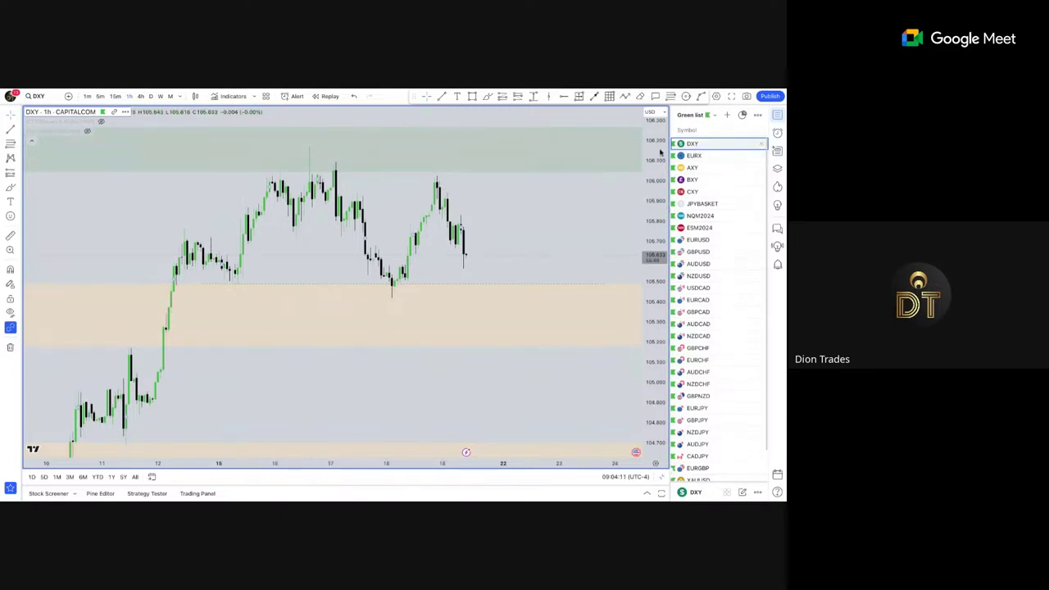
# Switch the DXY chart to the daily timeframe and reset its view.
pyautogui.click(153, 97)
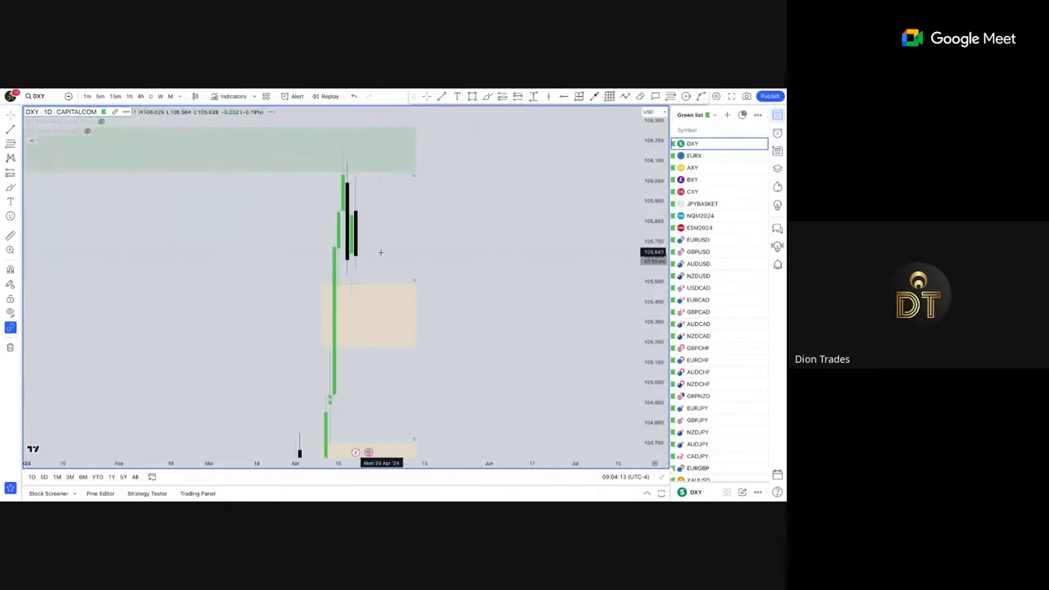
pyautogui.rightClick(420, 231)
pyautogui.click(421, 232)
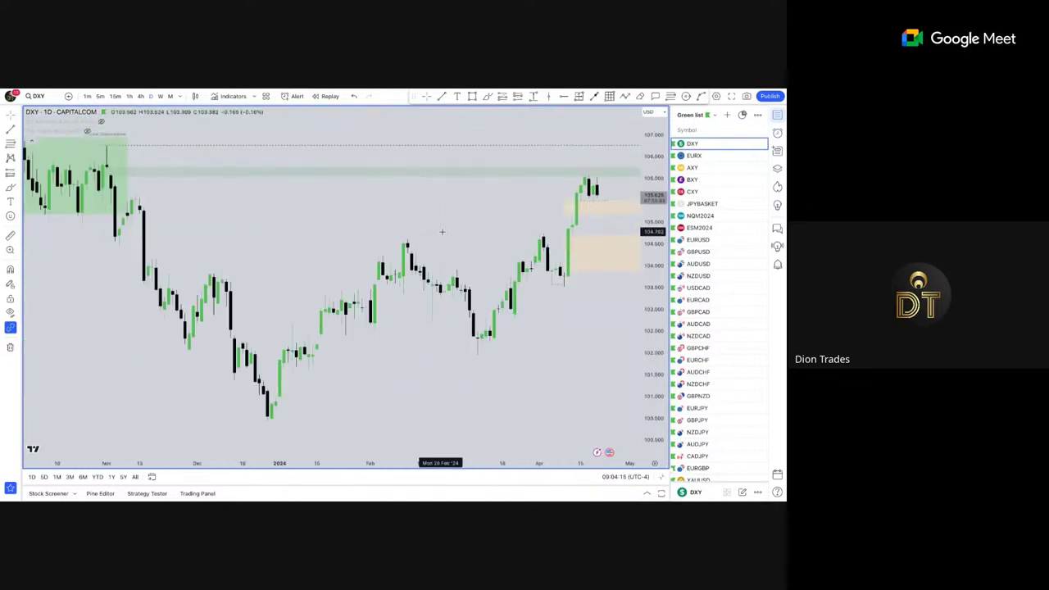
# Examine the latest daily DXY candles between the green zone and the two orange zones.
pyautogui.moveTo(495, 217); pyautogui.dragTo(351, 229)
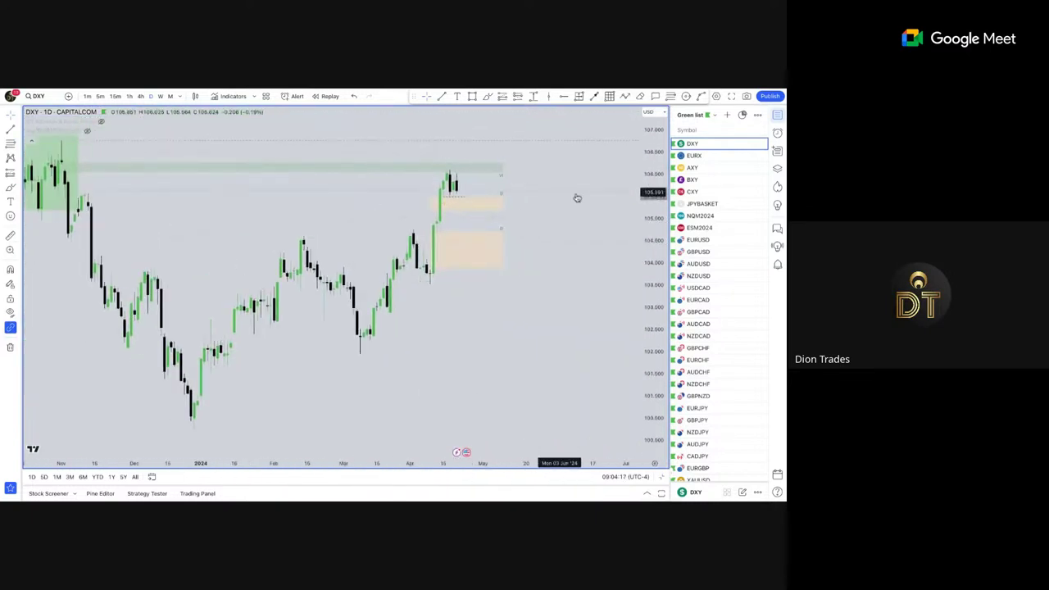
pyautogui.scroll(5, 663, 205)
pyautogui.moveTo(538, 207); pyautogui.dragTo(577, 284)
pyautogui.scroll(5, 576, 283)
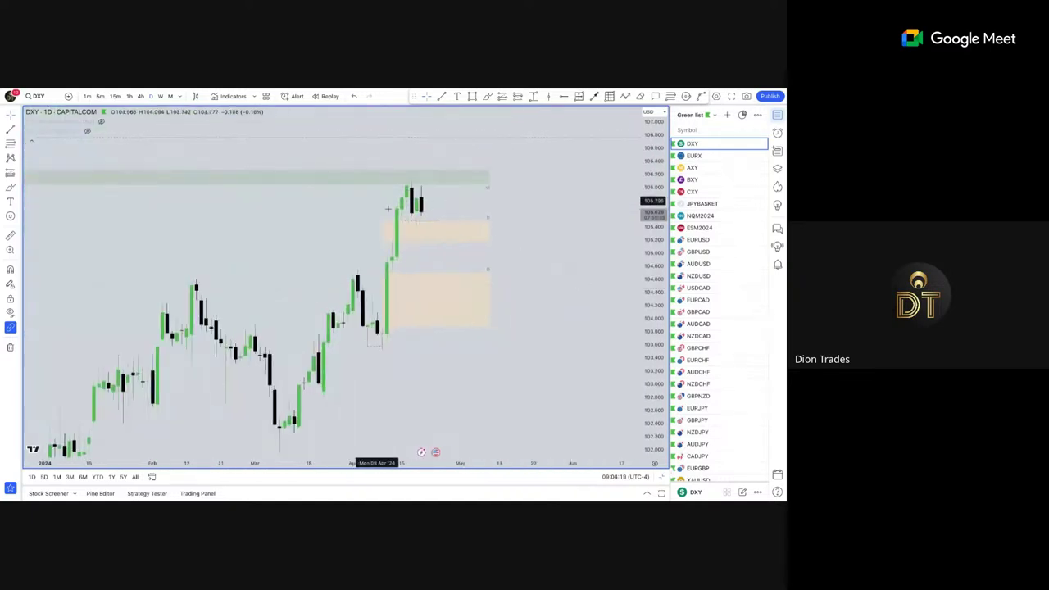
pyautogui.scroll(-4, 344, 212)
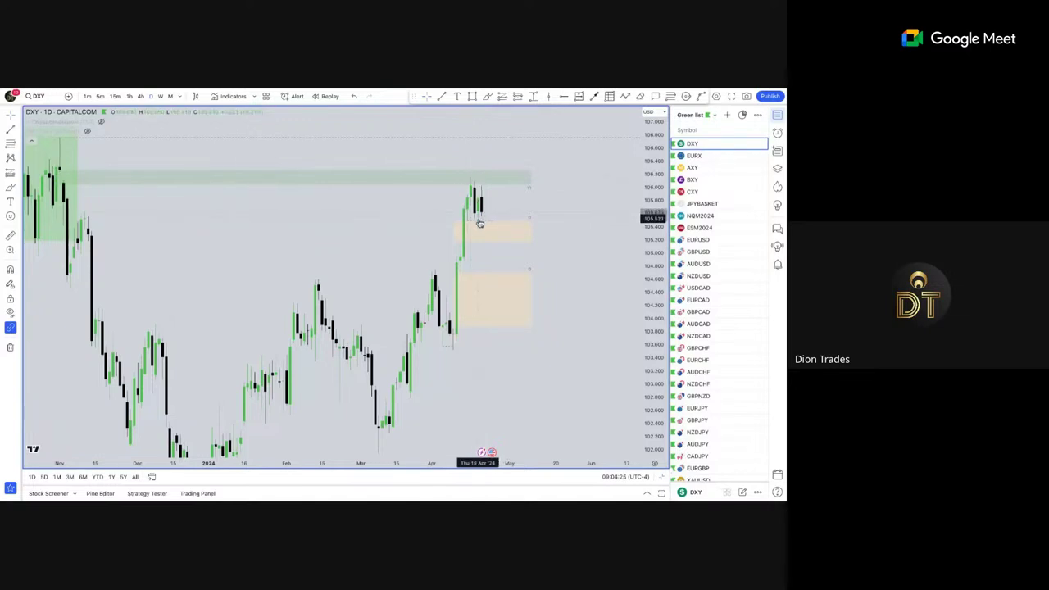
pyautogui.scroll(1, 477, 227)
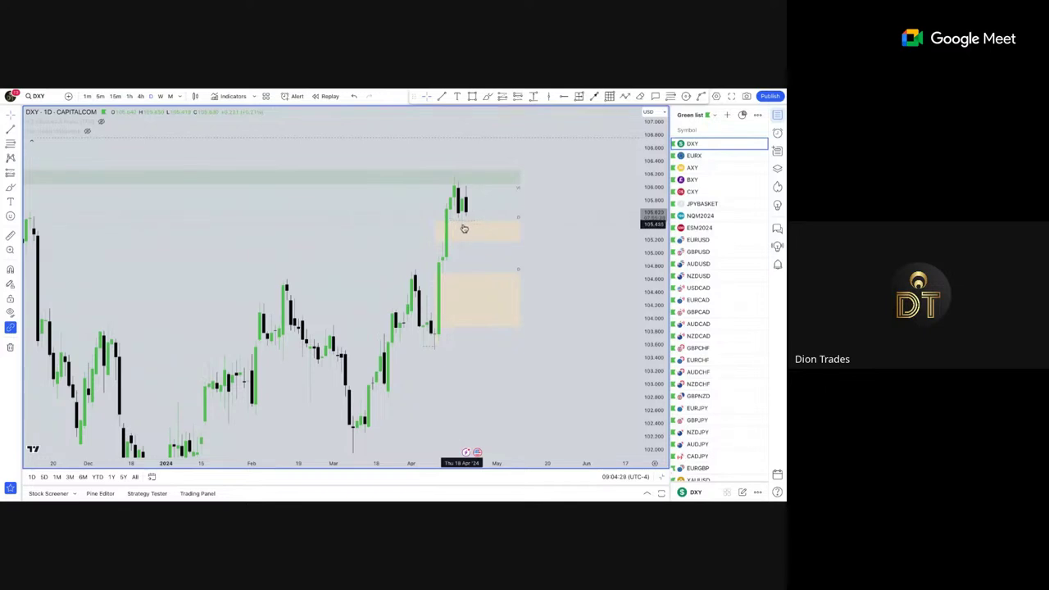
pyautogui.scroll(-2, 463, 228)
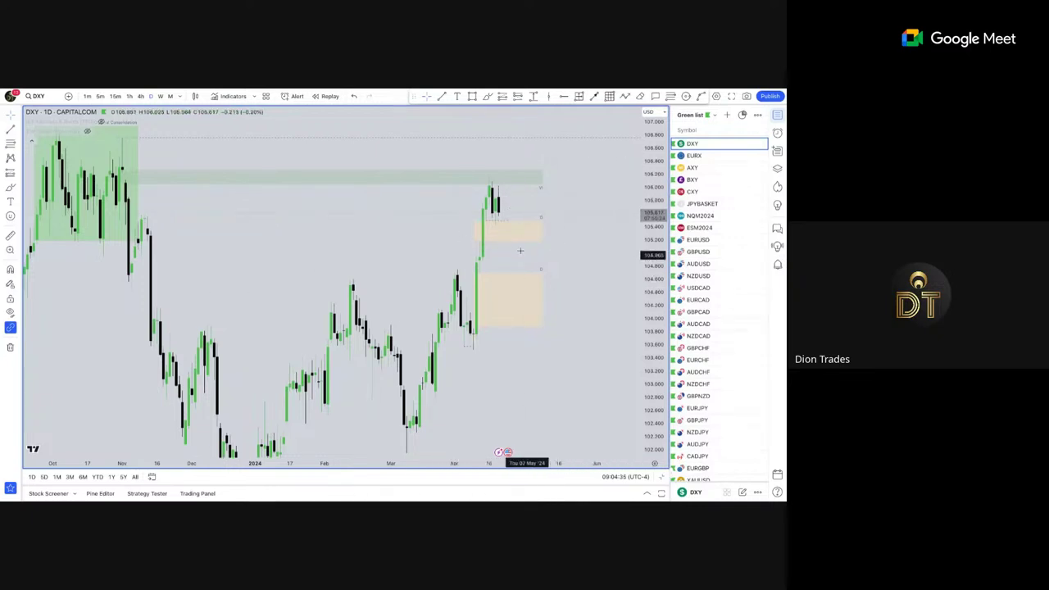
pyautogui.scroll(-1, 479, 183)
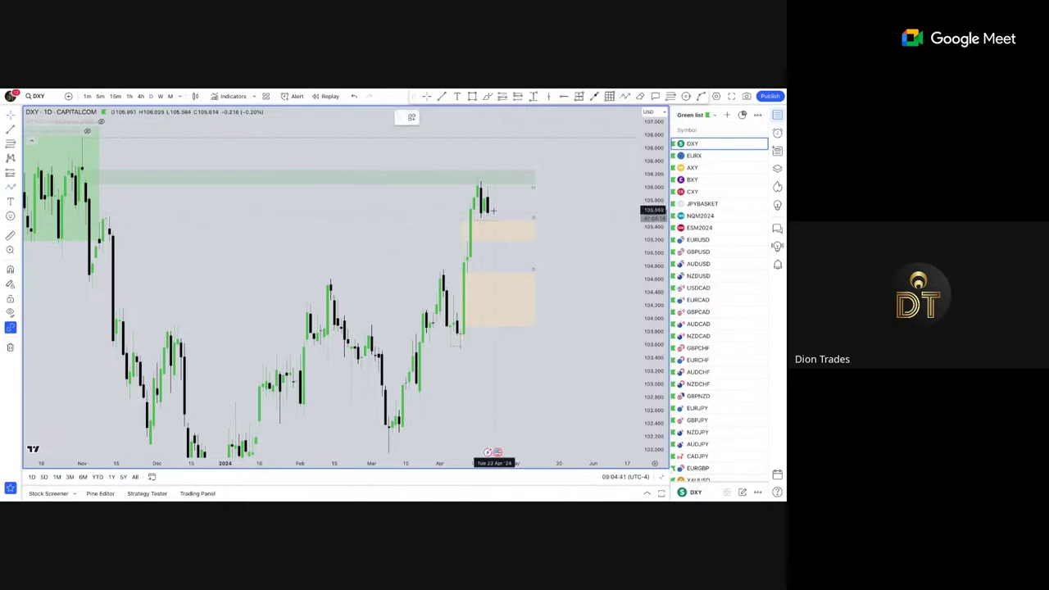
# Draw a projected DXY path from the latest candle down into the upper orange zone, rising to the dotted high line.
pyautogui.moveTo(492, 226); pyautogui.dragTo(508, 140)
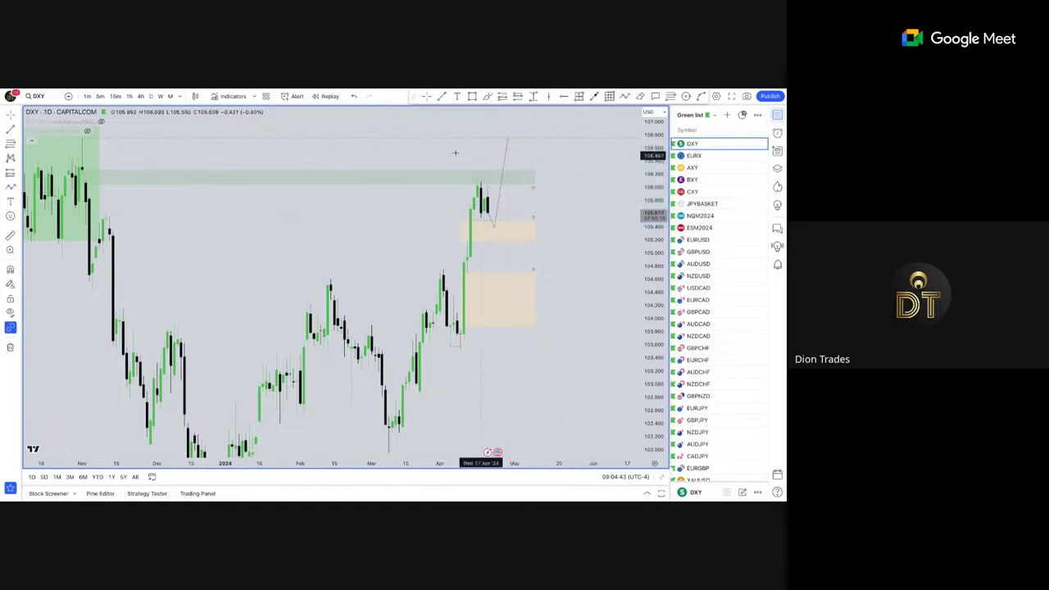
pyautogui.scroll(-5, 325, 173)
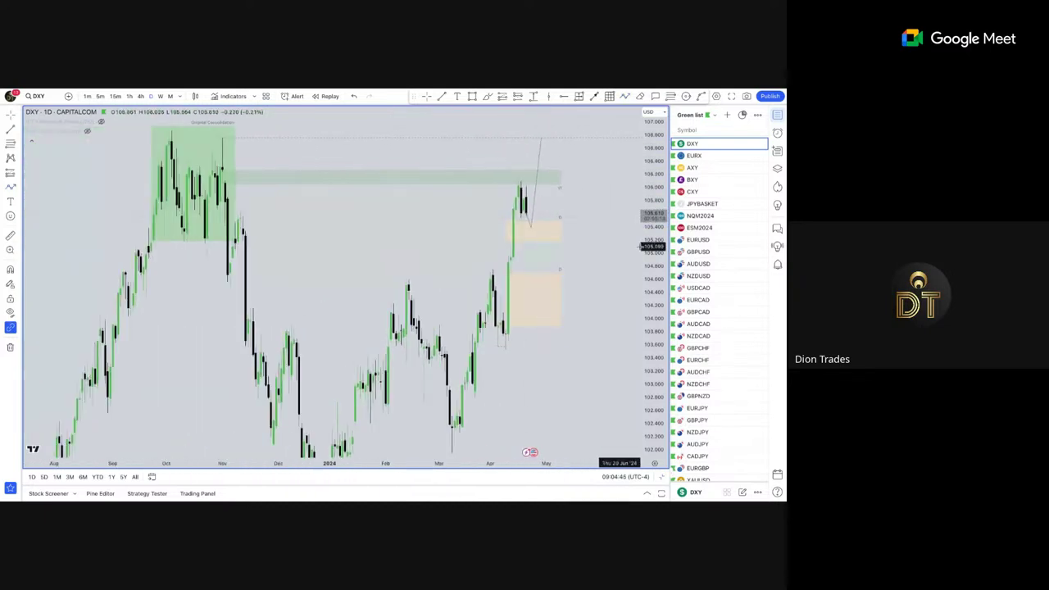
pyautogui.scroll(-4, 539, 258)
pyautogui.moveTo(499, 180); pyautogui.dragTo(450, 158)
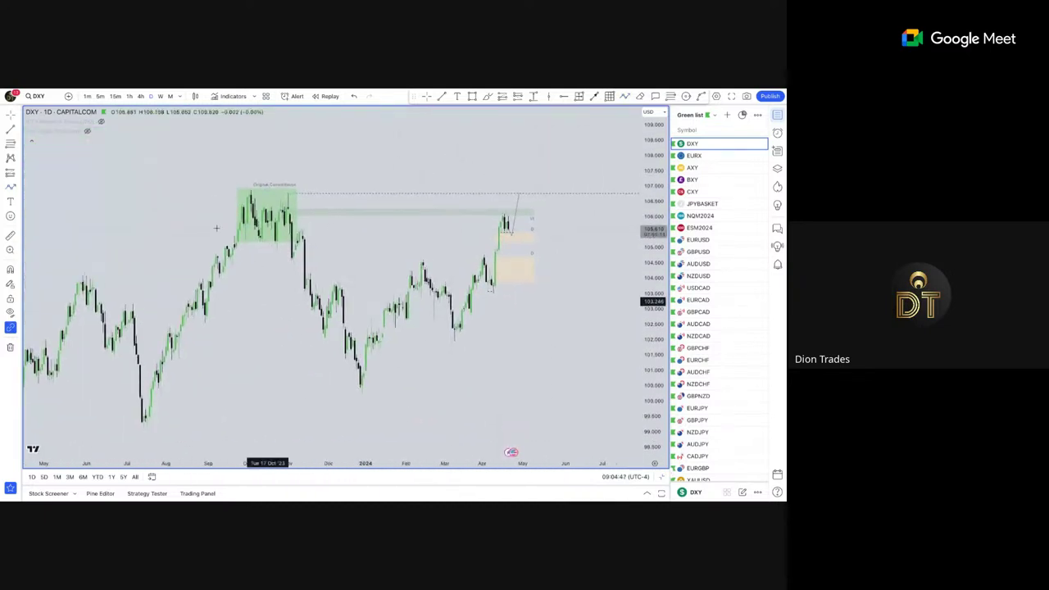
pyautogui.scroll(5, 387, 273)
pyautogui.scroll(2, 607, 160)
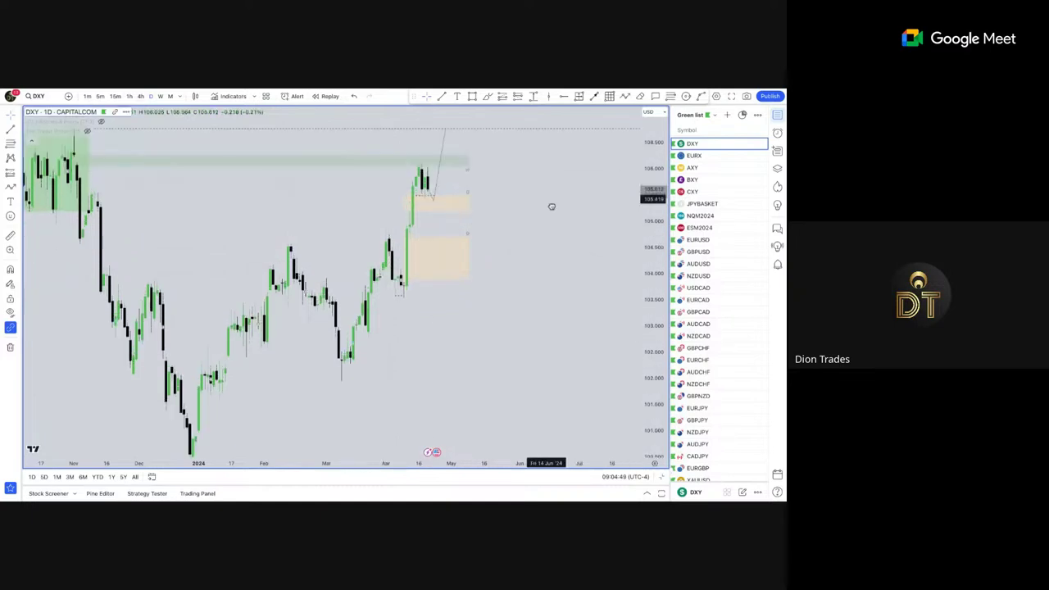
# Delete the projected price path from the DXY chart.
pyautogui.scroll(2, 566, 229)
pyautogui.click(485, 197)
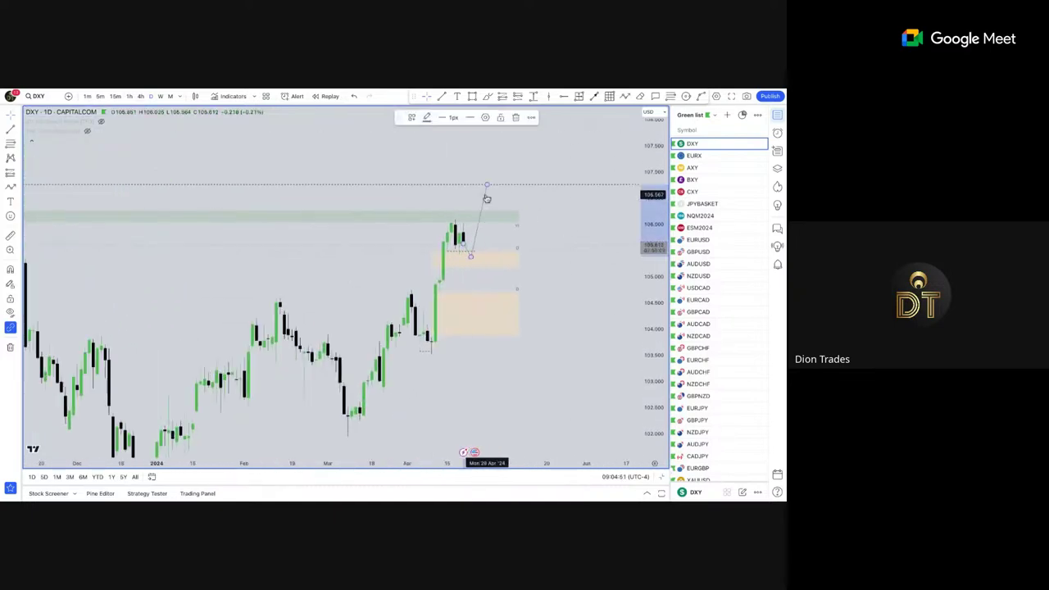
pyautogui.press('Delete')
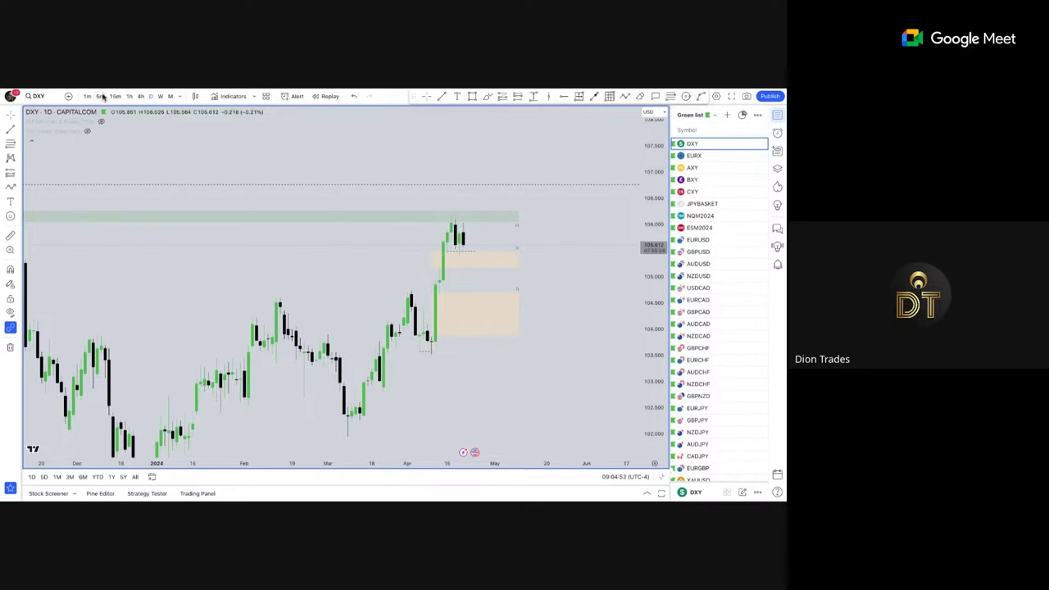
# Switch the DXY chart to the 1-hour timeframe, reset its view and frame the latest swings above the orange zones.
pyautogui.click(129, 96)
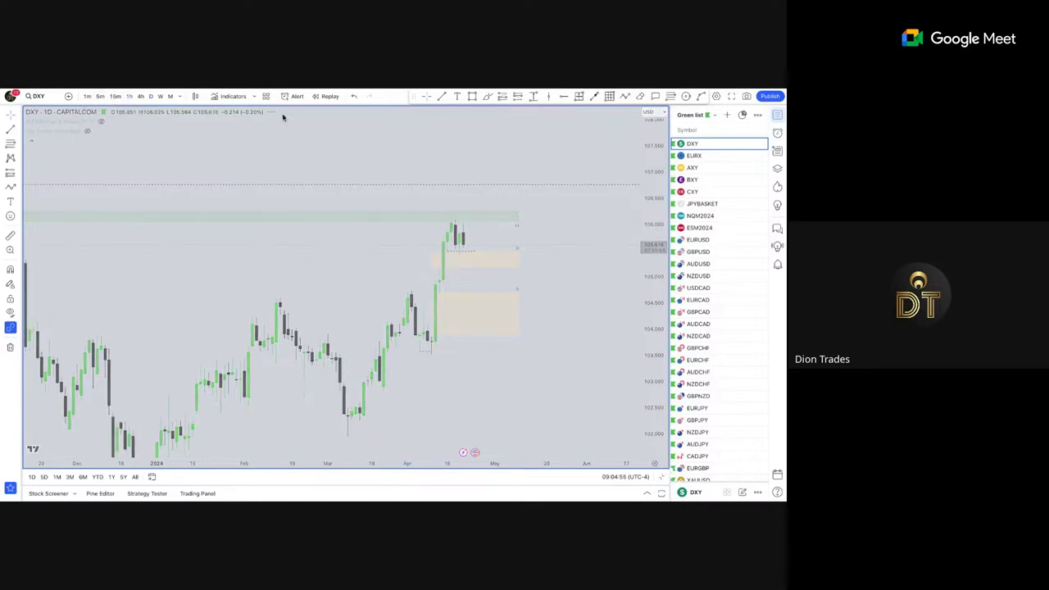
pyautogui.rightClick(376, 187)
pyautogui.click(383, 191)
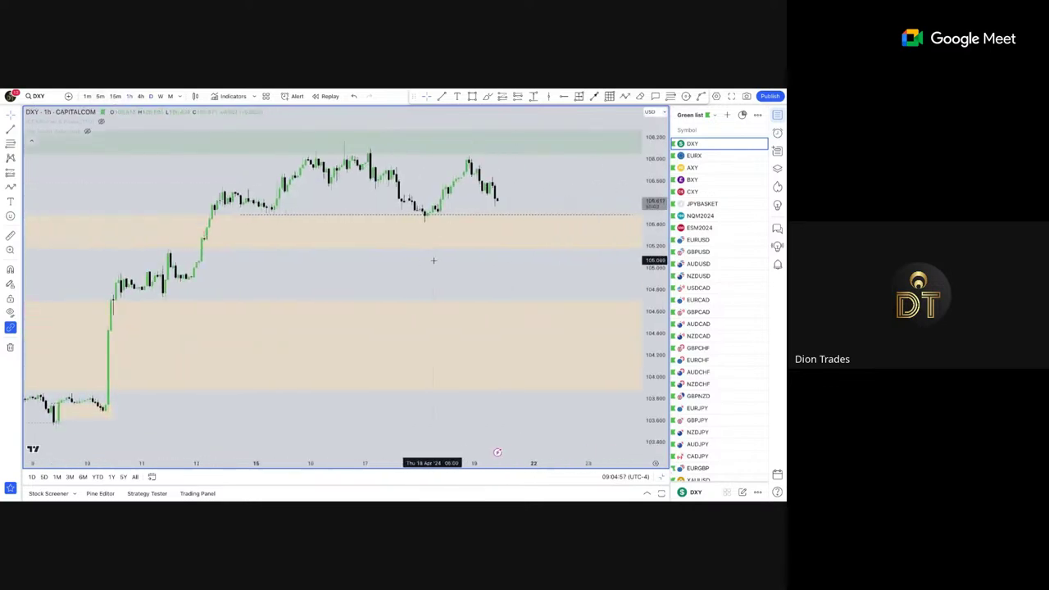
pyautogui.moveTo(569, 181); pyautogui.dragTo(527, 192)
pyautogui.moveTo(655, 307); pyautogui.dragTo(643, 189)
pyautogui.moveTo(558, 131); pyautogui.dragTo(499, 222)
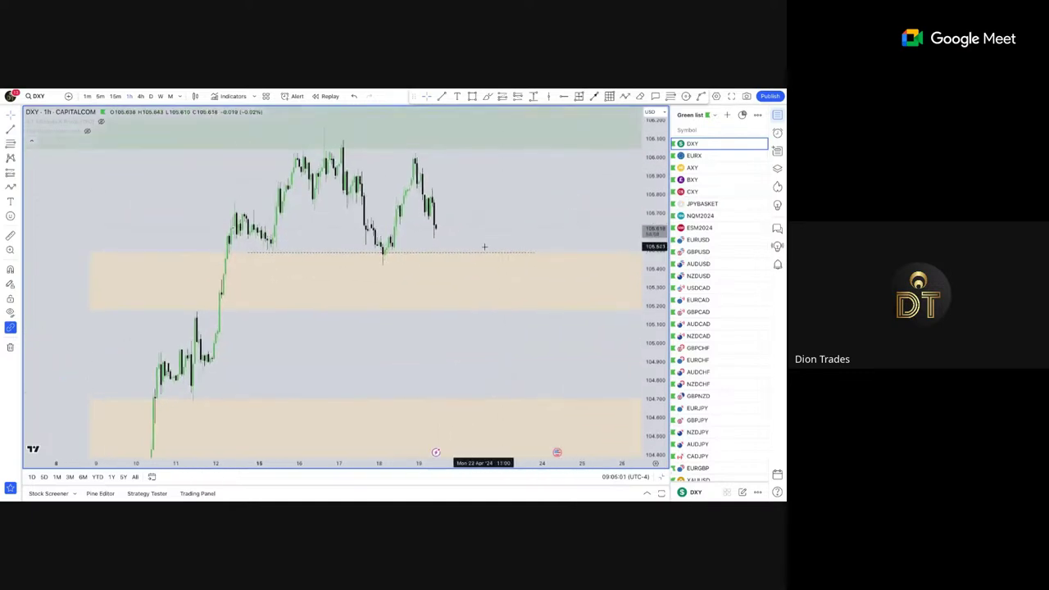
# Move the dotted horizontal line to the lowest wick of the recent dip into the upper orange zone.
pyautogui.click(496, 258)
pyautogui.moveTo(495, 259); pyautogui.dragTo(588, 263)
pyautogui.moveTo(601, 265); pyautogui.dragTo(497, 244)
pyautogui.scroll(-2, 497, 244)
pyautogui.moveTo(478, 194); pyautogui.dragTo(460, 202)
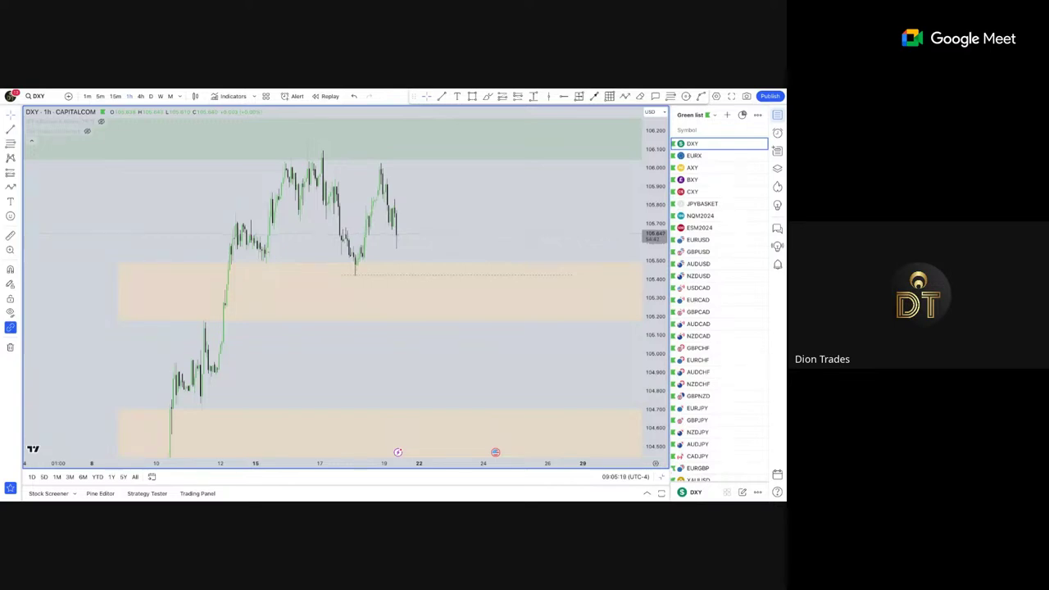
pyautogui.scroll(4, 546, 227)
pyautogui.moveTo(388, 220); pyautogui.dragTo(551, 227)
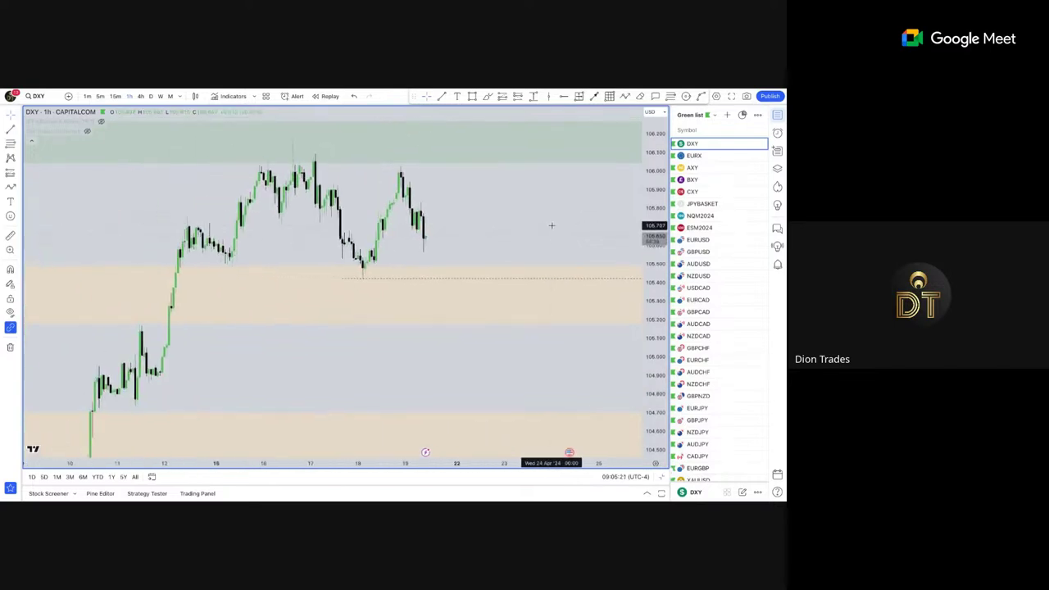
pyautogui.scroll(1, 553, 227)
# Open the NQM2024 chart from the watchlist and examine its hourly sell-off and the rebound from the low.
pyautogui.click(703, 215)
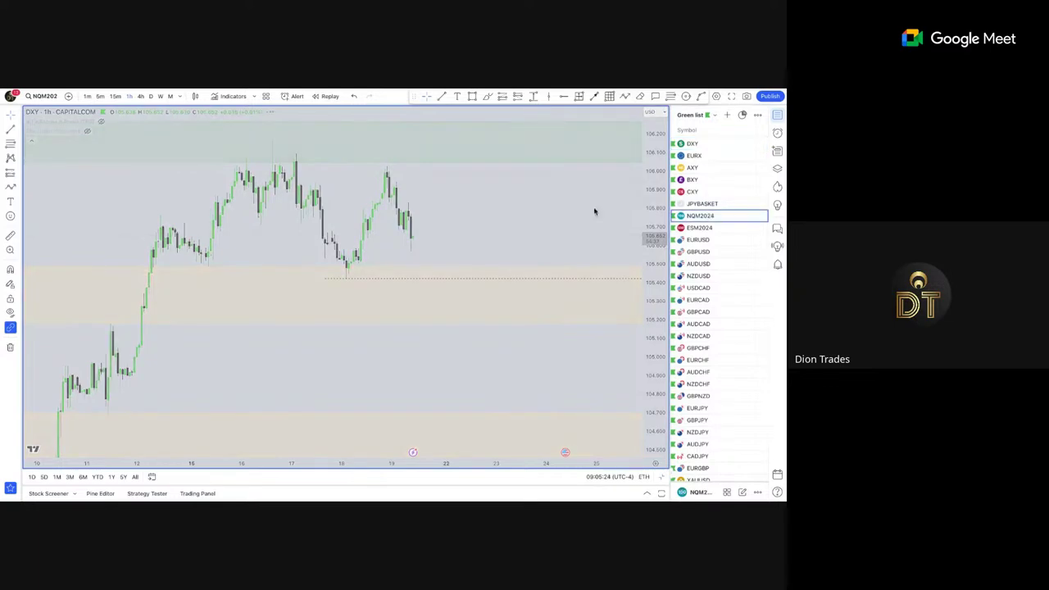
pyautogui.scroll(-2, 516, 328)
pyautogui.moveTo(511, 360); pyautogui.dragTo(580, 287)
pyautogui.scroll(3, 527, 223)
pyautogui.scroll(2, 581, 287)
pyautogui.scroll(5, 654, 212)
pyautogui.scroll(4, 512, 258)
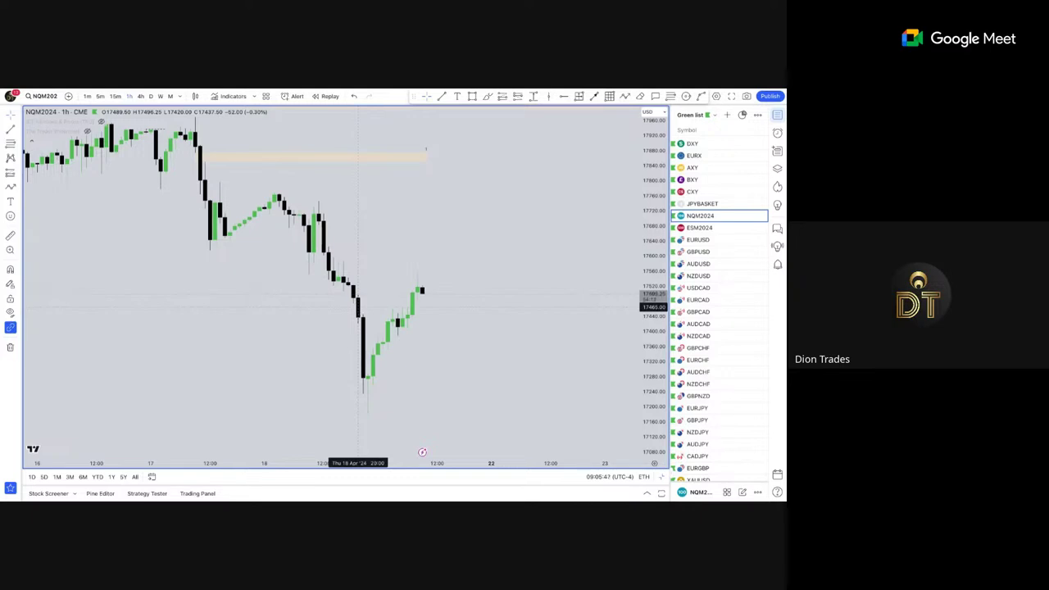
pyautogui.scroll(1, 432, 234)
pyautogui.scroll(-2, 433, 236)
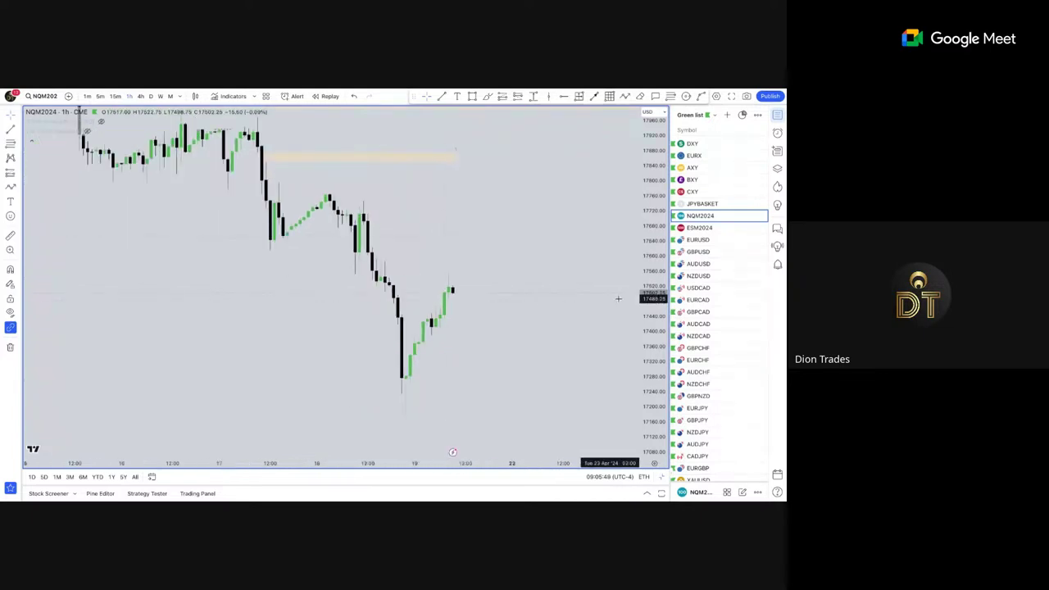
pyautogui.moveTo(653, 278); pyautogui.dragTo(653, 180)
pyautogui.moveTo(563, 335); pyautogui.dragTo(532, 266)
pyautogui.moveTo(654, 245); pyautogui.dragTo(653, 320)
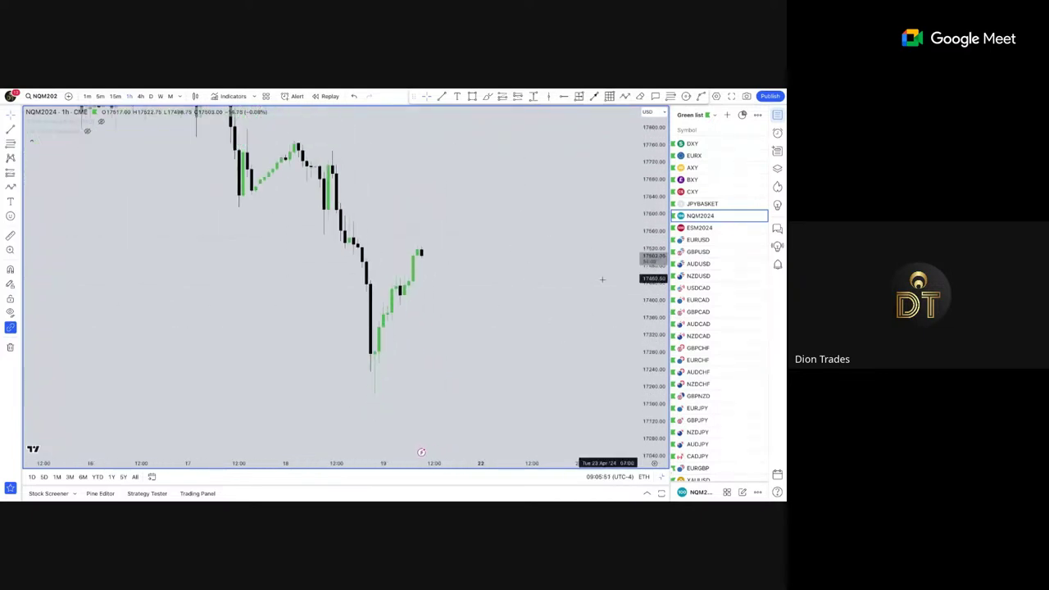
pyautogui.scroll(-3, 569, 281)
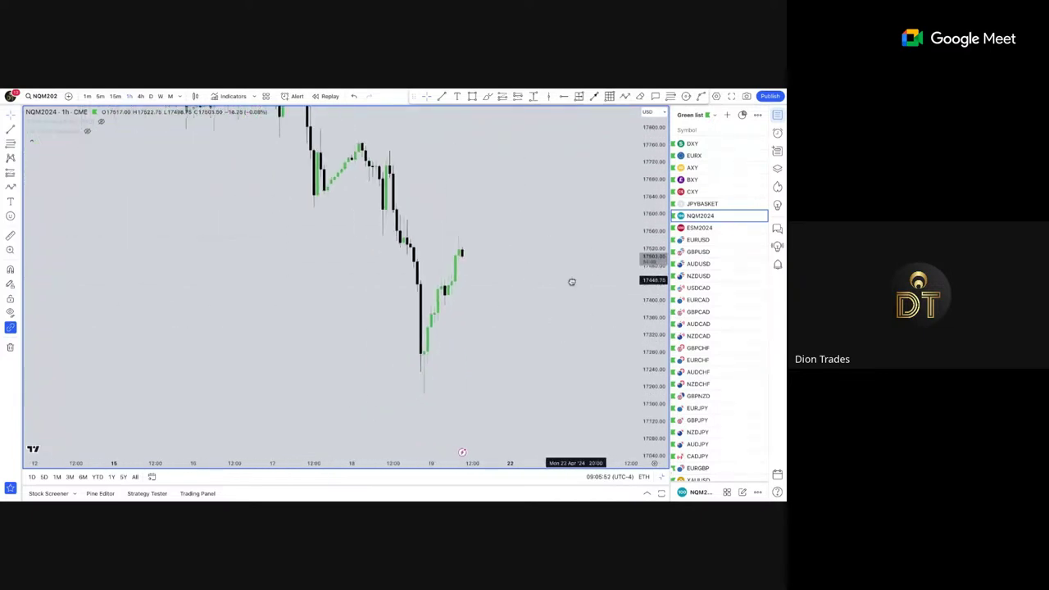
# Switch NQM2024 to the daily timeframe and draw a rectangle from the 17 January candle past the latest one, about 17,190 to 17,332.
pyautogui.click(137, 97)
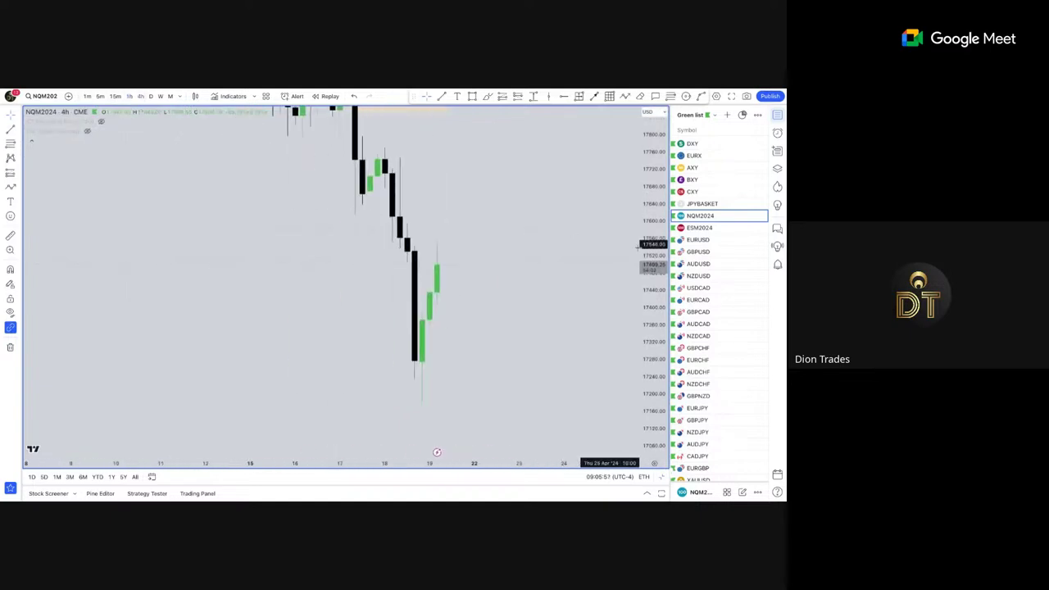
pyautogui.click(153, 97)
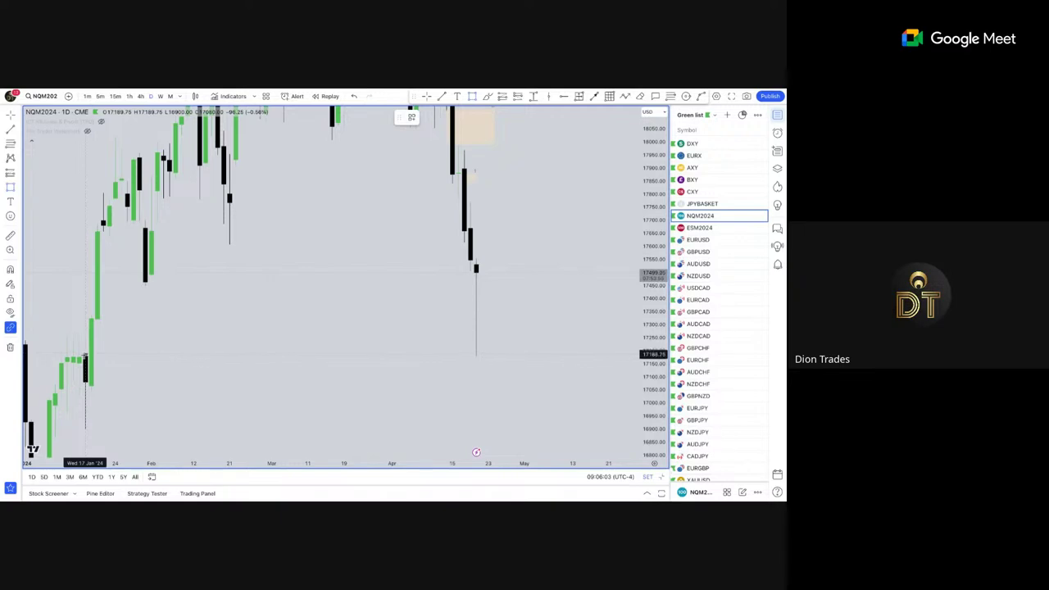
pyautogui.moveTo(85, 356); pyautogui.dragTo(523, 321)
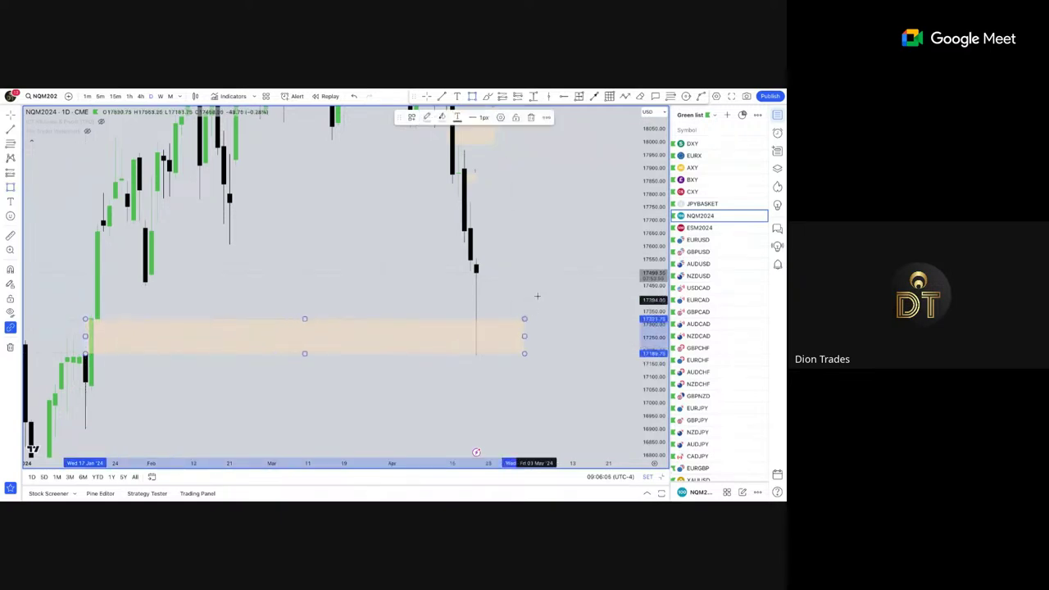
# Draw a dotted horizontal line along the new zone's lower edge, from 16 January to just past the latest candle.
pyautogui.scroll(-3, 534, 303)
pyautogui.scroll(-2, 535, 311)
pyautogui.scroll(-3, 520, 328)
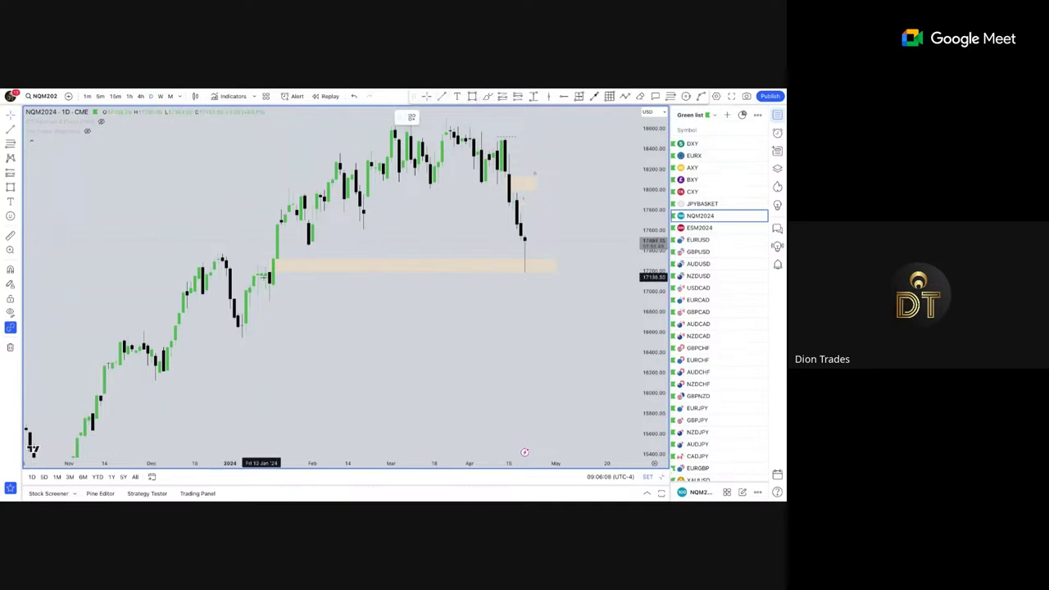
pyautogui.click(268, 273)
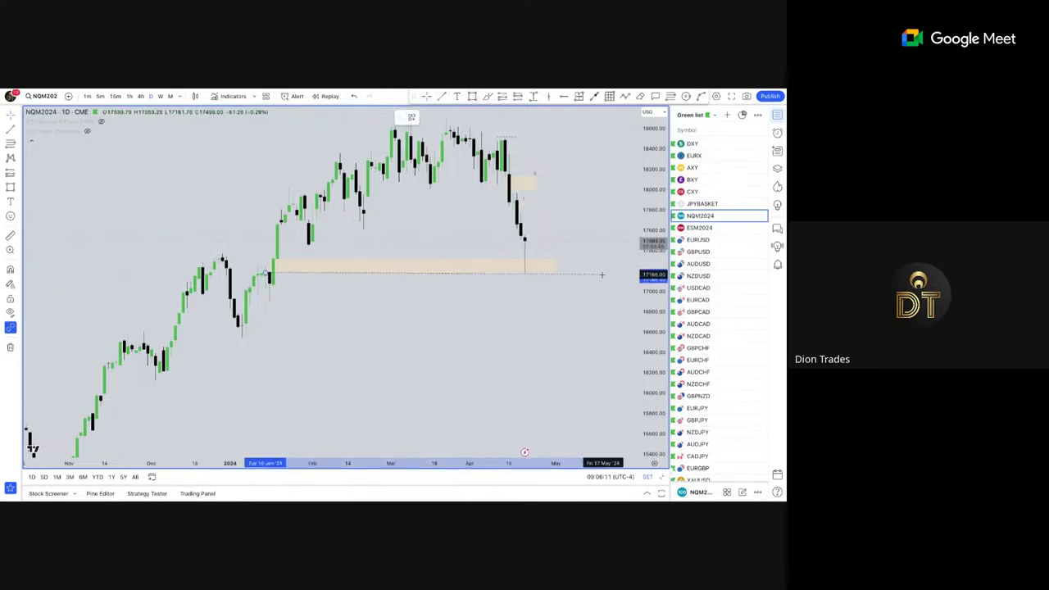
pyautogui.click(544, 273)
pyautogui.click(475, 321)
pyautogui.scroll(5, 511, 252)
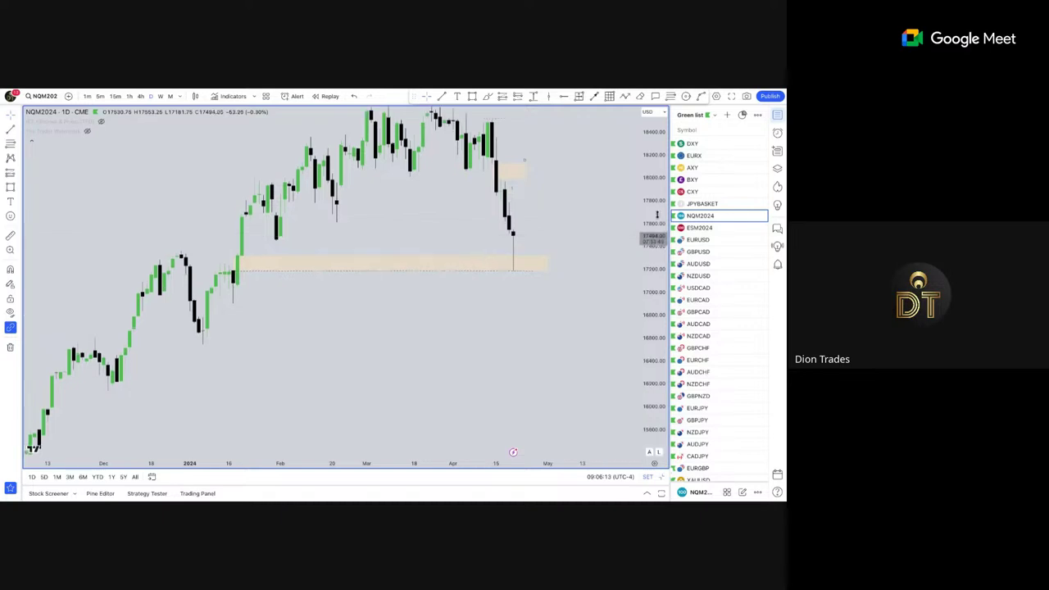
pyautogui.scroll(2, 584, 294)
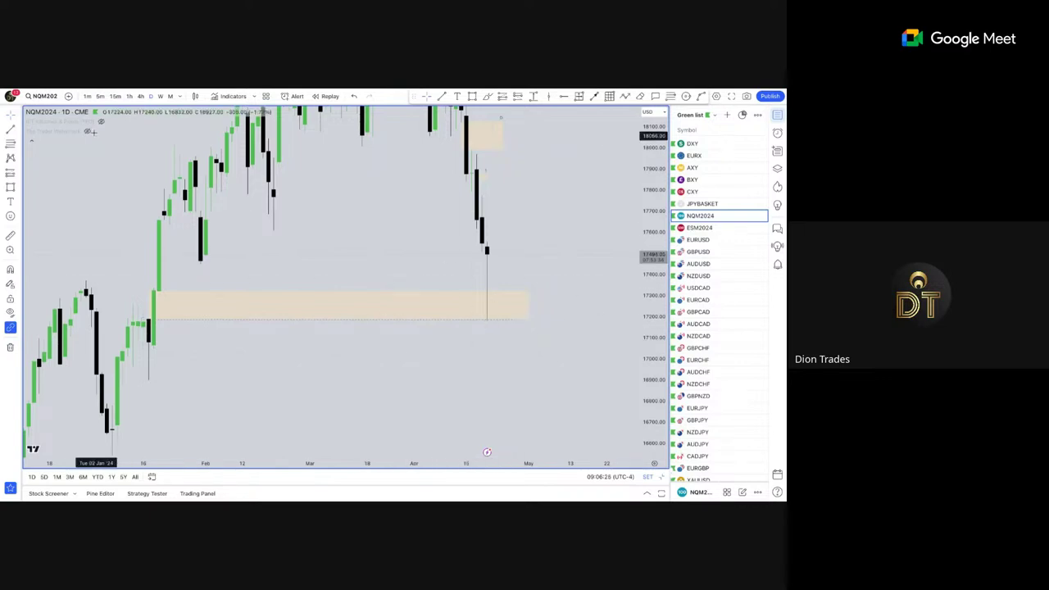
# Switch NQM2024 to the 5-minute timeframe, reset its view and examine the drop into the new zone and the rebound.
pyautogui.click(100, 96)
pyautogui.scroll(-4, 354, 217)
pyautogui.rightClick(352, 218)
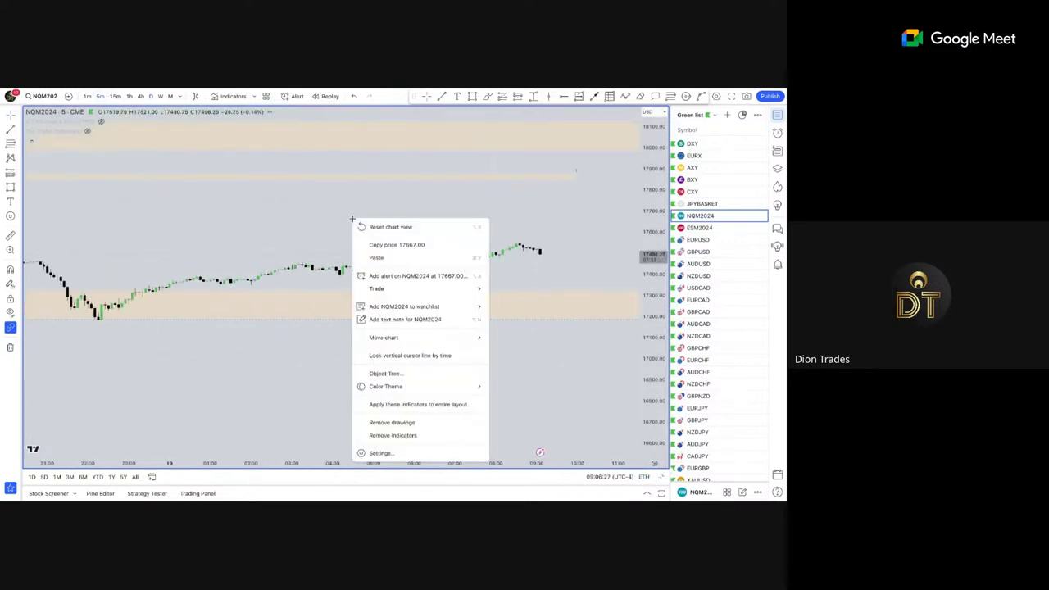
pyautogui.click(369, 226)
pyautogui.moveTo(420, 224); pyautogui.dragTo(308, 225)
pyautogui.scroll(-5, 458, 206)
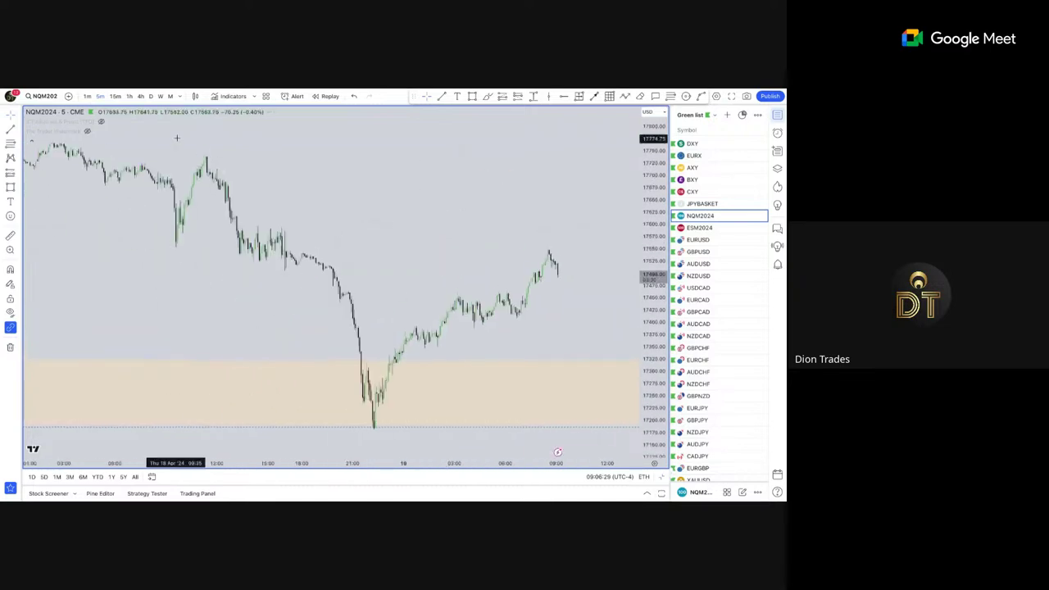
pyautogui.scroll(6, 426, 231)
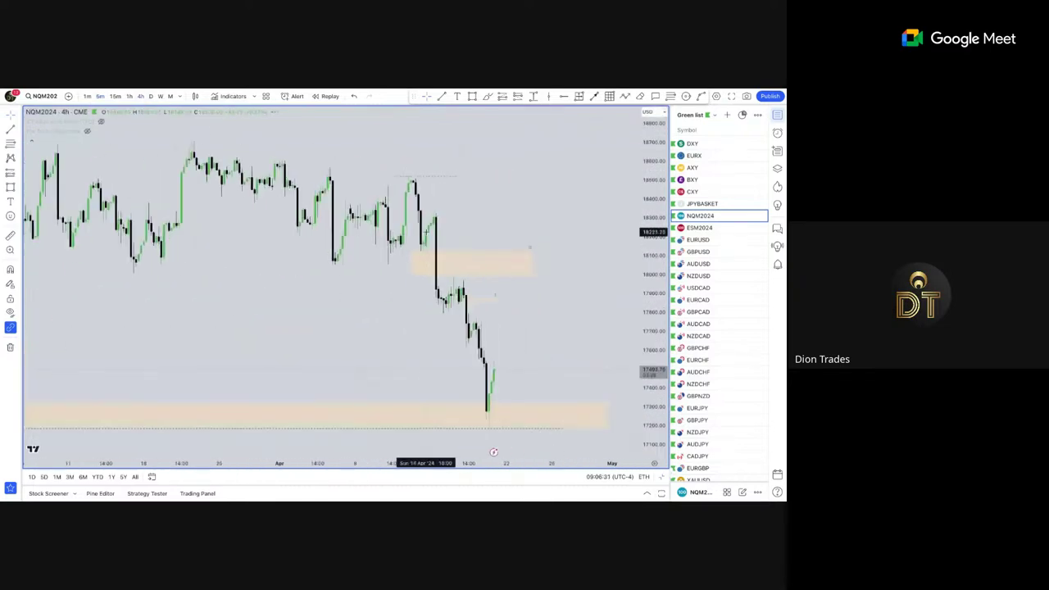
# Switch NQM2024 to the 4-hour timeframe and examine the latest candles against the new zone.
pyautogui.moveTo(656, 330); pyautogui.dragTo(655, 400)
pyautogui.moveTo(531, 288); pyautogui.dragTo(557, 232)
pyautogui.moveTo(651, 360); pyautogui.dragTo(651, 160)
pyautogui.moveTo(557, 264); pyautogui.dragTo(583, 233)
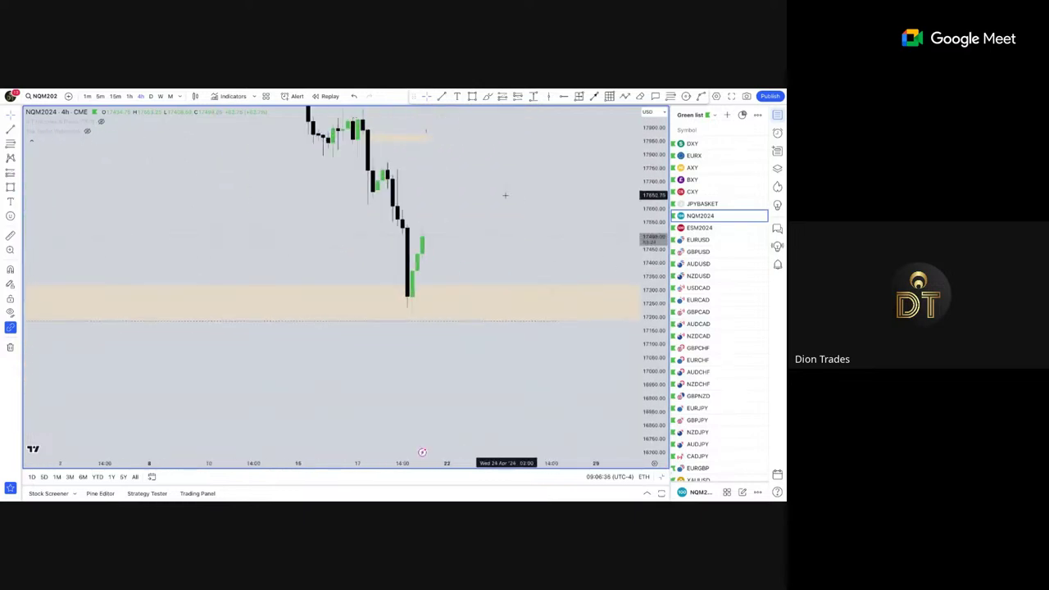
pyautogui.scroll(3, 503, 195)
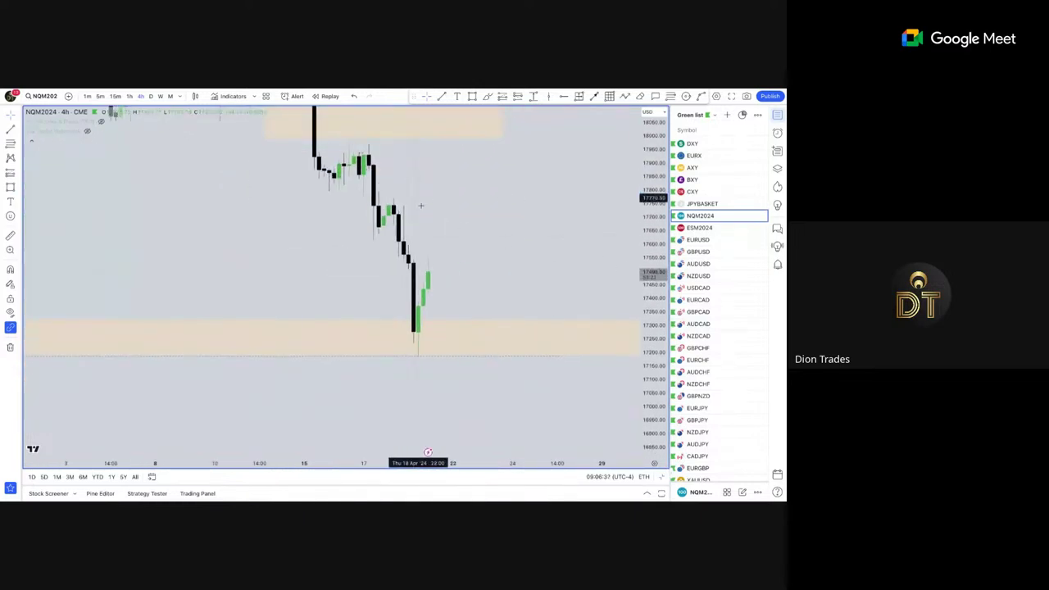
pyautogui.click(476, 96)
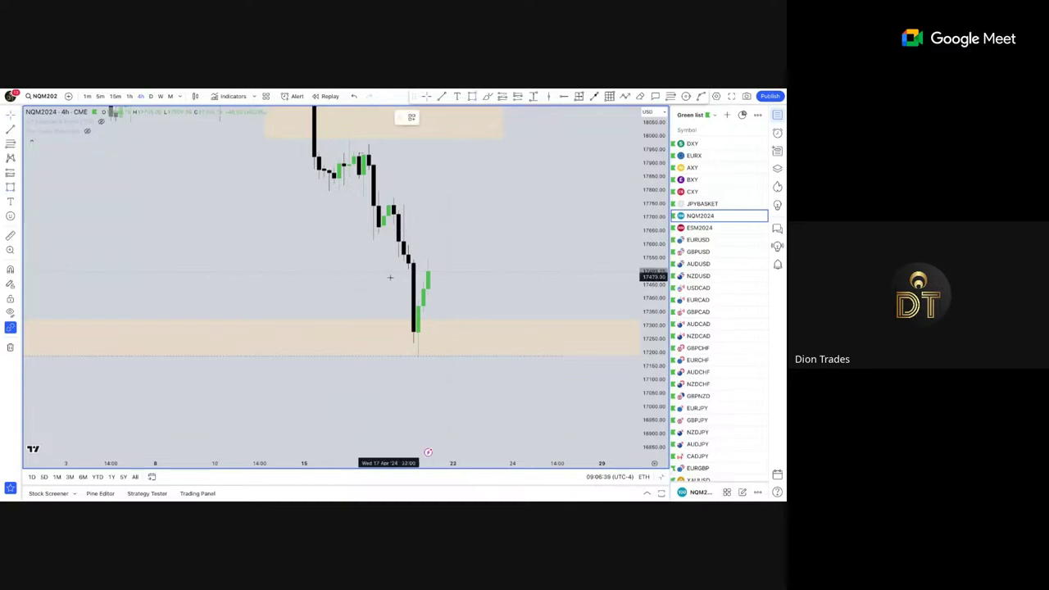
pyautogui.click(404, 271)
pyautogui.click(453, 299)
pyautogui.click(487, 296)
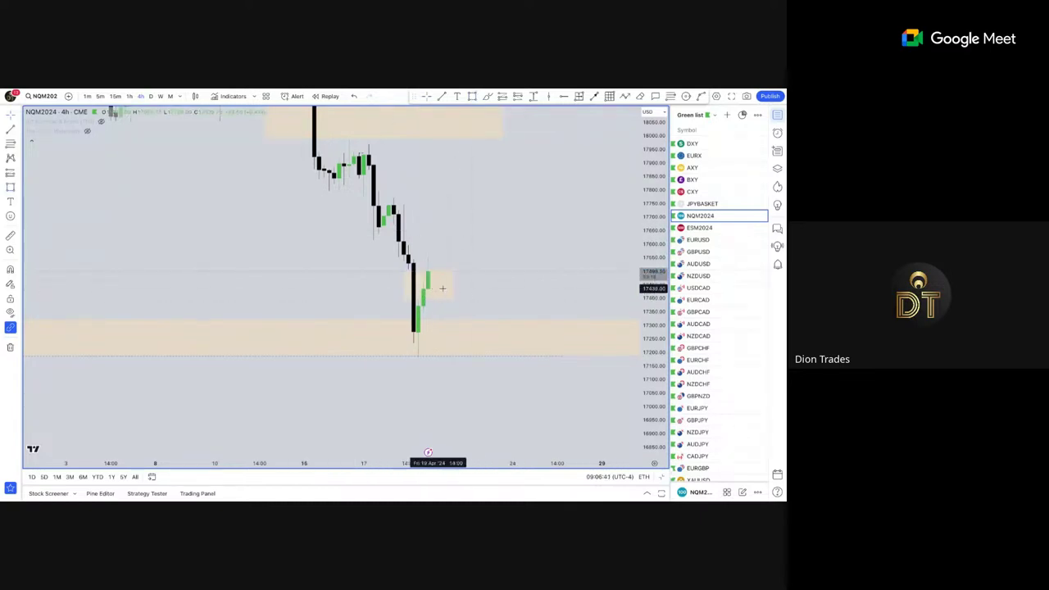
pyautogui.press('Delete')
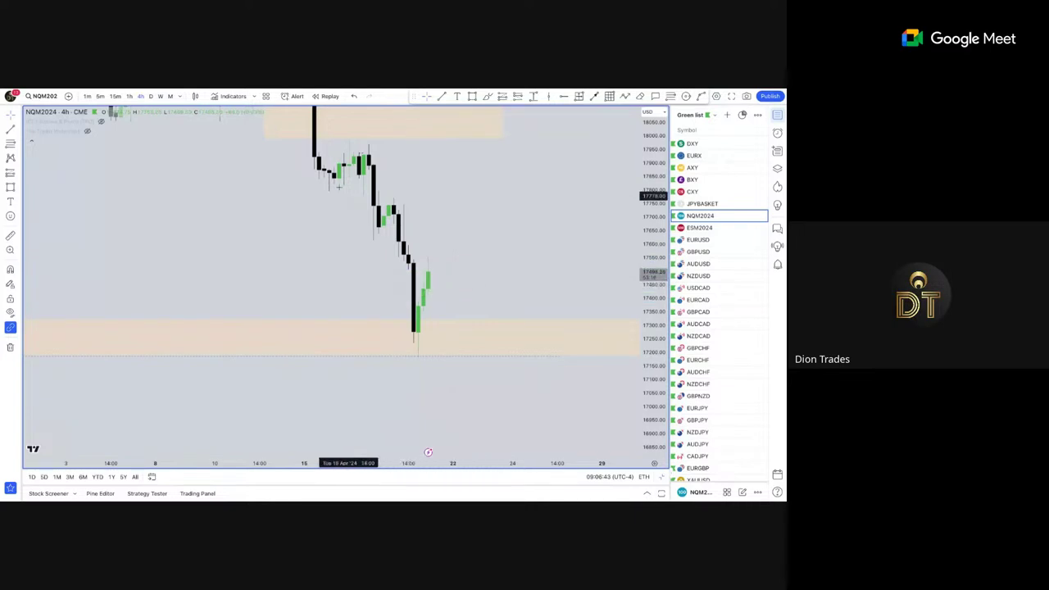
# Switch NQM2024 to the 1-hour timeframe and draw a rectangle from 18 April 11:00 to 19 April 16:00, about 17,622 to 17,686.
pyautogui.click(129, 95)
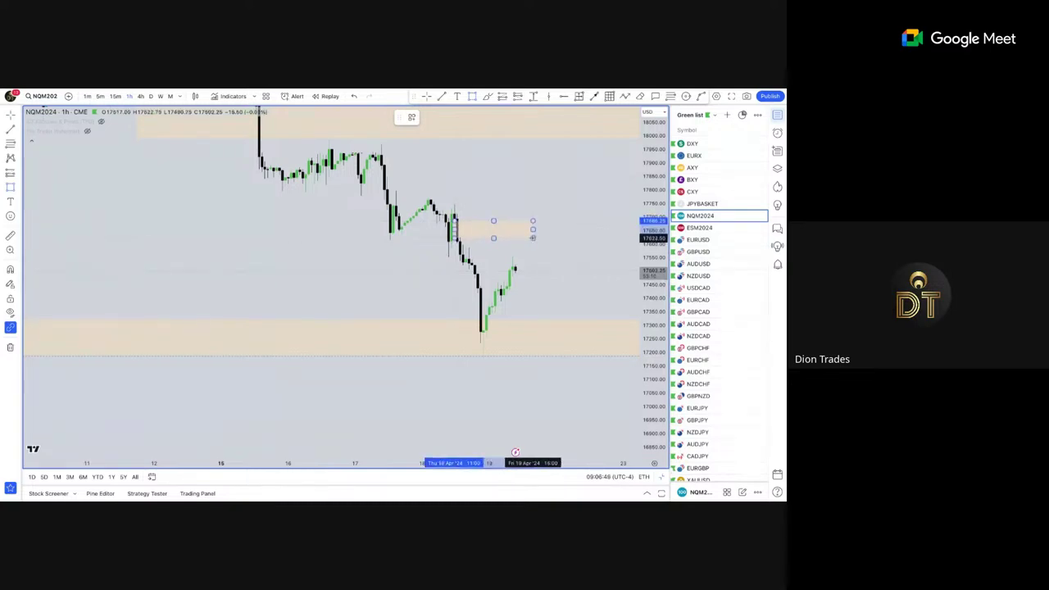
pyautogui.click(534, 239)
pyautogui.moveTo(563, 242); pyautogui.dragTo(492, 248)
pyautogui.scroll(2, 492, 248)
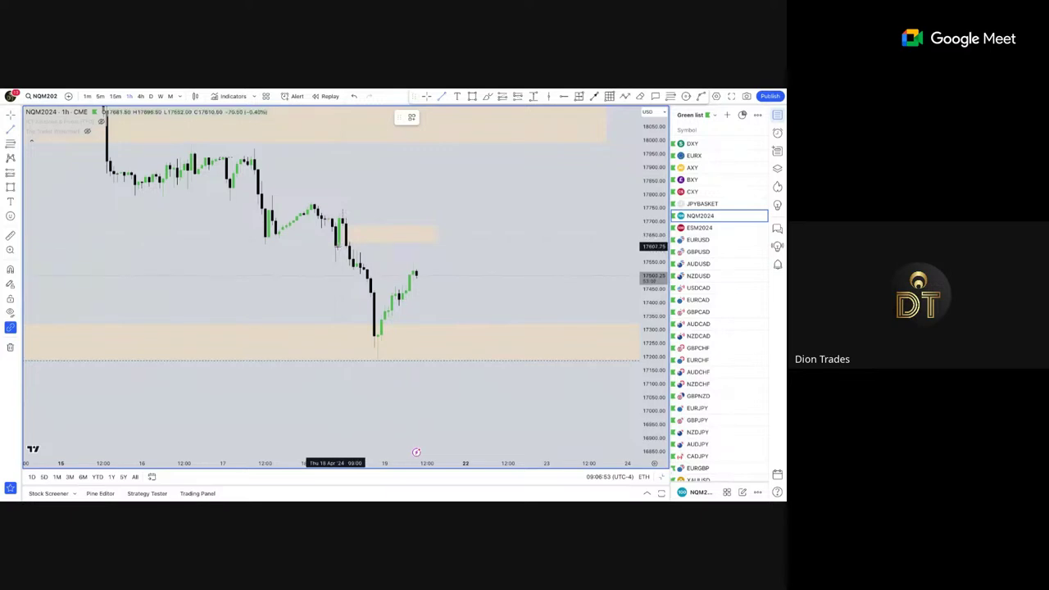
# Draw a dotted horizontal line just below the new zone at about 17,612, from 18 April 09:00 to 19 April 16:00.
pyautogui.moveTo(336, 245); pyautogui.dragTo(439, 246)
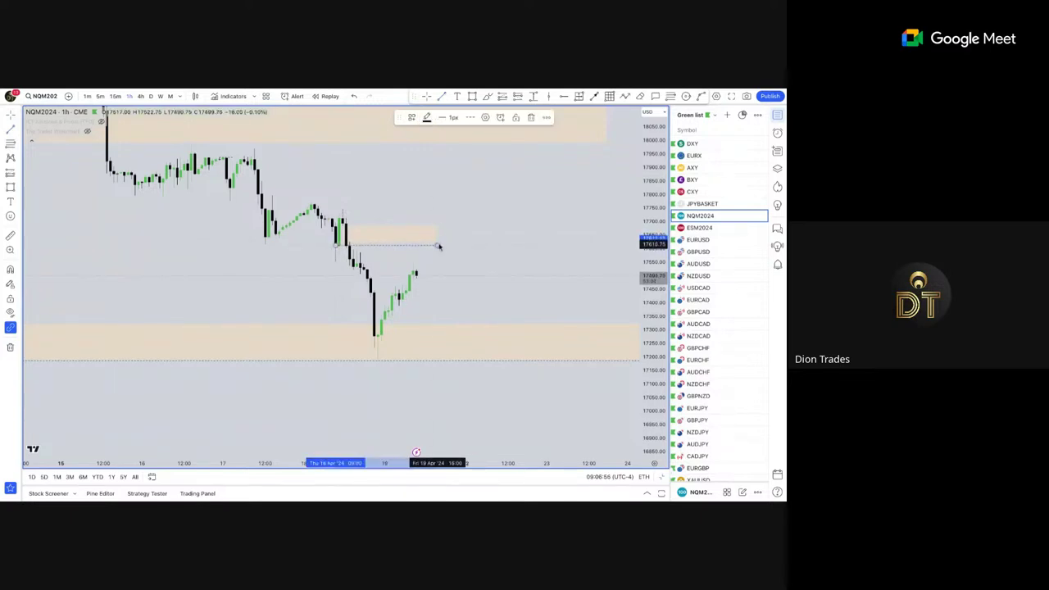
pyautogui.click(412, 118)
pyautogui.click(434, 229)
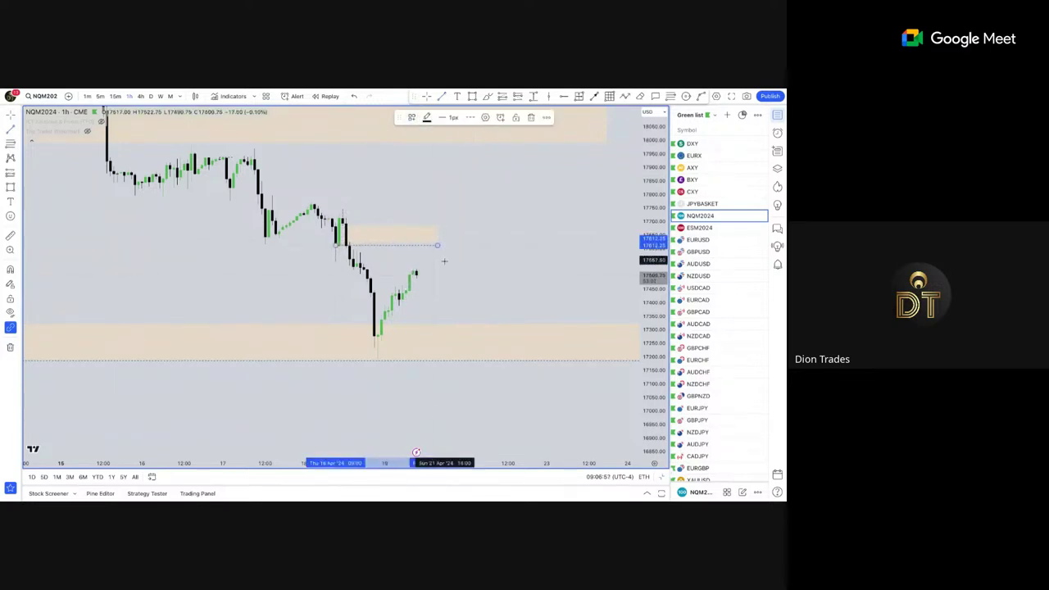
pyautogui.click(445, 261)
# Draw a small rectangle just below the latest 19 April candle, about 17,466 to 17,484, ending at 16:00 like the zone above.
pyautogui.scroll(4, 623, 251)
pyautogui.scroll(-5, 584, 248)
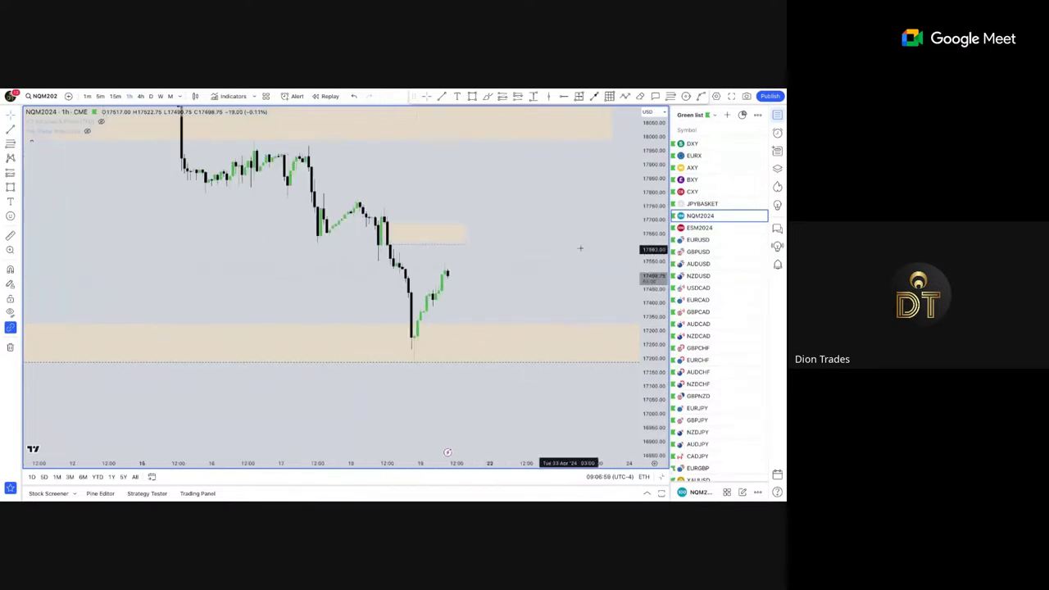
pyautogui.scroll(4, 643, 243)
pyautogui.scroll(2, 495, 279)
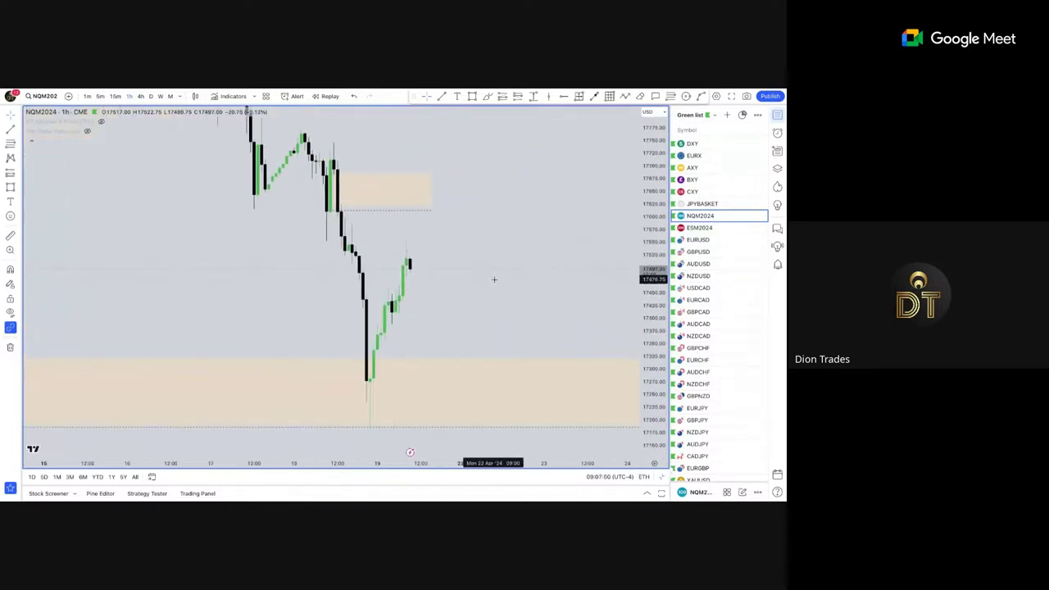
pyautogui.click(473, 99)
pyautogui.click(395, 282)
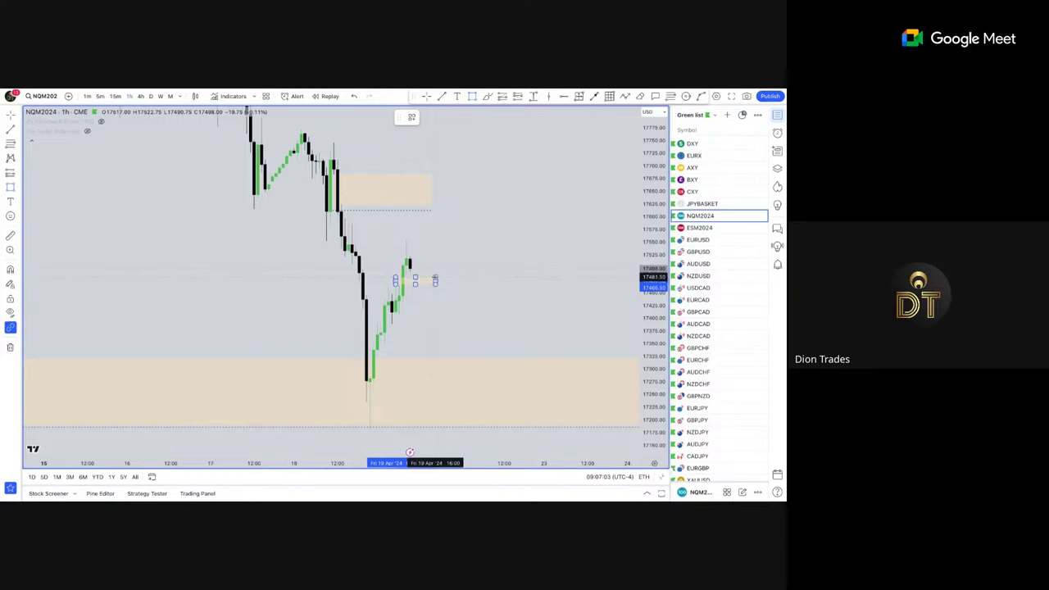
pyautogui.click(431, 281)
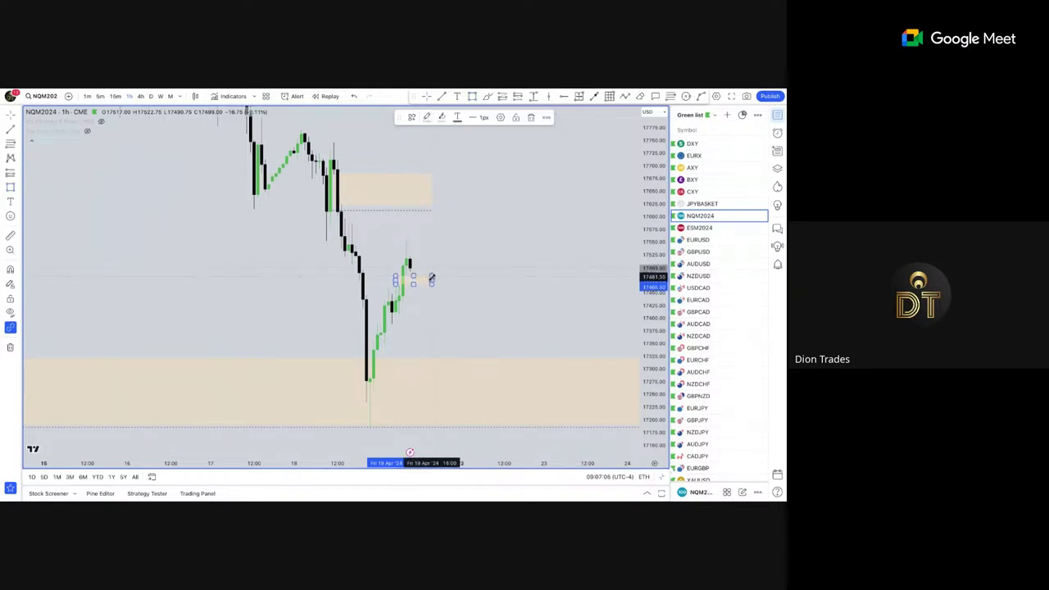
pyautogui.doubleClick(432, 280)
pyautogui.press('Escape')
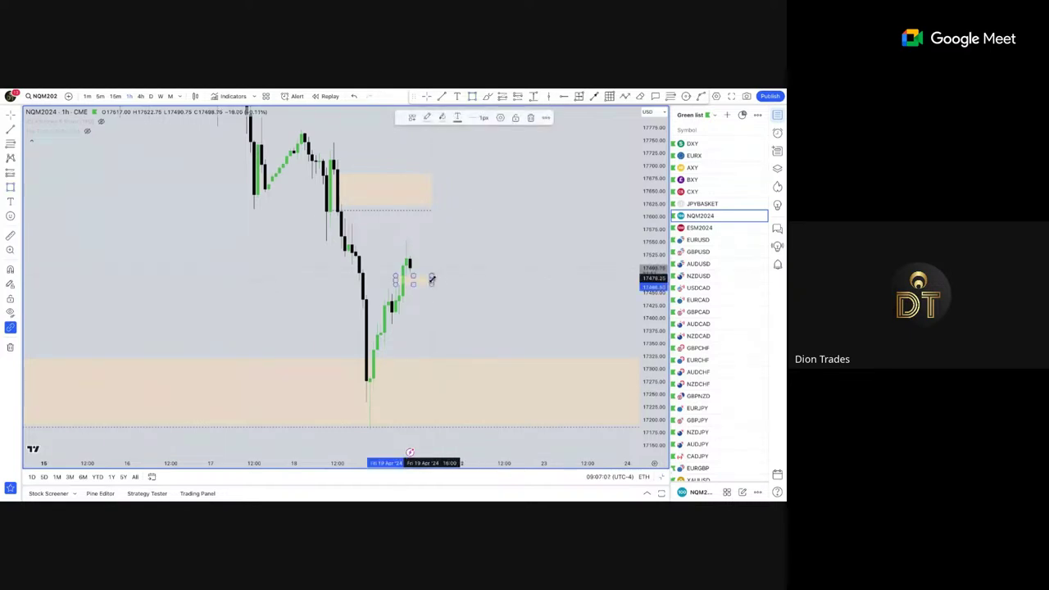
# Label the new small zone "1" at its top-right corner, and add a text label to the 18 April zone above it.
pyautogui.doubleClick(429, 278)
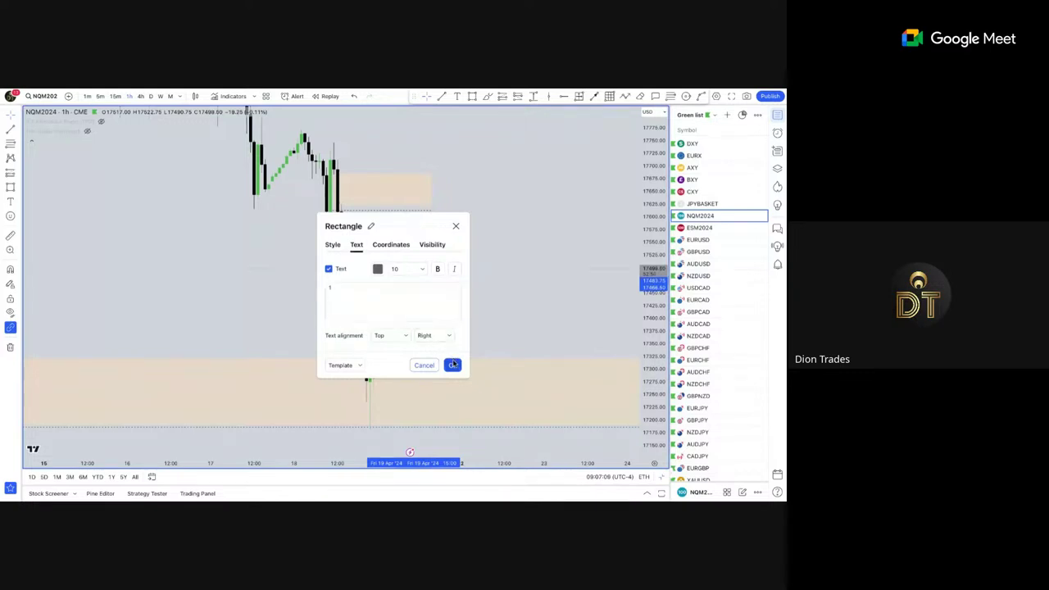
pyautogui.click(454, 364)
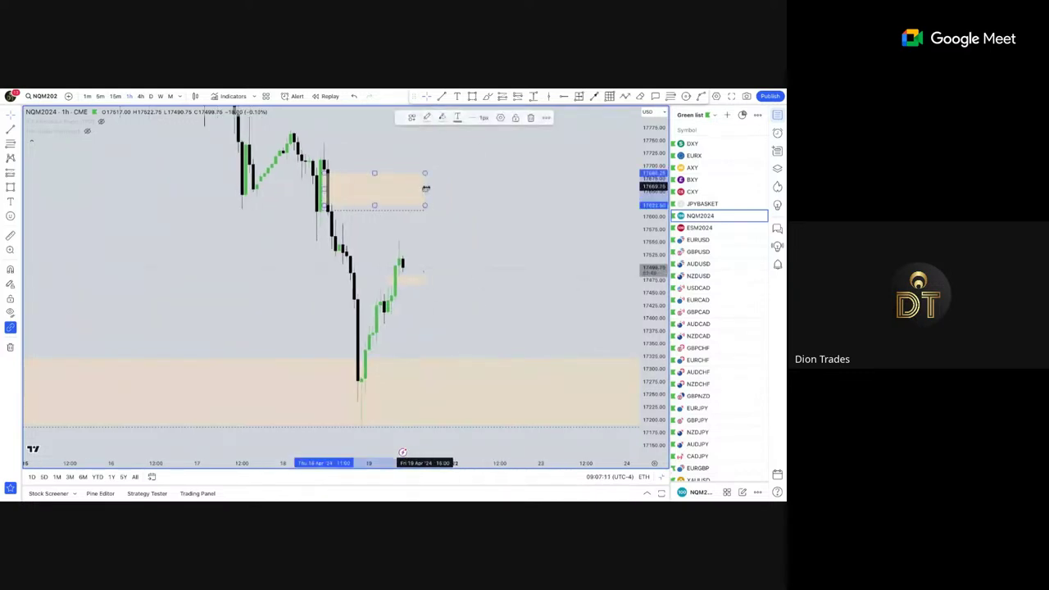
pyautogui.doubleClick(425, 187)
pyautogui.click(453, 364)
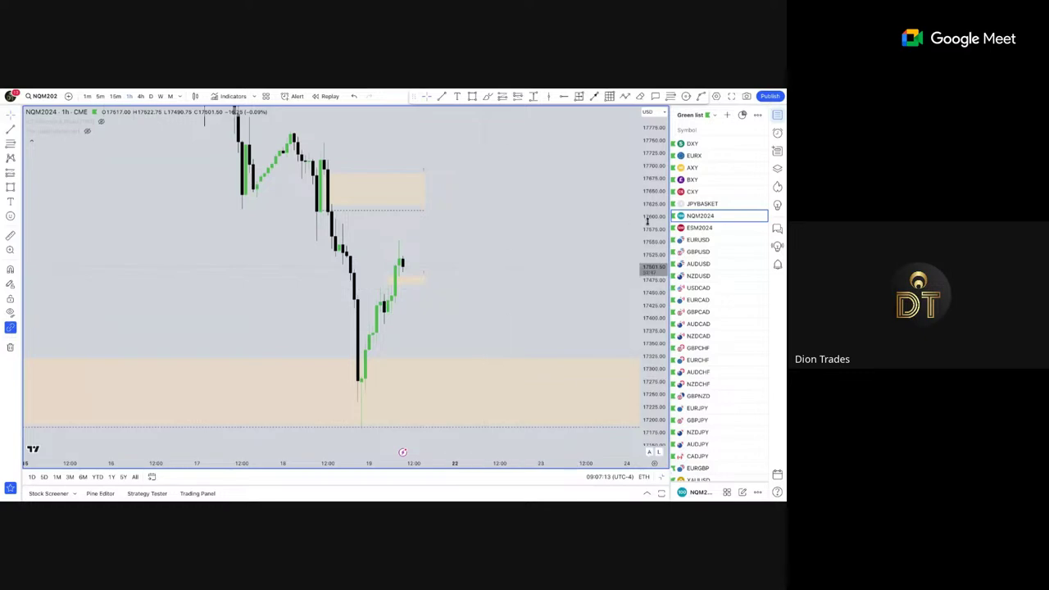
# Draw a projected price path from the latest candle down into the small zone and up into the upper zone at about 17,641.
pyautogui.scroll(3, 500, 258)
pyautogui.scroll(1, 545, 158)
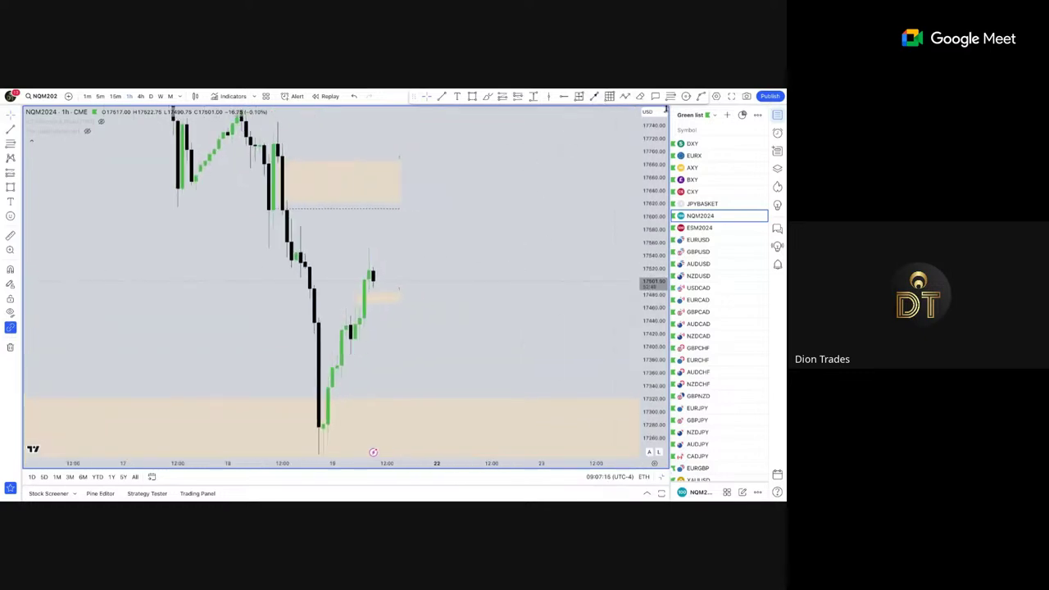
pyautogui.click(378, 299)
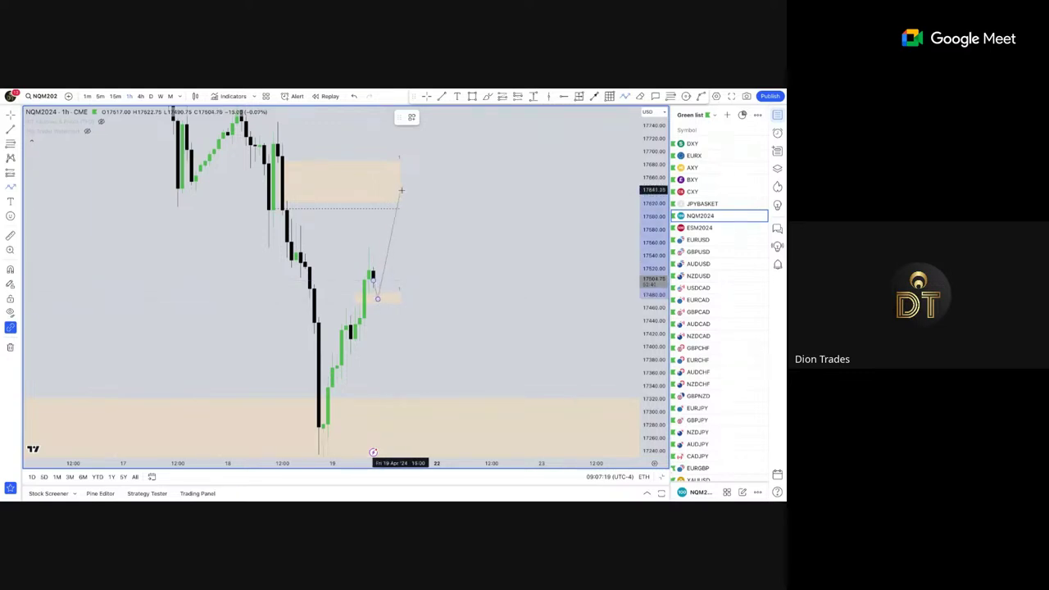
pyautogui.doubleClick(401, 191)
pyautogui.click(430, 210)
# Apply a saved line template that makes the dotted line under the large lower zone red.
pyautogui.scroll(2, 477, 298)
pyautogui.moveTo(433, 310); pyautogui.dragTo(478, 277)
pyautogui.scroll(-1, 478, 276)
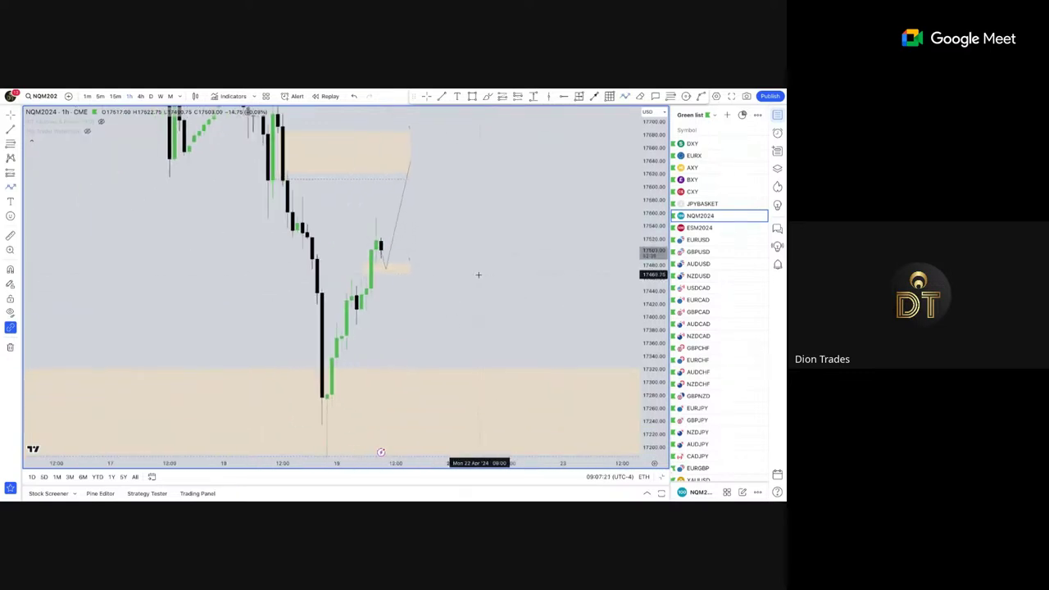
pyautogui.scroll(2, 462, 288)
pyautogui.moveTo(416, 304); pyautogui.dragTo(539, 274)
pyautogui.scroll(-4, 590, 295)
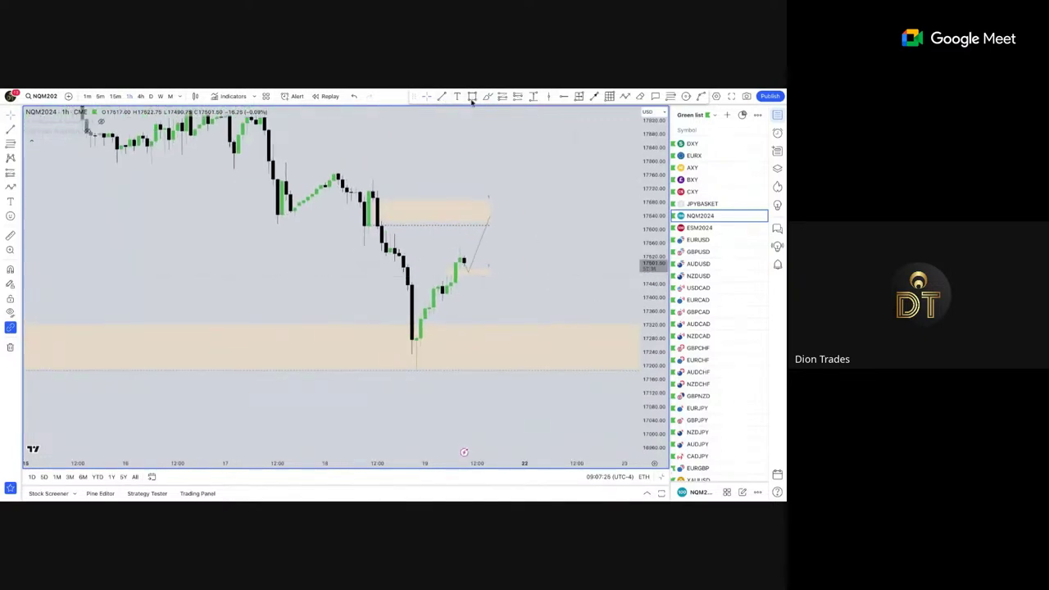
pyautogui.moveTo(537, 274); pyautogui.dragTo(627, 288)
pyautogui.click(517, 372)
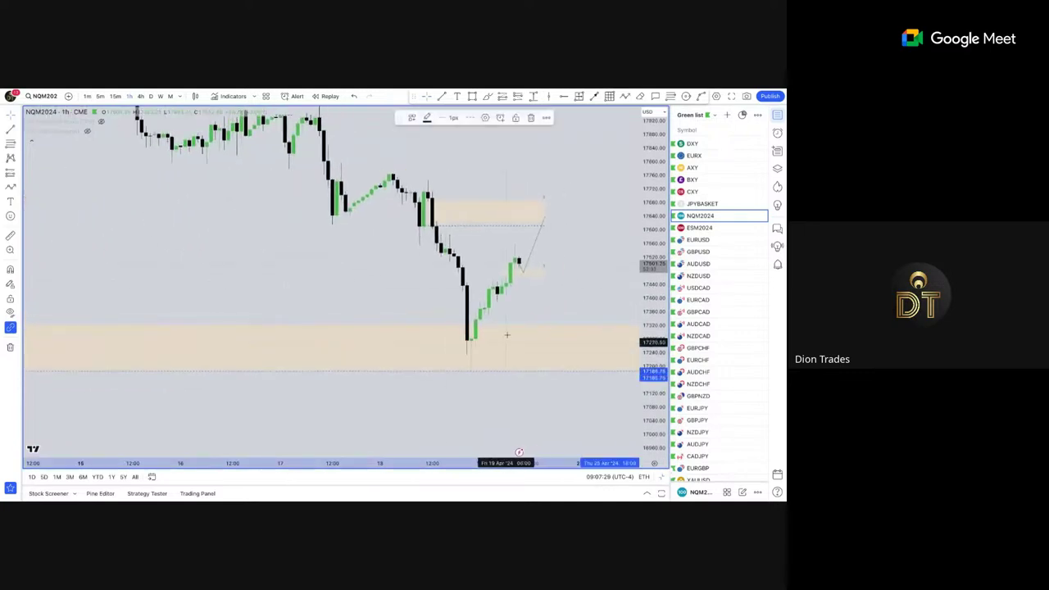
pyautogui.click(413, 119)
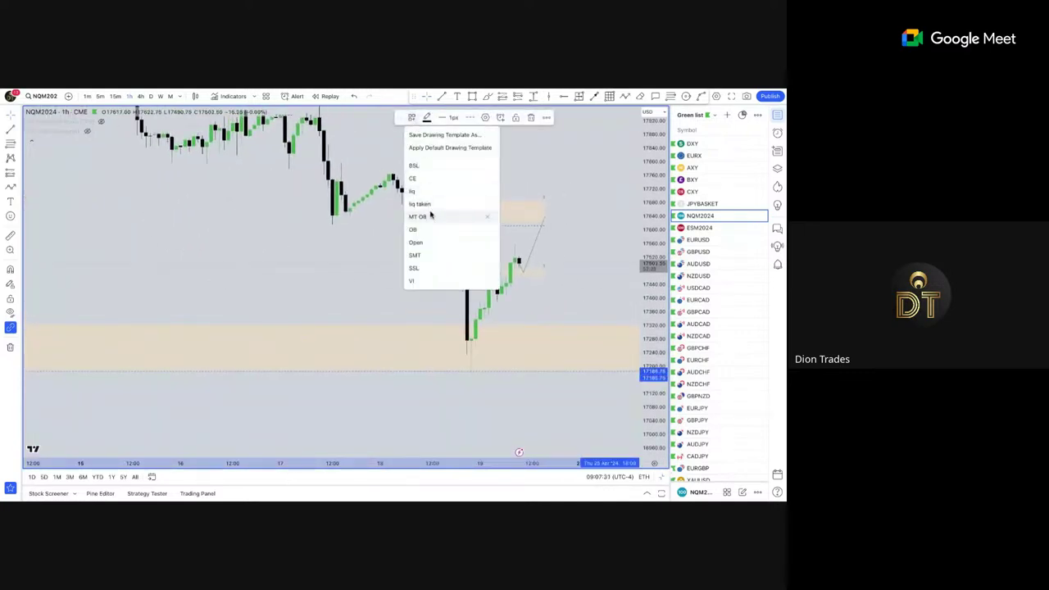
pyautogui.click(431, 230)
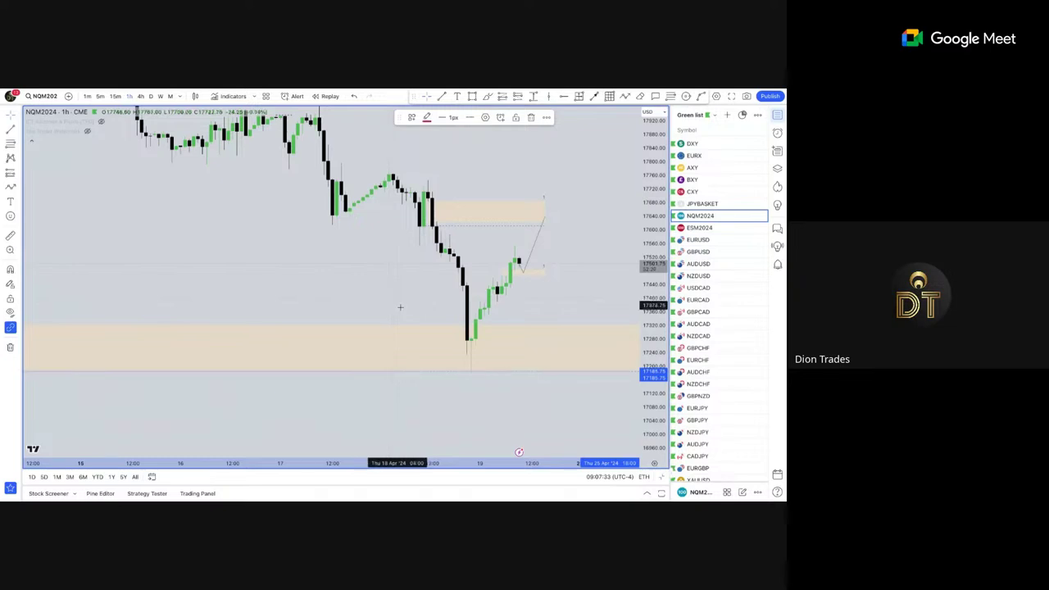
# Draw a rectangle under the early 19 April candles, about 17,384 to 17,413 and ending at 08:00, and add its text label.
pyautogui.scroll(2, 434, 328)
pyautogui.scroll(3, 498, 336)
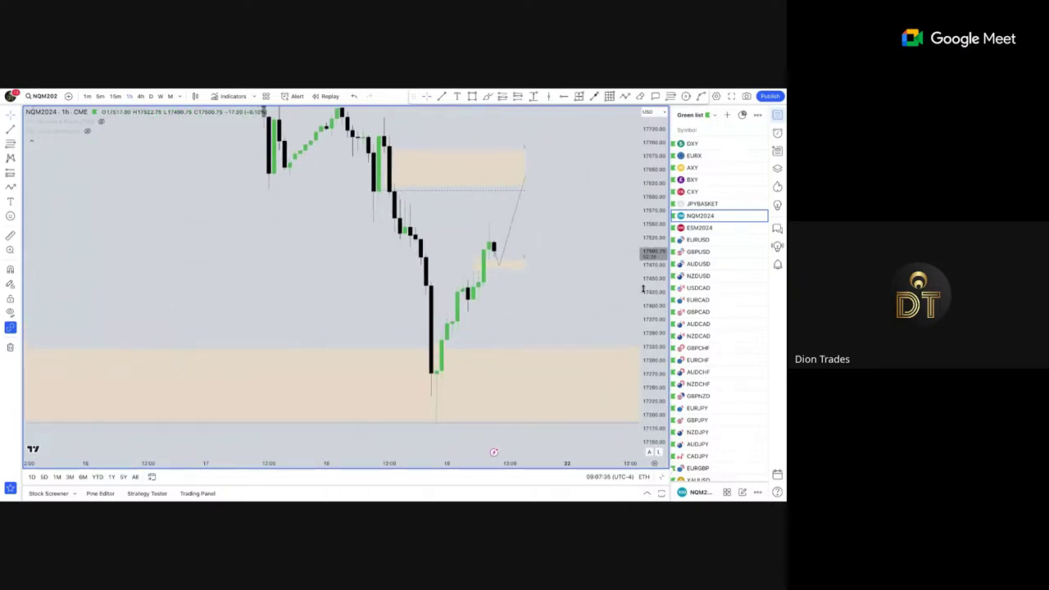
pyautogui.click(472, 97)
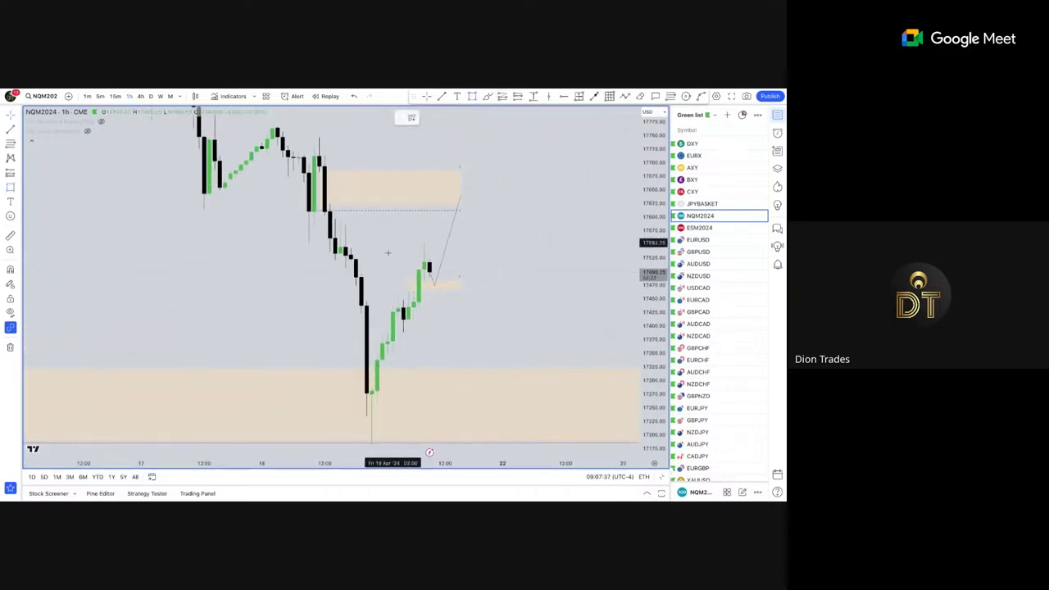
pyautogui.moveTo(387, 336); pyautogui.dragTo(424, 323)
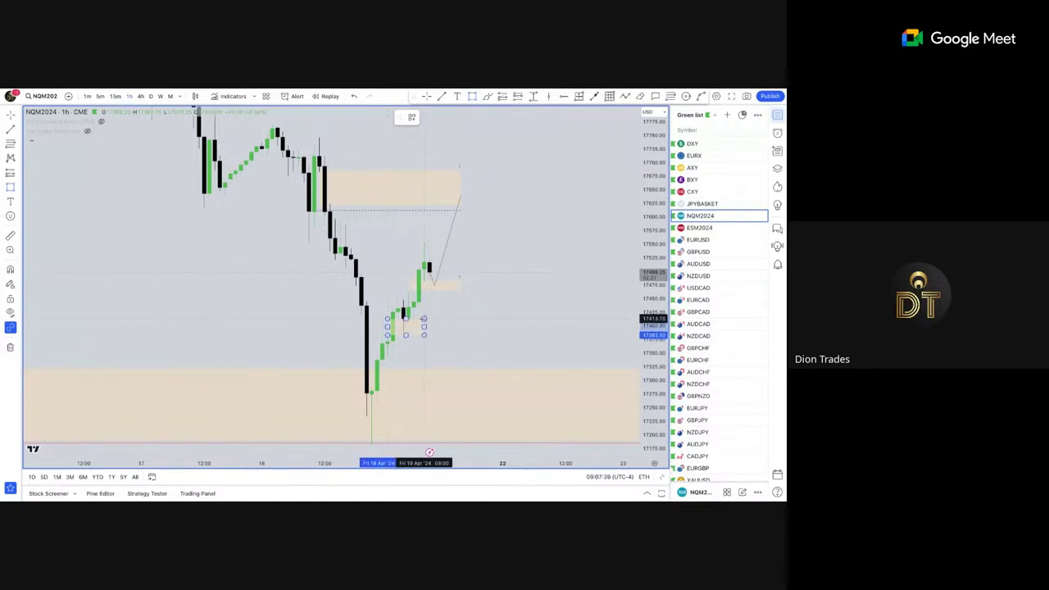
pyautogui.doubleClick(423, 327)
pyautogui.click(452, 364)
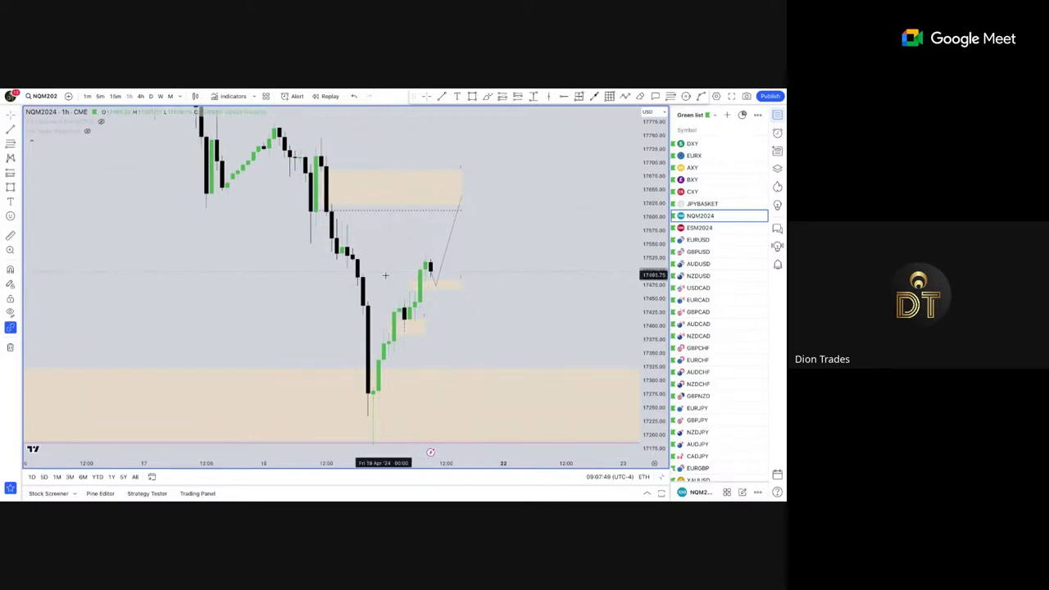
# Switch NQM2024 to the 15-minute timeframe and examine the rebound against the two small 19 April zones.
pyautogui.scroll(2, 385, 276)
pyautogui.scroll(-2, 607, 277)
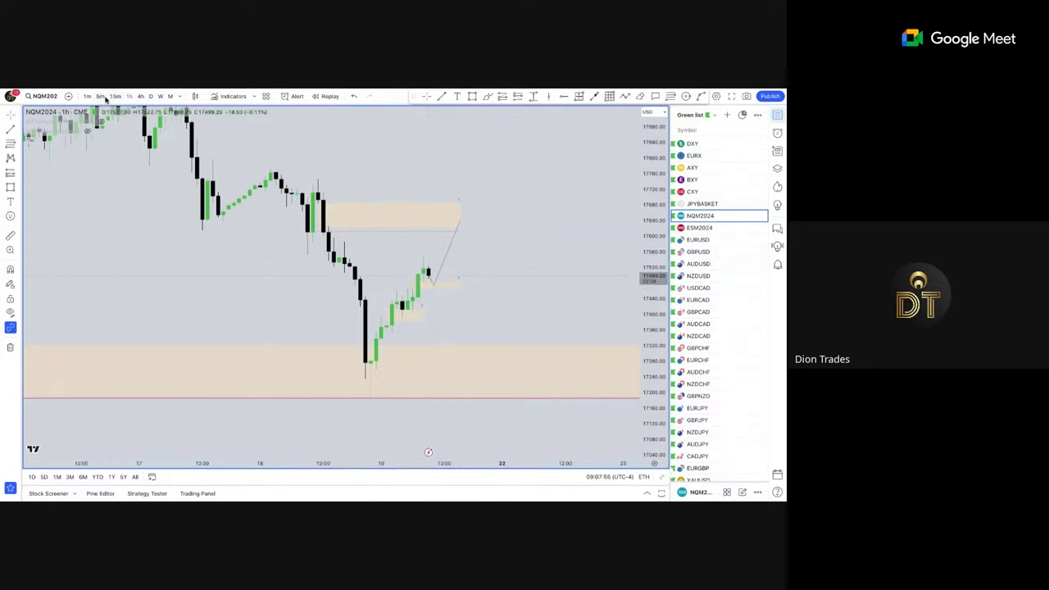
pyautogui.click(115, 95)
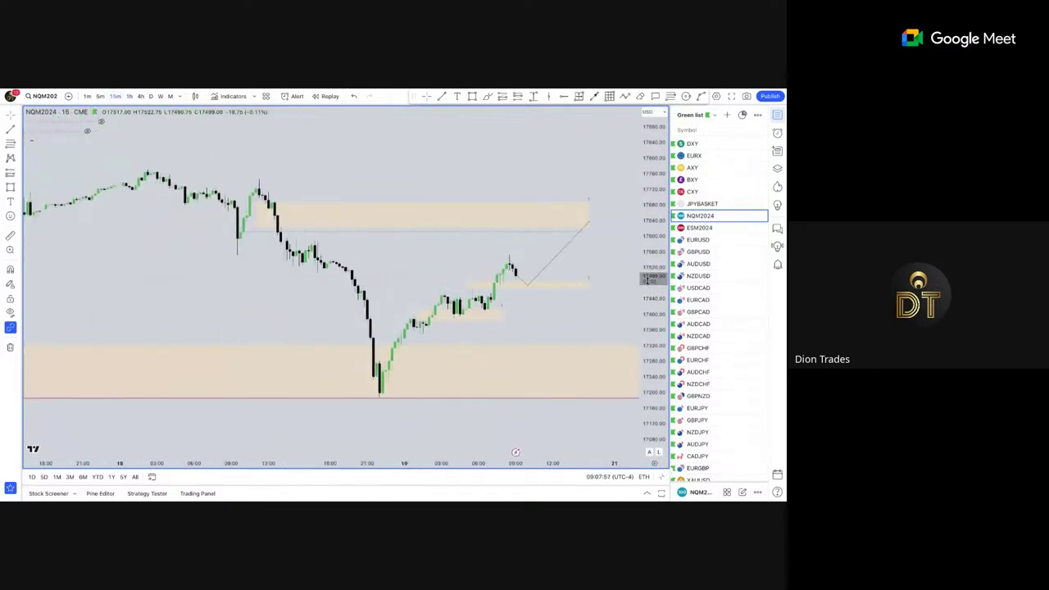
pyautogui.scroll(5, 648, 281)
pyautogui.scroll(2, 619, 335)
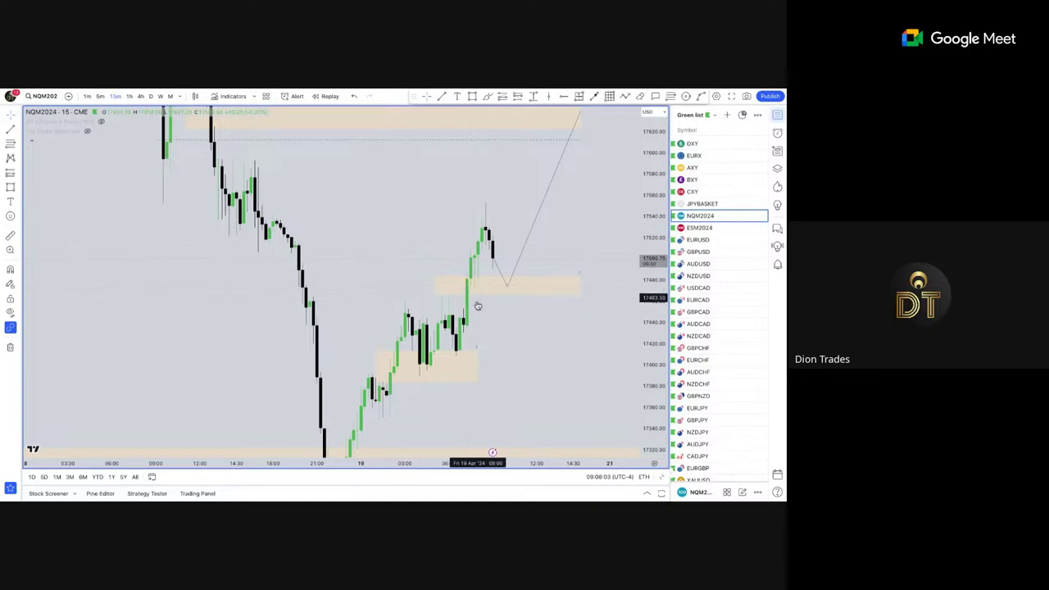
# Switch NQM2024 to the 5-minute timeframe and examine the drop, the rebound and the projected path against all marked zones.
pyautogui.click(99, 96)
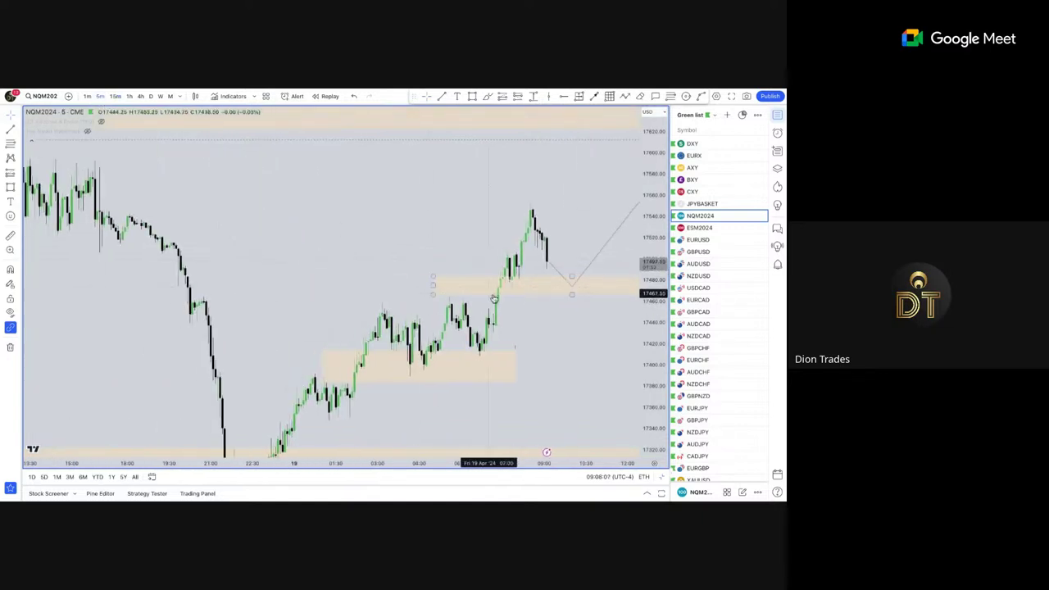
pyautogui.scroll(-3, 481, 304)
pyautogui.scroll(-2, 461, 298)
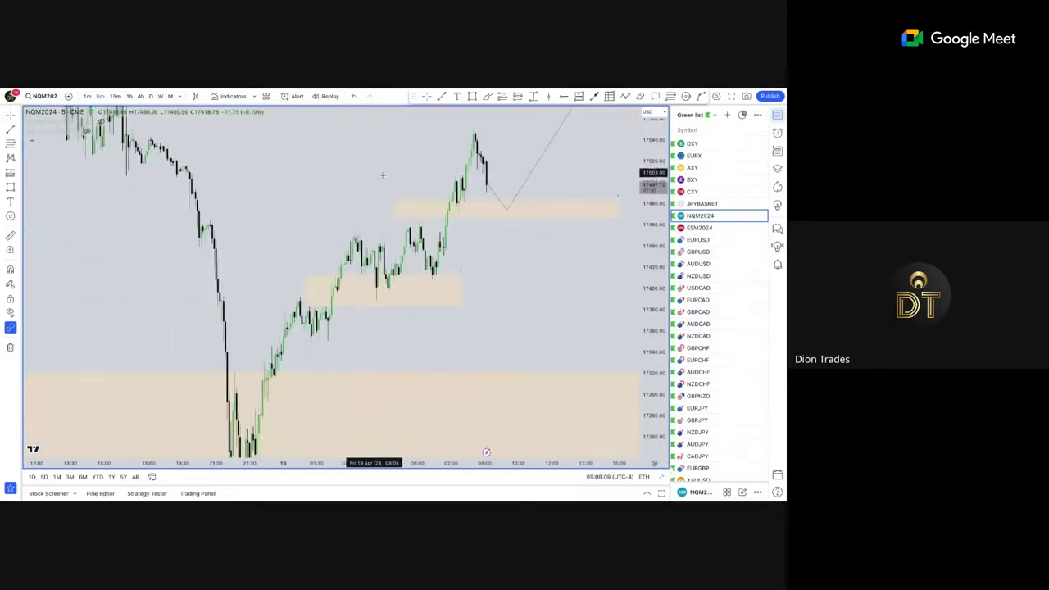
pyautogui.scroll(-2, 565, 274)
pyautogui.moveTo(565, 275); pyautogui.dragTo(447, 259)
pyautogui.scroll(3, 447, 259)
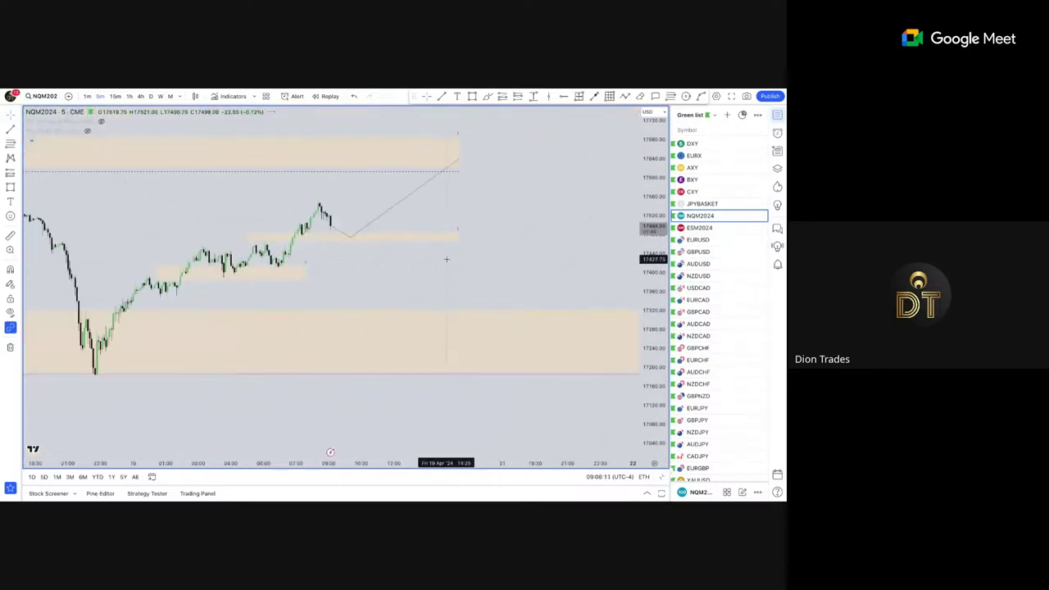
pyautogui.moveTo(121, 269); pyautogui.dragTo(263, 294)
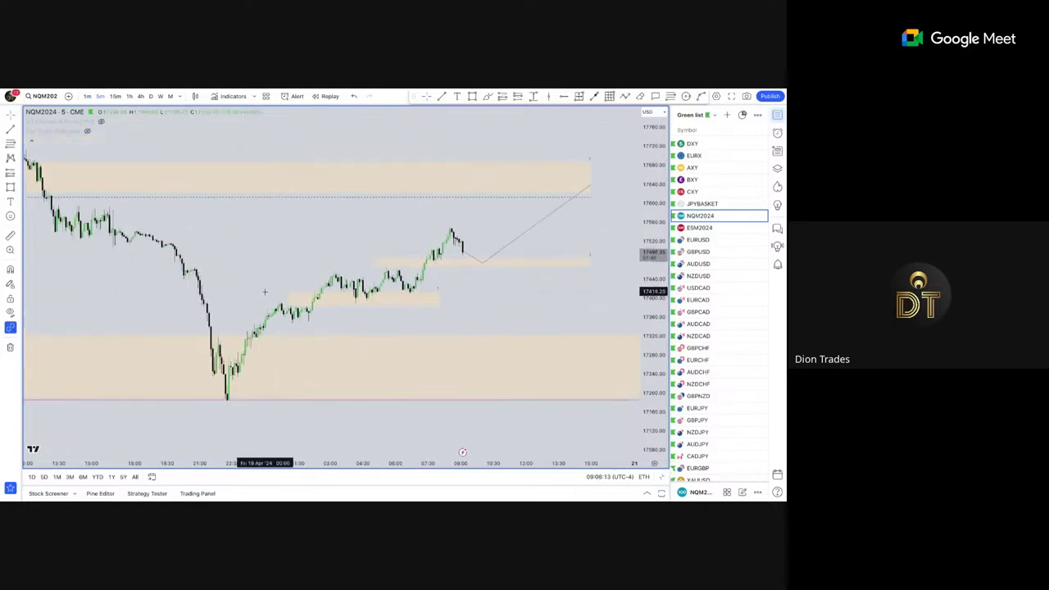
pyautogui.scroll(-4, 263, 293)
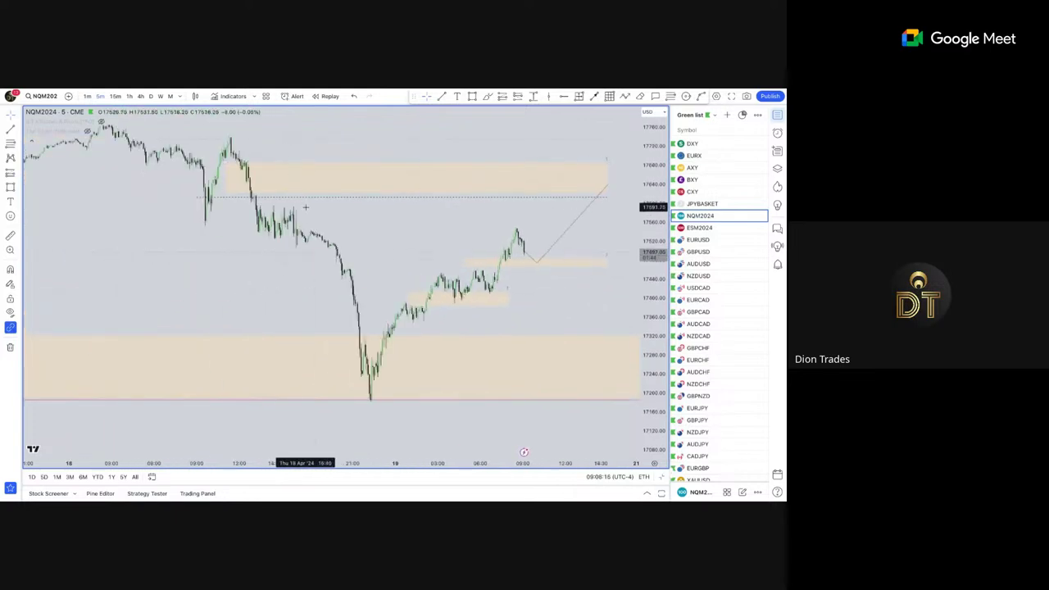
# Draw a rectangle around the 18 April afternoon consolidation, about 17,511 to 17,596, and apply the saved green "Original Consolidation" template.
pyautogui.hscroll(3, 303, 205)
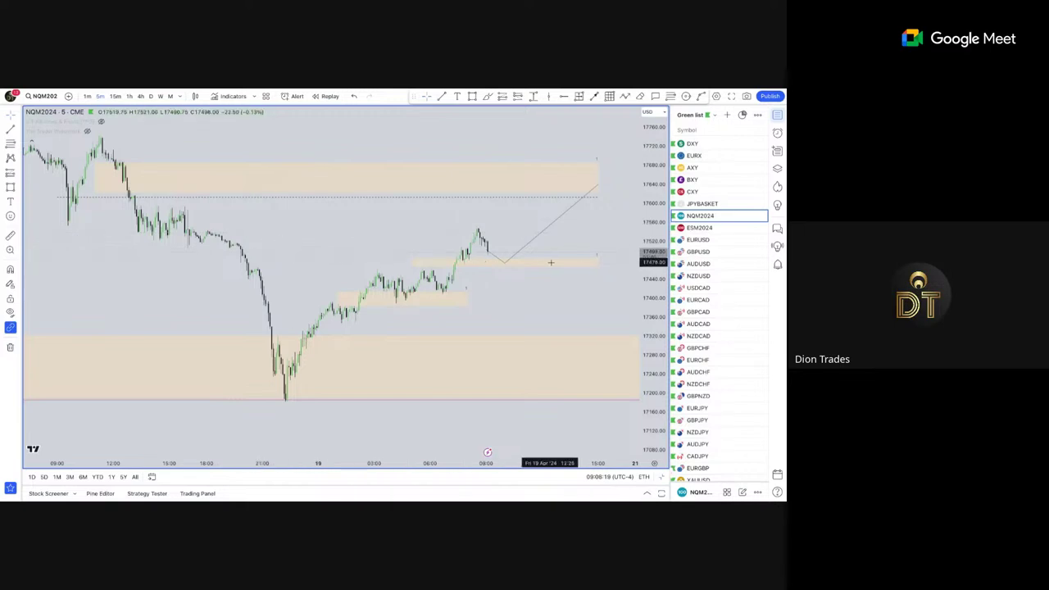
pyautogui.scroll(5, 646, 257)
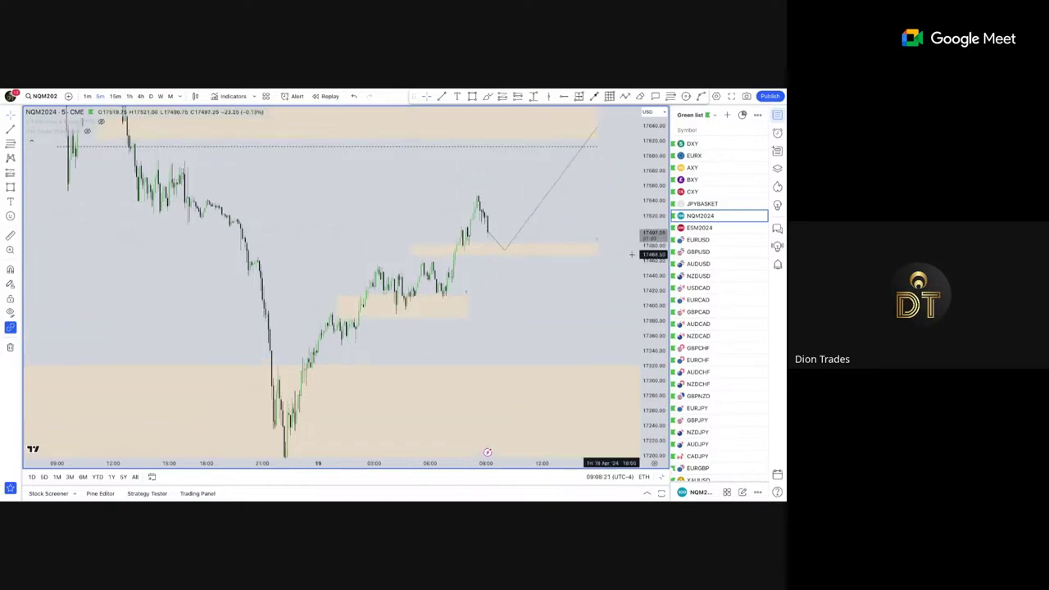
pyautogui.scroll(-1, 630, 254)
pyautogui.scroll(1, 530, 264)
pyautogui.moveTo(295, 258); pyautogui.dragTo(431, 231)
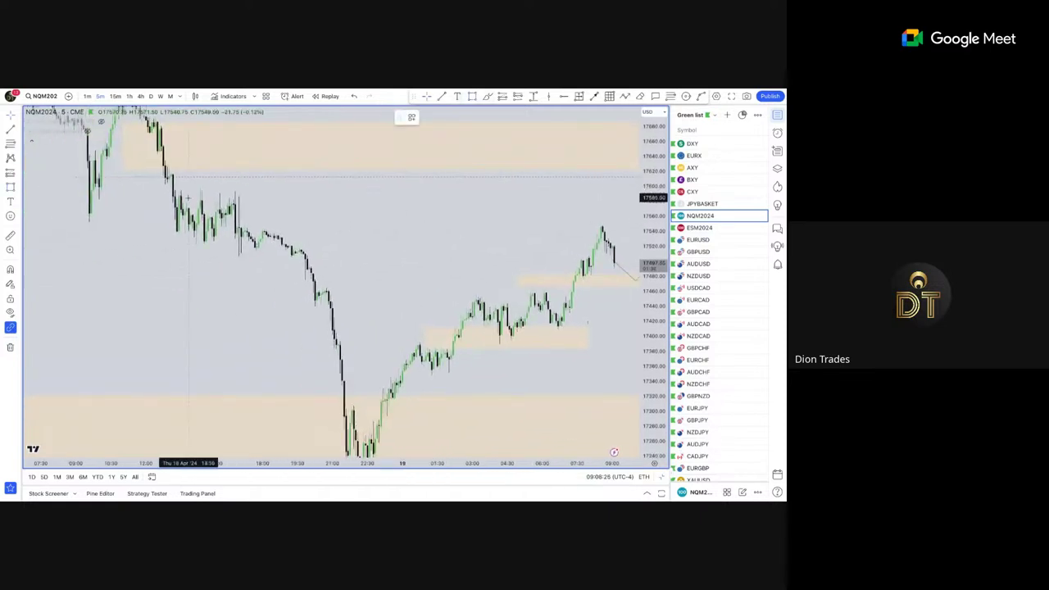
pyautogui.moveTo(173, 190); pyautogui.dragTo(257, 253)
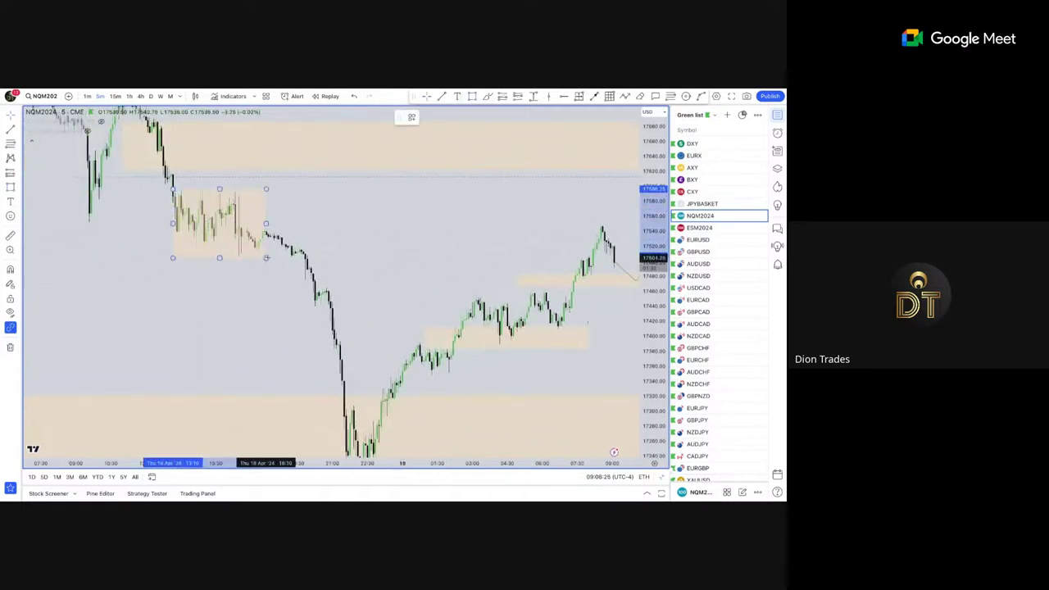
pyautogui.click(412, 117)
pyautogui.click(437, 207)
pyautogui.click(409, 259)
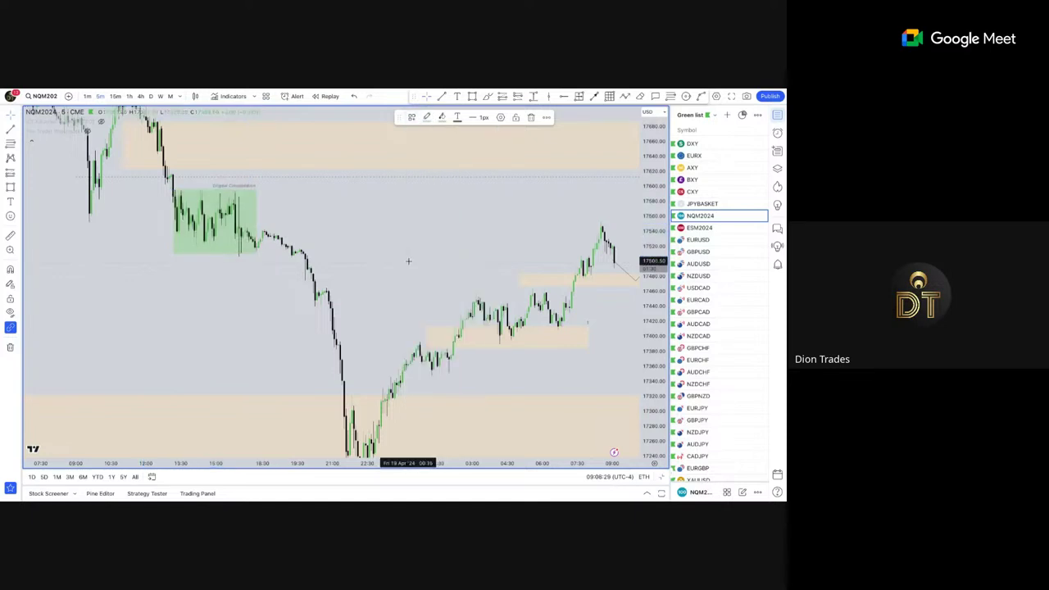
# Examine the 5-minute drop from the green consolidation box to the red line and the rebound through the two small zones.
pyautogui.moveTo(369, 257); pyautogui.dragTo(355, 181)
pyautogui.moveTo(654, 253); pyautogui.dragTo(653, 365)
pyautogui.scroll(-3, 480, 232)
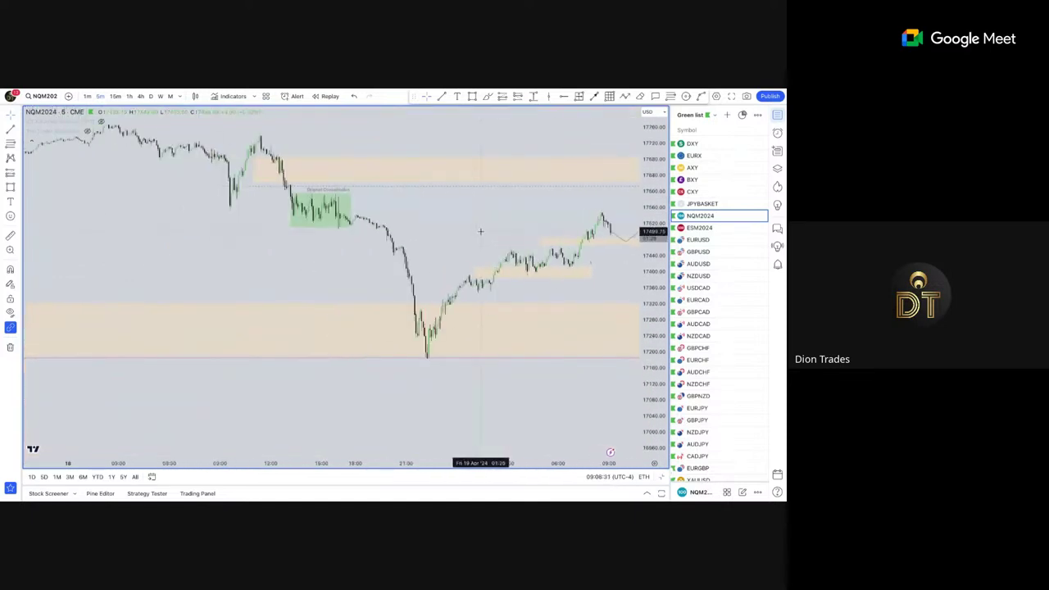
pyautogui.moveTo(482, 232); pyautogui.dragTo(440, 236)
pyautogui.moveTo(645, 231); pyautogui.dragTo(645, 196)
pyautogui.scroll(1, 626, 232)
pyautogui.scroll(-2, 492, 239)
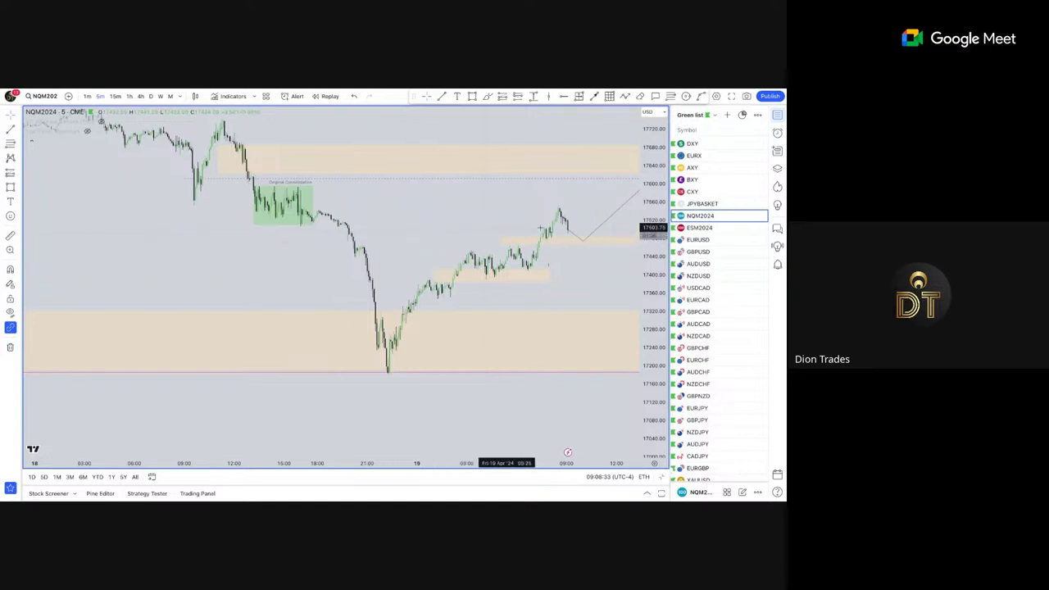
pyautogui.scroll(4, 645, 230)
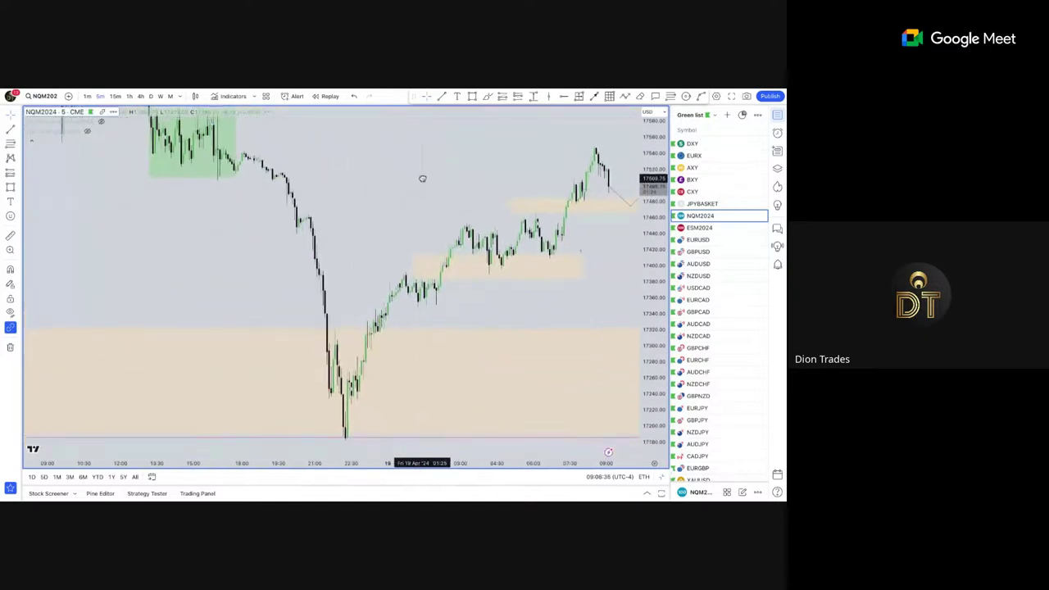
pyautogui.scroll(-4, 343, 217)
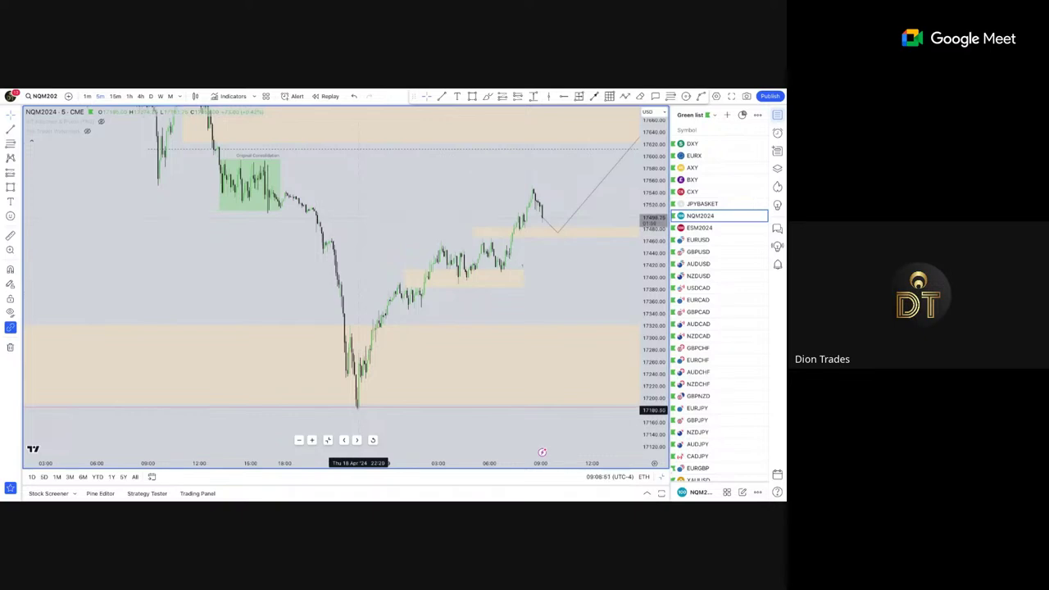
pyautogui.scroll(2, 363, 277)
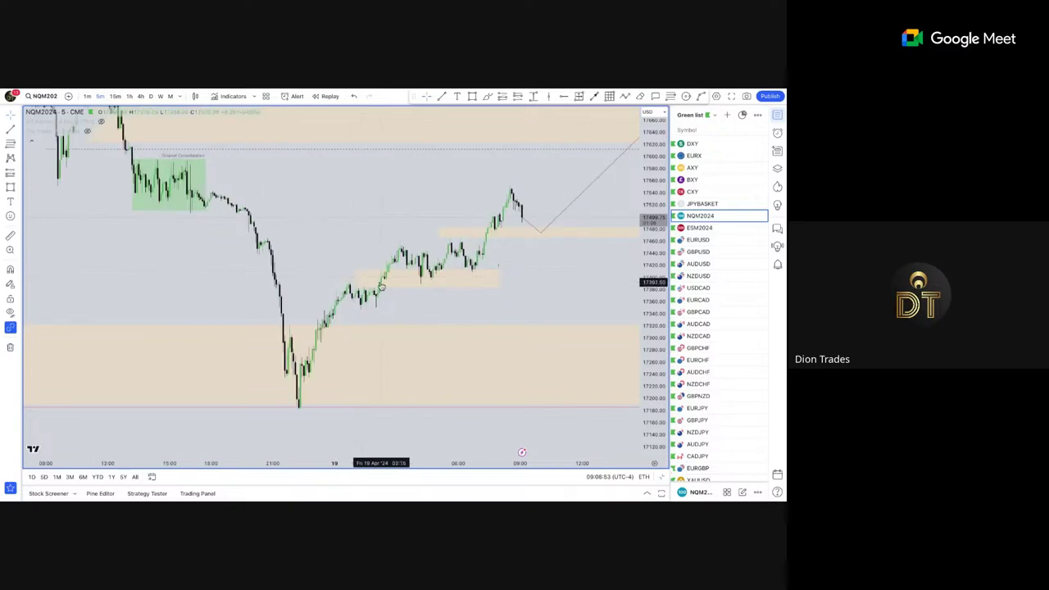
pyautogui.scroll(-3, 380, 283)
# Bring the end of the projected path forward to about 11:30 on 19 April, with its target still inside the upper zone.
pyautogui.moveTo(405, 188); pyautogui.dragTo(376, 227)
pyautogui.scroll(2, 375, 227)
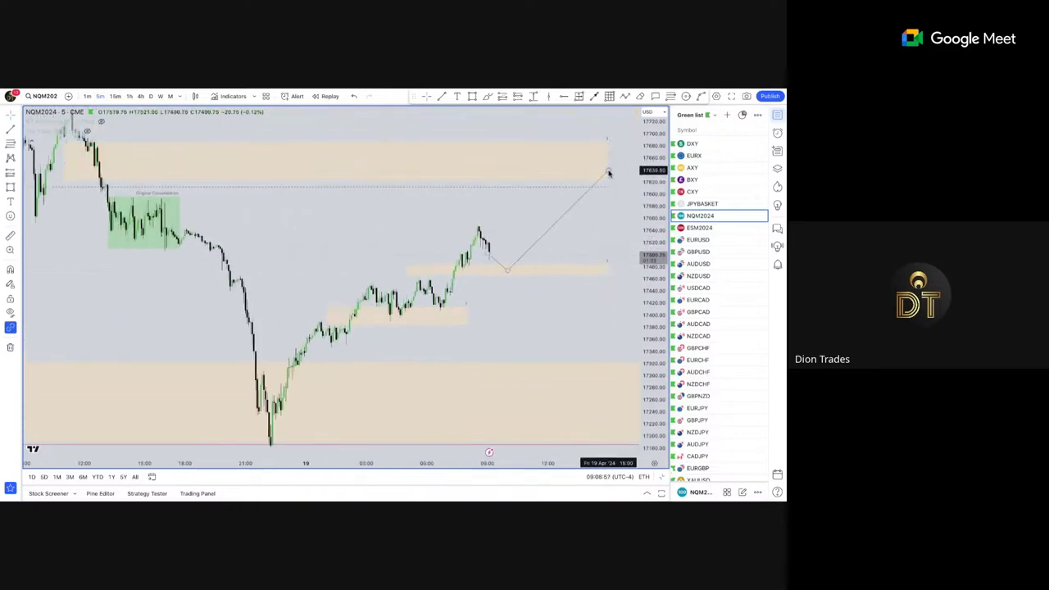
pyautogui.moveTo(609, 172); pyautogui.dragTo(537, 173)
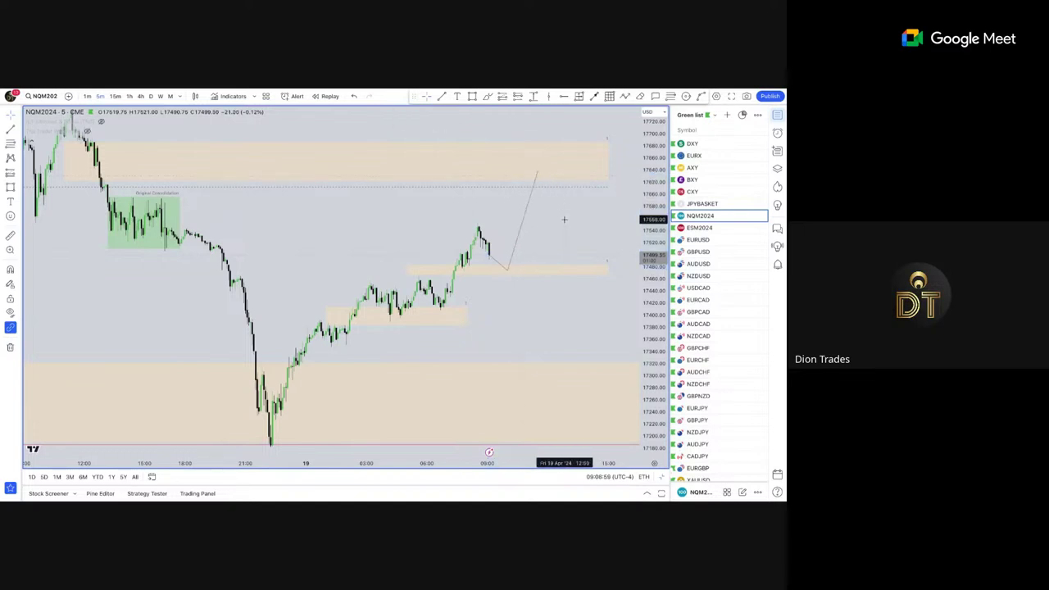
pyautogui.scroll(-2, 564, 220)
# Switch NQM2024 to the 1-minute timeframe, reset the chart view and examine the latest pullback against the small zones.
pyautogui.click(87, 96)
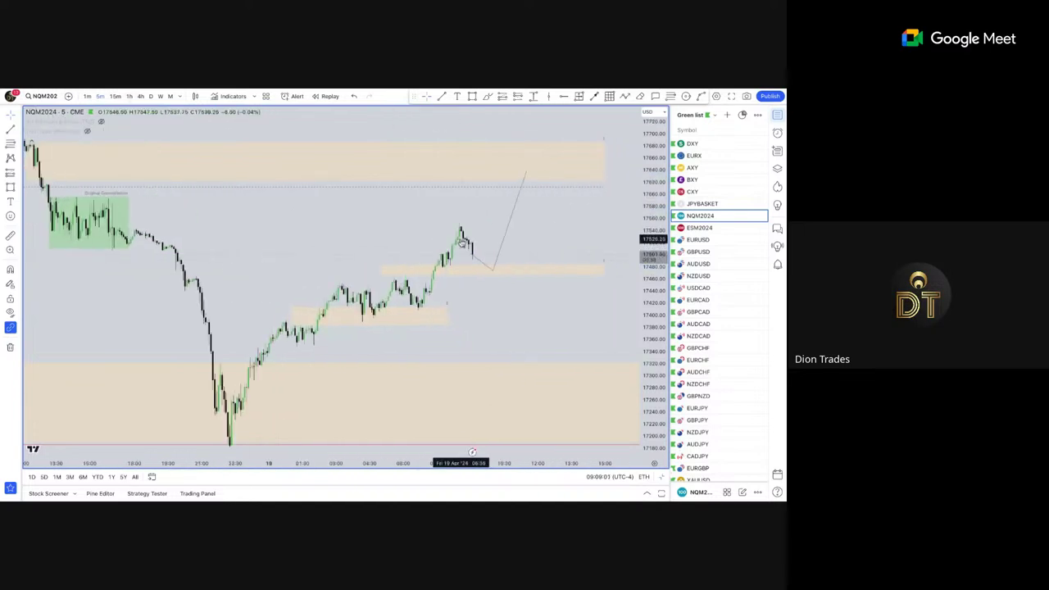
pyautogui.rightClick(312, 215)
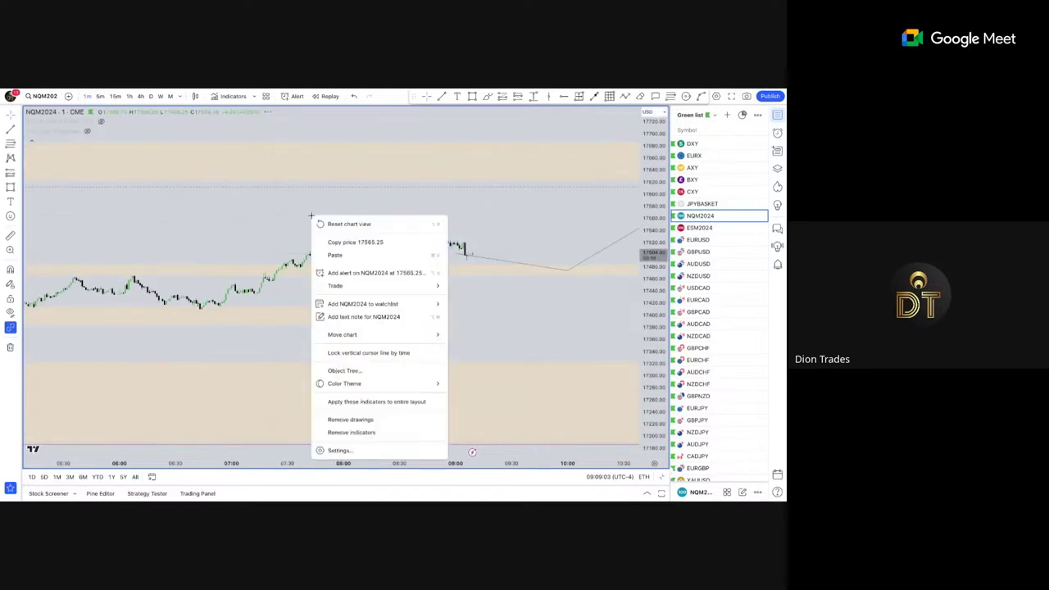
pyautogui.click(319, 222)
pyautogui.scroll(-5, 431, 278)
pyautogui.scroll(-5, 415, 230)
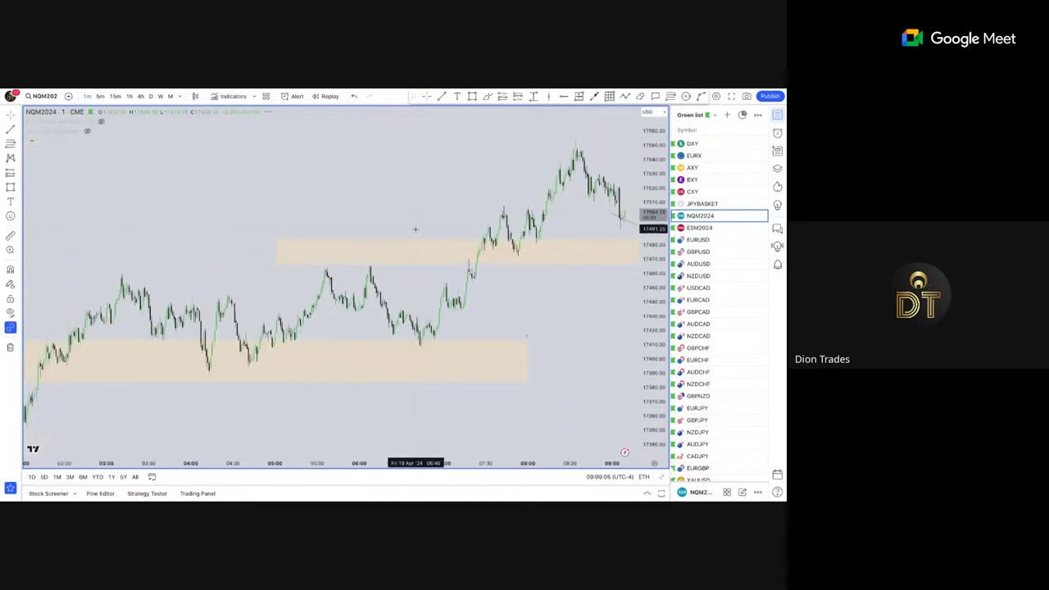
pyautogui.moveTo(502, 377); pyautogui.dragTo(307, 238)
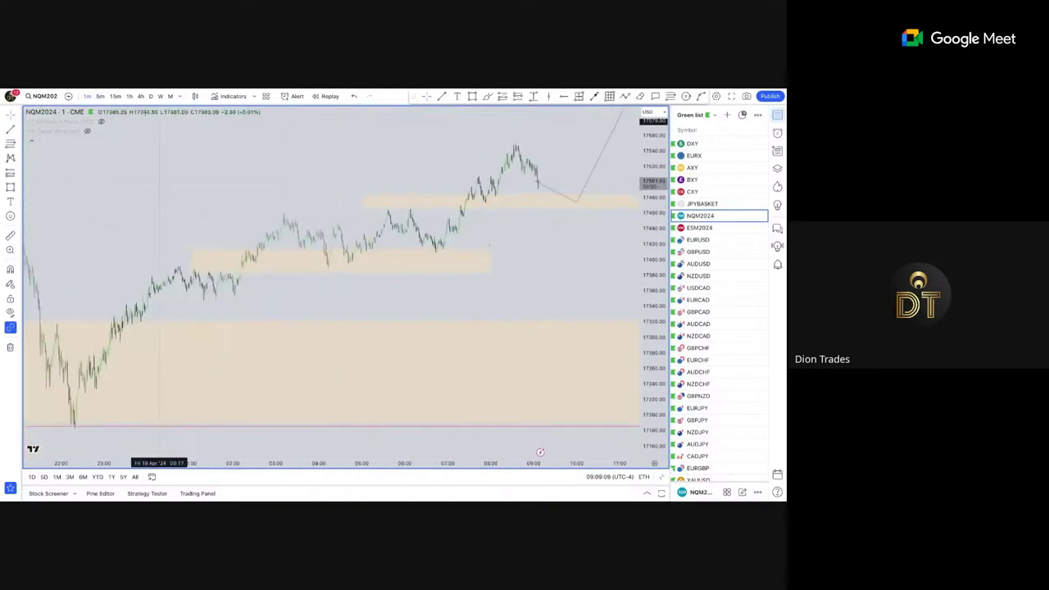
# Switch NQM2024 to the 1-hour timeframe and examine the decline, the rebound from the large lower zone and the upper target zone.
pyautogui.click(128, 98)
pyautogui.scroll(10, 302, 277)
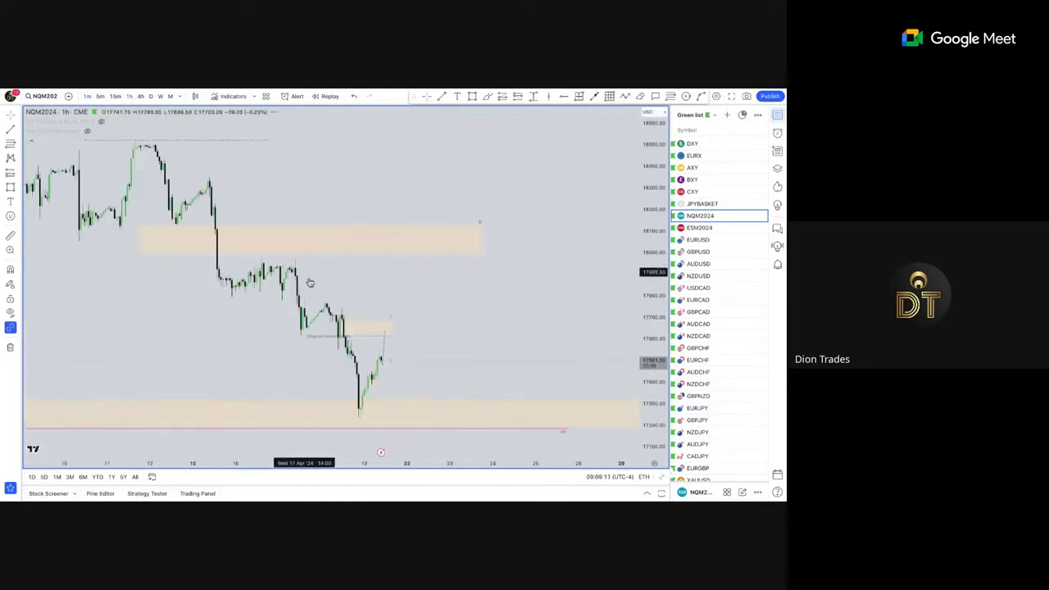
pyautogui.moveTo(366, 354); pyautogui.dragTo(550, 306)
pyautogui.scroll(3, 550, 307)
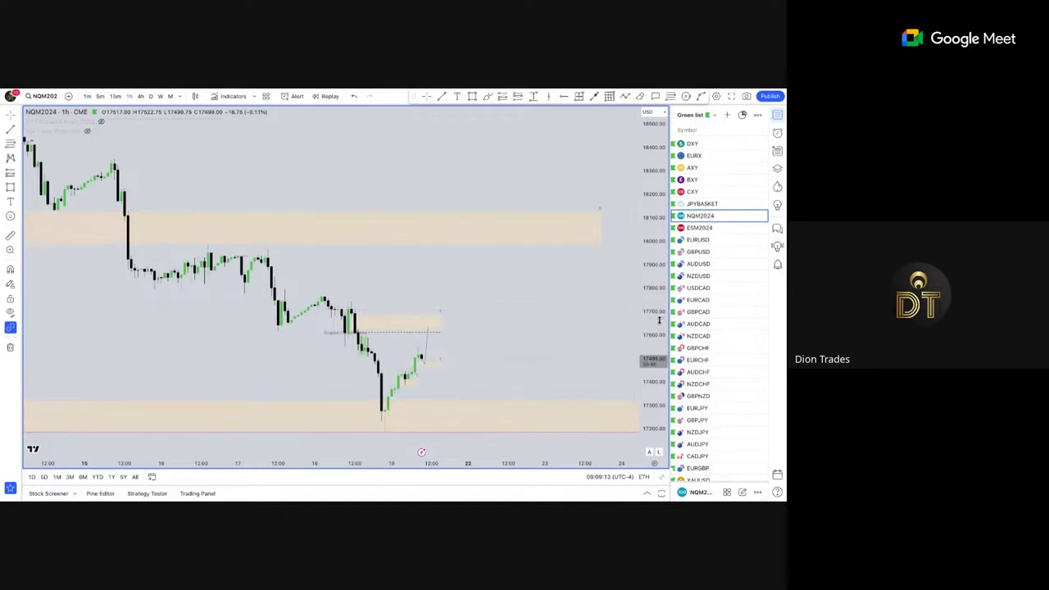
pyautogui.moveTo(661, 320); pyautogui.dragTo(661, 280)
pyautogui.moveTo(558, 307); pyautogui.dragTo(597, 227)
pyautogui.scroll(3, 595, 237)
pyautogui.scroll(-3, 583, 271)
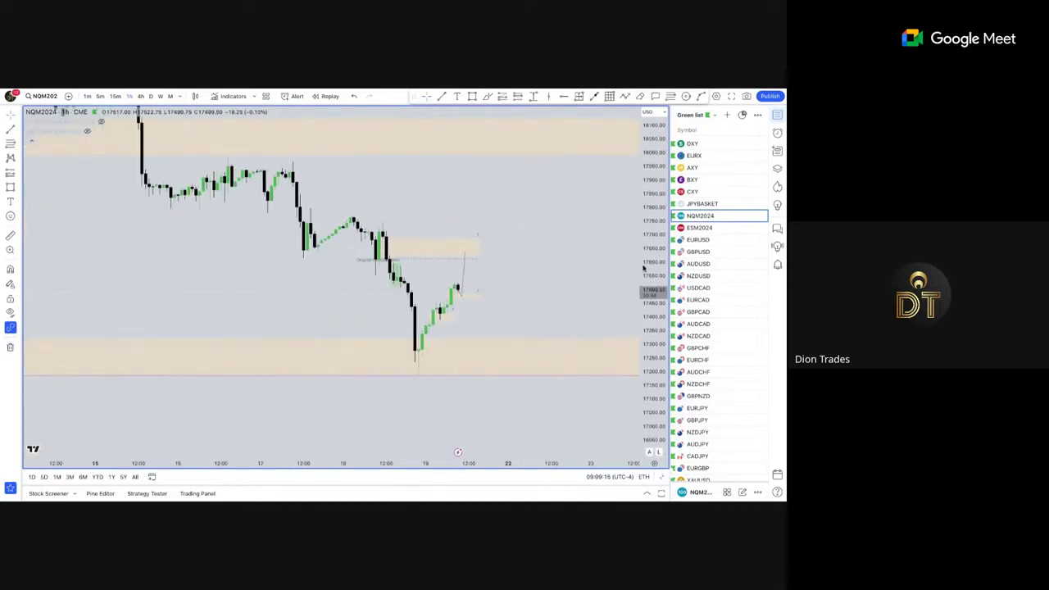
pyautogui.moveTo(581, 275); pyautogui.dragTo(583, 244)
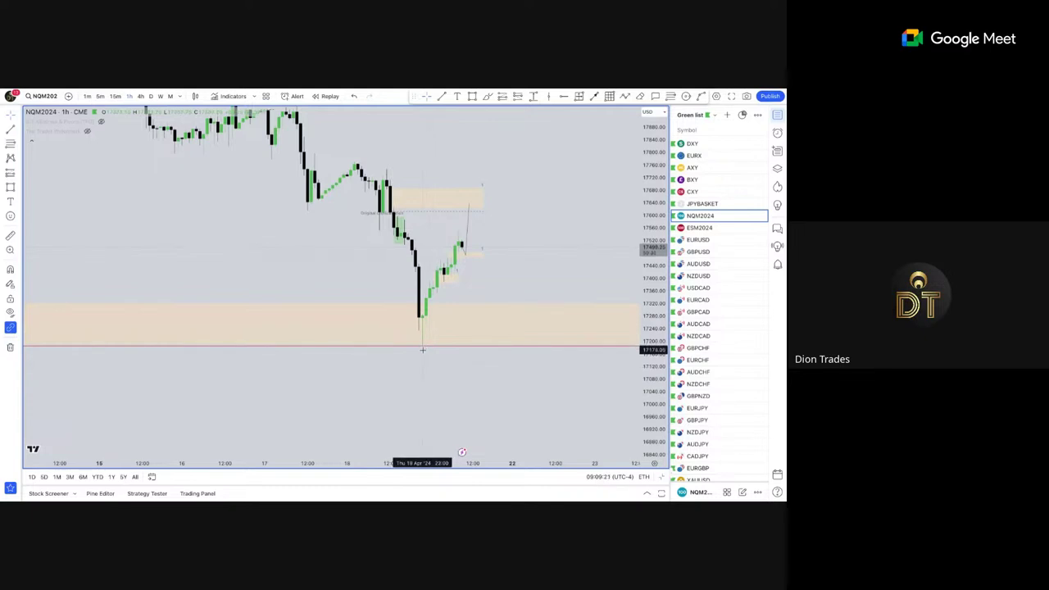
pyautogui.moveTo(553, 200); pyautogui.dragTo(552, 218)
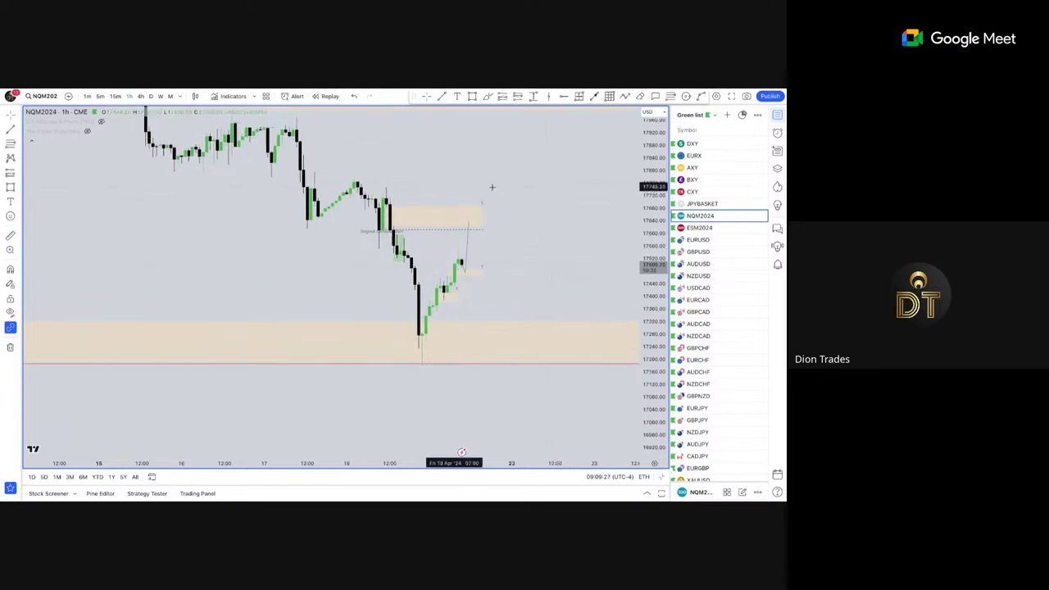
pyautogui.scroll(5, 660, 188)
pyautogui.moveTo(594, 209); pyautogui.dragTo(599, 355)
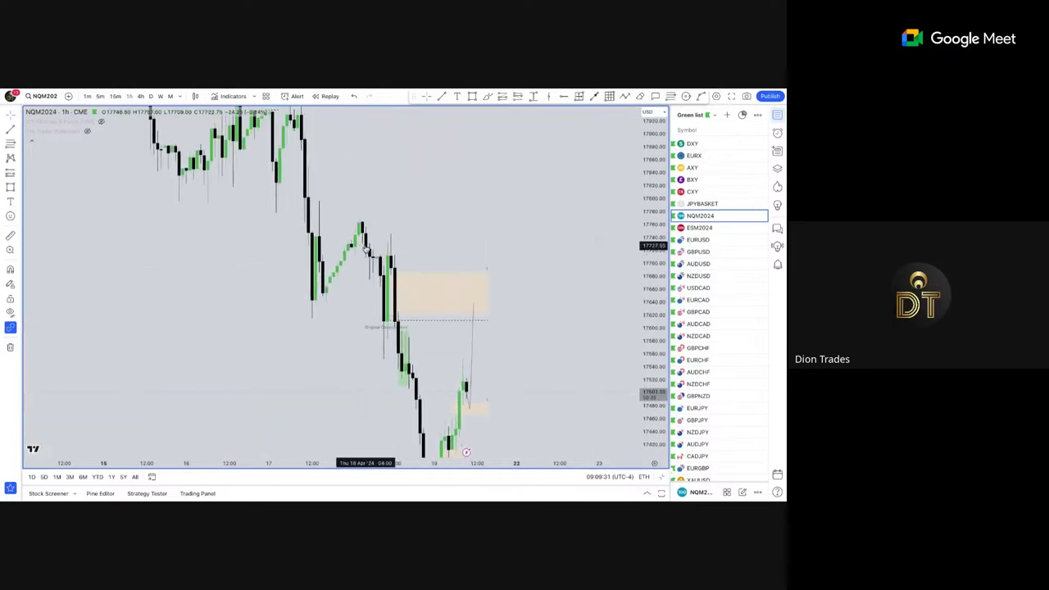
pyautogui.moveTo(652, 233); pyautogui.dragTo(650, 303)
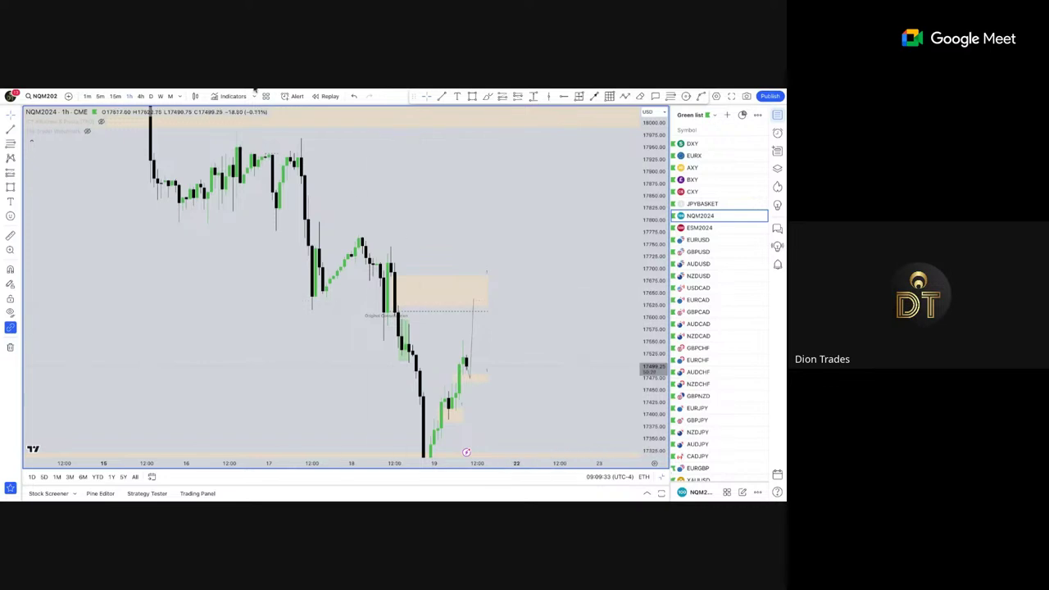
# Return NQM2024 to the 1-minute timeframe, reset the chart view and examine the latest candles approaching the nearest small zone.
pyautogui.click(88, 96)
pyautogui.rightClick(410, 170)
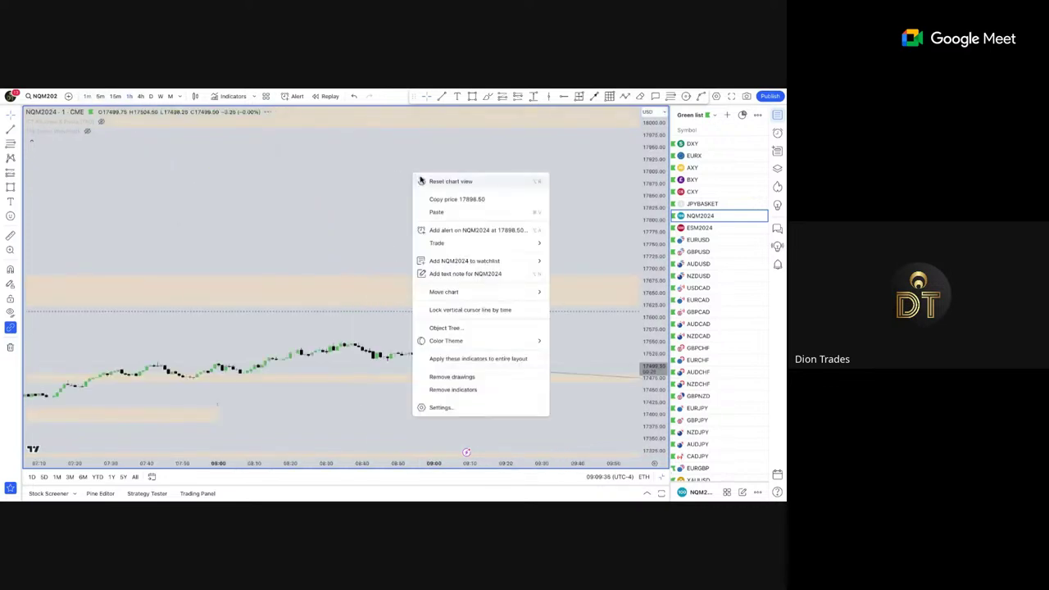
pyautogui.click(498, 243)
pyautogui.moveTo(542, 227); pyautogui.dragTo(406, 239)
pyautogui.scroll(3, 522, 244)
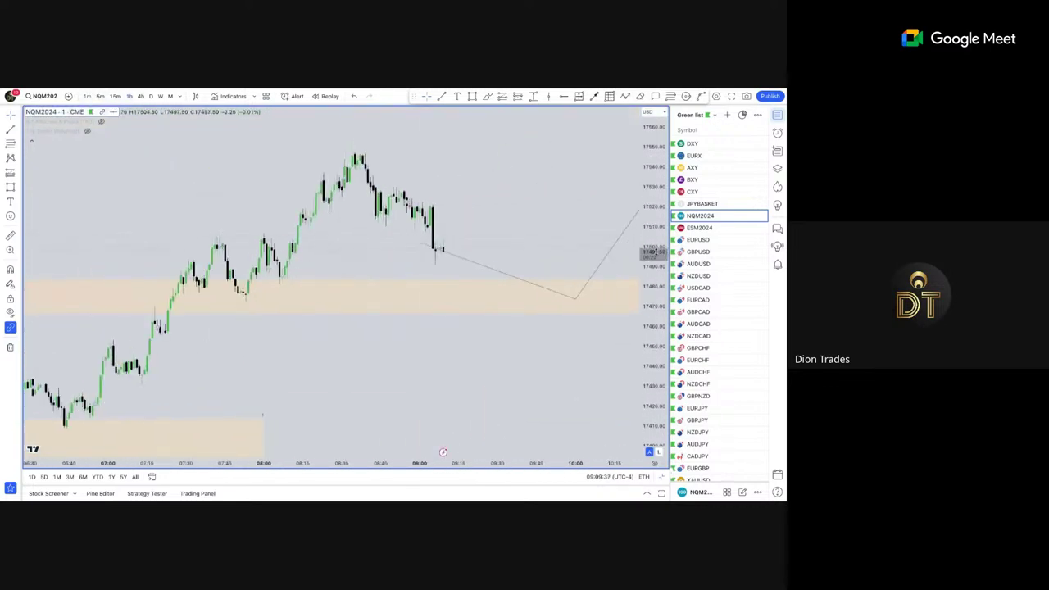
pyautogui.moveTo(652, 246); pyautogui.dragTo(652, 299)
pyautogui.scroll(-3, 570, 244)
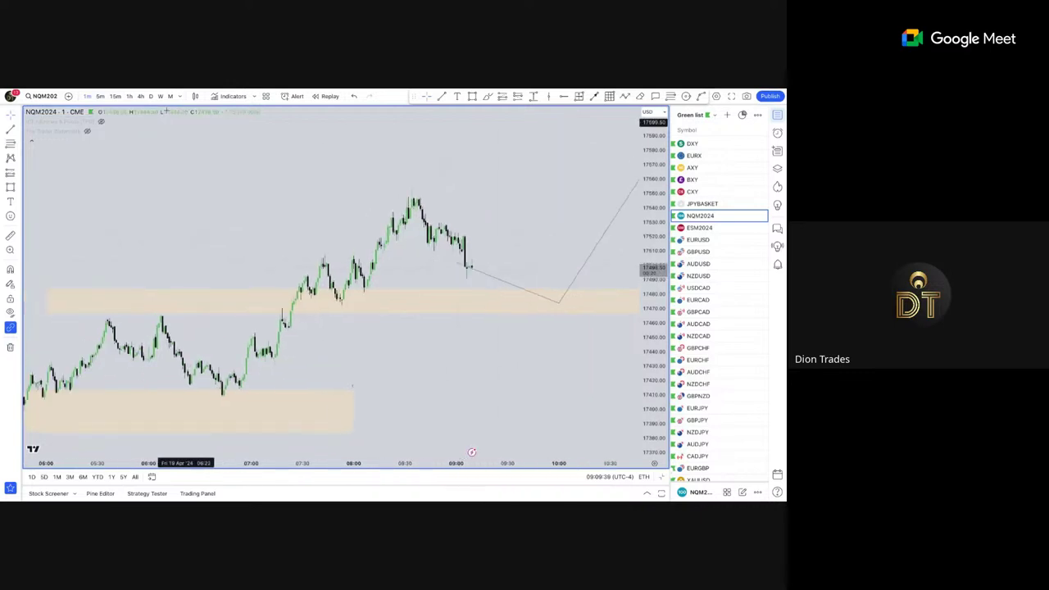
# Compare the rebound on the 5-minute and 1-hour NQM2024 charts, resetting the 1-hour view to inspect the whole decline.
pyautogui.click(101, 96)
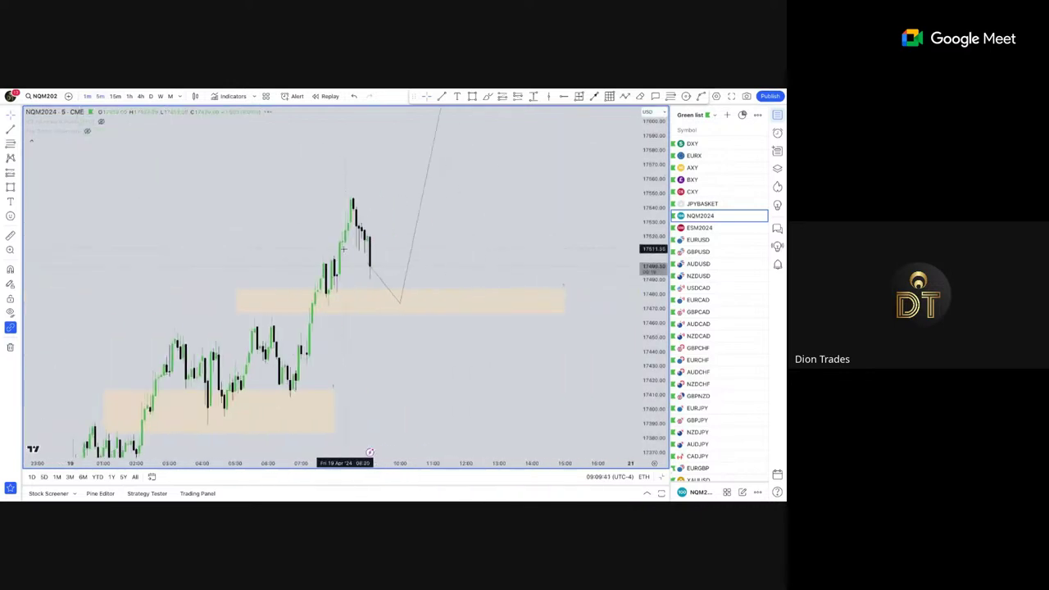
pyautogui.moveTo(432, 242); pyautogui.dragTo(539, 236)
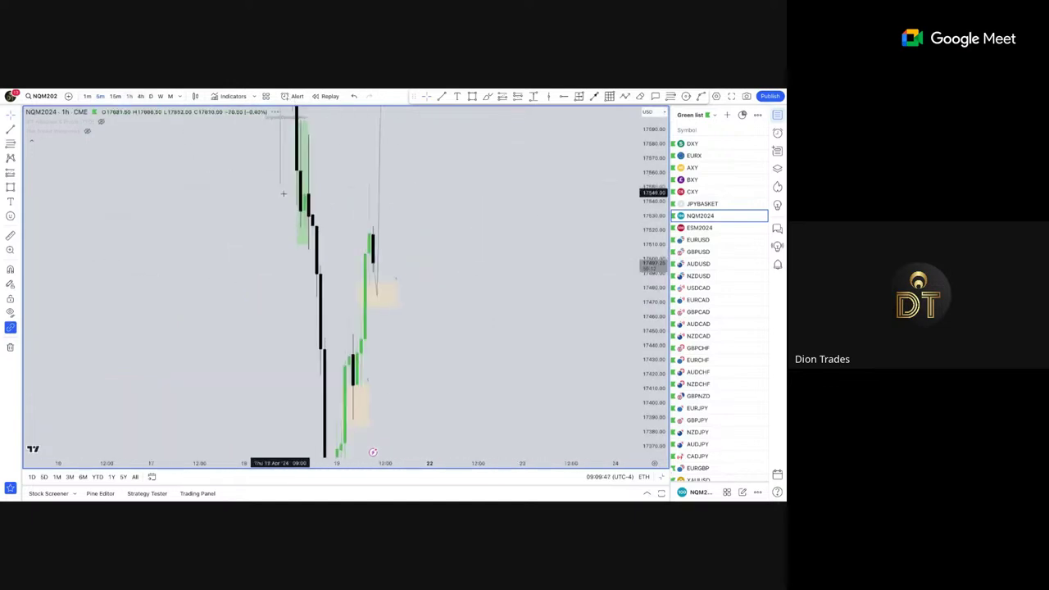
pyautogui.rightClick(369, 184)
pyautogui.click(402, 191)
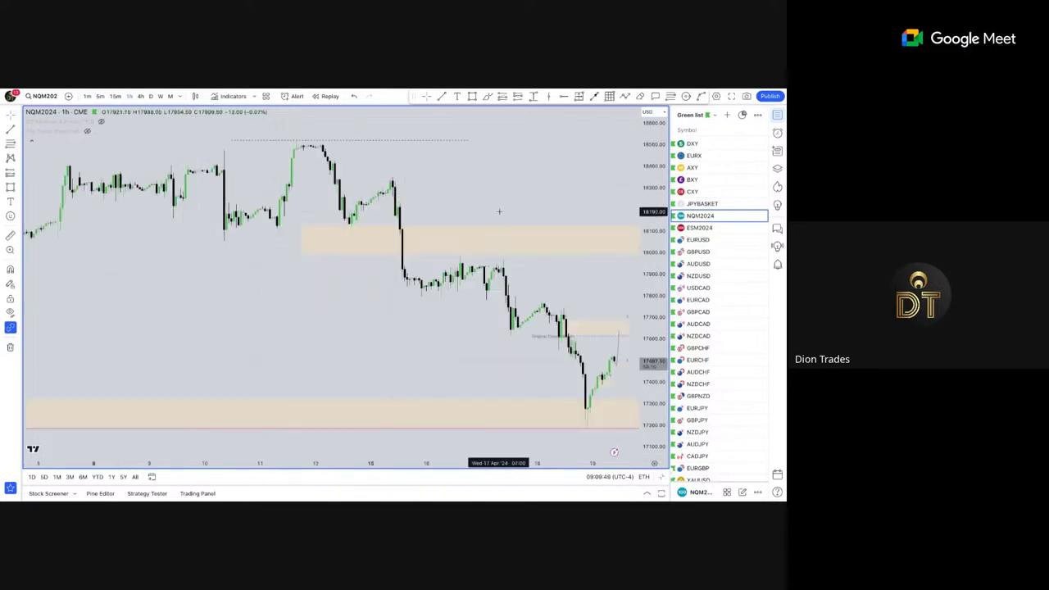
pyautogui.moveTo(647, 277); pyautogui.dragTo(612, 229)
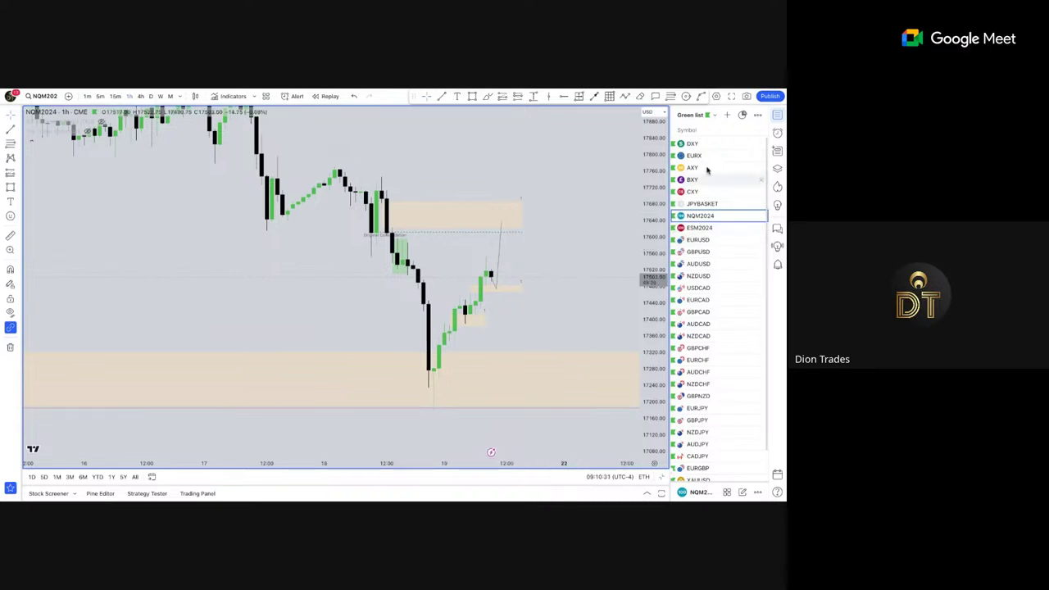
# Open DXY and compare its 1-hour and 4-hour charts, examining the latest decline above the lower zone and dashed low.
pyautogui.click(695, 144)
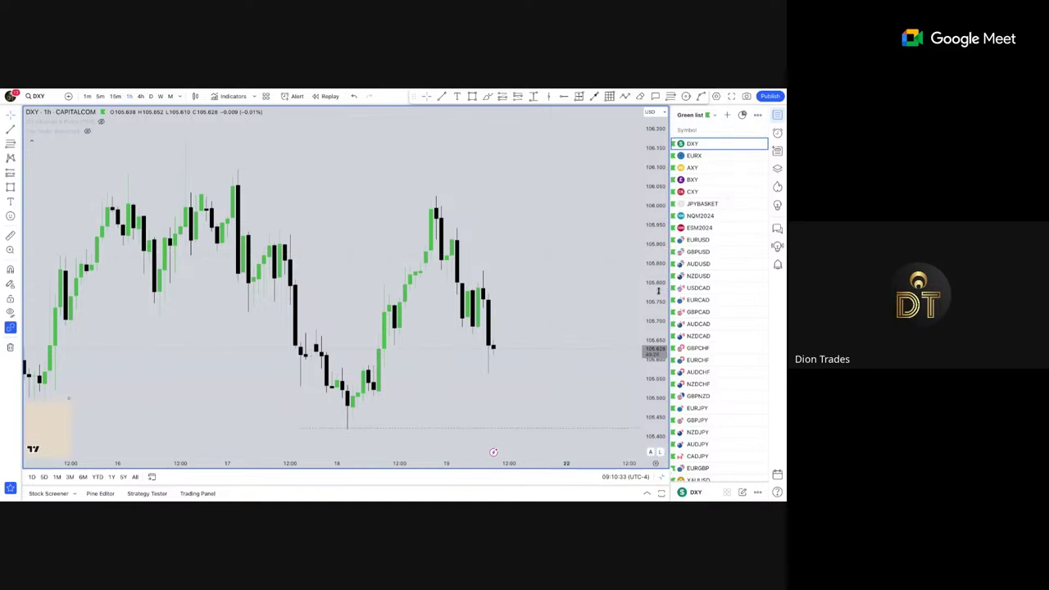
pyautogui.scroll(-4, 533, 246)
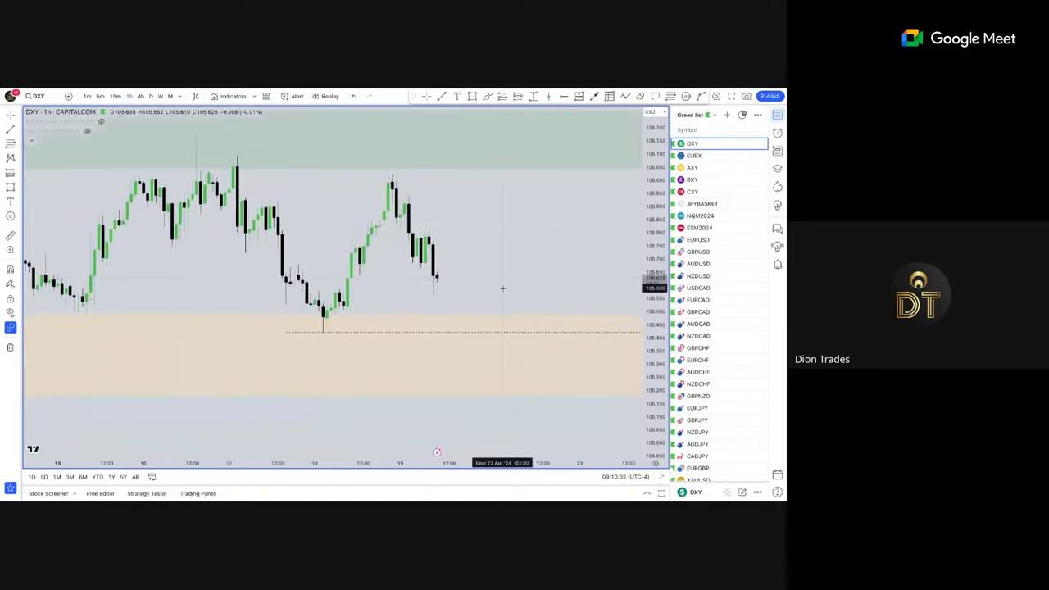
pyautogui.click(142, 97)
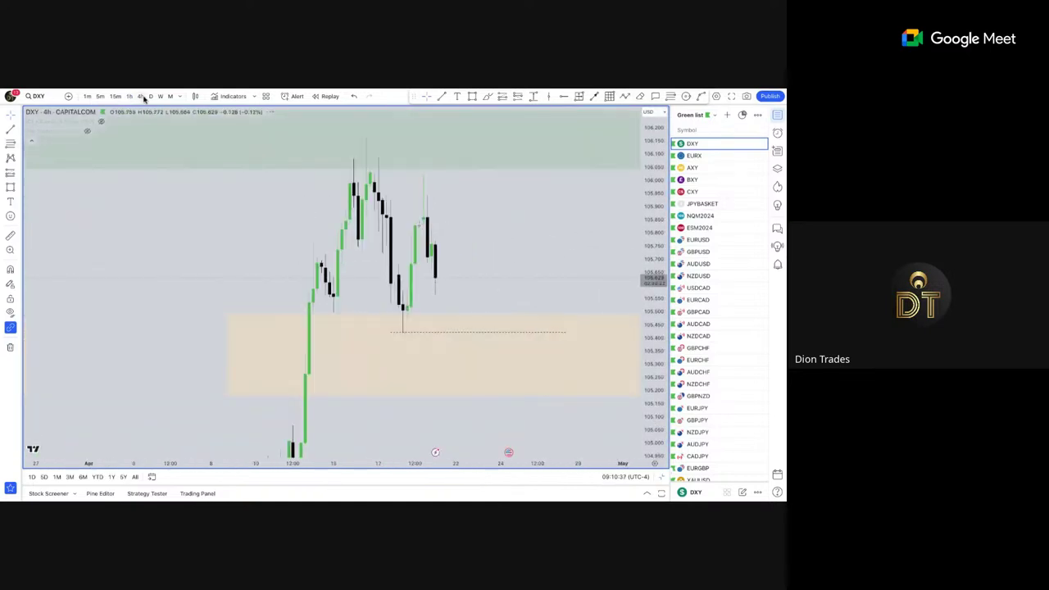
pyautogui.scroll(2, 389, 284)
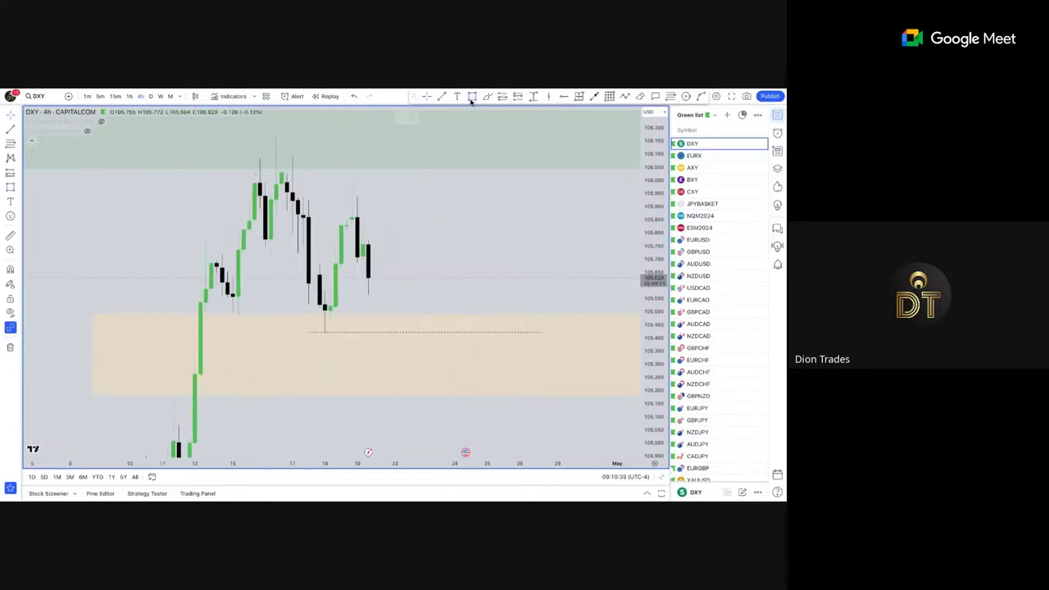
# Try a small green rectangle across the latest 4-hour DXY candles and delete it.
pyautogui.moveTo(325, 290); pyautogui.dragTo(406, 273)
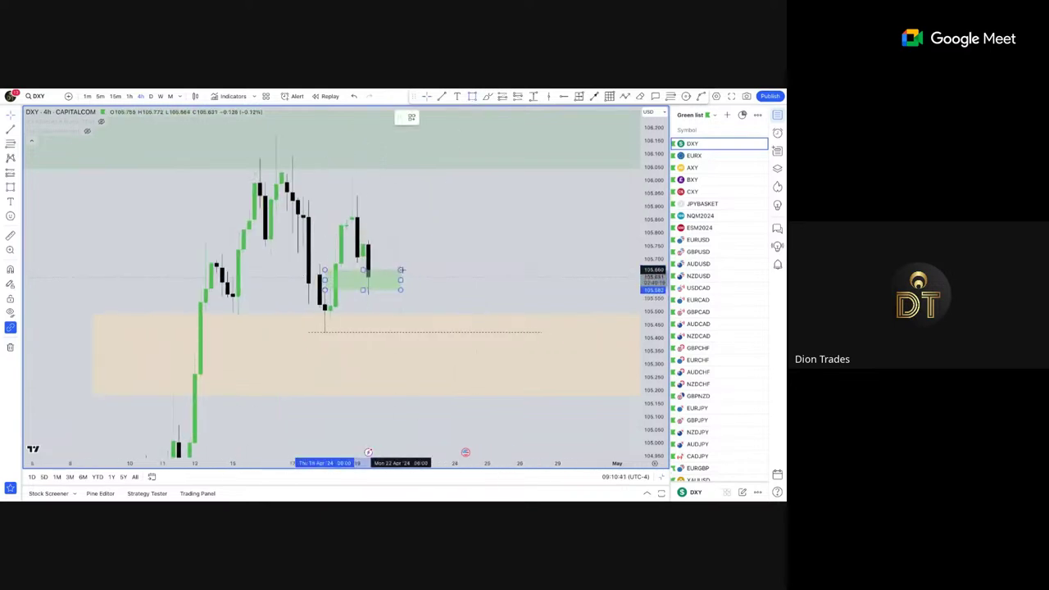
pyautogui.press('Delete')
pyautogui.scroll(-1, 391, 317)
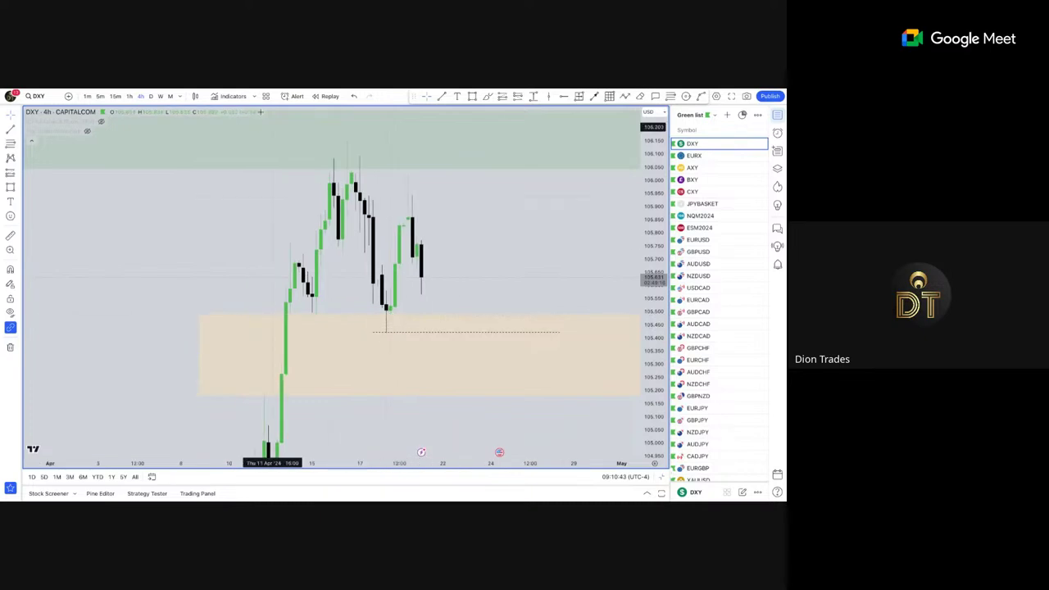
# Return DXY to the 1-hour timeframe and examine the price swings between the upper green zone and the lower zone.
pyautogui.click(129, 96)
pyautogui.scroll(-4, 272, 215)
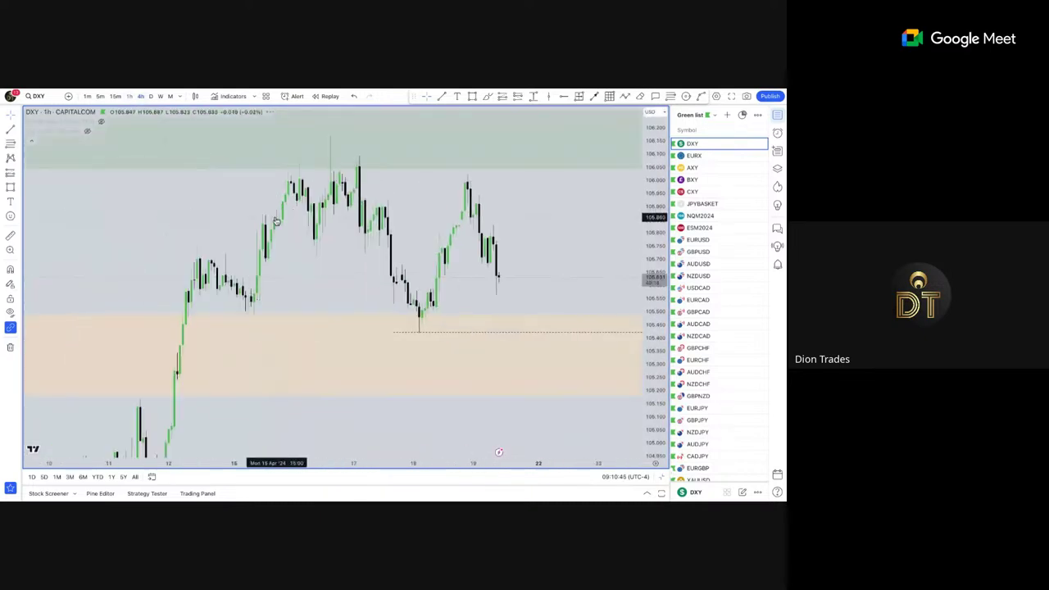
pyautogui.scroll(2, 451, 220)
pyautogui.moveTo(648, 238); pyautogui.dragTo(564, 232)
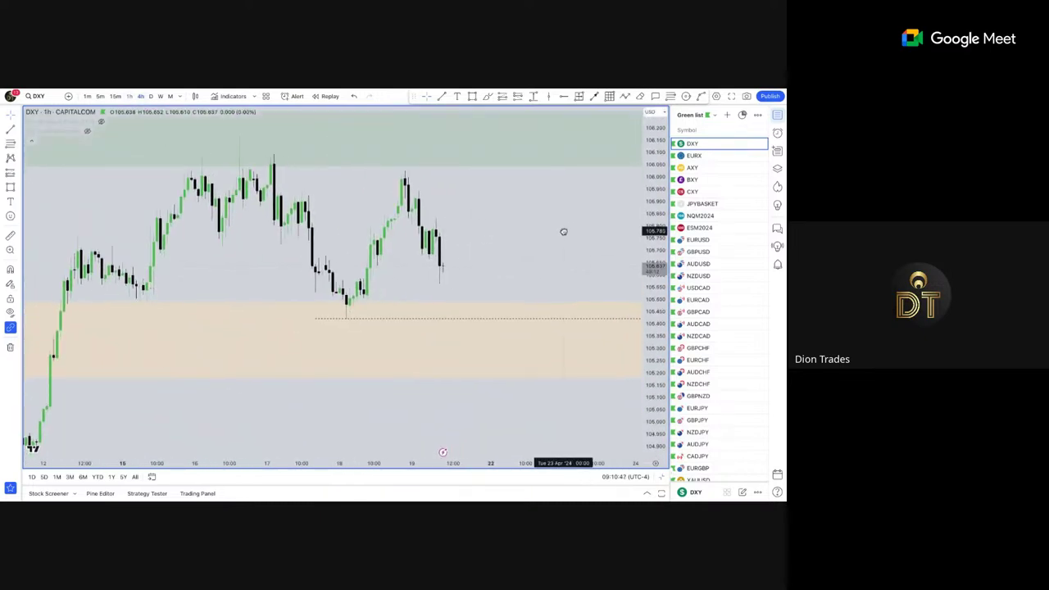
# Open the EURUSD 1-hour chart and examine the rally from the lower zone back towards the upper zone.
pyautogui.click(710, 241)
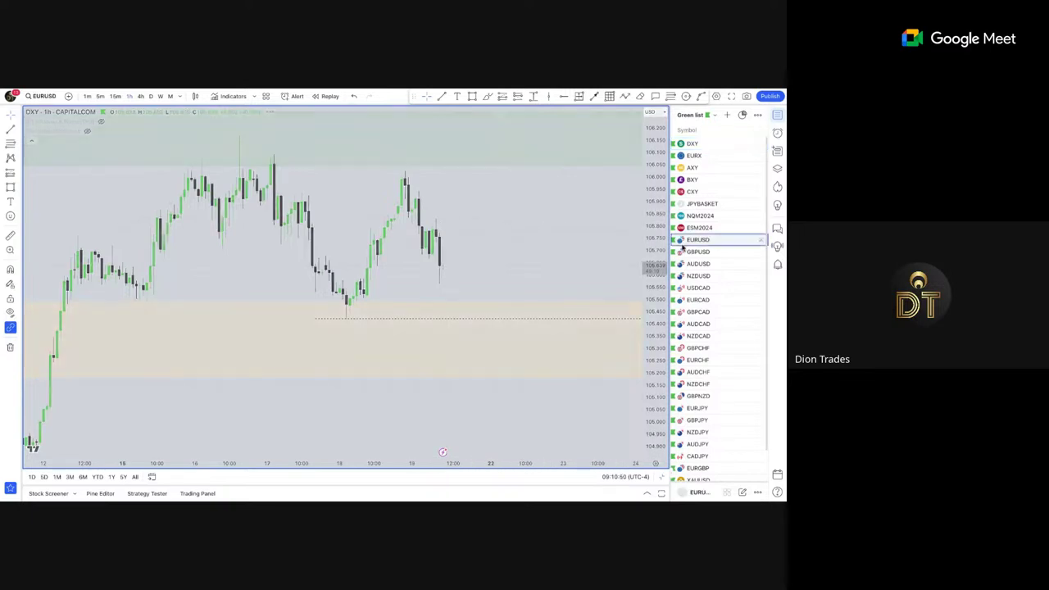
pyautogui.moveTo(655, 273); pyautogui.dragTo(654, 361)
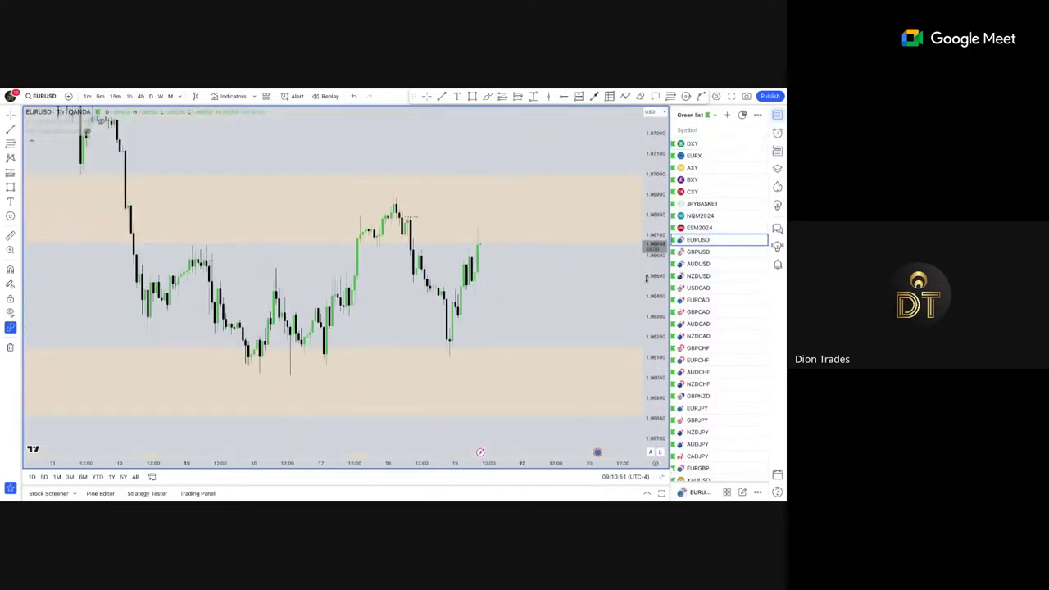
pyautogui.scroll(-2, 608, 282)
pyautogui.moveTo(555, 305); pyautogui.dragTo(530, 287)
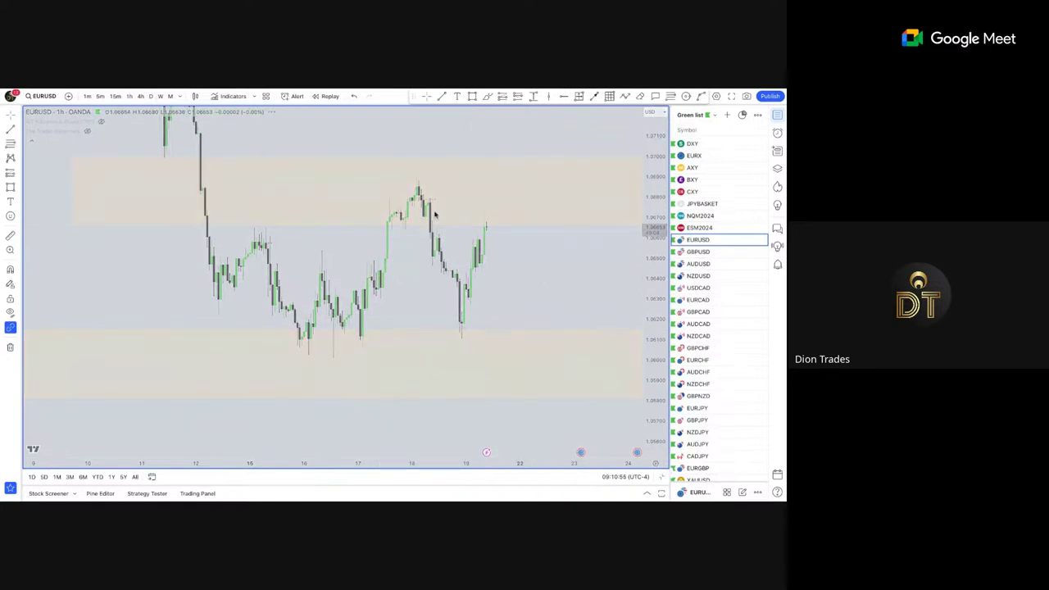
# Switch EURUSD to the daily timeframe and examine the latest candles between the small upper zone and the long lower zone.
pyautogui.click(149, 97)
pyautogui.scroll(2, 557, 263)
pyautogui.scroll(-3, 557, 263)
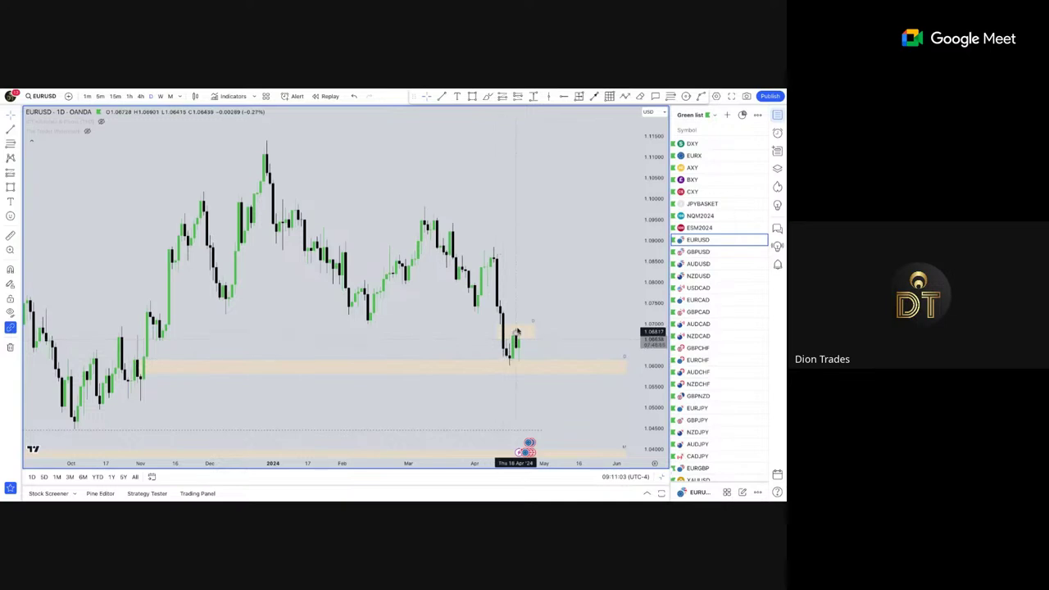
pyautogui.scroll(2, 517, 332)
pyautogui.scroll(2, 511, 343)
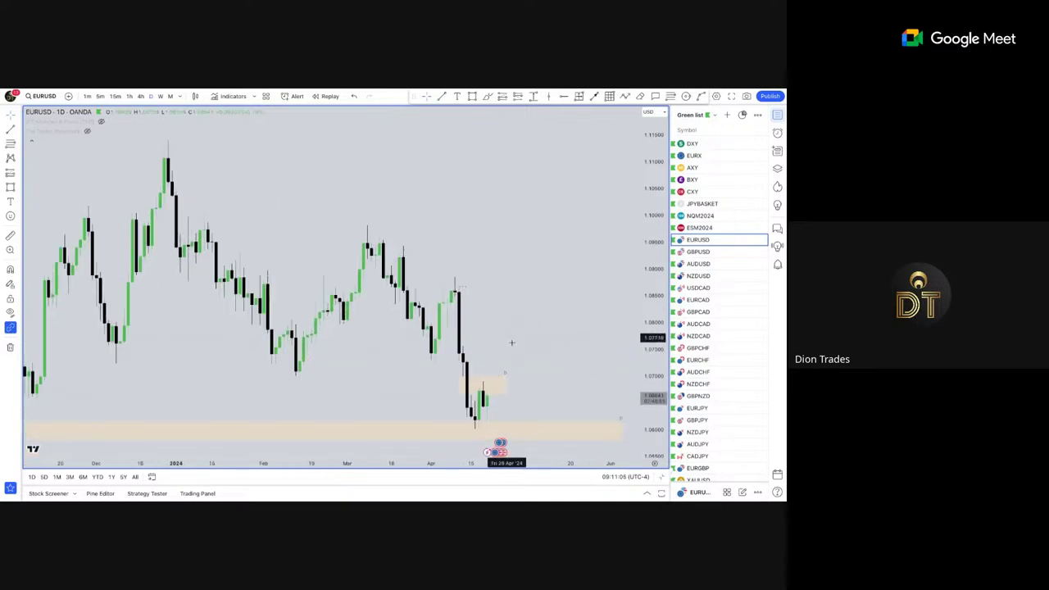
pyautogui.scroll(-2, 511, 343)
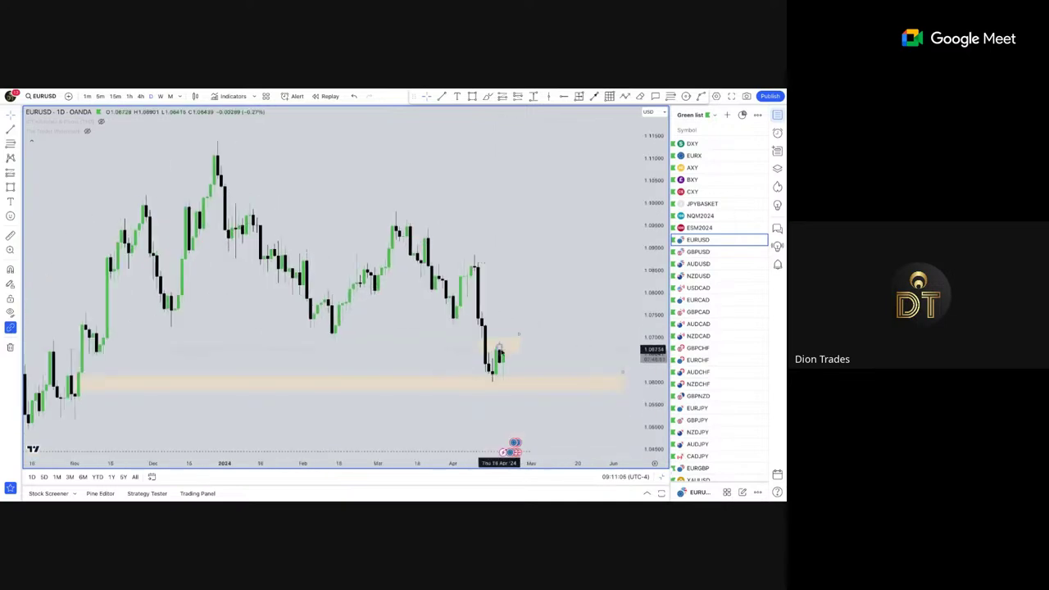
# Open the GBPUSD daily chart and examine the decline from the upper zones towards the dashed low.
pyautogui.click(699, 252)
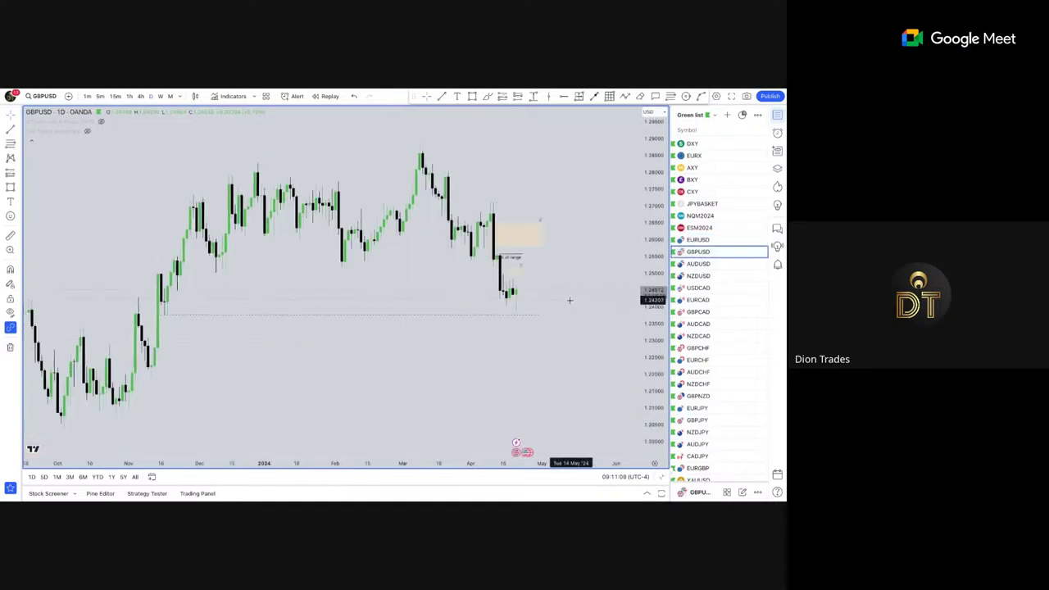
pyautogui.scroll(1, 568, 302)
pyautogui.scroll(1, 563, 302)
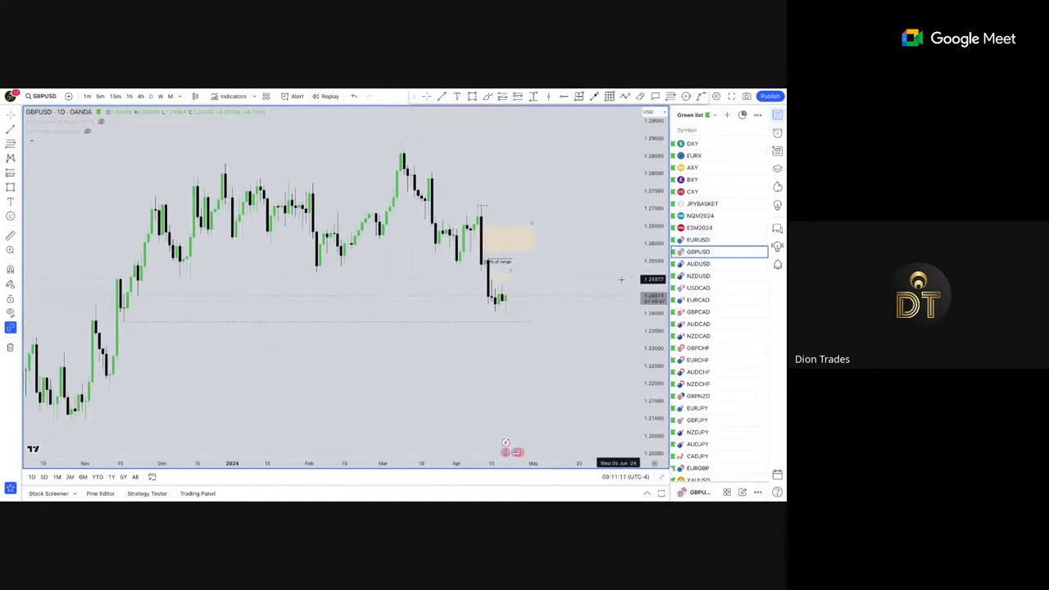
pyautogui.scroll(1, 593, 293)
pyautogui.scroll(-4, 614, 337)
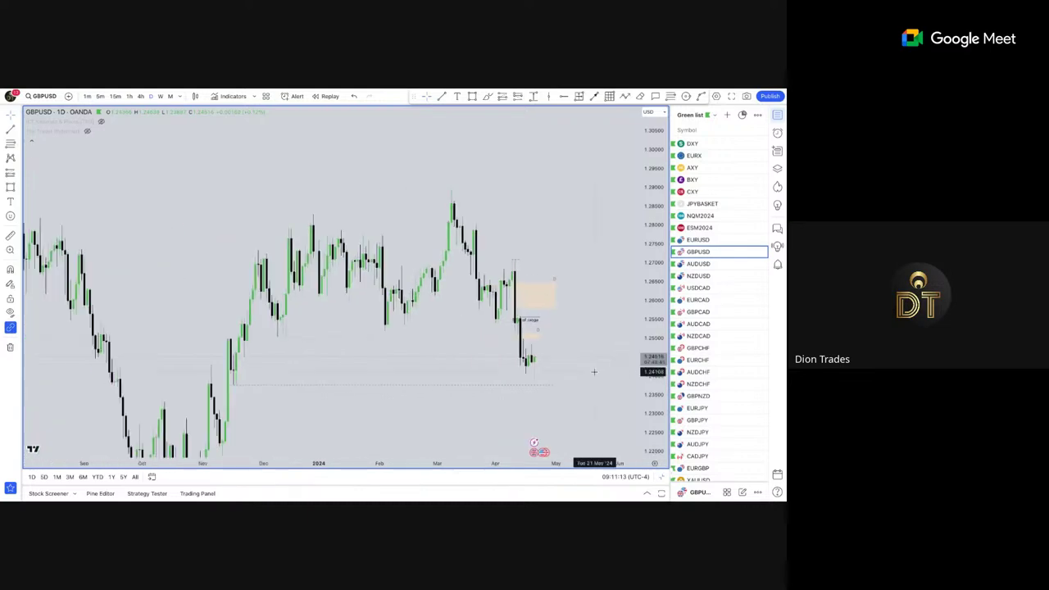
pyautogui.scroll(4, 612, 229)
pyautogui.moveTo(595, 370); pyautogui.dragTo(608, 252)
pyautogui.scroll(4, 644, 229)
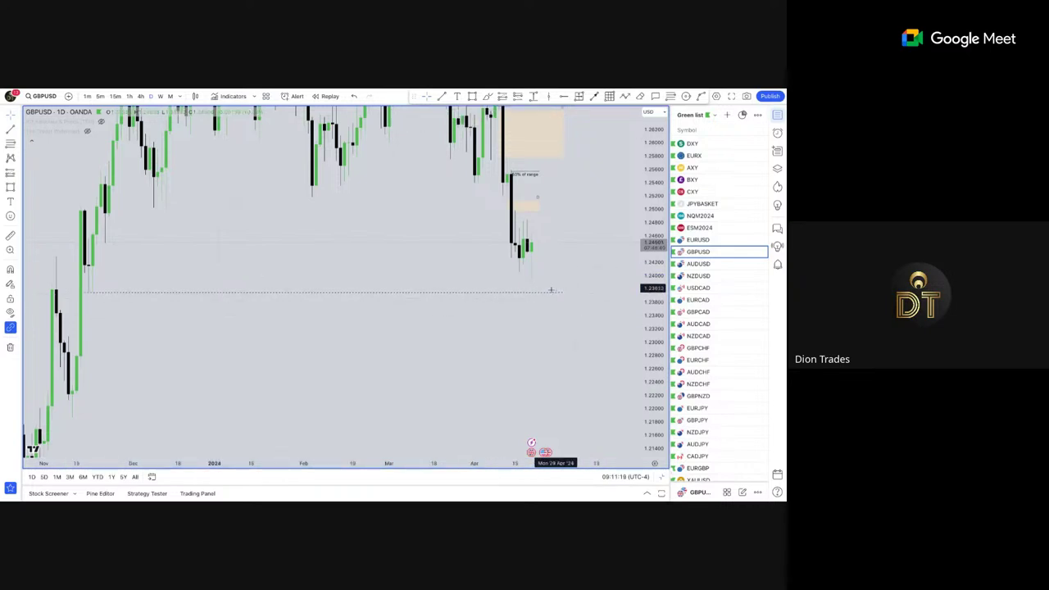
pyautogui.hscroll(2, 569, 279)
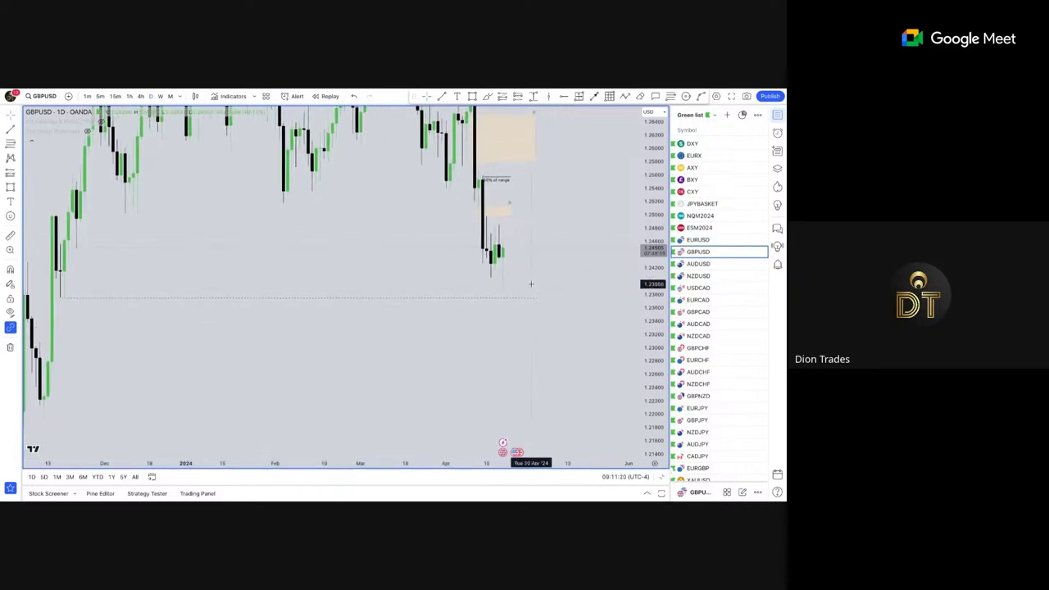
# Extend the small GBPUSD zone below the "50% of range" line slightly further forward in time.
pyautogui.click(494, 216)
pyautogui.moveTo(495, 217); pyautogui.dragTo(516, 212)
pyautogui.click(566, 185)
# Try a projected GBPUSD path falling below the dashed low and rebounding to the small zone, and delete it.
pyautogui.click(624, 97)
pyautogui.click(501, 251)
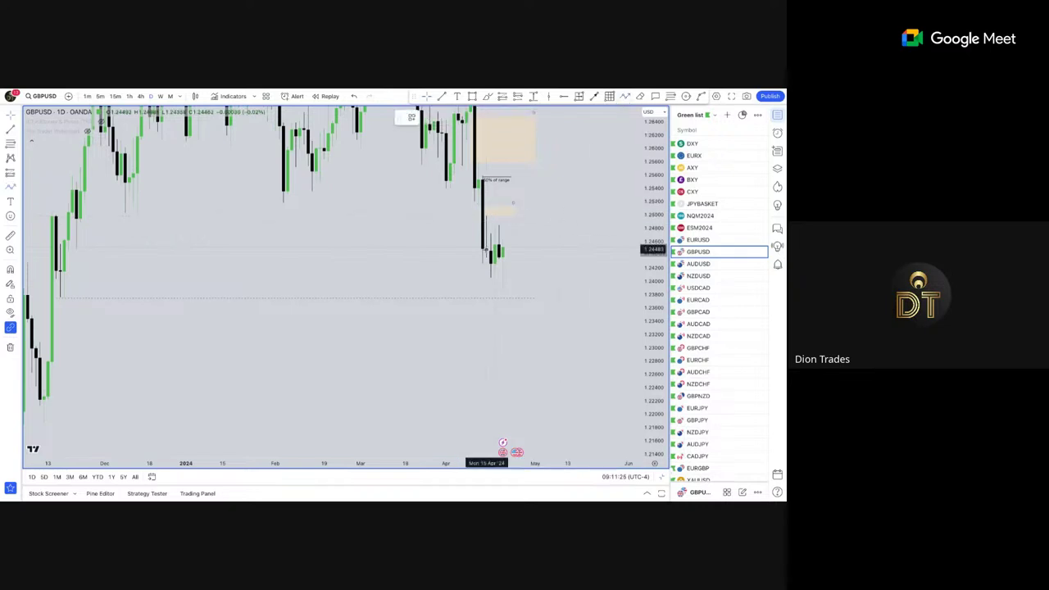
pyautogui.click(519, 321)
pyautogui.doubleClick(537, 211)
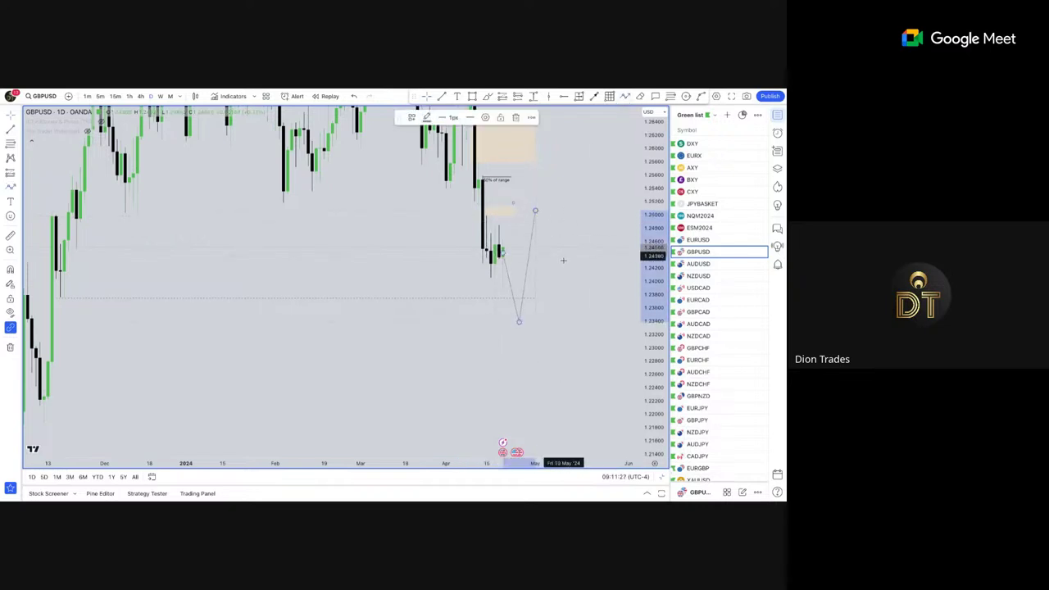
pyautogui.click(563, 260)
pyautogui.click(537, 214)
pyautogui.press('Delete')
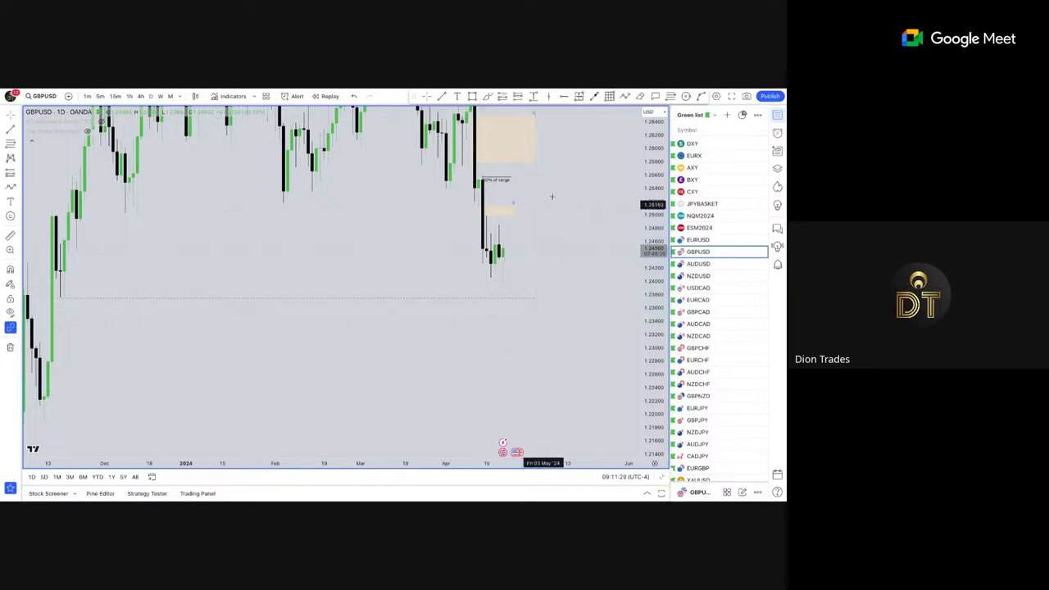
pyautogui.click(625, 97)
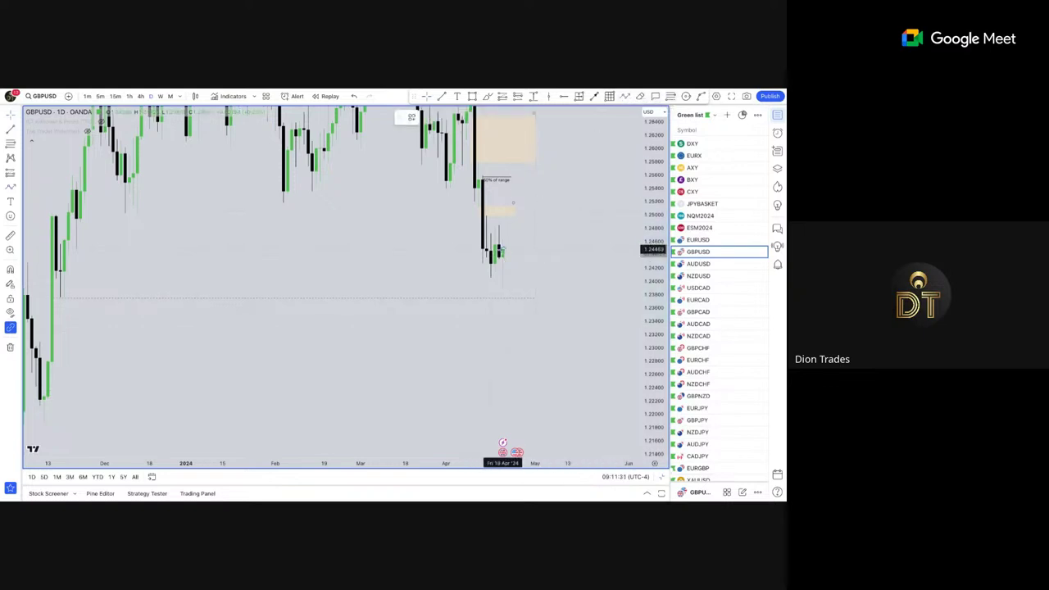
pyautogui.click(501, 250)
pyautogui.click(515, 207)
pyautogui.press('Escape')
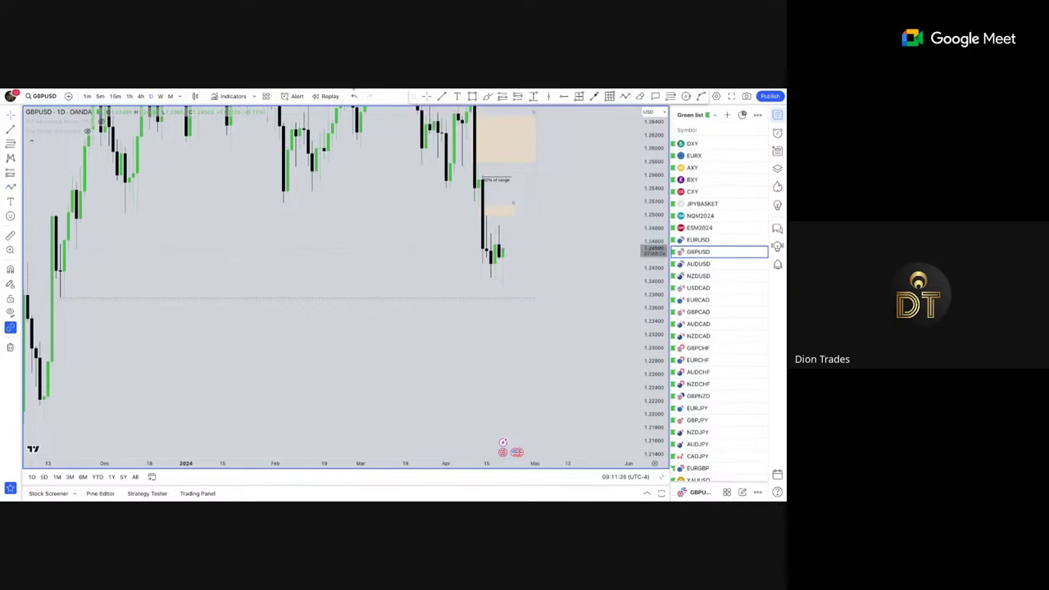
# Examine the latest GBPUSD daily candles between the small zone and the dashed low.
pyautogui.scroll(1, 342, 218)
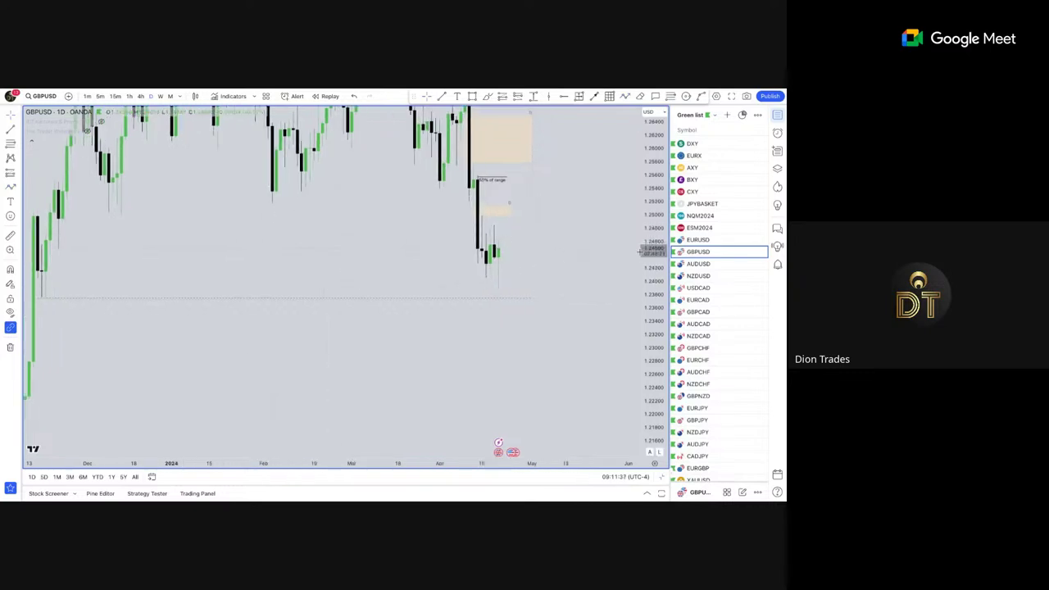
pyautogui.scroll(-2, 593, 264)
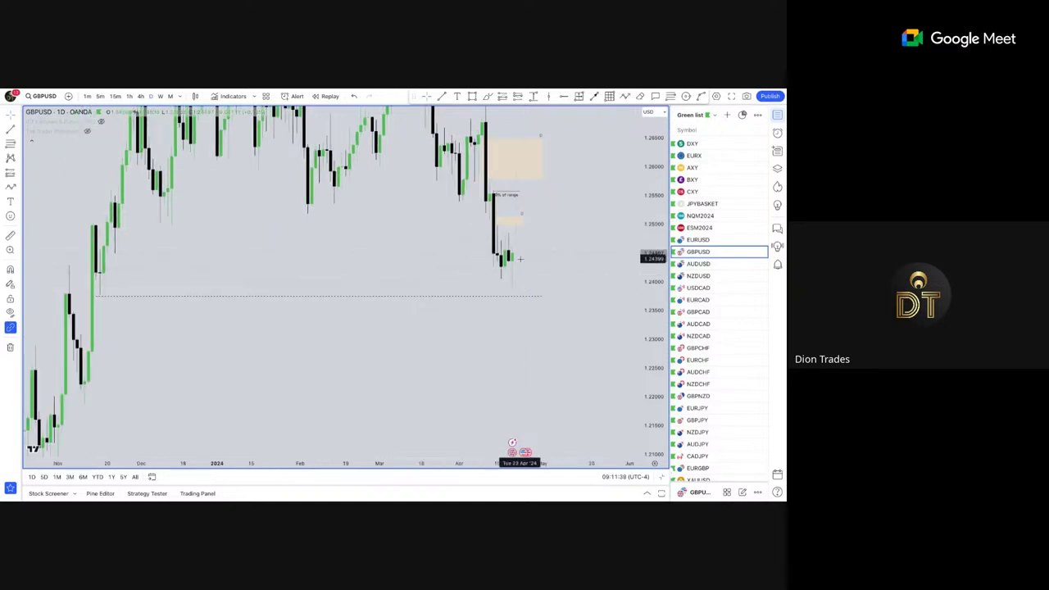
pyautogui.scroll(2, 503, 259)
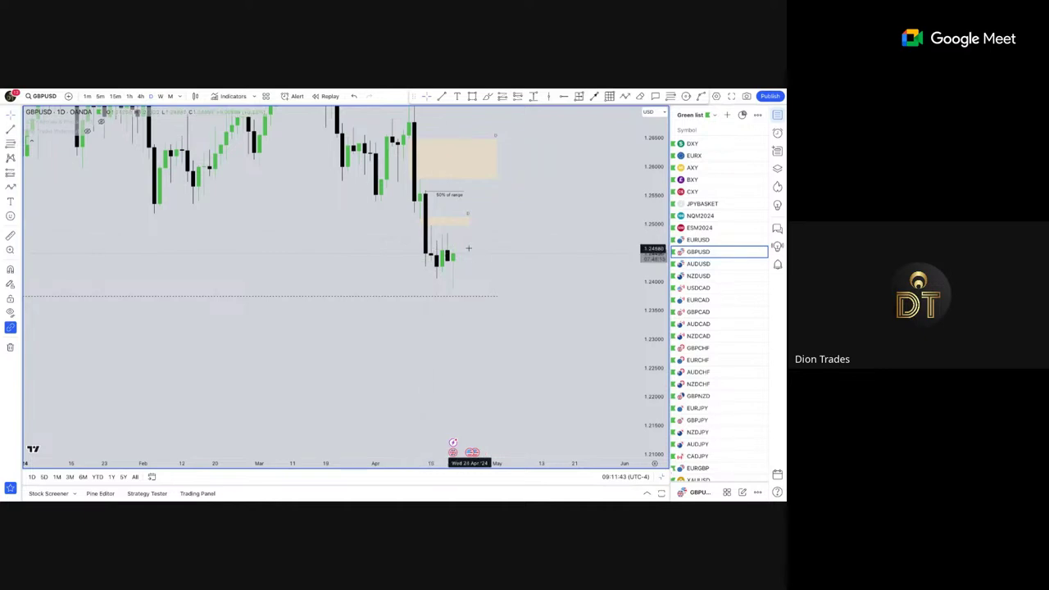
pyautogui.scroll(-1, 459, 238)
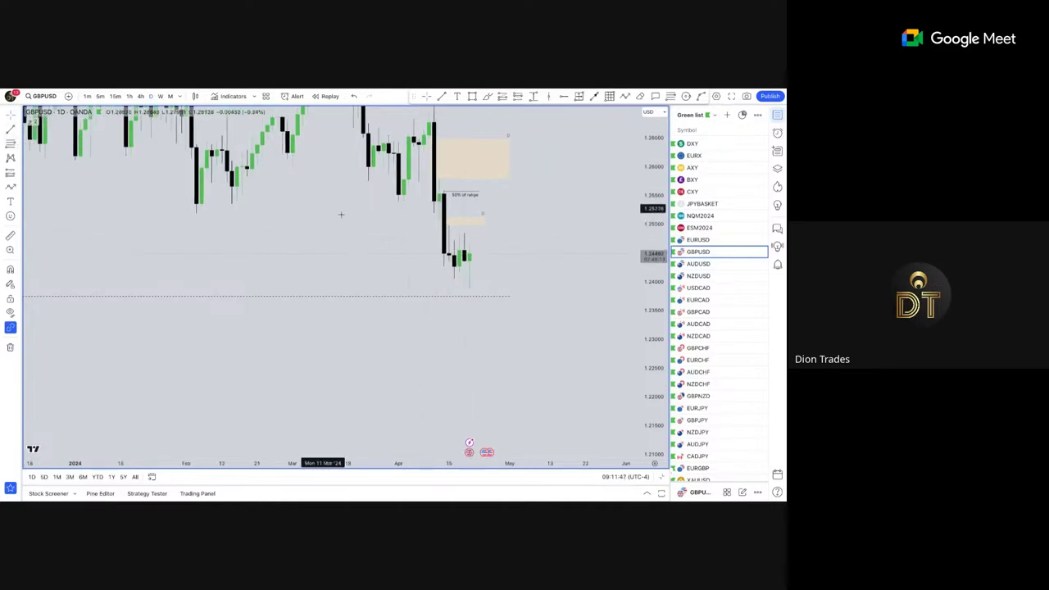
pyautogui.scroll(1, 341, 215)
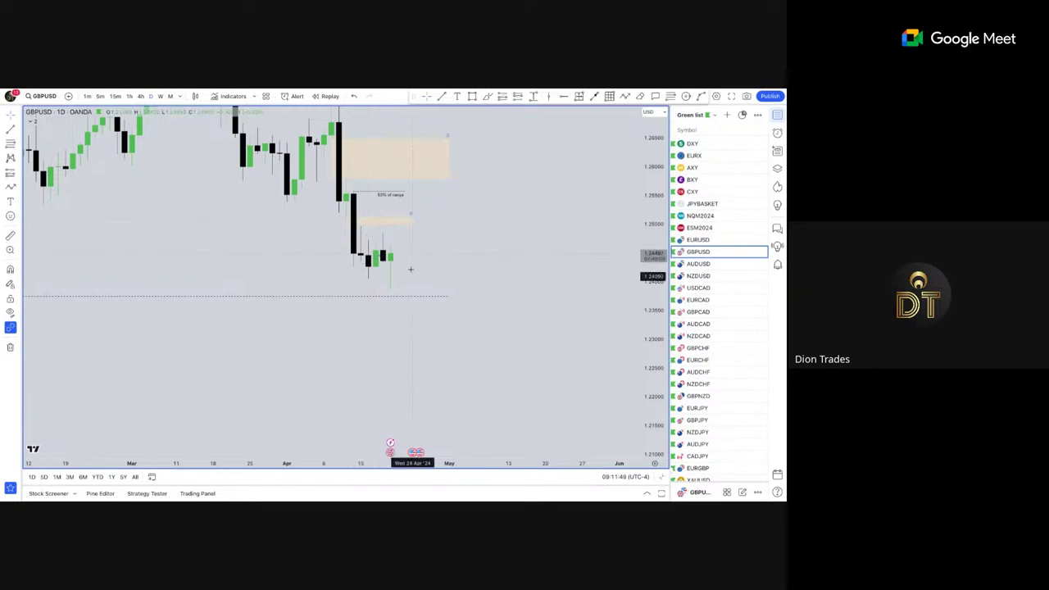
pyautogui.moveTo(426, 263); pyautogui.dragTo(513, 276)
pyautogui.moveTo(370, 262)
pyautogui.mouseDown()
pyautogui.moveTo(437, 280)
pyautogui.moveTo(362, 252)
pyautogui.mouseUp()
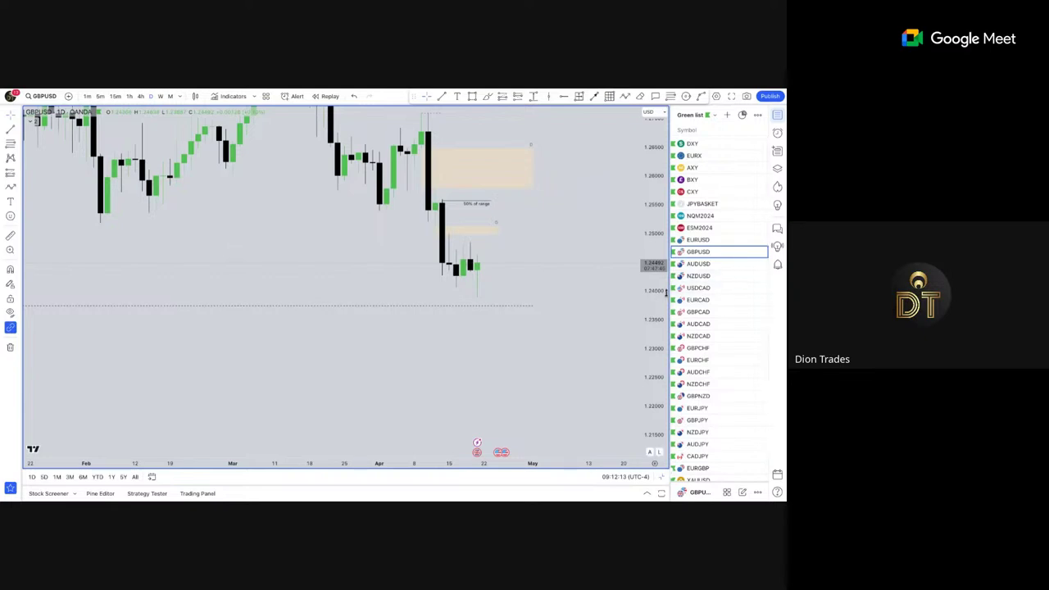
# Open USDCAD on the 1-hour timeframe, reset the chart view and examine the marked short position, consolidation and lower zone.
pyautogui.click(698, 287)
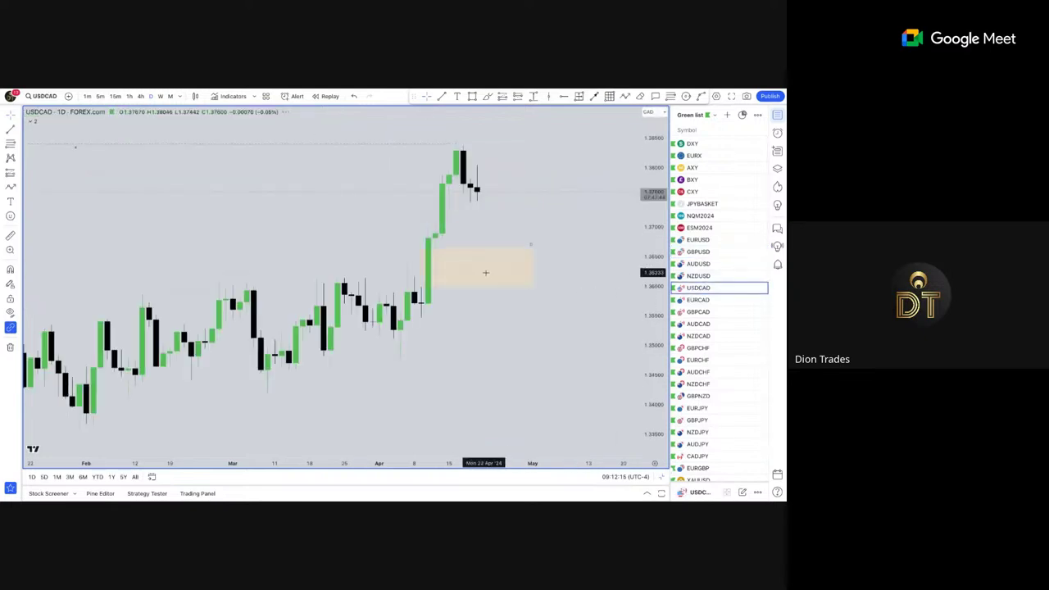
pyautogui.click(129, 96)
pyautogui.rightClick(375, 177)
pyautogui.click(383, 182)
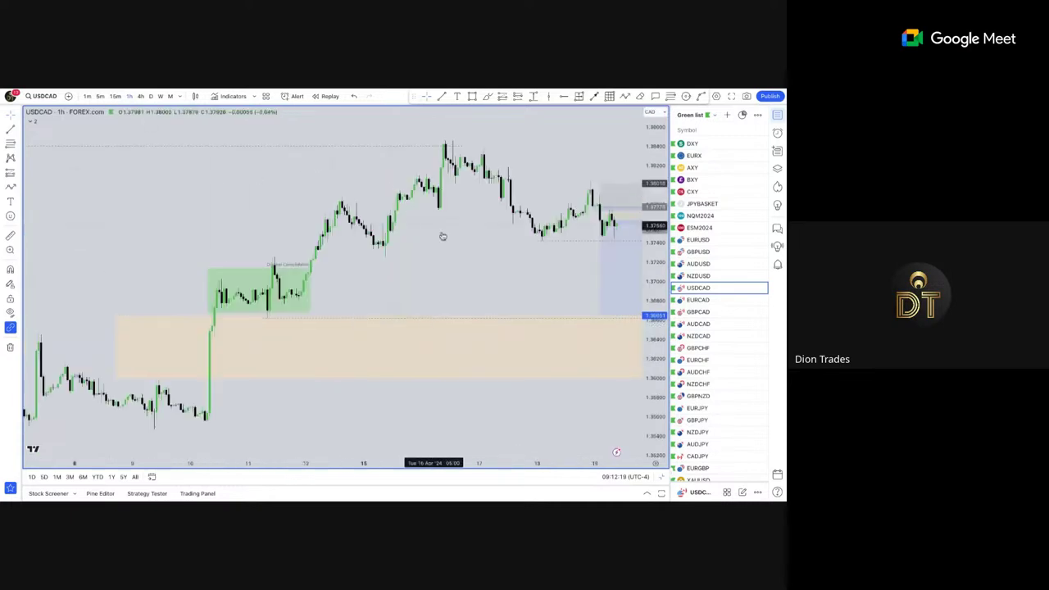
pyautogui.scroll(-3, 442, 236)
pyautogui.scroll(3, 512, 255)
pyautogui.moveTo(489, 255); pyautogui.dragTo(402, 254)
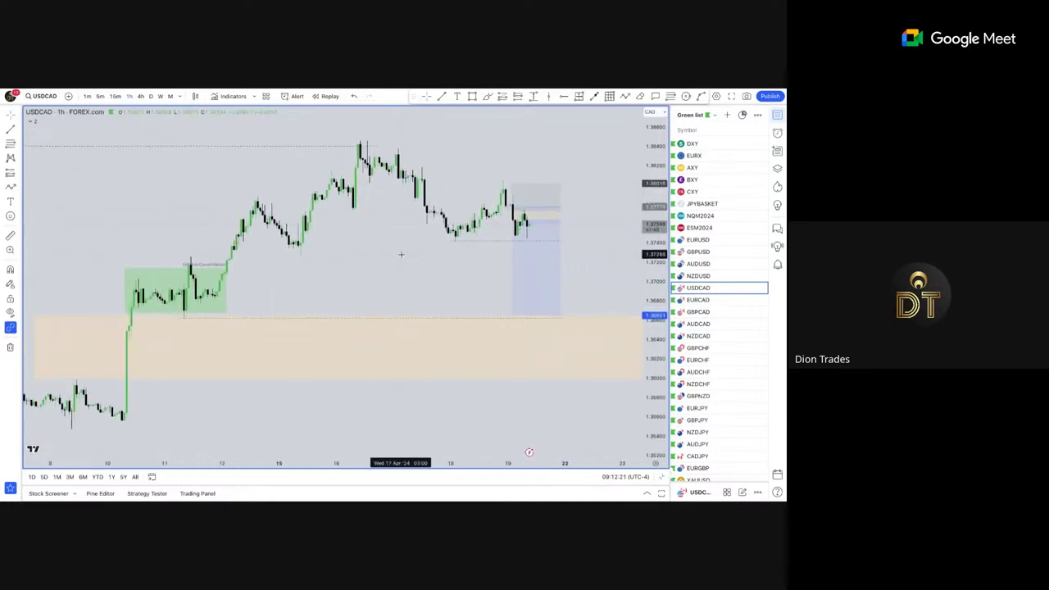
# Switch USDCAD to the daily timeframe and examine the rise to the dashed high and the zone below it.
pyautogui.click(151, 98)
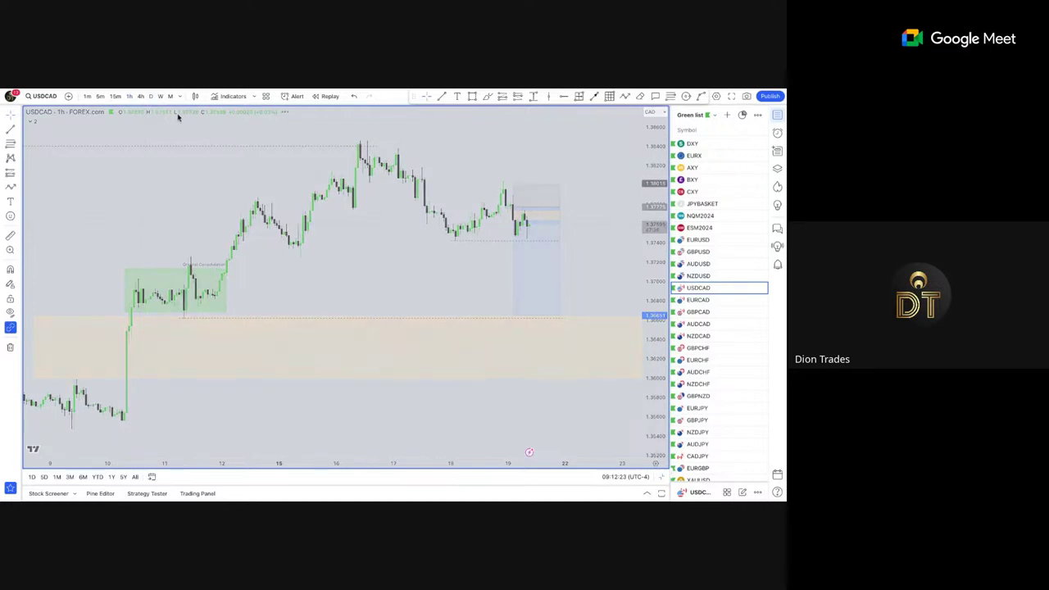
pyautogui.scroll(5, 296, 204)
pyautogui.scroll(-3, 297, 205)
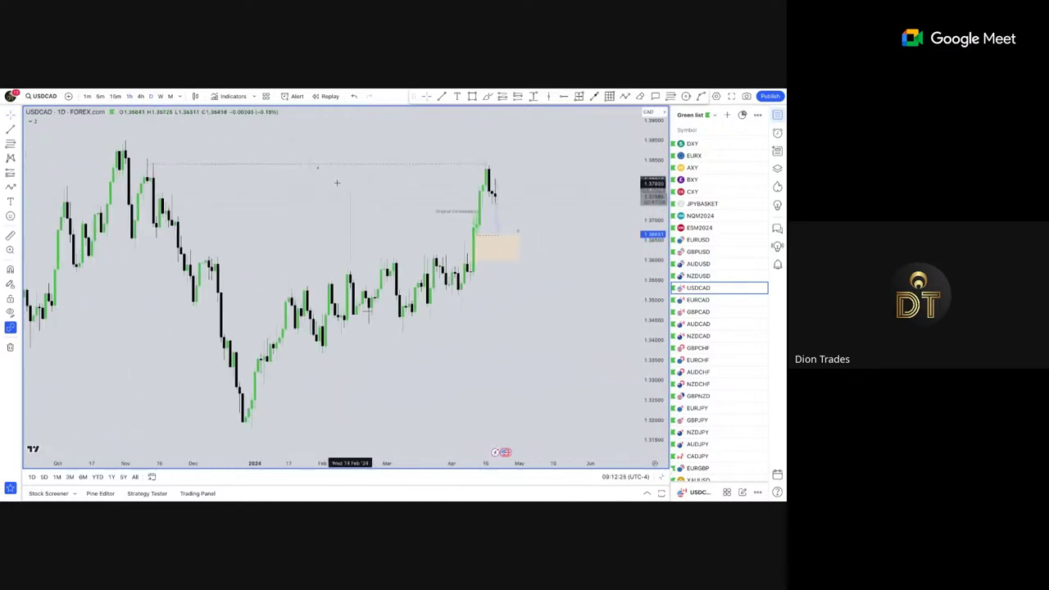
# Examine the latest USDCAD daily candles between the dashed high and the zone below.
pyautogui.click(173, 163)
pyautogui.click(247, 177)
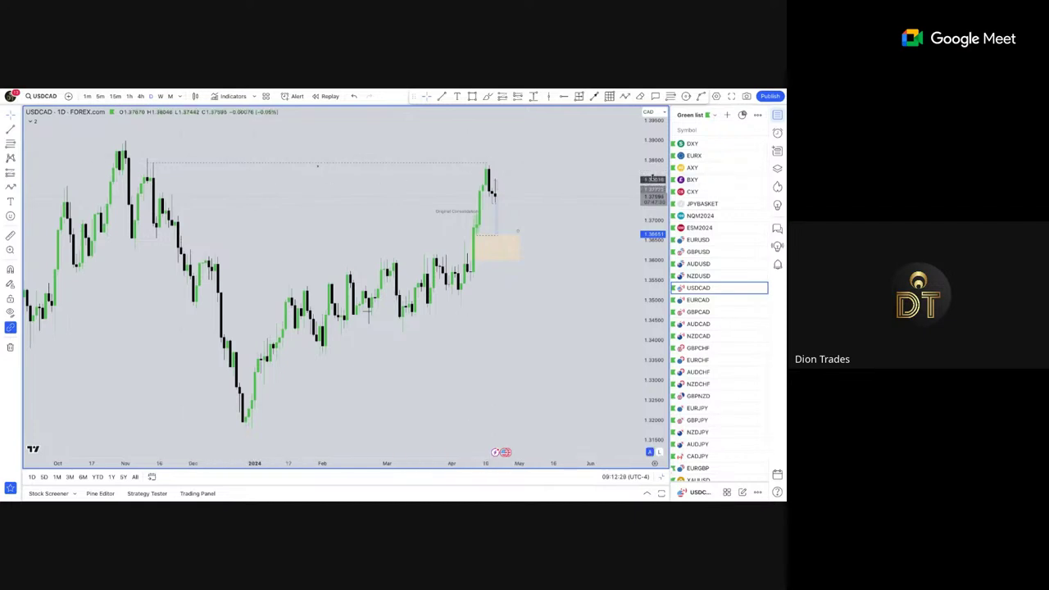
pyautogui.scroll(5, 544, 197)
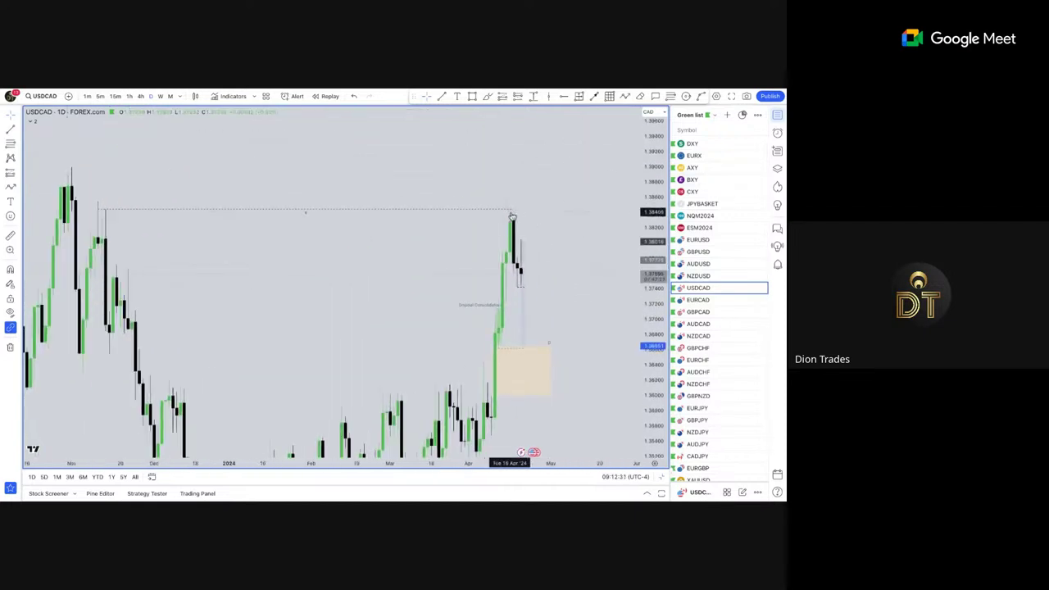
# Switch USDCAD to the 1-hour timeframe and examine the swings from the green consolidation to the short position.
pyautogui.click(128, 96)
pyautogui.scroll(-2, 356, 166)
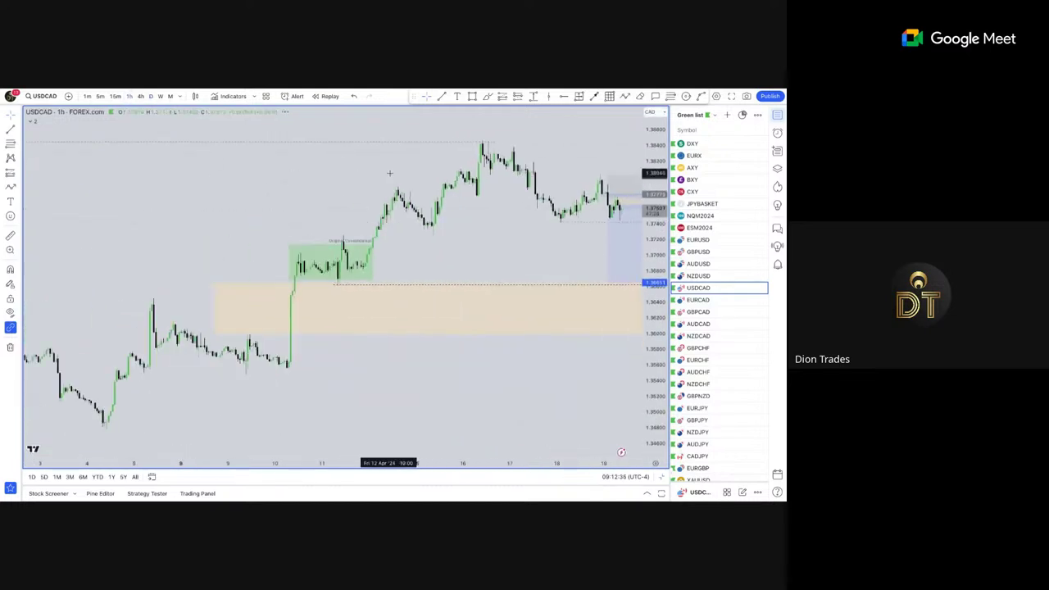
pyautogui.scroll(3, 487, 173)
pyautogui.moveTo(529, 173); pyautogui.dragTo(449, 173)
pyautogui.moveTo(661, 186); pyautogui.dragTo(659, 123)
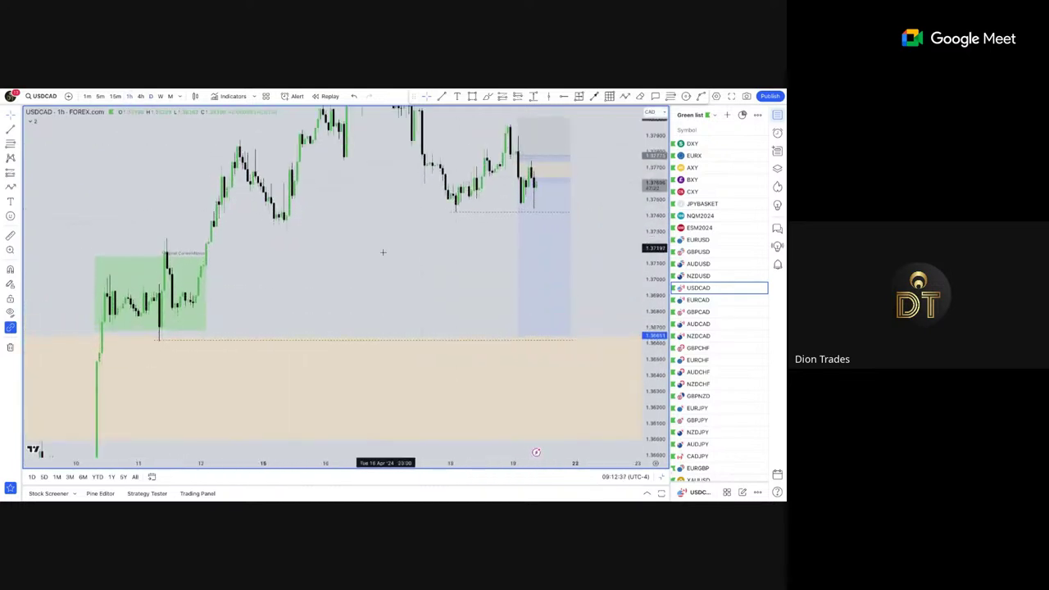
pyautogui.moveTo(373, 255); pyautogui.dragTo(404, 345)
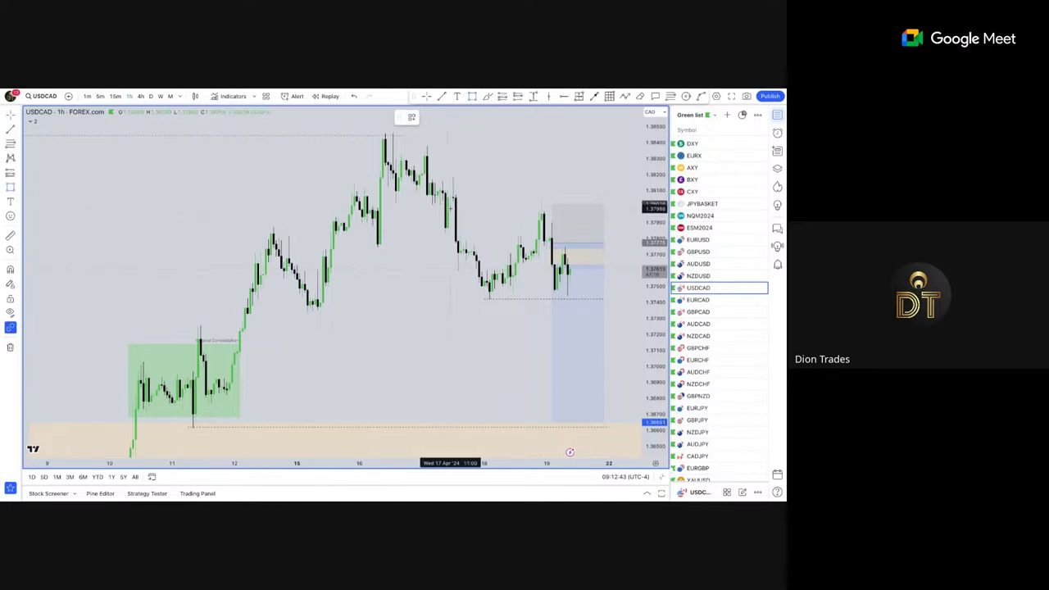
# Try a rectangle with the FVG template from the 17 April drop to the short position, and delete it.
pyautogui.moveTo(449, 199)
pyautogui.mouseDown()
pyautogui.moveTo(534, 241)
pyautogui.moveTo(570, 239)
pyautogui.mouseUp()
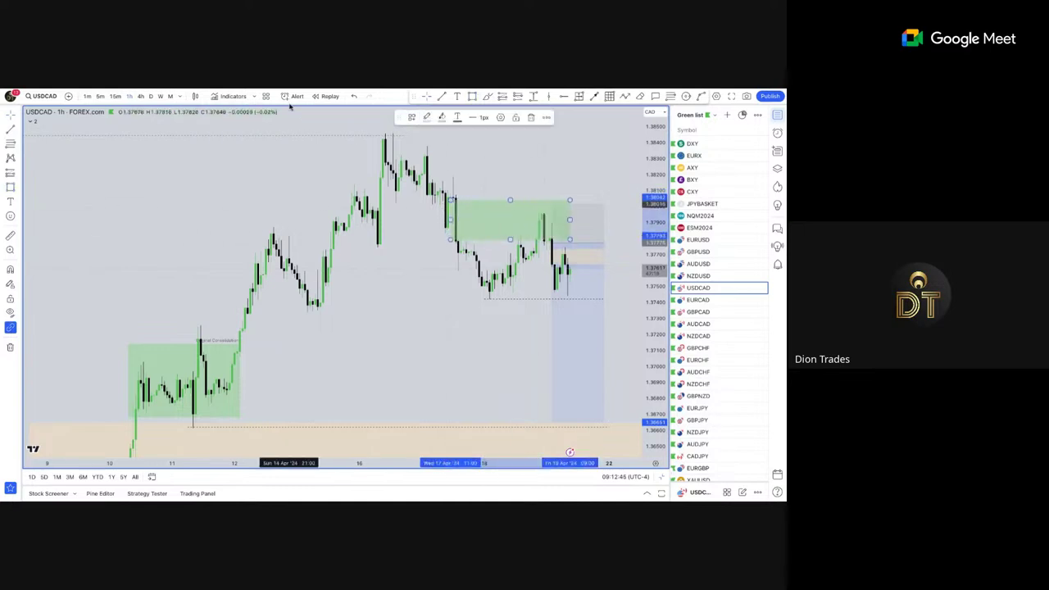
pyautogui.click(412, 117)
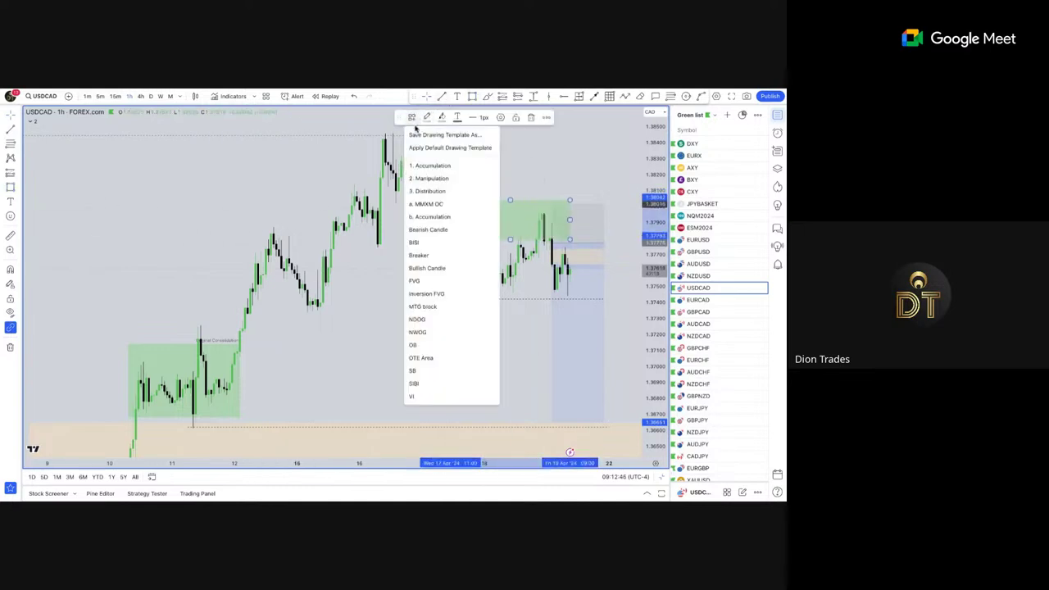
pyautogui.click(435, 281)
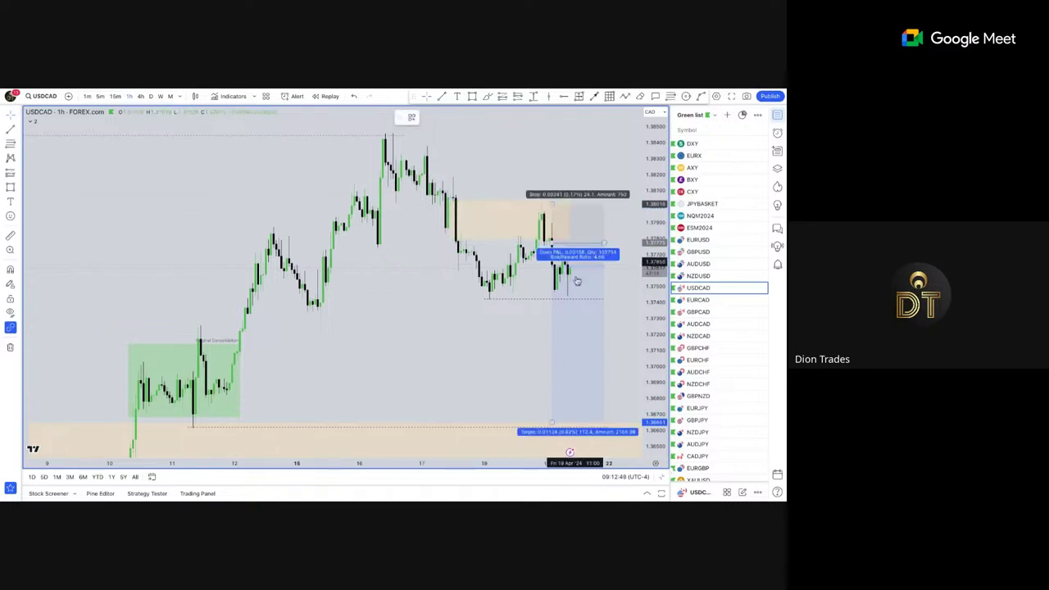
pyautogui.click(509, 202)
pyautogui.press('Delete')
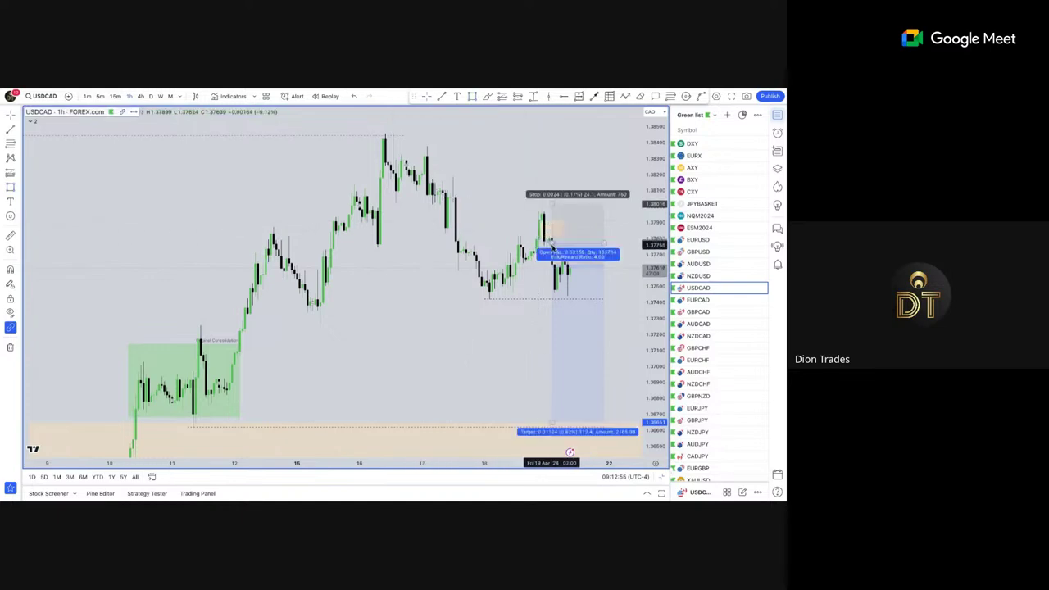
# Delete the small orange zone inside the USDCAD short position.
pyautogui.moveTo(485, 357); pyautogui.dragTo(476, 354)
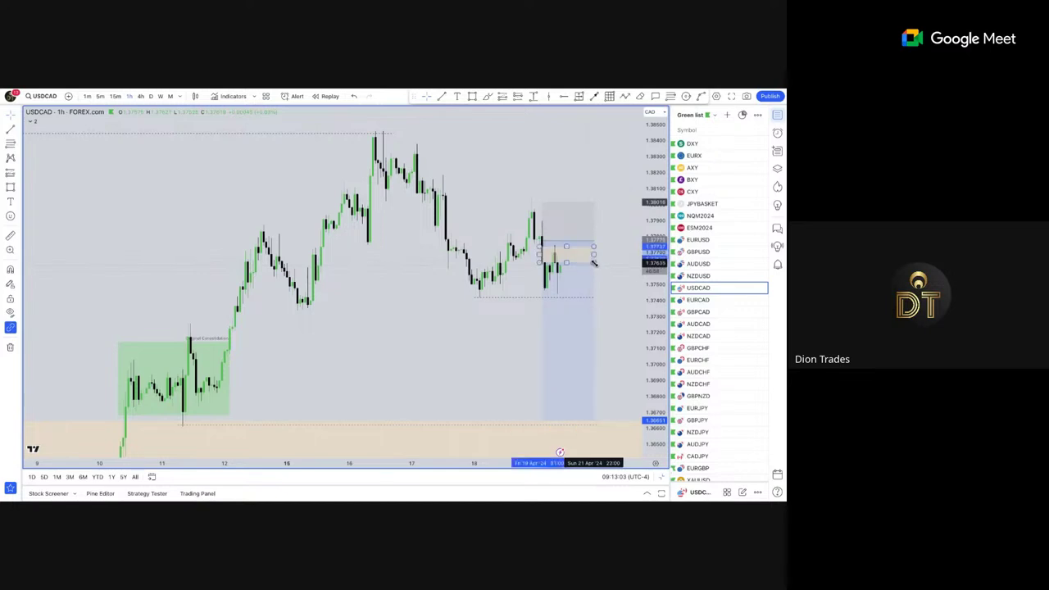
pyautogui.scroll(2, 596, 270)
pyautogui.scroll(2, 432, 299)
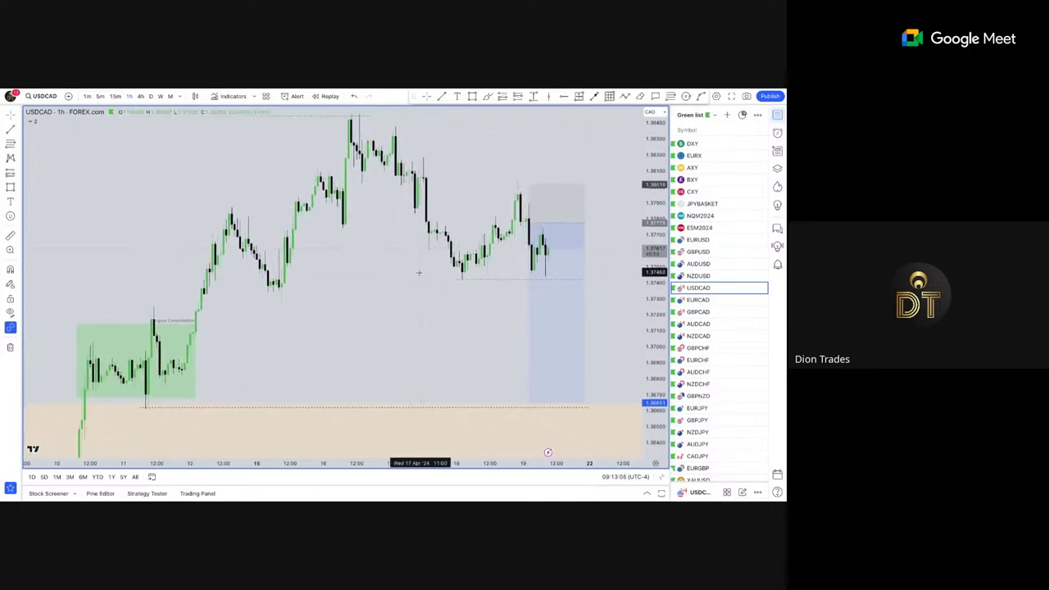
pyautogui.moveTo(651, 258); pyautogui.dragTo(652, 297)
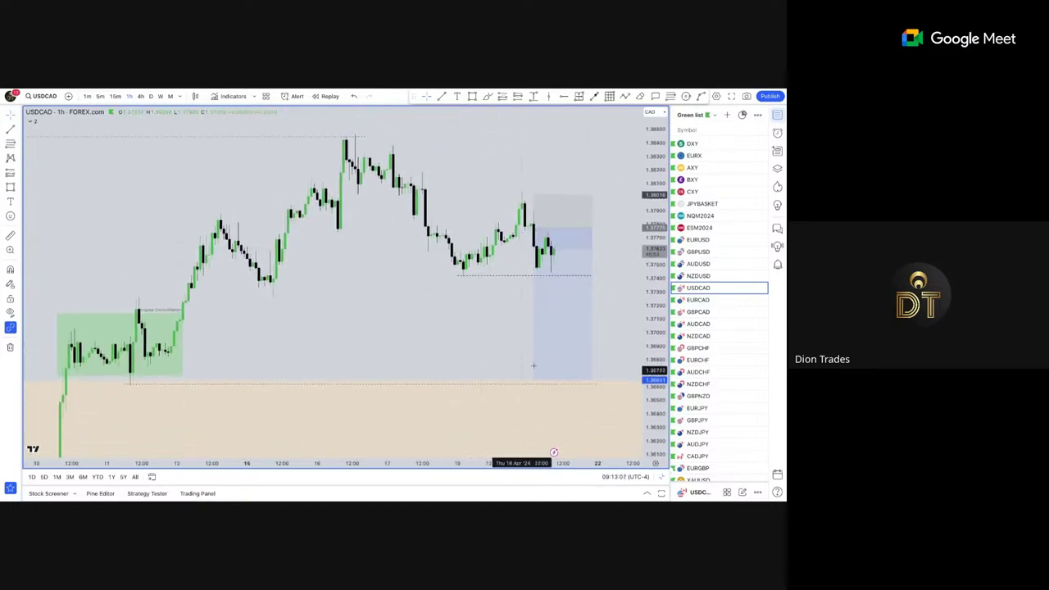
# Examine the USDCAD hourly decline from the dashed high towards the short position's target above the lower zone.
pyautogui.scroll(-2, 510, 336)
pyautogui.moveTo(472, 323); pyautogui.dragTo(457, 328)
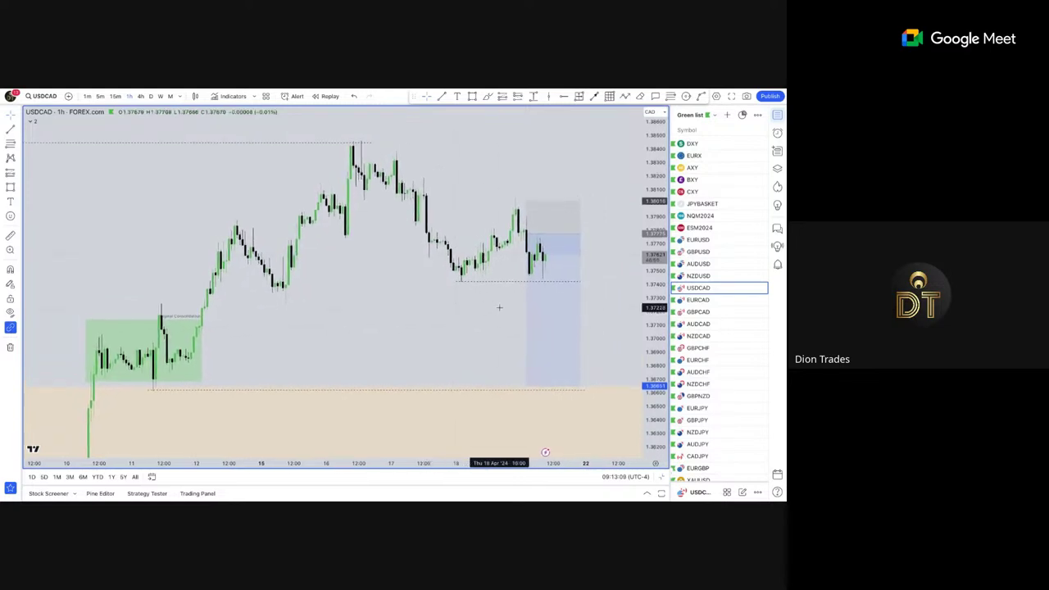
pyautogui.scroll(1, 502, 307)
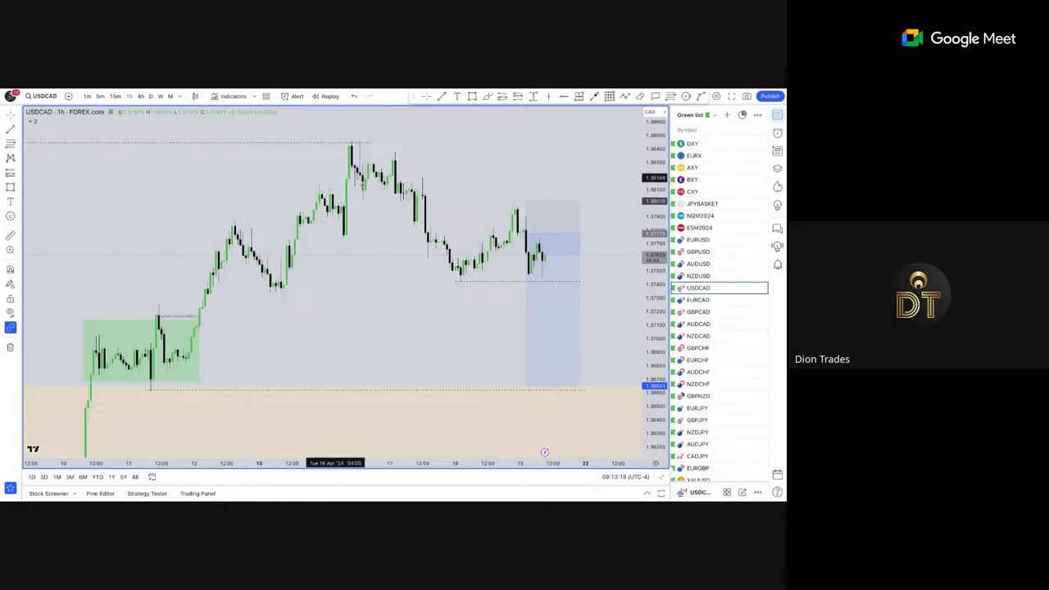
pyautogui.scroll(1, 468, 217)
pyautogui.scroll(-1, 467, 218)
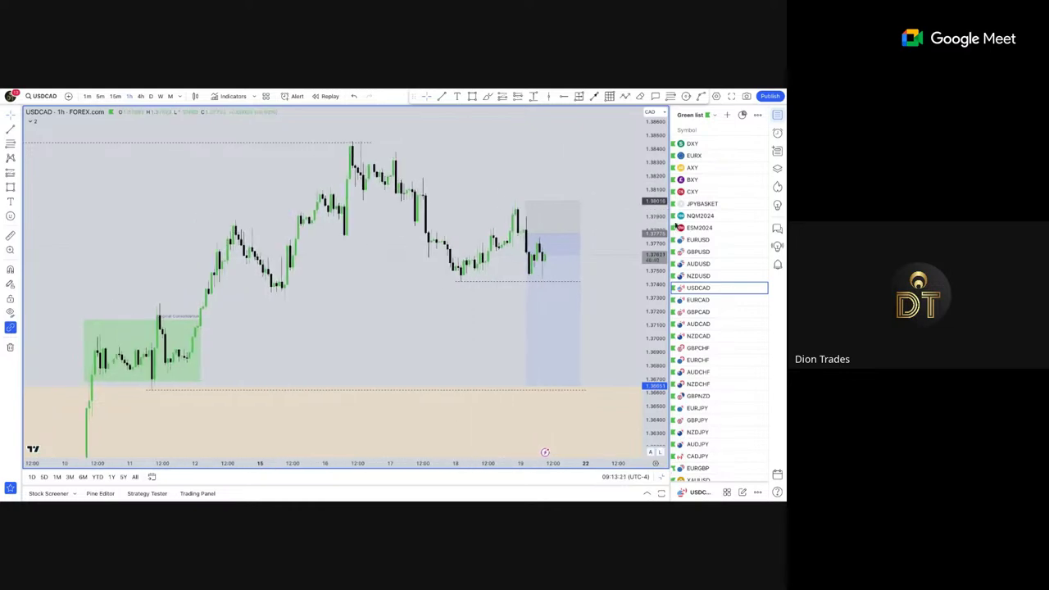
# Open CXY and DXY on the 1-hour timeframe and examine the DXY price against its zones and dashed low.
pyautogui.moveTo(558, 287)
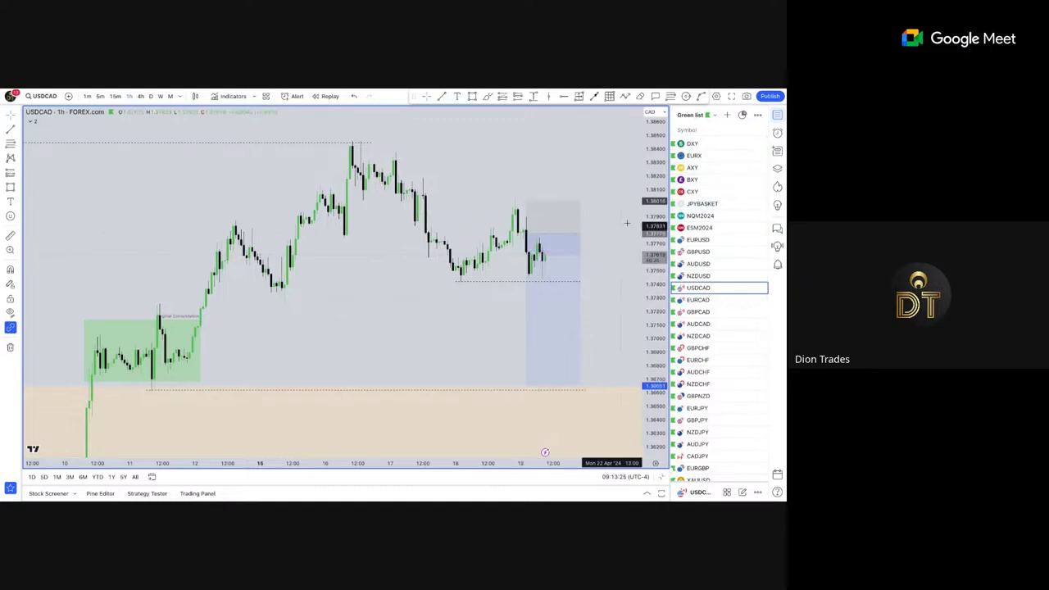
pyautogui.click(697, 191)
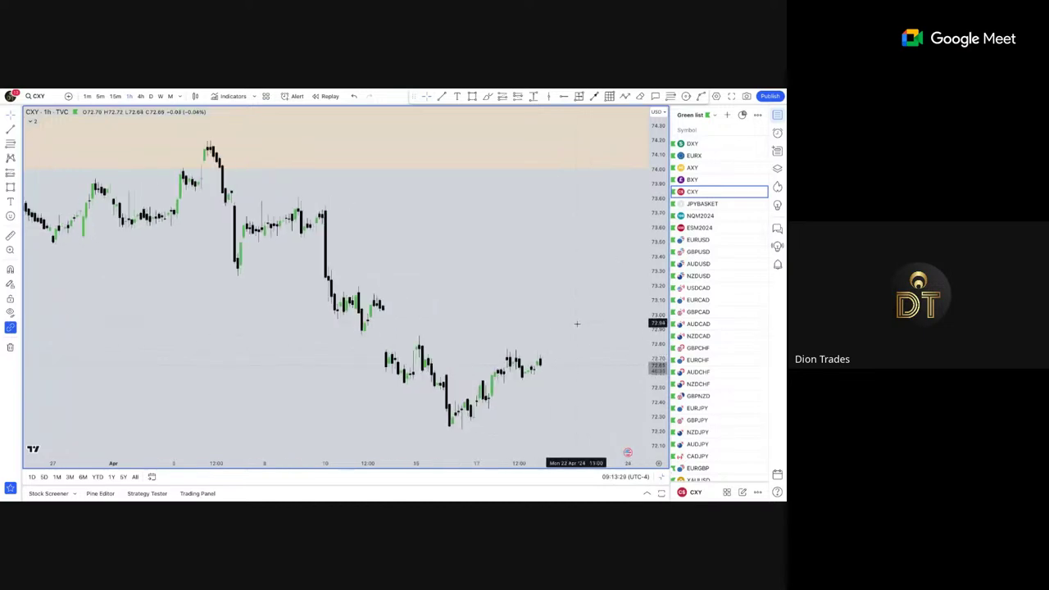
pyautogui.click(695, 145)
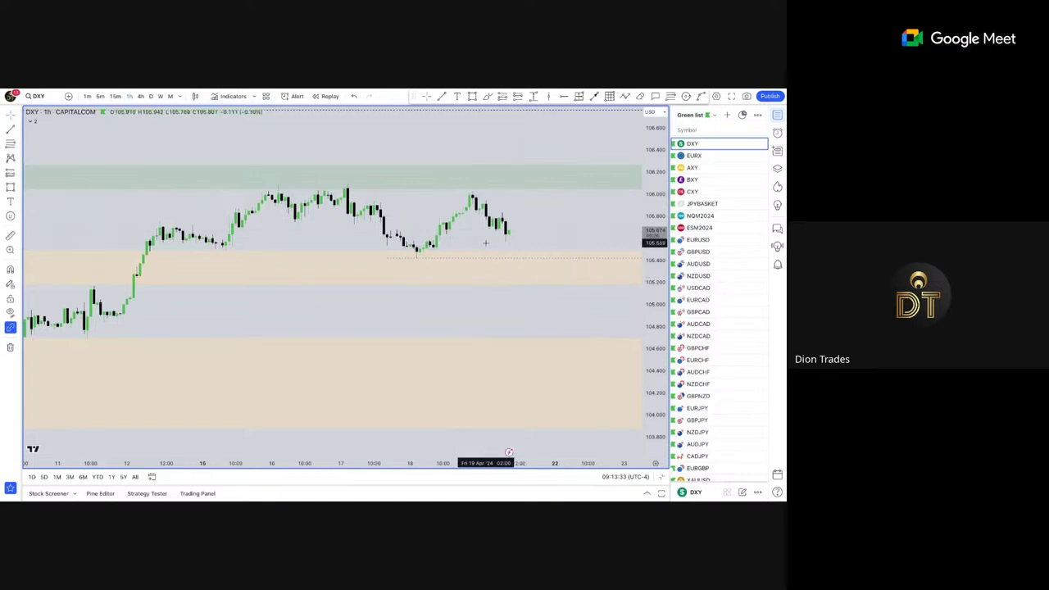
pyautogui.moveTo(575, 186); pyautogui.dragTo(594, 283)
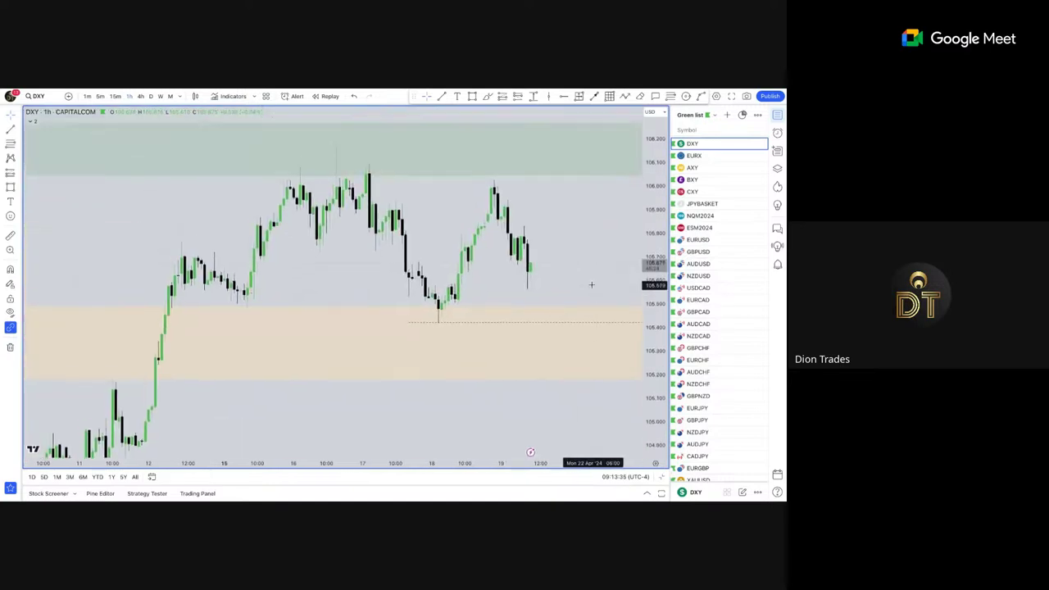
pyautogui.scroll(2, 528, 276)
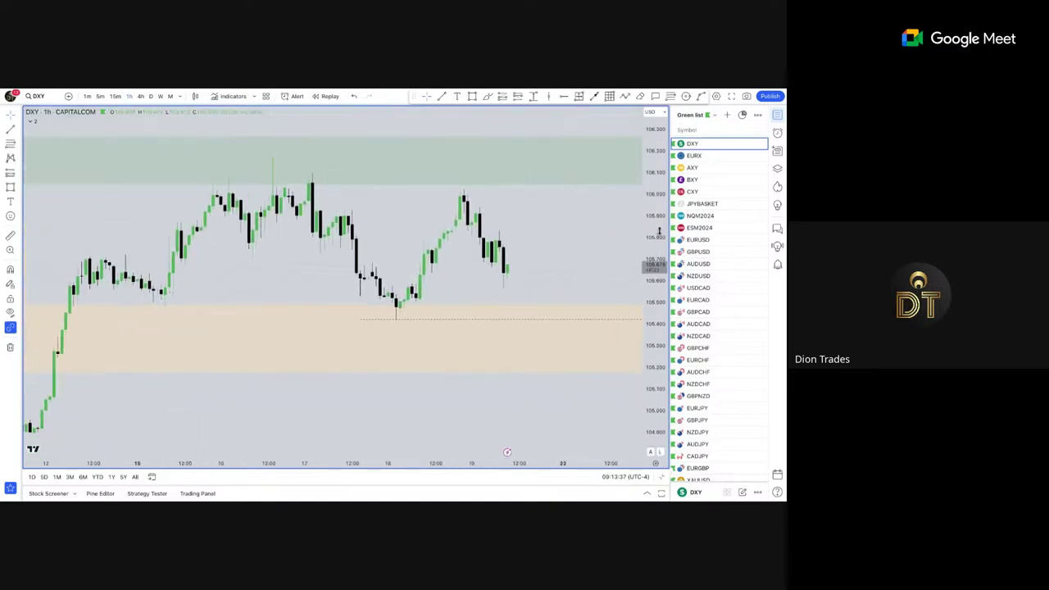
# Open NQM2024 on the 1-hour timeframe, delete the projected path and examine price above the small zone.
pyautogui.click(695, 215)
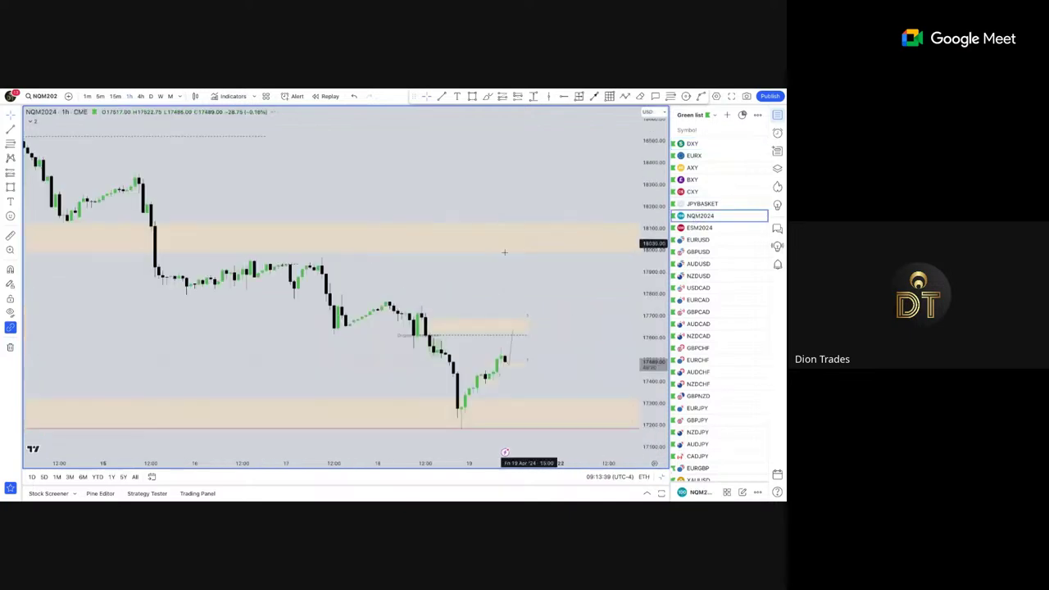
pyautogui.scroll(5, 602, 262)
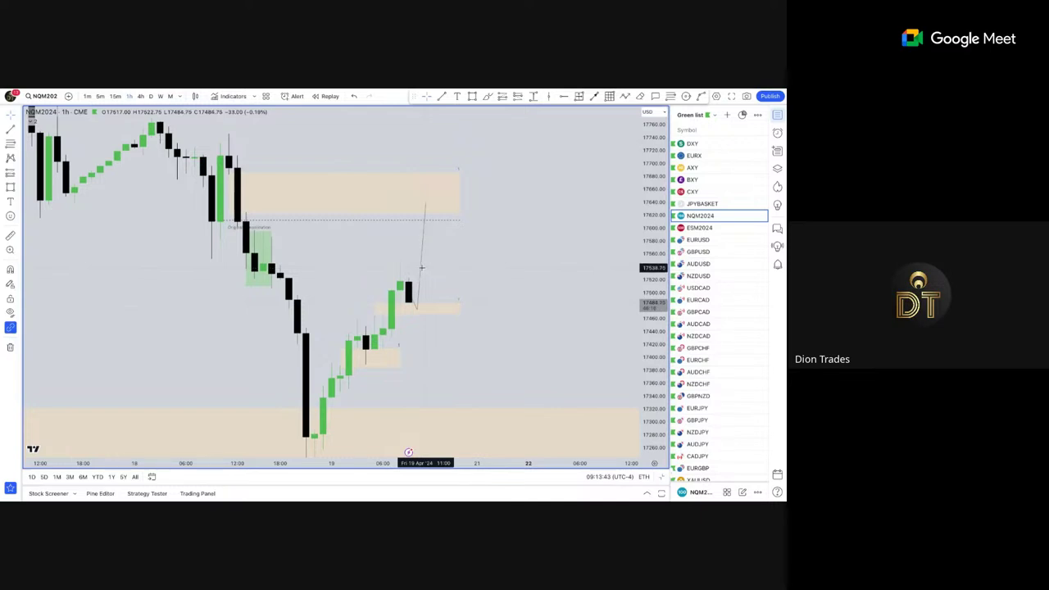
pyautogui.click(422, 273)
pyautogui.press('Delete')
pyautogui.moveTo(574, 264); pyautogui.dragTo(607, 266)
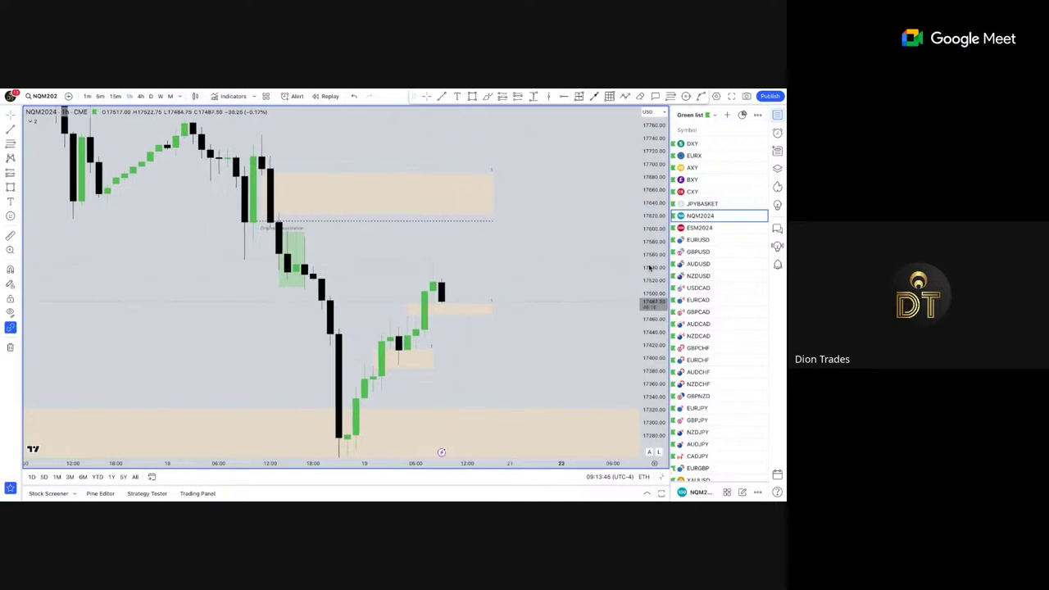
pyautogui.scroll(5, 599, 287)
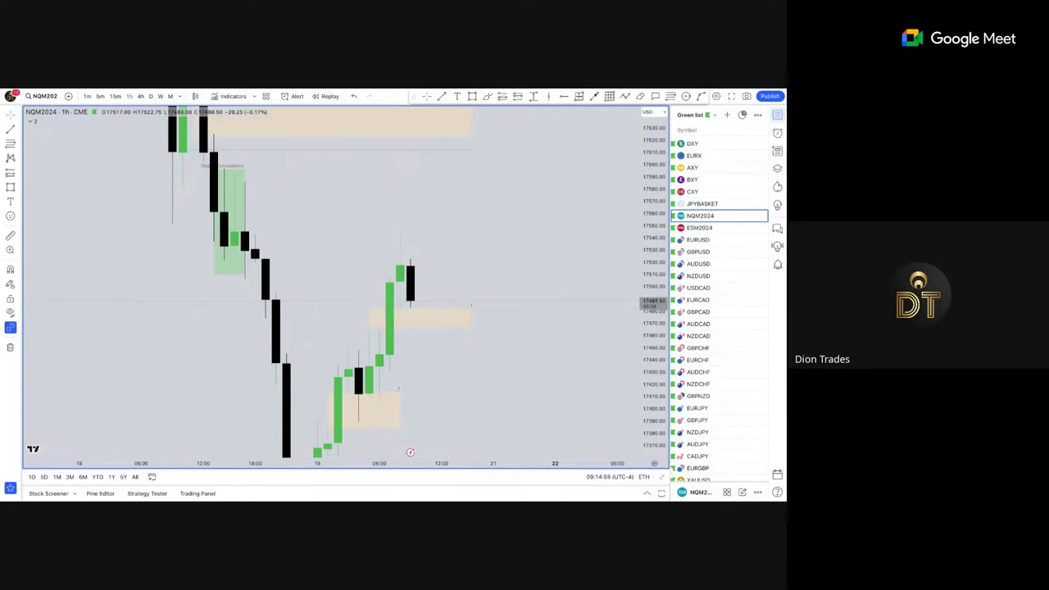
# Open GBPUSD on the weekly timeframe, reset the chart view and frame the recent candles above the dashed low.
pyautogui.click(160, 96)
pyautogui.click(719, 252)
pyautogui.rightClick(479, 195)
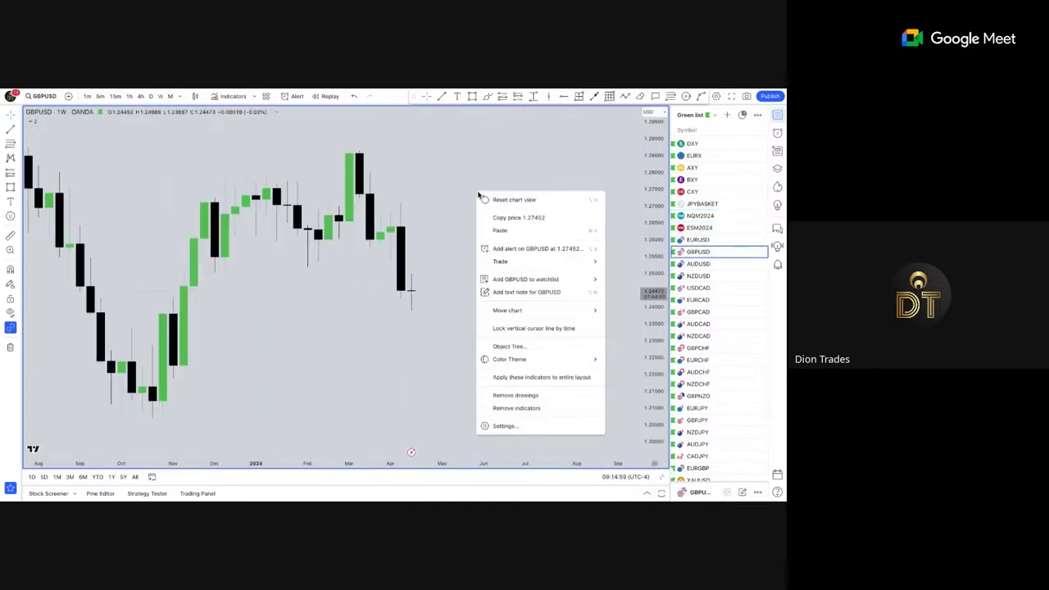
pyautogui.click(484, 199)
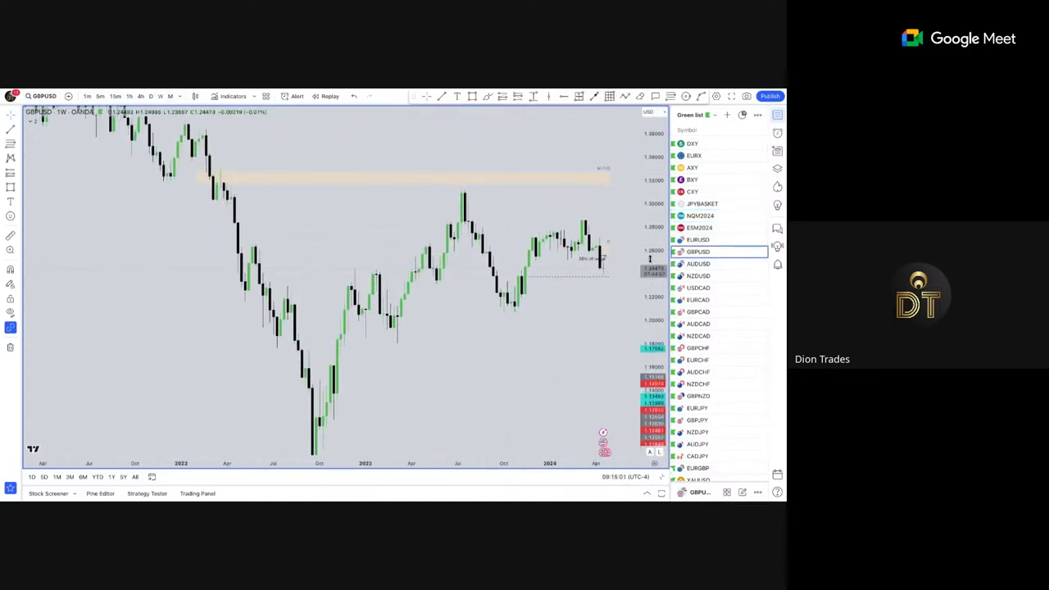
pyautogui.moveTo(650, 260); pyautogui.dragTo(650, 193)
pyautogui.scroll(3, 564, 298)
pyautogui.moveTo(564, 300); pyautogui.dragTo(451, 344)
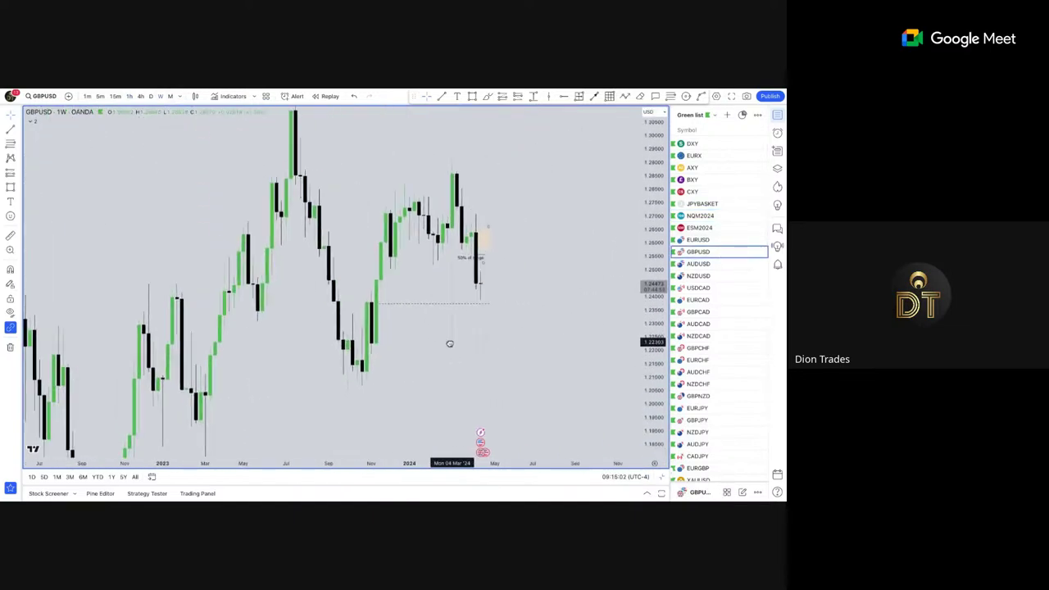
# Draw a rectangle zone on GBPUSD from early November 2023 to about 20 May 2024 around current price, labelled W.
pyautogui.click(467, 97)
pyautogui.moveTo(371, 287)
pyautogui.mouseDown()
pyautogui.moveTo(512, 287)
pyautogui.moveTo(504, 286)
pyautogui.mouseUp()
pyautogui.write('W')
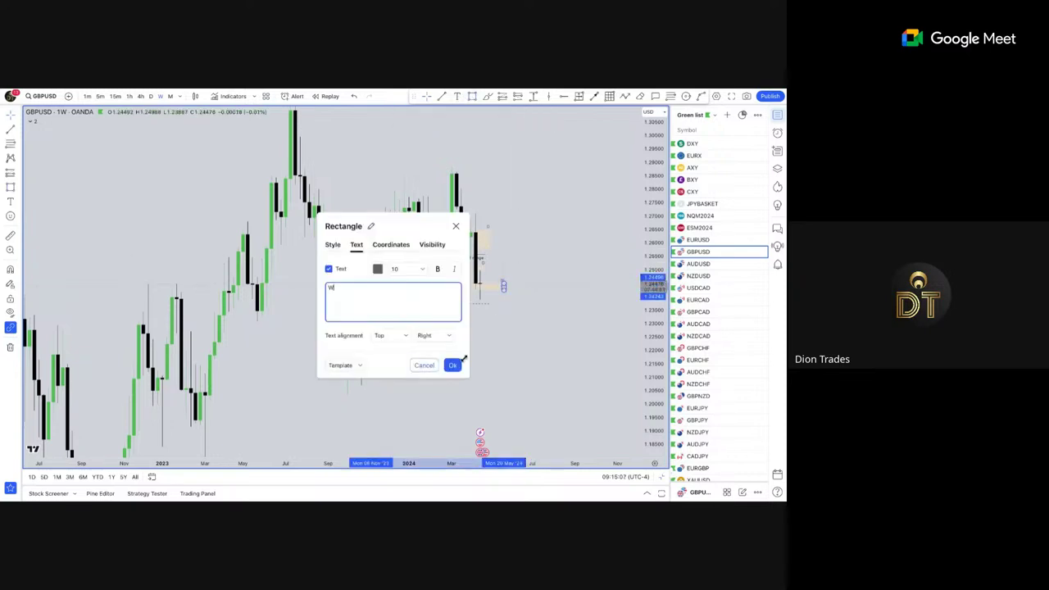
pyautogui.click(454, 364)
pyautogui.click(457, 364)
# Delete the 50% of range line and the small zone beneath it on the weekly GBPUSD chart.
pyautogui.scroll(-1, 457, 348)
pyautogui.moveTo(655, 269); pyautogui.dragTo(661, 256)
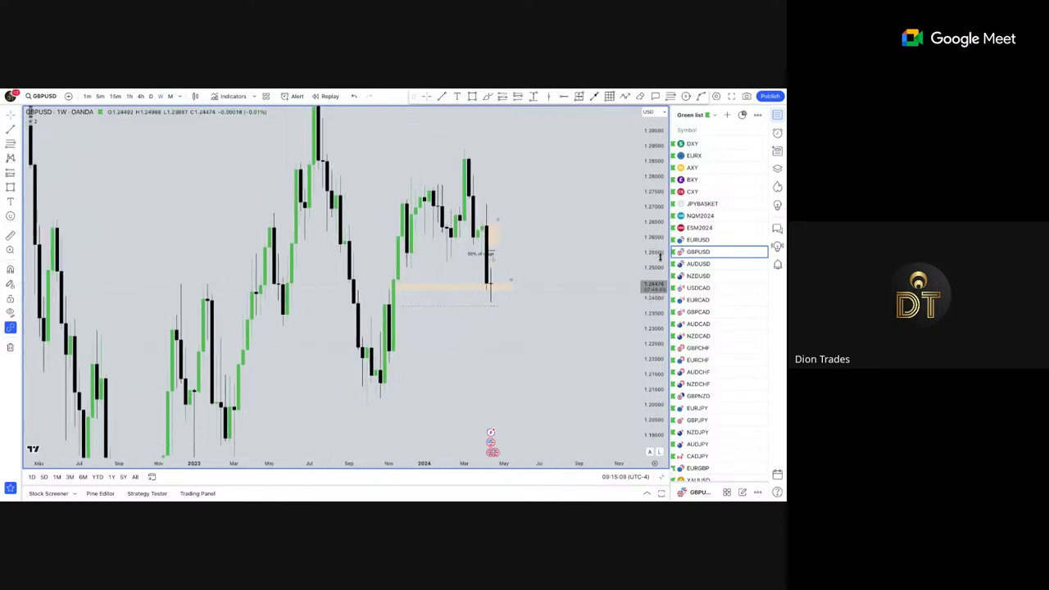
pyautogui.scroll(5, 511, 257)
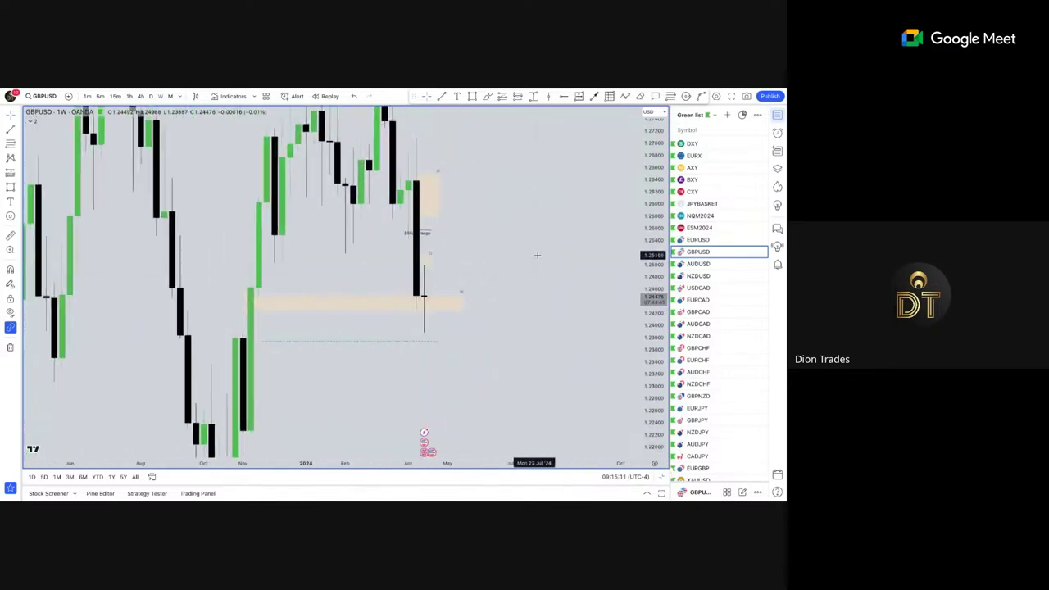
pyautogui.scroll(1, 467, 300)
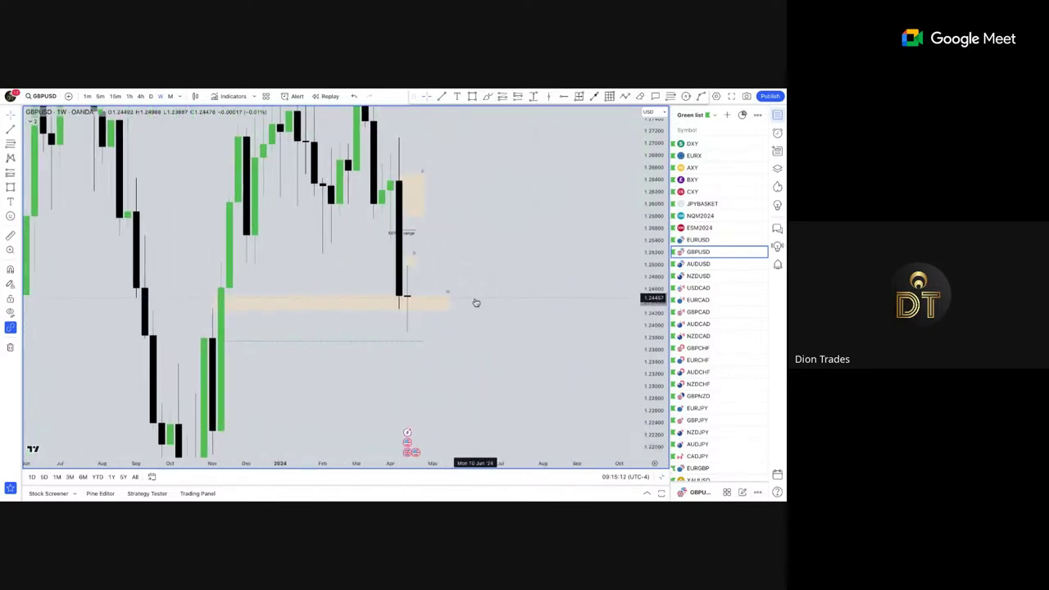
pyautogui.click(409, 236)
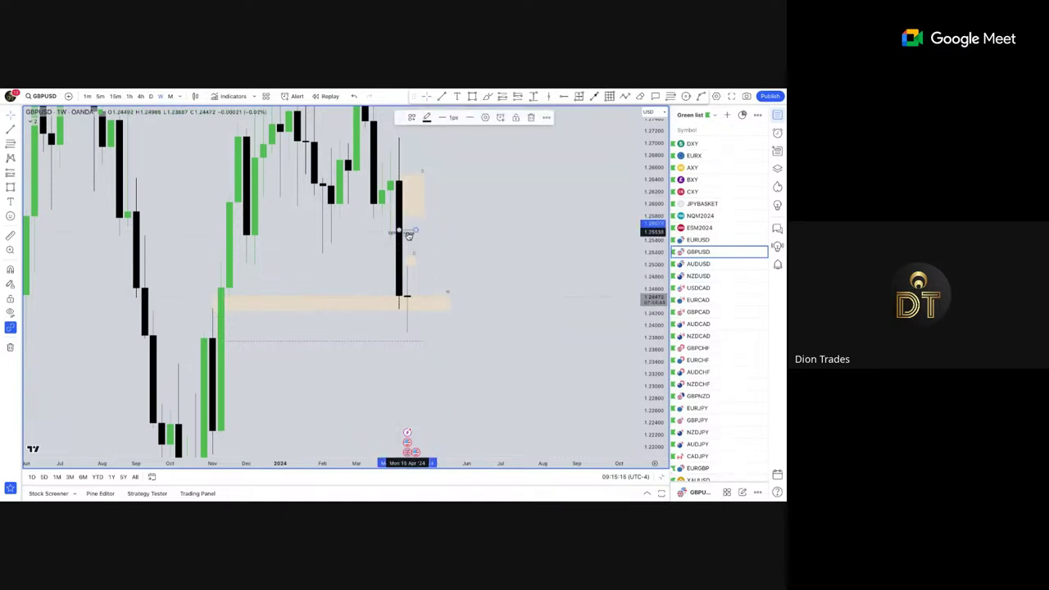
pyautogui.press('Delete')
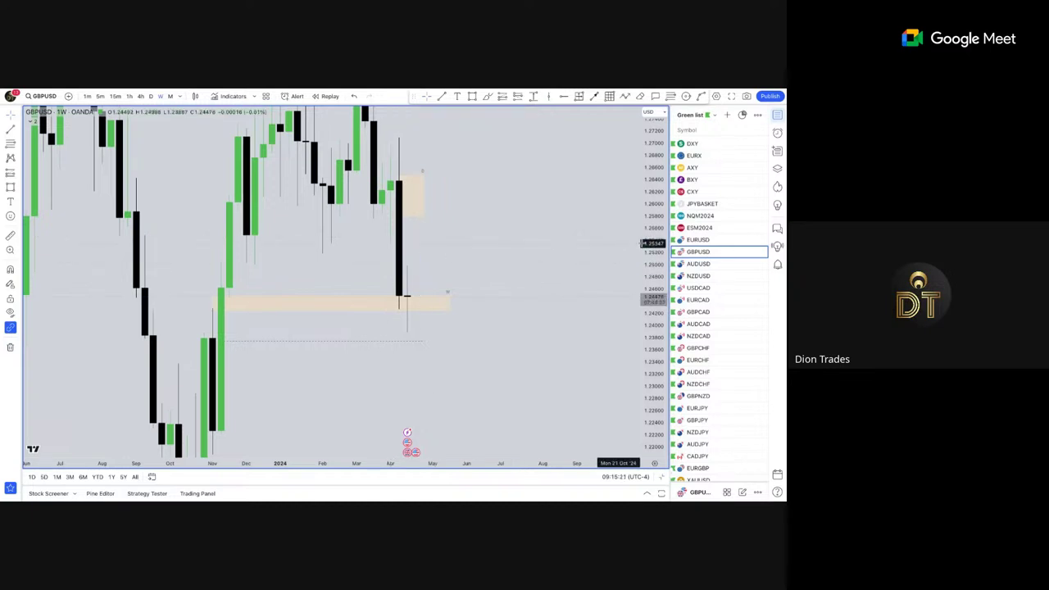
# Draw a rectangle zone on the large bearish weekly candle, about 1.2540 to 1.2500 and early April to mid-May 2024, and remove it.
pyautogui.scroll(3, 554, 255)
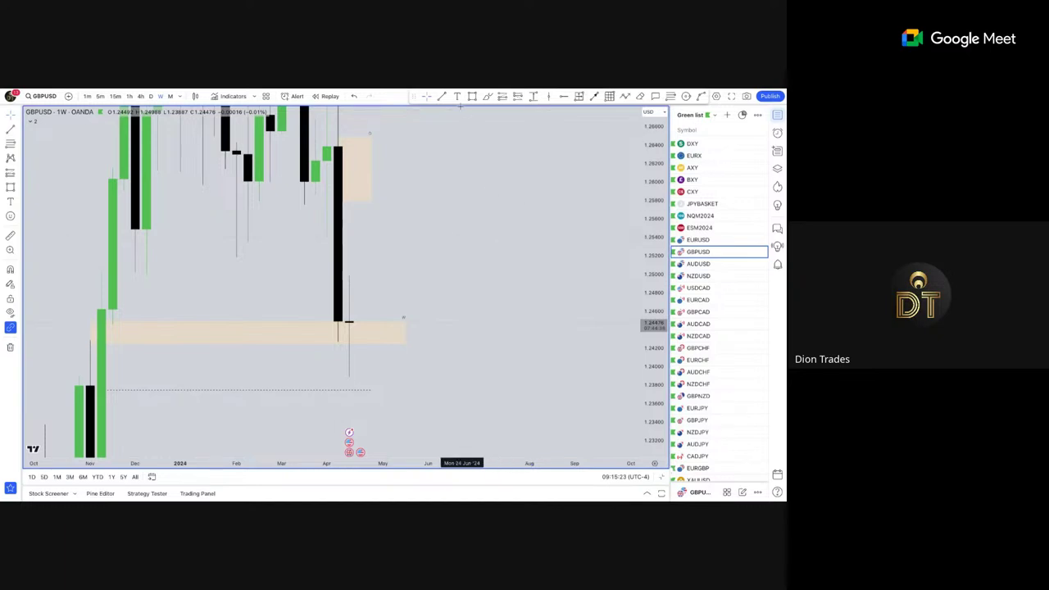
pyautogui.click(327, 237)
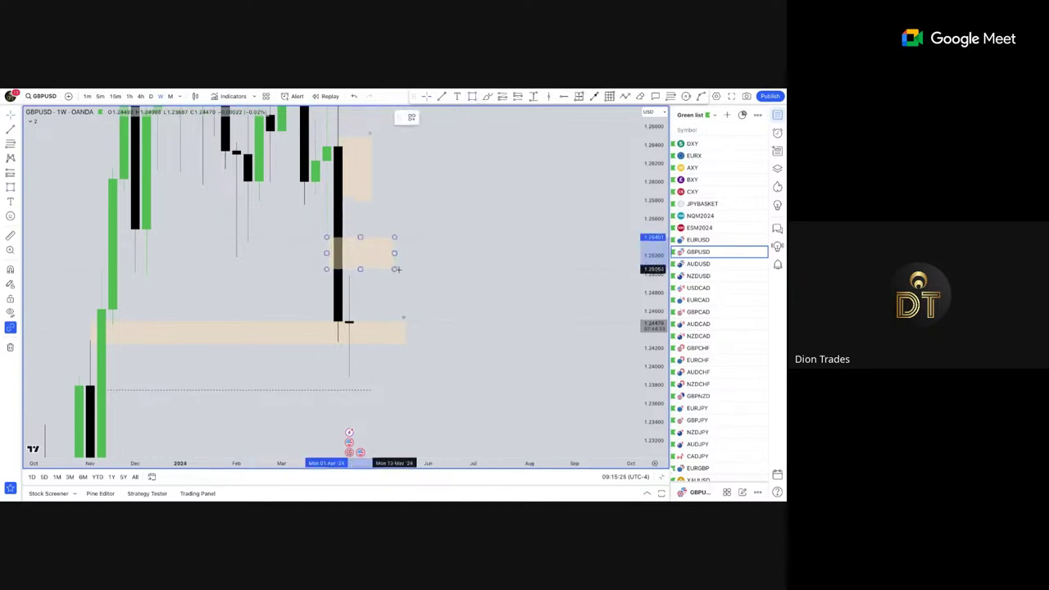
pyautogui.click(400, 276)
pyautogui.click(483, 283)
pyautogui.scroll(-3, 488, 283)
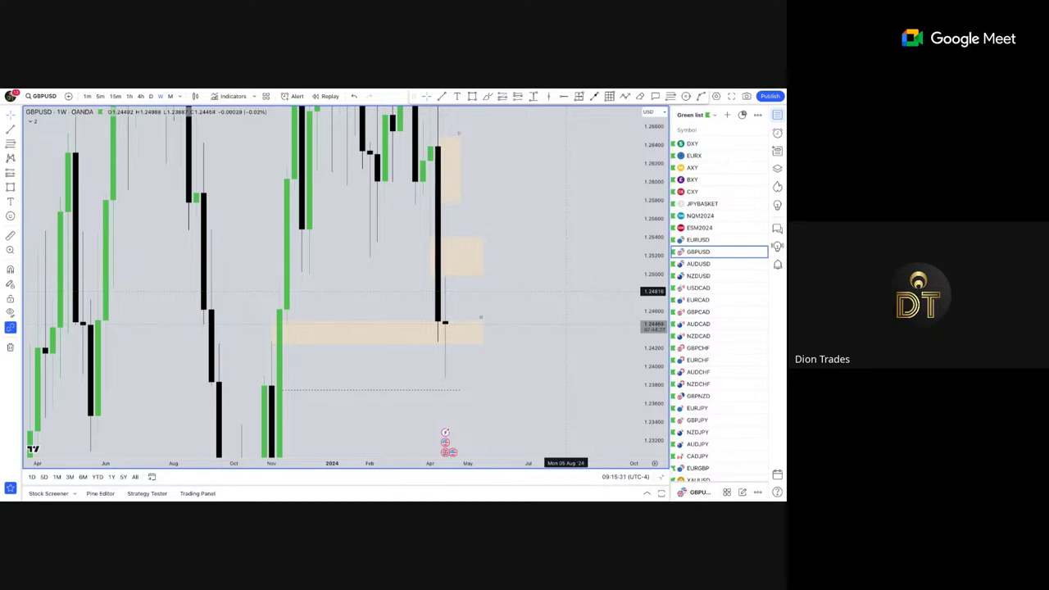
pyautogui.scroll(3, 565, 291)
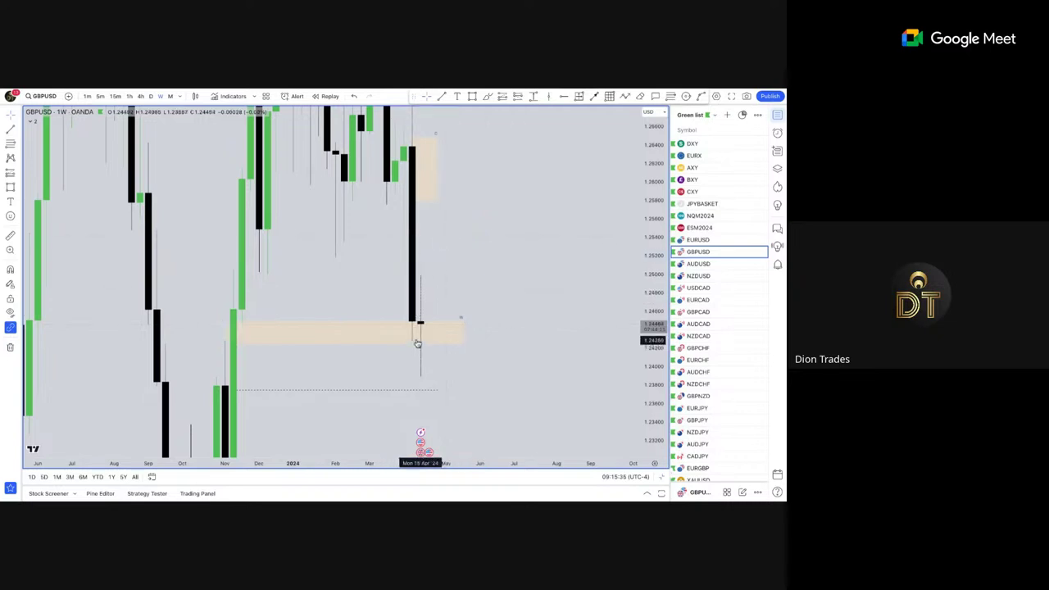
# Open GBPUSD on the 1-hour timeframe and frame the recent candles around the weekly zone.
pyautogui.click(129, 96)
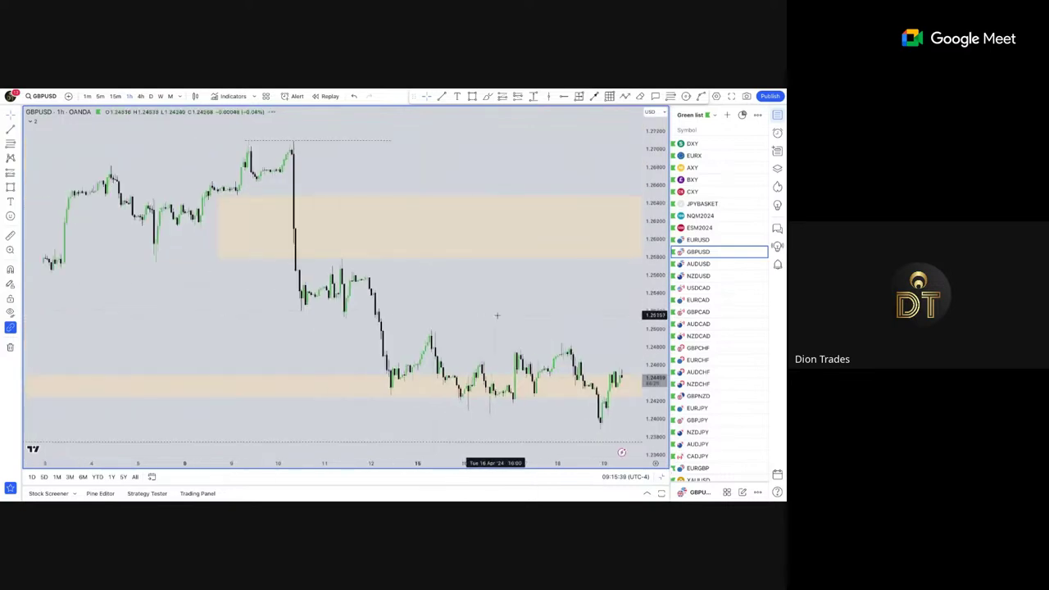
pyautogui.scroll(2, 568, 316)
pyautogui.moveTo(568, 317); pyautogui.dragTo(456, 353)
pyautogui.moveTo(658, 373); pyautogui.dragTo(658, 283)
pyautogui.moveTo(574, 353); pyautogui.dragTo(576, 187)
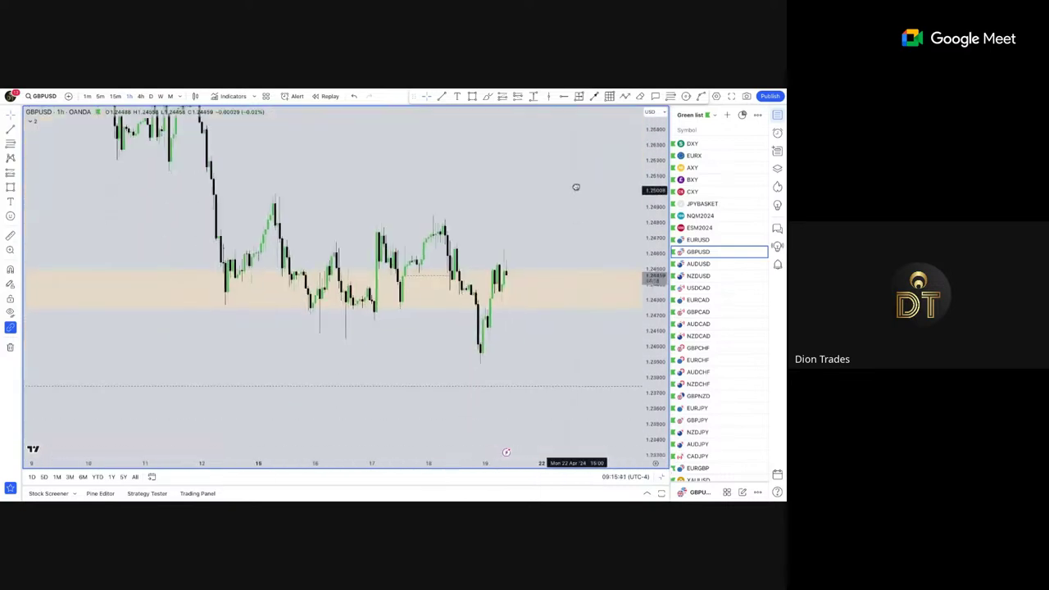
pyautogui.scroll(2, 576, 187)
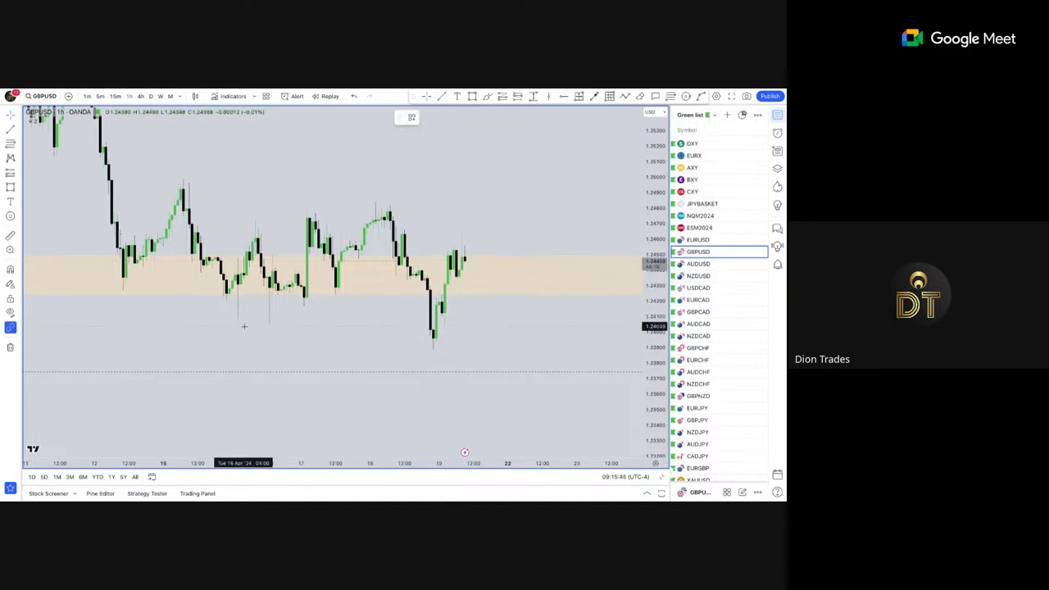
# Draw a horizontal line along the 16 April lows to 19 April at about 1.2405 and apply the liq taken template.
pyautogui.click(244, 325)
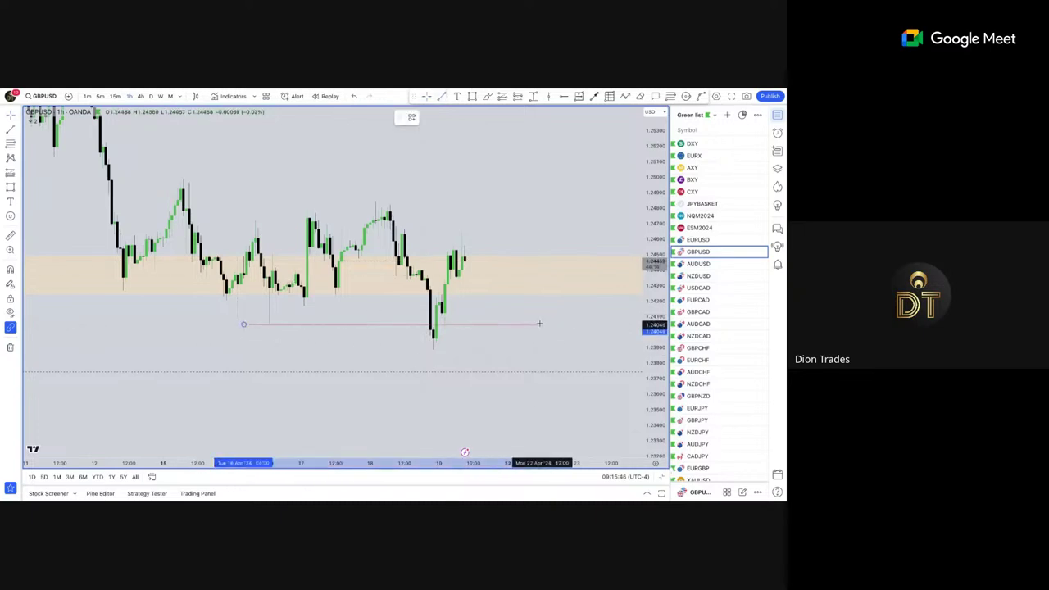
pyautogui.click(458, 325)
pyautogui.click(412, 117)
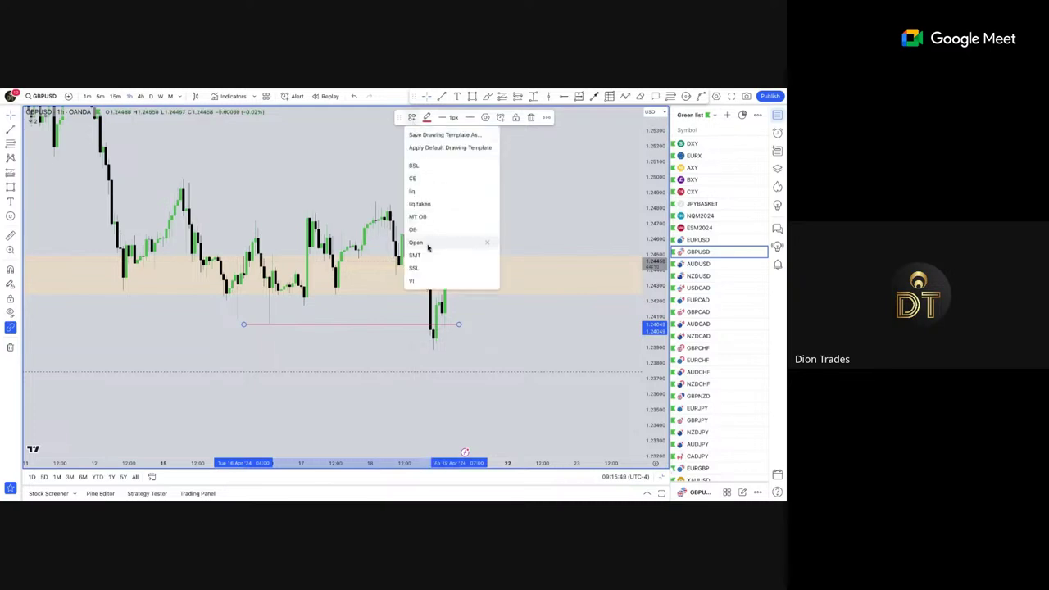
pyautogui.click(428, 205)
pyautogui.scroll(1, 494, 317)
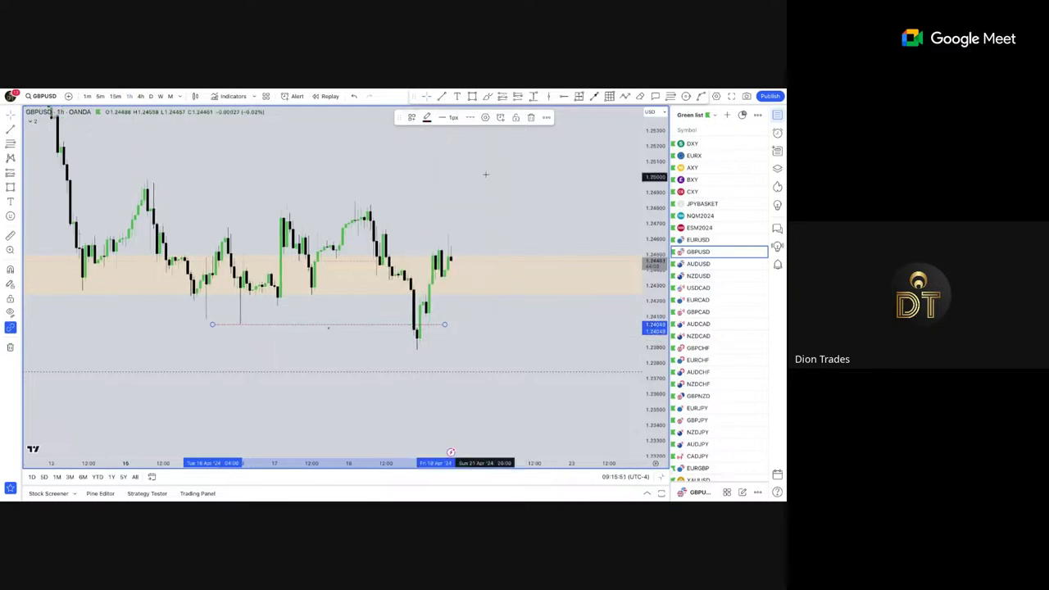
# Draw a short dashed line from 18 April 20:00 into 19 April inside the weekly zone, and delete it.
pyautogui.click(465, 109)
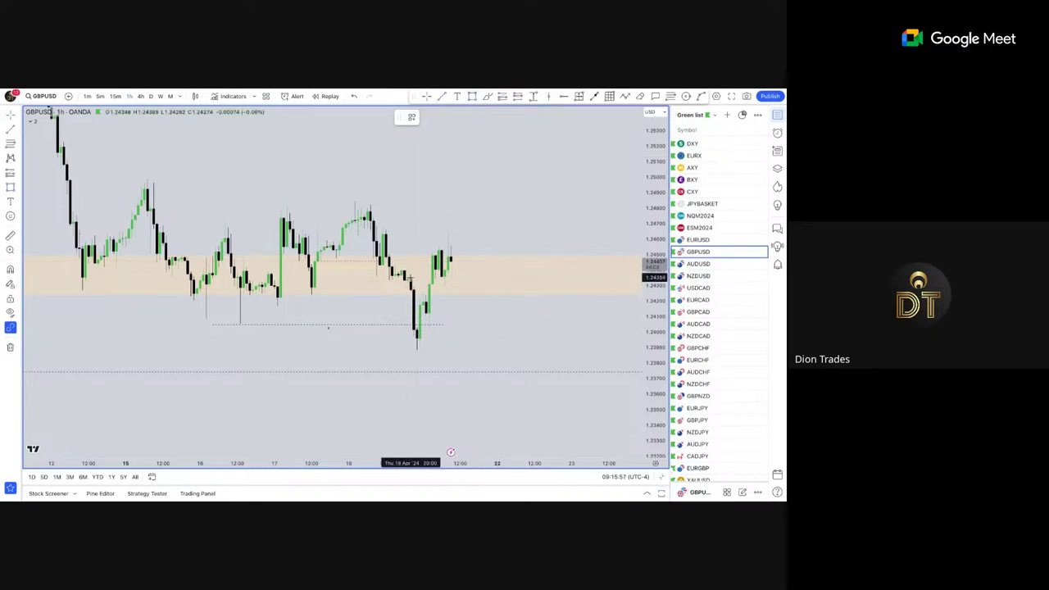
pyautogui.click(466, 279)
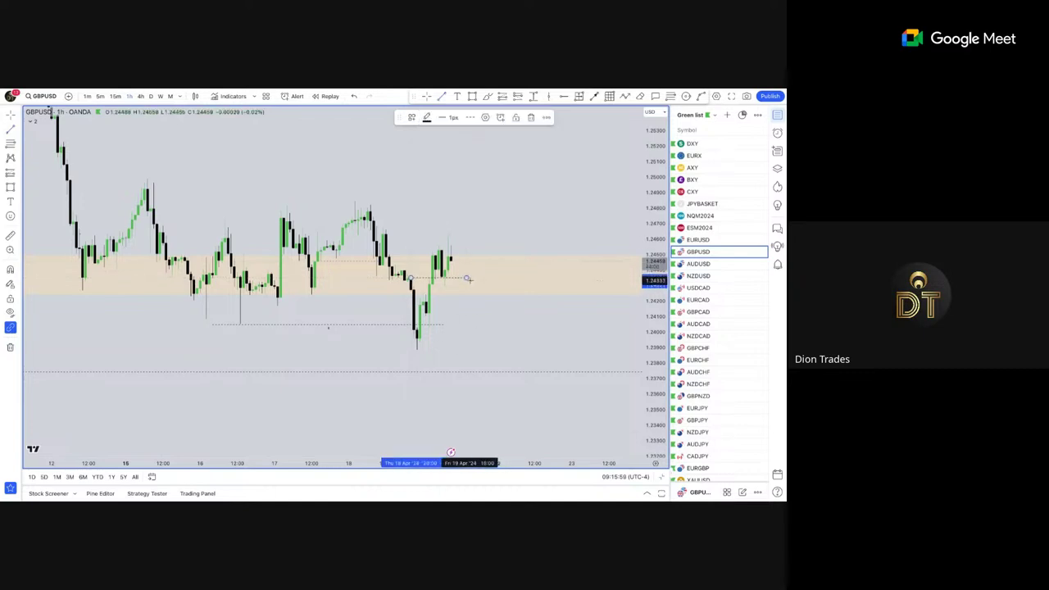
pyautogui.press('Delete')
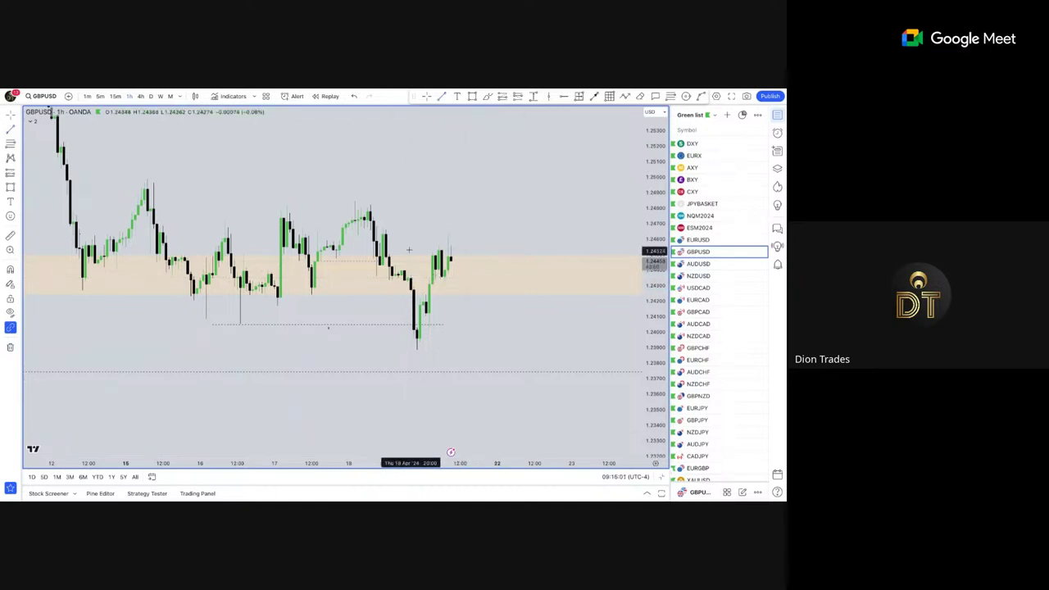
# Draw a dashed line from the 18 April high at about 1.2482 to 21 April, and delete it.
pyautogui.click(372, 206)
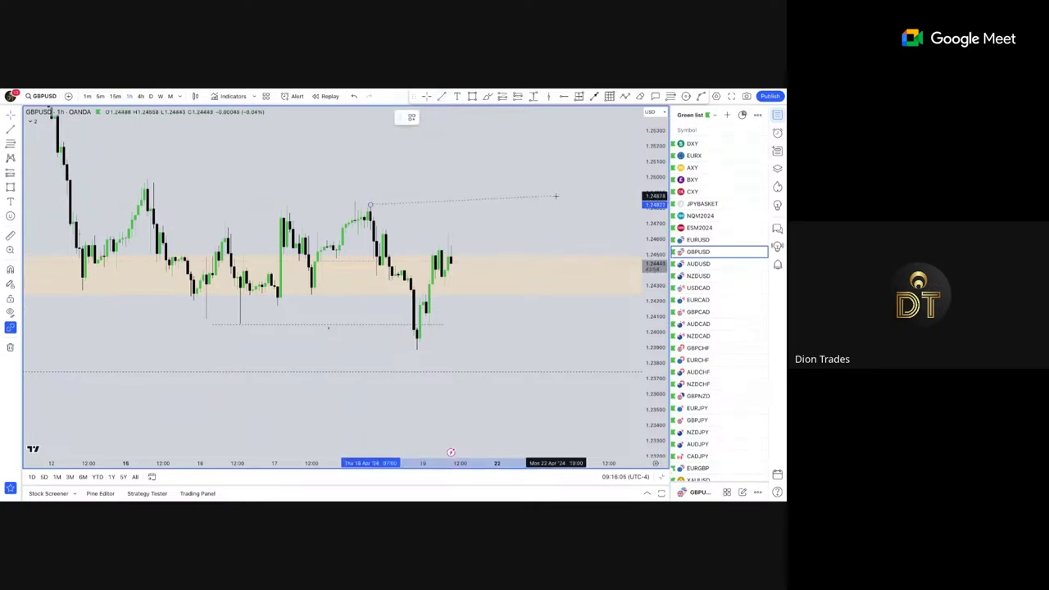
pyautogui.click(492, 206)
pyautogui.click(493, 211)
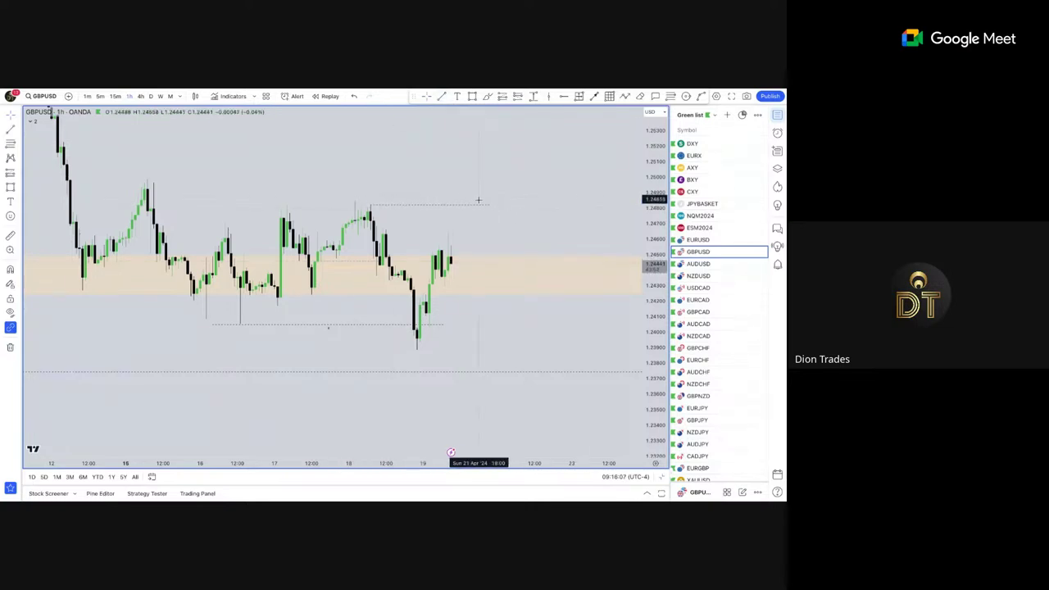
pyautogui.click(487, 206)
pyautogui.press('Delete')
# Draw a projected GBPUSD path from the current price down through the lower dashed line, and delete it.
pyautogui.scroll(-5, 476, 226)
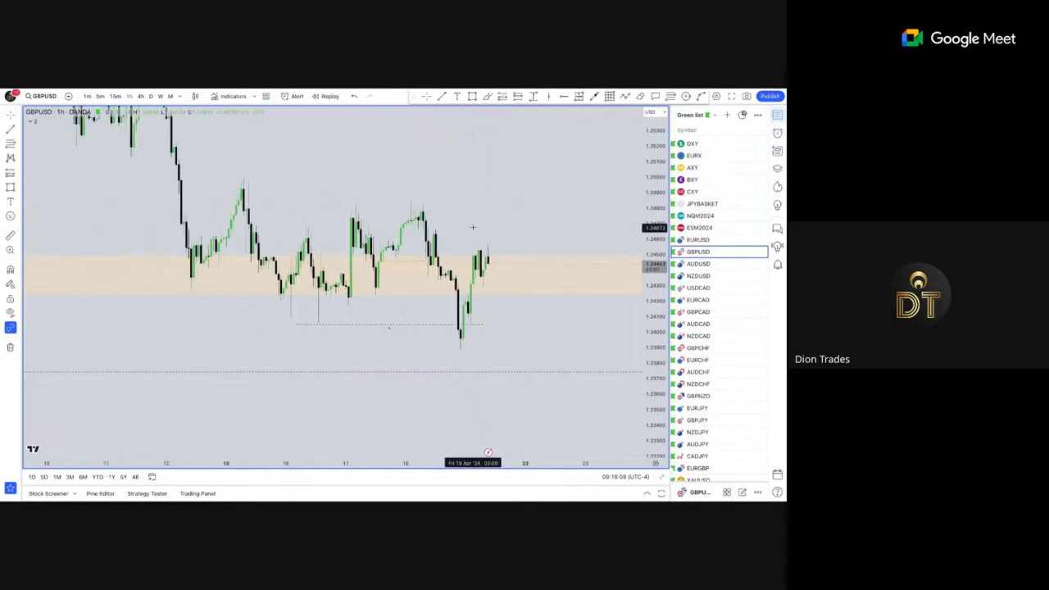
pyautogui.moveTo(406, 199); pyautogui.dragTo(398, 193)
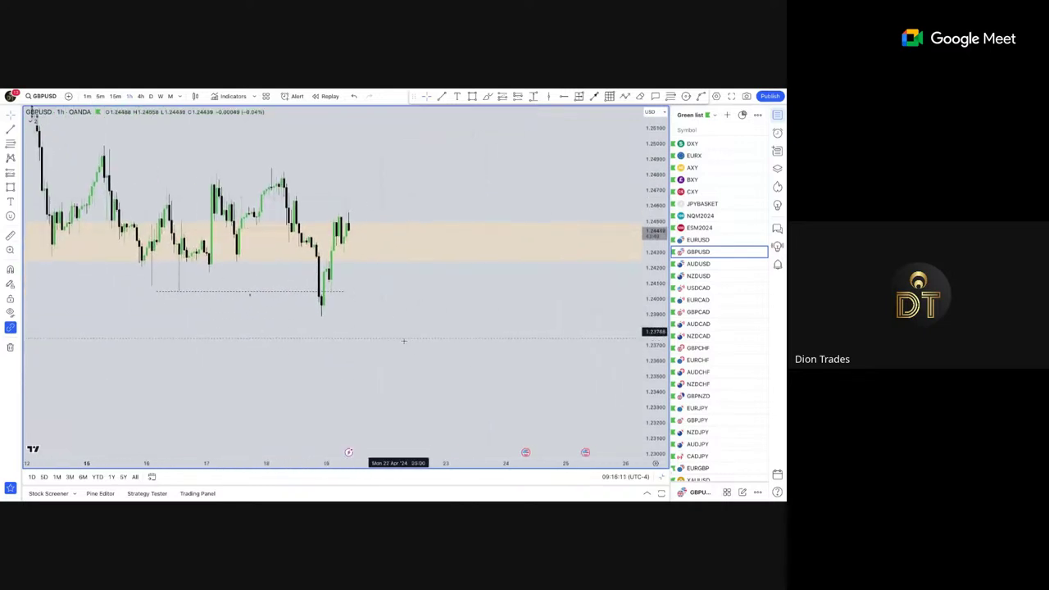
pyautogui.click(625, 97)
pyautogui.click(333, 215)
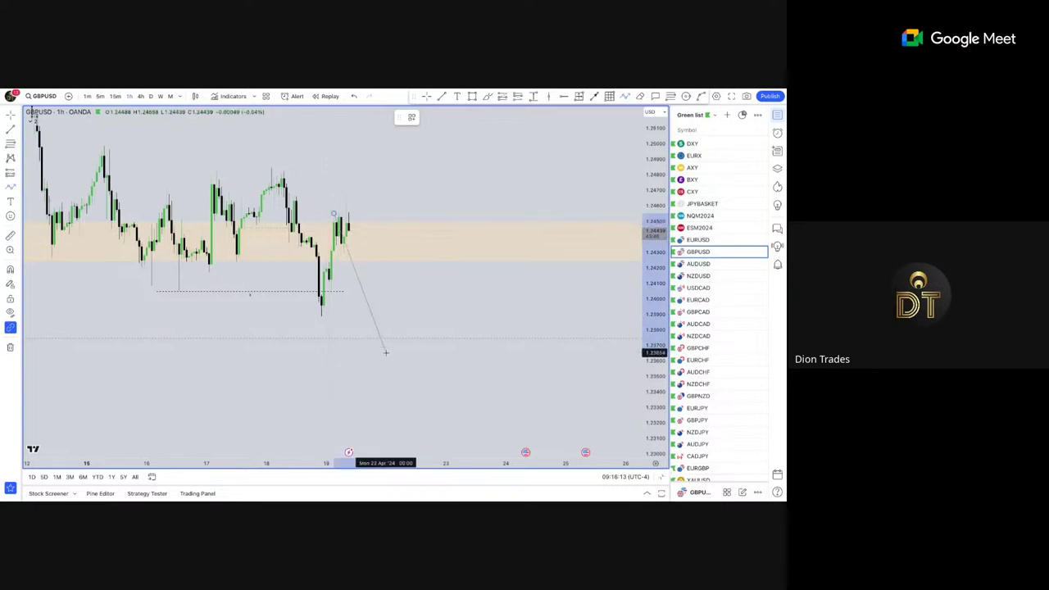
pyautogui.click(386, 354)
pyautogui.click(414, 155)
pyautogui.press('Delete')
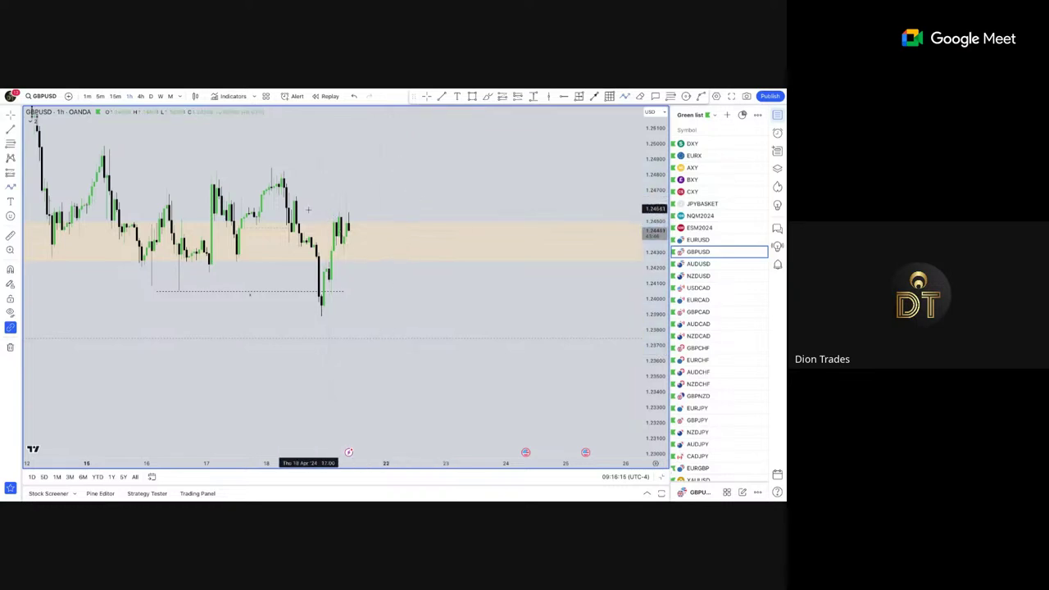
# Open USDCAD on the 1-hour timeframe and frame the recent candles with the short position.
pyautogui.moveTo(389, 166); pyautogui.dragTo(412, 194)
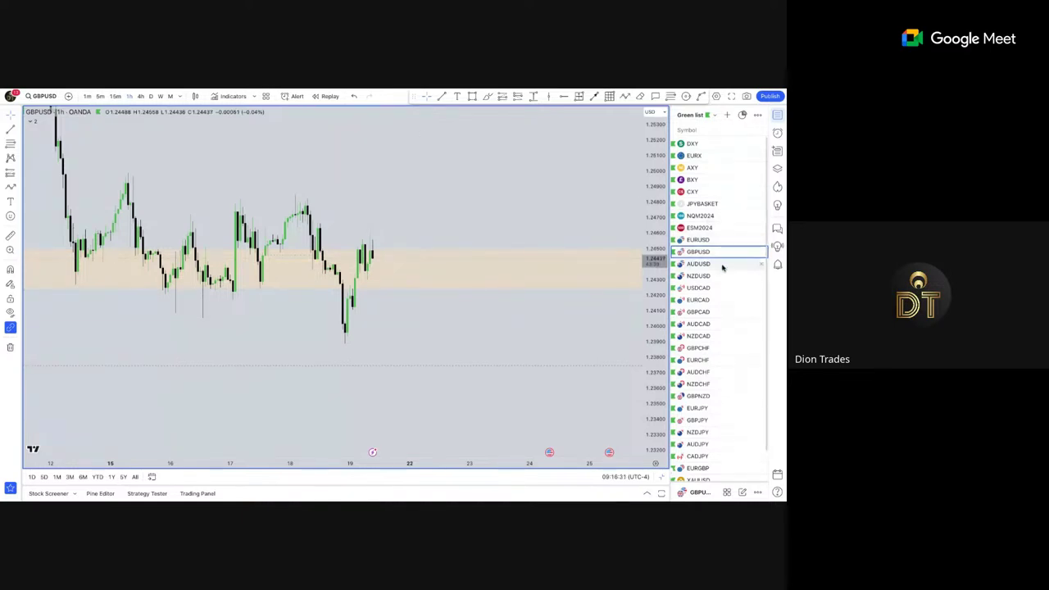
pyautogui.click(713, 289)
pyautogui.moveTo(377, 181); pyautogui.dragTo(505, 164)
pyautogui.scroll(4, 576, 195)
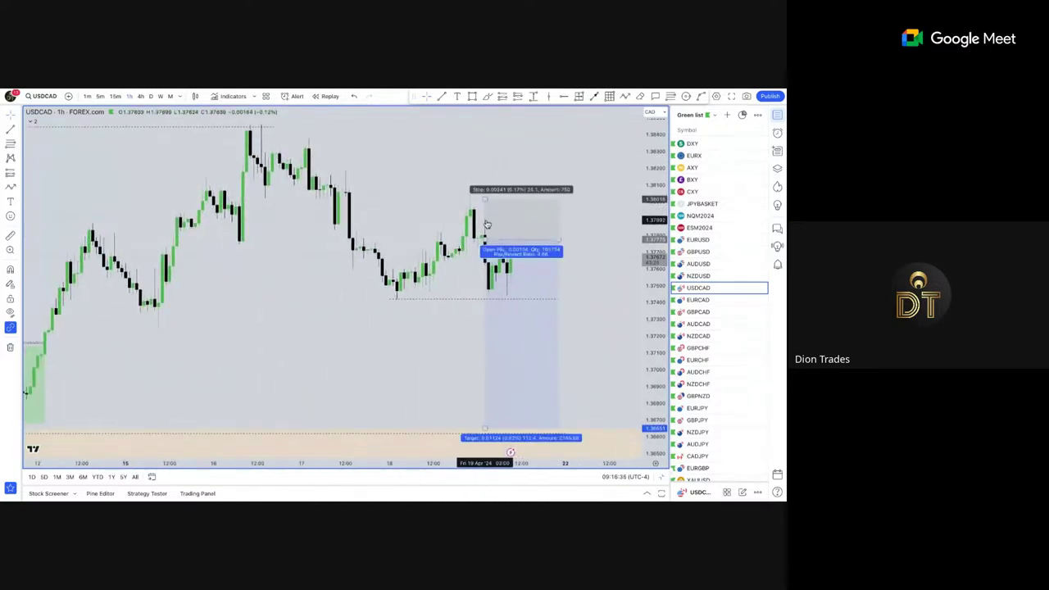
# Draw a dashed line on USDCAD at about 1.3789 from the 19 April candle high across to 22 April.
pyautogui.click(441, 97)
pyautogui.click(481, 220)
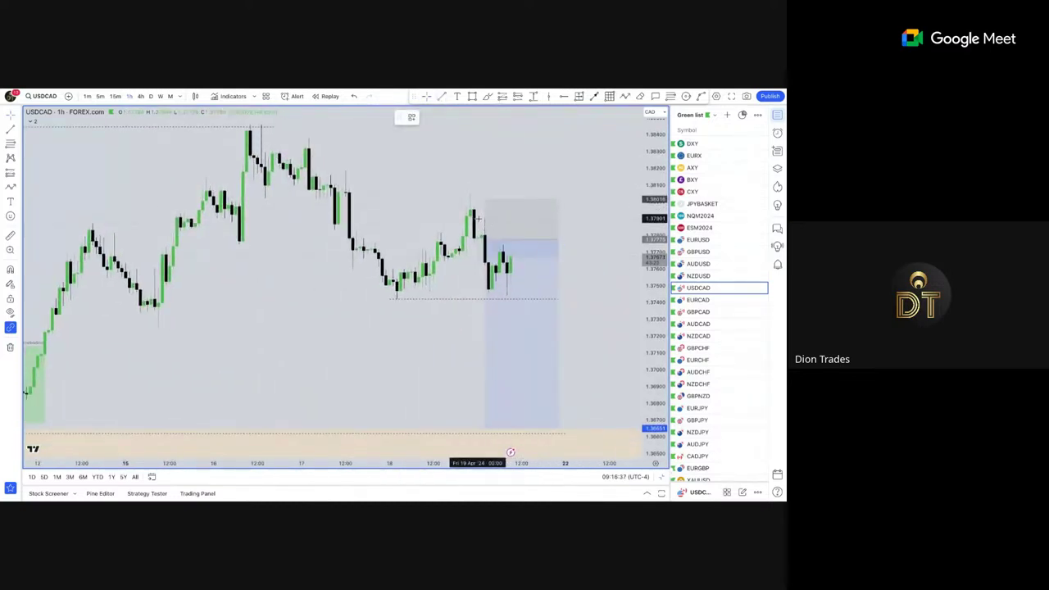
pyautogui.click(577, 219)
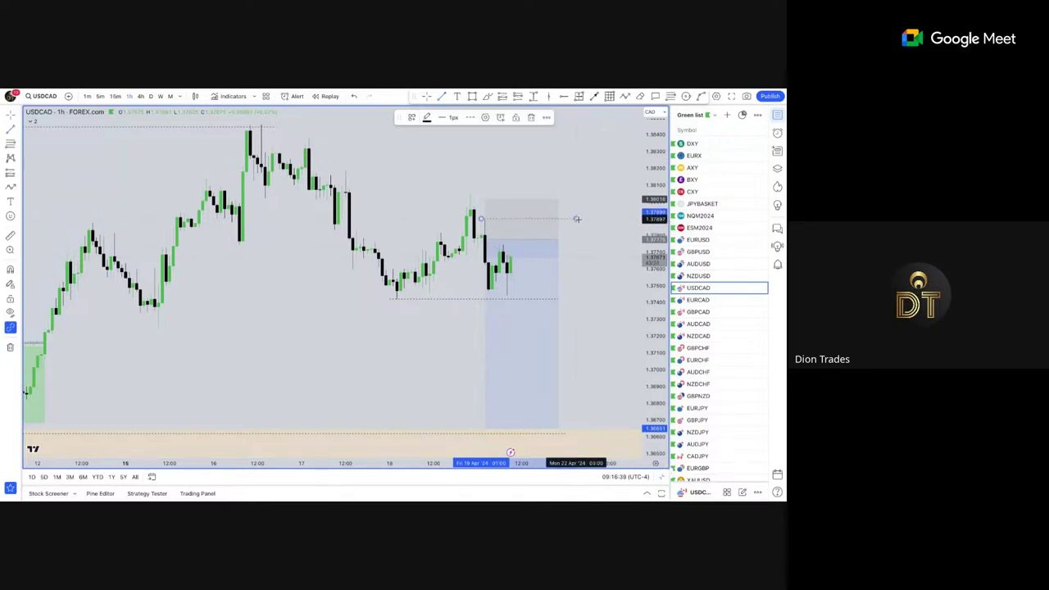
pyautogui.click(602, 215)
# Draw a projected USDCAD path from the current price up above the short position's stop and down into the zone beneath its target.
pyautogui.scroll(-1, 604, 214)
pyautogui.moveTo(653, 201); pyautogui.dragTo(653, 261)
pyautogui.scroll(3, 598, 279)
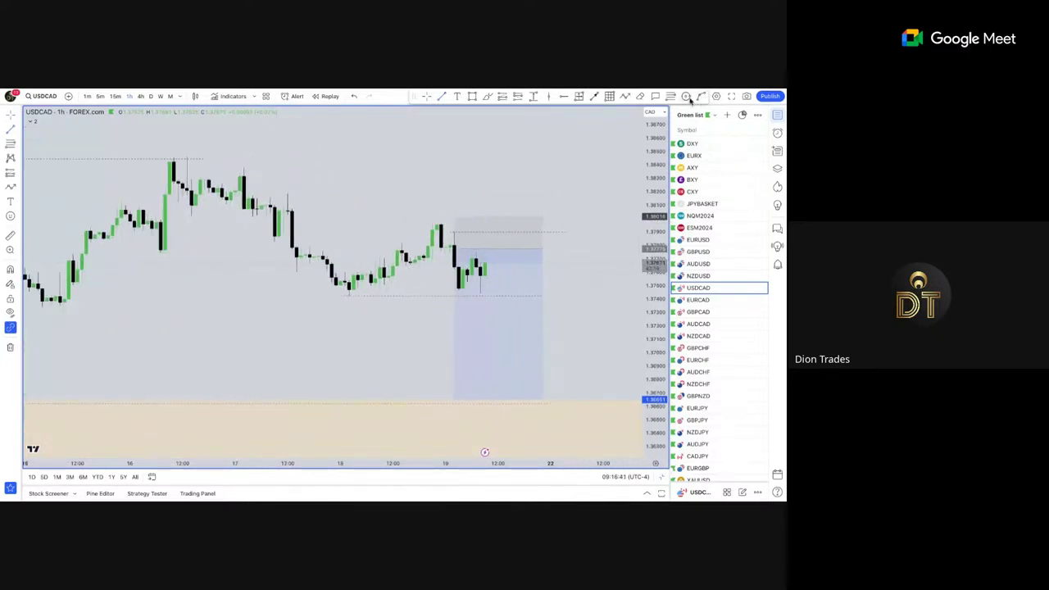
pyautogui.click(484, 263)
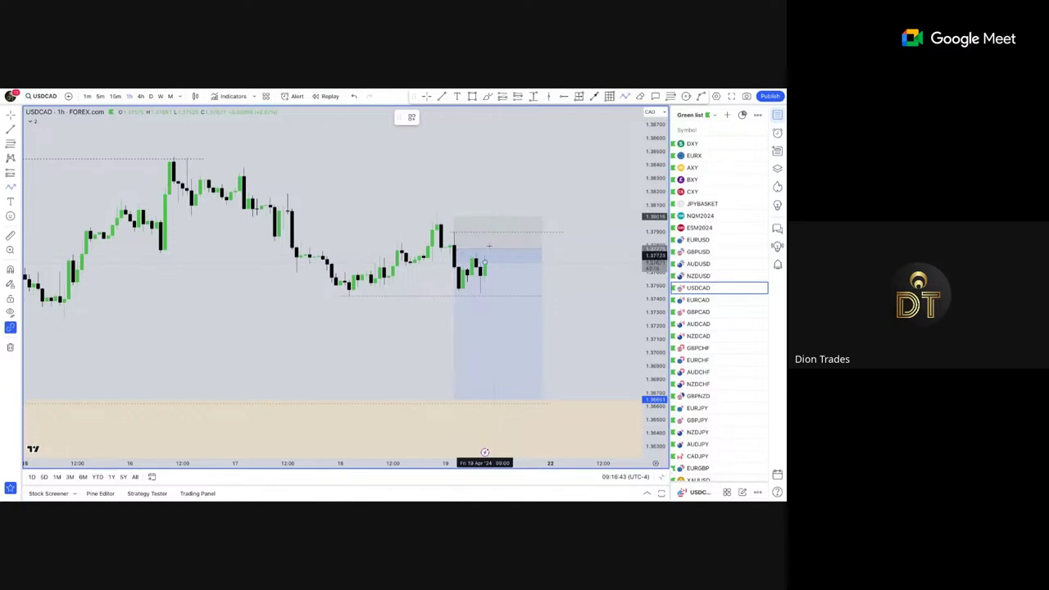
pyautogui.click(501, 197)
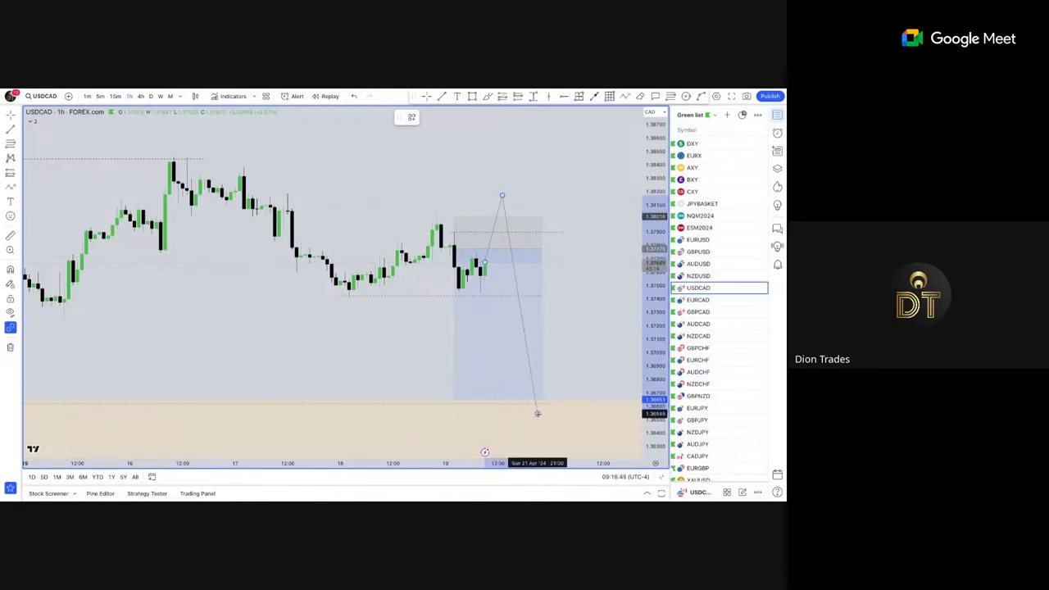
pyautogui.doubleClick(538, 414)
pyautogui.click(628, 314)
# Delete the projected path on USDCAD and reframe the candles and short position down to the target zone.
pyautogui.scroll(-3, 548, 260)
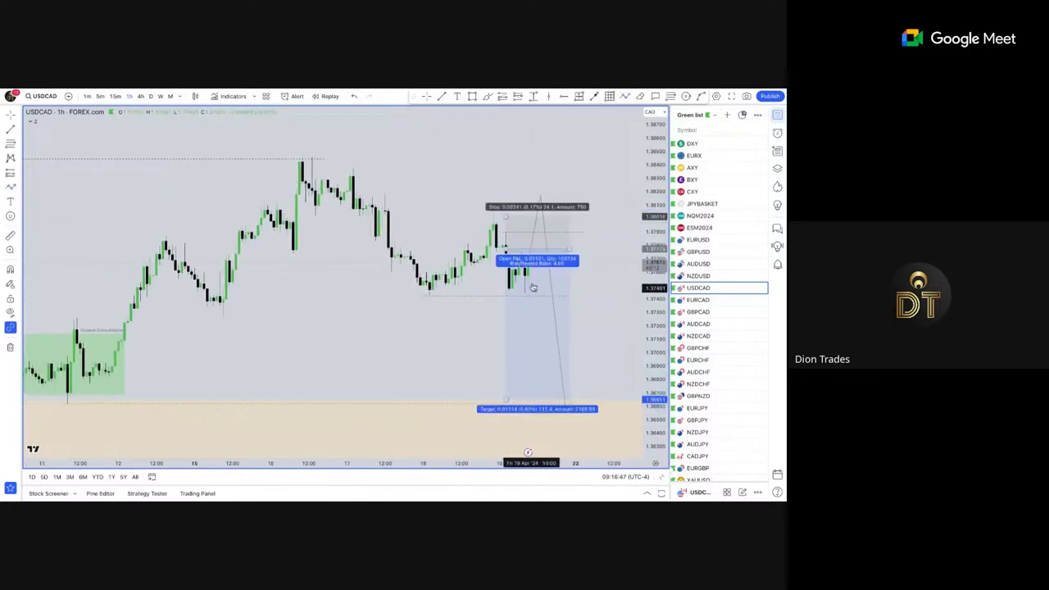
pyautogui.scroll(1, 570, 287)
pyautogui.scroll(2, 595, 253)
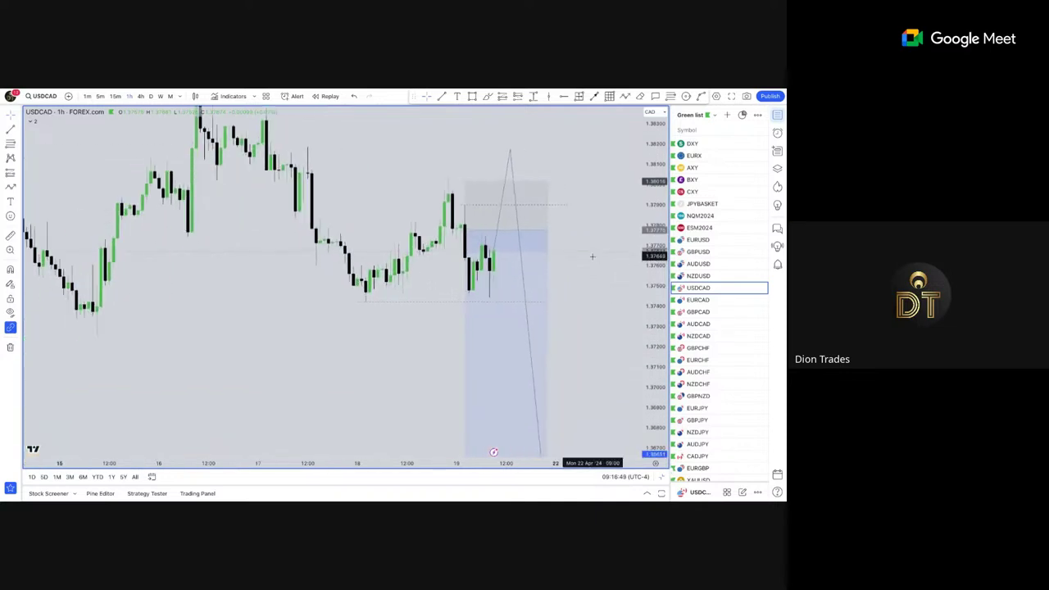
pyautogui.click(510, 155)
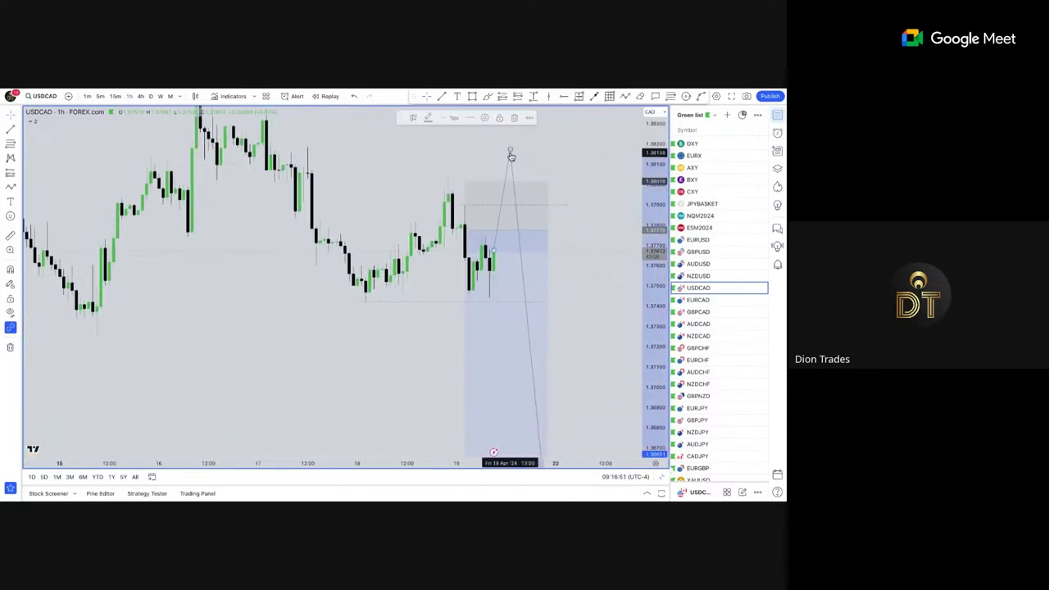
pyautogui.press('Delete')
pyautogui.scroll(2, 541, 224)
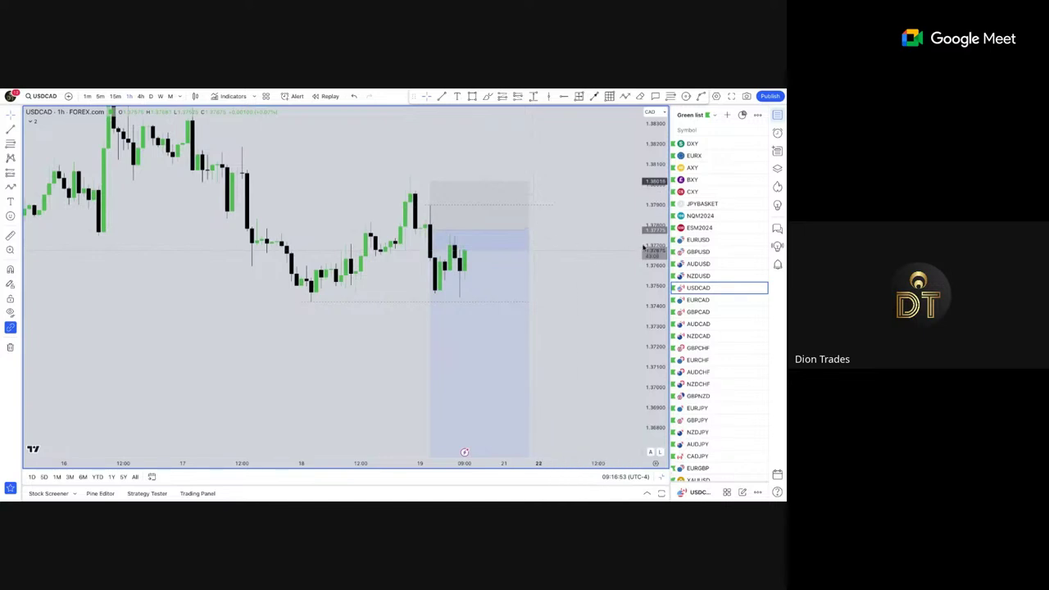
pyautogui.scroll(-3, 595, 269)
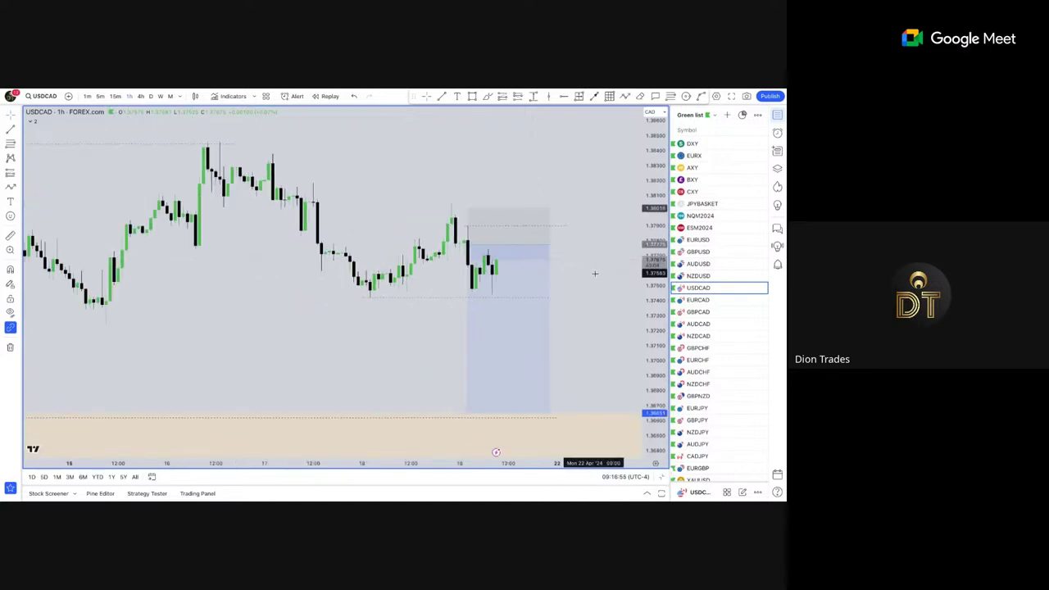
pyautogui.scroll(1, 575, 259)
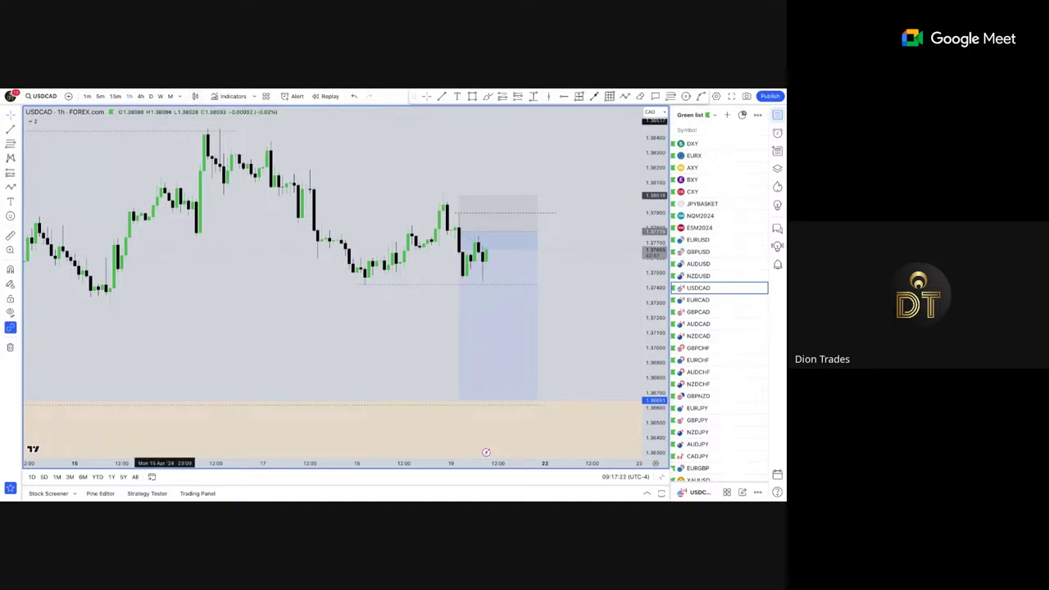
# Switch USDCAD to the daily timeframe and load the FRX PAIRS watchlist.
pyautogui.click(150, 96)
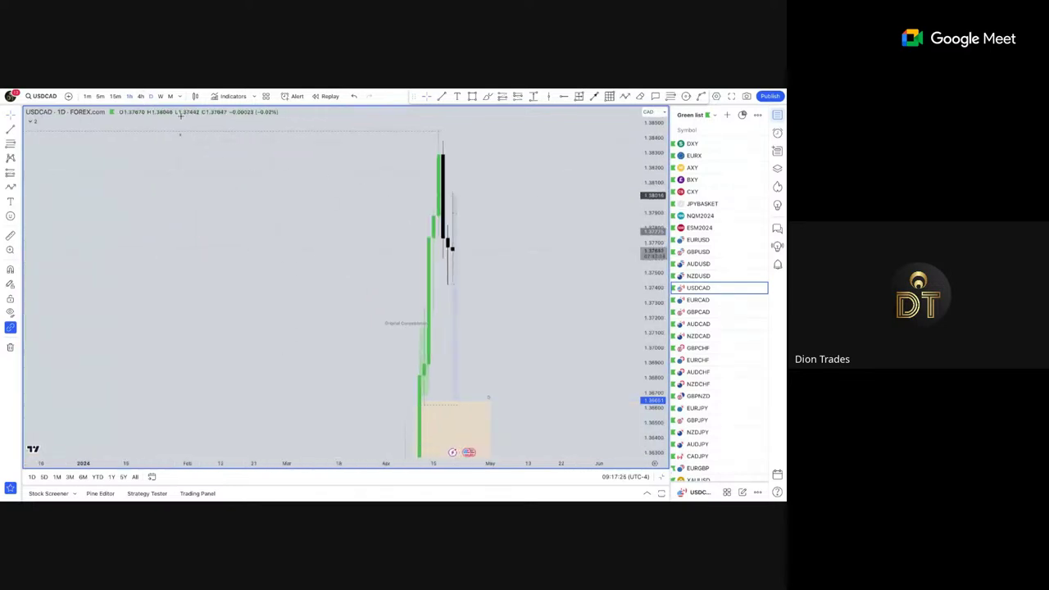
pyautogui.scroll(-1, 735, 318)
pyautogui.click(691, 115)
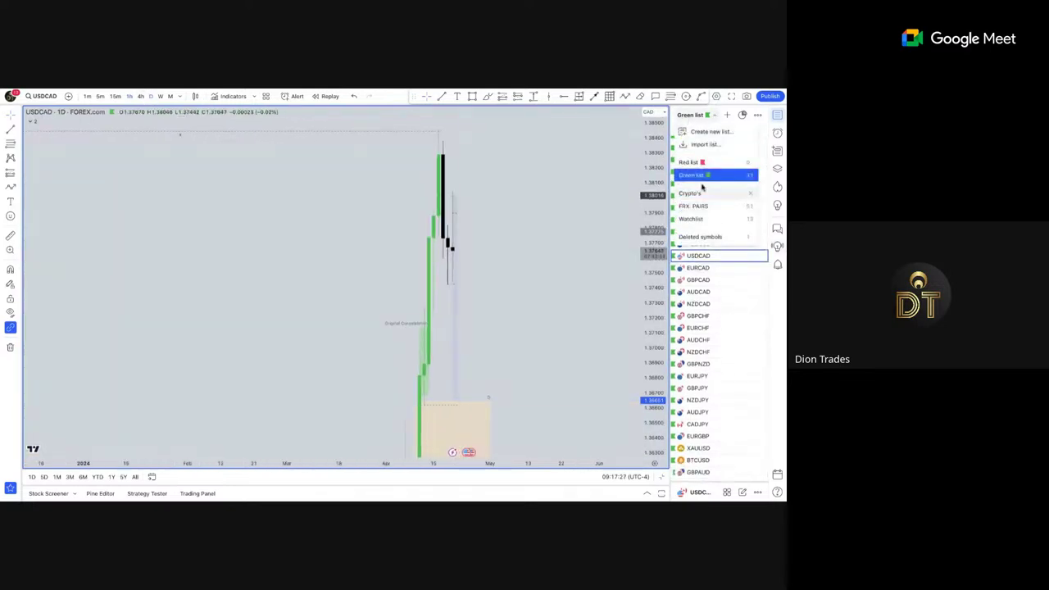
pyautogui.click(695, 206)
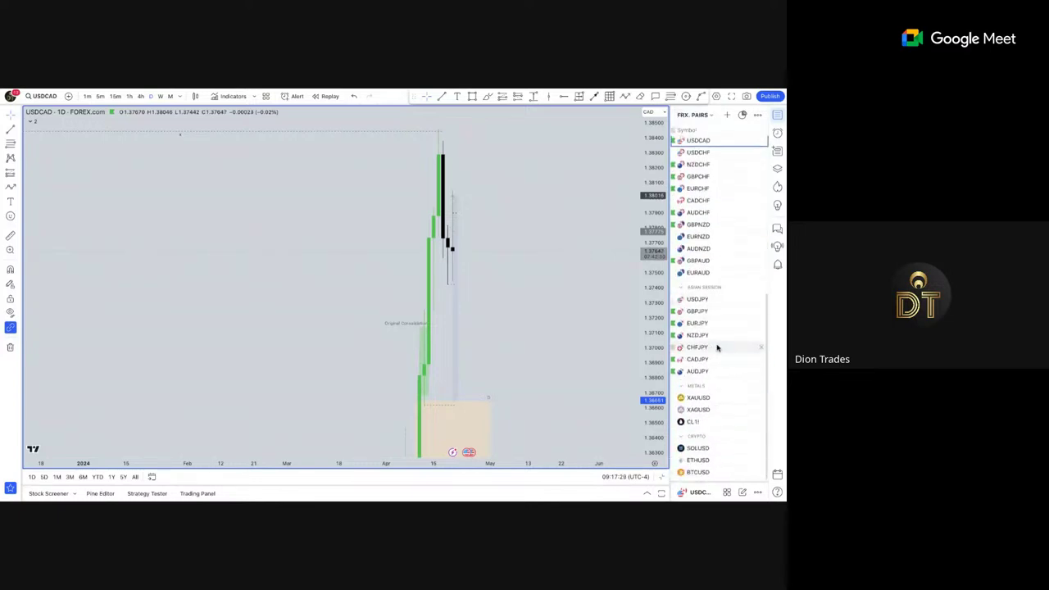
# Open EURJPY from the watchlist on the monthly timeframe, with the 2008 high and the latest candles both in view.
pyautogui.click(698, 323)
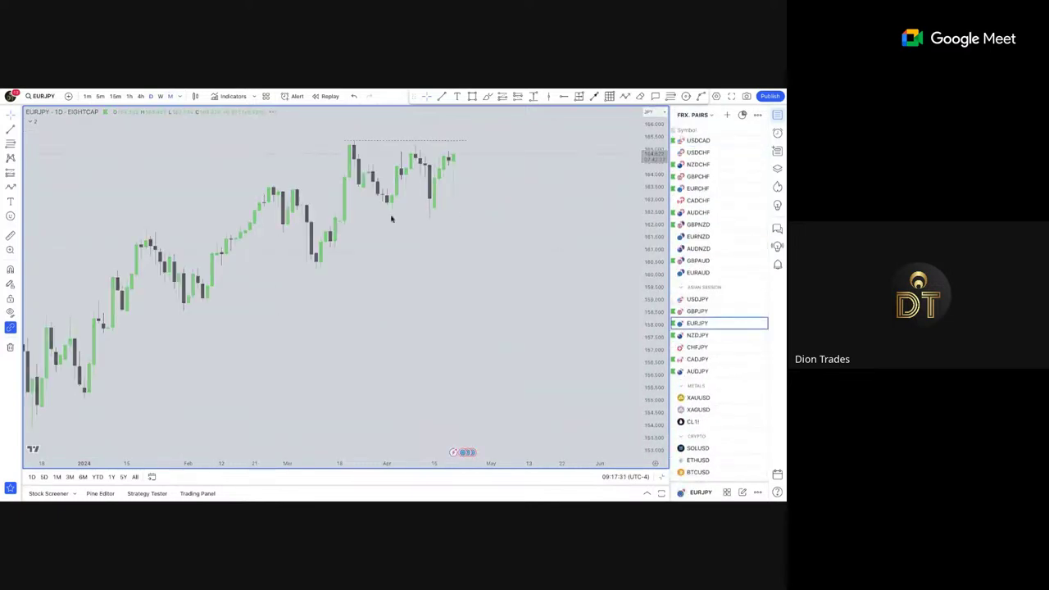
pyautogui.rightClick(499, 234)
pyautogui.click(499, 234)
pyautogui.scroll(-4, 490, 213)
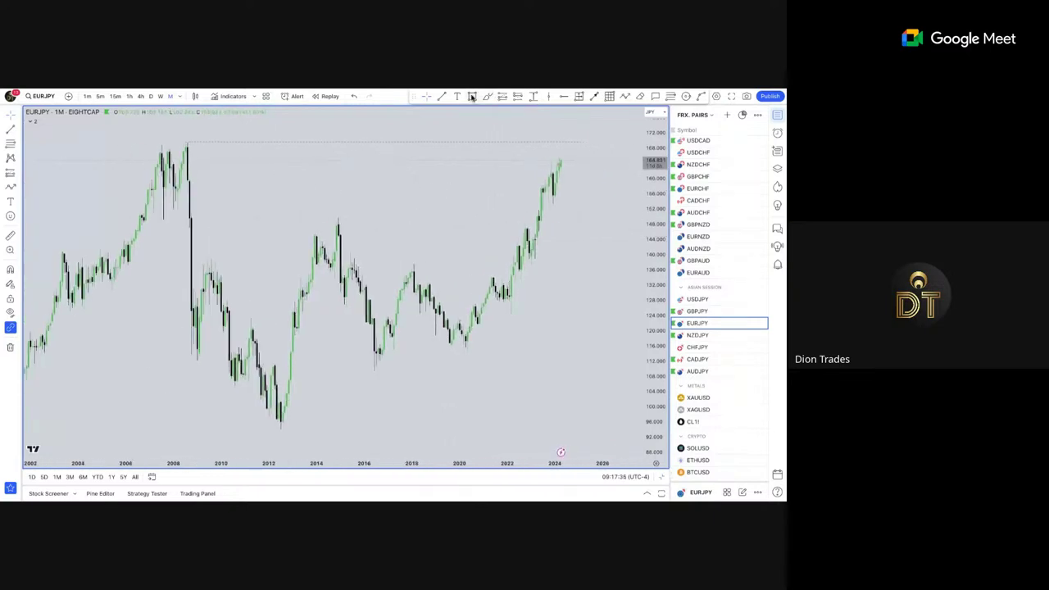
pyautogui.scroll(5, 496, 184)
pyautogui.scroll(-3, 477, 192)
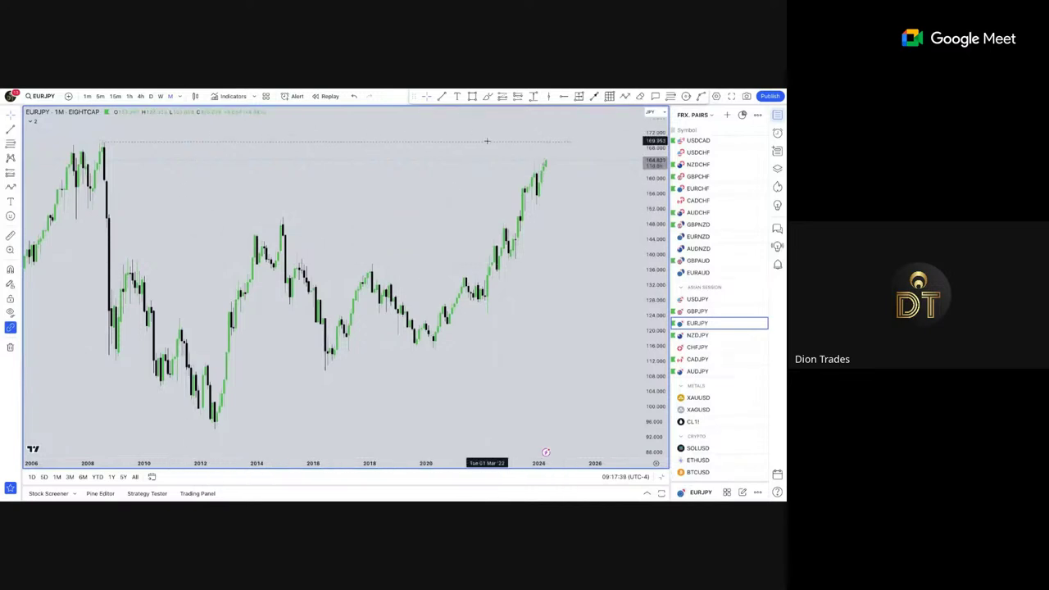
# Try a rectangle zone on monthly EURJPY from January 2008 to September 2025, between about 165.5 and 156.4, and delete it.
pyautogui.click(472, 96)
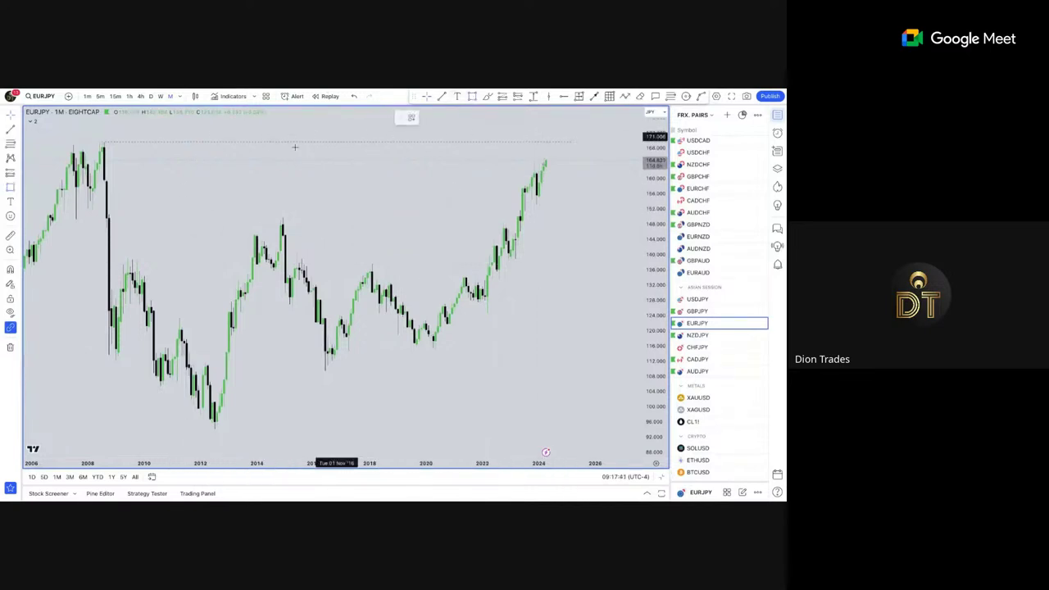
pyautogui.moveTo(100, 157); pyautogui.dragTo(629, 165)
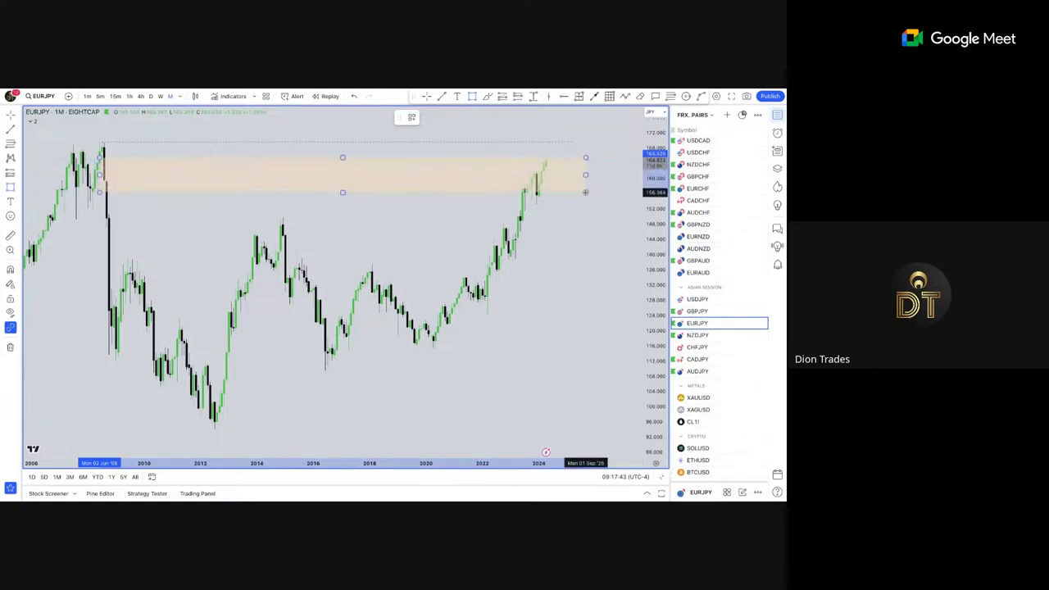
pyautogui.press('Delete')
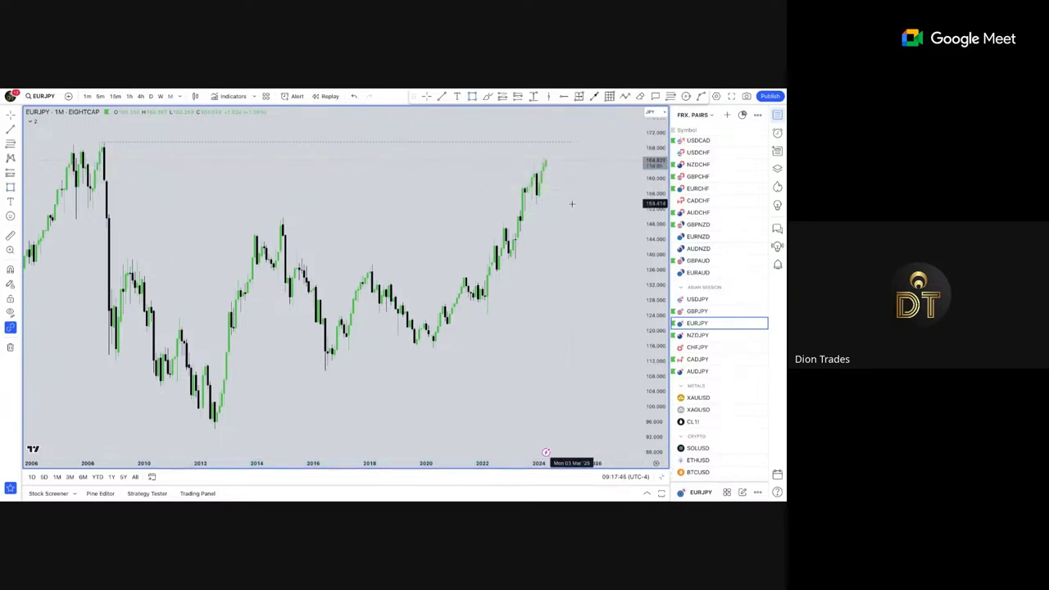
# Switch EURJPY to the weekly timeframe and examine the March to April 2024 candles between the dashed high and the zone below.
pyautogui.click(160, 97)
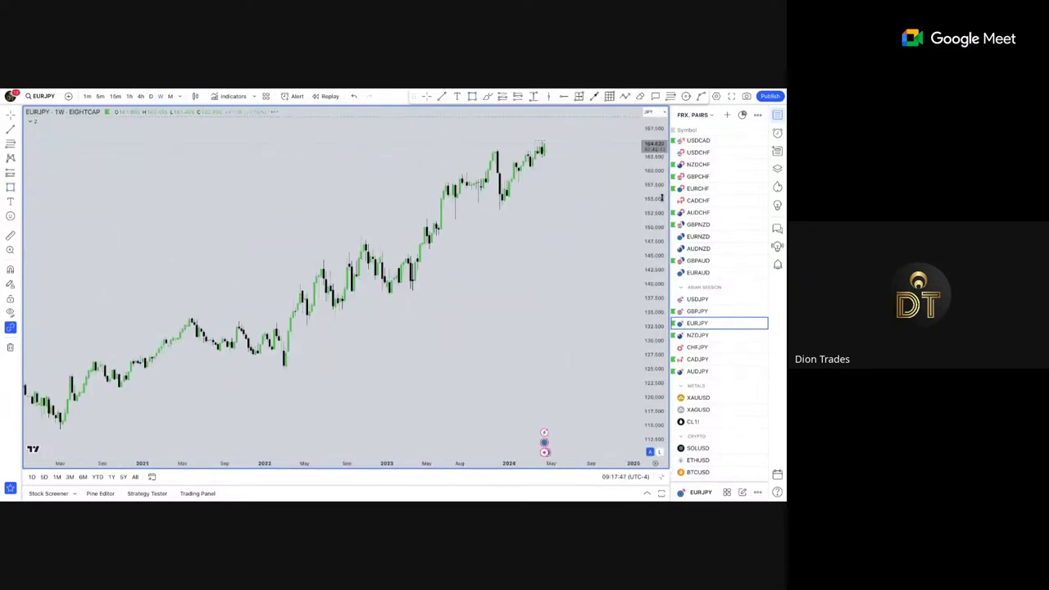
pyautogui.moveTo(662, 182); pyautogui.dragTo(652, 119)
pyautogui.moveTo(585, 194); pyautogui.dragTo(614, 426)
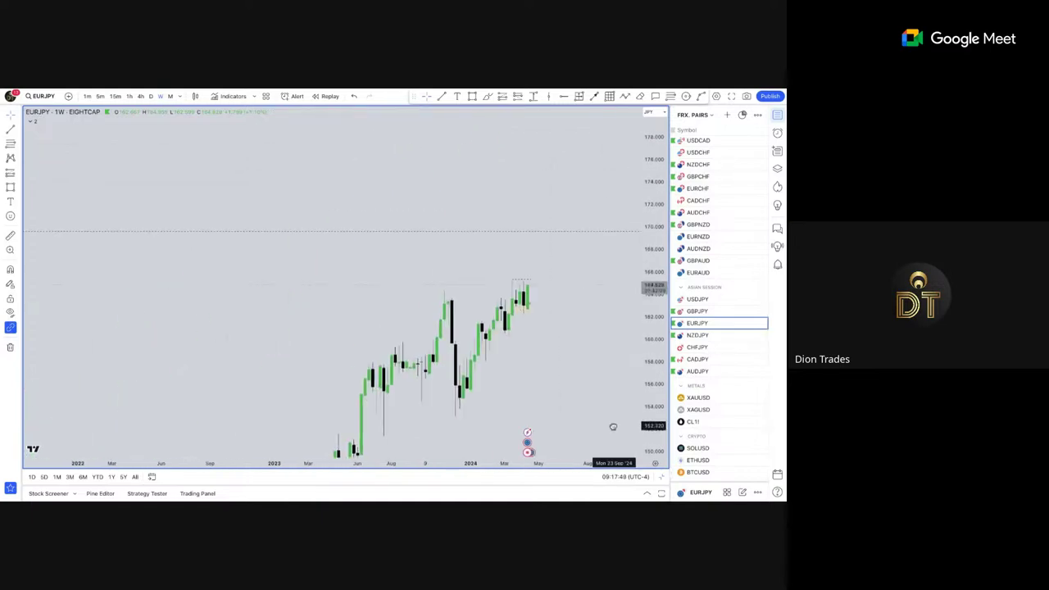
pyautogui.moveTo(654, 348); pyautogui.dragTo(654, 176)
pyautogui.moveTo(548, 400); pyautogui.dragTo(581, 338)
pyautogui.scroll(8, 583, 293)
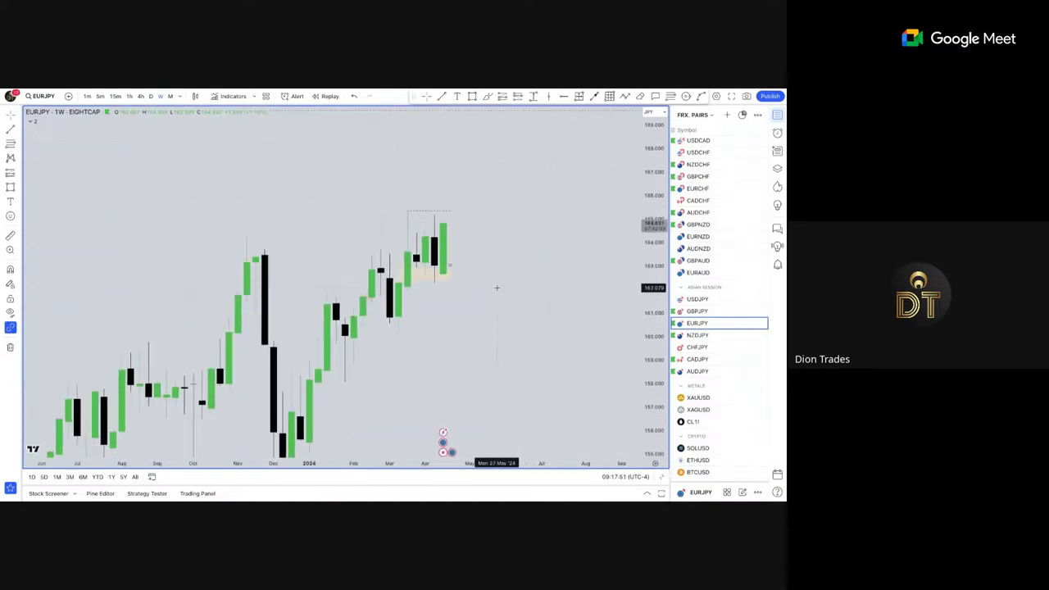
pyautogui.scroll(-3, 495, 288)
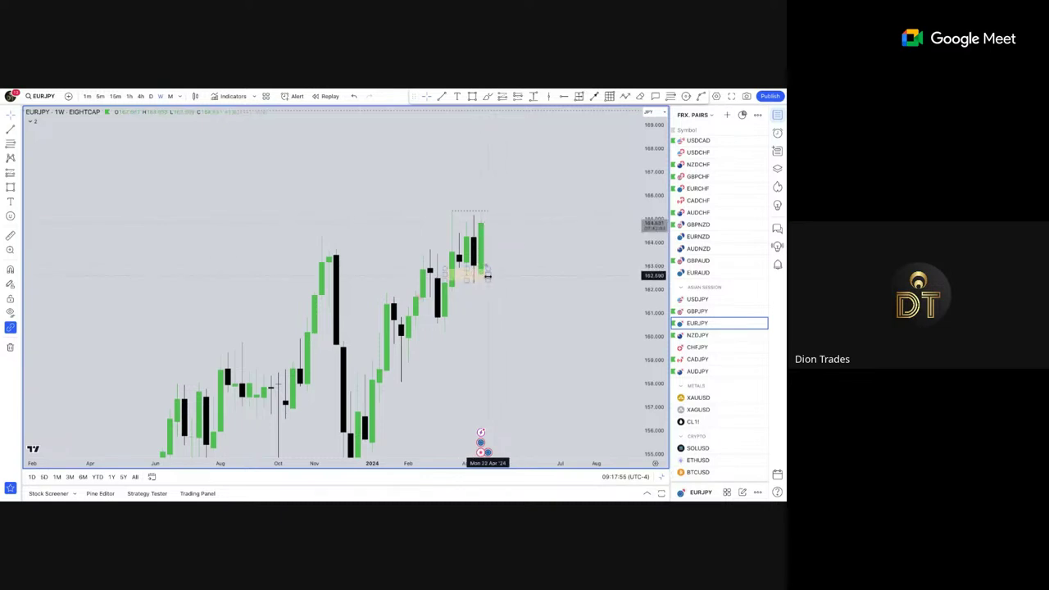
# Extend the dashed line at the March 2024 high on weekly EURJPY to 29 April 2024.
pyautogui.moveTo(492, 214); pyautogui.dragTo(500, 215)
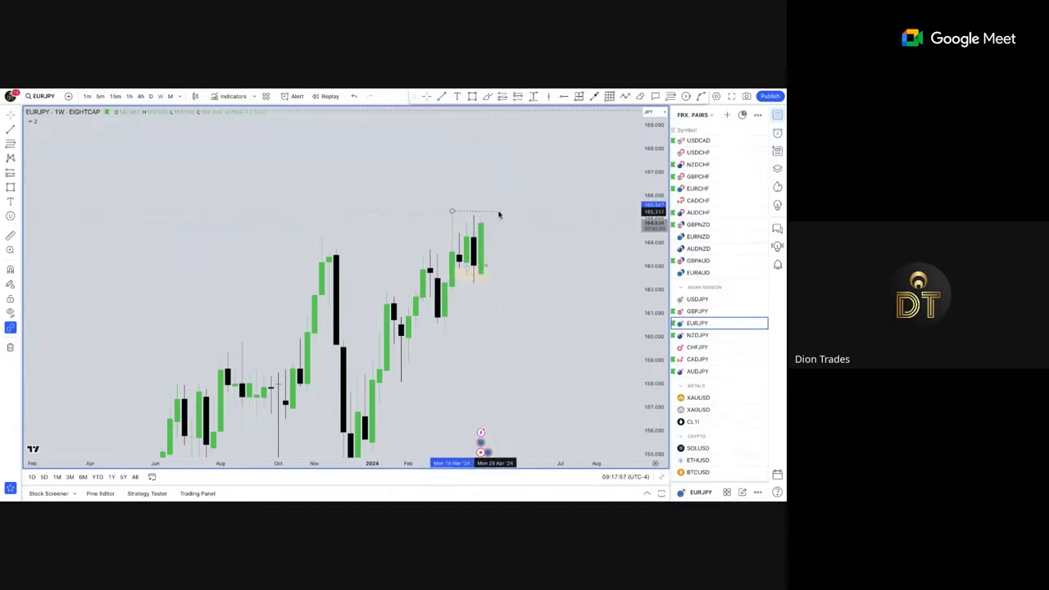
pyautogui.click(494, 214)
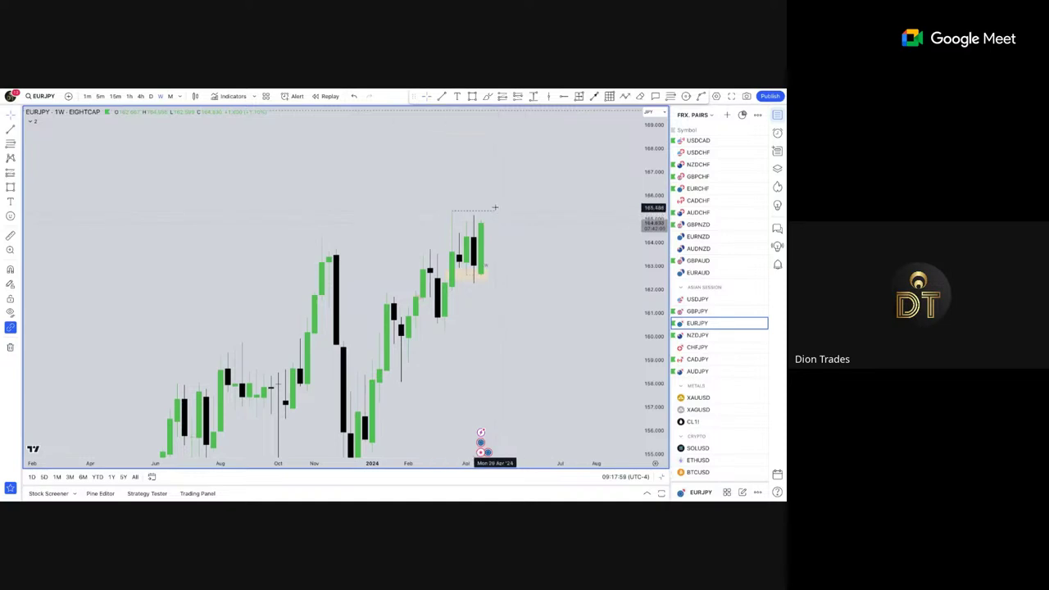
pyautogui.click(493, 213)
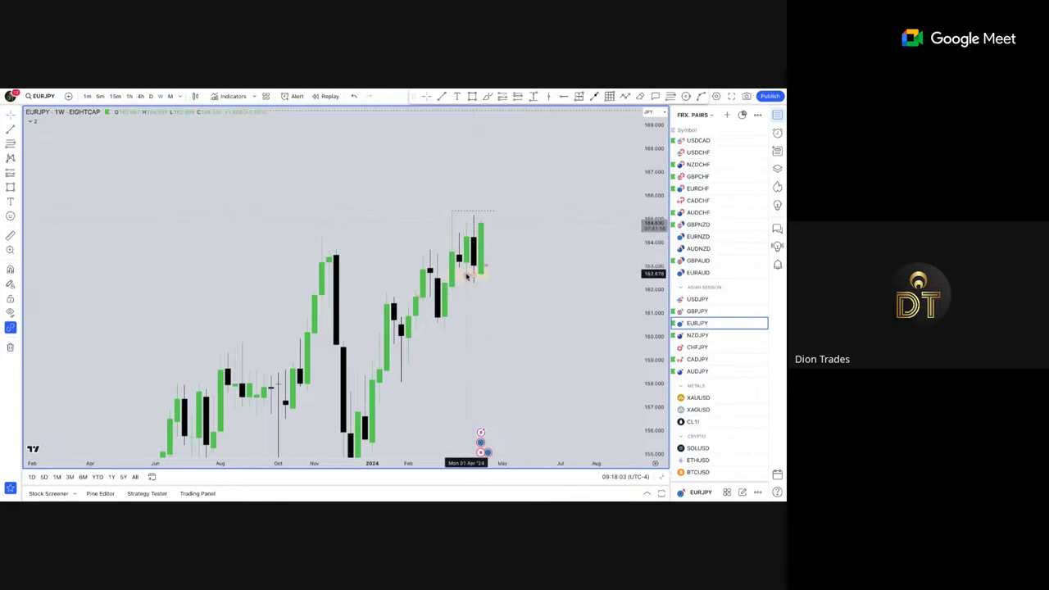
# Switch EURJPY to the daily timeframe, reset the chart view and examine the April reactions between the dashed high and the orange zone.
pyautogui.click(150, 96)
pyautogui.rightClick(286, 169)
pyautogui.click(304, 173)
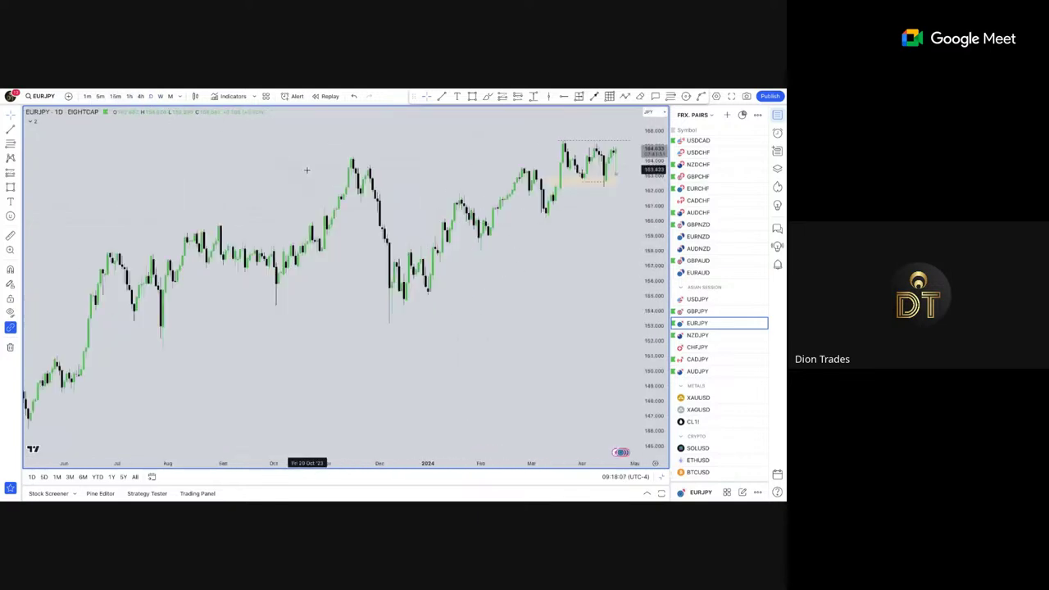
pyautogui.scroll(5, 480, 264)
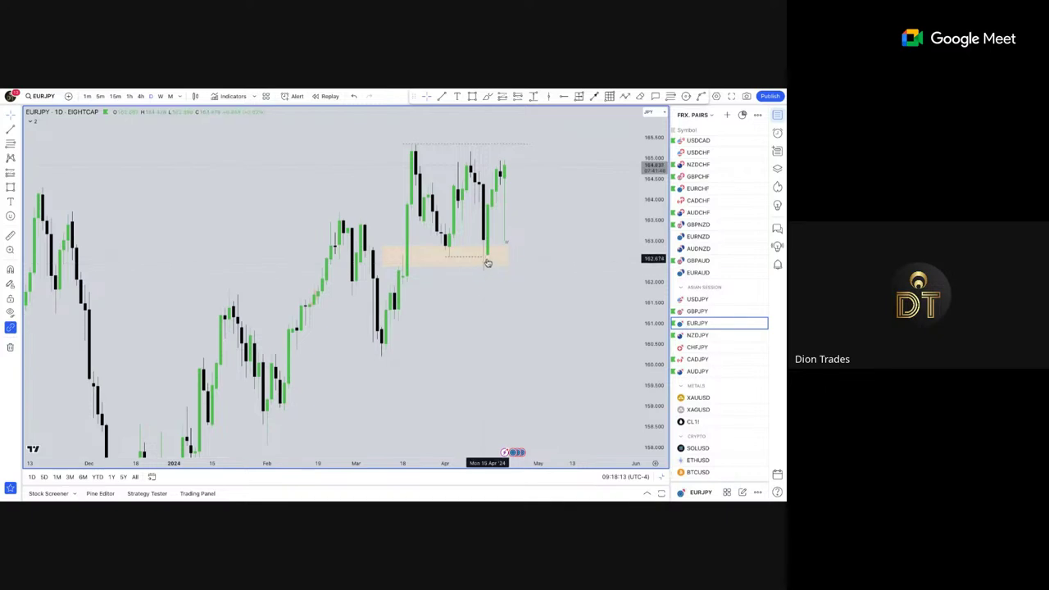
pyautogui.hscroll(3, 489, 259)
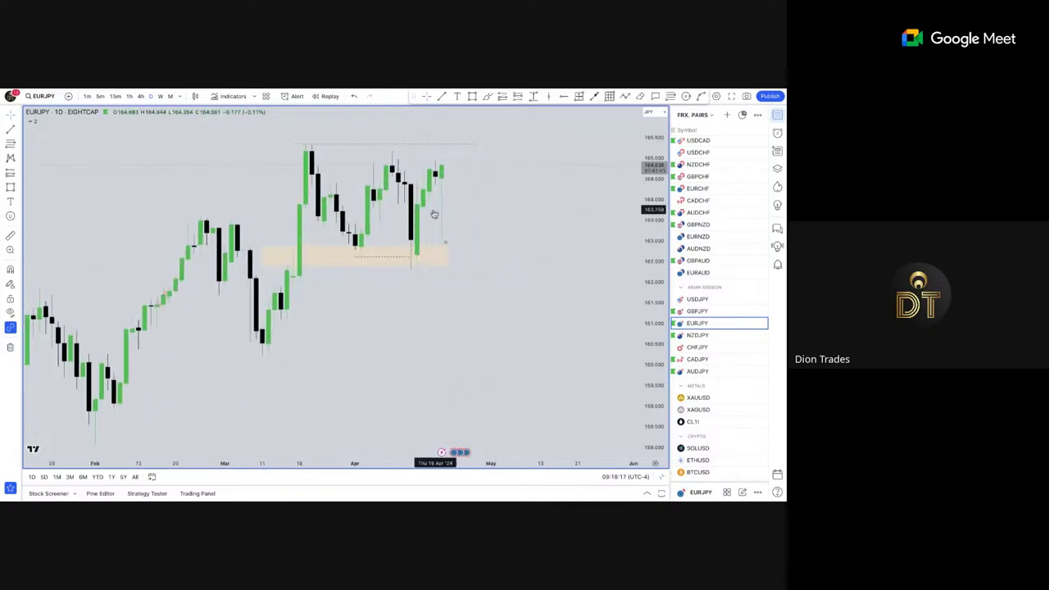
pyautogui.hscroll(1, 418, 197)
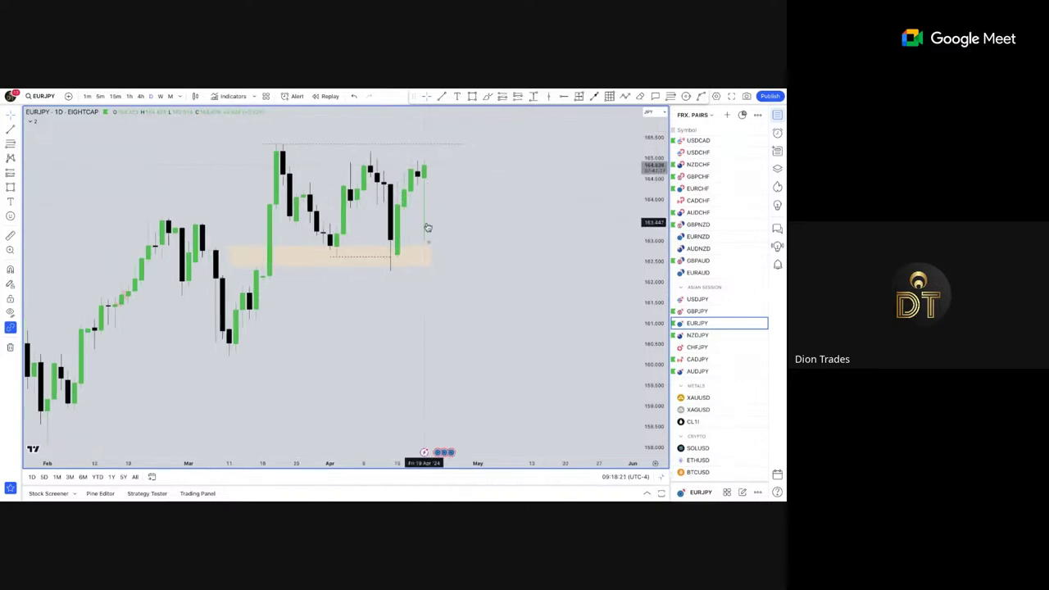
pyautogui.scroll(2, 427, 222)
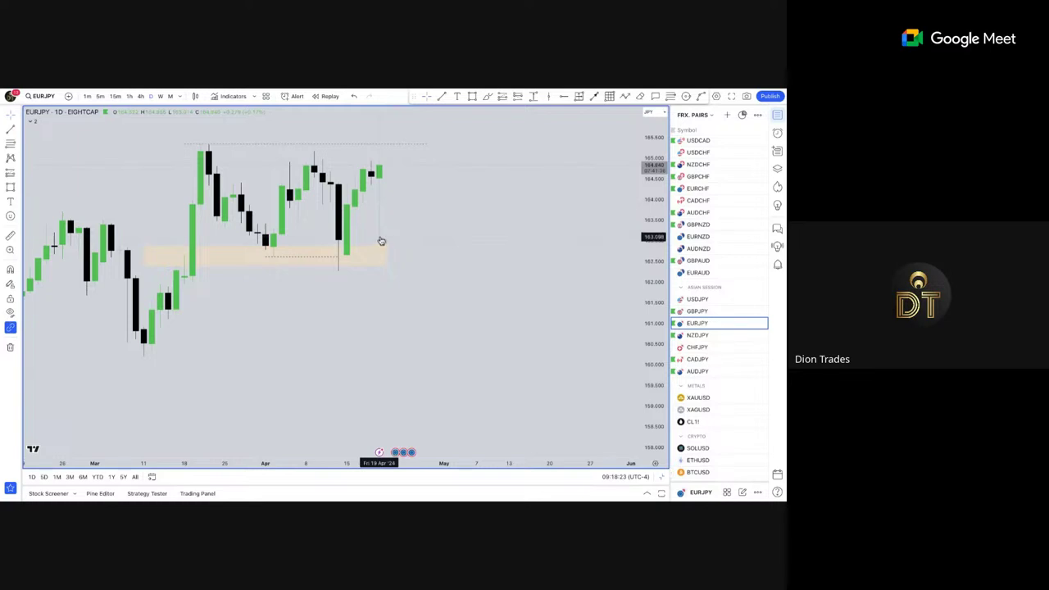
pyautogui.moveTo(576, 206); pyautogui.dragTo(545, 242)
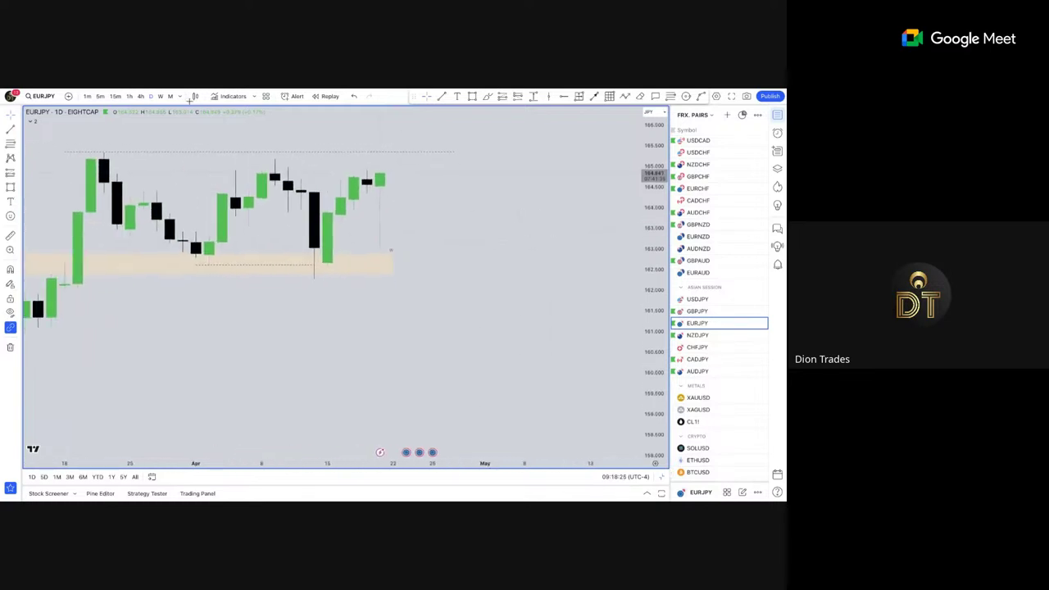
# Switch EURJPY to the 1-hour timeframe and reset the chart view.
pyautogui.click(130, 96)
pyautogui.rightClick(415, 211)
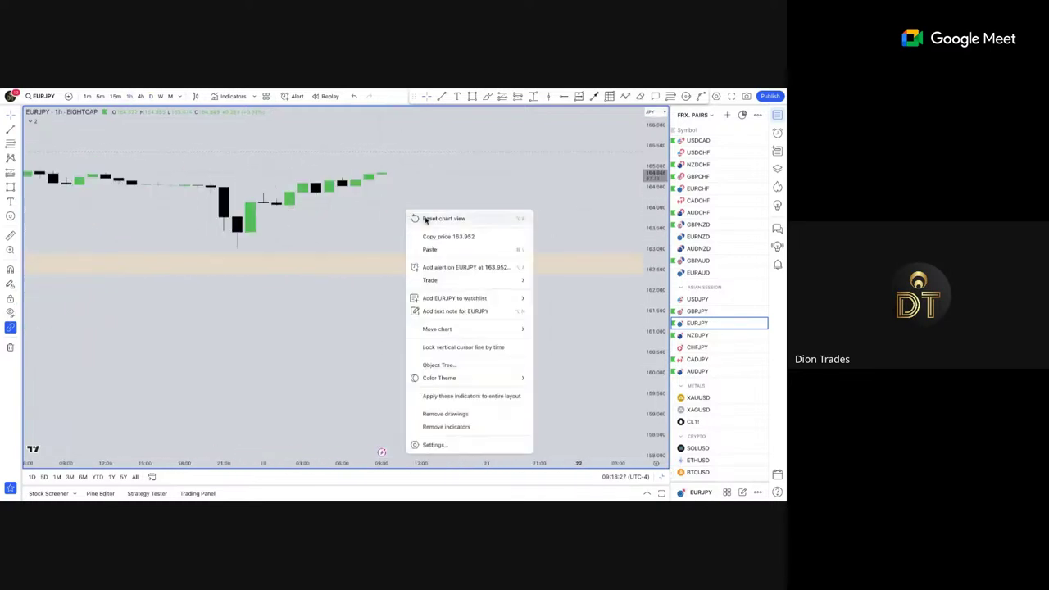
pyautogui.click(435, 217)
pyautogui.moveTo(543, 350); pyautogui.dragTo(485, 351)
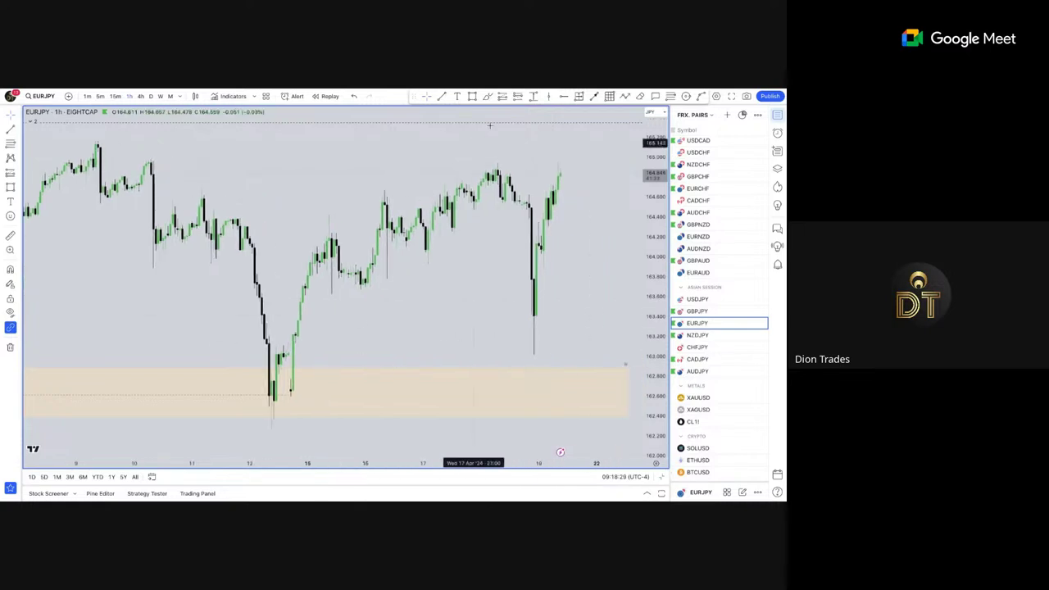
# Try a rectangle on hourly EURJPY from about 162.77 on 12 April across to the 19 April drop, and delete it.
pyautogui.click(473, 97)
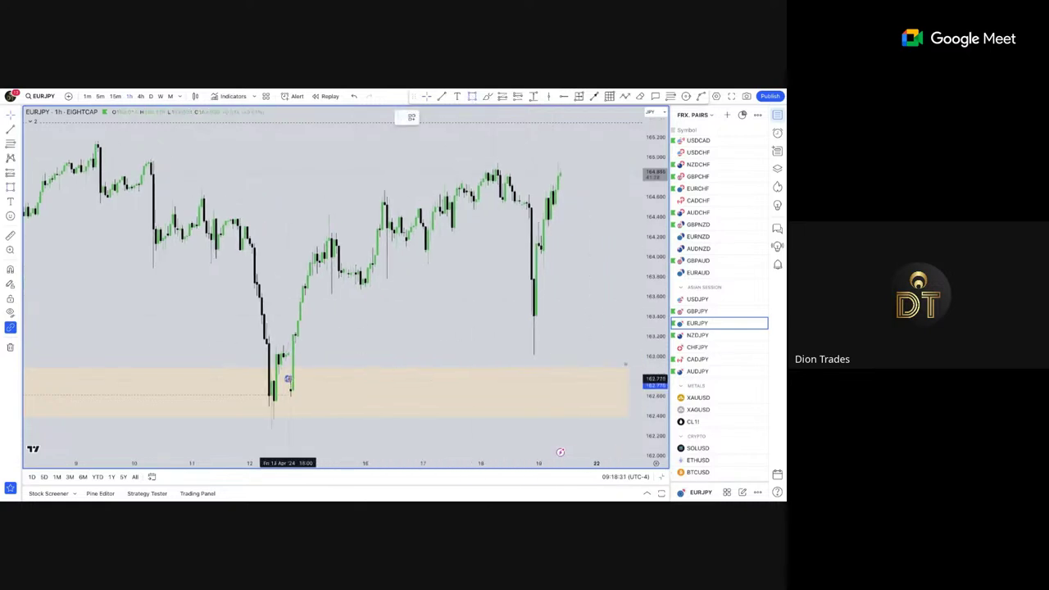
pyautogui.moveTo(288, 379); pyautogui.dragTo(551, 334)
pyautogui.press('Delete')
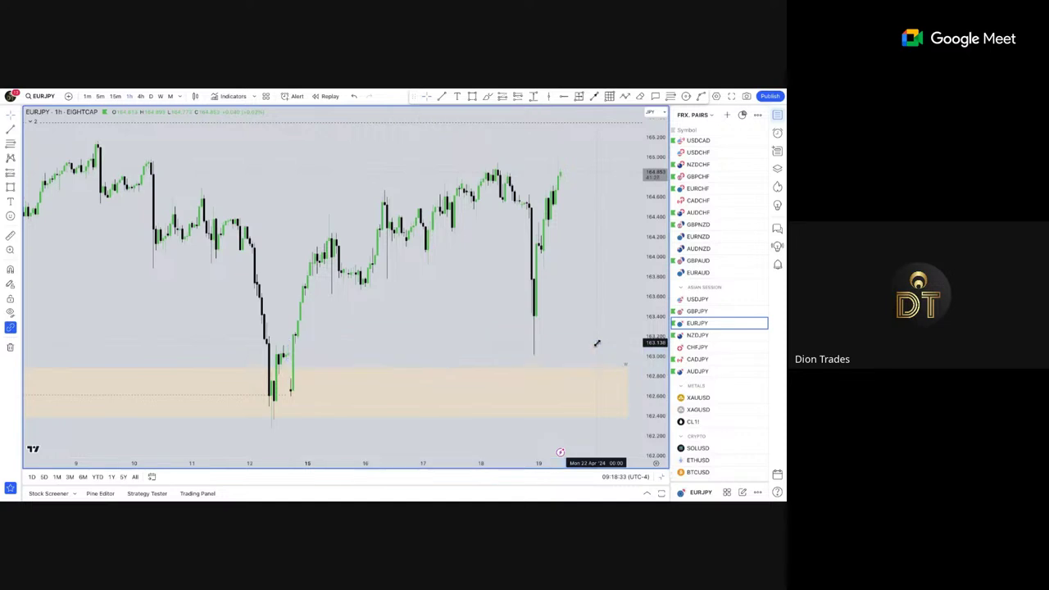
pyautogui.scroll(2, 551, 274)
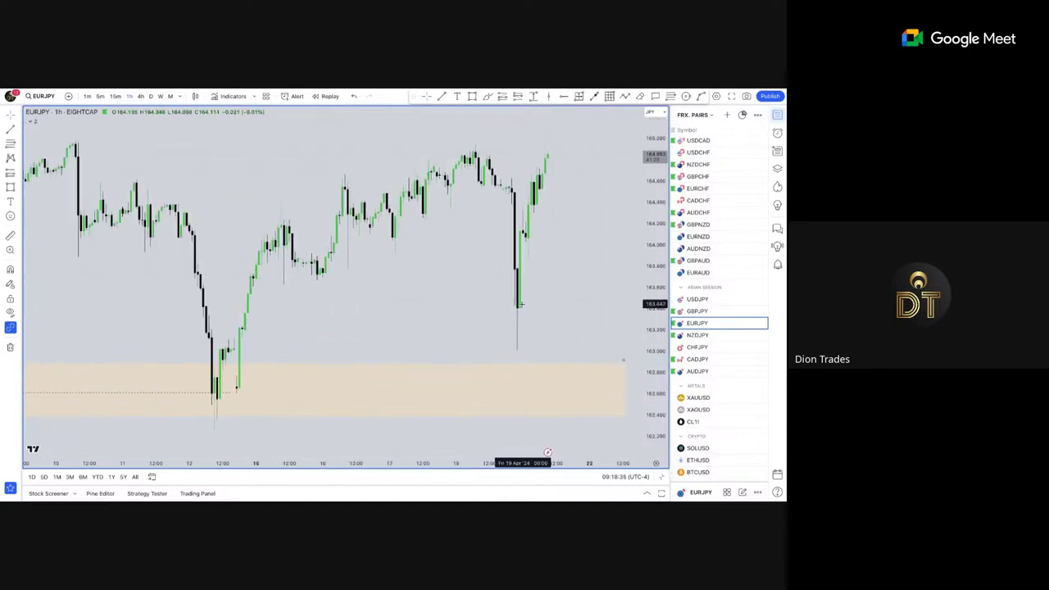
pyautogui.rightClick(517, 309)
pyautogui.click(498, 298)
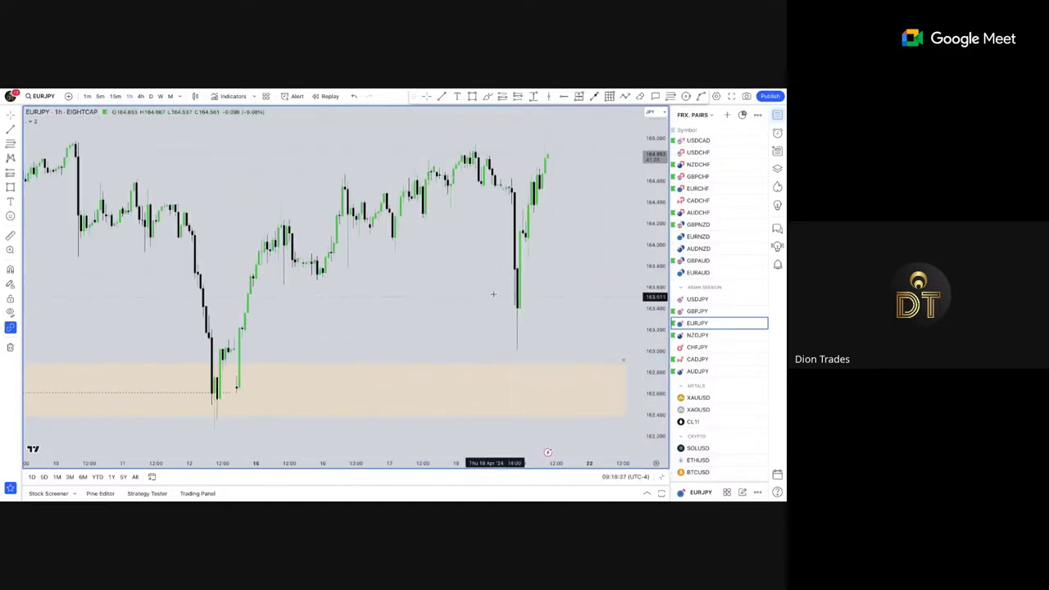
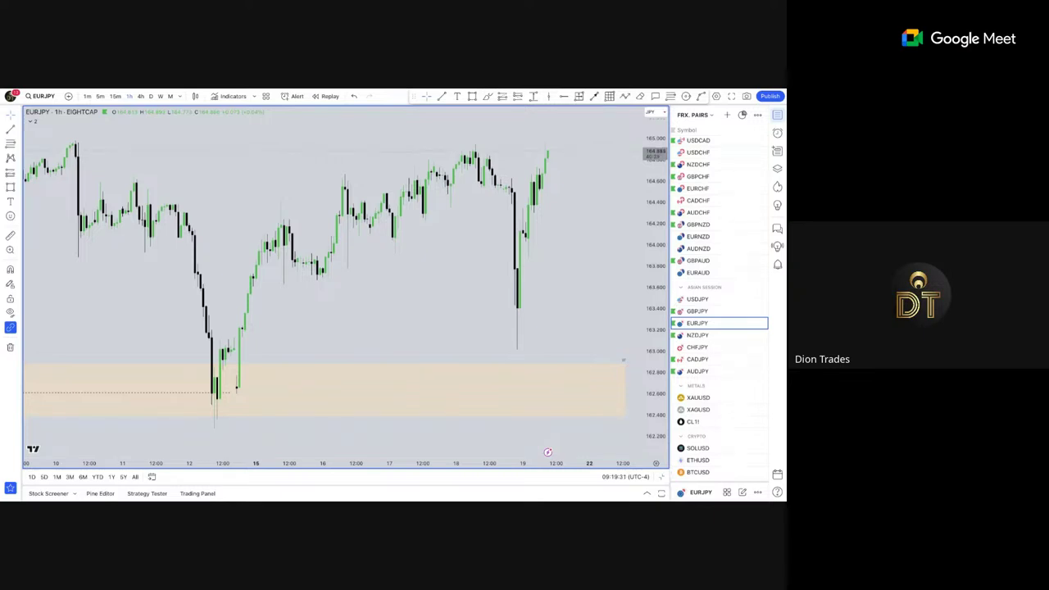
pyautogui.scroll(1, 186, 155)
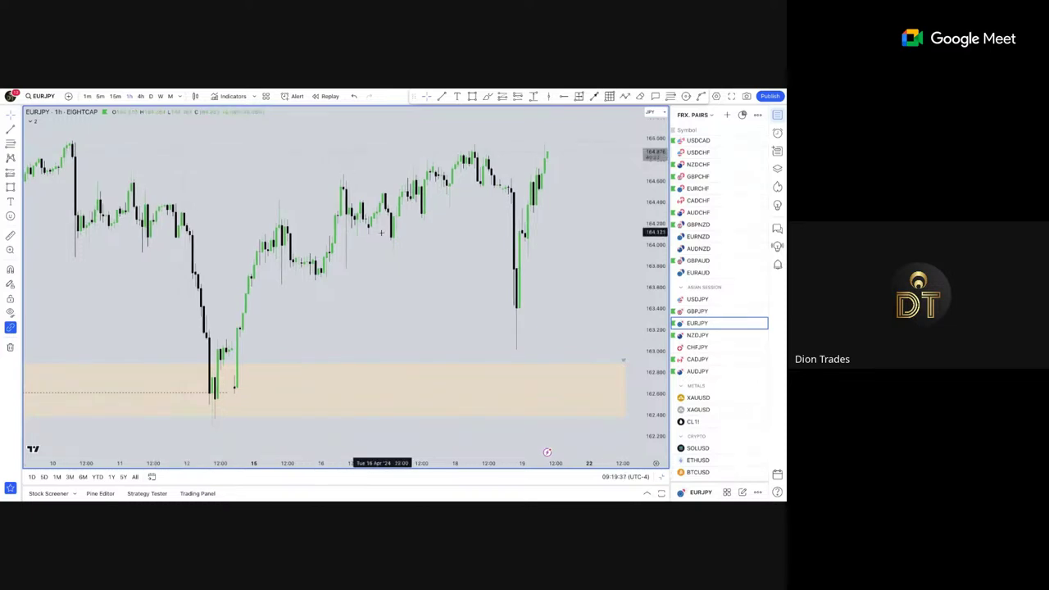
# Load the Green list watchlist and open GBPCAD on the 1-hour timeframe to inspect its existing long position.
pyautogui.click(694, 117)
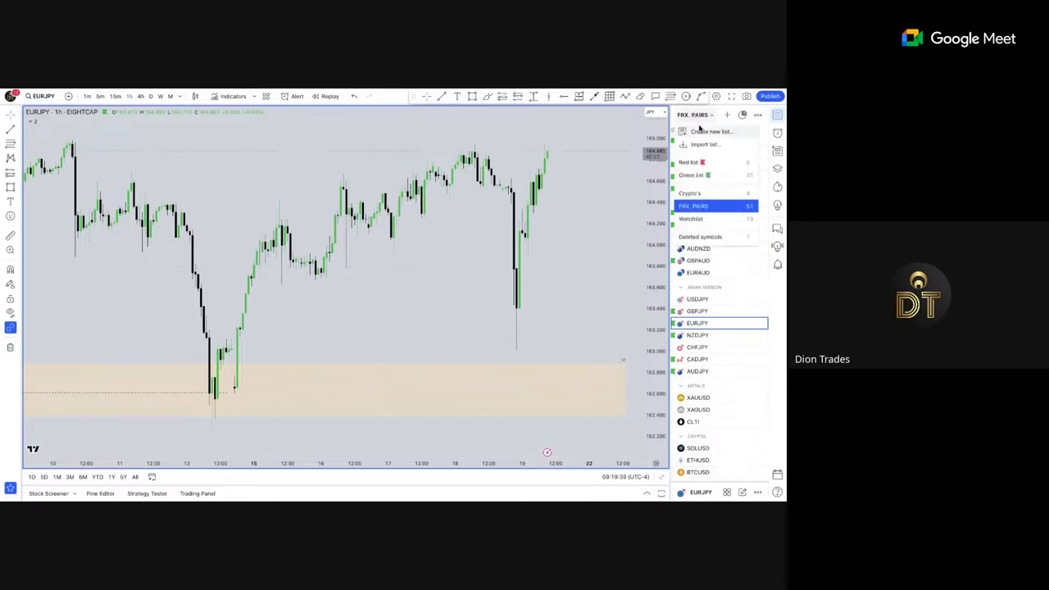
pyautogui.click(692, 175)
pyautogui.scroll(-1, 706, 272)
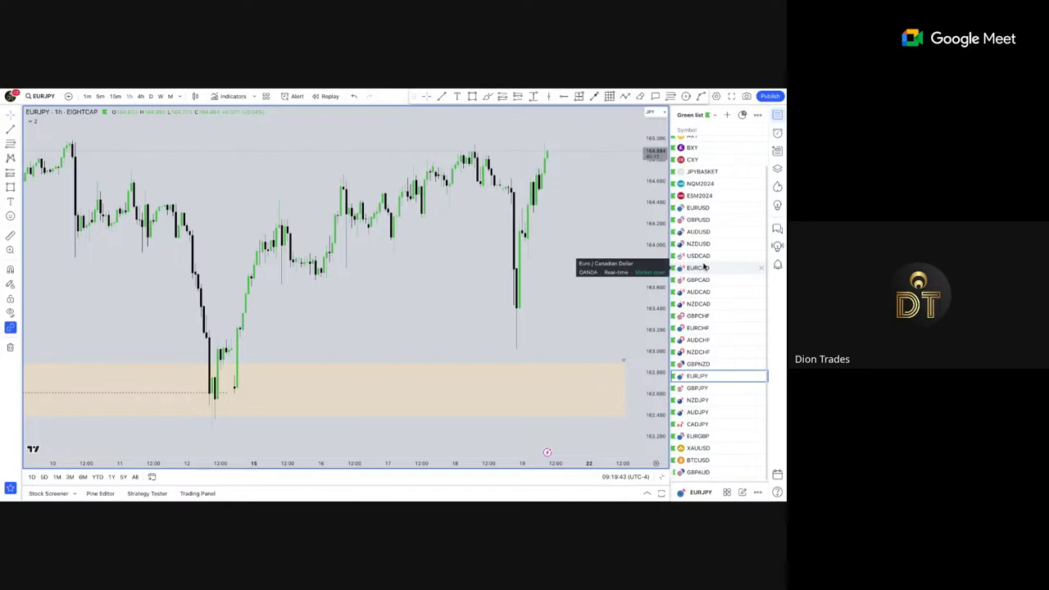
pyautogui.click(708, 282)
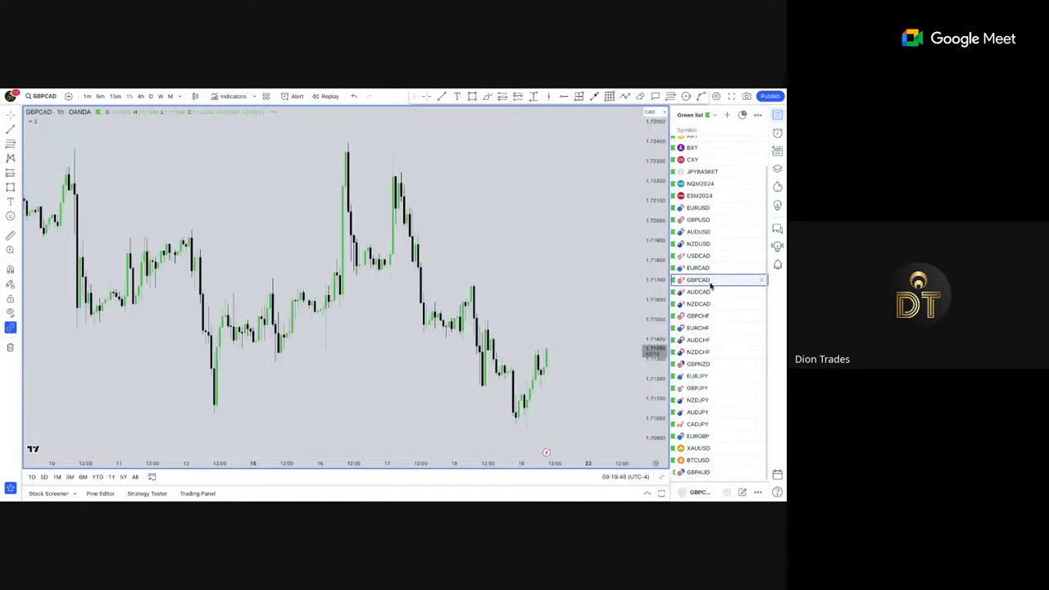
pyautogui.scroll(5, 525, 308)
pyautogui.scroll(2, 571, 354)
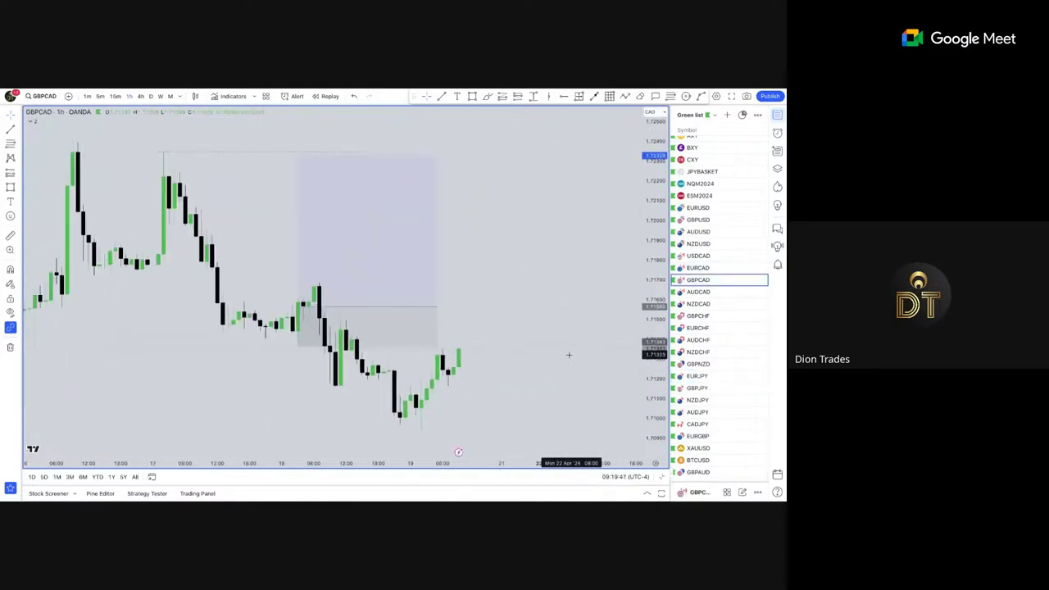
pyautogui.scroll(-5, 541, 320)
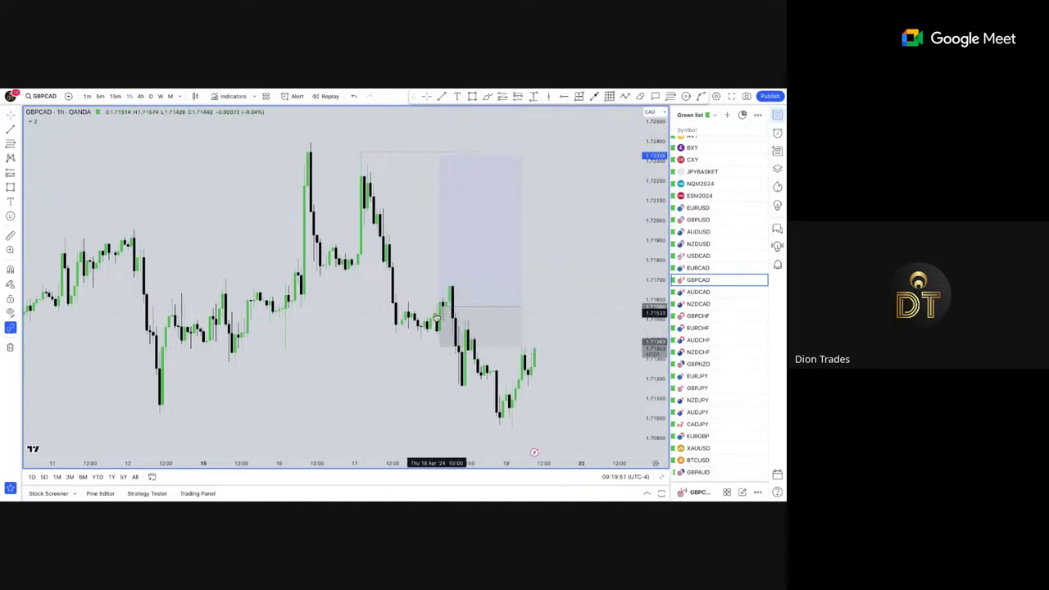
# Delete the long position drawing from the hourly GBPCAD chart and reframe the candles around the 19 April low.
pyautogui.click(466, 306)
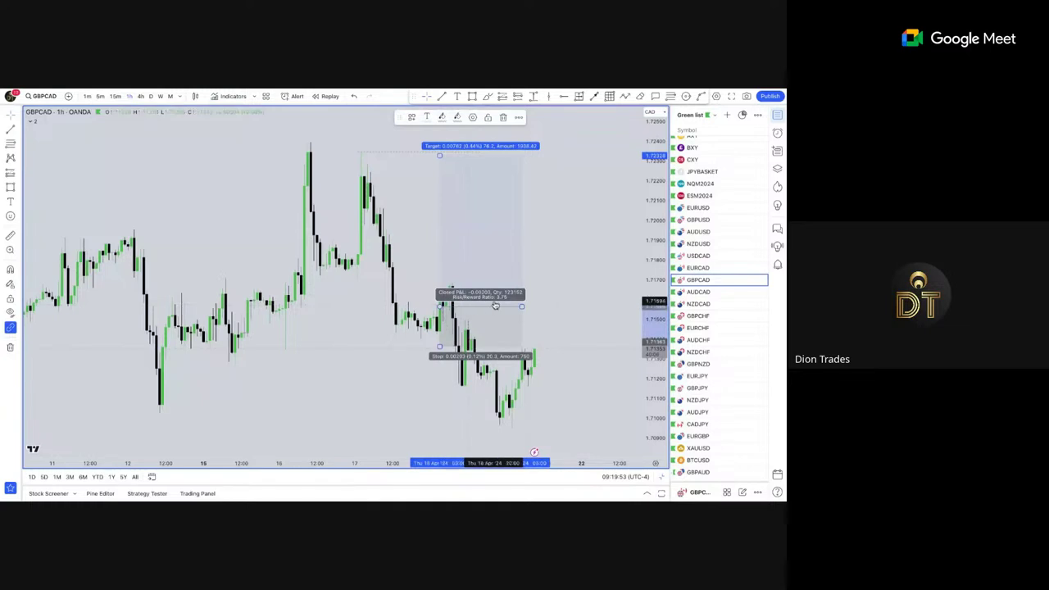
pyautogui.press('Delete')
pyautogui.moveTo(505, 321); pyautogui.dragTo(459, 140)
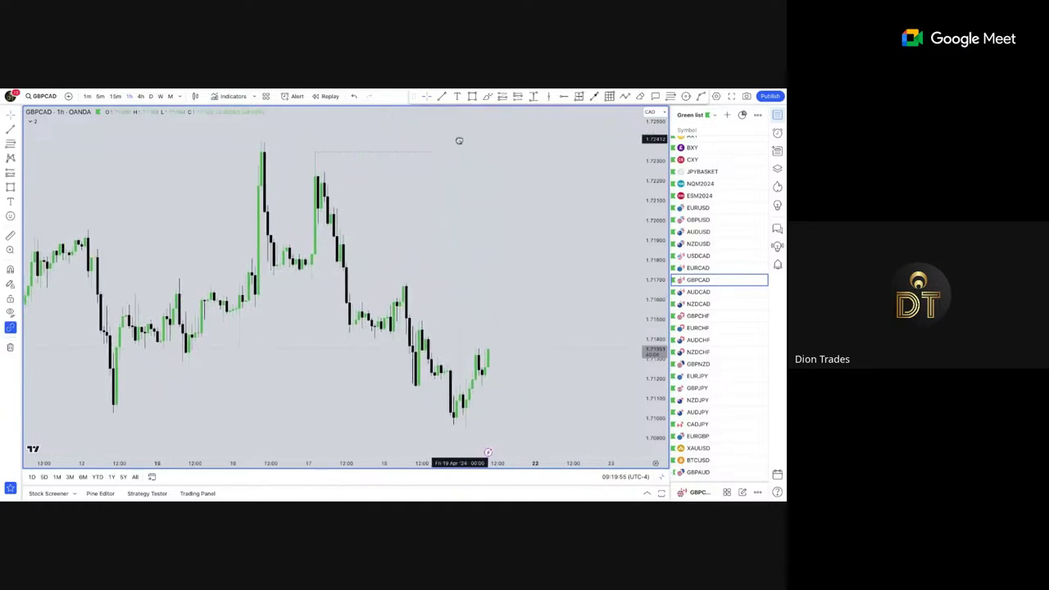
pyautogui.moveTo(646, 295); pyautogui.dragTo(641, 234)
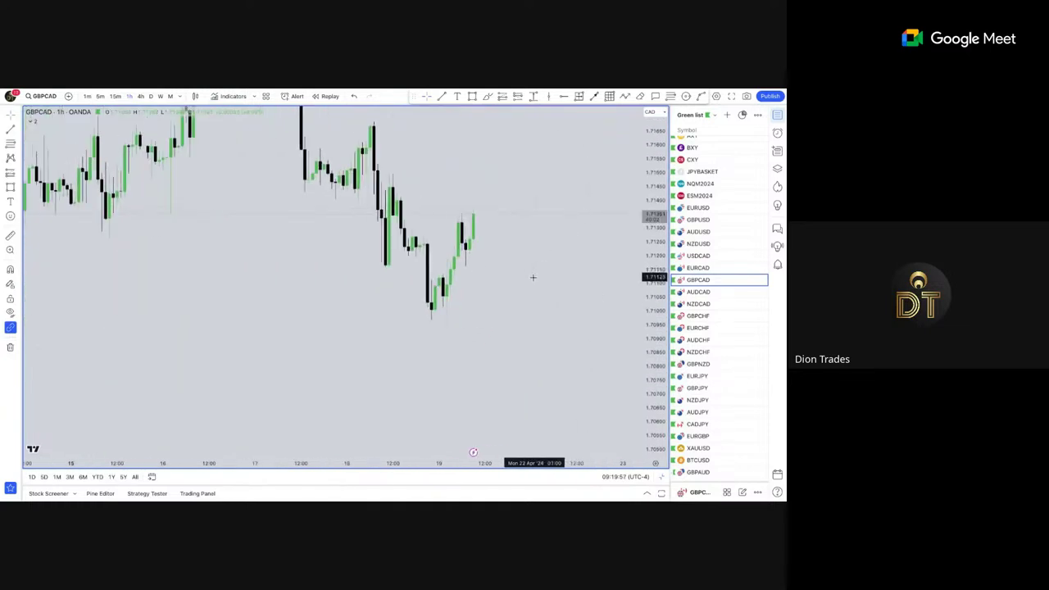
# Switch GBPCAD to the 15-minute timeframe and draw a dotted line at about 1.7097 along the low from 18 April 22:30 into 19 April.
pyautogui.click(116, 96)
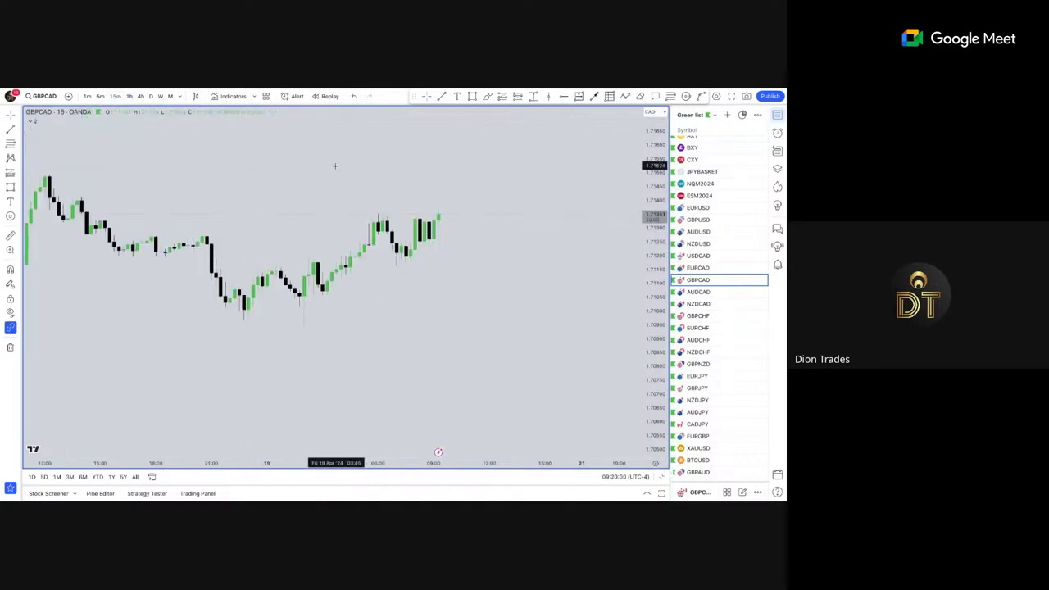
pyautogui.scroll(5, 525, 302)
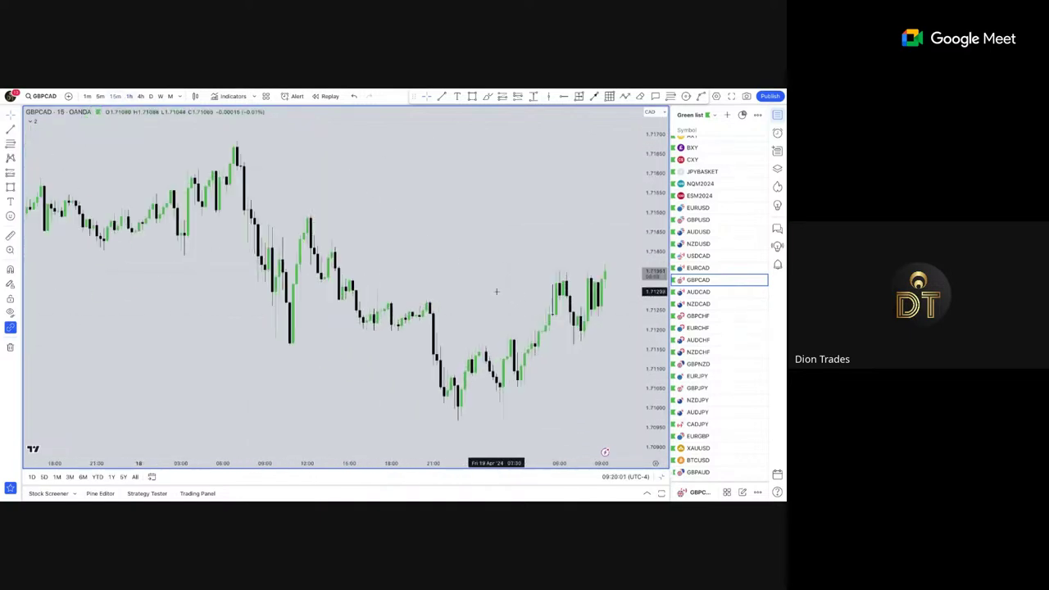
pyautogui.moveTo(495, 291); pyautogui.dragTo(443, 292)
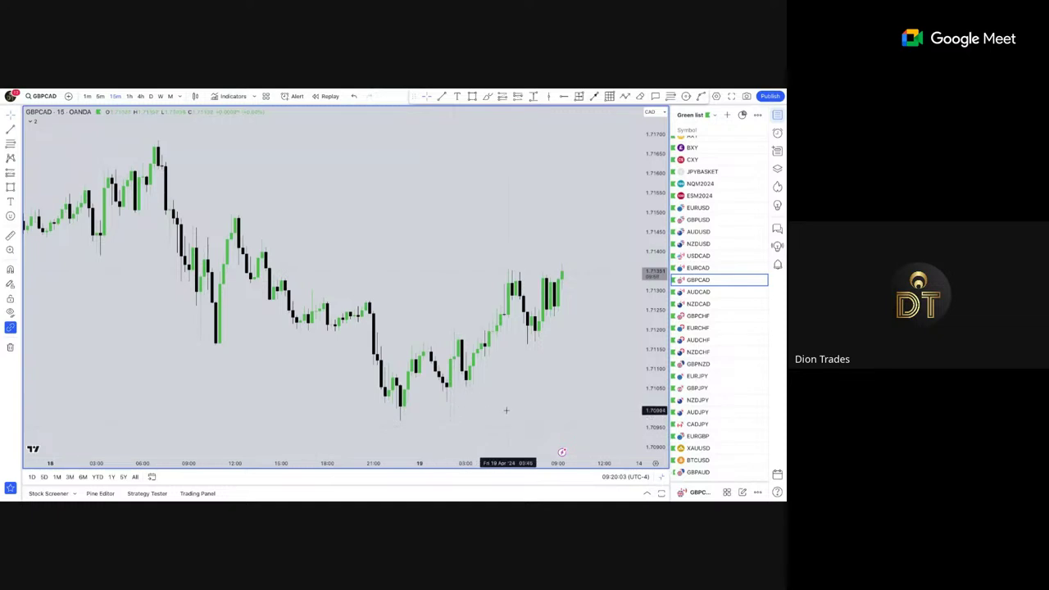
pyautogui.scroll(1, 507, 411)
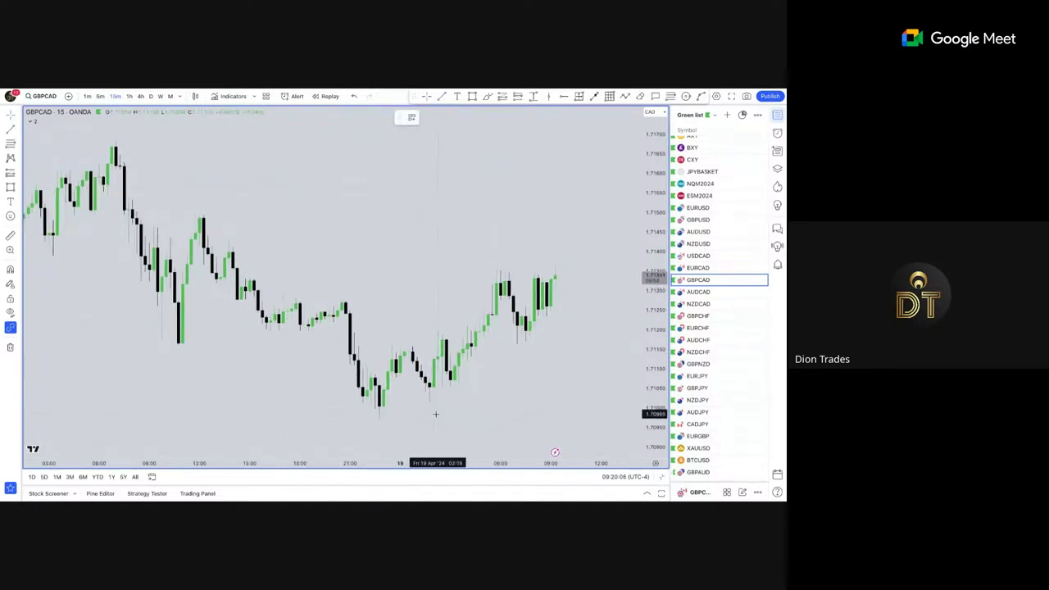
pyautogui.click(375, 419)
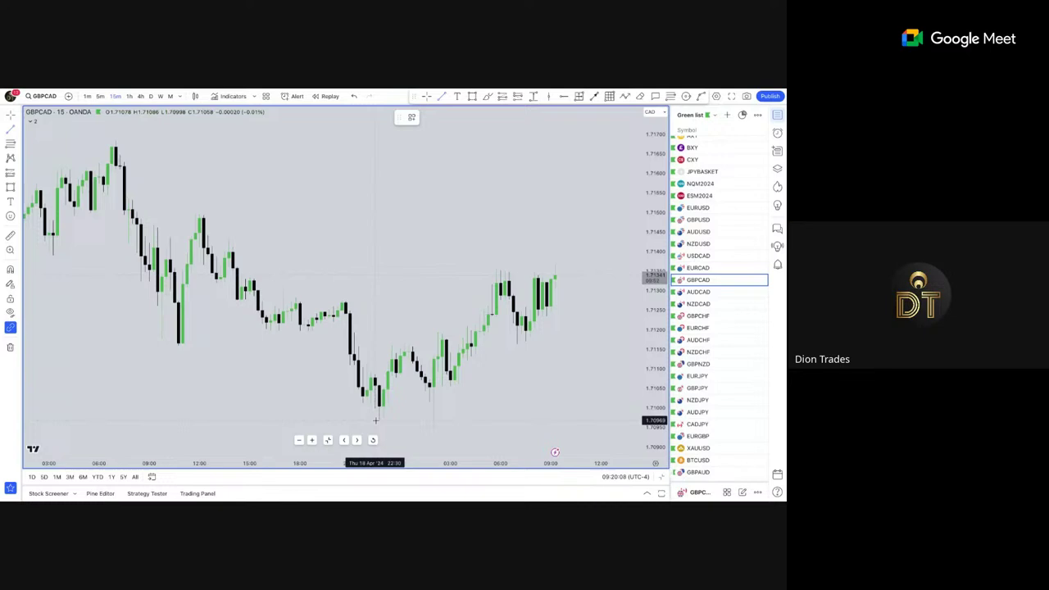
pyautogui.click(453, 420)
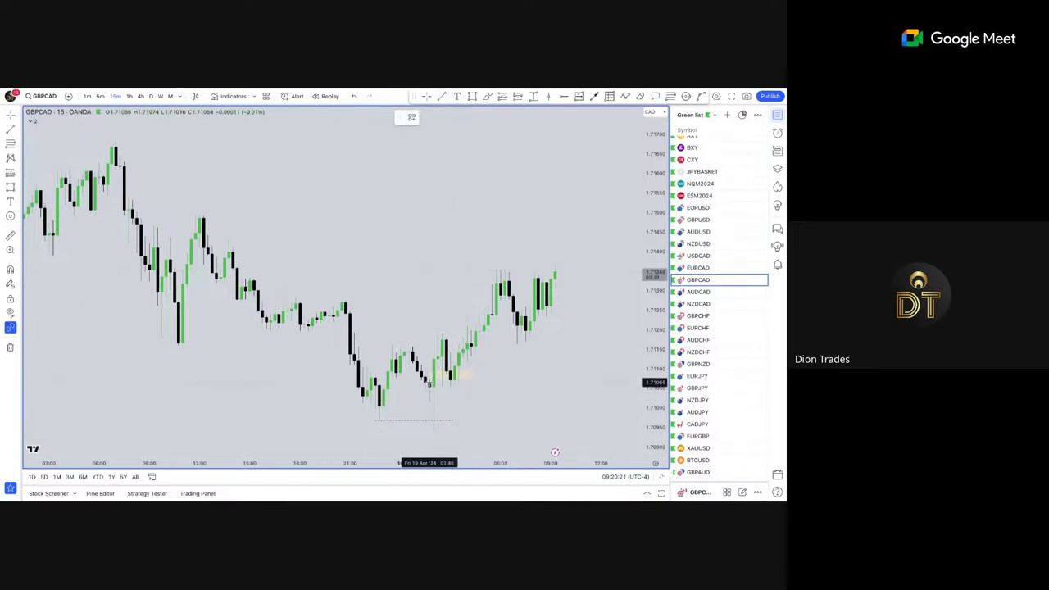
# Draw a trend line at about 1.7106 from 19 April 01:45 to 04:15 on GBPCAD and apply the OB template to it.
pyautogui.click(430, 383)
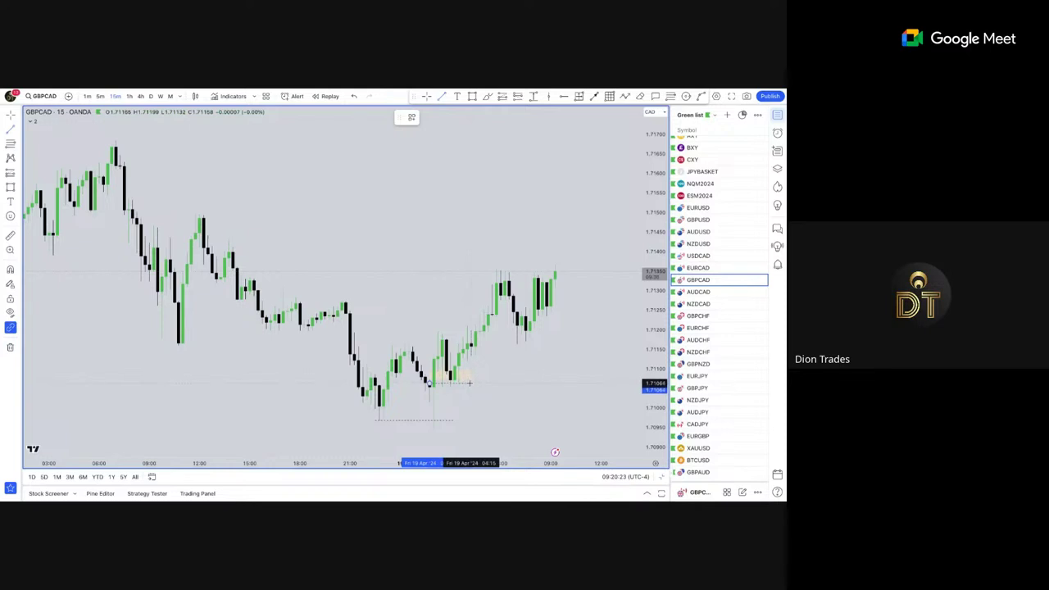
pyautogui.click(471, 382)
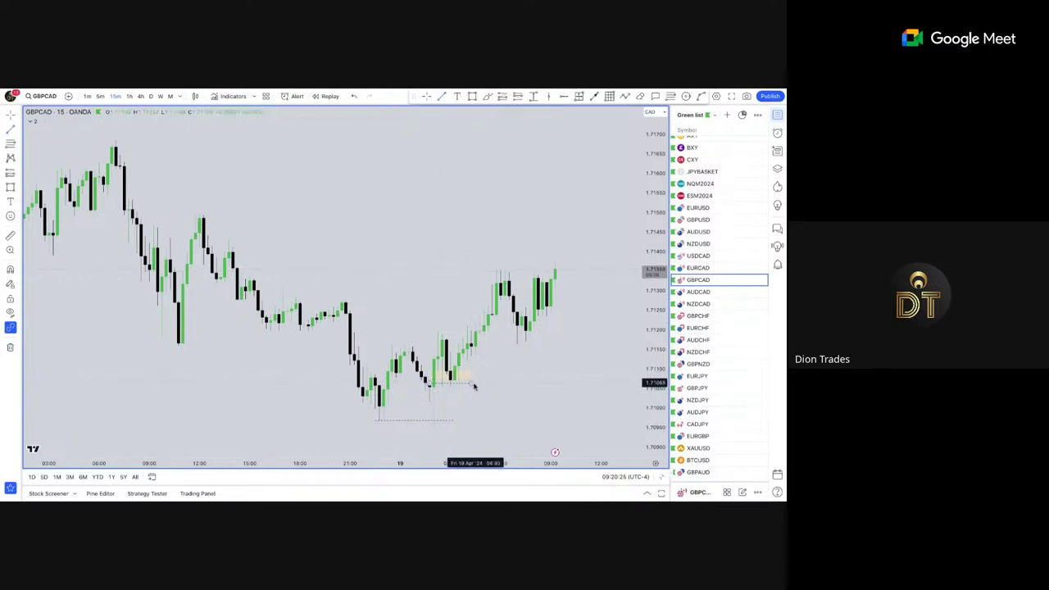
pyautogui.click(414, 118)
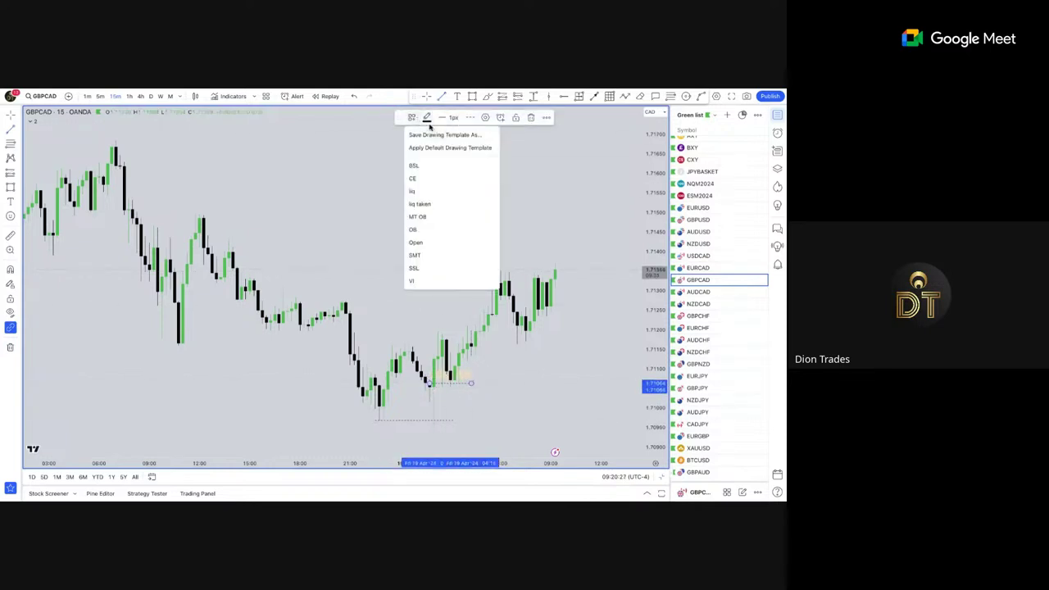
pyautogui.click(445, 230)
pyautogui.click(486, 371)
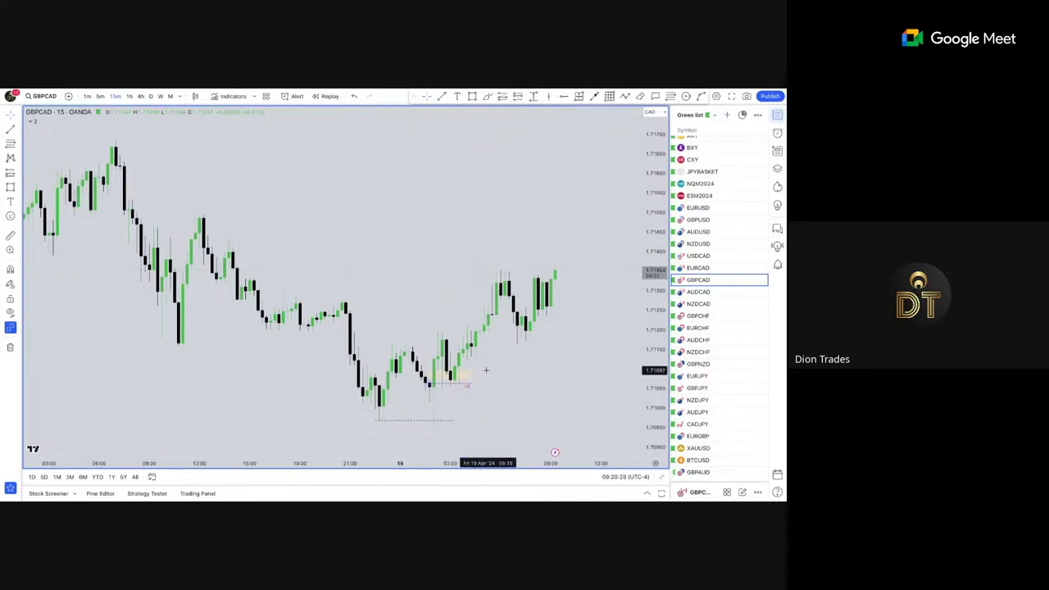
pyautogui.scroll(-2, 499, 356)
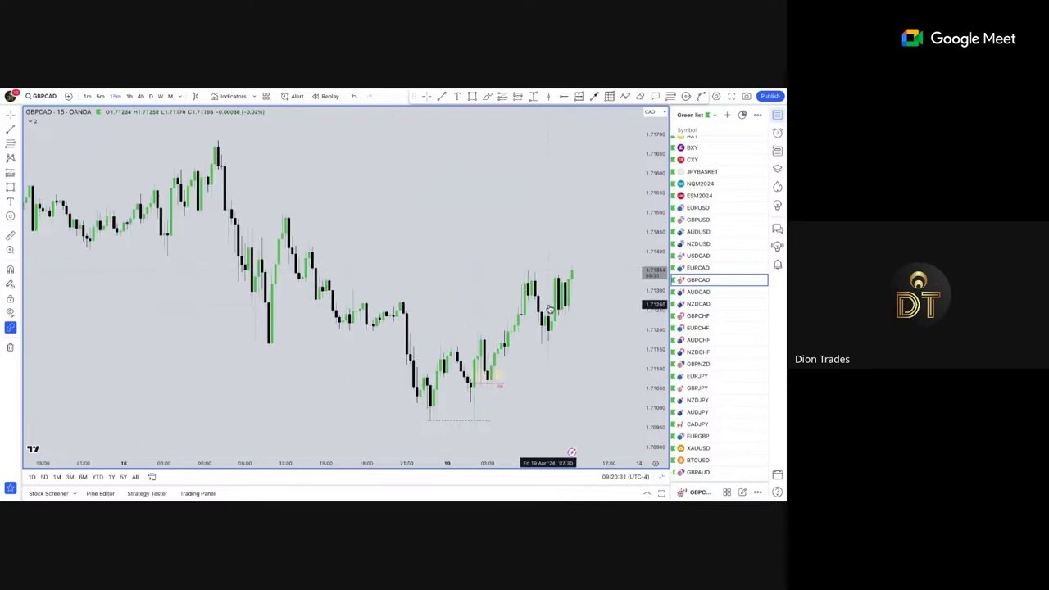
pyautogui.moveTo(504, 257); pyautogui.dragTo(484, 255)
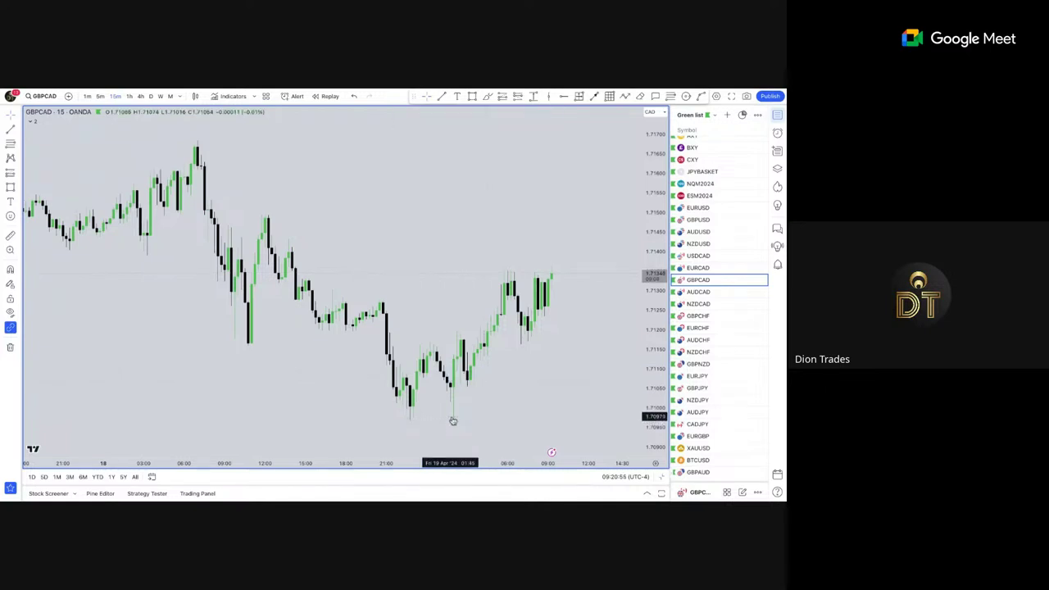
# Review GBPCAD on the daily timeframe with the chart view reset, and inspect the marked zones on daily NQM2024.
pyautogui.click(151, 96)
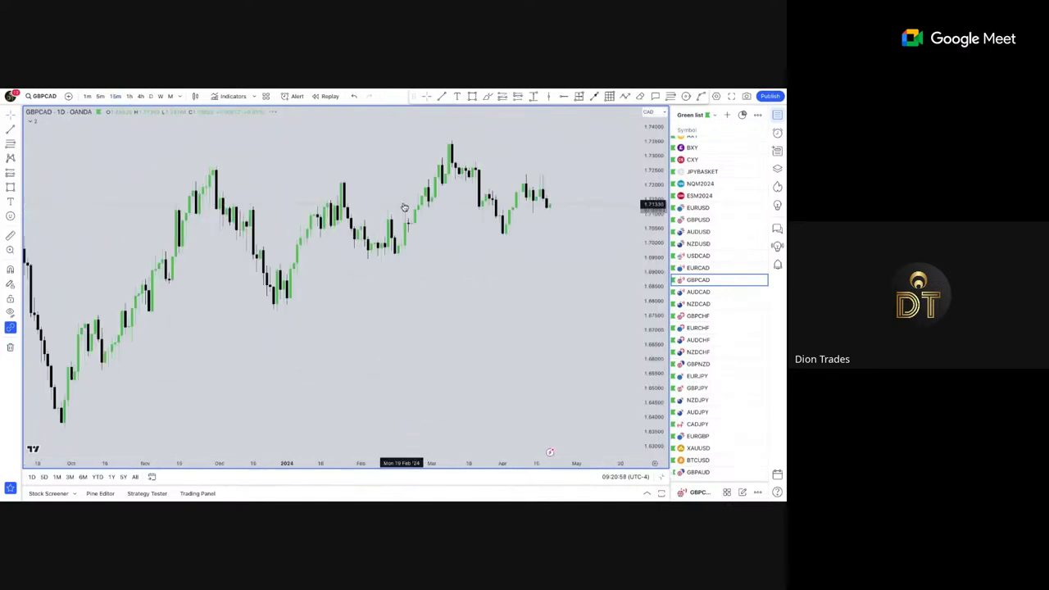
pyautogui.rightClick(417, 201)
pyautogui.click(467, 210)
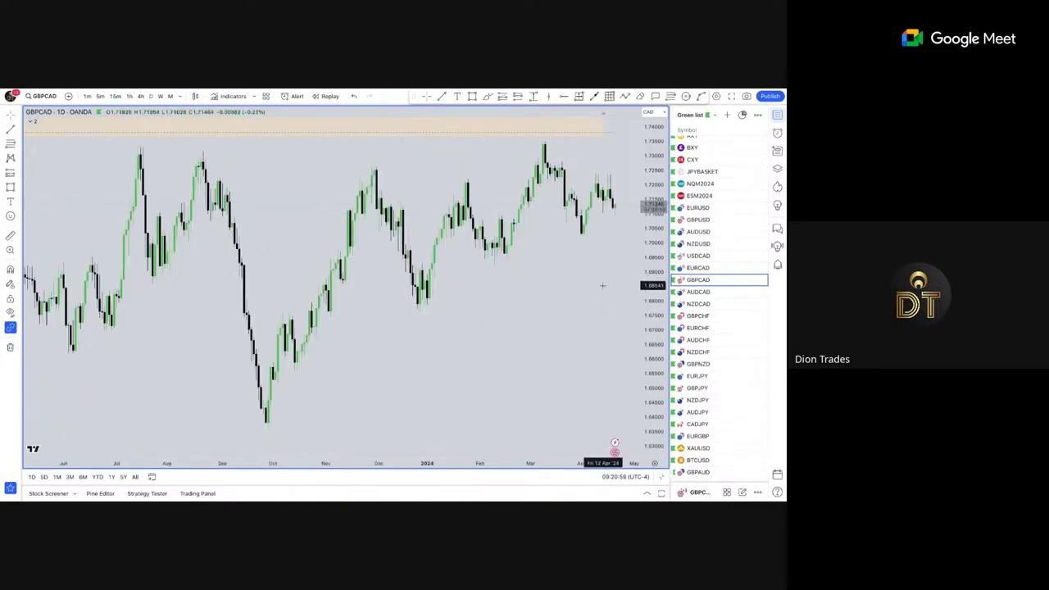
pyautogui.click(696, 184)
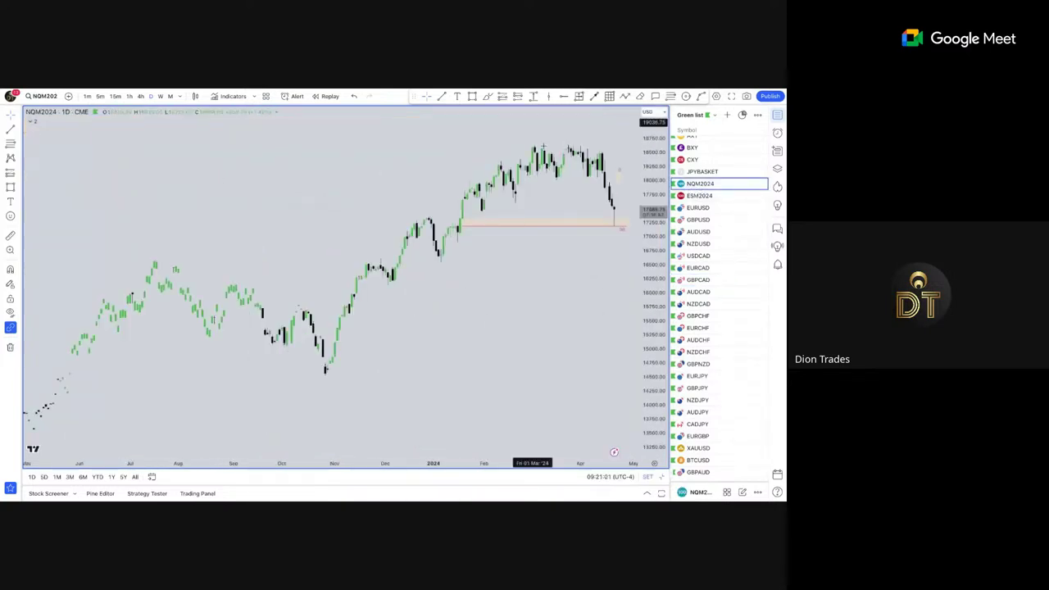
pyautogui.moveTo(562, 318); pyautogui.dragTo(478, 325)
pyautogui.scroll(2, 478, 326)
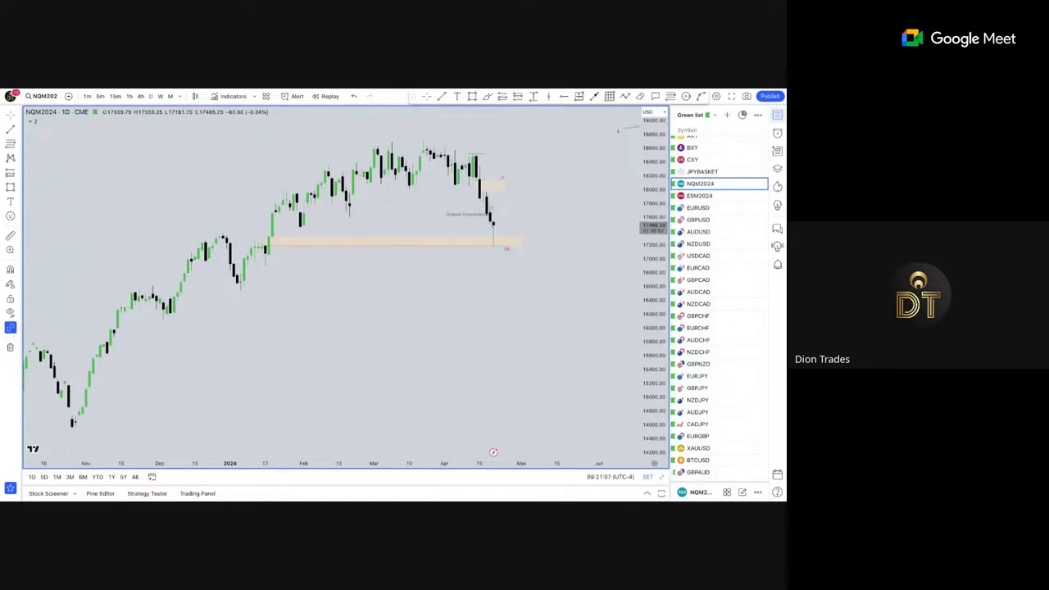
# Open USDCAD on the 1-hour timeframe and inspect the short position and price action around the 19 April candles.
pyautogui.click(705, 256)
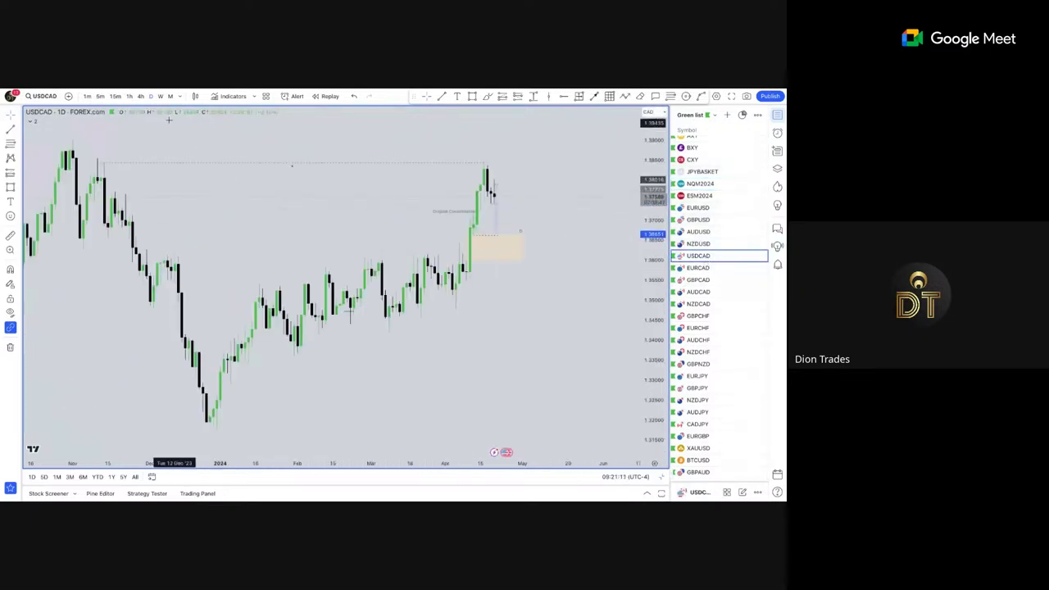
pyautogui.click(128, 96)
pyautogui.moveTo(284, 286); pyautogui.dragTo(337, 294)
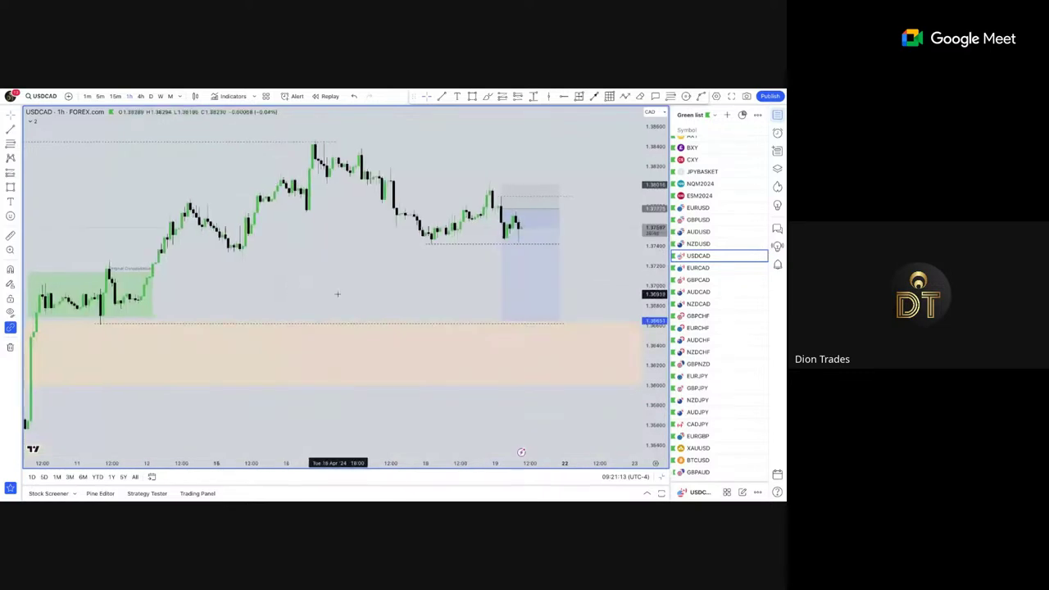
pyautogui.scroll(2, 353, 308)
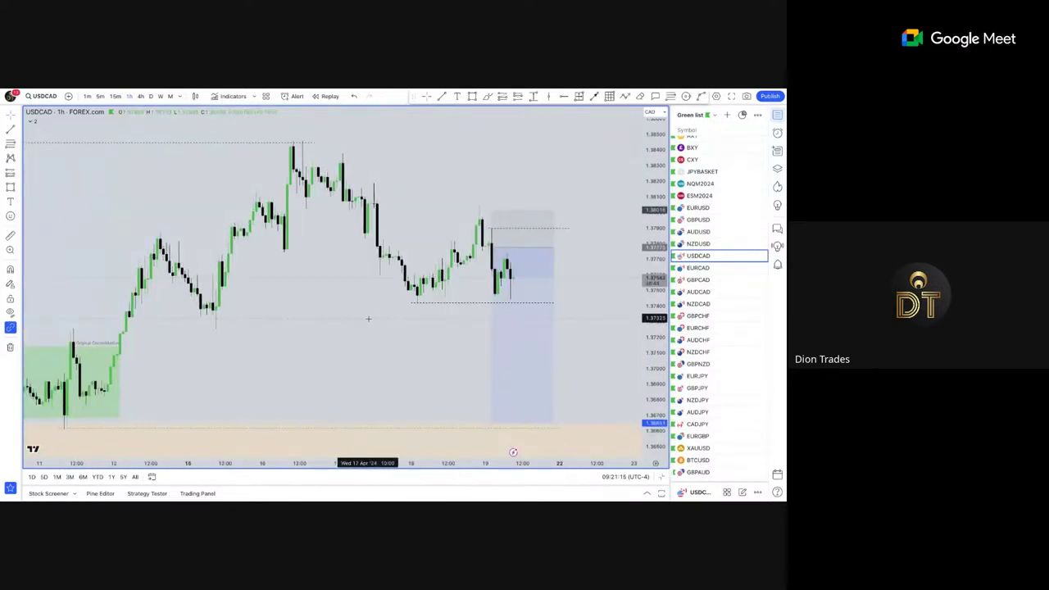
pyautogui.scroll(1, 567, 307)
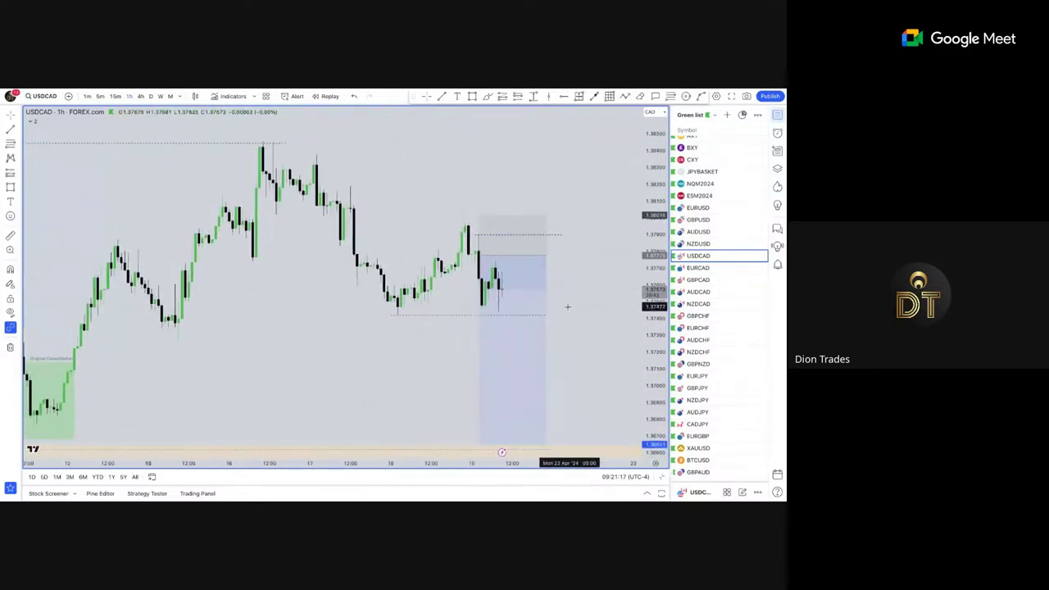
pyautogui.scroll(2, 574, 311)
pyautogui.scroll(2, 589, 352)
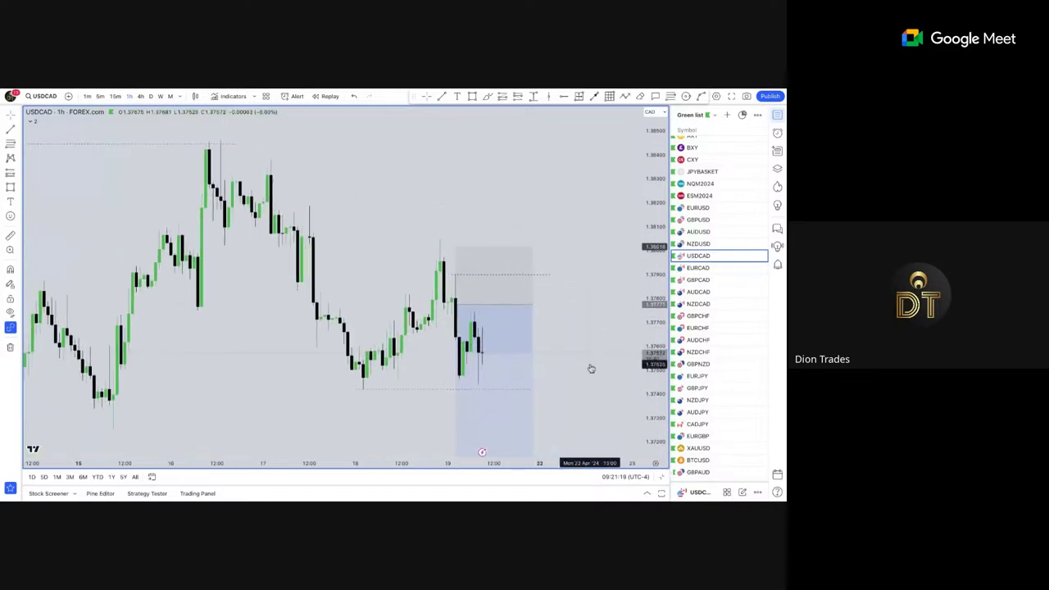
# Draw a rectangle on hourly USDCAD from about 1.3775 down to 1.3765, spanning 19 April 00:00 to 21 April 20:00.
pyautogui.scroll(-3, 591, 369)
pyautogui.click(472, 96)
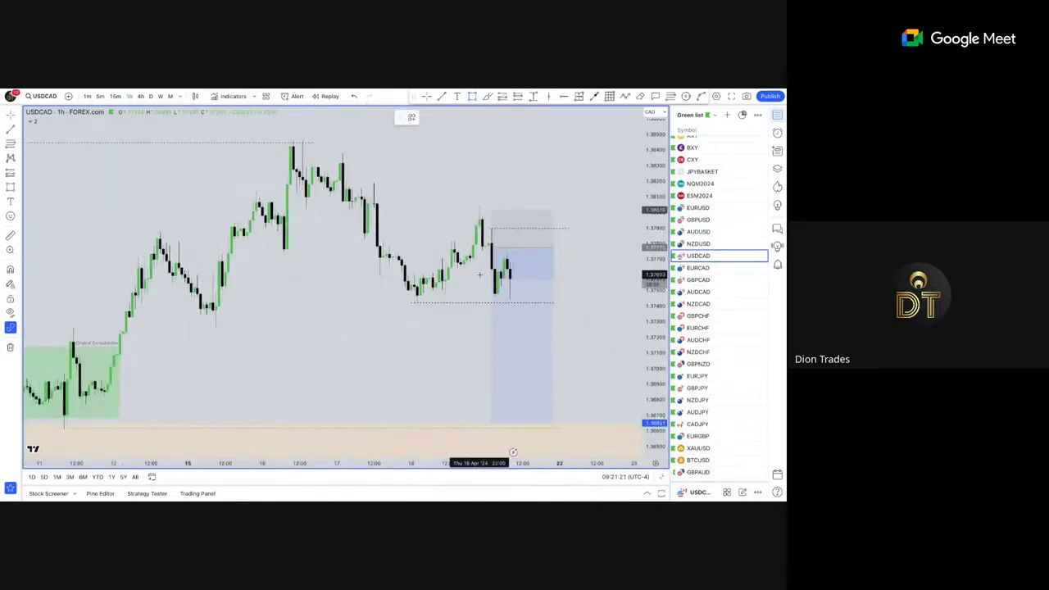
pyautogui.moveTo(485, 251); pyautogui.dragTo(547, 268)
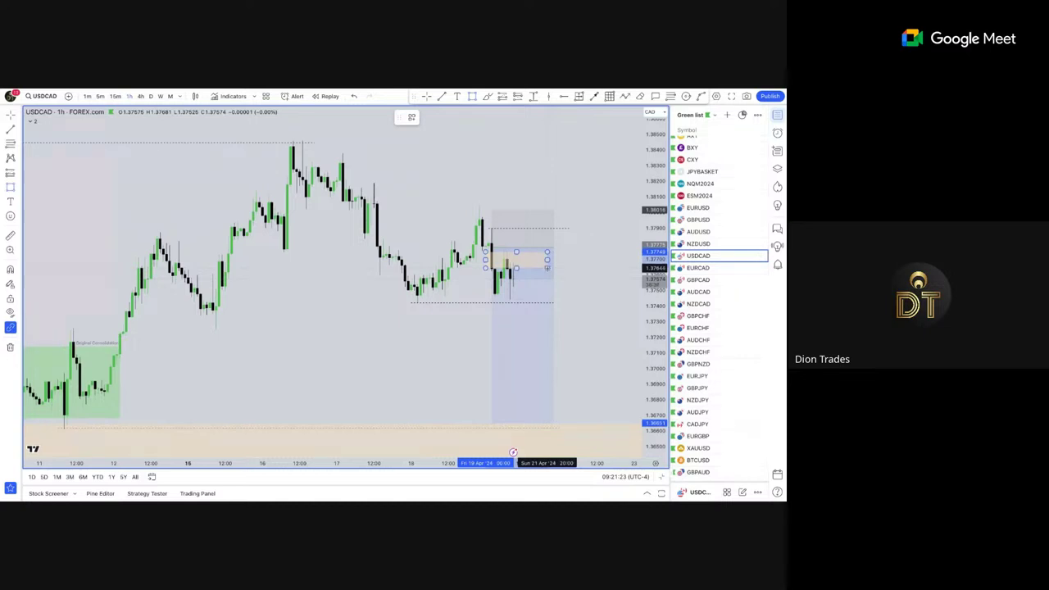
pyautogui.click(577, 293)
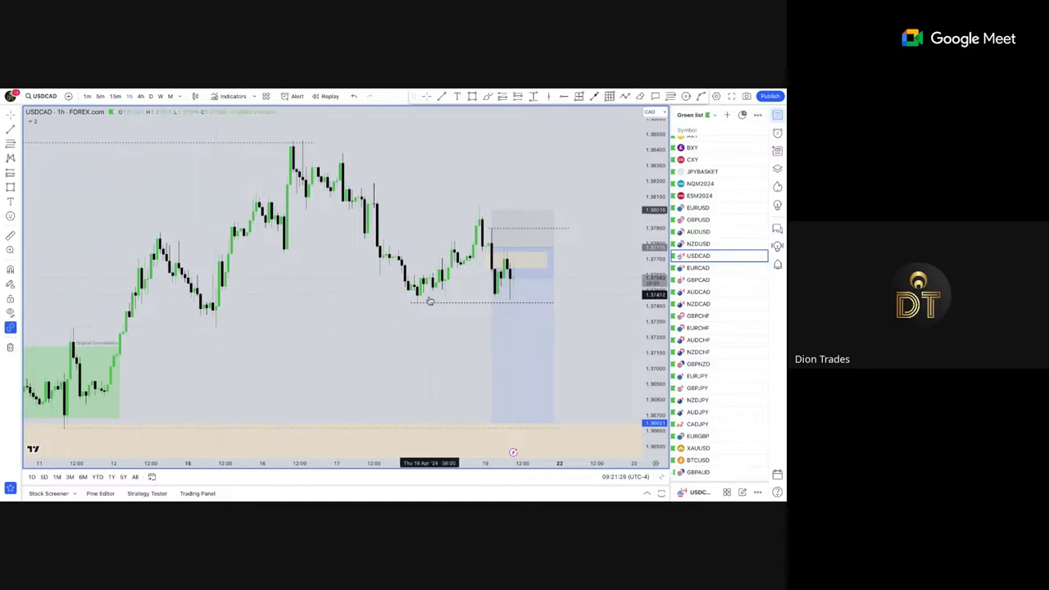
# Examine hourly USDCAD from the 10 April rally to the short position's target at the lower zone, including the position's risk/reward ratio.
pyautogui.scroll(-3, 416, 311)
pyautogui.scroll(1, 417, 314)
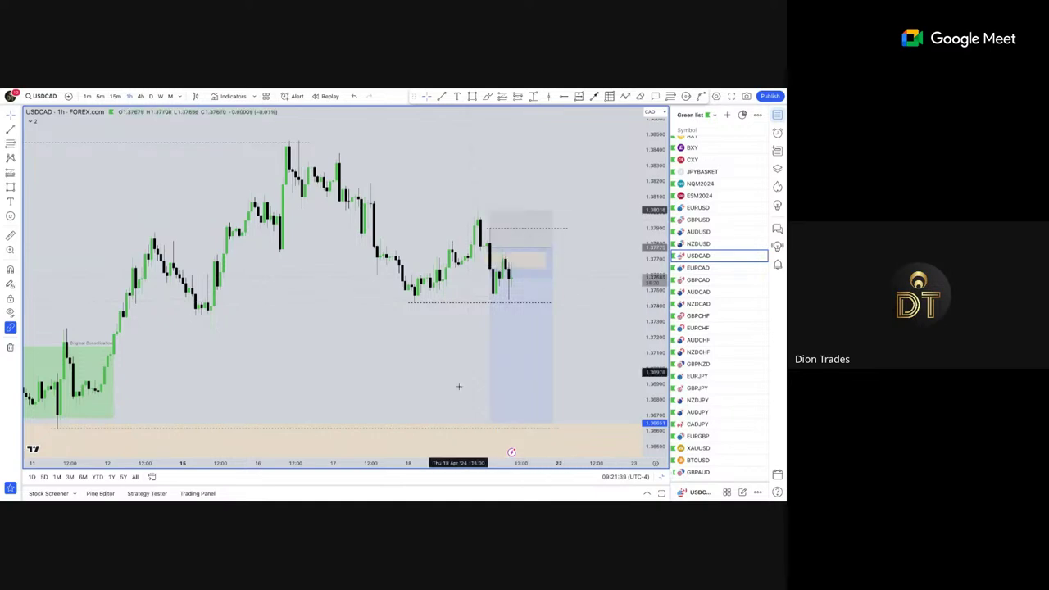
pyautogui.scroll(-2, 368, 297)
pyautogui.scroll(1, 368, 296)
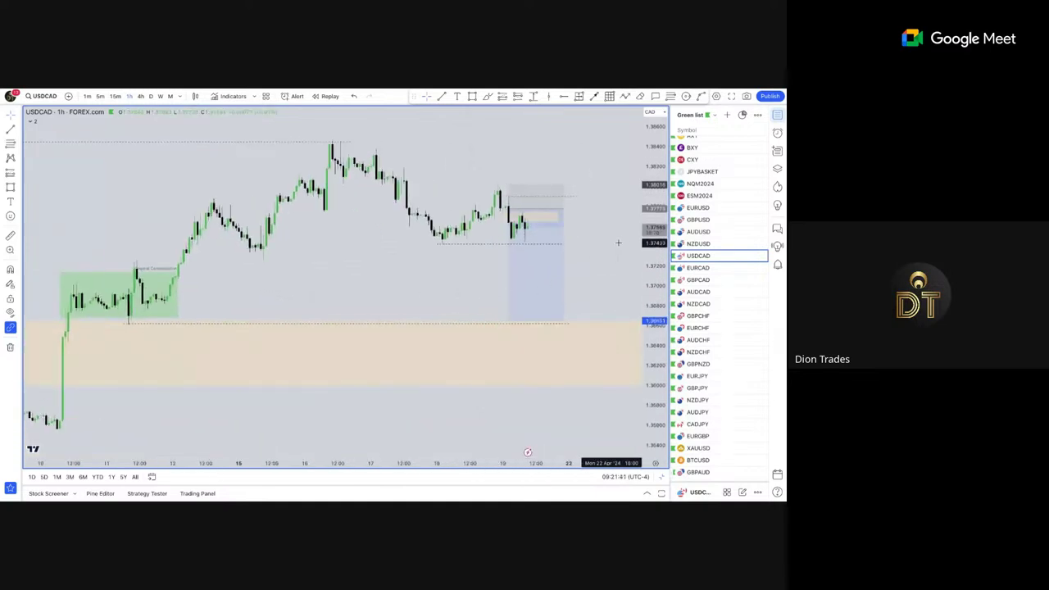
pyautogui.moveTo(656, 213); pyautogui.dragTo(656, 155)
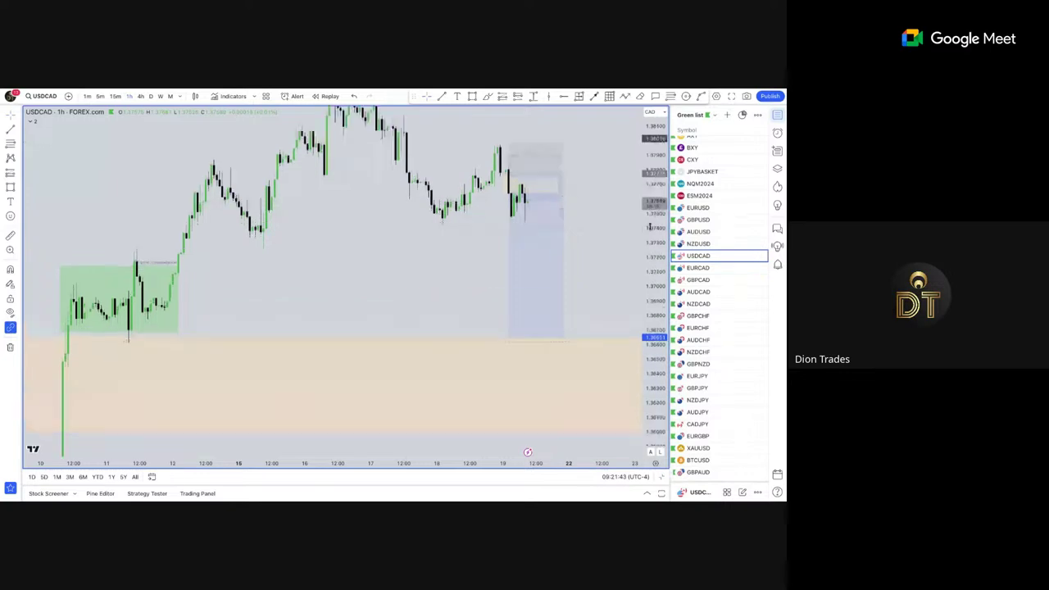
pyautogui.moveTo(409, 300); pyautogui.dragTo(414, 360)
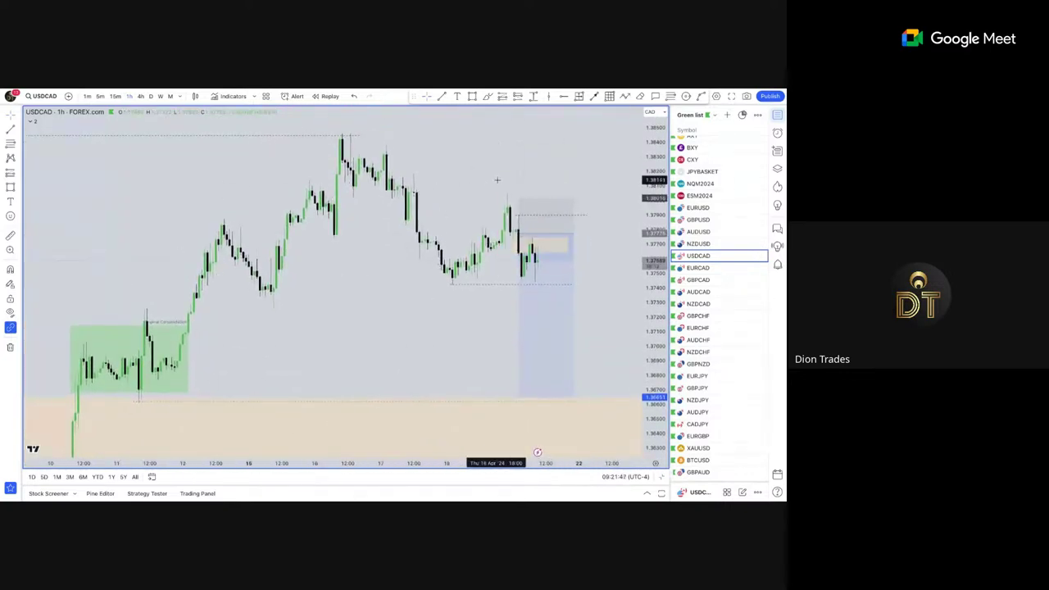
pyautogui.moveTo(558, 286)
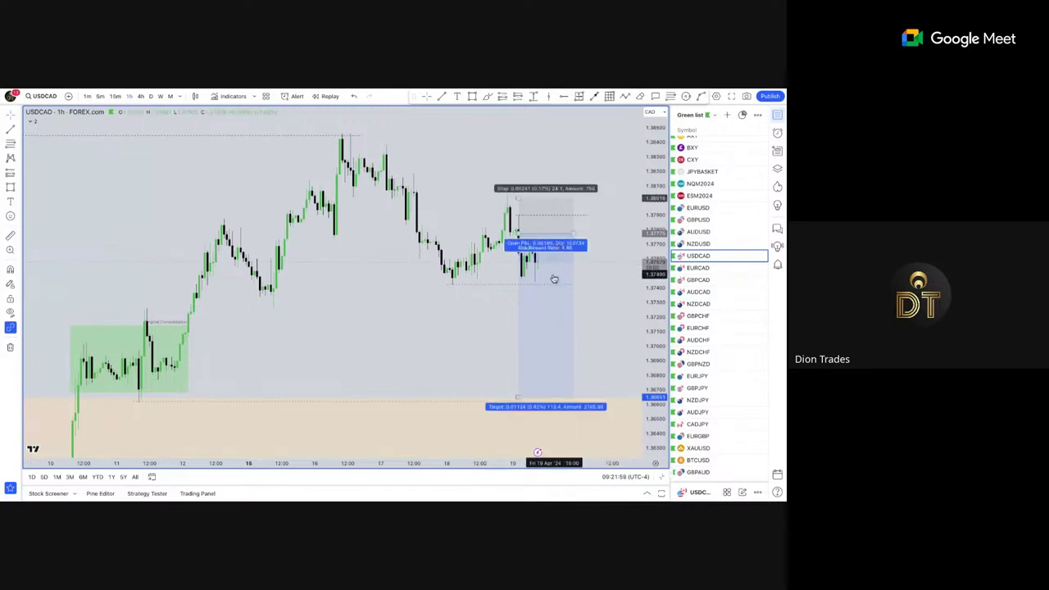
pyautogui.scroll(1, 532, 246)
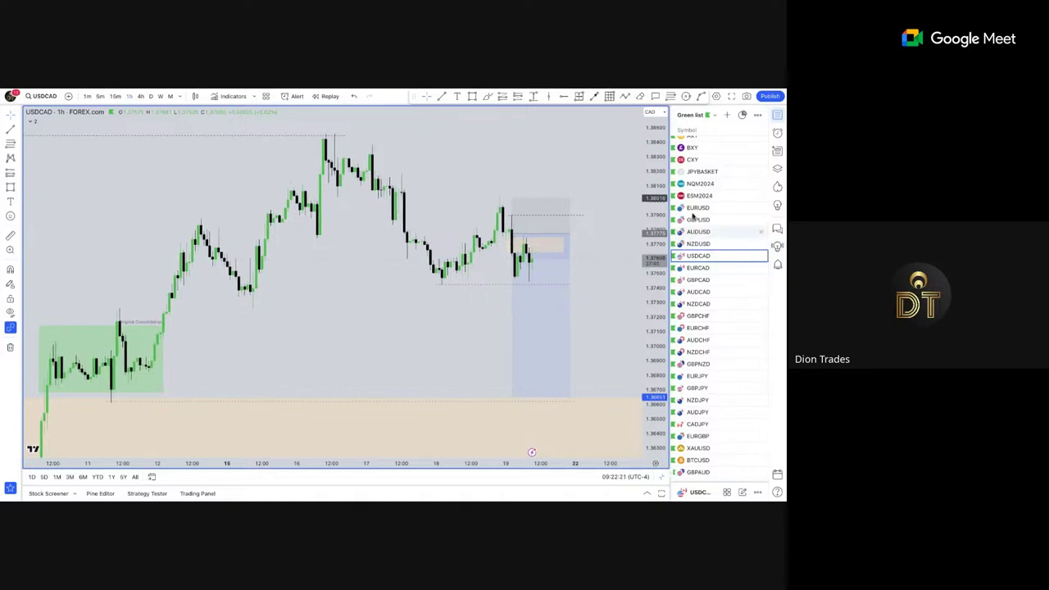
# Restore the two-chart layout with hourly NQM2024 in the first chart and ESM2024 in the second.
pyautogui.click(686, 187)
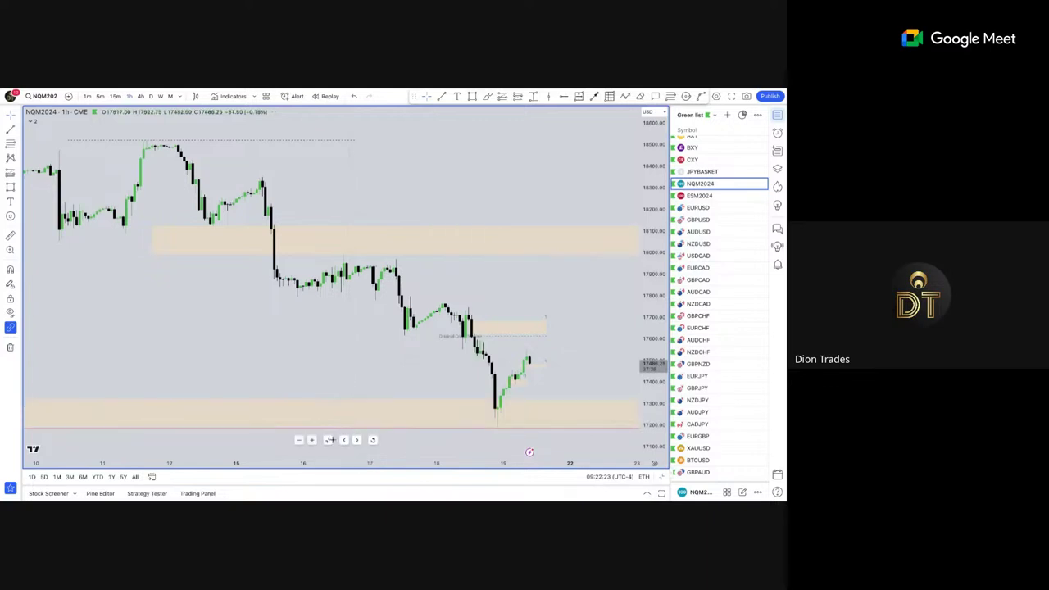
pyautogui.click(330, 441)
pyautogui.click(554, 315)
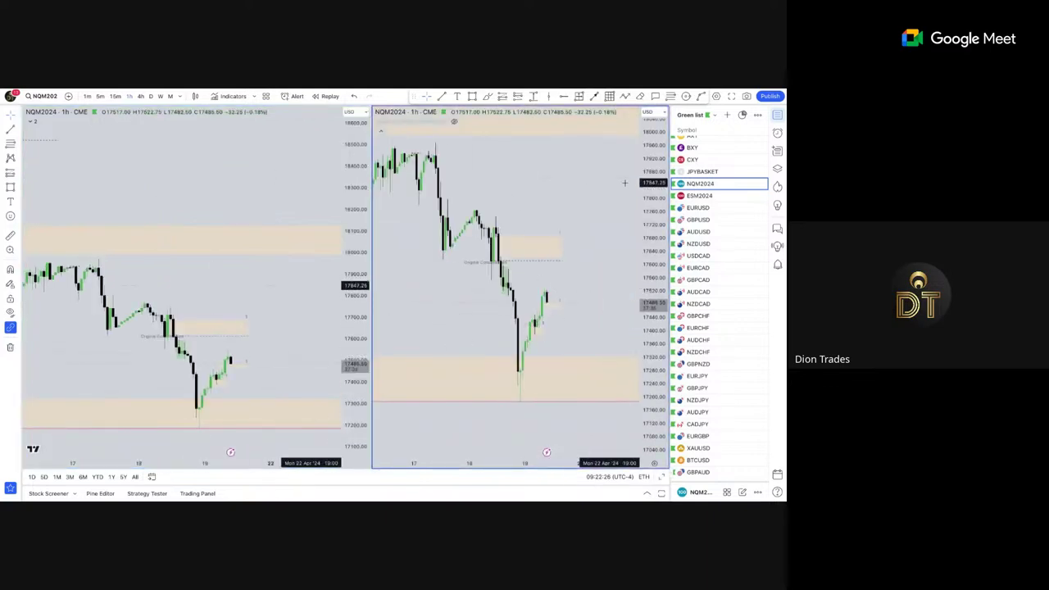
pyautogui.press('Down')
# Reset the hourly ESM2024 chart view and compare its recent drop and SMT marking with NQM2024.
pyautogui.scroll(4, 523, 279)
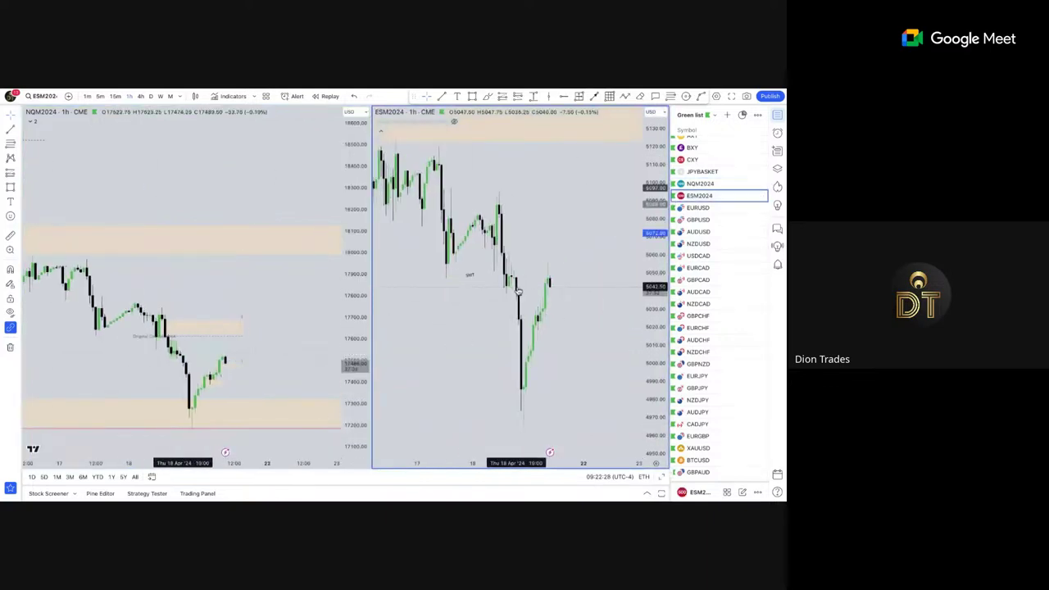
pyautogui.moveTo(587, 266); pyautogui.dragTo(650, 258)
pyautogui.moveTo(654, 211); pyautogui.dragTo(651, 253)
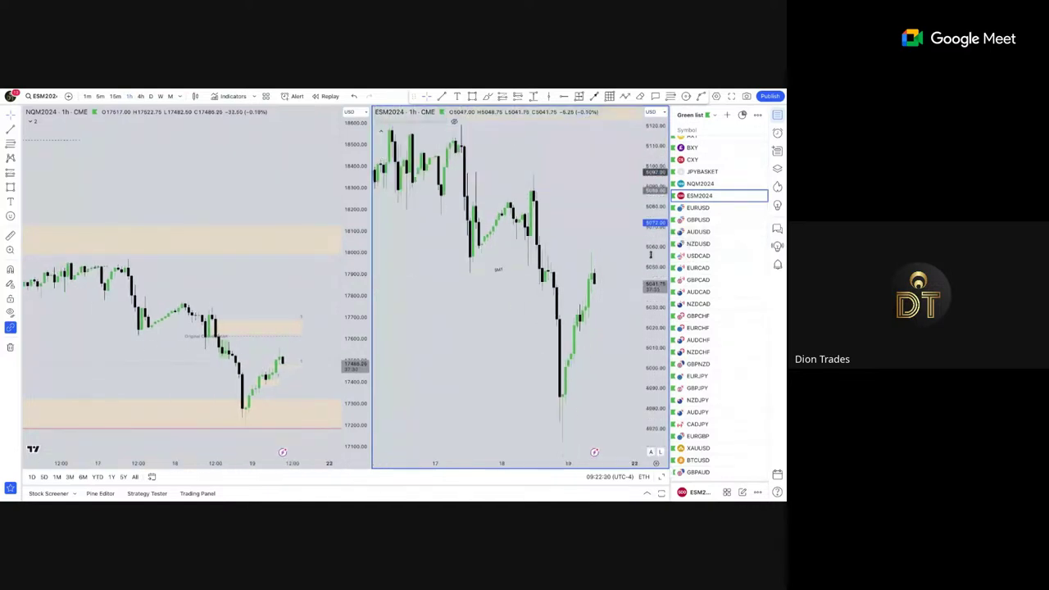
pyautogui.rightClick(601, 190)
pyautogui.click(636, 201)
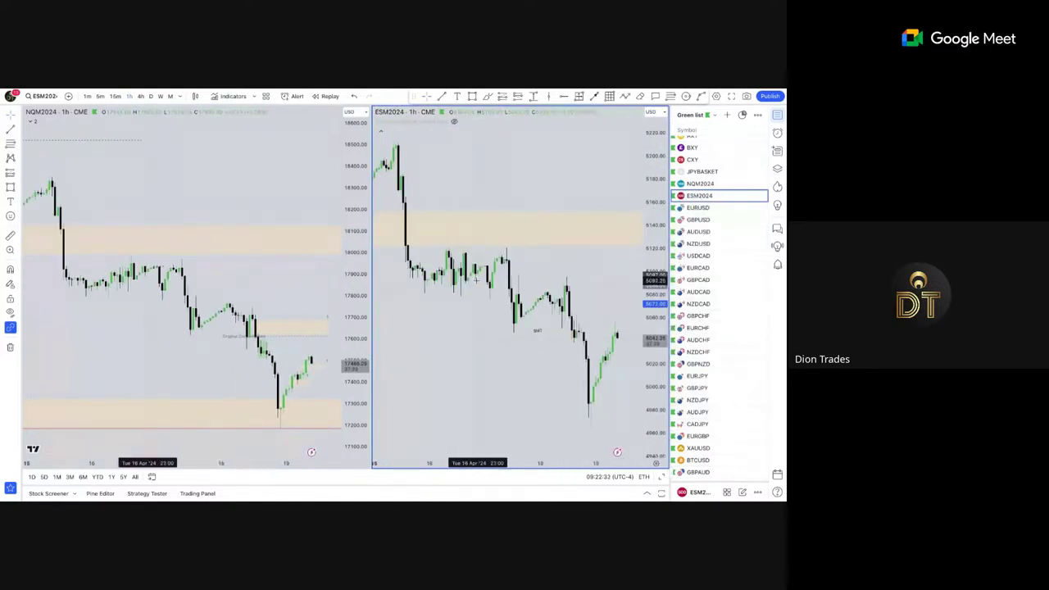
# Delete the SMT marking beneath the recent lows on the hourly ESM2024 chart.
pyautogui.moveTo(460, 260); pyautogui.dragTo(583, 355)
pyautogui.press('Delete')
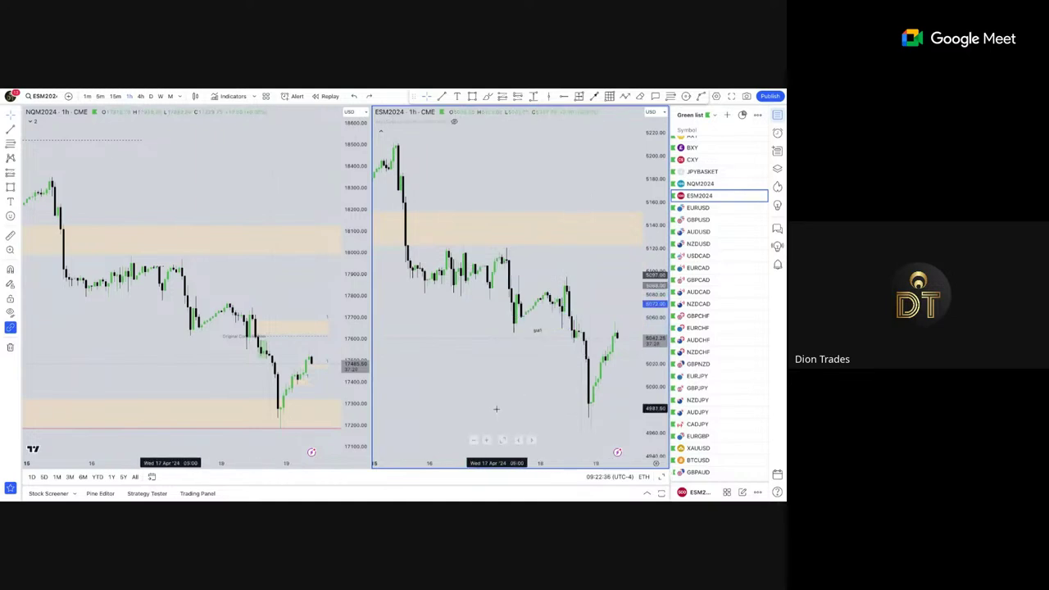
pyautogui.moveTo(494, 369); pyautogui.dragTo(578, 312)
pyautogui.press('Delete')
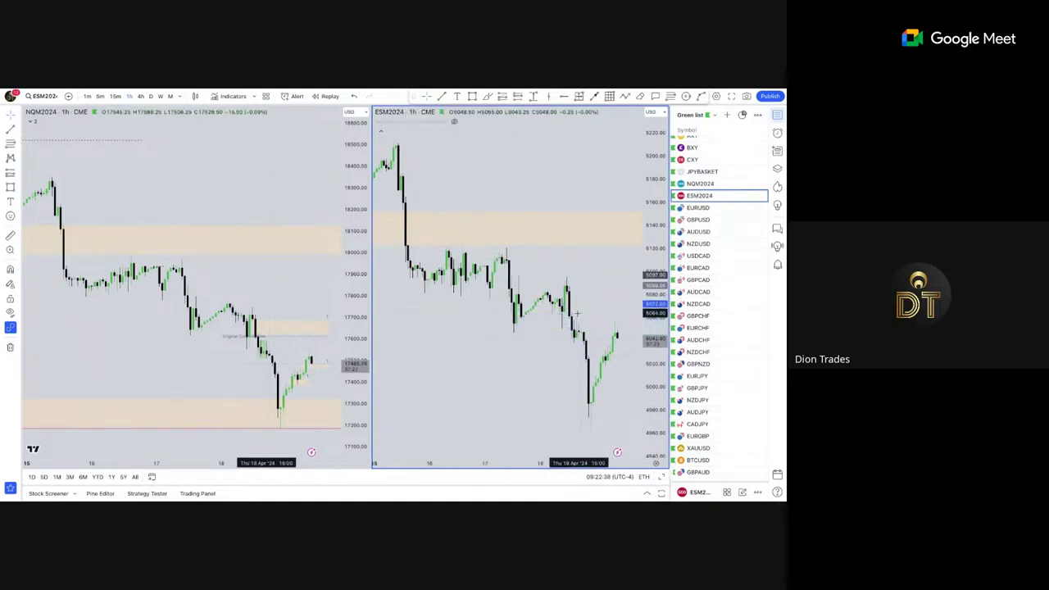
# Maximise the hourly NQM2024 chart so it fills the layout, focused on the latest drop and rebound.
pyautogui.moveTo(353, 403); pyautogui.dragTo(350, 340)
pyautogui.moveTo(314, 285); pyautogui.dragTo(313, 241)
pyautogui.scroll(5, 313, 241)
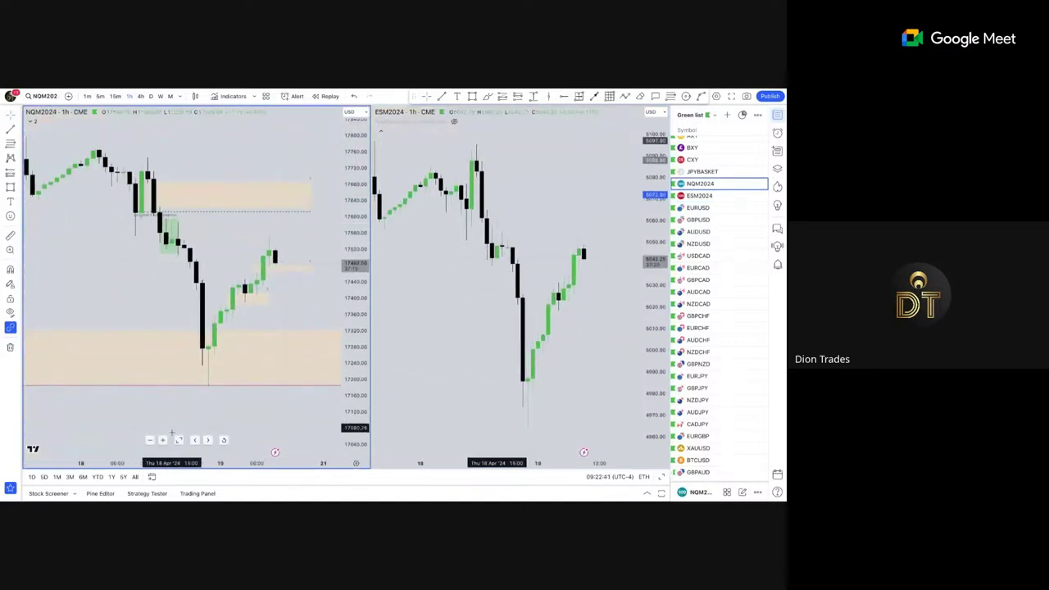
pyautogui.click(178, 441)
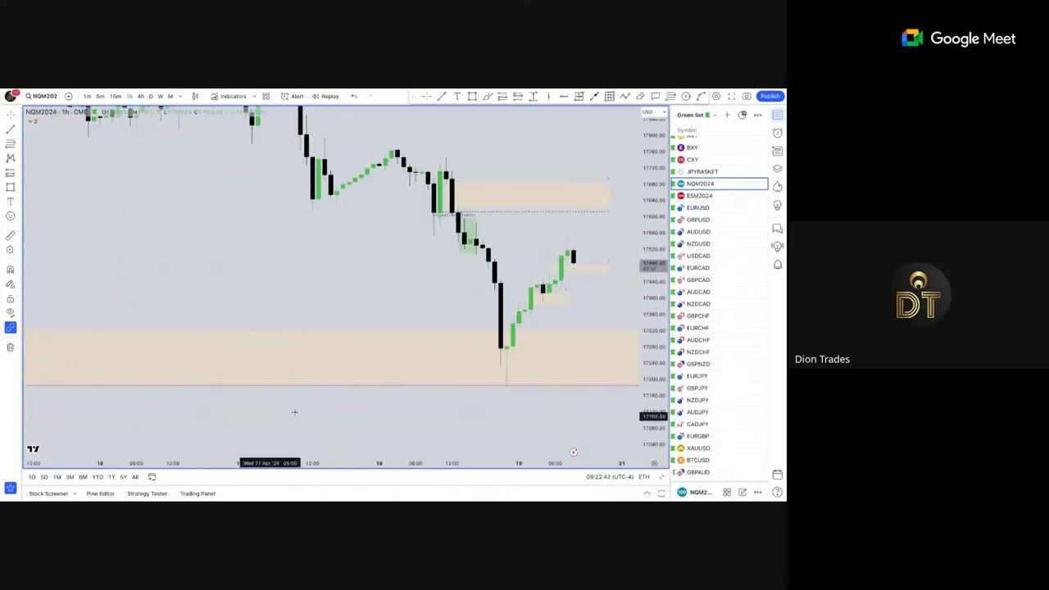
# Check NQM2024's daily wick into the lower zone and compare it with the hourly drop and rebound.
pyautogui.click(150, 97)
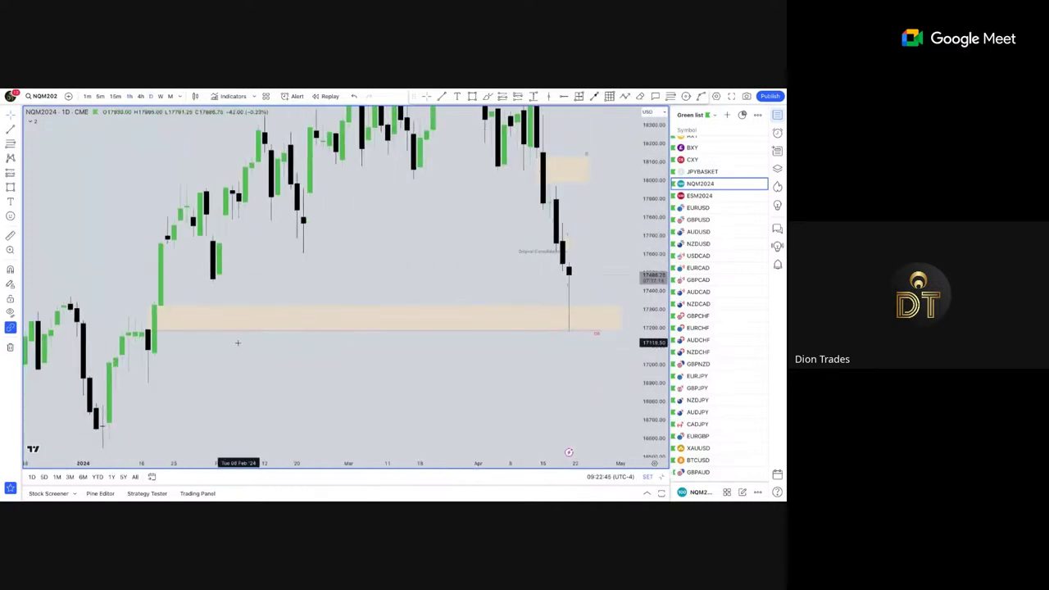
pyautogui.scroll(-2, 237, 342)
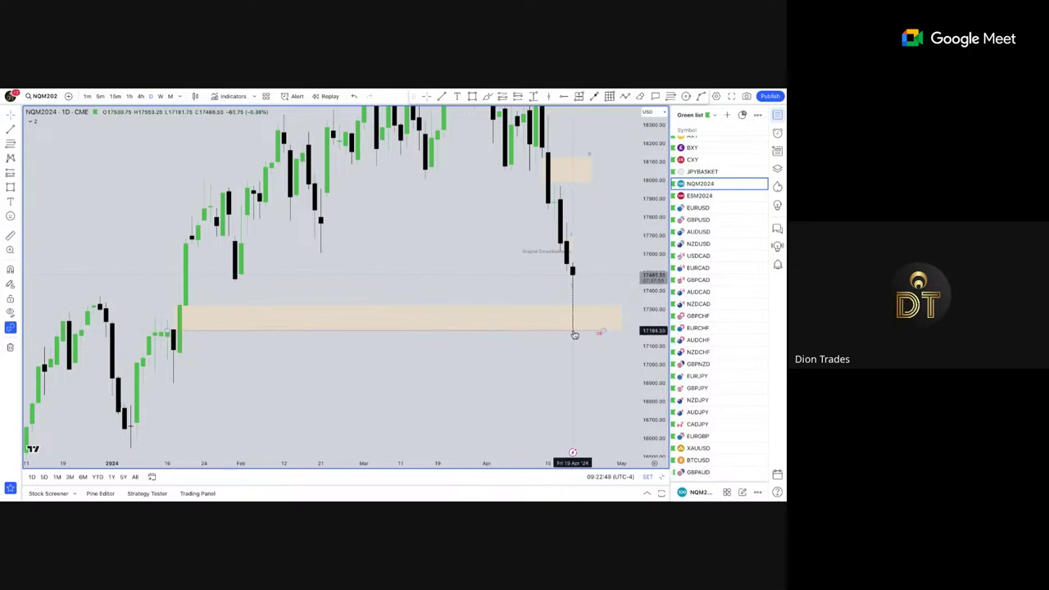
pyautogui.click(130, 97)
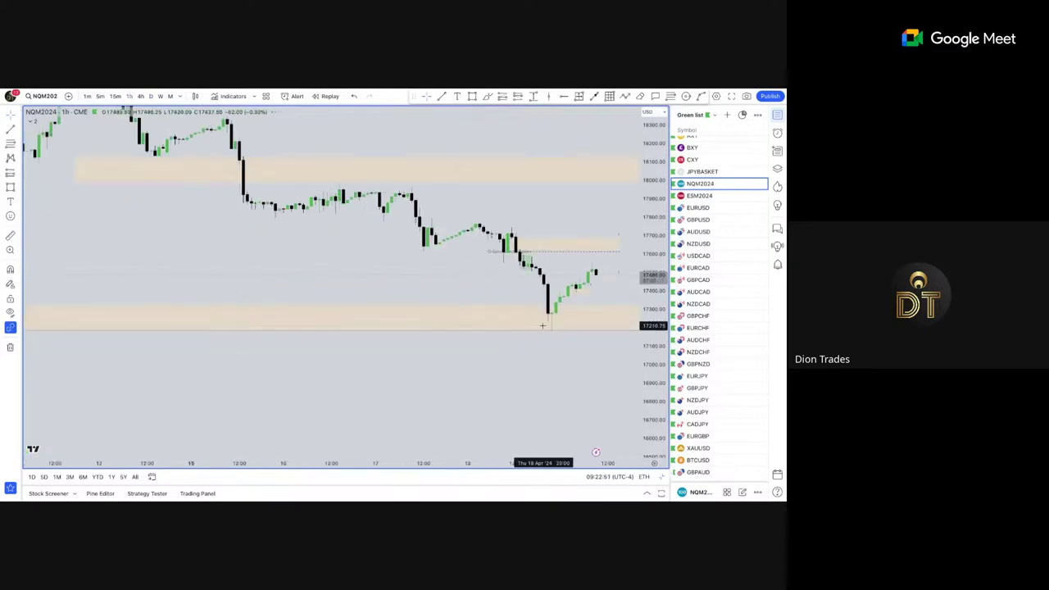
pyautogui.moveTo(656, 264); pyautogui.dragTo(655, 155)
pyautogui.moveTo(655, 282); pyautogui.dragTo(654, 201)
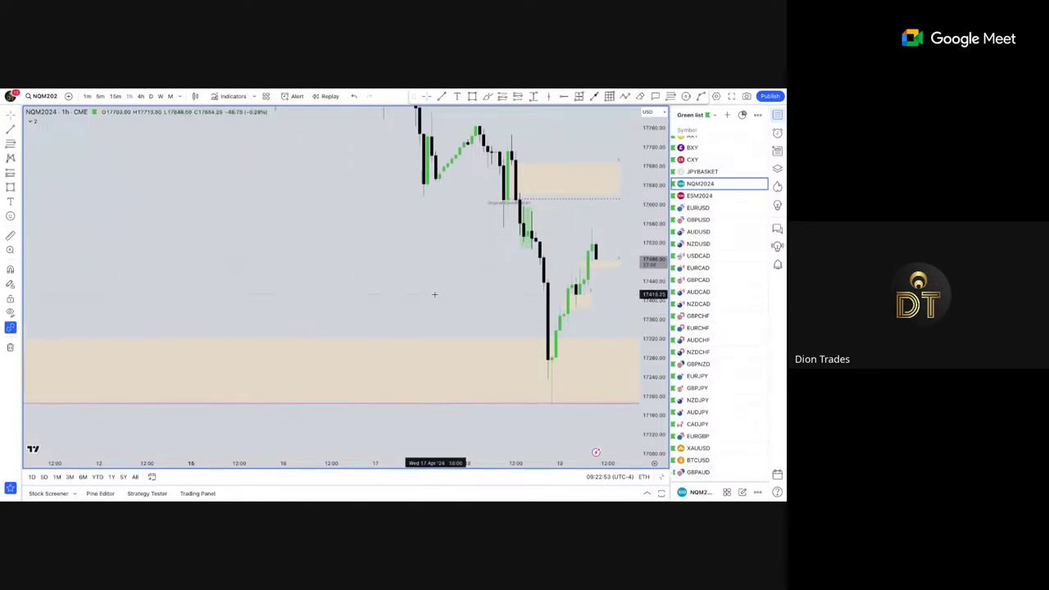
pyautogui.moveTo(435, 295); pyautogui.dragTo(320, 290)
pyautogui.scroll(2, 331, 292)
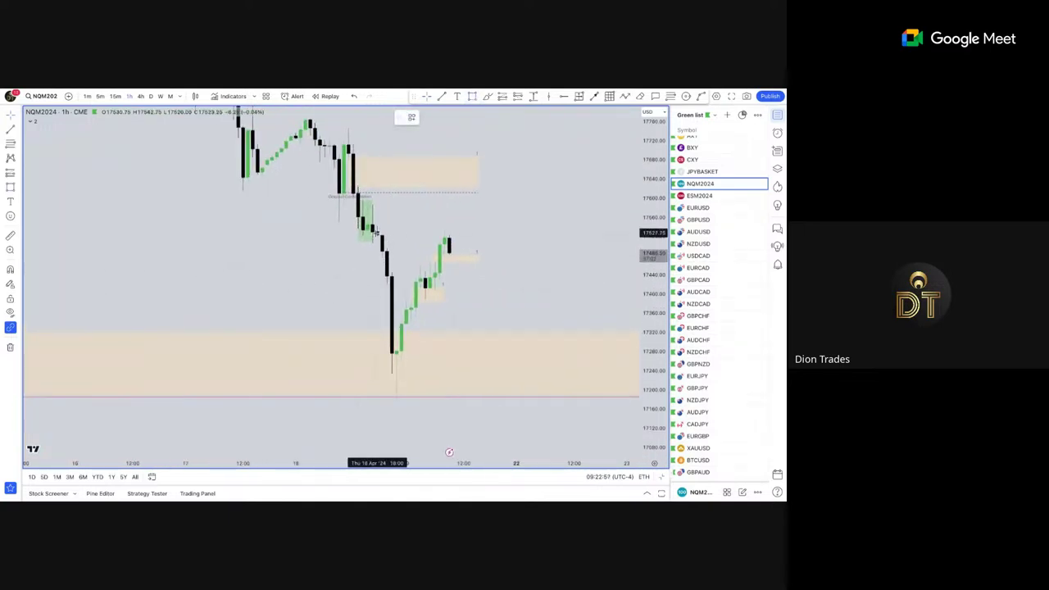
# Try a rectangle on hourly NQM2024 from about 17528 at 18 April 18:00 across to 19 April 14:00, and delete it.
pyautogui.moveTo(375, 235); pyautogui.dragTo(469, 248)
pyautogui.click(473, 248)
pyautogui.click(544, 249)
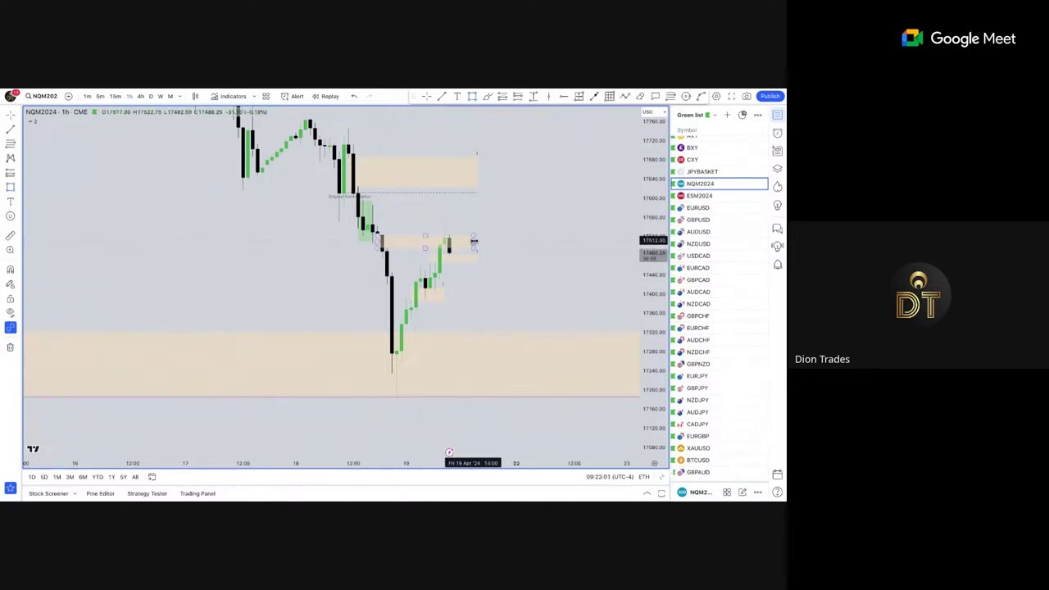
pyautogui.press('Delete')
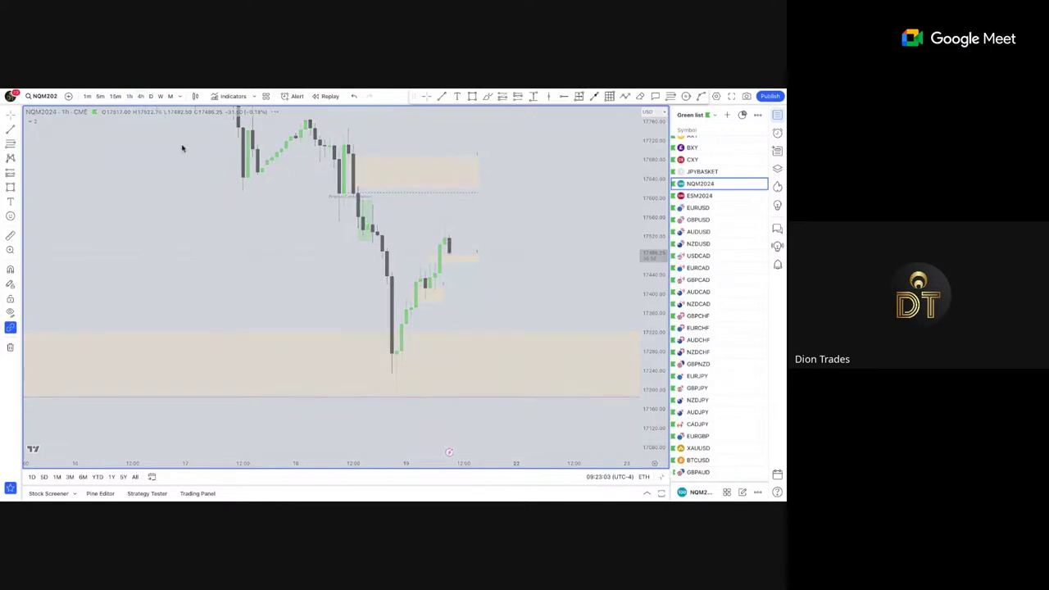
# Check NQM2024's drop on the 4-hour timeframe, switch to 5 minutes and reset the chart view.
pyautogui.click(141, 96)
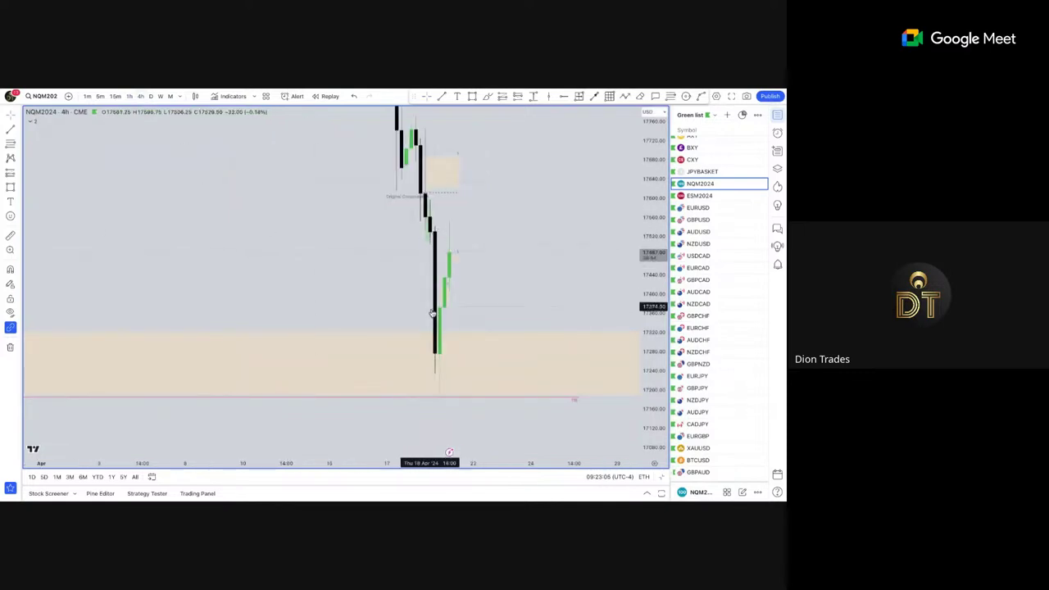
pyautogui.click(101, 97)
pyautogui.rightClick(372, 217)
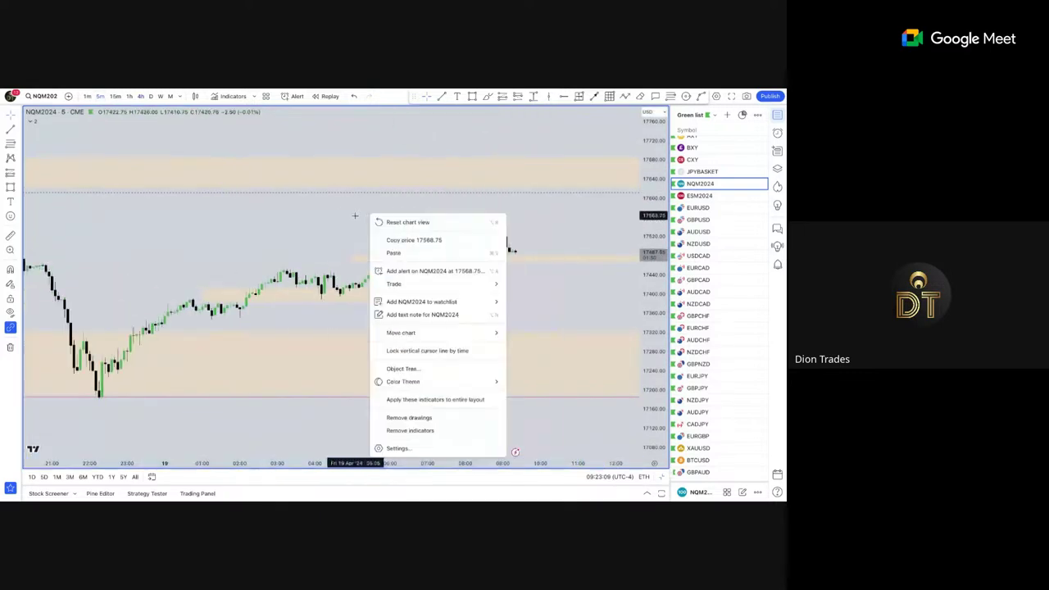
pyautogui.click(394, 224)
pyautogui.scroll(-3, 422, 237)
pyautogui.scroll(2, 423, 240)
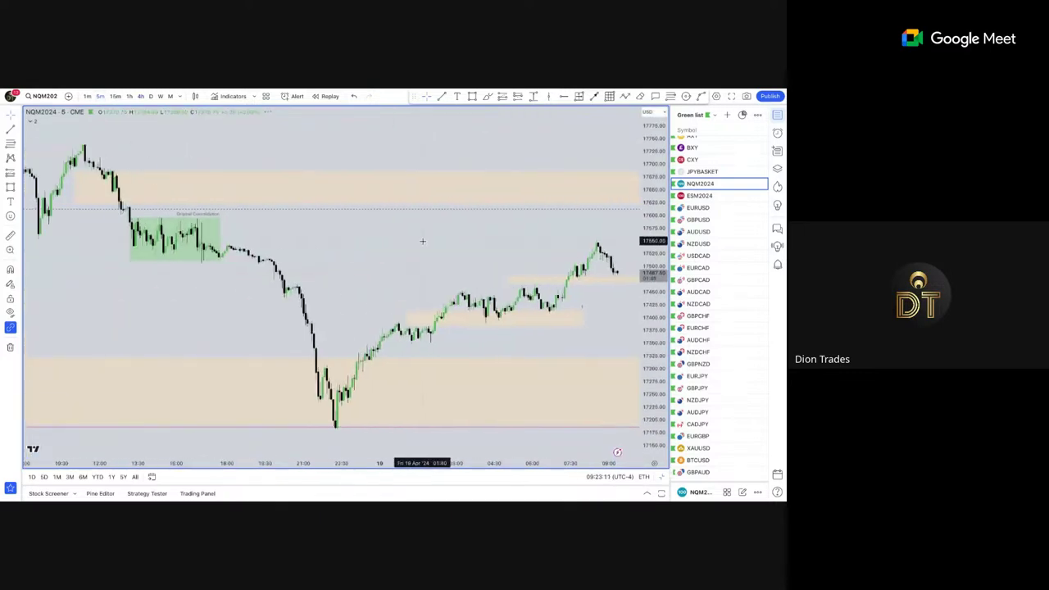
# Examine 5-minute NQM2024 from the original consolidation through the sell-off to the pullback above the small upper demand zone.
pyautogui.moveTo(423, 242); pyautogui.dragTo(346, 231)
pyautogui.scroll(-3, 346, 232)
pyautogui.scroll(4, 348, 205)
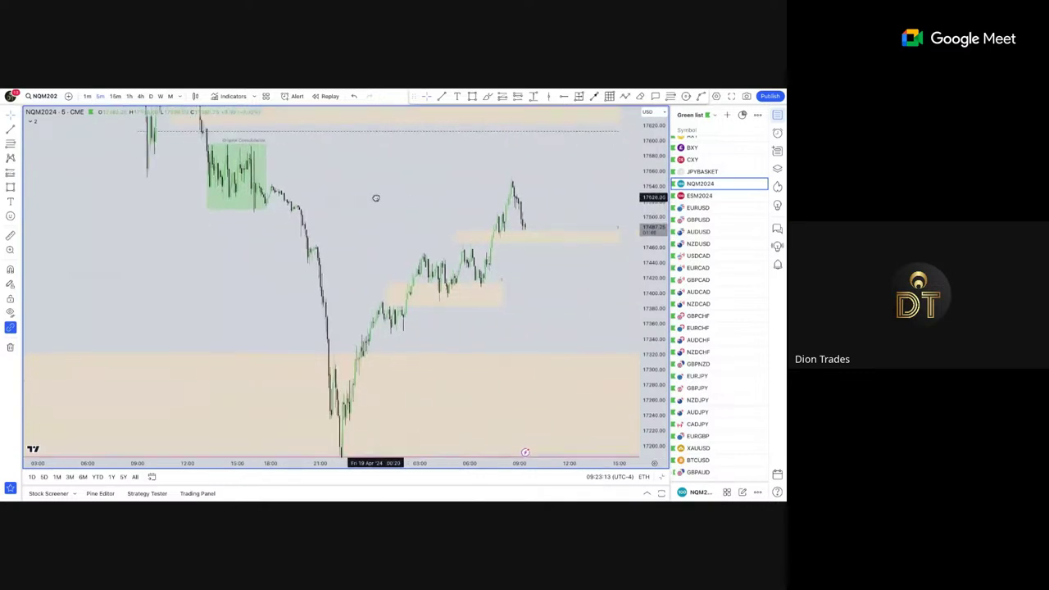
pyautogui.moveTo(390, 183); pyautogui.dragTo(396, 237)
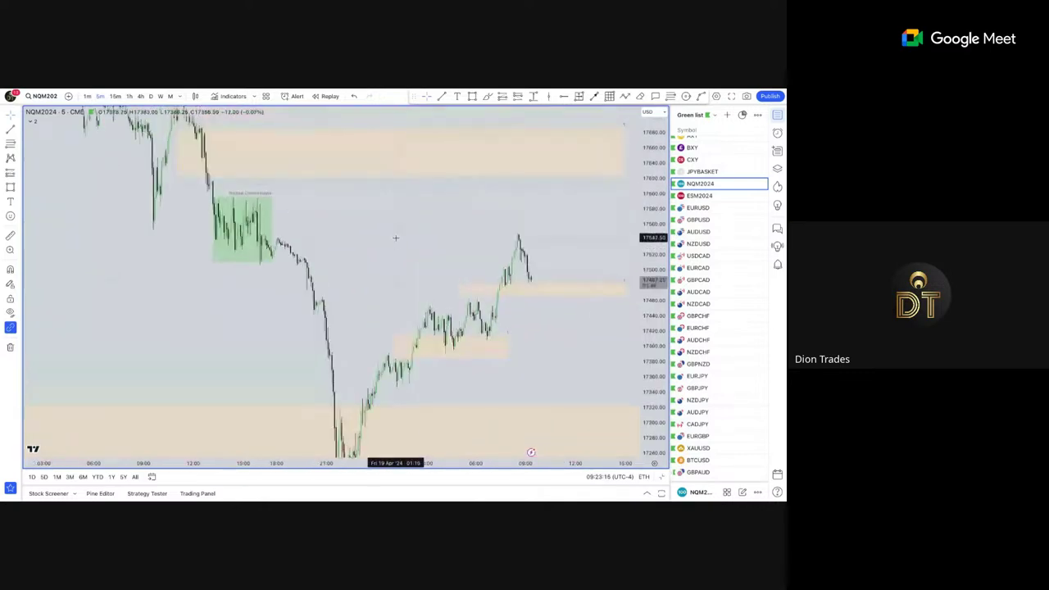
pyautogui.scroll(1, 397, 237)
pyautogui.scroll(-3, 647, 235)
pyautogui.scroll(-3, 513, 249)
pyautogui.scroll(4, 459, 249)
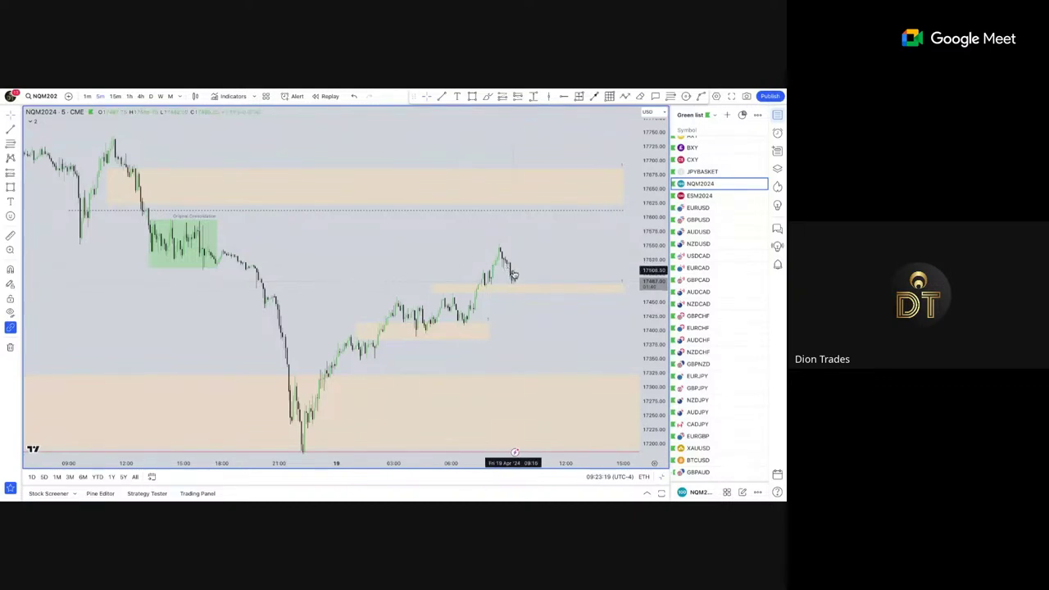
pyautogui.scroll(3, 513, 275)
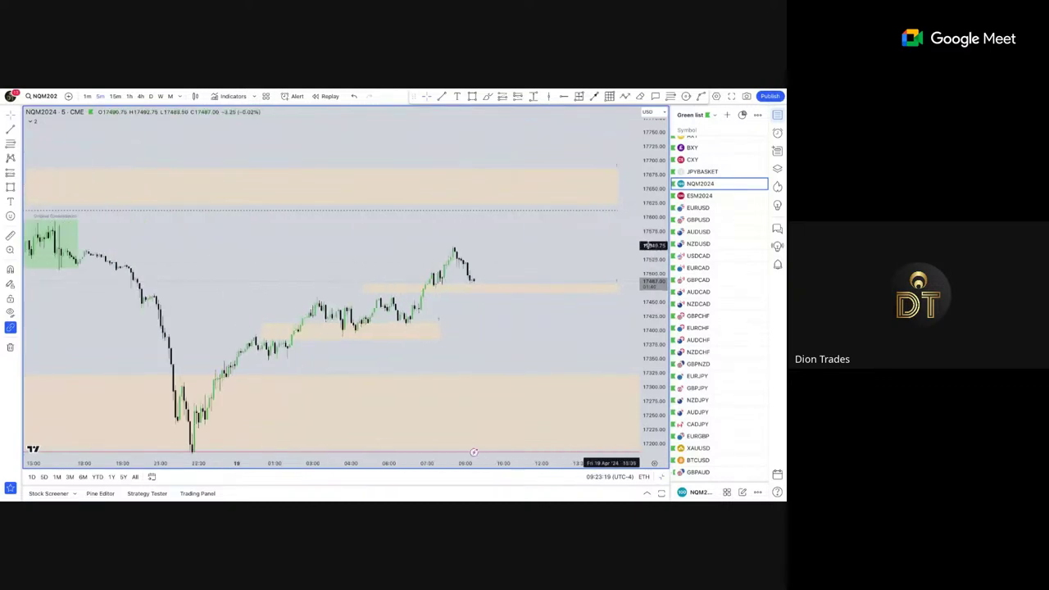
# Inspect NQM2024's pullback towards the zone near 17480 on the 1-minute and 15-minute timeframes.
pyautogui.click(86, 96)
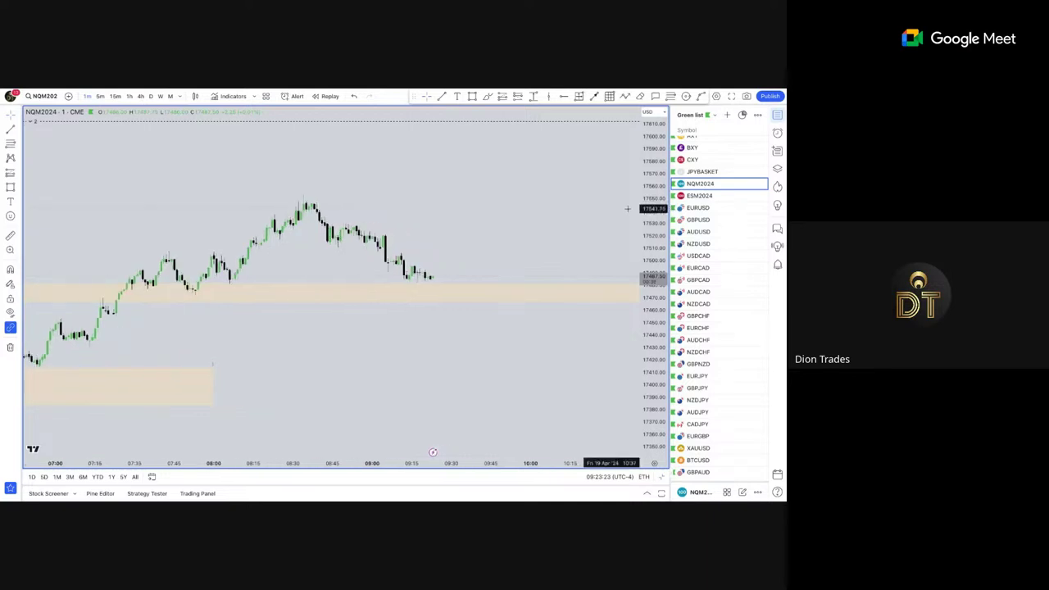
pyautogui.scroll(5, 628, 208)
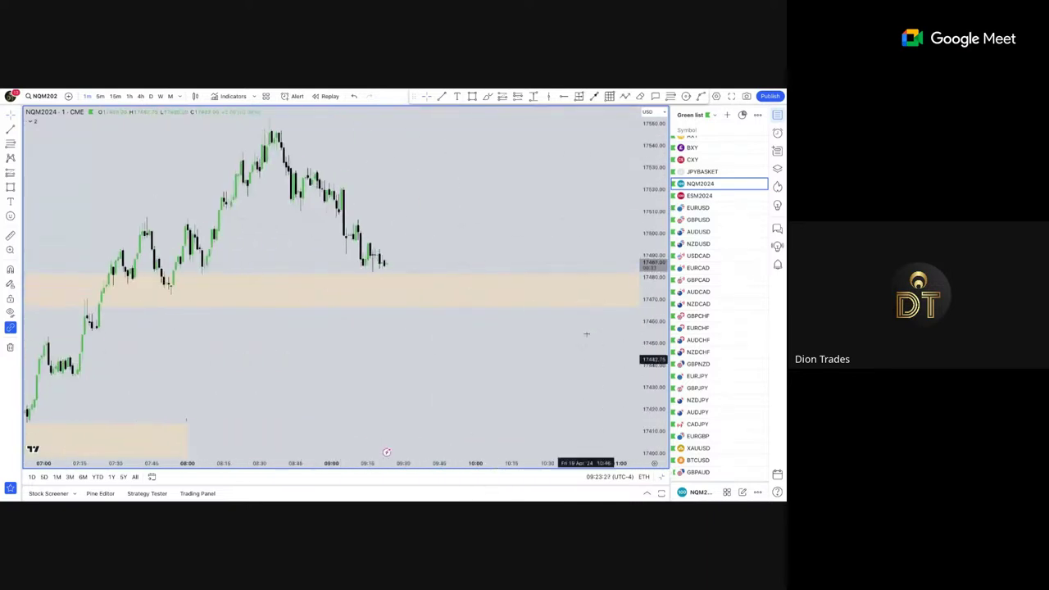
pyautogui.scroll(-2, 501, 170)
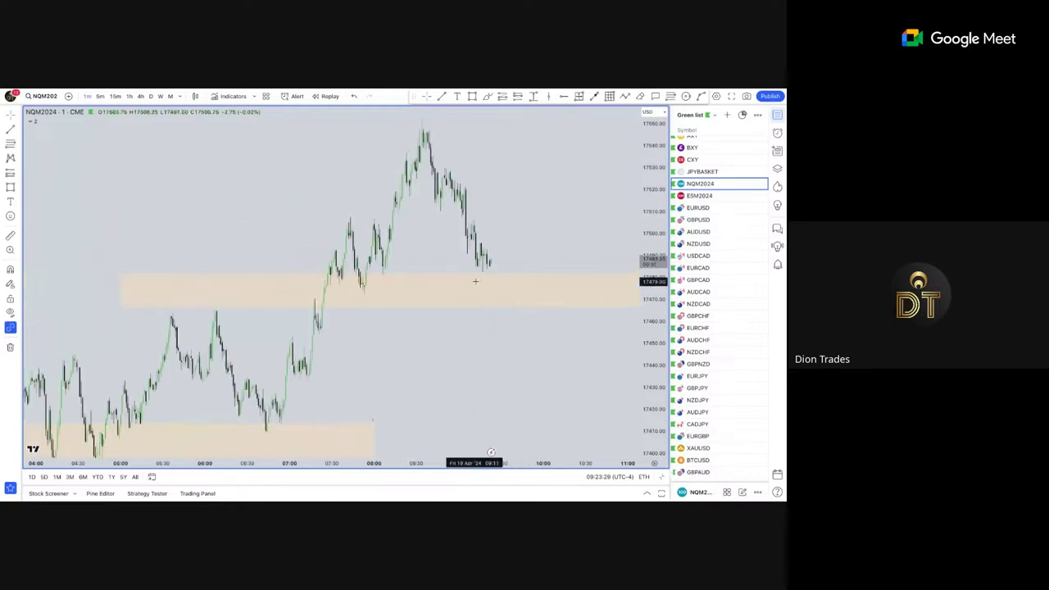
pyautogui.scroll(-2, 483, 180)
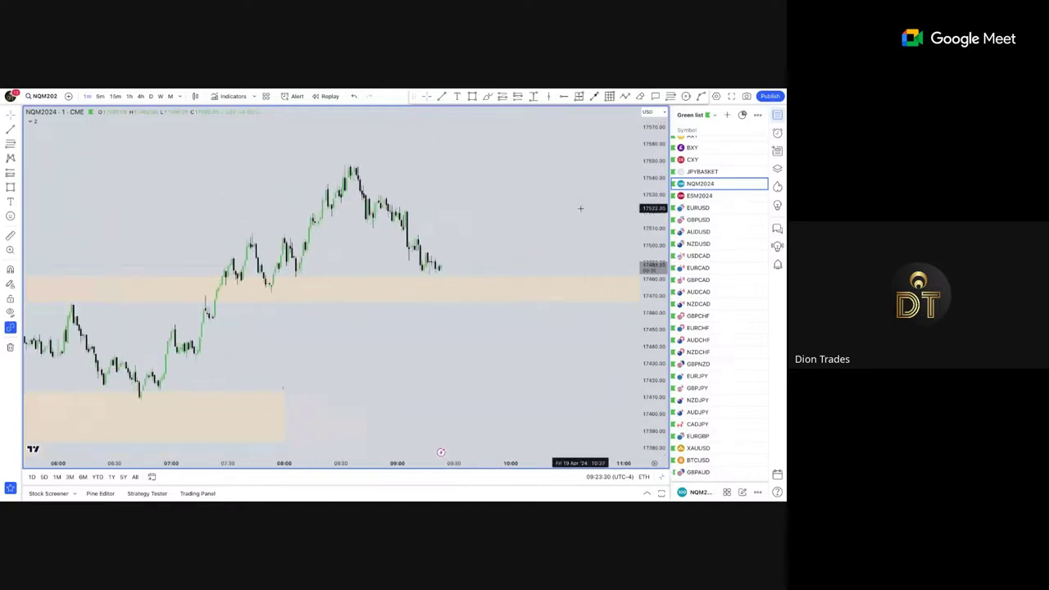
pyautogui.click(117, 97)
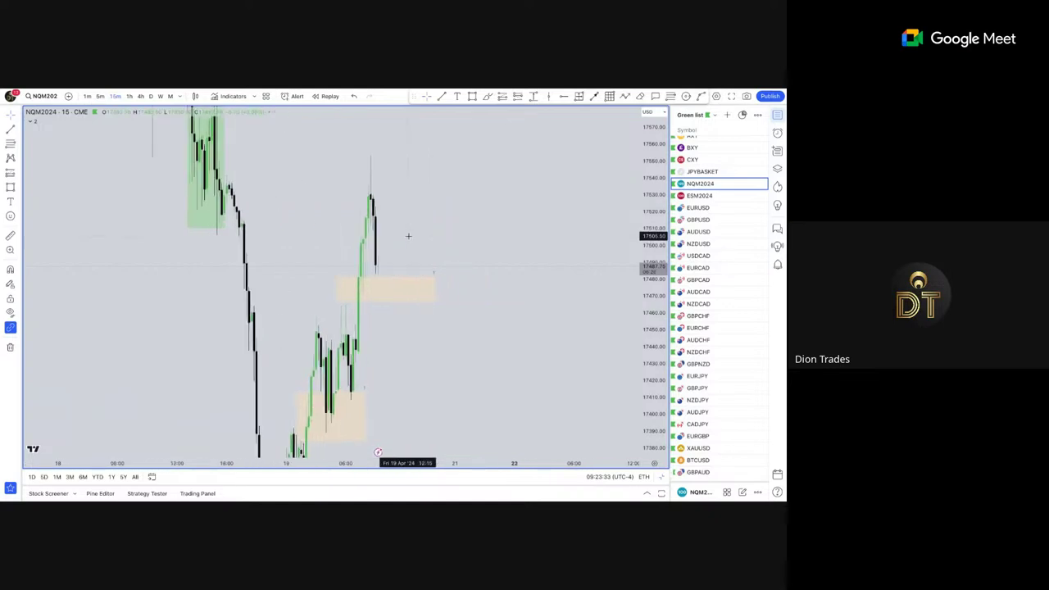
pyautogui.scroll(-3, 118, 113)
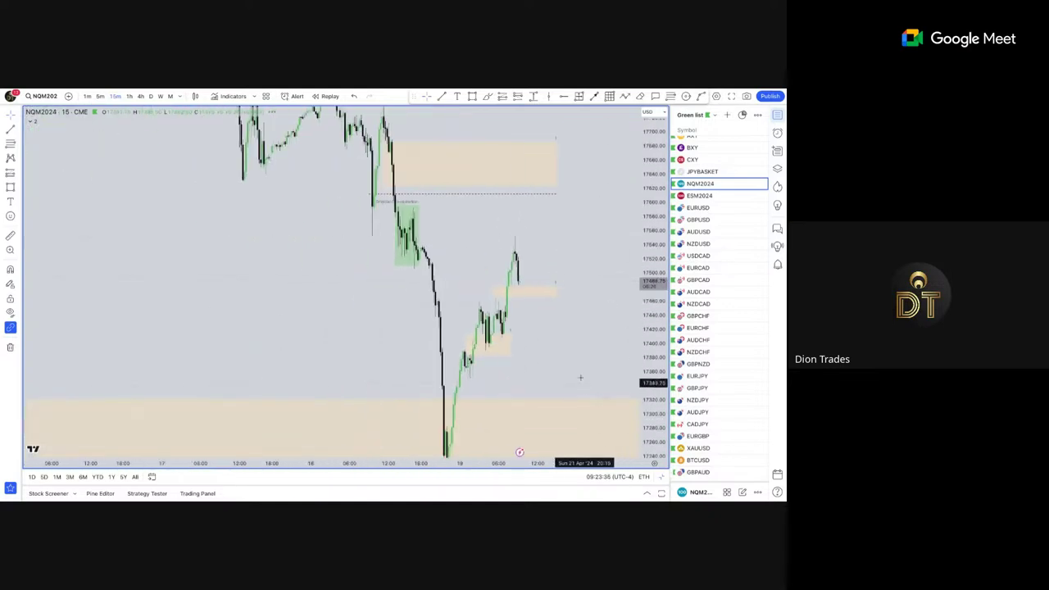
# Review hourly NQM2024 from the 15 April drop at the upper zone to the wick into the lower zone.
pyautogui.click(128, 97)
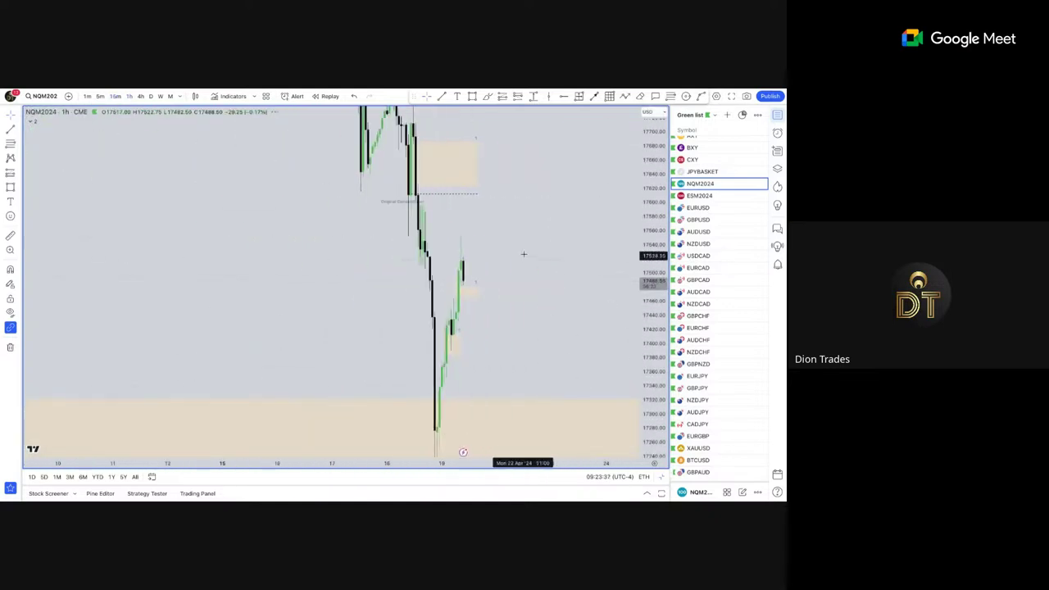
pyautogui.scroll(3, 533, 269)
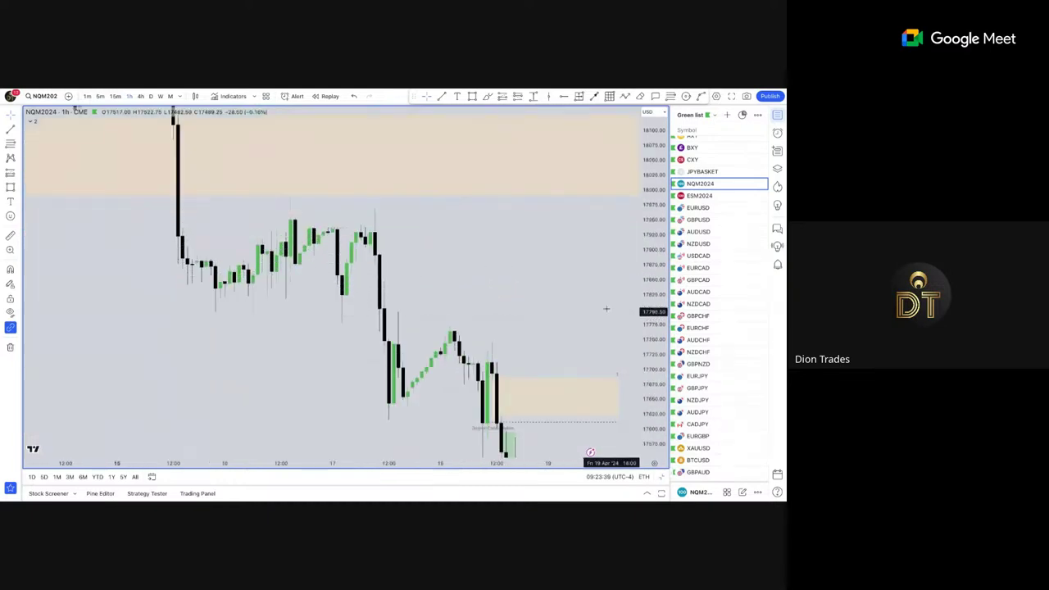
pyautogui.scroll(-3, 521, 268)
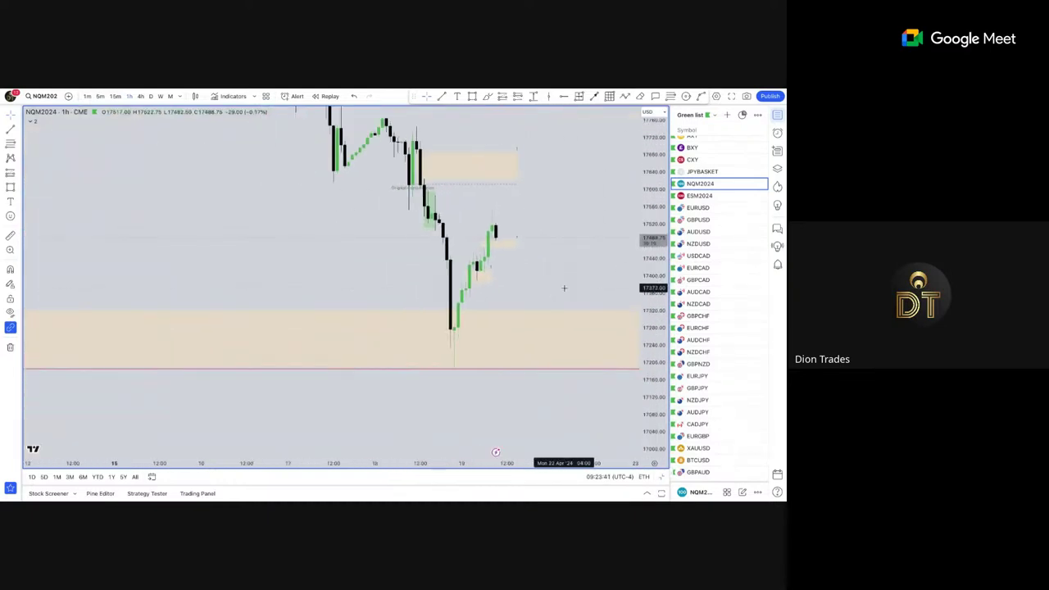
pyautogui.scroll(-3, 610, 254)
pyautogui.moveTo(581, 252); pyautogui.dragTo(508, 306)
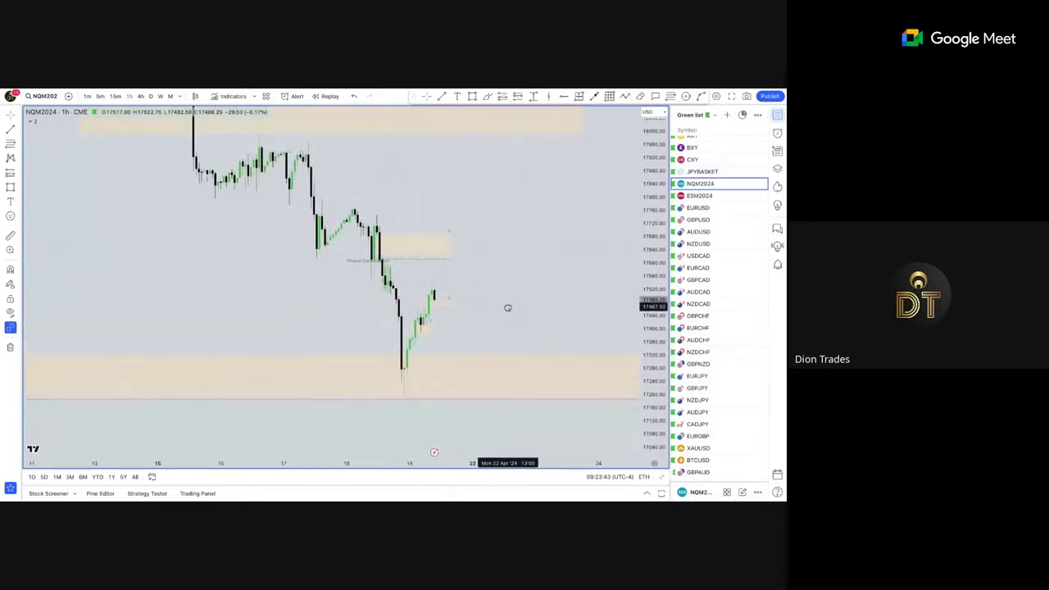
pyautogui.click(404, 394)
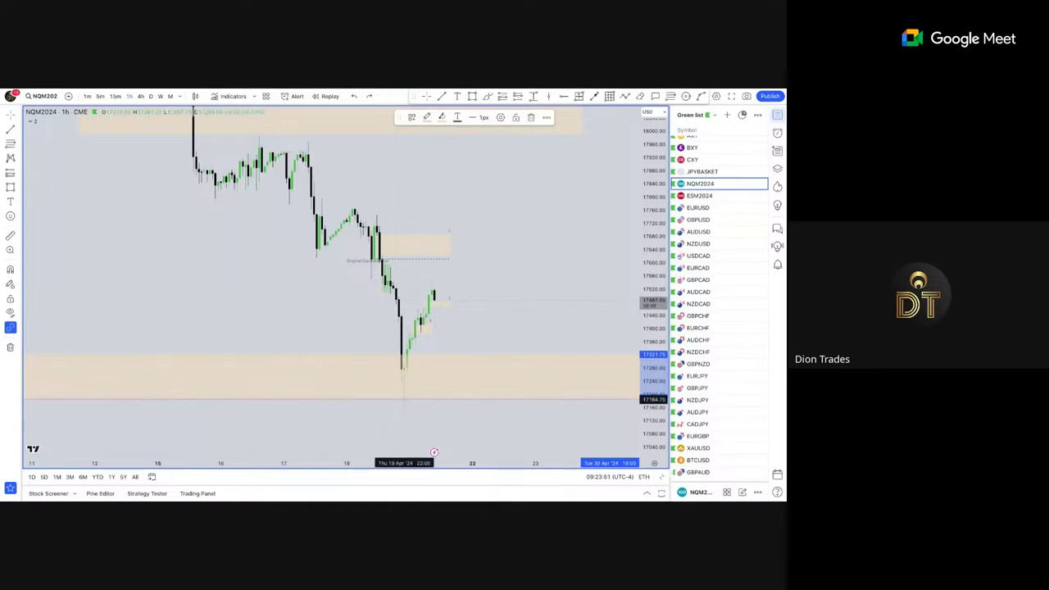
# Draw a path on hourly NQM2024 from the current candle down to about 17471, then up into the zone near 17640.
pyautogui.scroll(3, 404, 399)
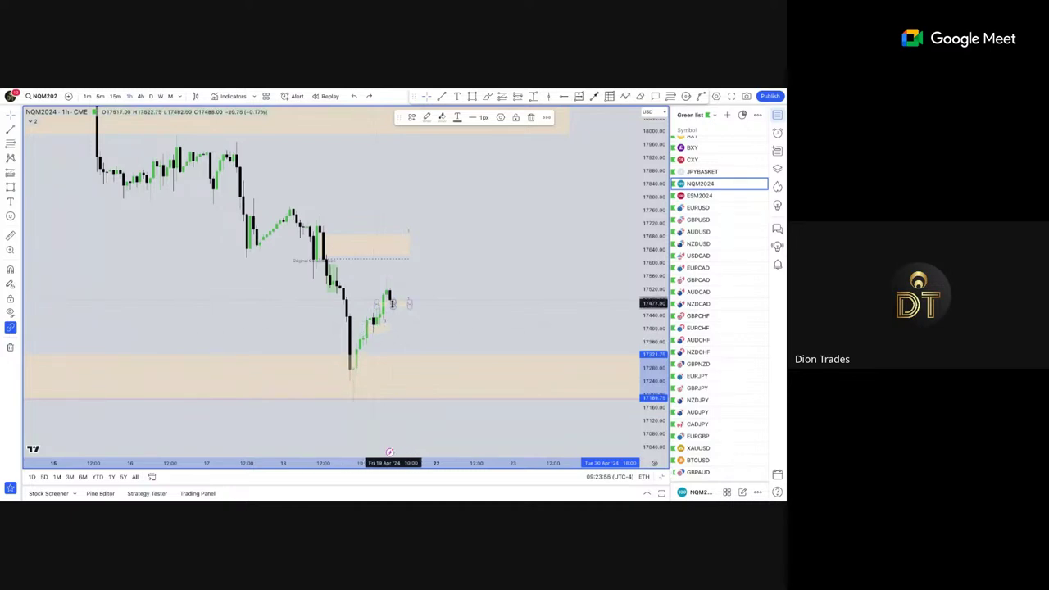
pyautogui.scroll(3, 459, 299)
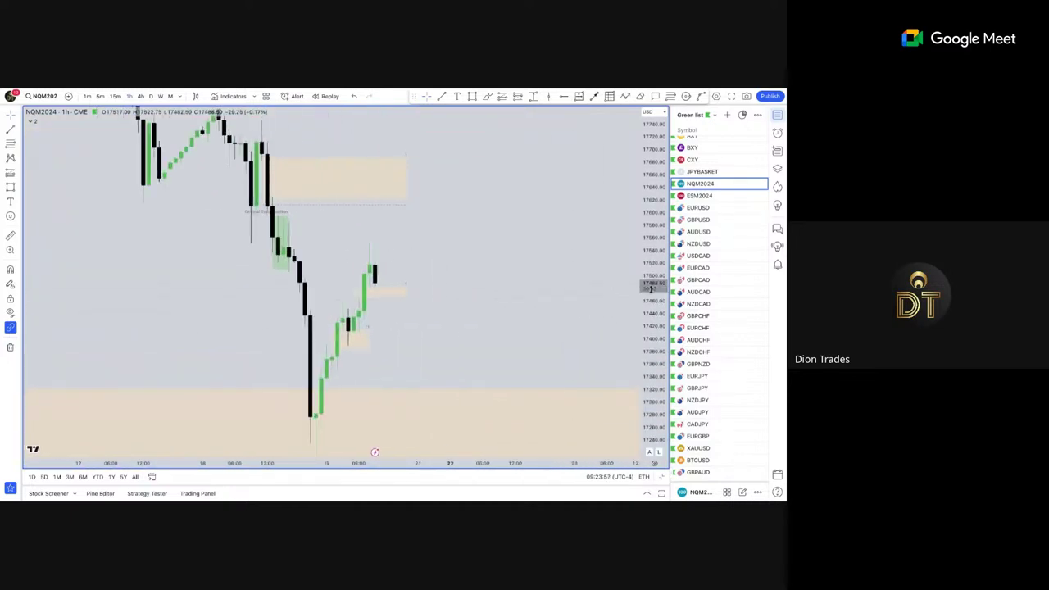
pyautogui.scroll(-2, 651, 289)
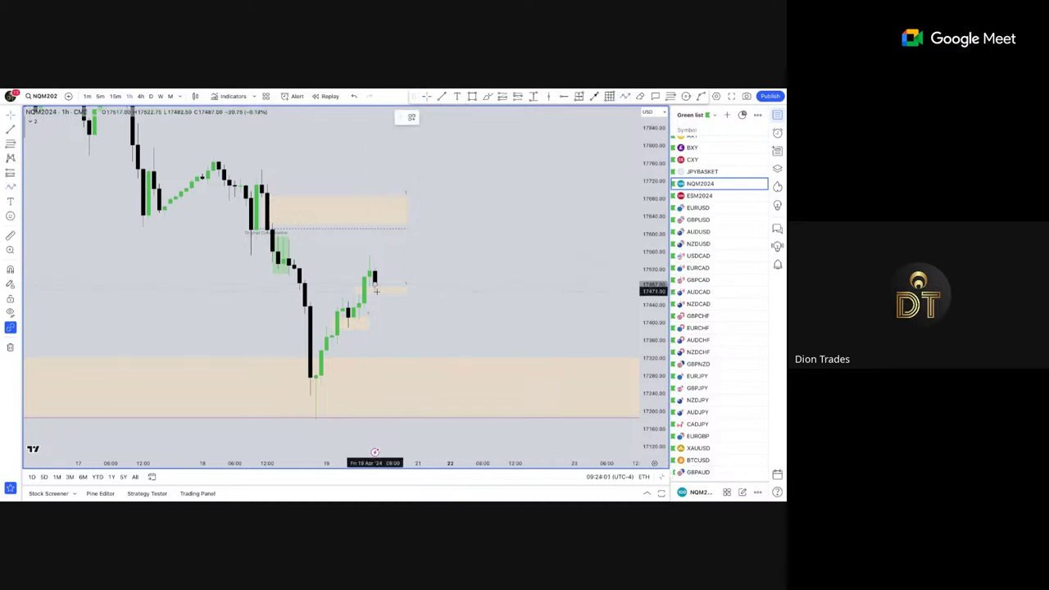
pyautogui.moveTo(379, 292)
pyautogui.mouseDown()
pyautogui.moveTo(393, 203)
pyautogui.moveTo(390, 215)
pyautogui.mouseUp()
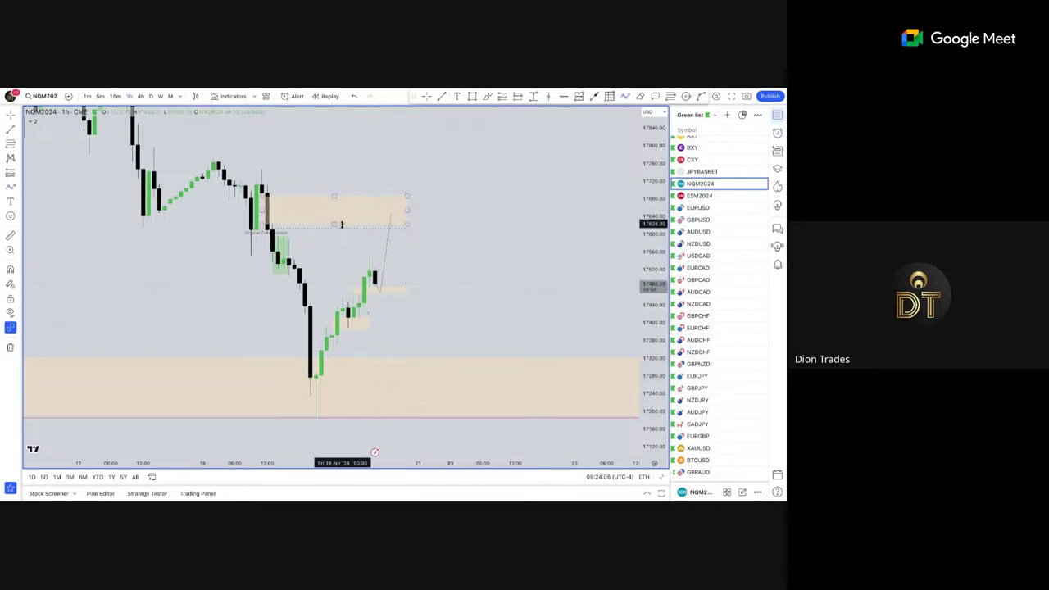
# Switch NQM2024 to the 1-minute timeframe, reset the chart view and bring the projected path into view.
pyautogui.rightClick(335, 249)
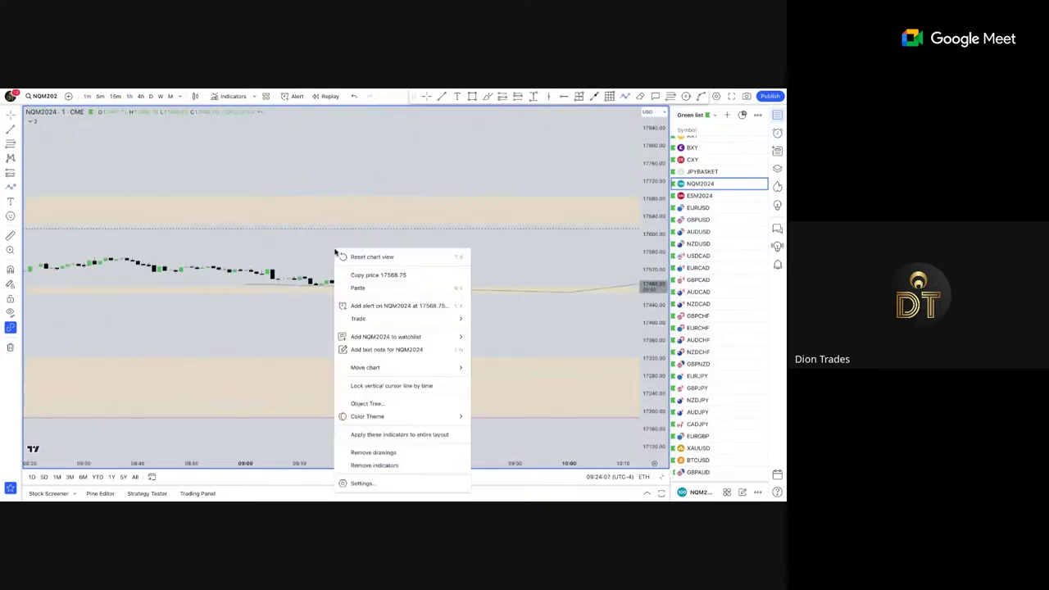
pyautogui.click(377, 260)
pyautogui.moveTo(529, 333); pyautogui.dragTo(394, 341)
pyautogui.scroll(-4, 393, 341)
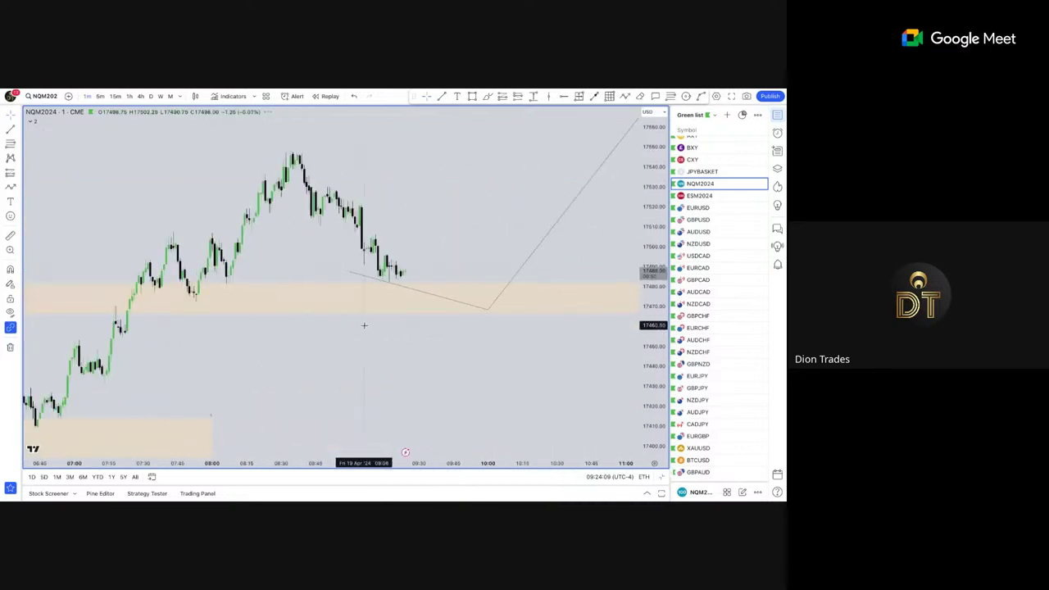
# Delete the projected path from the 1-minute NQM2024 chart.
pyautogui.scroll(-2, 456, 320)
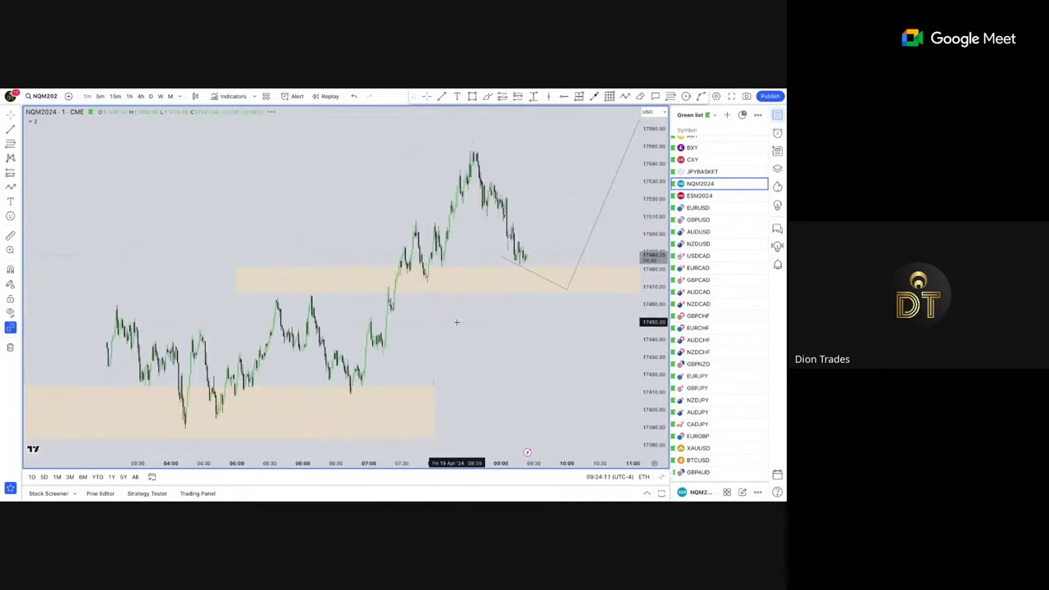
pyautogui.moveTo(460, 320); pyautogui.dragTo(417, 319)
pyautogui.scroll(2, 404, 312)
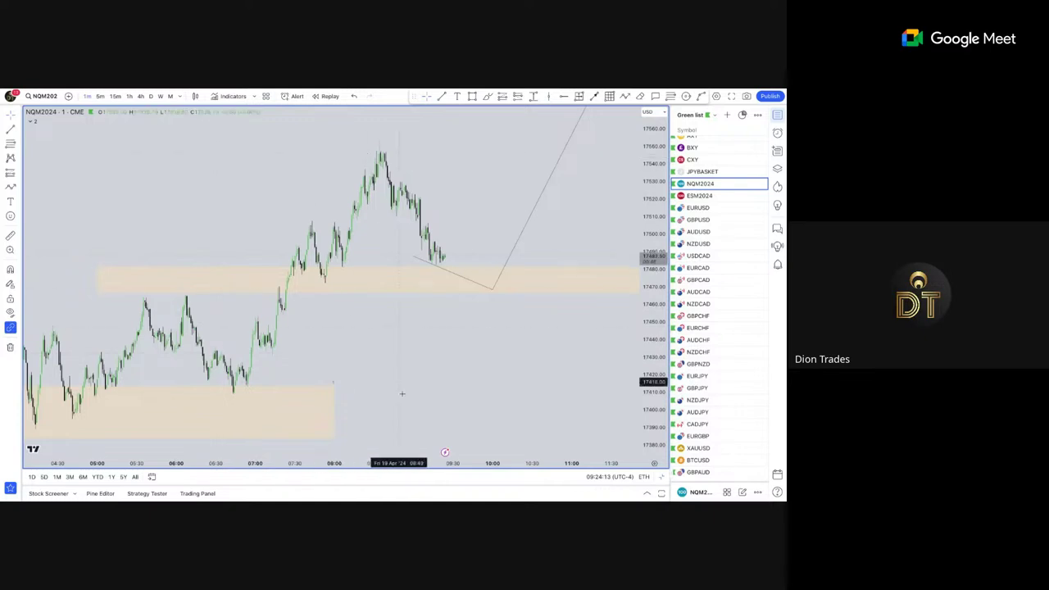
pyautogui.scroll(2, 414, 391)
pyautogui.scroll(3, 371, 271)
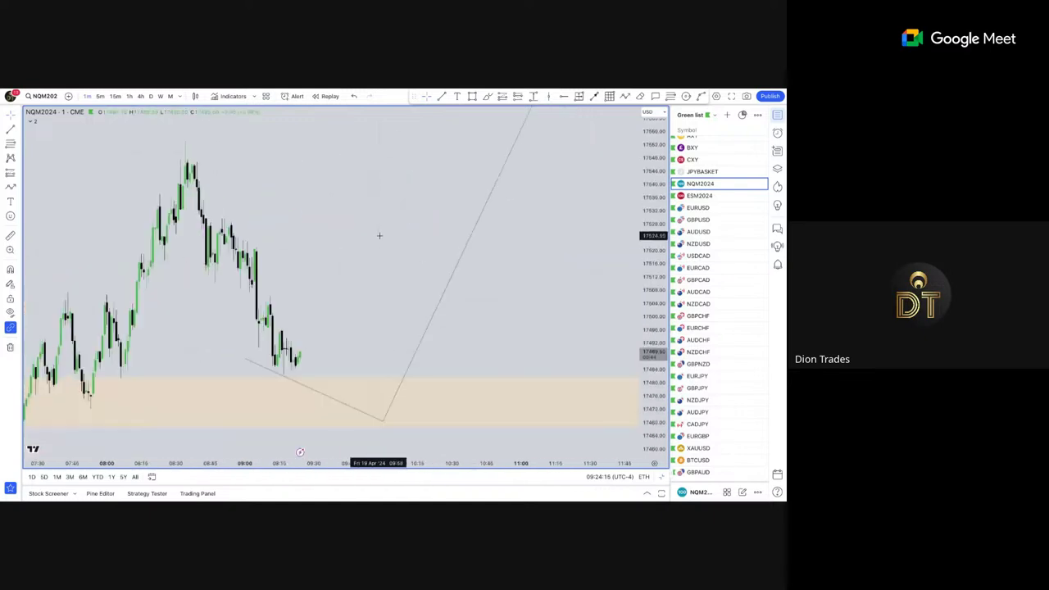
pyautogui.scroll(-2, 388, 239)
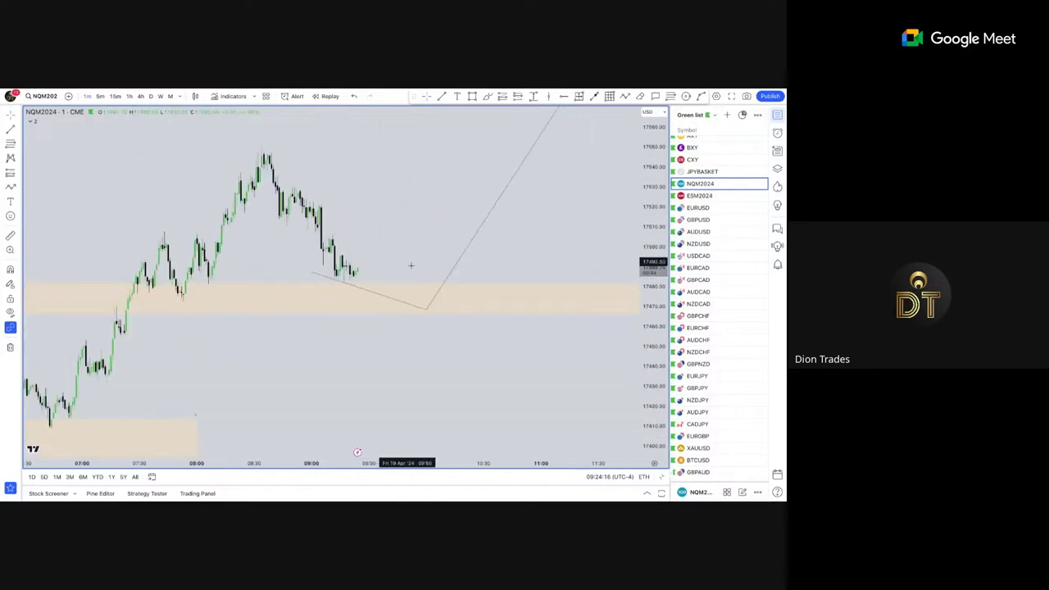
pyautogui.click(452, 272)
pyautogui.press('Delete')
# Draw a zigzag path from the current candle down to about 17469, up to 17506, down to 17485, and up to 17562.
pyautogui.click(624, 97)
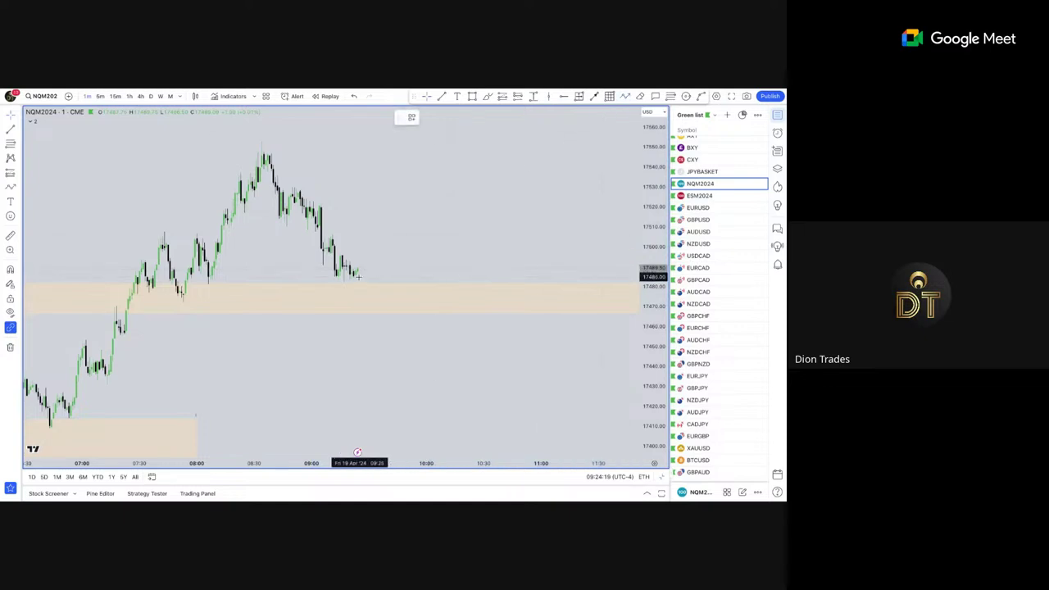
pyautogui.click(358, 270)
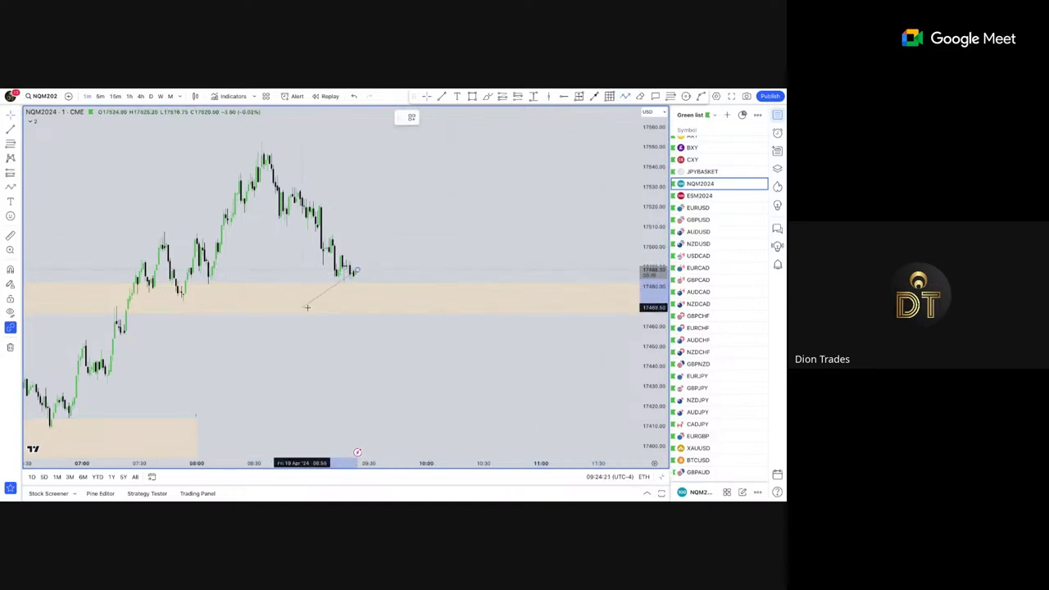
pyautogui.click(368, 307)
pyautogui.click(386, 235)
pyautogui.click(397, 277)
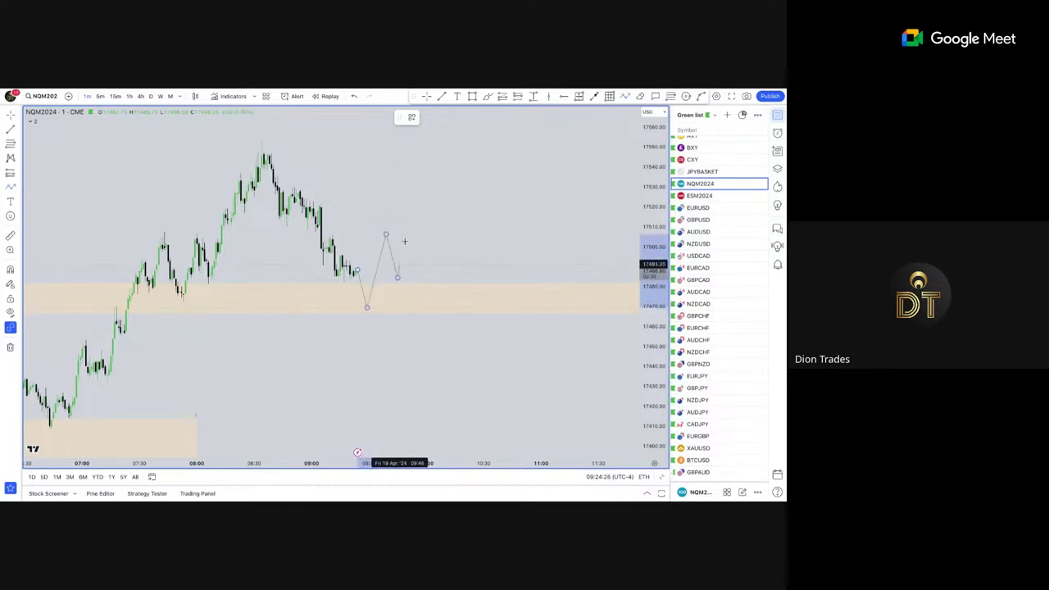
pyautogui.doubleClick(434, 123)
# Review the zigzag path against the zone and dotted line above the recent high, and delete the path.
pyautogui.moveTo(457, 172); pyautogui.dragTo(512, 292)
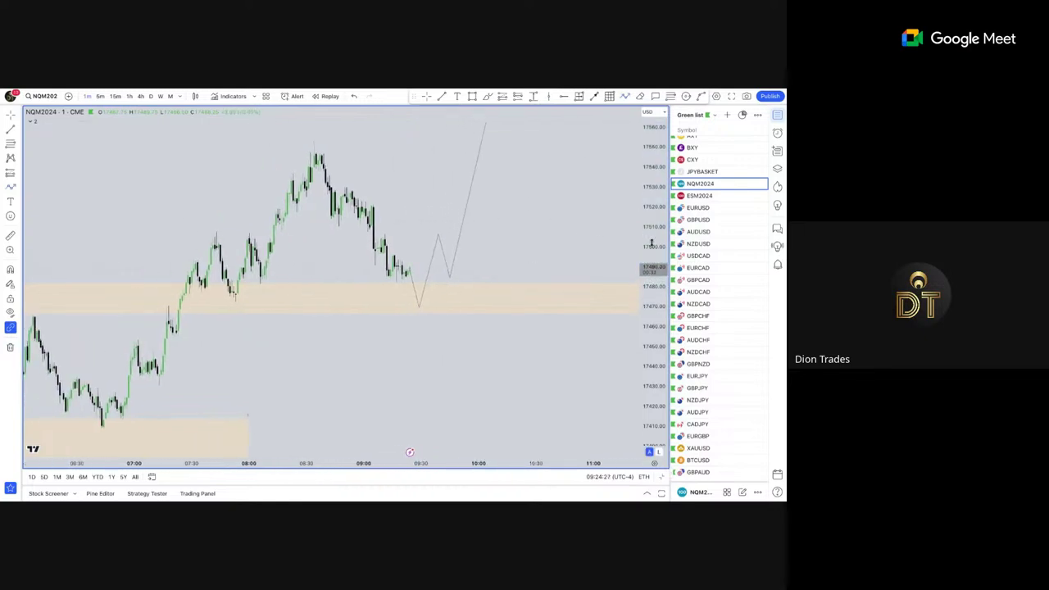
pyautogui.moveTo(652, 243); pyautogui.dragTo(652, 309)
pyautogui.moveTo(540, 208); pyautogui.dragTo(538, 274)
pyautogui.scroll(-2, 491, 287)
pyautogui.scroll(2, 469, 304)
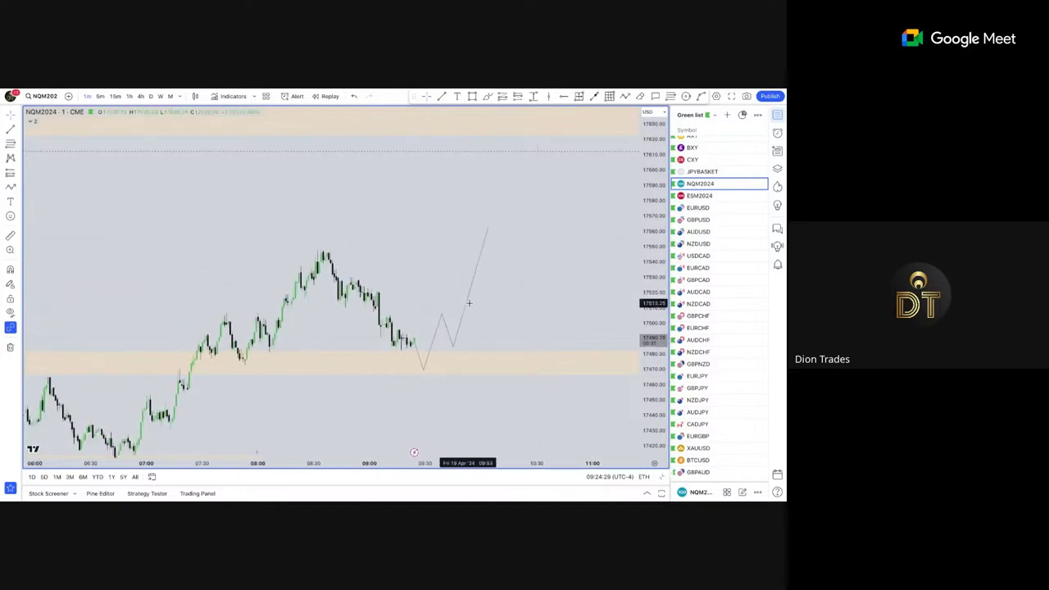
pyautogui.click(469, 303)
pyautogui.press('Delete')
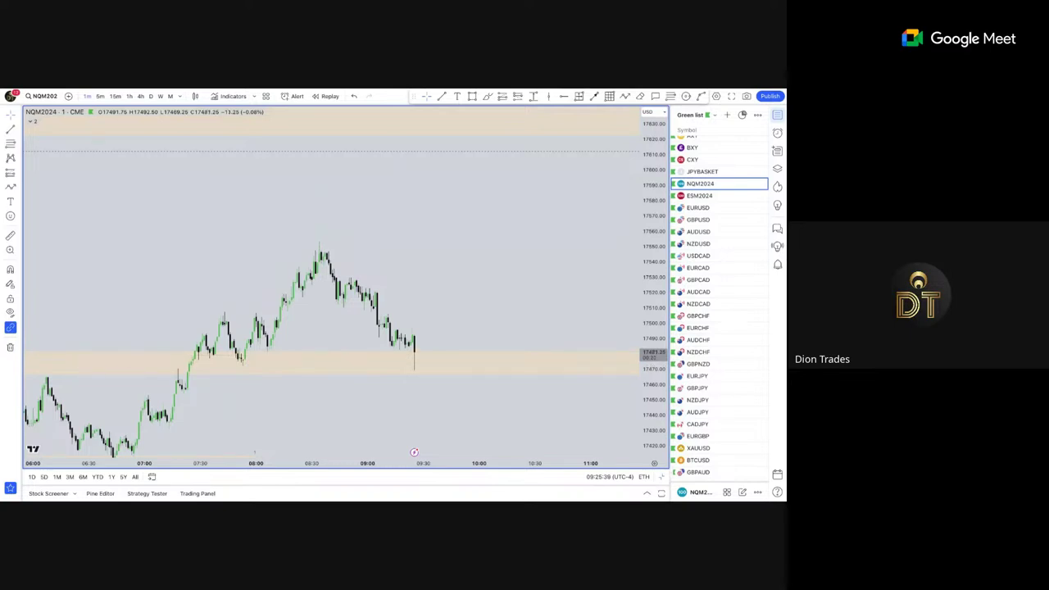
# Switch NQM2024 to the hourly timeframe, reset the view and frame the drop and rebound of 18–19 April.
pyautogui.scroll(-2, 260, 200)
pyautogui.click(130, 97)
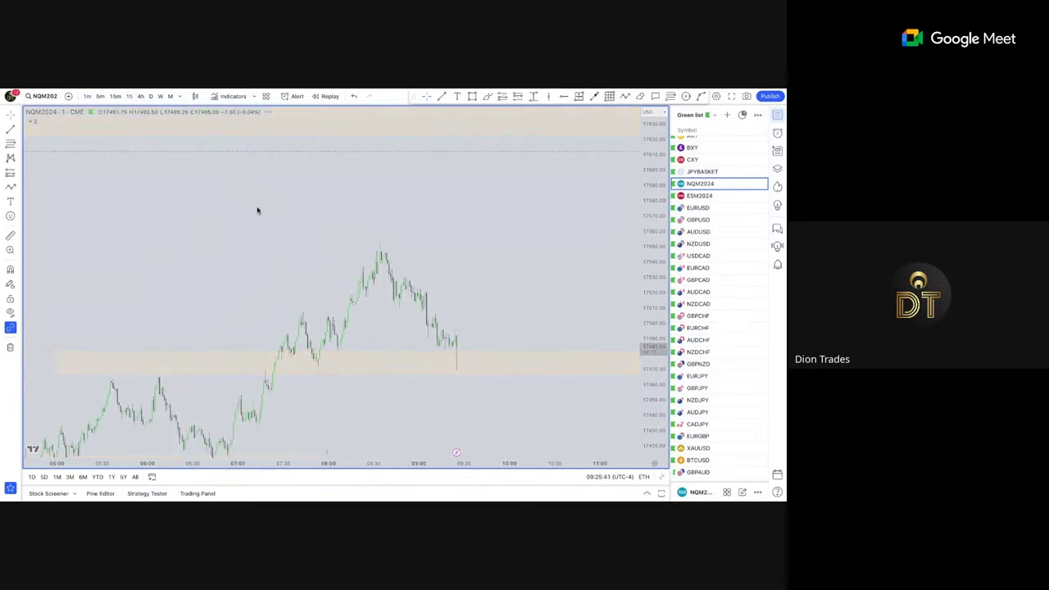
pyautogui.rightClick(546, 244)
pyautogui.click(556, 255)
pyautogui.scroll(-4, 586, 287)
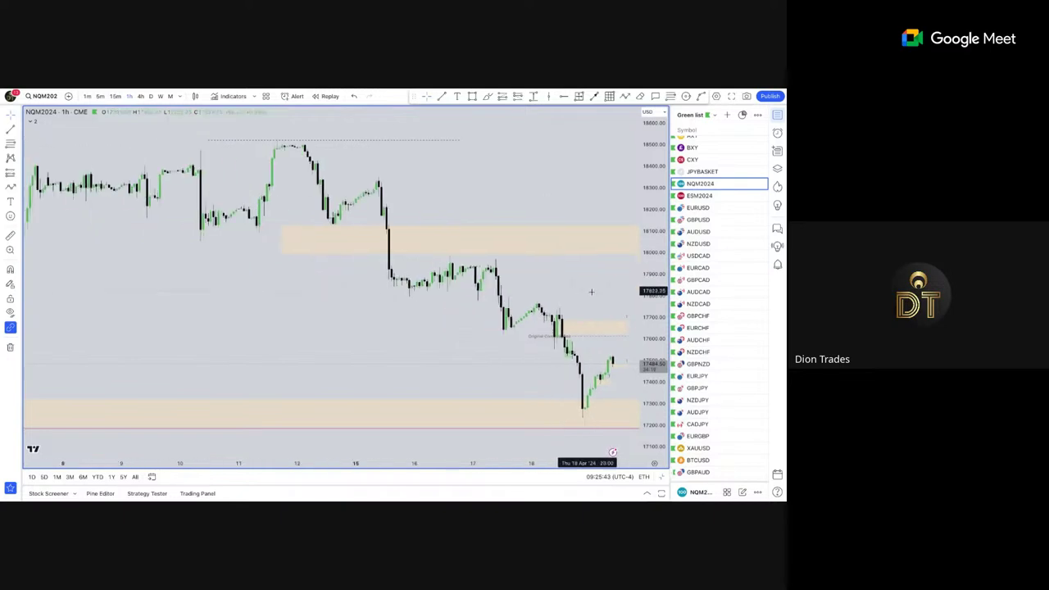
pyautogui.moveTo(654, 290); pyautogui.dragTo(653, 193)
pyautogui.moveTo(571, 259); pyautogui.dragTo(555, 111)
pyautogui.scroll(2, 561, 160)
pyautogui.moveTo(561, 160); pyautogui.dragTo(464, 167)
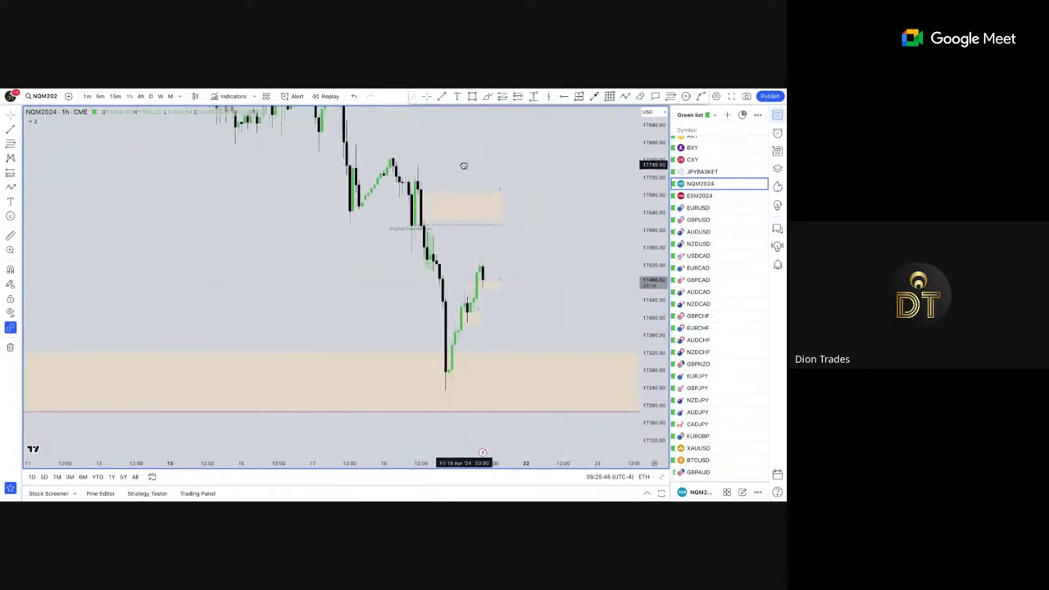
# Draw a Fibonacci retracement from the 18 April 11:00 high at 17746.75 to 17187, and extend the upper zone to 22 April 06:00.
pyautogui.click(671, 96)
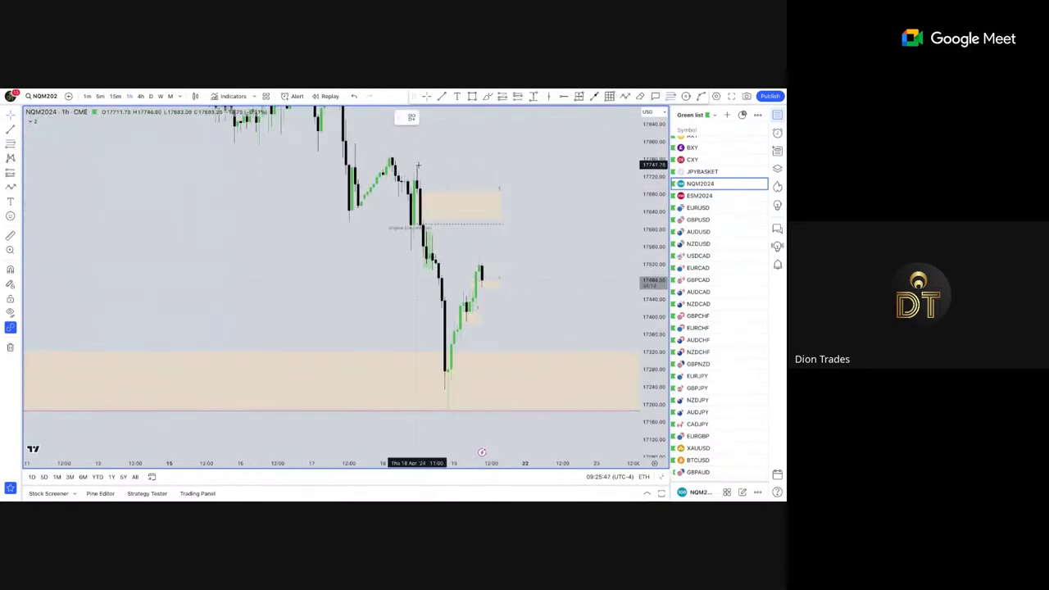
pyautogui.click(416, 166)
pyautogui.click(542, 412)
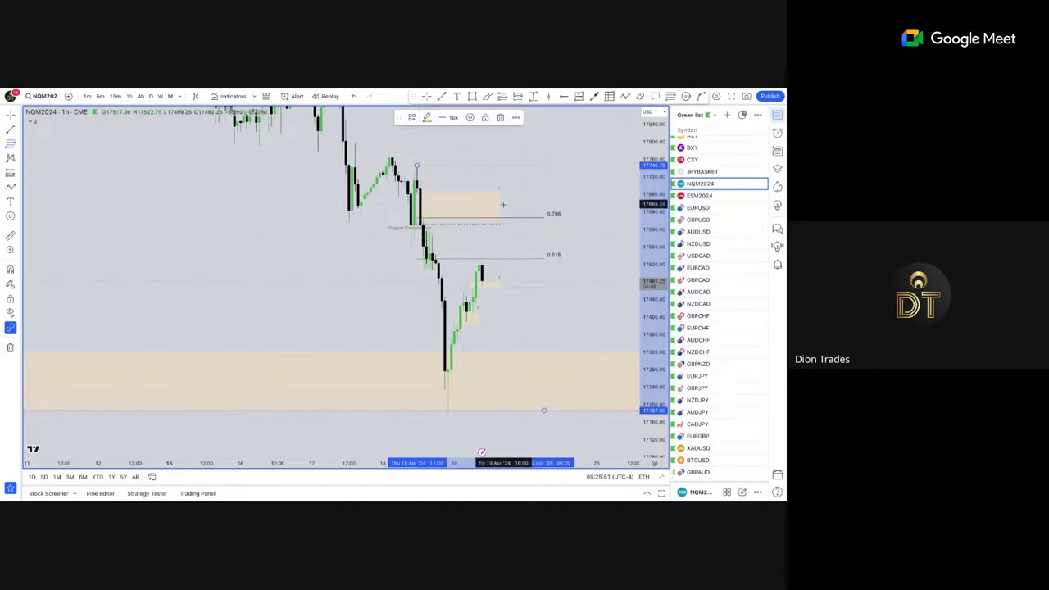
pyautogui.moveTo(501, 205); pyautogui.dragTo(543, 207)
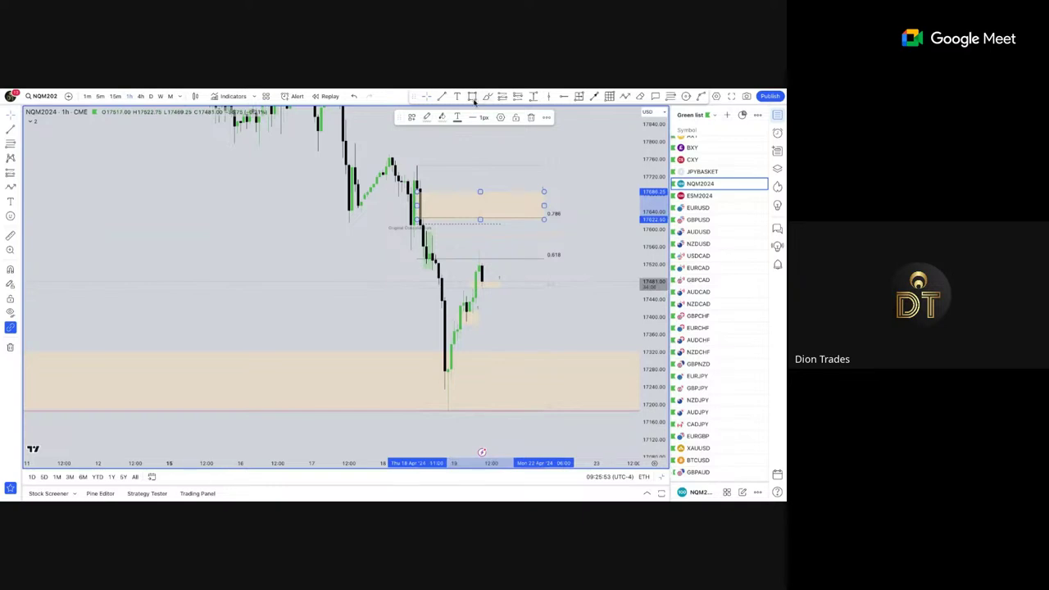
# Try to mark a small rectangular zone at about 17519 to 17495, just below the 0.618 level.
pyautogui.click(474, 98)
pyautogui.click(436, 265)
pyautogui.click(530, 275)
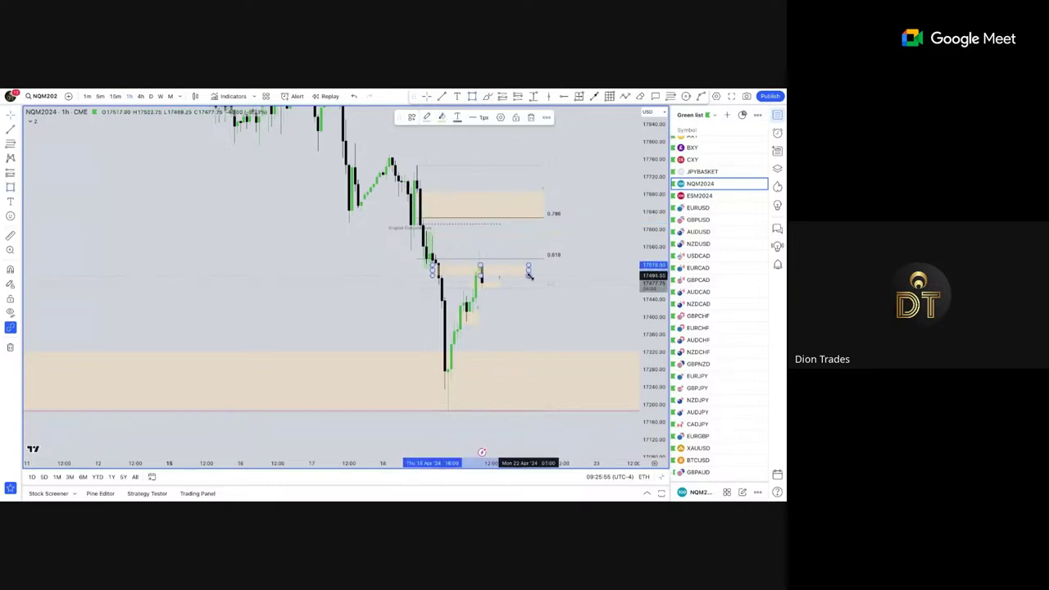
pyautogui.click(518, 297)
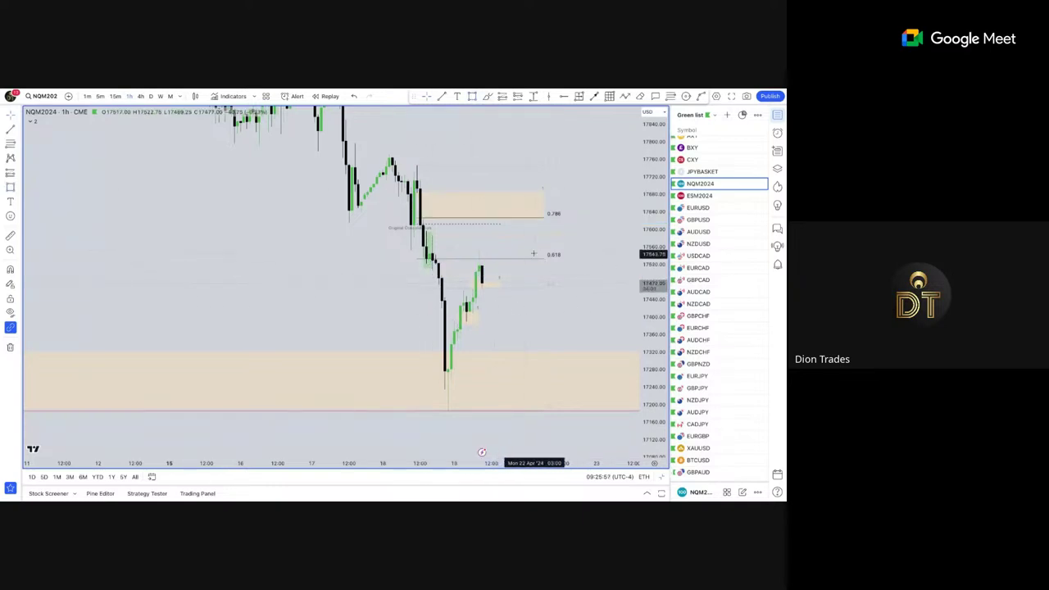
# Delete the zone above the 0.786 level and return NQM2024 to the 1-minute timeframe with a reset view.
pyautogui.click(546, 215)
pyautogui.press('Delete')
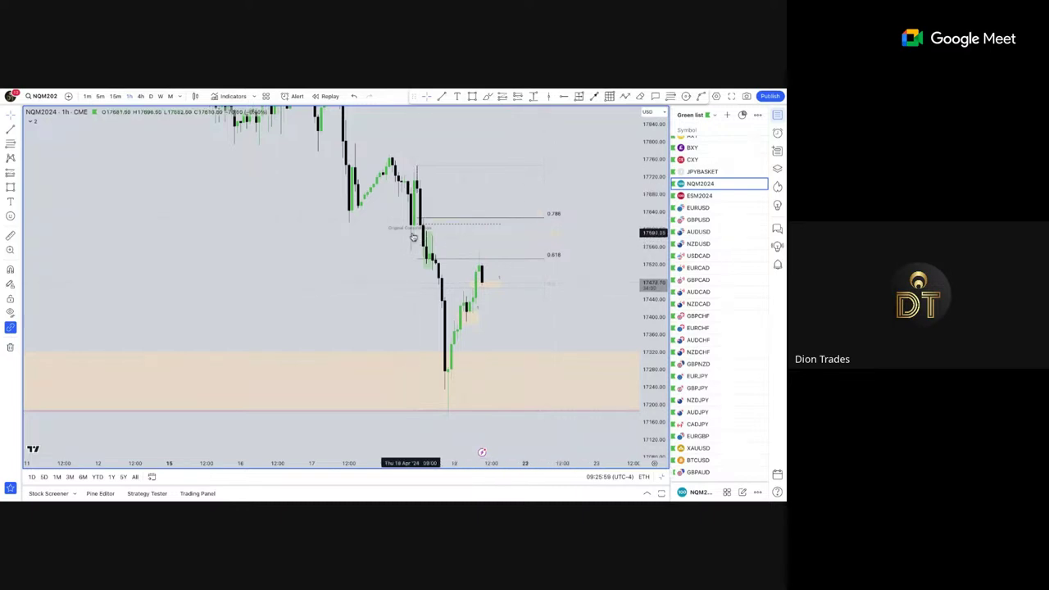
pyautogui.click(87, 96)
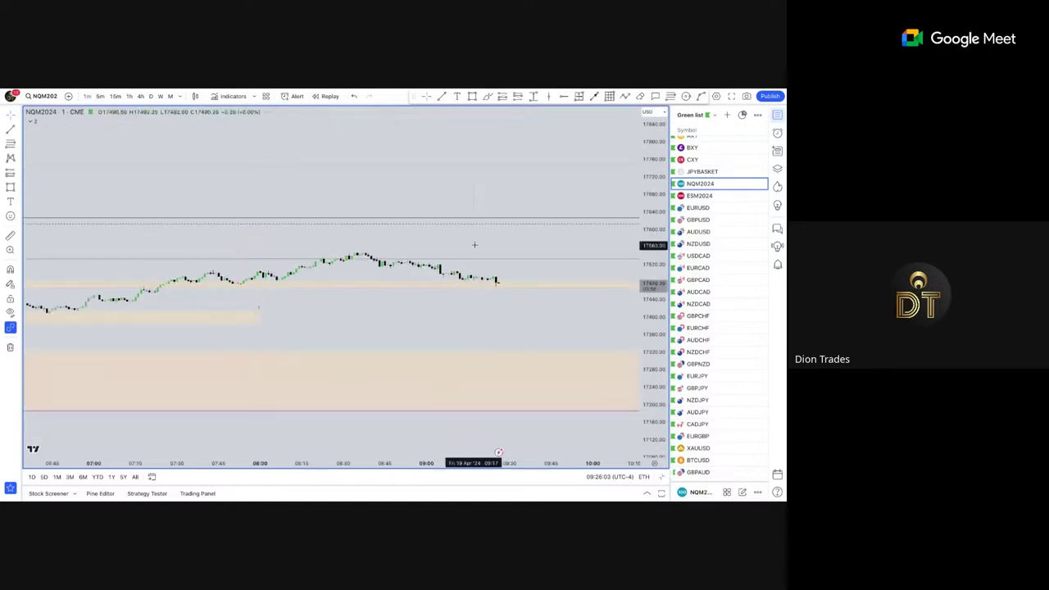
pyautogui.rightClick(502, 176)
pyautogui.click(501, 177)
# Examine the latest 1-minute NQM2024 candles at the zone near 17470 to 17480 and the preceding swings.
pyautogui.moveTo(519, 265); pyautogui.dragTo(432, 263)
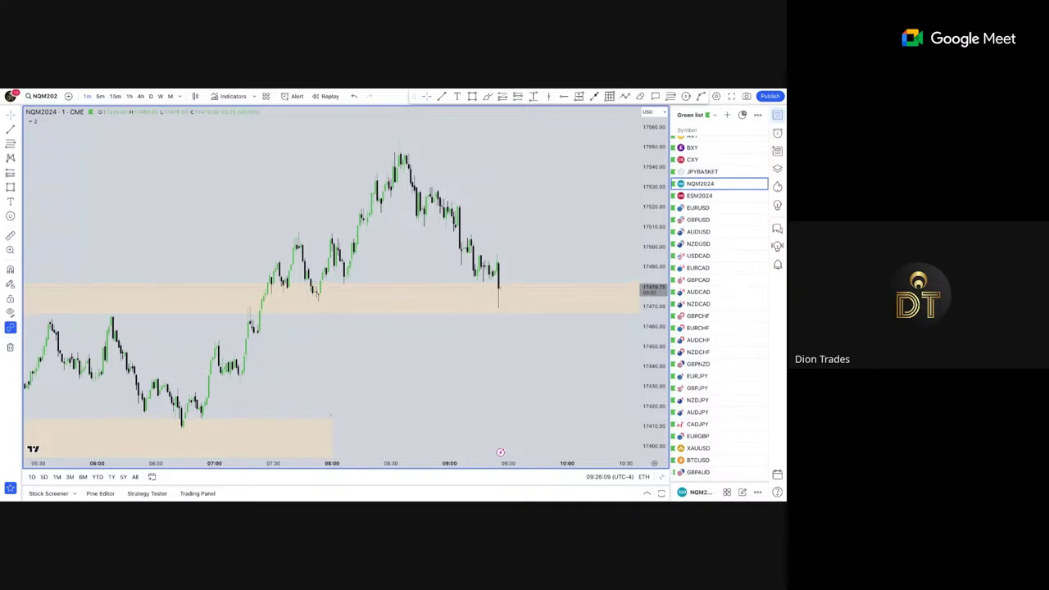
pyautogui.scroll(-4, 564, 352)
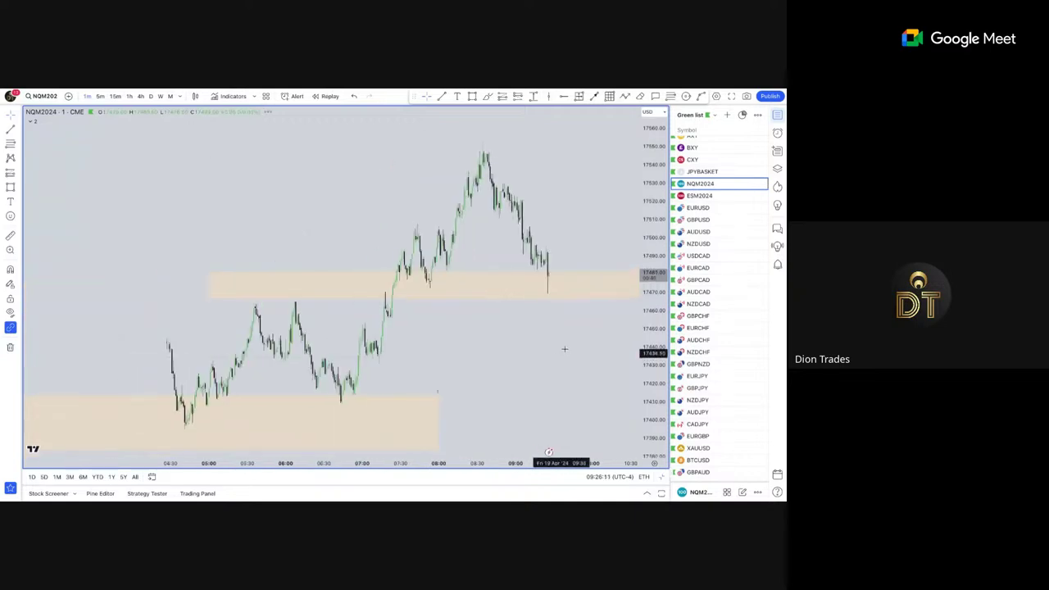
pyautogui.scroll(4, 605, 314)
pyautogui.moveTo(647, 292); pyautogui.dragTo(648, 312)
pyautogui.scroll(3, 577, 262)
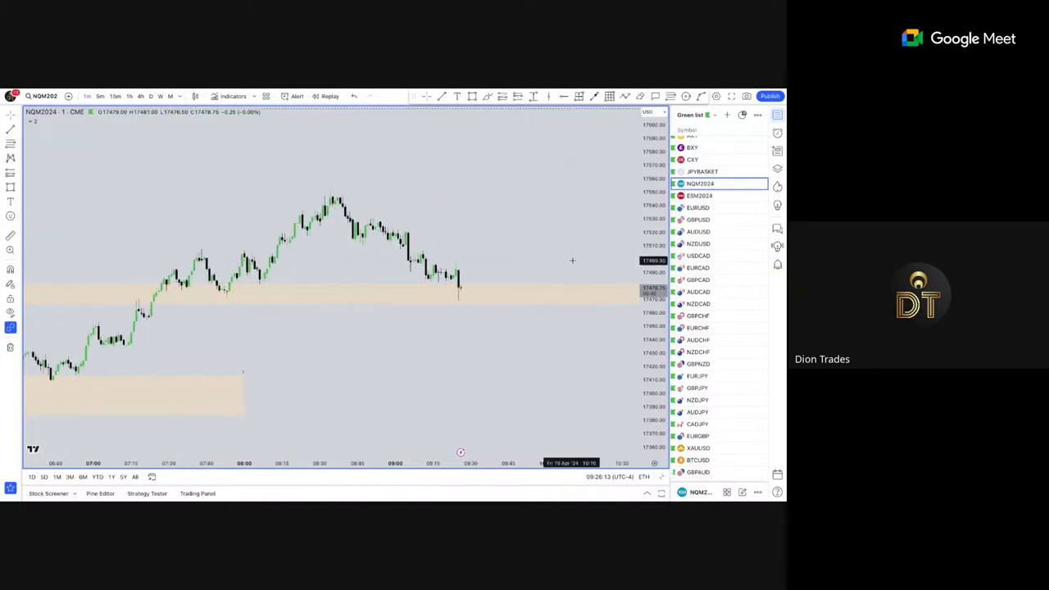
pyautogui.moveTo(572, 261); pyautogui.dragTo(525, 268)
pyautogui.scroll(-3, 506, 287)
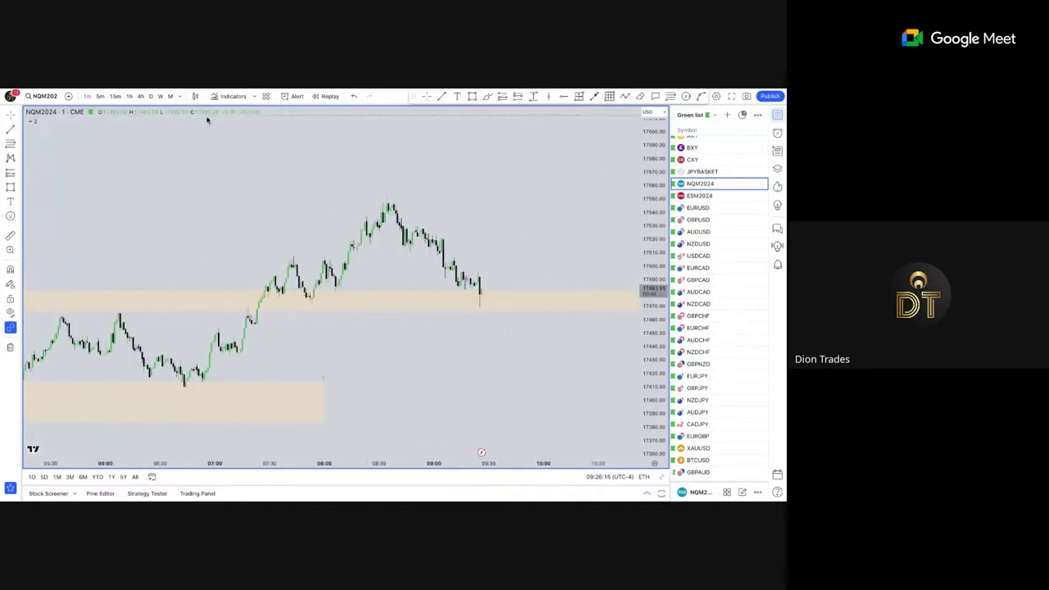
pyautogui.scroll(-2, 569, 295)
pyautogui.scroll(9, 663, 302)
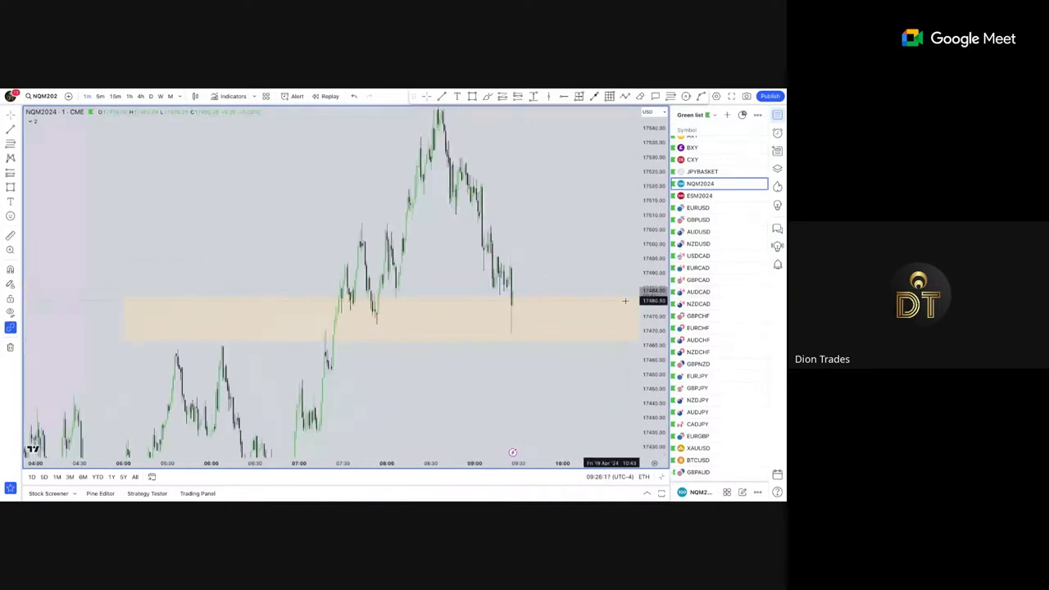
pyautogui.scroll(-4, 665, 307)
pyautogui.moveTo(564, 265); pyautogui.dragTo(508, 273)
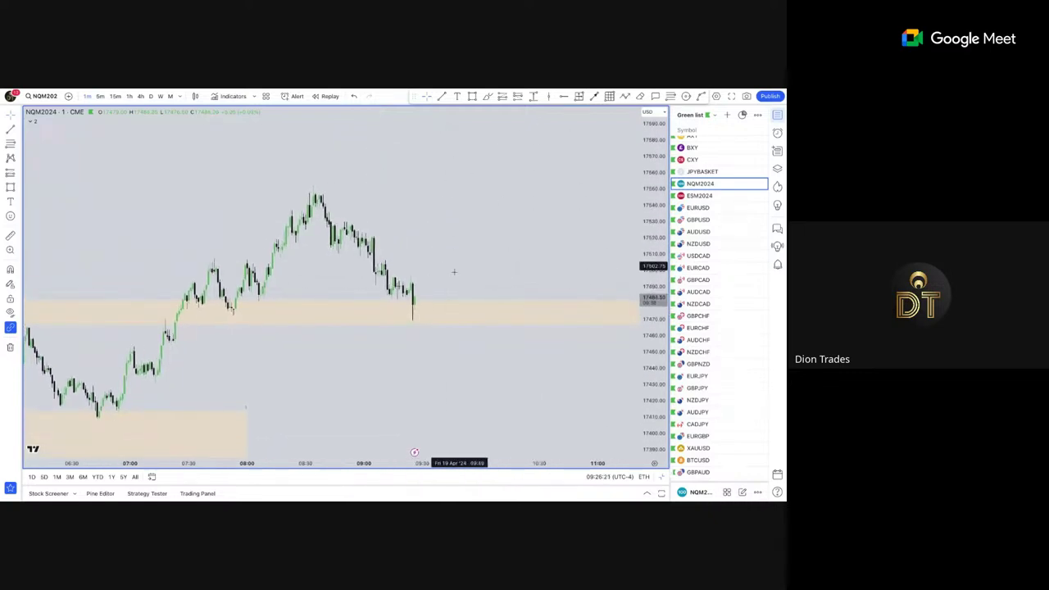
# Draw a rising zigzag path from the current candle at about 17482 through 17513, 17496, 17538 and 17516 to 17565.
pyautogui.moveTo(434, 251); pyautogui.dragTo(442, 279)
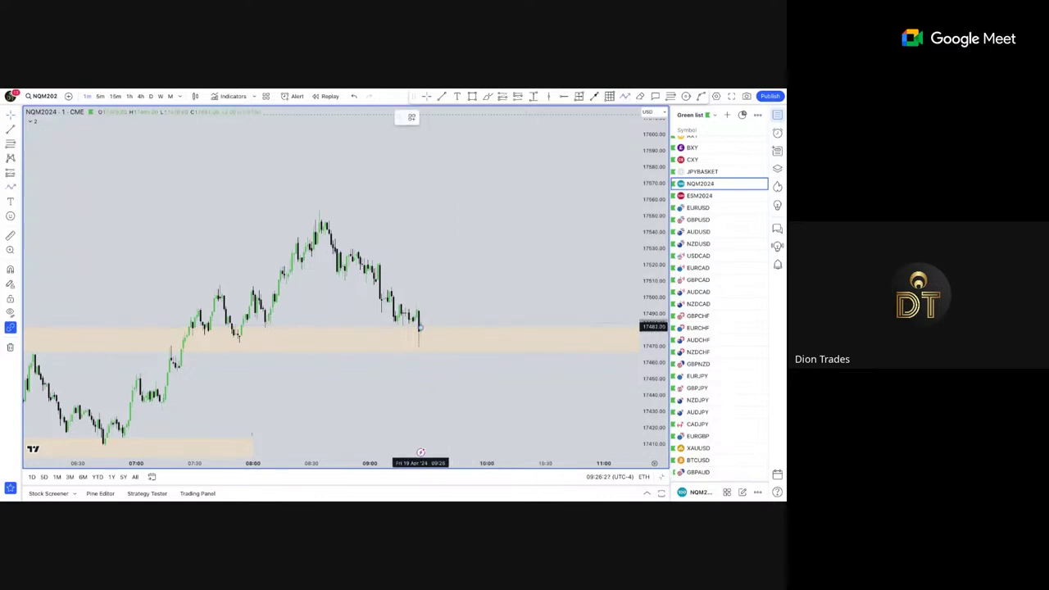
pyautogui.moveTo(420, 326); pyautogui.dragTo(432, 277)
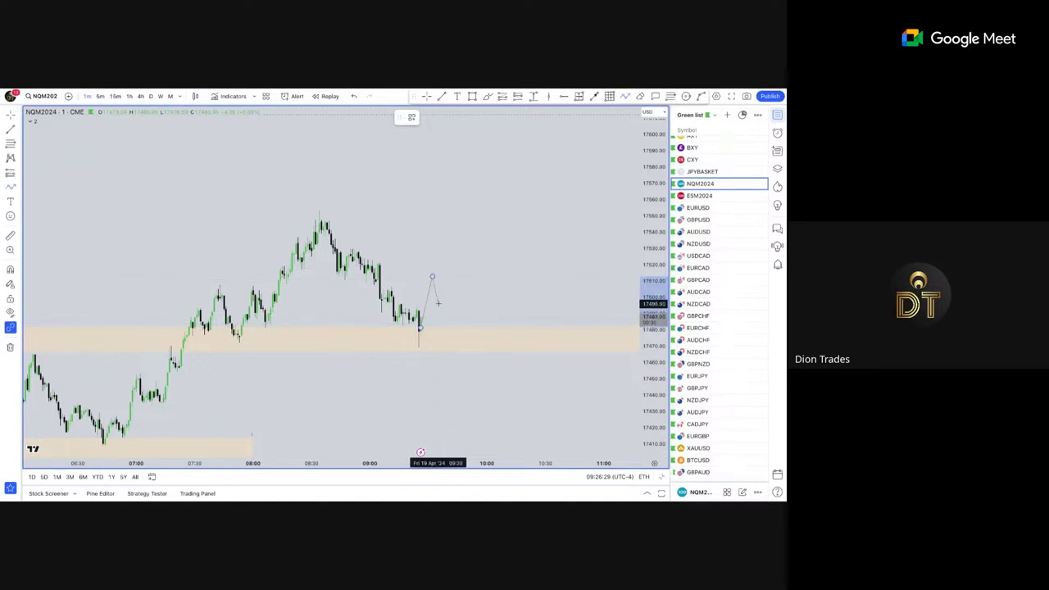
pyautogui.click(442, 303)
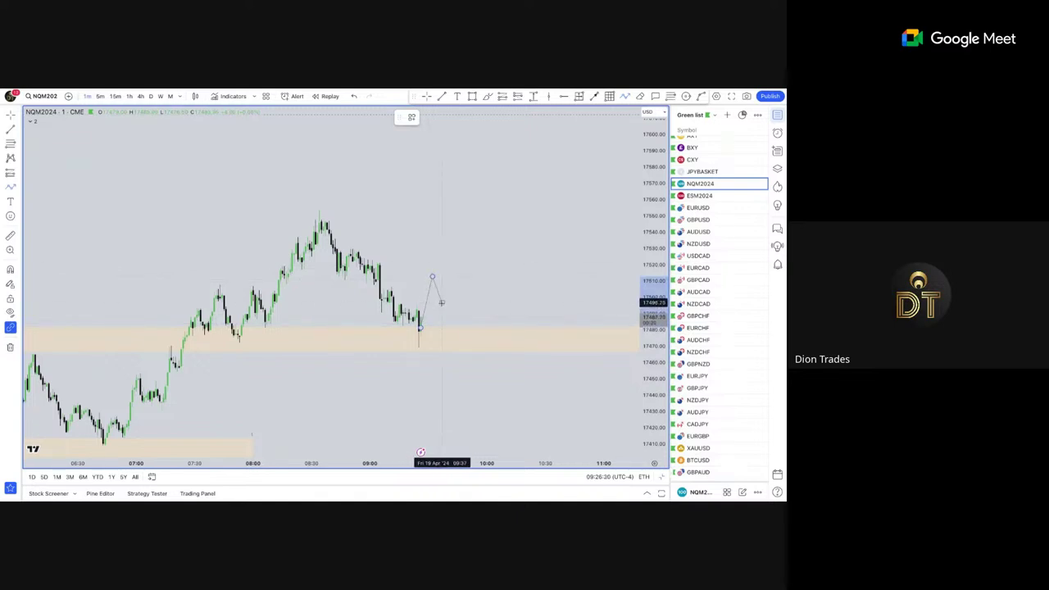
pyautogui.click(457, 236)
pyautogui.click(468, 271)
pyautogui.doubleClick(490, 193)
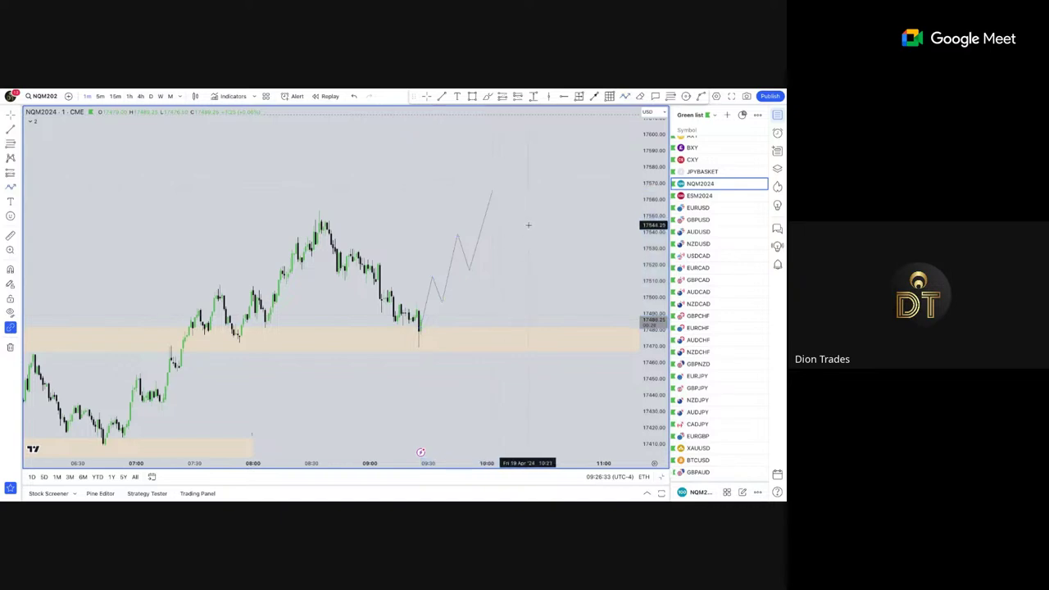
# Mark rectangular zones at the path's two pullbacks, about 17505 to 17496 and about 17529 to 17517.
pyautogui.hotkey('alt', 'shift', 'r')
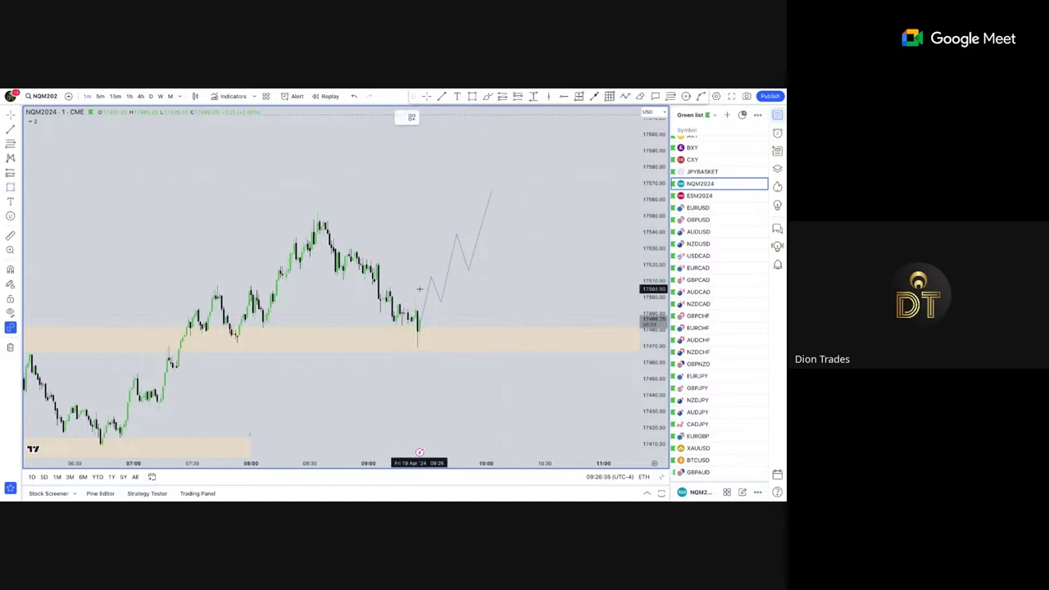
pyautogui.moveTo(419, 289); pyautogui.dragTo(466, 303)
pyautogui.click(487, 300)
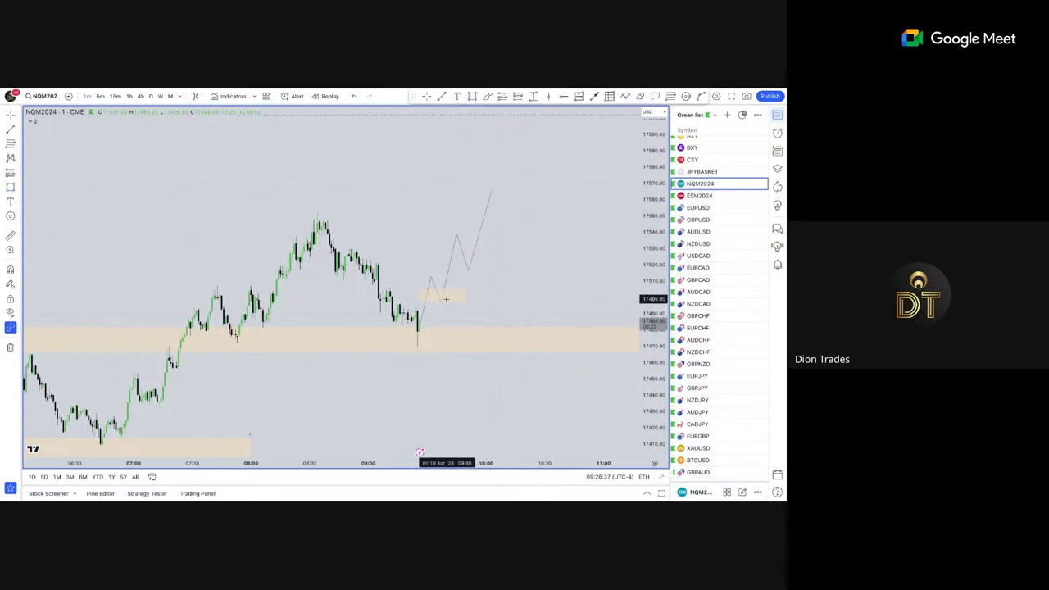
pyautogui.hotkey('alt', 'shift', 'r')
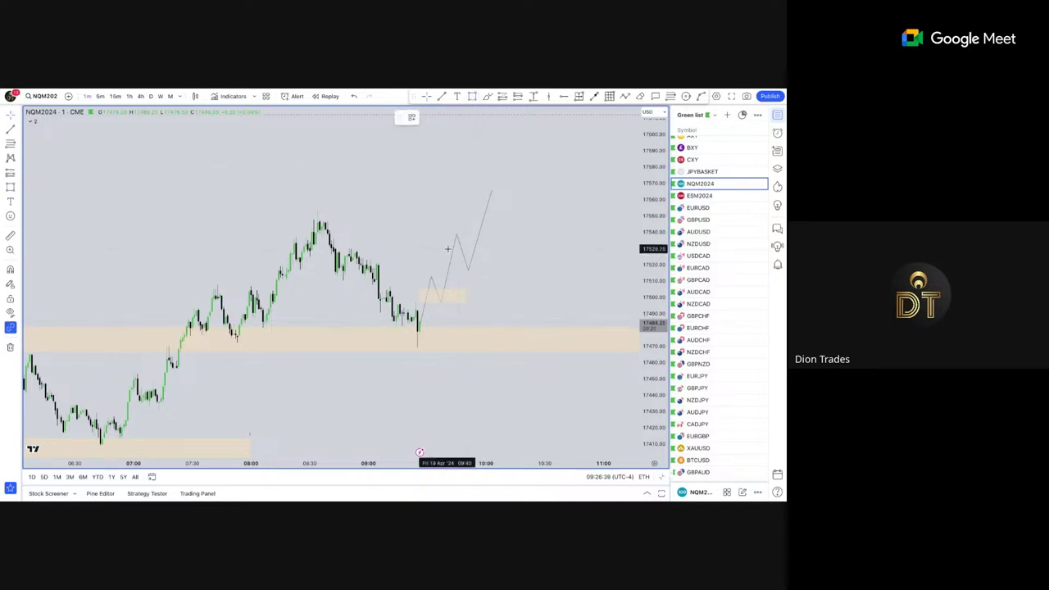
pyautogui.moveTo(447, 249); pyautogui.dragTo(494, 269)
pyautogui.click(523, 187)
# Place a long position at the second pullback zone with entry about 17528, target about 17557 and stop about 17499.
pyautogui.click(504, 97)
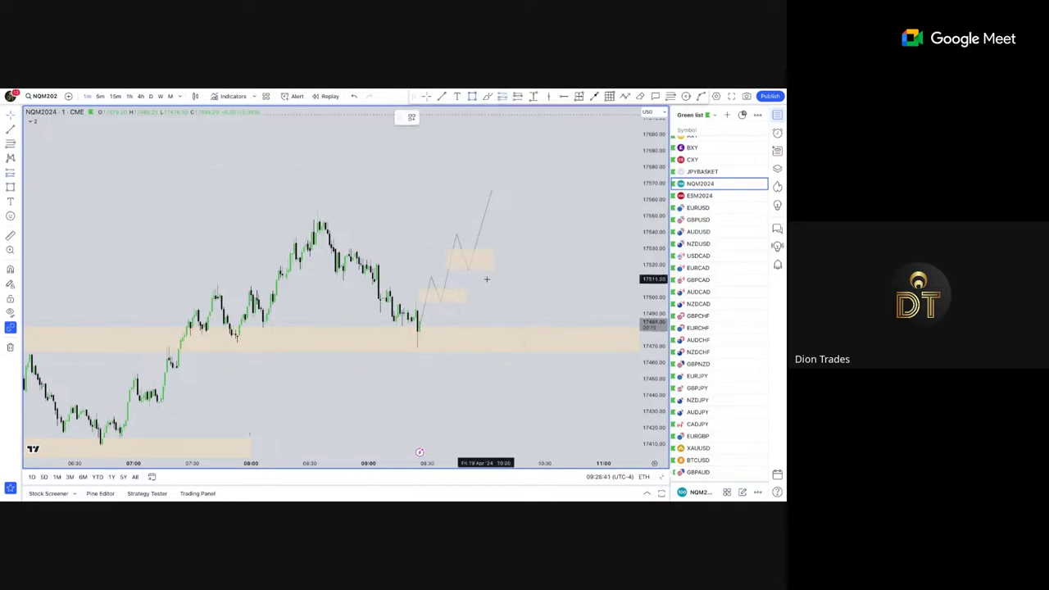
pyautogui.click(474, 252)
pyautogui.scroll(-3, 633, 242)
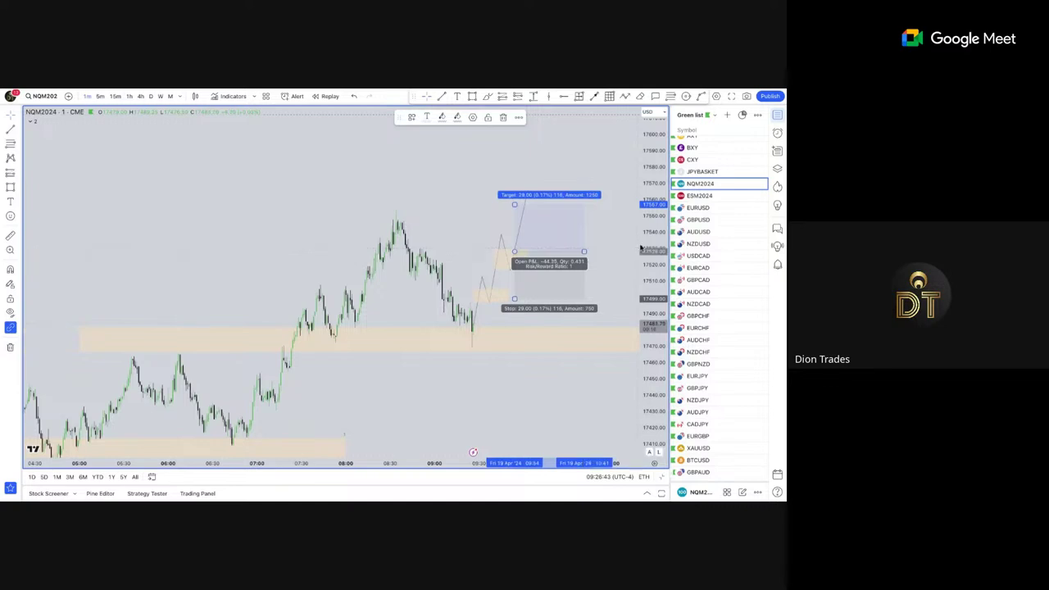
# Examine the projected path and long position against the wider 1-minute NQM2024 price action and the surrounding zones.
pyautogui.moveTo(620, 255); pyautogui.dragTo(576, 351)
pyautogui.scroll(-10, 649, 279)
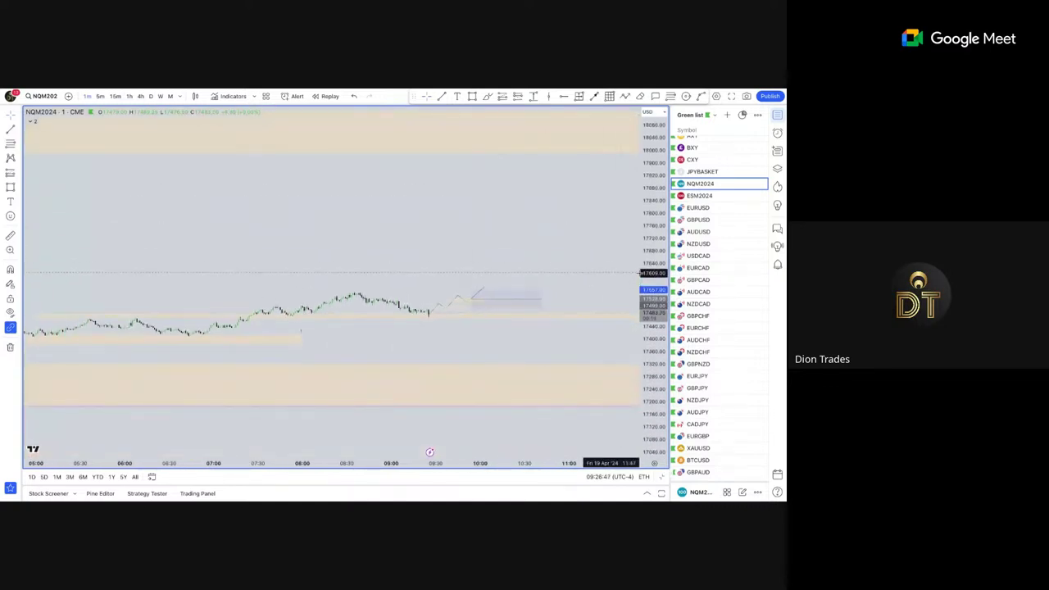
pyautogui.scroll(4, 653, 272)
pyautogui.scroll(3, 653, 272)
pyautogui.moveTo(597, 340); pyautogui.dragTo(620, 219)
pyautogui.scroll(5, 620, 218)
pyautogui.moveTo(566, 300); pyautogui.dragTo(616, 276)
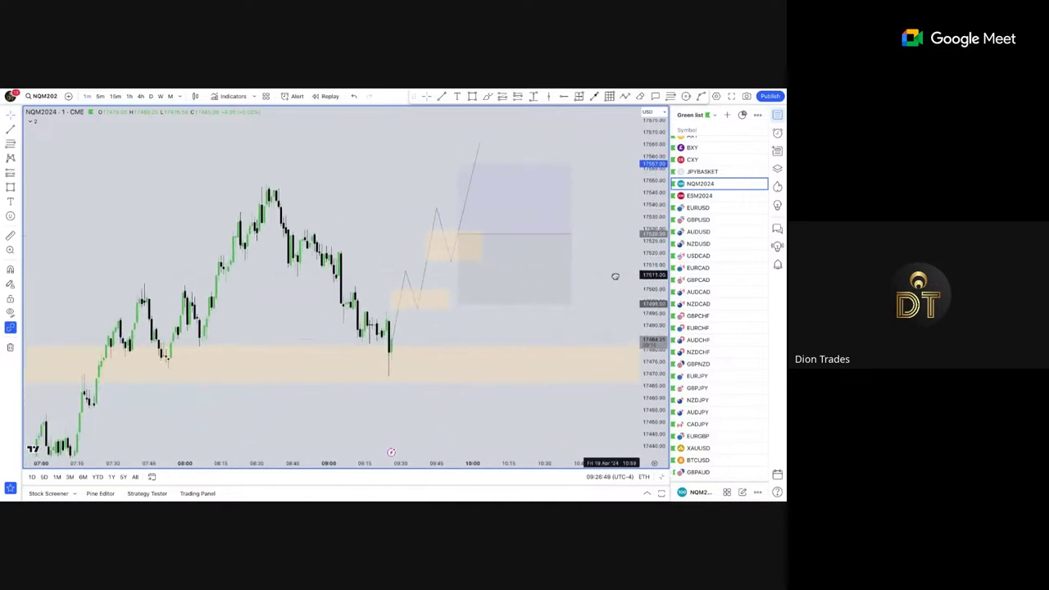
pyautogui.scroll(2, 398, 246)
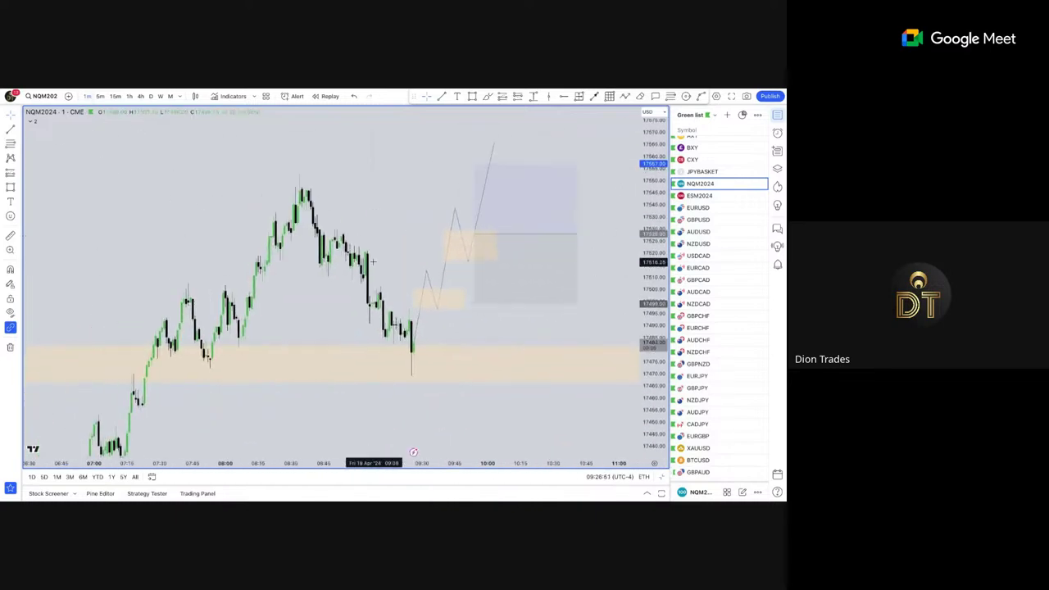
pyautogui.scroll(2, 356, 257)
pyautogui.moveTo(355, 254); pyautogui.dragTo(454, 237)
# Raise the long position's target to about 17607.
pyautogui.scroll(-3, 447, 230)
pyautogui.moveTo(555, 133); pyautogui.dragTo(474, 104)
pyautogui.moveTo(420, 248); pyautogui.dragTo(424, 219)
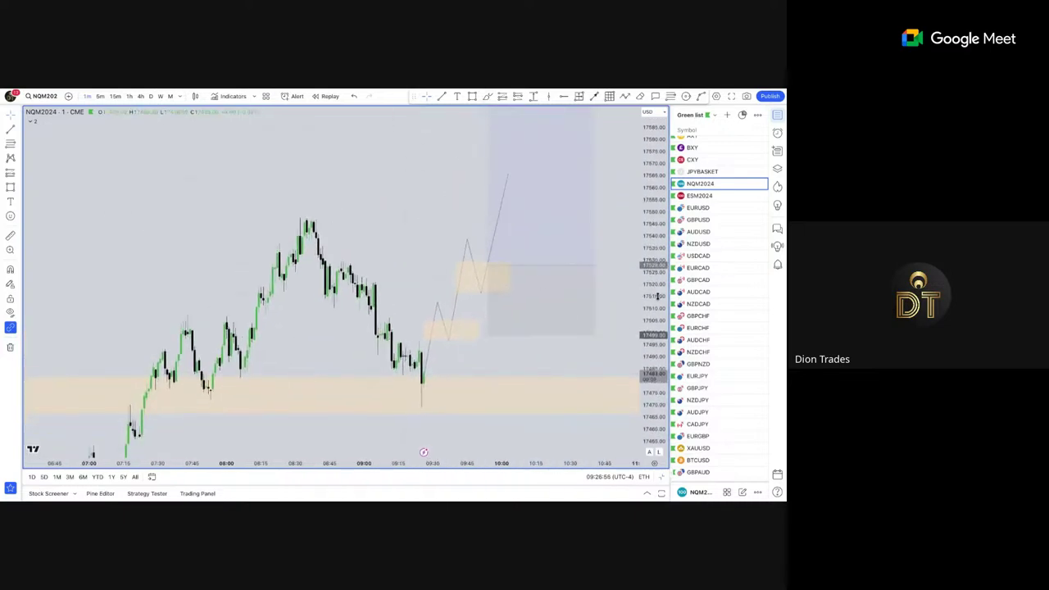
pyautogui.scroll(-2, 649, 296)
pyautogui.moveTo(649, 296); pyautogui.dragTo(650, 313)
pyautogui.moveTo(431, 265); pyautogui.dragTo(429, 232)
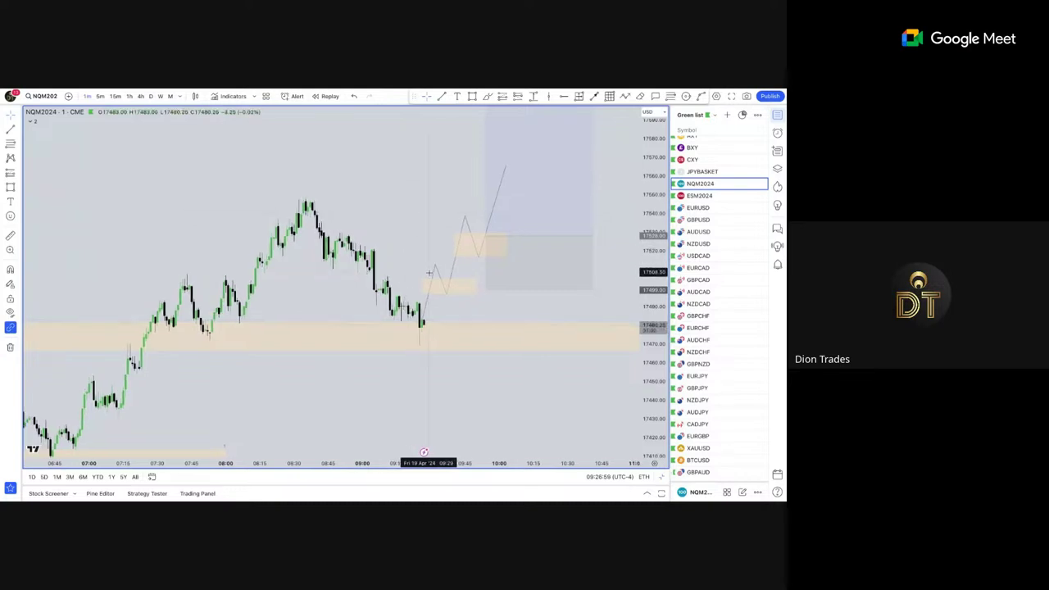
pyautogui.scroll(-1, 418, 269)
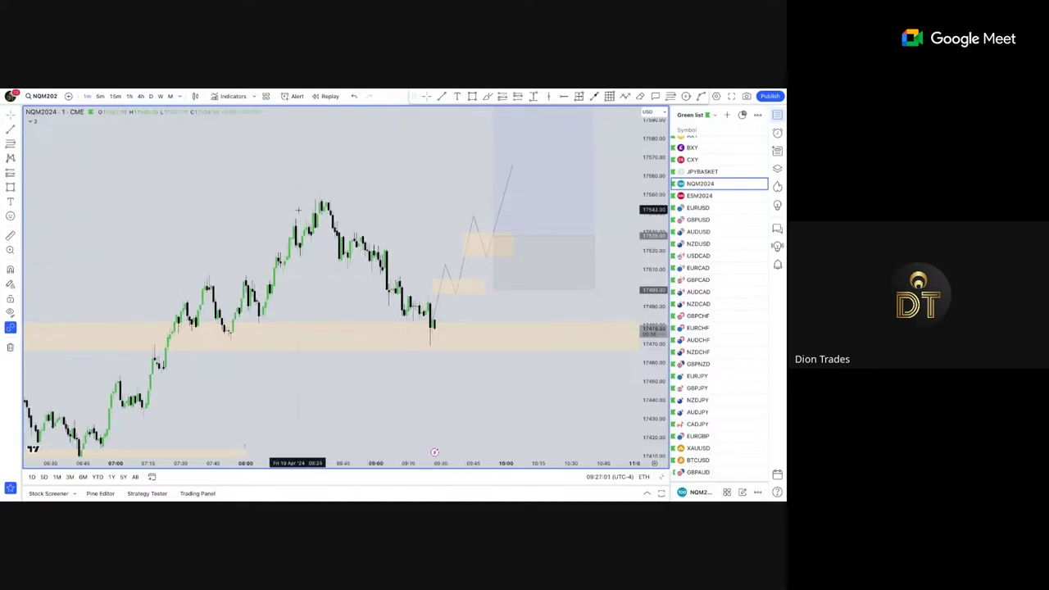
# Mark a rectangular zone in the recent down-move, about 17510 to 17501, and remove it.
pyautogui.click(473, 97)
pyautogui.click(389, 270)
pyautogui.click(423, 285)
pyautogui.click(328, 310)
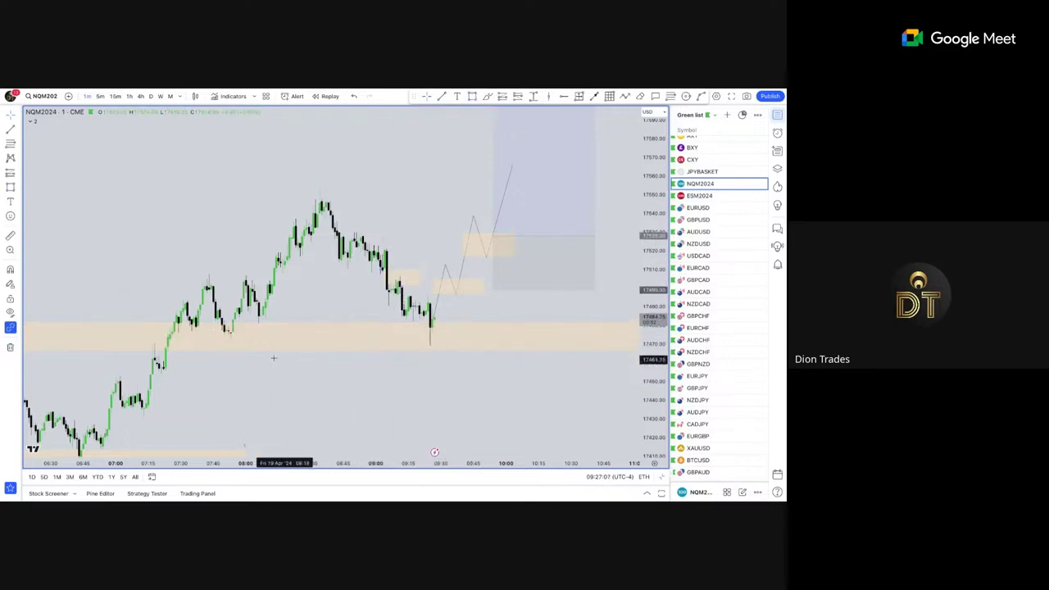
pyautogui.click(419, 285)
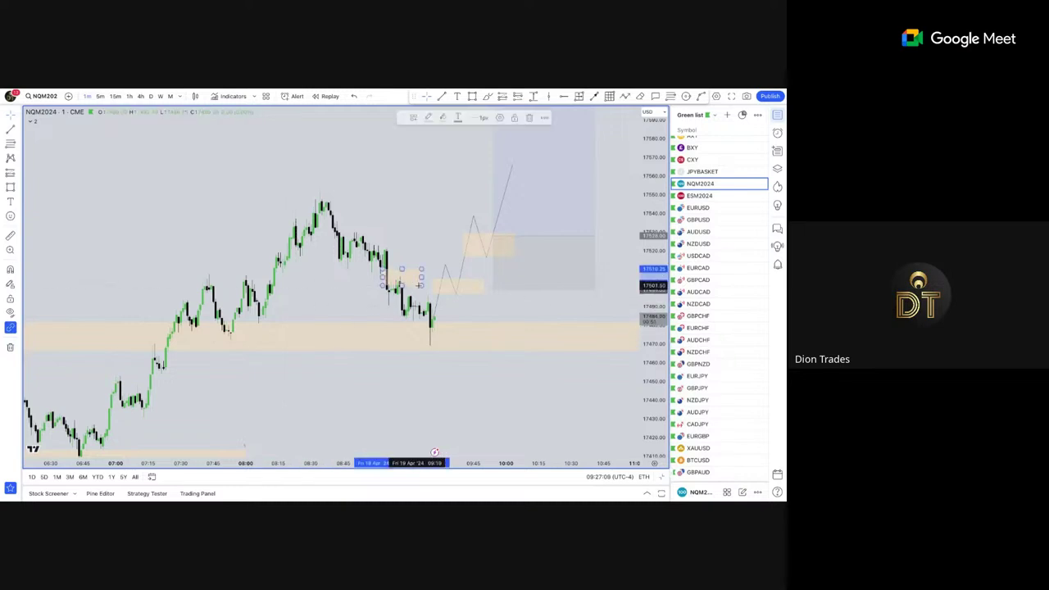
pyautogui.press('Delete')
# Select the zigzag path, its two pullback zones and the long position together and delete them.
pyautogui.scroll(-2, 246, 264)
pyautogui.scroll(1, 246, 264)
pyautogui.moveTo(495, 381); pyautogui.dragTo(231, 341)
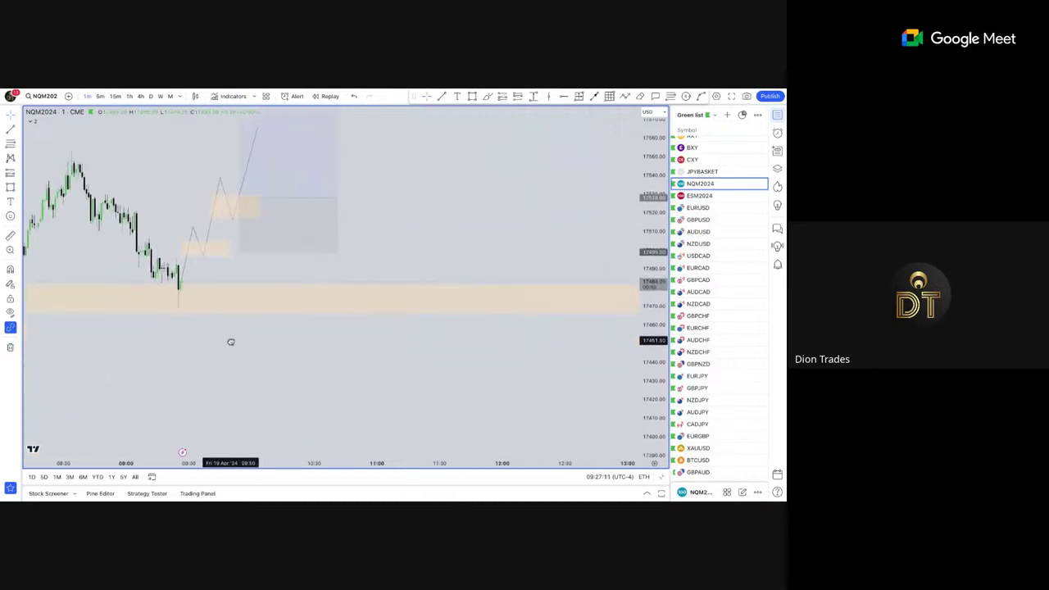
pyautogui.scroll(-4, 233, 341)
pyautogui.moveTo(635, 356); pyautogui.dragTo(345, 351)
pyautogui.moveTo(494, 298); pyautogui.dragTo(265, 285)
pyautogui.moveTo(223, 246); pyautogui.dragTo(564, 352)
pyautogui.scroll(3, 533, 347)
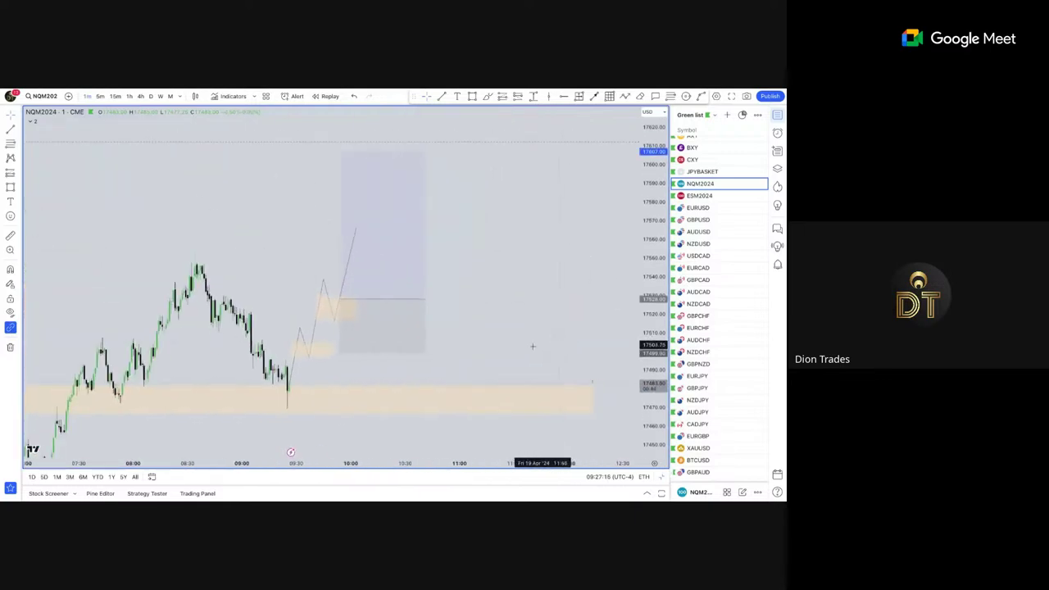
pyautogui.hscroll(-3, 532, 347)
pyautogui.moveTo(367, 197); pyautogui.dragTo(526, 328)
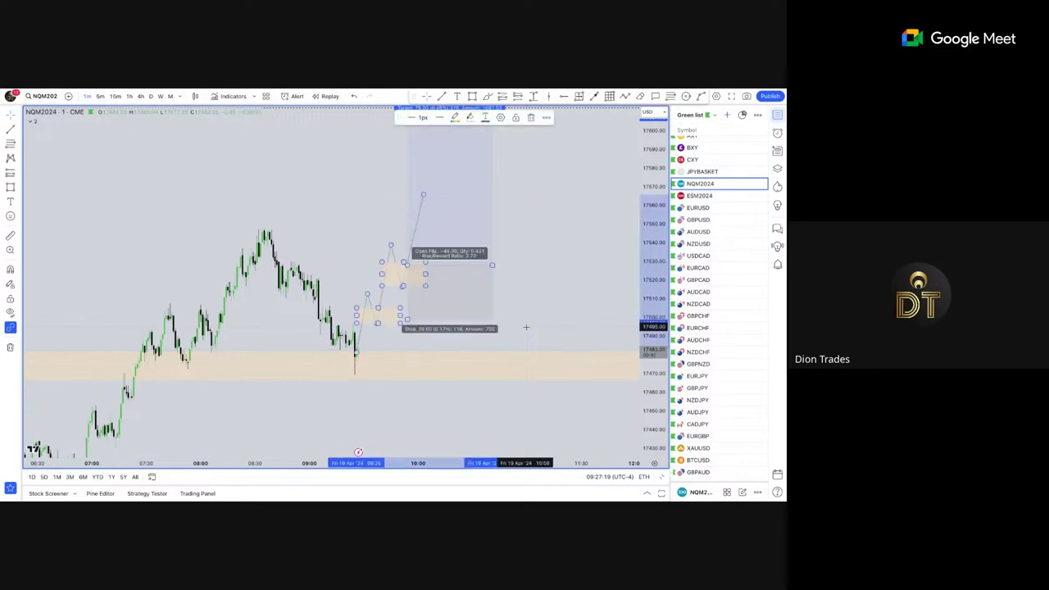
pyautogui.press('Delete')
# Set NQM2024 to the 1-hour timeframe and examine the latest decline and rebound.
pyautogui.hscroll(-5, 490, 347)
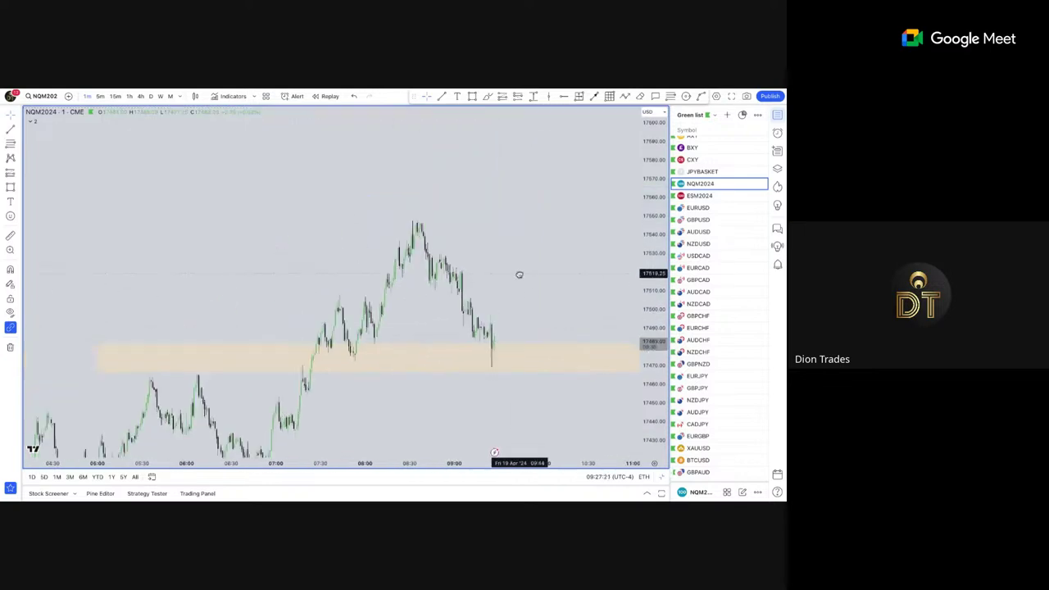
pyautogui.scroll(3, 533, 271)
pyautogui.scroll(2, 562, 291)
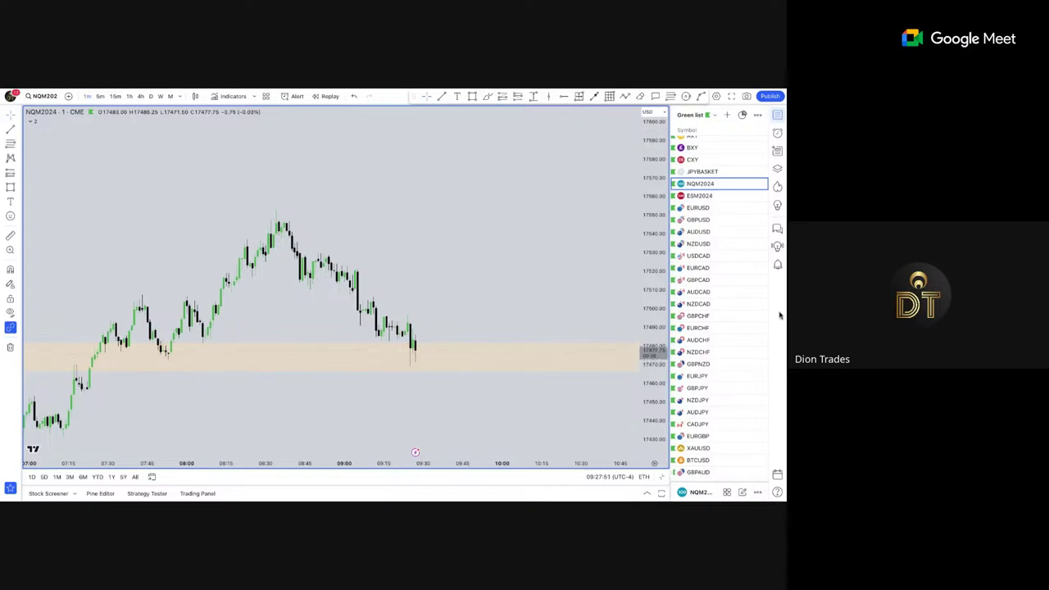
pyautogui.click(129, 98)
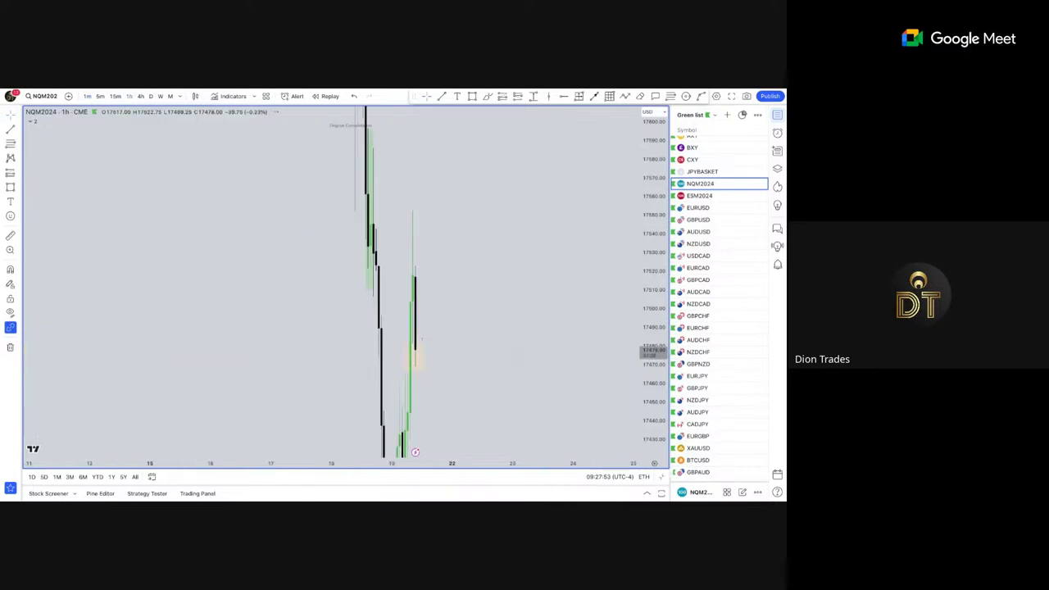
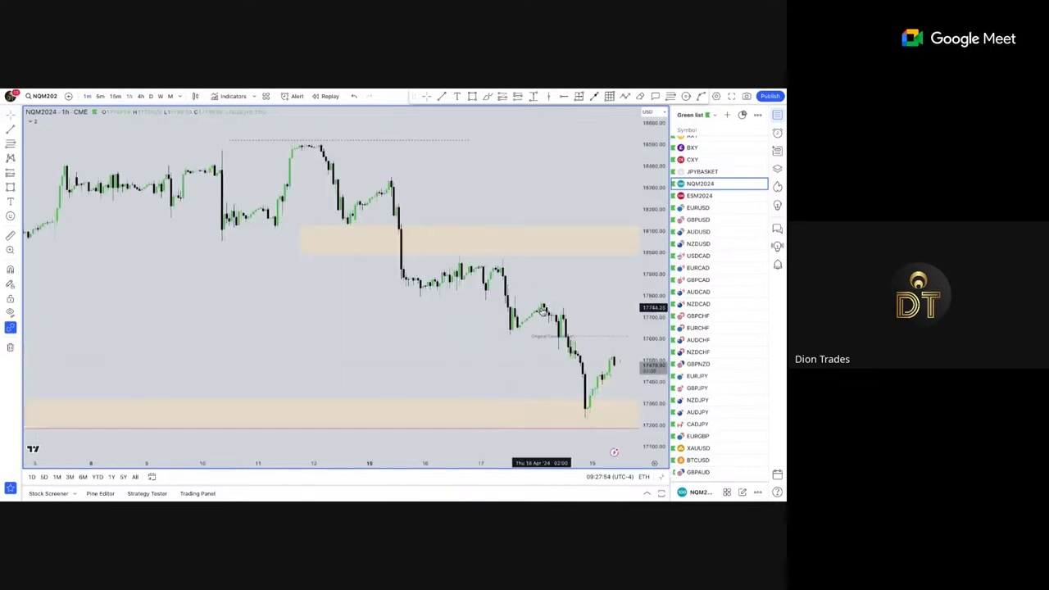
pyautogui.moveTo(571, 328); pyautogui.dragTo(553, 171)
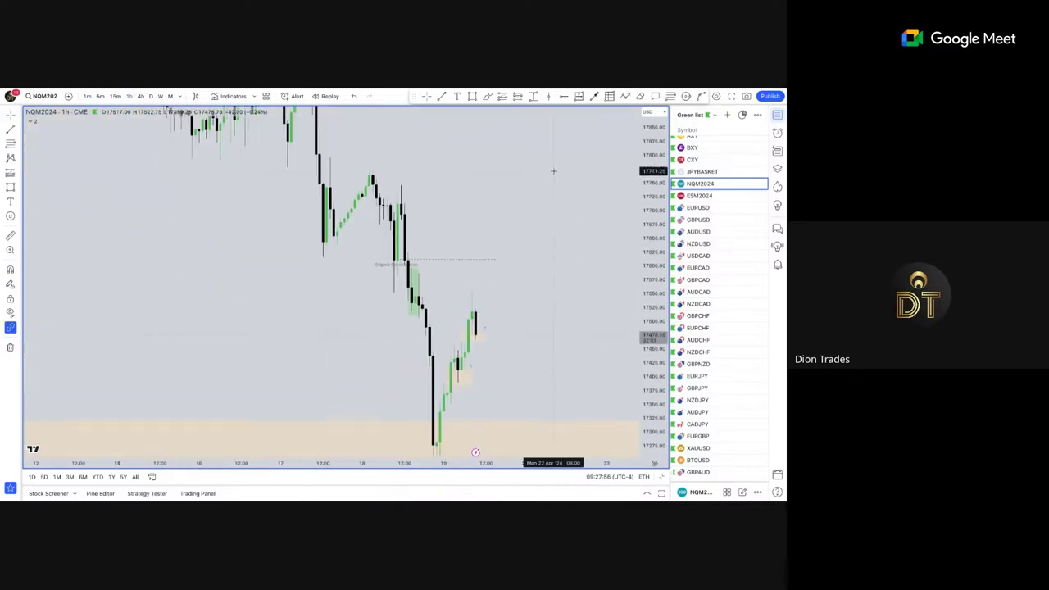
pyautogui.scroll(3, 553, 172)
pyautogui.scroll(1, 702, 162)
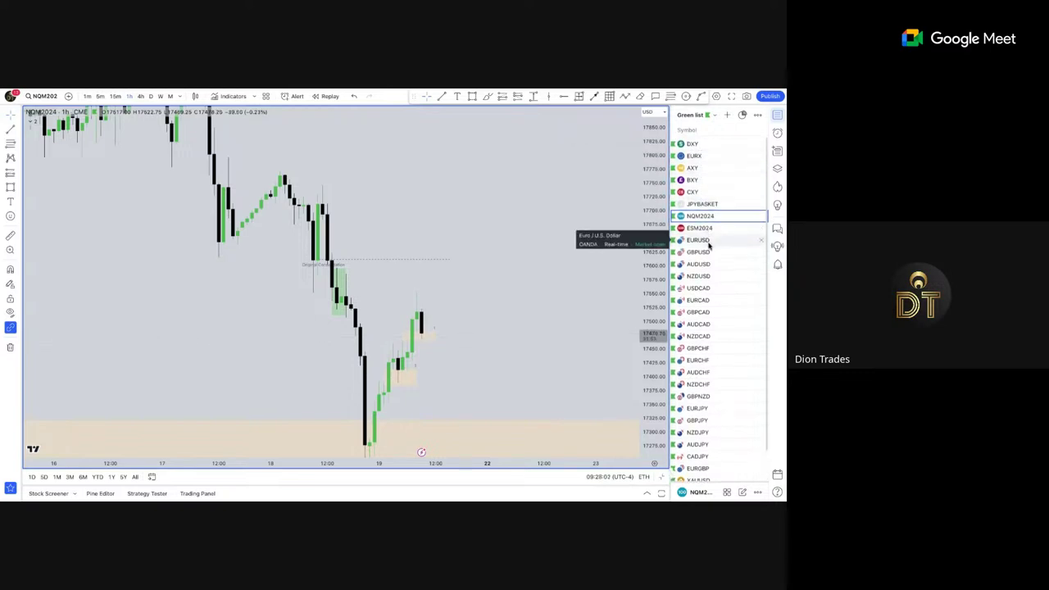
# Open USDCAD and examine its hourly candles around the short position, supply zone and marked low.
pyautogui.click(707, 288)
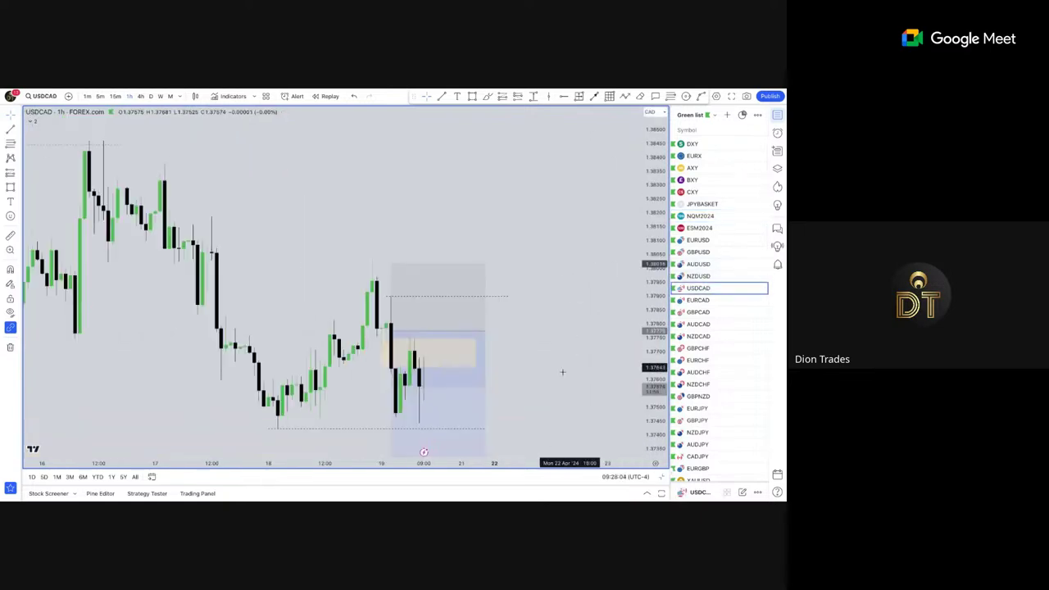
pyautogui.scroll(4, 583, 257)
pyautogui.scroll(-2, 529, 229)
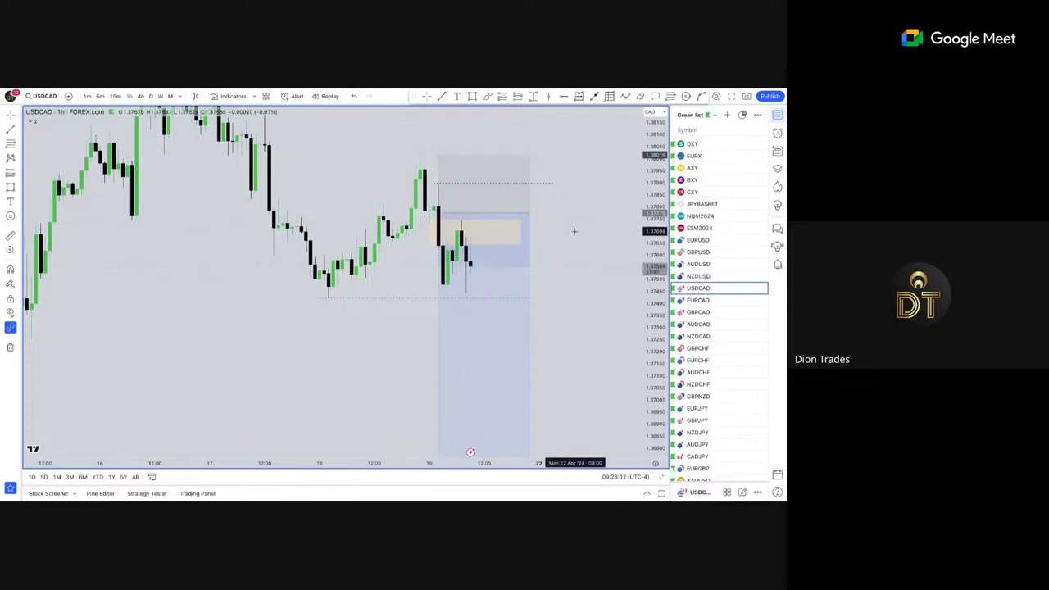
pyautogui.rightClick(570, 229)
pyautogui.click(549, 227)
pyautogui.scroll(-4, 467, 249)
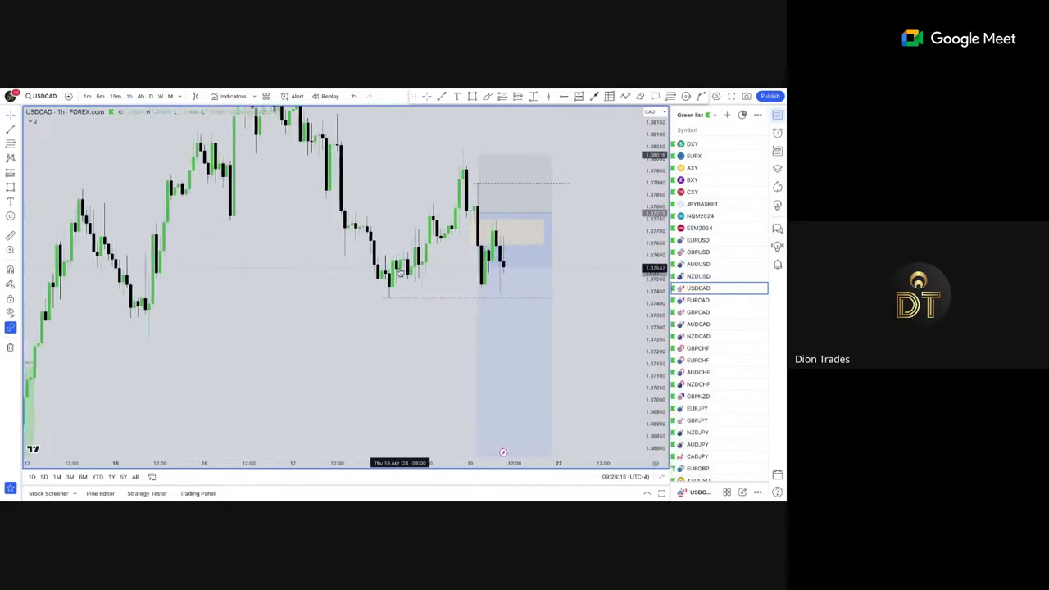
pyautogui.moveTo(654, 288); pyautogui.dragTo(653, 336)
pyautogui.moveTo(367, 317); pyautogui.dragTo(329, 283)
# Open ESM2024, reset the chart view and examine the recent decline on the daily timeframe.
pyautogui.click(700, 216)
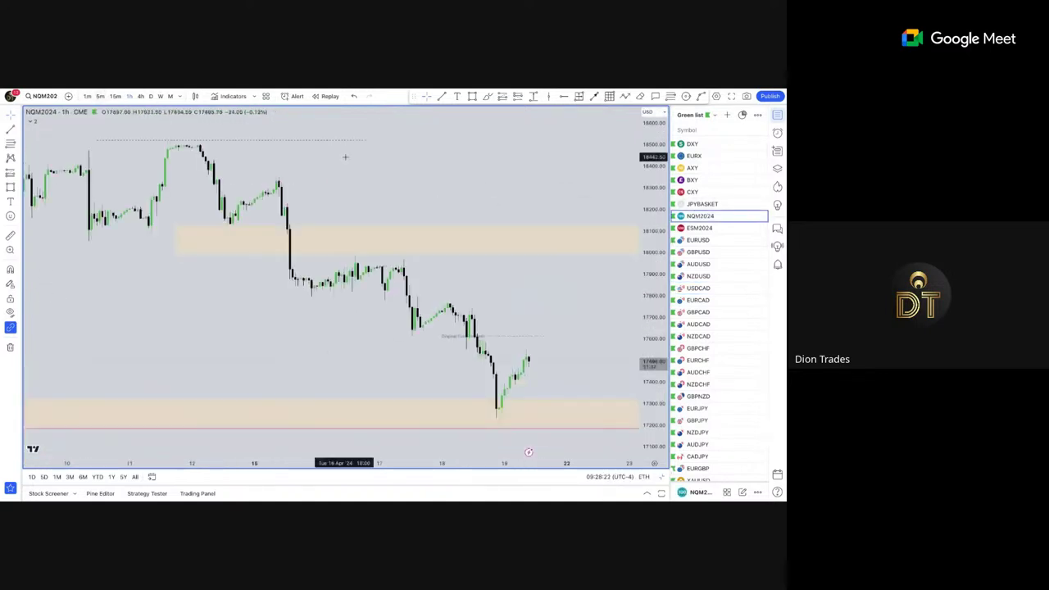
pyautogui.press('Down')
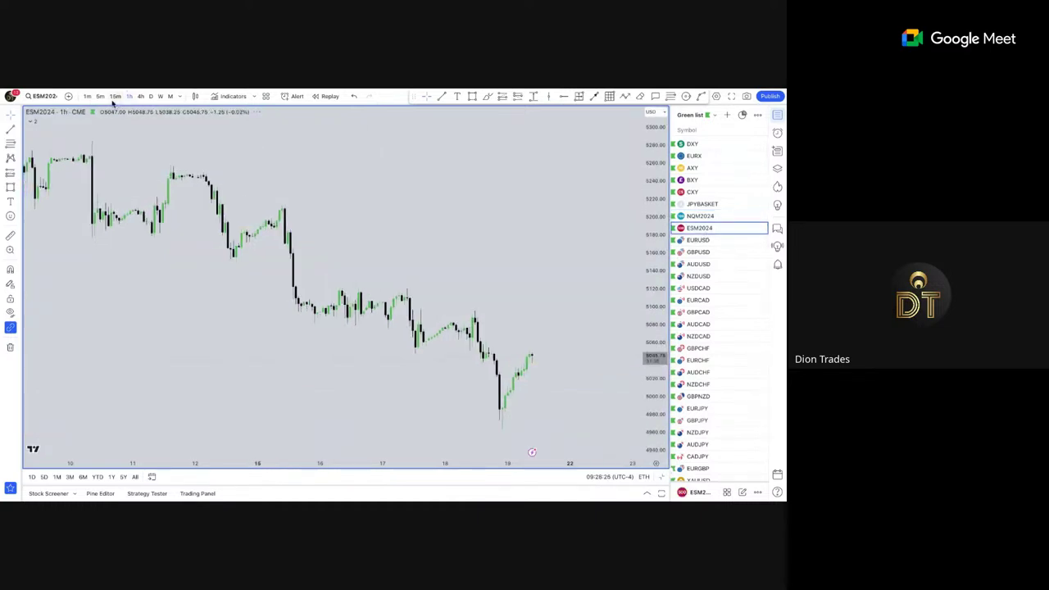
pyautogui.rightClick(193, 305)
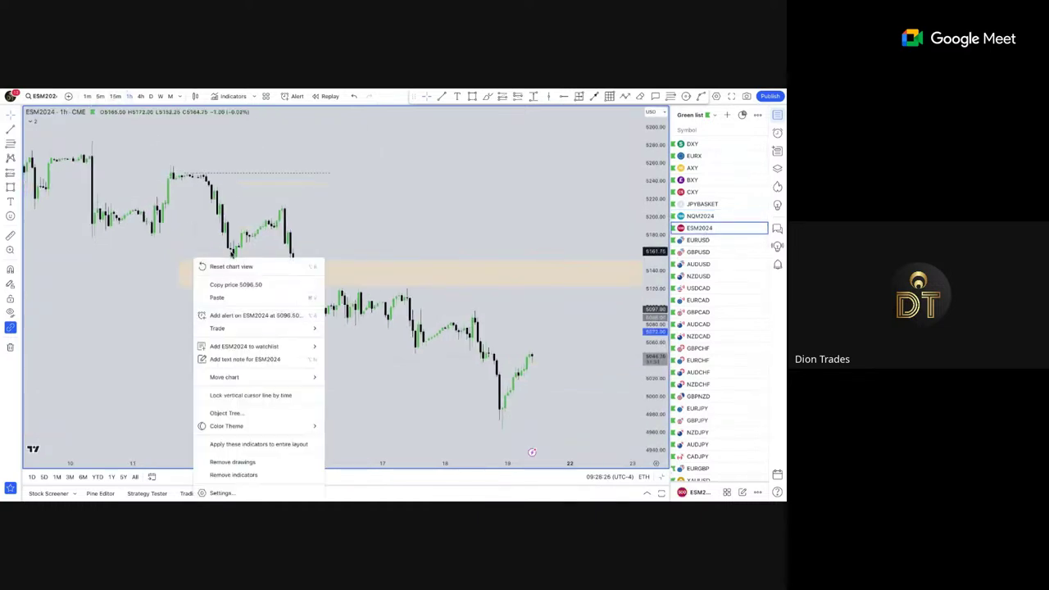
pyautogui.click(231, 266)
pyautogui.click(151, 97)
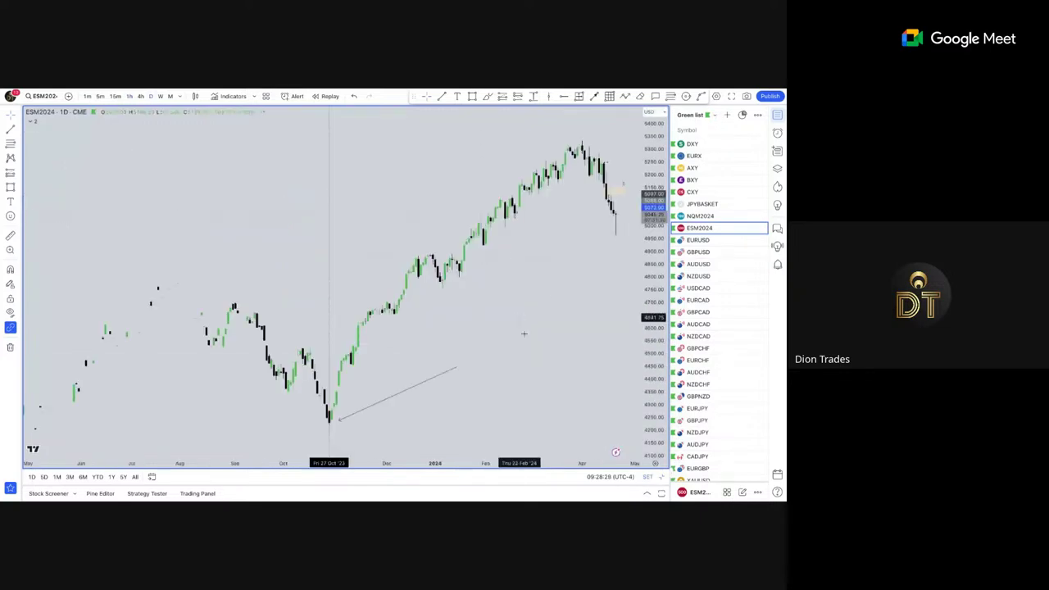
pyautogui.moveTo(526, 351); pyautogui.dragTo(417, 331)
pyautogui.scroll(5, 414, 330)
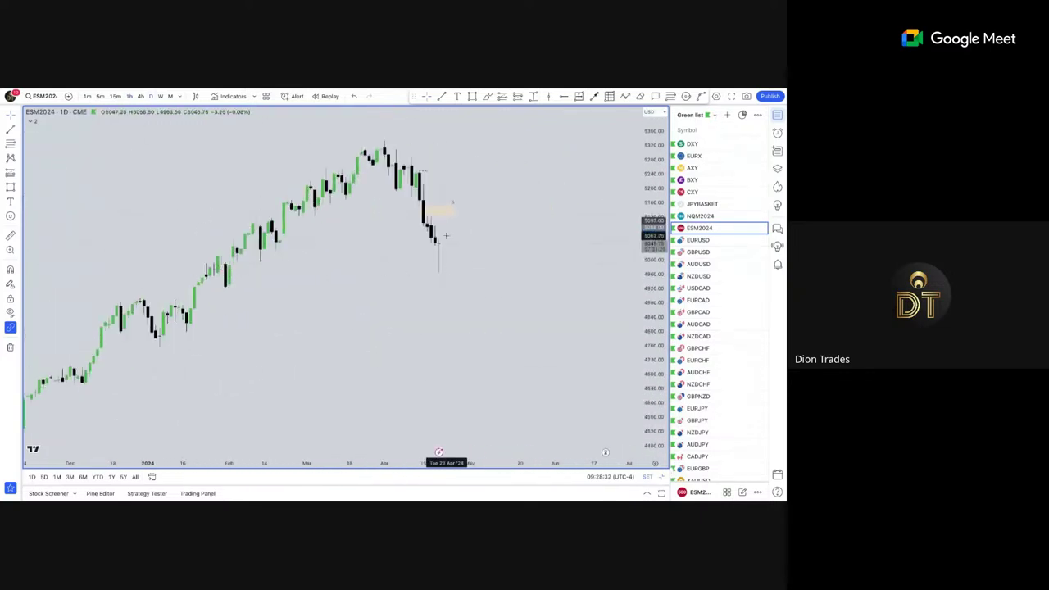
pyautogui.scroll(3, 661, 274)
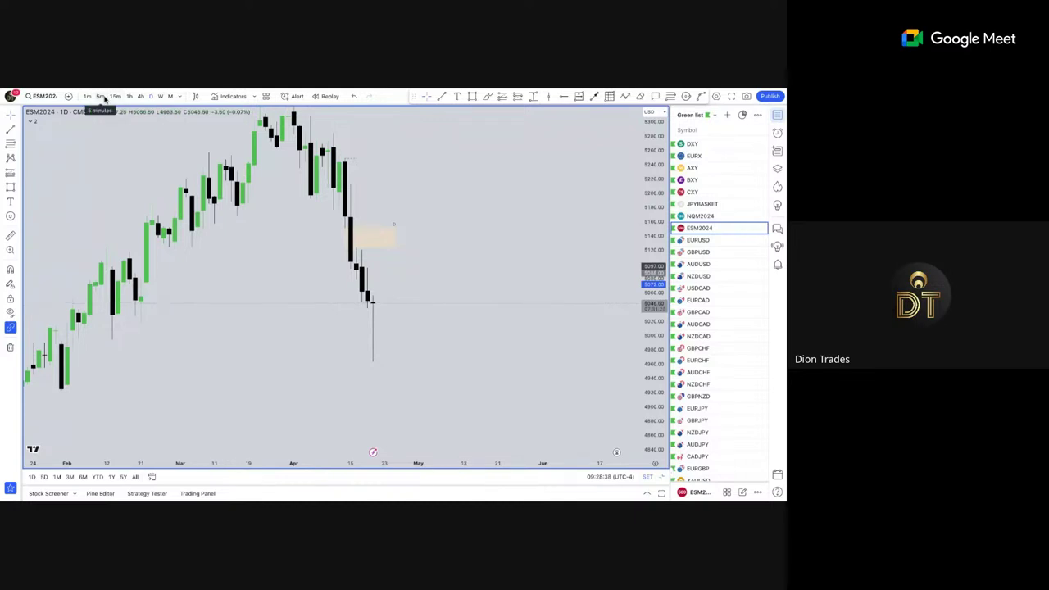
# Return ESM2024 to the 1-hour timeframe and reset its chart view.
pyautogui.click(129, 97)
pyautogui.rightClick(424, 257)
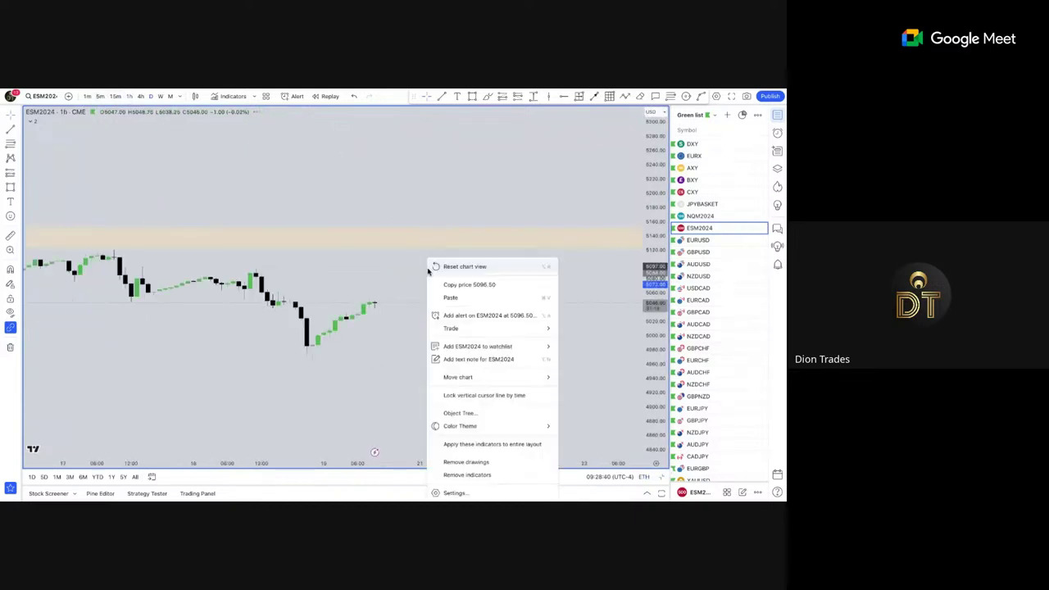
pyautogui.click(437, 268)
pyautogui.moveTo(510, 383); pyautogui.dragTo(412, 382)
pyautogui.scroll(2, 627, 368)
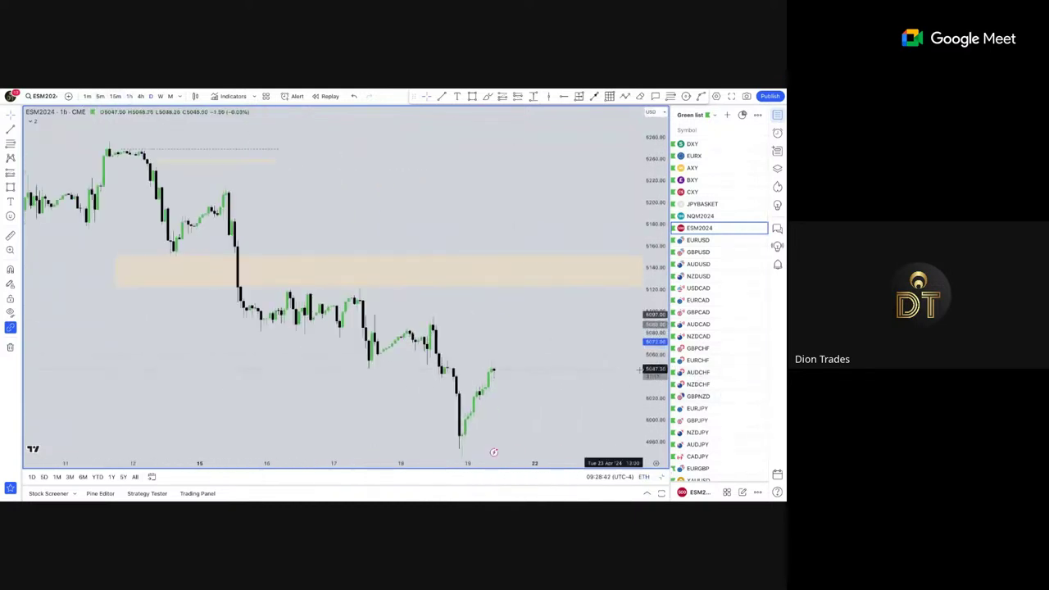
# Mark two rectangular zones below the latest ESM2024 candle, a thin one at about 5037 and one from about 5019 to 5010.
pyautogui.moveTo(654, 374); pyautogui.dragTo(651, 322)
pyautogui.scroll(2, 587, 361)
pyautogui.moveTo(578, 369); pyautogui.dragTo(583, 255)
pyautogui.moveTo(651, 300); pyautogui.dragTo(650, 263)
pyautogui.scroll(3, 650, 264)
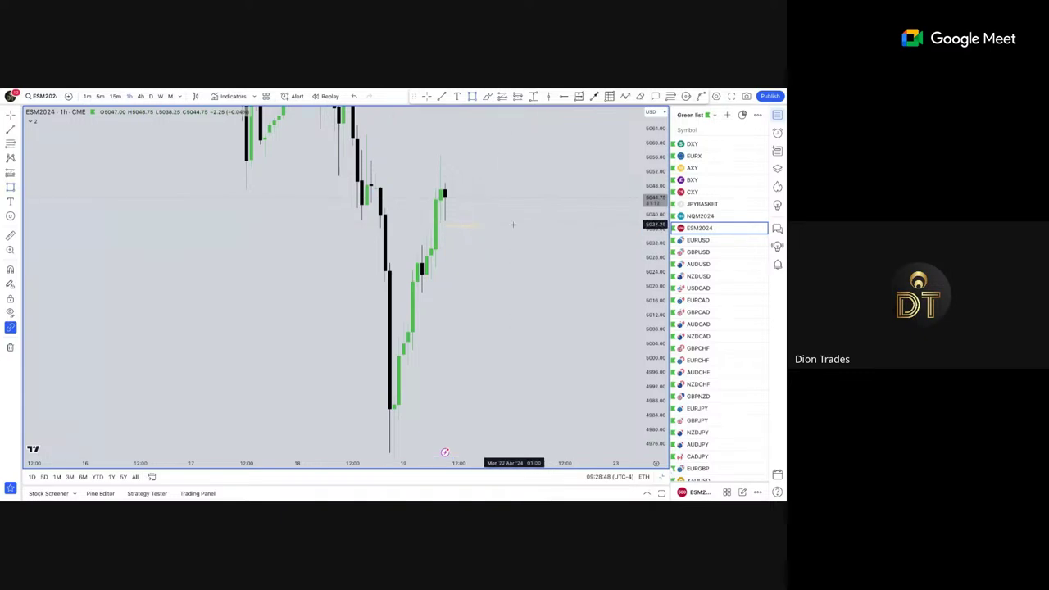
pyautogui.moveTo(408, 320); pyautogui.dragTo(449, 288)
pyautogui.click(478, 281)
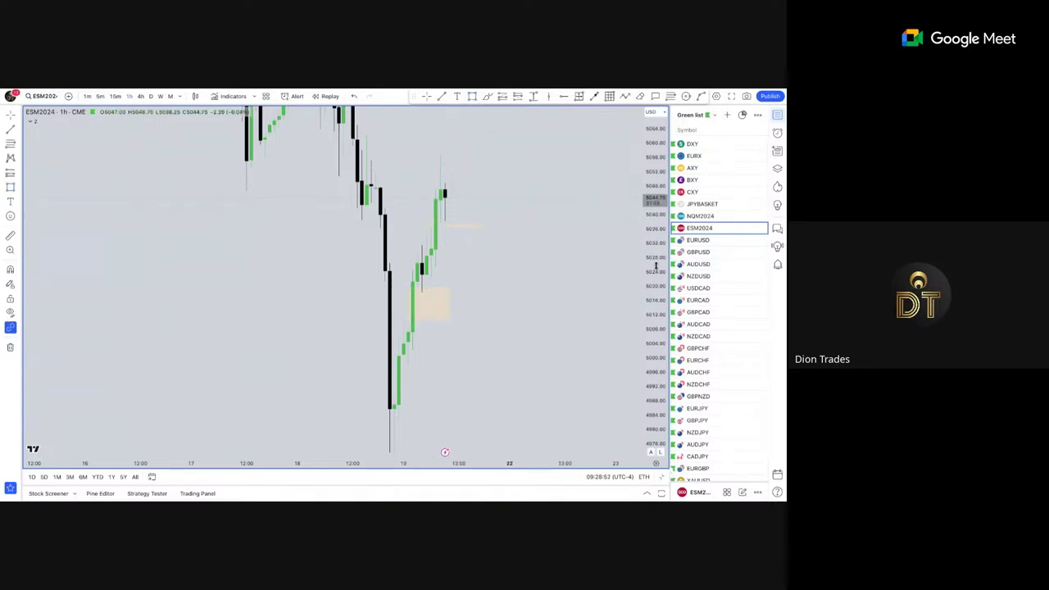
# Mark a rectangular zone above price from about 5081 to 5065, starting at the 18 April sell-off.
pyautogui.scroll(-4, 656, 265)
pyautogui.scroll(-2, 656, 265)
pyautogui.moveTo(478, 170); pyautogui.dragTo(467, 189)
pyautogui.click(472, 96)
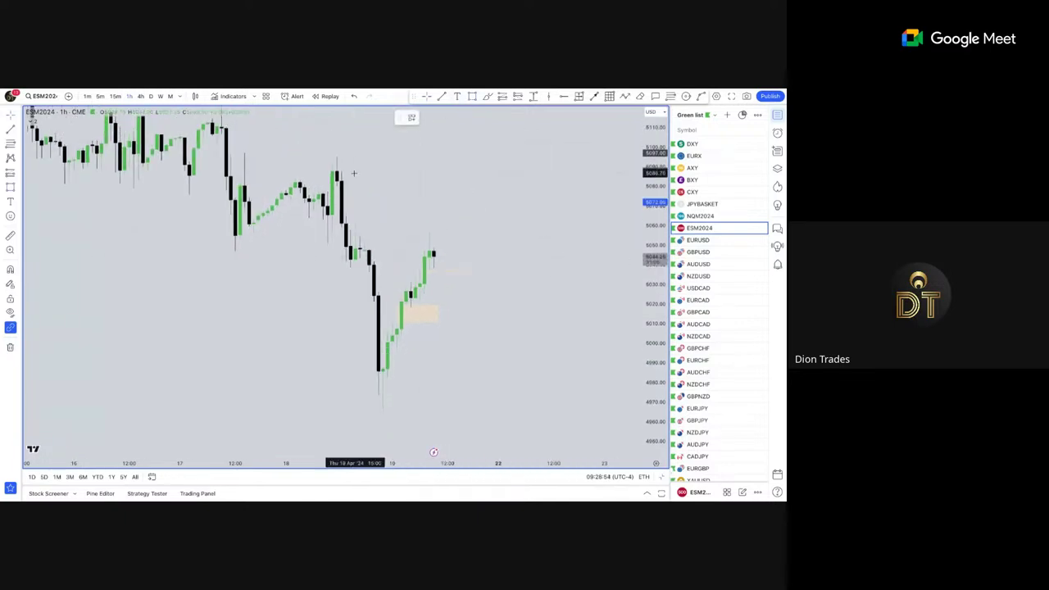
pyautogui.click(340, 185)
pyautogui.click(476, 216)
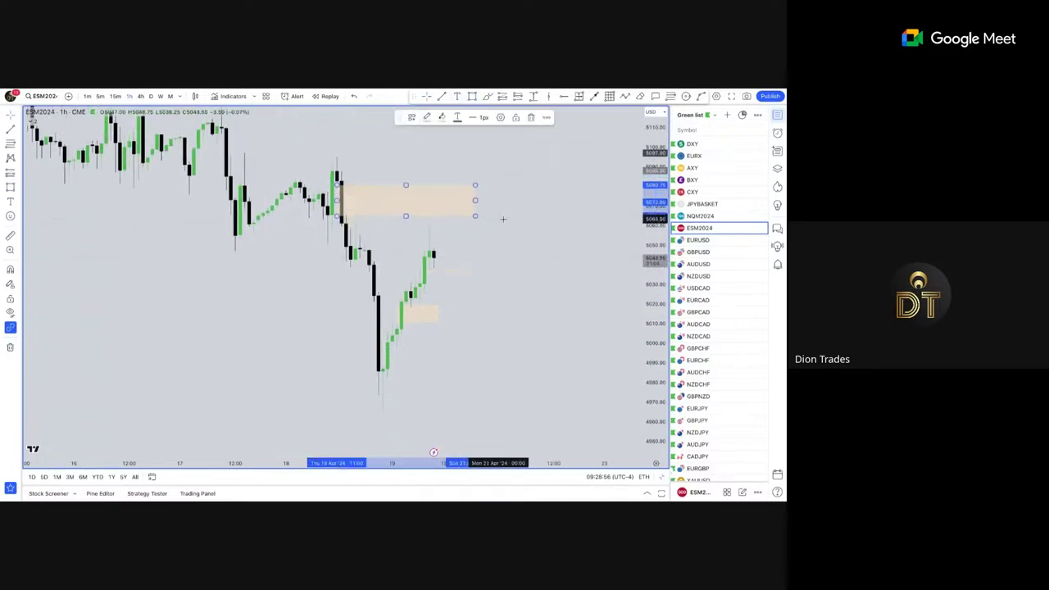
pyautogui.click(533, 236)
# Mark a rectangular zone from about 5107 to 5097 at the 17 April drop and extend it to about 19 April.
pyautogui.scroll(-1, 537, 238)
pyautogui.scroll(-1, 536, 237)
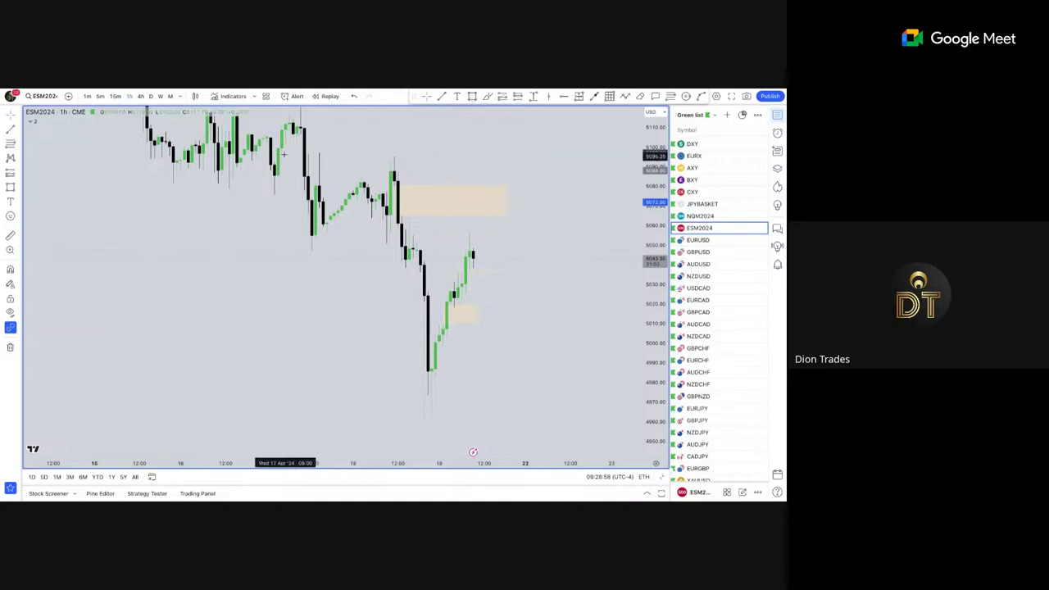
pyautogui.click(472, 97)
pyautogui.click(297, 133)
pyautogui.click(349, 153)
pyautogui.click(420, 156)
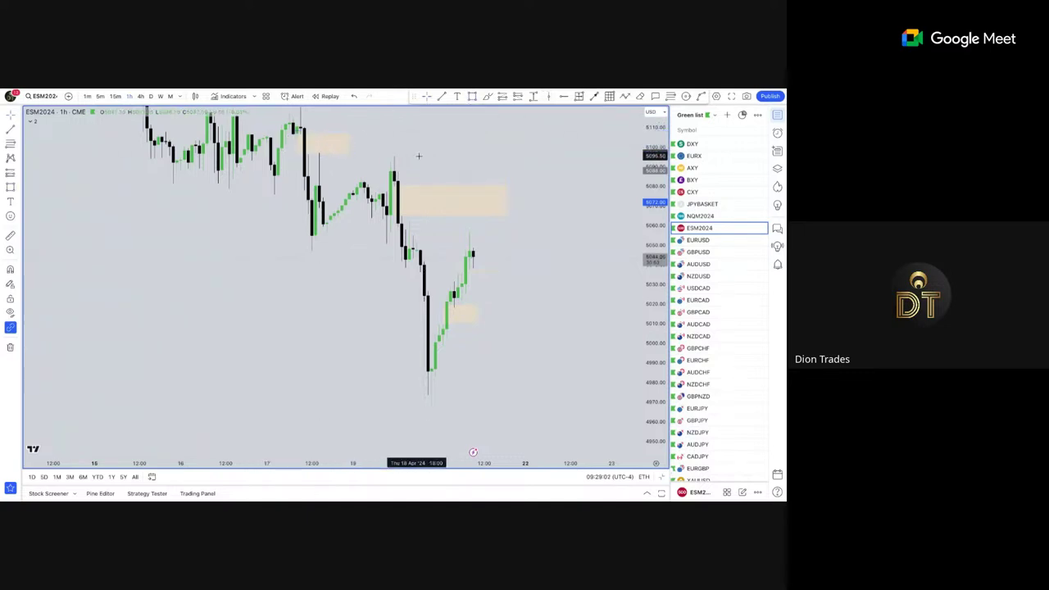
pyautogui.moveTo(348, 148); pyautogui.dragTo(437, 150)
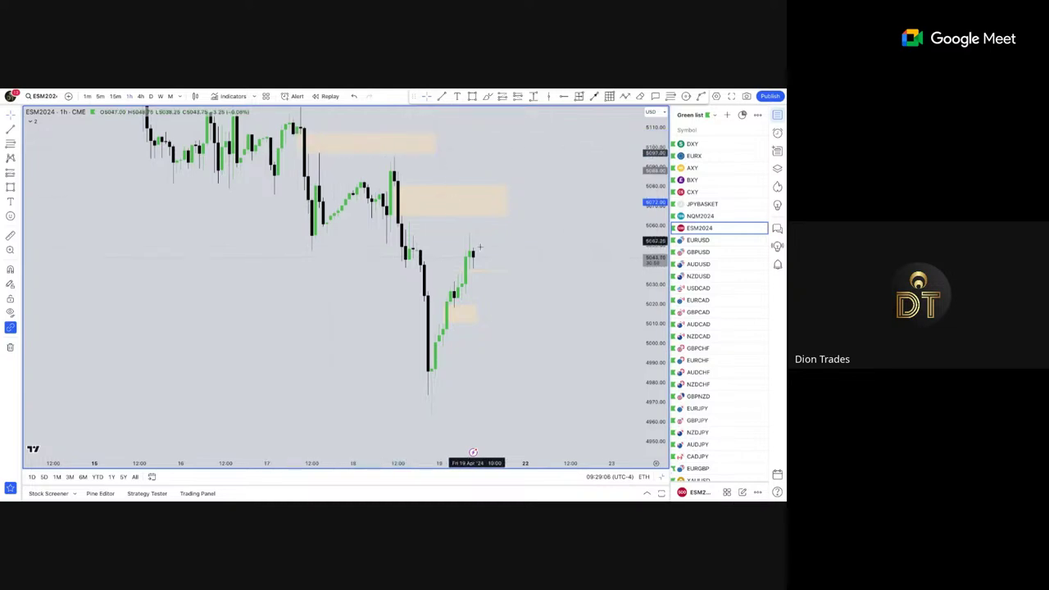
# Restore the side-by-side two-chart layout and bring the latest 1-hour ESM2024 candles into view on both charts.
pyautogui.scroll(1, 486, 233)
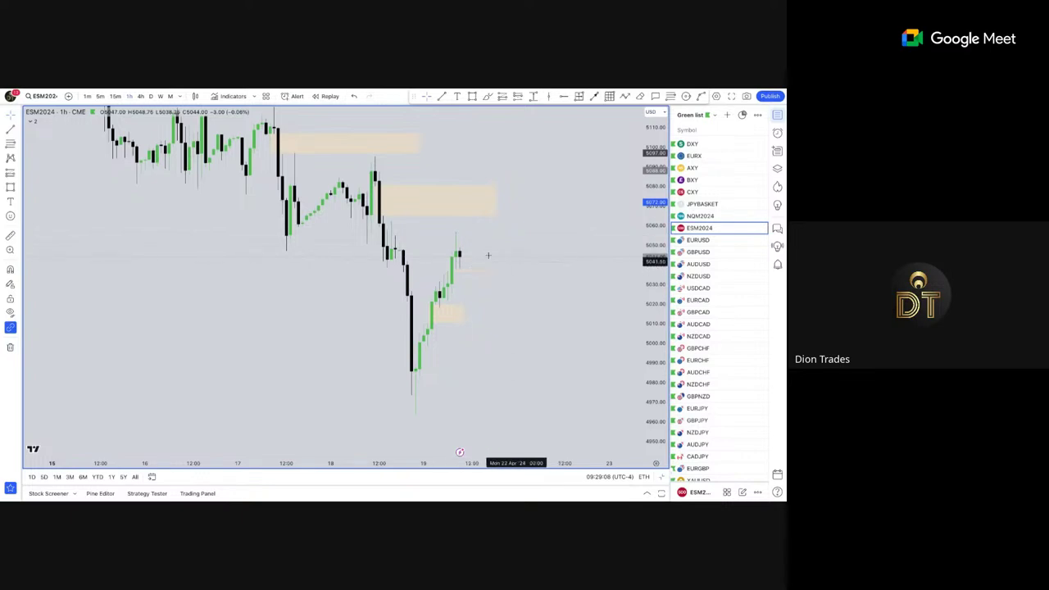
pyautogui.click(329, 443)
pyautogui.moveTo(541, 223); pyautogui.dragTo(637, 225)
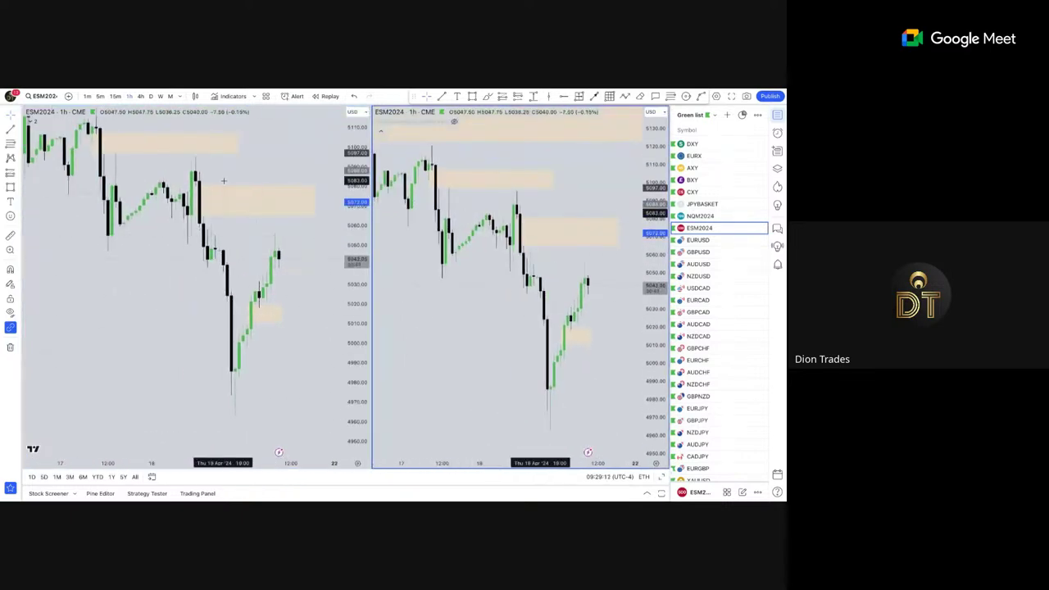
pyautogui.scroll(2, 224, 181)
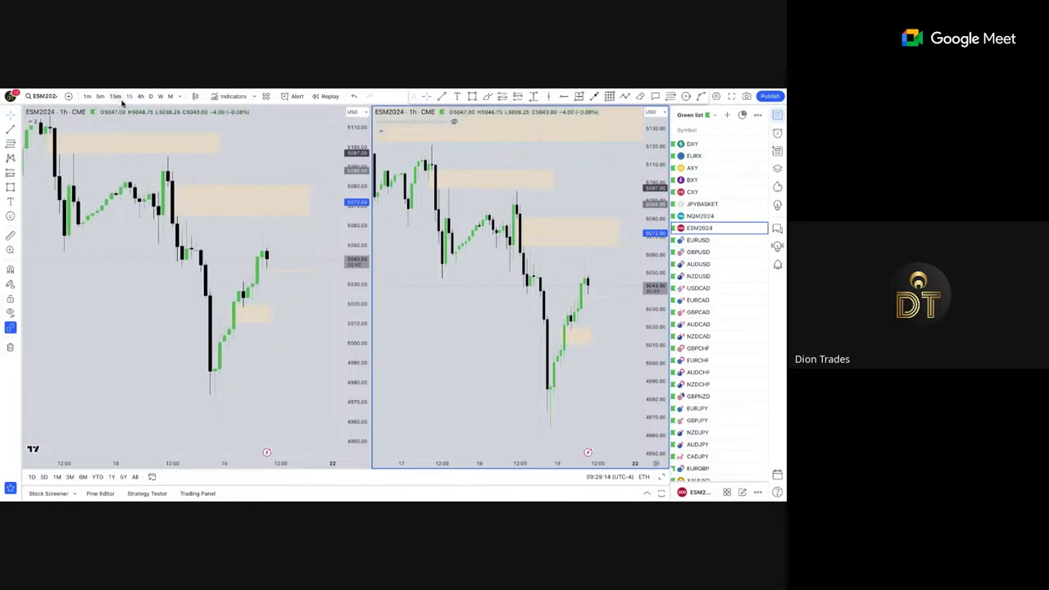
# Switch both ESM2024 charts to the 1-minute timeframe, then reset the first chart's view and compress its price scale.
pyautogui.click(87, 97)
pyautogui.rightClick(291, 224)
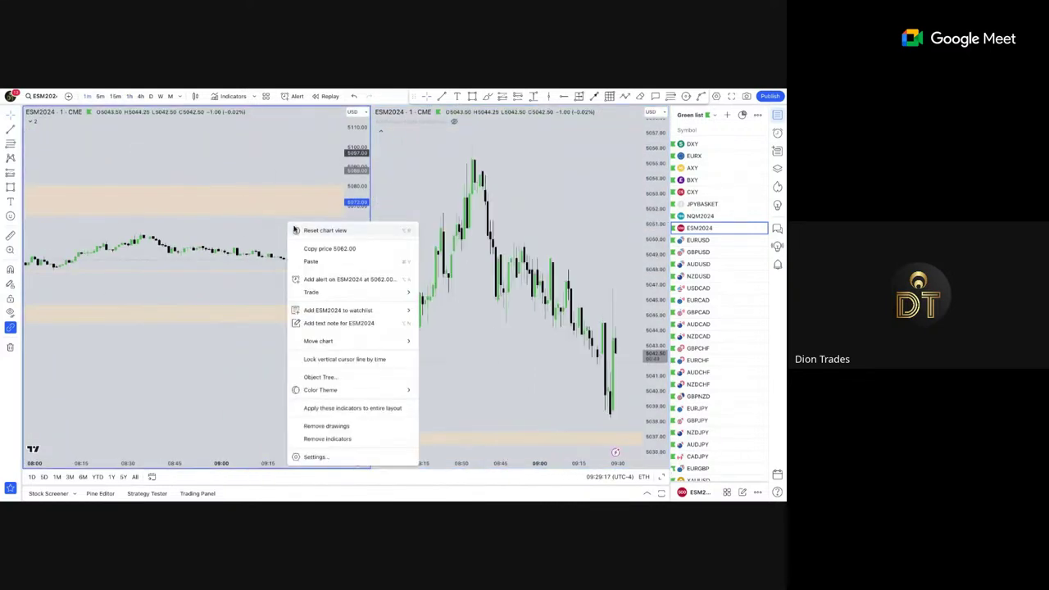
pyautogui.click(296, 234)
pyautogui.moveTo(315, 249); pyautogui.dragTo(267, 257)
pyautogui.moveTo(356, 277); pyautogui.dragTo(356, 451)
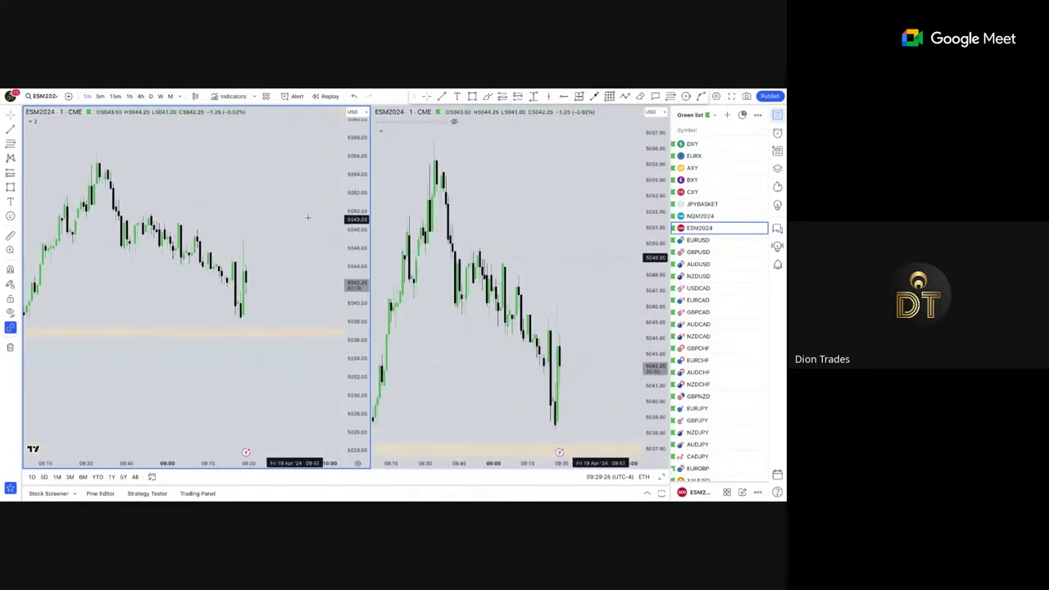
# Hide the watchlist and examine NQM2024's latest 1-minute candles against the marked zone around 17480 to 17466.
pyautogui.click(777, 115)
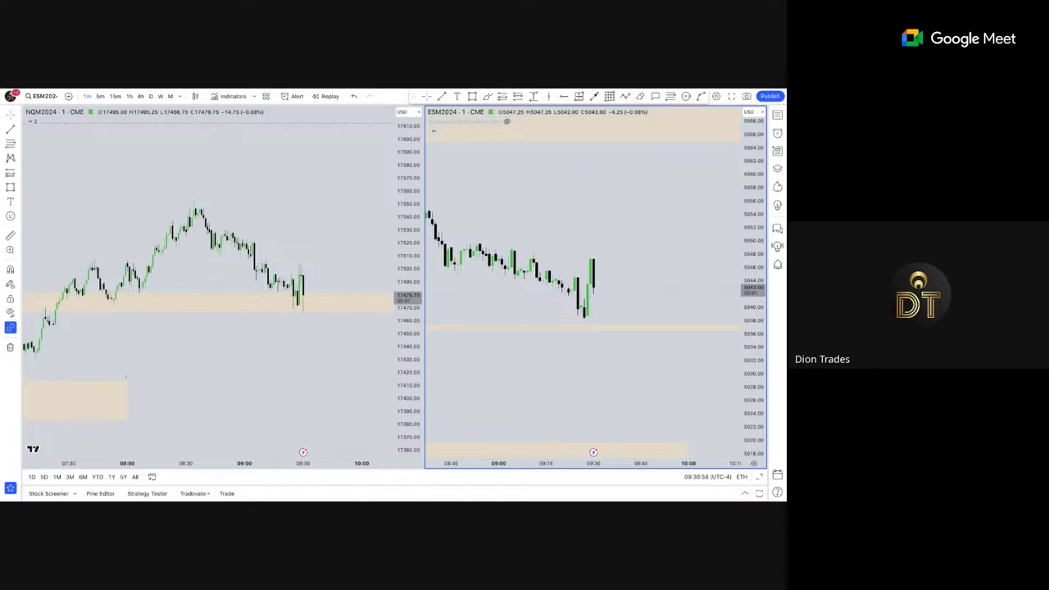
pyautogui.scroll(5, 209, 287)
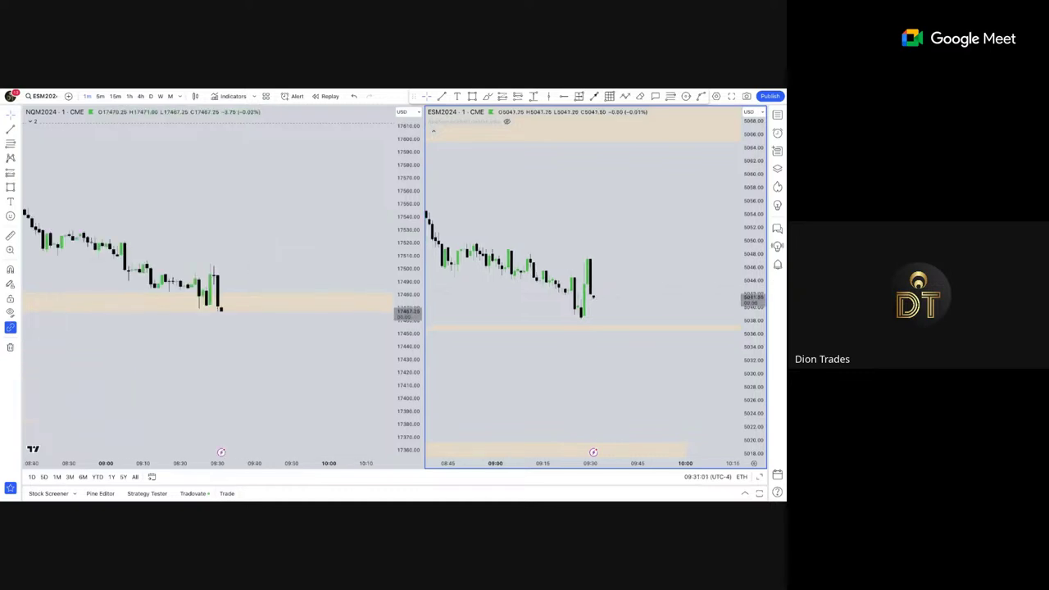
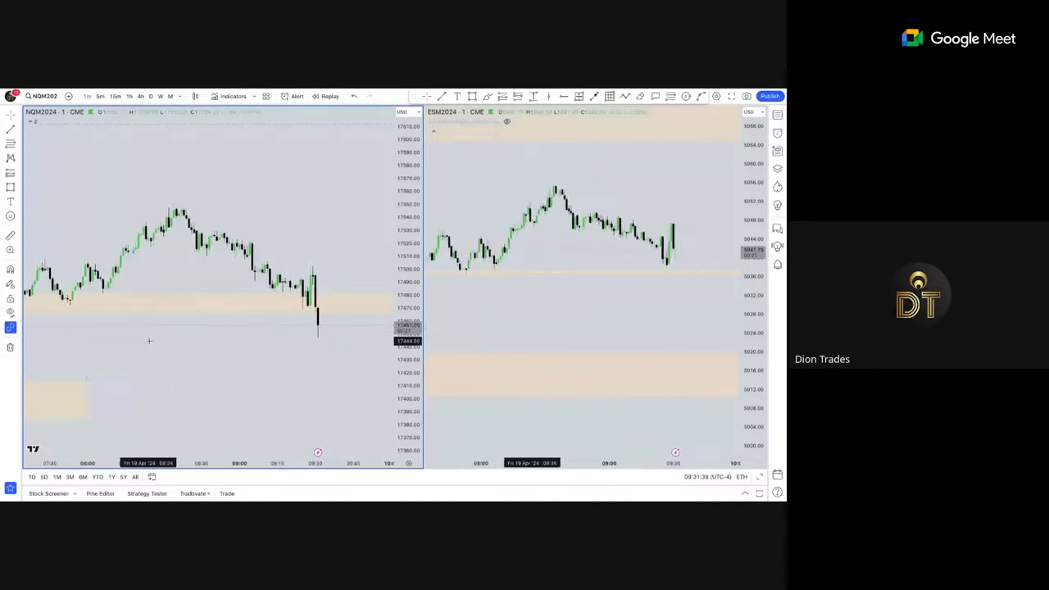
pyautogui.moveTo(203, 356); pyautogui.dragTo(189, 339)
pyautogui.scroll(-2, 694, 307)
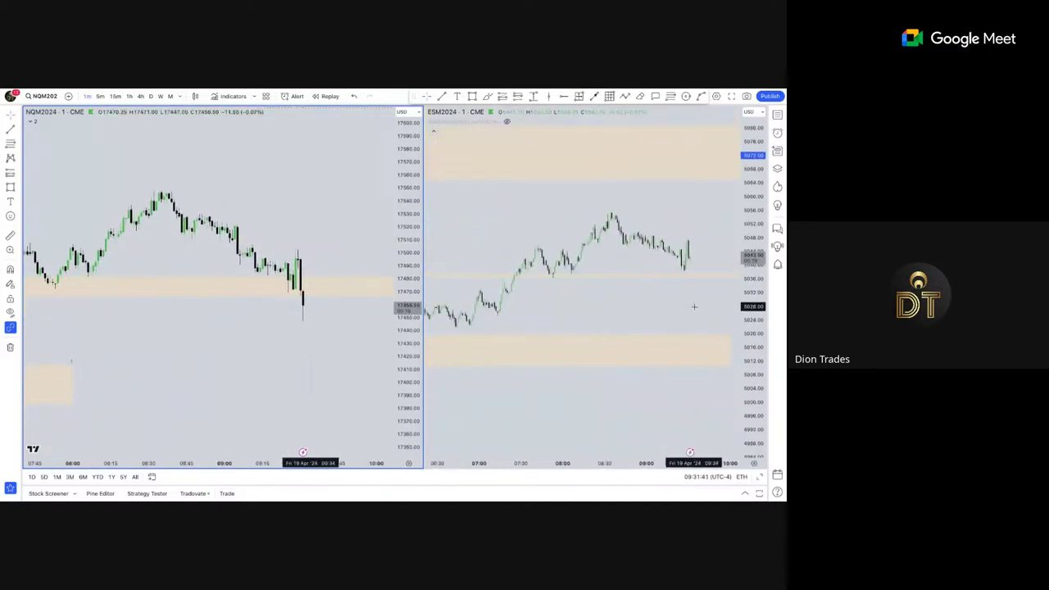
# Reset the 1-minute ESM2024 chart view and rescale it to show the marked zones above and below price.
pyautogui.moveTo(752, 255); pyautogui.dragTo(752, 182)
pyautogui.rightClick(701, 179)
pyautogui.click(707, 189)
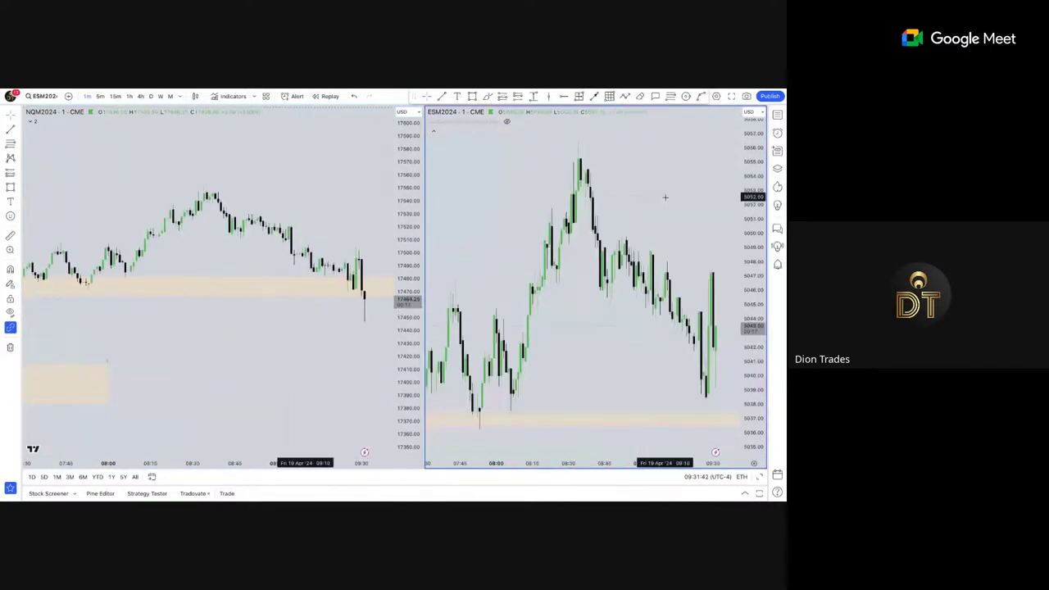
pyautogui.hscroll(2, 705, 206)
pyautogui.scroll(-5, 756, 260)
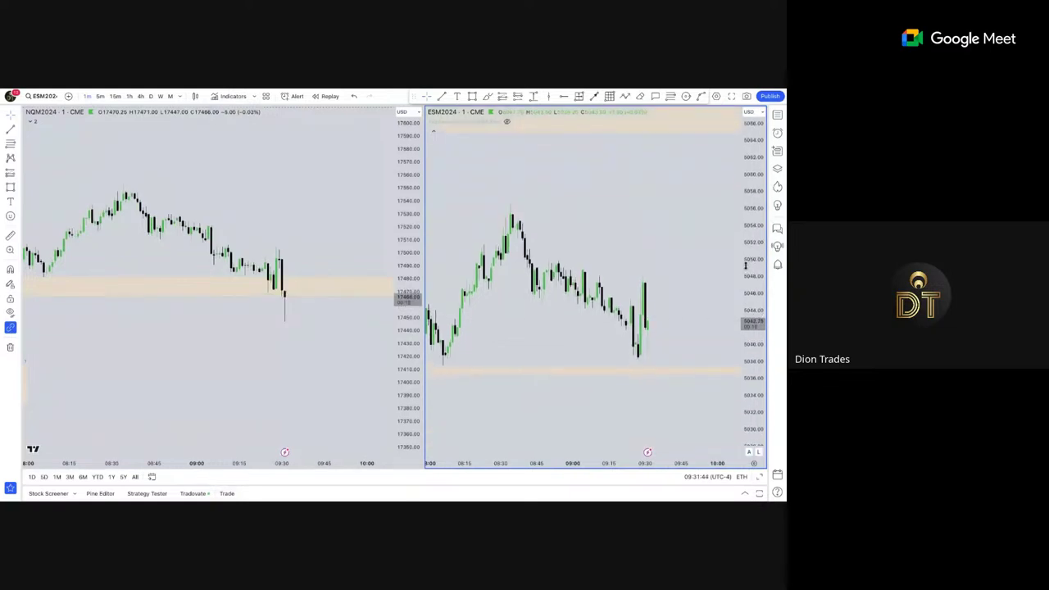
# Compare how the 1-minute NQM2024 and ESM2024 candles behave around their marked zones after the 09:30 open.
pyautogui.scroll(-1, 339, 292)
pyautogui.scroll(-1, 339, 291)
pyautogui.moveTo(310, 346)
pyautogui.mouseDown()
pyautogui.moveTo(295, 335)
pyautogui.moveTo(303, 328)
pyautogui.mouseUp()
pyautogui.scroll(3, 279, 324)
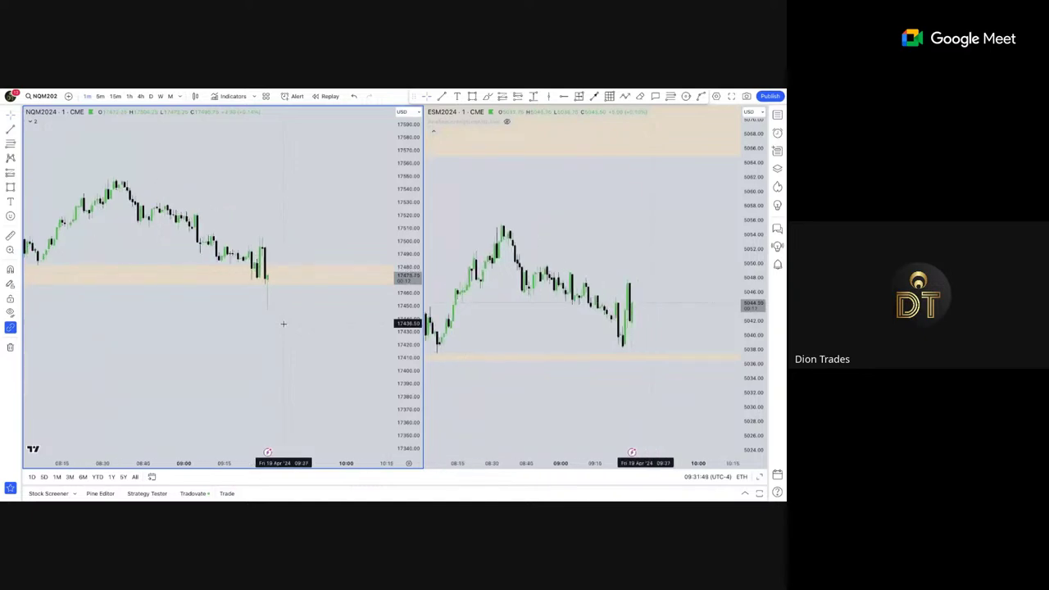
pyautogui.moveTo(300, 208); pyautogui.dragTo(304, 246)
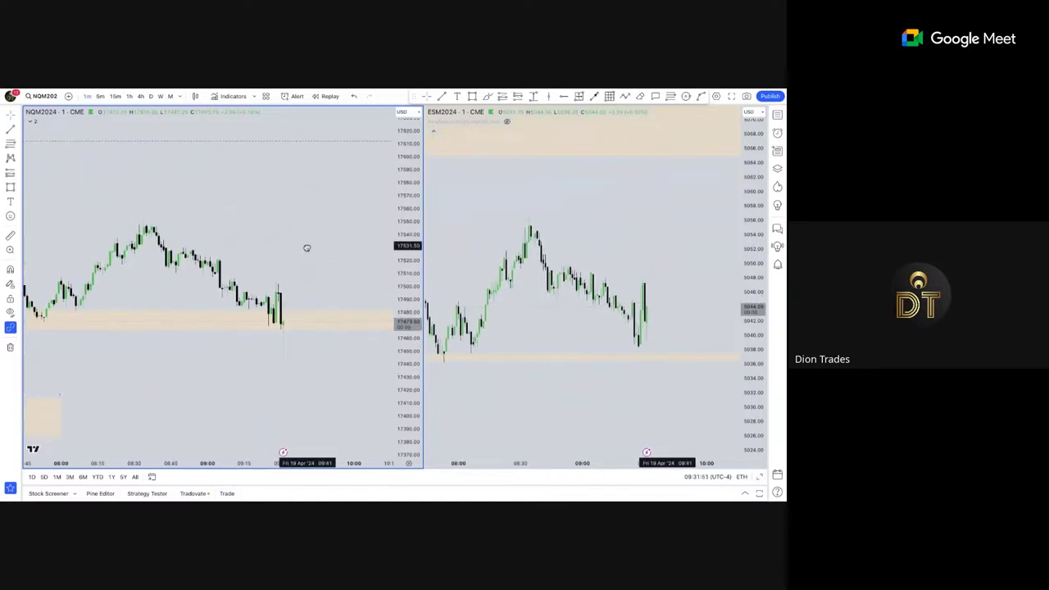
# Draw a rectangle beside the latest candles on the NQM2024 chart, from about 17,488 down to about 17,479.
pyautogui.scroll(2, 331, 297)
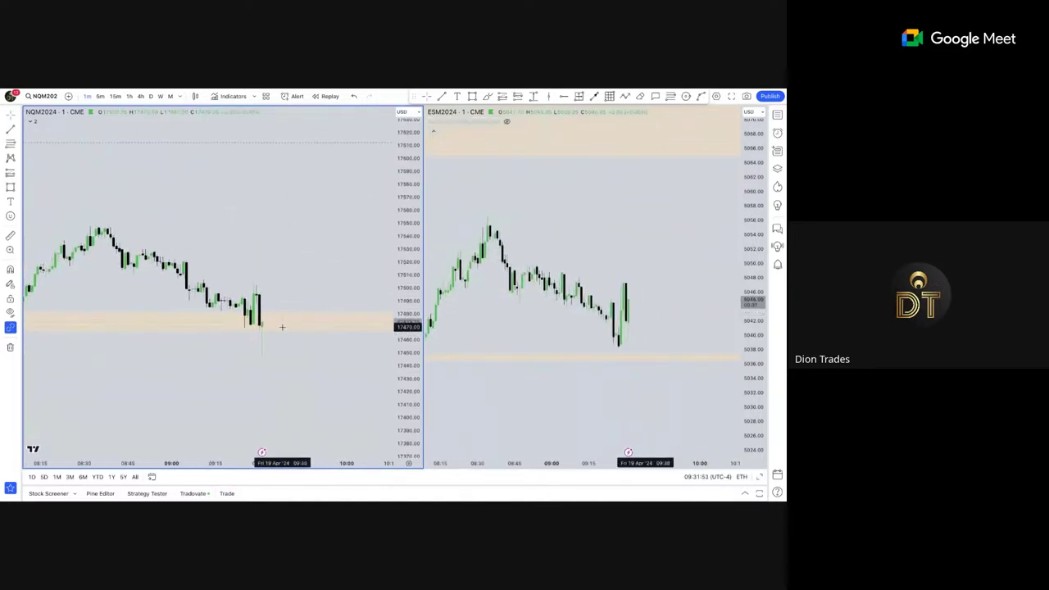
pyautogui.click(472, 96)
pyautogui.click(255, 304)
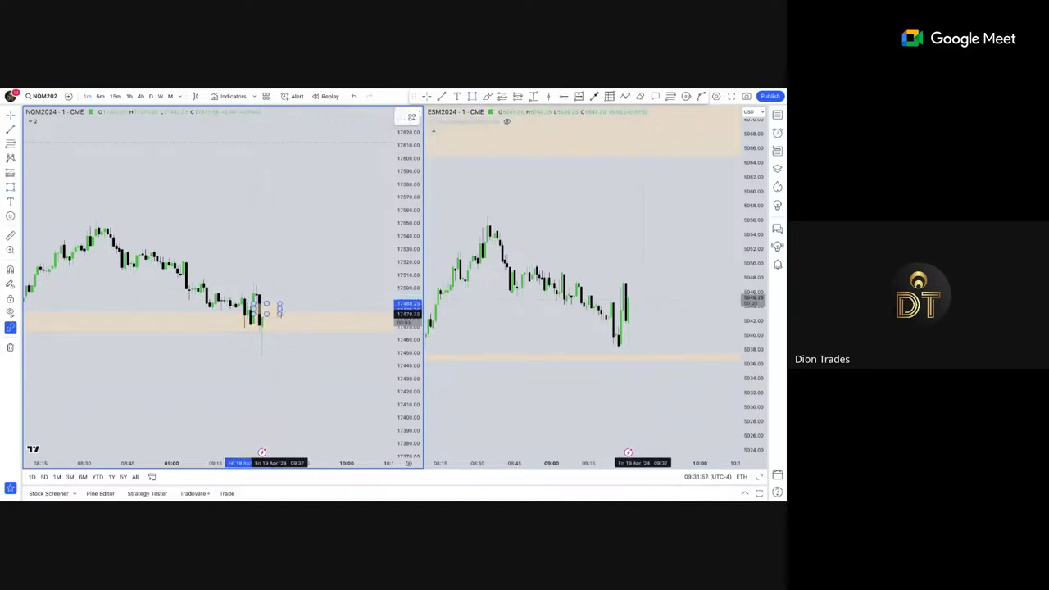
pyautogui.click(300, 317)
pyautogui.click(335, 251)
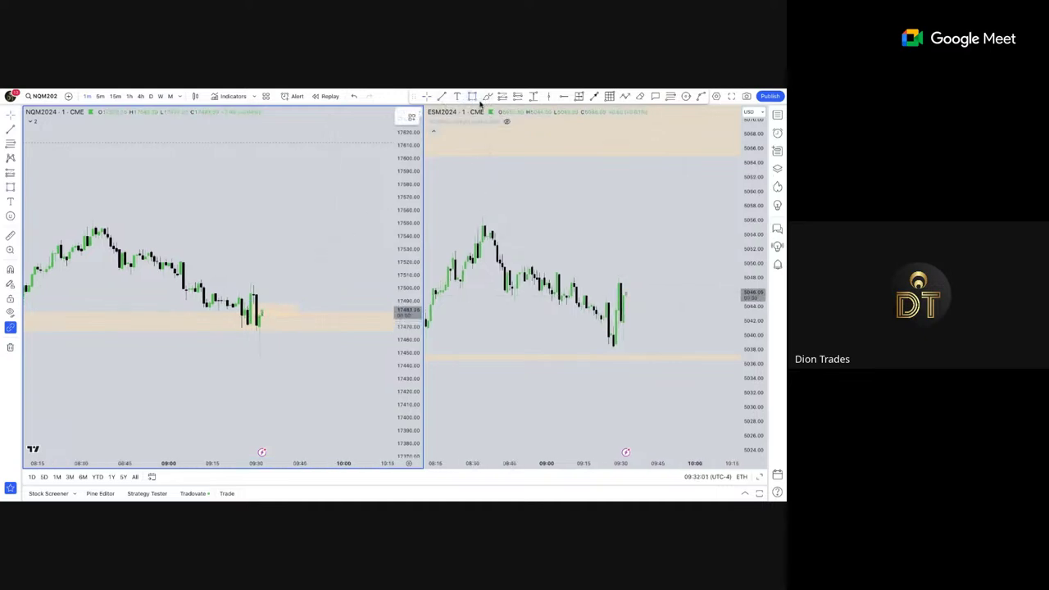
# Apply the Inversion FVG drawing template to the small rectangle on the NQM2024 chart.
pyautogui.click(276, 316)
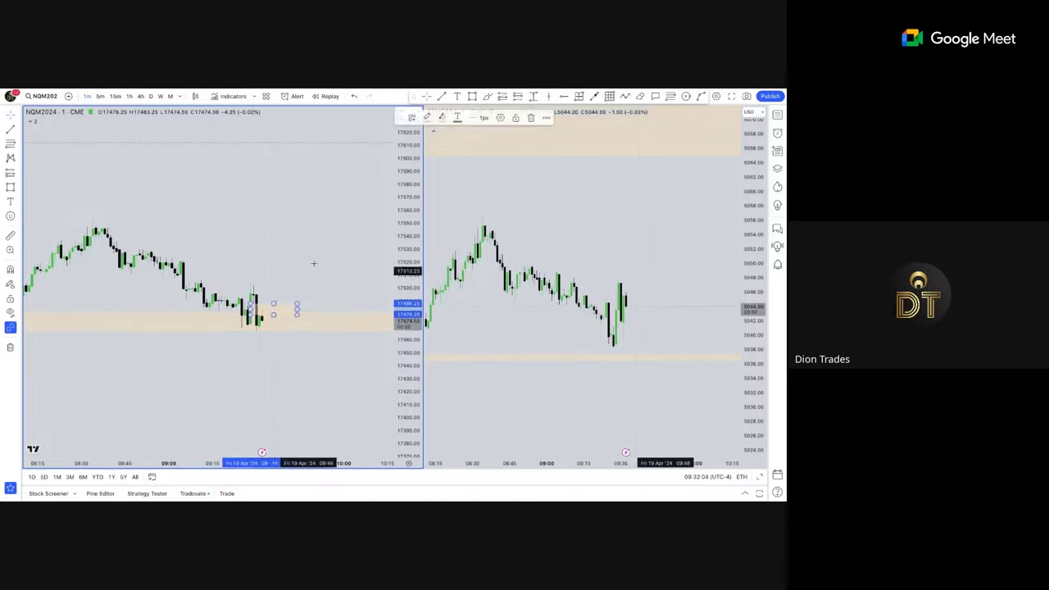
pyautogui.click(412, 118)
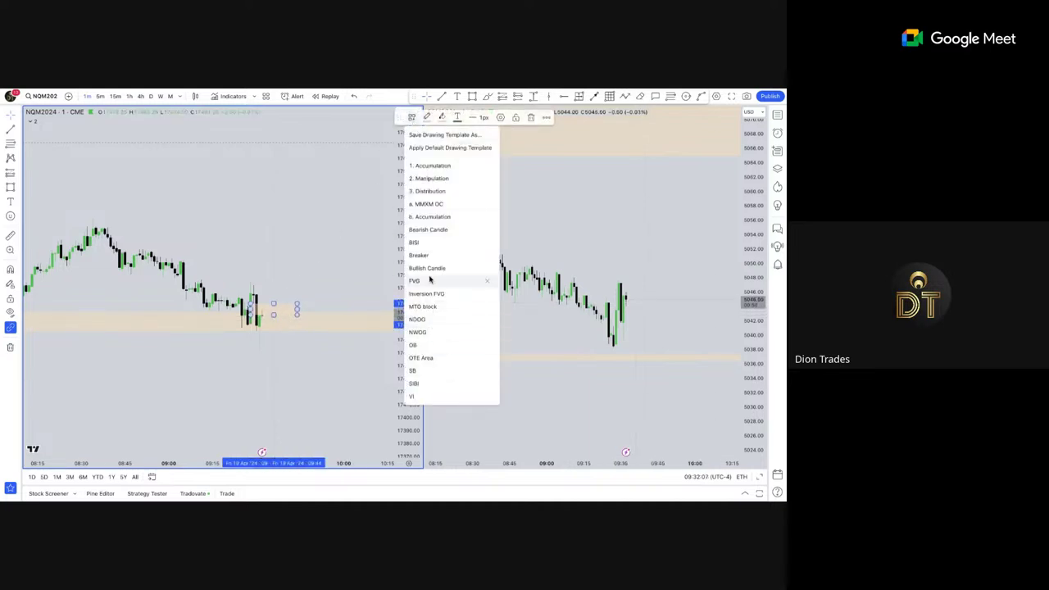
pyautogui.click(459, 281)
pyautogui.click(412, 118)
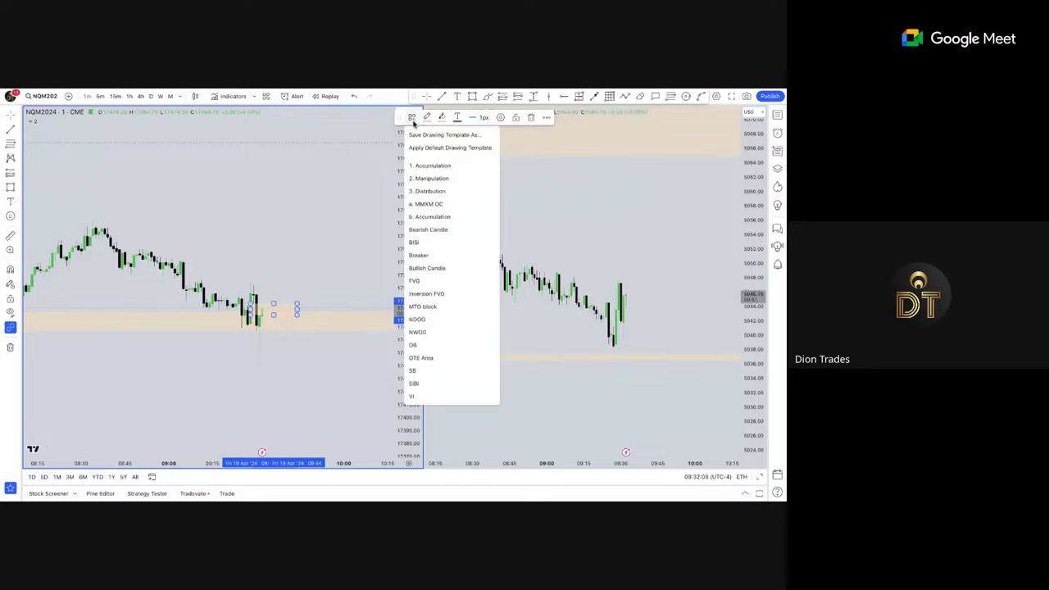
pyautogui.click(427, 293)
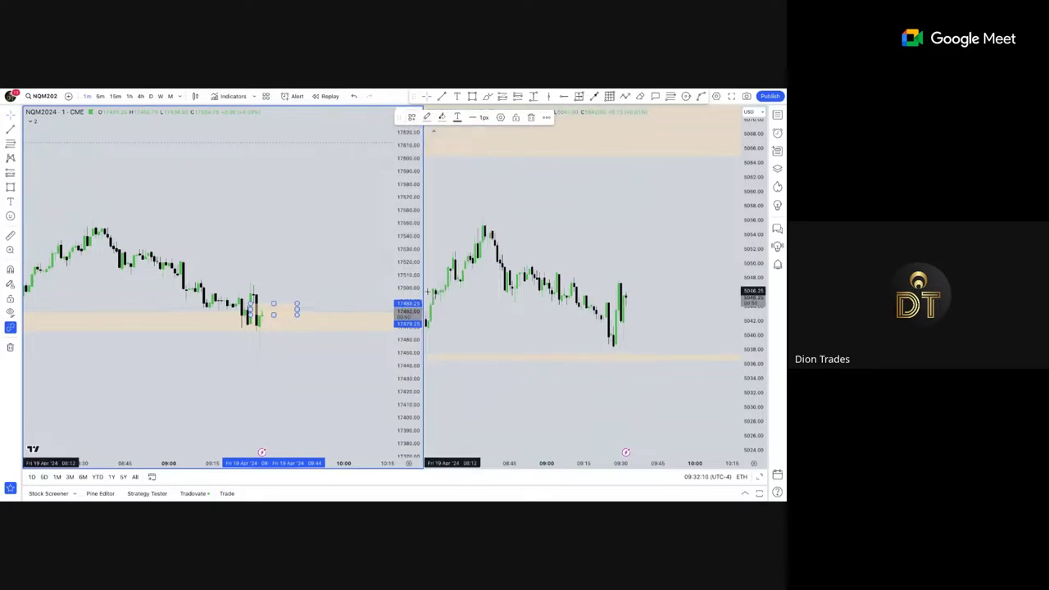
pyautogui.click(321, 276)
# Draw a projected zigzag path on the NQM2024 chart, rising to about 17,525, dipping to the pink rectangle and ending at about 17,563.
pyautogui.scroll(-1, 320, 276)
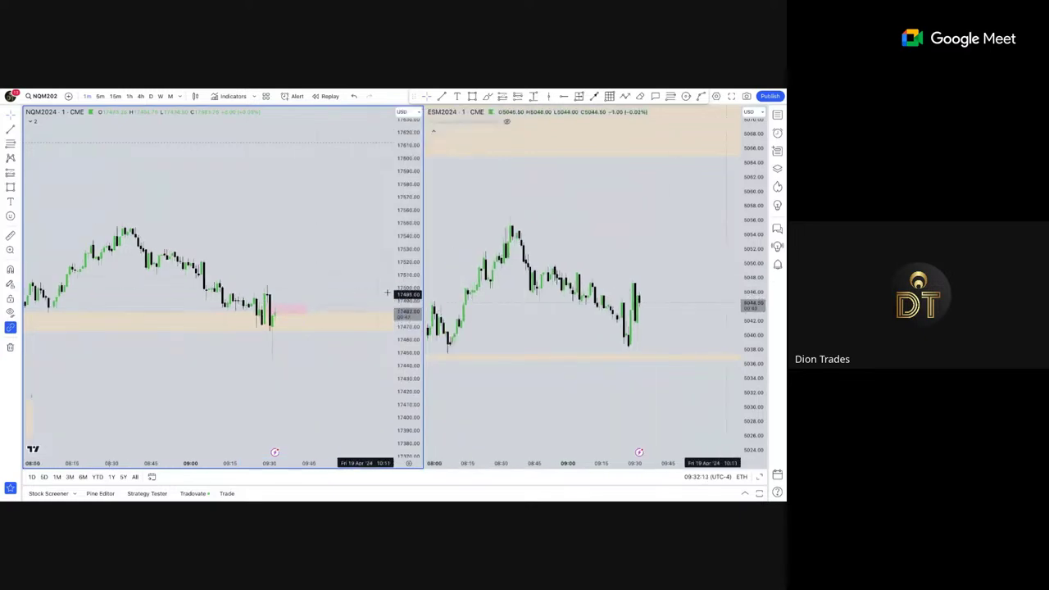
pyautogui.moveTo(406, 296); pyautogui.dragTo(406, 220)
pyautogui.moveTo(348, 295); pyautogui.dragTo(352, 271)
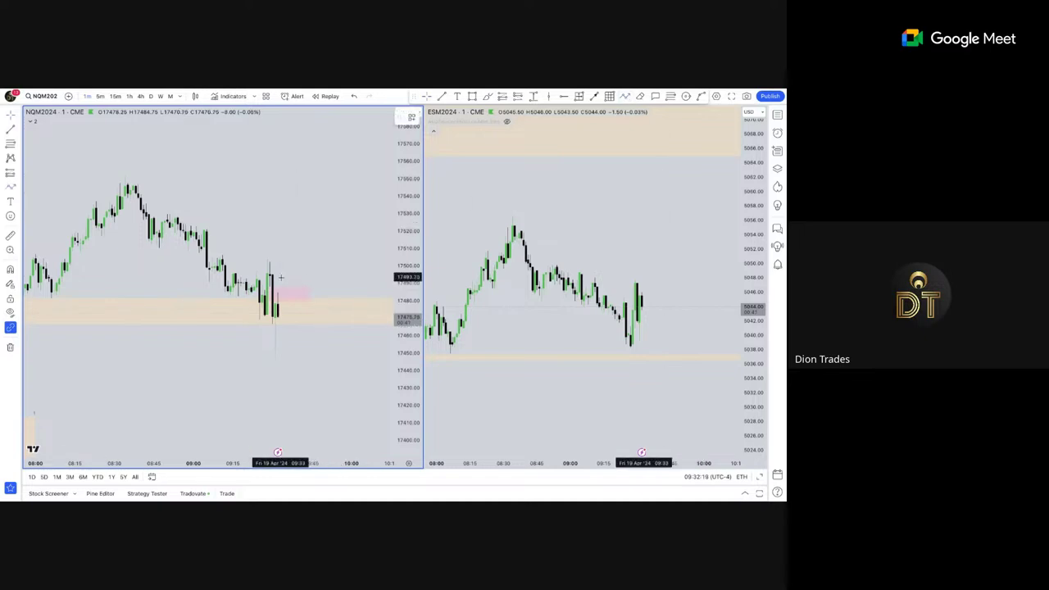
pyautogui.click(280, 305)
pyautogui.click(293, 221)
pyautogui.click(298, 288)
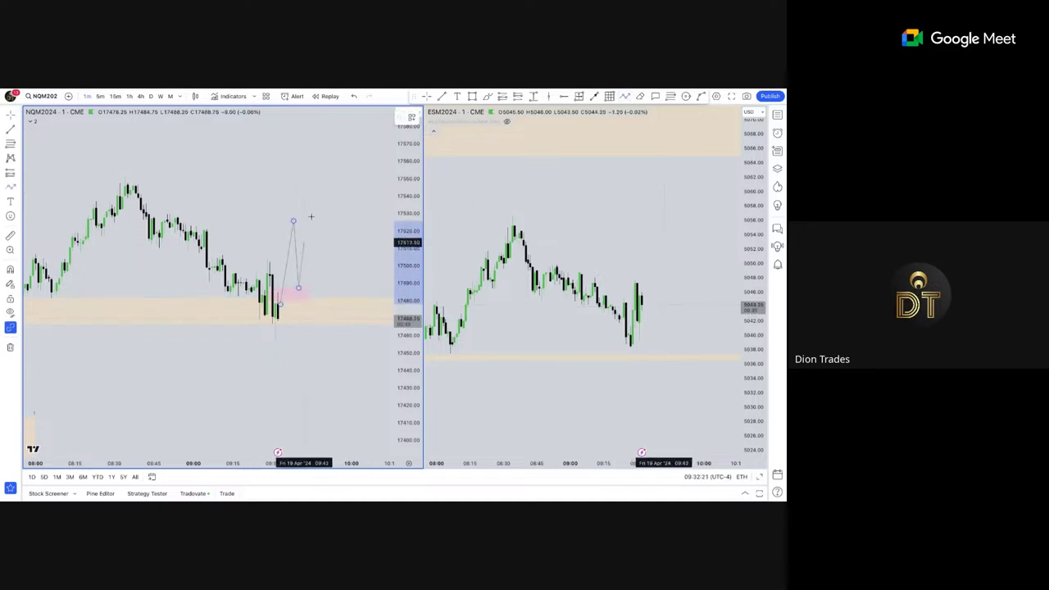
pyautogui.doubleClick(325, 155)
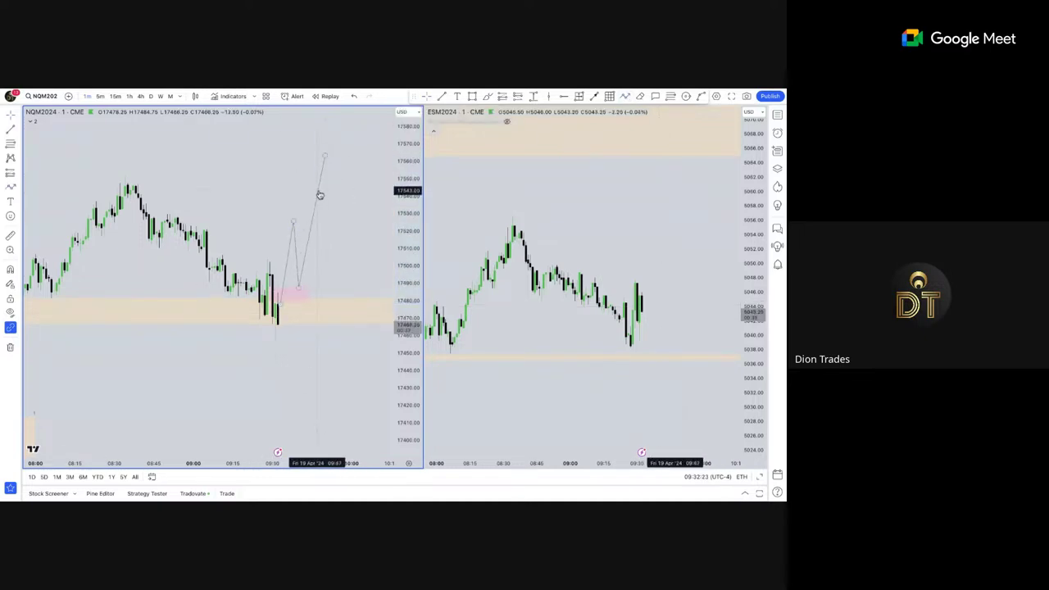
# Delete the projected path and the pink rectangle from the NQM2024 chart.
pyautogui.click(320, 195)
pyautogui.press('Delete')
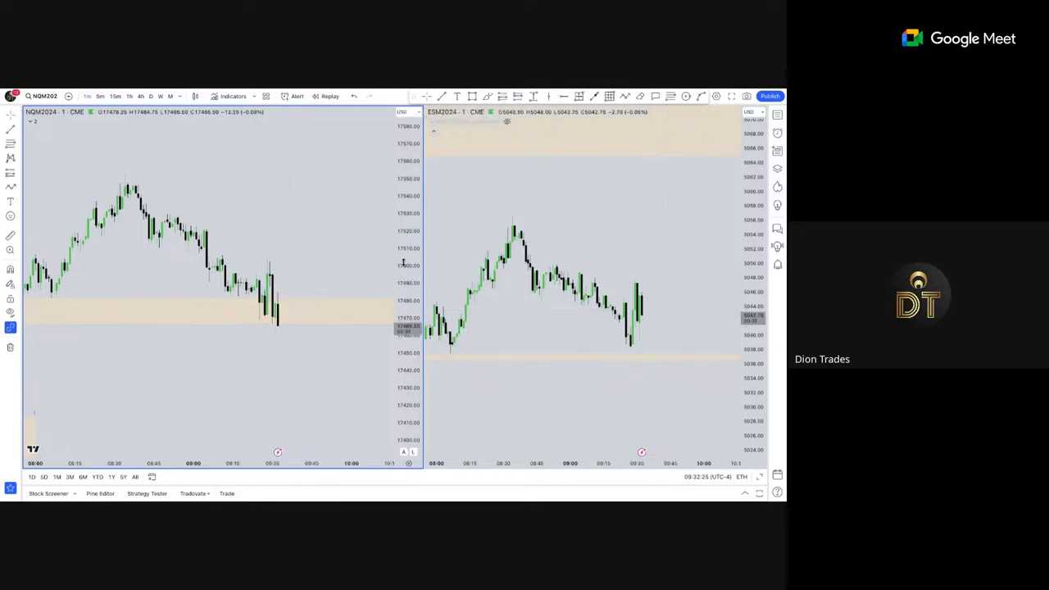
# Examine the latest one-minute price action on NQM2024 around the beige zone, alongside ESM2024.
pyautogui.moveTo(406, 263); pyautogui.dragTo(406, 323)
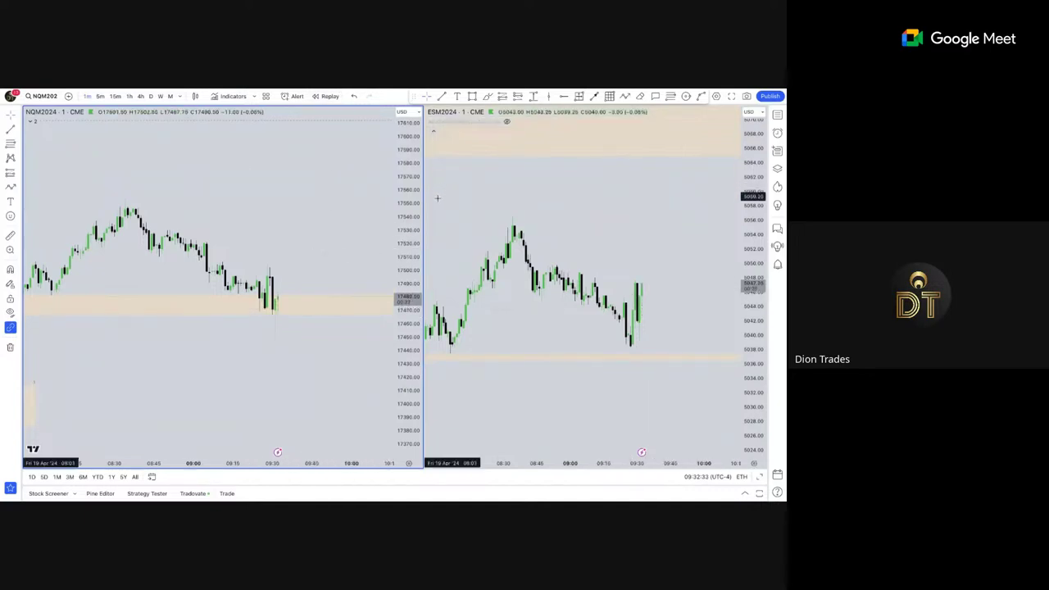
pyautogui.moveTo(331, 213); pyautogui.dragTo(304, 225)
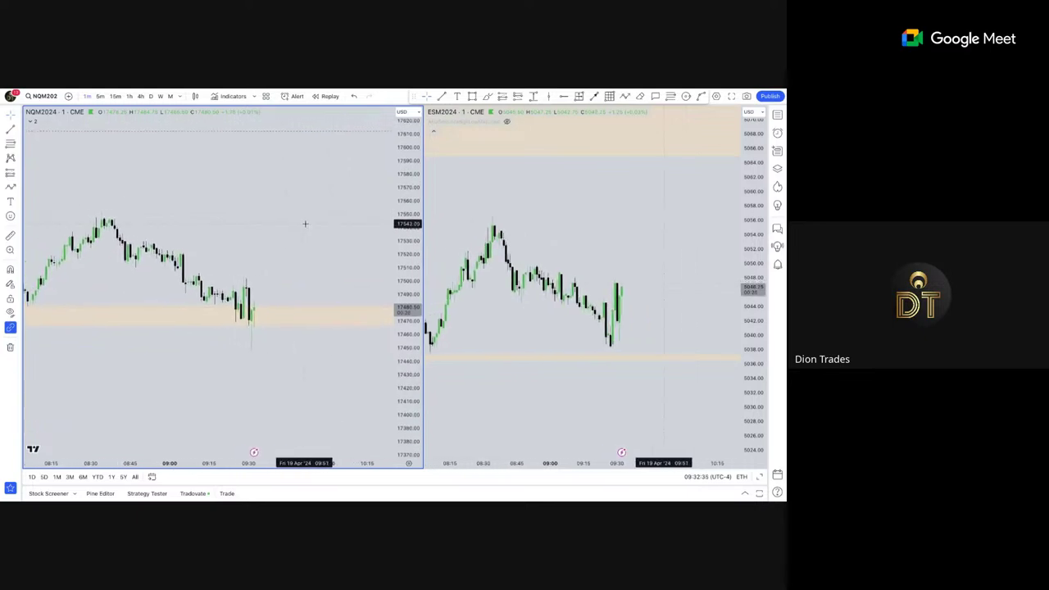
pyautogui.scroll(-2, 328, 231)
pyautogui.scroll(-3, 400, 239)
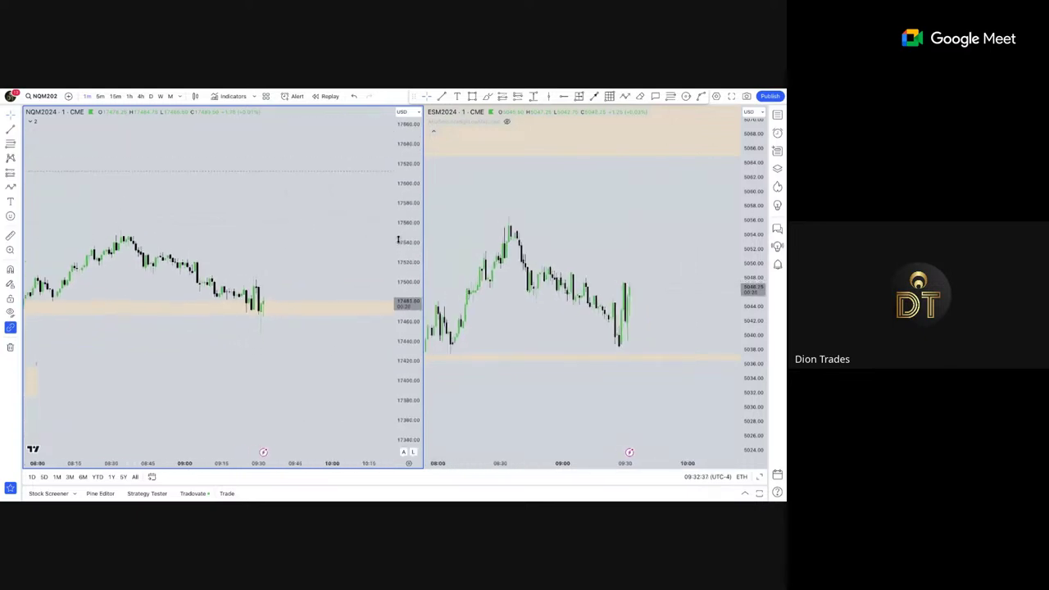
pyautogui.scroll(-3, 373, 241)
pyautogui.scroll(2, 372, 241)
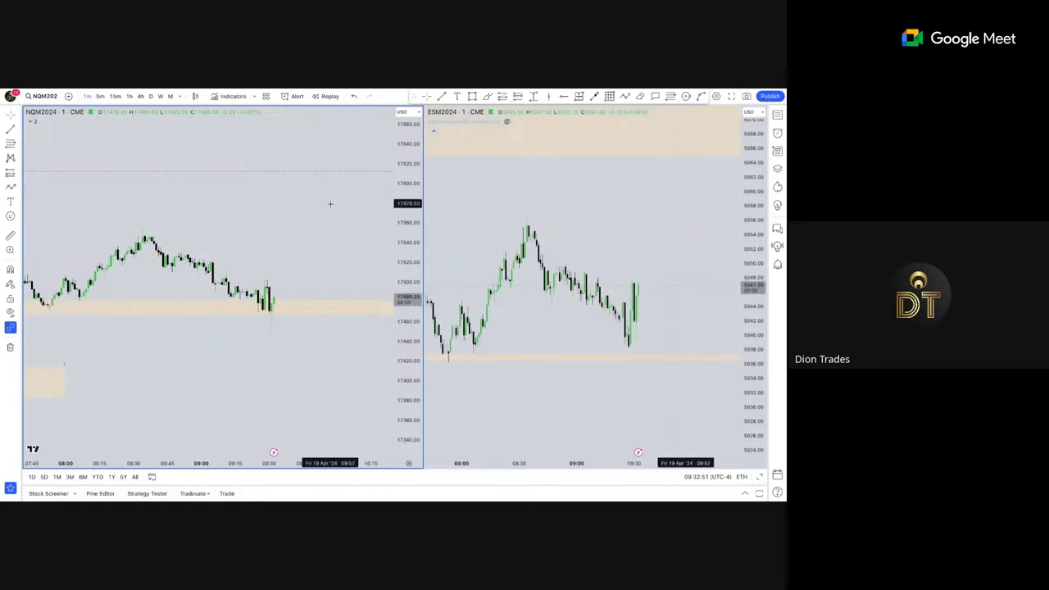
pyautogui.moveTo(329, 205); pyautogui.dragTo(264, 203)
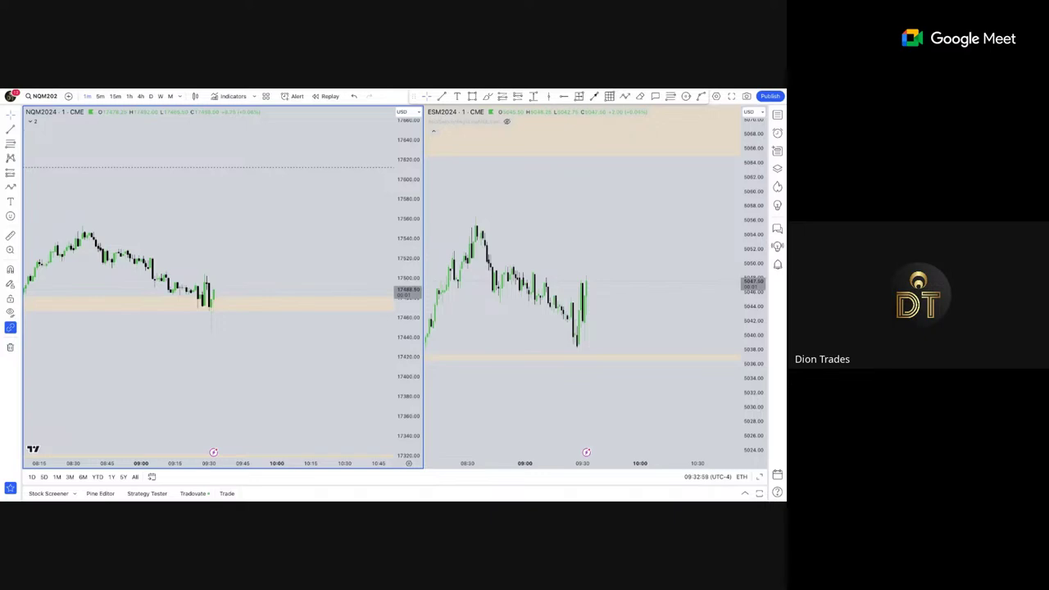
pyautogui.moveTo(241, 241); pyautogui.dragTo(400, 250)
pyautogui.scroll(2, 369, 249)
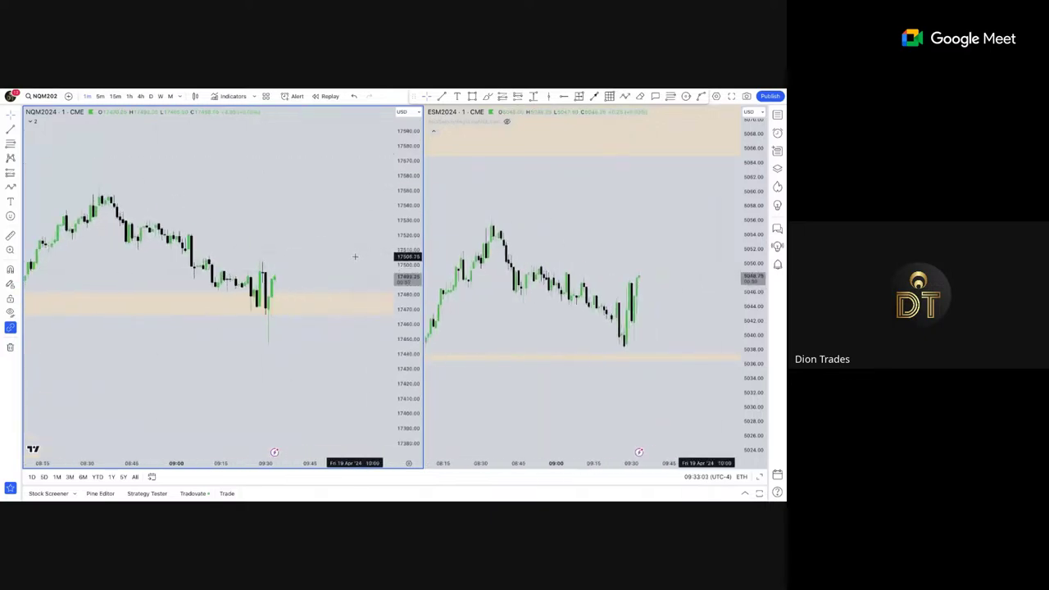
pyautogui.scroll(-3, 355, 257)
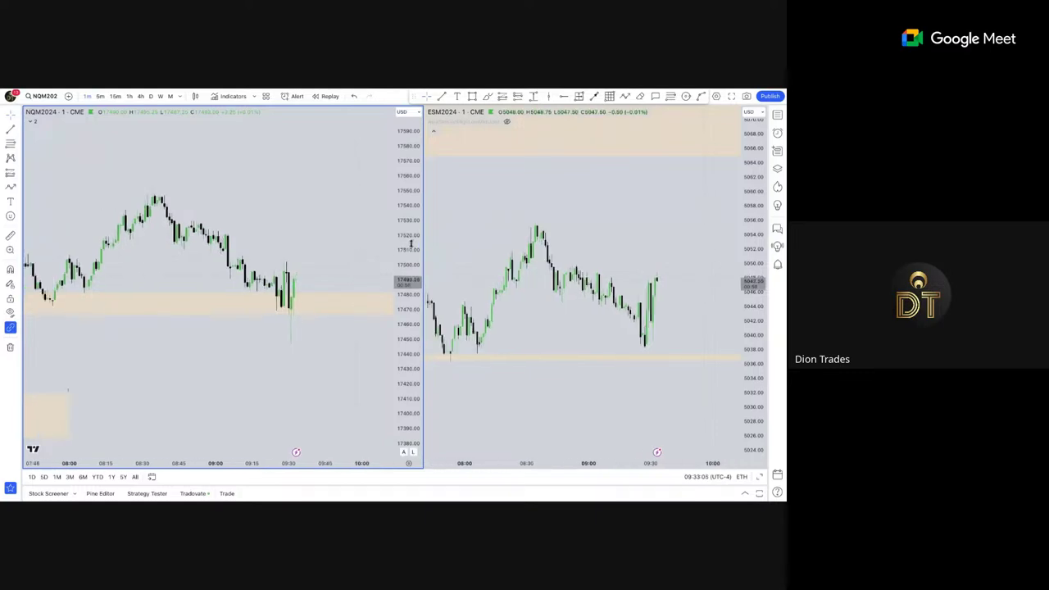
pyautogui.moveTo(412, 243); pyautogui.dragTo(411, 185)
pyautogui.moveTo(375, 252); pyautogui.dragTo(354, 248)
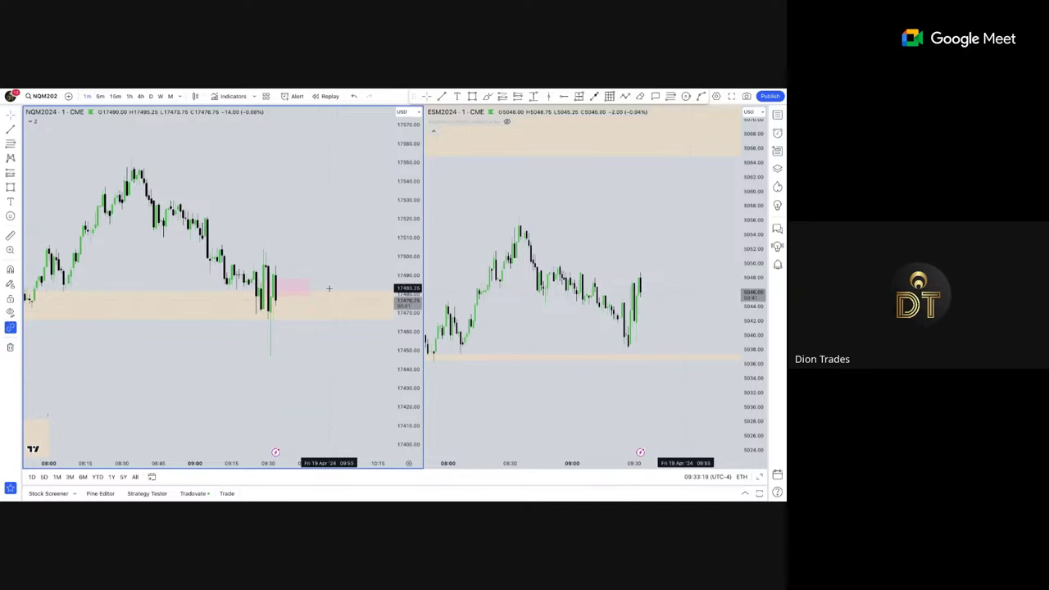
# Delete the pink rectangle beside the latest candles on the NQM2024 chart.
pyautogui.moveTo(328, 248); pyautogui.dragTo(302, 250)
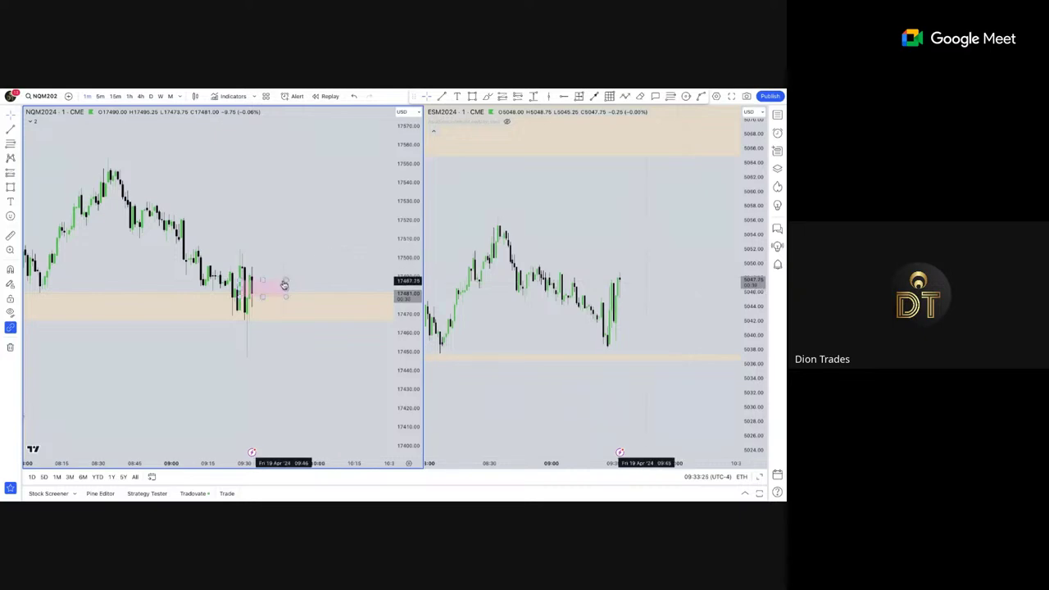
pyautogui.click(284, 285)
pyautogui.press('Delete')
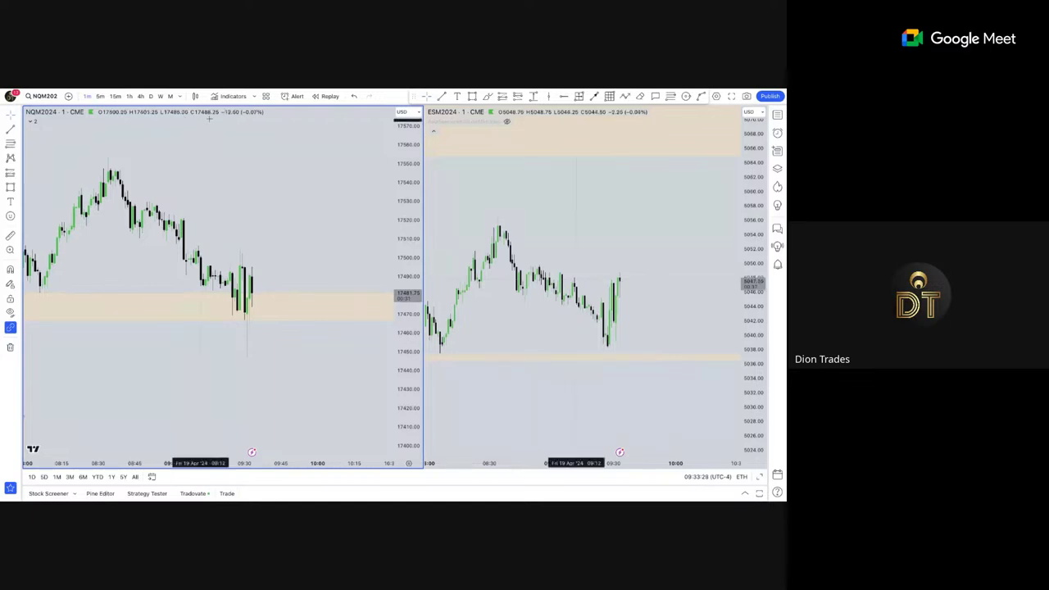
# Draw a trend line under the ESM2024 lows from about 5,037.50 to 5,038.50 and apply the SMT template to it.
pyautogui.scroll(-4, 328, 253)
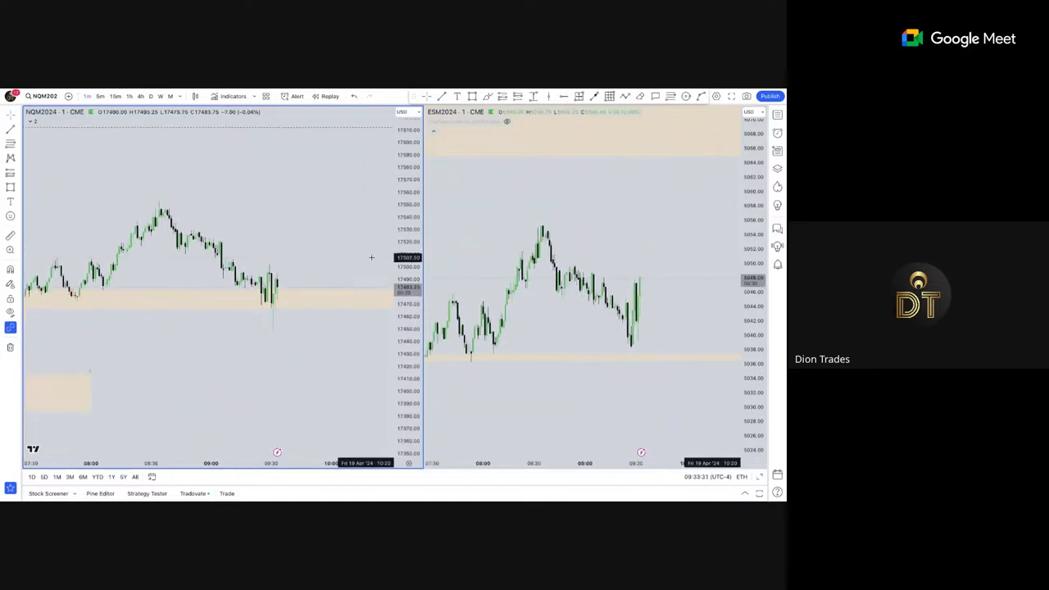
pyautogui.scroll(-4, 319, 252)
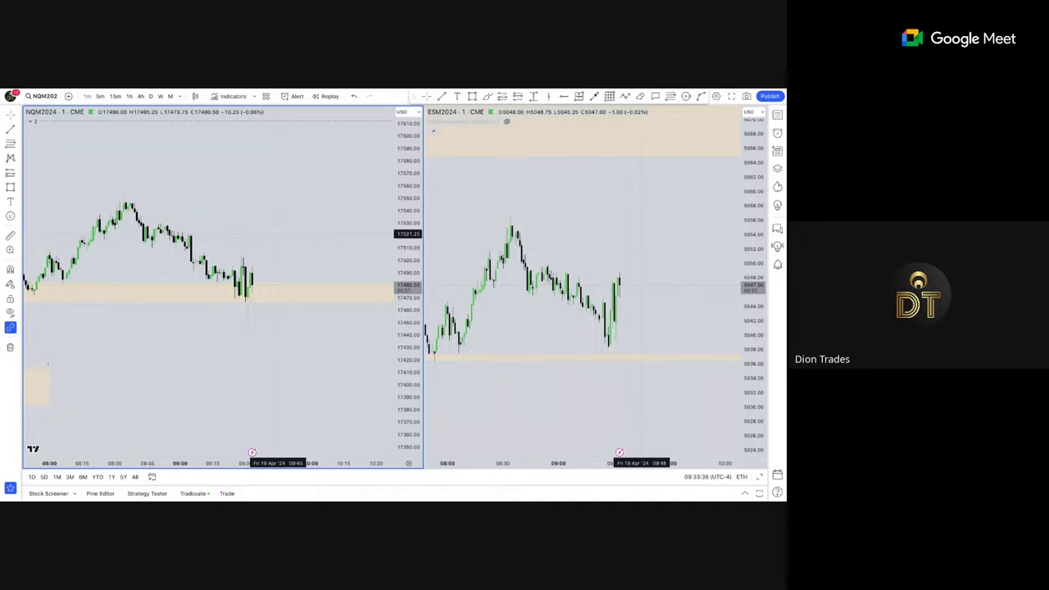
pyautogui.click(441, 96)
pyautogui.click(455, 353)
pyautogui.click(658, 346)
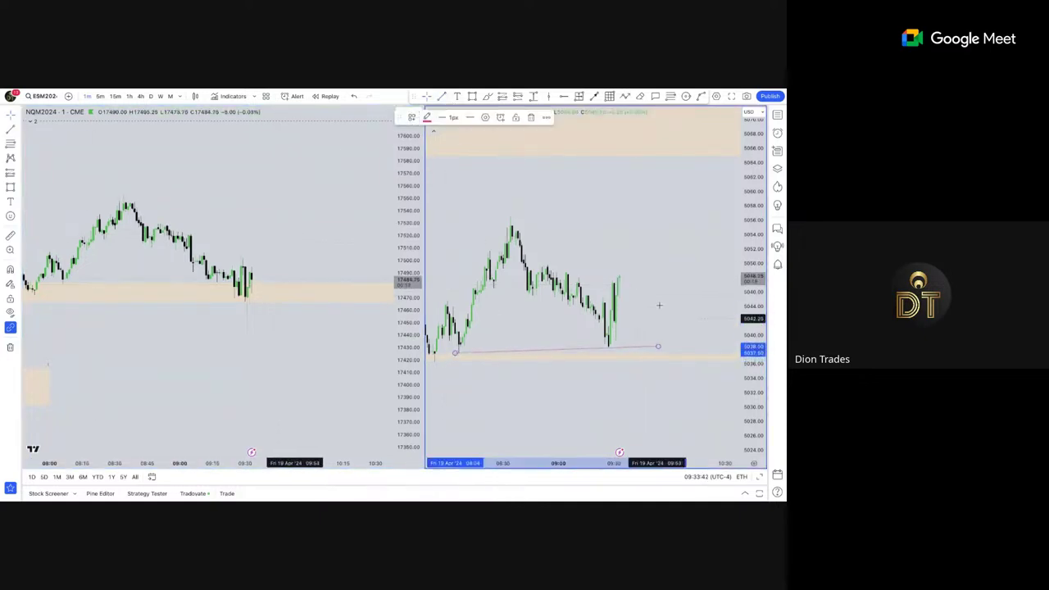
pyautogui.click(412, 117)
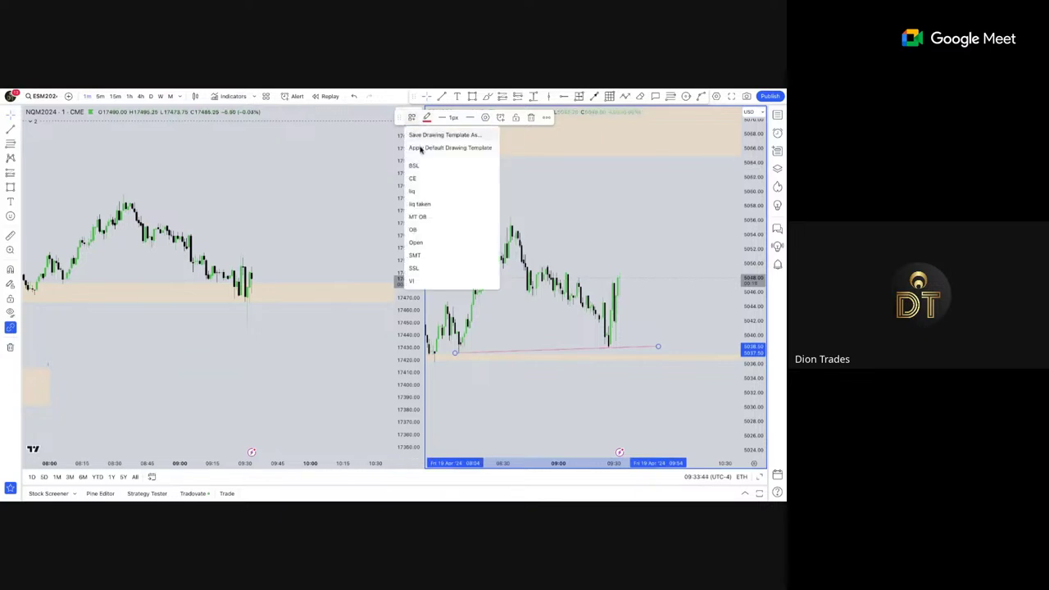
pyautogui.click(438, 256)
# Compare the recent lows on the NQM2024 and ESM2024 charts around the SMT line.
pyautogui.scroll(-3, 314, 375)
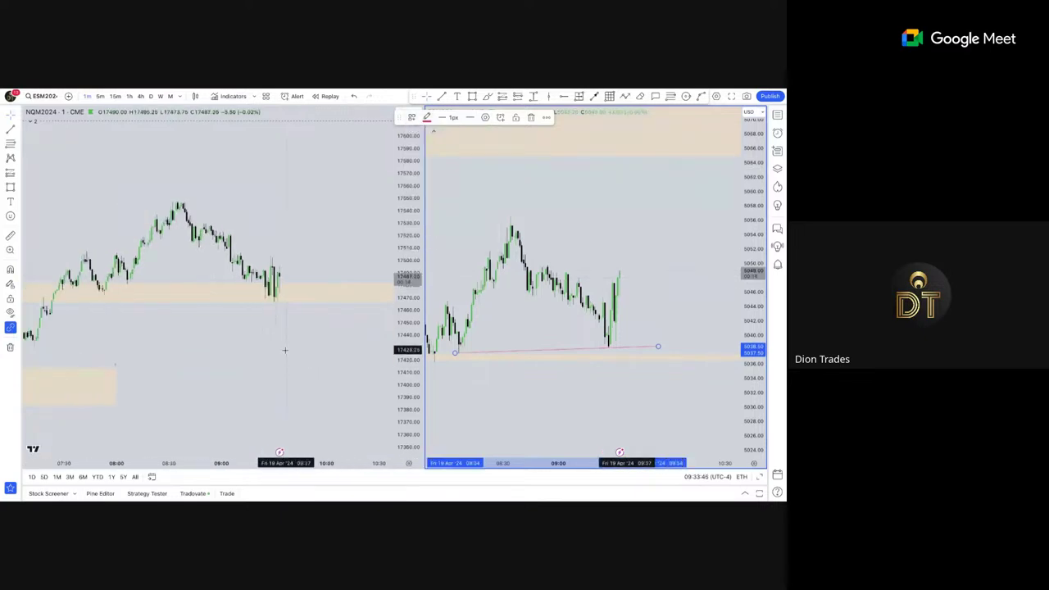
pyautogui.click(286, 350)
pyautogui.scroll(-2, 285, 351)
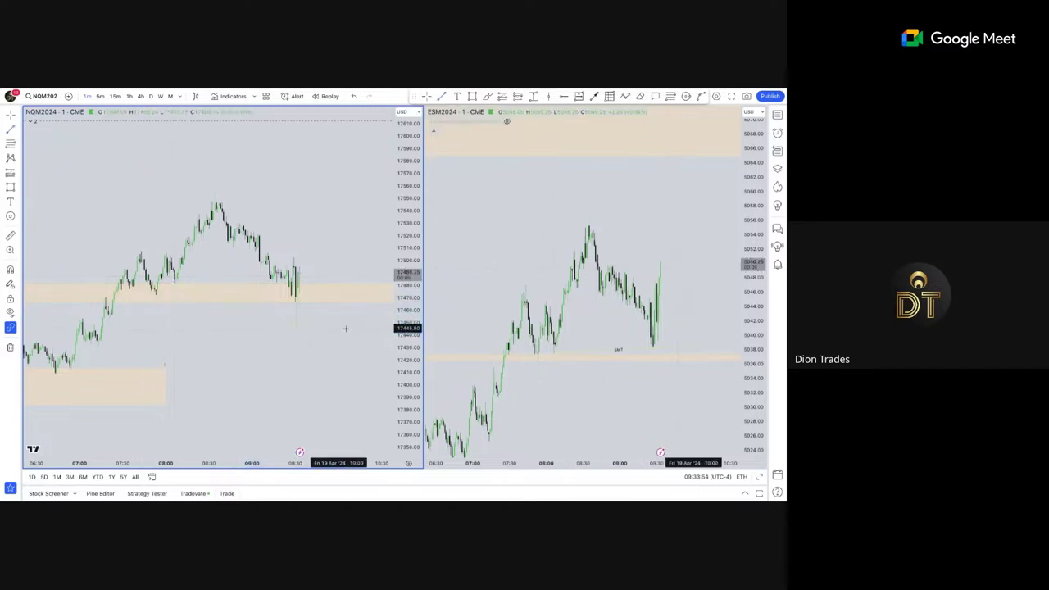
pyautogui.scroll(1, 363, 336)
pyautogui.scroll(2, 363, 337)
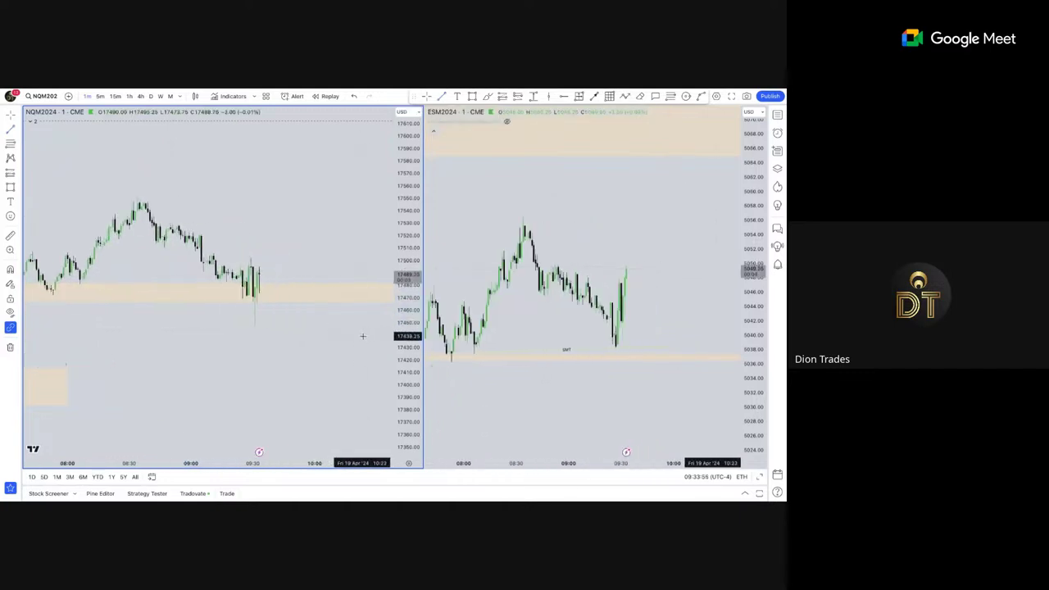
pyautogui.scroll(3, 603, 312)
pyautogui.click(599, 288)
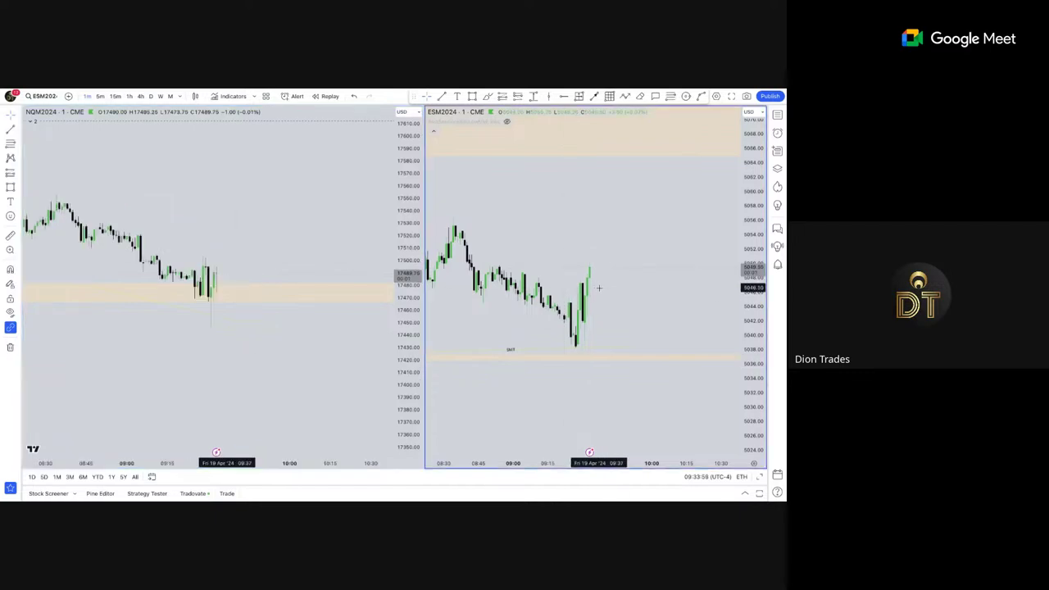
pyautogui.moveTo(599, 288); pyautogui.dragTo(644, 295)
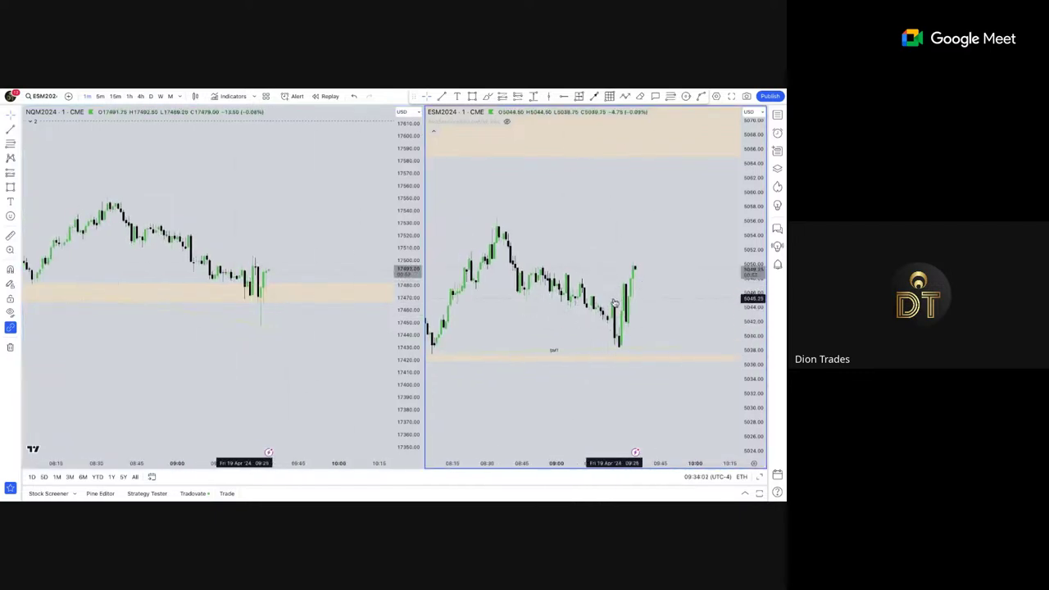
pyautogui.scroll(-3, 260, 325)
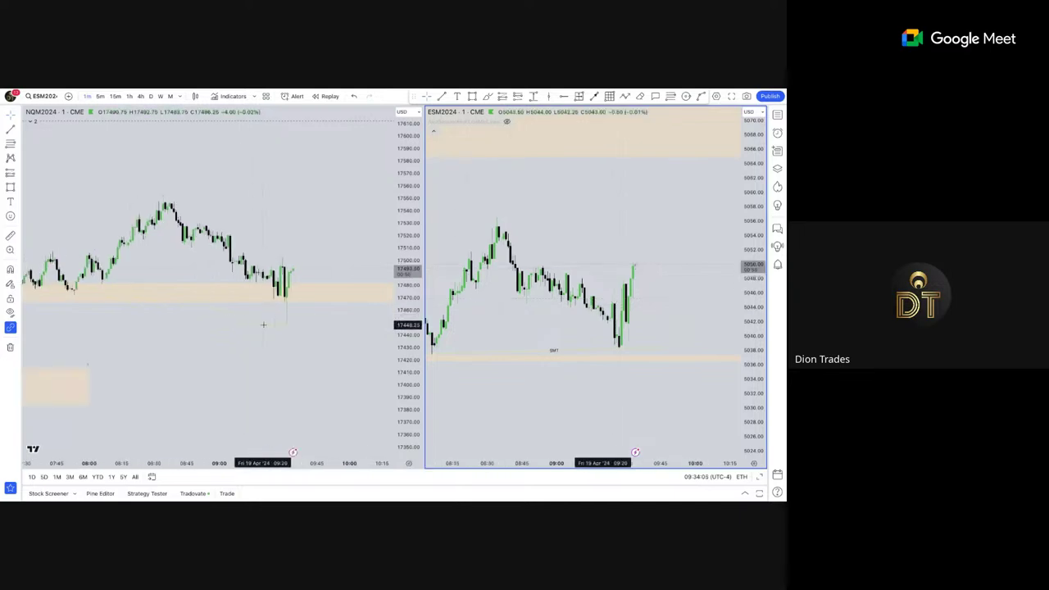
pyautogui.scroll(1, 270, 326)
pyautogui.scroll(-2, 320, 319)
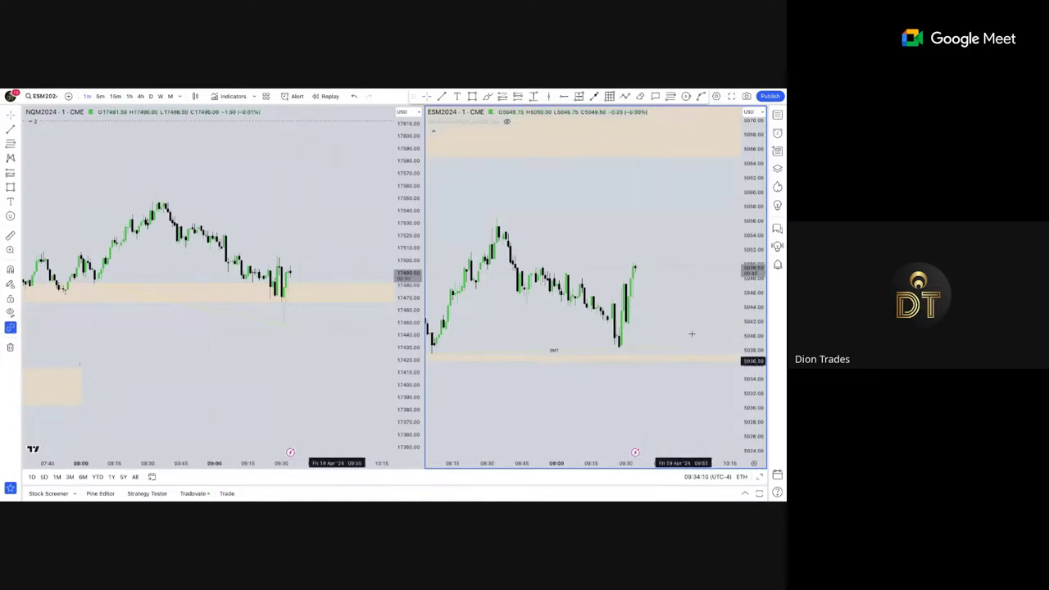
# Draw a trend line under the NQM2024 lows from about 17,481.75 to 17,444 and apply the SMT template to it.
pyautogui.click(302, 332)
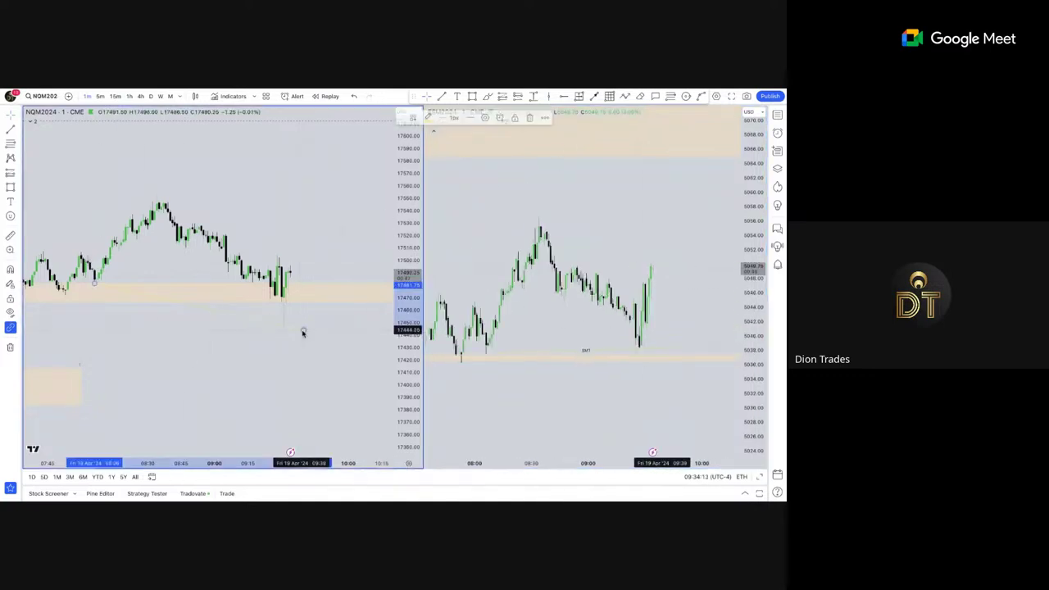
pyautogui.click(411, 117)
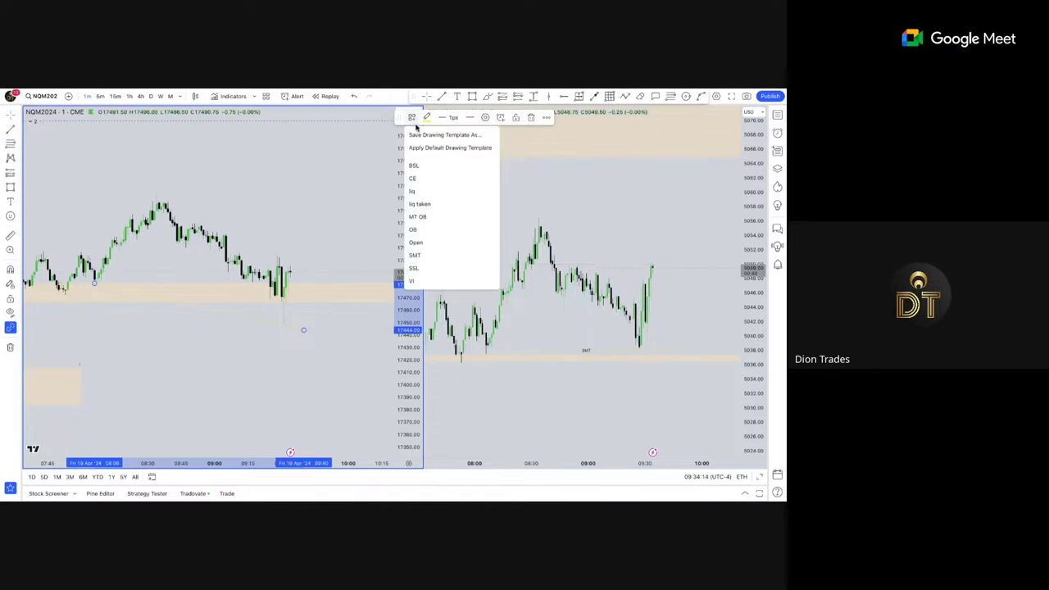
pyautogui.click(450, 258)
pyautogui.click(627, 96)
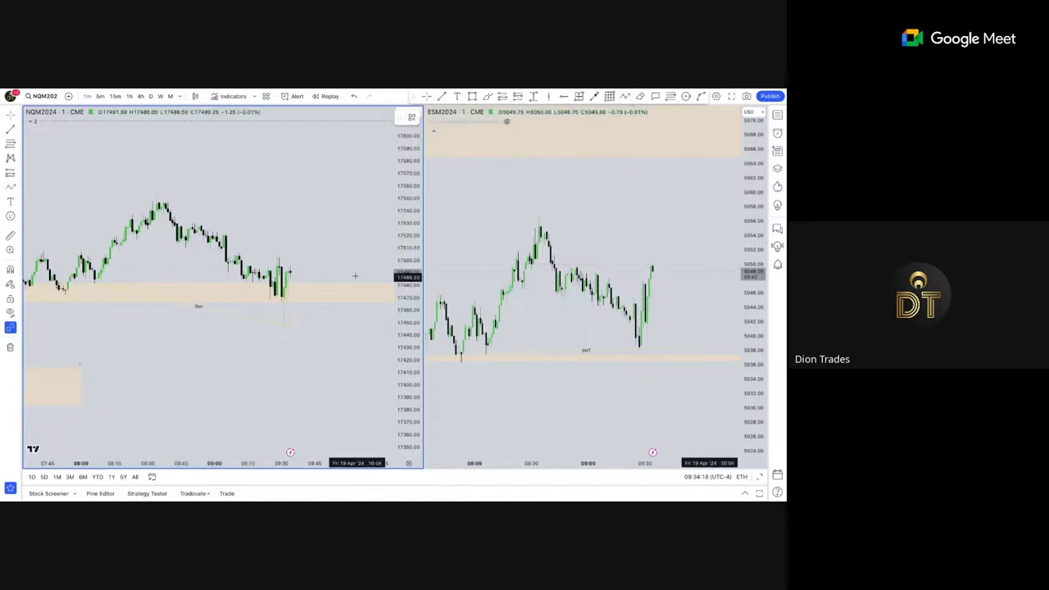
pyautogui.click(289, 267)
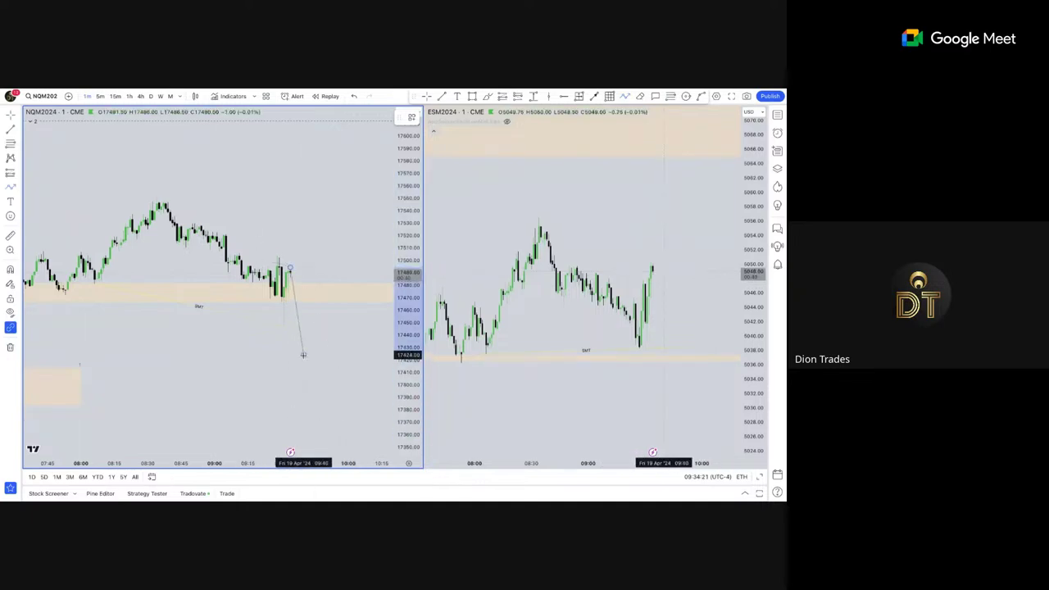
pyautogui.press('Escape')
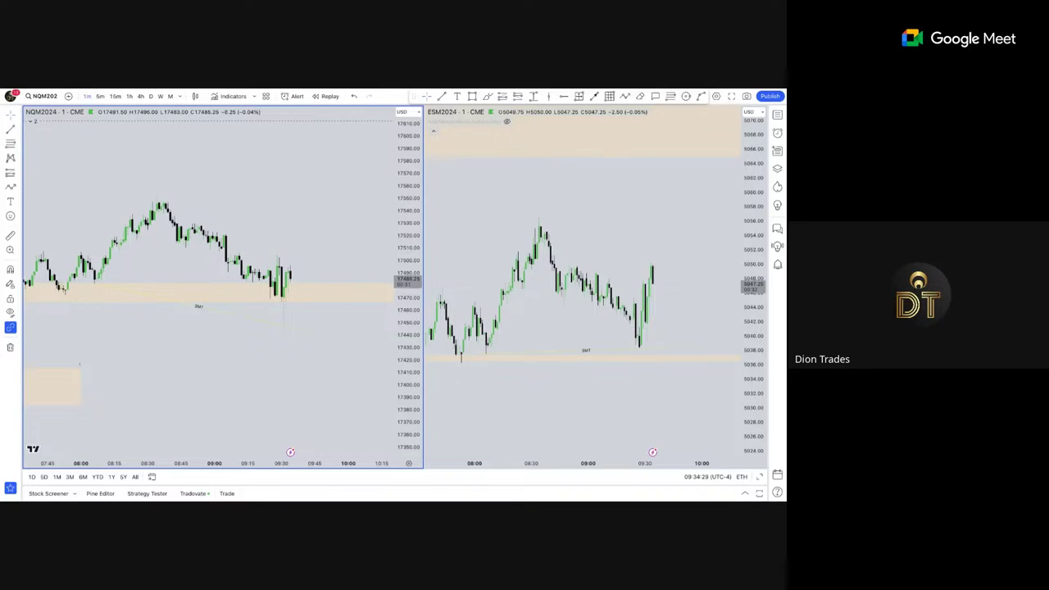
# Examine the beige zones on the five-minute NQM2024 and ESM2024 charts, and return to the one-minute interval.
pyautogui.click(100, 97)
pyautogui.rightClick(299, 215)
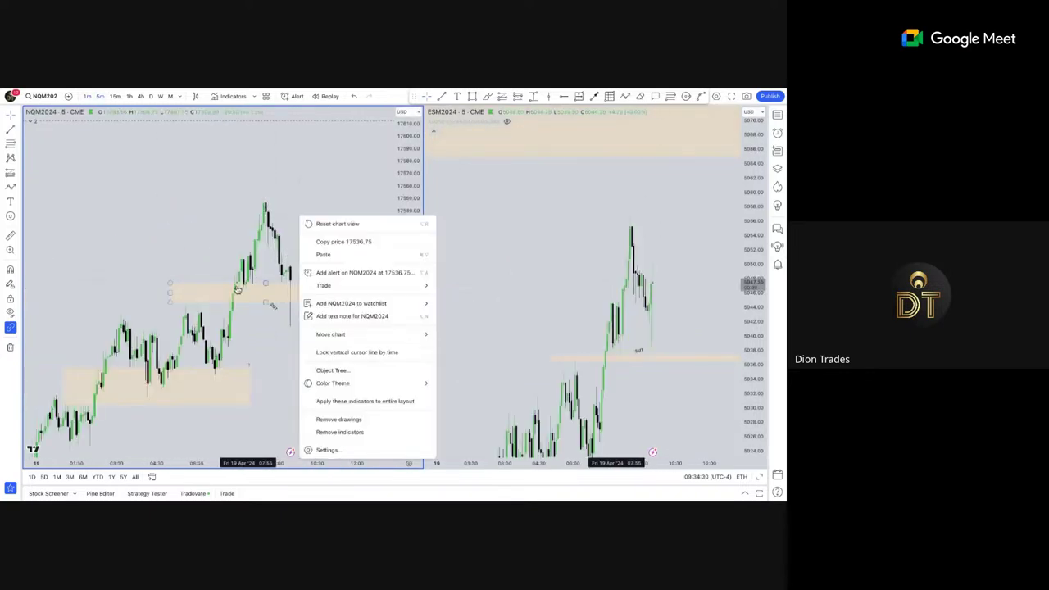
pyautogui.click(199, 322)
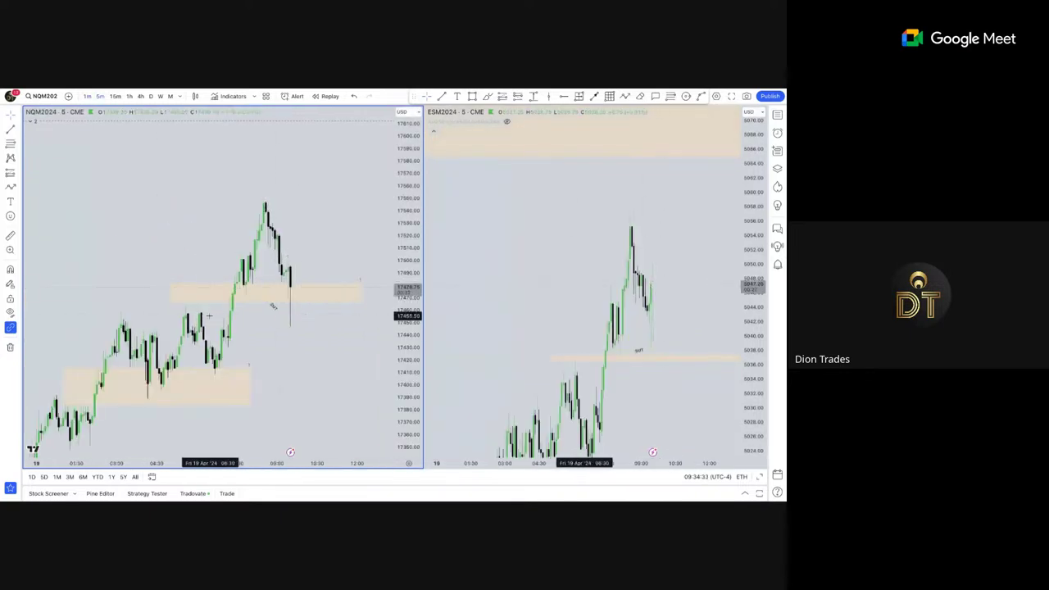
pyautogui.click(204, 303)
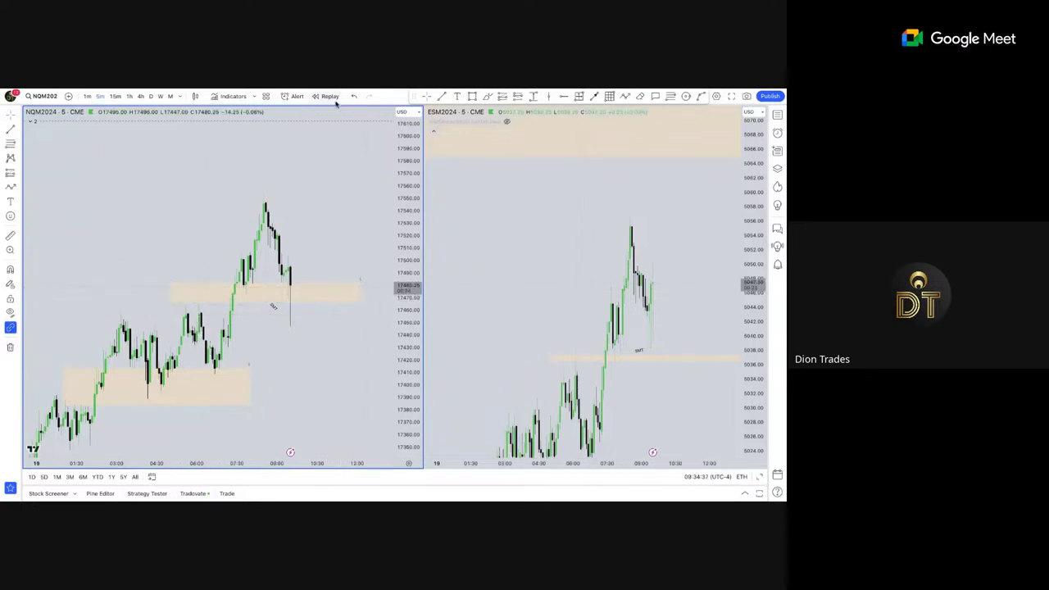
pyautogui.click(88, 97)
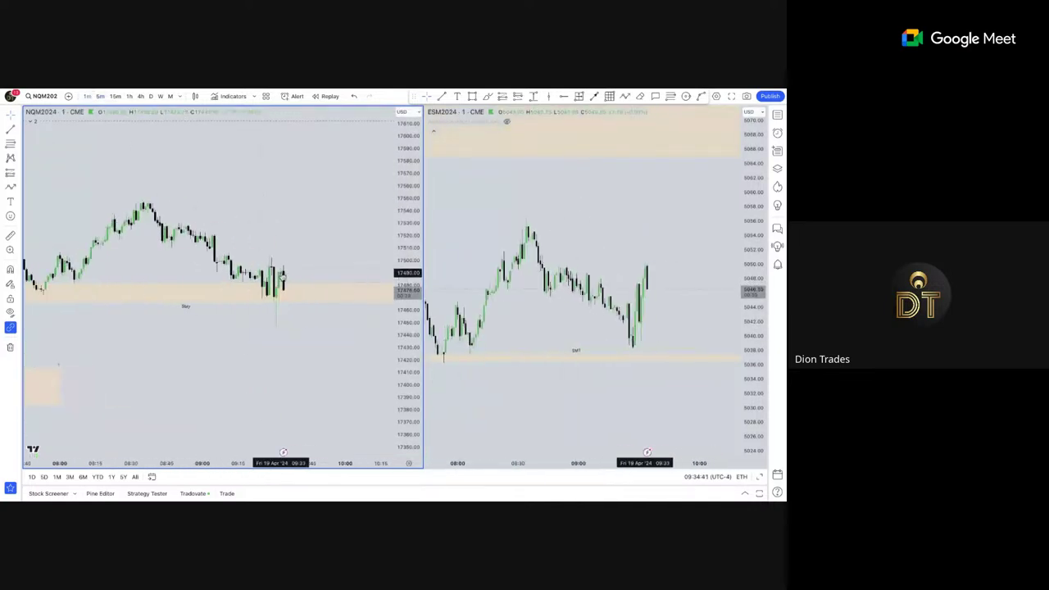
# Draw a rectangle around the latest NQM2024 candles, apply the 1. Accumulation template, and raise its bottom edge to the beige zone's lower edge.
pyautogui.click(472, 96)
pyautogui.moveTo(249, 256); pyautogui.dragTo(305, 314)
pyautogui.click(412, 117)
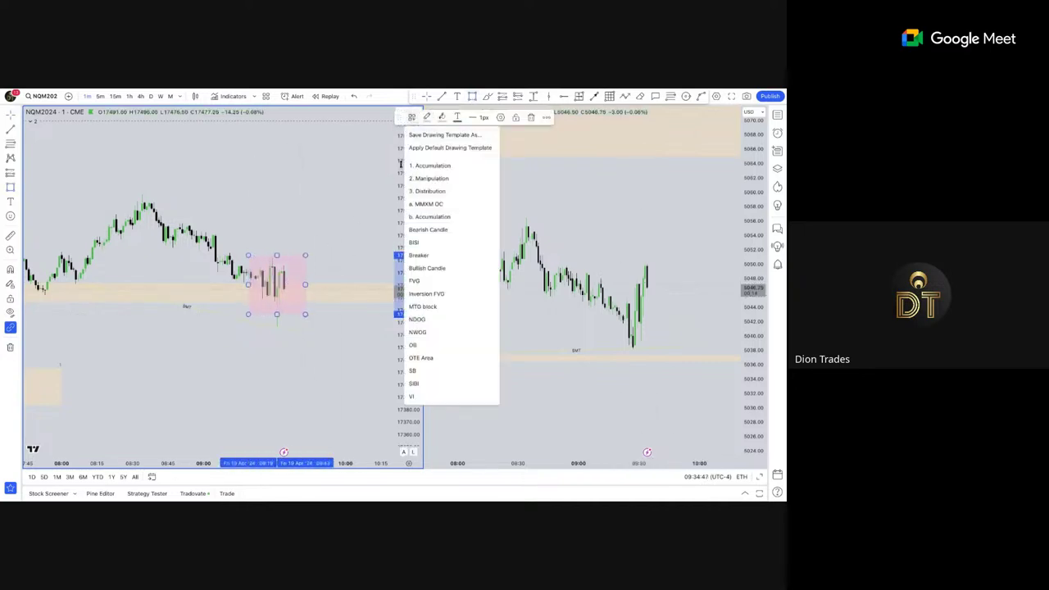
pyautogui.click(431, 168)
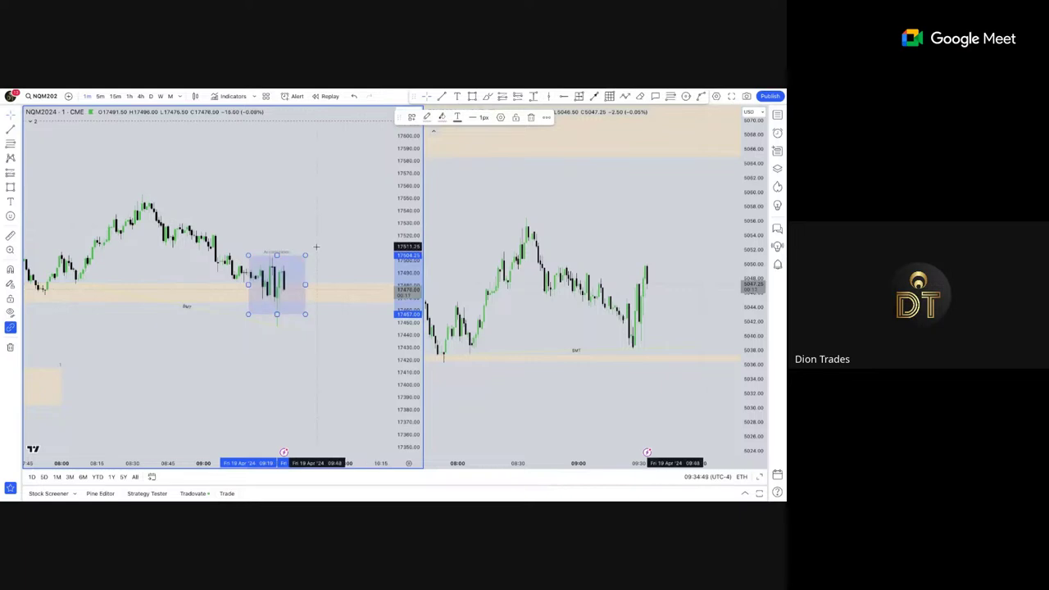
pyautogui.moveTo(277, 314)
pyautogui.mouseDown()
pyautogui.moveTo(278, 327)
pyautogui.moveTo(280, 306)
pyautogui.moveTo(277, 328)
pyautogui.moveTo(280, 301)
pyautogui.mouseUp()
pyautogui.click(327, 238)
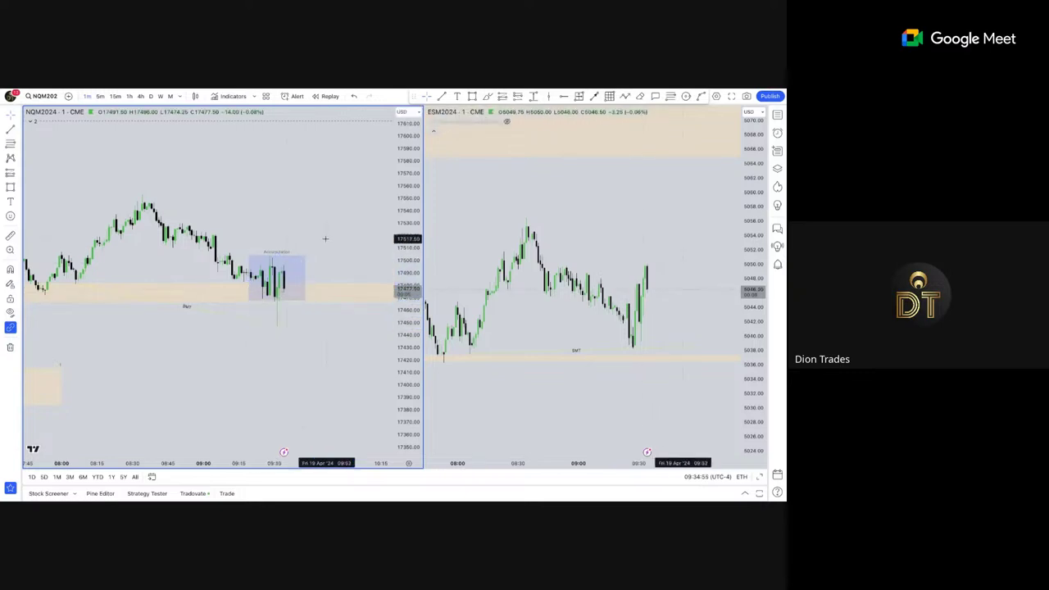
# Delete the Accumulation rectangle and the SMT line on NQM2024, along with the SMT line on ESM2024.
pyautogui.moveTo(326, 238); pyautogui.dragTo(310, 252)
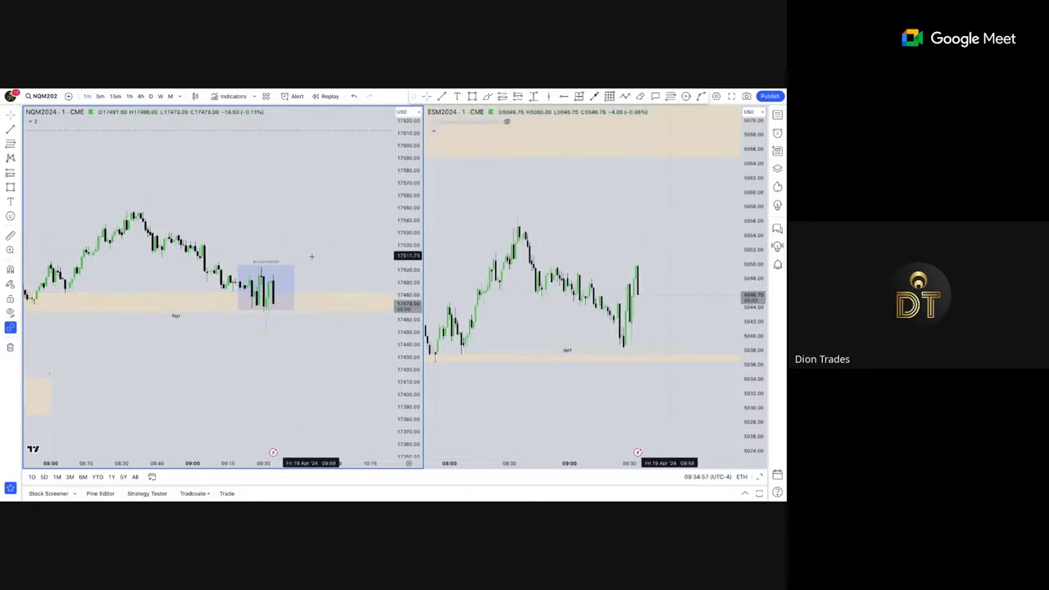
pyautogui.moveTo(408, 237); pyautogui.dragTo(408, 270)
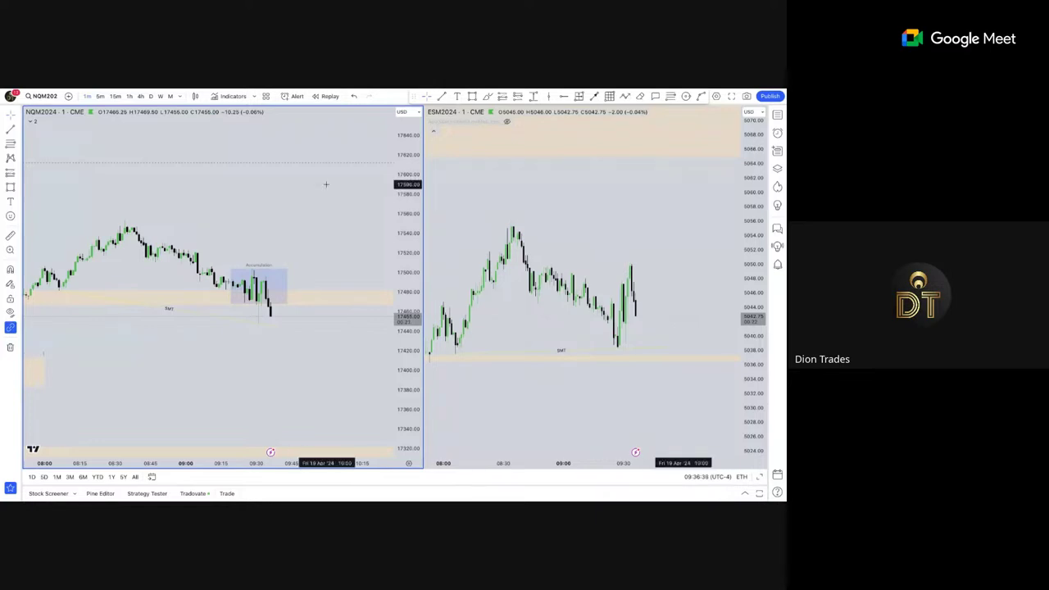
pyautogui.scroll(-2, 273, 190)
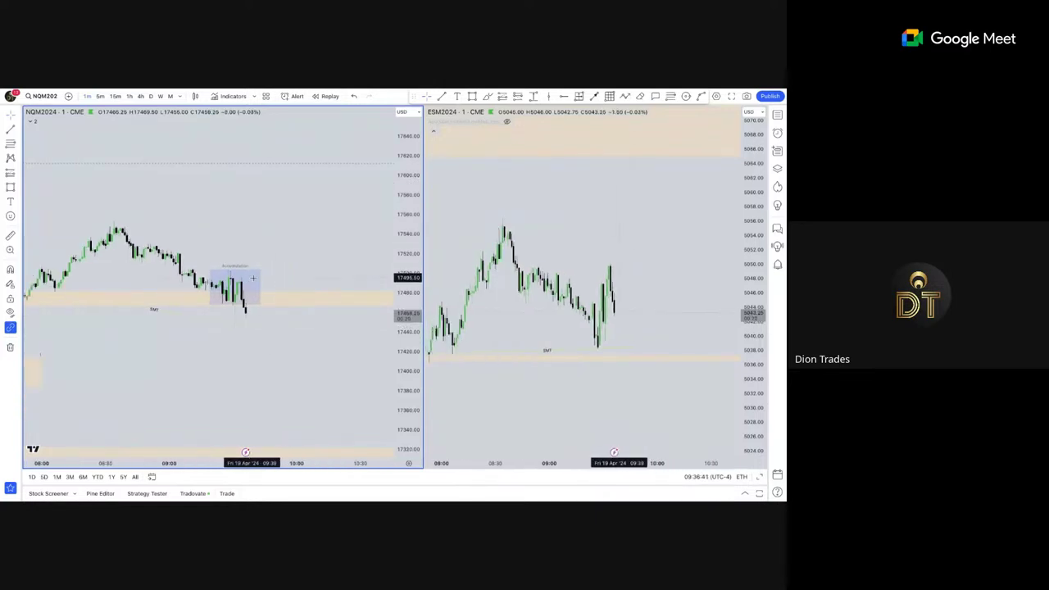
pyautogui.click(260, 272)
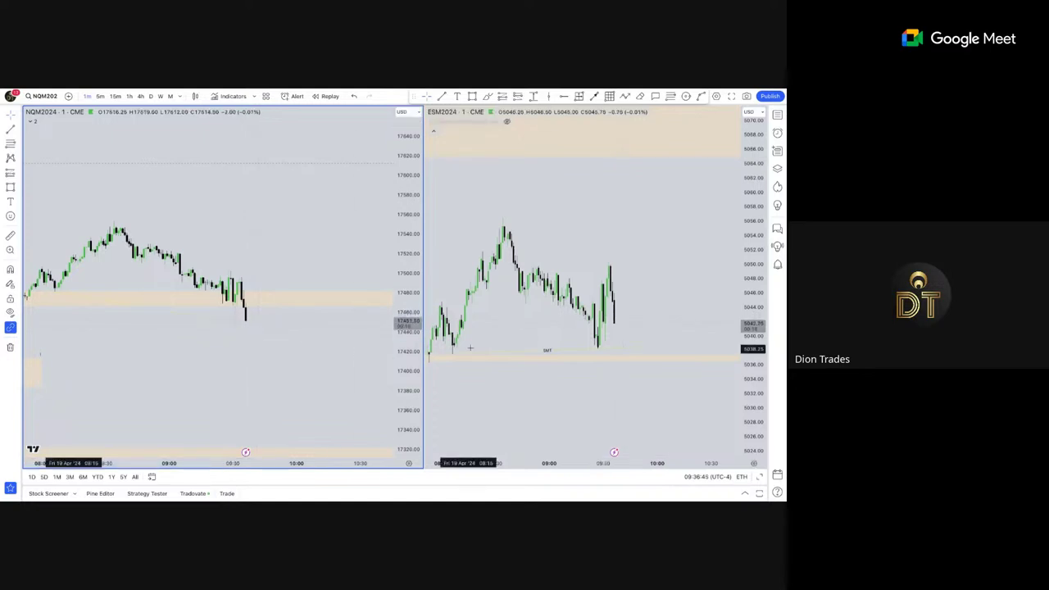
pyautogui.click(641, 350)
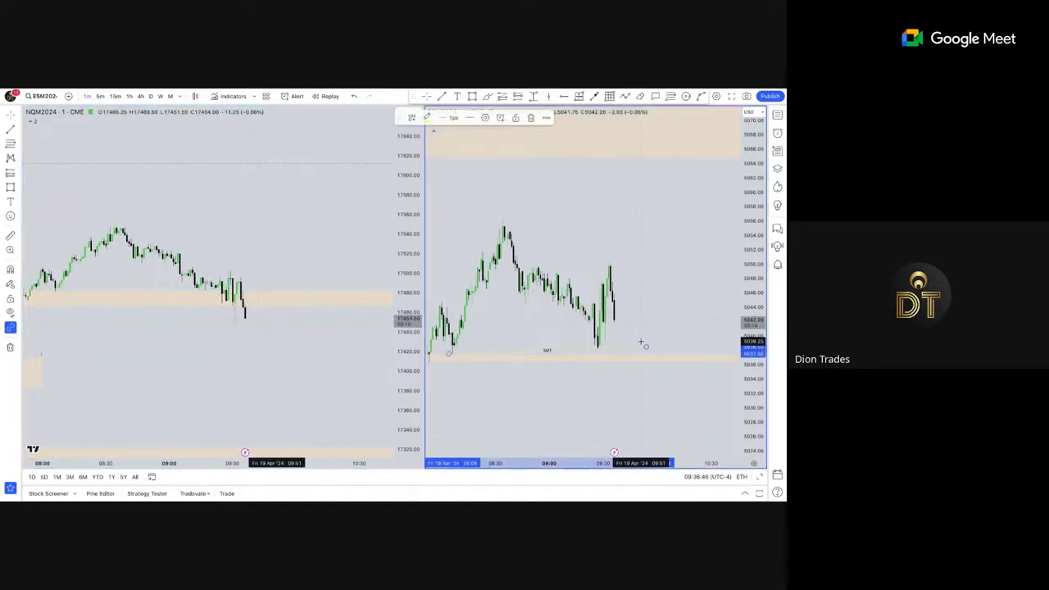
pyautogui.press('Delete')
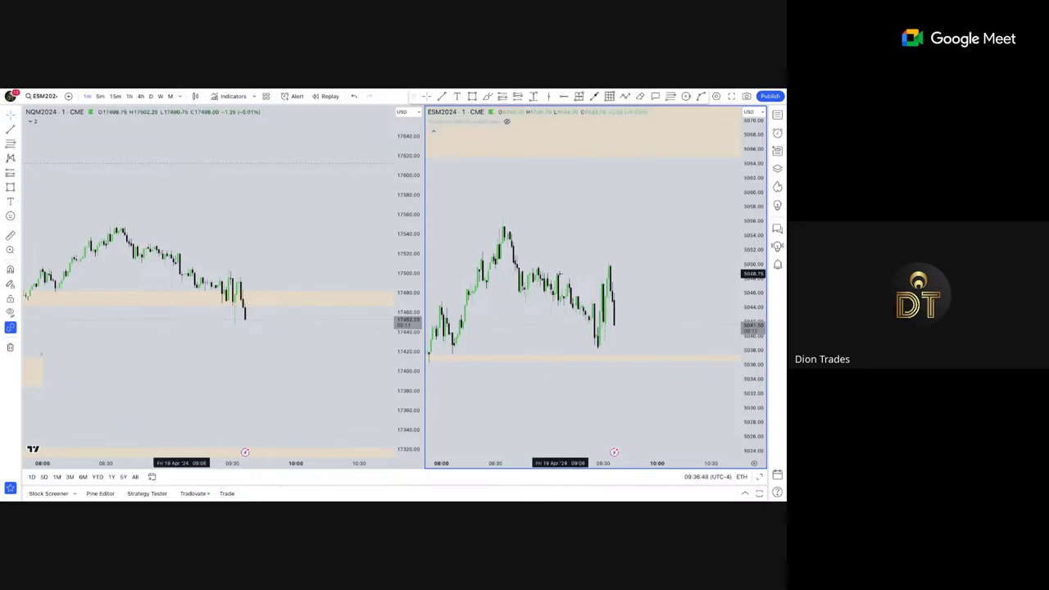
# Examine the latest one-minute candles on NQM2024 around and below the beige zone, alongside ESM2024.
pyautogui.scroll(-5, 246, 246)
pyautogui.scroll(5, 312, 254)
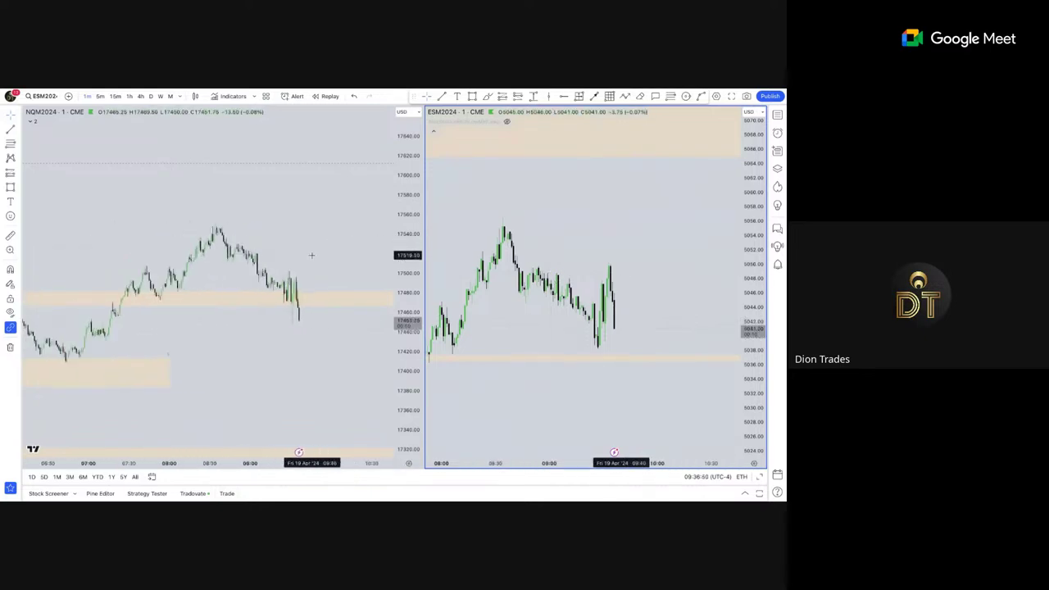
pyautogui.scroll(3, 335, 363)
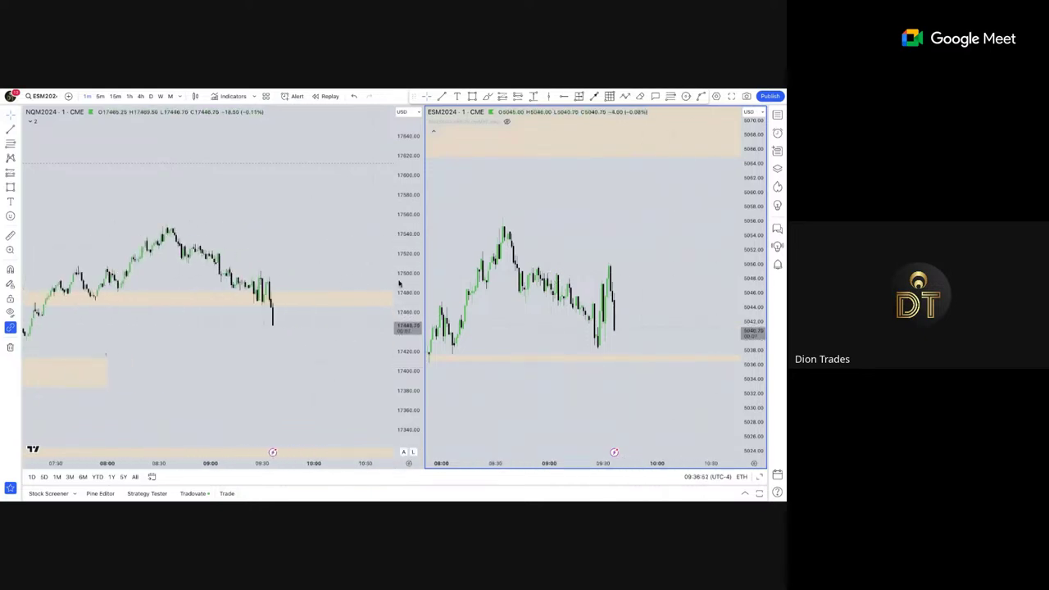
pyautogui.scroll(5, 404, 277)
pyautogui.moveTo(330, 259); pyautogui.dragTo(356, 193)
pyautogui.scroll(3, 346, 242)
pyautogui.scroll(1, 346, 242)
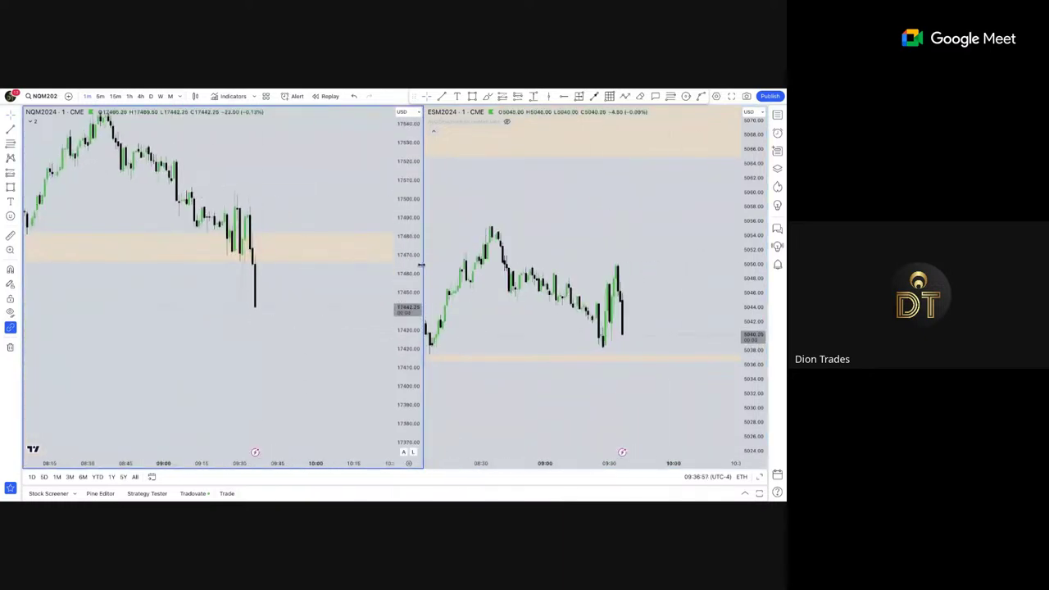
pyautogui.scroll(-3, 363, 355)
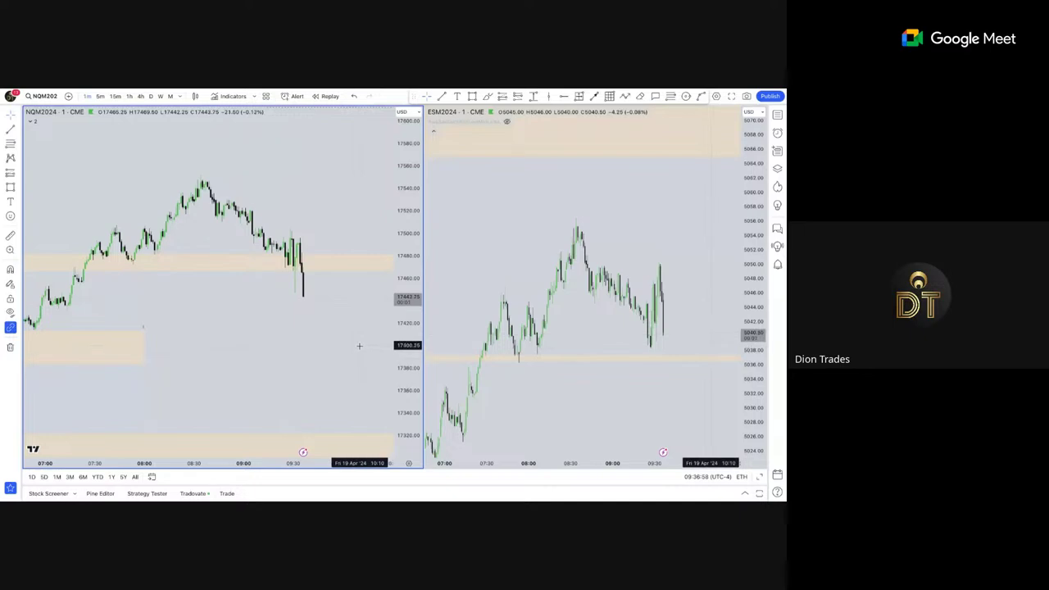
# Switch the charts to the one-hour interval and draw a Gann box on NQM2024 from about 17,744 down to 17,182.
pyautogui.click(129, 96)
pyautogui.scroll(5, 275, 271)
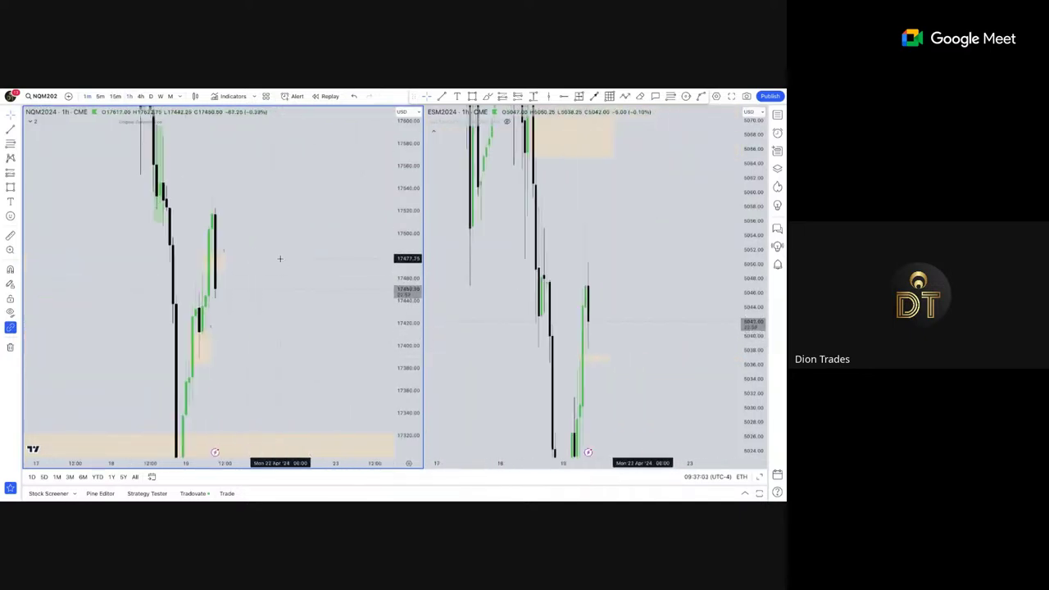
pyautogui.scroll(-5, 412, 253)
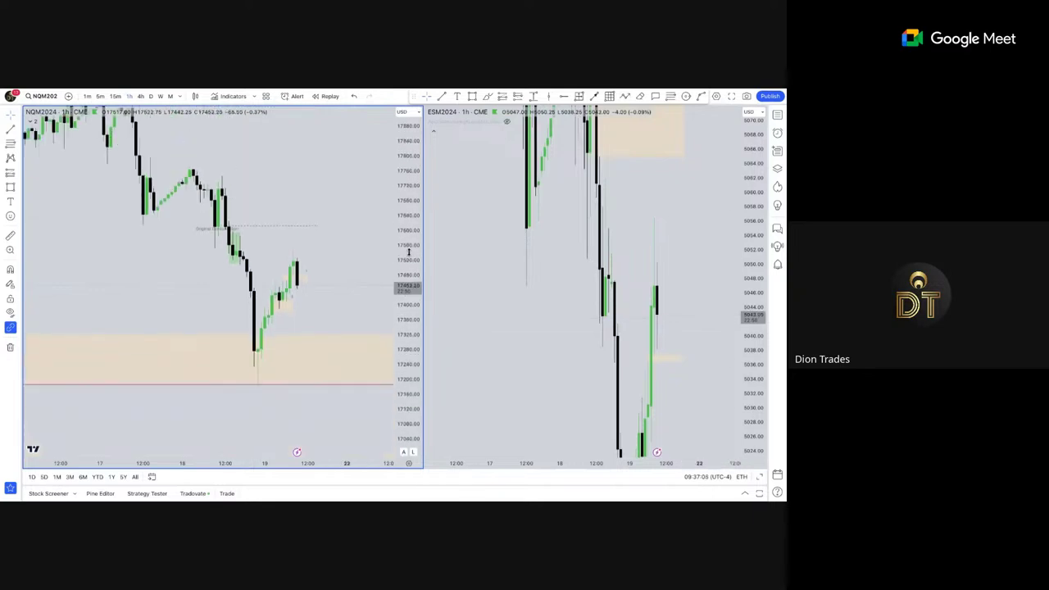
pyautogui.click(217, 177)
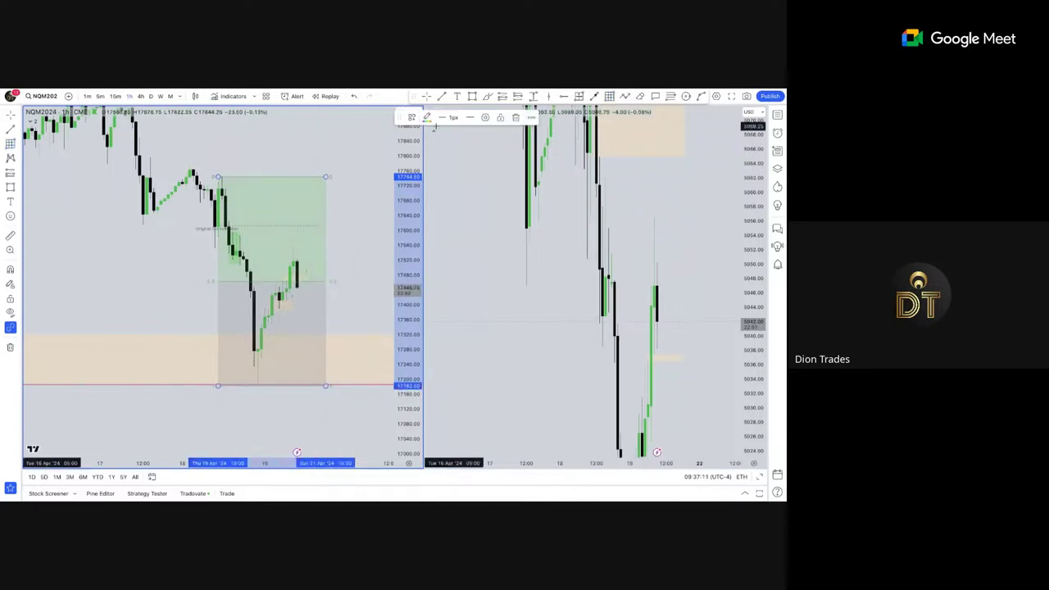
# Draw a rectangle over the hourly gap between about 17,520 and 17,490 on NQM2024 and apply the FVG template.
pyautogui.click(473, 97)
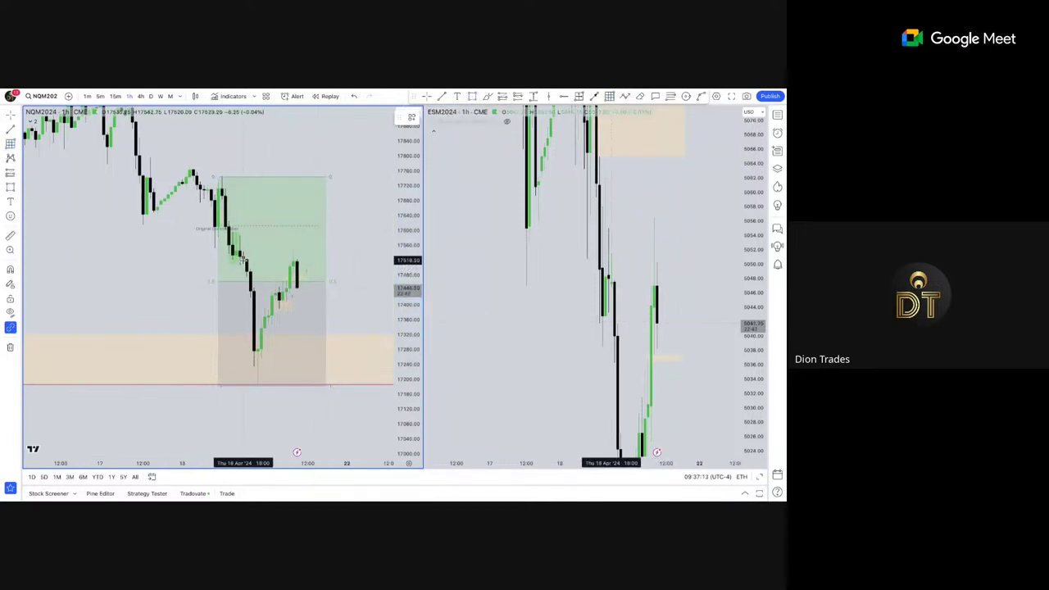
pyautogui.moveTo(243, 260); pyautogui.dragTo(318, 270)
pyautogui.click(411, 116)
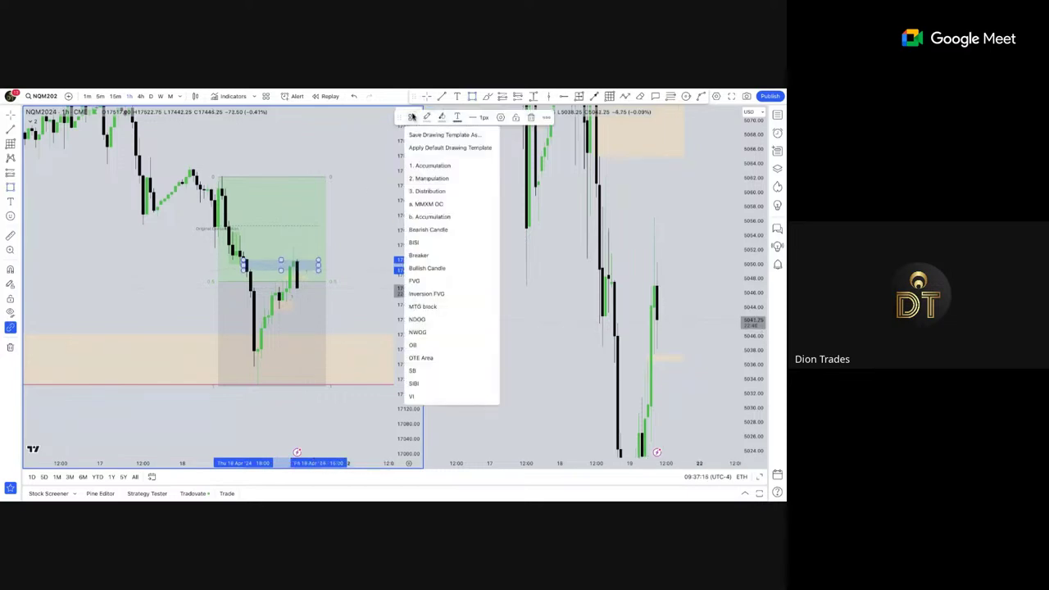
pyautogui.click(418, 280)
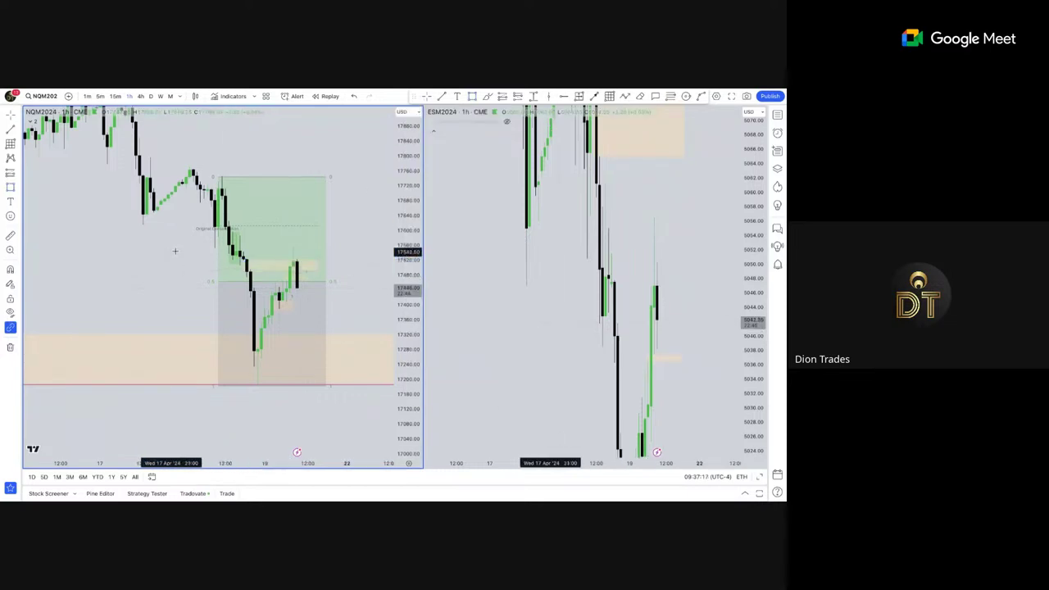
pyautogui.press('Escape')
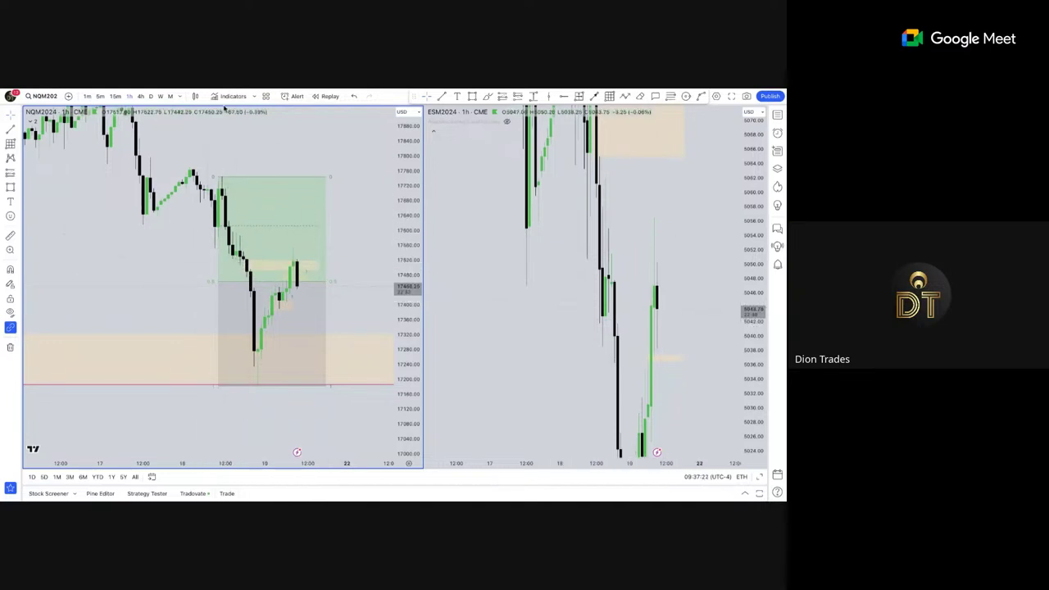
# Return the charts to the one-minute interval and delete the Gann box from NQM2024.
pyautogui.click(87, 96)
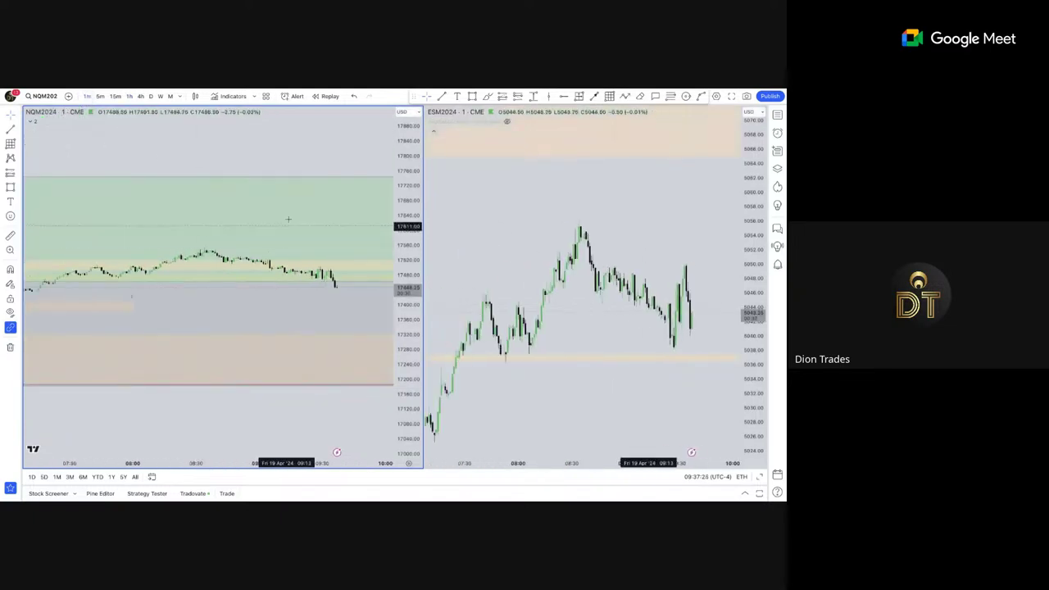
pyautogui.click(279, 178)
pyautogui.press('Delete')
pyautogui.scroll(-3, 205, 291)
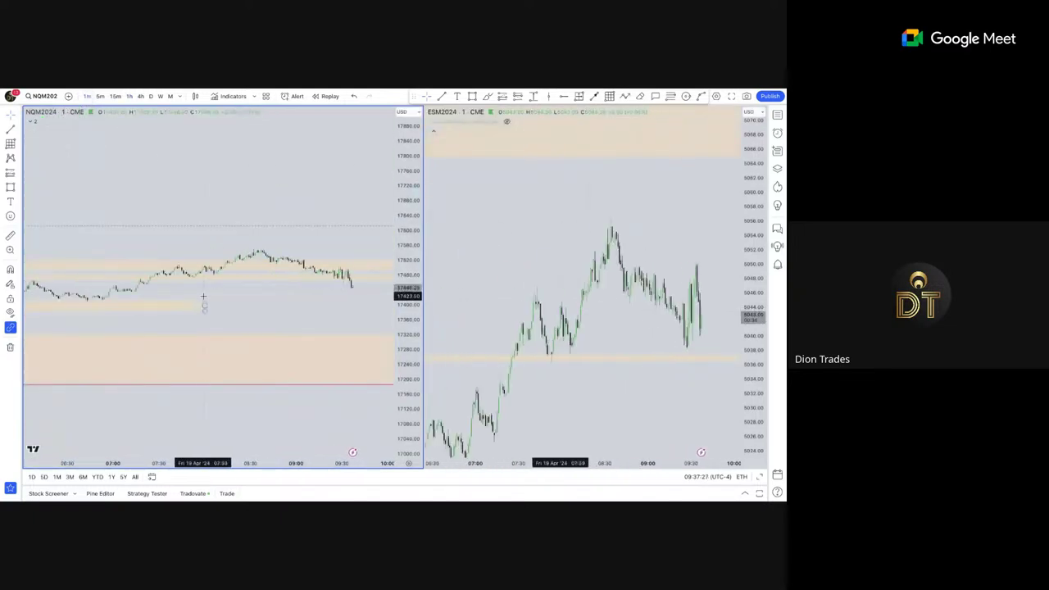
# Delete the smaller beige zone just below the new FVG on the hourly NQM2024 chart, and return to the one-minute interval.
pyautogui.click(129, 96)
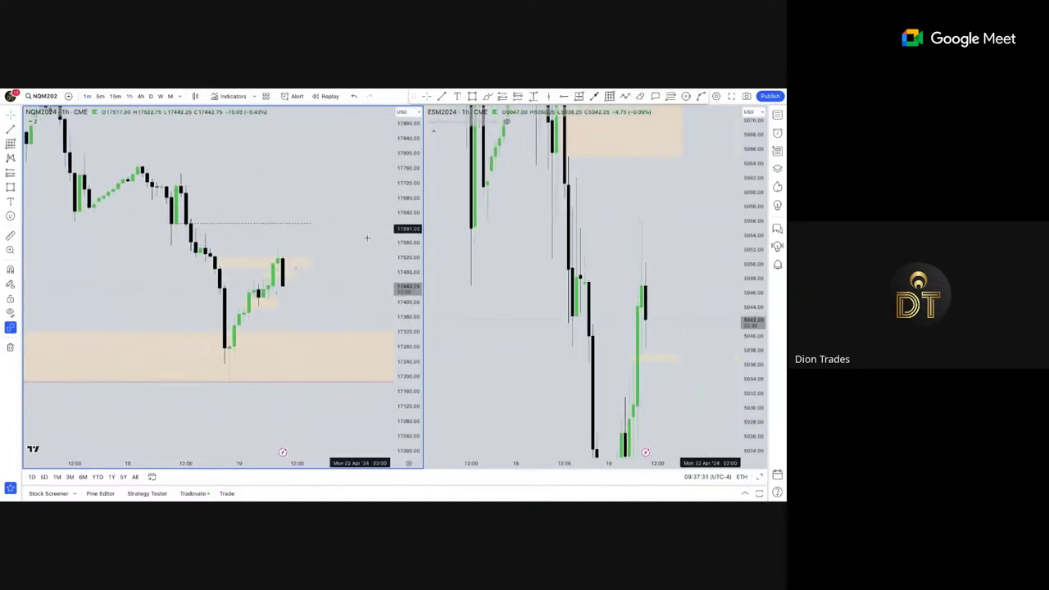
pyautogui.moveTo(407, 260); pyautogui.dragTo(407, 328)
pyautogui.moveTo(368, 293); pyautogui.dragTo(373, 297)
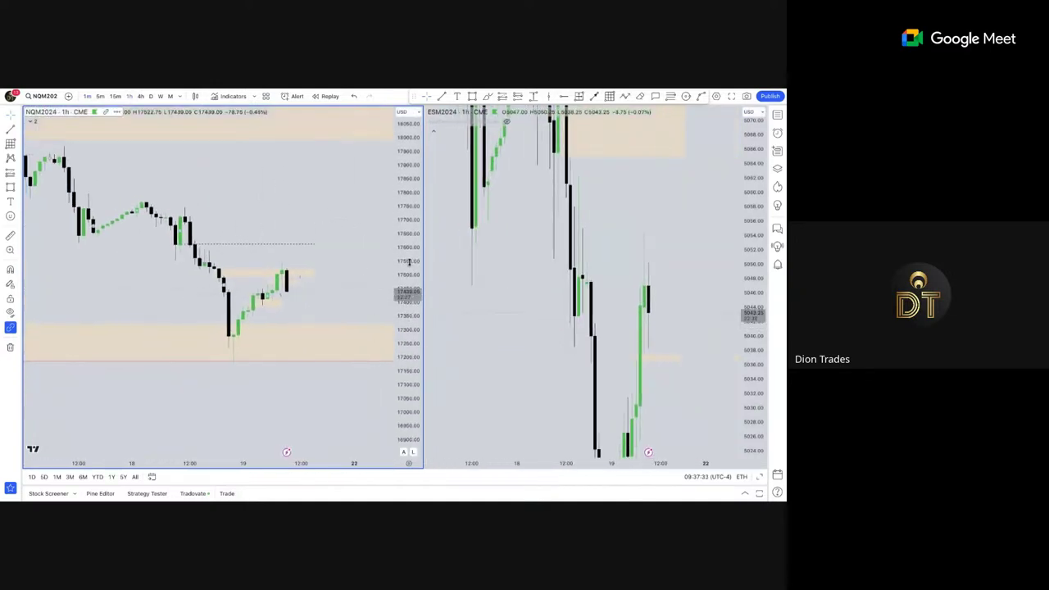
pyautogui.moveTo(409, 262); pyautogui.dragTo(408, 140)
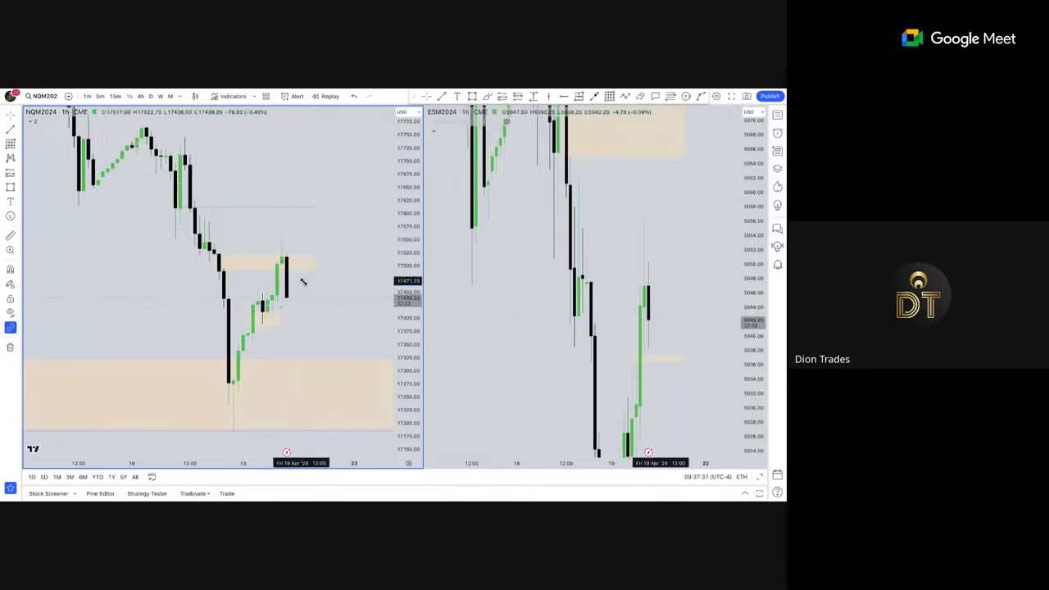
pyautogui.click(86, 96)
pyautogui.scroll(-5, 246, 230)
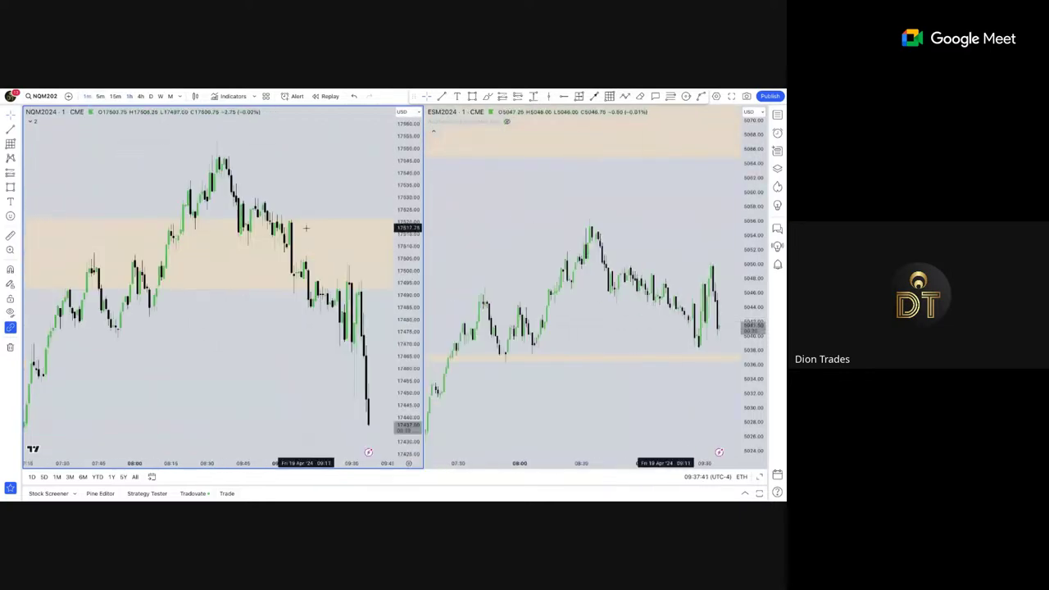
# Mark the one-minute fair value gap on NQM2024 between about 17,463 and 17,453 with a rectangle extending past the latest candles.
pyautogui.scroll(-3, 390, 315)
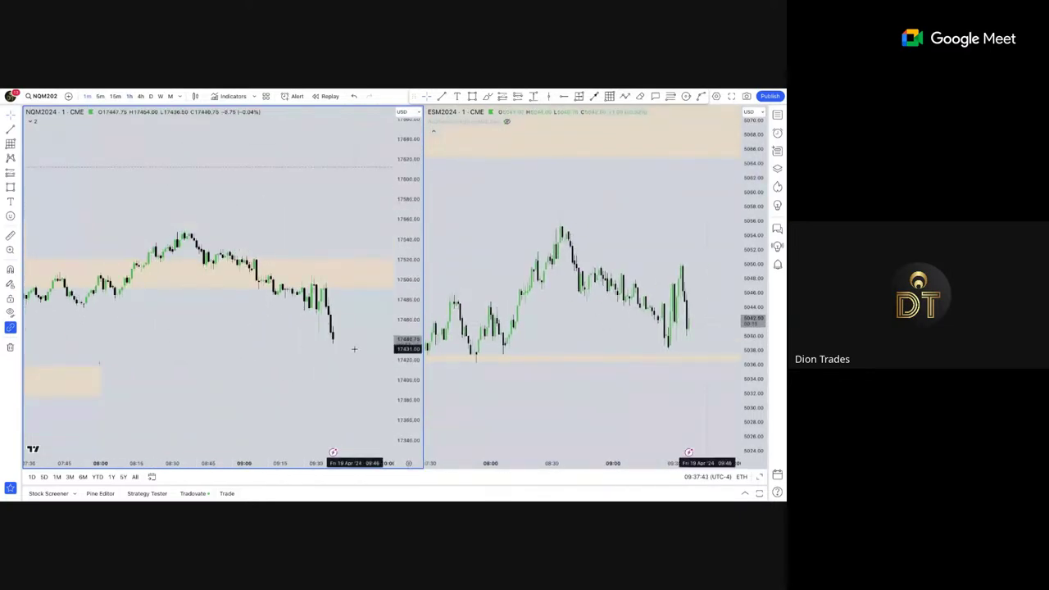
pyautogui.scroll(2, 345, 304)
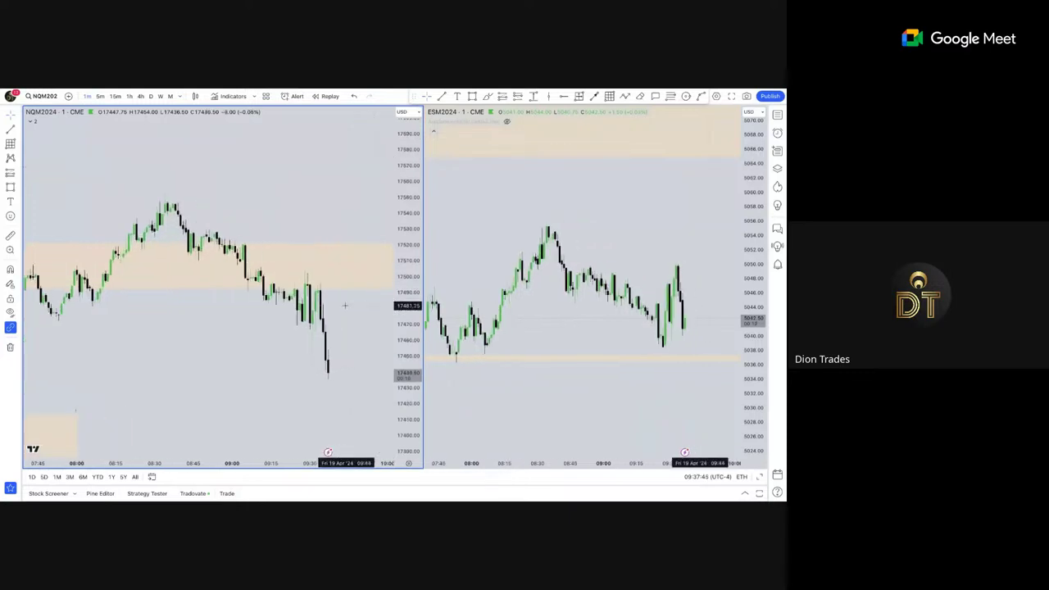
pyautogui.scroll(2, 337, 322)
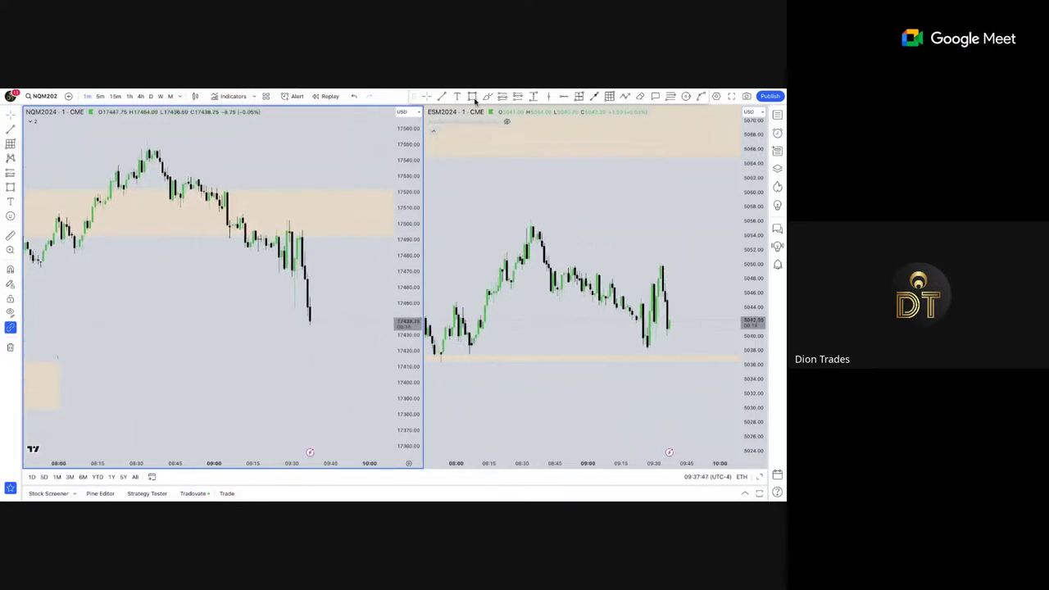
pyautogui.moveTo(306, 281)
pyautogui.mouseDown()
pyautogui.moveTo(328, 297)
pyautogui.moveTo(356, 297)
pyautogui.mouseUp()
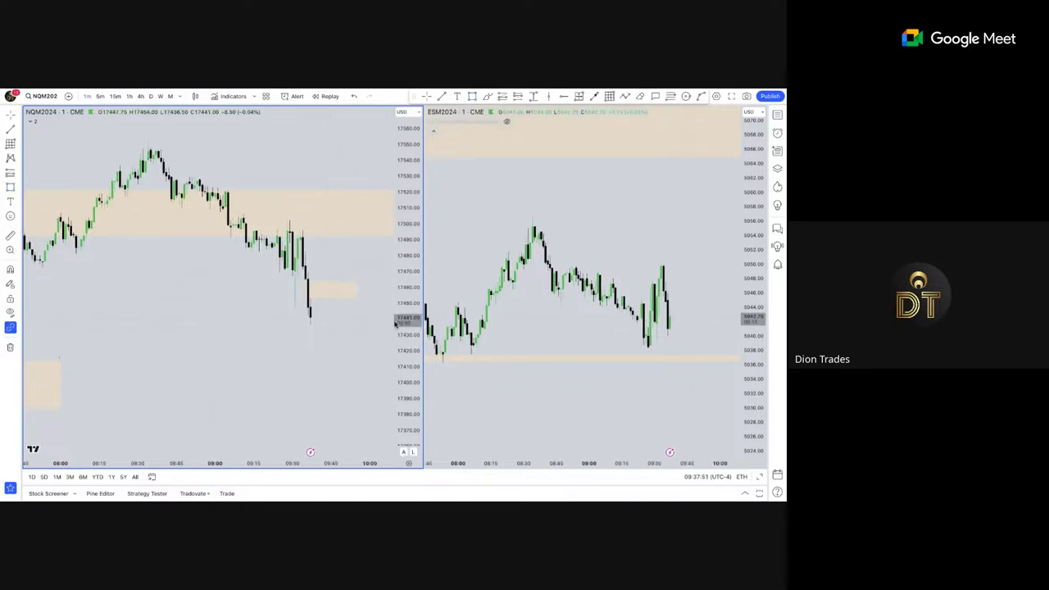
# Examine NQM2024's overnight price action and the lower beige zones beneath the current price on the one-minute chart.
pyautogui.scroll(-3, 326, 312)
pyautogui.scroll(-3, 323, 321)
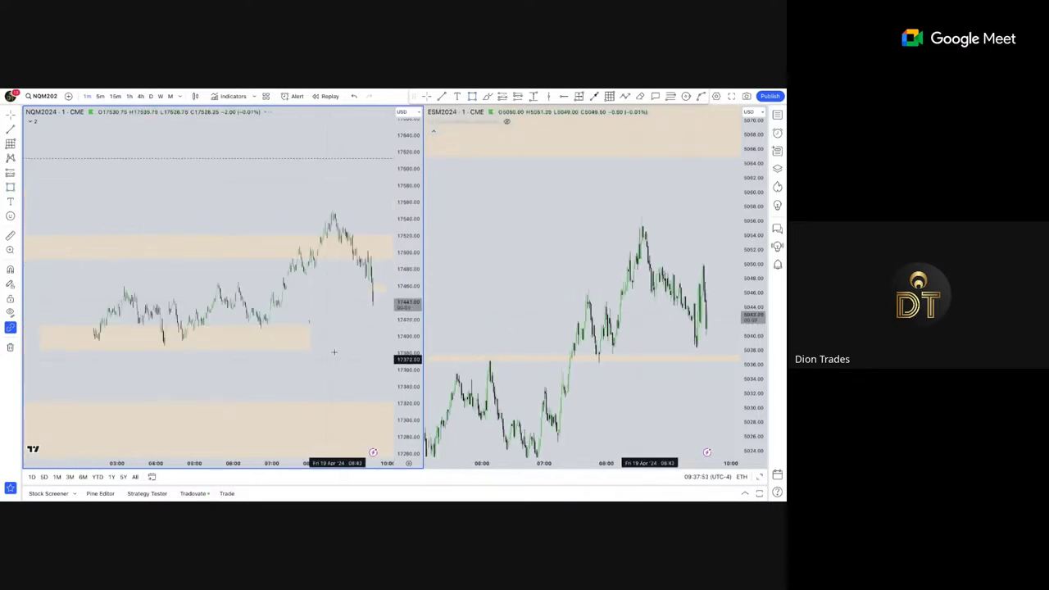
pyautogui.scroll(-3, 323, 328)
pyautogui.scroll(-3, 319, 287)
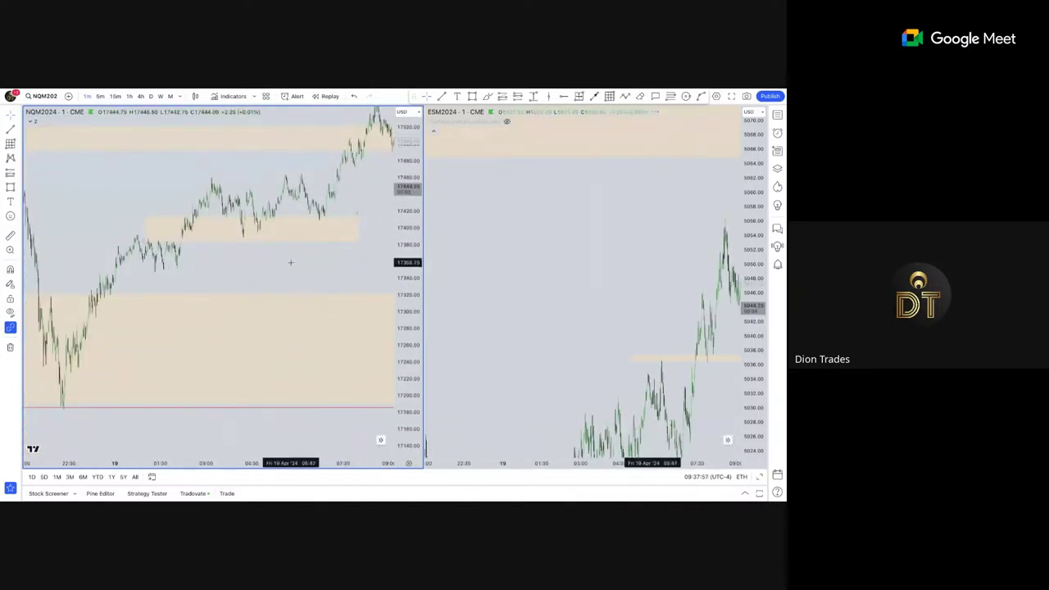
pyautogui.moveTo(290, 262); pyautogui.dragTo(208, 306)
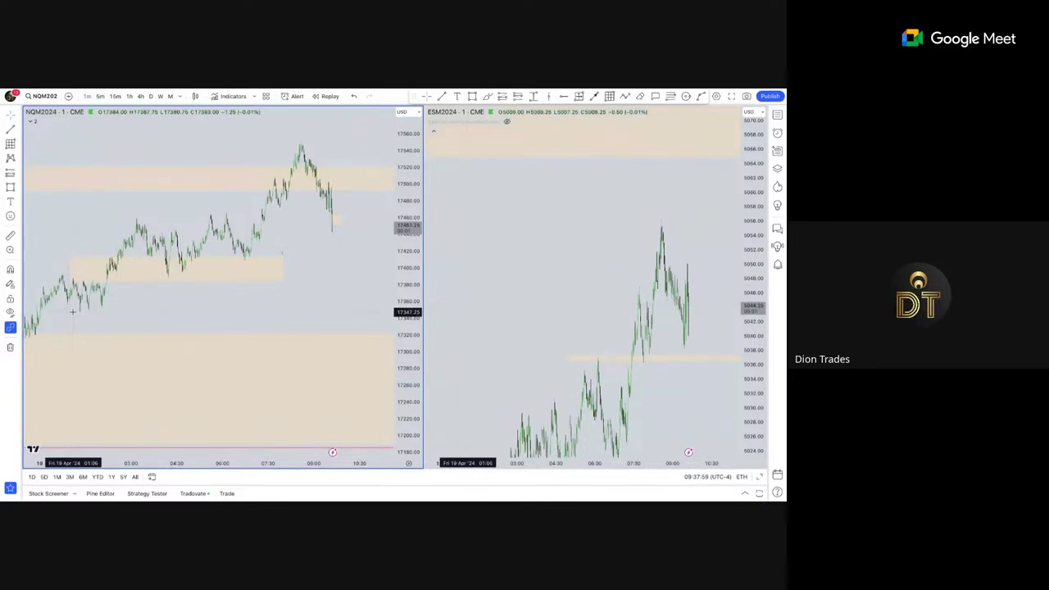
pyautogui.scroll(5, 228, 298)
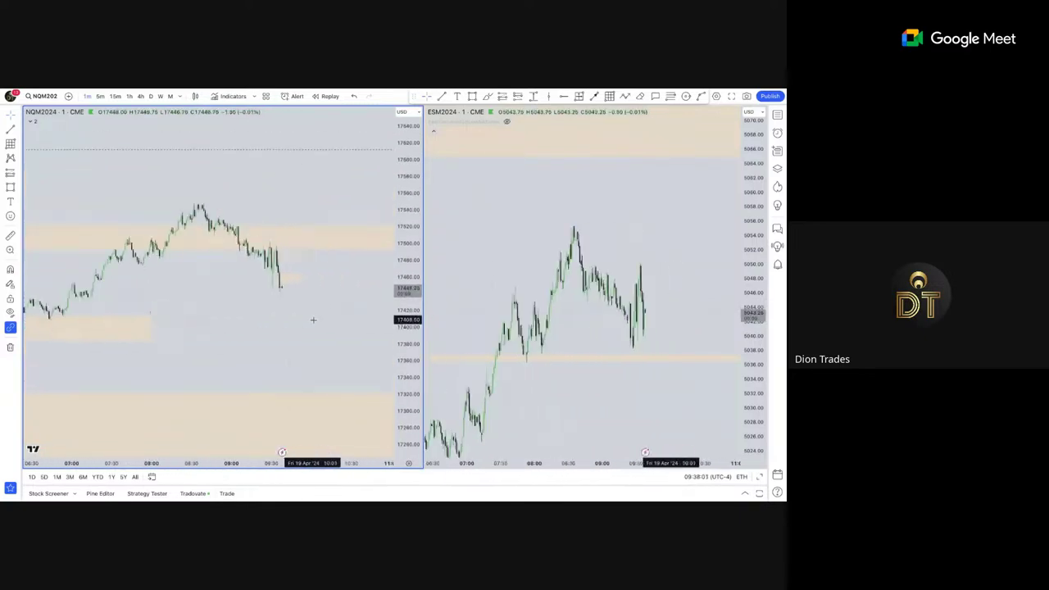
pyautogui.scroll(4, 313, 338)
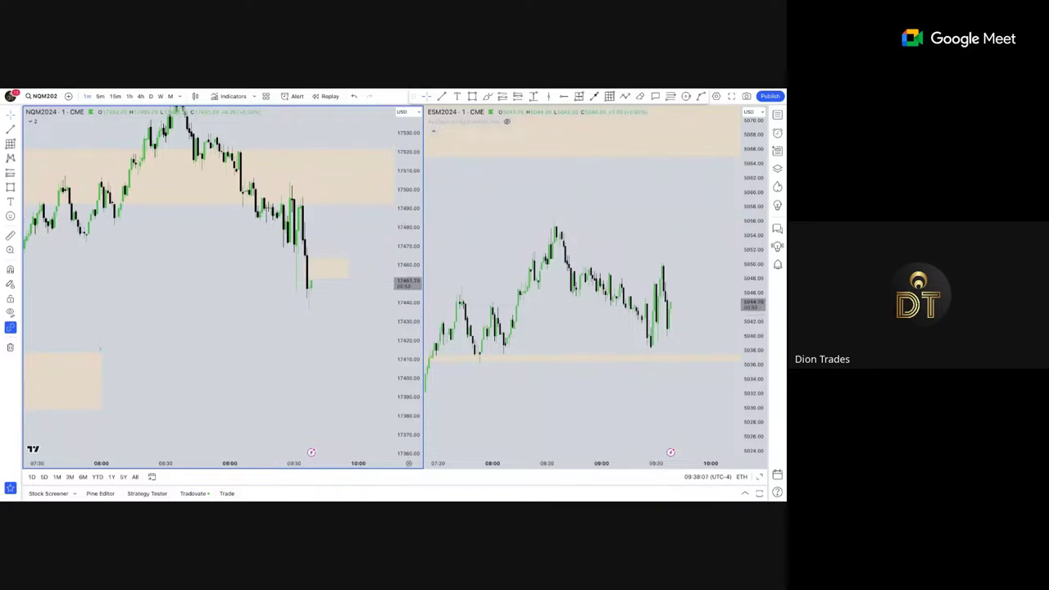
pyautogui.scroll(-3, 175, 265)
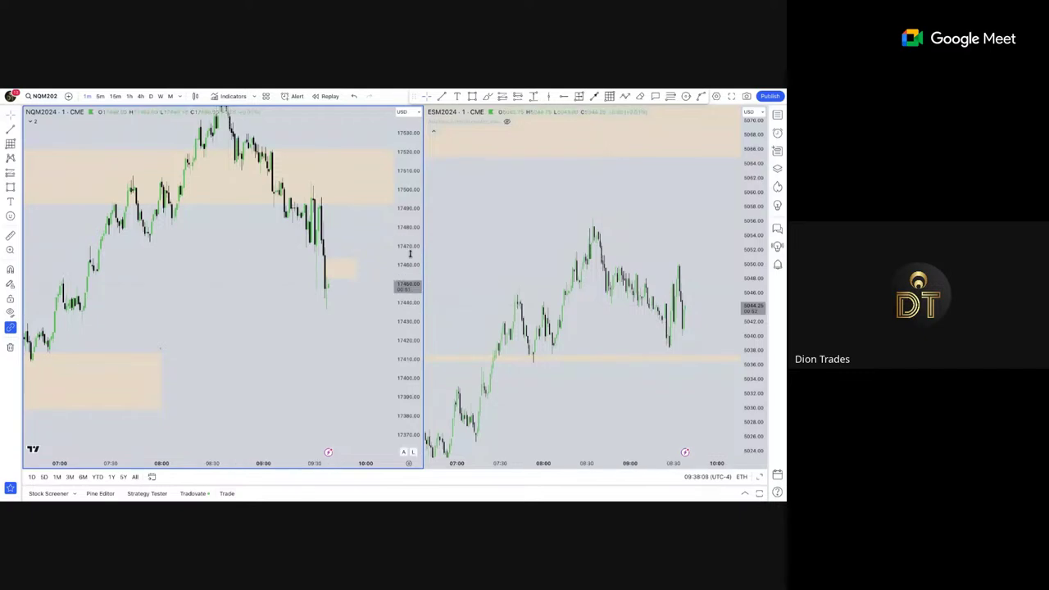
pyautogui.scroll(-5, 279, 345)
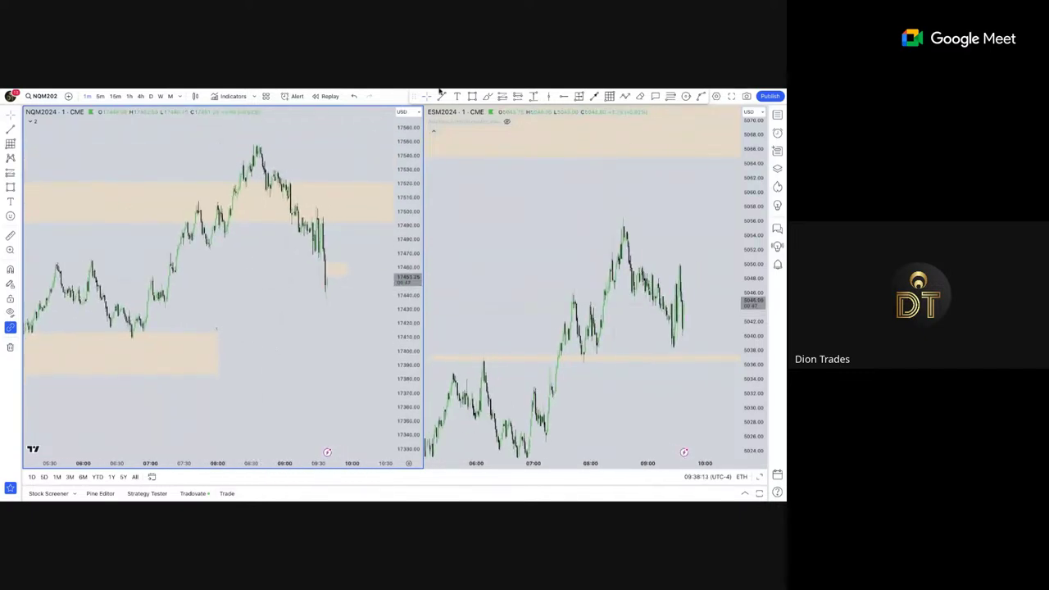
# Place a short position on NQM2024 with entry at 17,453, stop at about 17,470.50 and target at about 17,408.75.
pyautogui.click(530, 98)
pyautogui.click(334, 277)
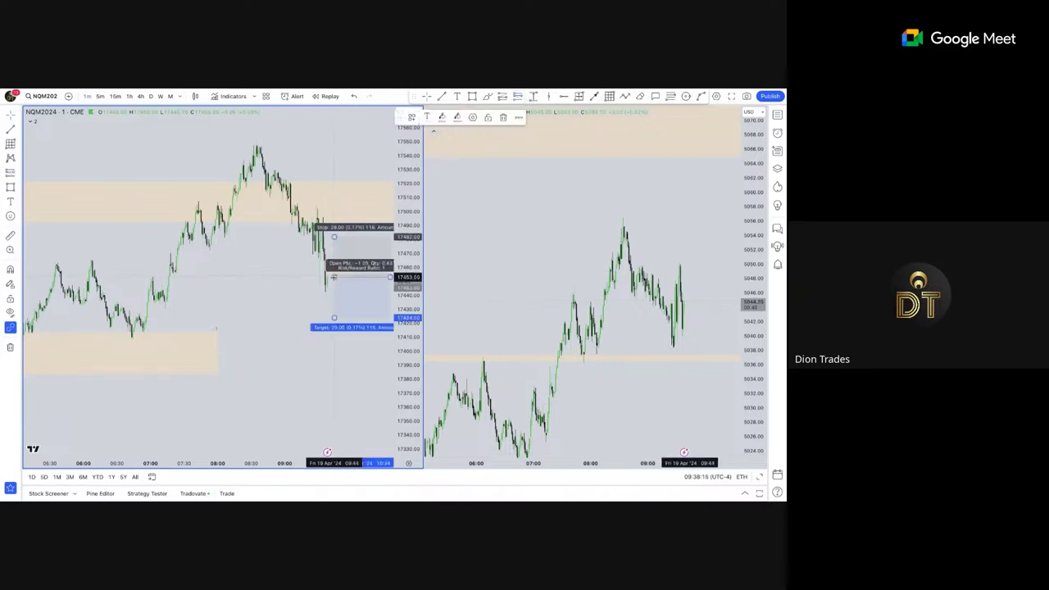
pyautogui.moveTo(336, 236); pyautogui.dragTo(333, 253)
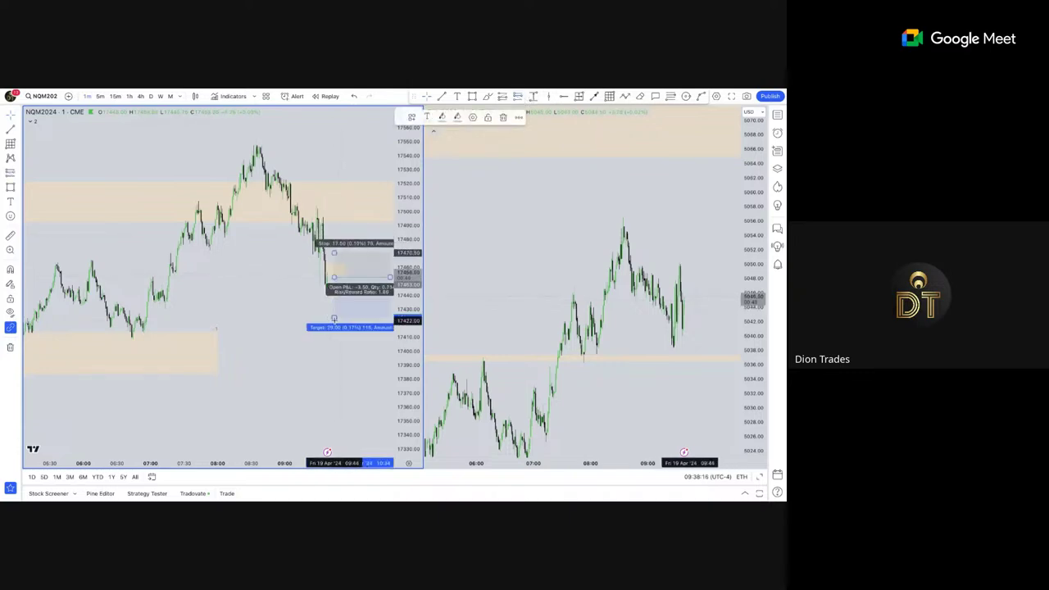
pyautogui.moveTo(334, 318); pyautogui.dragTo(334, 338)
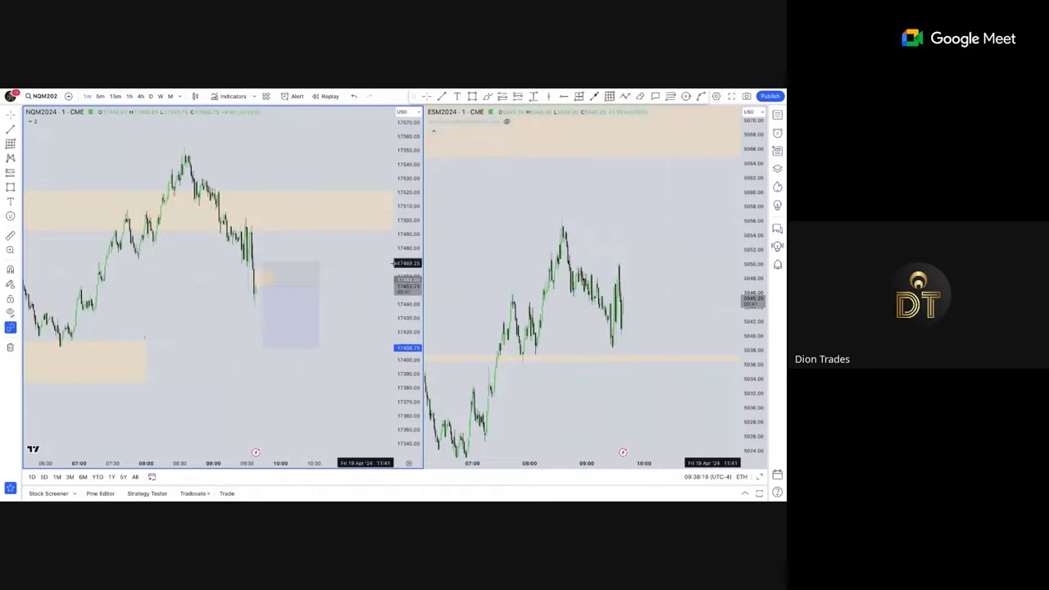
# Examine the one-minute NQM2024 candles against the short position's entry, stop and target levels.
pyautogui.moveTo(405, 351); pyautogui.dragTo(415, 208)
pyautogui.scroll(3, 335, 335)
pyautogui.scroll(-3, 335, 335)
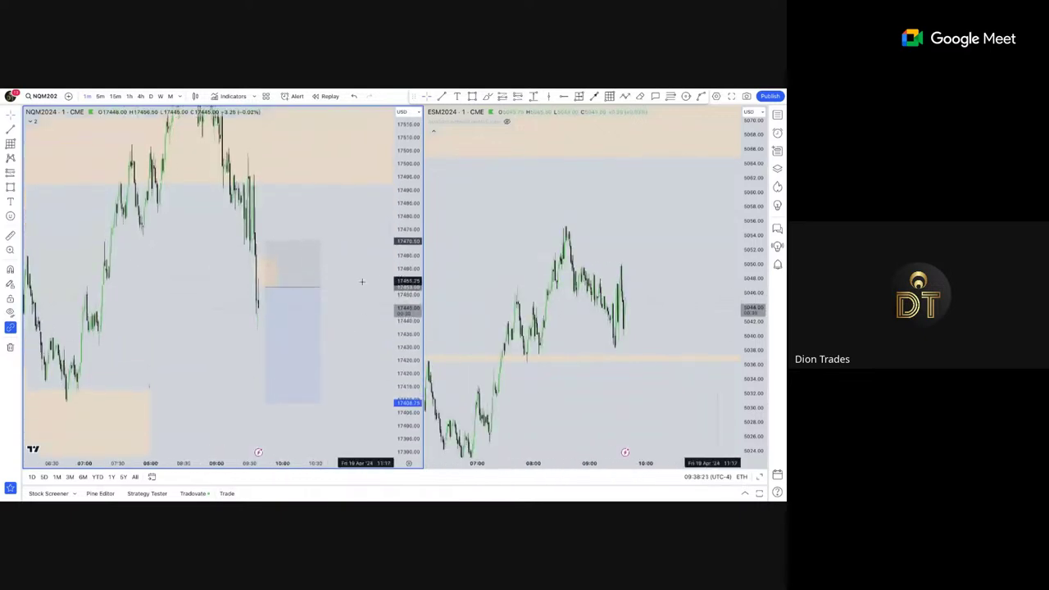
pyautogui.scroll(4, 197, 297)
pyautogui.moveTo(152, 288); pyautogui.dragTo(251, 280)
pyautogui.scroll(2, 221, 306)
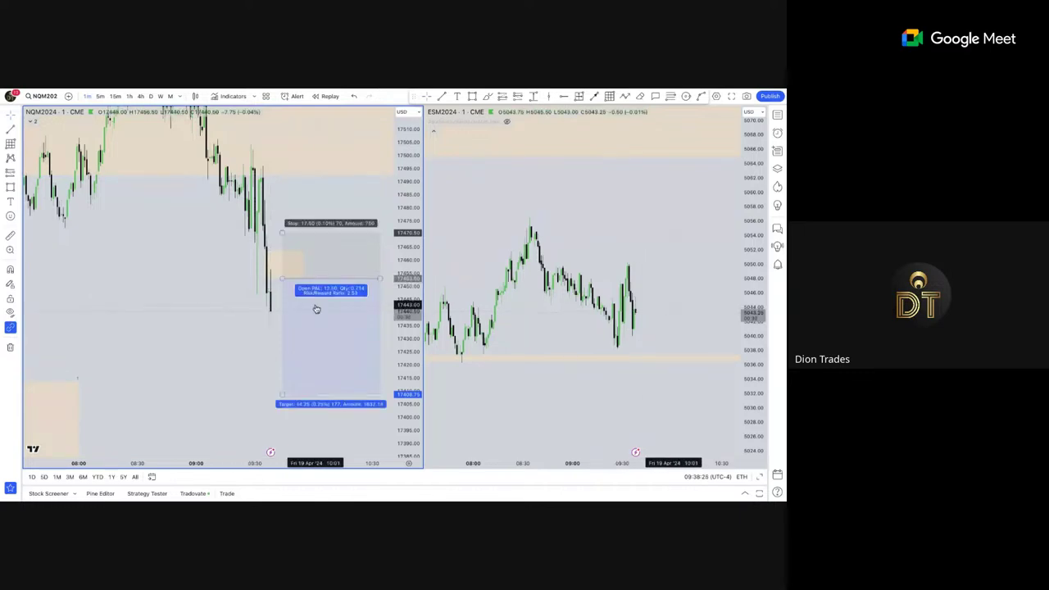
pyautogui.moveTo(400, 258); pyautogui.dragTo(400, 288)
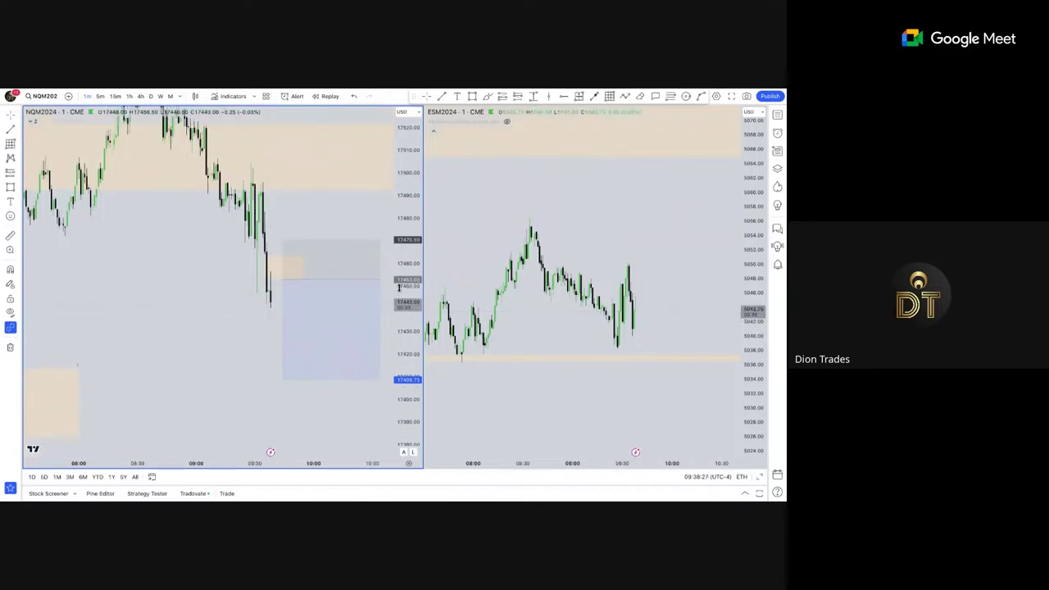
pyautogui.scroll(-3, 253, 327)
pyautogui.moveTo(254, 327); pyautogui.dragTo(260, 307)
pyautogui.scroll(4, 322, 312)
pyautogui.scroll(5, 260, 307)
pyautogui.scroll(-7, 262, 339)
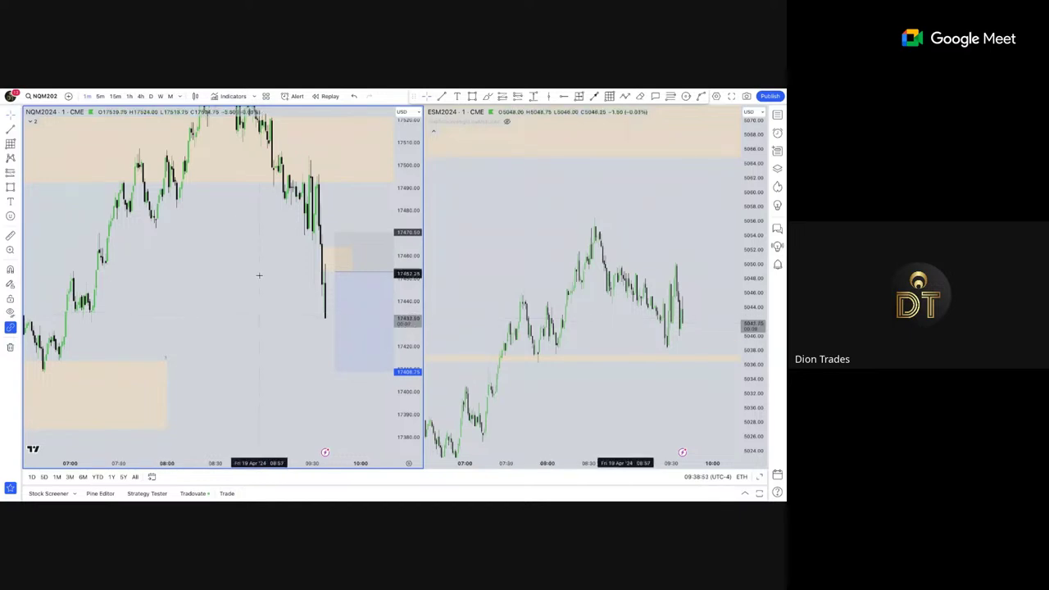
pyautogui.scroll(2, 274, 329)
pyautogui.scroll(-2, 274, 329)
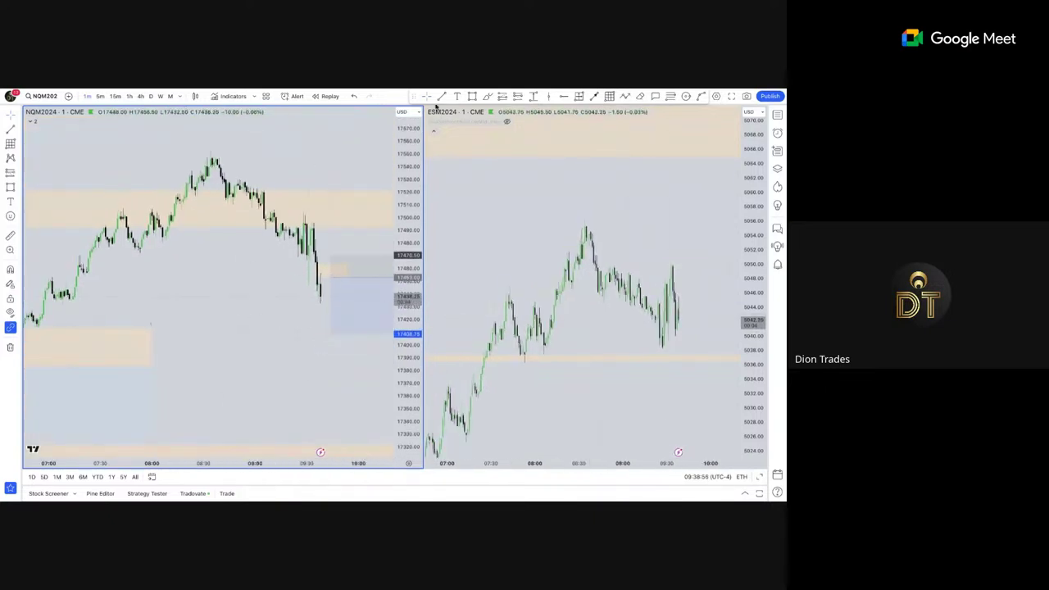
# Draw a level line on NQM2024 at about 17,430.75 from the low after 07:00 and apply the liq taken template.
pyautogui.click(352, 309)
pyautogui.click(411, 117)
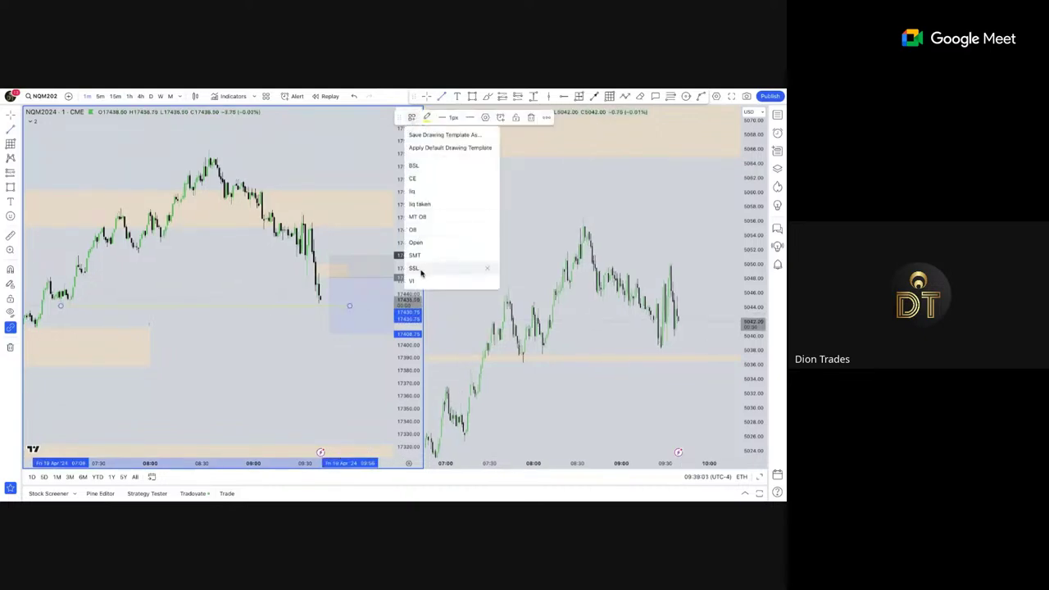
pyautogui.click(425, 205)
pyautogui.click(287, 337)
# Examine how NQM2024 price approaches the taken-liquidity line and the short position's target on the one-minute chart.
pyautogui.moveTo(408, 357); pyautogui.dragTo(409, 215)
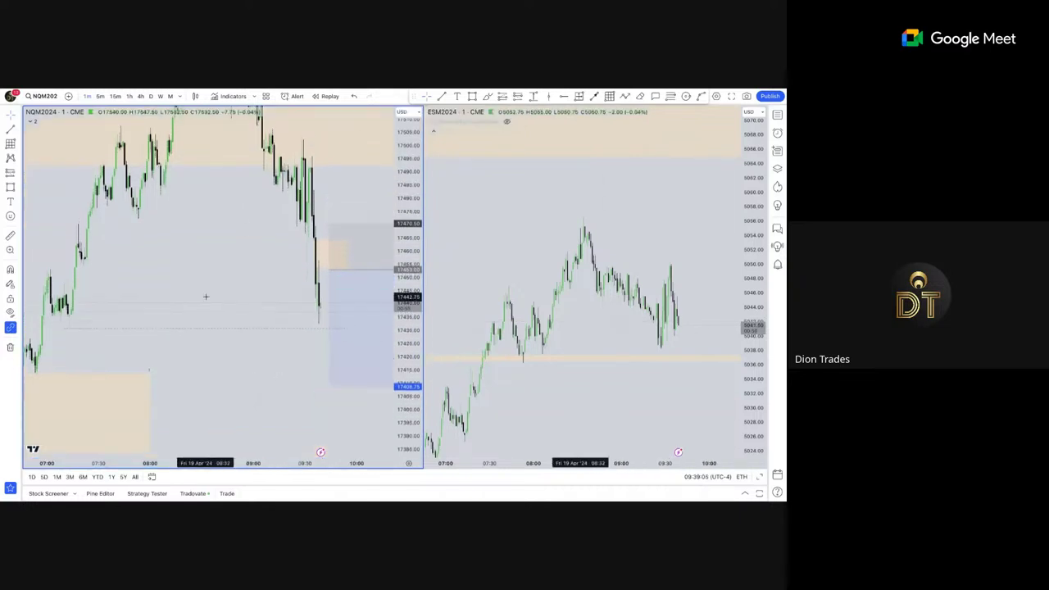
pyautogui.moveTo(202, 284); pyautogui.dragTo(190, 274)
pyautogui.scroll(-3, 189, 275)
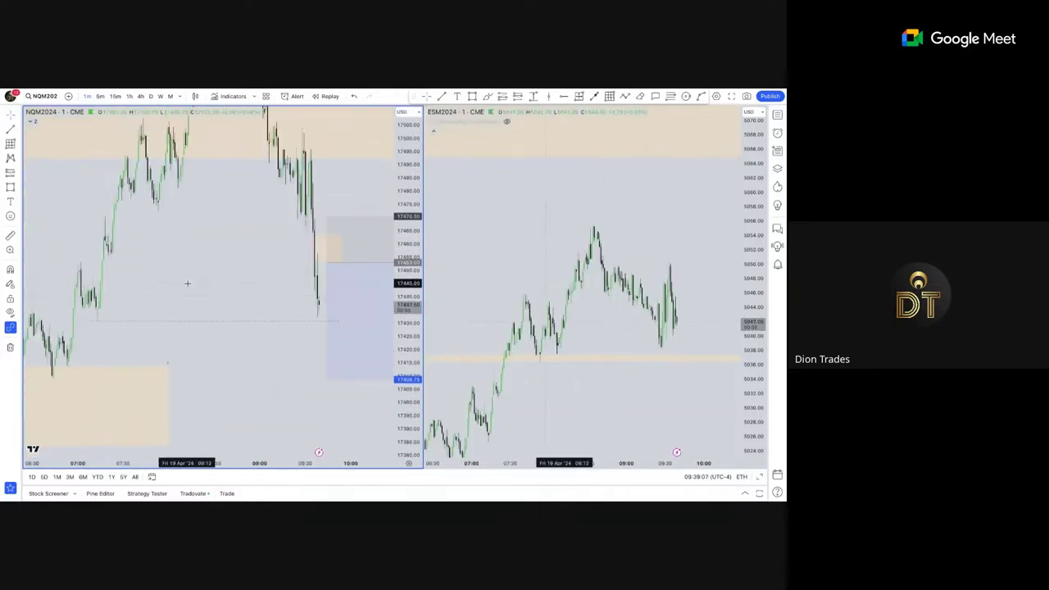
pyautogui.scroll(7, 187, 284)
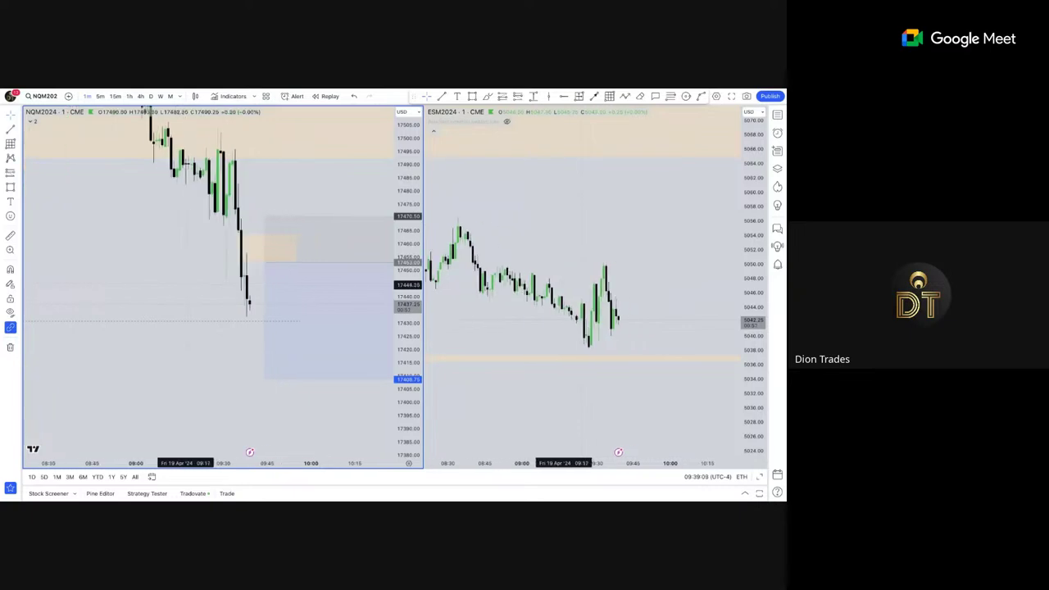
pyautogui.scroll(-7, 197, 286)
pyautogui.moveTo(201, 286); pyautogui.dragTo(199, 274)
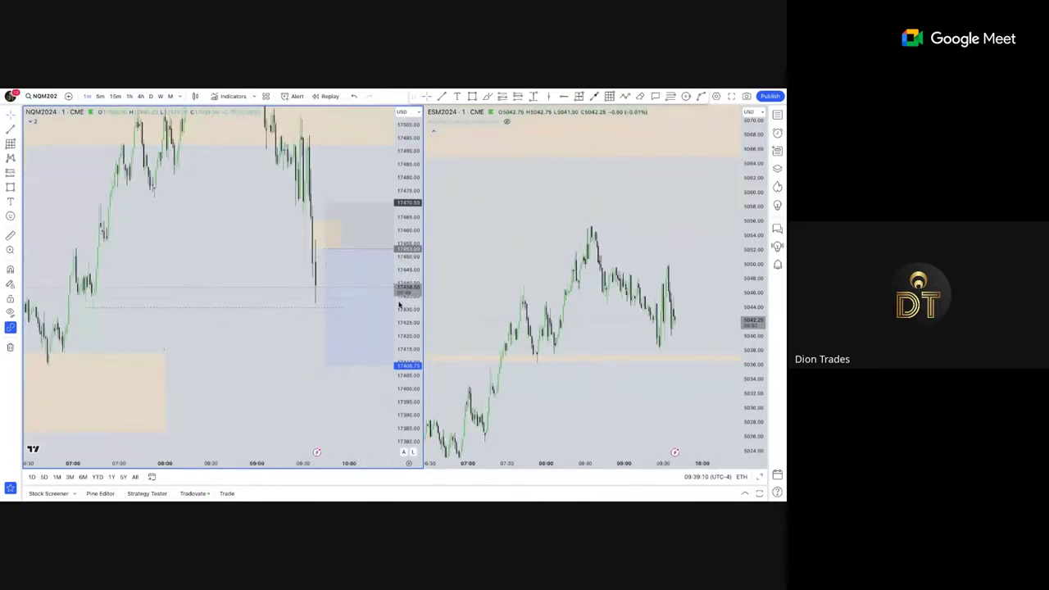
pyautogui.moveTo(399, 304); pyautogui.dragTo(399, 351)
pyautogui.moveTo(289, 282); pyautogui.dragTo(211, 299)
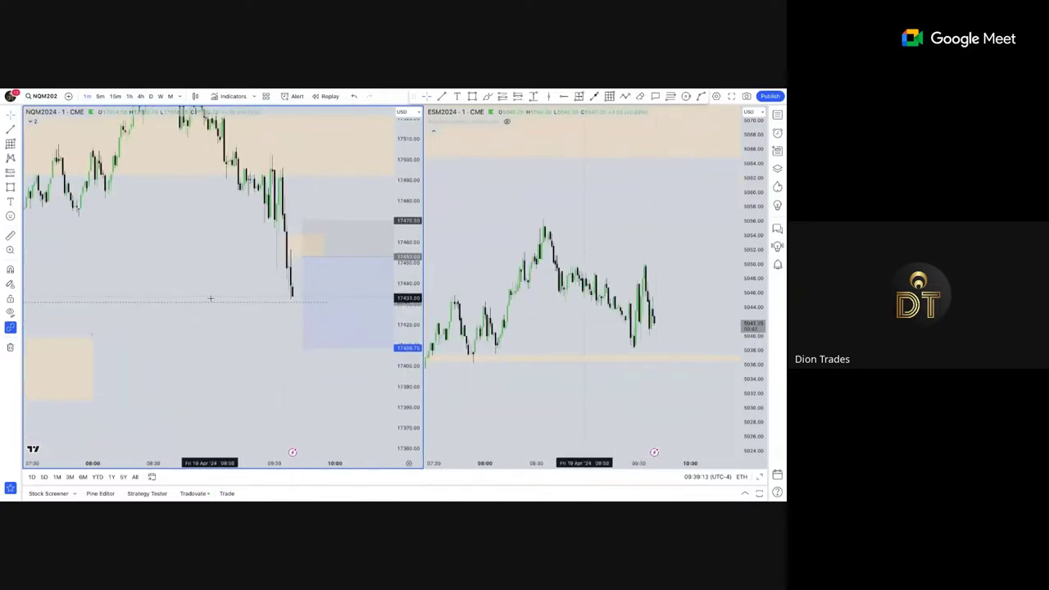
pyautogui.scroll(-2, 213, 289)
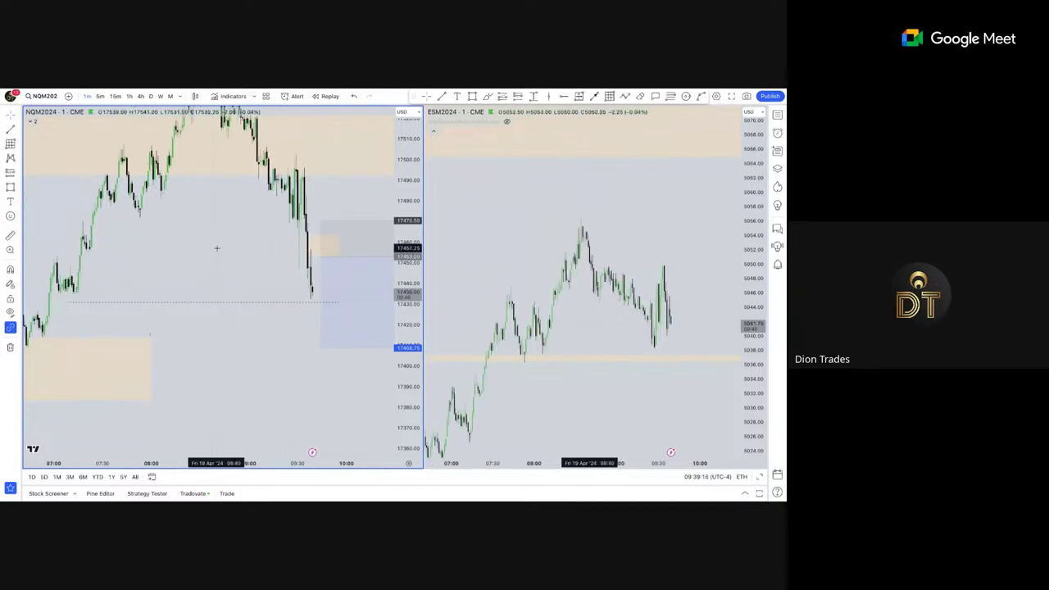
# Switch the charts to the one-hour interval, reset the NQM2024 view and examine price between the hourly zones.
pyautogui.click(129, 96)
pyautogui.rightClick(177, 205)
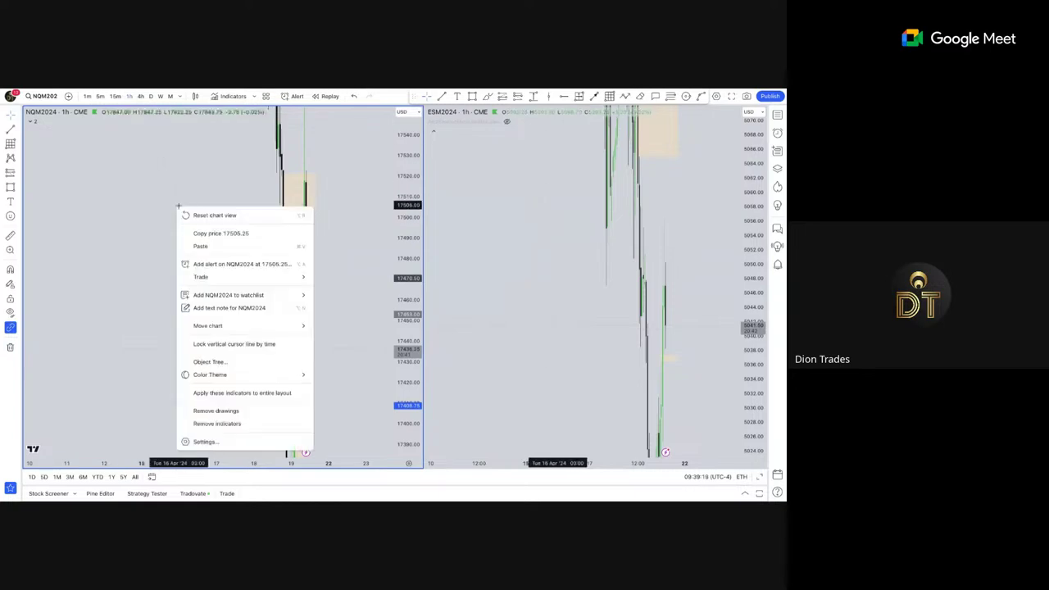
pyautogui.click(205, 215)
pyautogui.scroll(4, 210, 240)
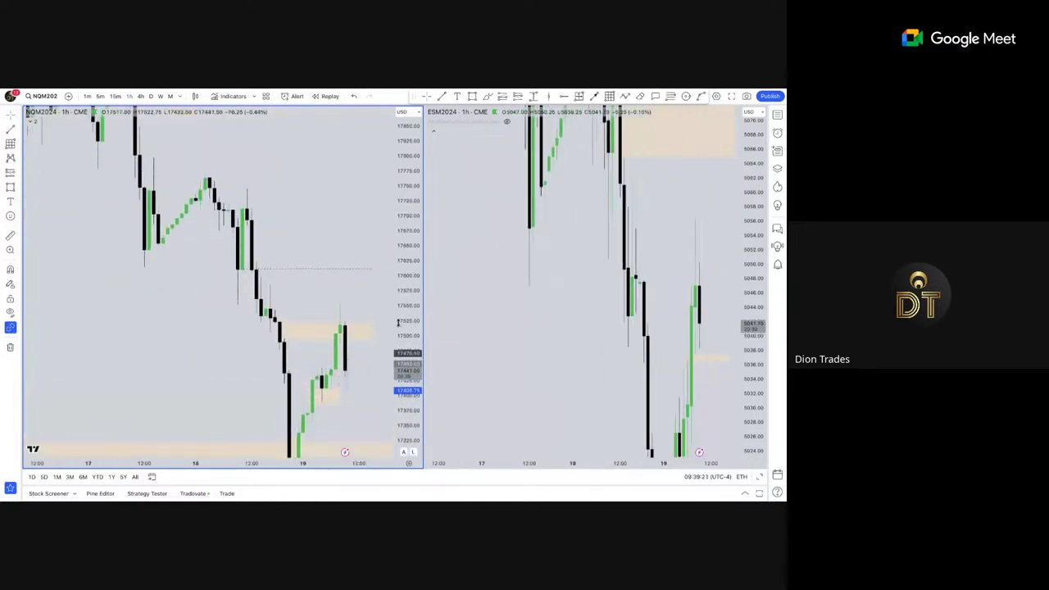
pyautogui.scroll(5, 380, 396)
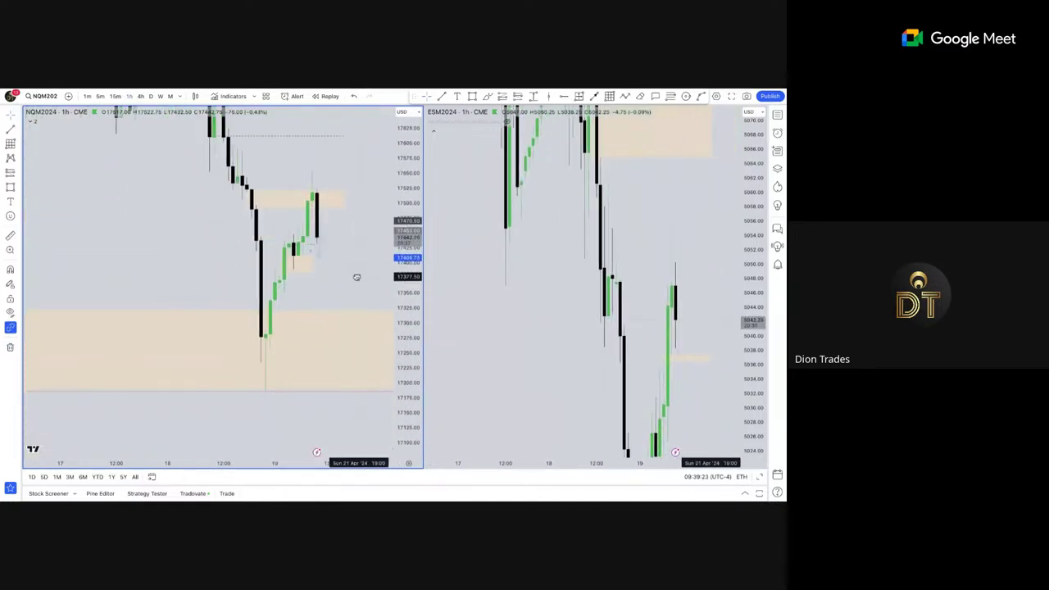
pyautogui.scroll(-3, 355, 300)
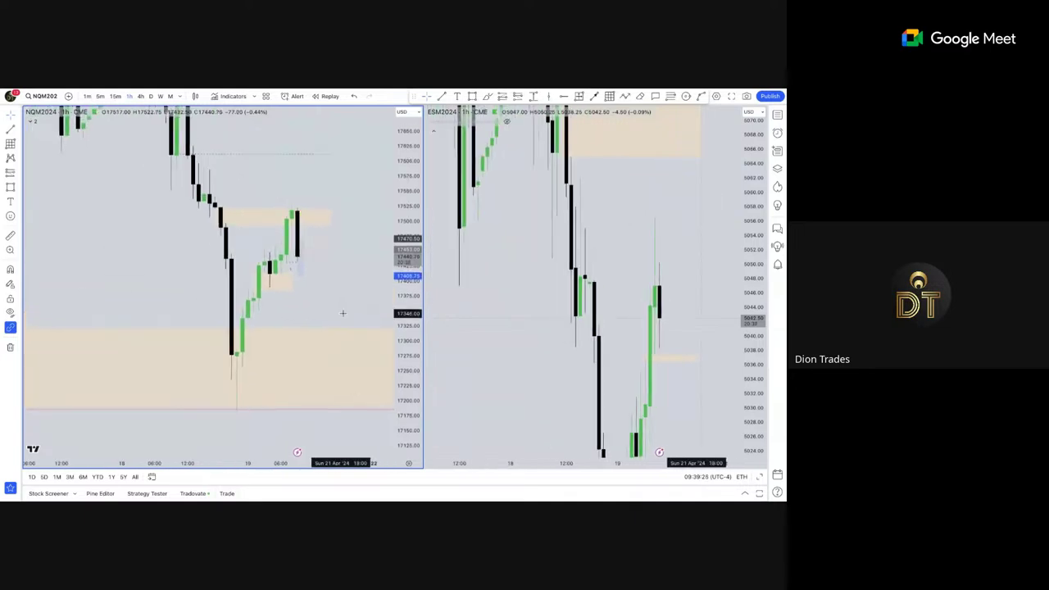
# Review the short position and surrounding zones on the five-minute interval, and return the charts to the one-minute interval.
pyautogui.click(101, 97)
pyautogui.scroll(-2, 355, 292)
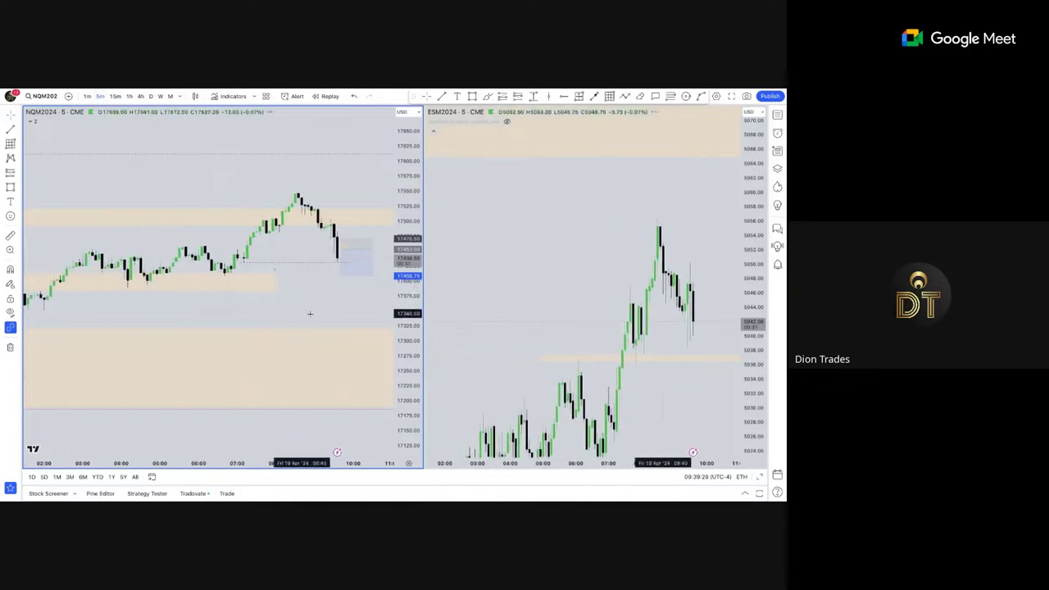
pyautogui.scroll(2, 361, 254)
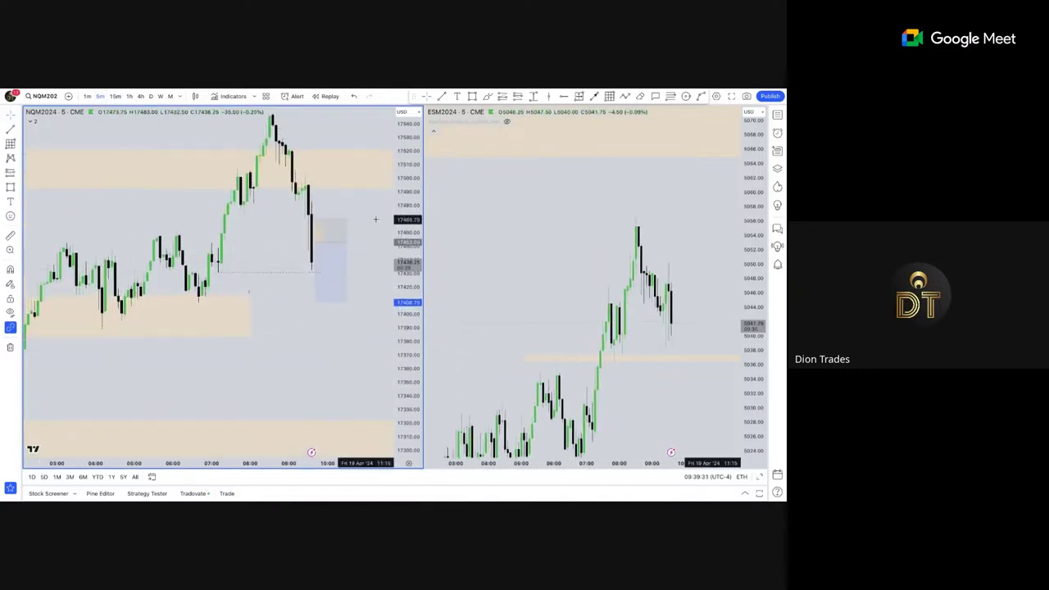
pyautogui.moveTo(365, 215); pyautogui.dragTo(361, 263)
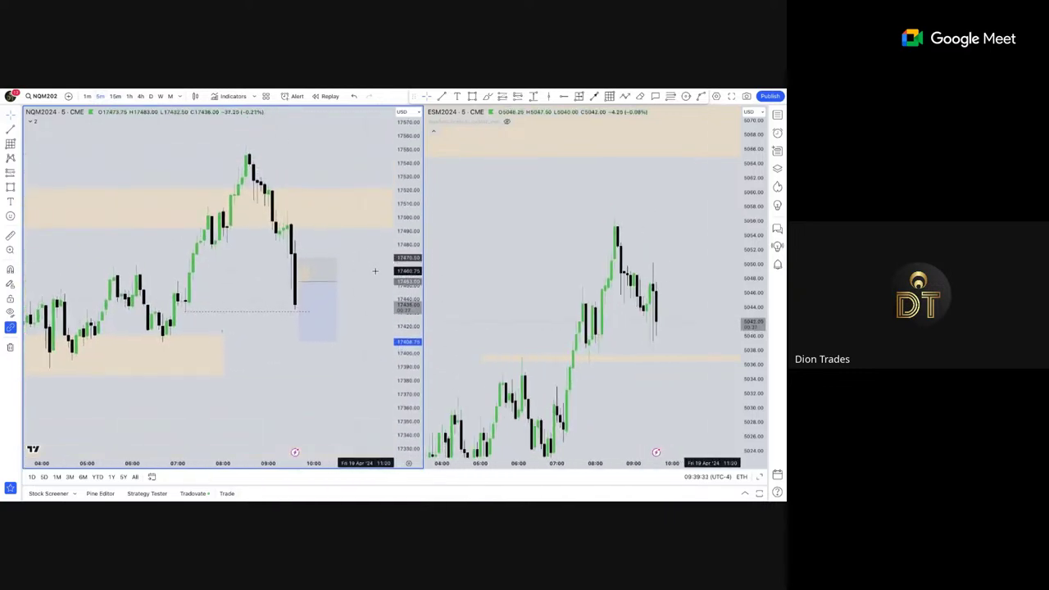
pyautogui.scroll(-1, 377, 276)
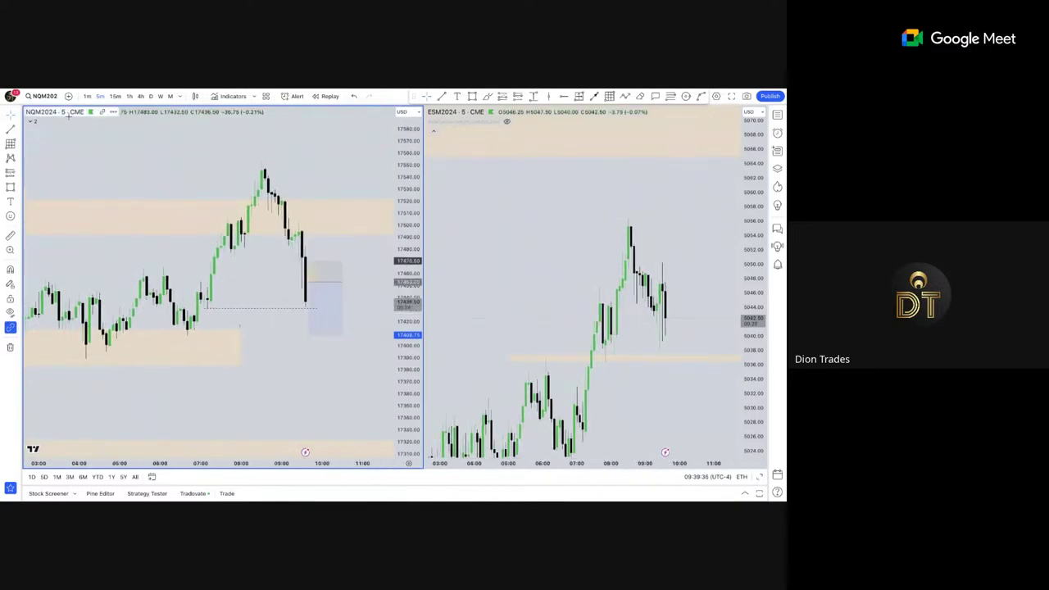
pyautogui.click(87, 96)
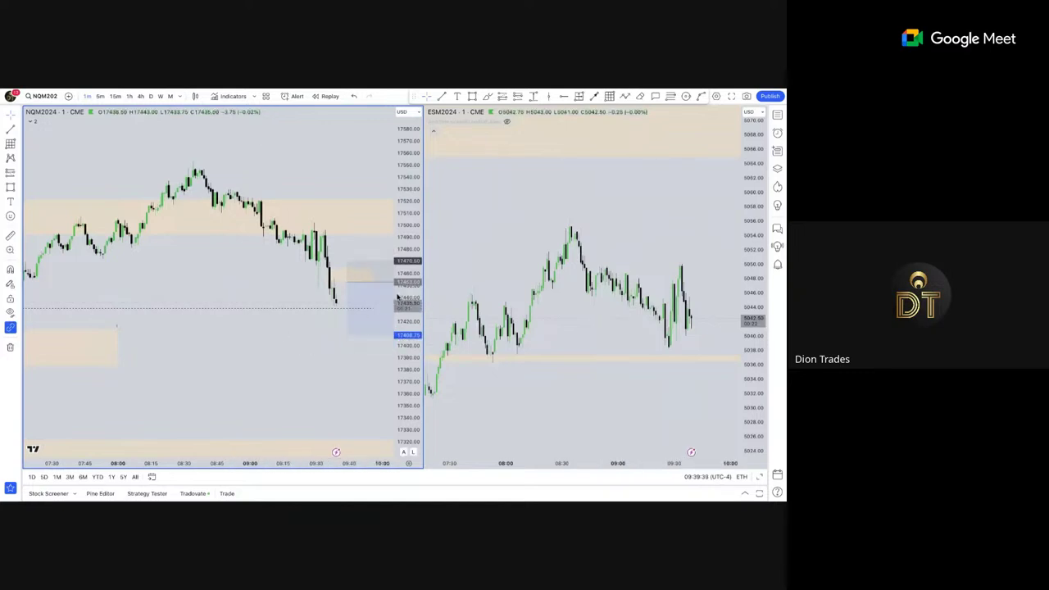
# Delete the short position drawing from the NQM2024 chart.
pyautogui.scroll(2, 350, 358)
pyautogui.moveTo(281, 386)
pyautogui.mouseDown()
pyautogui.moveTo(243, 346)
pyautogui.moveTo(209, 337)
pyautogui.mouseUp()
pyautogui.click(331, 288)
pyautogui.press('Delete')
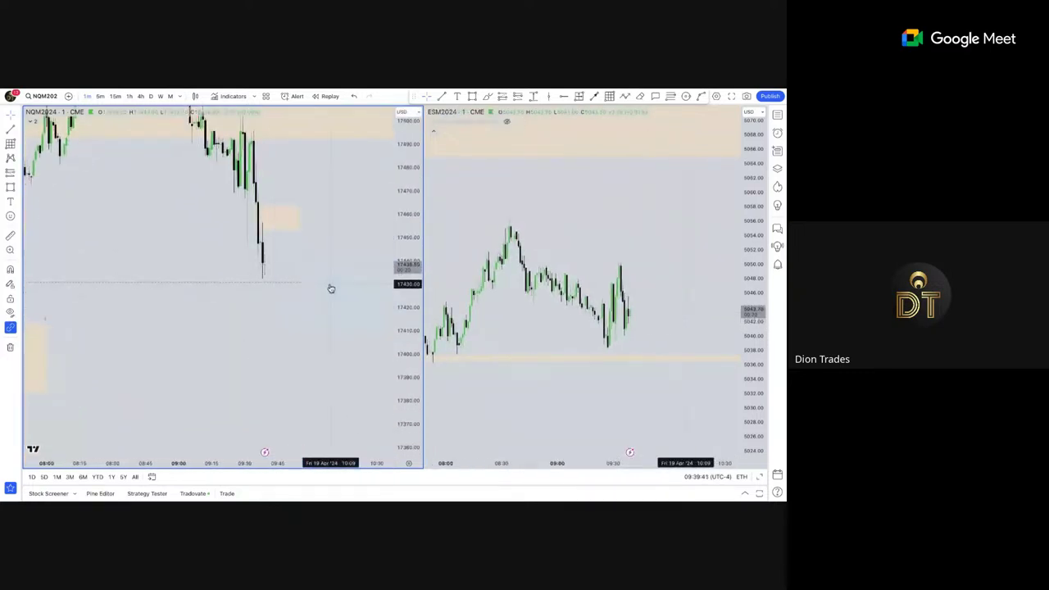
# Examine NQM2024's morning sell-off from the upper zone toward the dotted liquidity line on the one-minute chart.
pyautogui.scroll(3, 358, 301)
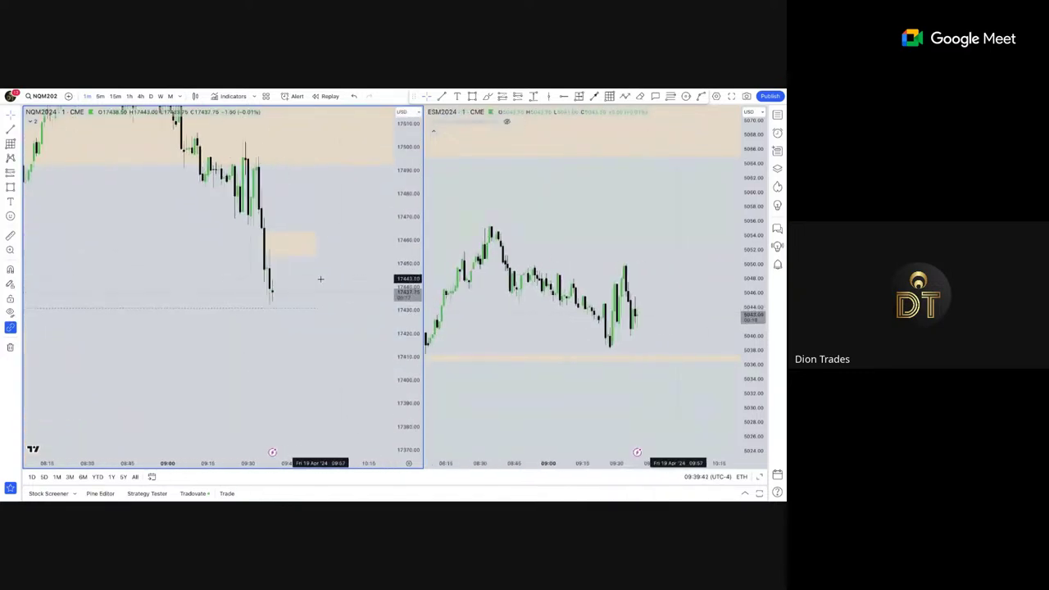
pyautogui.scroll(-5, 406, 281)
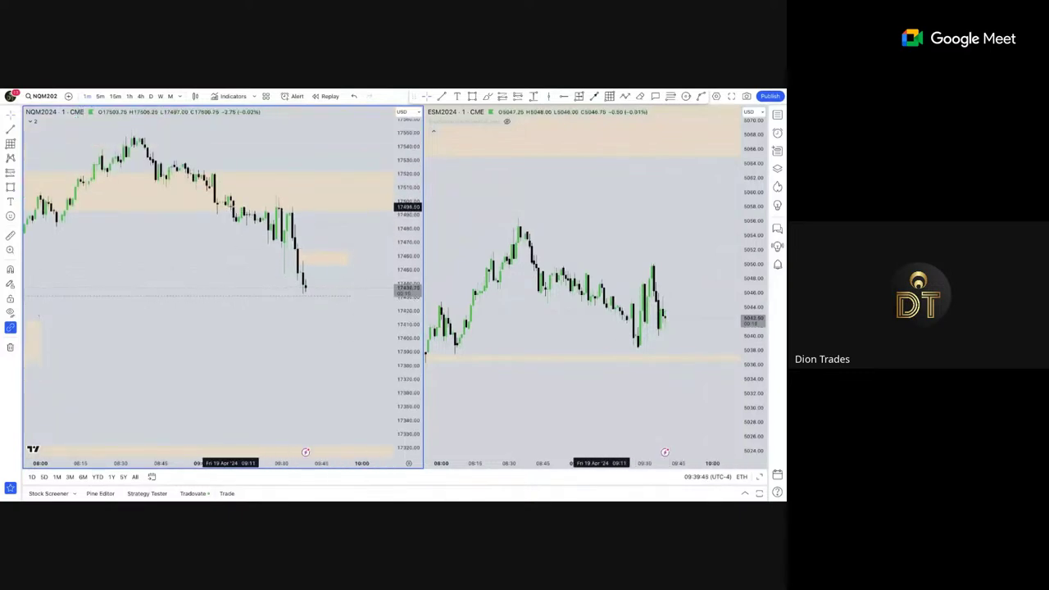
pyautogui.scroll(-2, 361, 330)
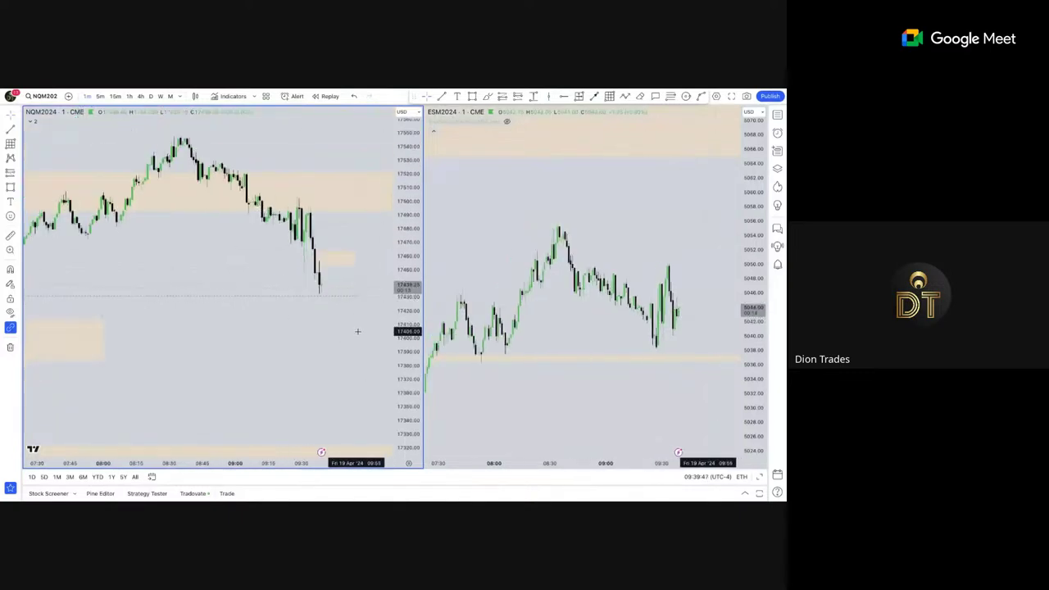
pyautogui.scroll(-2, 355, 329)
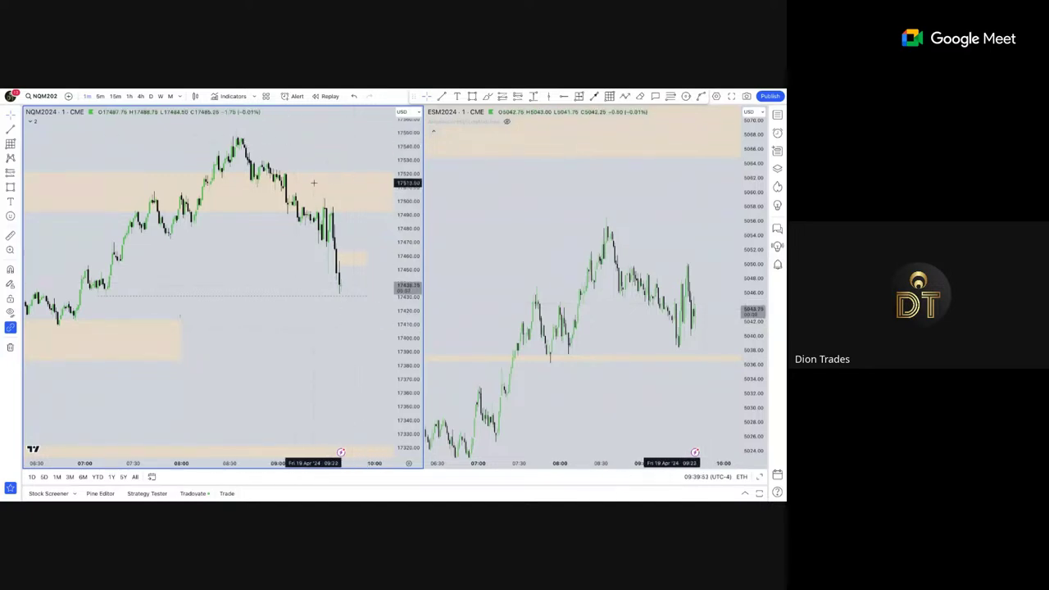
pyautogui.moveTo(331, 146); pyautogui.dragTo(301, 196)
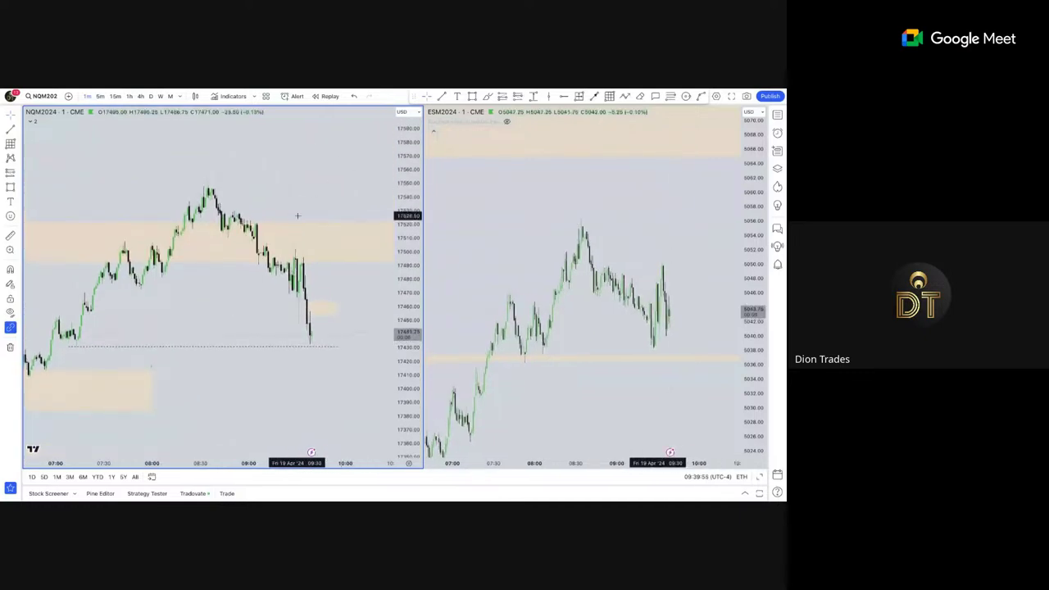
pyautogui.hscroll(3, 321, 181)
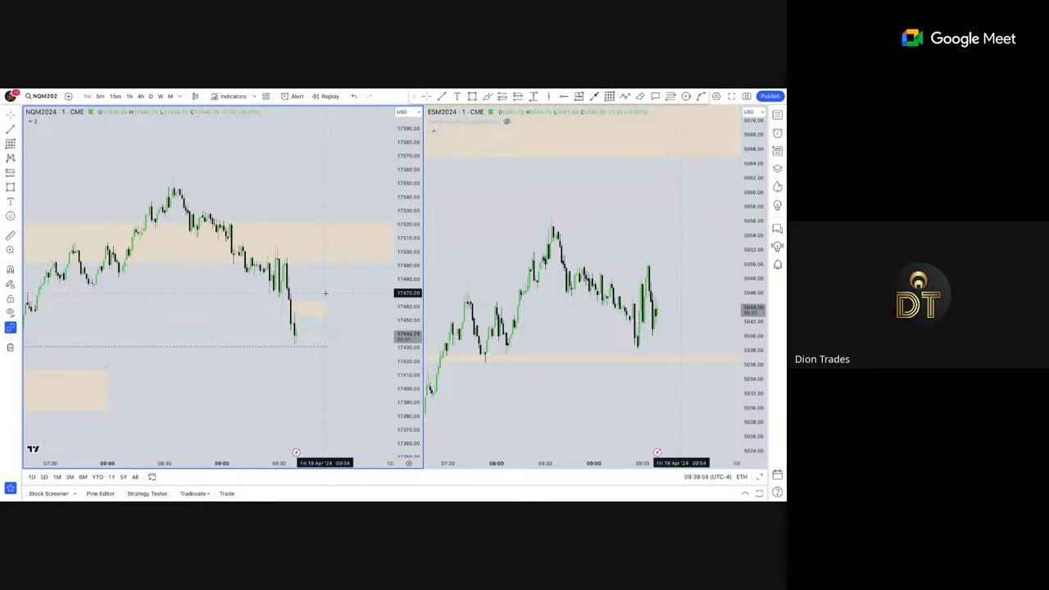
pyautogui.scroll(-5, 326, 293)
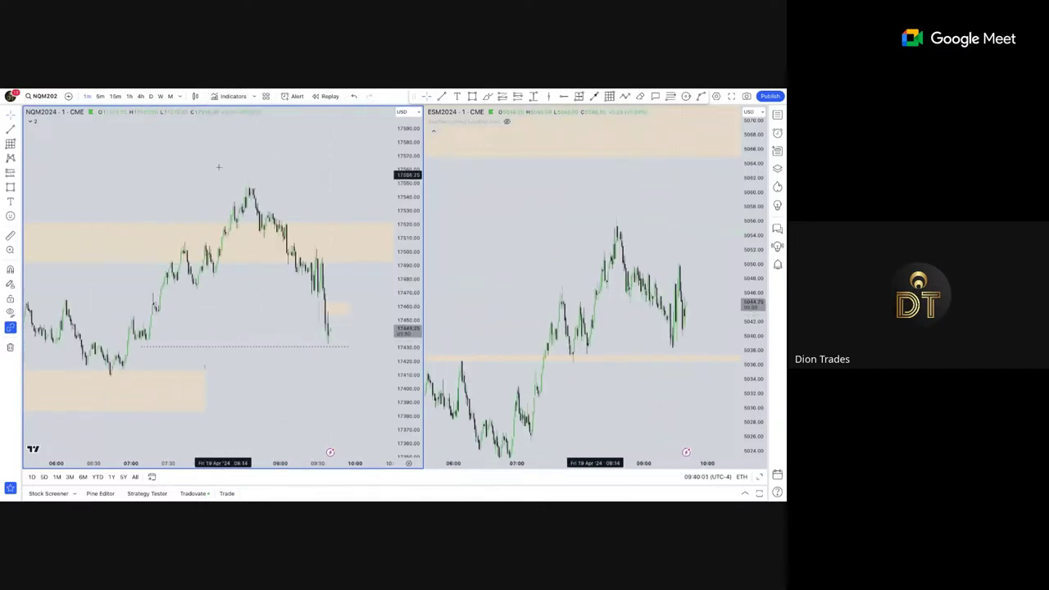
# Review NQM2024 on the five-minute and one-hour intervals, and try a rectangle zone above the hourly dotted level line.
pyautogui.click(101, 96)
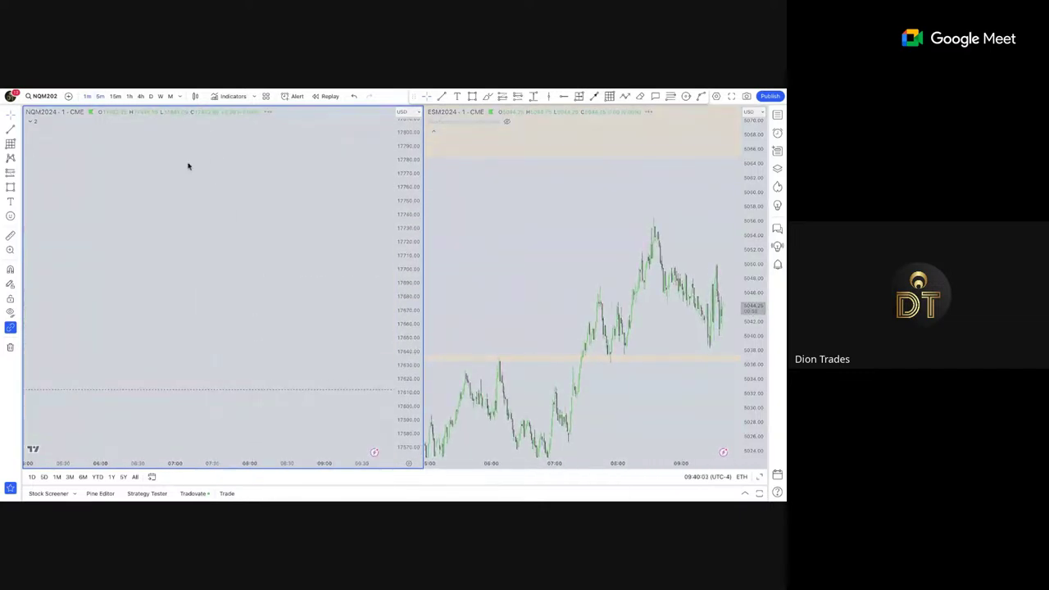
pyautogui.rightClick(224, 178)
pyautogui.click(246, 184)
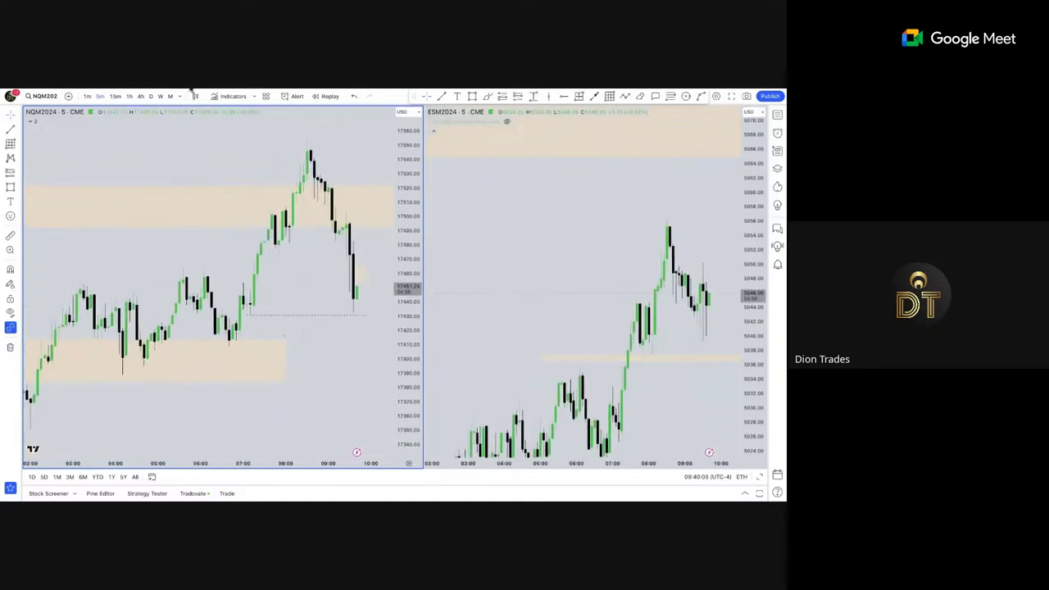
pyautogui.click(130, 97)
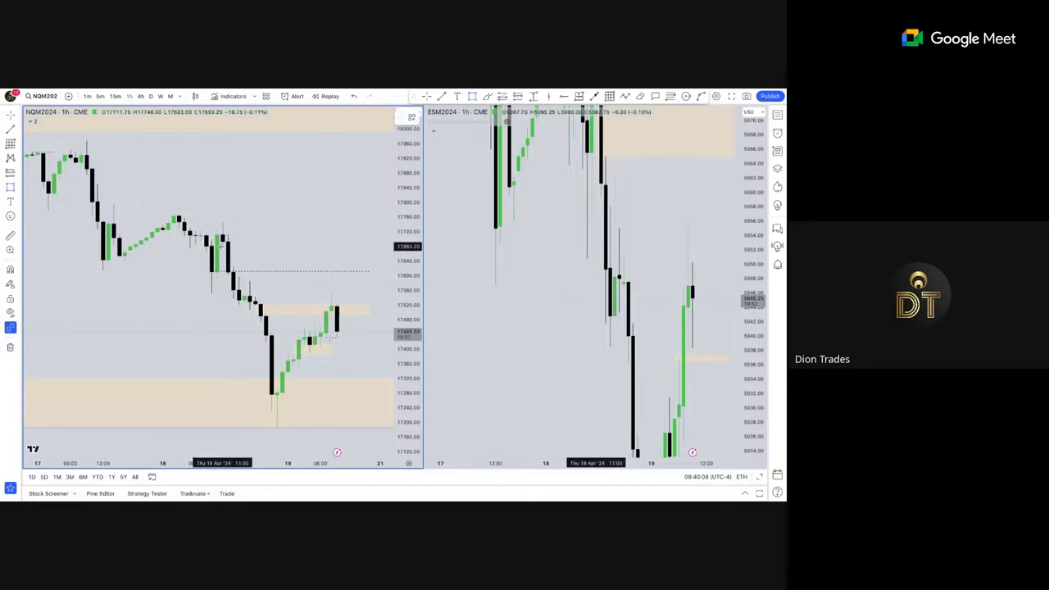
pyautogui.moveTo(233, 246); pyautogui.dragTo(354, 271)
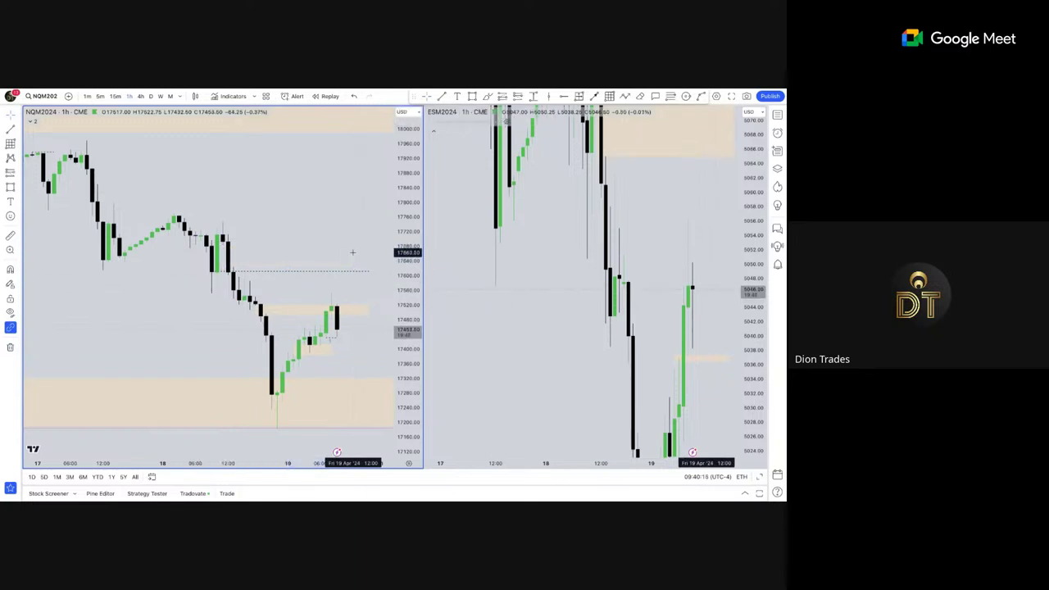
pyautogui.press('Delete')
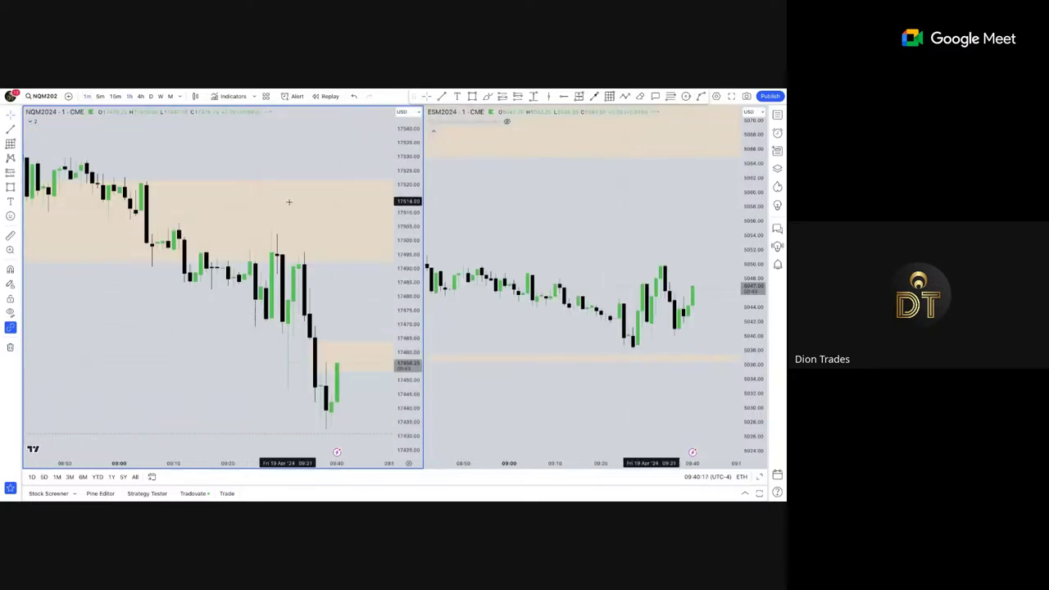
# Examine on the one-minute chart how NQM2024 price reacts between the small fair value gap and the liquidity line below.
pyautogui.scroll(-3, 264, 378)
pyautogui.moveTo(405, 336); pyautogui.dragTo(405, 304)
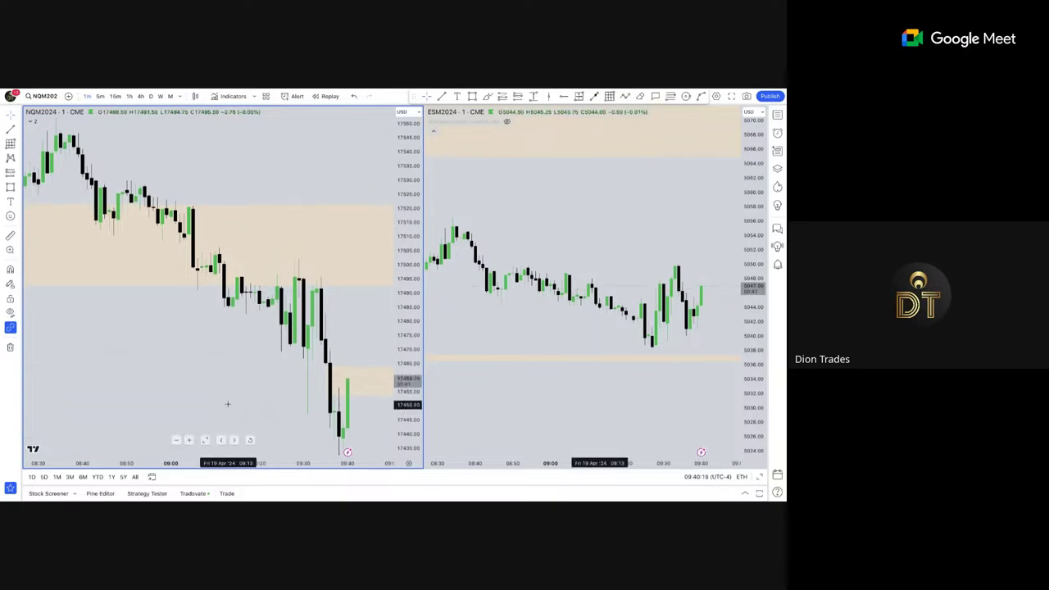
pyautogui.moveTo(223, 388); pyautogui.dragTo(202, 239)
pyautogui.scroll(1, 246, 283)
pyautogui.scroll(-5, 234, 305)
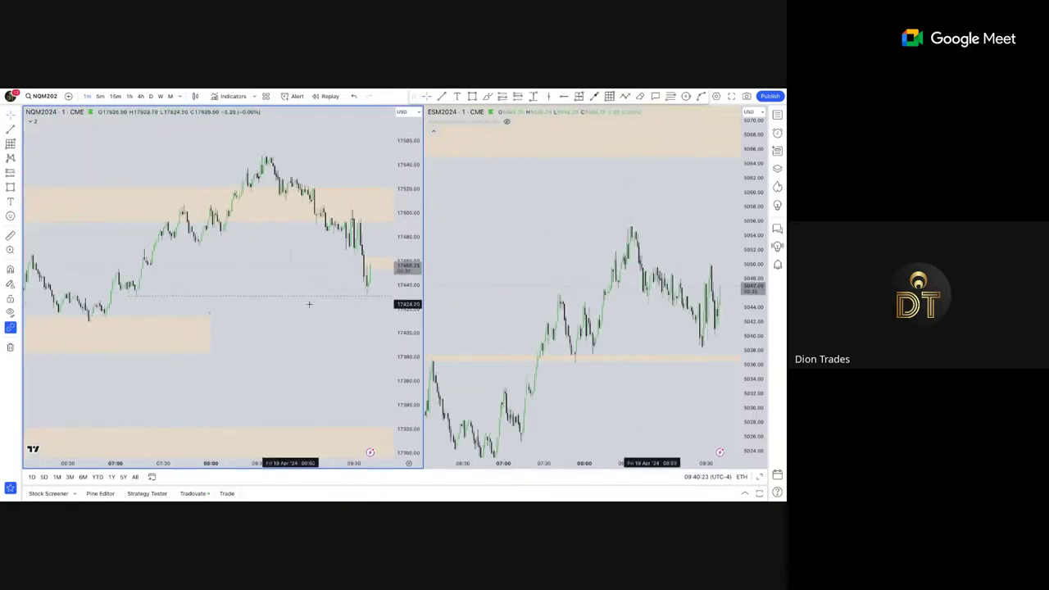
pyautogui.scroll(3, 307, 279)
pyautogui.moveTo(274, 282); pyautogui.dragTo(202, 287)
pyautogui.scroll(3, 341, 289)
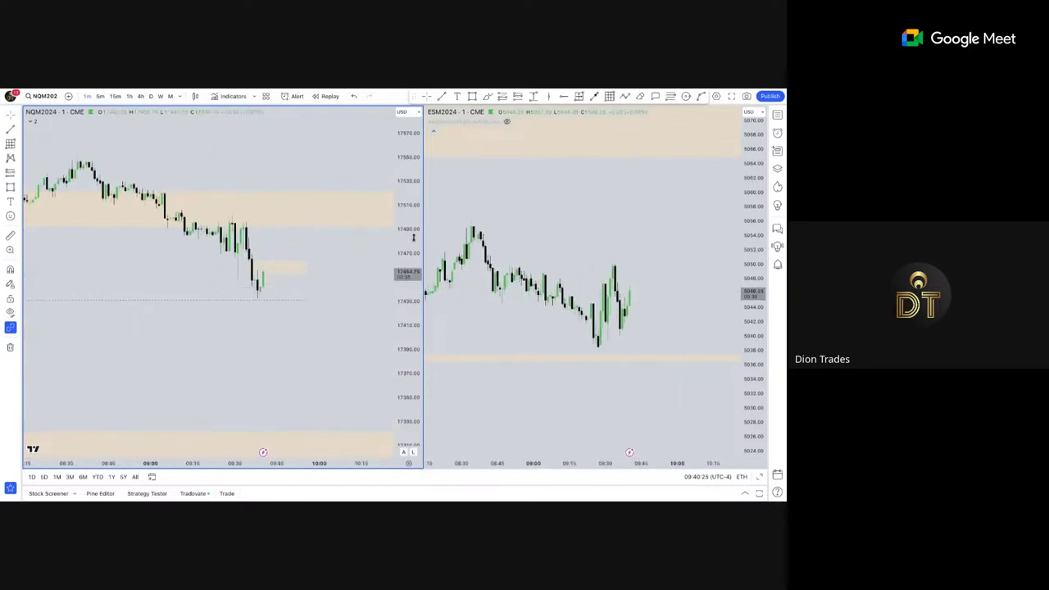
pyautogui.scroll(-5, 345, 289)
pyautogui.scroll(3, 412, 248)
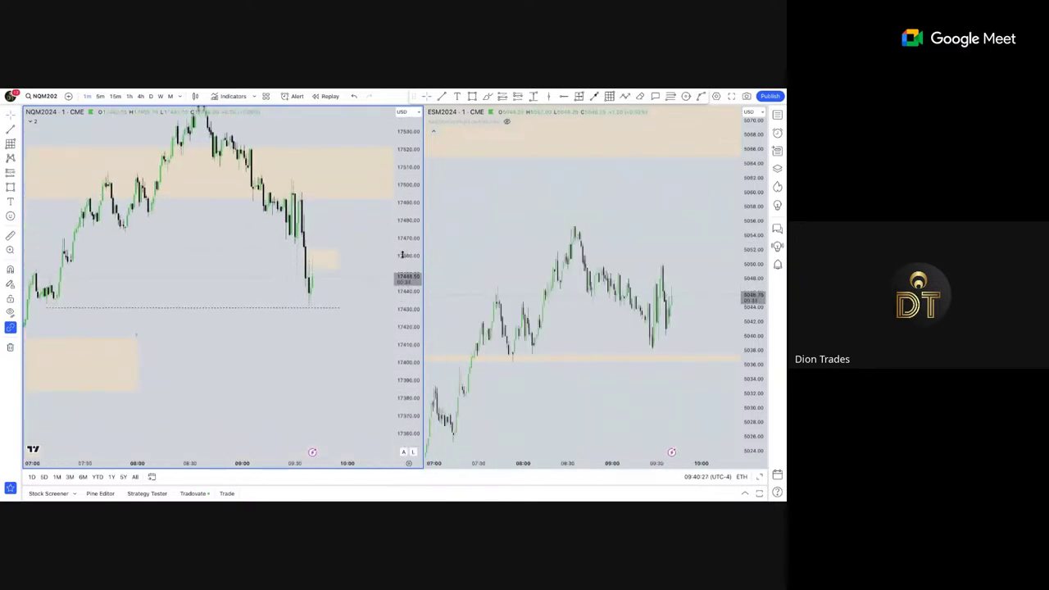
pyautogui.scroll(-2, 225, 207)
pyautogui.scroll(3, 298, 259)
# Show the buy and sell buttons on the charts and sell 1 unit of NQM2024 at market with a 170-tick stop loss.
pyautogui.rightClick(51, 115)
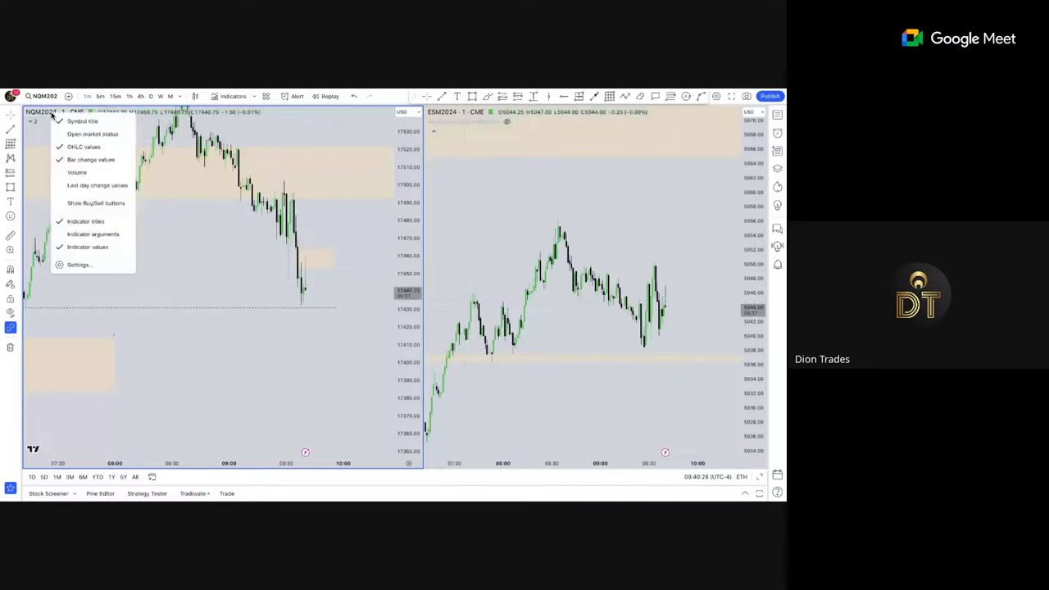
pyautogui.click(111, 203)
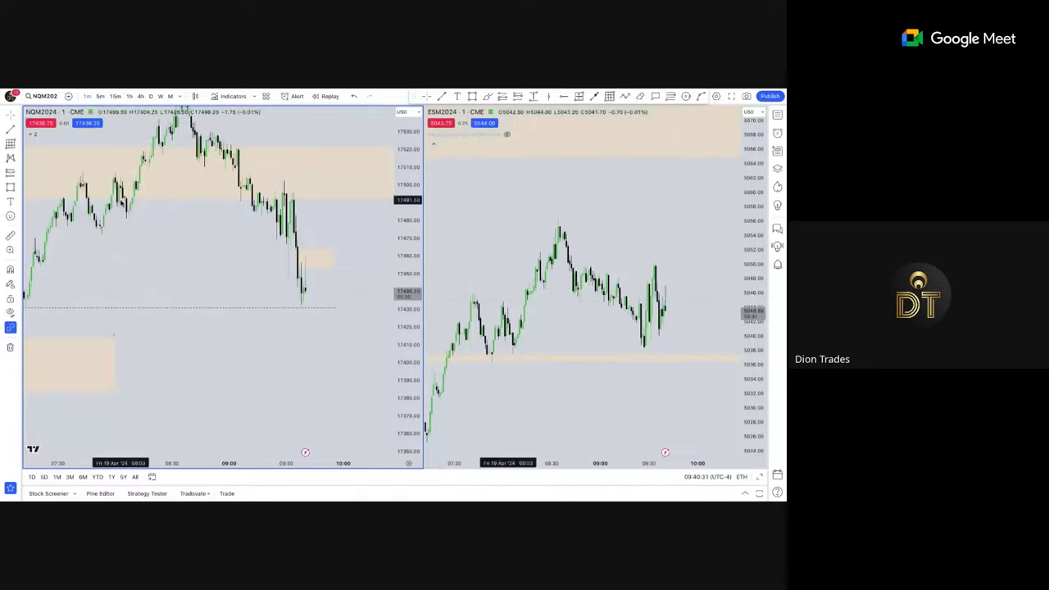
pyautogui.click(41, 123)
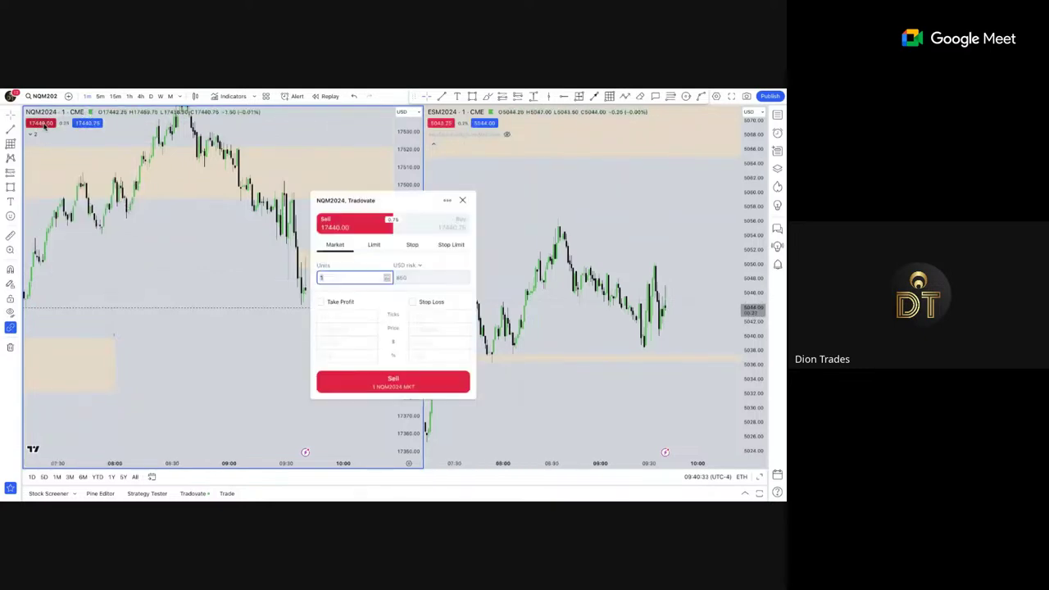
pyautogui.click(413, 302)
pyautogui.moveTo(436, 200); pyautogui.dragTo(538, 175)
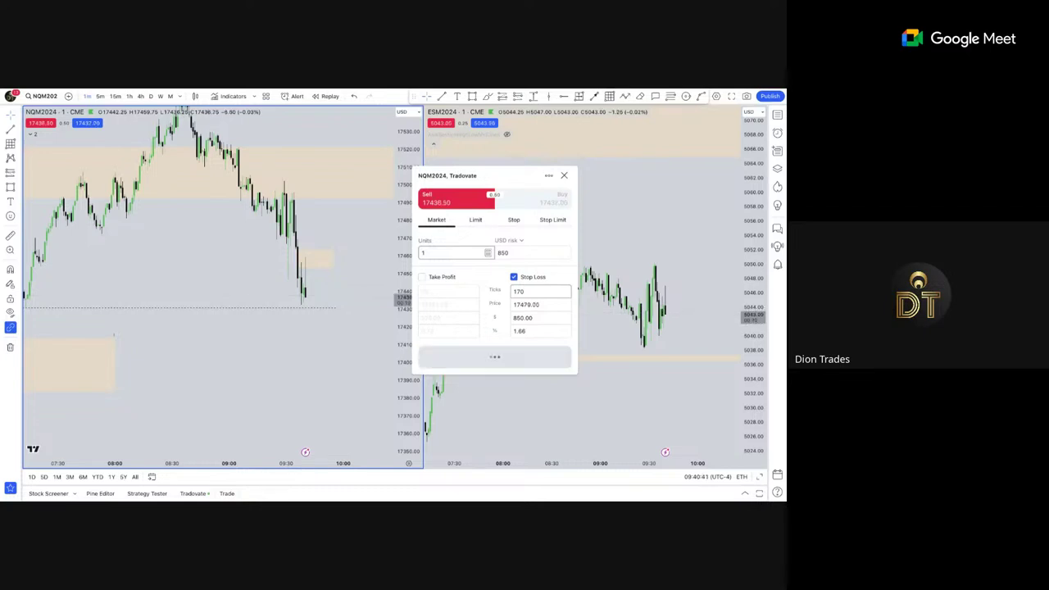
pyautogui.click(495, 358)
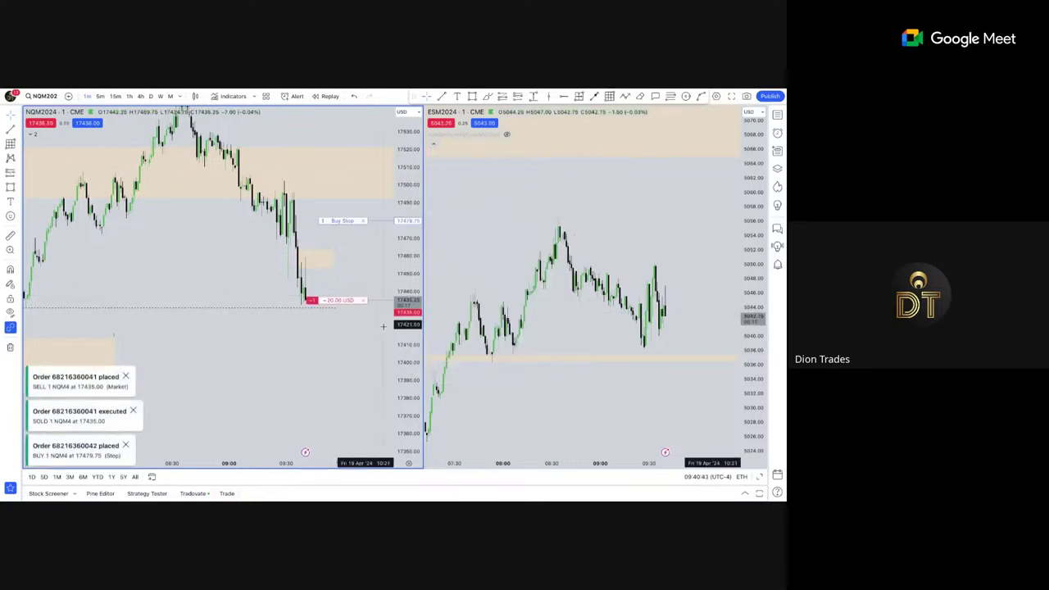
# Move the NQM2024 buy stop order to 17,467.75 and submit the modification.
pyautogui.scroll(1, 373, 295)
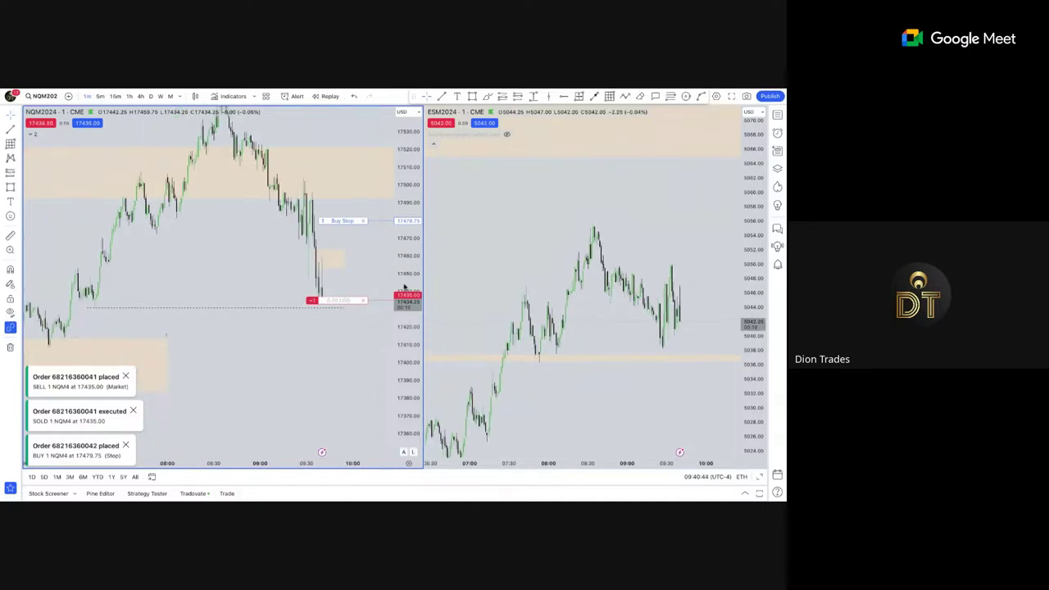
pyautogui.scroll(1, 370, 278)
pyautogui.scroll(-2, 405, 284)
pyautogui.scroll(-1, 330, 323)
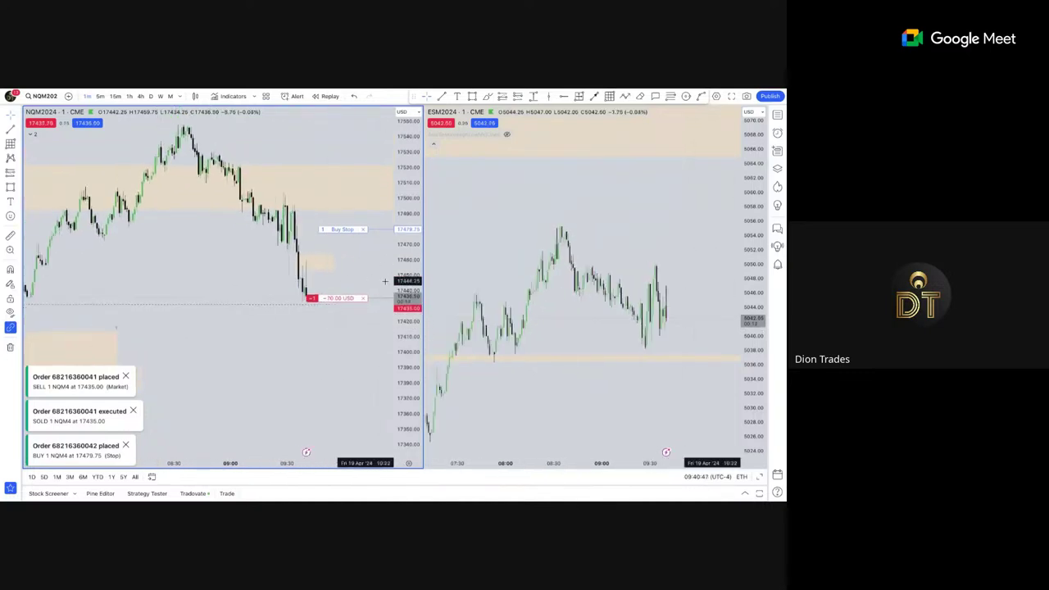
pyautogui.scroll(-2, 402, 276)
pyautogui.moveTo(345, 239); pyautogui.dragTo(349, 257)
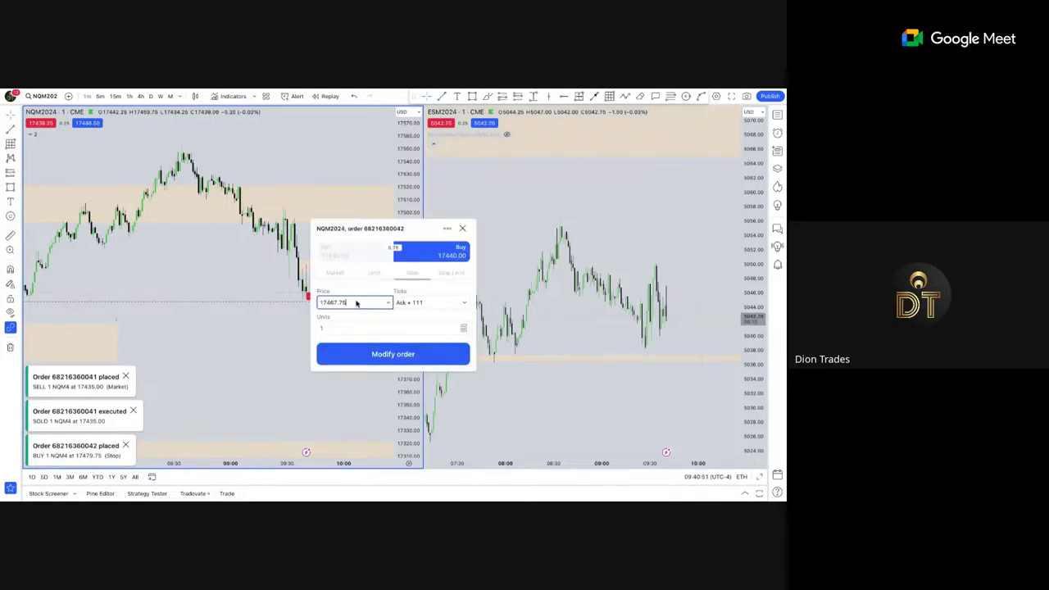
pyautogui.click(373, 353)
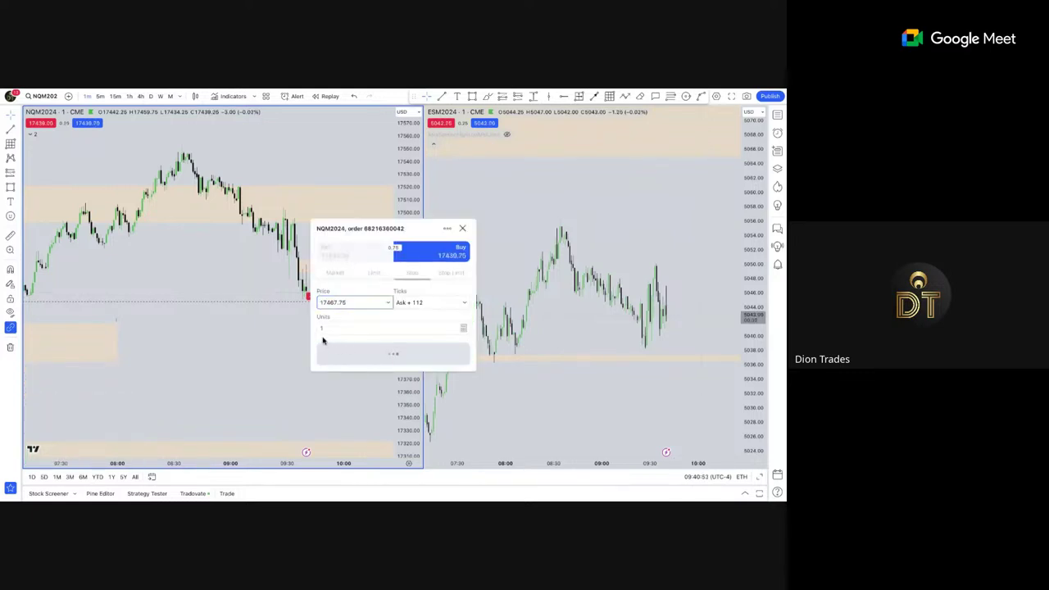
# Draw a short position on NQM2024 with entry at 17,435.00, stop at 17,466.75 and target at 17,381.75.
pyautogui.scroll(-2, 323, 339)
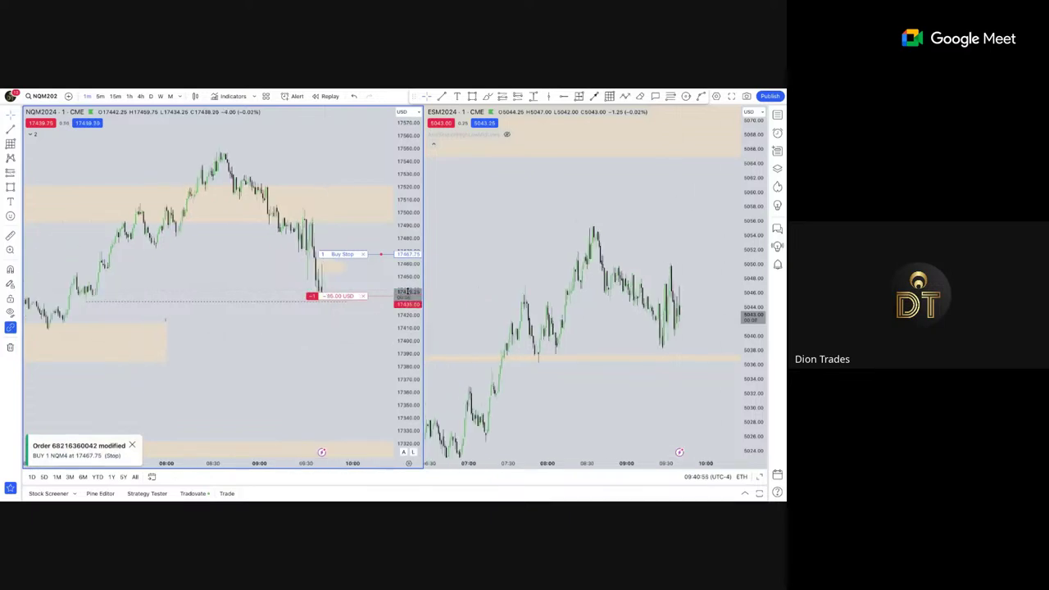
pyautogui.scroll(3, 332, 344)
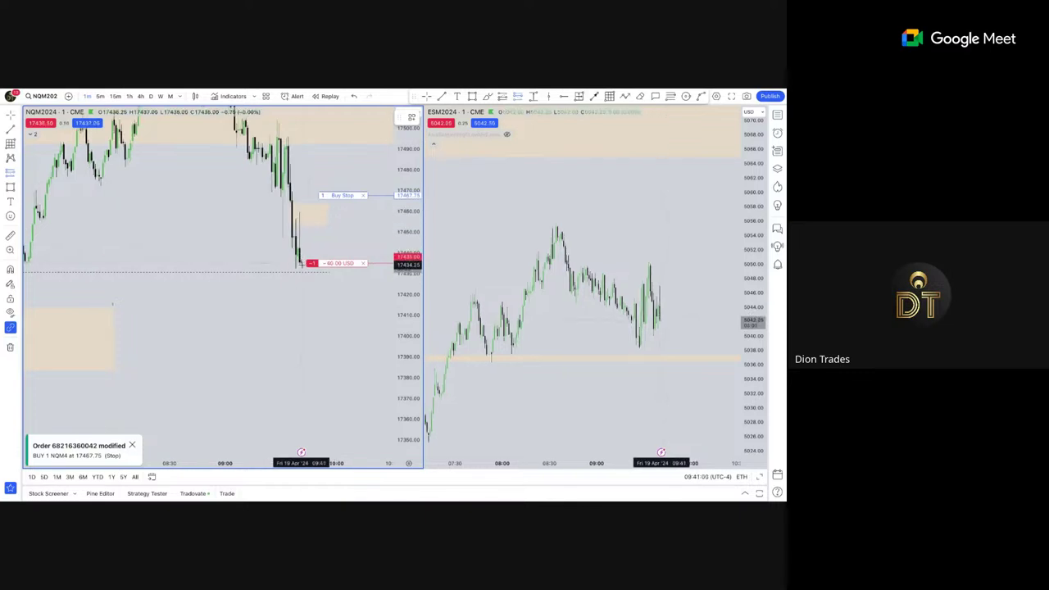
pyautogui.click(302, 264)
pyautogui.moveTo(302, 212); pyautogui.dragTo(300, 196)
pyautogui.scroll(-3, 304, 311)
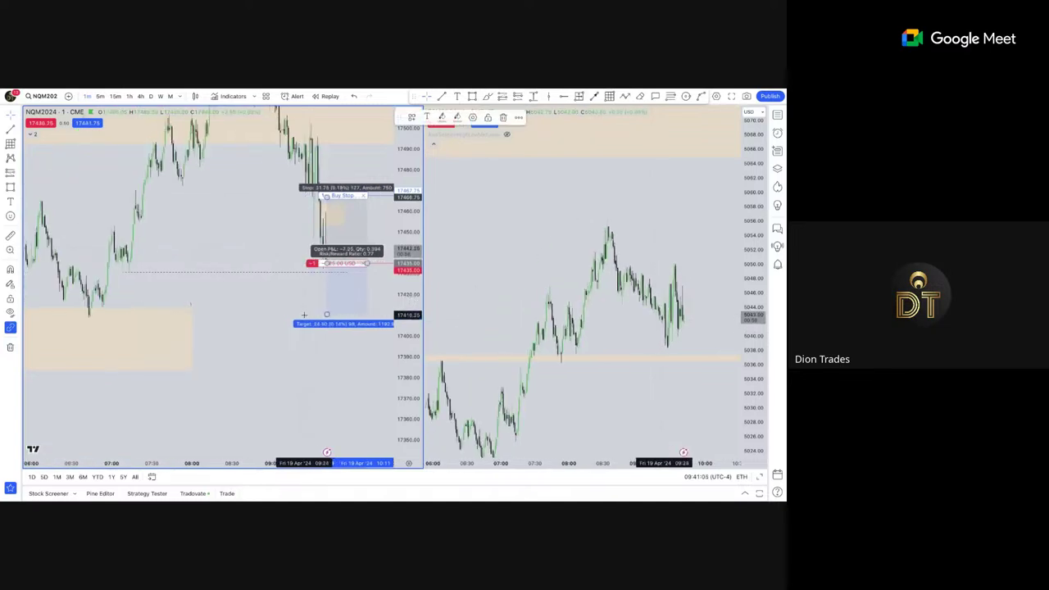
pyautogui.moveTo(327, 315)
pyautogui.mouseDown()
pyautogui.moveTo(340, 324)
pyautogui.moveTo(340, 374)
pyautogui.mouseUp()
pyautogui.click(286, 299)
# Examine NQM2024 price against the open short trade, its buy stop and the target inside the lower zone.
pyautogui.scroll(-2, 283, 295)
pyautogui.scroll(-2, 279, 349)
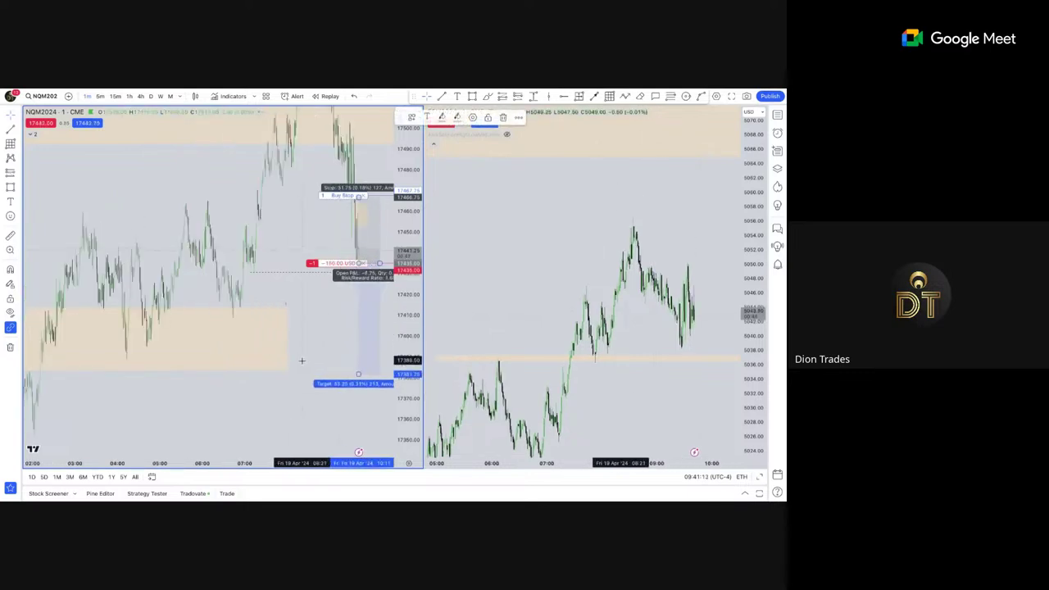
pyautogui.scroll(5, 305, 328)
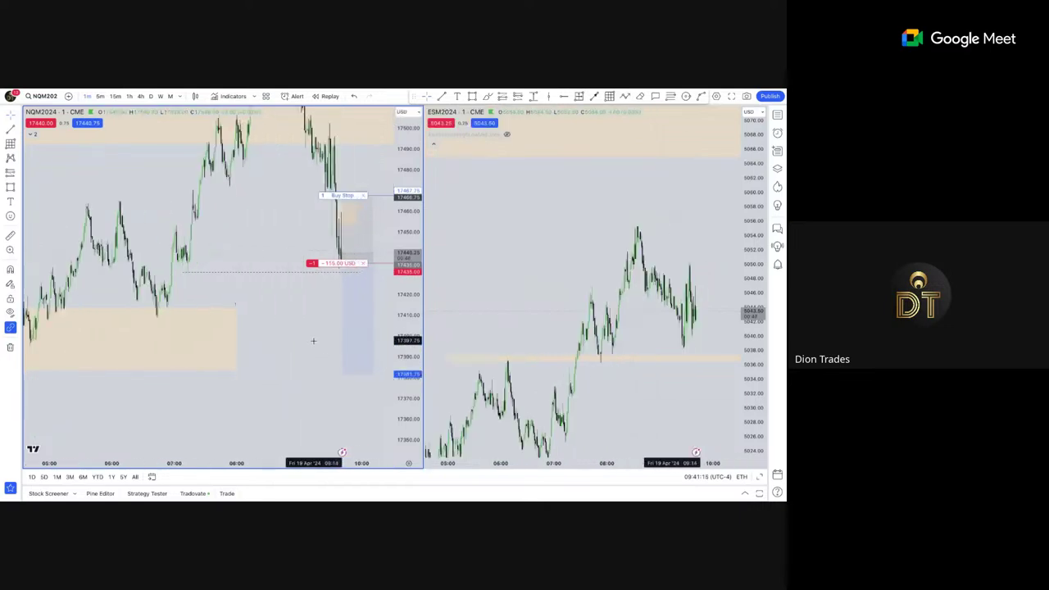
pyautogui.scroll(-2, 257, 264)
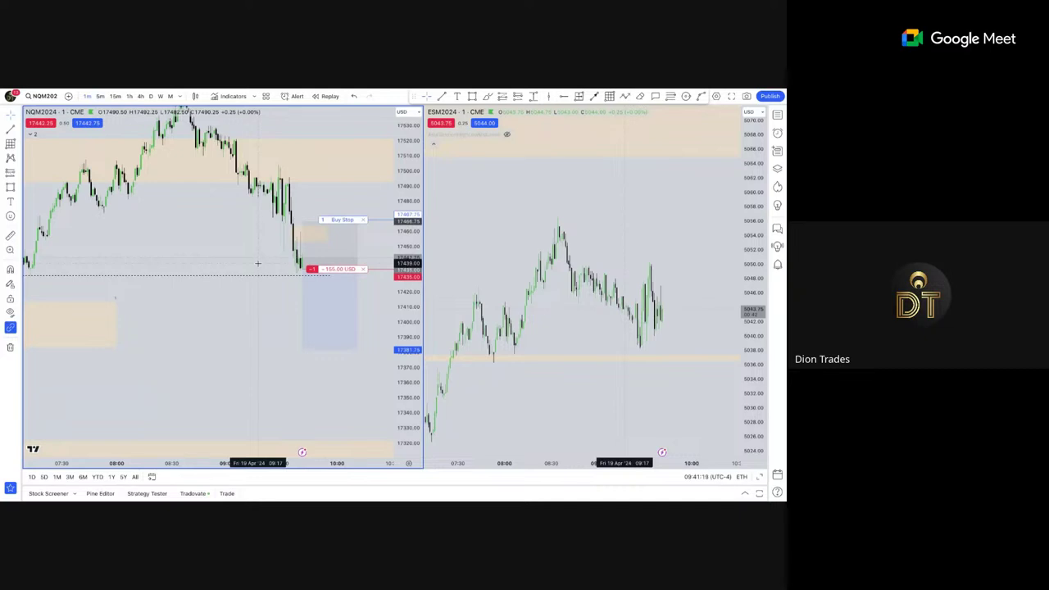
pyautogui.scroll(-2, 251, 262)
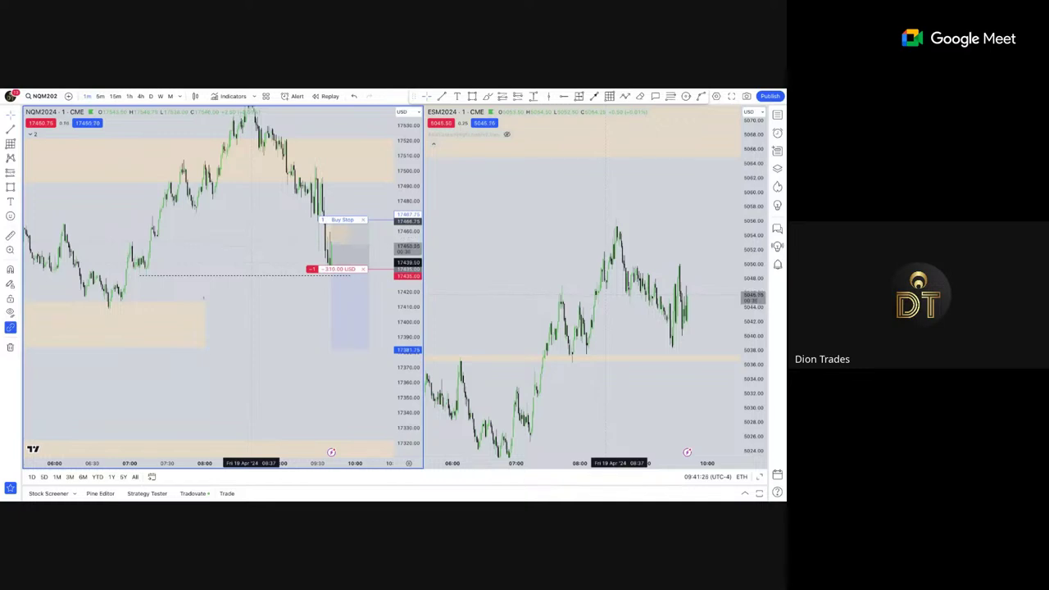
pyautogui.scroll(3, 251, 271)
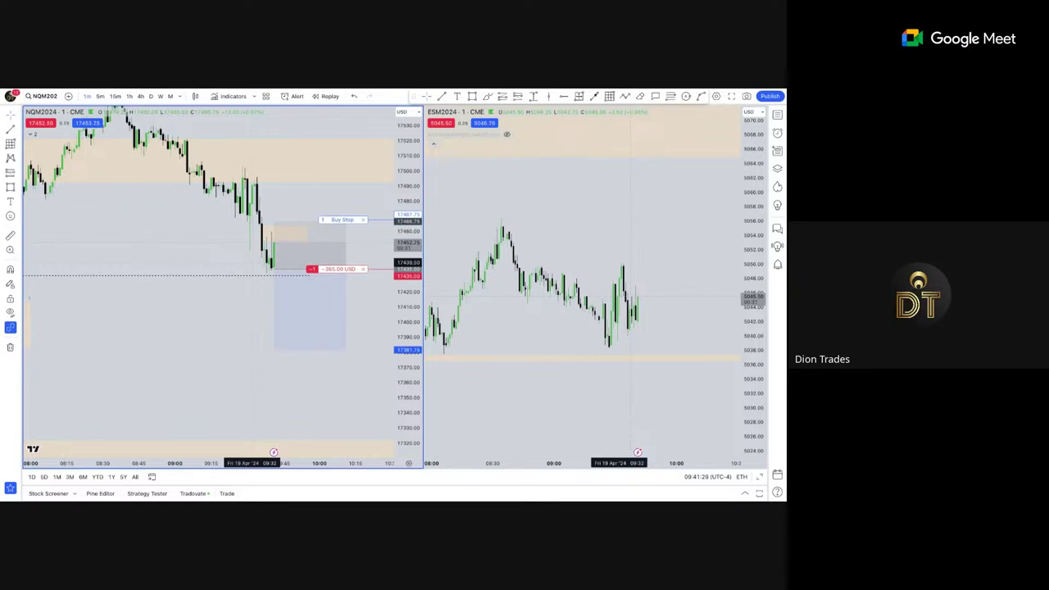
pyautogui.scroll(-2, 251, 270)
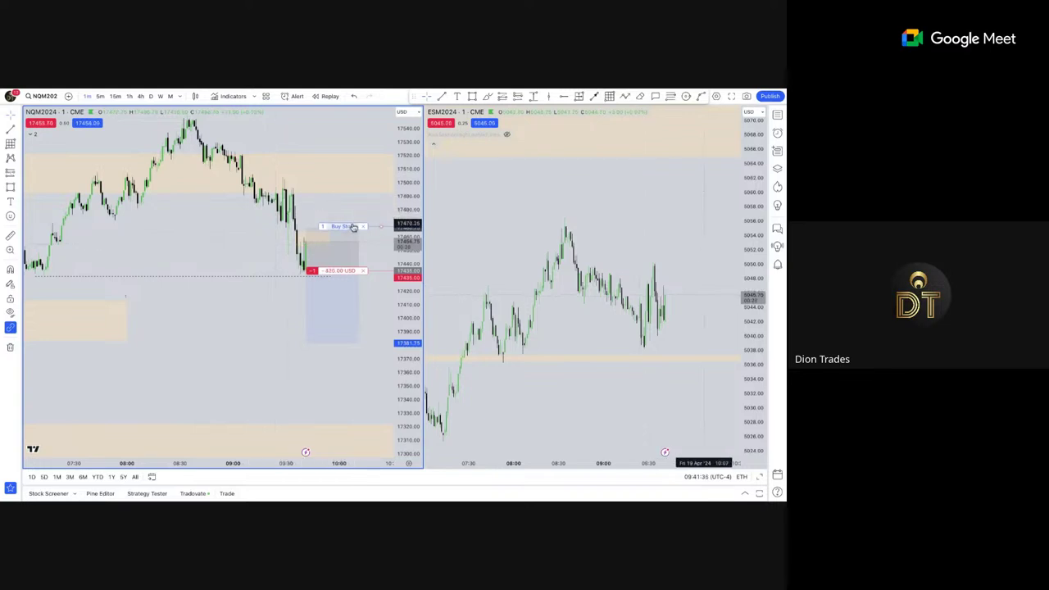
# Switch the charts to the 1-hour timeframe and examine the open NQM2024 short against the surrounding zones.
pyautogui.scroll(-3, 199, 216)
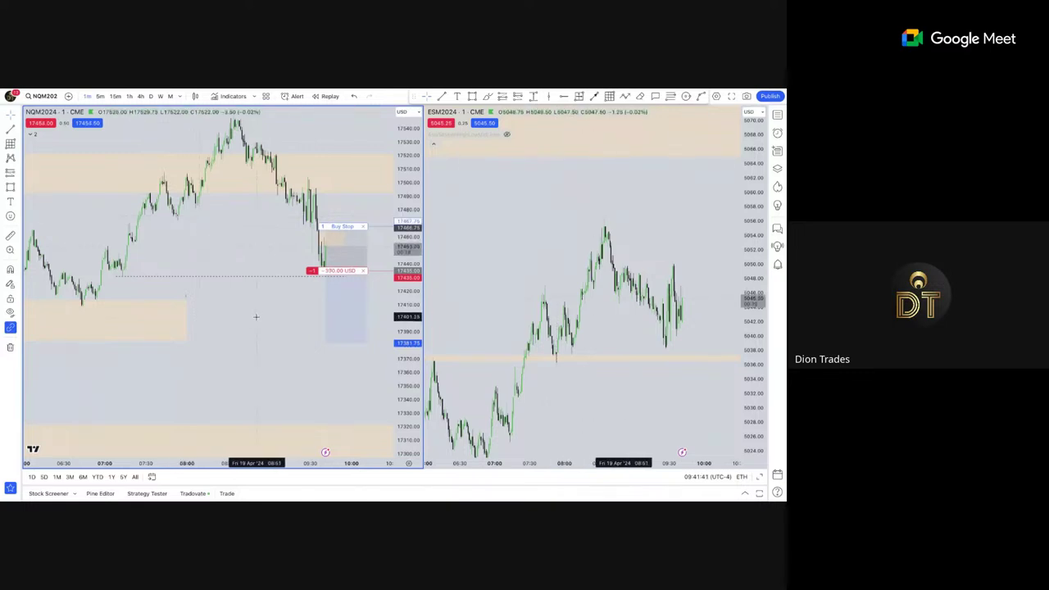
pyautogui.moveTo(255, 317); pyautogui.dragTo(223, 319)
pyautogui.scroll(3, 223, 318)
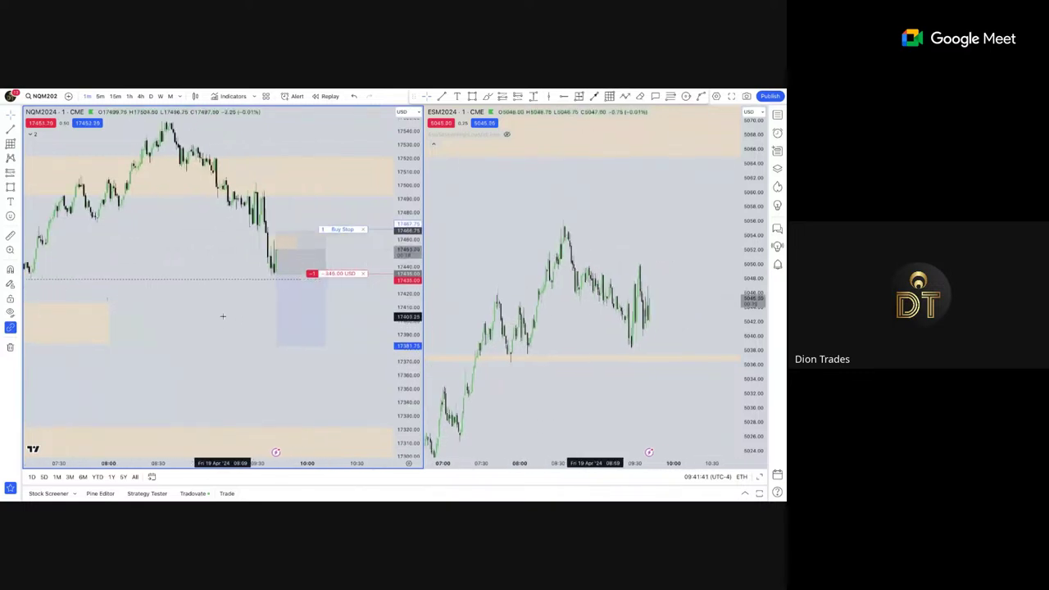
pyautogui.click(130, 97)
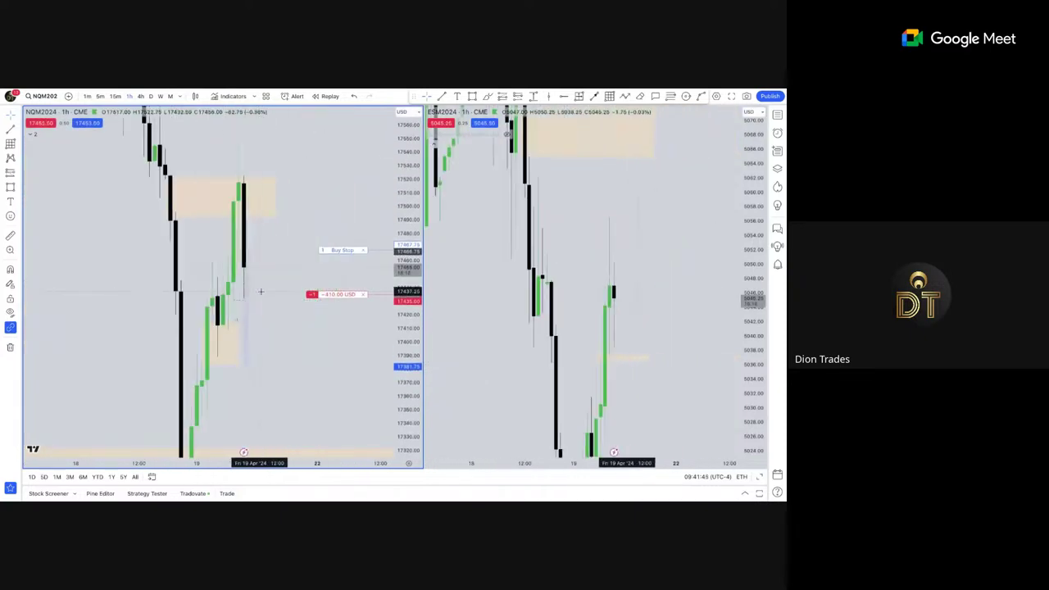
pyautogui.moveTo(269, 330); pyautogui.dragTo(301, 335)
pyautogui.scroll(-5, 413, 317)
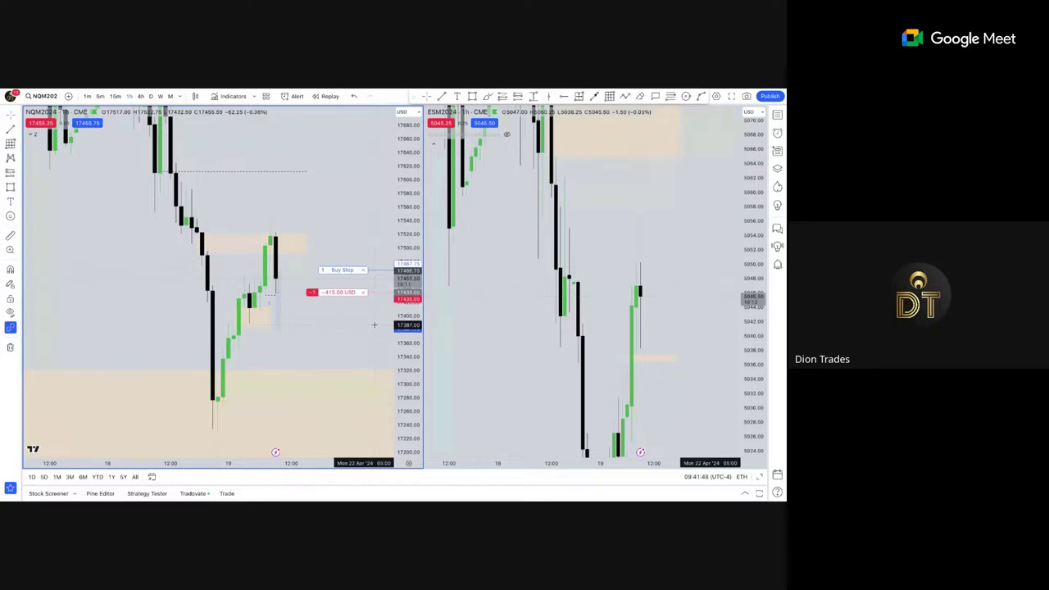
pyautogui.hscroll(-1, 374, 324)
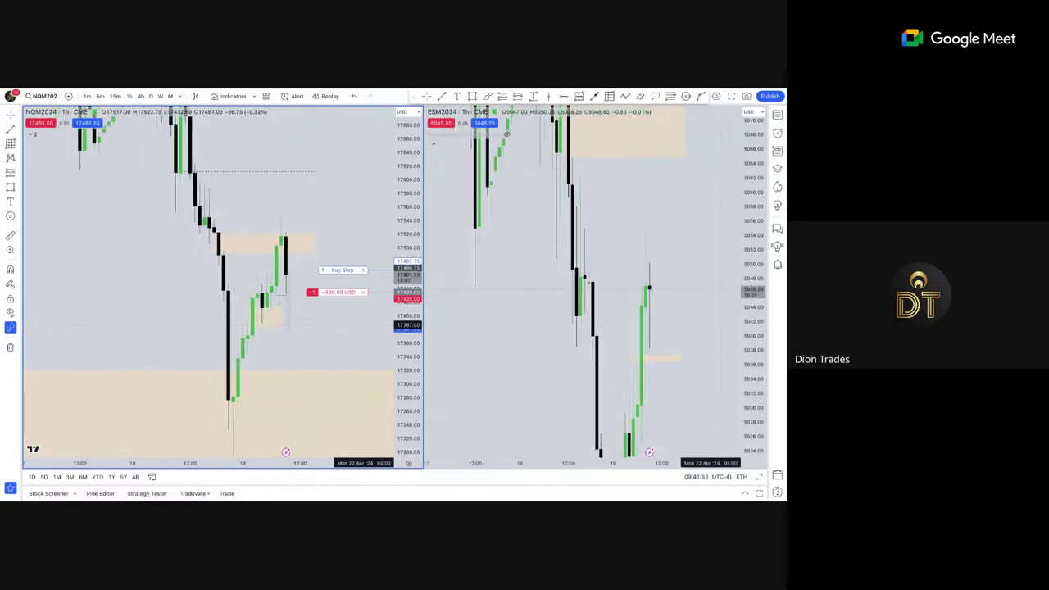
# Return the charts to the 1-minute timeframe and inspect NQM2024 price closely around the short's entry and buy stop.
pyautogui.click(87, 96)
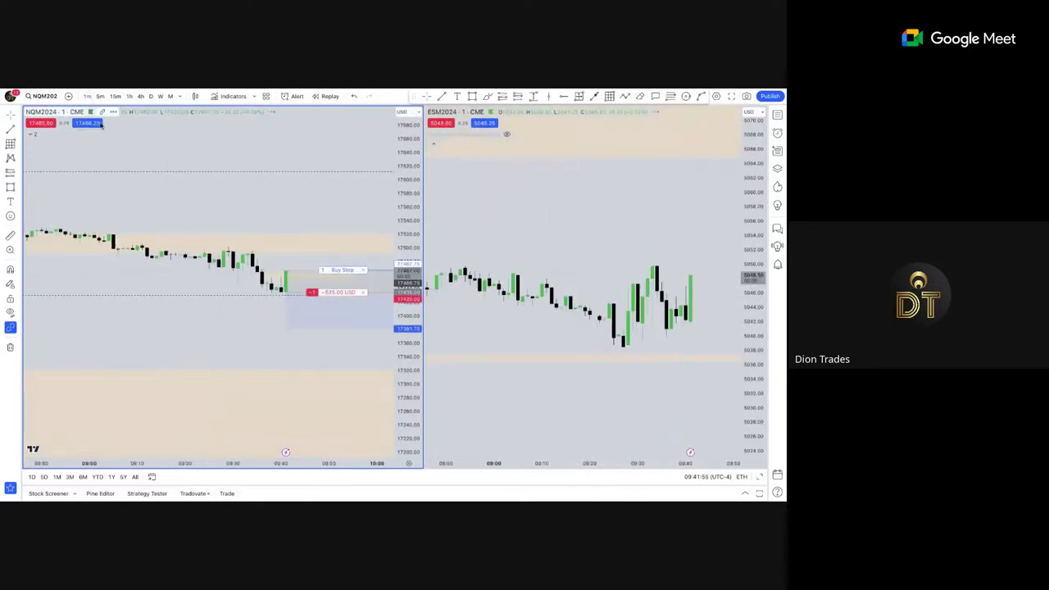
pyautogui.moveTo(400, 394); pyautogui.dragTo(400, 140)
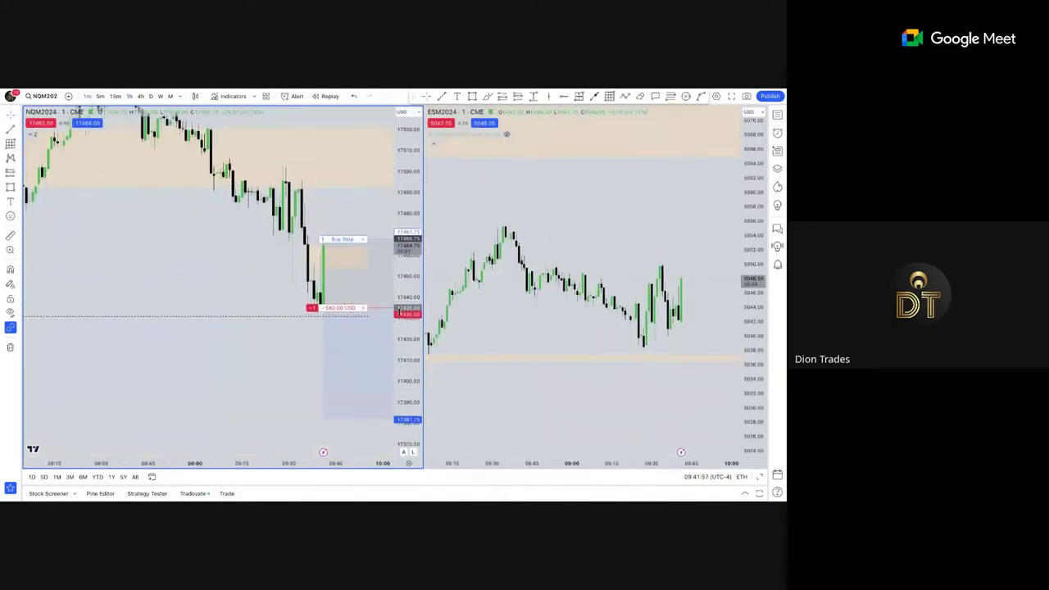
pyautogui.scroll(3, 212, 268)
pyautogui.moveTo(234, 257); pyautogui.dragTo(173, 270)
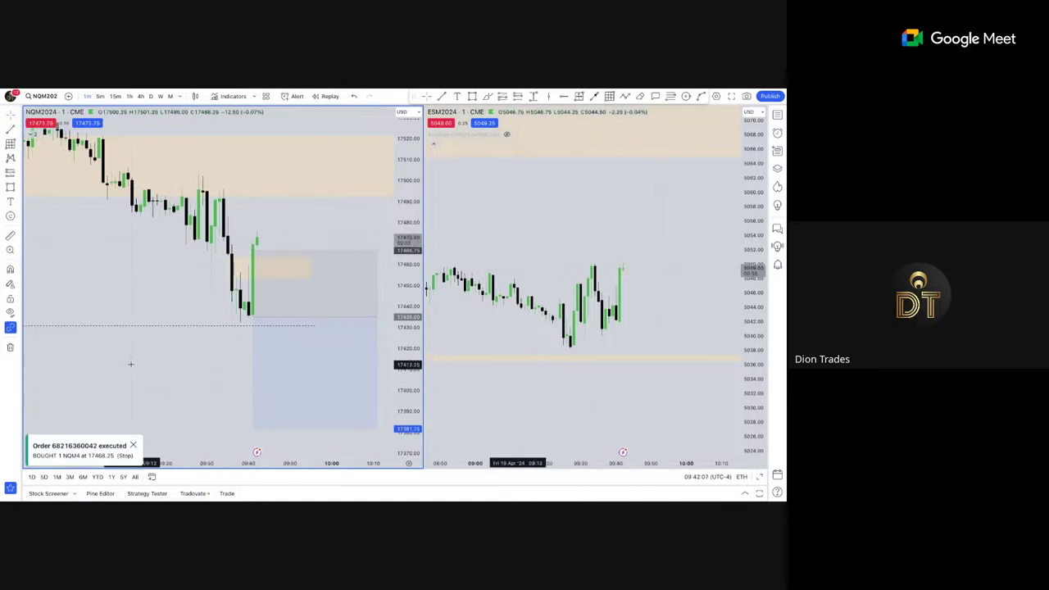
# Examine the recent 1-minute NQM2024 price swing between the dotted low level and the upper zone.
pyautogui.scroll(2, 320, 298)
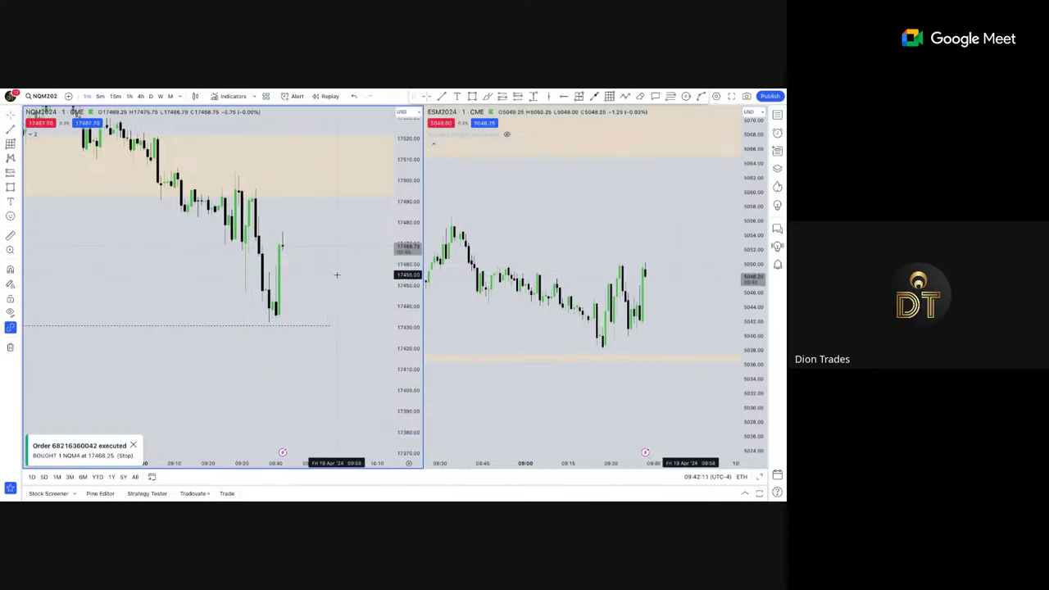
pyautogui.scroll(-3, 337, 279)
pyautogui.scroll(-5, 345, 328)
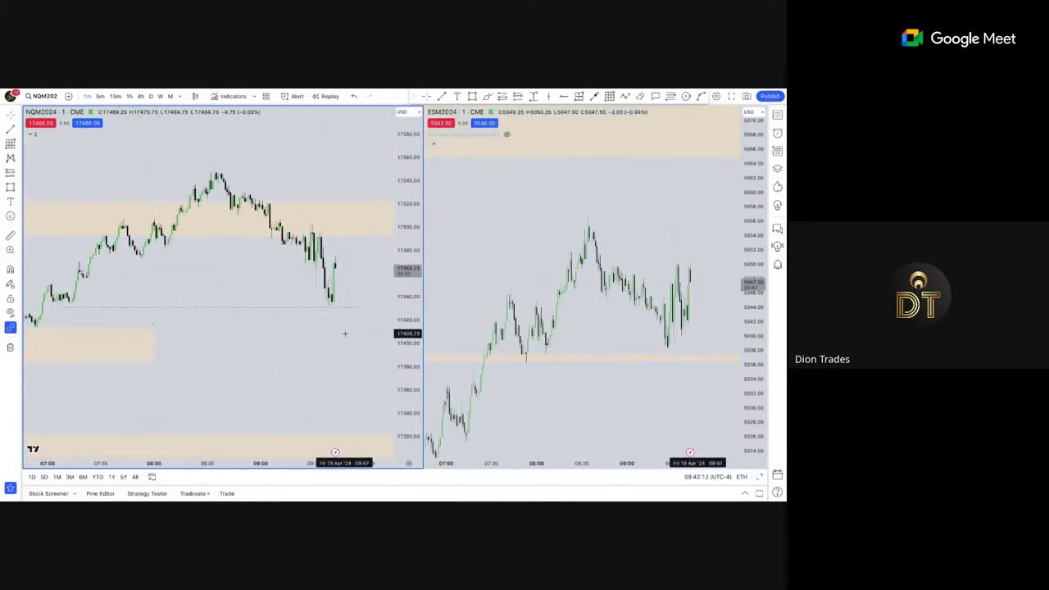
pyautogui.scroll(3, 326, 330)
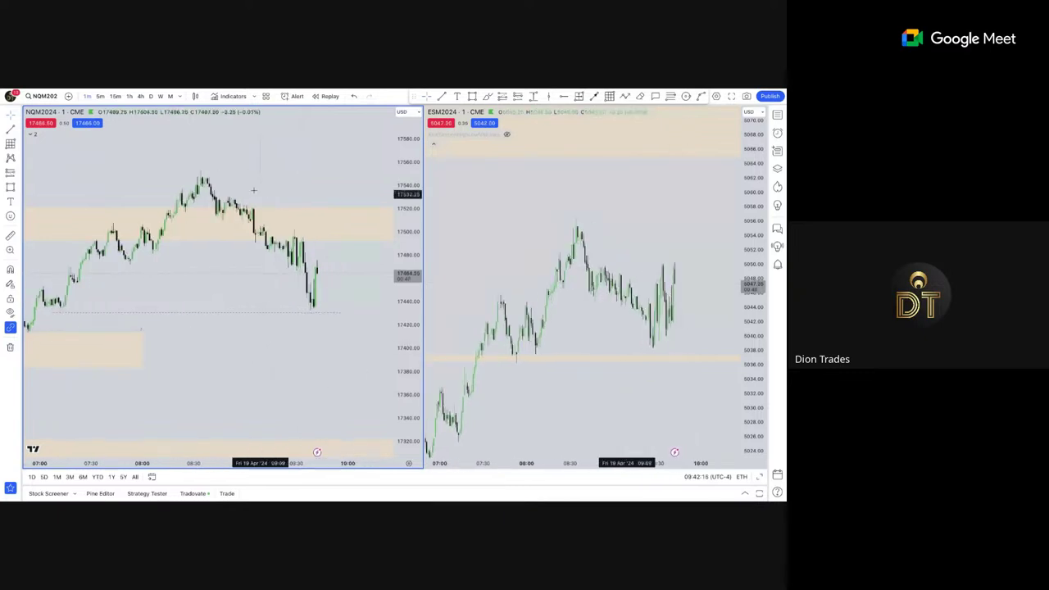
pyautogui.scroll(3, 242, 233)
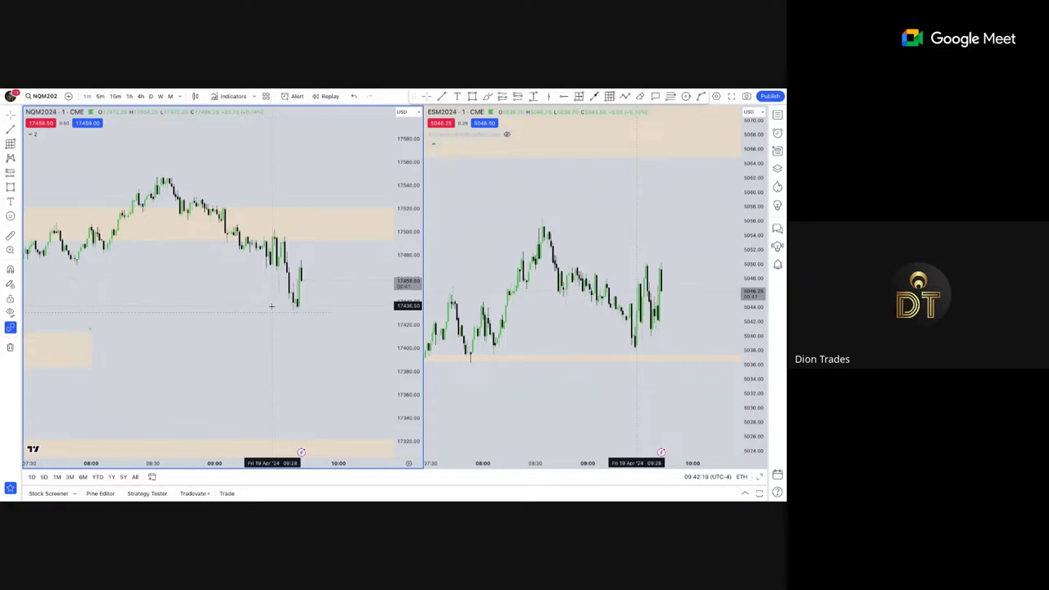
pyautogui.scroll(-3, 275, 305)
pyautogui.scroll(3, 304, 296)
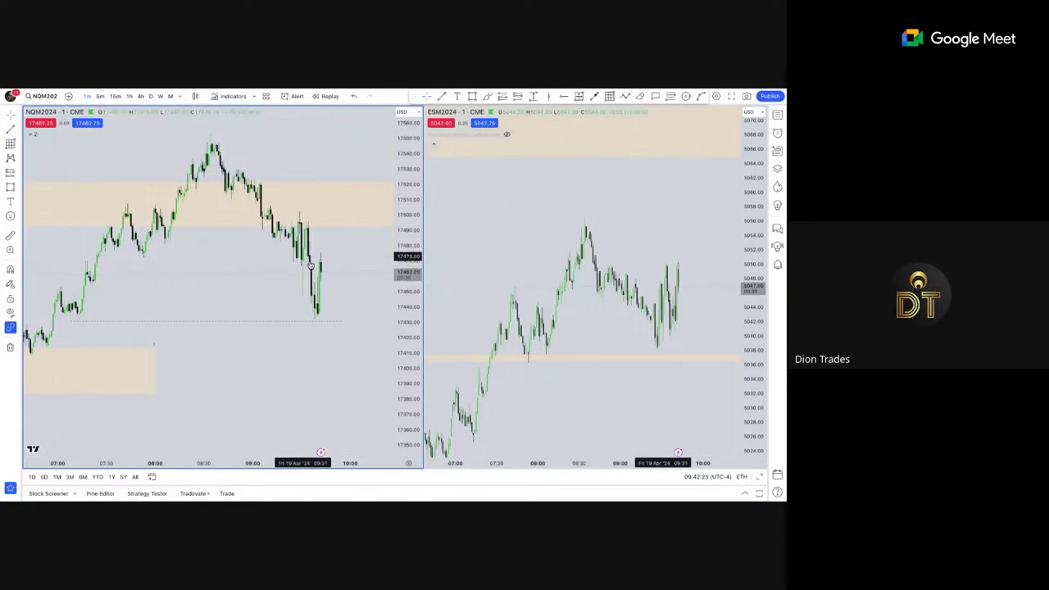
# Add a text note reading "50K Apex" in the empty area after the latest NQM2024 candles.
pyautogui.moveTo(337, 306); pyautogui.dragTo(182, 325)
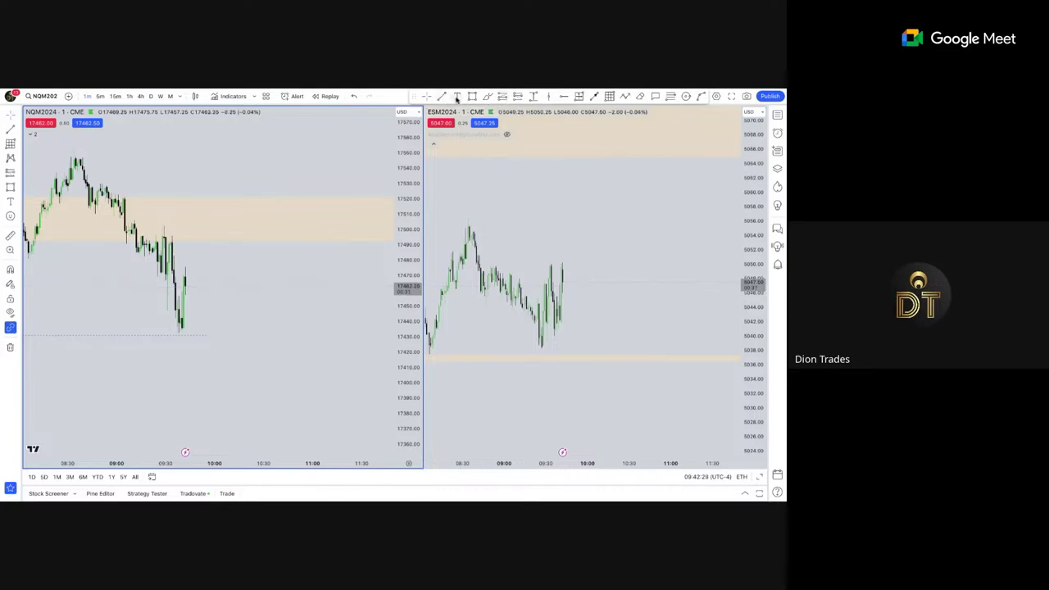
pyautogui.click(458, 96)
pyautogui.click(224, 146)
pyautogui.write('50')
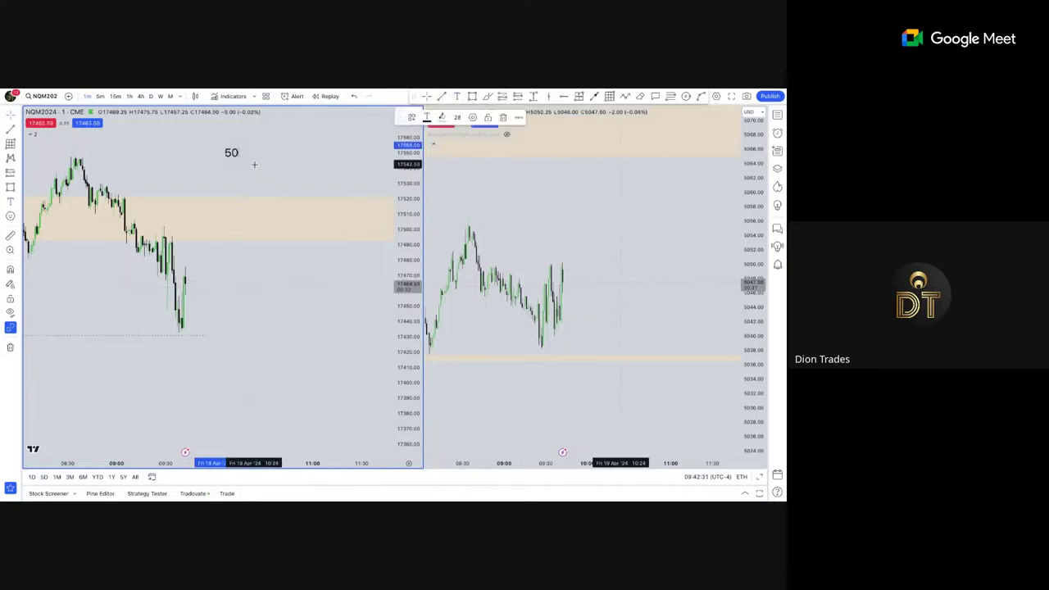
pyautogui.write('xK APex')
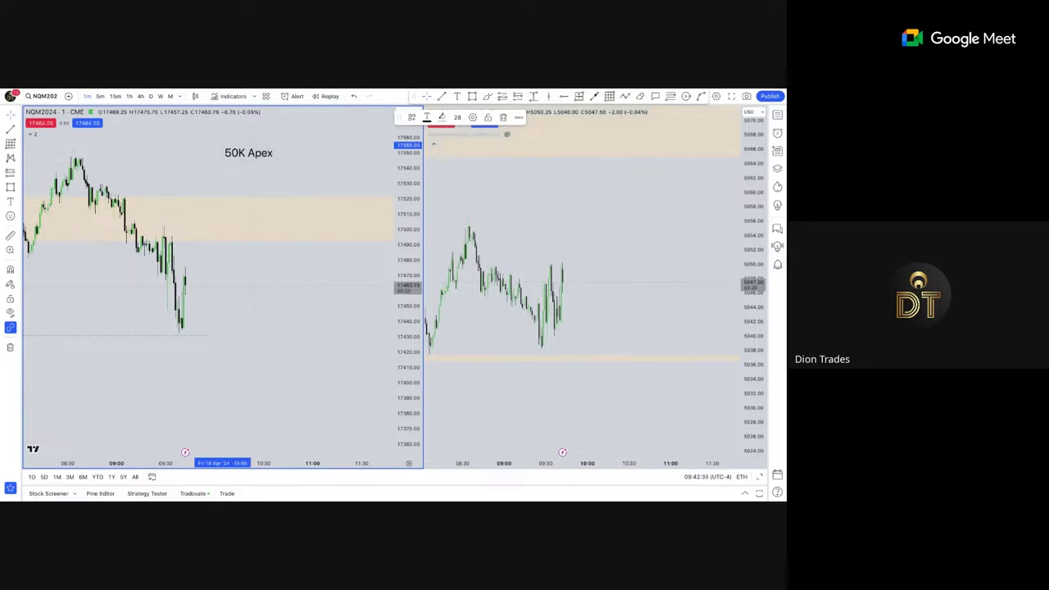
# Add the line "2.5% (Trailing)" below the heading of the text note.
pyautogui.write('2.5%')
pyautogui.press('Return')
pyautogui.write('(')
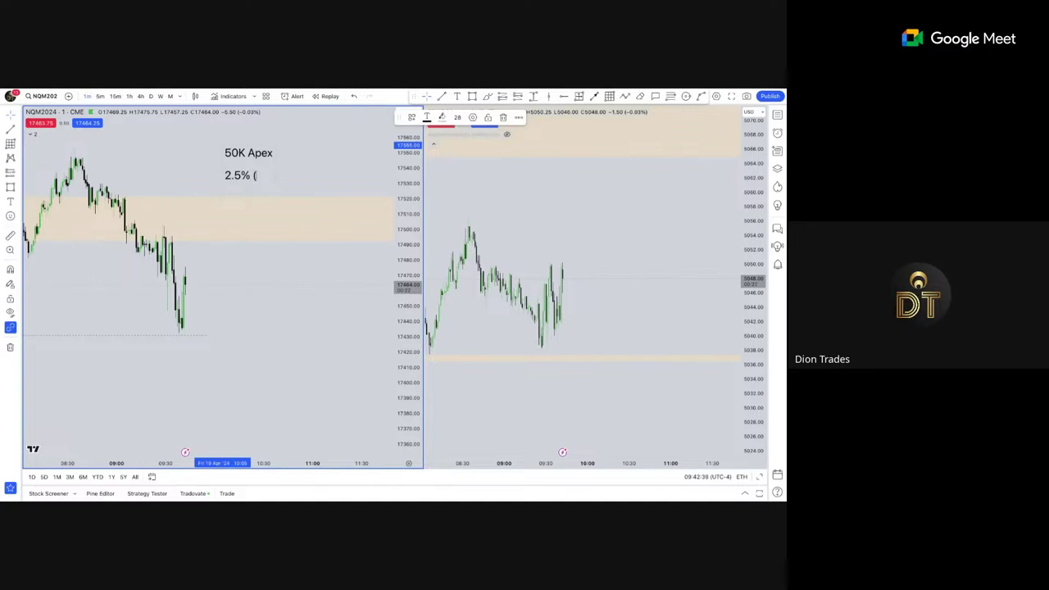
pyautogui.write('tT')
pyautogui.write('ai;in')
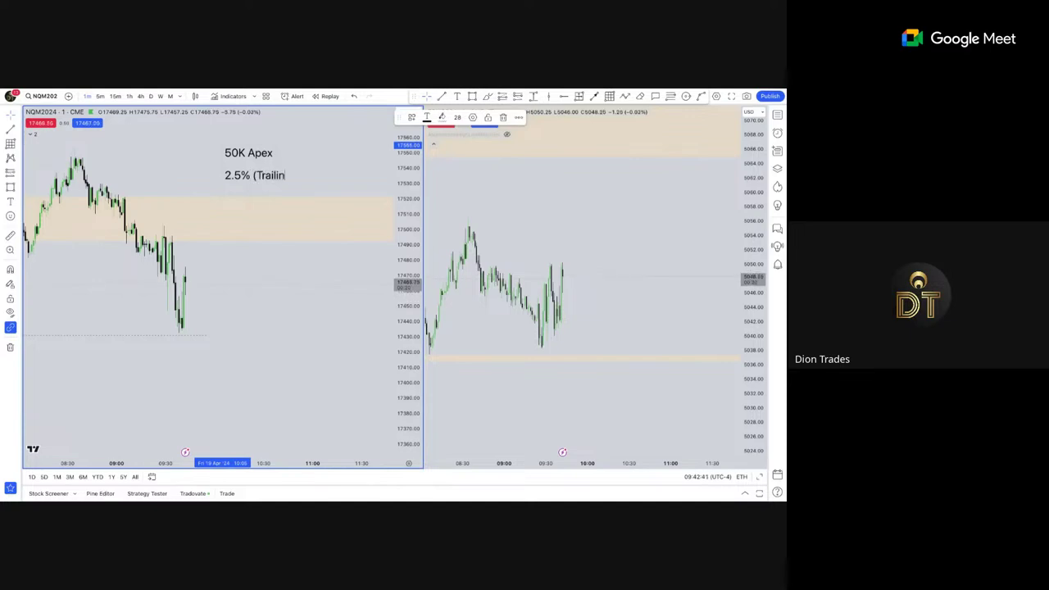
pyautogui.write('g)')
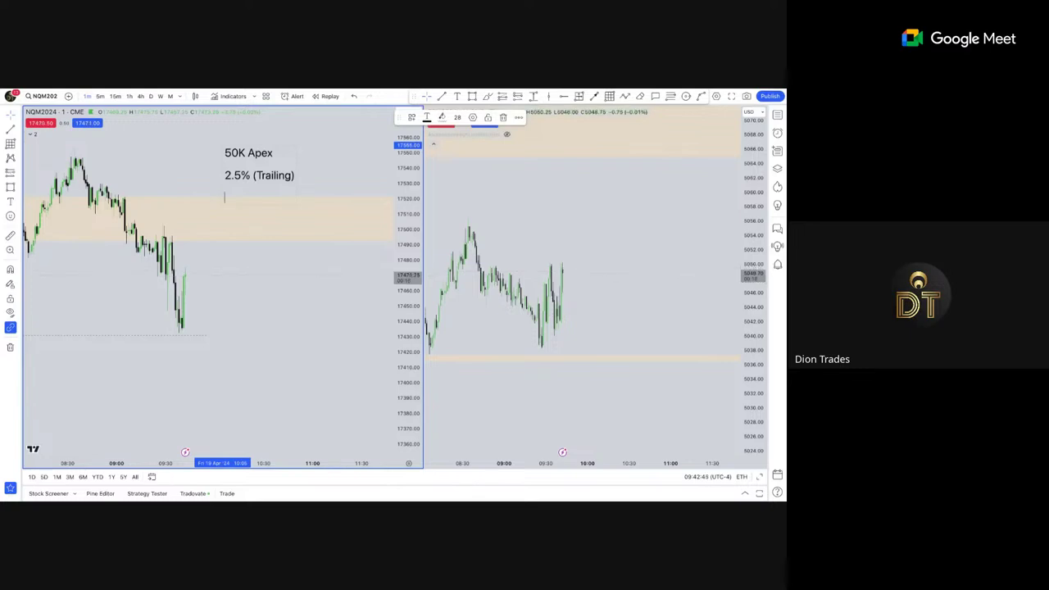
# Add the lines "10 trading days" and "Min. equity for withdraw = 52500" to the text note.
pyautogui.write('10 trading days')
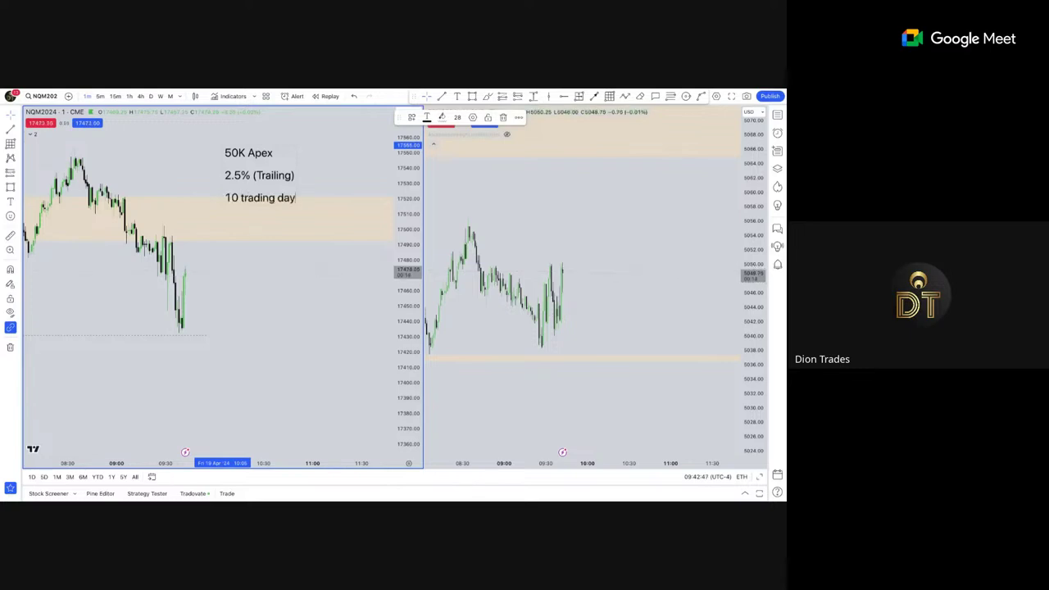
pyautogui.press('Return')
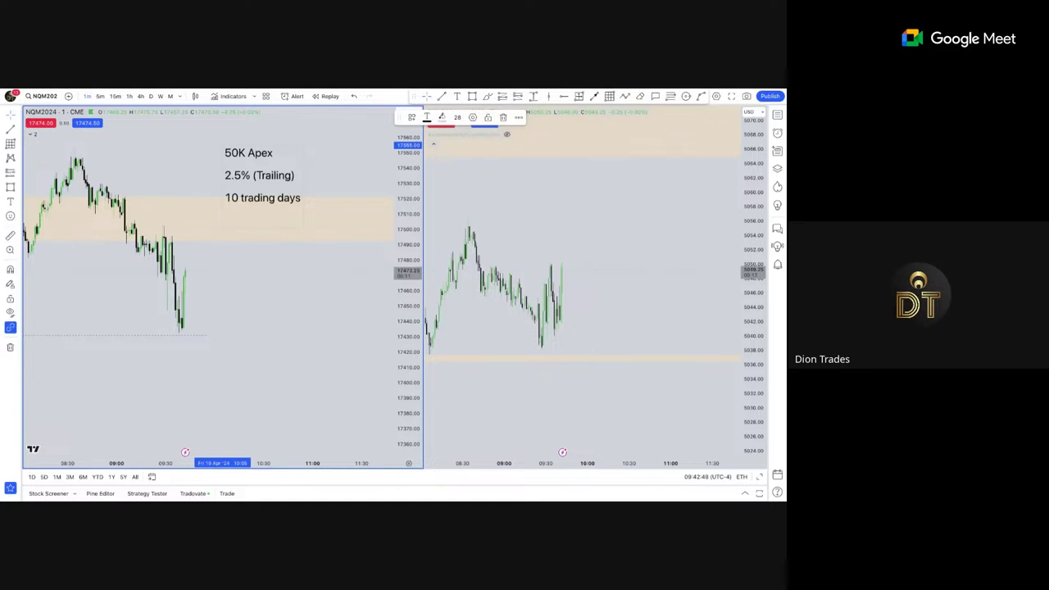
pyautogui.write('Min')
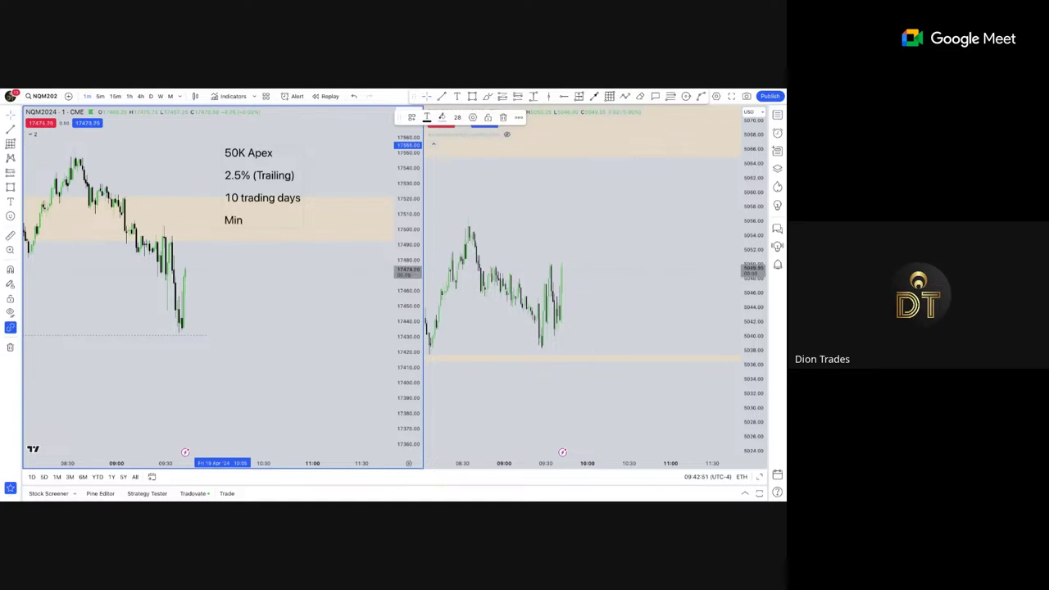
pyautogui.write('. equity for withd')
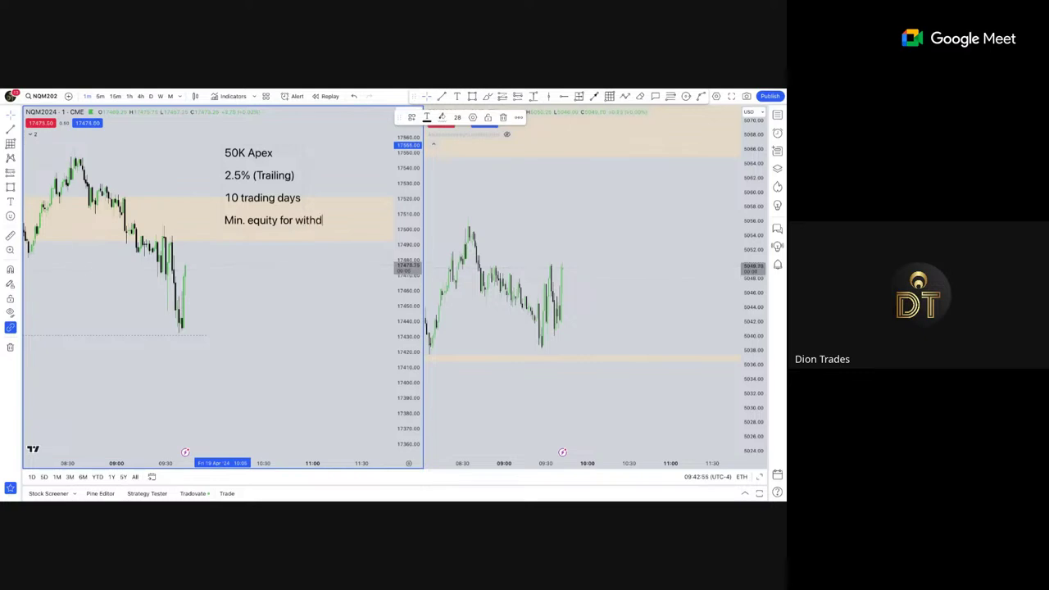
pyautogui.write('raw = ')
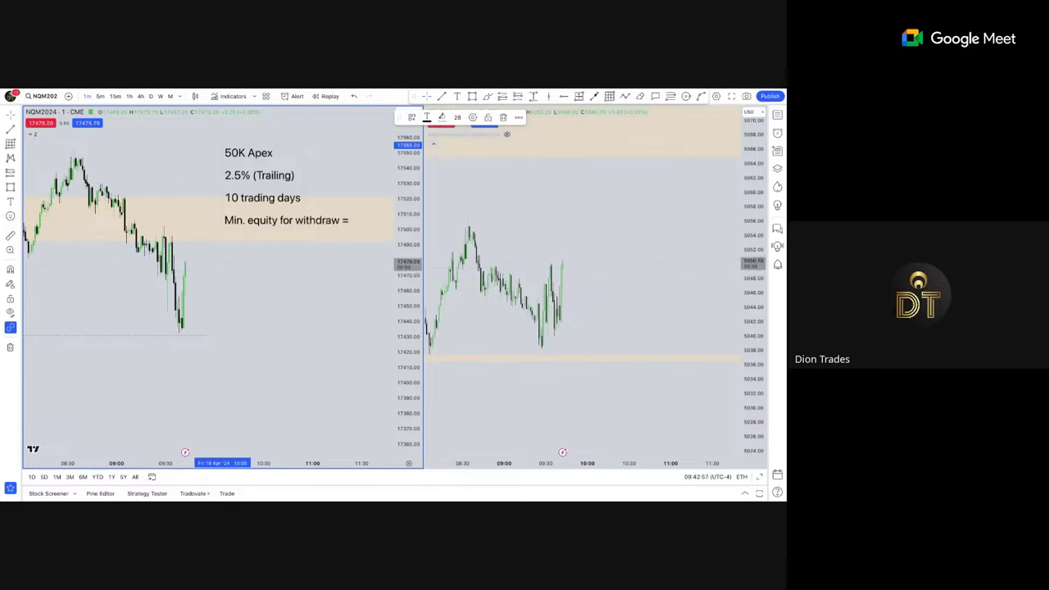
pyautogui.write('52500')
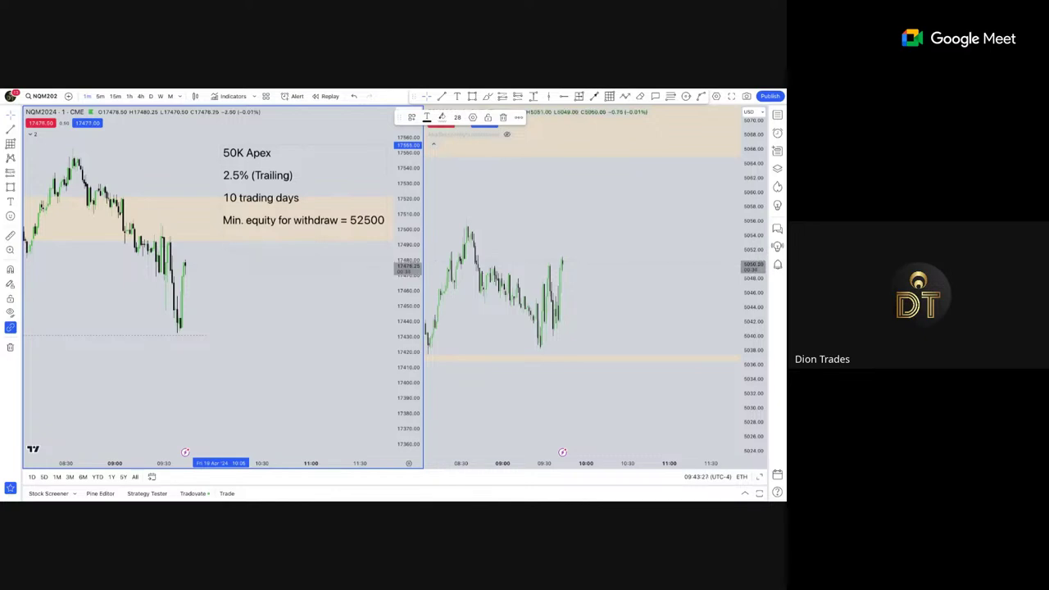
# Extend the text note with the lines "$500 Risk", "1:2" and "$1000".
pyautogui.write('500')
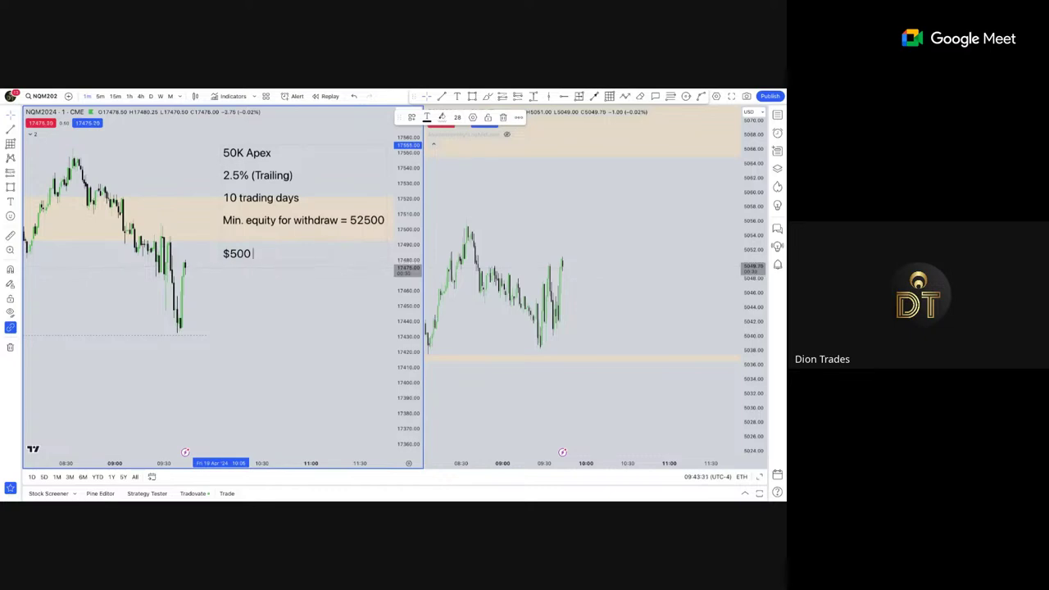
pyautogui.write(' Risk')
pyautogui.press('Return')
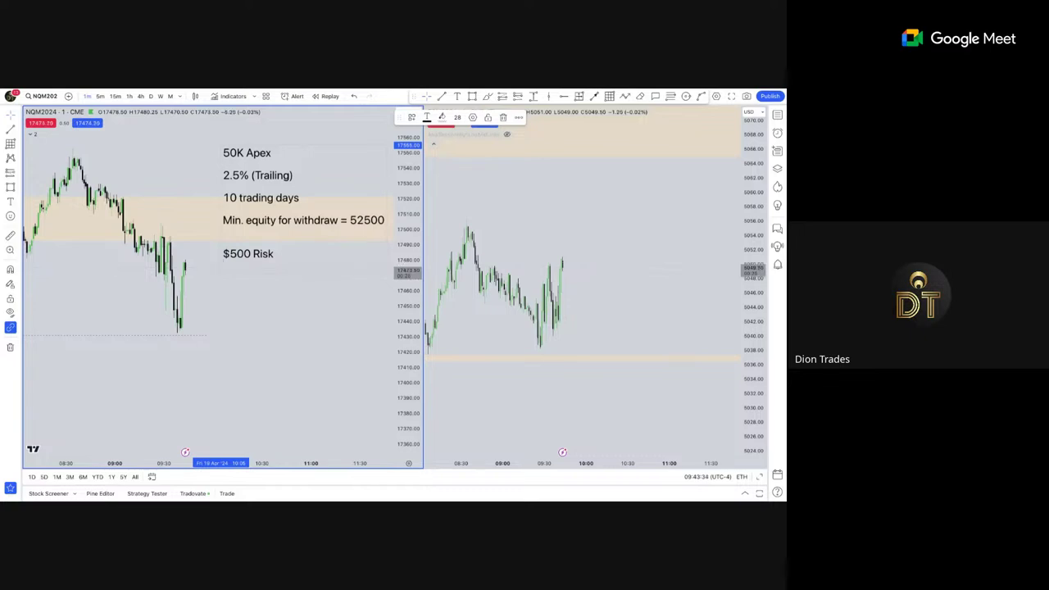
pyautogui.write('1:2')
pyautogui.press('Return')
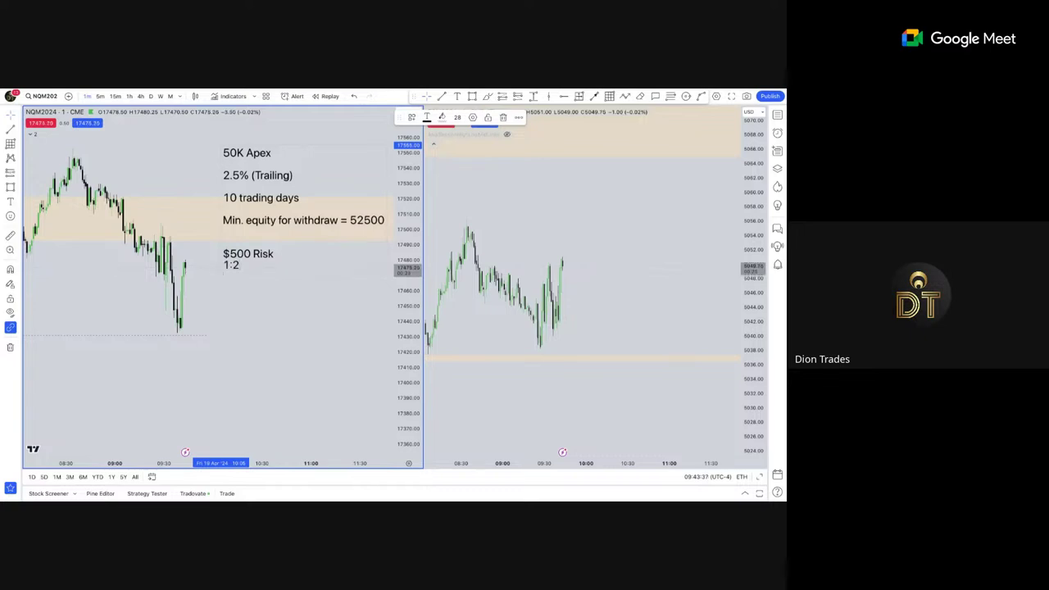
pyautogui.write('$1000')
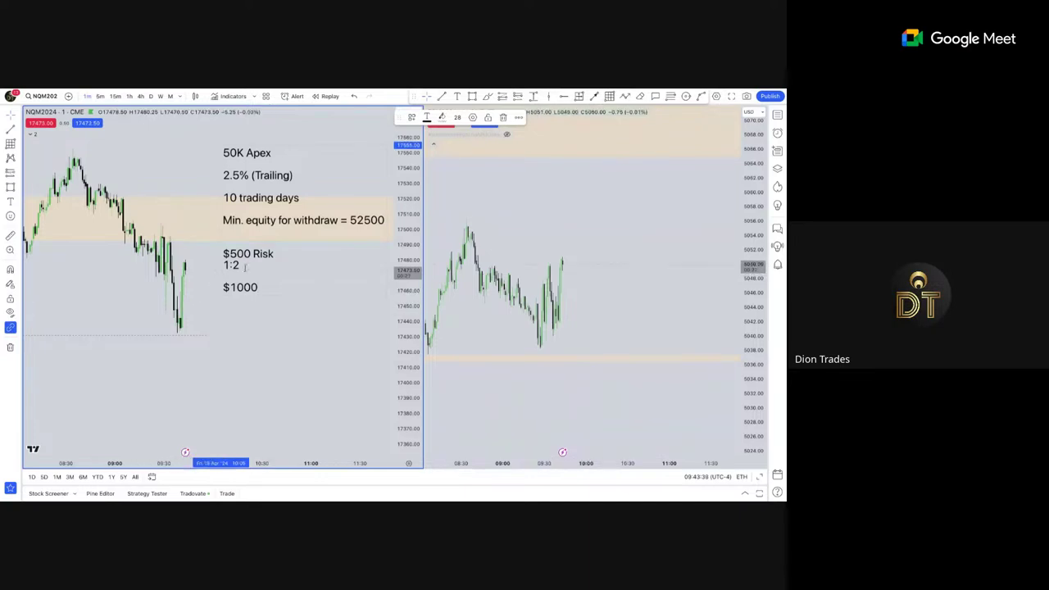
pyautogui.press('Return')
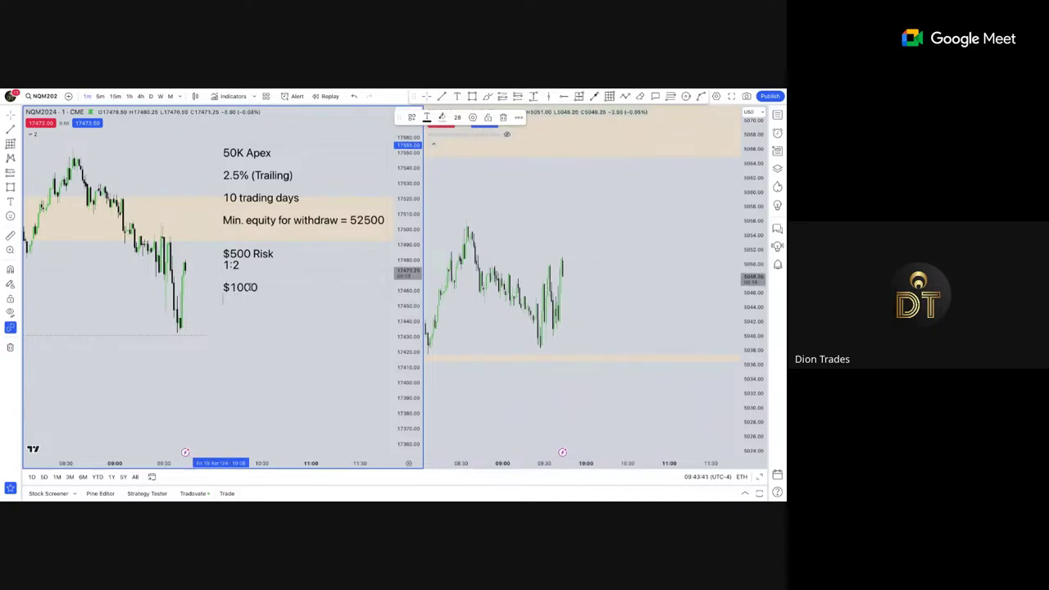
# Complete the text note with the lines "x2 per day" and "Max loss = $1000".
pyautogui.write('x2 per')
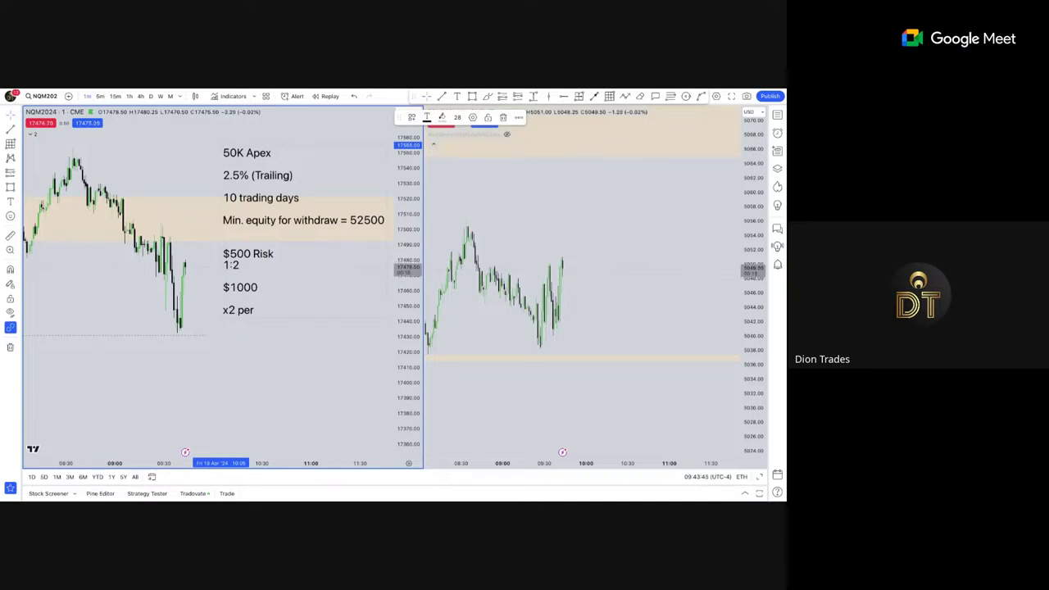
pyautogui.write(' day')
pyautogui.press('Return')
pyautogui.write('Max loss')
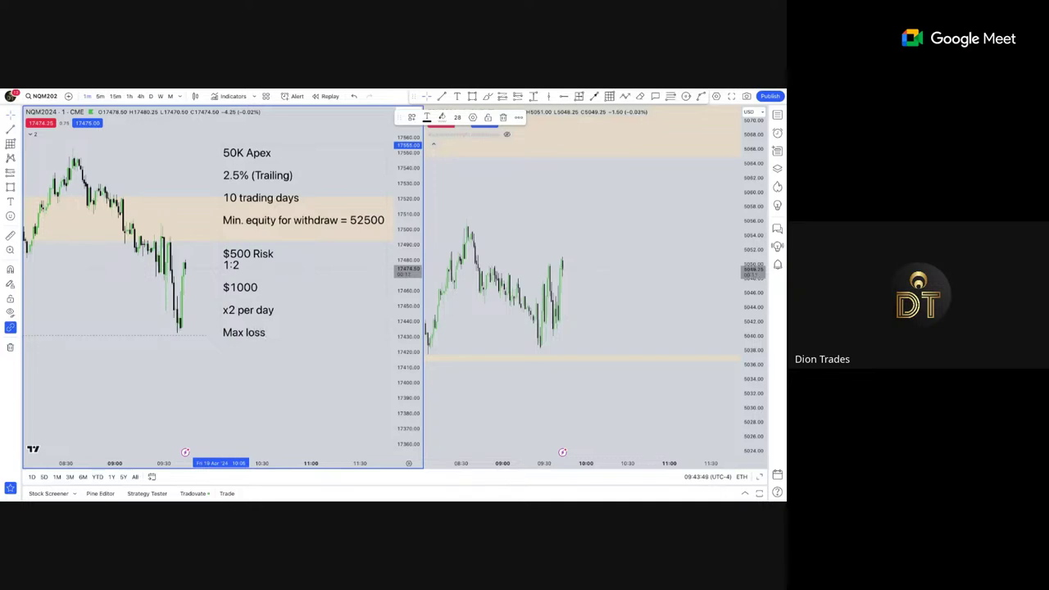
pyautogui.write(' = $1000')
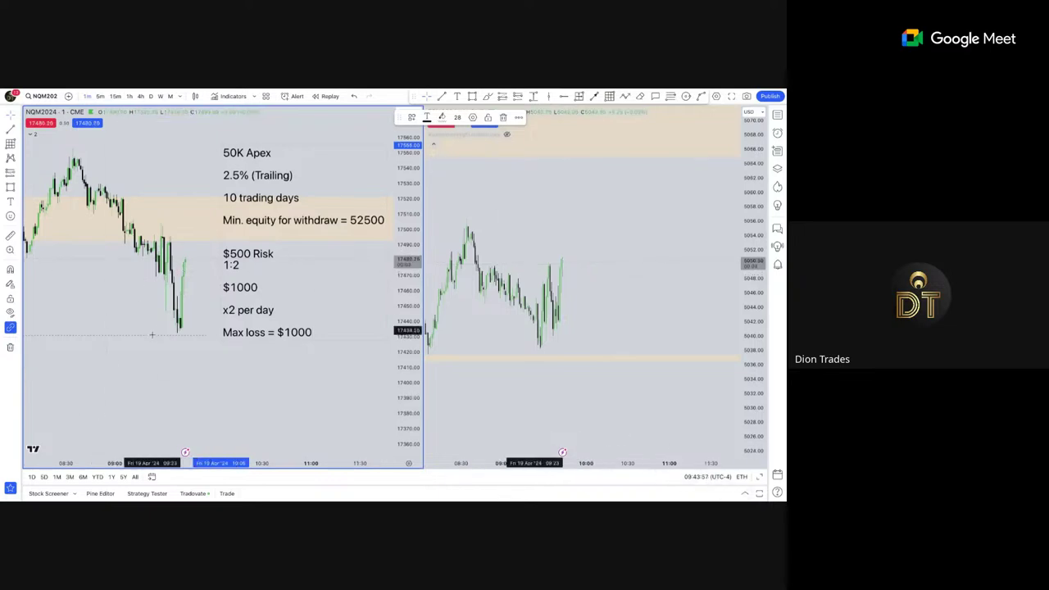
# Compress the NQM2024 price scale and bring the whole text note into view beside the latest candles.
pyautogui.scroll(-1, 249, 325)
pyautogui.moveTo(415, 234); pyautogui.dragTo(400, 383)
pyautogui.scroll(-2, 180, 235)
pyautogui.rightClick(227, 215)
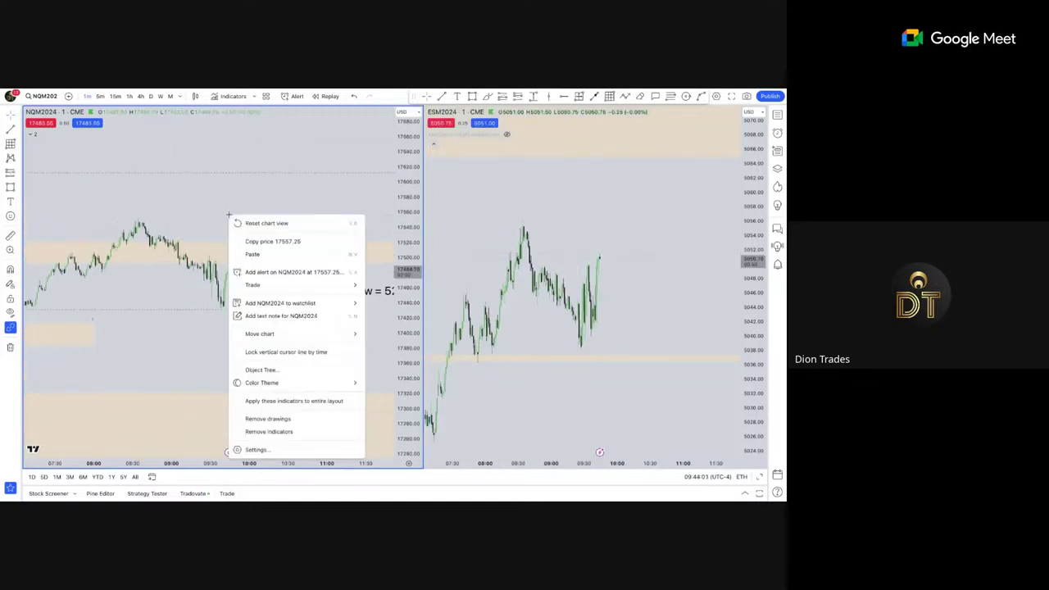
pyautogui.click(248, 191)
pyautogui.moveTo(249, 191); pyautogui.dragTo(206, 155)
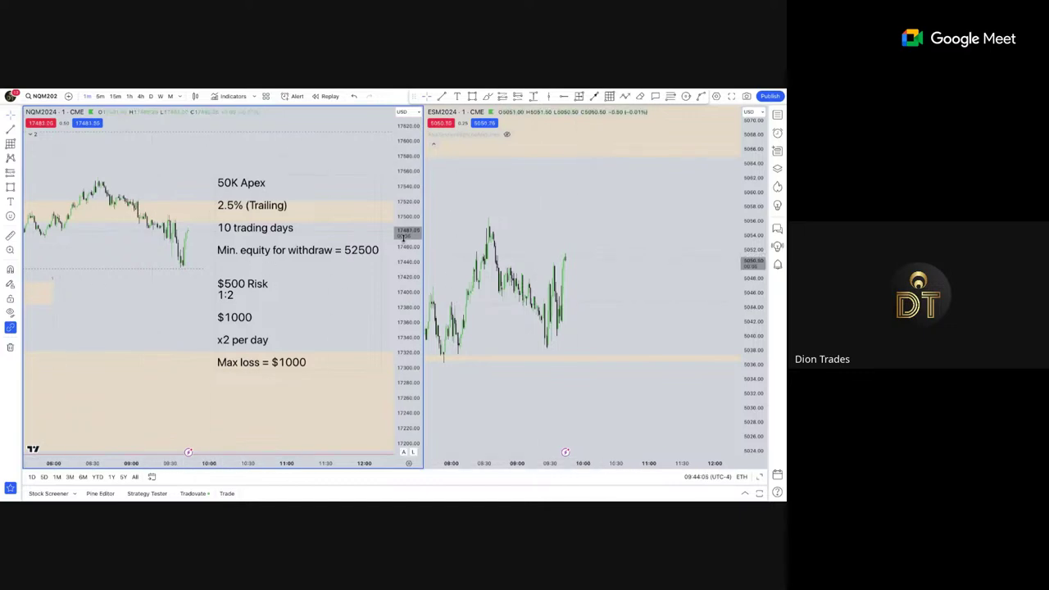
# Move the text note slightly higher on the NQM2024 chart and review its rules beside the latest candles.
pyautogui.moveTo(402, 237)
pyautogui.mouseDown()
pyautogui.moveTo(401, 310)
pyautogui.moveTo(399, 219)
pyautogui.mouseUp()
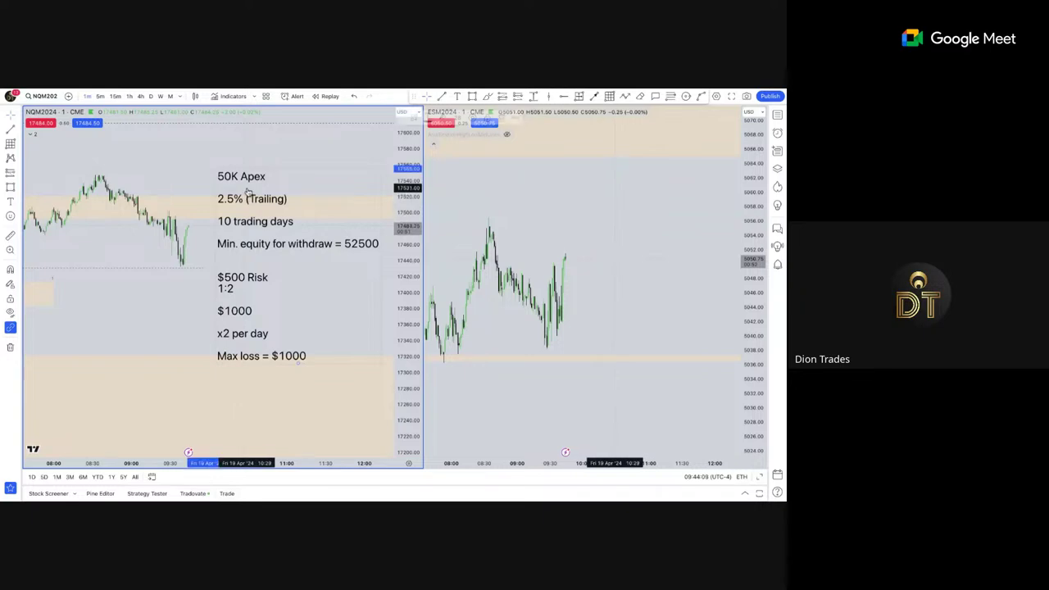
pyautogui.moveTo(249, 197); pyautogui.dragTo(249, 186)
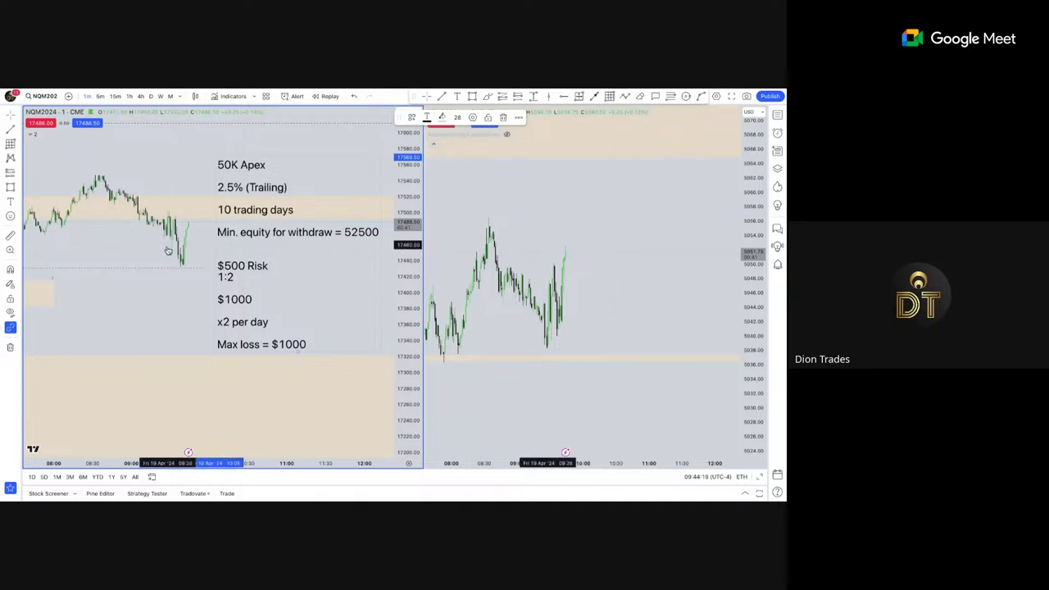
pyautogui.moveTo(134, 258); pyautogui.dragTo(188, 297)
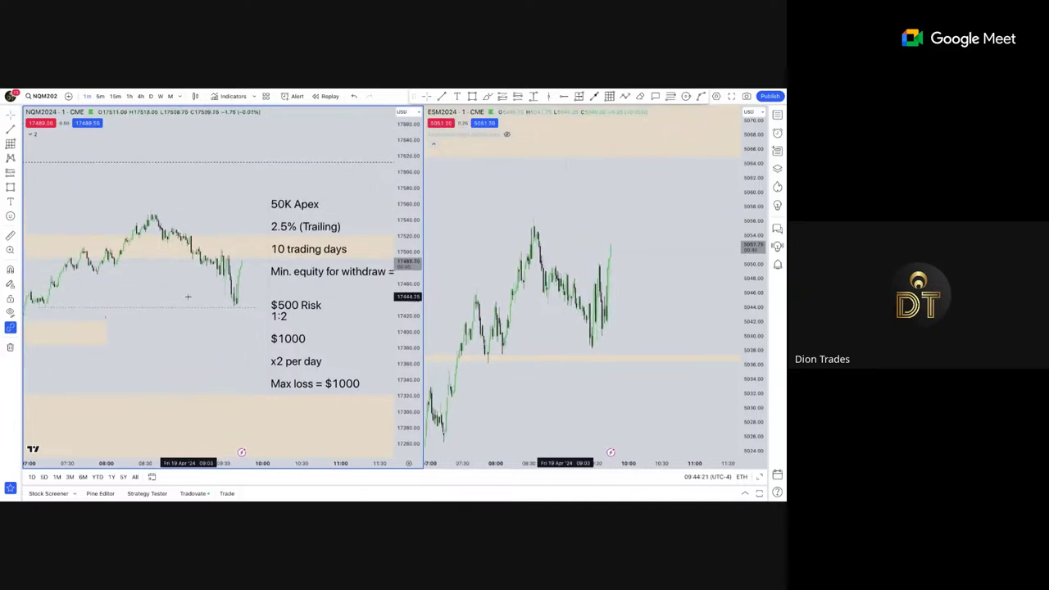
pyautogui.scroll(-2, 201, 273)
pyautogui.scroll(3, 202, 272)
pyautogui.click(278, 261)
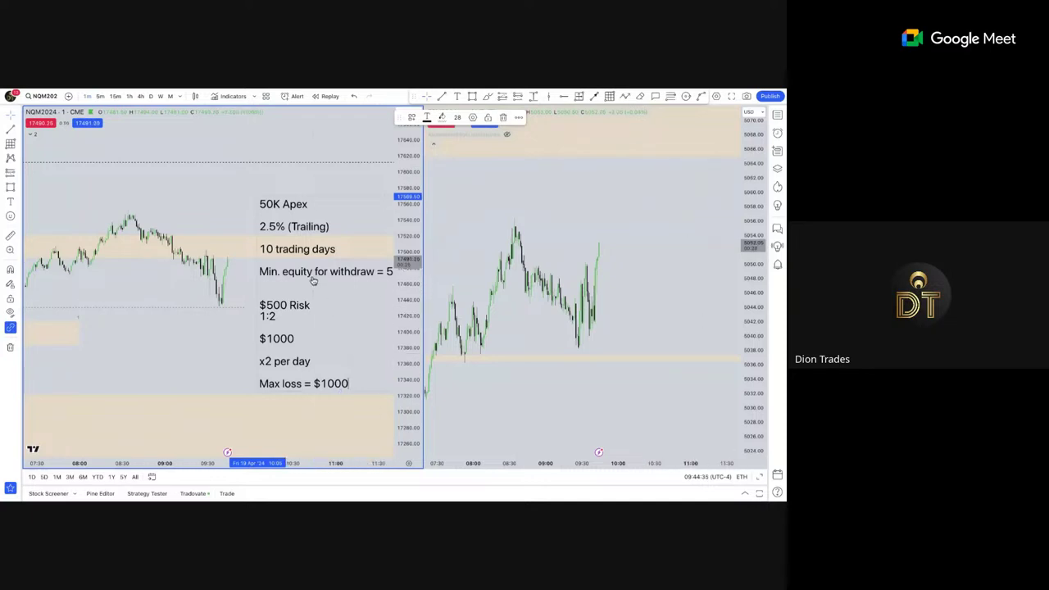
pyautogui.hscroll(1, 302, 260)
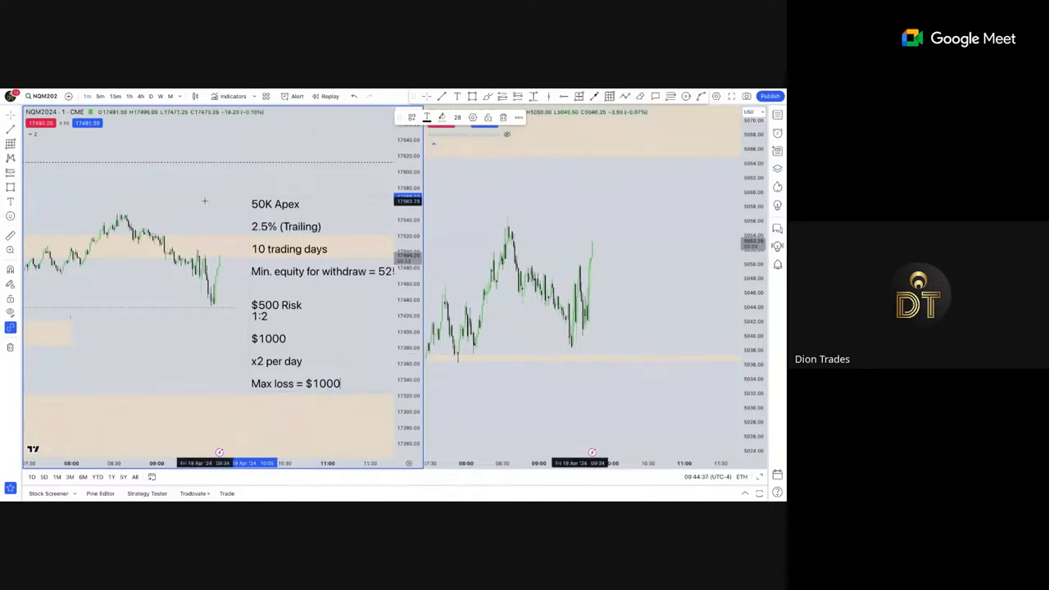
pyautogui.moveTo(183, 199); pyautogui.dragTo(81, 192)
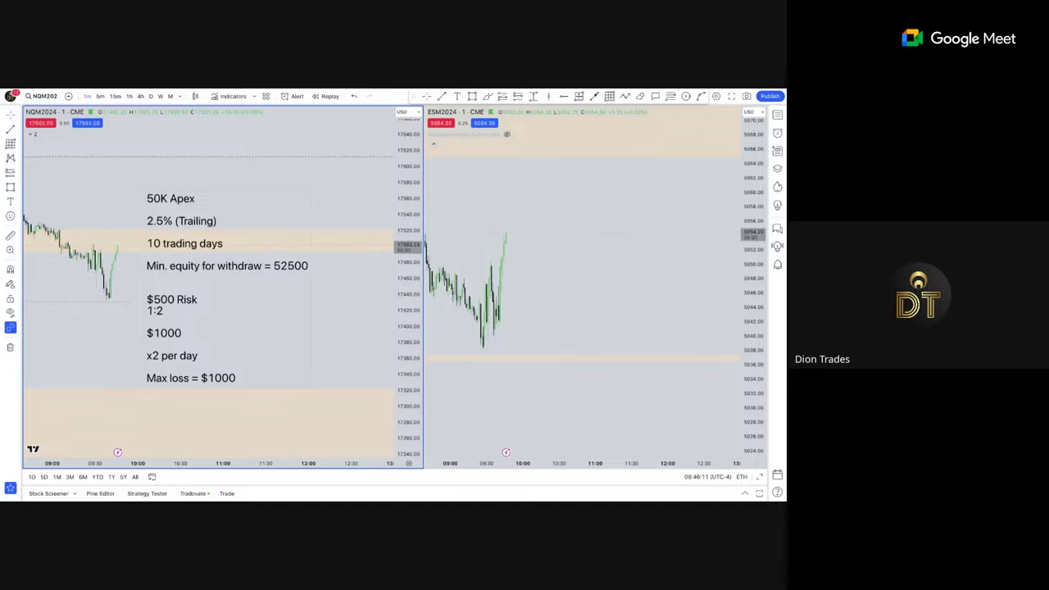
# Delete the text note from the NQM2024 chart and dismiss the symbol search.
pyautogui.write('1')
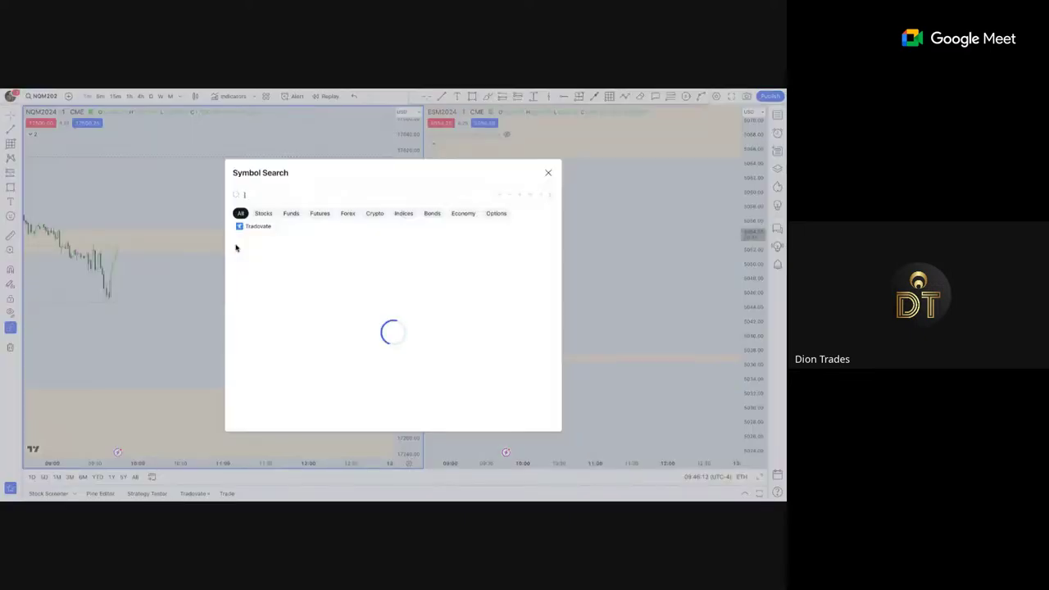
pyautogui.press('Escape')
pyautogui.write(']')
pyautogui.press('Escape')
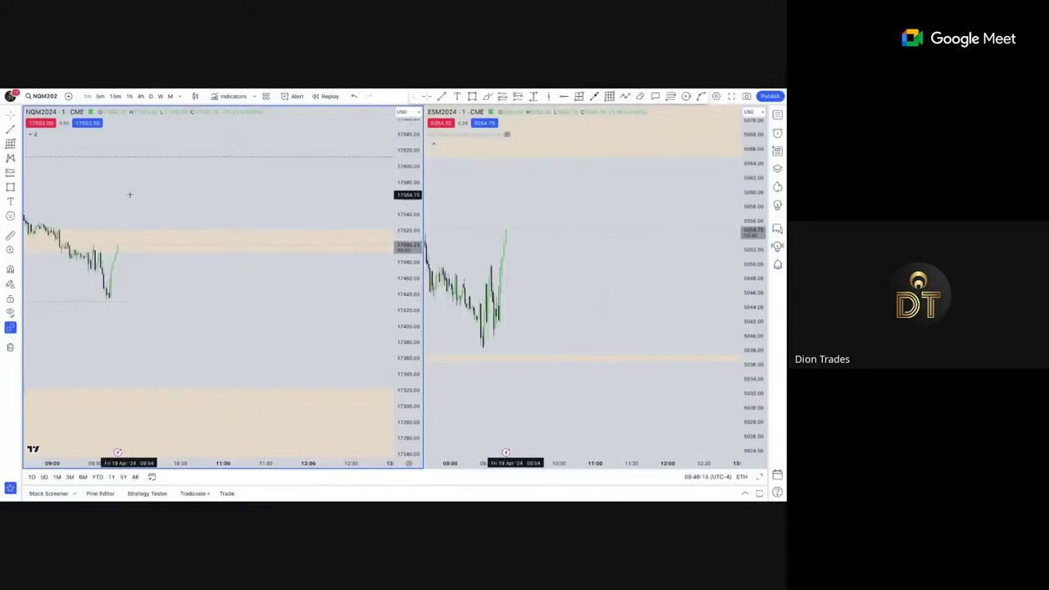
# Examine the morning swings and the latest rally on the 1-minute NQM2024 and ESM2024 charts.
pyautogui.scroll(-5, 130, 194)
pyautogui.moveTo(204, 185); pyautogui.dragTo(258, 195)
pyautogui.scroll(6, 257, 195)
pyautogui.moveTo(210, 300); pyautogui.dragTo(345, 301)
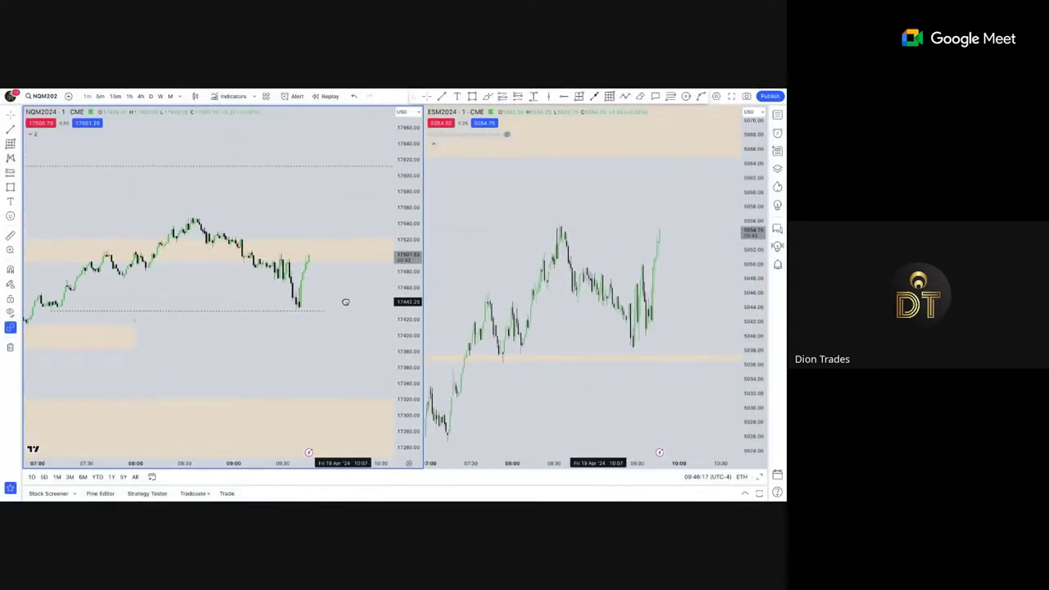
pyautogui.scroll(5, 345, 302)
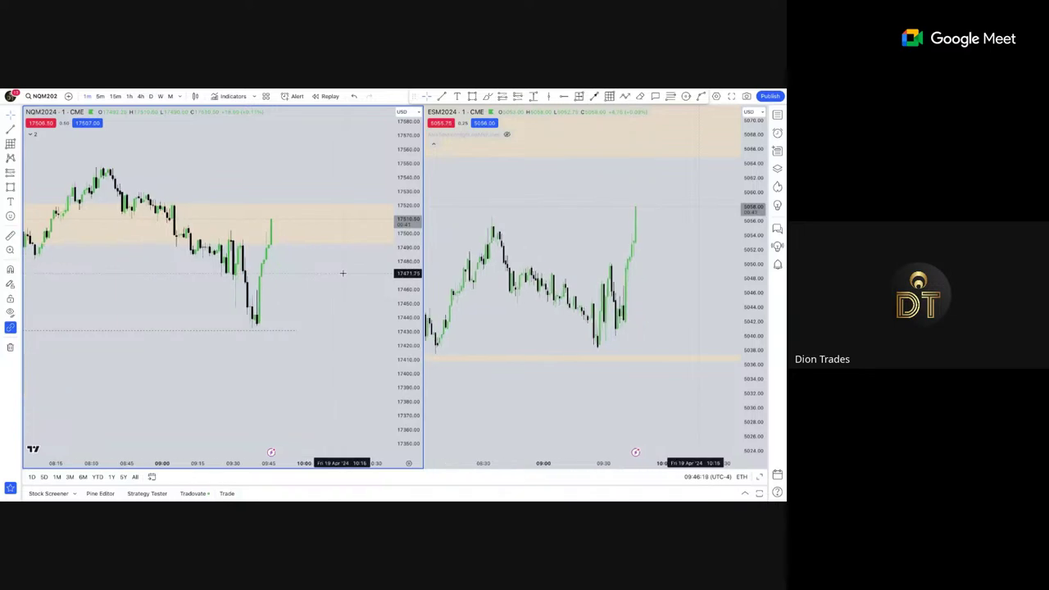
pyautogui.scroll(-5, 342, 273)
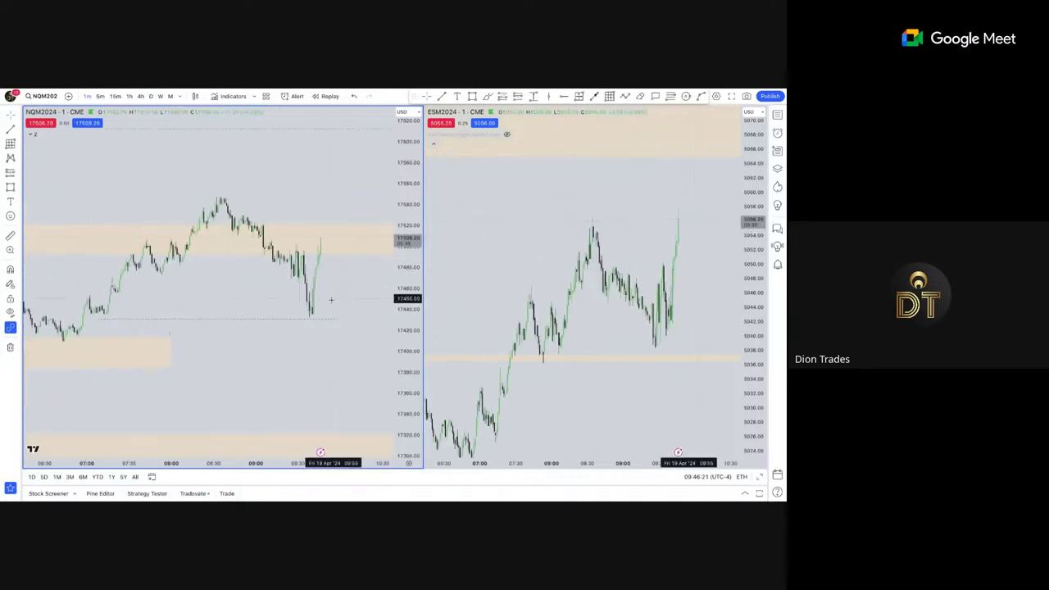
pyautogui.scroll(3, 320, 300)
pyautogui.scroll(-3, 267, 319)
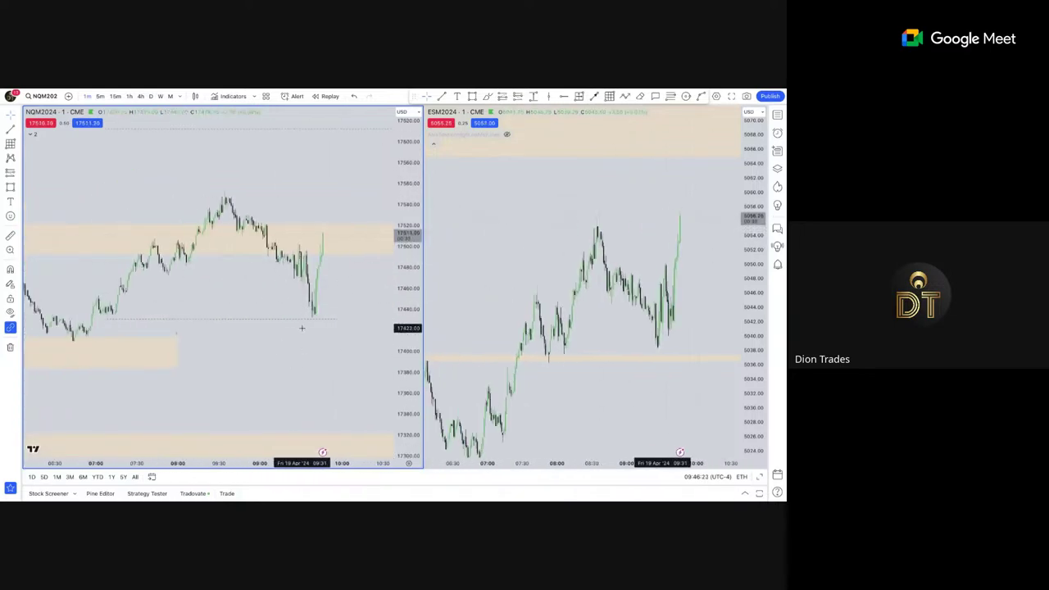
pyautogui.scroll(-2, 270, 307)
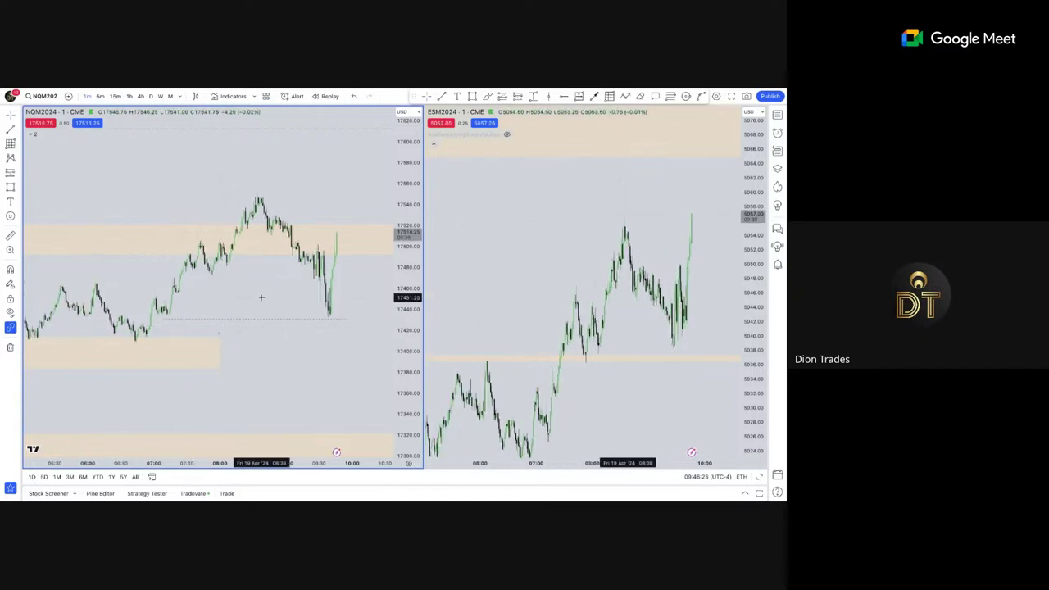
pyautogui.scroll(-2, 262, 298)
# Switch both charts to the 1-hour timeframe and draw a rectangle zone on NQM2024 from about 17,685 down to just above the upper dashed line.
pyautogui.click(129, 96)
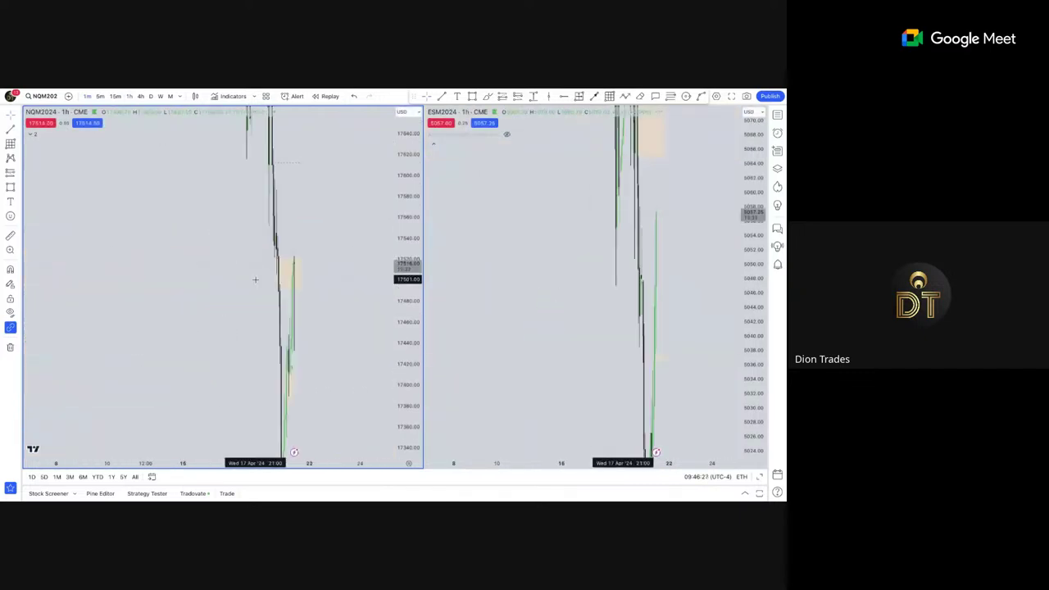
pyautogui.scroll(4, 282, 239)
pyautogui.moveTo(286, 235); pyautogui.dragTo(365, 260)
pyautogui.scroll(-5, 408, 275)
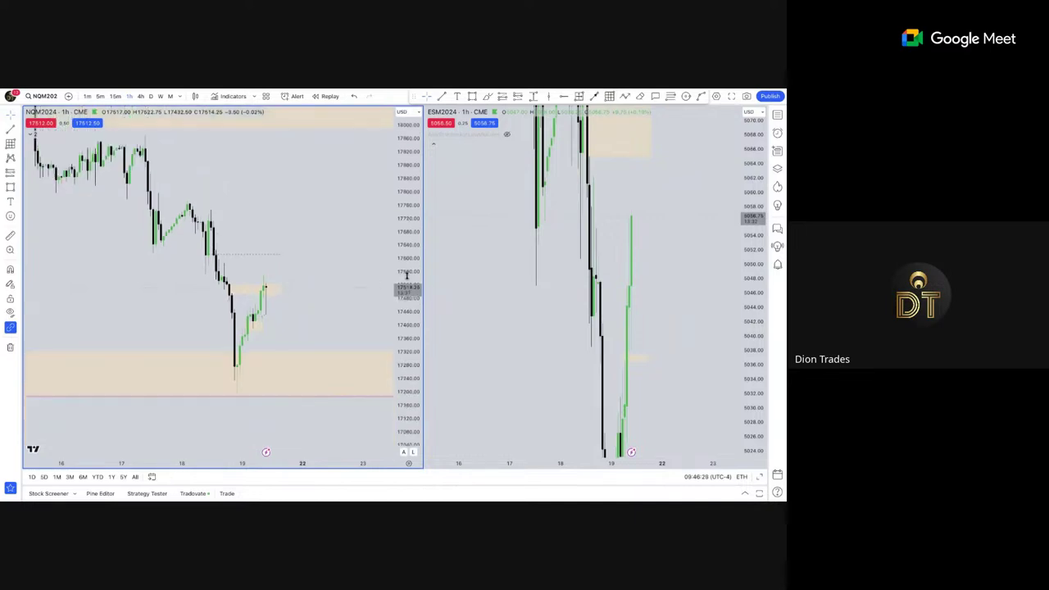
pyautogui.scroll(5, 300, 304)
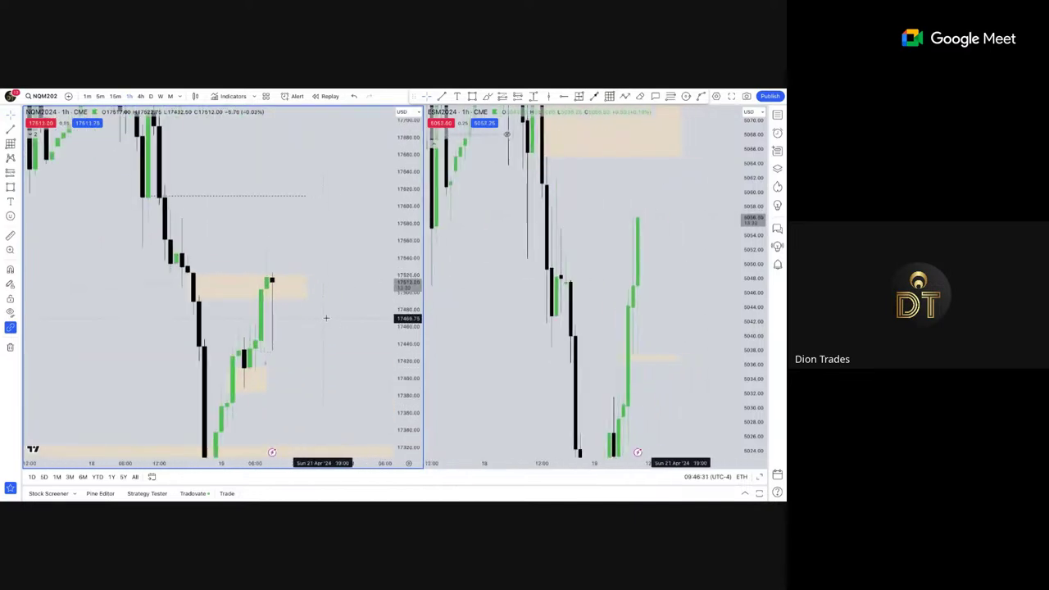
pyautogui.scroll(-3, 352, 262)
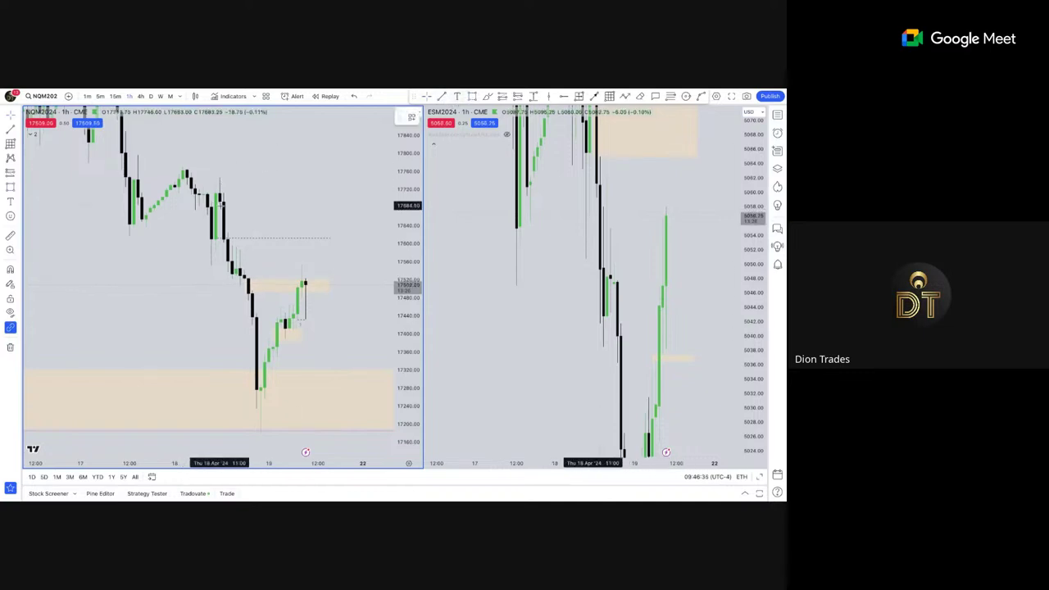
pyautogui.moveTo(223, 205); pyautogui.dragTo(321, 238)
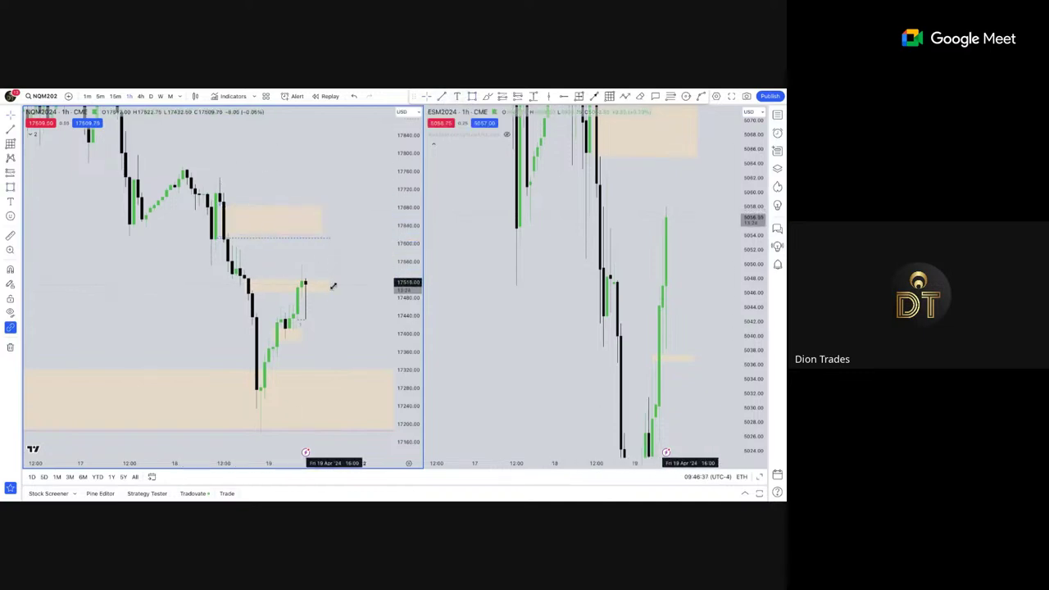
# Remove the NQM2024 zone around 17,500 and extend the dashed line at the recent low past the current candle.
pyautogui.scroll(2, 331, 286)
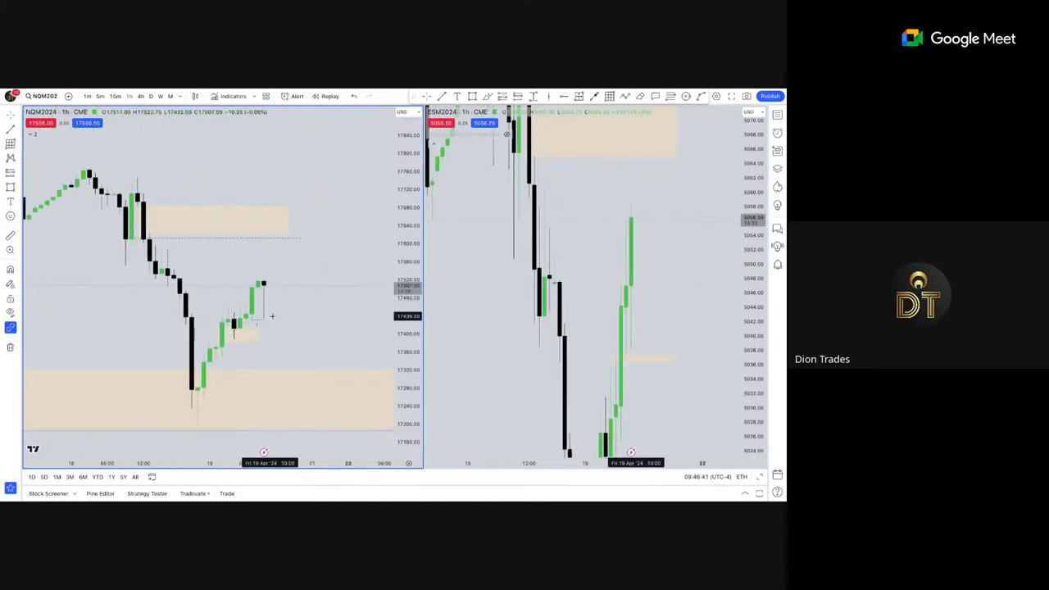
pyautogui.moveTo(262, 320); pyautogui.dragTo(290, 325)
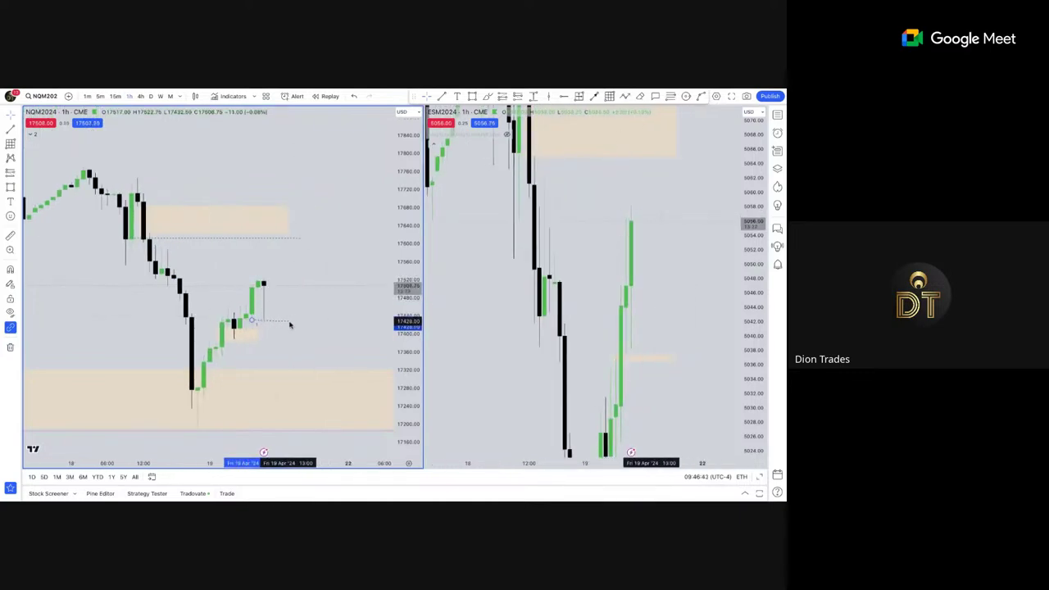
pyautogui.click(295, 320)
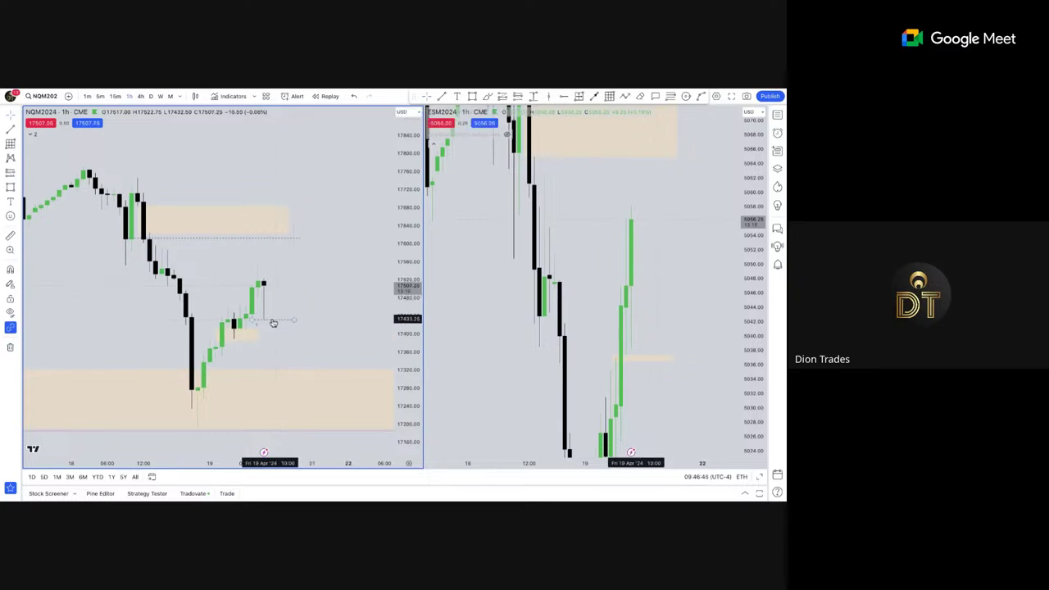
# Draw a path from the current NQM2024 price up into the new zone and down below the lower dashed line, and remove the small zone near 17,400.
pyautogui.click(626, 96)
pyautogui.click(263, 284)
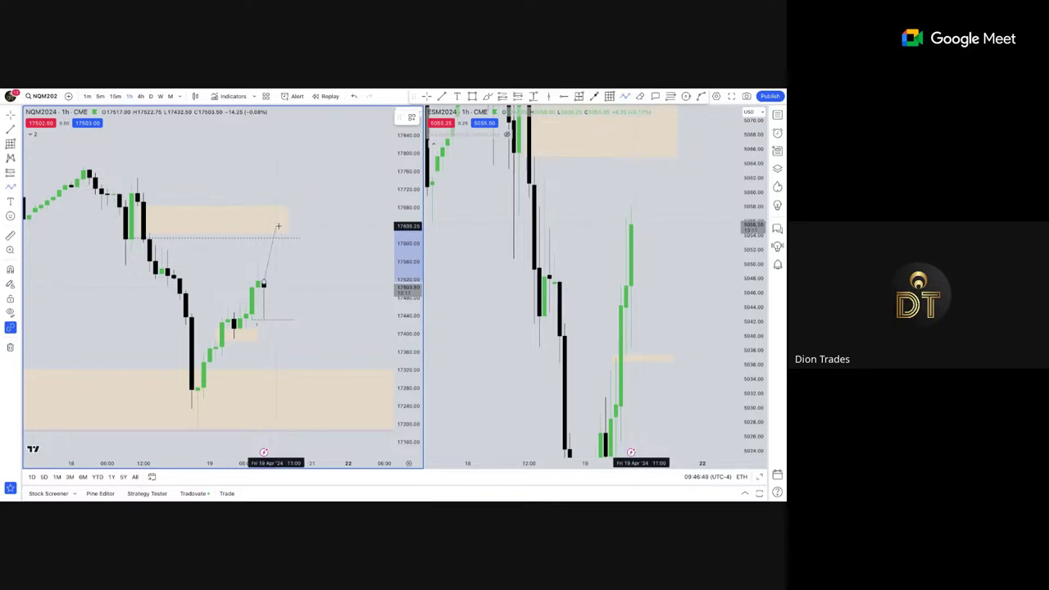
pyautogui.click(277, 226)
pyautogui.click(287, 336)
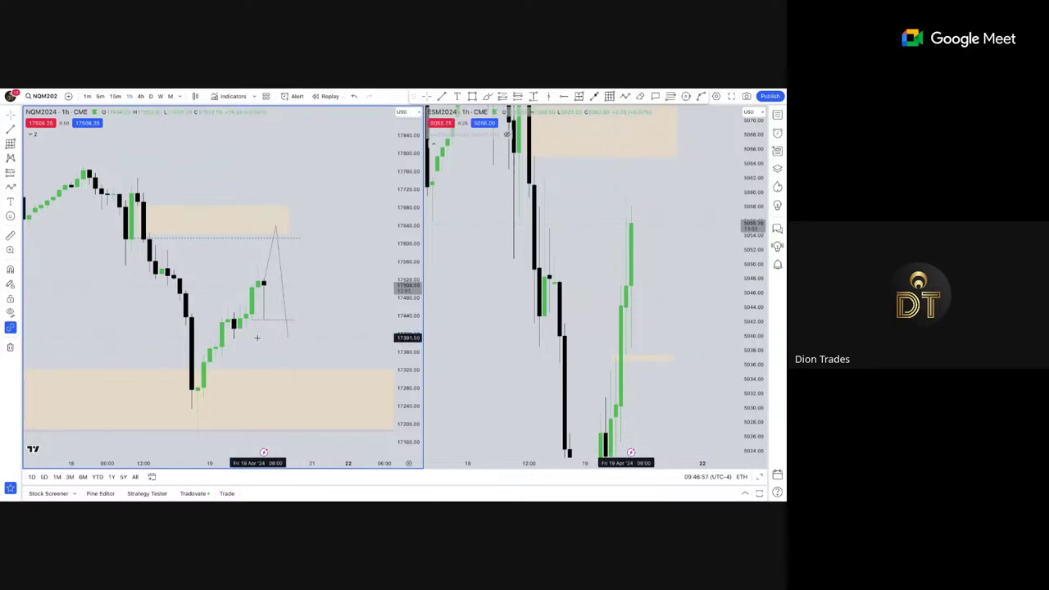
# Return both charts to the 1-minute timeframe and reset the NQM2024 chart view.
pyautogui.scroll(-2, 258, 345)
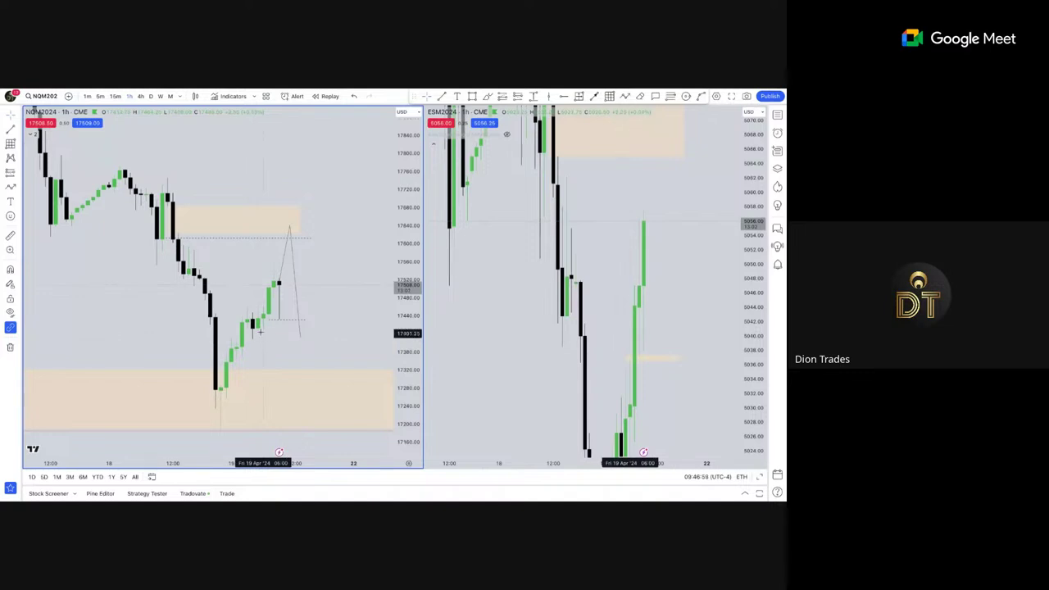
pyautogui.click(87, 96)
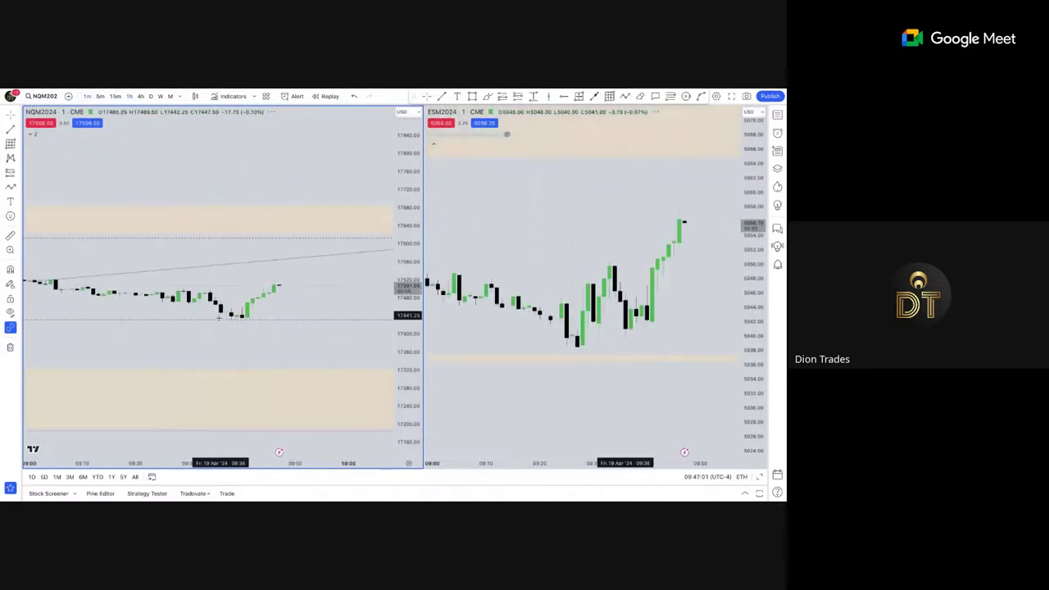
pyautogui.rightClick(261, 196)
pyautogui.click(283, 205)
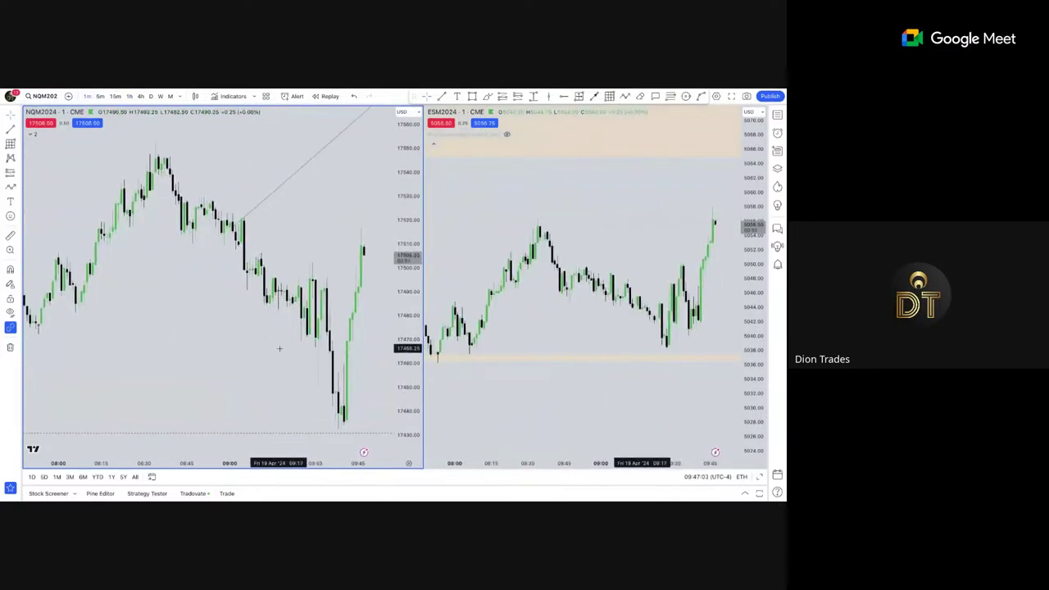
# Delete the projected path from the 1-minute NQM2024 chart.
pyautogui.scroll(-3, 272, 352)
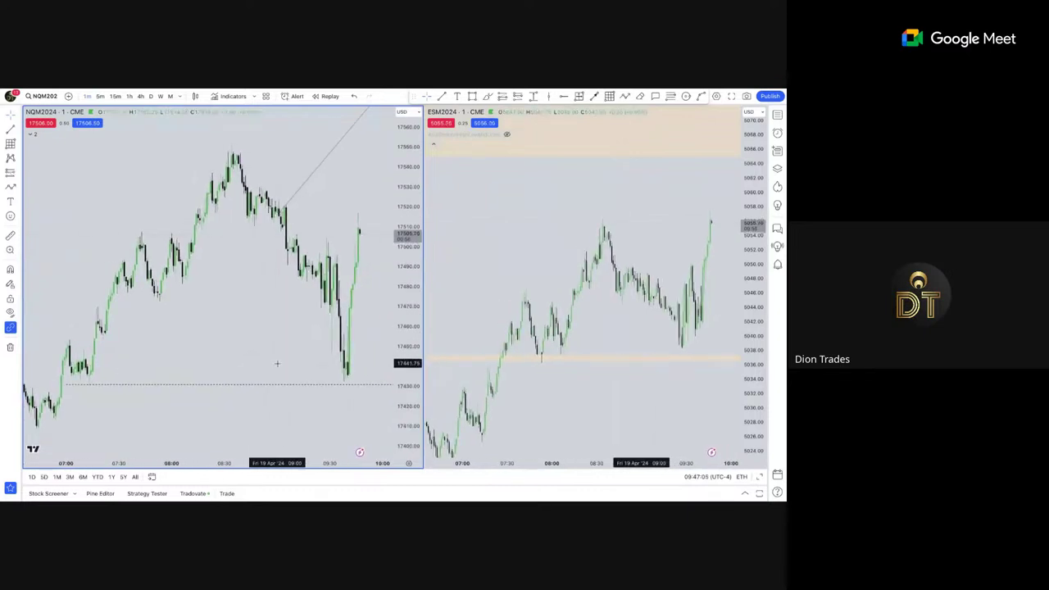
pyautogui.scroll(2, 322, 338)
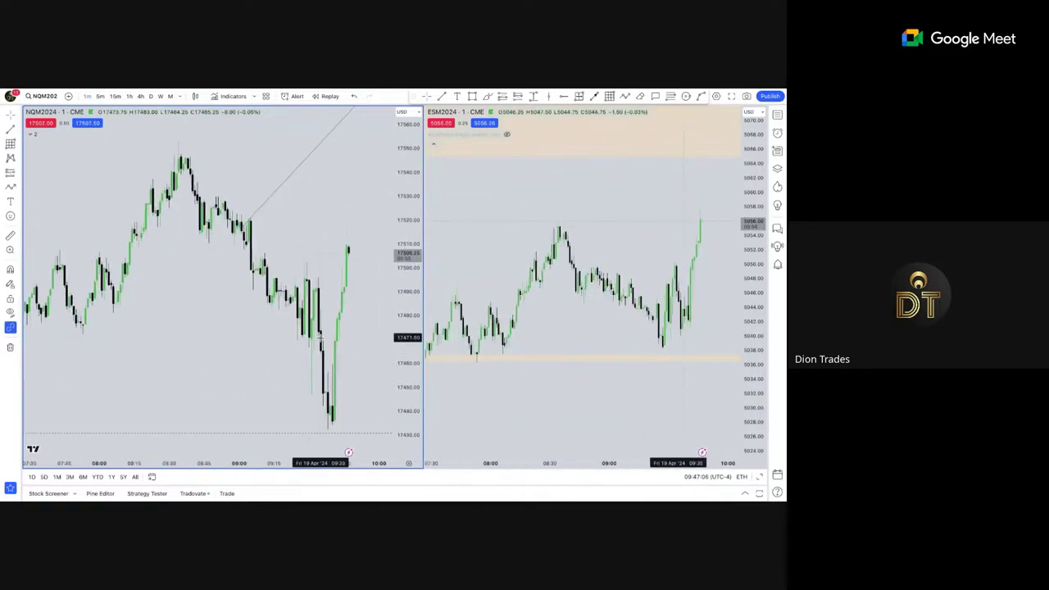
pyautogui.scroll(-5, 415, 332)
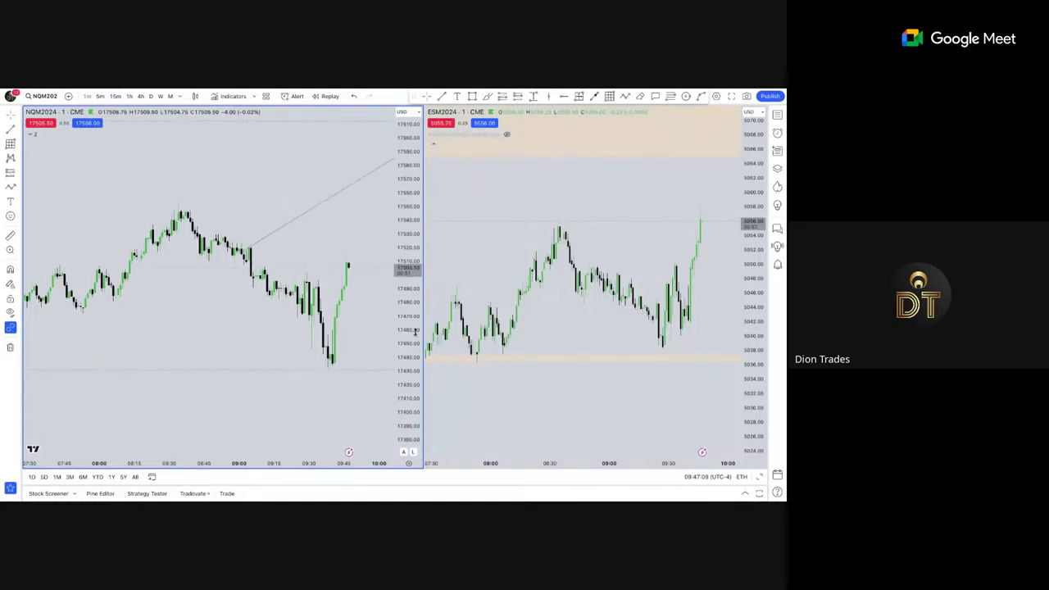
pyautogui.click(336, 214)
pyautogui.press('Delete')
# Examine NQM2024 price between the two dashed lines and the zones beyond them, and reset the chart view.
pyautogui.moveTo(335, 213); pyautogui.dragTo(276, 237)
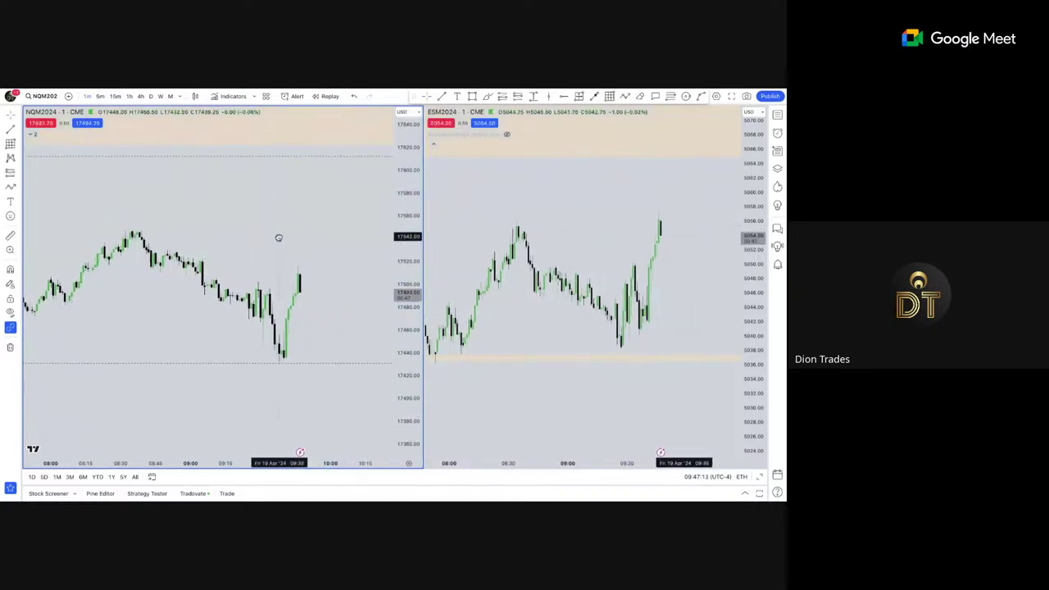
pyautogui.scroll(-2, 289, 309)
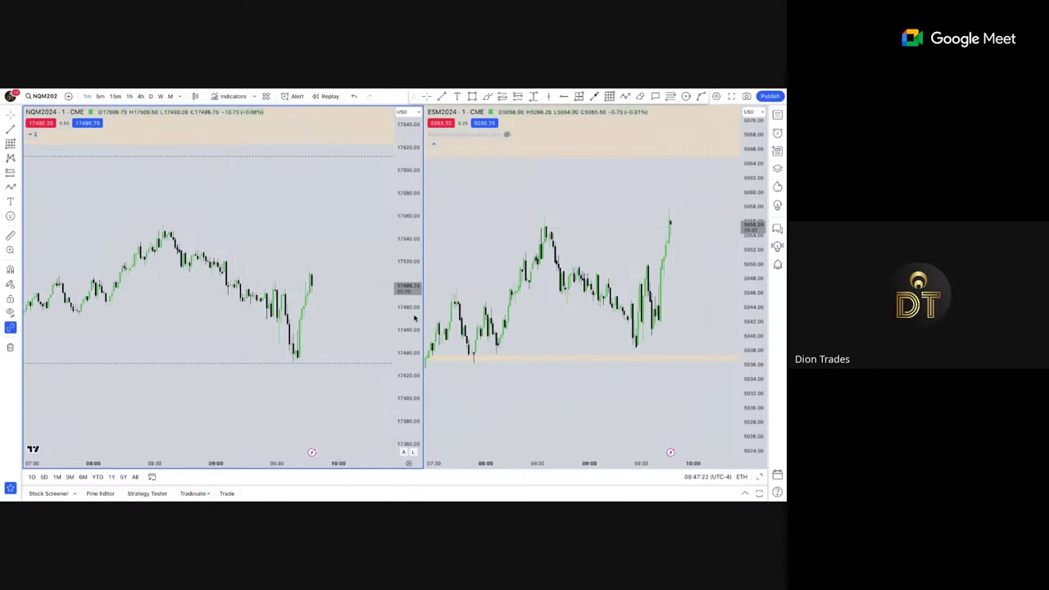
pyautogui.moveTo(400, 217); pyautogui.dragTo(400, 278)
pyautogui.scroll(-5, 356, 242)
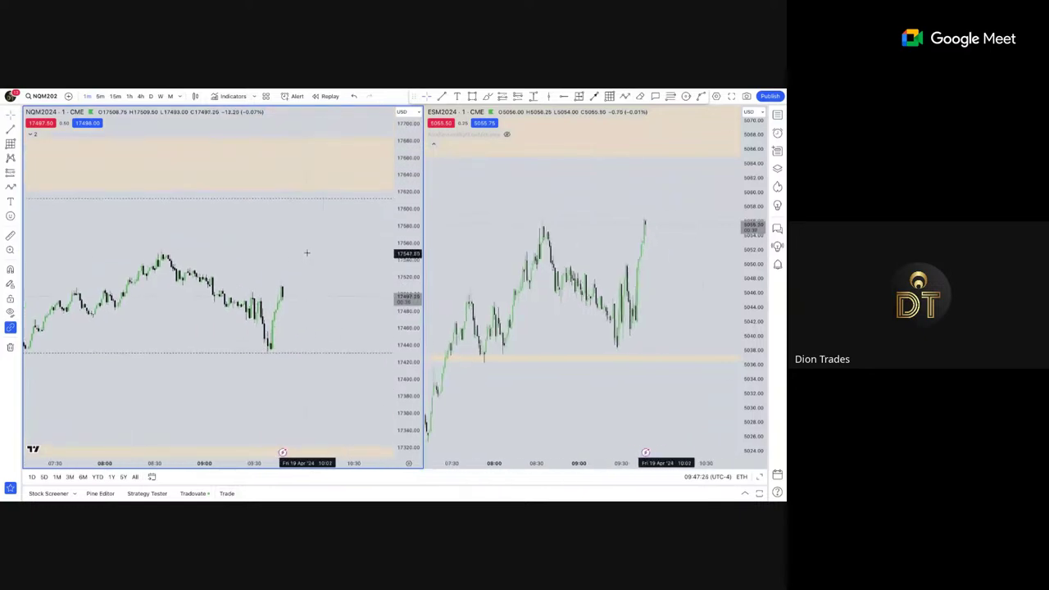
pyautogui.moveTo(326, 252); pyautogui.dragTo(260, 298)
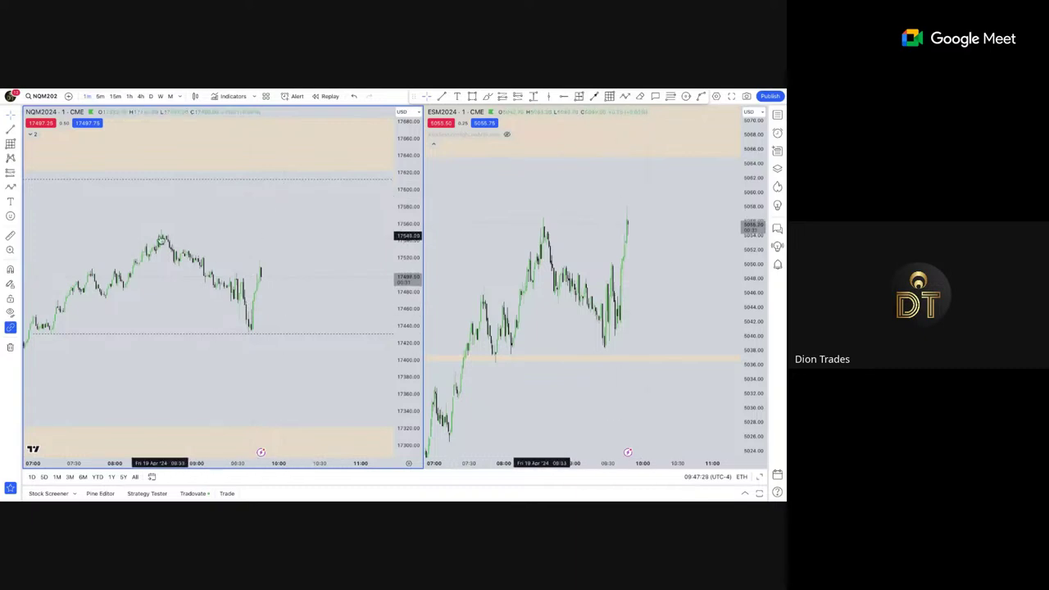
pyautogui.scroll(-2, 320, 328)
pyautogui.scroll(2, 304, 262)
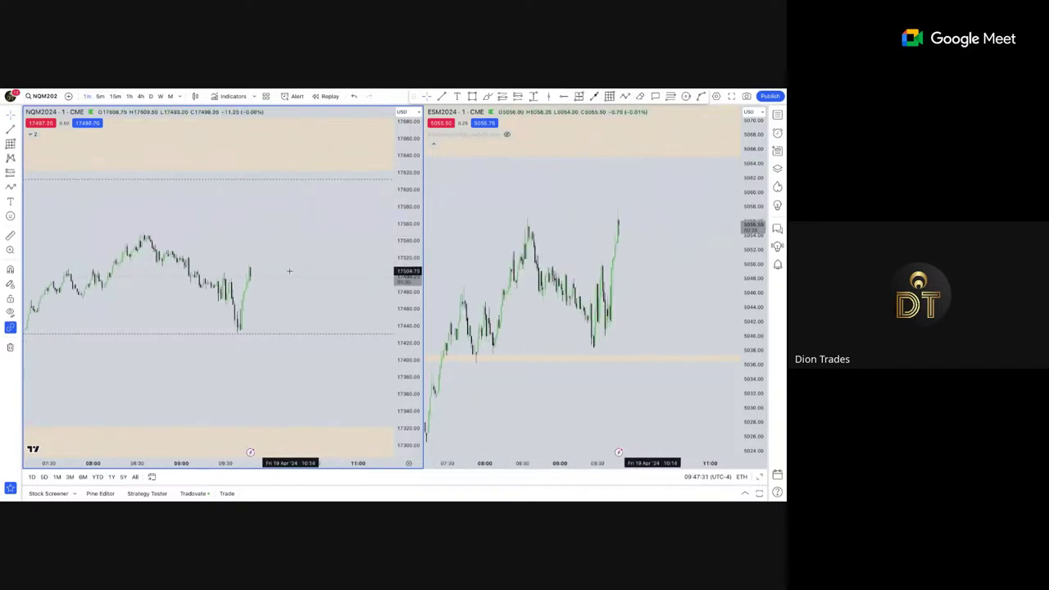
pyautogui.rightClick(280, 257)
pyautogui.click(288, 269)
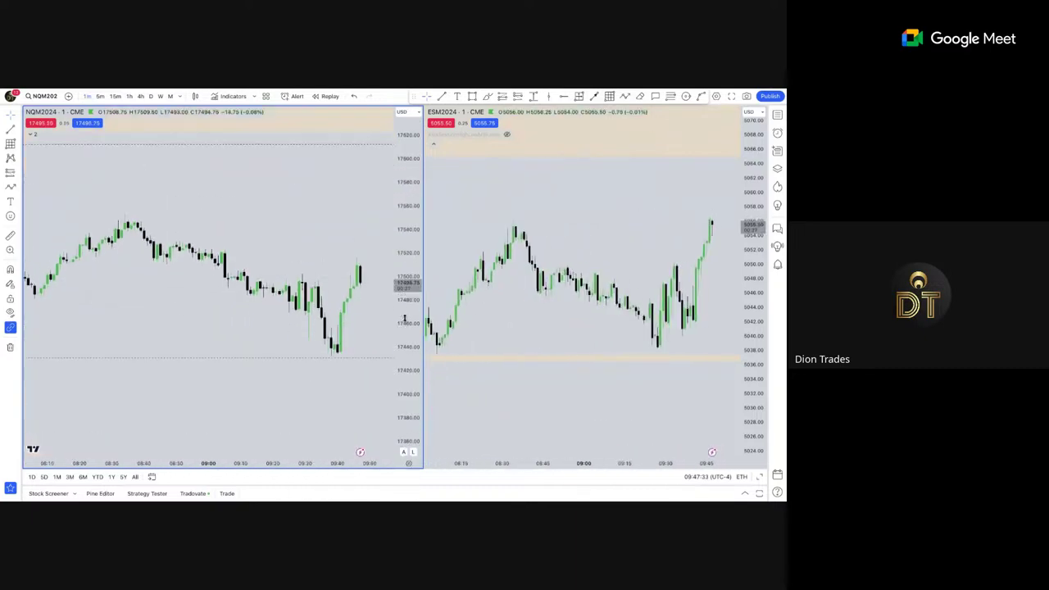
# Maximize the ESM2024 chart and show the watchlist beside it.
pyautogui.scroll(-3, 328, 329)
pyautogui.scroll(-2, 329, 329)
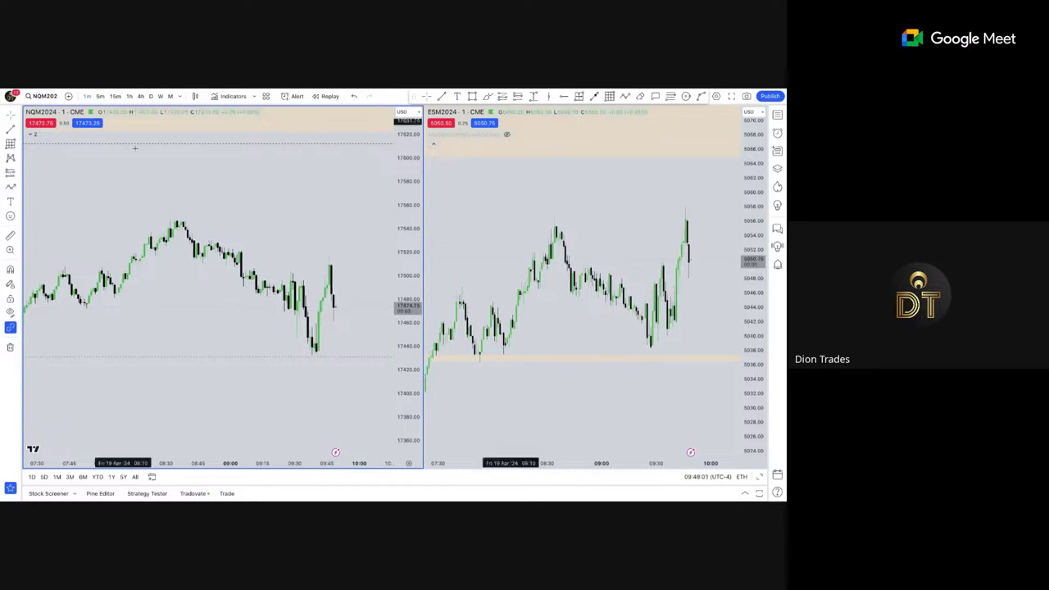
pyautogui.click(578, 426)
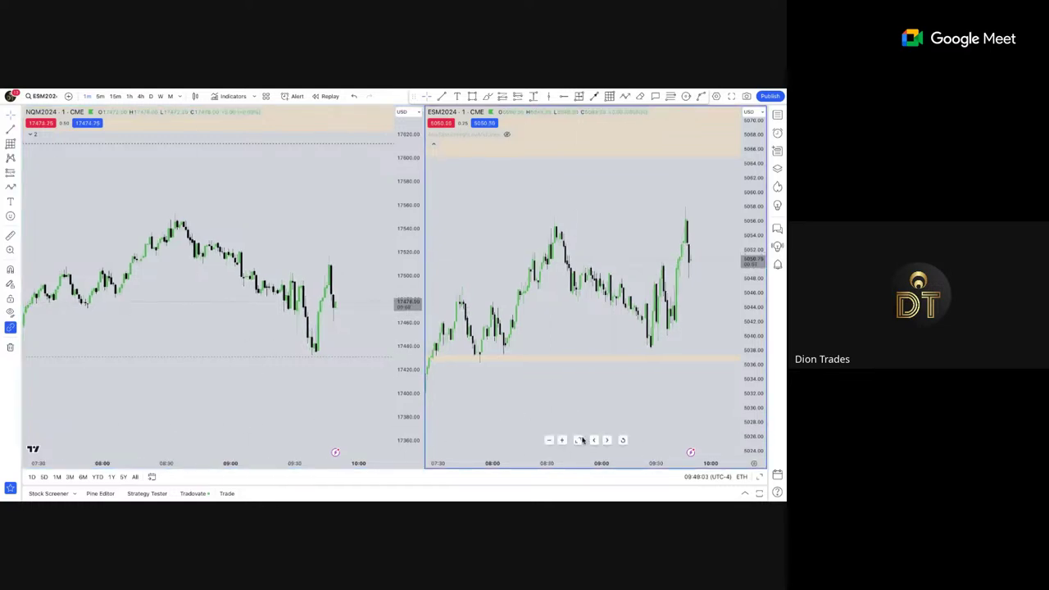
pyautogui.click(581, 441)
pyautogui.click(777, 116)
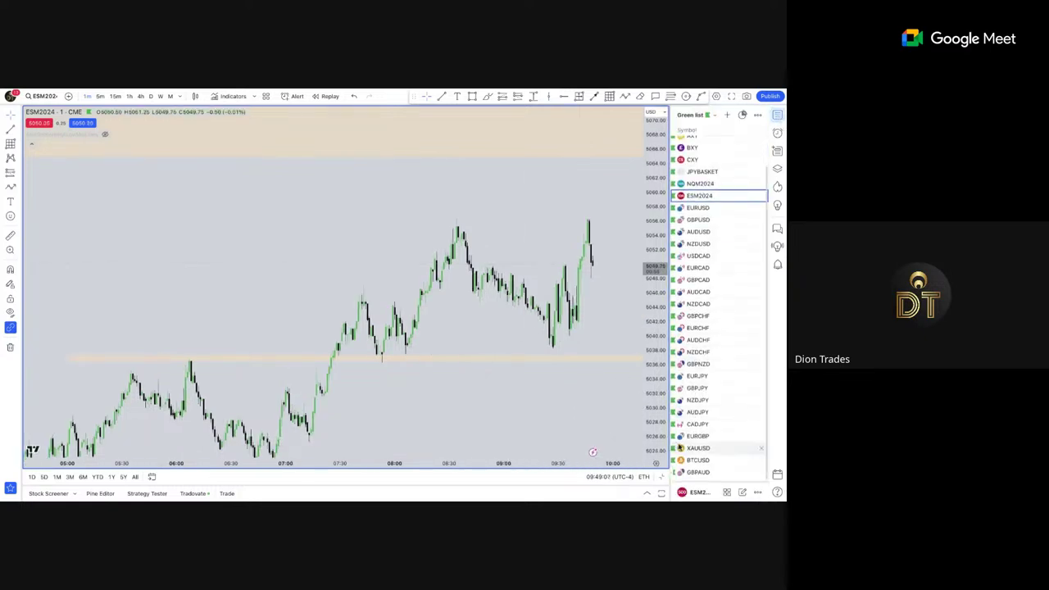
# Load XAUUSD and examine its price on the daily and 1-hour timeframes against the dashed line at the high and the zone below.
pyautogui.click(689, 448)
pyautogui.click(150, 97)
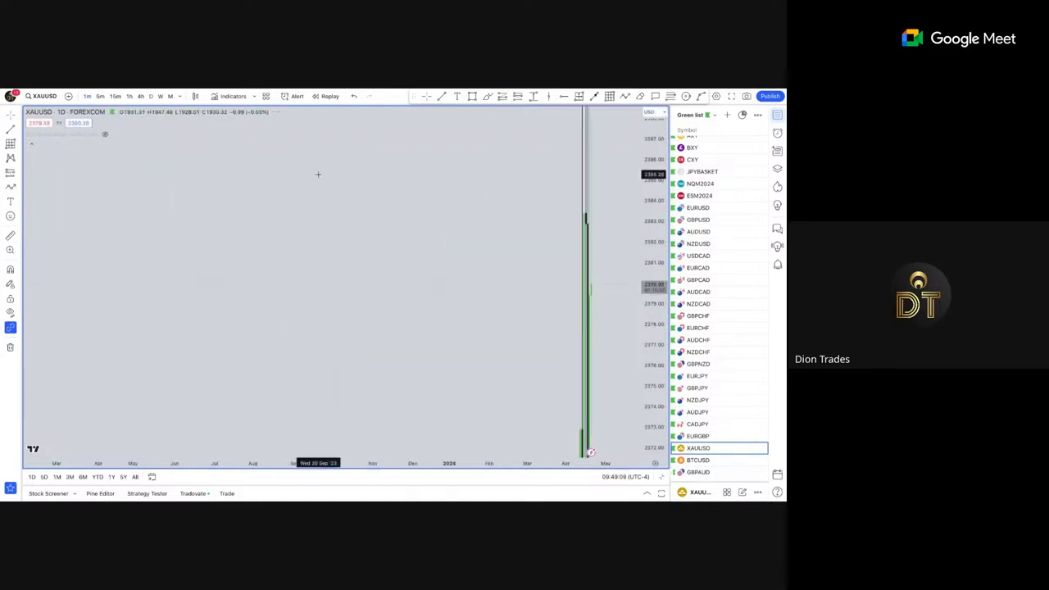
pyautogui.hotkey('alt', 'r')
pyautogui.scroll(5, 403, 280)
pyautogui.moveTo(394, 216); pyautogui.dragTo(276, 222)
pyautogui.scroll(4, 275, 221)
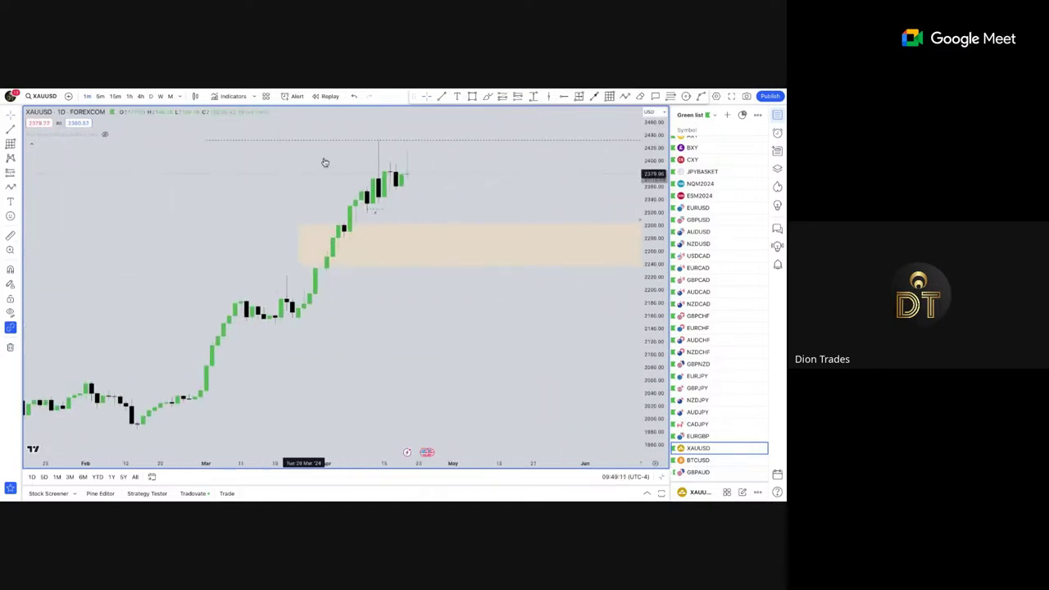
pyautogui.scroll(3, 438, 255)
pyautogui.scroll(-3, 373, 256)
pyautogui.hscroll(5, 391, 192)
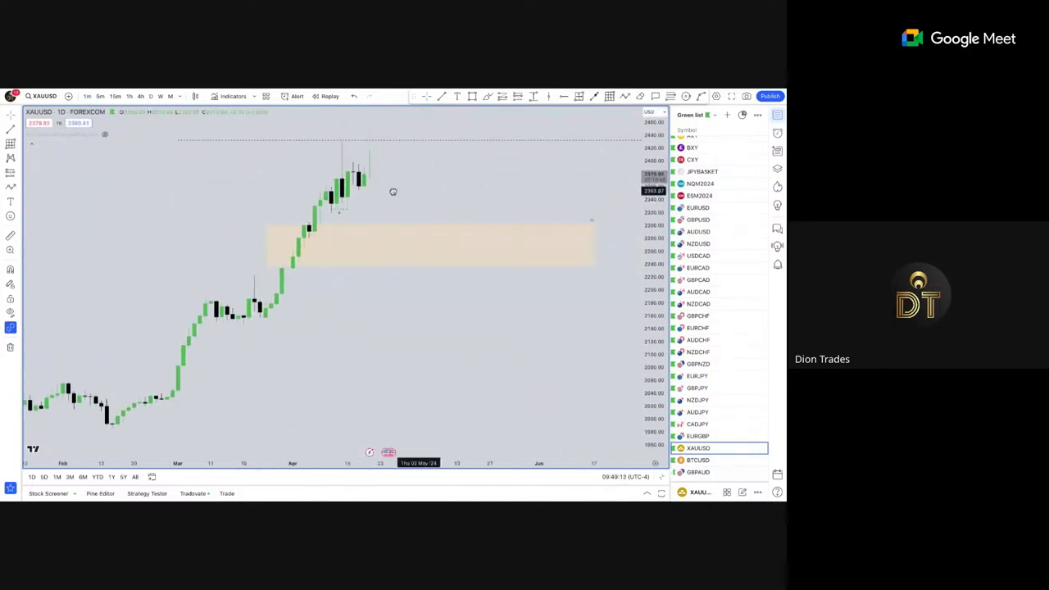
pyautogui.scroll(-2, 444, 229)
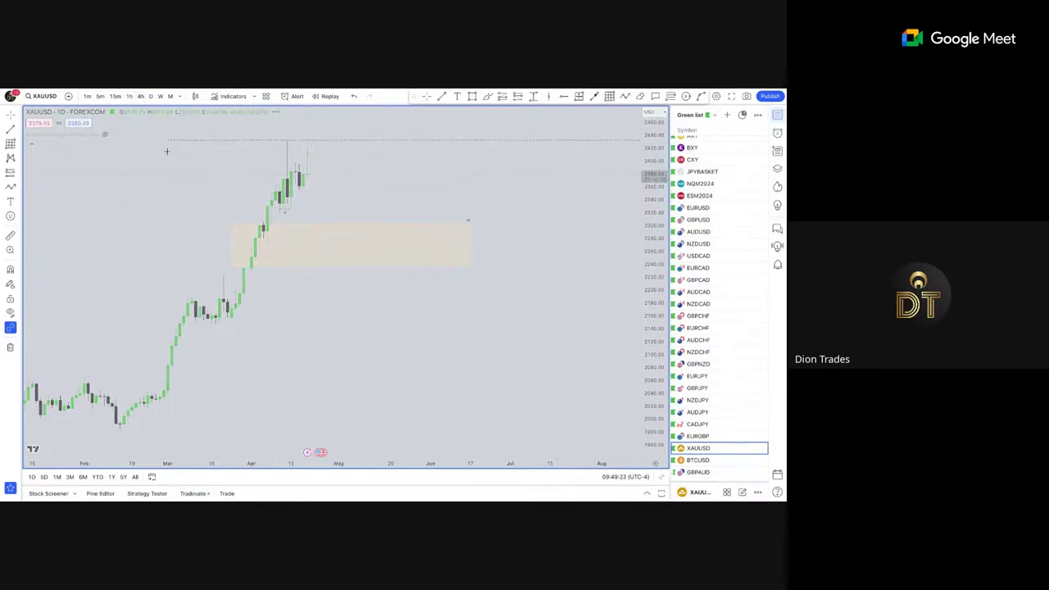
pyautogui.click(129, 97)
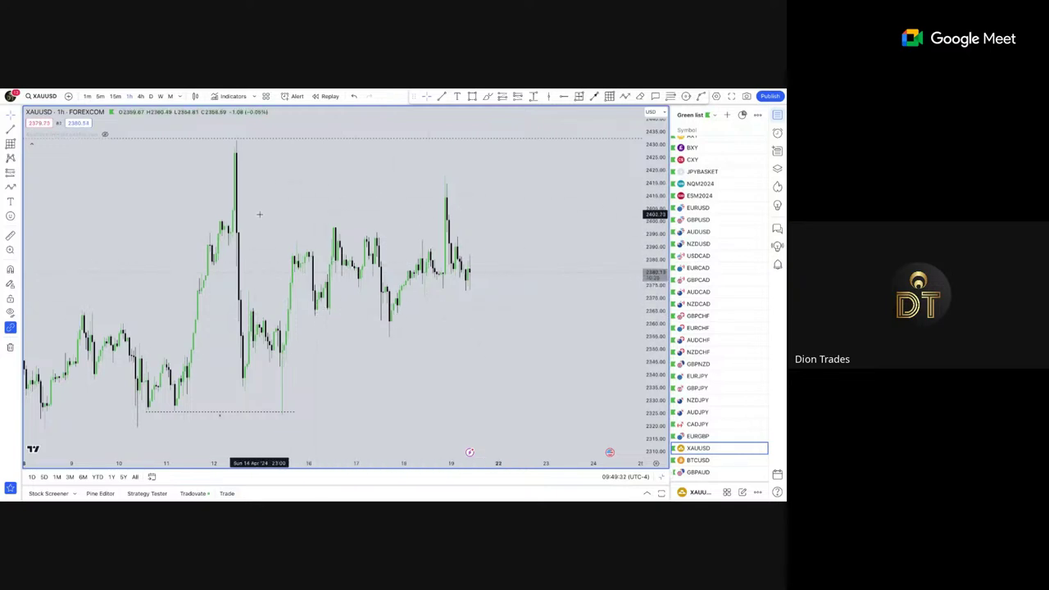
pyautogui.scroll(-1, 270, 263)
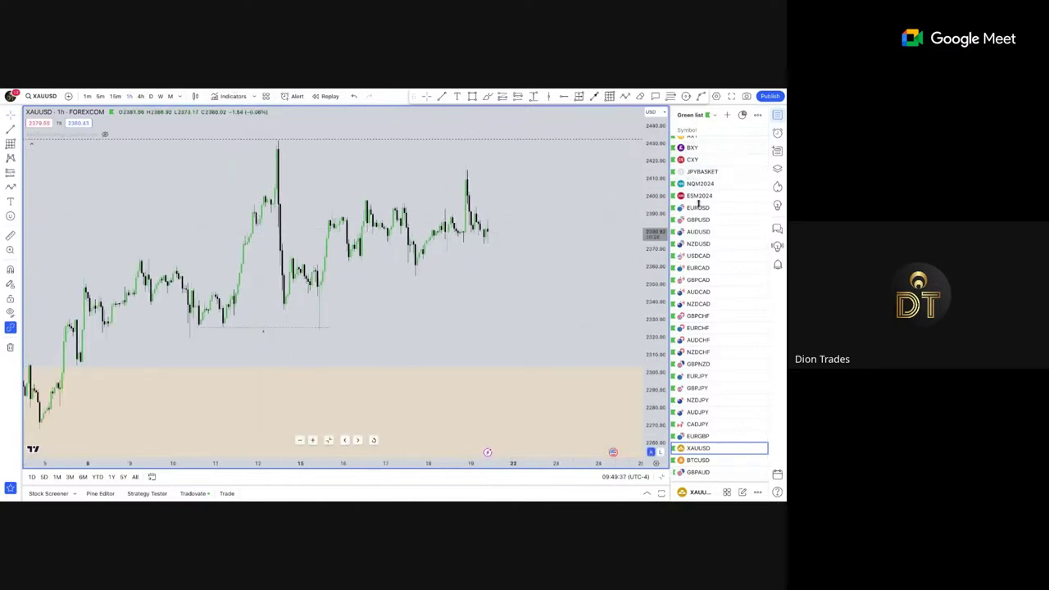
# Reload ESM2024, restore the two-chart layout on the 1-minute timeframe, and rescale both charts to show recent price between the marked levels.
pyautogui.click(702, 196)
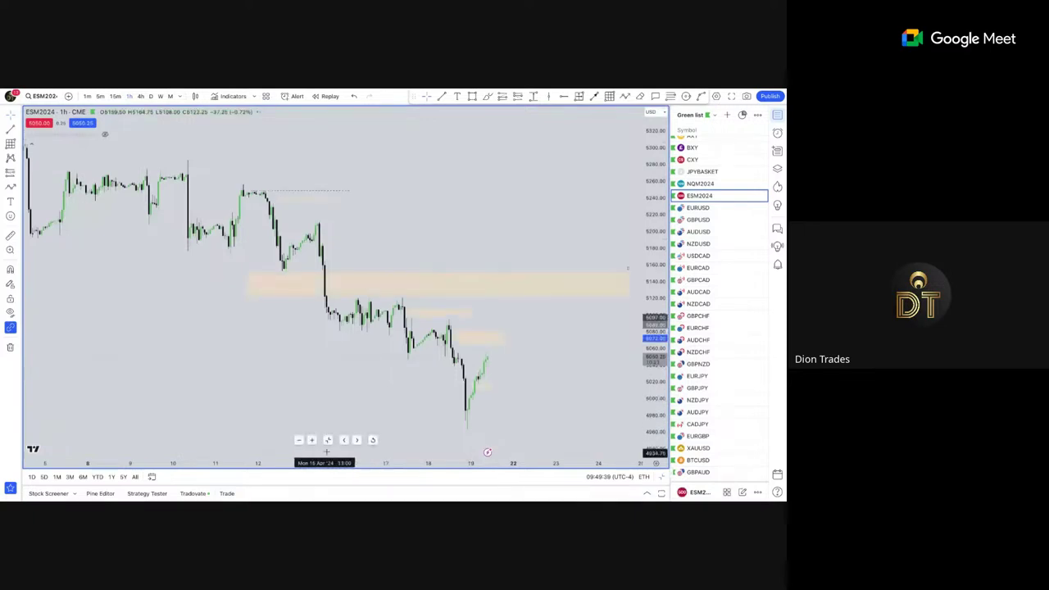
pyautogui.click(332, 440)
pyautogui.click(87, 96)
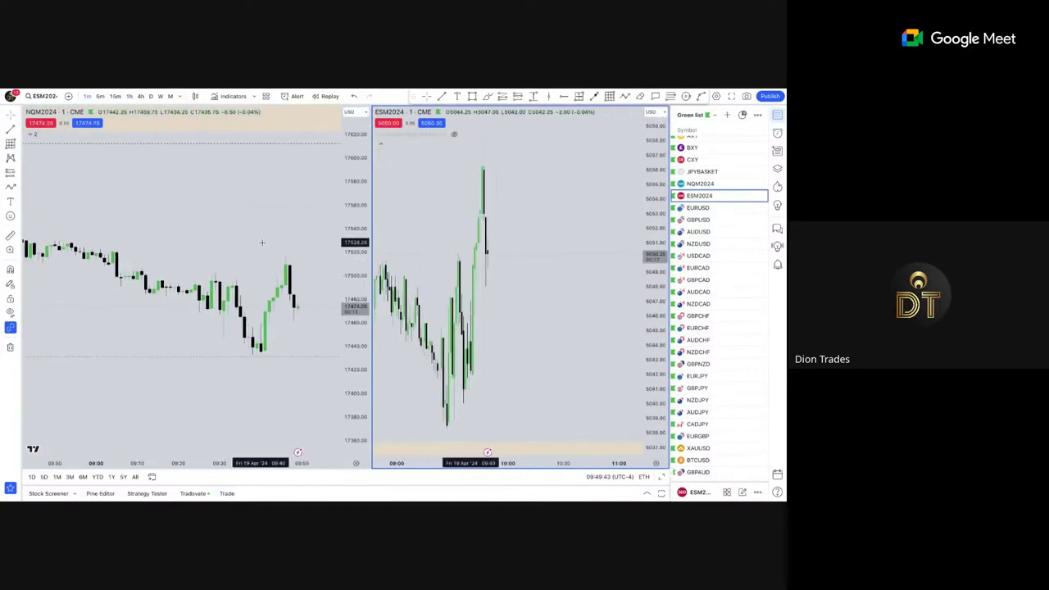
pyautogui.rightClick(269, 237)
pyautogui.click(280, 241)
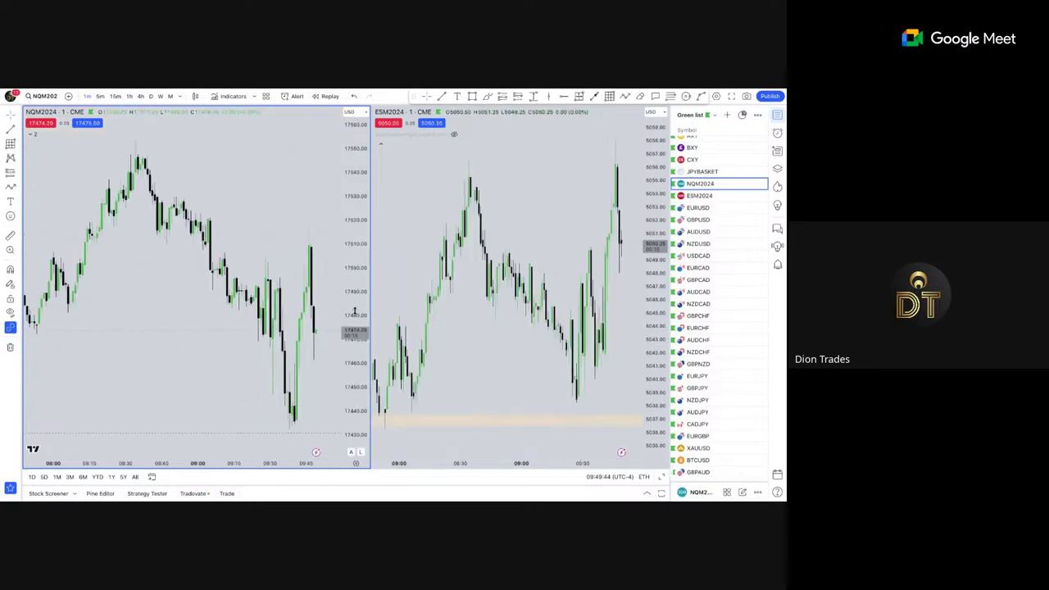
pyautogui.scroll(2, 302, 286)
pyautogui.moveTo(256, 233); pyautogui.dragTo(287, 238)
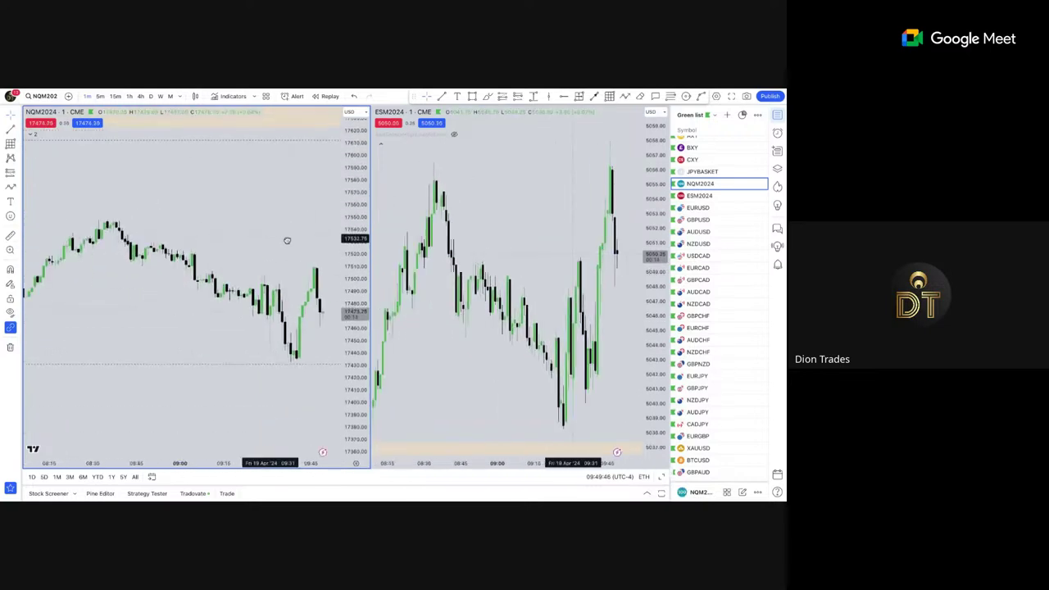
pyautogui.moveTo(655, 257); pyautogui.dragTo(655, 412)
pyautogui.scroll(-1, 285, 238)
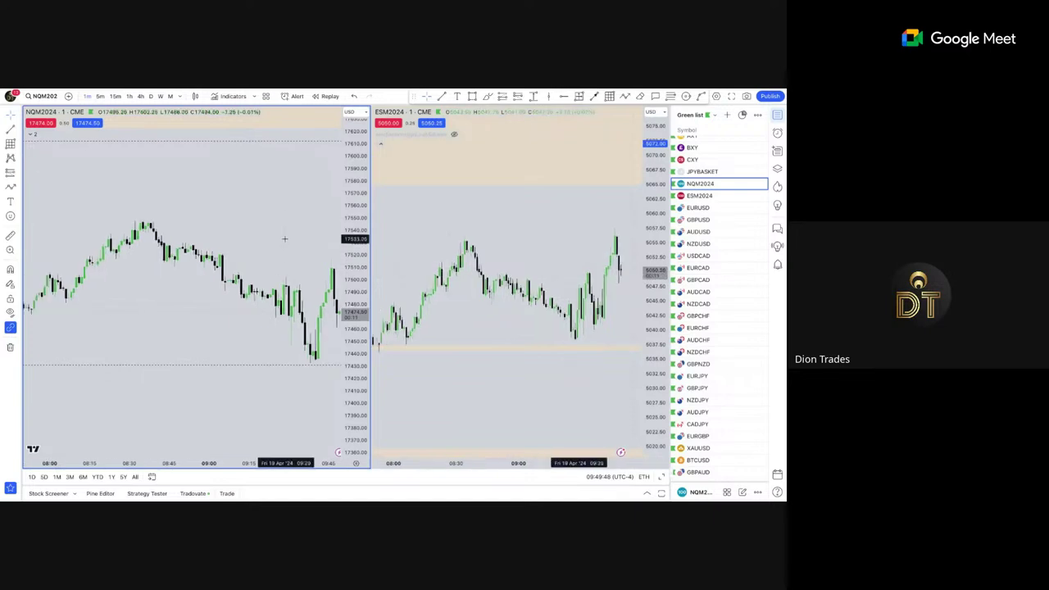
pyautogui.moveTo(283, 237); pyautogui.dragTo(210, 234)
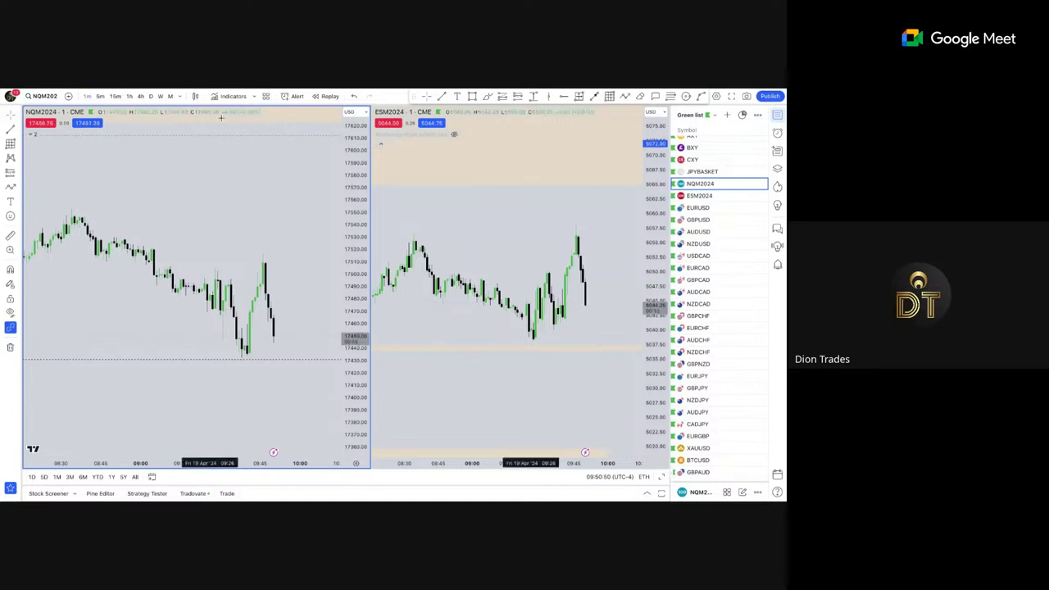
# Load DXY in place of ESM2024 and compare its 1-minute price with NQM2024.
pyautogui.click(619, 232)
pyautogui.scroll(1, 693, 148)
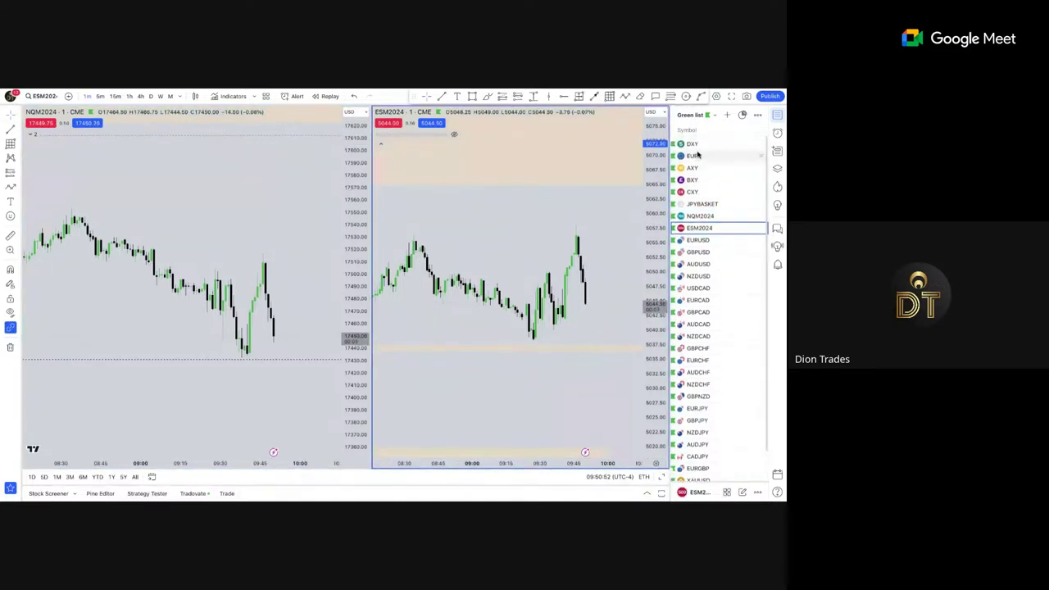
pyautogui.click(693, 144)
pyautogui.moveTo(648, 262); pyautogui.dragTo(648, 382)
pyautogui.scroll(-3, 623, 253)
pyautogui.moveTo(618, 251); pyautogui.dragTo(597, 201)
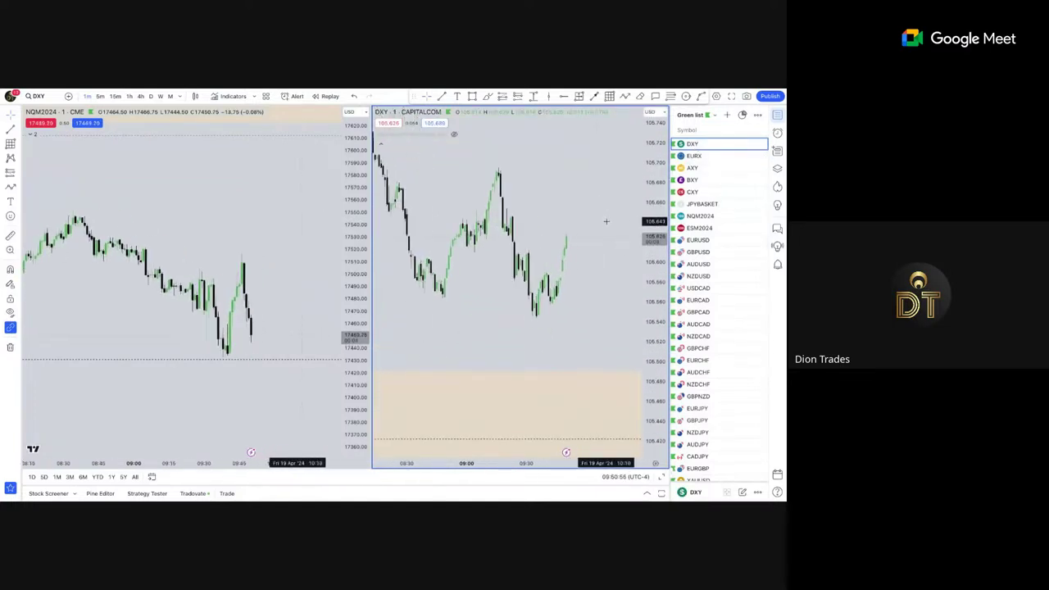
# Examine DXY on the 1-hour timeframe between the green zone above price and the dashed line and zones below.
pyautogui.click(129, 96)
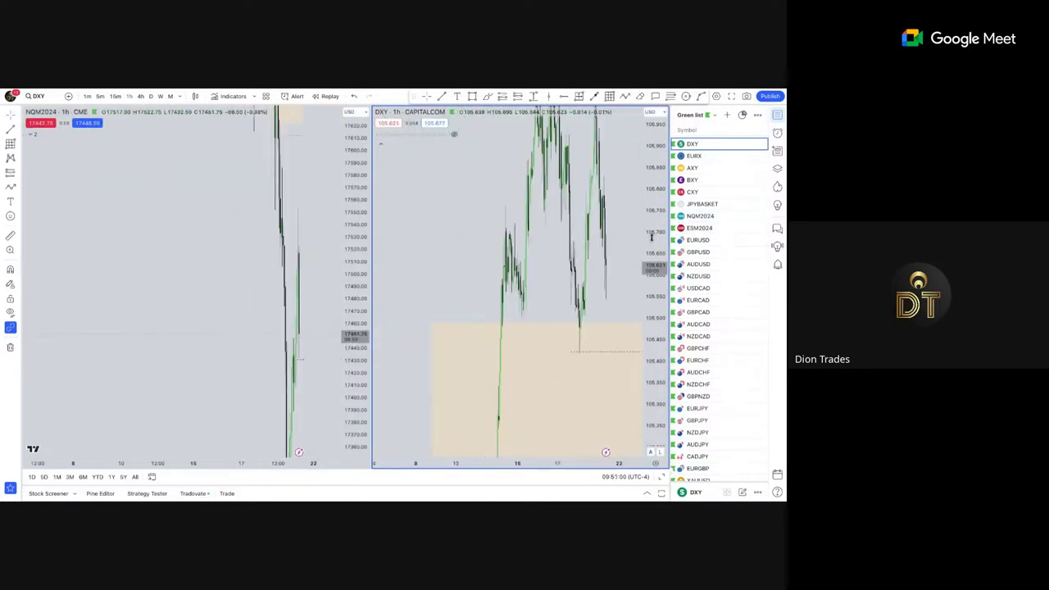
pyautogui.moveTo(651, 238); pyautogui.dragTo(651, 377)
pyautogui.scroll(3, 630, 240)
pyautogui.moveTo(614, 242); pyautogui.dragTo(551, 237)
pyautogui.scroll(-2, 537, 250)
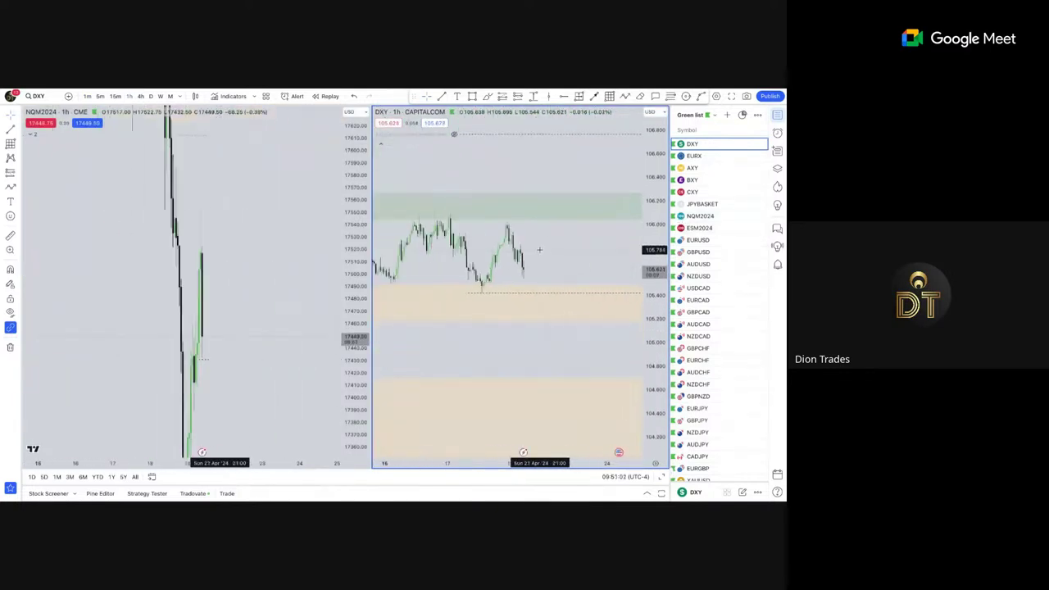
pyautogui.scroll(-2, 548, 260)
pyautogui.scroll(-1, 547, 261)
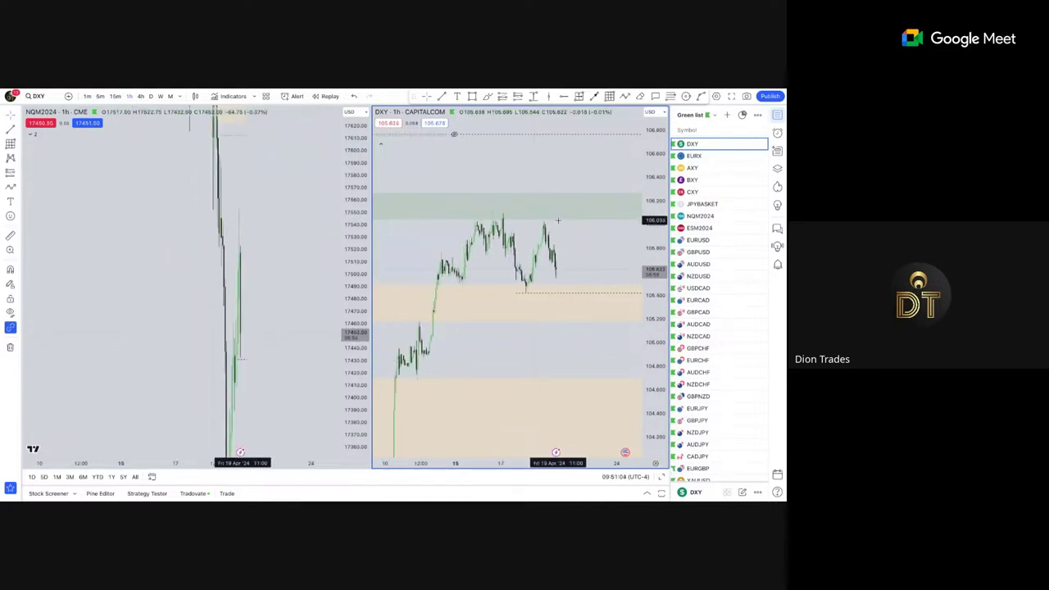
pyautogui.scroll(-1, 583, 275)
pyautogui.scroll(2, 583, 280)
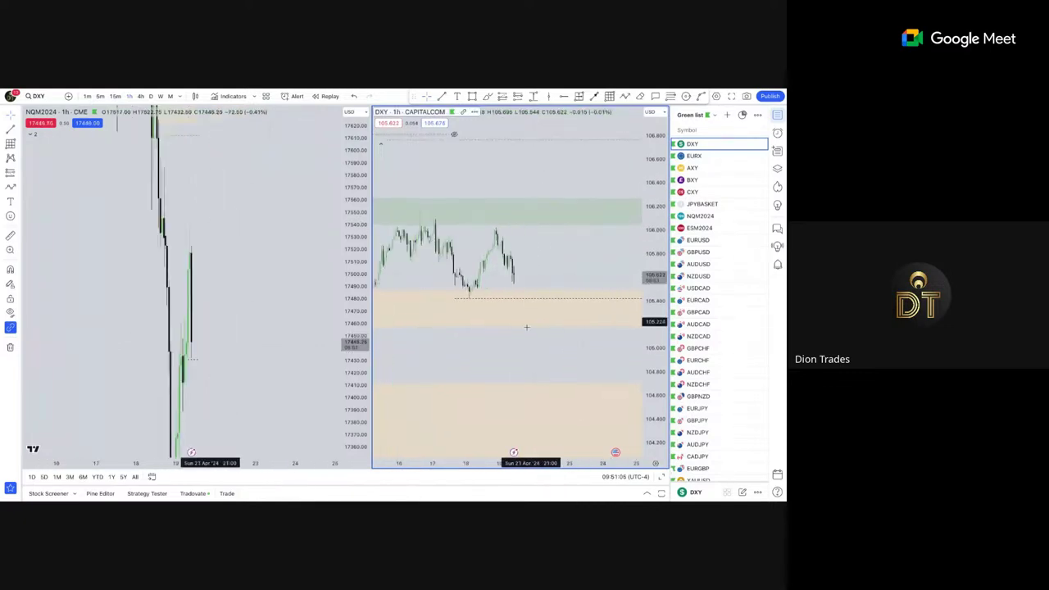
pyautogui.scroll(3, 497, 244)
pyautogui.moveTo(512, 266); pyautogui.dragTo(590, 261)
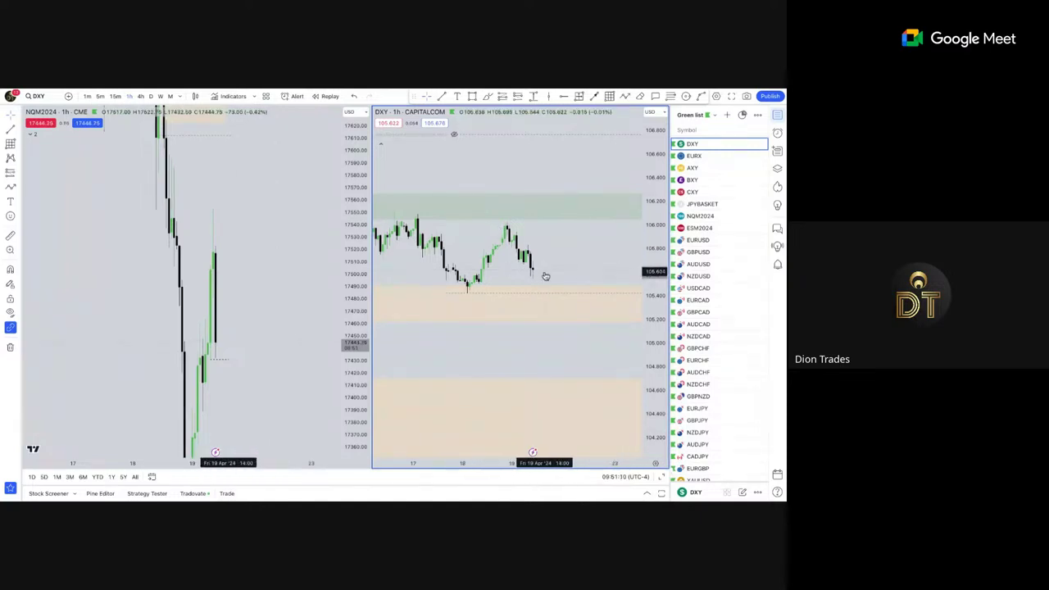
# Switch to the 5-minute timeframe and examine DXY price above the zone with the dashed line.
pyautogui.click(100, 96)
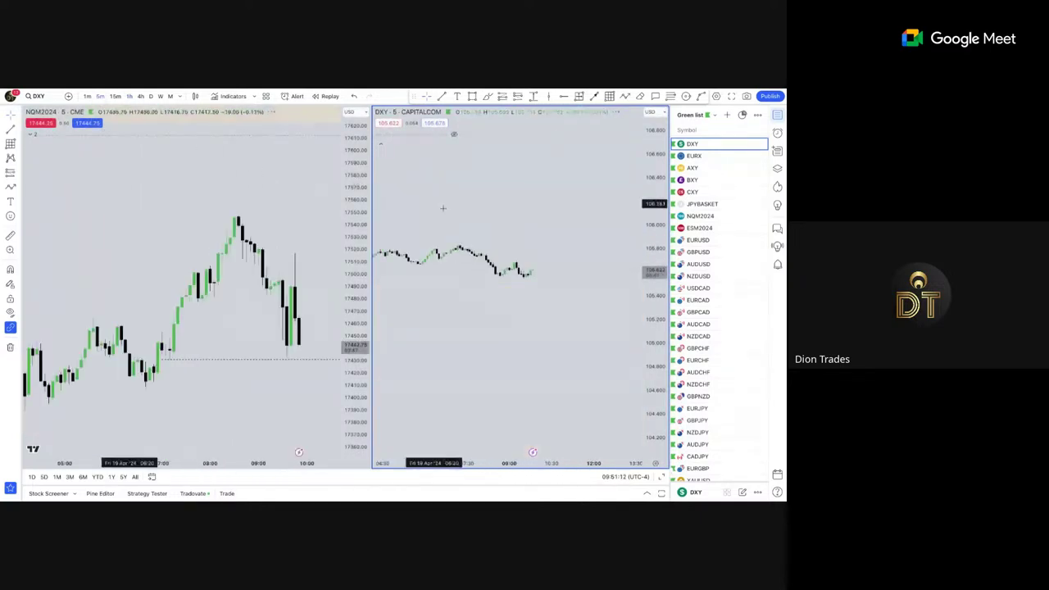
pyautogui.hscroll(10, 564, 255)
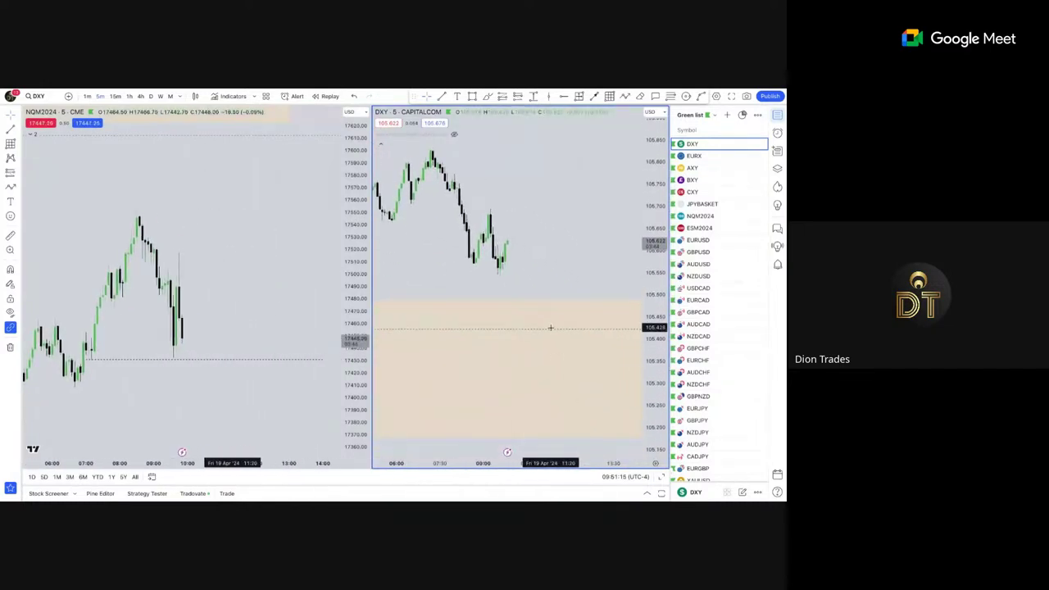
pyautogui.scroll(-2, 552, 219)
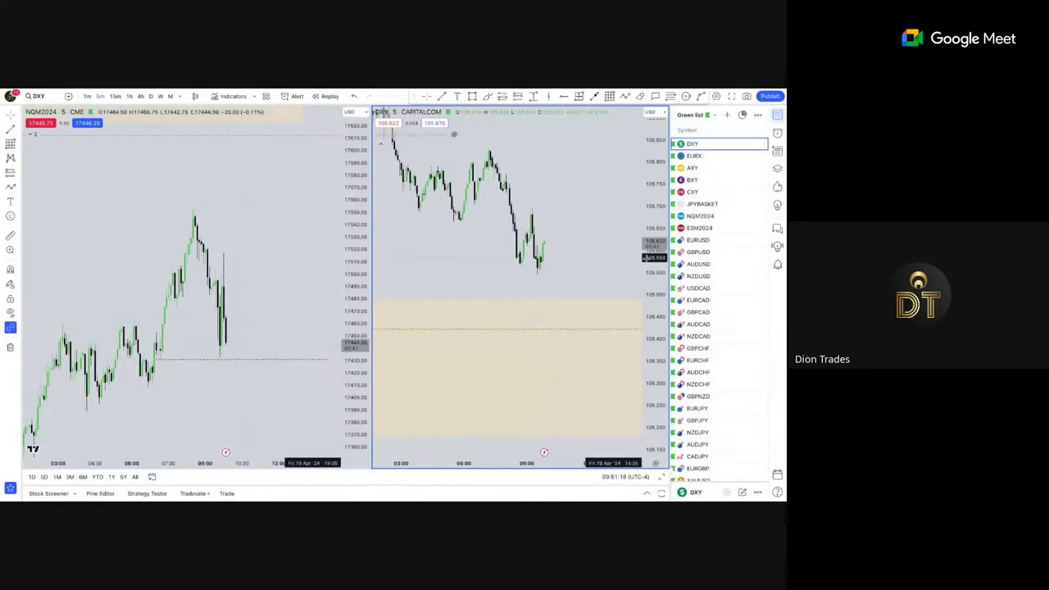
# Load USDCAD in place of DXY and examine its short position and target zone on the 5-minute and 1-hour timeframes.
pyautogui.click(699, 288)
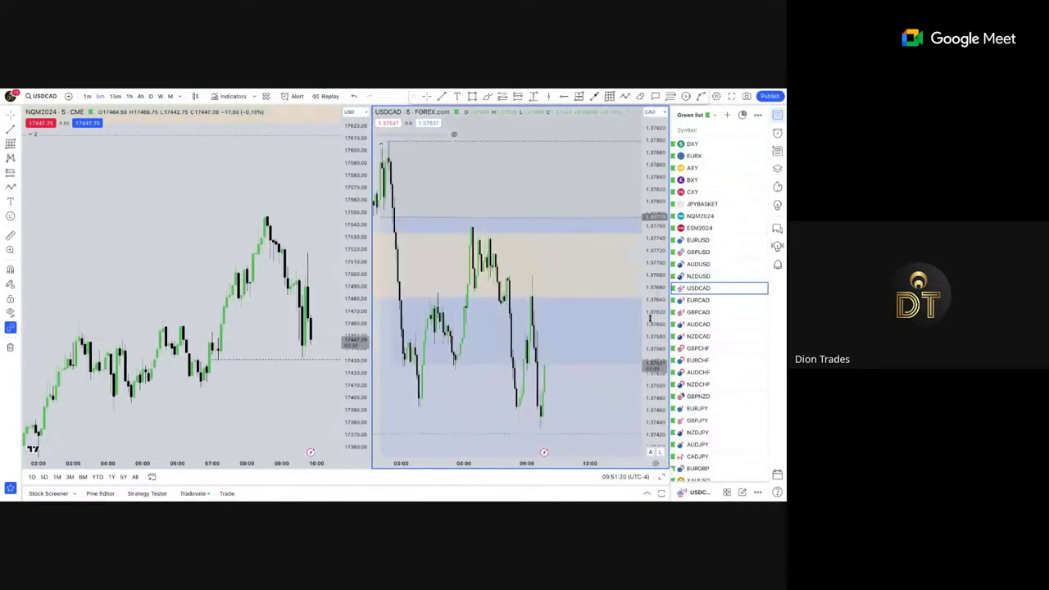
pyautogui.scroll(-6, 574, 328)
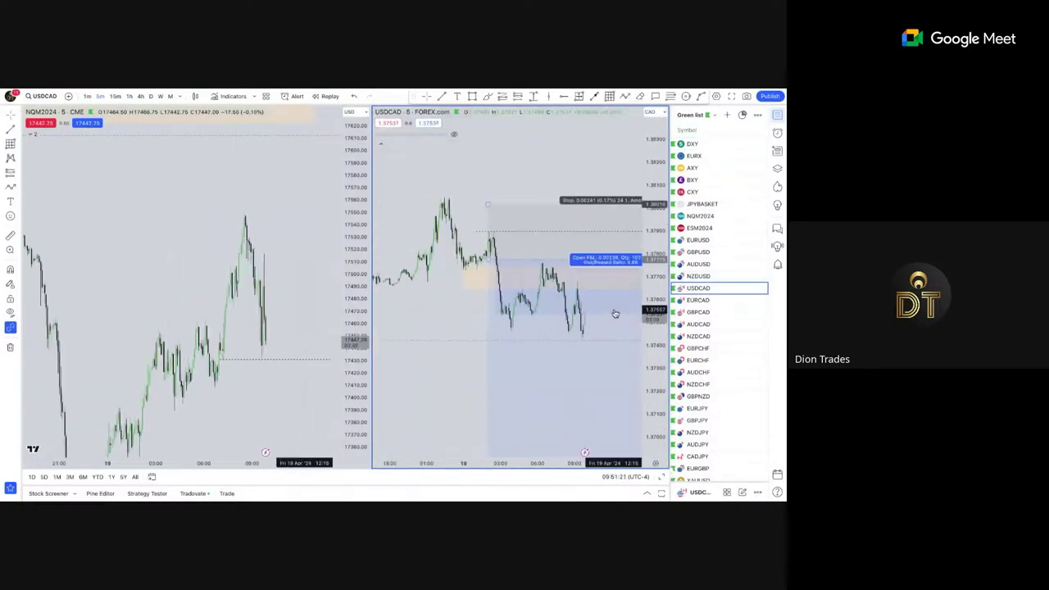
pyautogui.click(129, 97)
pyautogui.scroll(6, 530, 261)
pyautogui.moveTo(527, 277); pyautogui.dragTo(654, 414)
pyautogui.moveTo(500, 320); pyautogui.dragTo(475, 299)
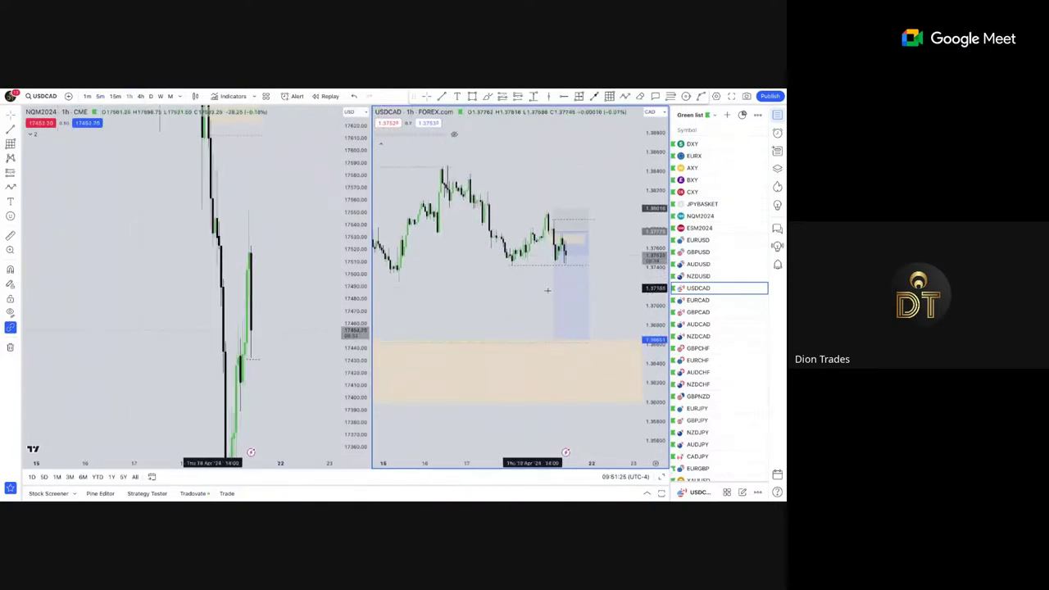
pyautogui.moveTo(586, 274)
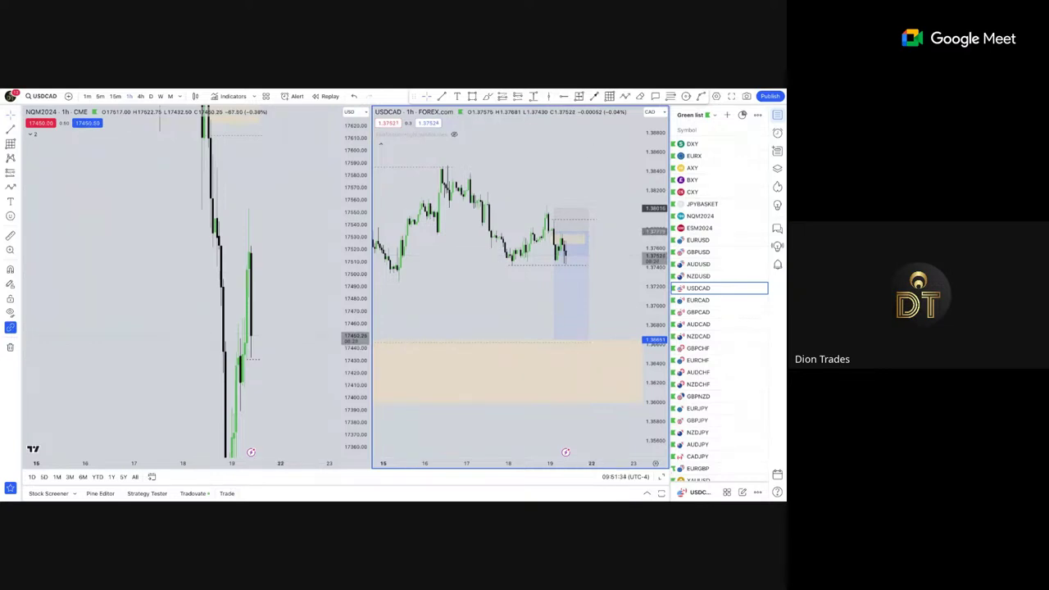
pyautogui.click(100, 96)
pyautogui.click(533, 191)
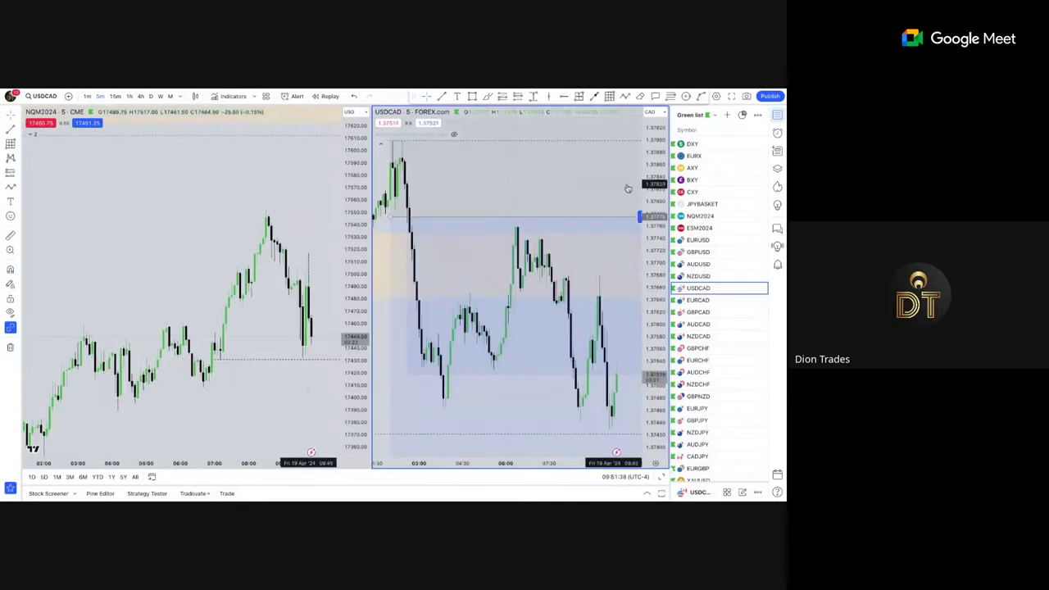
# Bring ESM2024 back beside NQM2024, return both charts to the 1-minute timeframe, and rescale them around recent price.
pyautogui.click(705, 228)
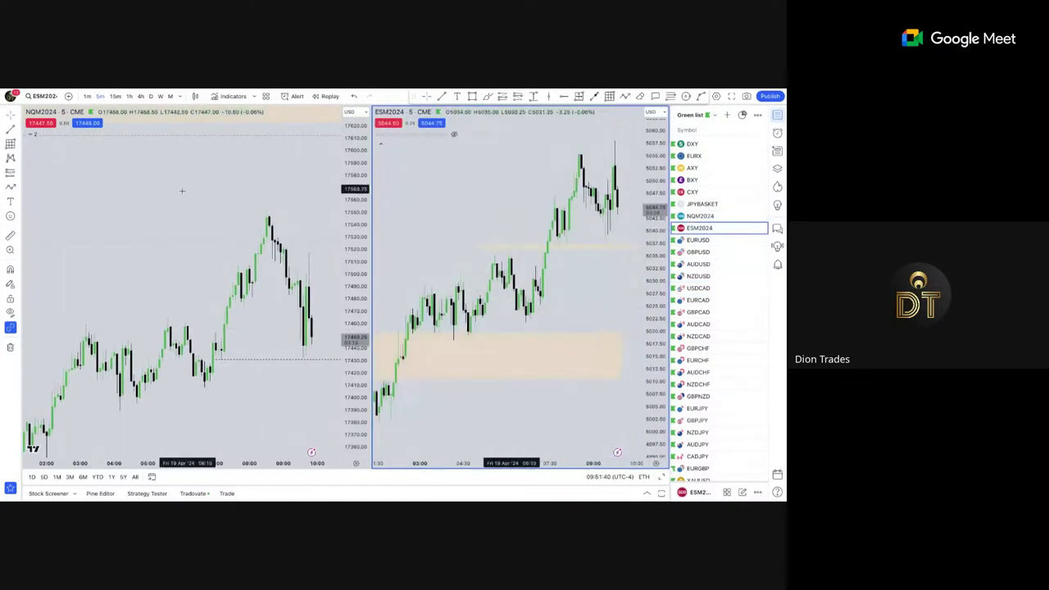
pyautogui.click(316, 248)
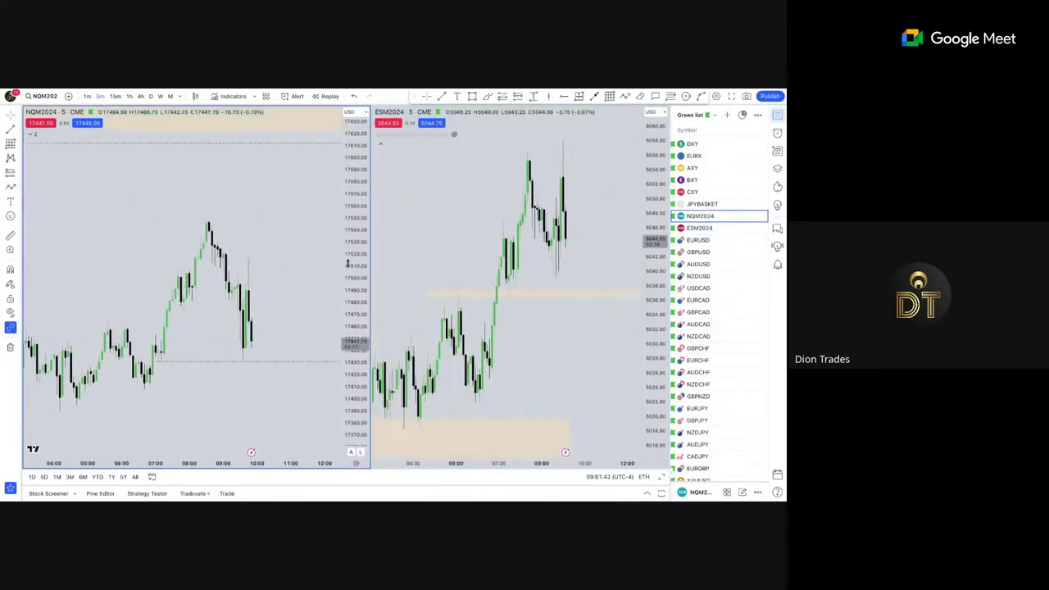
pyautogui.click(88, 97)
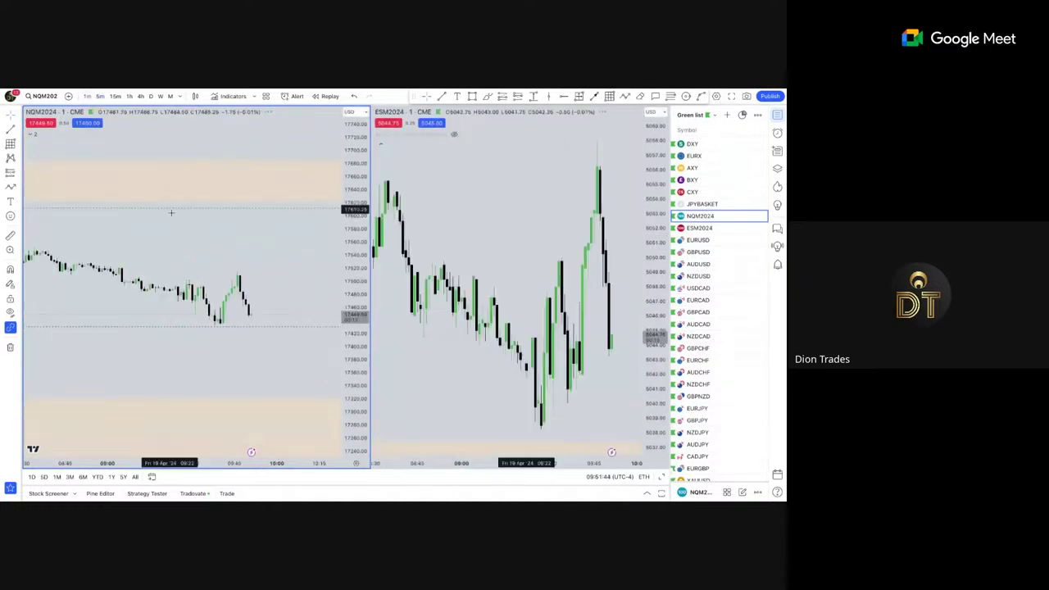
pyautogui.scroll(5, 322, 275)
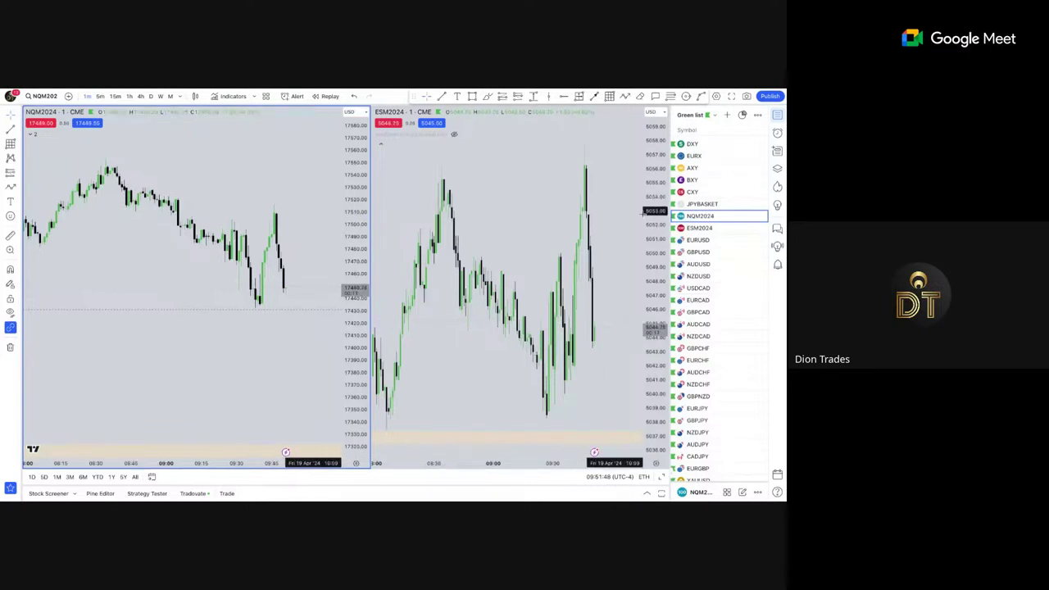
pyautogui.scroll(-4, 654, 217)
pyautogui.scroll(-1, 190, 230)
pyautogui.scroll(-2, 228, 218)
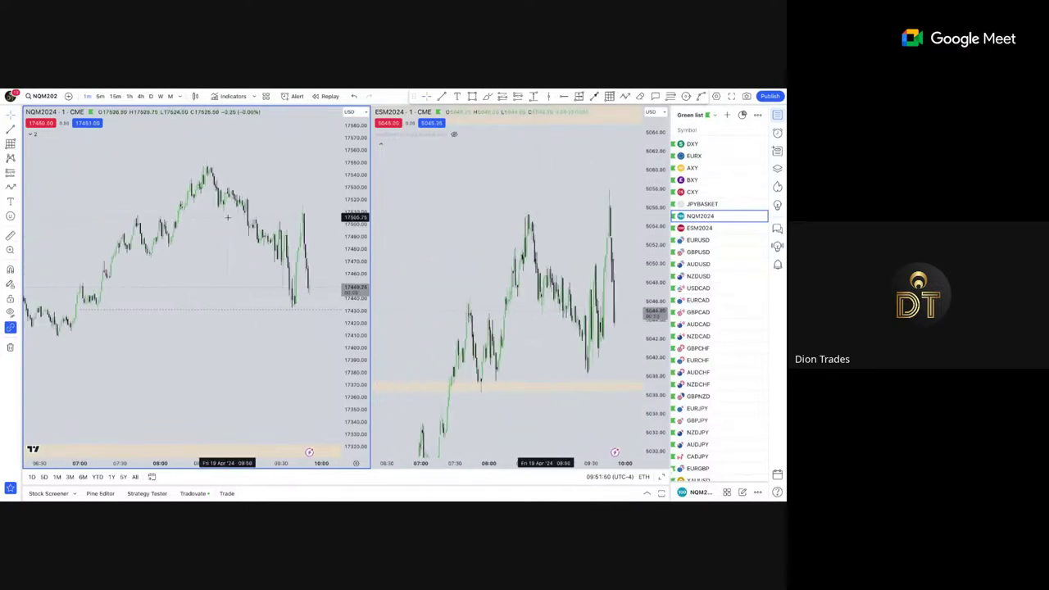
# Switch both charts to the 5-minute timeframe and examine NQM2024 price between its orange zones alongside ESM2024.
pyautogui.moveTo(308, 218); pyautogui.dragTo(273, 195)
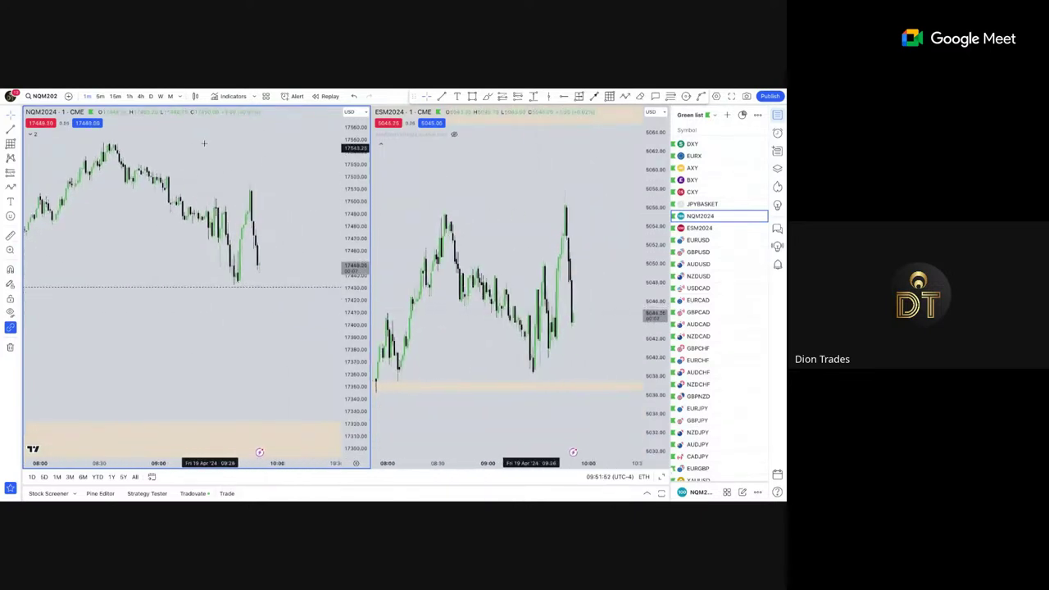
pyautogui.click(99, 96)
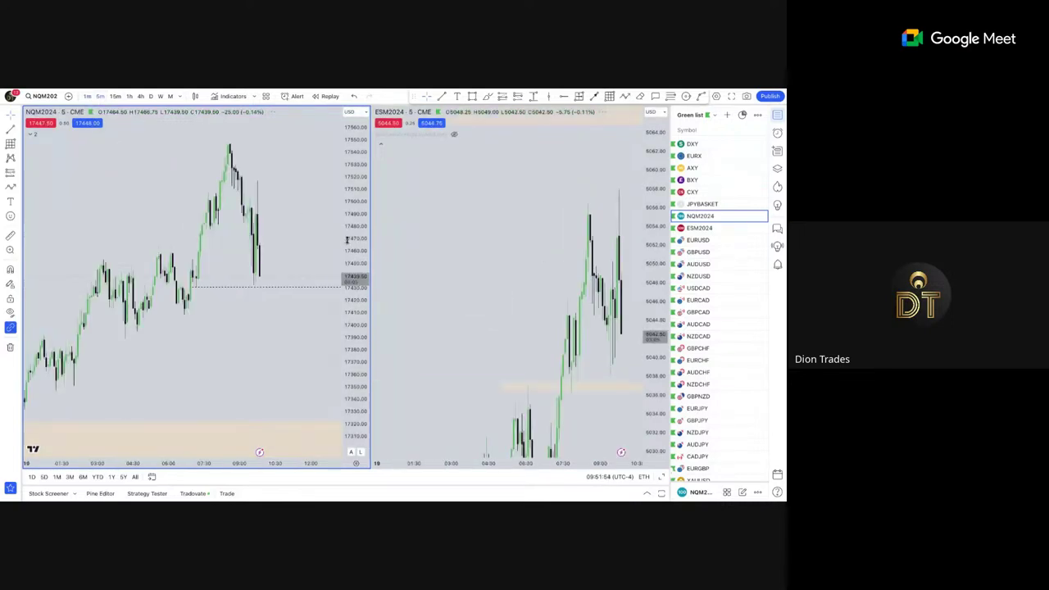
pyautogui.moveTo(315, 251); pyautogui.dragTo(285, 246)
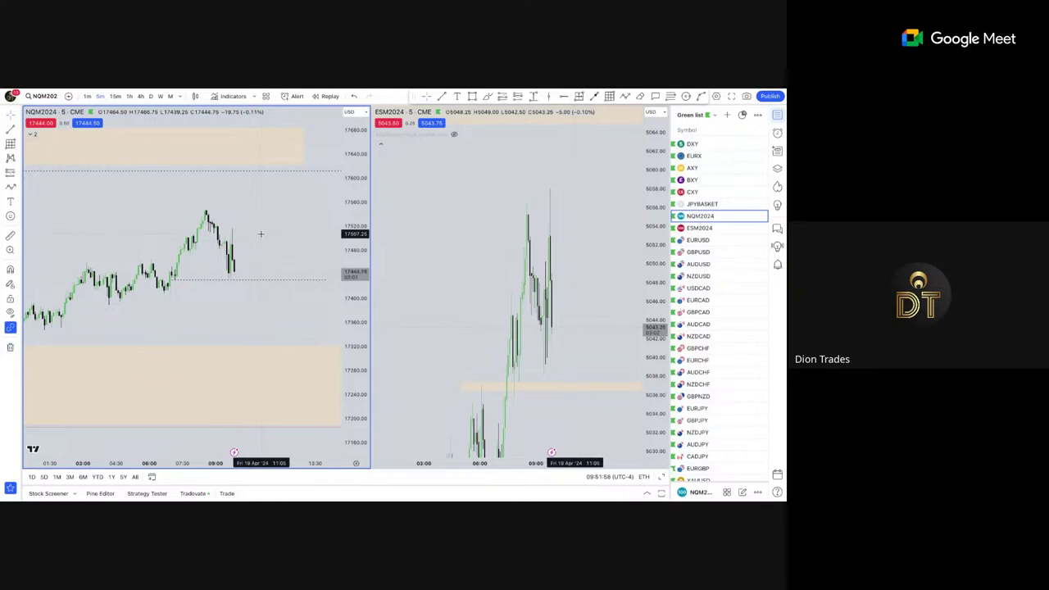
pyautogui.scroll(4, 489, 206)
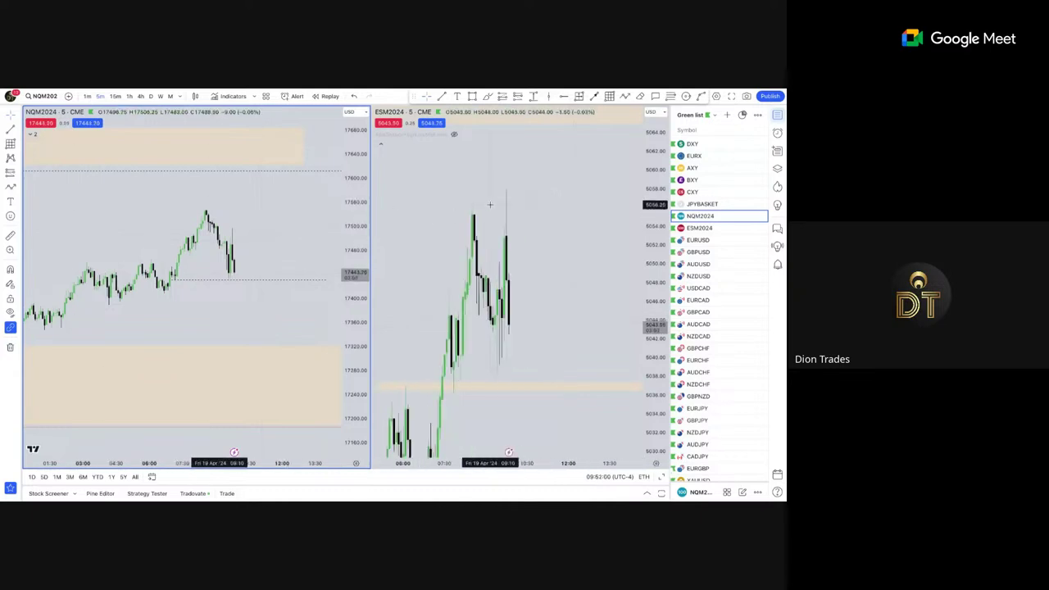
pyautogui.moveTo(396, 221); pyautogui.dragTo(494, 218)
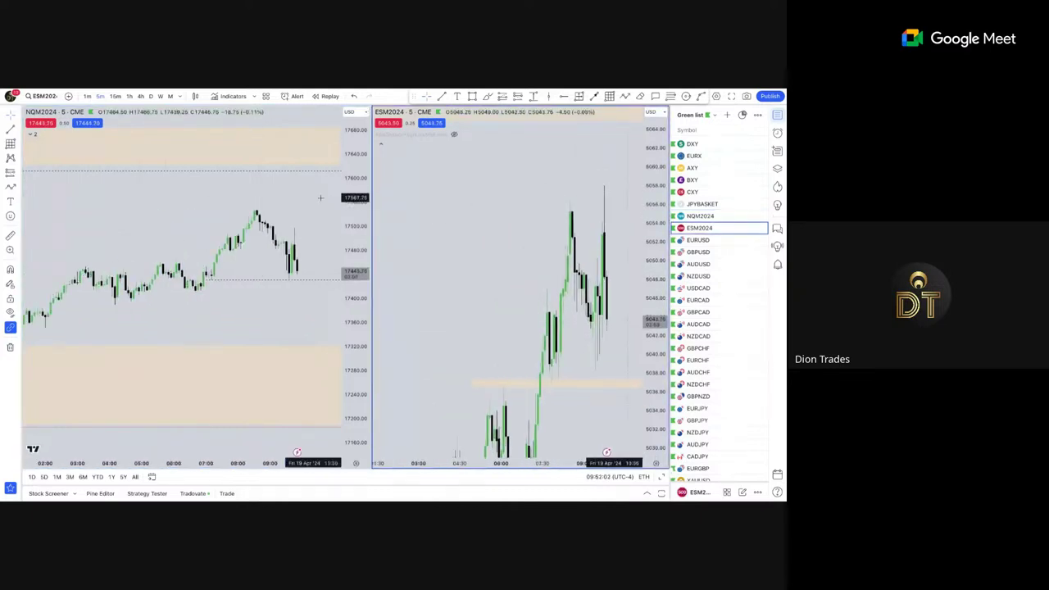
pyautogui.moveTo(270, 209); pyautogui.dragTo(228, 185)
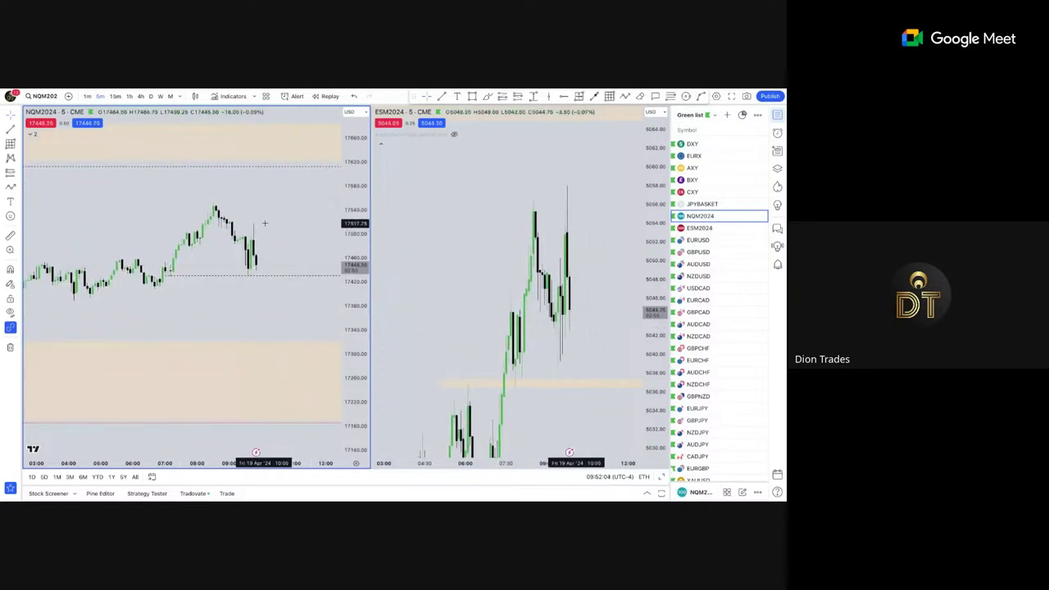
# Draw a dashed trend line over the two descending NQM2024 swing highs and delete it.
pyautogui.click(211, 197)
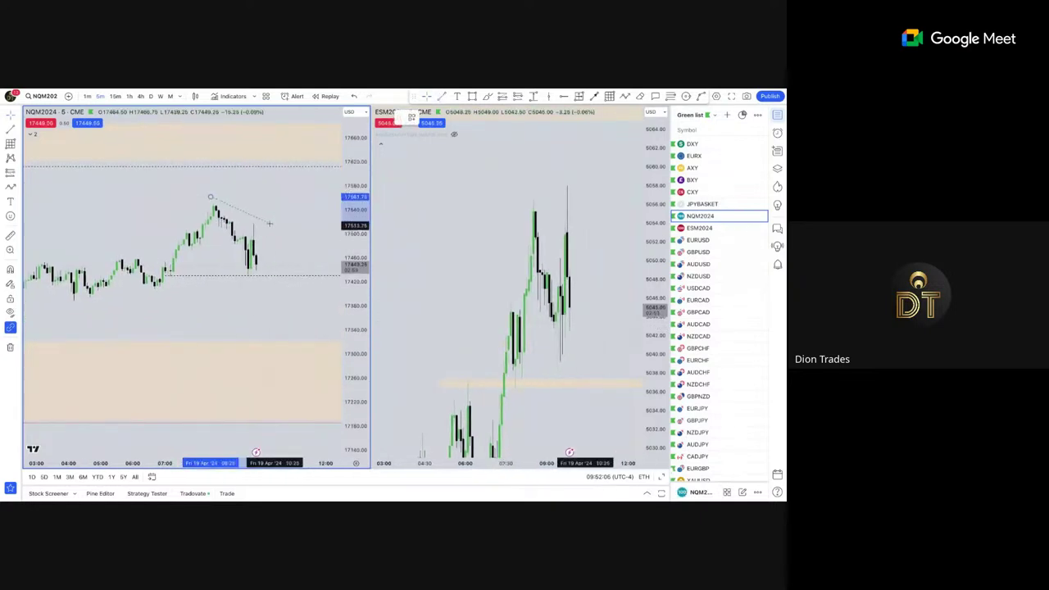
pyautogui.click(265, 222)
pyautogui.click(297, 204)
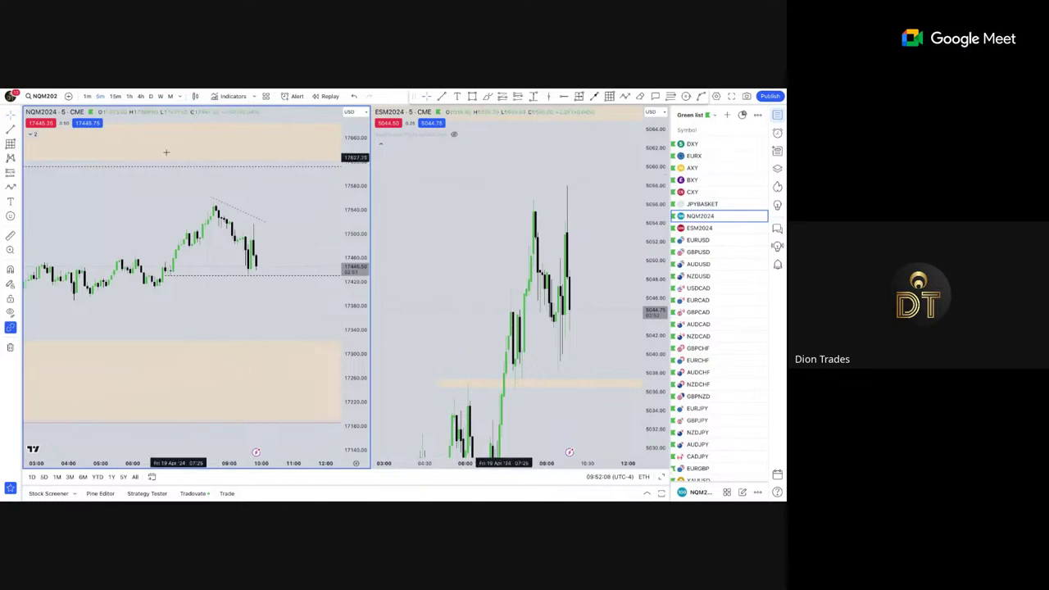
pyautogui.click(256, 219)
pyautogui.press('Delete')
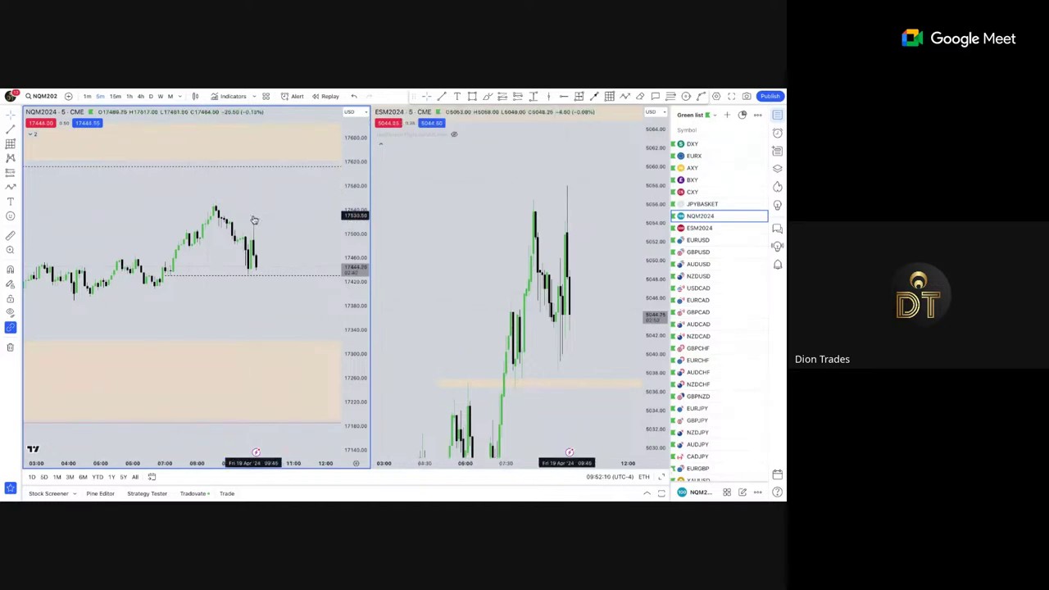
# Switch both charts to the 1-minute timeframe, reset the NQM2024 view, and examine recent price above the lower dashed line.
pyautogui.click(87, 97)
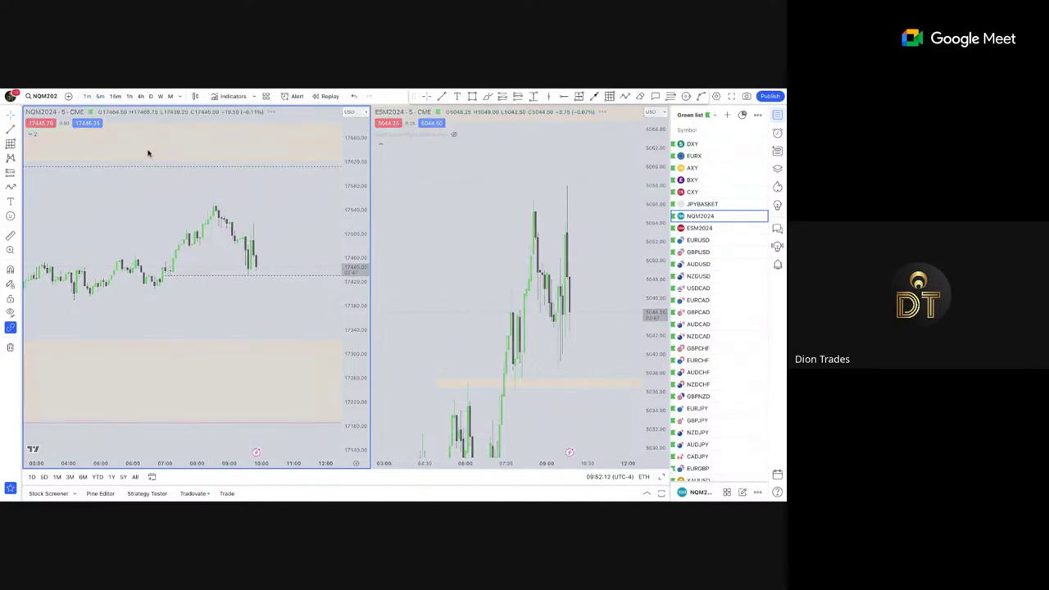
pyautogui.scroll(-5, 227, 214)
pyautogui.rightClick(226, 214)
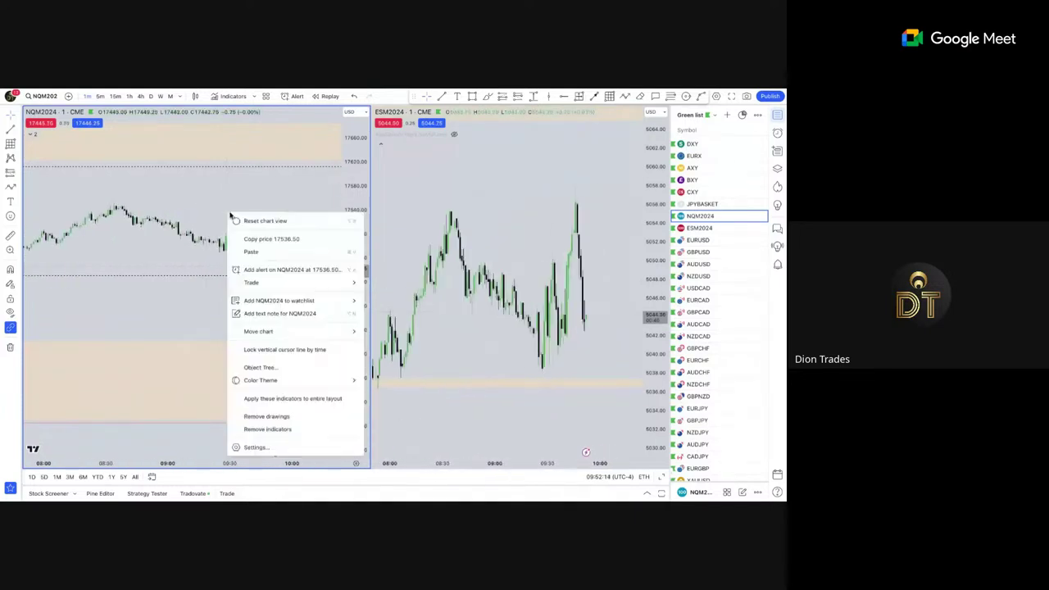
pyautogui.click(246, 219)
pyautogui.scroll(-10, 361, 274)
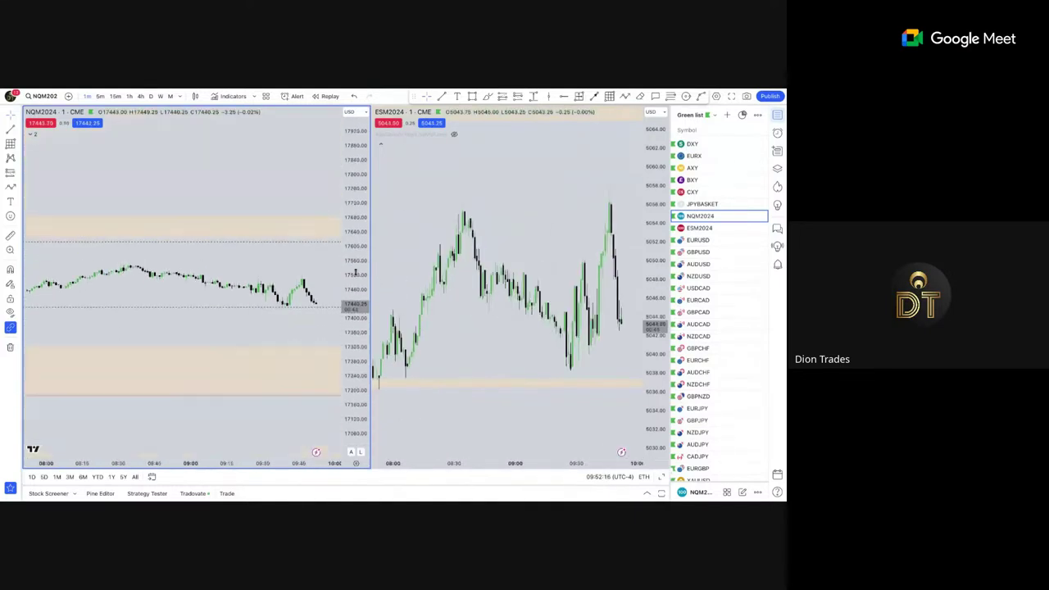
pyautogui.scroll(-3, 313, 248)
pyautogui.moveTo(304, 251); pyautogui.dragTo(263, 243)
pyautogui.scroll(10, 353, 262)
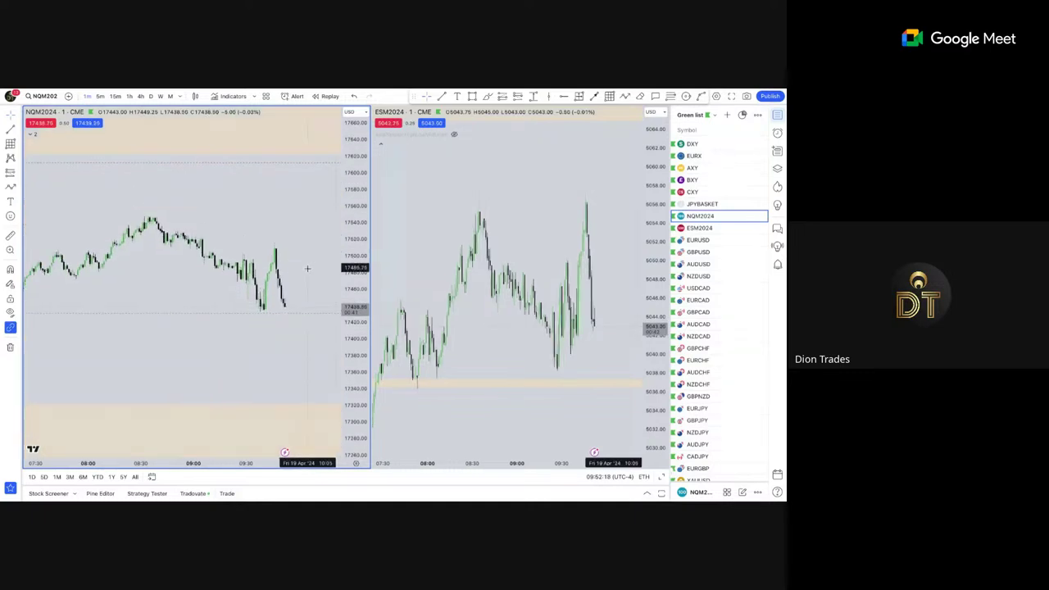
pyautogui.scroll(4, 305, 268)
pyautogui.scroll(-4, 301, 278)
pyautogui.scroll(3, 282, 334)
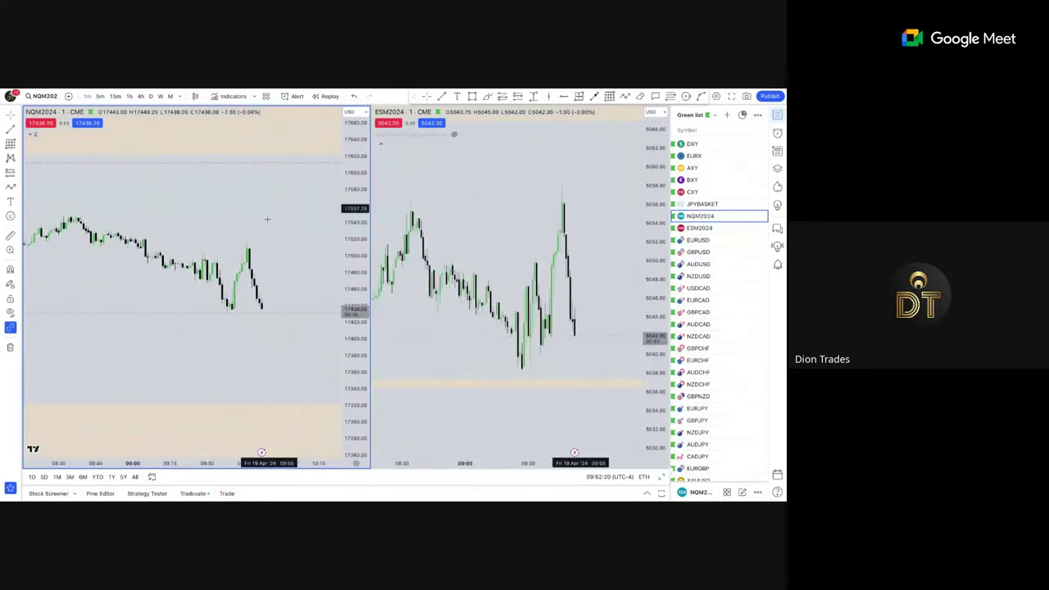
pyautogui.scroll(-8, 353, 226)
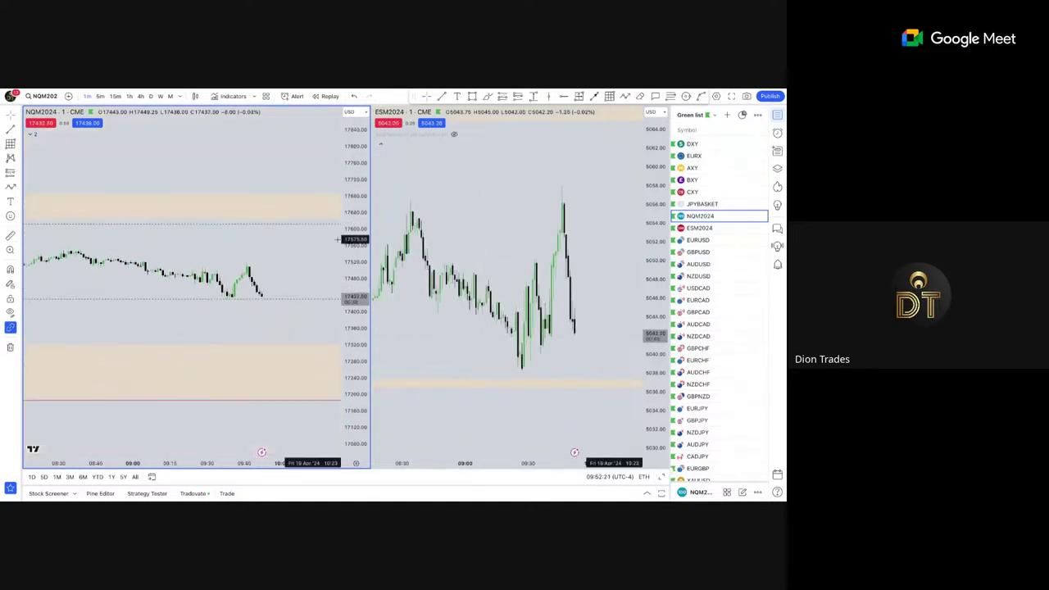
# Switch both charts to the 1-hour timeframe and examine NQM2024 between the upper and lower orange zones.
pyautogui.click(129, 96)
pyautogui.scroll(4, 272, 242)
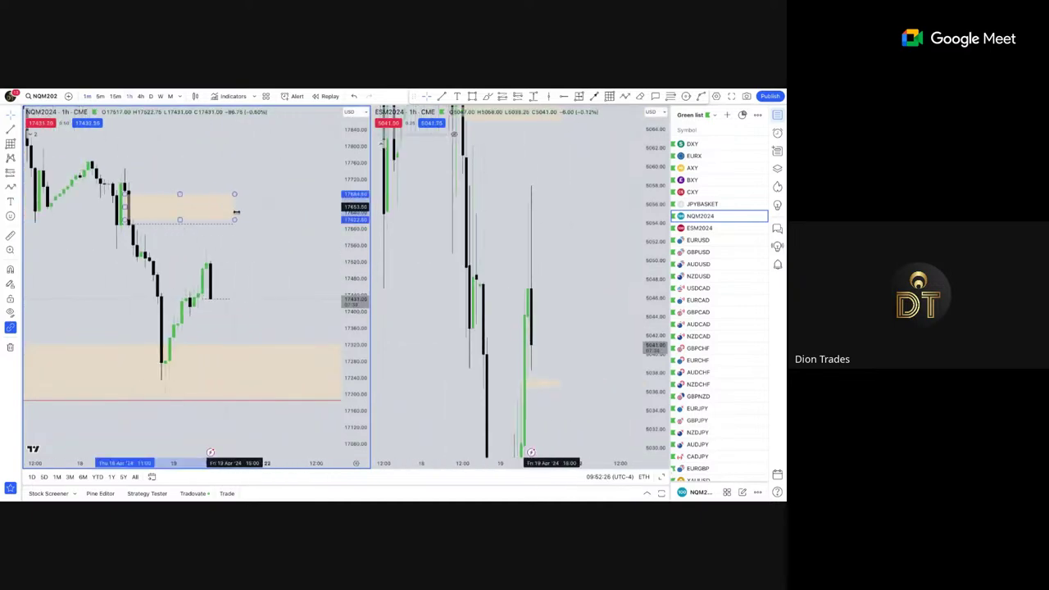
pyautogui.scroll(-2, 253, 337)
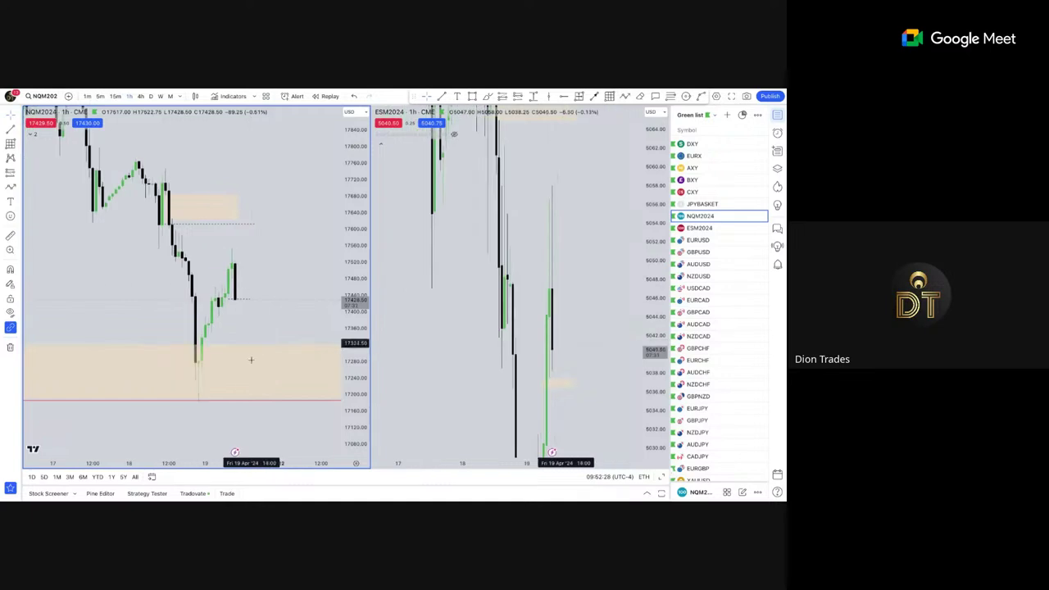
# Return both charts to the 5-minute timeframe and rescale NQM2024 around price near the lower dashed line.
pyautogui.click(100, 97)
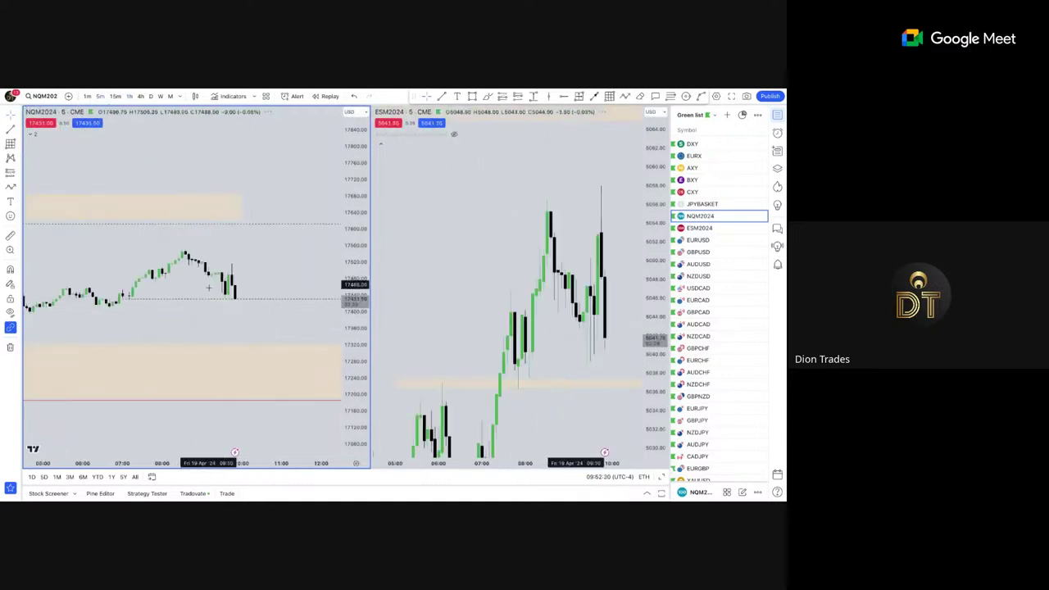
pyautogui.scroll(-5, 215, 287)
pyautogui.moveTo(353, 307); pyautogui.dragTo(353, 277)
pyautogui.scroll(2, 265, 302)
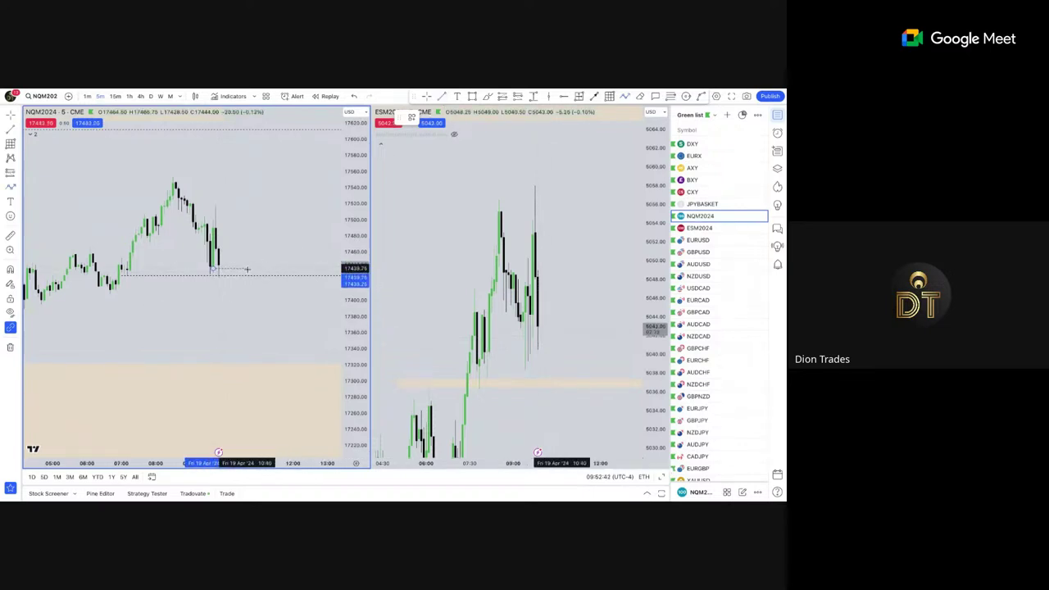
# Mark the recent NQM2024 low with a short horizontal line at about 17438.75 and apply the red labelled line template.
pyautogui.click(411, 117)
pyautogui.click(419, 229)
pyautogui.click(272, 228)
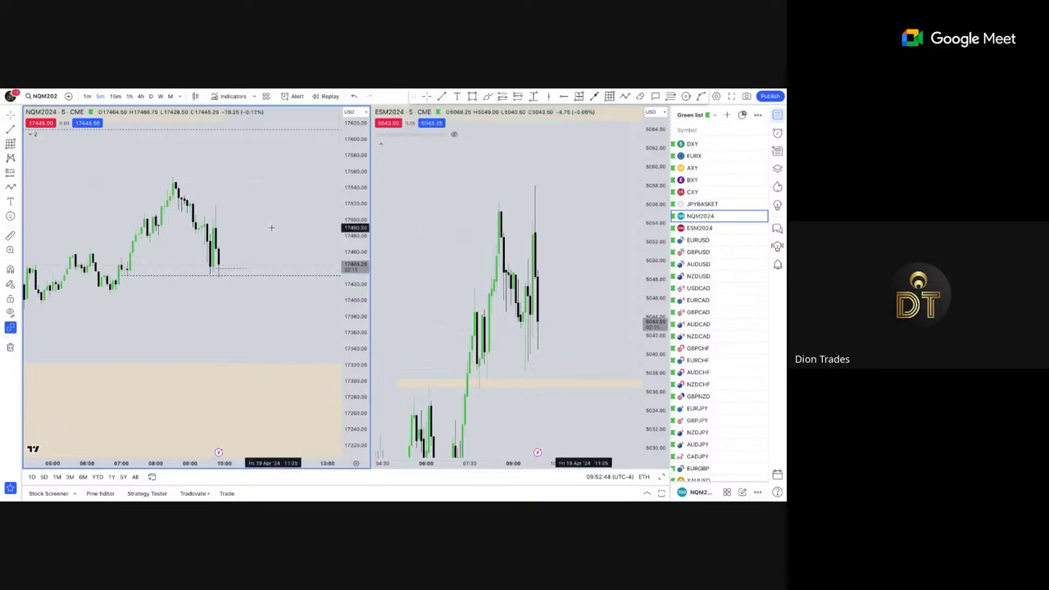
pyautogui.click(228, 268)
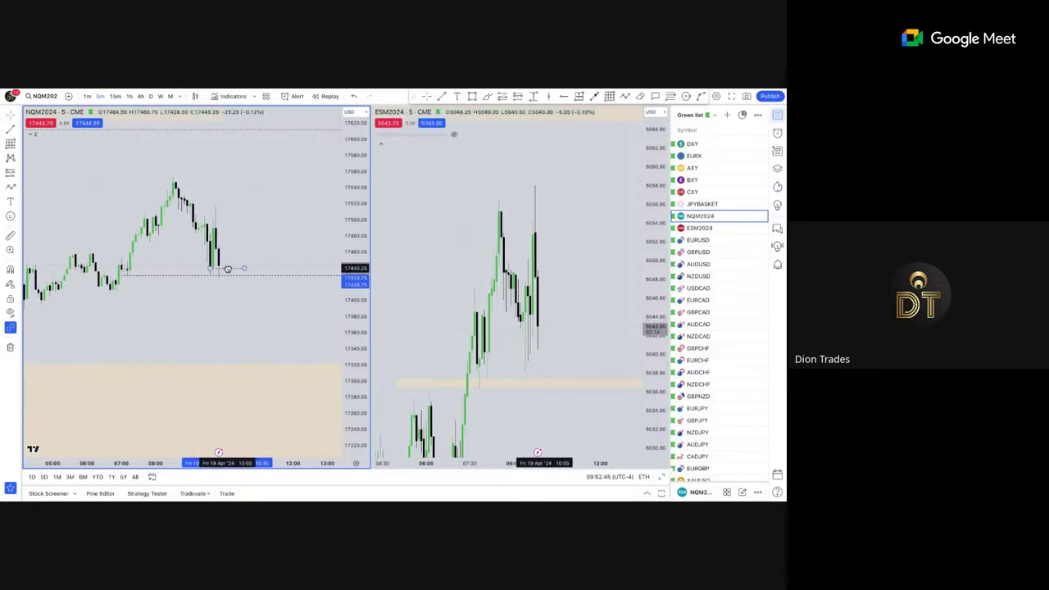
pyautogui.click(291, 271)
pyautogui.click(243, 269)
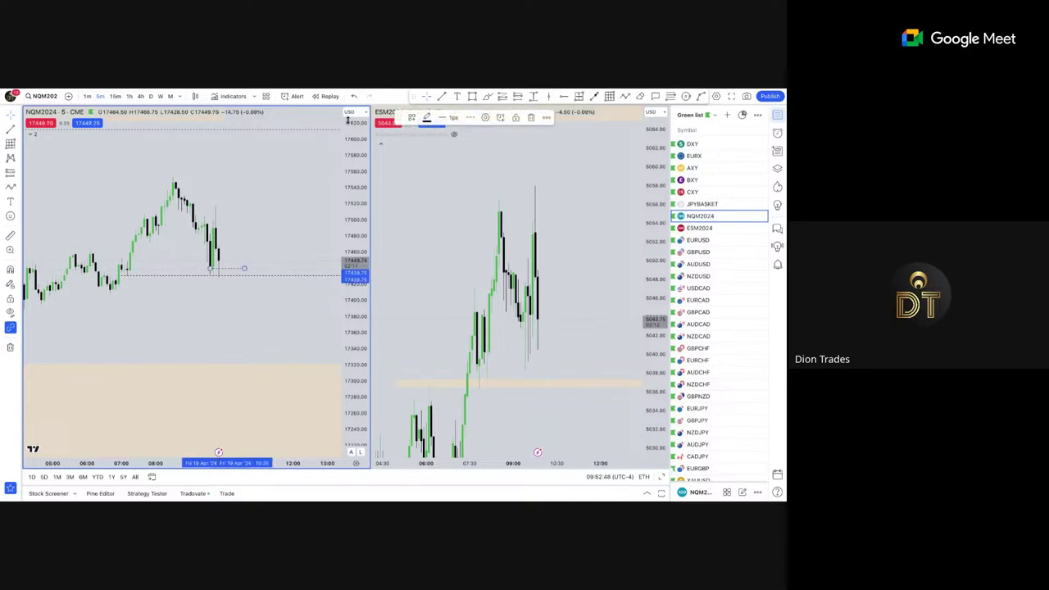
pyautogui.click(412, 119)
pyautogui.click(421, 230)
pyautogui.click(281, 255)
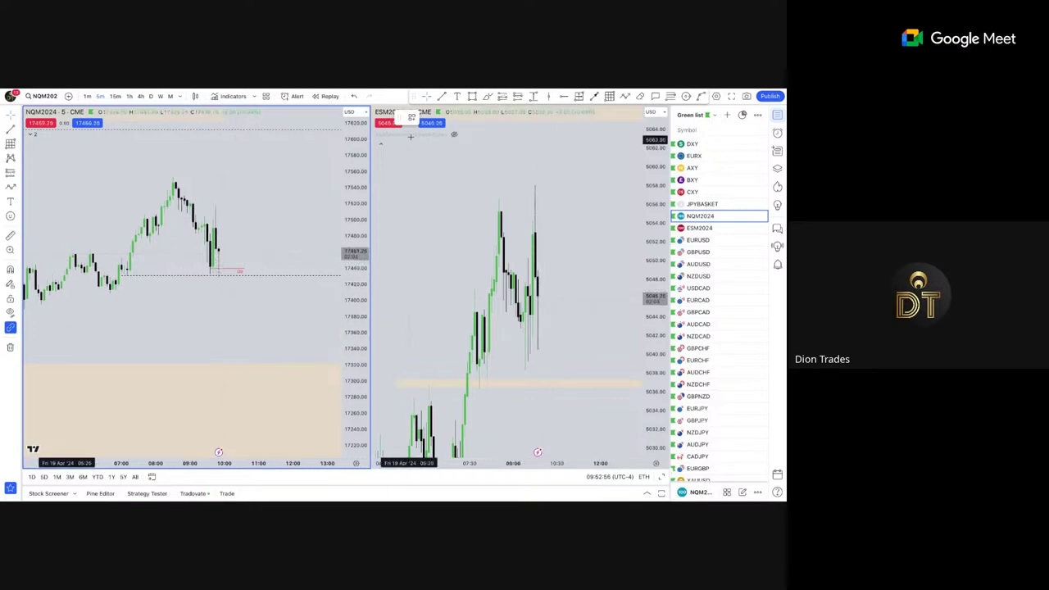
# Draw a thin orange rectangle from the latest NQM2024 candle over the short red line and dashed line.
pyautogui.click(472, 96)
pyautogui.moveTo(218, 266); pyautogui.dragTo(261, 277)
pyautogui.click(261, 302)
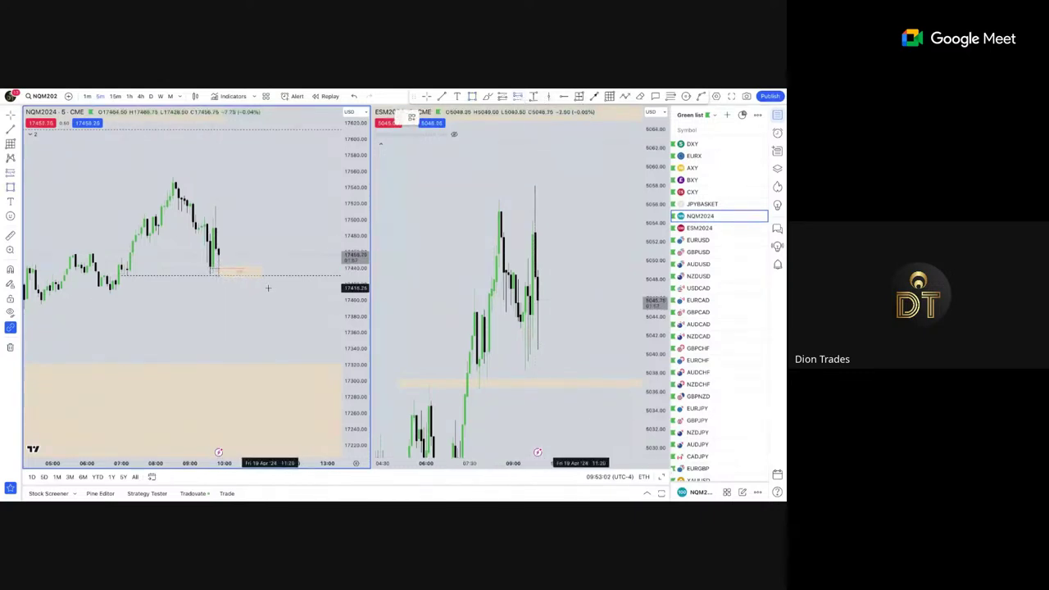
# Place a short position on NQM2024 from 17438.25, with the stop at 17521.25 and the target at 17231.75.
pyautogui.click(225, 270)
pyautogui.moveTo(225, 244); pyautogui.dragTo(222, 203)
pyautogui.moveTo(225, 296); pyautogui.dragTo(224, 436)
pyautogui.scroll(-4, 188, 311)
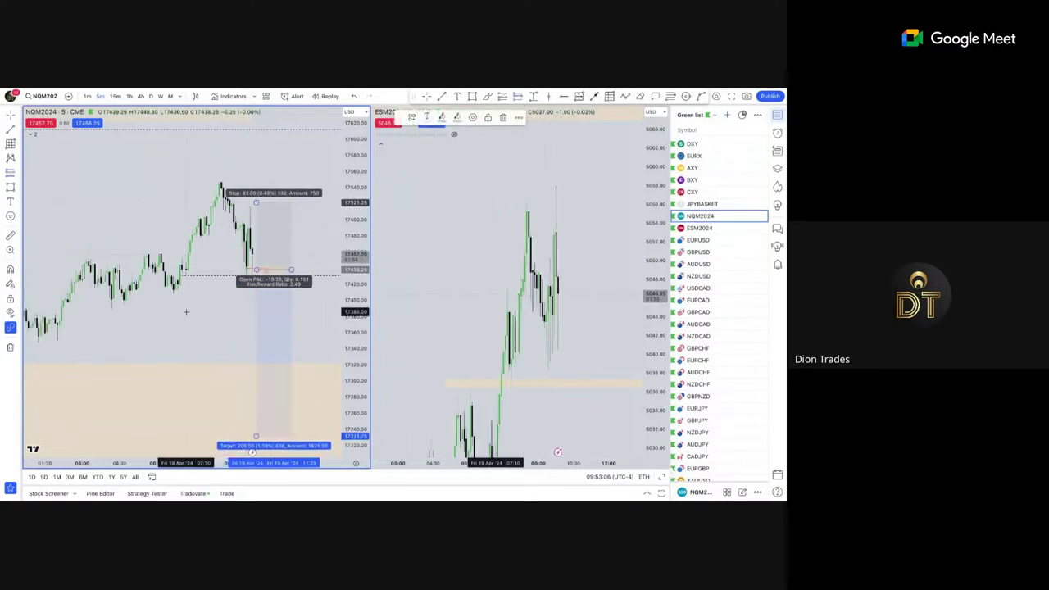
# Examine the NQM2024 short position and the candle wicks around the lower dashed line, selecting that line.
pyautogui.moveTo(219, 324); pyautogui.dragTo(213, 285)
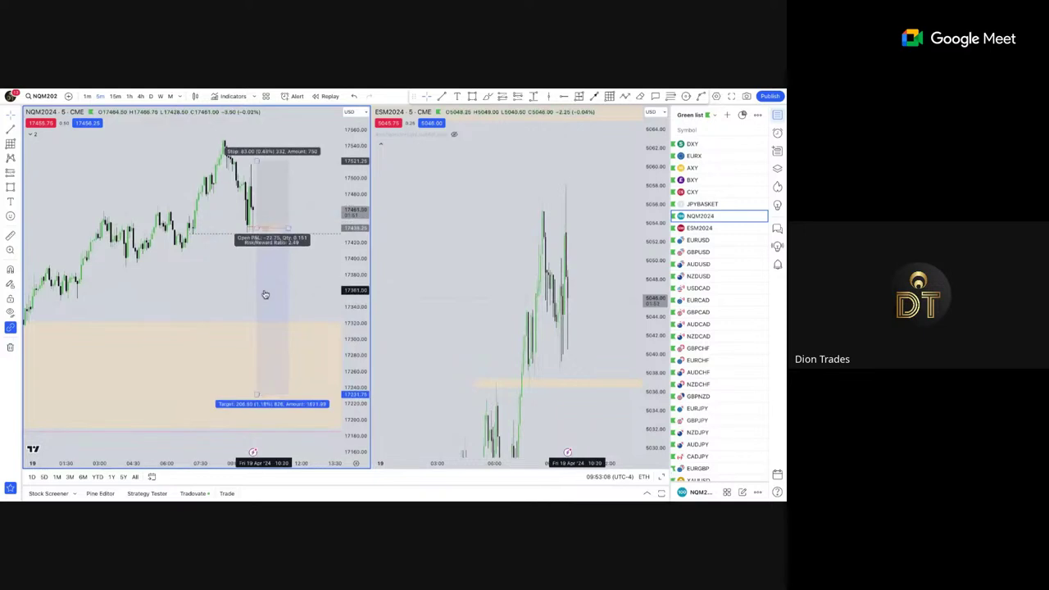
pyautogui.scroll(1, 234, 291)
pyautogui.scroll(2, 273, 233)
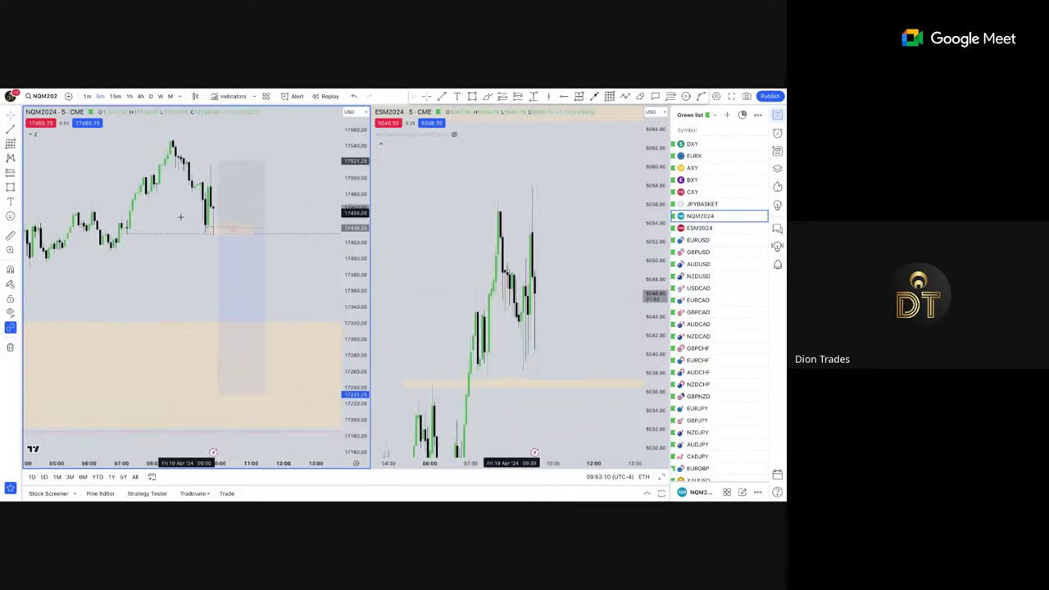
pyautogui.scroll(2, 267, 330)
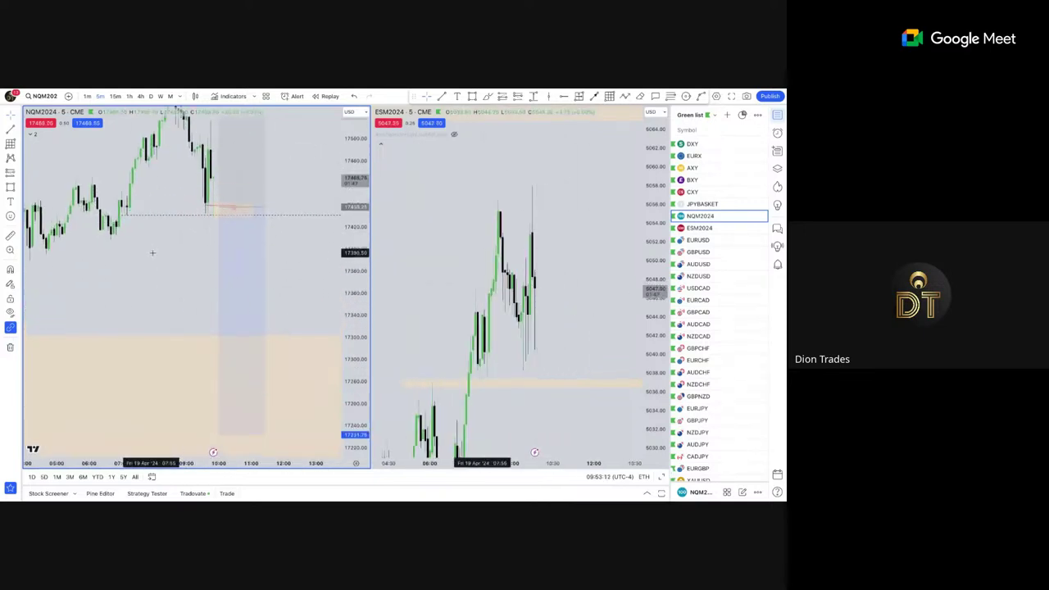
pyautogui.moveTo(353, 352); pyautogui.dragTo(352, 213)
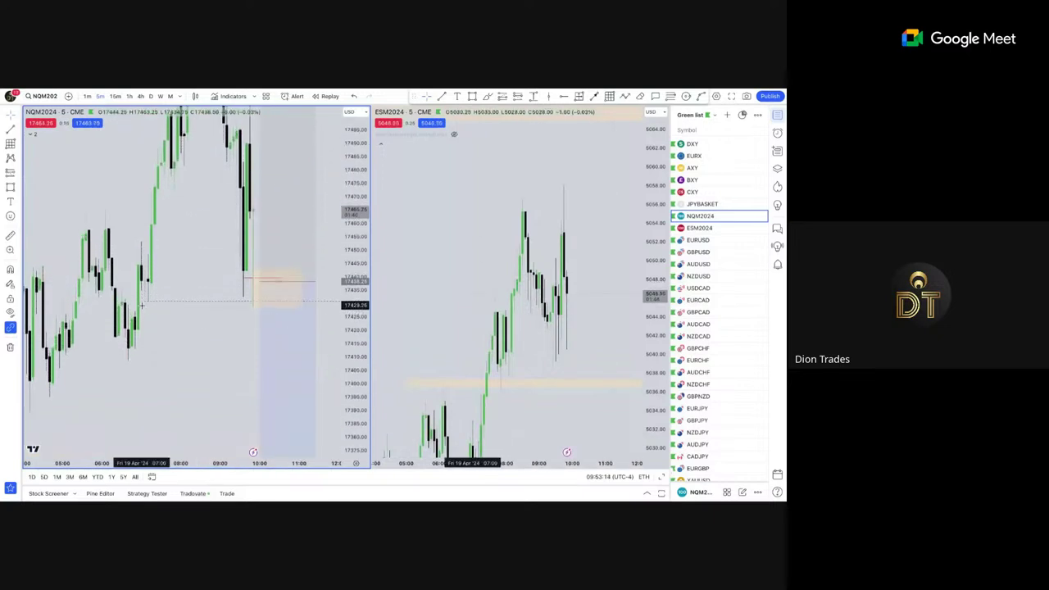
pyautogui.click(242, 302)
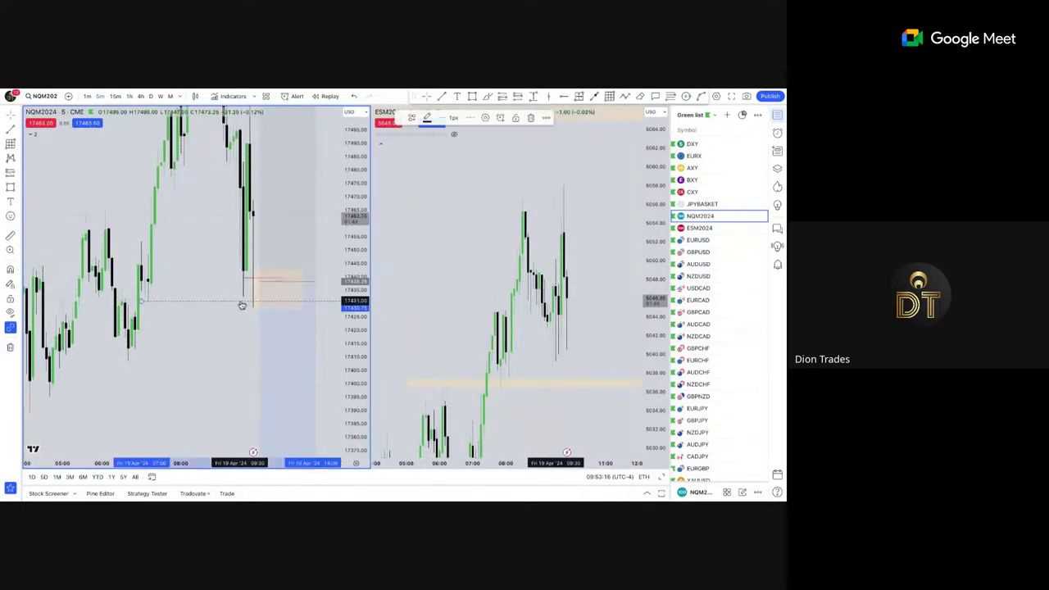
pyautogui.scroll(-3, 305, 300)
pyautogui.scroll(3, 308, 301)
pyautogui.moveTo(353, 221); pyautogui.dragTo(352, 385)
# Delete the small orange rectangle, the short position and the short red line from NQM2024, and rescale to show both large zones.
pyautogui.click(258, 287)
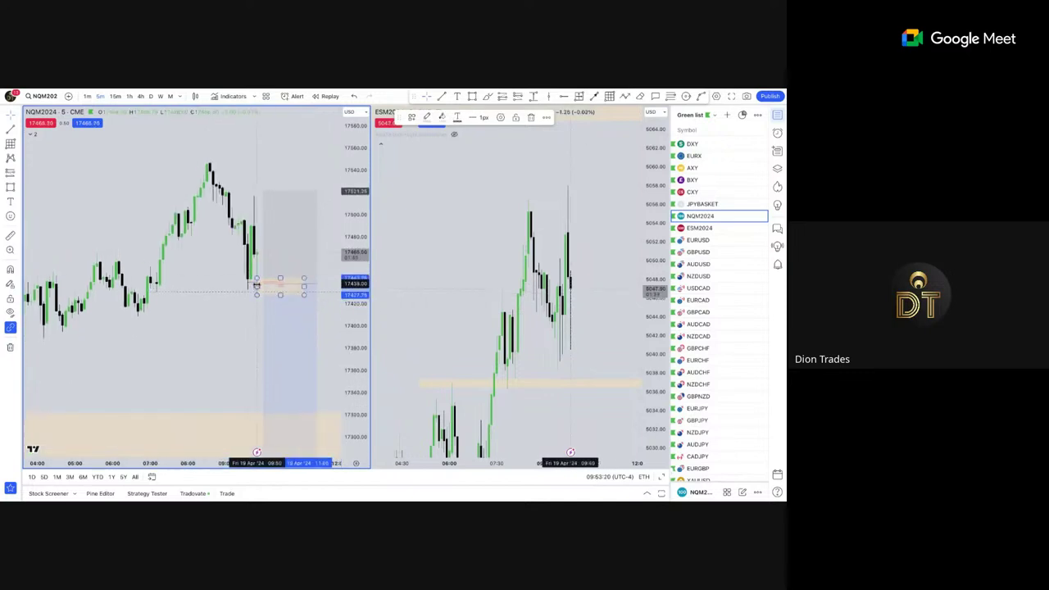
pyautogui.press('Delete')
pyautogui.click(262, 286)
pyautogui.press('Delete')
pyautogui.click(263, 284)
pyautogui.press('Delete')
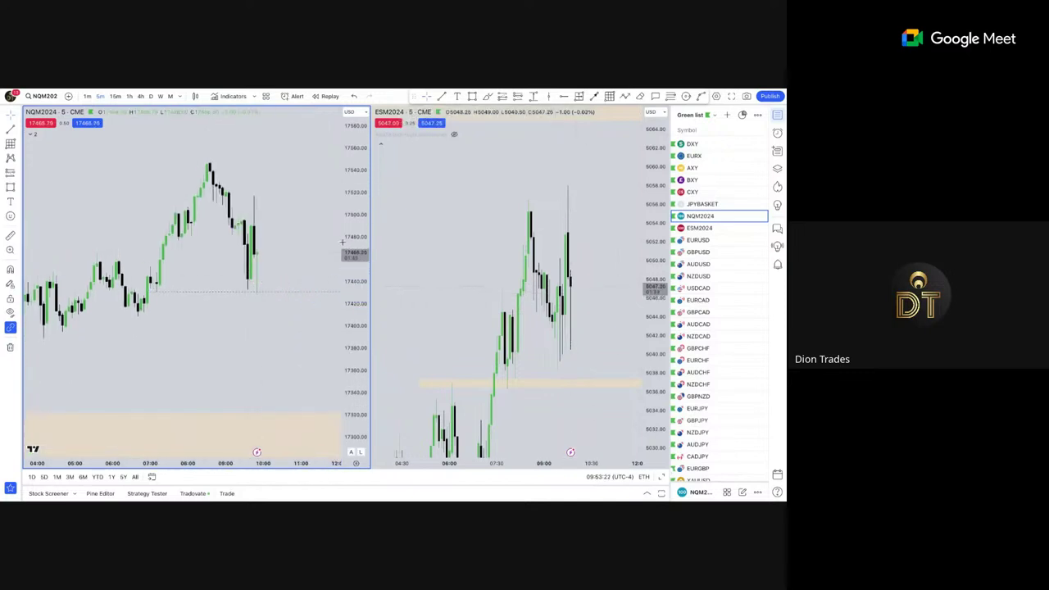
pyautogui.moveTo(351, 239); pyautogui.dragTo(360, 251)
pyautogui.scroll(1, 273, 262)
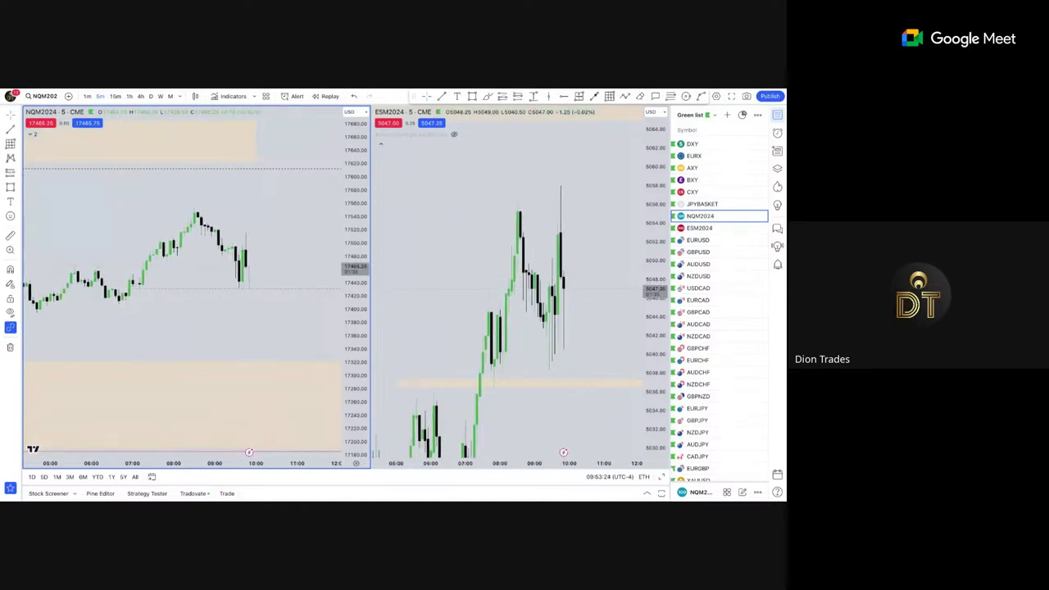
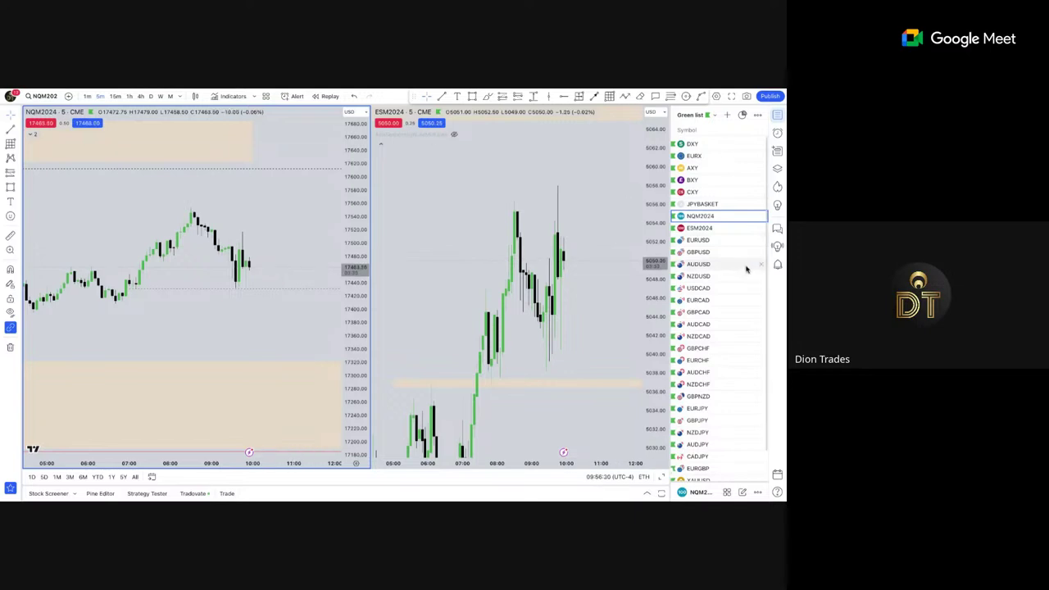
# Open USDCAD from the watchlist on the 1-hour timeframe and show the full short position down to its target.
pyautogui.scroll(-2, 730, 277)
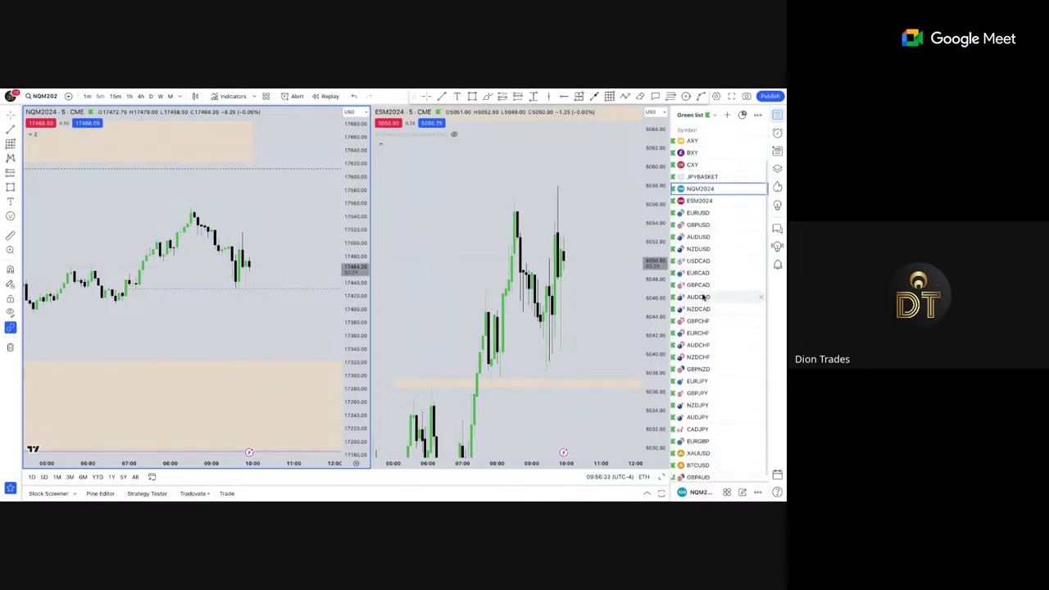
pyautogui.click(698, 261)
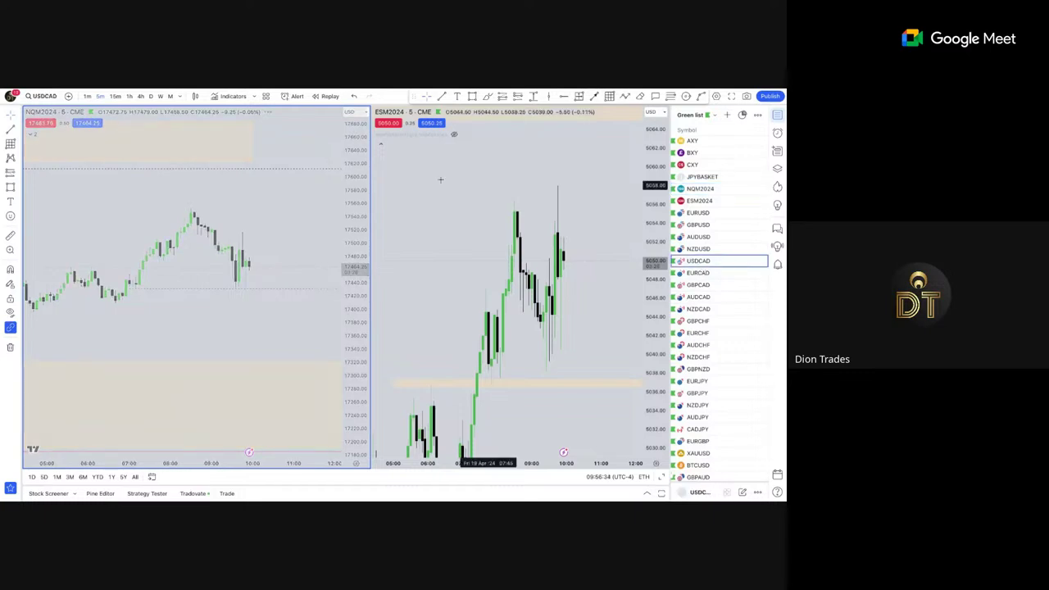
pyautogui.click(130, 97)
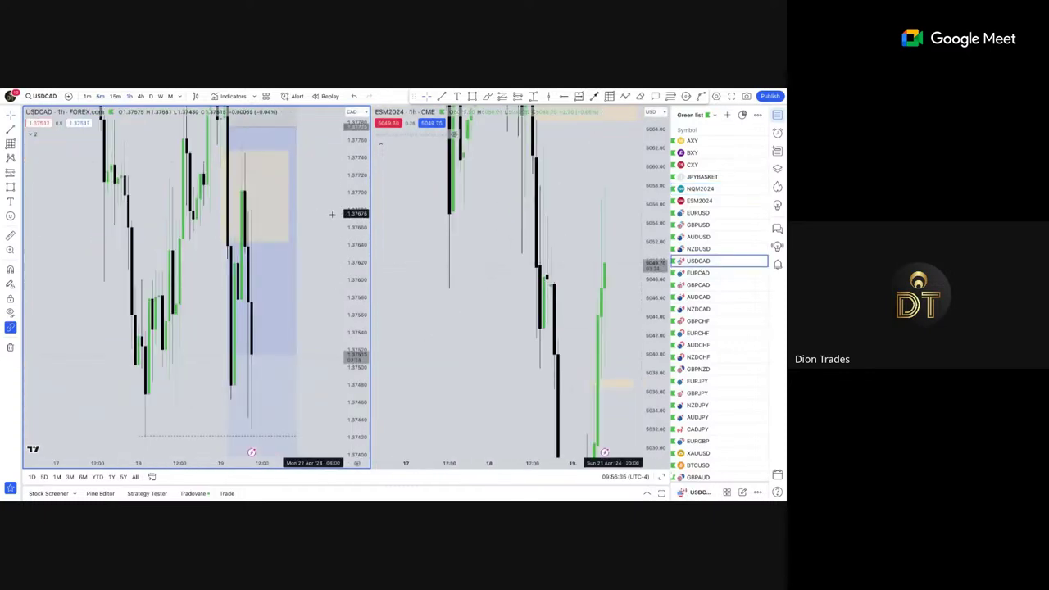
pyautogui.scroll(-3, 339, 296)
pyautogui.scroll(-5, 198, 361)
pyautogui.moveTo(198, 362); pyautogui.dragTo(194, 342)
pyautogui.scroll(-3, 195, 342)
pyautogui.scroll(3, 199, 333)
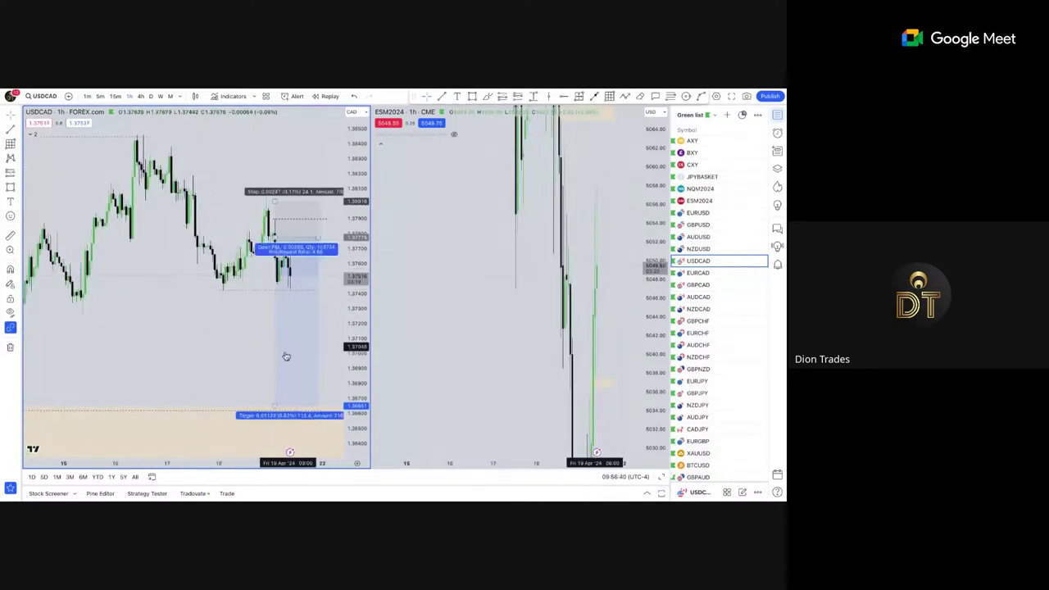
# Examine the USDCAD short position's entry, stop and target against the orange zone and the green box before it.
pyautogui.scroll(-5, 286, 347)
pyautogui.scroll(5, 225, 344)
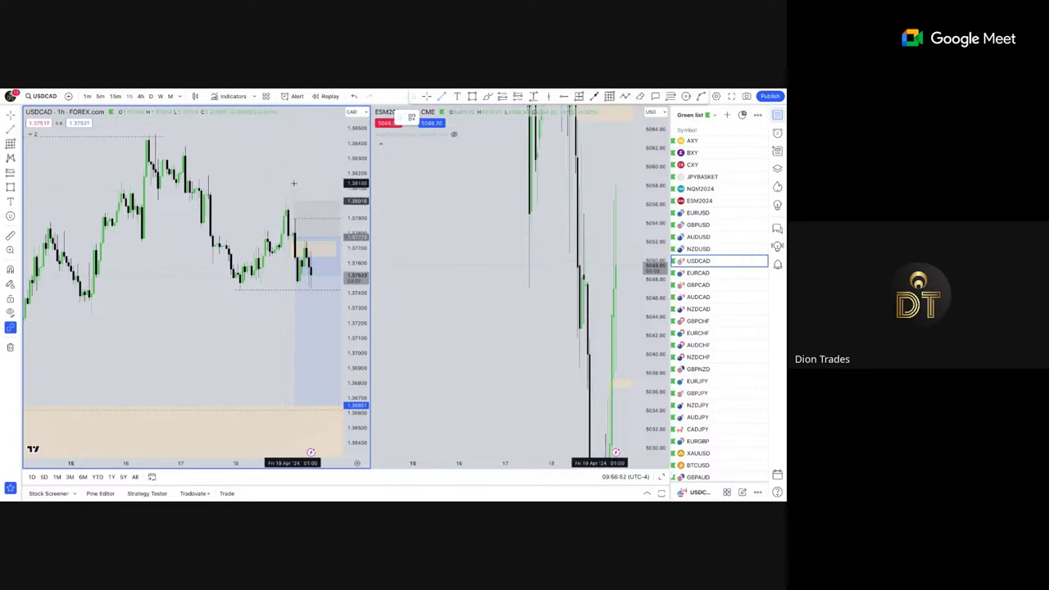
pyautogui.moveTo(279, 177); pyautogui.dragTo(266, 177)
pyautogui.scroll(-6, 266, 177)
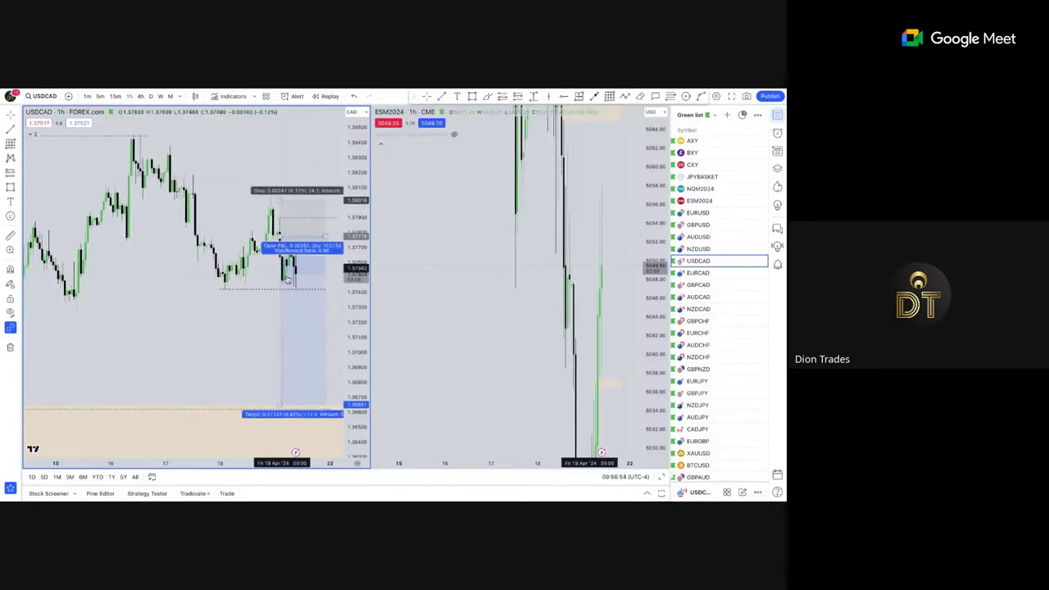
pyautogui.scroll(-3, 191, 310)
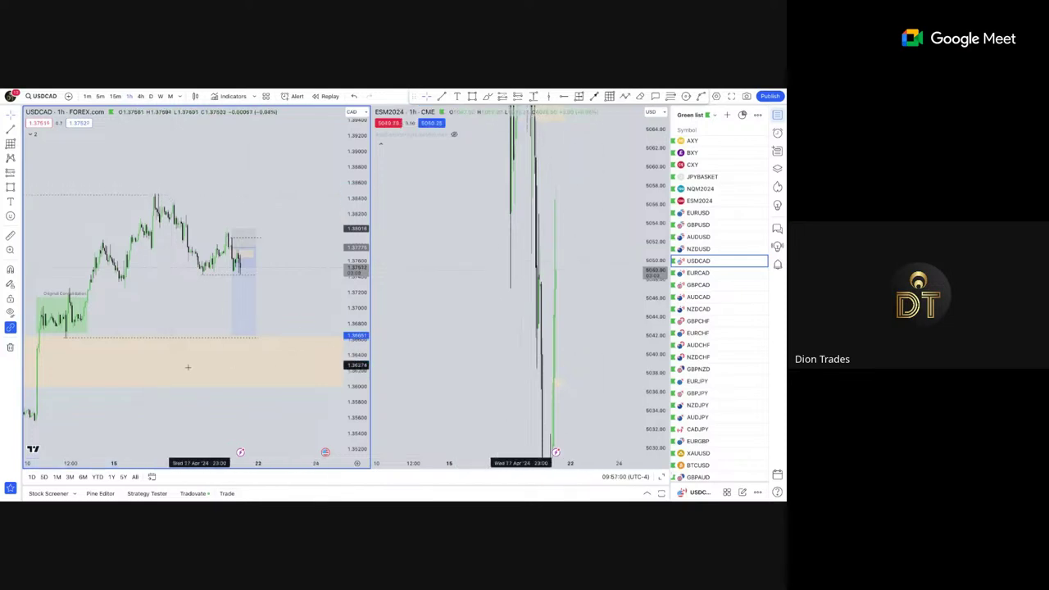
pyautogui.scroll(-3, 196, 205)
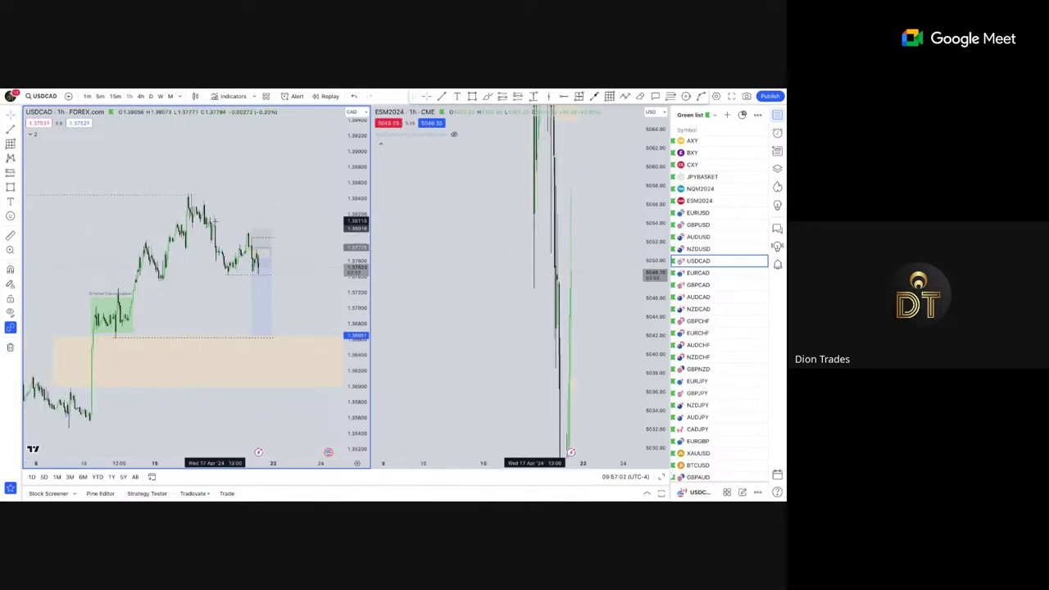
# Rescale the USDCAD 1-hour chart and examine the decline from the upper dashed high to the latest lows.
pyautogui.scroll(2, 199, 303)
pyautogui.scroll(2, 265, 317)
pyautogui.moveTo(199, 303); pyautogui.dragTo(192, 282)
pyautogui.scroll(-2, 193, 281)
pyautogui.moveTo(356, 267); pyautogui.dragTo(355, 221)
pyautogui.scroll(3, 220, 291)
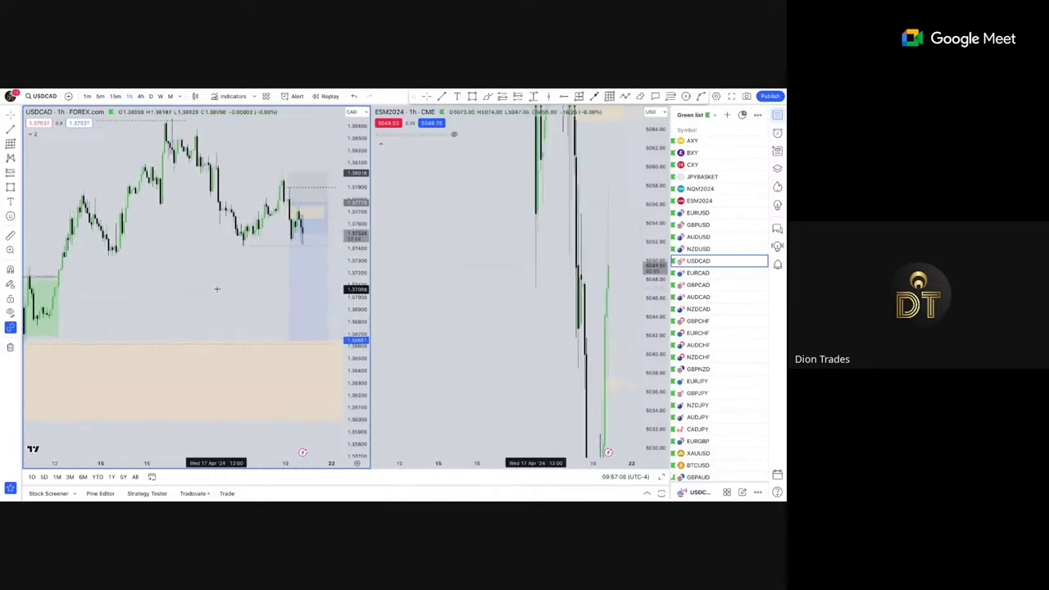
pyautogui.moveTo(217, 289); pyautogui.dragTo(273, 293)
pyautogui.scroll(-1, 244, 308)
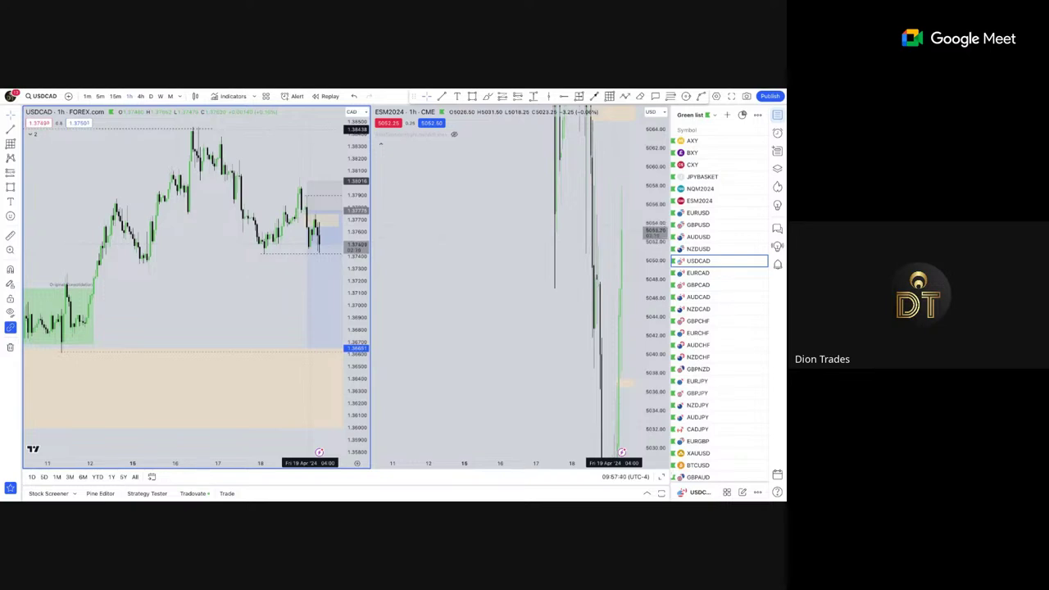
# Switch the charts to the 1-minute timeframe and reset the USDCAD chart view.
pyautogui.click(87, 96)
pyautogui.rightClick(234, 153)
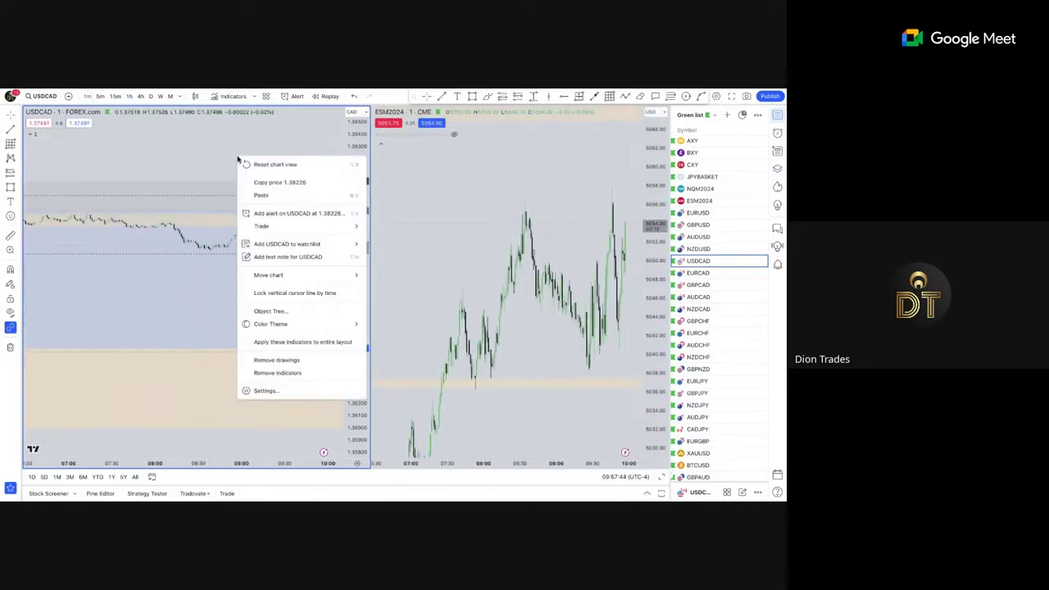
pyautogui.click(246, 164)
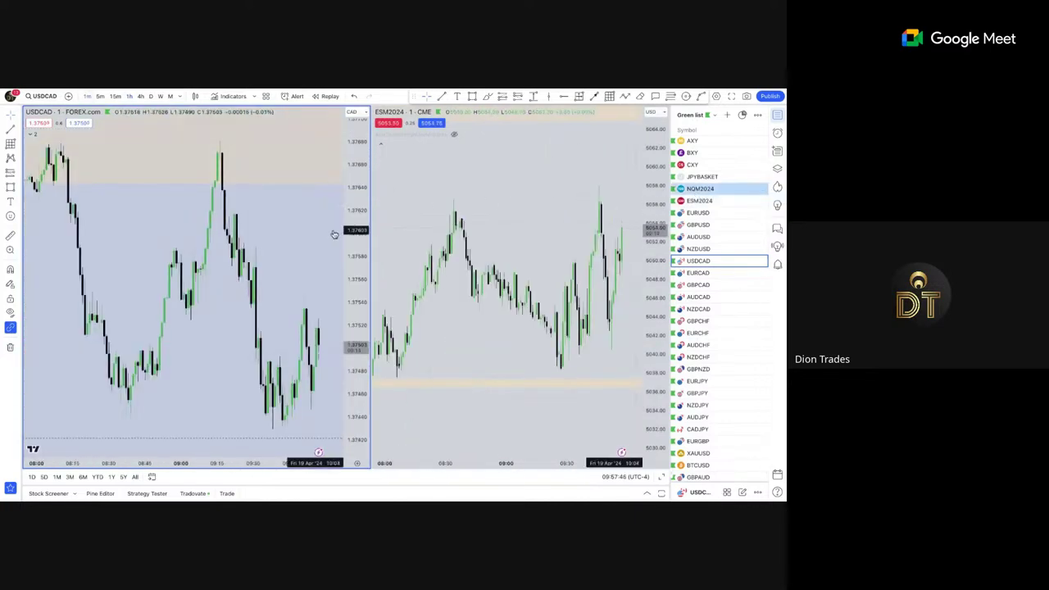
# Open NQM2024 on the 1-minute timeframe and rescale it around the latest candles and both dashed lines.
pyautogui.click(705, 189)
pyautogui.scroll(-5, 331, 253)
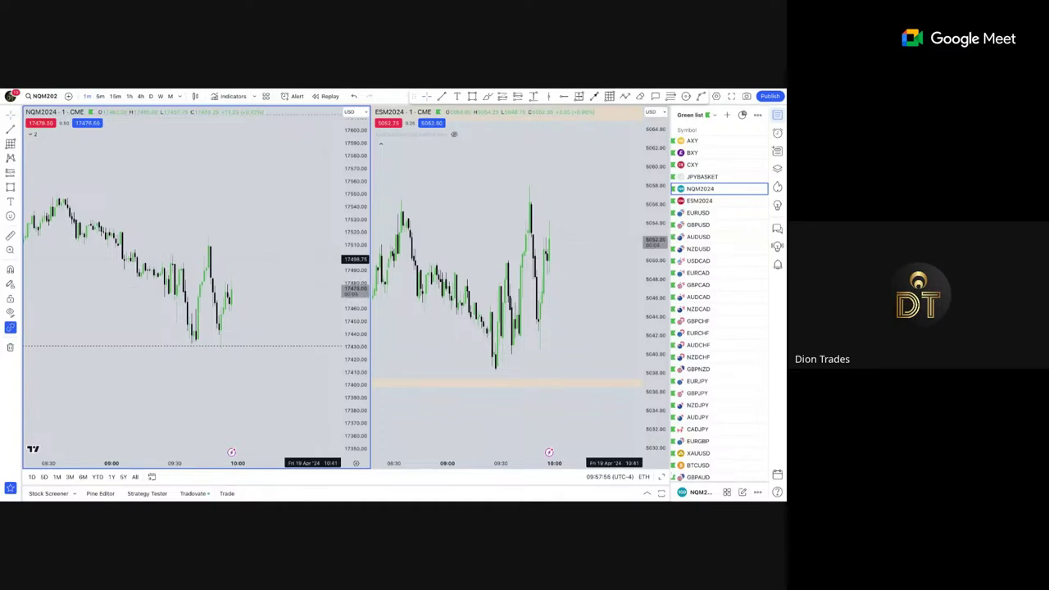
pyautogui.moveTo(353, 238); pyautogui.dragTo(353, 353)
pyautogui.scroll(-4, 281, 257)
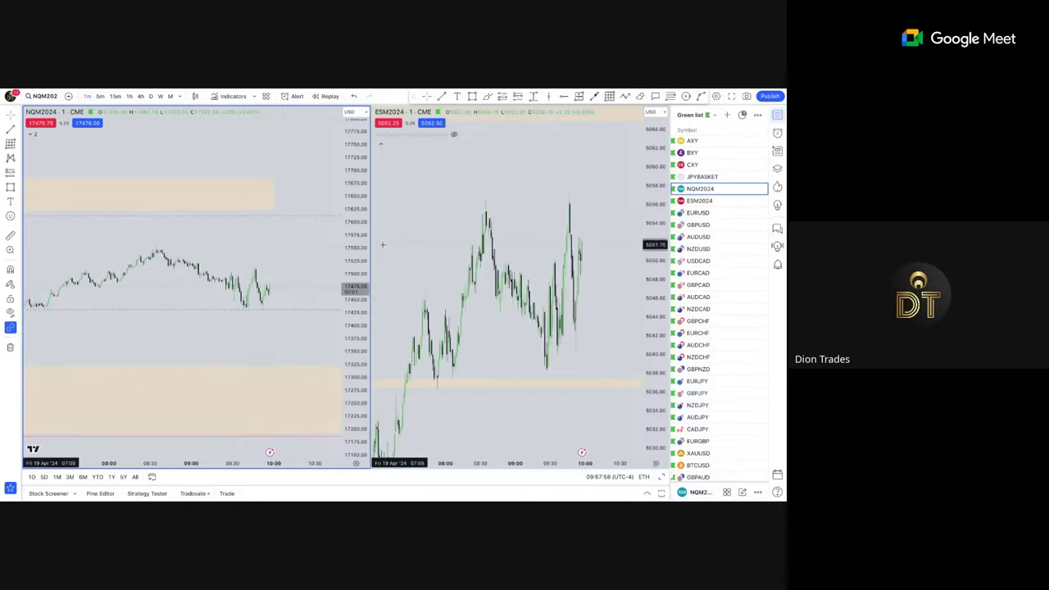
pyautogui.moveTo(354, 311); pyautogui.dragTo(353, 189)
pyautogui.scroll(5, 287, 250)
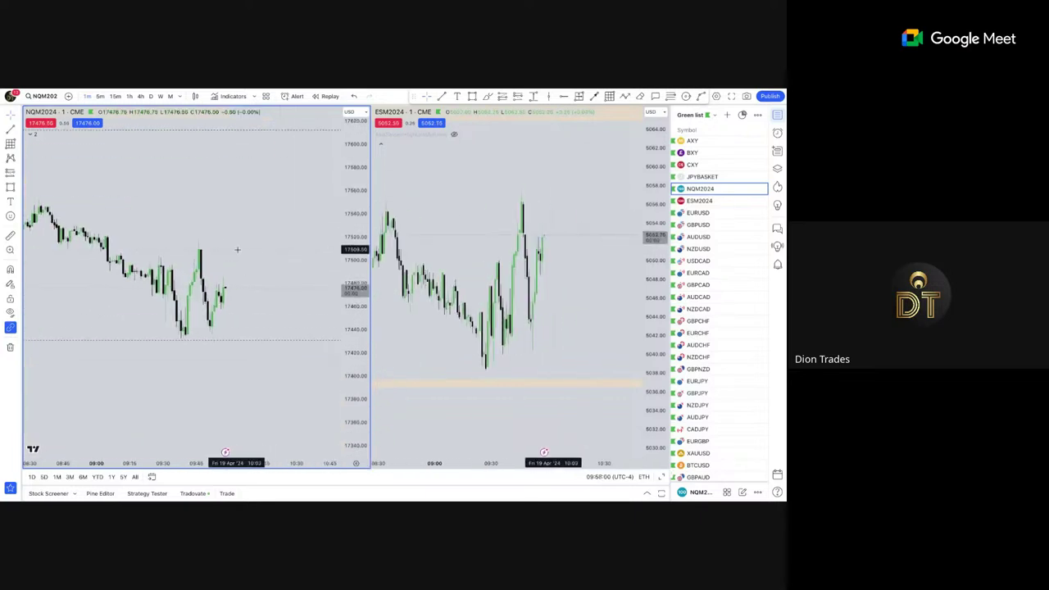
# Examine NQM2024's 1-minute swings above the lower dashed line alongside the ESM2024 chart.
pyautogui.scroll(-2, 237, 250)
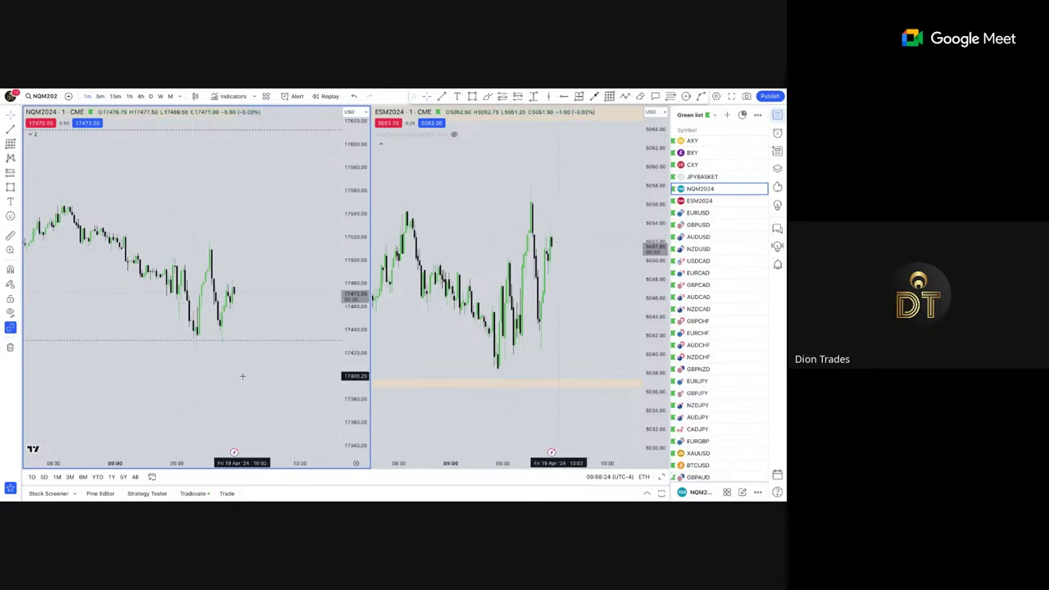
pyautogui.scroll(-3, 244, 376)
pyautogui.moveTo(253, 366); pyautogui.dragTo(270, 360)
pyautogui.scroll(5, 270, 360)
pyautogui.scroll(-3, 236, 300)
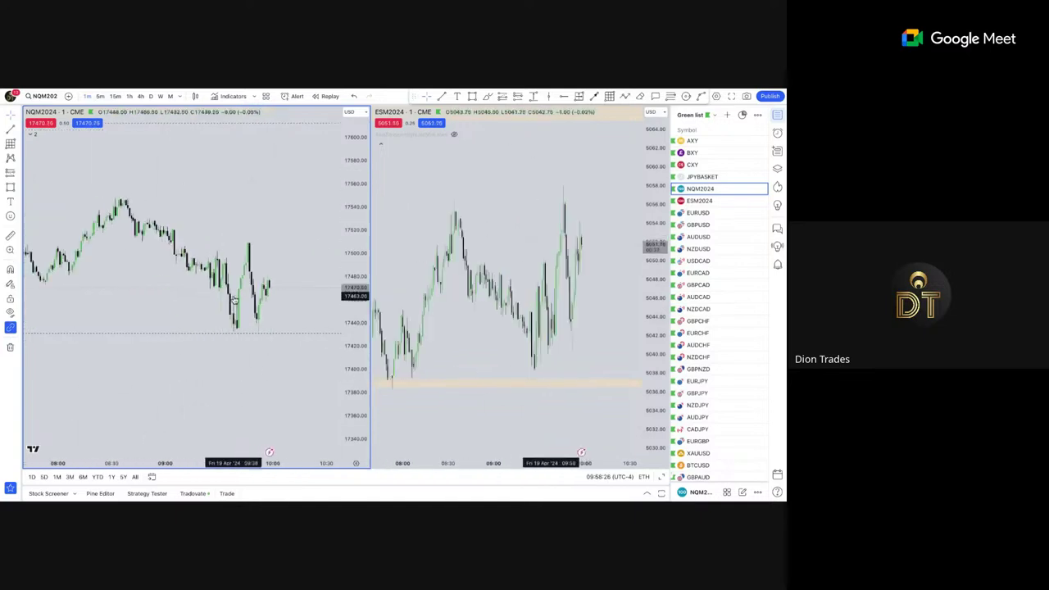
pyautogui.hscroll(-3, 305, 246)
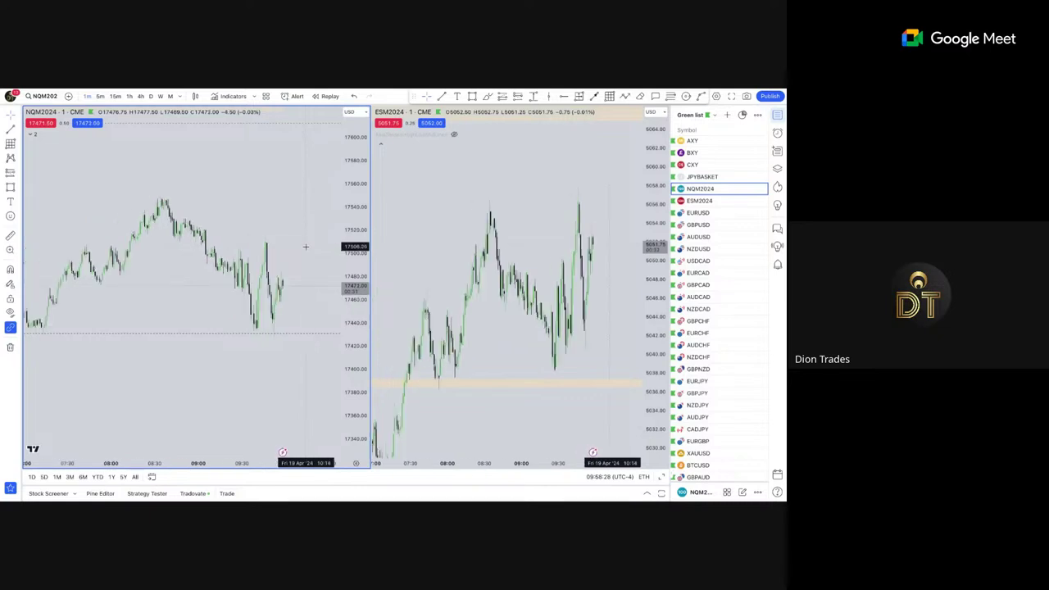
pyautogui.scroll(3, 307, 246)
pyautogui.scroll(-4, 333, 237)
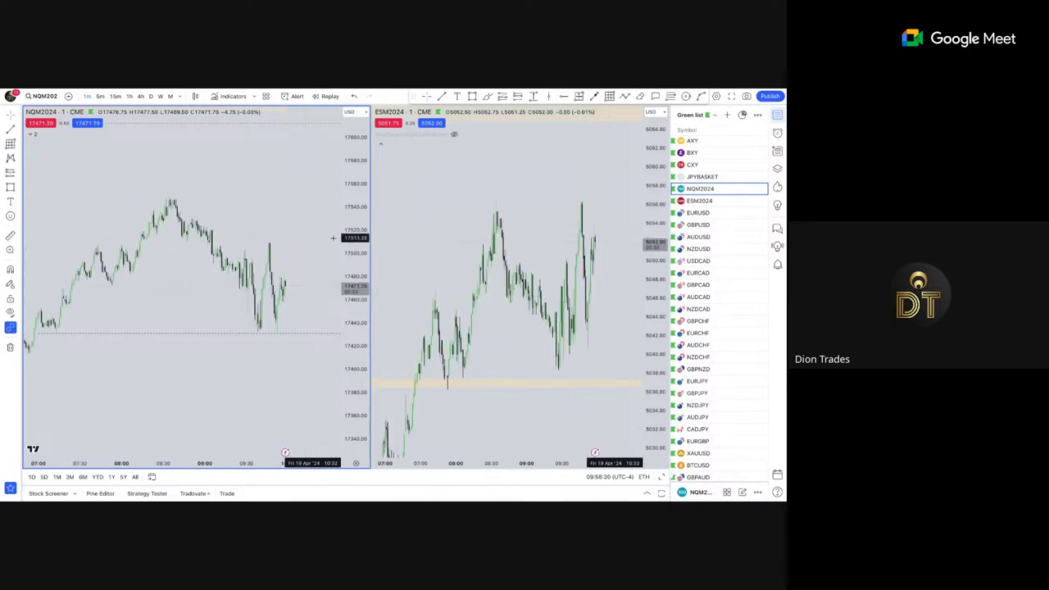
pyautogui.scroll(3, 402, 298)
pyautogui.scroll(3, 402, 299)
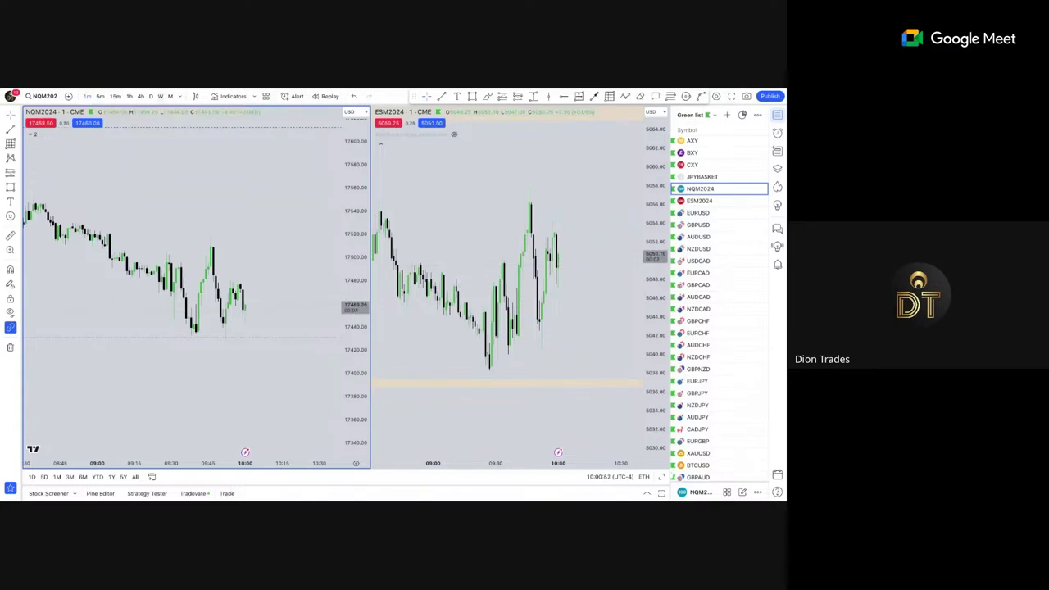
# Compare the latest 1-minute highs and lows on NQM2024 and ESM2024, bringing both orange zones on ESM2024 into view.
pyautogui.scroll(3, 313, 248)
pyautogui.scroll(-2, 508, 232)
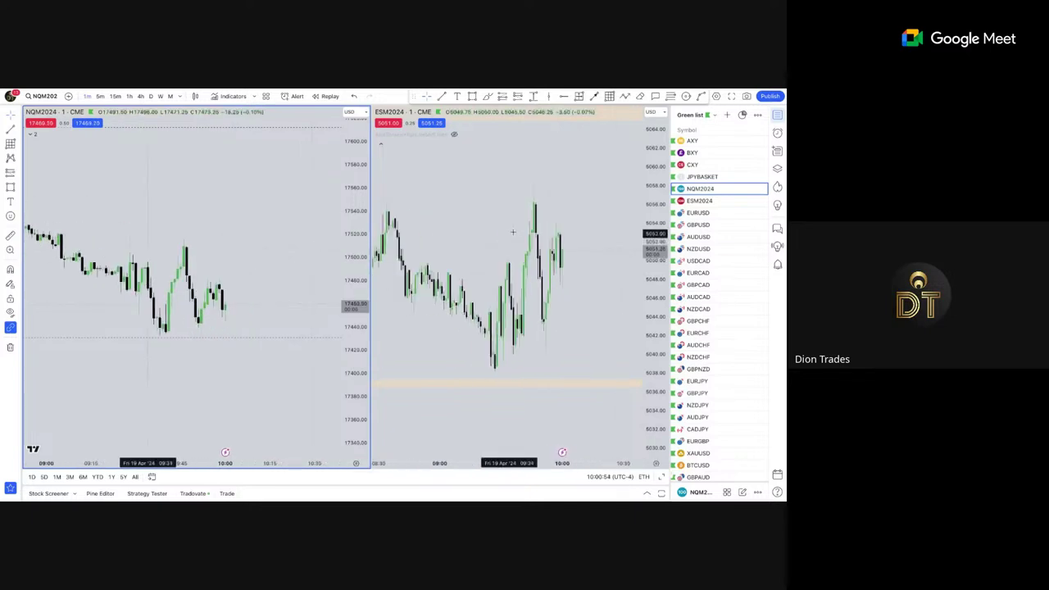
pyautogui.moveTo(537, 207); pyautogui.dragTo(599, 215)
pyautogui.scroll(3, 636, 246)
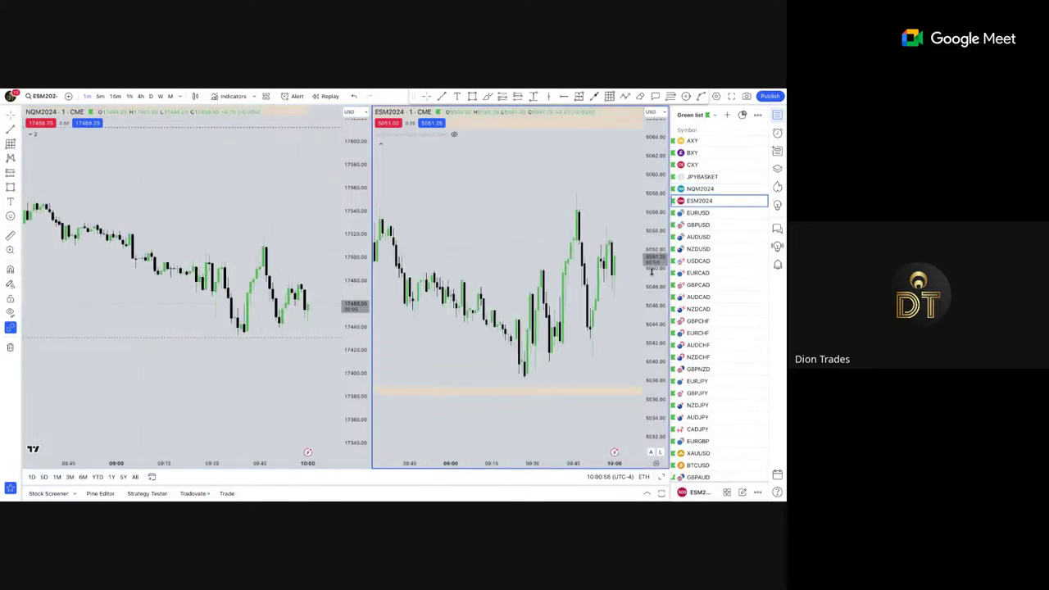
pyautogui.scroll(-2, 278, 214)
pyautogui.moveTo(278, 215); pyautogui.dragTo(227, 214)
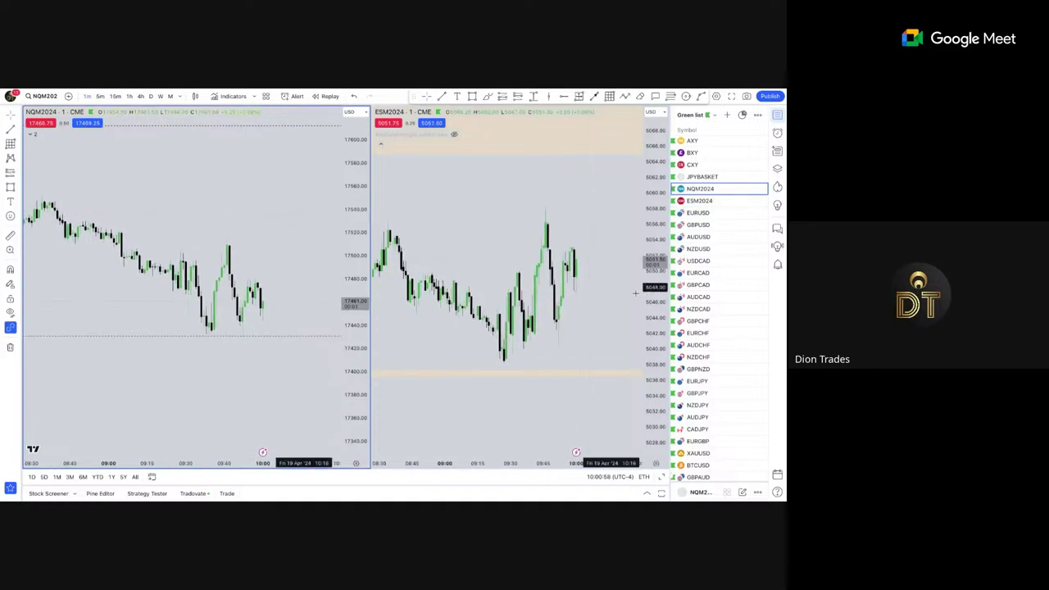
# Switch the charts to the 1-hour timeframe and reset the NQM2024 chart view.
pyautogui.scroll(-1, 708, 356)
pyautogui.click(129, 96)
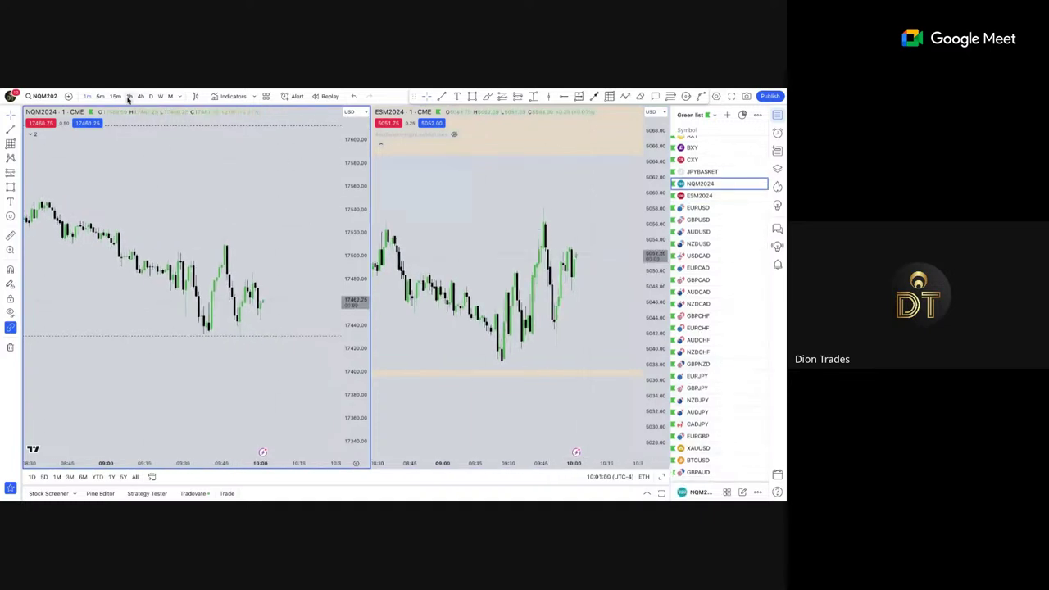
pyautogui.rightClick(243, 190)
pyautogui.click(246, 193)
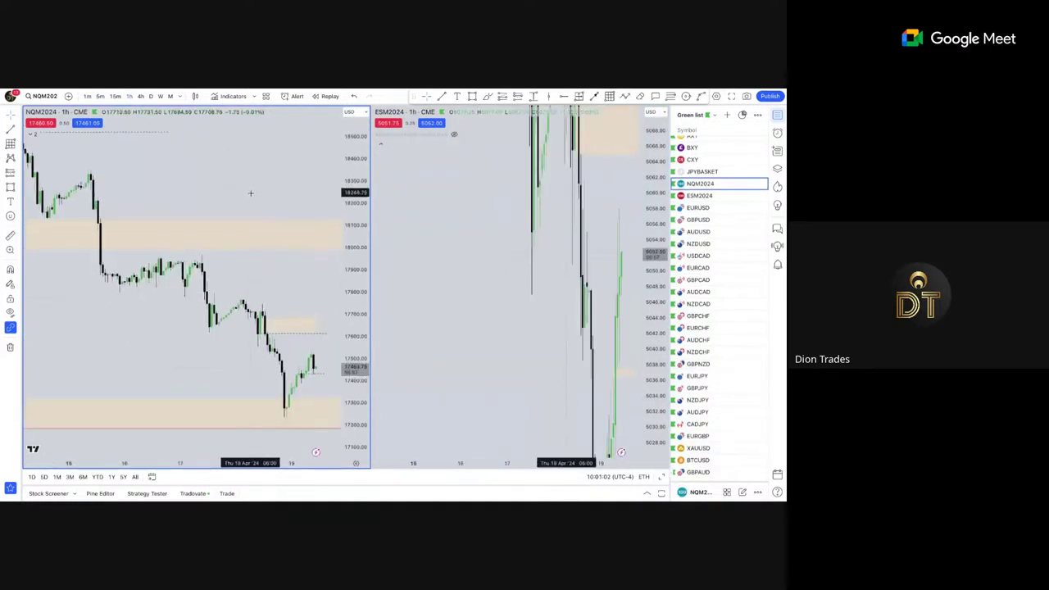
# Open XAUUSD from the watchlist and review it on the 1-hour and daily timeframes.
pyautogui.click(702, 449)
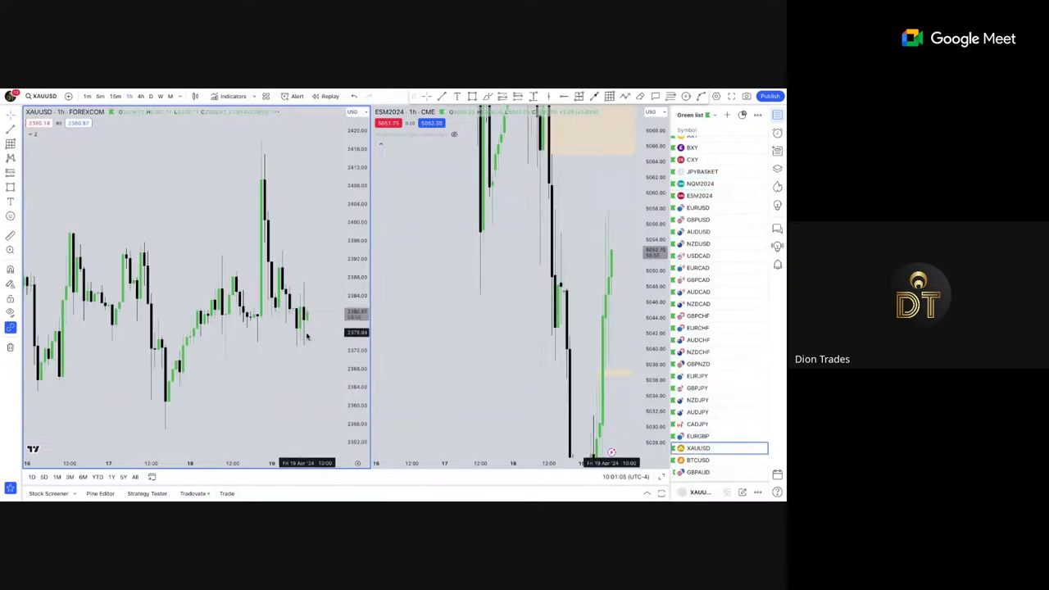
pyautogui.moveTo(359, 304); pyautogui.dragTo(358, 443)
pyautogui.scroll(-5, 261, 230)
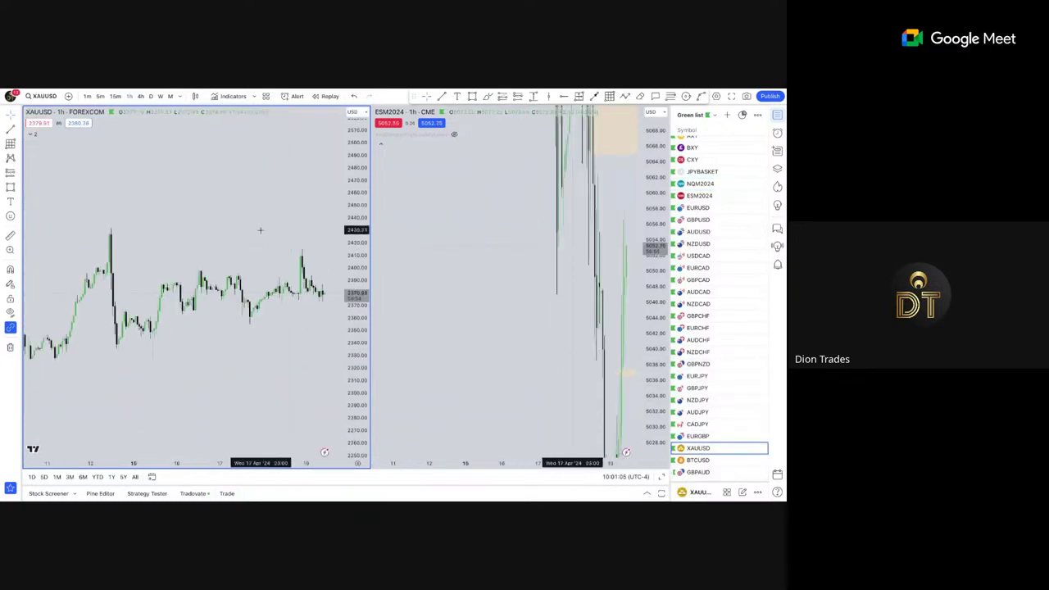
pyautogui.click(151, 95)
pyautogui.scroll(5, 255, 228)
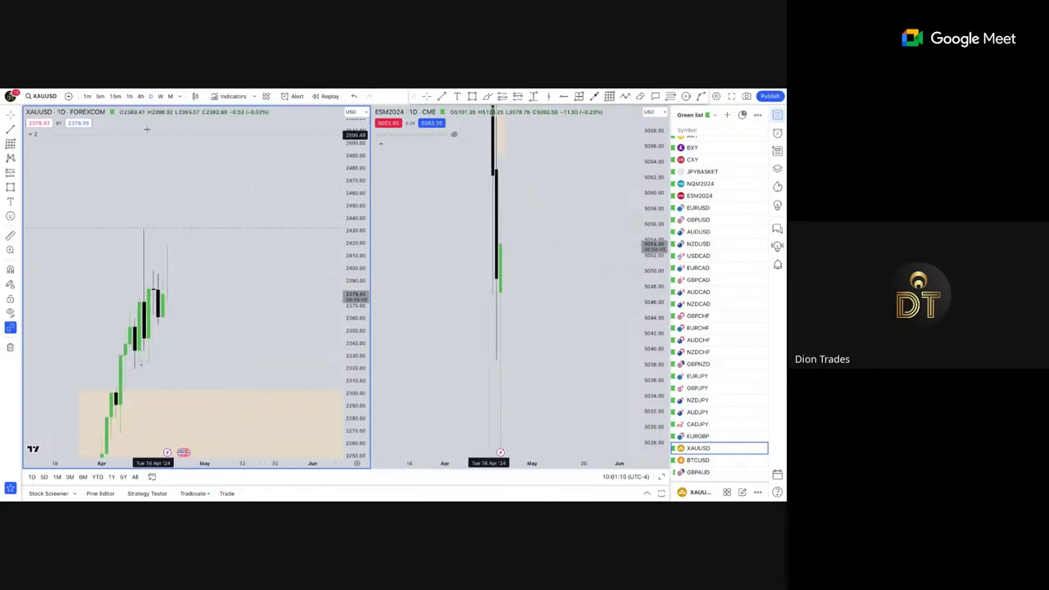
# Switch XAUUSD to the 5-minute timeframe, reset its view, and show the empty space around the upper dashed line.
pyautogui.click(100, 97)
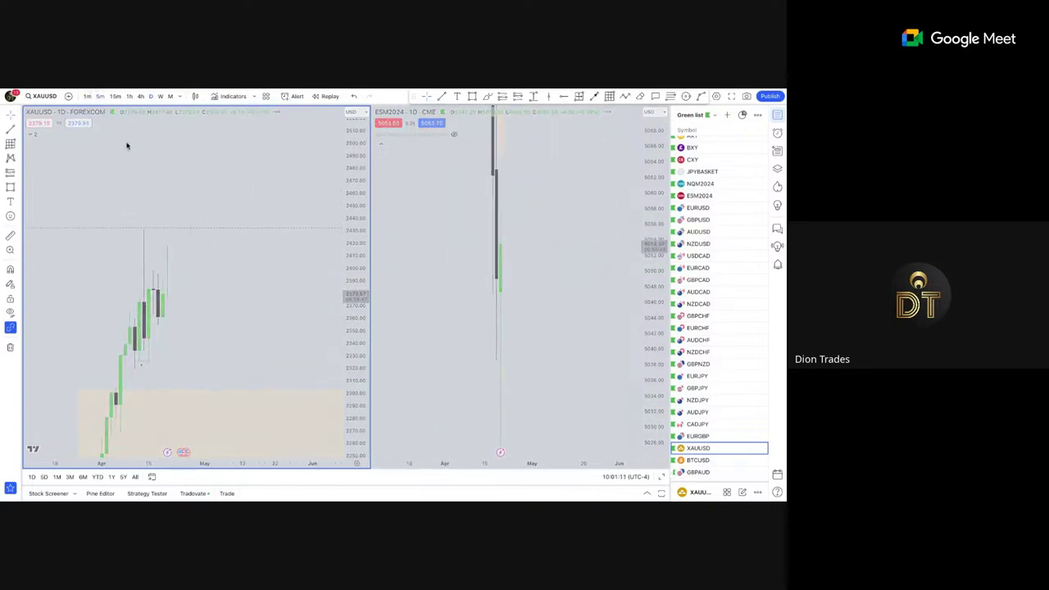
pyautogui.rightClick(183, 199)
pyautogui.click(198, 208)
pyautogui.moveTo(353, 211); pyautogui.dragTo(353, 342)
pyautogui.moveTo(246, 194); pyautogui.dragTo(309, 378)
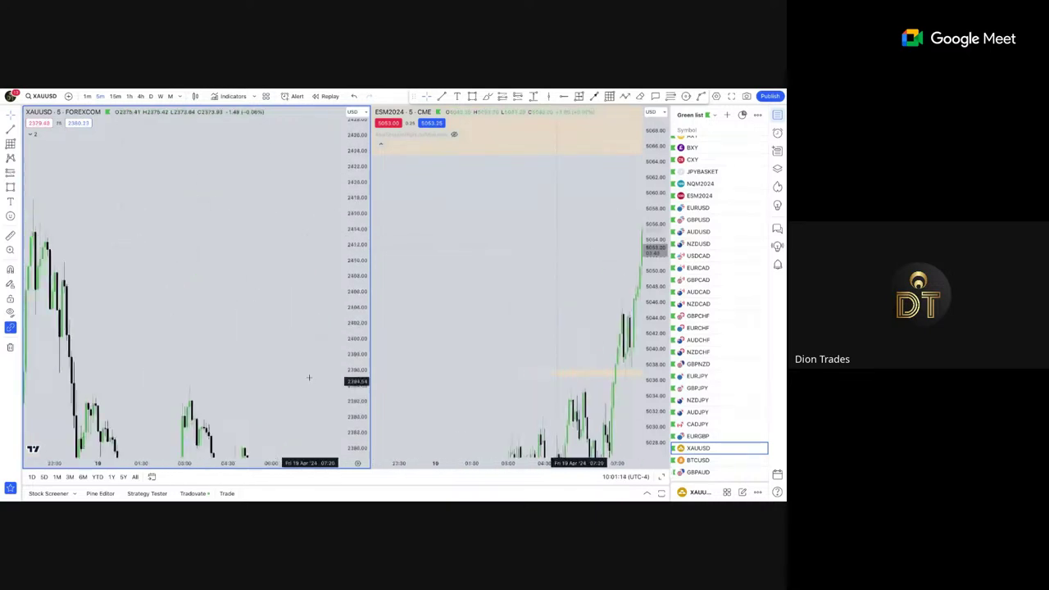
pyautogui.scroll(-5, 309, 378)
pyautogui.moveTo(222, 209); pyautogui.dragTo(291, 358)
pyautogui.moveTo(236, 162); pyautogui.dragTo(262, 227)
pyautogui.scroll(4, 263, 227)
pyautogui.moveTo(240, 328); pyautogui.dragTo(104, 218)
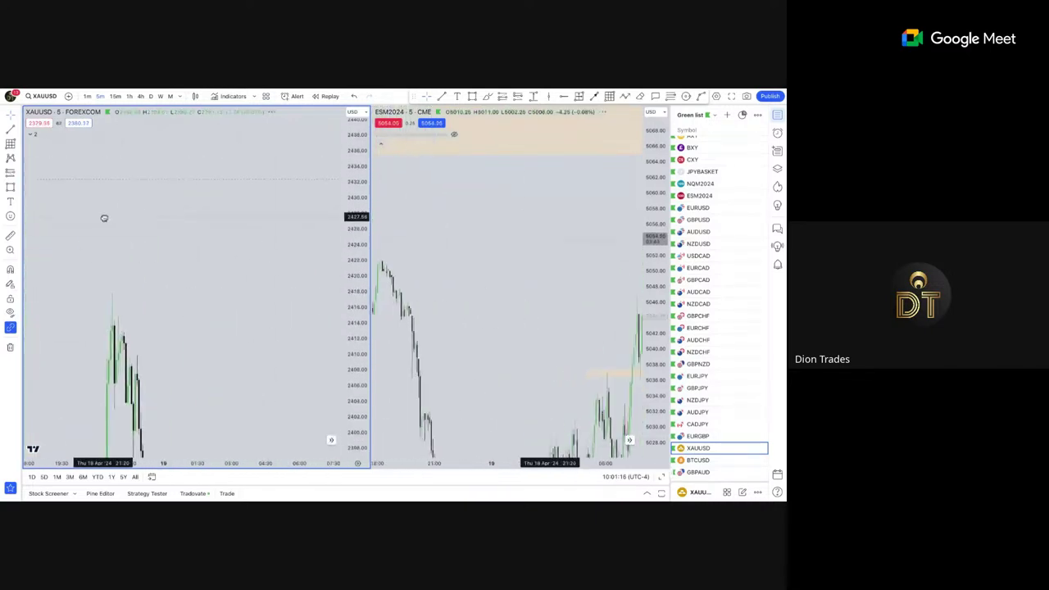
pyautogui.moveTo(223, 265); pyautogui.dragTo(144, 242)
# Draw a ten-point path on XAUUSD that zigzags up past the dashed line, makes a lower high, and falls to about 2416.66.
pyautogui.click(625, 96)
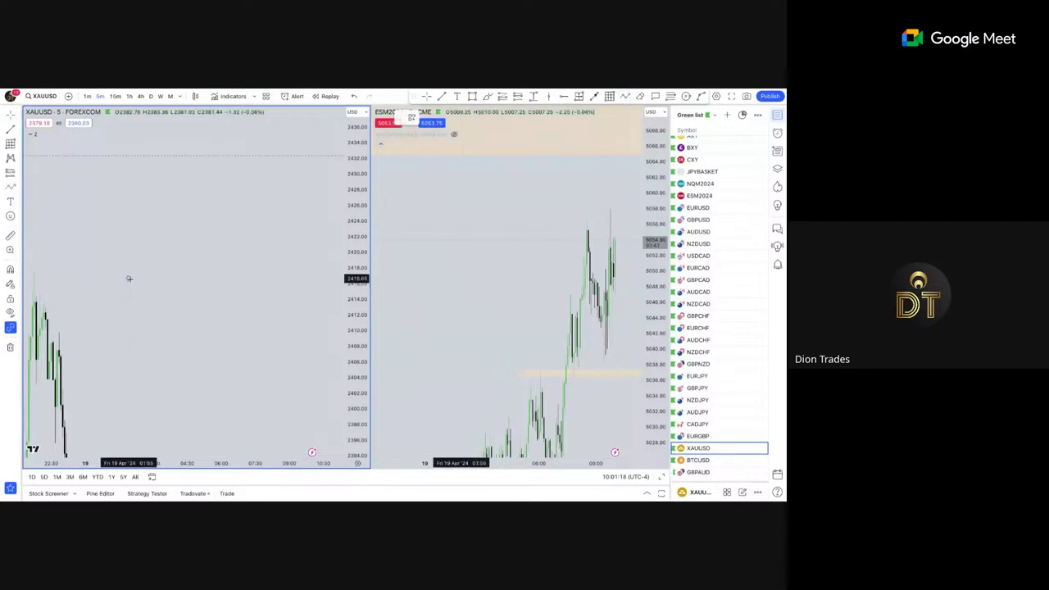
pyautogui.click(128, 278)
pyautogui.click(149, 223)
pyautogui.click(173, 250)
pyautogui.click(191, 211)
pyautogui.click(225, 137)
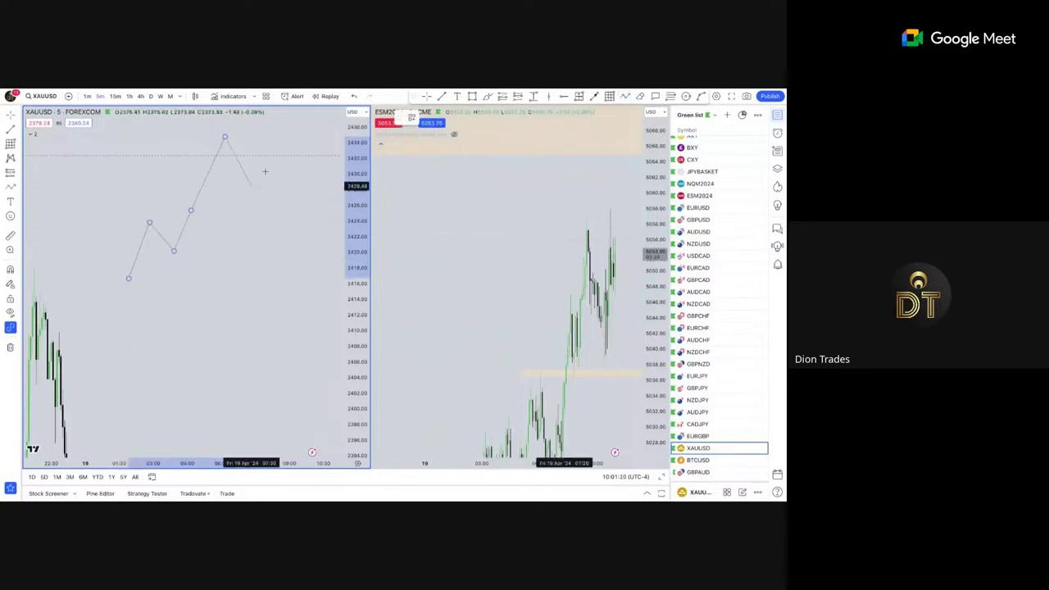
pyautogui.click(234, 173)
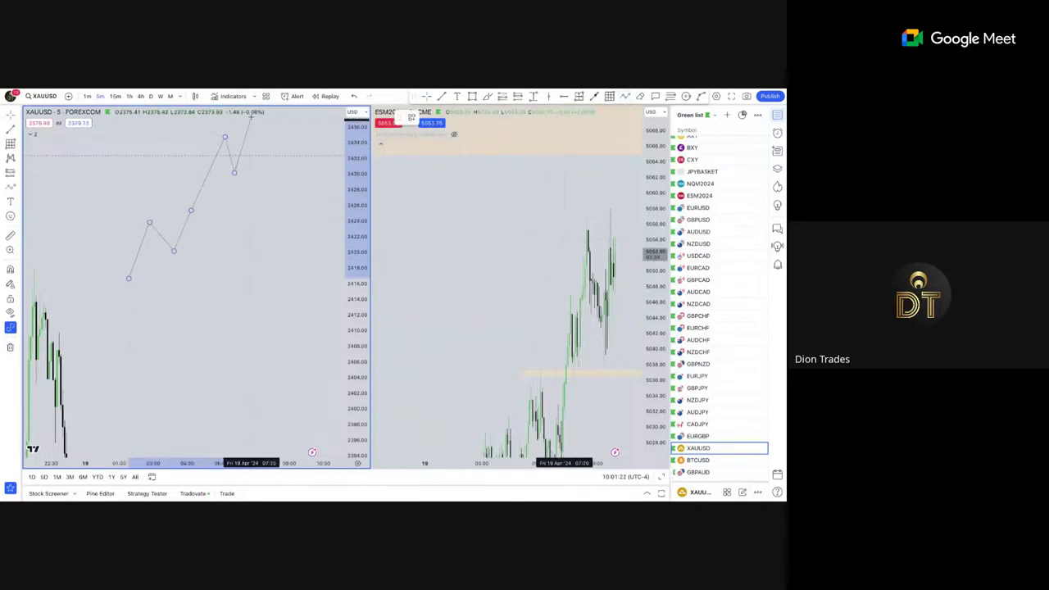
pyautogui.click(252, 116)
pyautogui.click(277, 206)
pyautogui.click(294, 145)
pyautogui.doubleClick(325, 279)
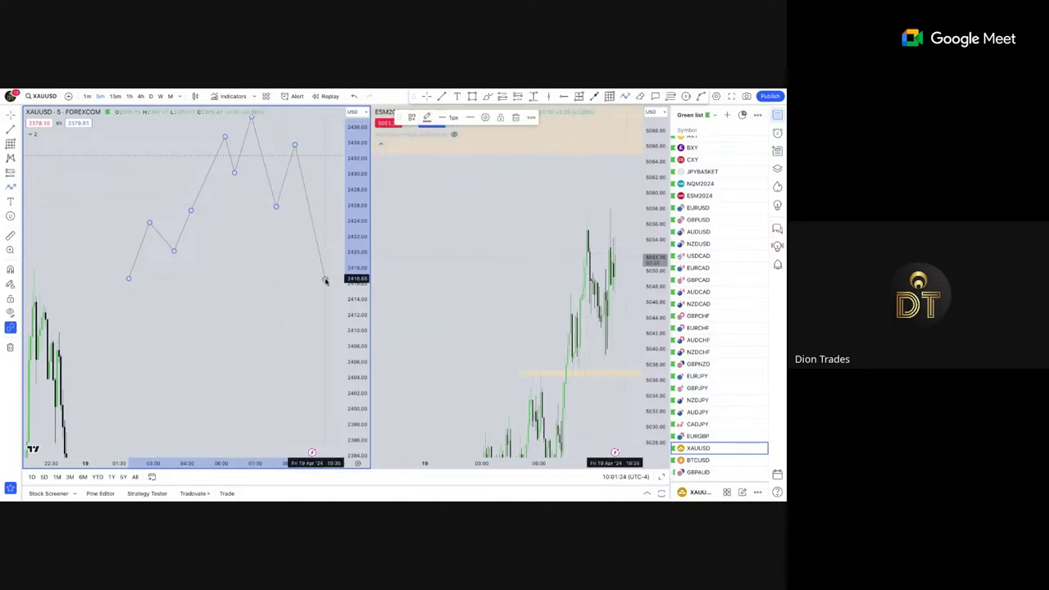
# Finish the zigzag path on XAUUSD and delete it from the chart.
pyautogui.click(270, 290)
pyautogui.moveTo(226, 288); pyautogui.dragTo(223, 312)
pyautogui.scroll(2, 223, 313)
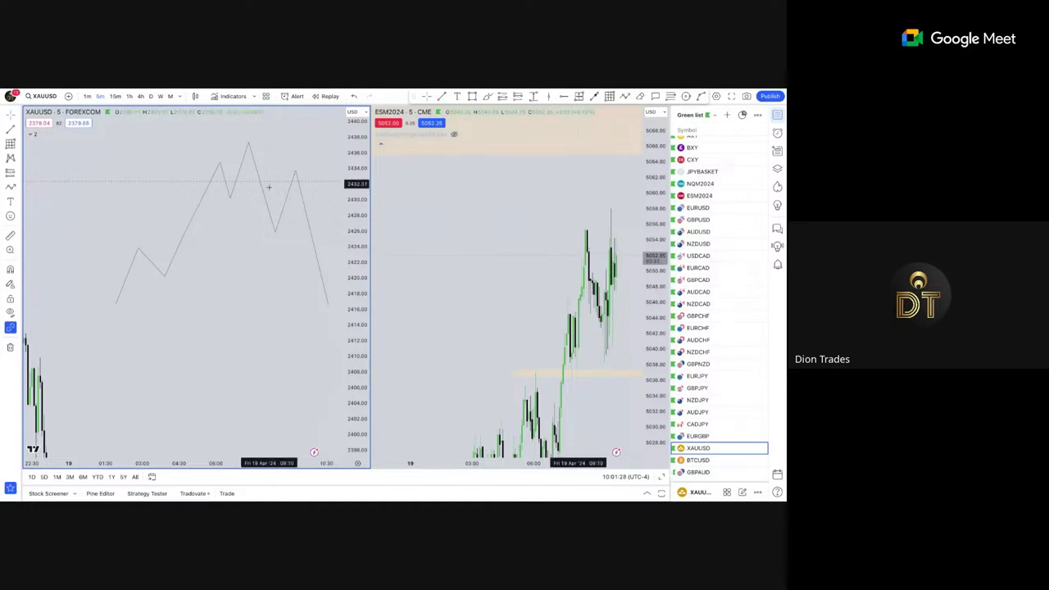
pyautogui.click(303, 199)
pyautogui.press('Delete')
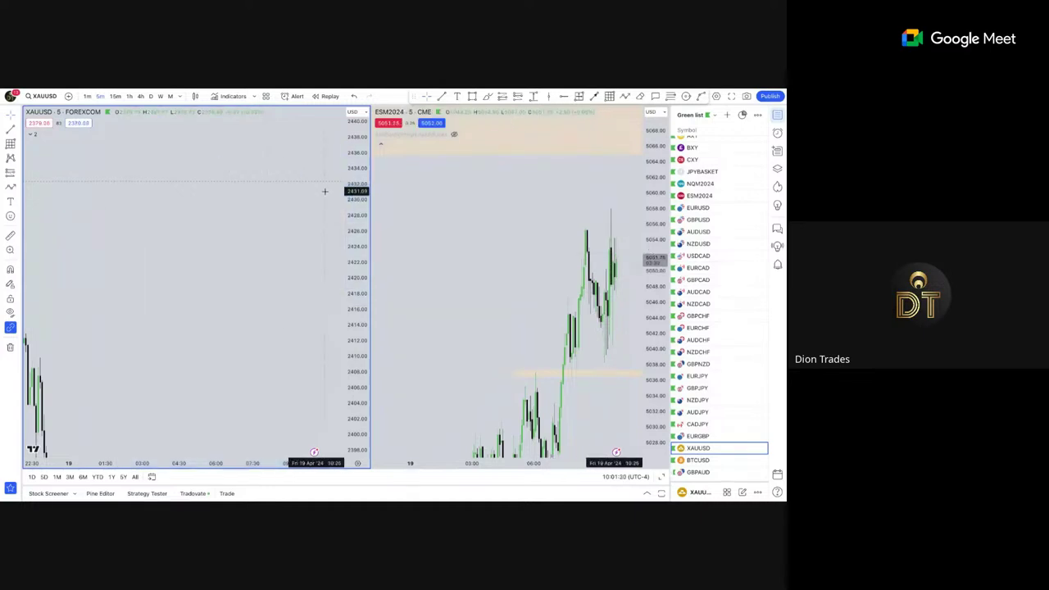
# Show XAUUSD on the 1-hour timeframe, and open NQM2024 from the watchlist on the 5-minute timeframe.
pyautogui.scroll(-3, 251, 169)
pyautogui.click(129, 97)
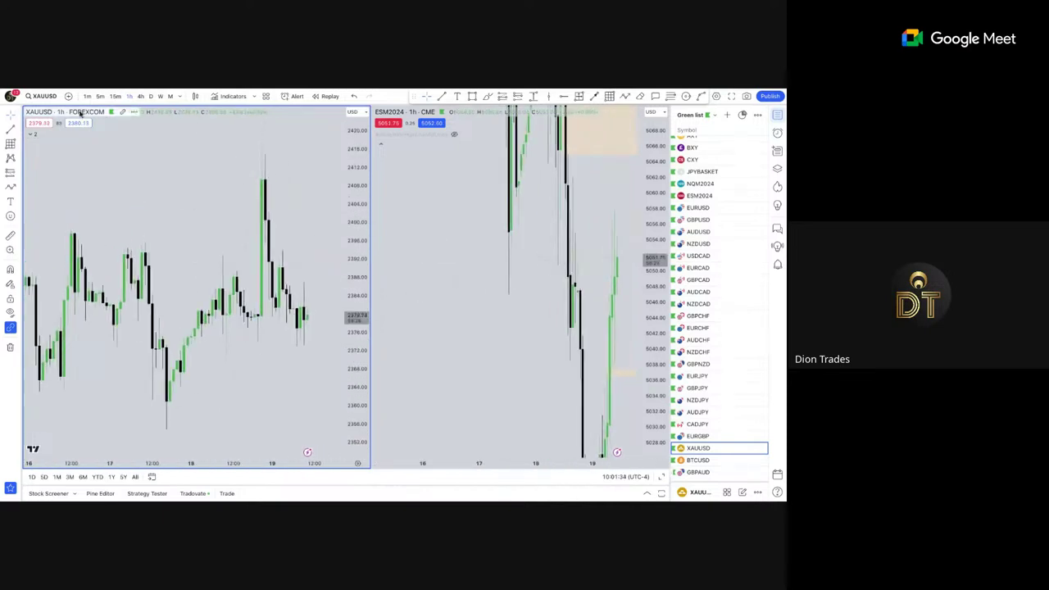
pyautogui.click(726, 183)
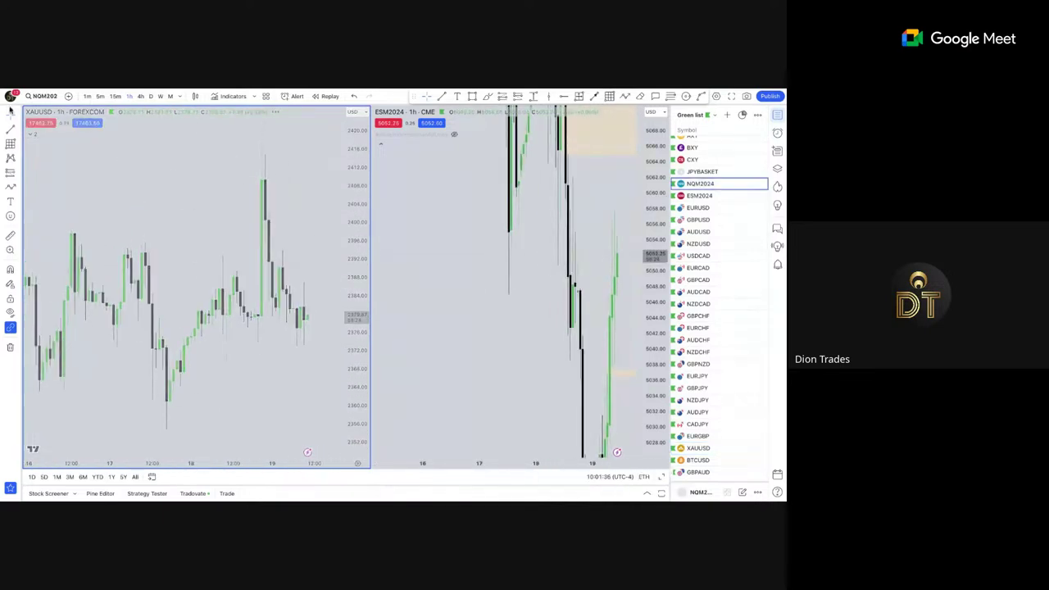
pyautogui.click(100, 97)
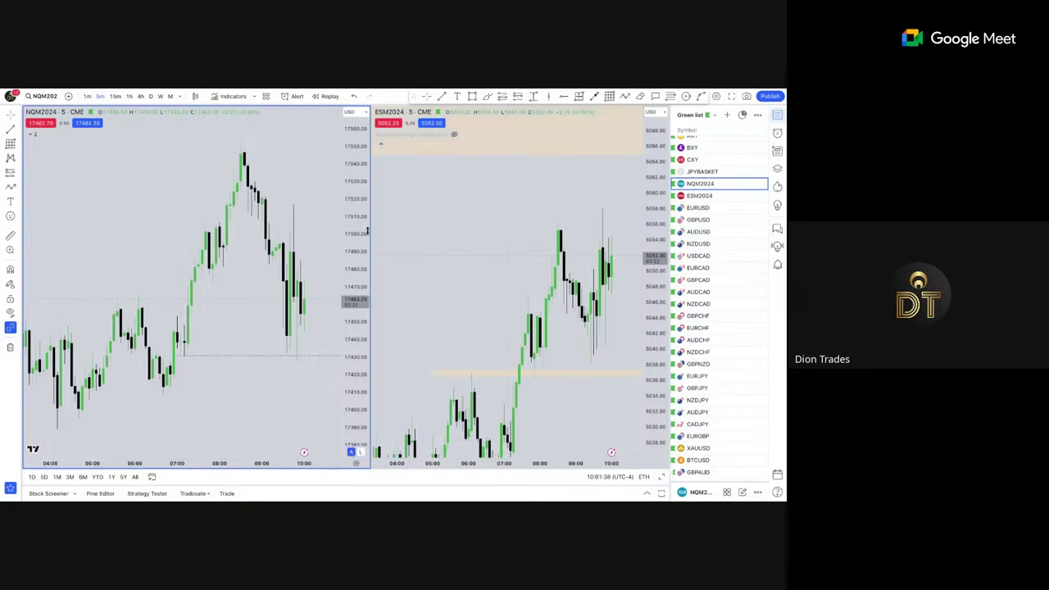
pyautogui.scroll(4, 124, 137)
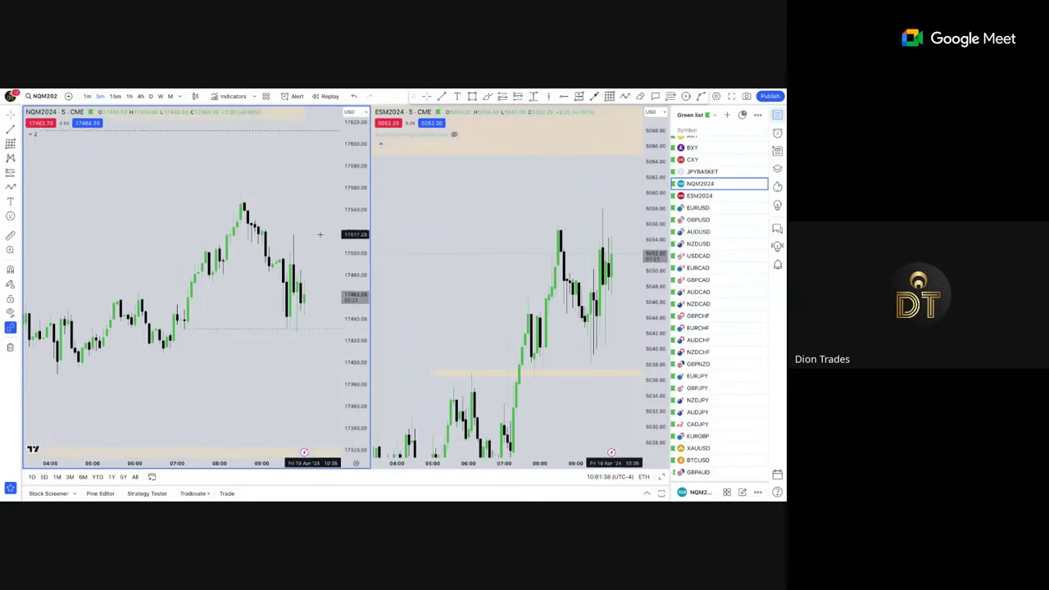
# Switch the charts to the 1-minute timeframe and examine the recent NQM2024 swings above the dotted line and lower shaded zone.
pyautogui.click(86, 96)
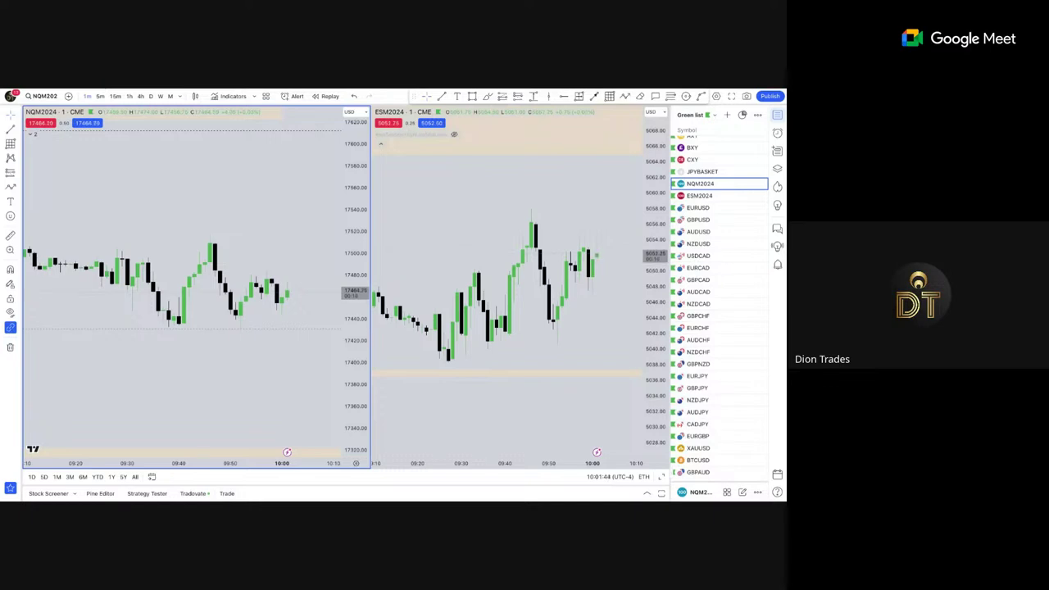
pyautogui.scroll(-5, 234, 227)
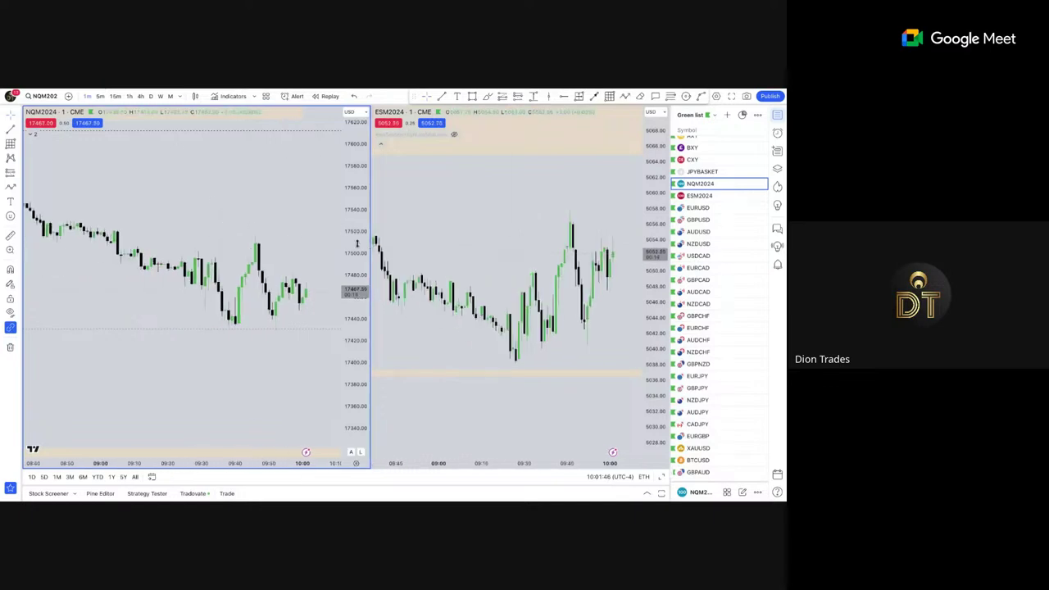
pyautogui.scroll(5, 355, 243)
pyautogui.scroll(5, 311, 255)
pyautogui.scroll(-2, 307, 257)
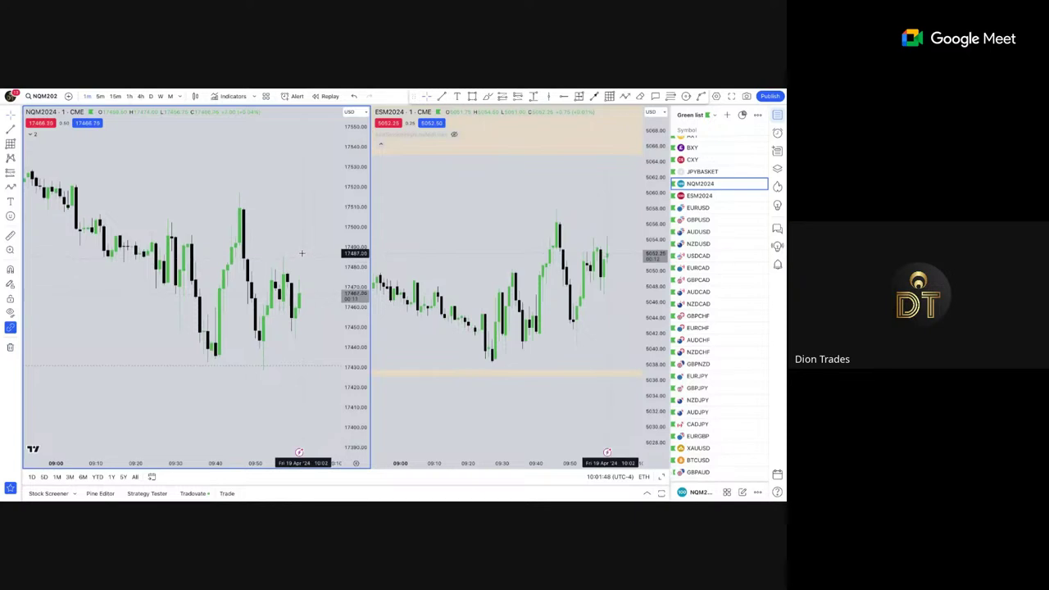
pyautogui.moveTo(224, 256); pyautogui.dragTo(248, 229)
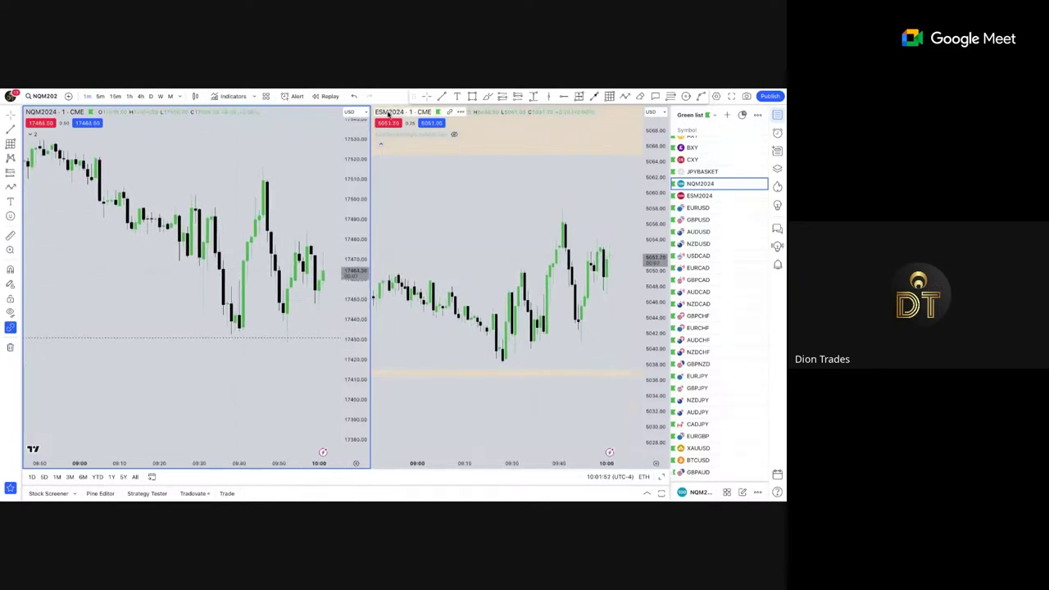
pyautogui.hscroll(-3, 241, 214)
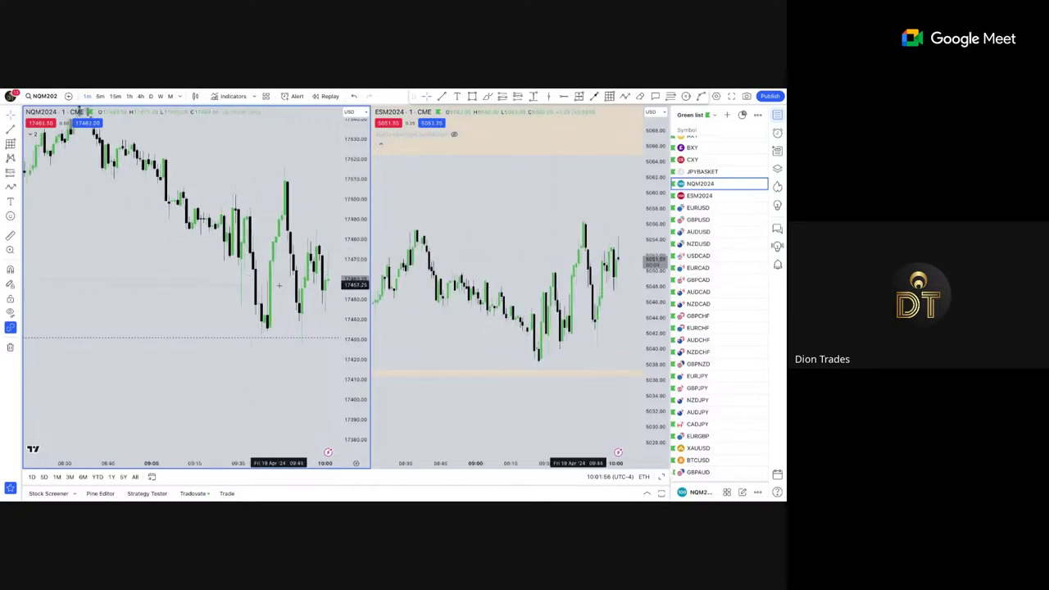
pyautogui.hscroll(3, 265, 195)
pyautogui.moveTo(228, 306); pyautogui.dragTo(258, 255)
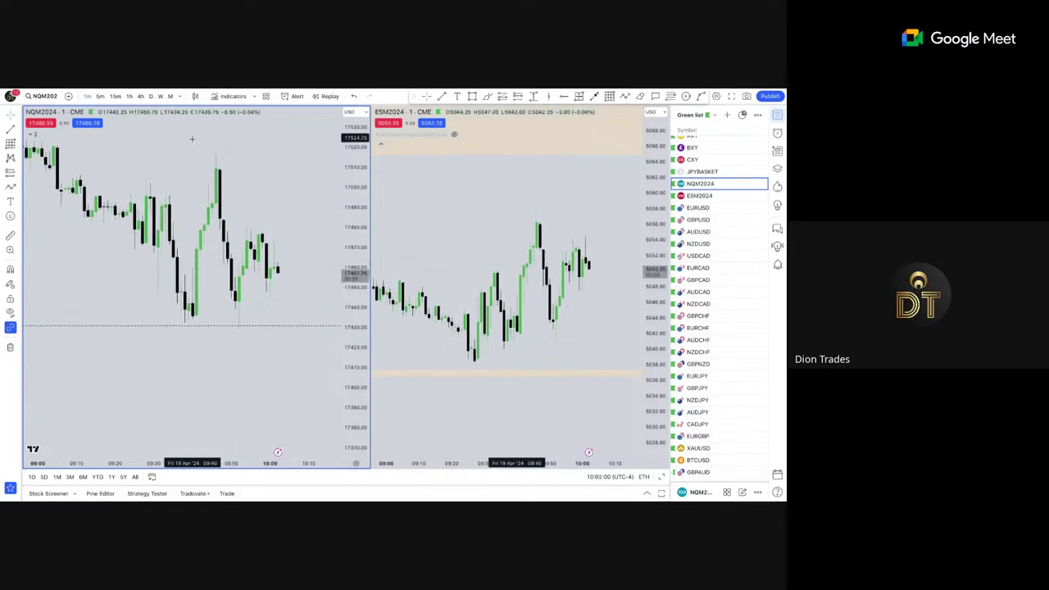
pyautogui.scroll(-3, 211, 241)
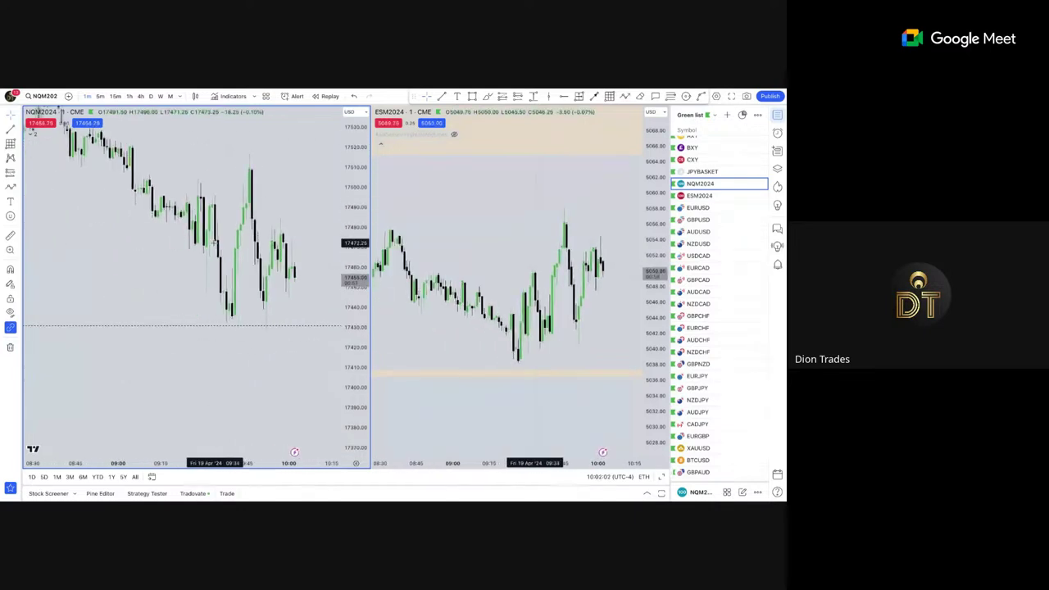
pyautogui.scroll(4, 218, 241)
pyautogui.scroll(-4, 345, 274)
pyautogui.scroll(-2, 346, 274)
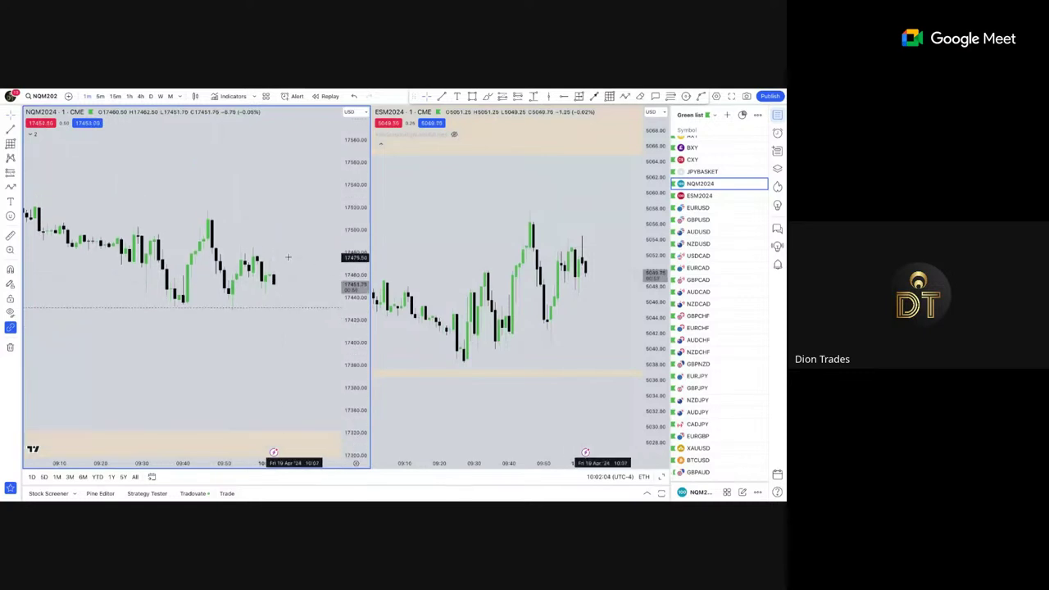
pyautogui.scroll(-2, 288, 255)
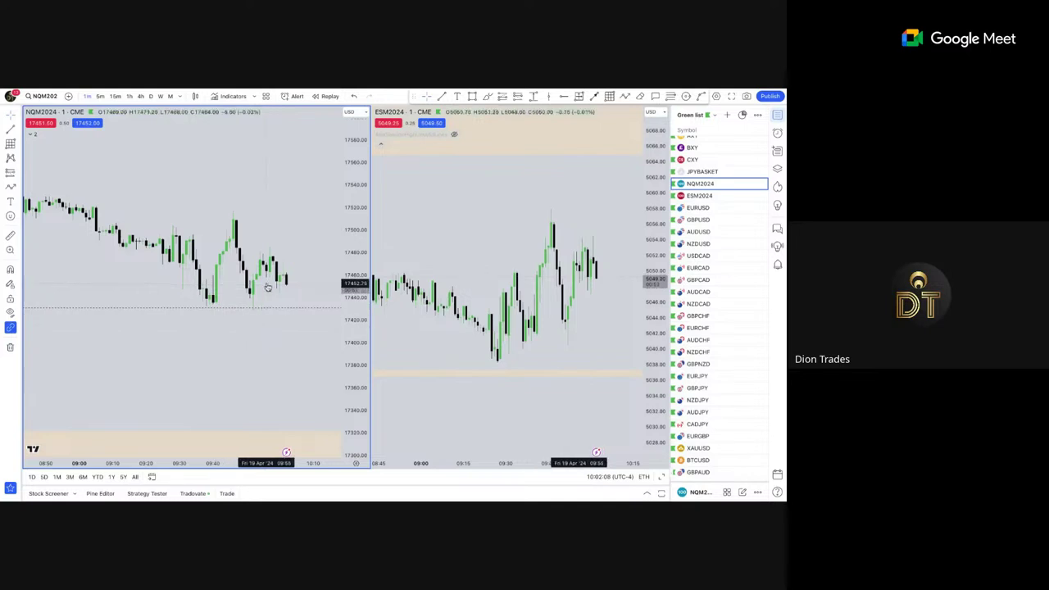
pyautogui.scroll(-3, 284, 323)
pyautogui.scroll(3, 284, 323)
pyautogui.scroll(-2, 332, 316)
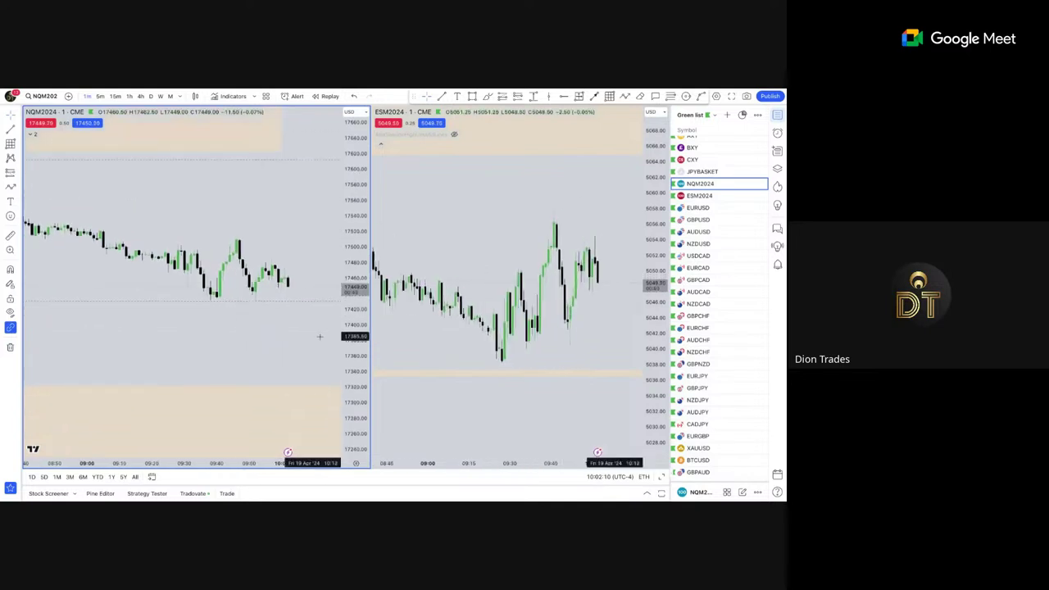
# Switch the charts to the 1-hour timeframe, reset the NQM2024 view, and frame the upper and lower shaded zones.
pyautogui.click(129, 96)
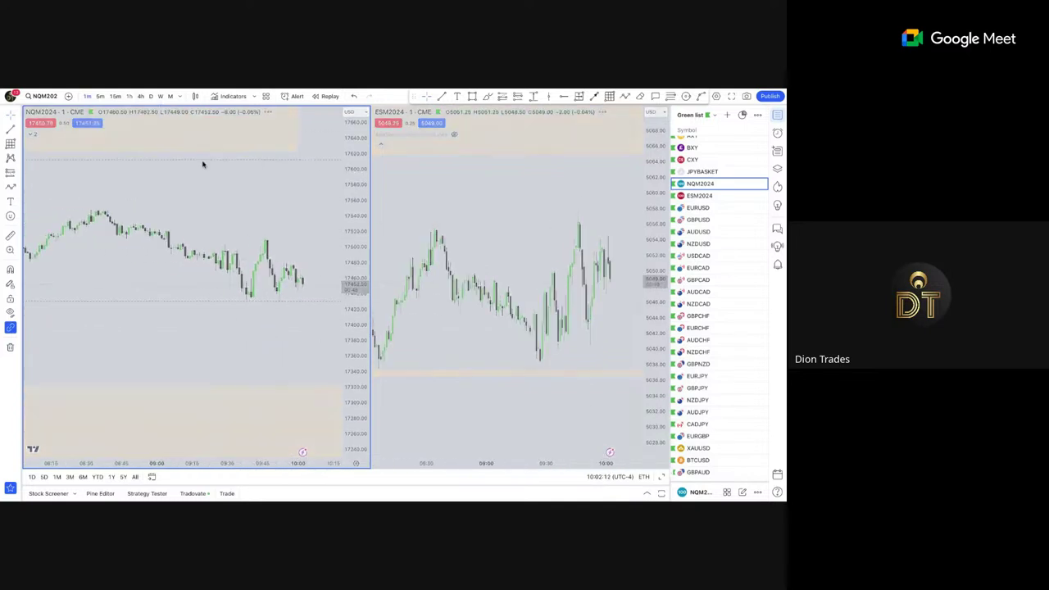
pyautogui.rightClick(275, 193)
pyautogui.click(299, 206)
pyautogui.scroll(5, 303, 210)
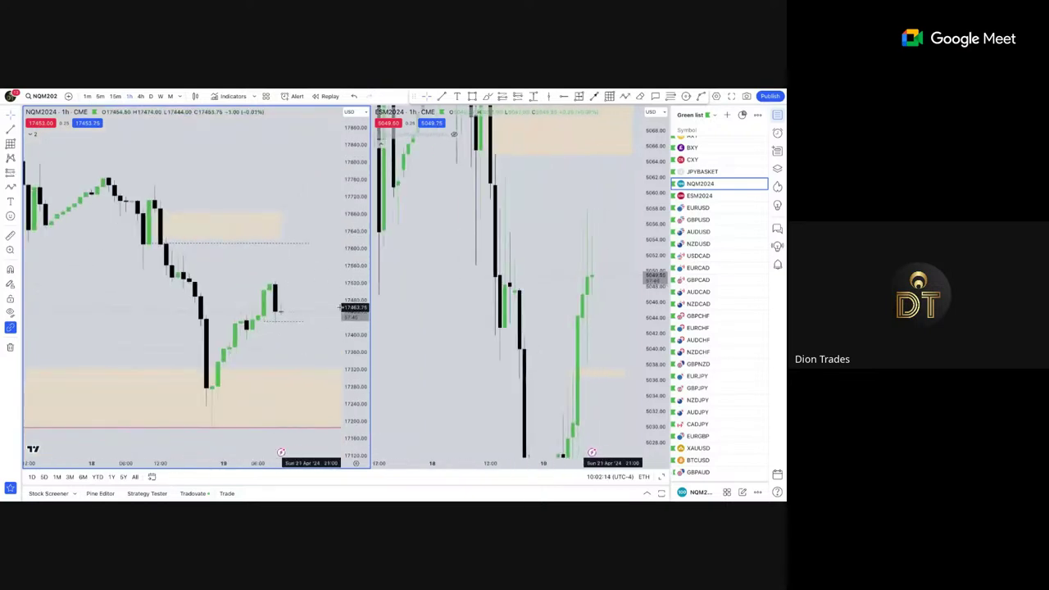
pyautogui.scroll(-5, 356, 230)
pyautogui.scroll(-2, 303, 254)
pyautogui.moveTo(292, 264); pyautogui.dragTo(236, 221)
pyautogui.scroll(2, 206, 142)
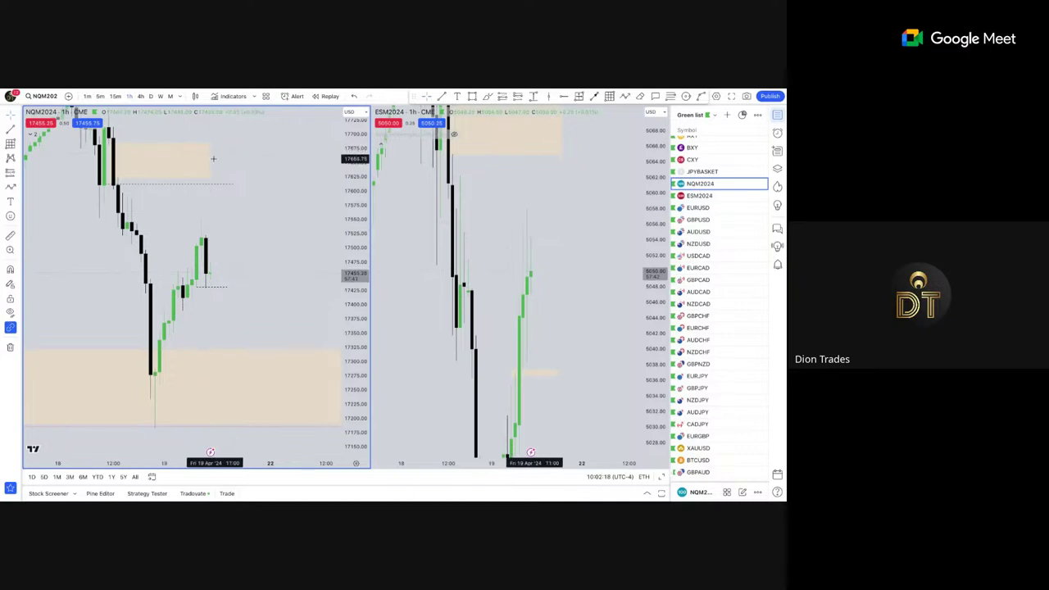
# Extend the upper shaded rectangle on NQM2024 further forward in time and add the text 1 at its upper-right corner.
pyautogui.click(218, 163)
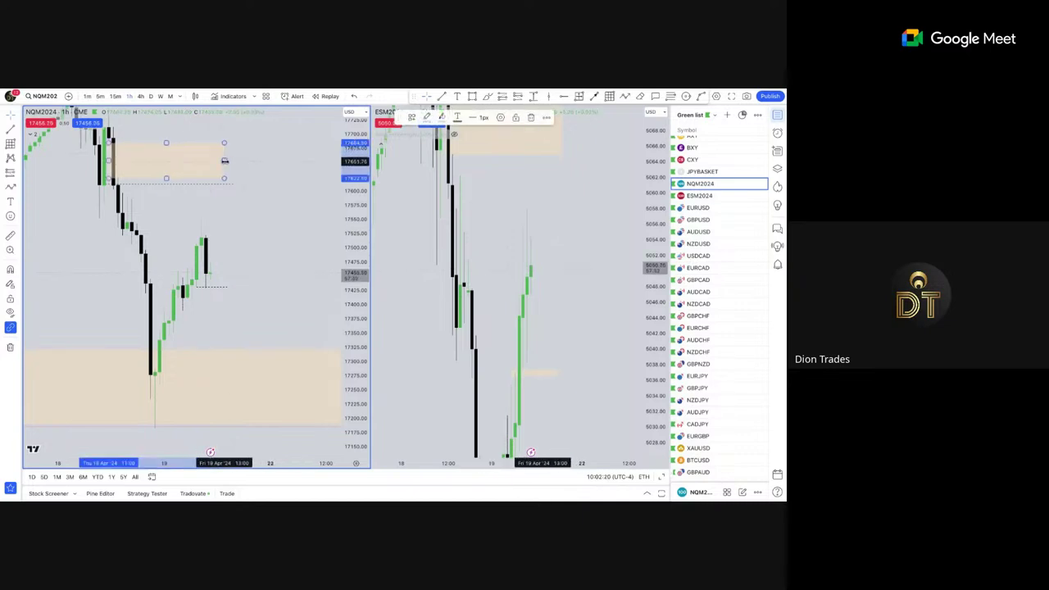
pyautogui.moveTo(227, 161); pyautogui.dragTo(237, 160)
pyautogui.doubleClick(237, 161)
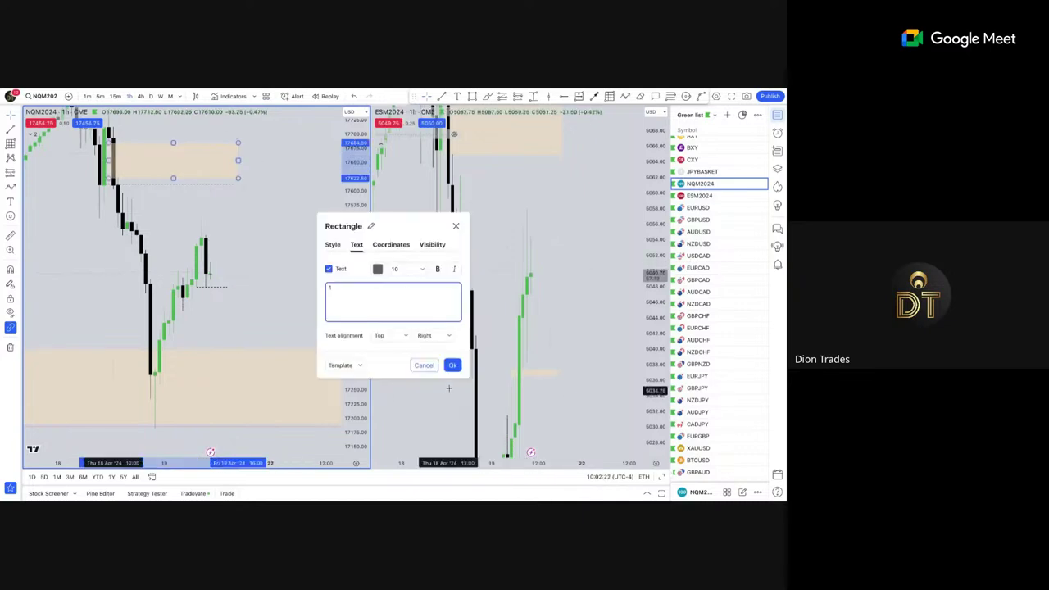
pyautogui.press('Escape')
# Delete the dotted line just beneath the upper shaded rectangle on NQM2024.
pyautogui.click(206, 206)
pyautogui.hscroll(-2, 225, 205)
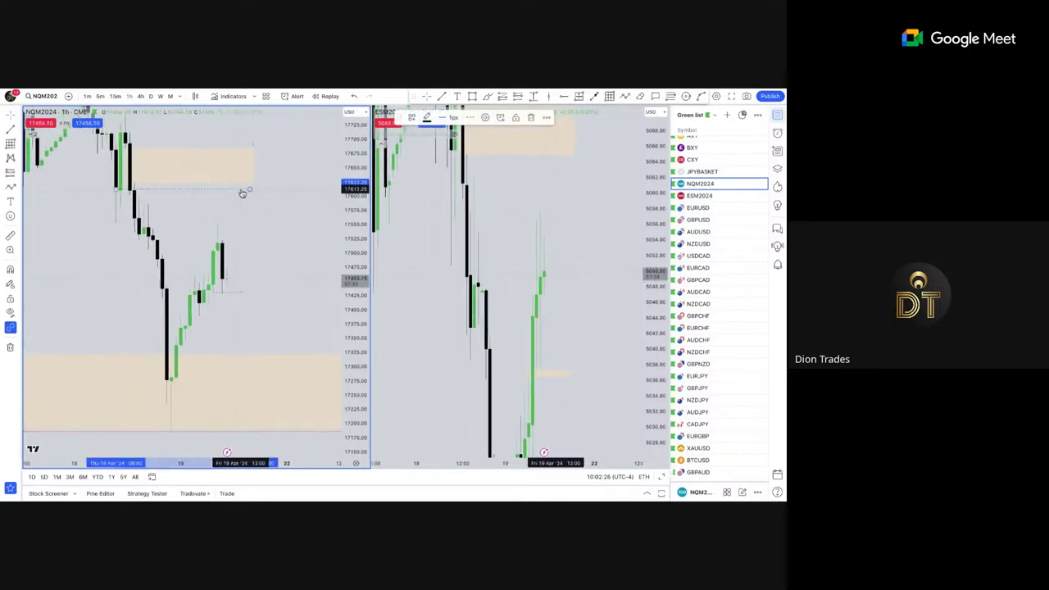
pyautogui.hscroll(2, 254, 299)
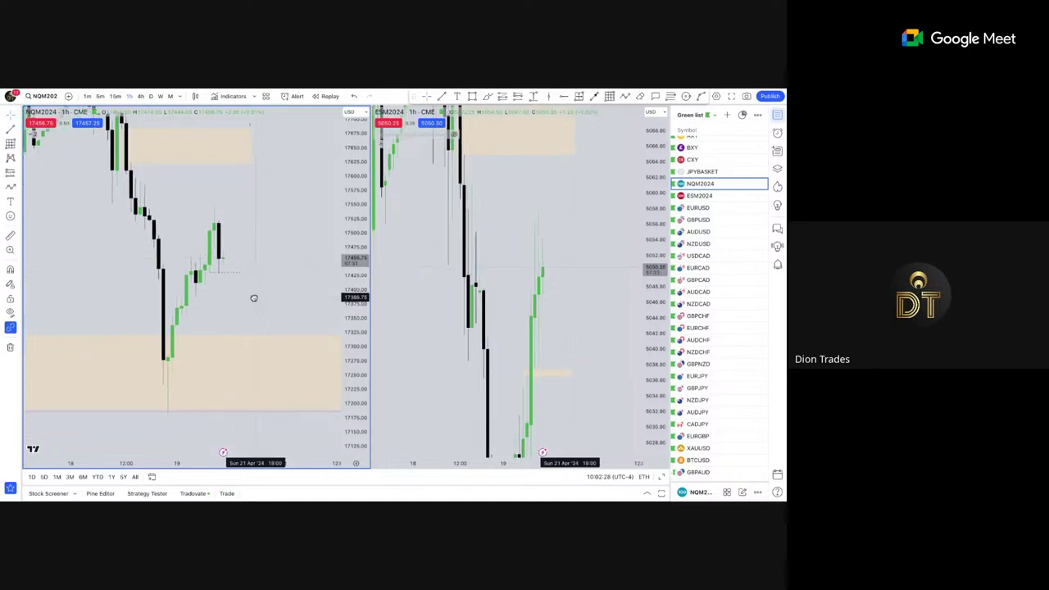
# Draw a small rectangle on NQM2024 from about 17387 to 17415, just below the dotted line under the current price.
pyautogui.click(177, 287)
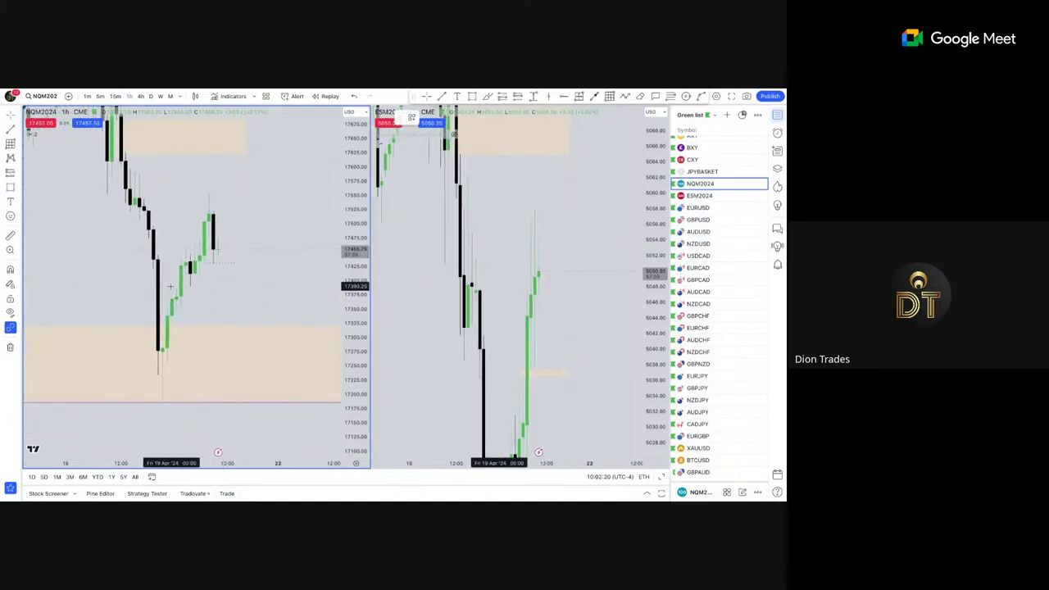
pyautogui.click(213, 276)
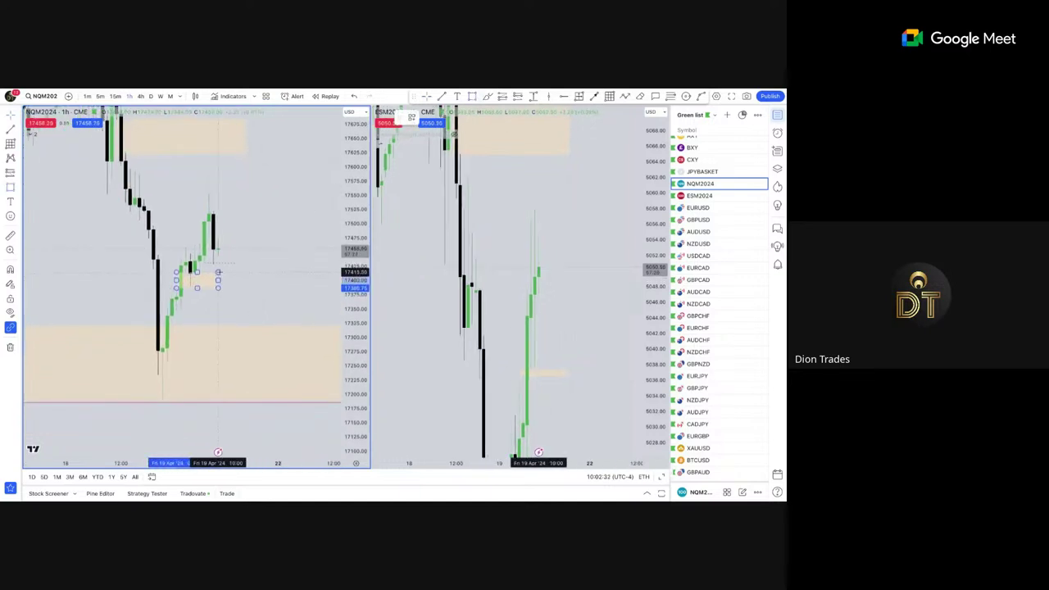
pyautogui.click(218, 272)
pyautogui.click(249, 284)
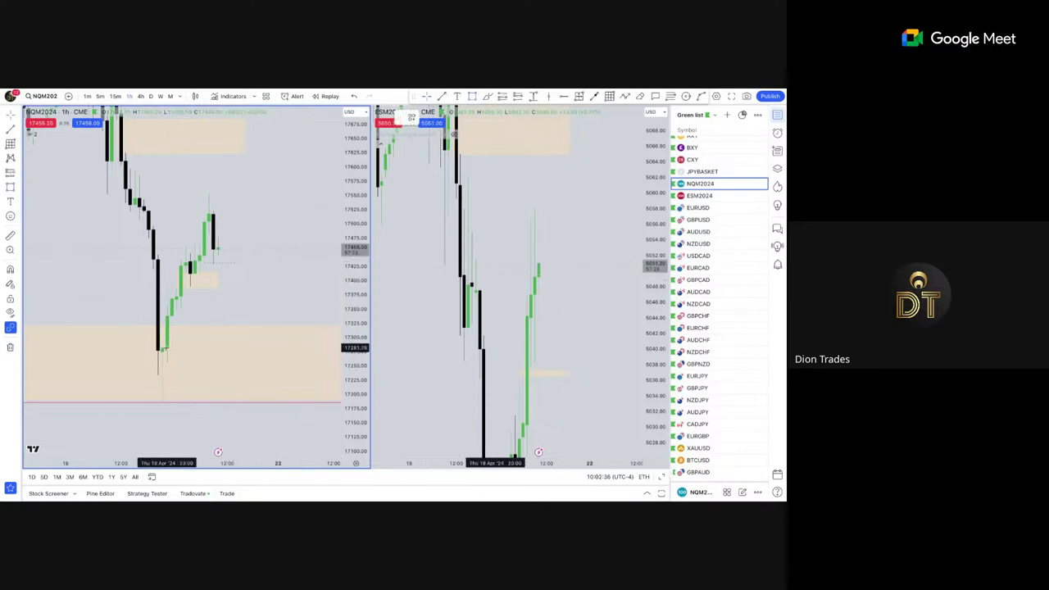
# Try a rectangle on NQM2024 starting at the rally's base and overlapping the top of the large lower shaded zone.
pyautogui.click(162, 346)
pyautogui.click(311, 315)
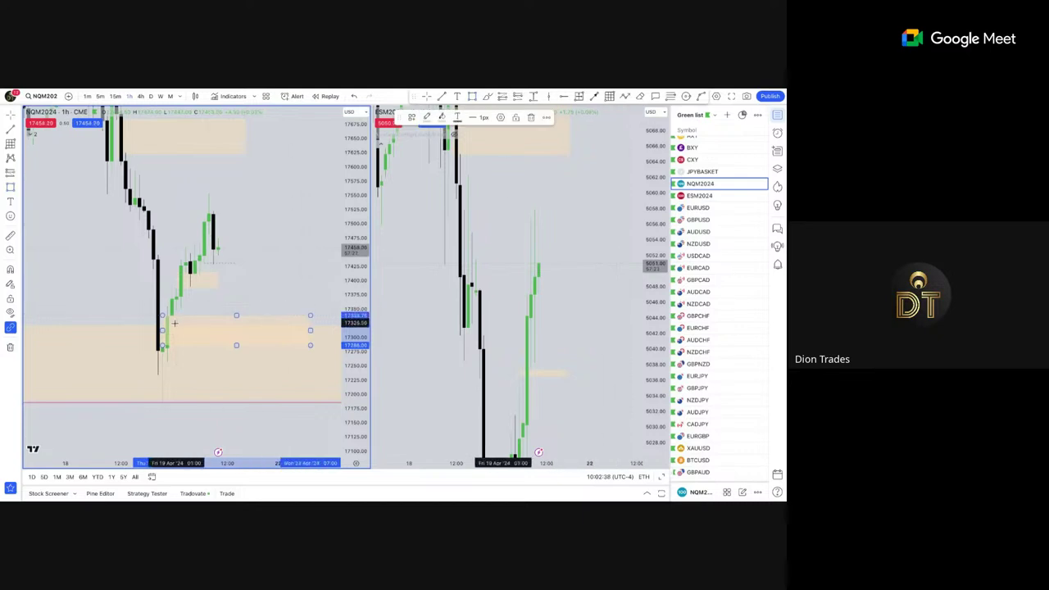
pyautogui.click(171, 321)
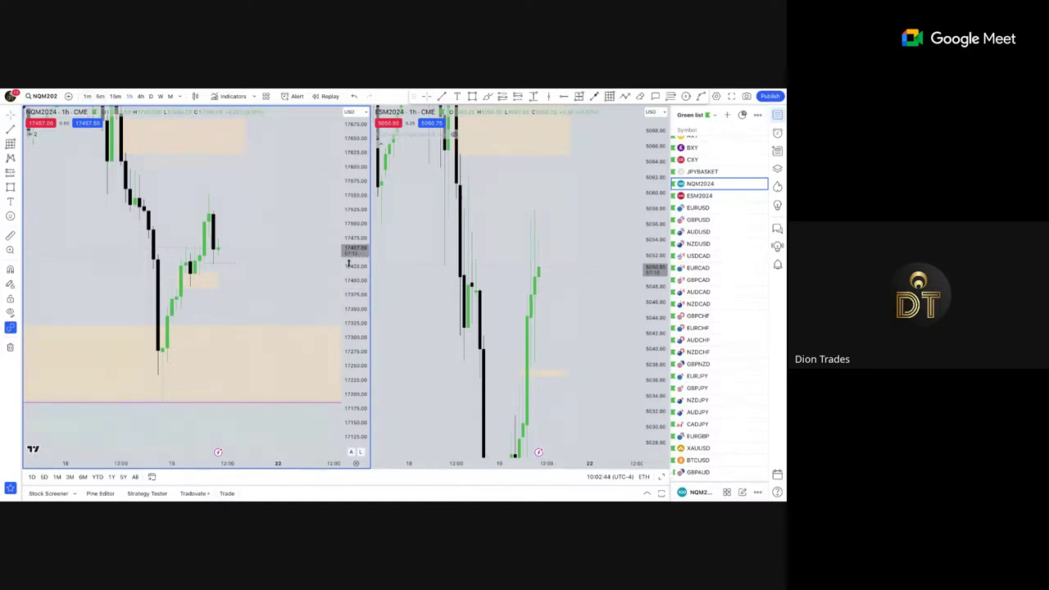
# Switch the charts to the 1-minute timeframe and review NQM2024 price relative to the dotted line and the new rectangle.
pyautogui.scroll(-2, 324, 270)
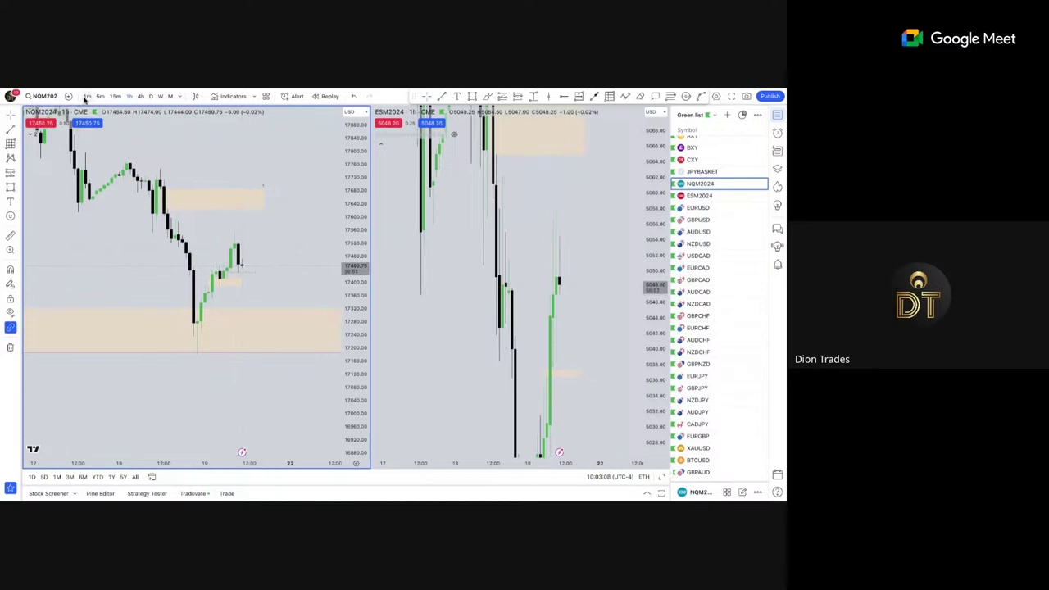
pyautogui.click(87, 96)
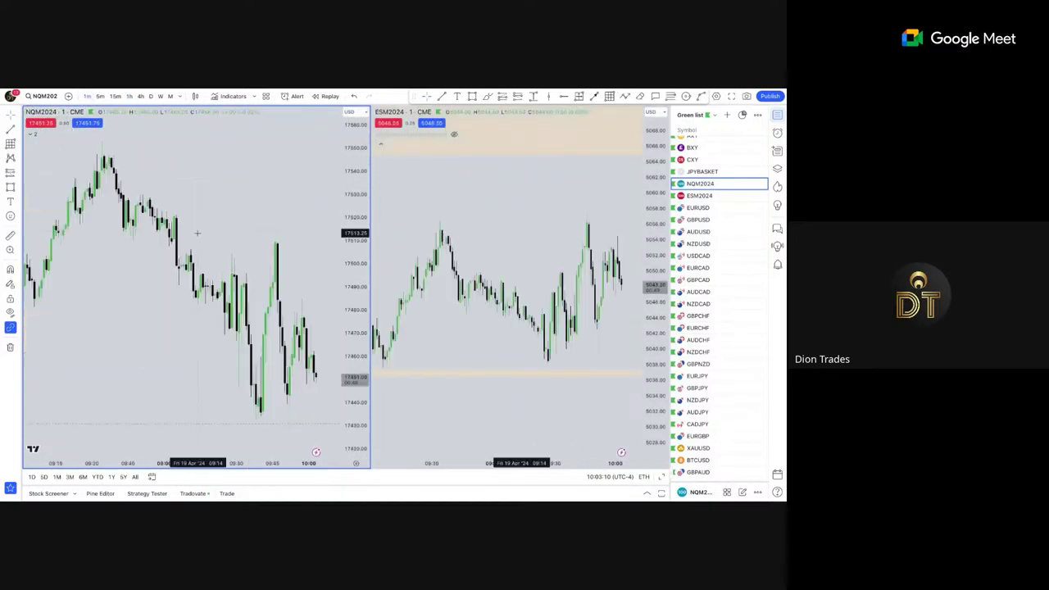
pyautogui.scroll(-5, 344, 320)
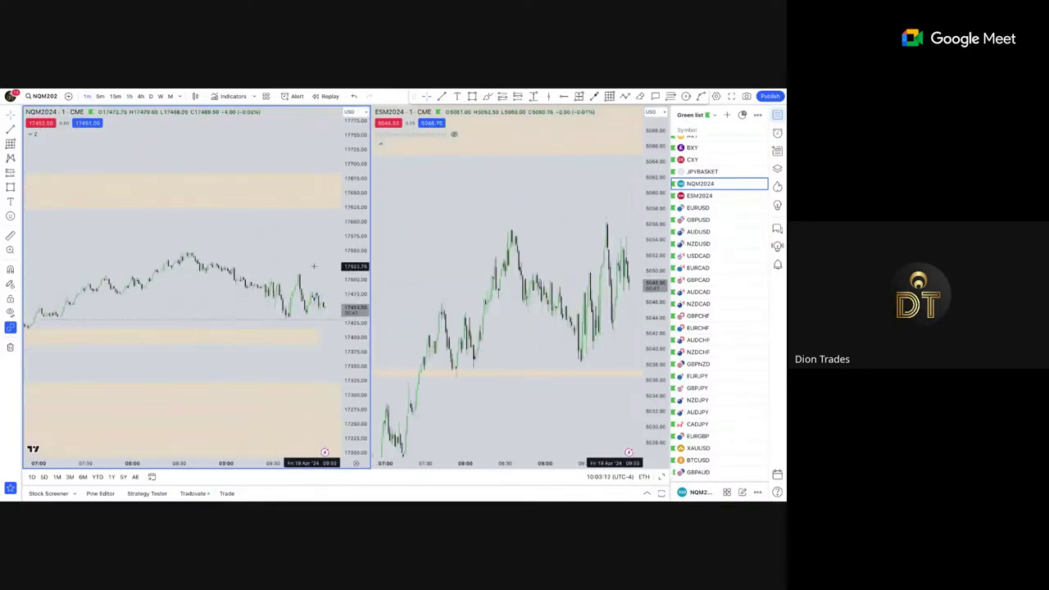
pyautogui.moveTo(261, 234); pyautogui.dragTo(194, 224)
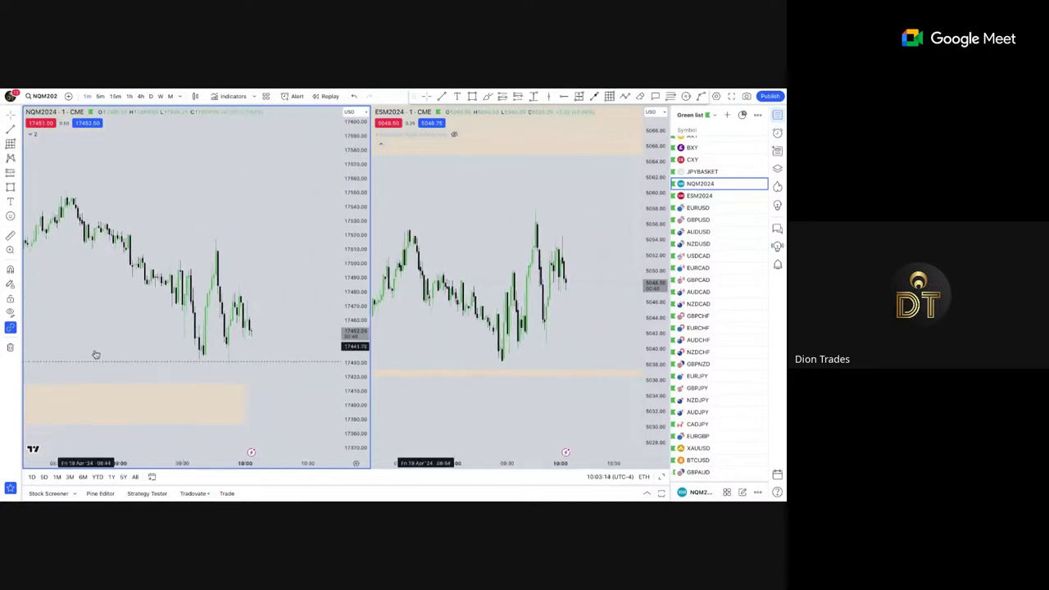
pyautogui.scroll(-4, 122, 237)
pyautogui.scroll(5, 173, 296)
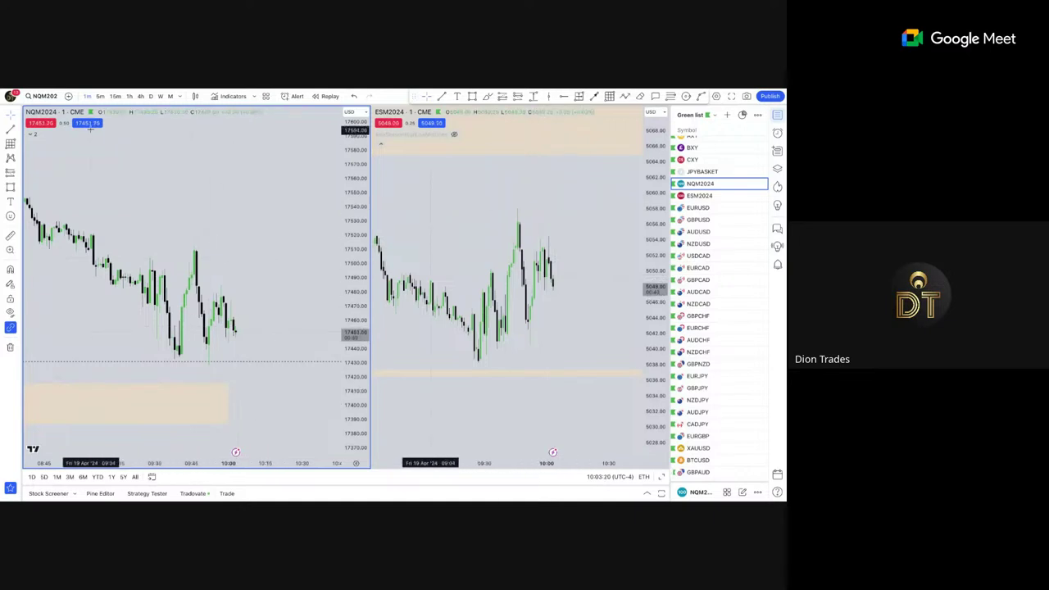
# Return the charts to the 1-hour timeframe, reset the NQM2024 view, and bring the latest candles and shaded zones into frame.
pyautogui.click(129, 96)
pyautogui.rightClick(241, 186)
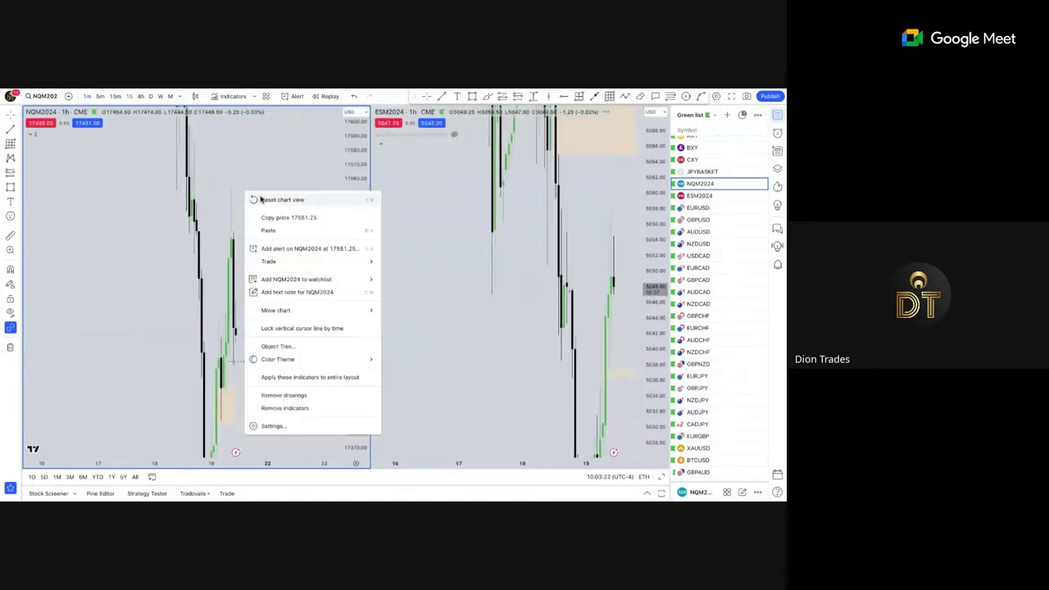
pyautogui.click(271, 200)
pyautogui.moveTo(304, 292); pyautogui.dragTo(277, 294)
pyautogui.scroll(5, 318, 301)
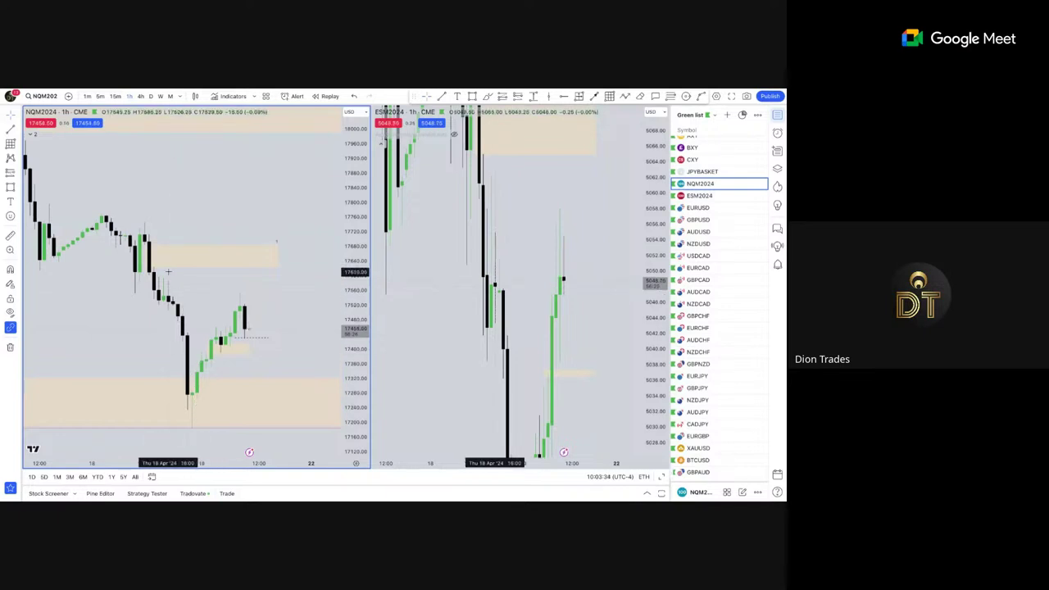
# Switch the charts to the 1-minute timeframe and examine NQM2024 price between the upper and lower shaded zones.
pyautogui.scroll(2, 176, 323)
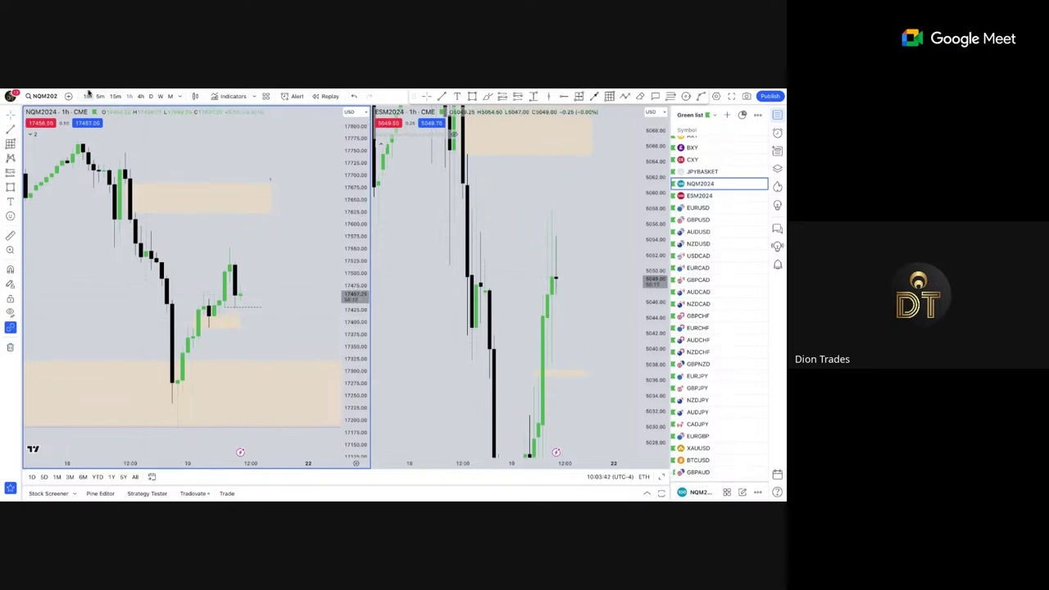
pyautogui.click(86, 96)
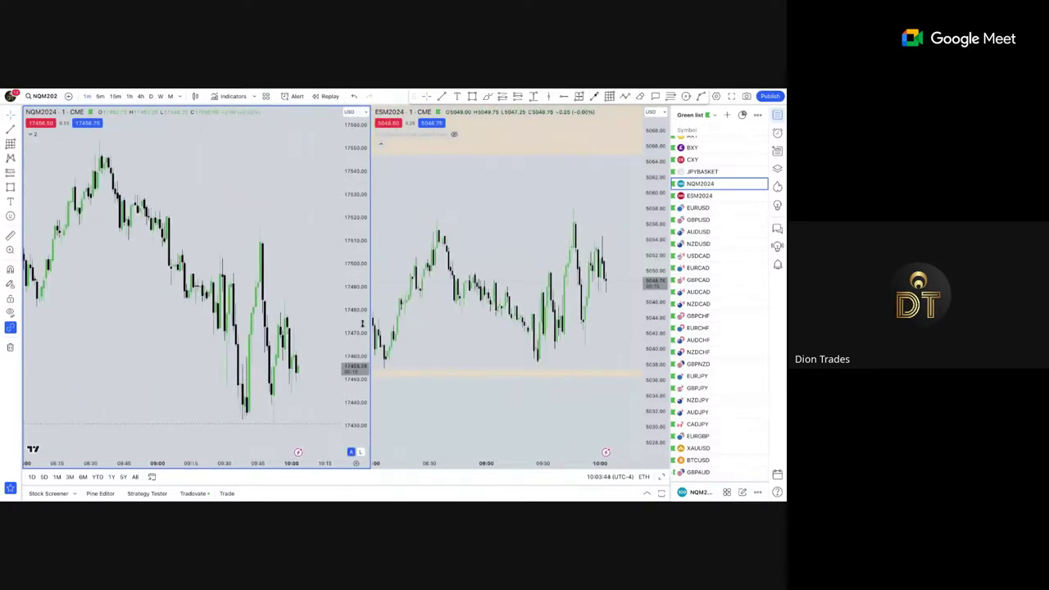
pyautogui.scroll(-4, 277, 233)
pyautogui.scroll(3, 276, 232)
pyautogui.moveTo(266, 232); pyautogui.dragTo(210, 232)
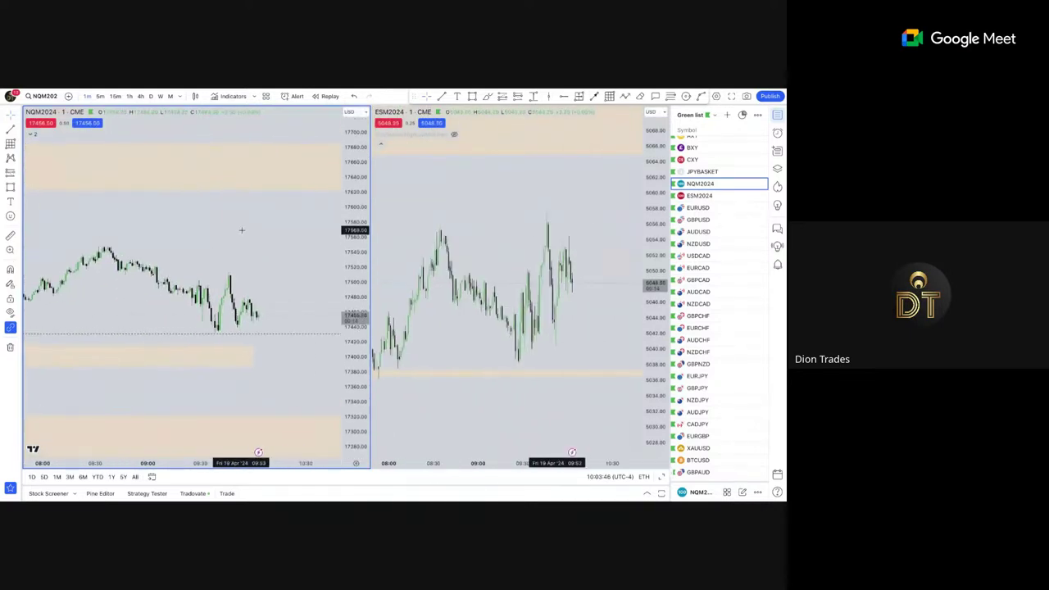
# Reset the NQM2024 and ESM2024 chart views and frame the latest candles with the zones below for comparison.
pyautogui.hotkey('alt', 'r')
pyautogui.rightClick(557, 200)
pyautogui.click(562, 203)
pyautogui.moveTo(603, 215); pyautogui.dragTo(589, 215)
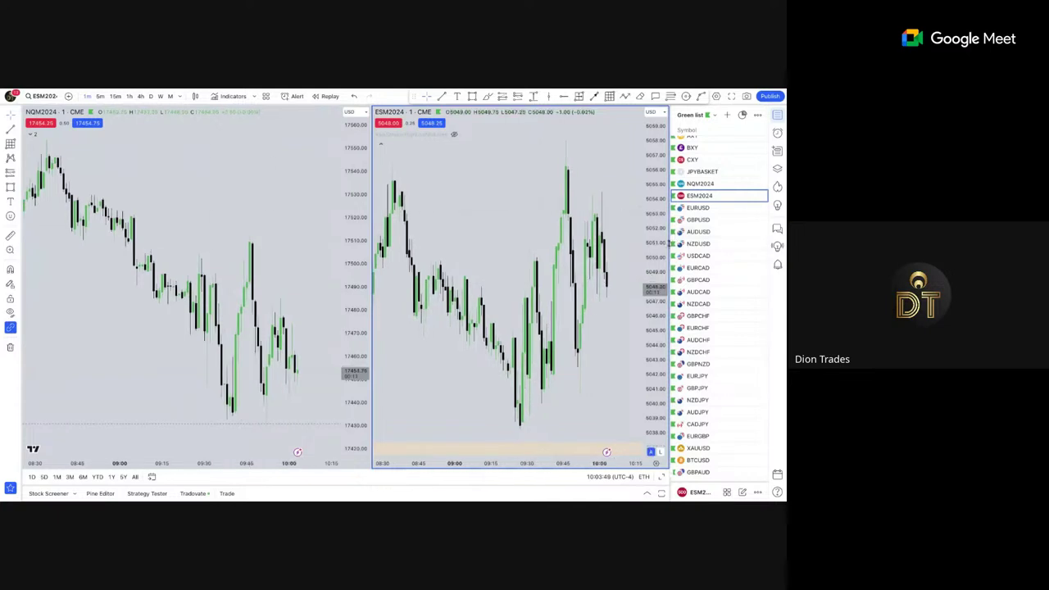
pyautogui.moveTo(655, 217); pyautogui.dragTo(654, 338)
pyautogui.scroll(-3, 219, 256)
pyautogui.moveTo(196, 184); pyautogui.dragTo(148, 183)
pyautogui.moveTo(355, 269); pyautogui.dragTo(355, 361)
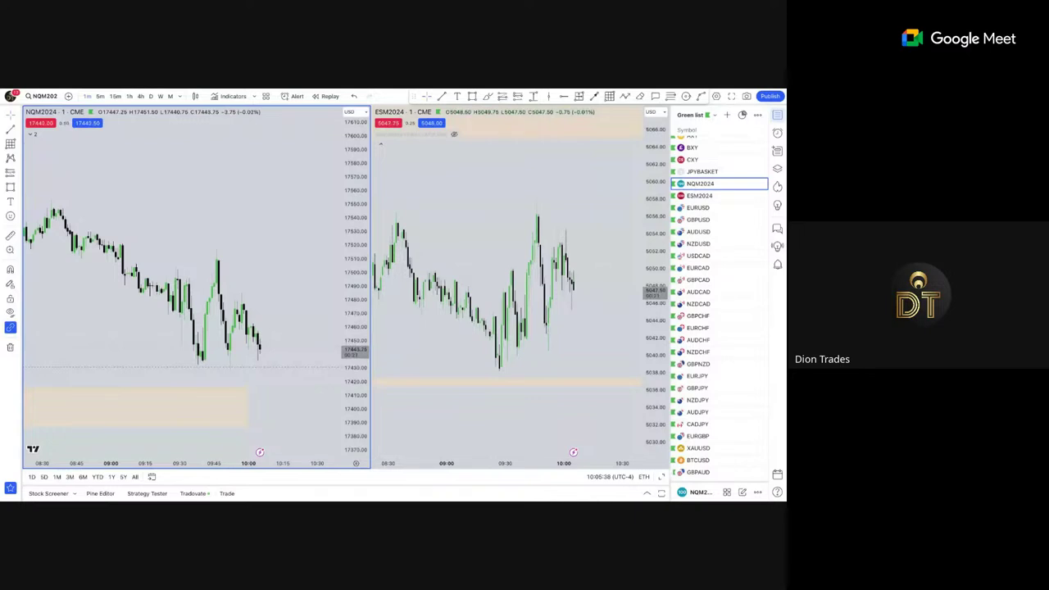
# Return the charts to the 1-hour timeframe and show DXY in place of NQM2024.
pyautogui.click(129, 97)
pyautogui.scroll(1, 717, 176)
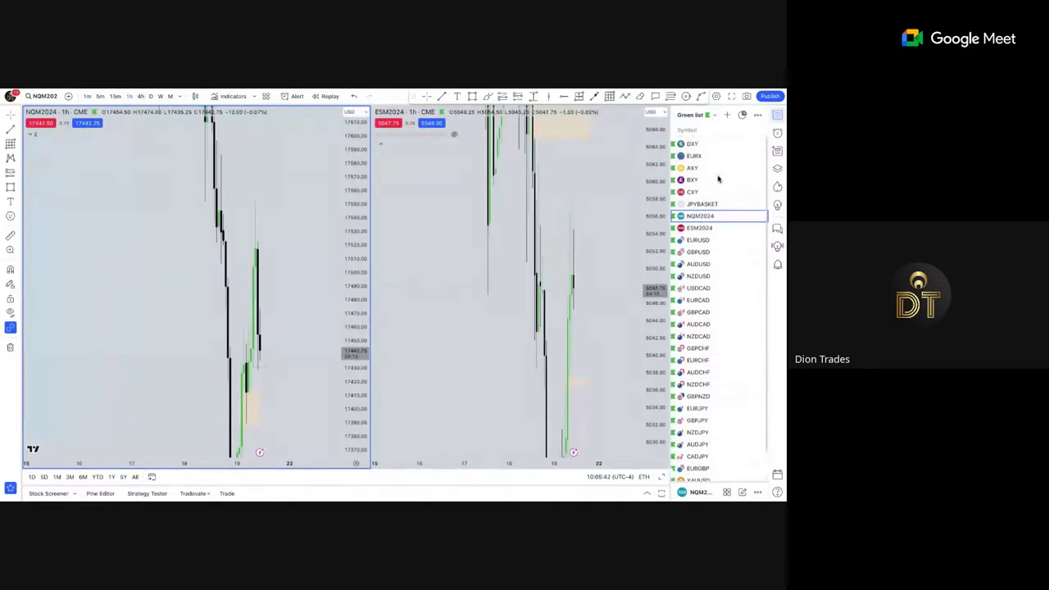
pyautogui.click(697, 143)
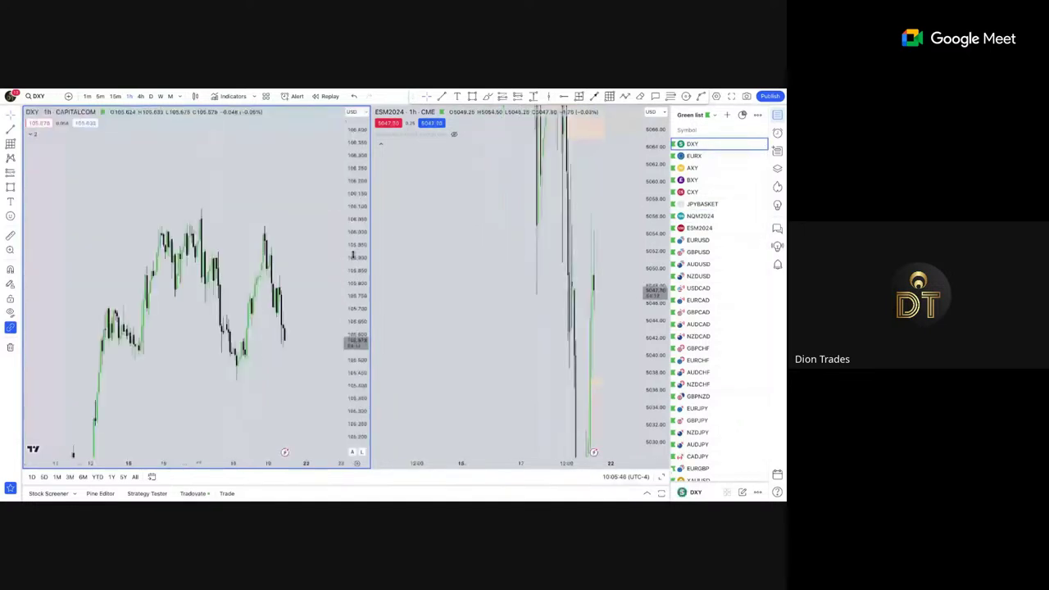
# Open USDCAD and examine the latest decline within the short position and around the small shaded zone.
pyautogui.click(698, 288)
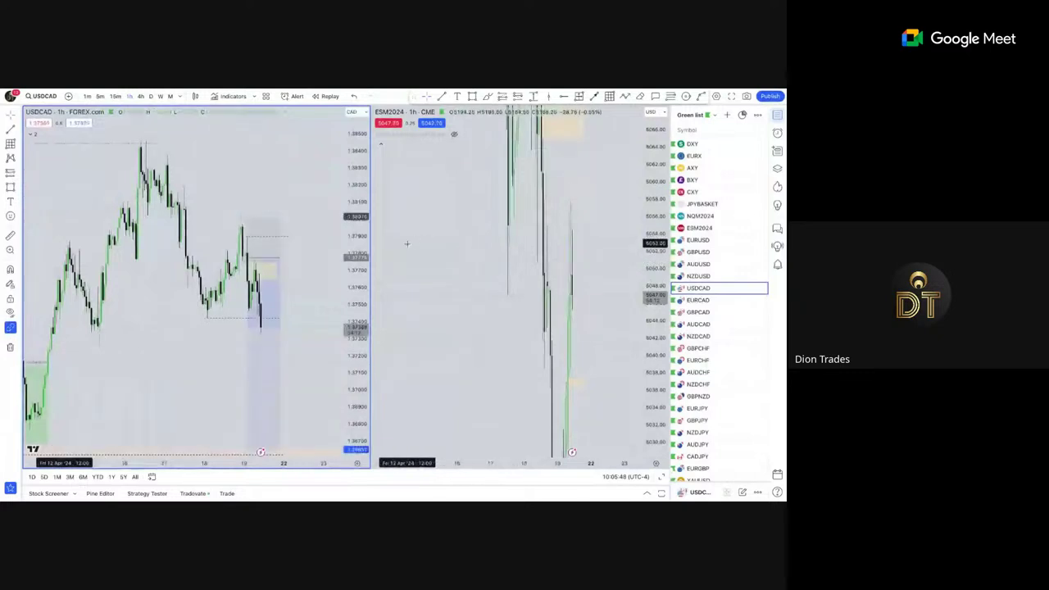
pyautogui.moveTo(355, 259); pyautogui.dragTo(355, 321)
pyautogui.moveTo(168, 330); pyautogui.dragTo(228, 295)
pyautogui.scroll(1, 236, 296)
pyautogui.scroll(-1, 232, 298)
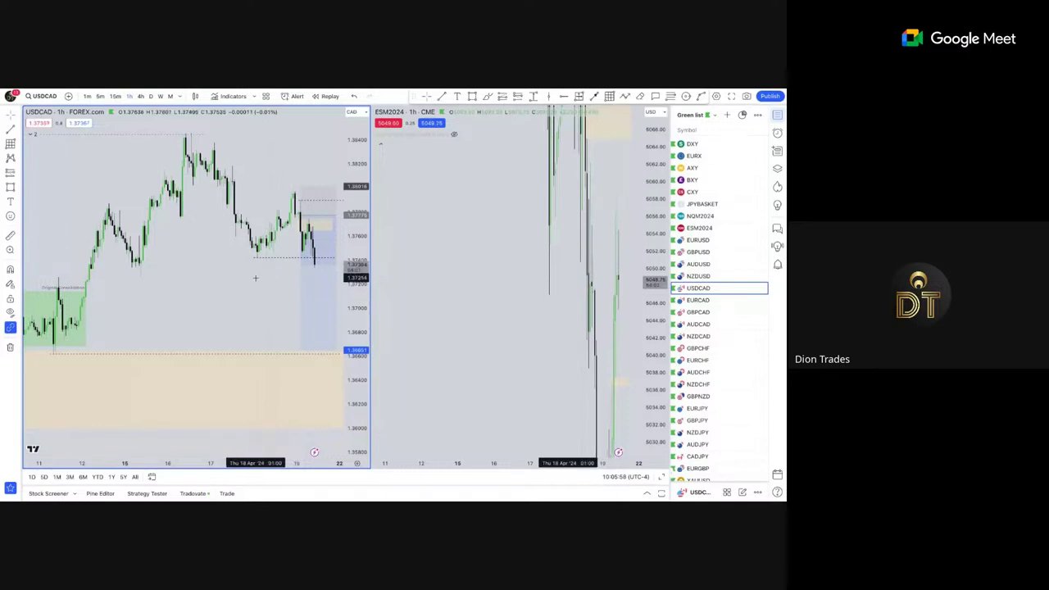
pyautogui.scroll(2, 194, 196)
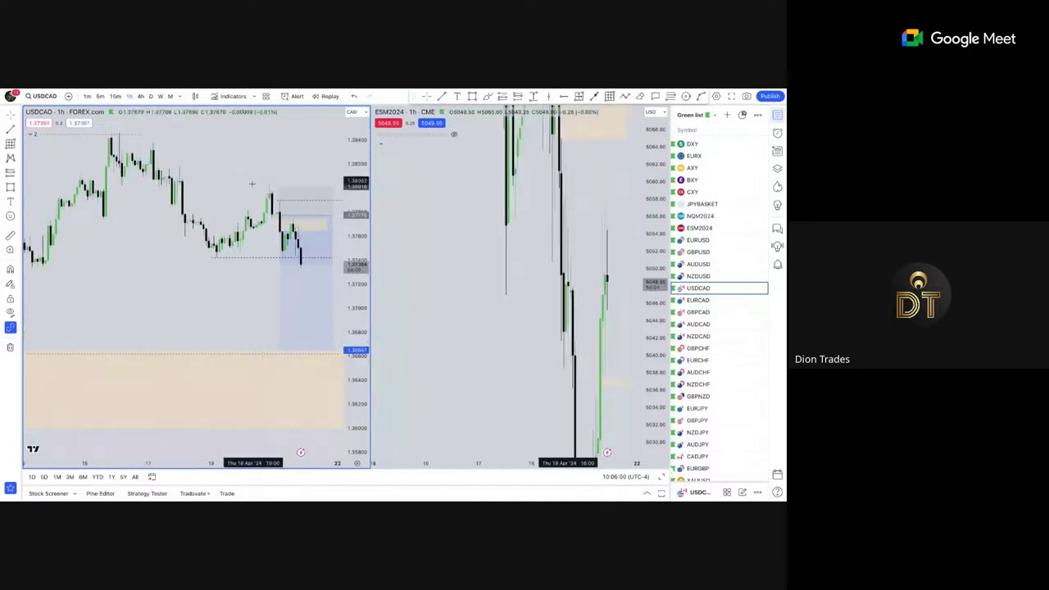
pyautogui.scroll(-1, 200, 231)
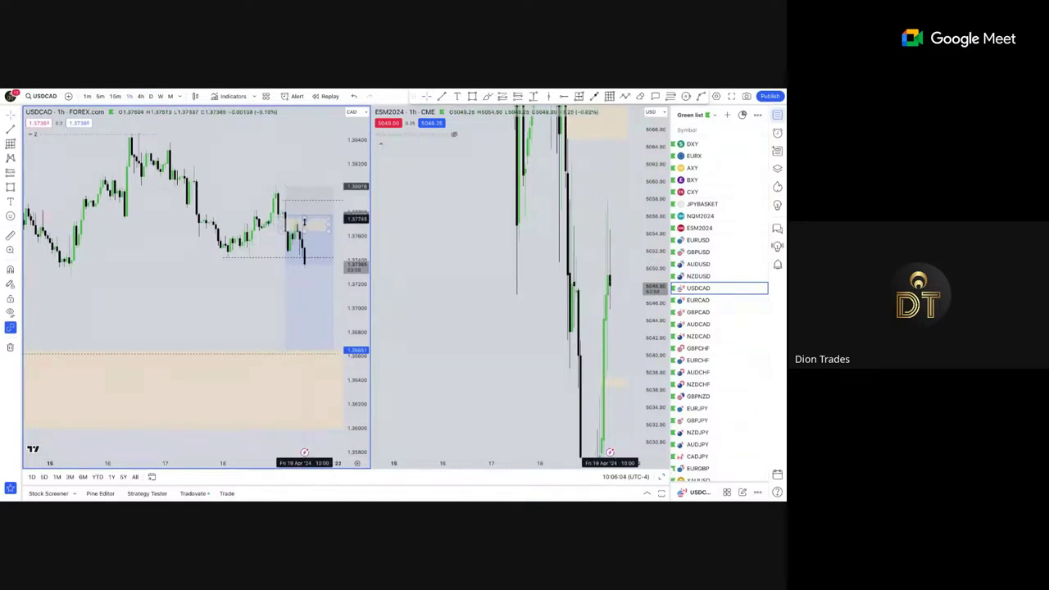
pyautogui.moveTo(253, 300); pyautogui.dragTo(249, 309)
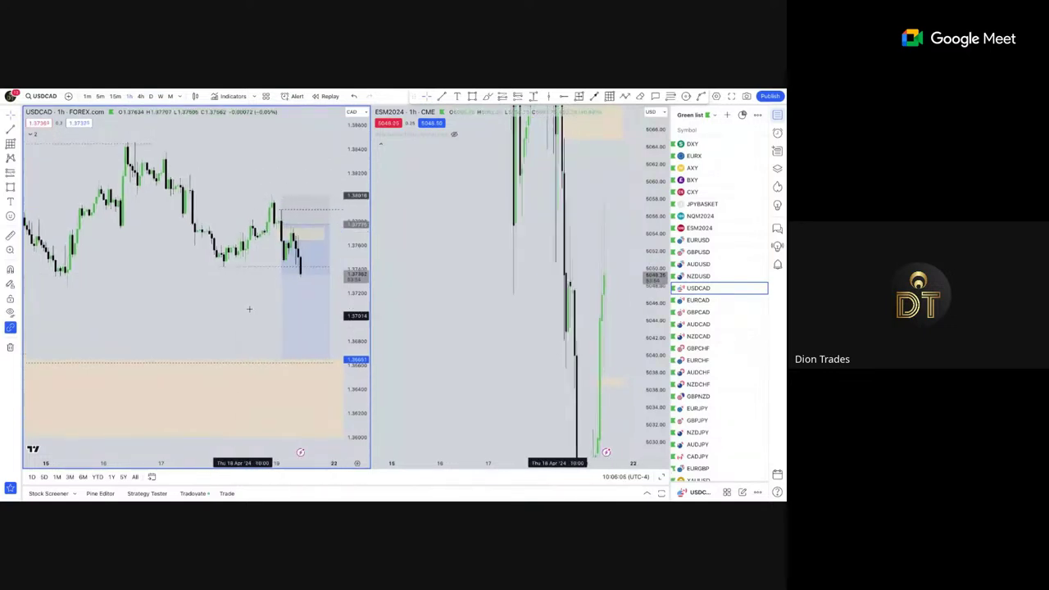
pyautogui.scroll(3, 209, 229)
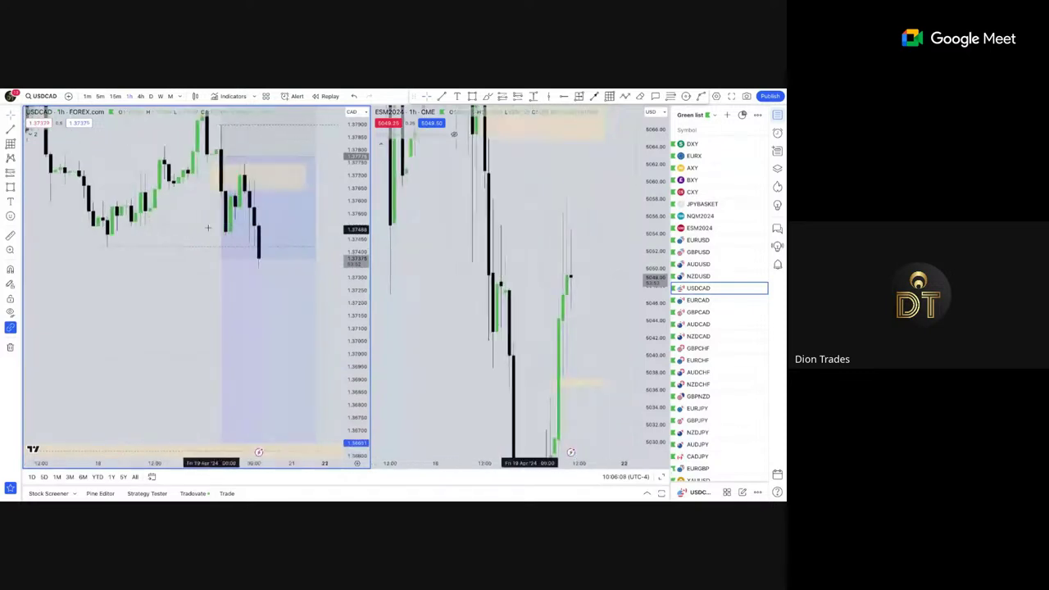
pyautogui.scroll(2, 209, 230)
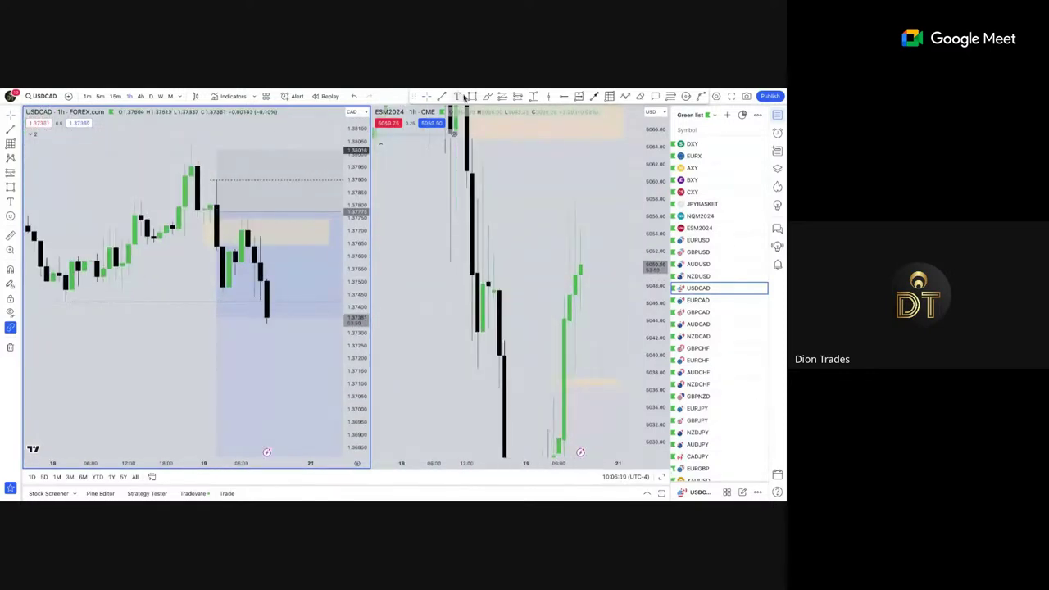
# Try a small rectangle on USDCAD from about 1.3782 to 1.3789, just under the upper dotted line, and delete it.
pyautogui.click(471, 97)
pyautogui.moveTo(191, 178); pyautogui.dragTo(228, 200)
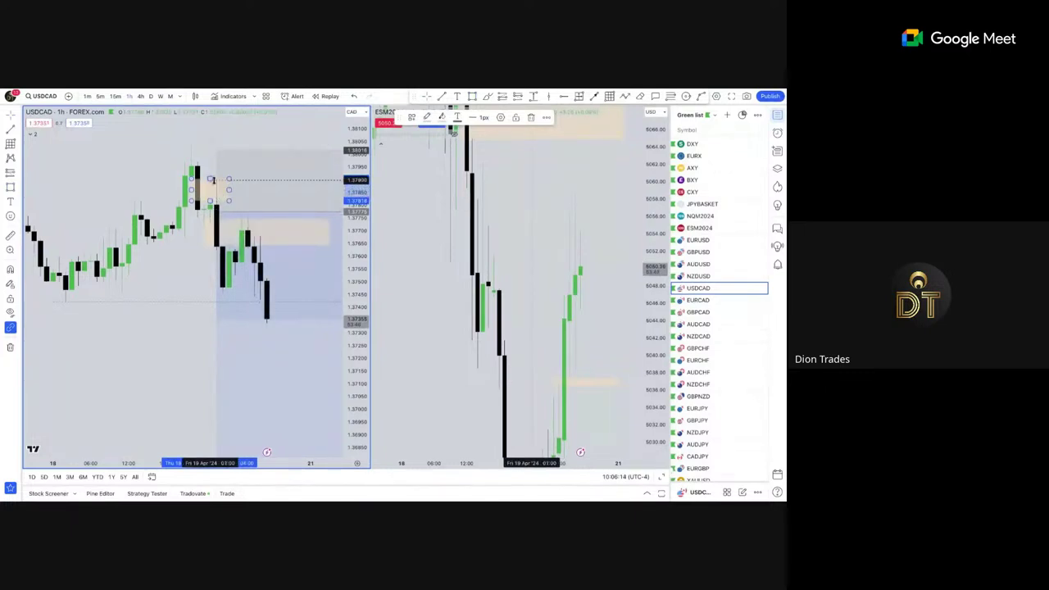
pyautogui.press('Delete')
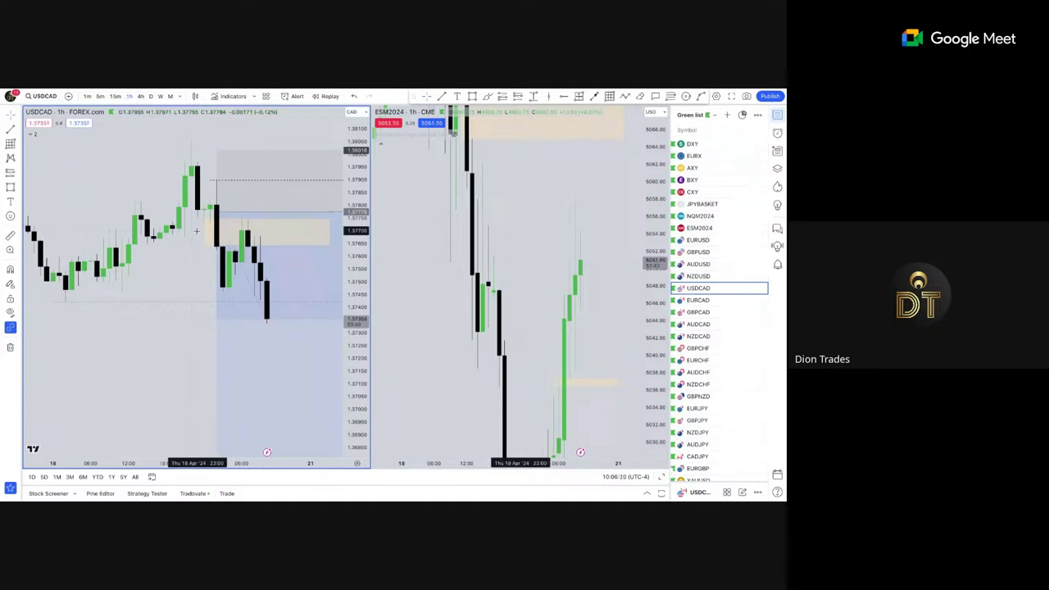
# Review the wider USDCAD price move from the original consolidation and the large shaded zone to the latest decline.
pyautogui.scroll(-5, 197, 232)
pyautogui.scroll(-4, 351, 323)
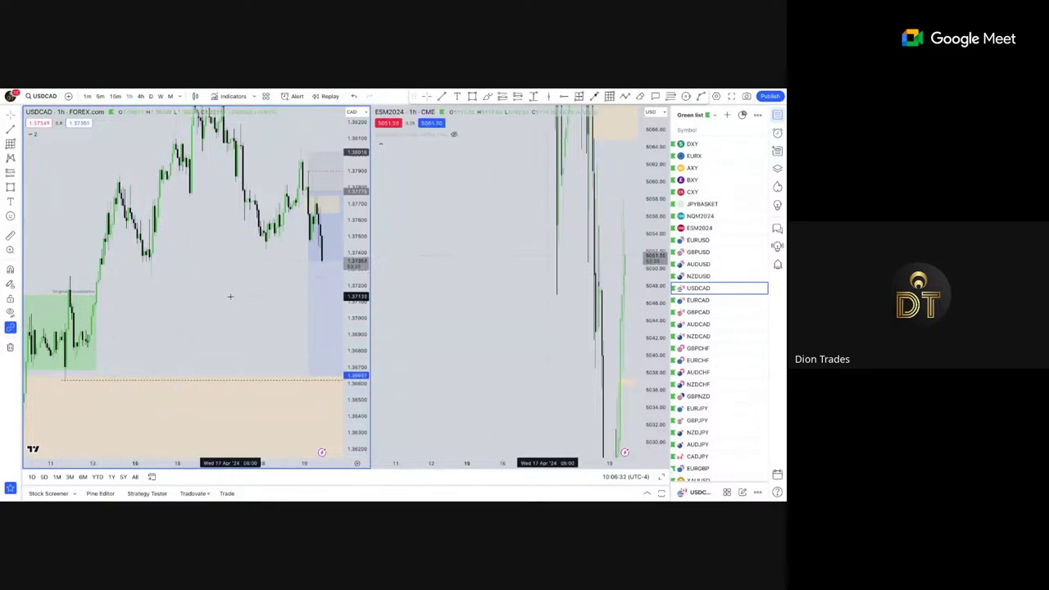
pyautogui.moveTo(230, 295); pyautogui.dragTo(174, 300)
pyautogui.scroll(-1, 188, 299)
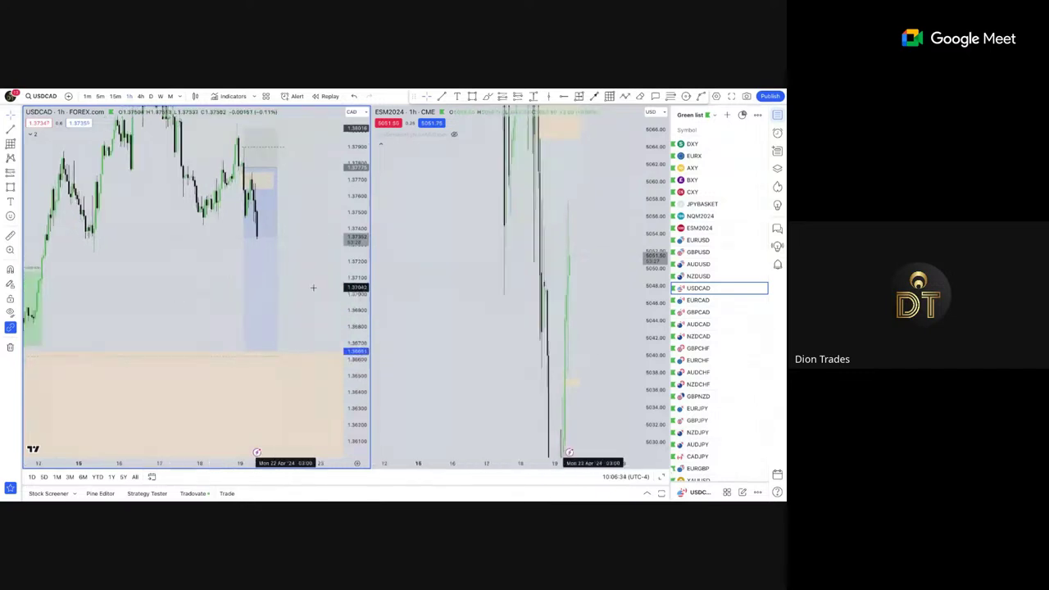
pyautogui.moveTo(356, 286); pyautogui.dragTo(356, 293)
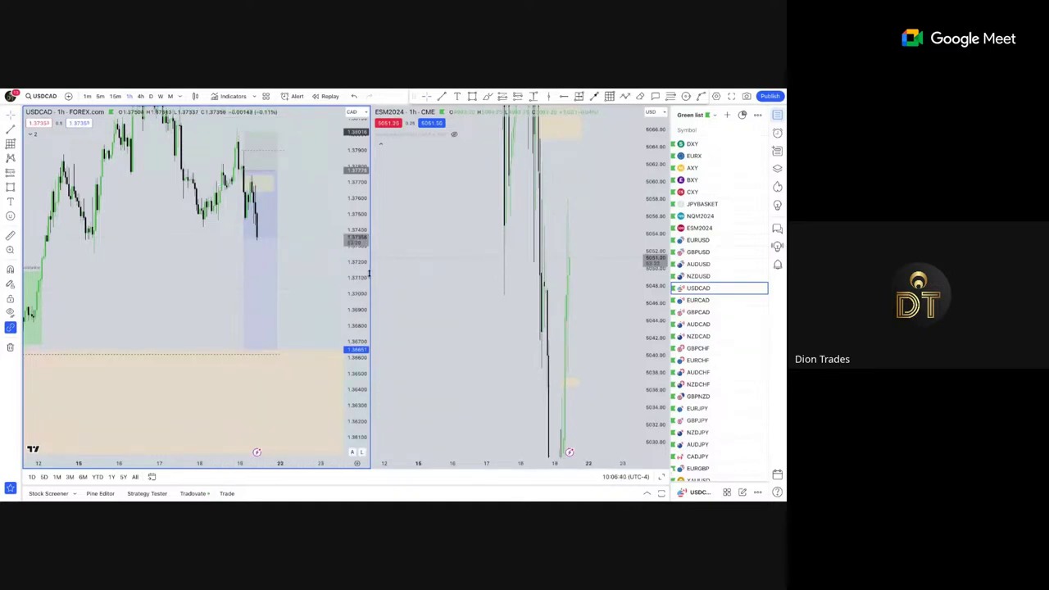
pyautogui.scroll(-5, 364, 277)
pyautogui.scroll(-3, 192, 279)
pyautogui.moveTo(196, 277); pyautogui.dragTo(206, 280)
pyautogui.scroll(2, 206, 281)
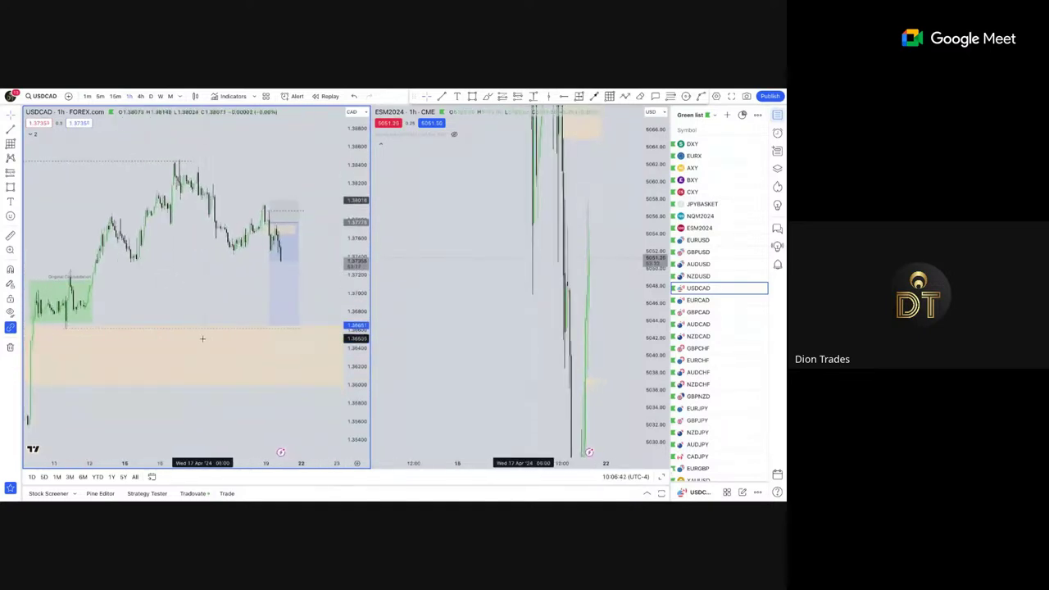
pyautogui.moveTo(361, 302); pyautogui.dragTo(360, 211)
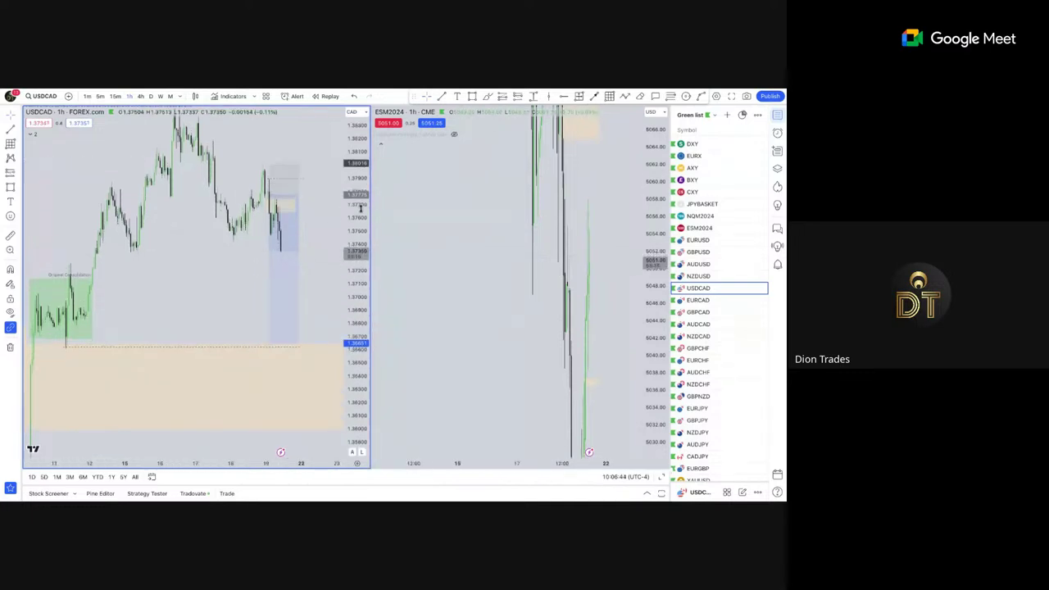
# Inspect the USDCAD short position's stop, target and risk/reward against the lower shaded zone.
pyautogui.scroll(2, 313, 260)
pyautogui.click(260, 228)
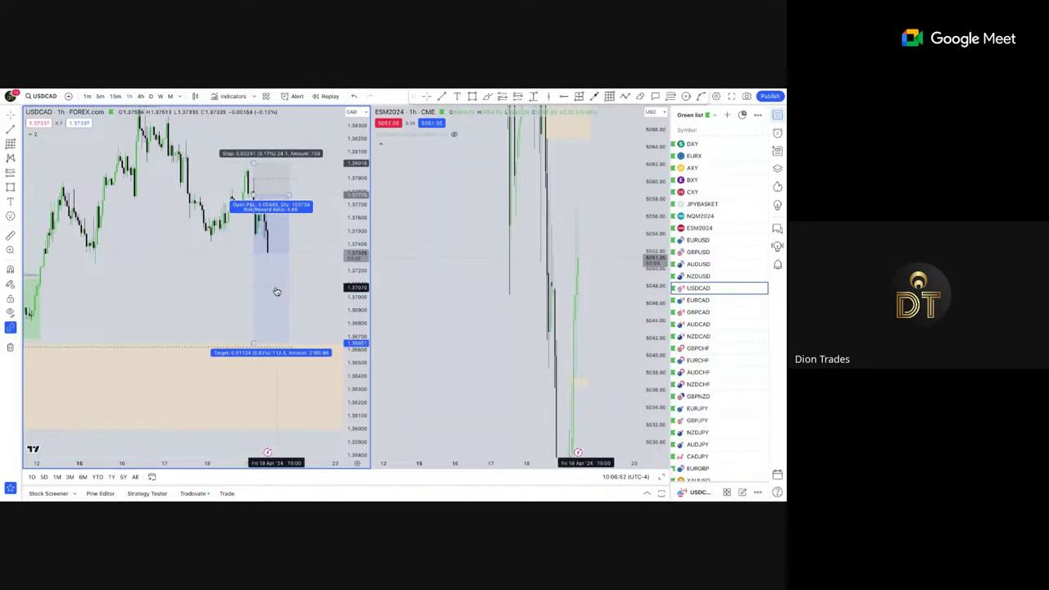
pyautogui.scroll(4, 230, 284)
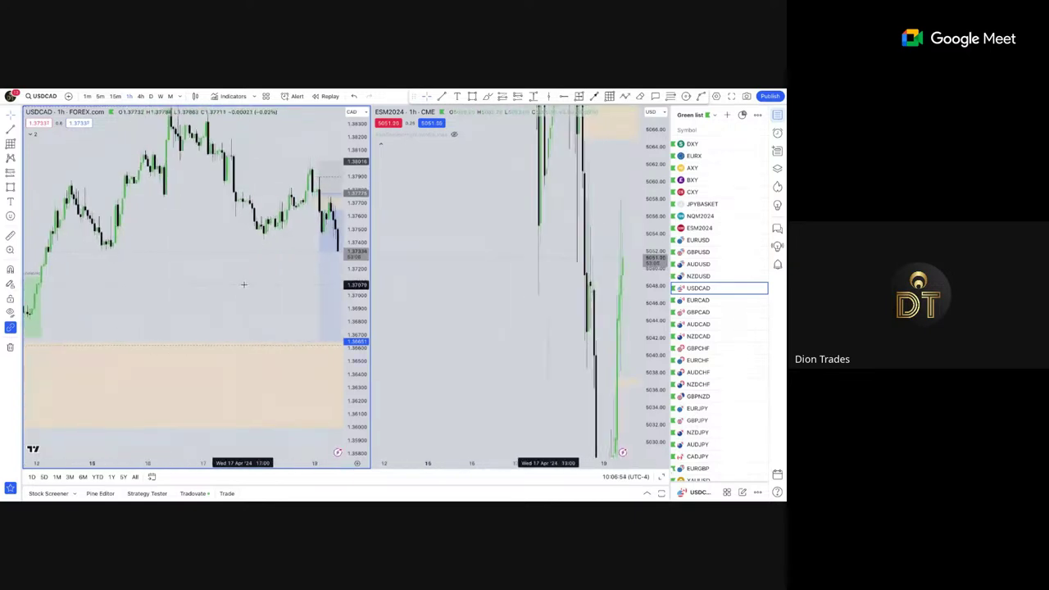
pyautogui.scroll(-4, 194, 284)
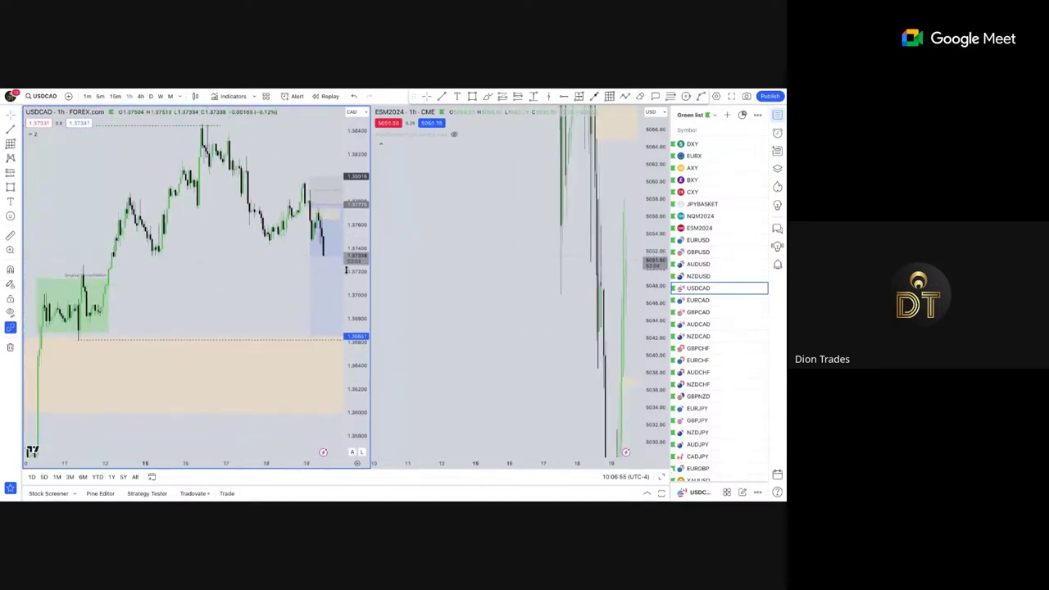
pyautogui.moveTo(335, 271); pyautogui.dragTo(305, 272)
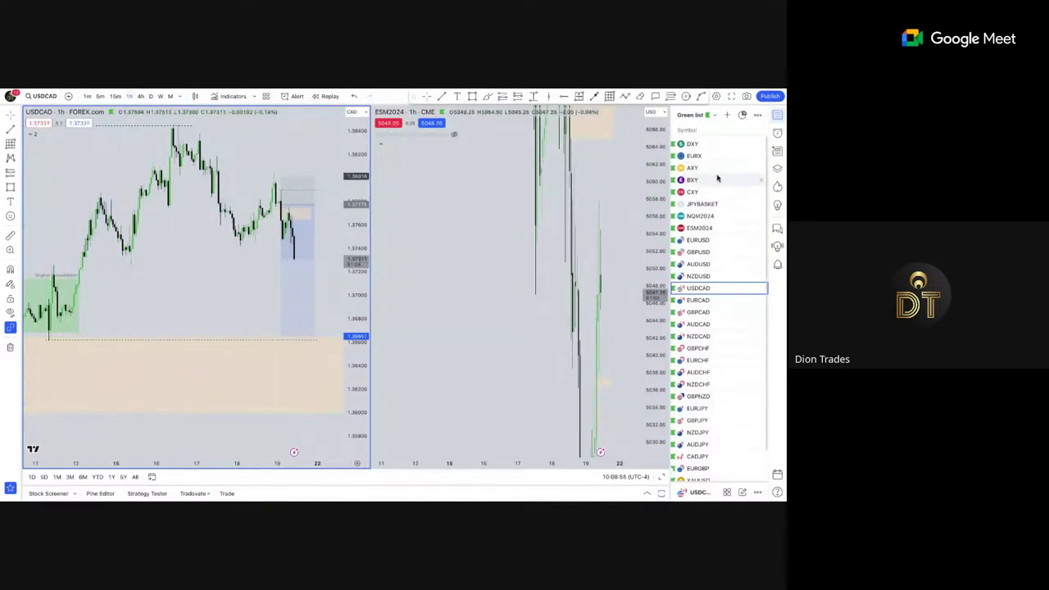
# Show NQM2024 on the 1-minute timeframe with its view reset, framing the latest candles and both shaded zones beneath.
pyautogui.click(716, 220)
pyautogui.click(87, 98)
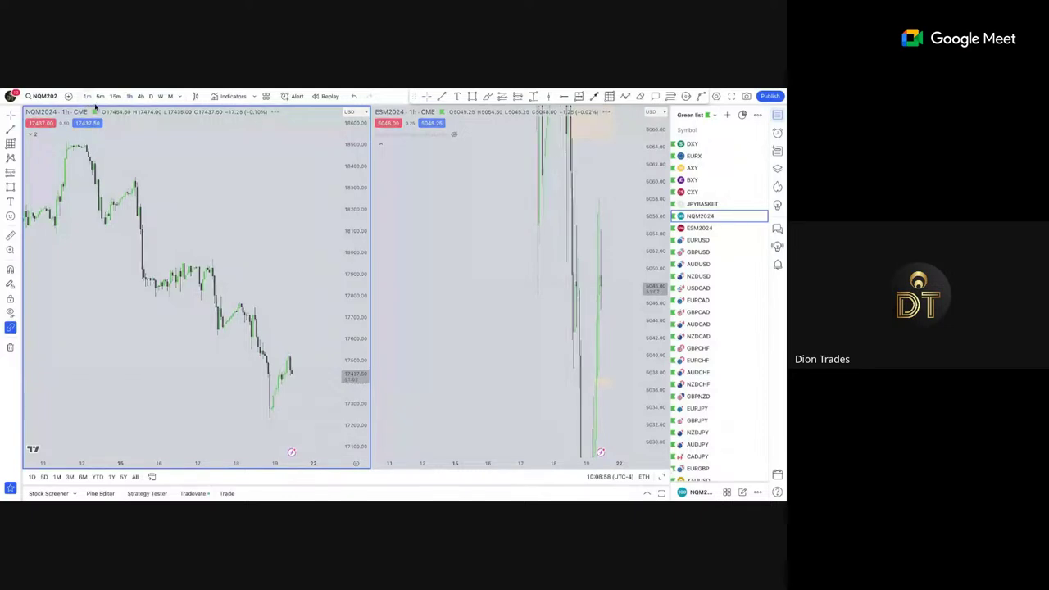
pyautogui.rightClick(234, 232)
pyautogui.click(246, 239)
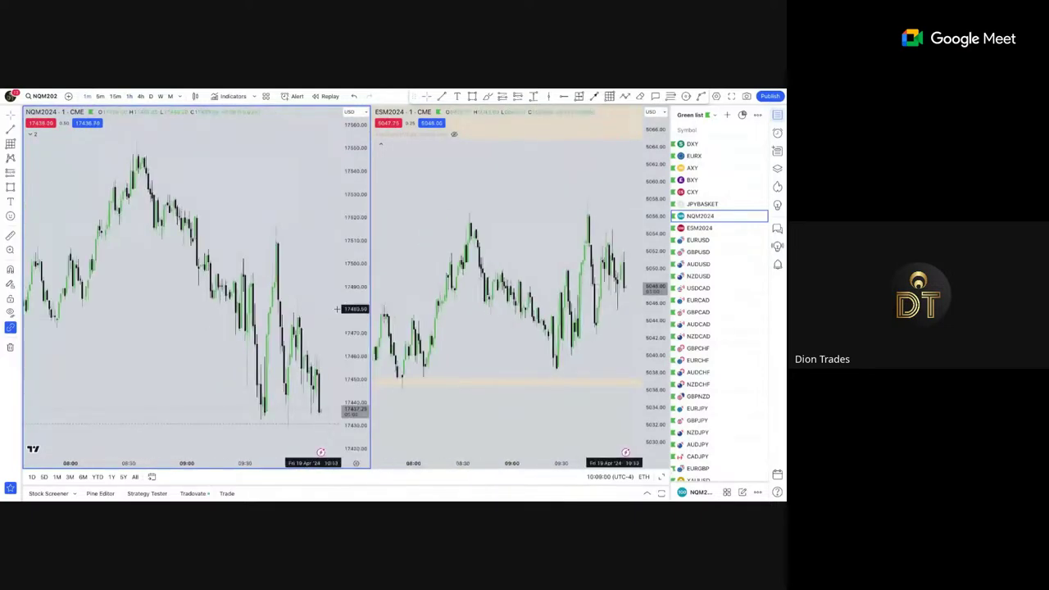
pyautogui.moveTo(339, 317); pyautogui.dragTo(237, 245)
pyautogui.scroll(-2, 258, 317)
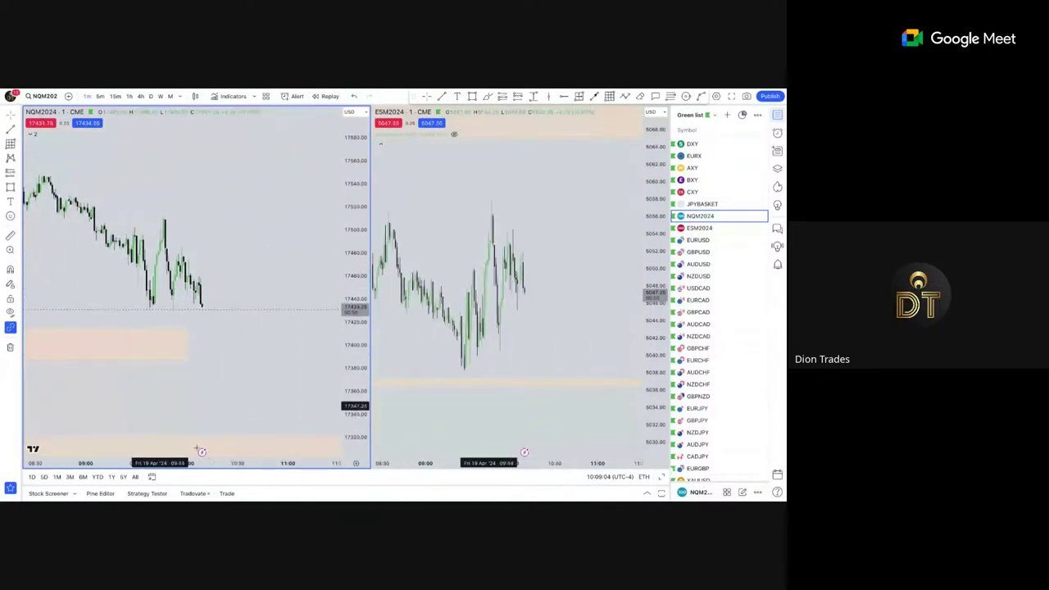
# Reset the ESM2024 chart view and compare its recent 1-minute lows with NQM2024 at the dotted line.
pyautogui.rightClick(507, 241)
pyautogui.rightClick(557, 208)
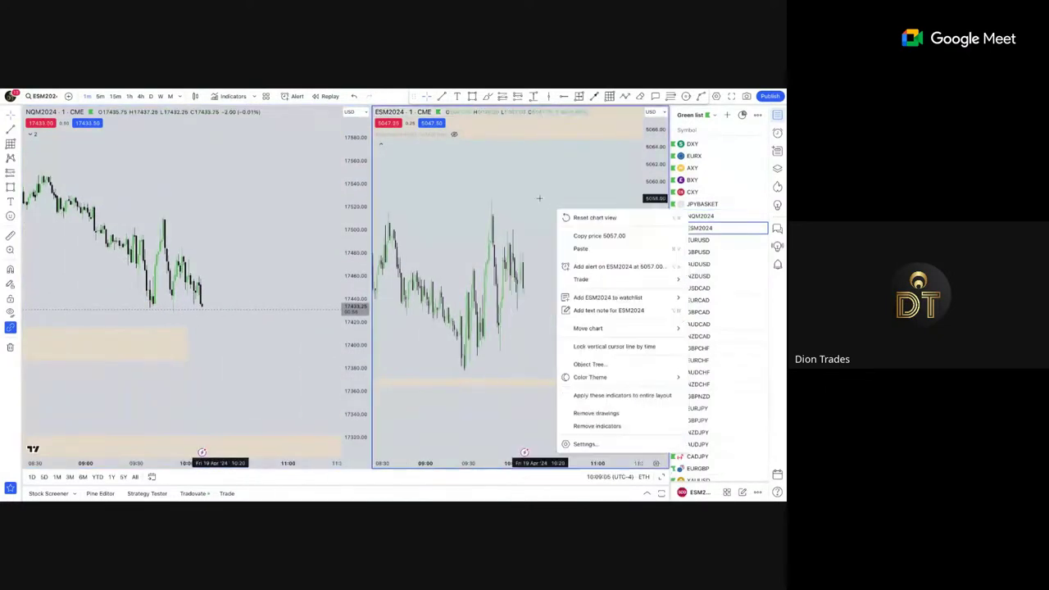
pyautogui.click(580, 218)
pyautogui.scroll(-1, 295, 240)
pyautogui.moveTo(316, 221); pyautogui.dragTo(204, 204)
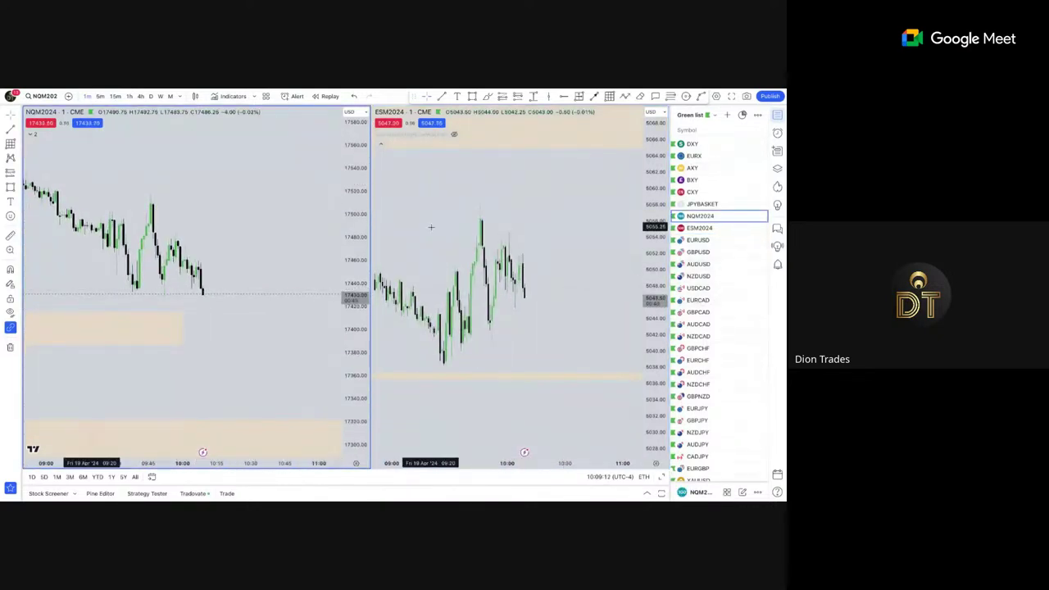
pyautogui.scroll(-3, 222, 238)
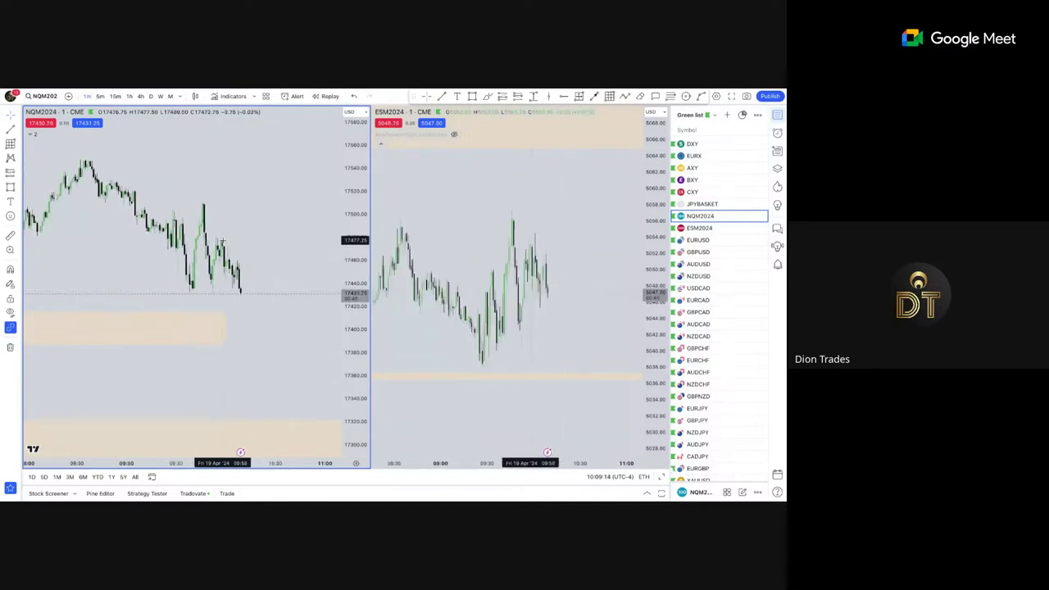
pyautogui.scroll(2, 223, 237)
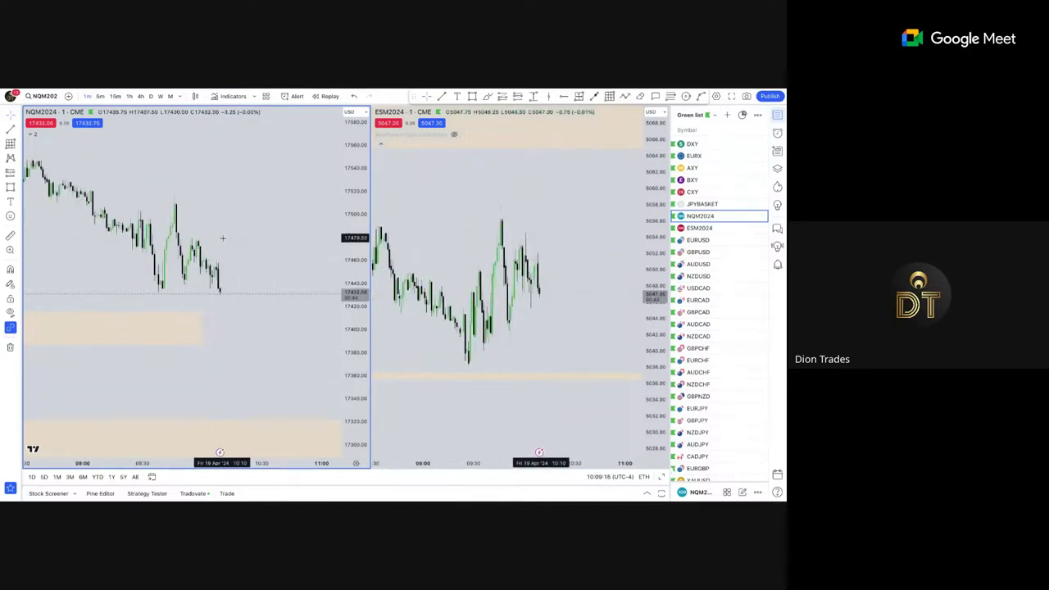
pyautogui.scroll(-2, 222, 238)
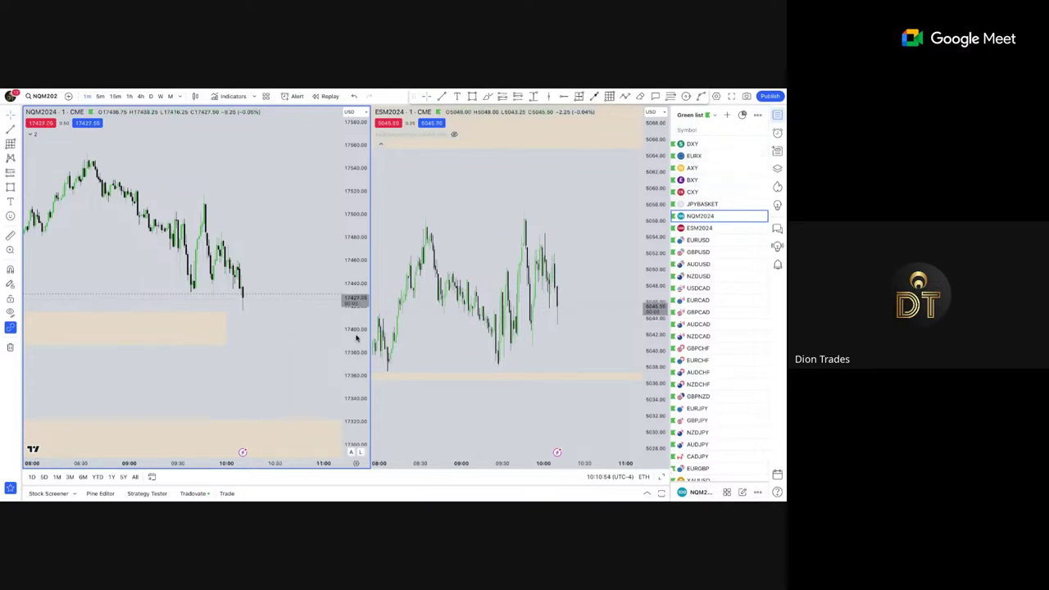
# Maximize the NQM2024 chart to a single pane and switch it to EURUSD.
pyautogui.click(627, 247)
pyautogui.click(204, 380)
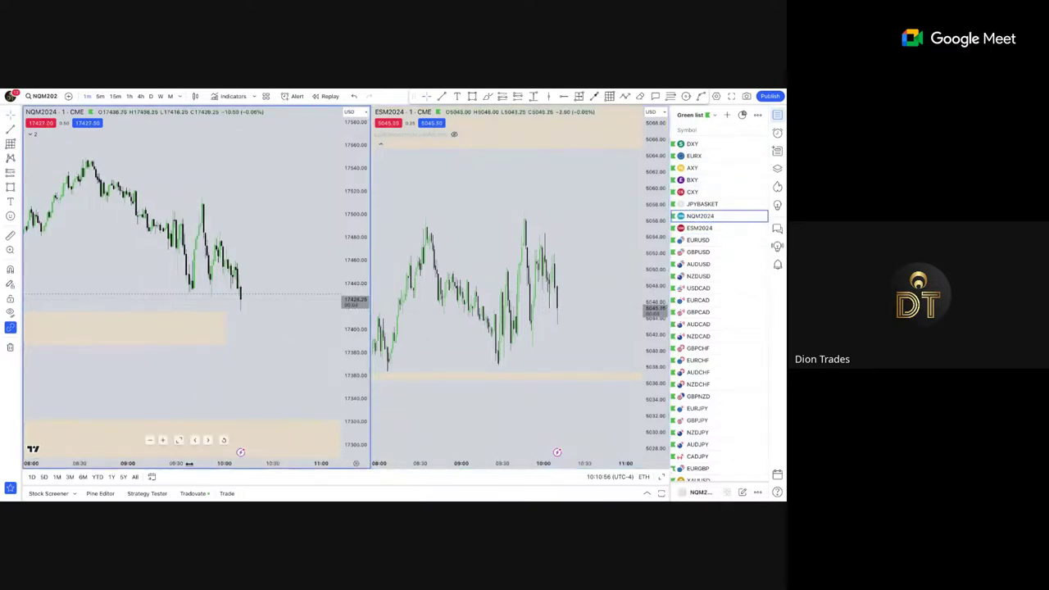
pyautogui.click(178, 441)
pyautogui.click(699, 241)
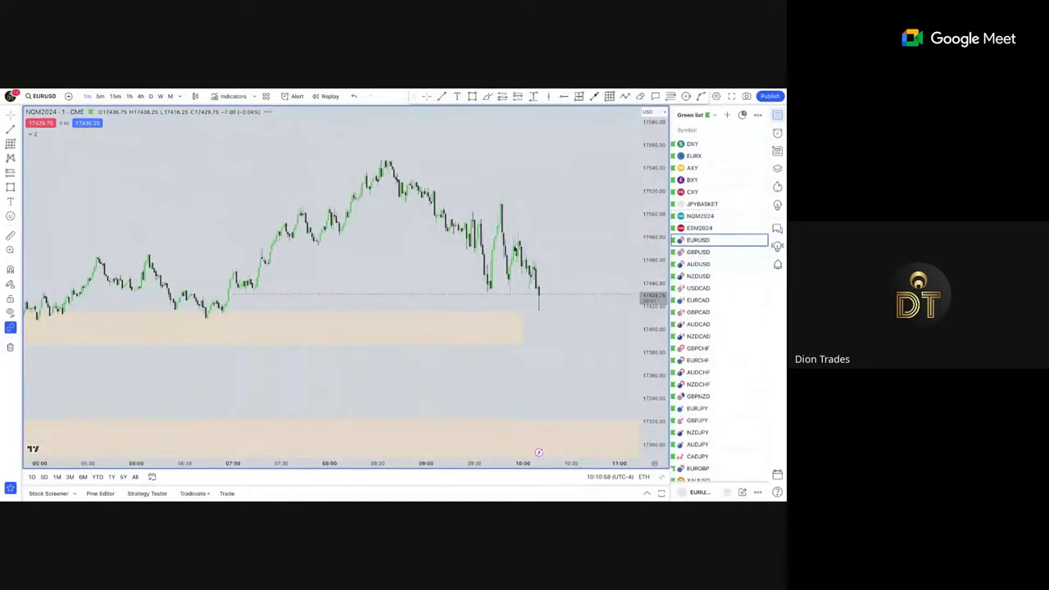
# Show EURUSD on the 15-minute timeframe with its view reset and the ICT Killzones & Pivots indicator visible.
pyautogui.click(120, 95)
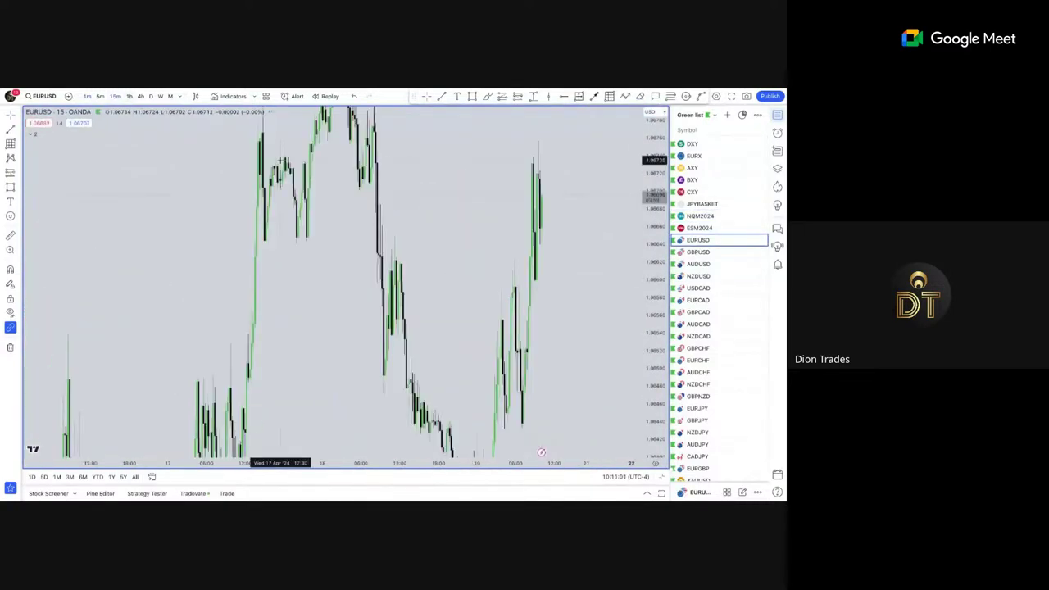
pyautogui.rightClick(221, 173)
pyautogui.click(228, 178)
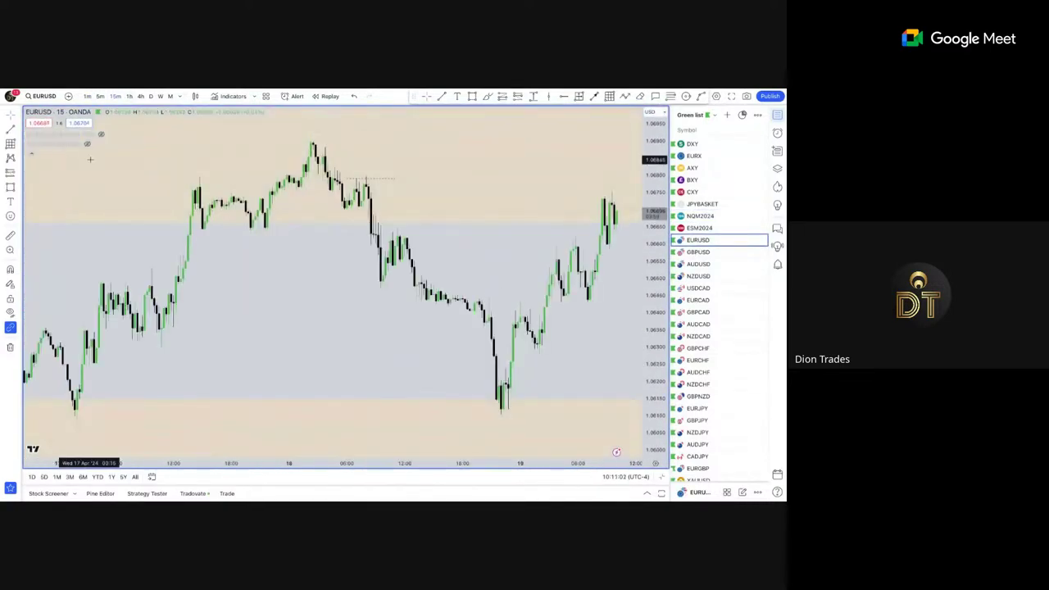
pyautogui.scroll(5, 279, 272)
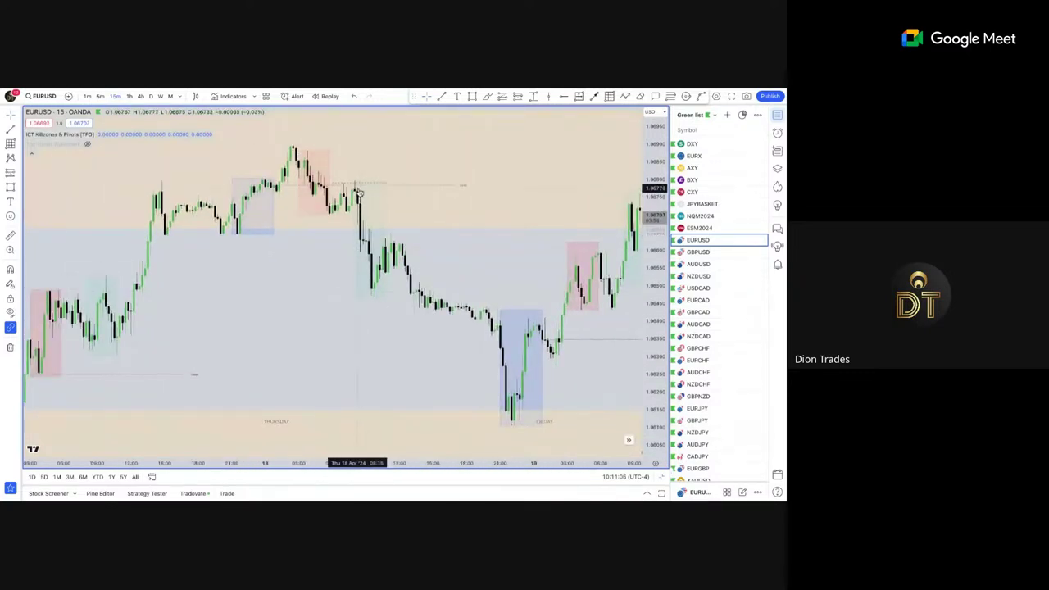
# Examine EURUSD's 15-minute session boxes and price swings from Thursday back to Monday between the two shaded zones.
pyautogui.hscroll(-5, 361, 246)
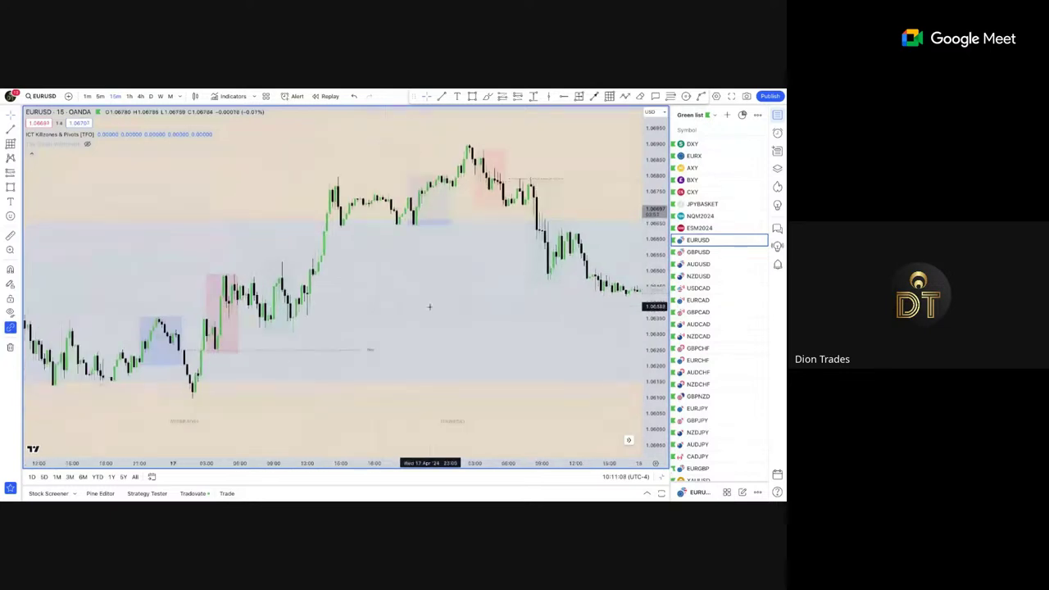
pyautogui.hscroll(-5, 381, 287)
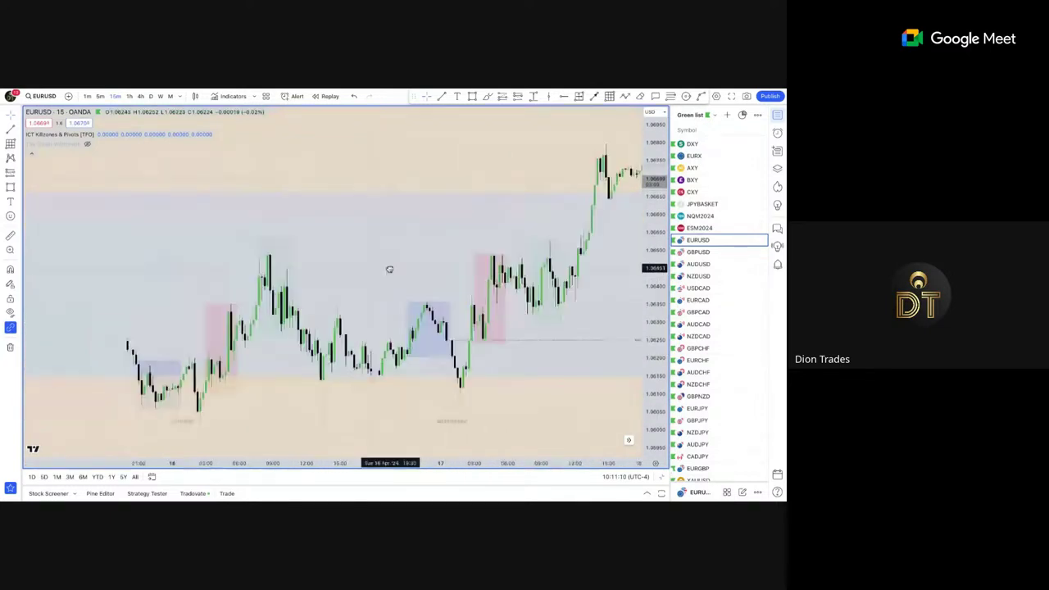
pyautogui.hscroll(-10, 189, 278)
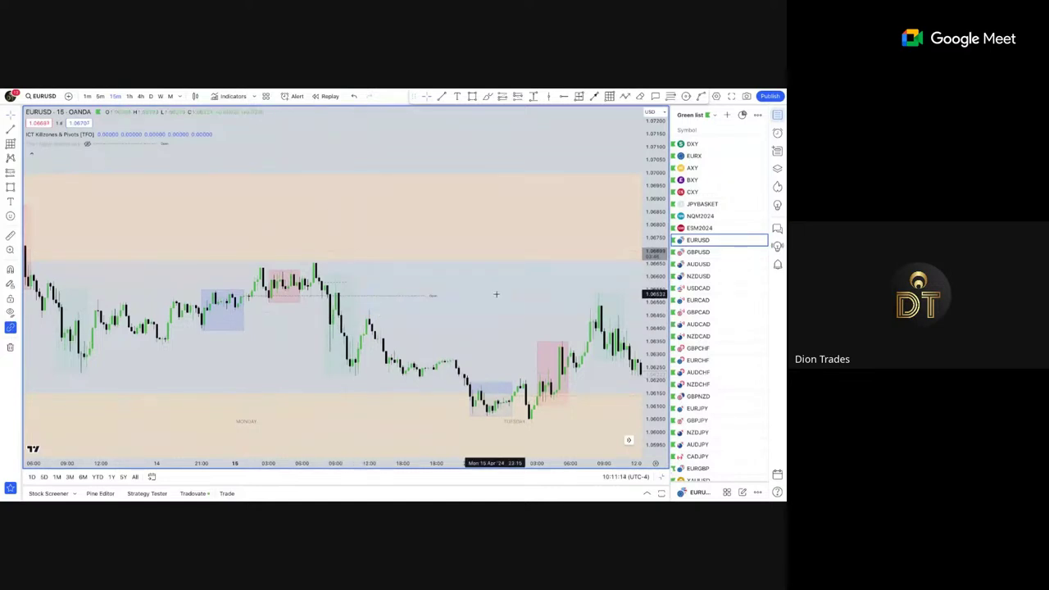
pyautogui.moveTo(497, 295); pyautogui.dragTo(335, 291)
pyautogui.scroll(-2, 385, 305)
pyautogui.hscroll(3, 523, 299)
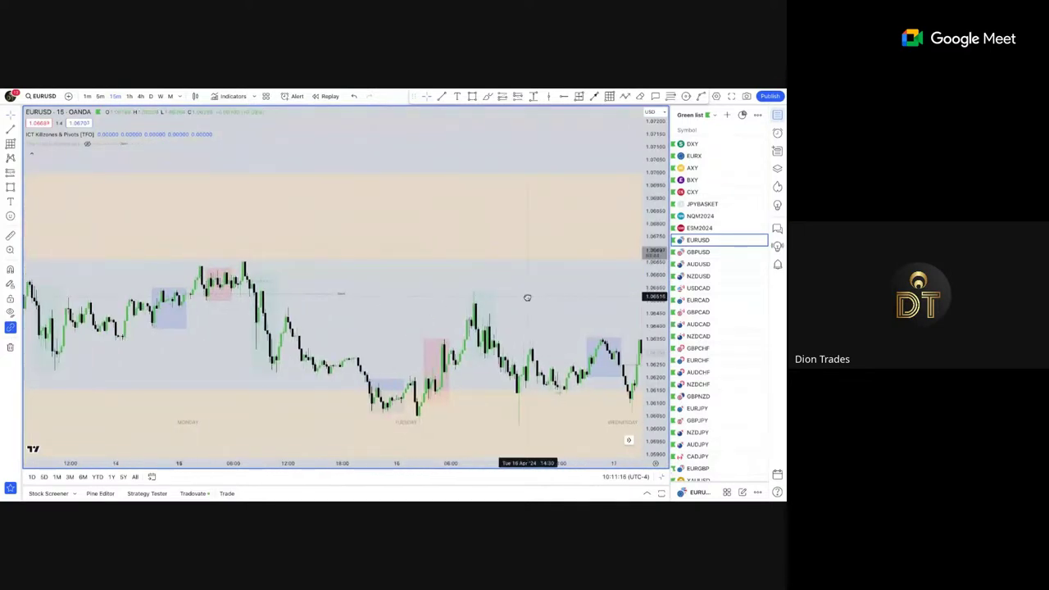
pyautogui.hscroll(5, 523, 299)
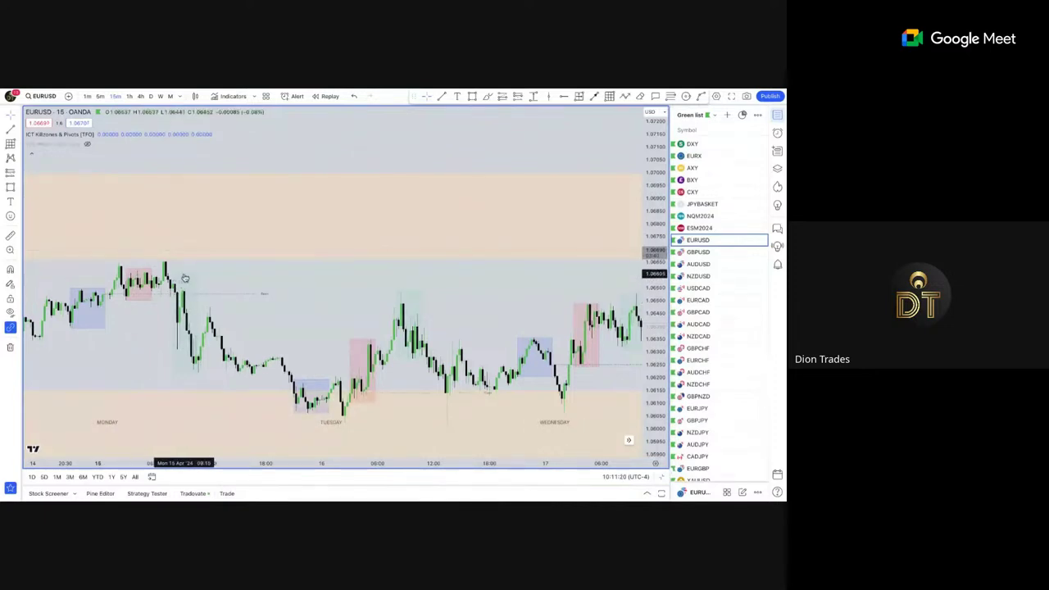
pyautogui.scroll(-5, 186, 278)
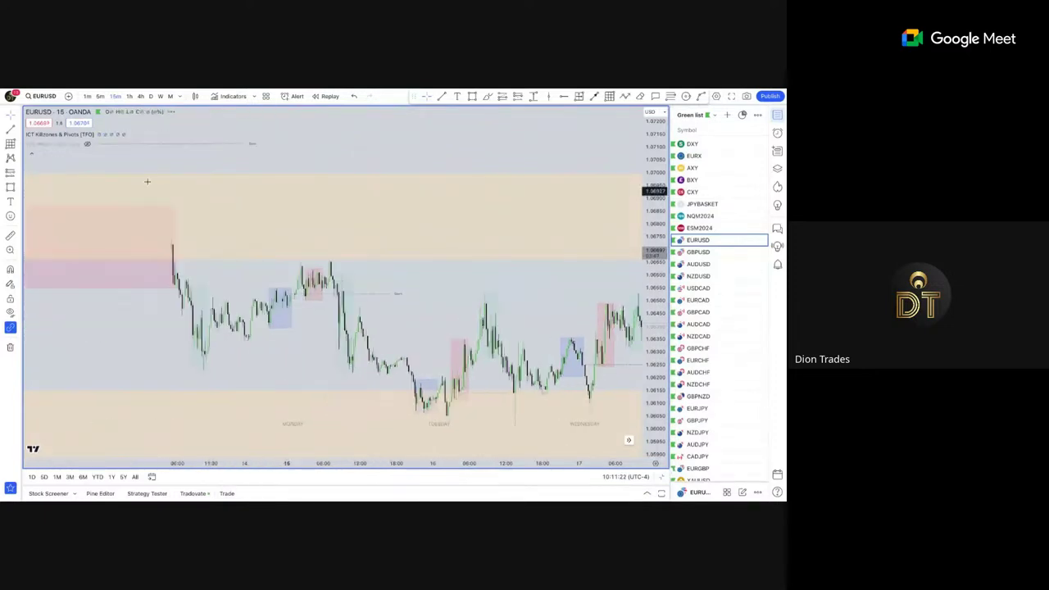
# Switch the EURUSD chart to the weekly timeframe.
pyautogui.click(161, 97)
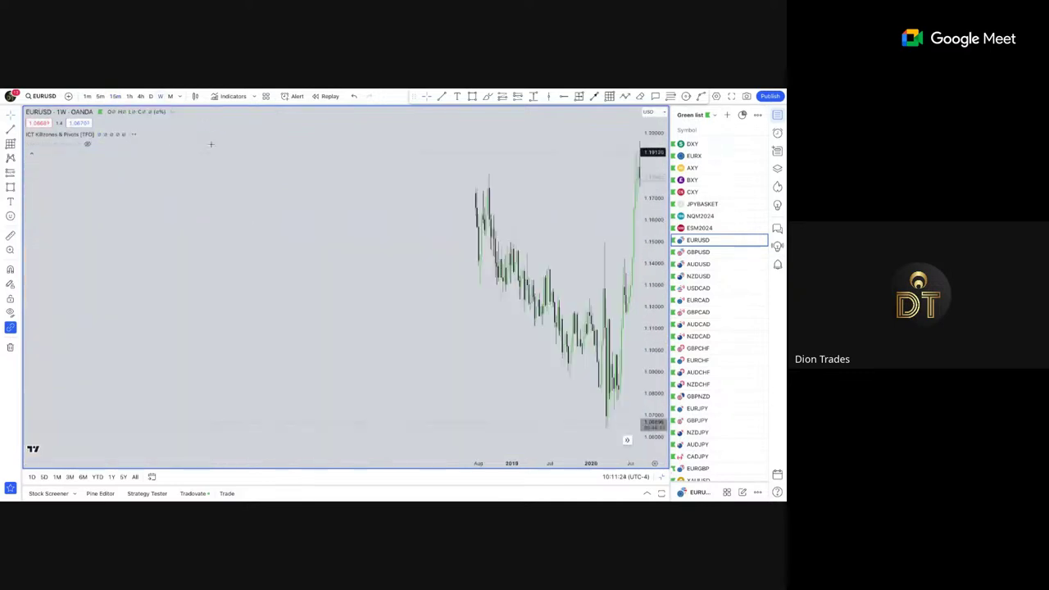
# Switch the EURUSD chart to the daily timeframe and focus on the April 2024 candles.
pyautogui.click(150, 96)
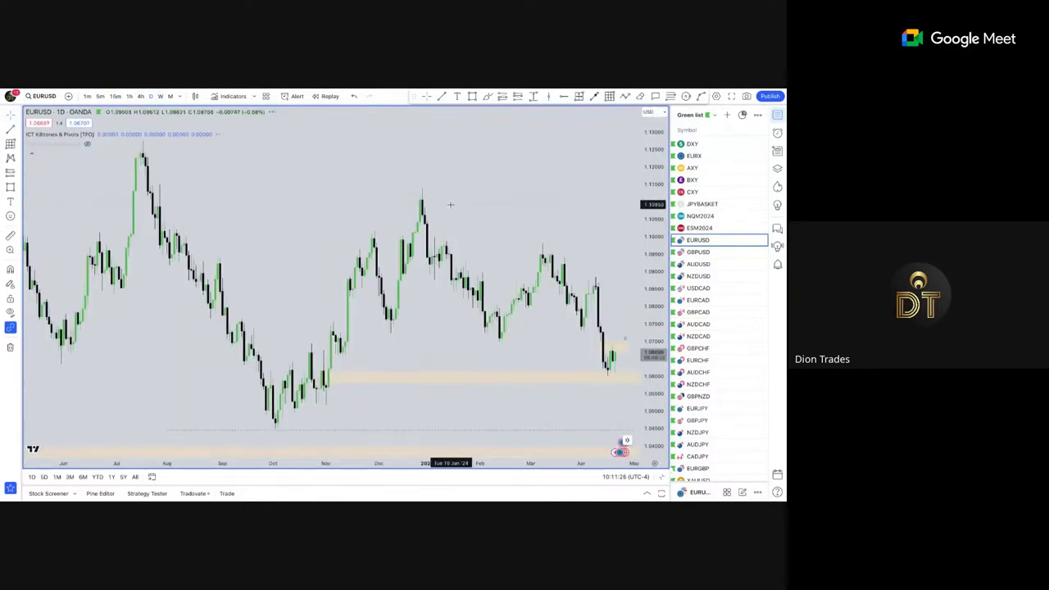
pyautogui.scroll(3, 475, 246)
pyautogui.scroll(3, 490, 176)
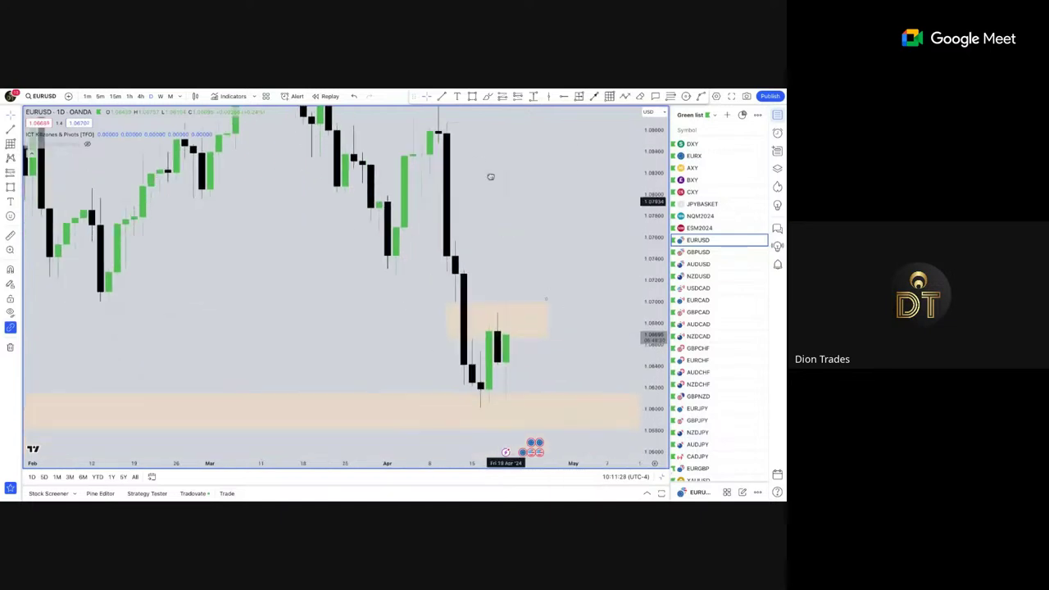
pyautogui.moveTo(528, 167); pyautogui.dragTo(362, 146)
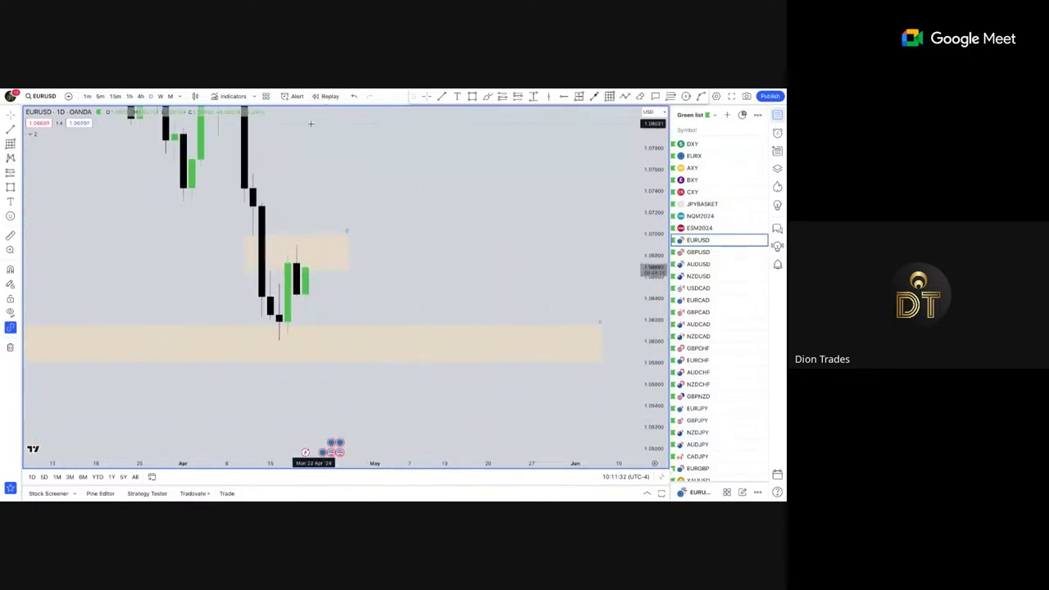
# Start a bar replay of the daily EURUSD chart from Monday 15 April 2024.
pyautogui.click(330, 98)
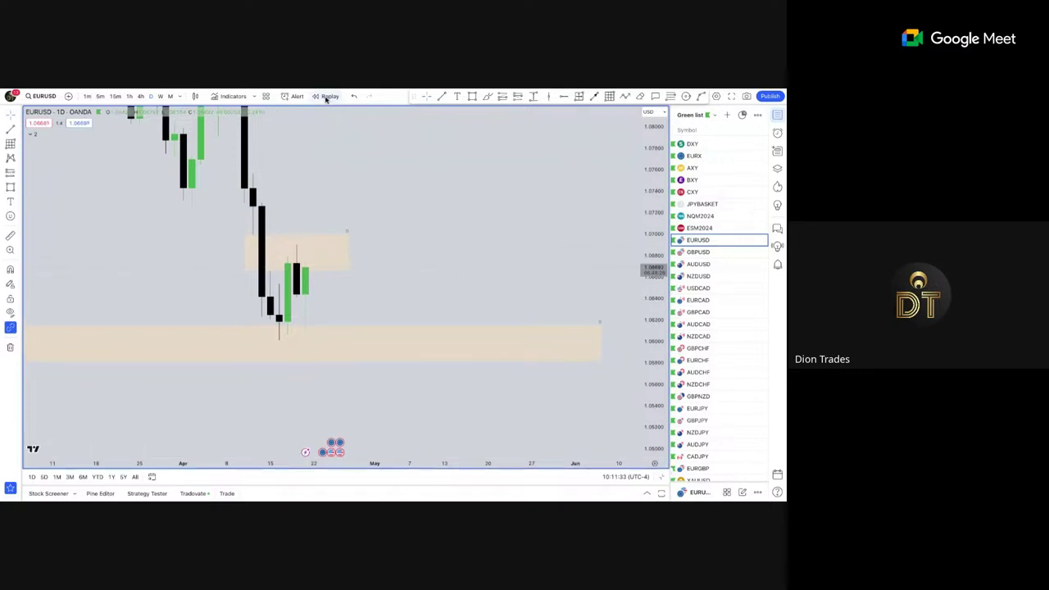
pyautogui.click(269, 234)
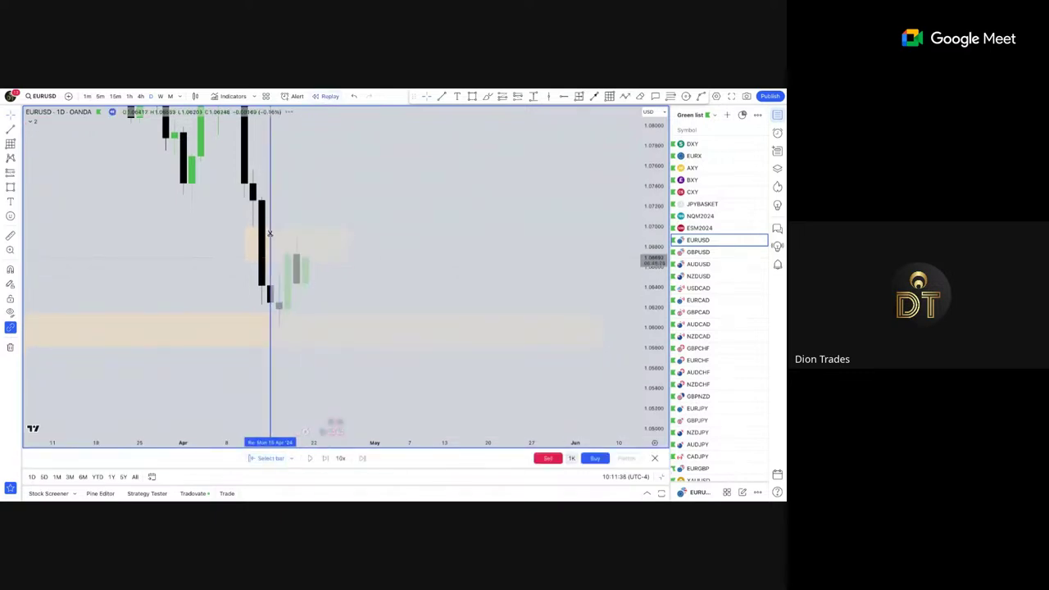
pyautogui.moveTo(415, 262); pyautogui.dragTo(348, 259)
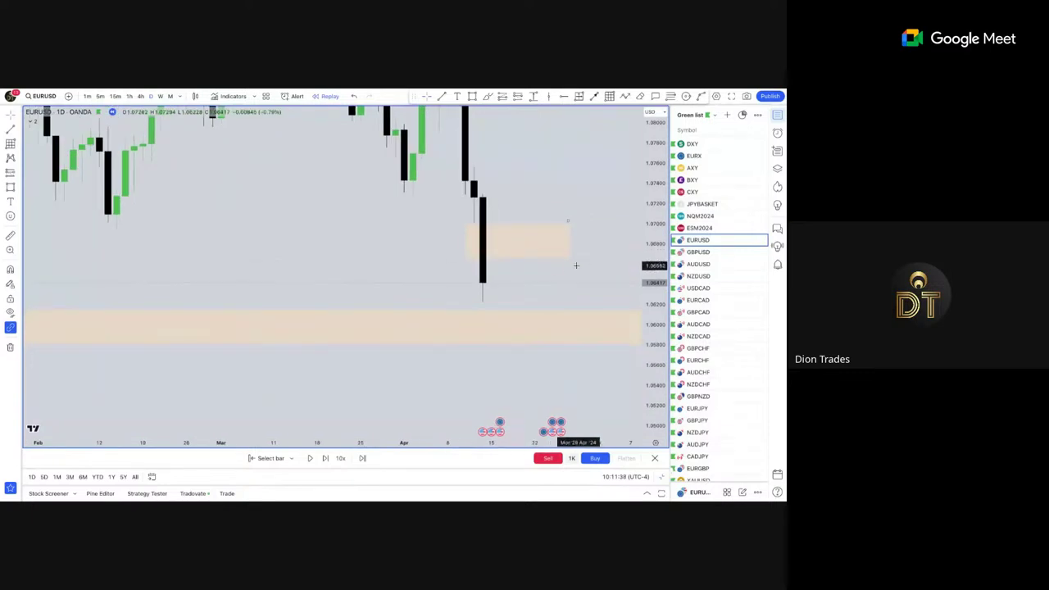
# Delete the small shaded zone beside the last down candle, above the long lower zone.
pyautogui.moveTo(656, 263); pyautogui.dragTo(656, 371)
pyautogui.scroll(-3, 585, 284)
pyautogui.moveTo(534, 259); pyautogui.dragTo(414, 249)
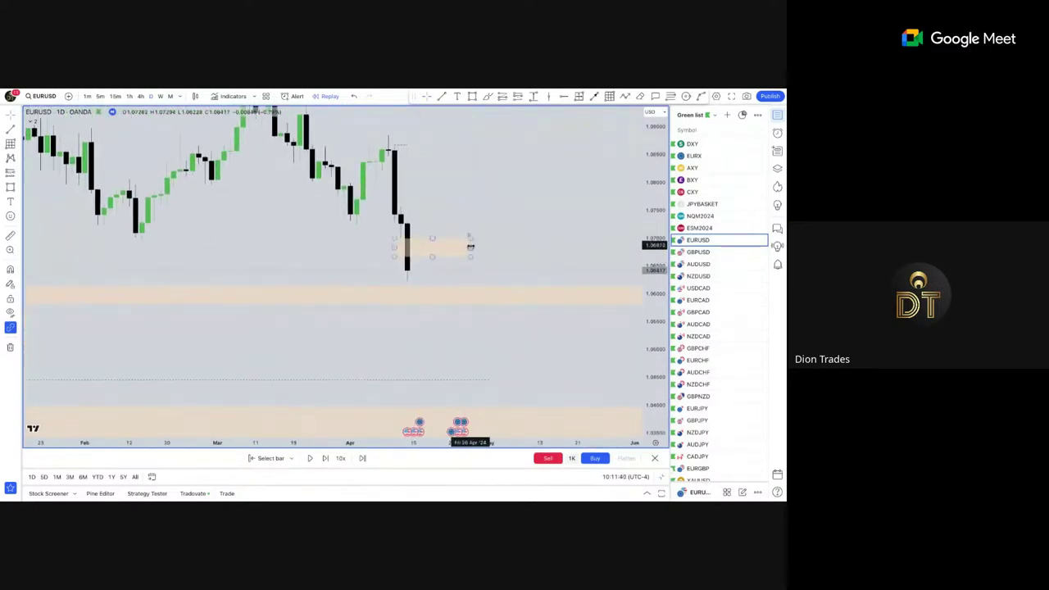
pyautogui.scroll(-3, 414, 249)
pyautogui.scroll(-2, 580, 264)
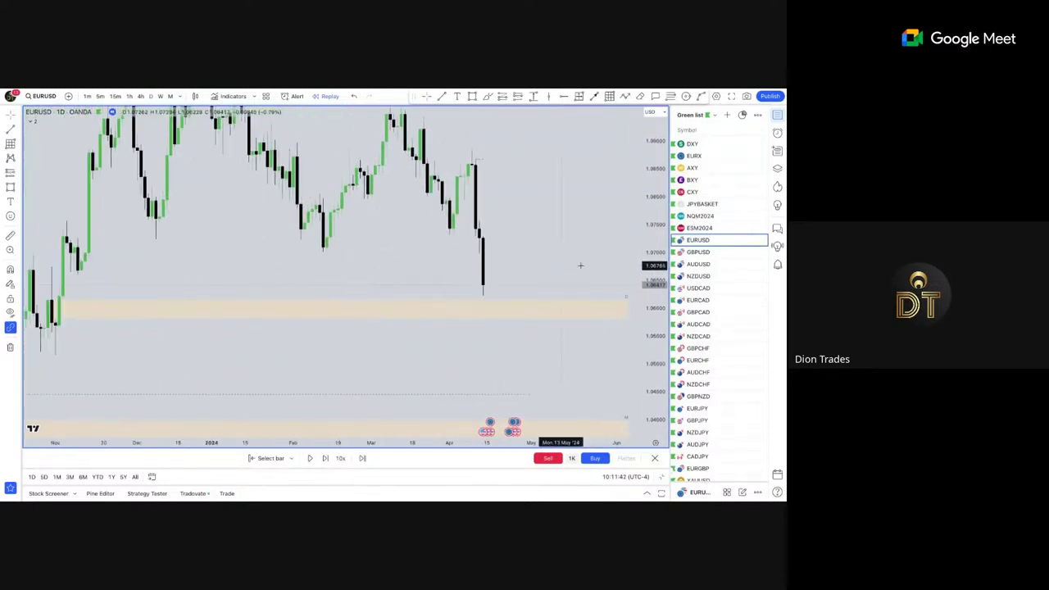
# Advance the replay by one bar and draw a rectangle from about 1.0700 to 1.0665, spanning 10 April to 3 June 2024.
pyautogui.scroll(-3, 595, 265)
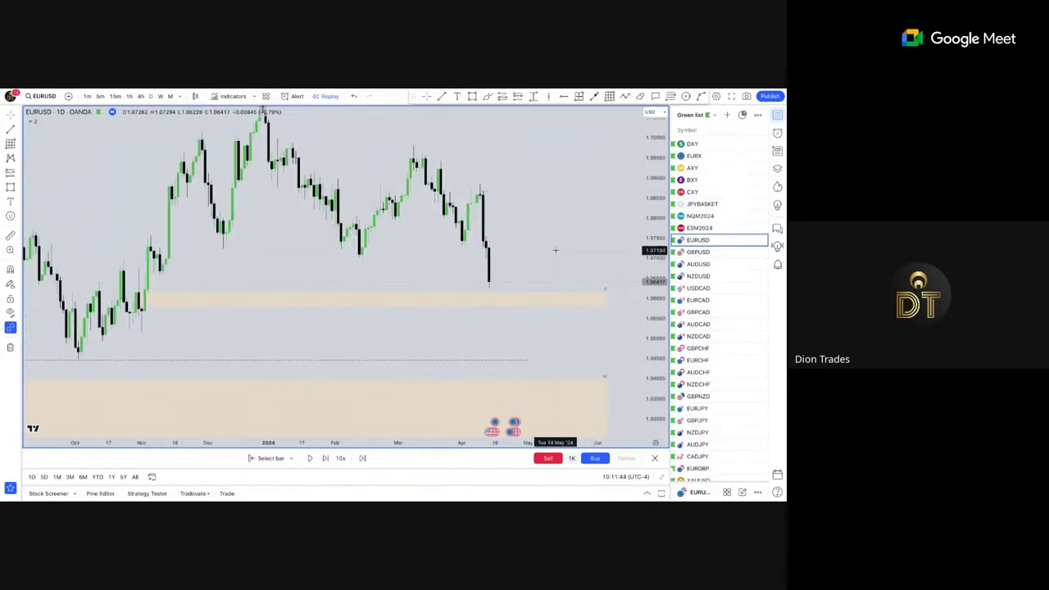
pyautogui.moveTo(555, 250); pyautogui.dragTo(547, 251)
pyautogui.moveTo(509, 215); pyautogui.dragTo(447, 208)
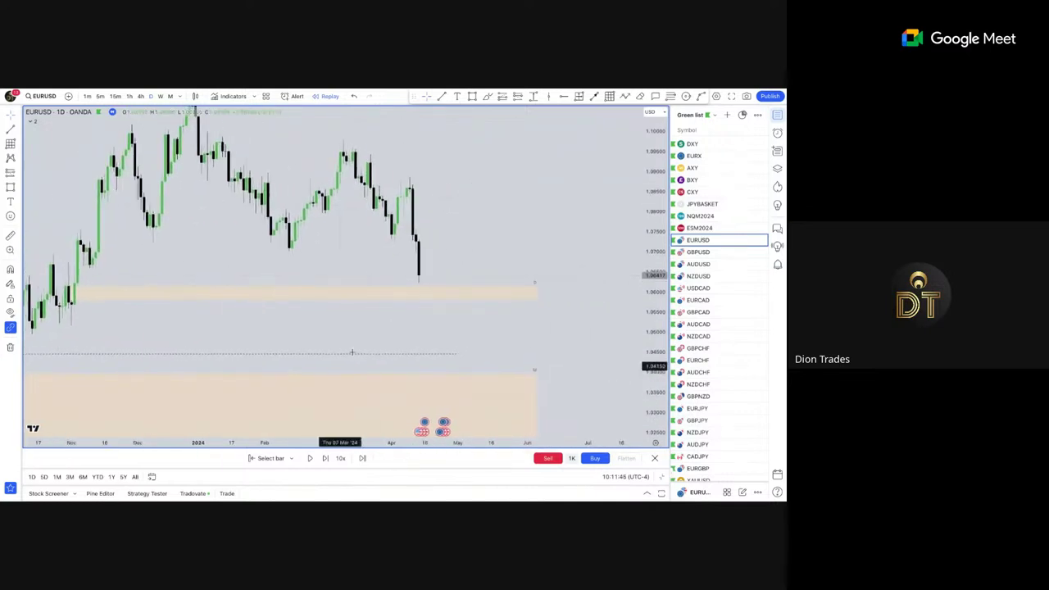
pyautogui.click(419, 292)
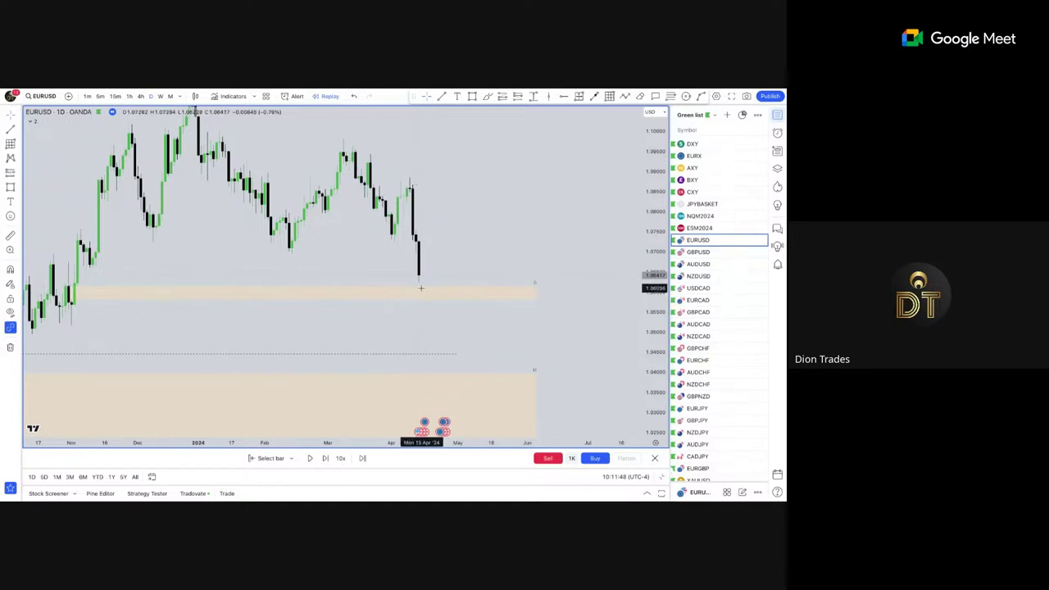
pyautogui.click(326, 461)
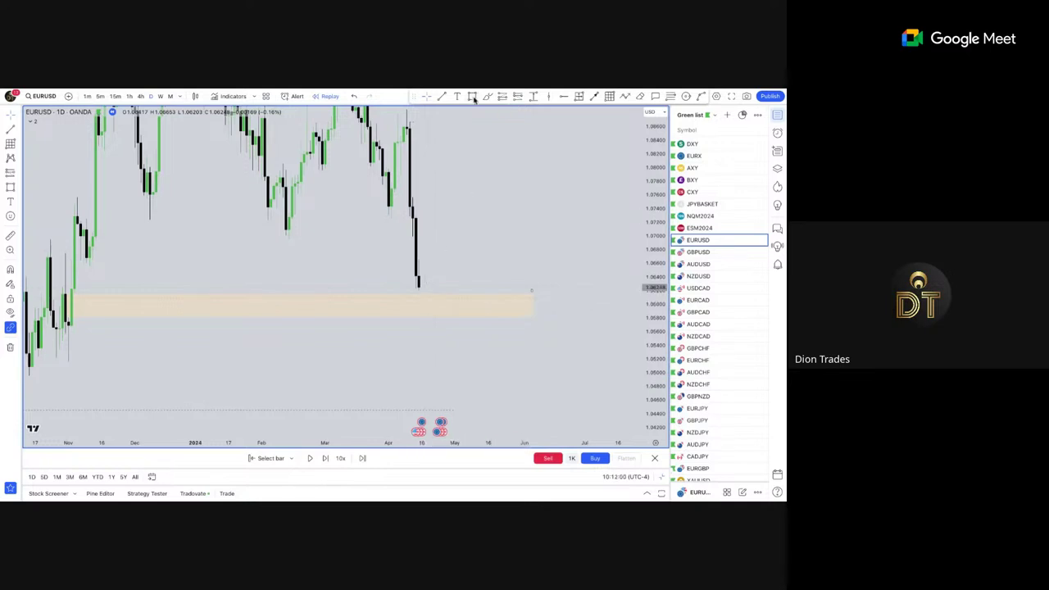
pyautogui.moveTo(410, 234)
pyautogui.mouseDown()
pyautogui.moveTo(452, 259)
pyautogui.moveTo(457, 248)
pyautogui.moveTo(524, 248)
pyautogui.mouseUp()
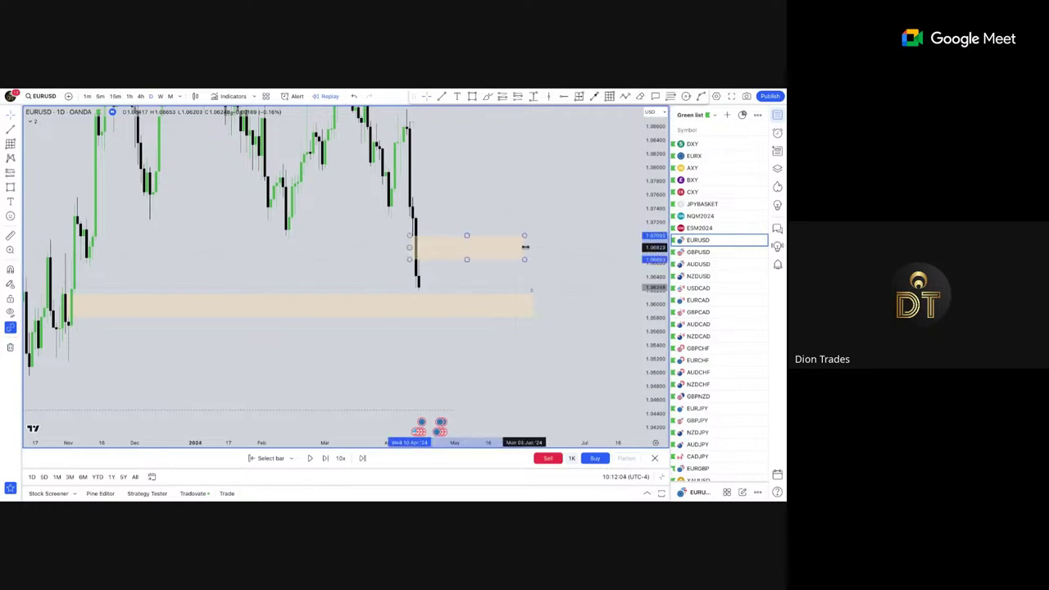
pyautogui.doubleClick(524, 248)
pyautogui.write('D')
pyautogui.click(452, 366)
pyautogui.click(371, 285)
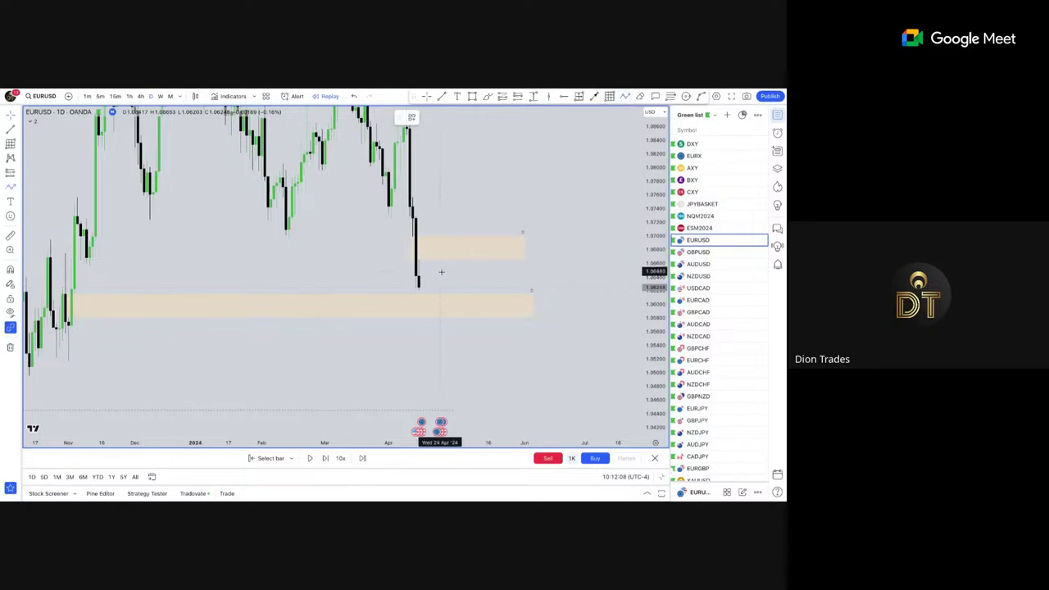
pyautogui.click(413, 277)
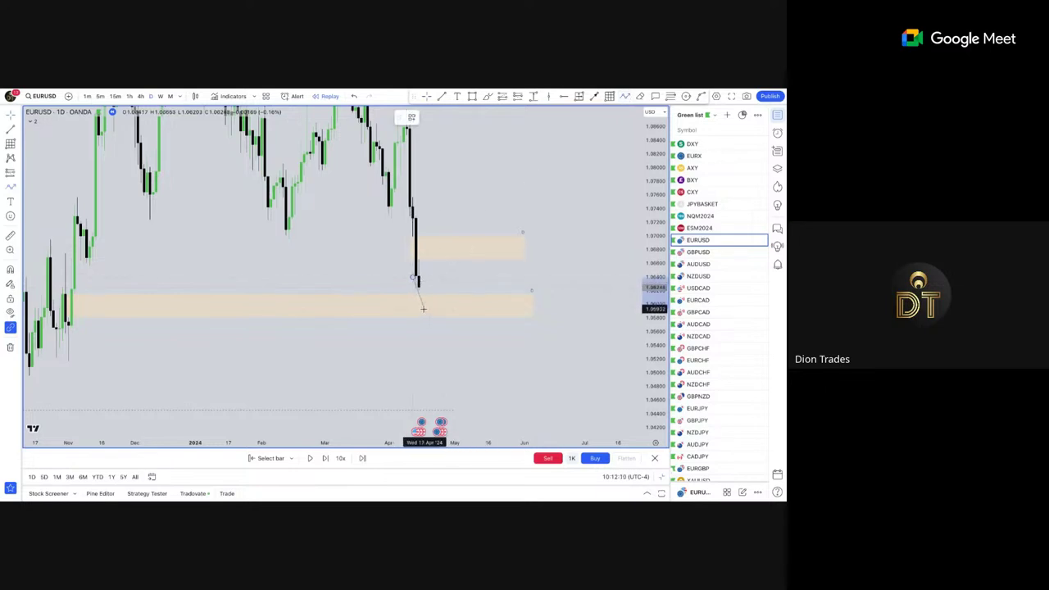
pyautogui.click(423, 309)
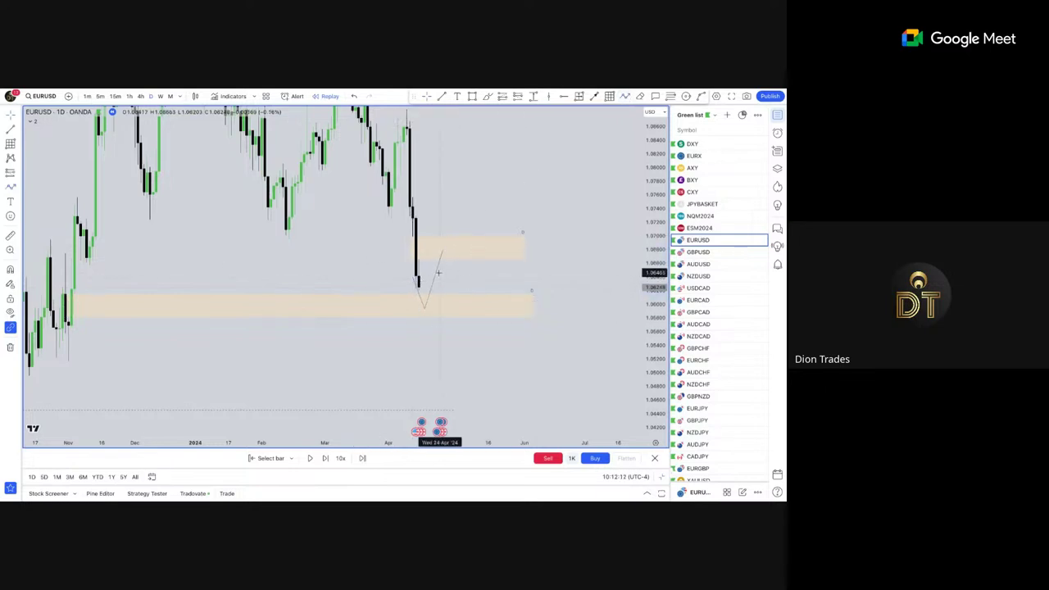
pyautogui.press('Escape')
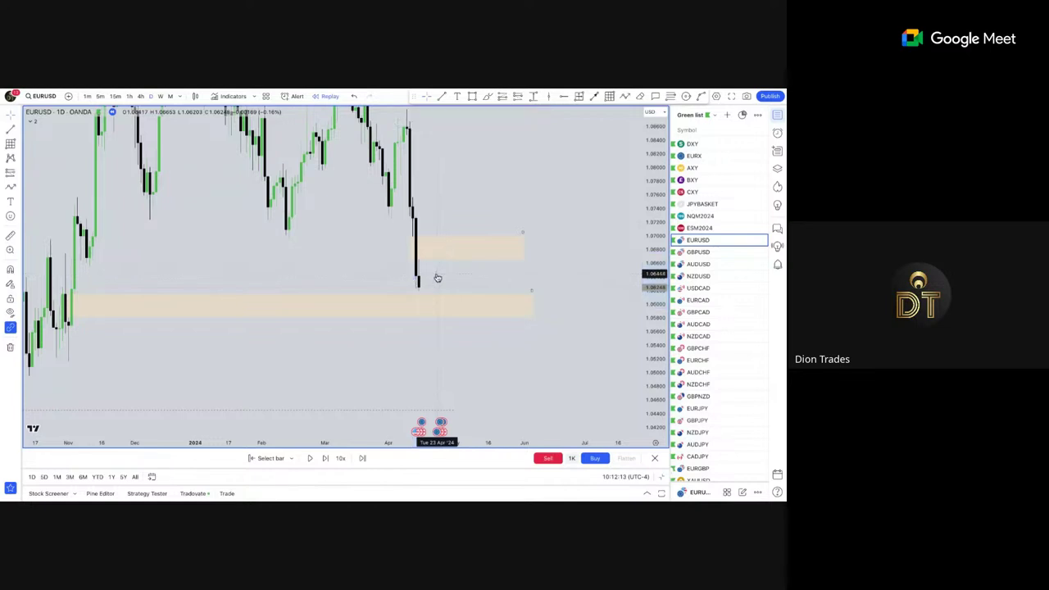
# Advance the EURUSD replay bar by bar up to the latest live candle and inspect the price reaction between the two zones.
pyautogui.click(325, 459)
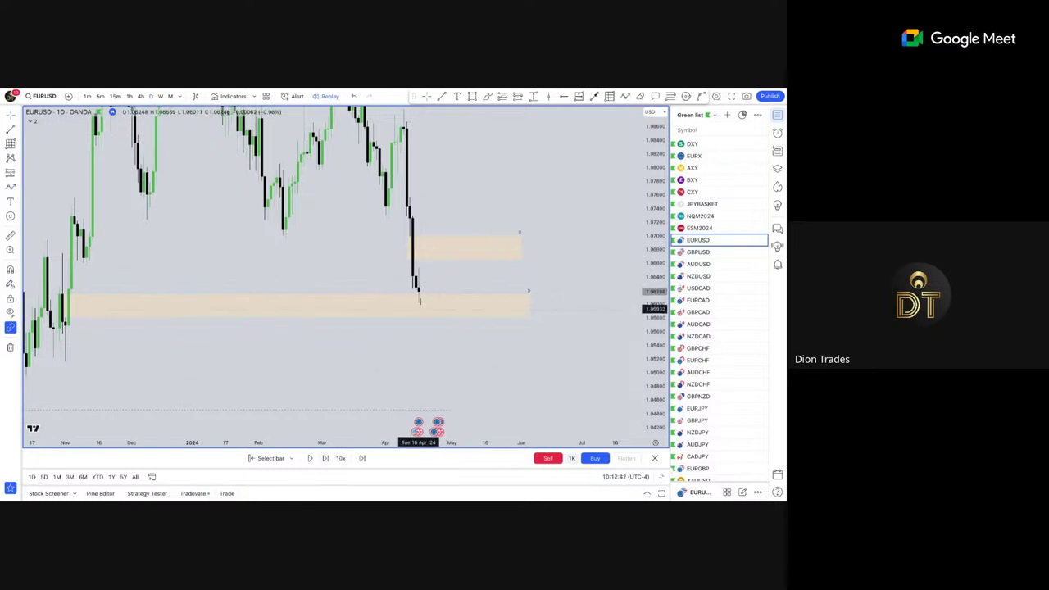
pyautogui.click(324, 458)
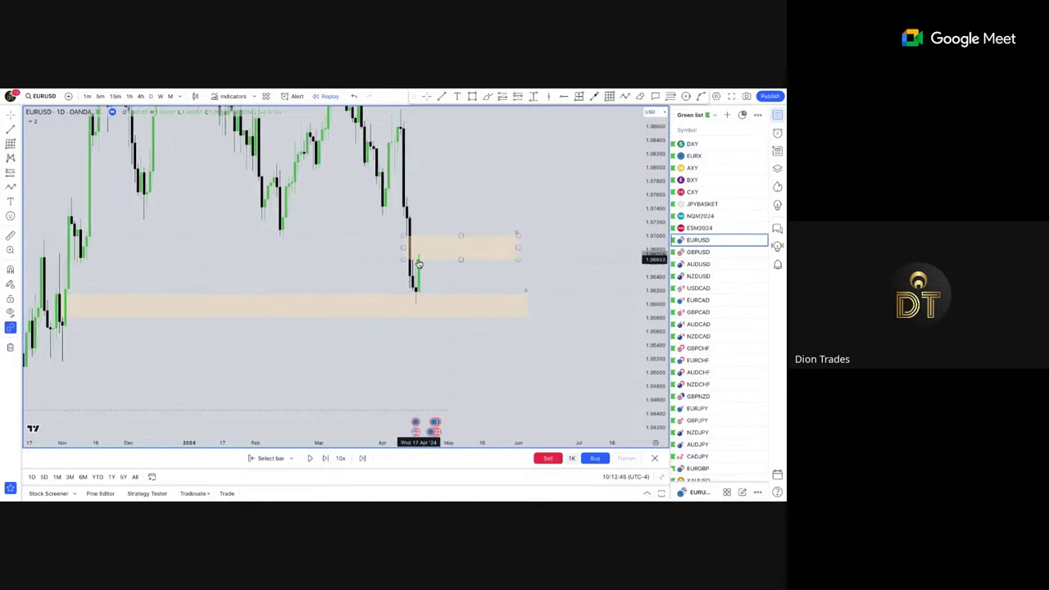
pyautogui.click(325, 459)
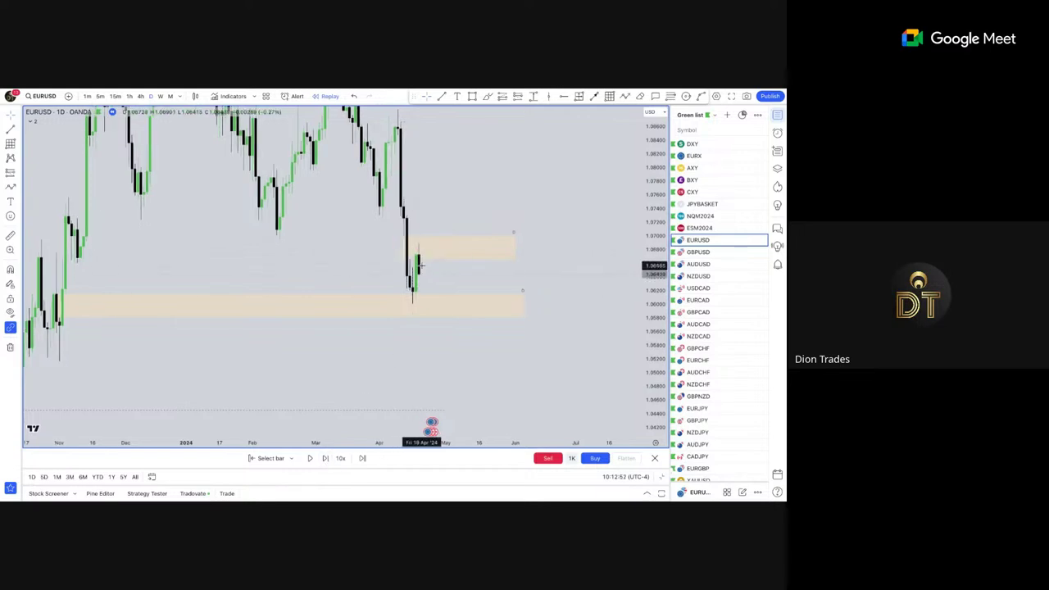
pyautogui.scroll(2, 418, 256)
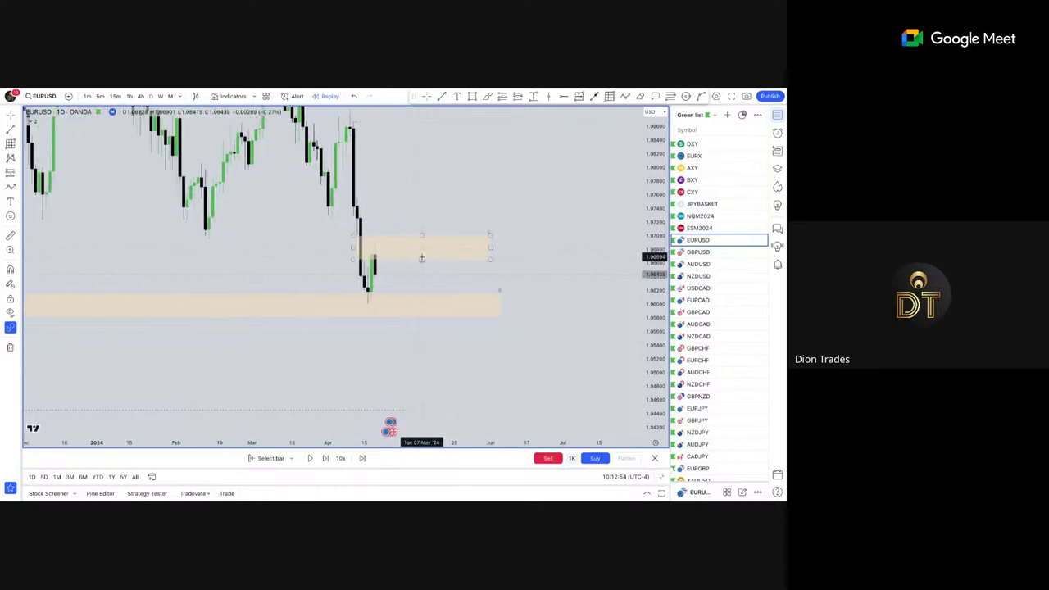
pyautogui.rightClick(376, 269)
pyautogui.click(361, 266)
pyautogui.scroll(-2, 360, 266)
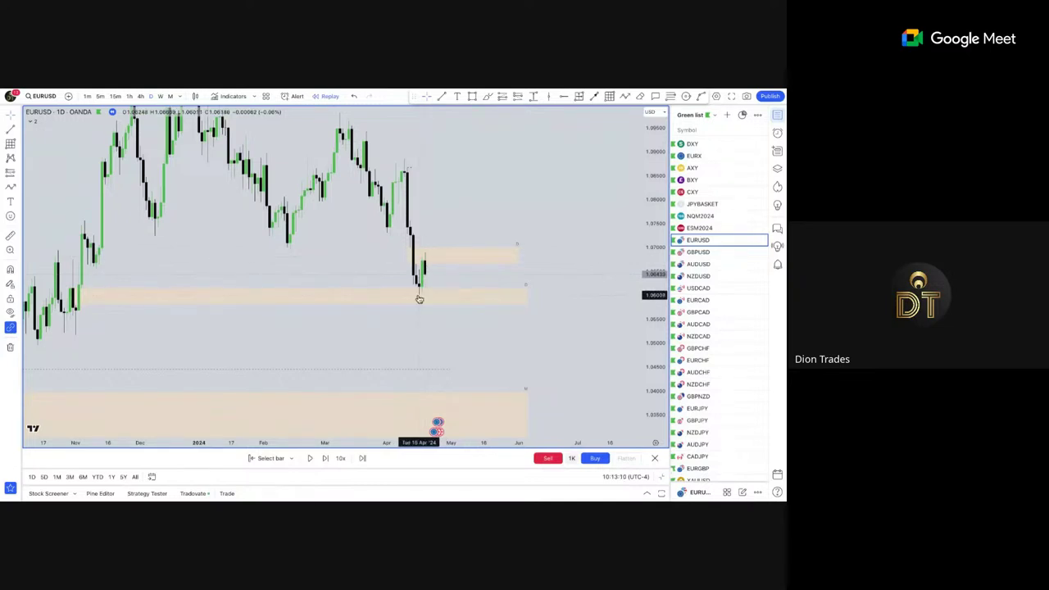
pyautogui.click(326, 458)
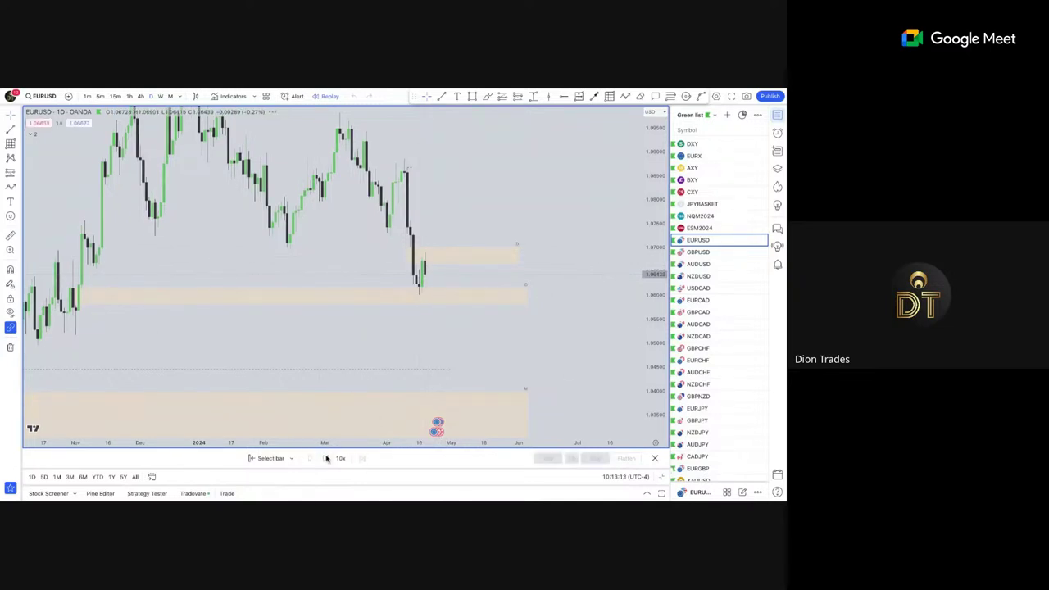
pyautogui.moveTo(494, 284); pyautogui.dragTo(421, 299)
pyautogui.scroll(4, 421, 299)
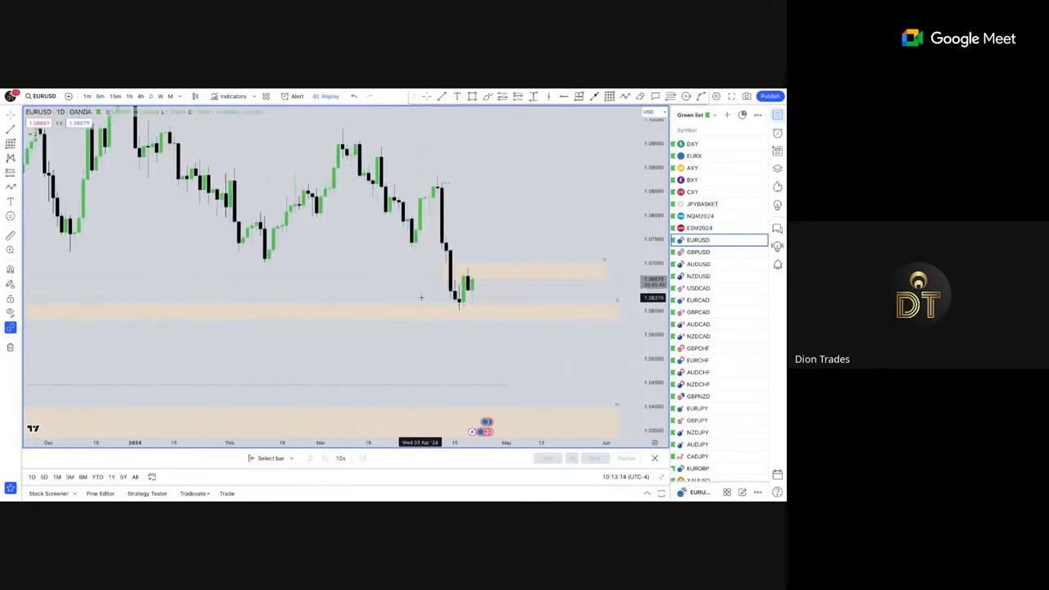
pyautogui.scroll(3, 499, 298)
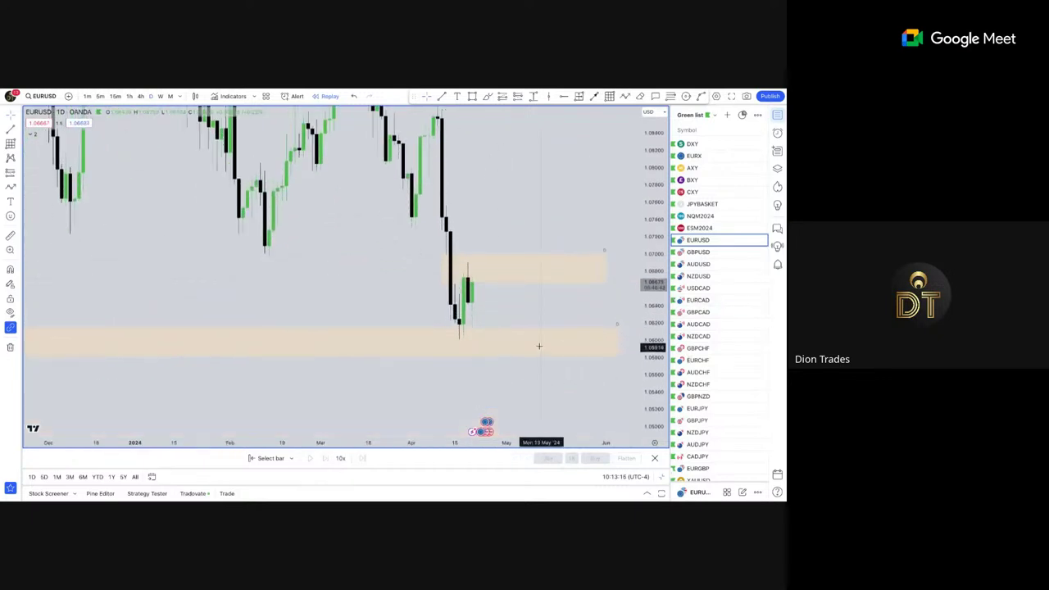
pyautogui.hscroll(2, 525, 328)
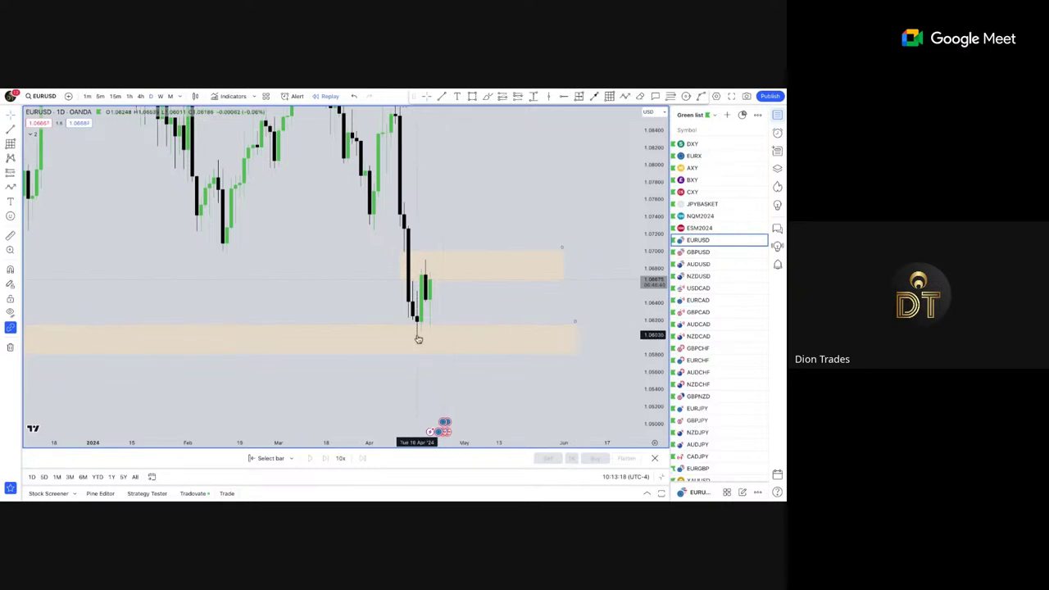
# Open the GBPUSD chart and draw a short descending trend line just below the mid-April lows.
pyautogui.press('Down')
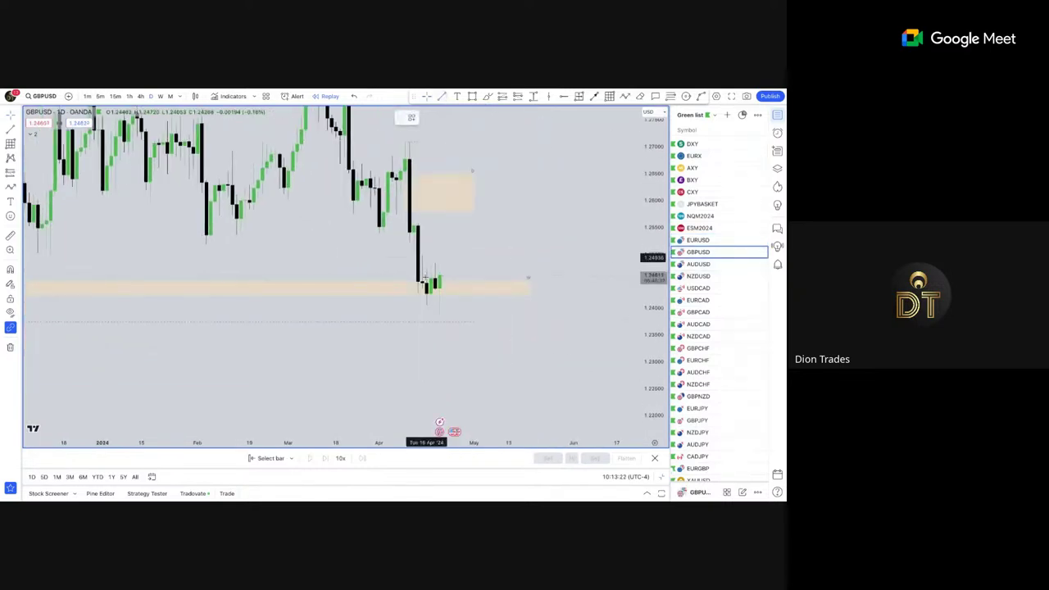
pyautogui.click(414, 300)
pyautogui.click(447, 318)
pyautogui.click(566, 279)
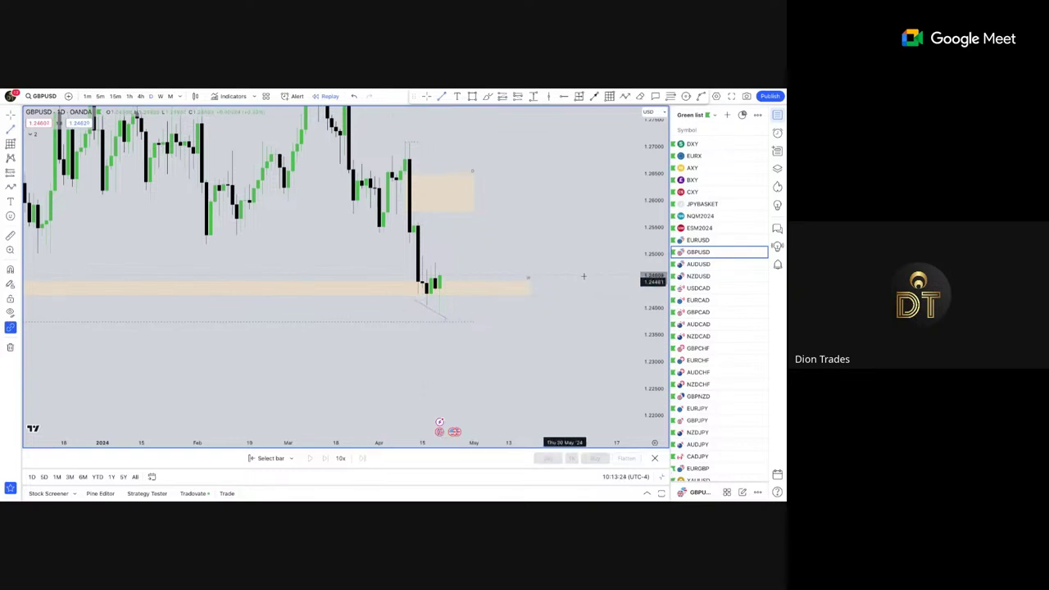
# Return to EURUSD and draw a trend line at about 1.0689 along the latest swing high, from 17 April to 7 May 2024.
pyautogui.click(701, 240)
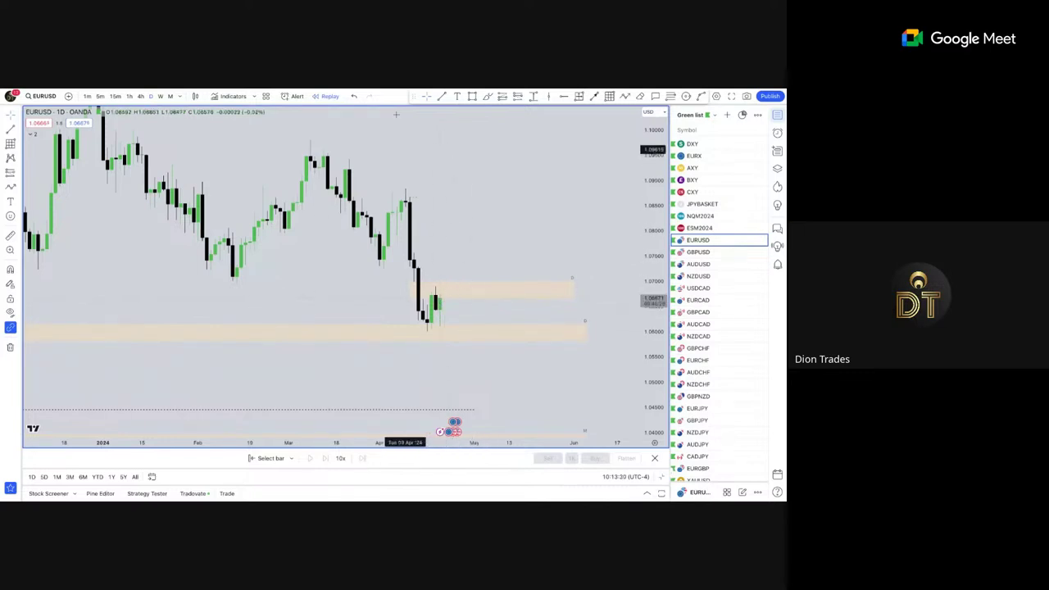
pyautogui.click(442, 97)
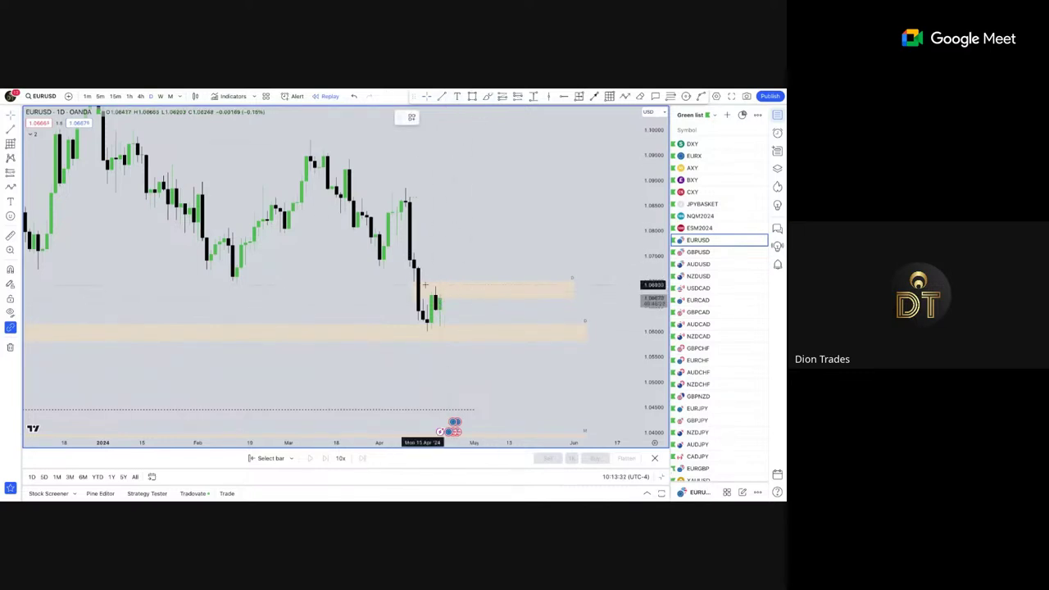
pyautogui.click(432, 287)
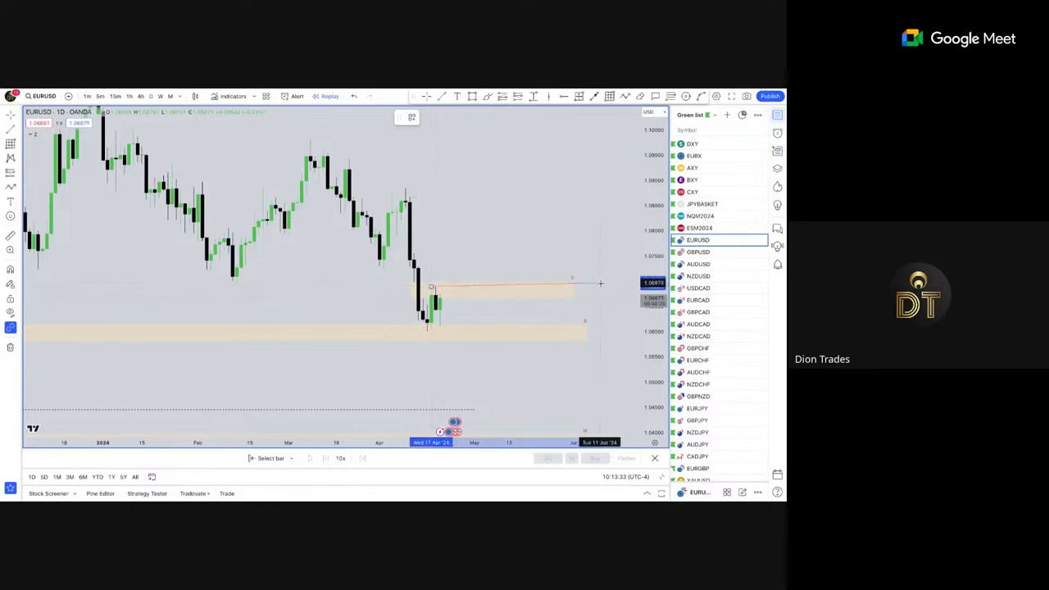
pyautogui.click(491, 287)
# Apply the "liq taken" drawing template to the new line, and replace it with the "liq" template.
pyautogui.click(413, 118)
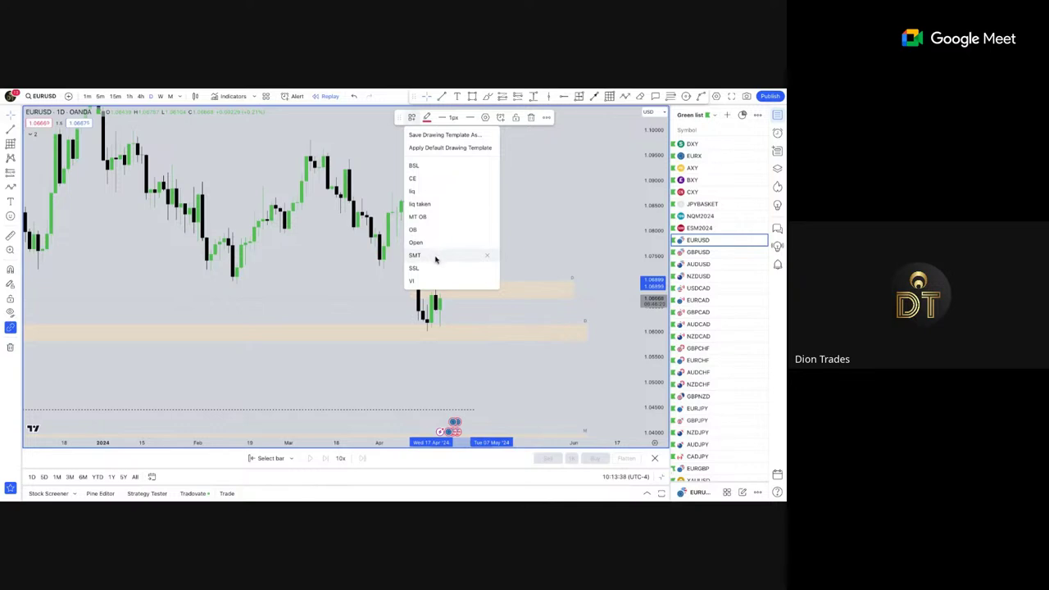
pyautogui.click(436, 206)
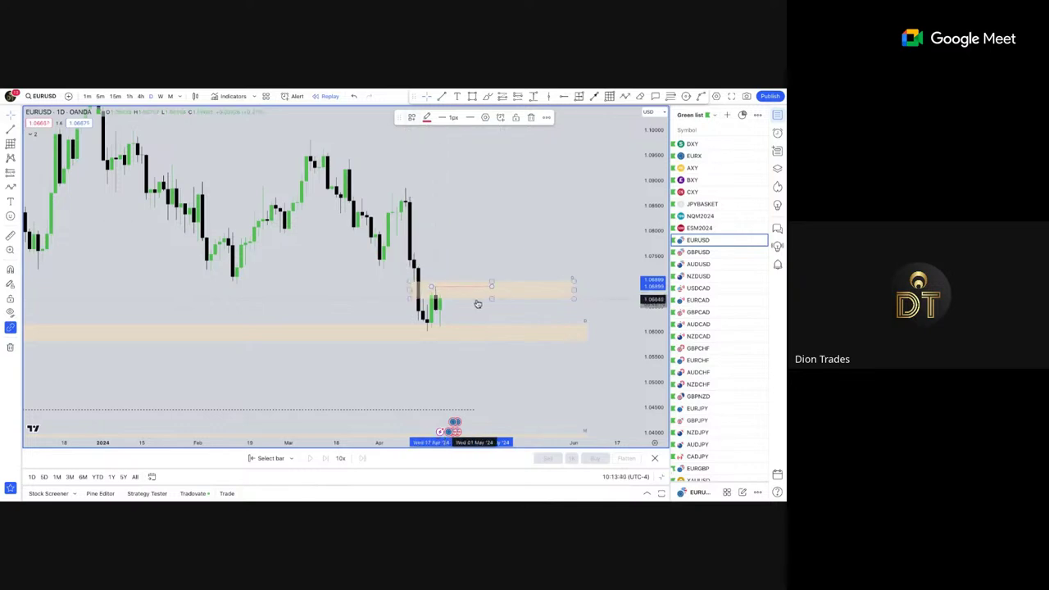
pyautogui.click(412, 117)
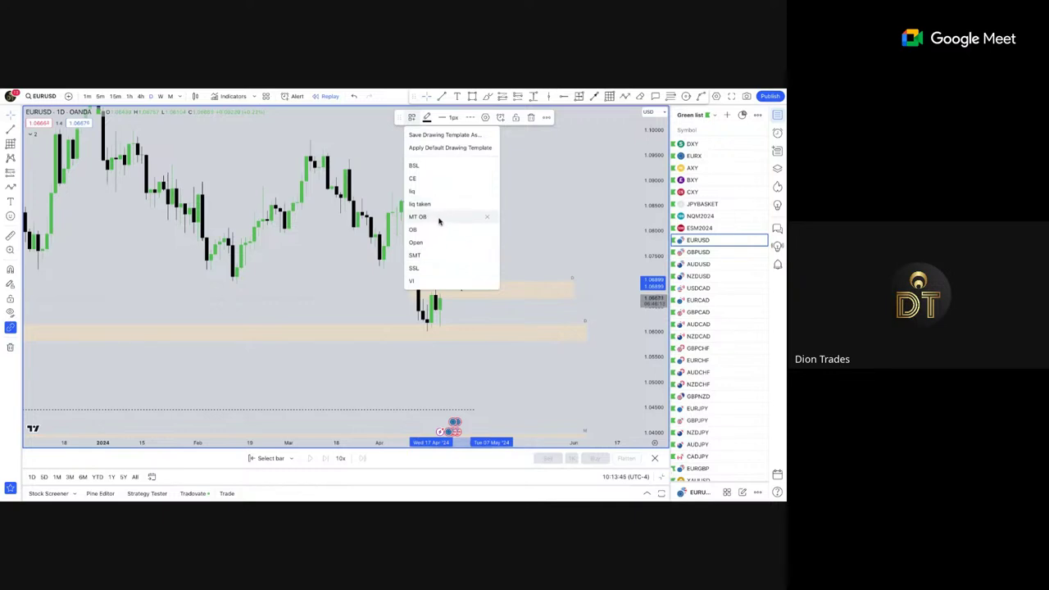
pyautogui.click(432, 192)
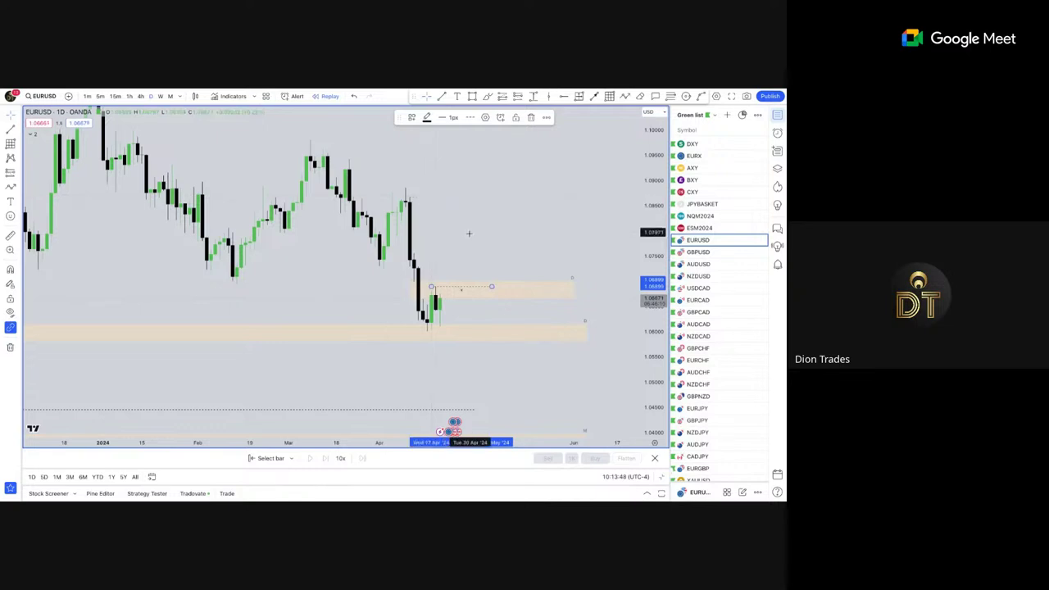
# Draw a rectangle zone on EURUSD over the sharp April drop, about 1.0849 to 1.0761, from 8 April to 14 May 2024.
pyautogui.moveTo(659, 261); pyautogui.dragTo(659, 185)
pyautogui.click(553, 236)
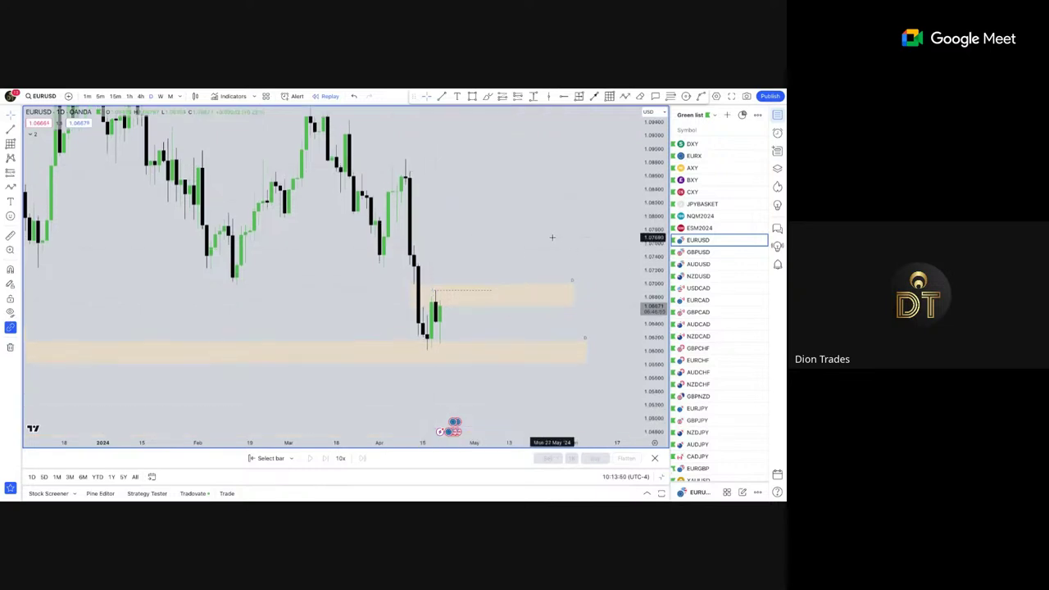
pyautogui.click(472, 96)
pyautogui.moveTo(401, 184)
pyautogui.mouseDown()
pyautogui.moveTo(500, 256)
pyautogui.moveTo(513, 242)
pyautogui.mouseUp()
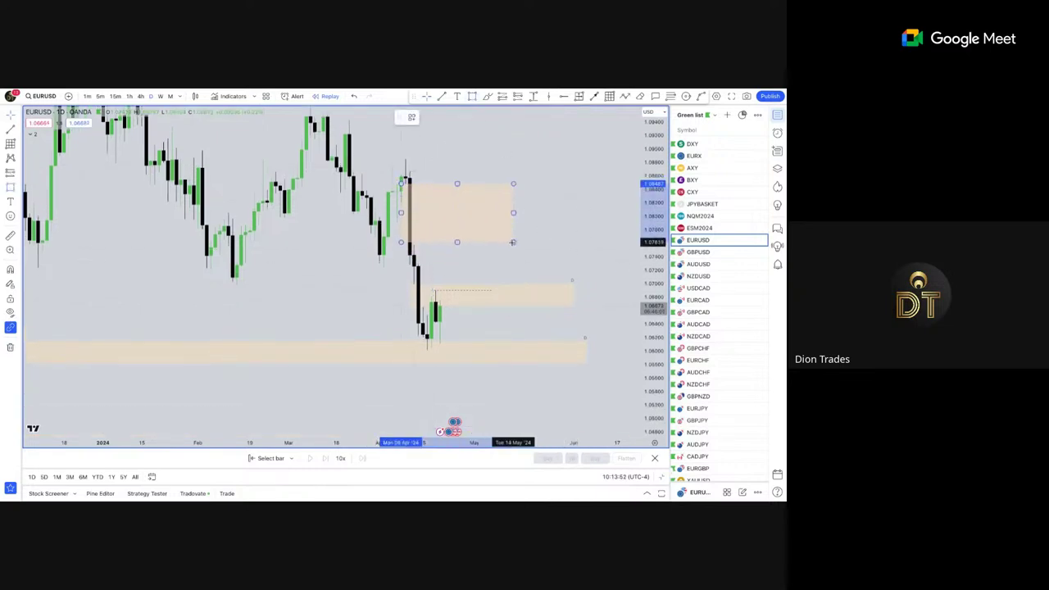
pyautogui.click(531, 260)
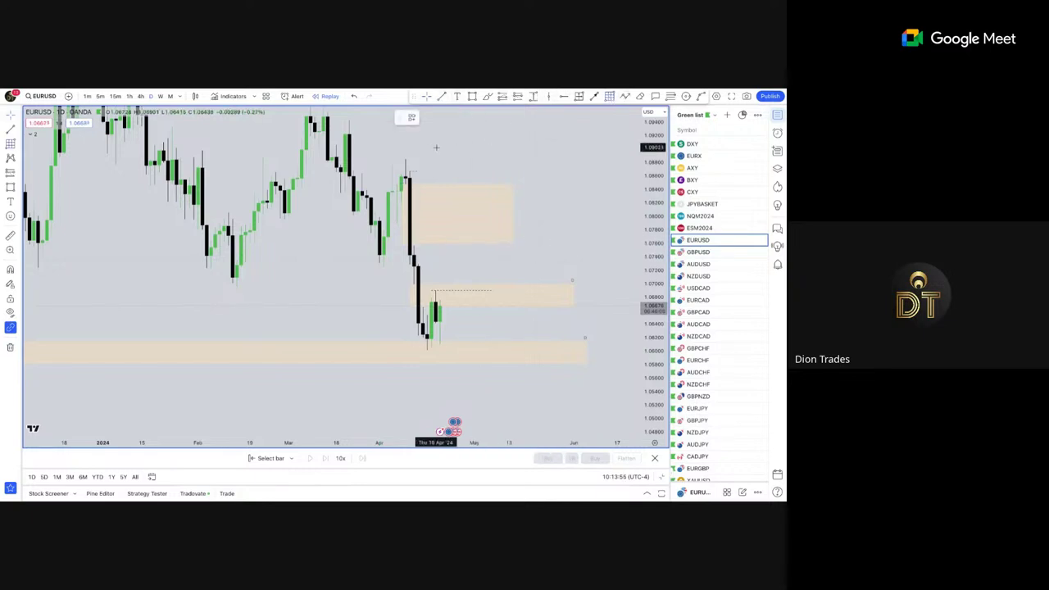
# Measure the April decline with a Fibonacci retracement from the swing high to the swing low, and delete the retracement.
pyautogui.moveTo(401, 158); pyautogui.dragTo(522, 350)
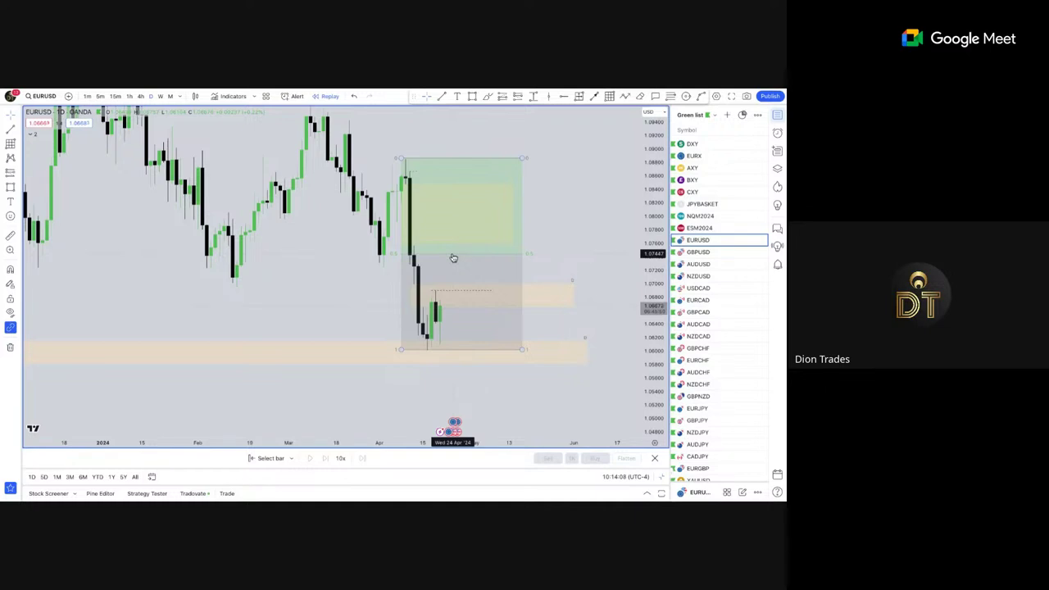
pyautogui.click(524, 255)
pyautogui.press('Delete')
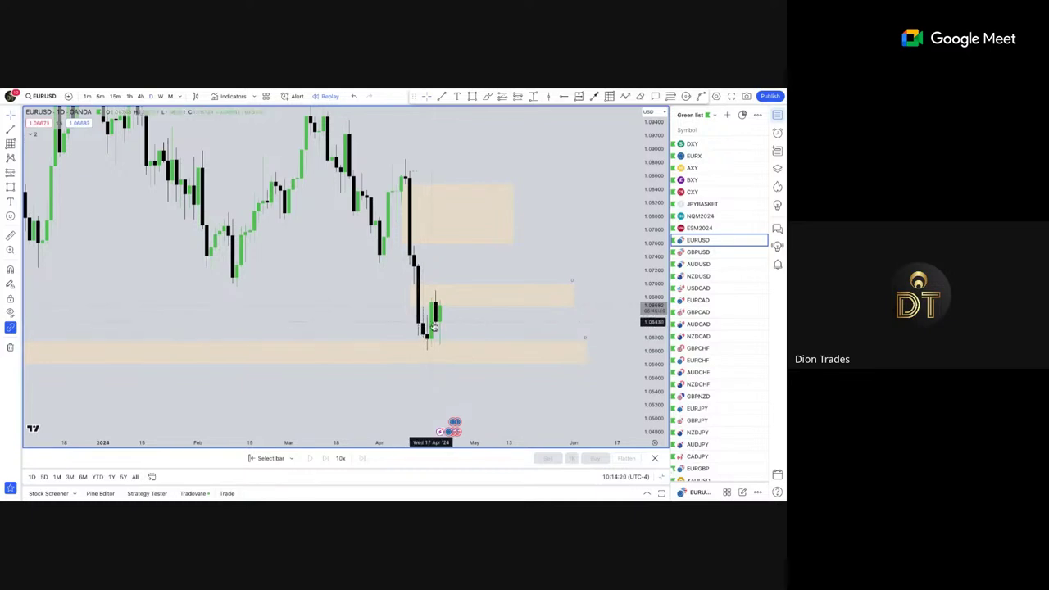
pyautogui.scroll(-5, 434, 326)
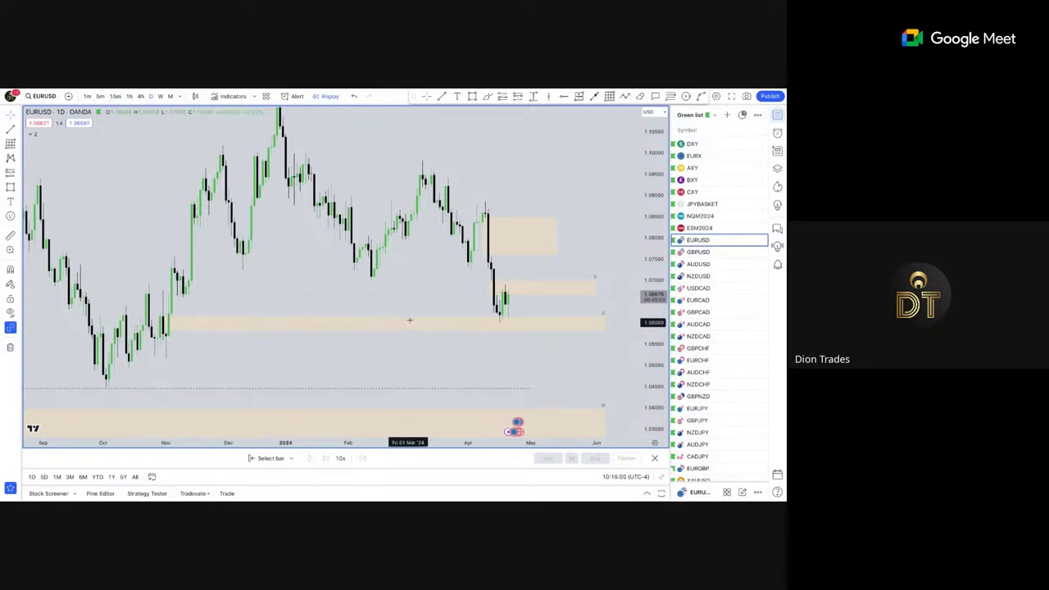
# Open the NQM2024 chart, reset its view to fit recent price action, and exit bar replay.
pyautogui.press('Up')
pyautogui.press('Up')
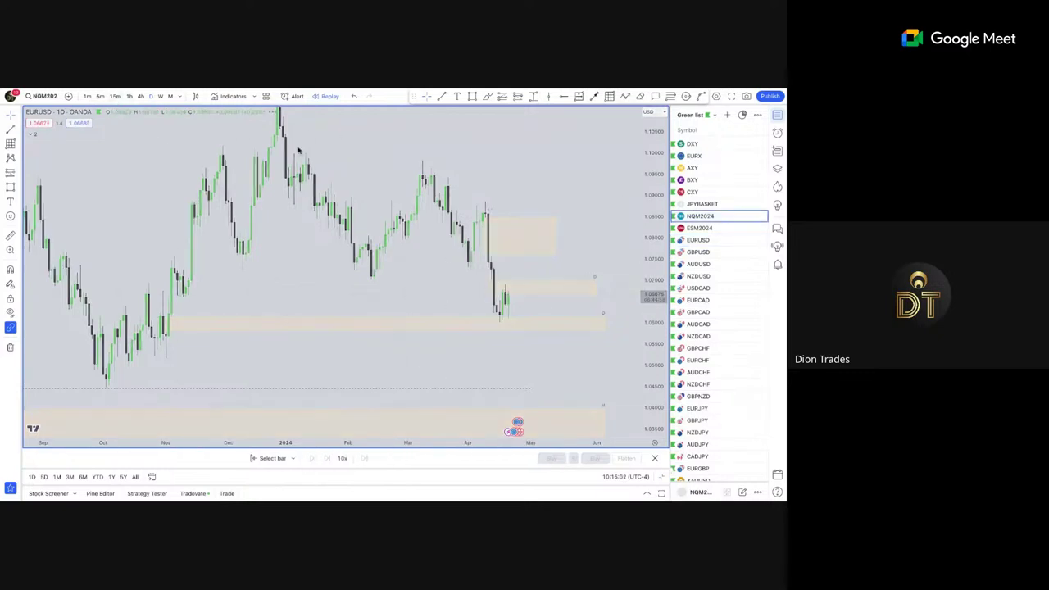
pyautogui.rightClick(426, 322)
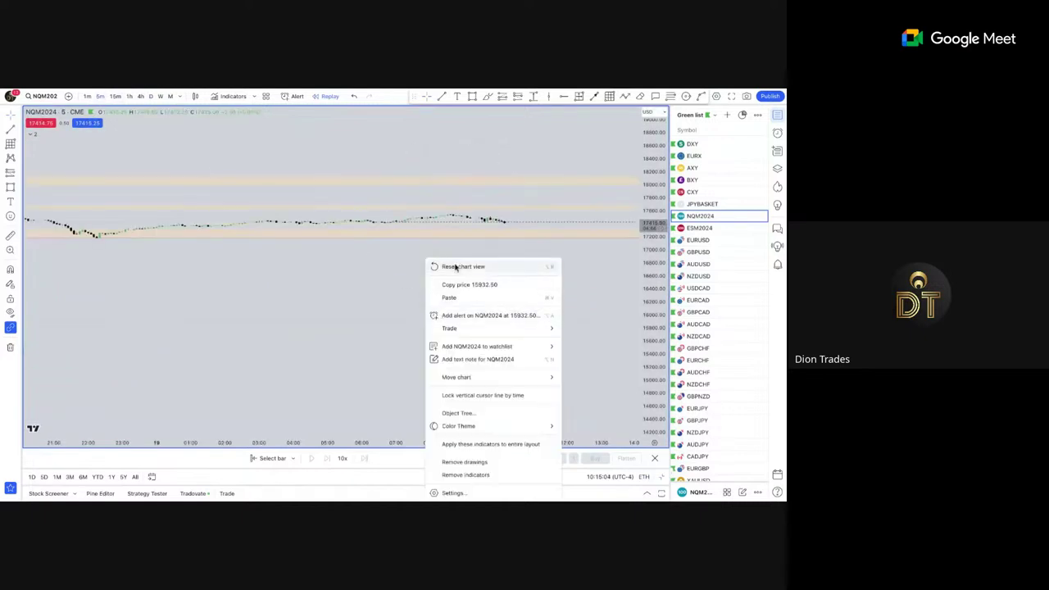
pyautogui.click(457, 267)
pyautogui.moveTo(340, 224); pyautogui.dragTo(285, 229)
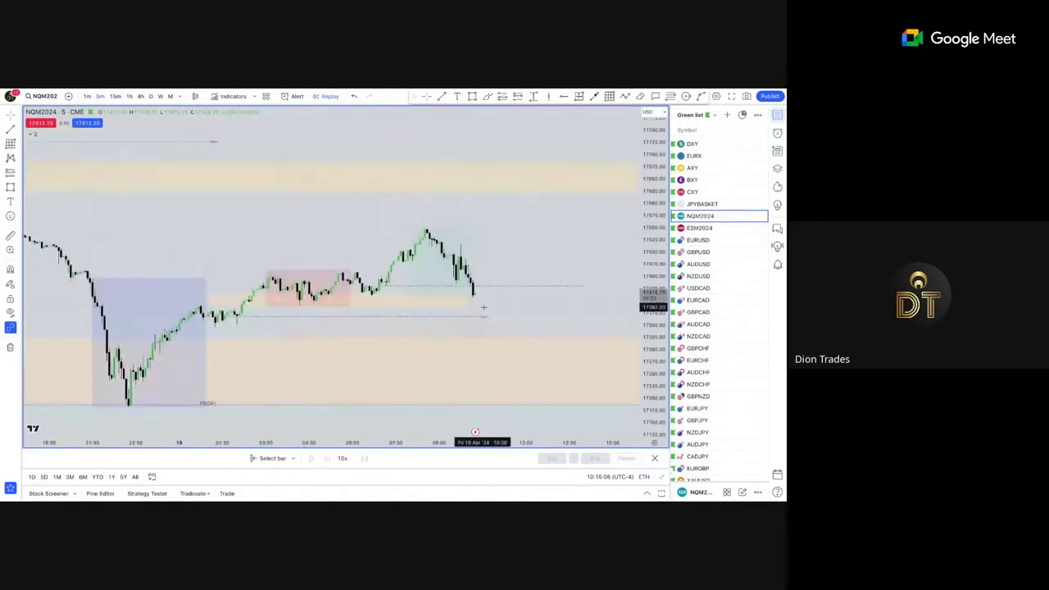
pyautogui.scroll(2, 483, 307)
pyautogui.scroll(-3, 383, 290)
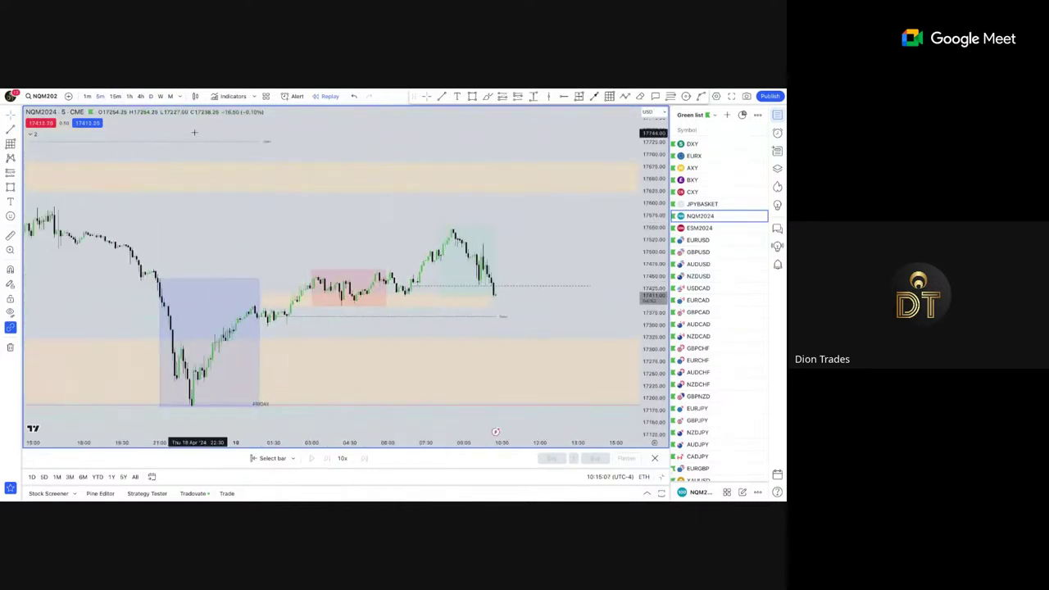
pyautogui.click(654, 458)
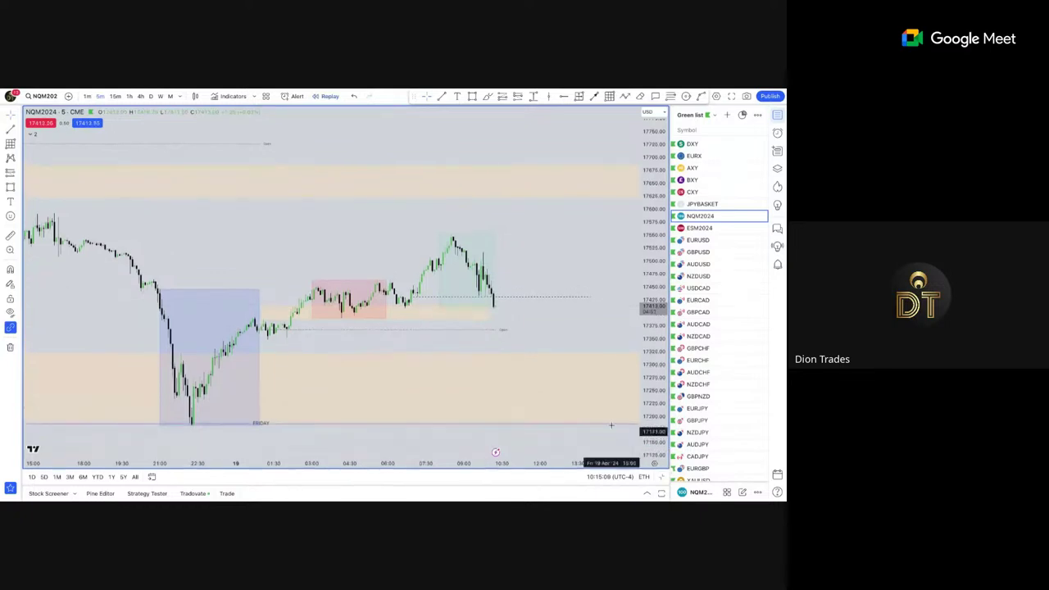
# Hide the ICT Killzones & Pivots [TFO] indicator on NQM2024 and switch the chart to the 1-minute timeframe with a reset view.
pyautogui.click(33, 135)
pyautogui.click(99, 134)
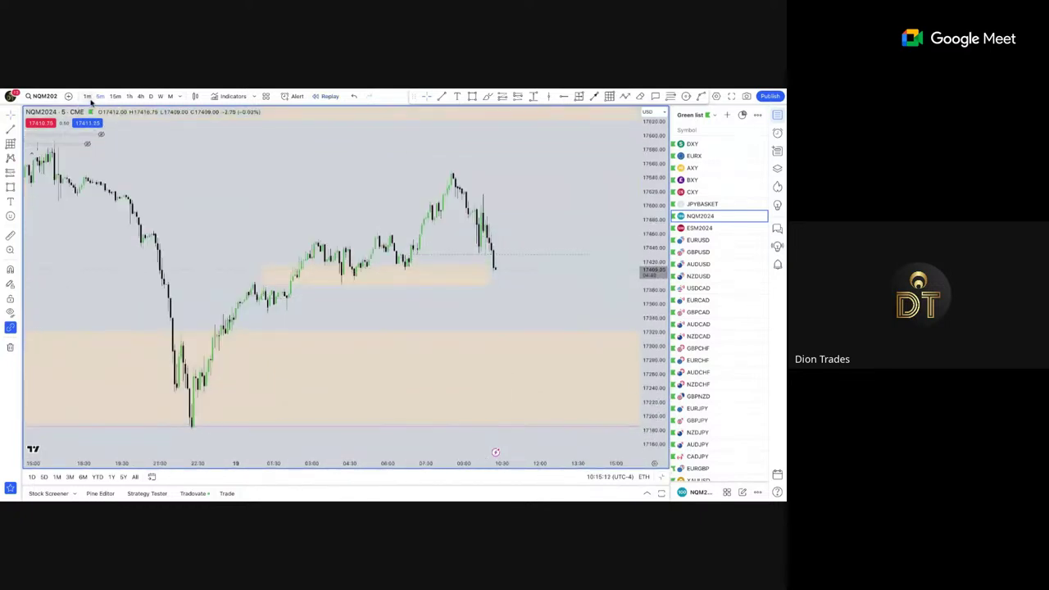
pyautogui.click(87, 96)
pyautogui.rightClick(485, 208)
pyautogui.click(522, 215)
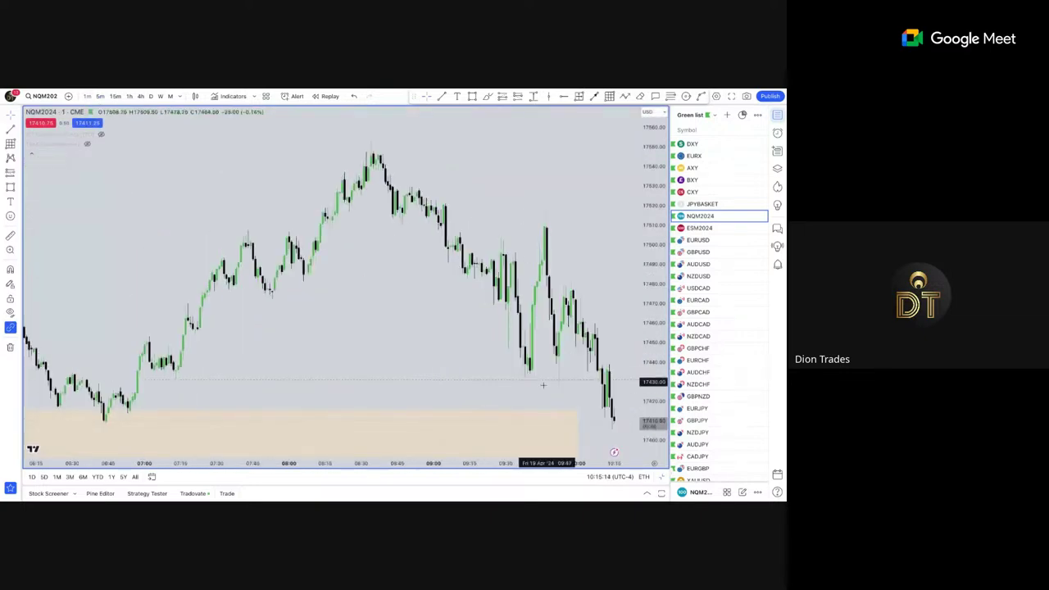
# Display the ESM2024 1-minute chart side by side with the NQM2024 chart.
pyautogui.moveTo(523, 253); pyautogui.dragTo(468, 214)
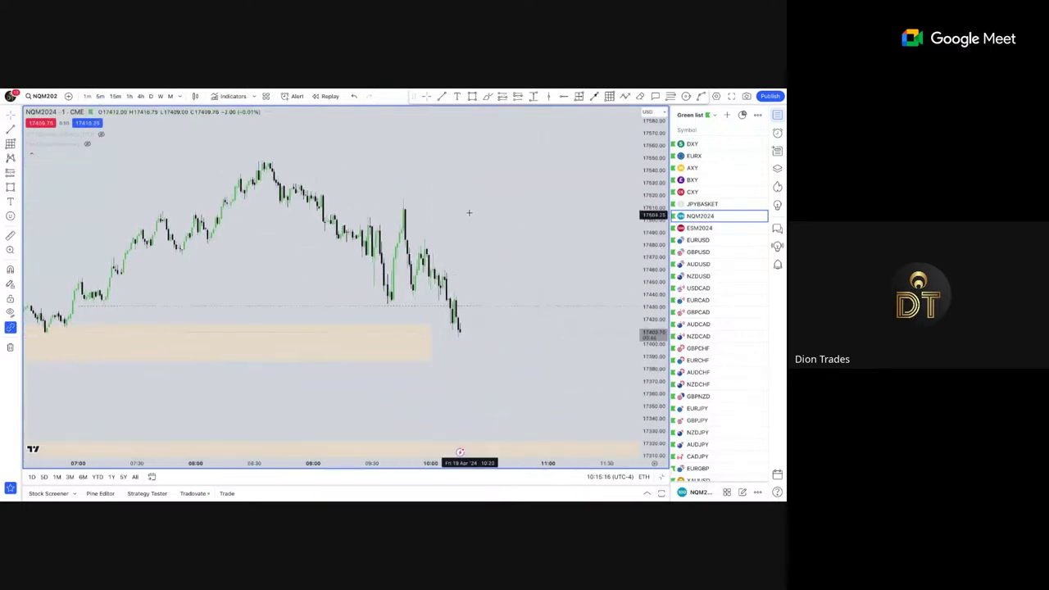
pyautogui.scroll(3, 443, 248)
pyautogui.scroll(-3, 445, 251)
pyautogui.moveTo(662, 261); pyautogui.dragTo(663, 156)
pyautogui.moveTo(503, 262); pyautogui.dragTo(452, 194)
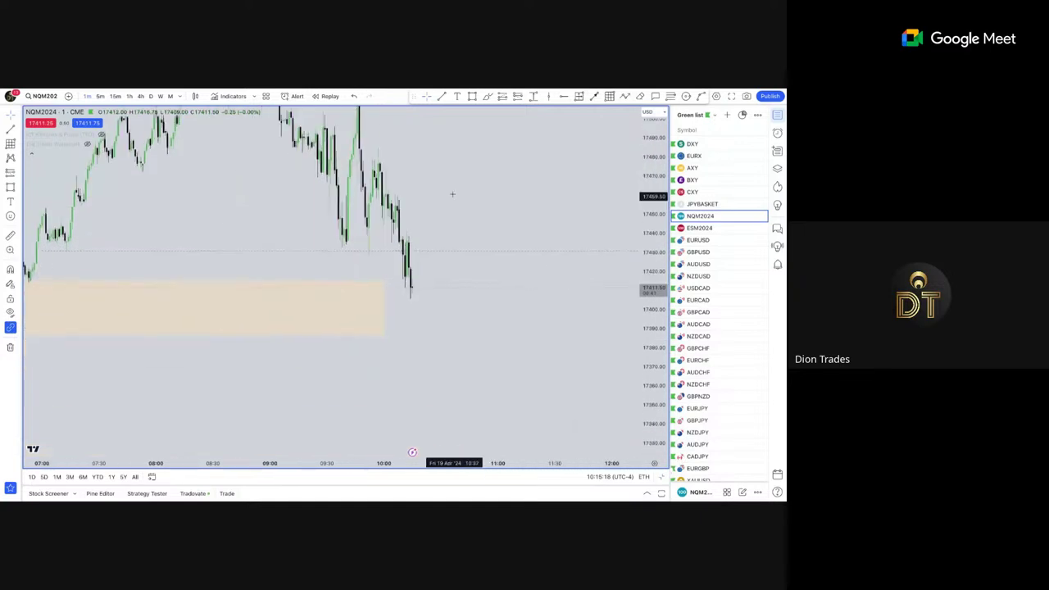
pyautogui.scroll(3, 445, 218)
pyautogui.moveTo(490, 230); pyautogui.dragTo(642, 213)
pyautogui.click(328, 442)
pyautogui.click(577, 258)
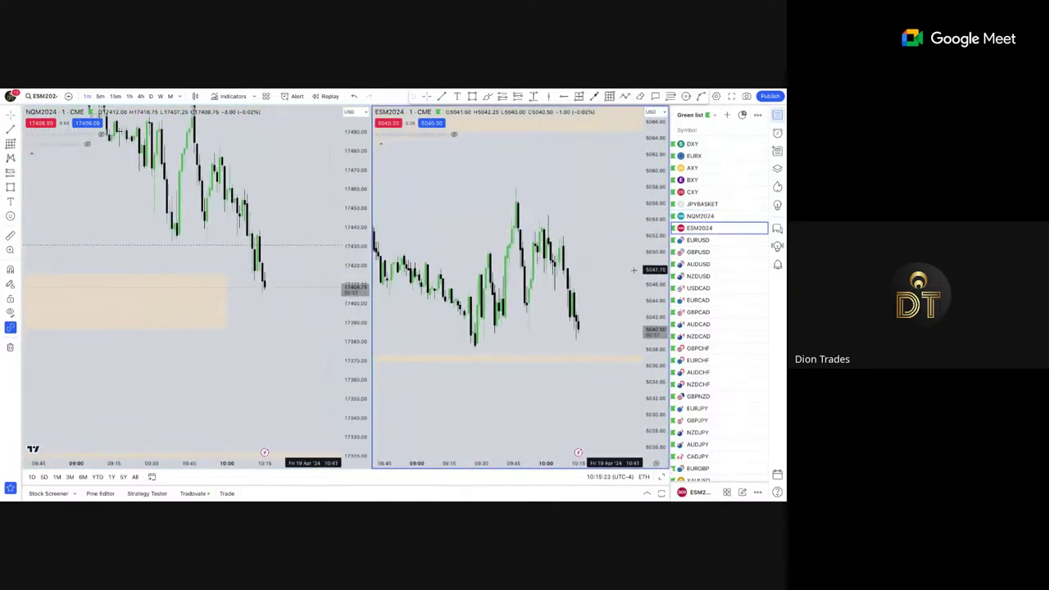
# Compare the latest 1-minute lows of NQM2024 and ESM2024 and how price reacts at their marked zones.
pyautogui.moveTo(654, 272); pyautogui.dragTo(654, 340)
pyautogui.scroll(-3, 253, 248)
pyautogui.moveTo(354, 281); pyautogui.dragTo(354, 393)
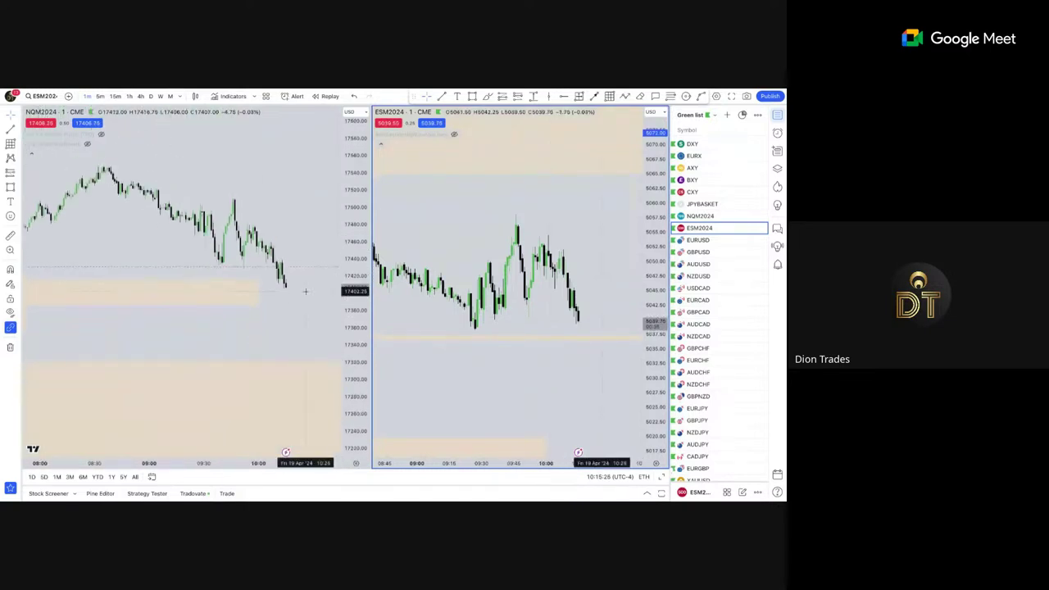
pyautogui.scroll(-3, 304, 292)
pyautogui.moveTo(287, 311); pyautogui.dragTo(274, 305)
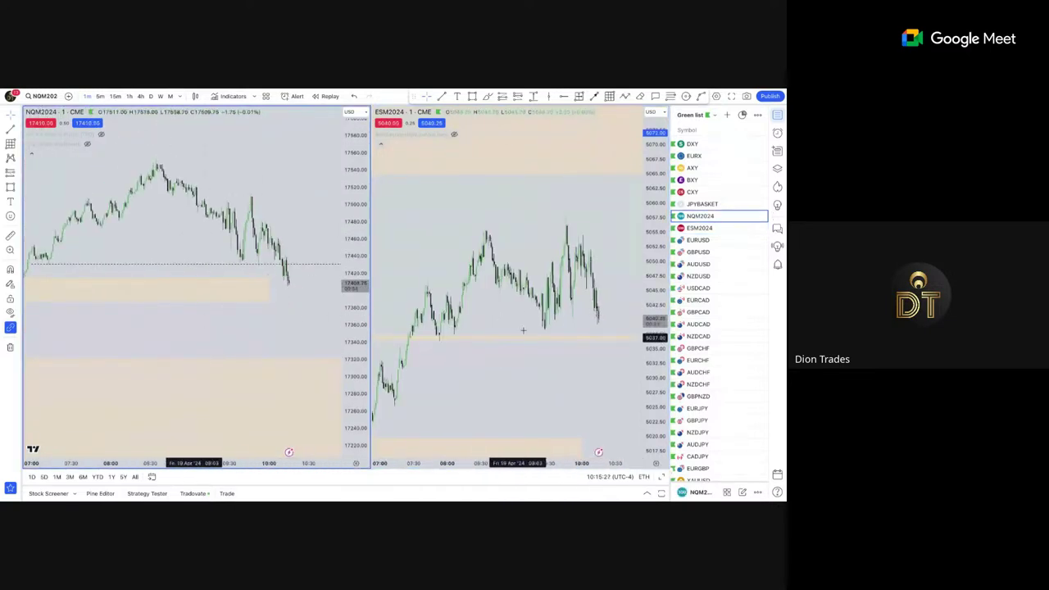
pyautogui.scroll(3, 211, 279)
pyautogui.scroll(-5, 238, 335)
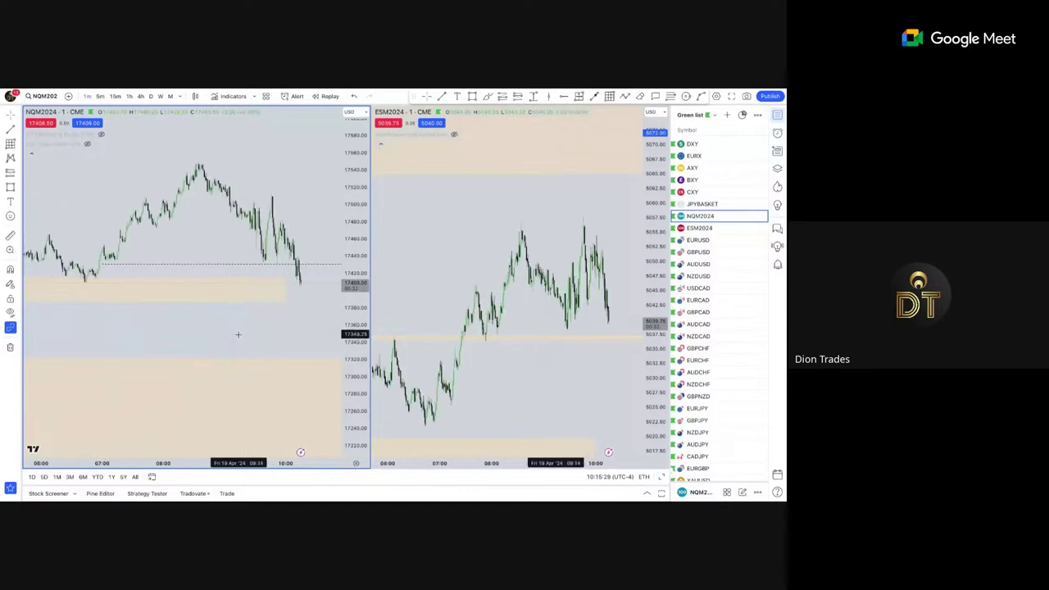
pyautogui.scroll(5, 148, 292)
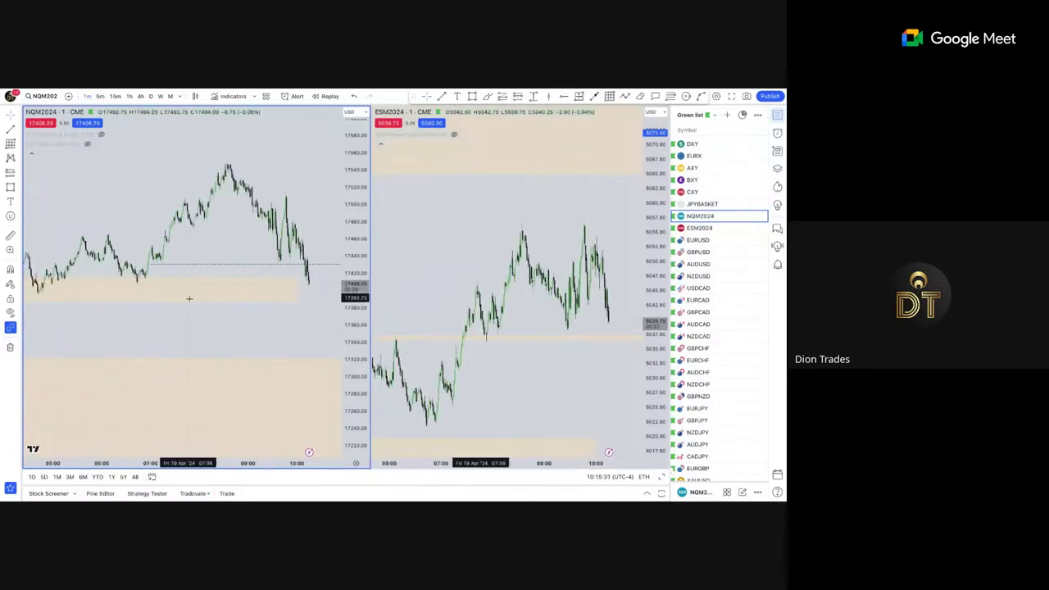
pyautogui.scroll(3, 242, 279)
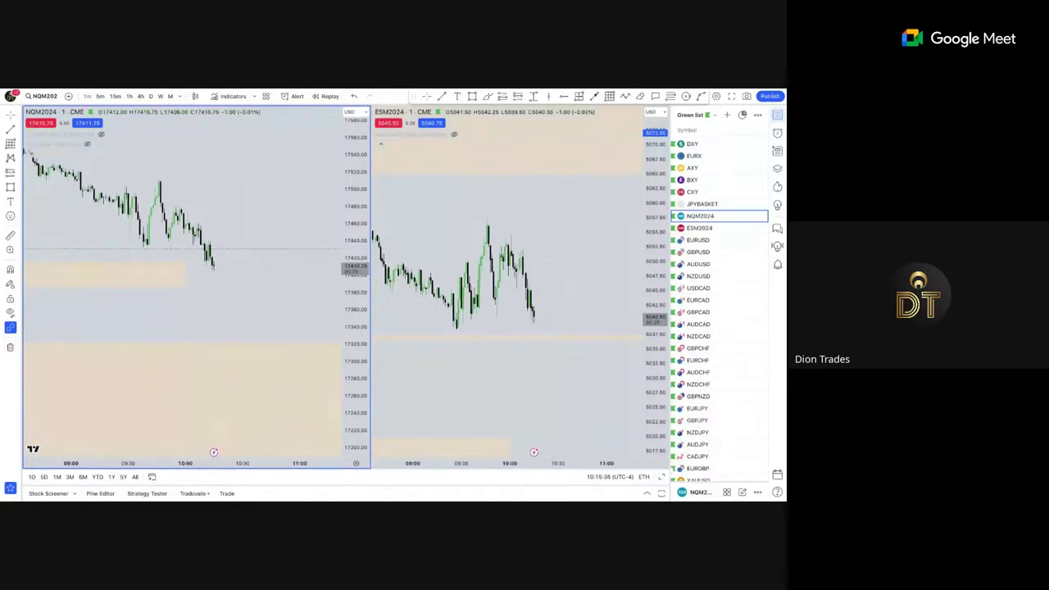
pyautogui.moveTo(501, 195); pyautogui.dragTo(562, 196)
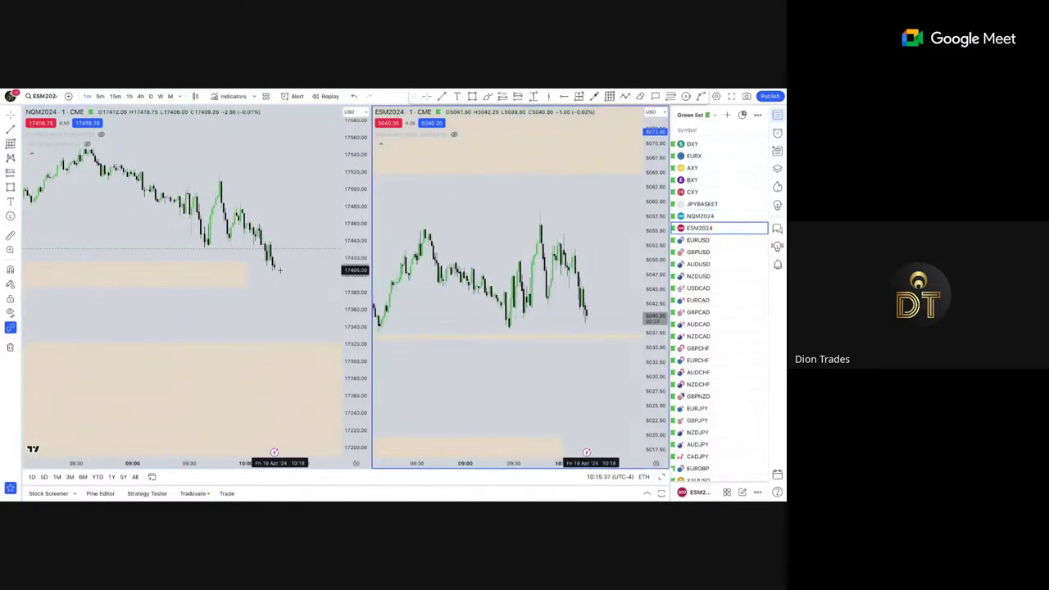
pyautogui.scroll(1, 306, 290)
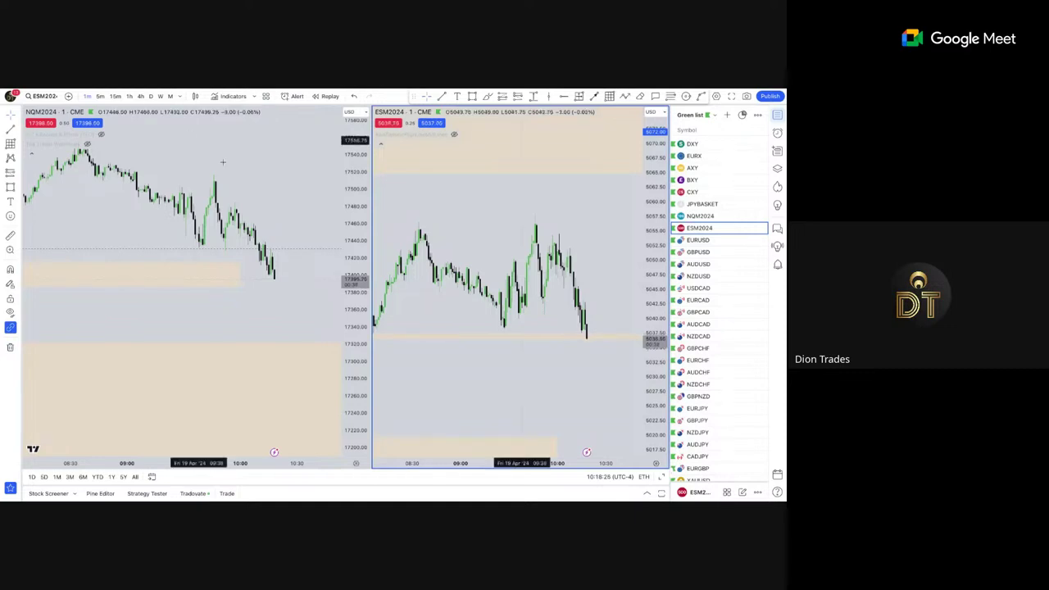
pyautogui.click(289, 184)
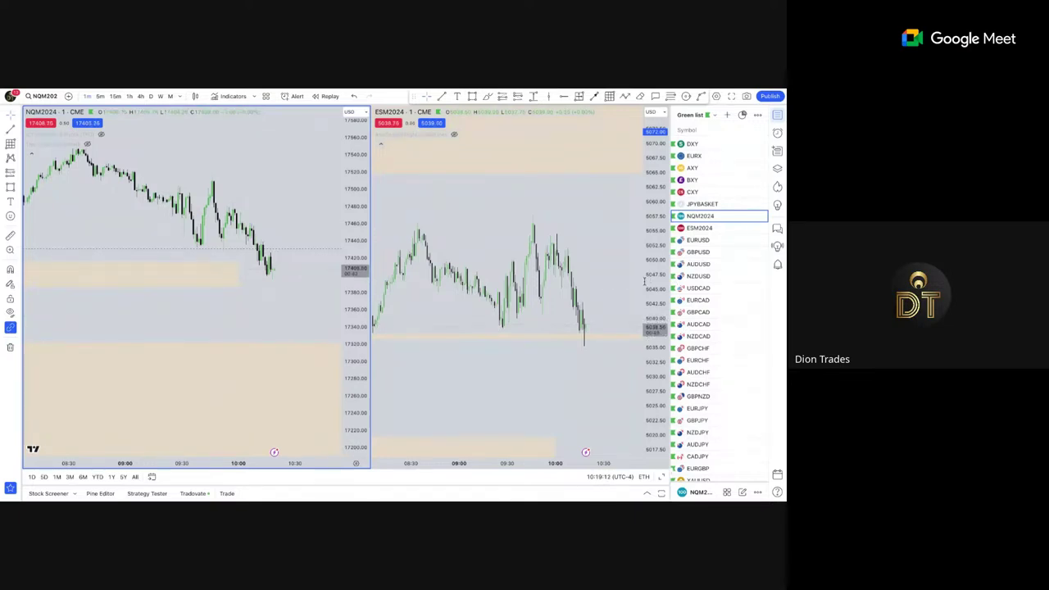
# Show the ICT Killzones & Pivots [TFO] indicator on NQM2024 and examine the session boxes back to the previous evening.
pyautogui.moveTo(95, 138)
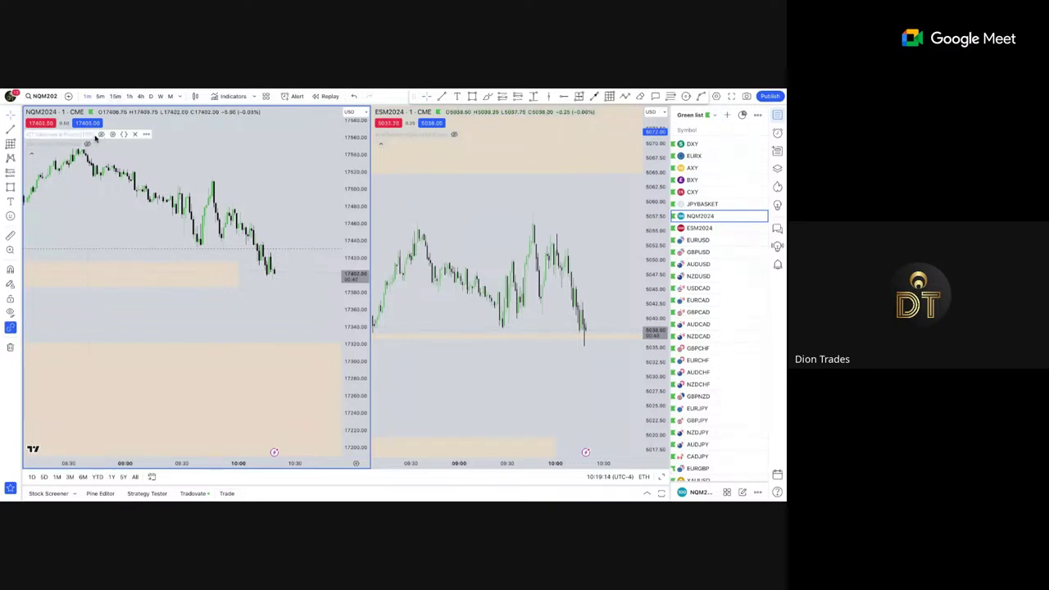
pyautogui.scroll(-5, 229, 274)
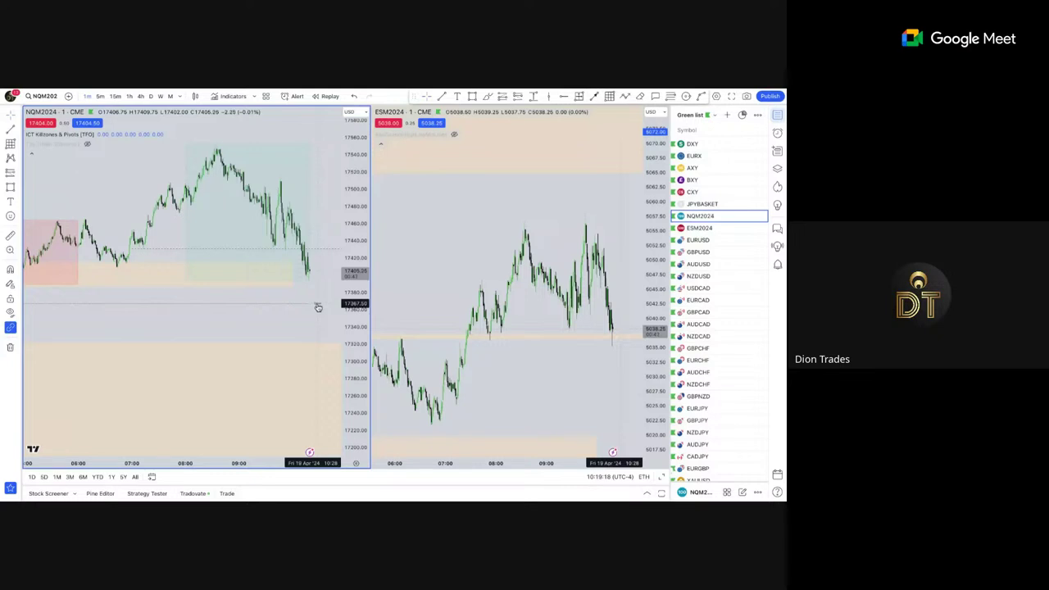
pyautogui.scroll(-5, 318, 306)
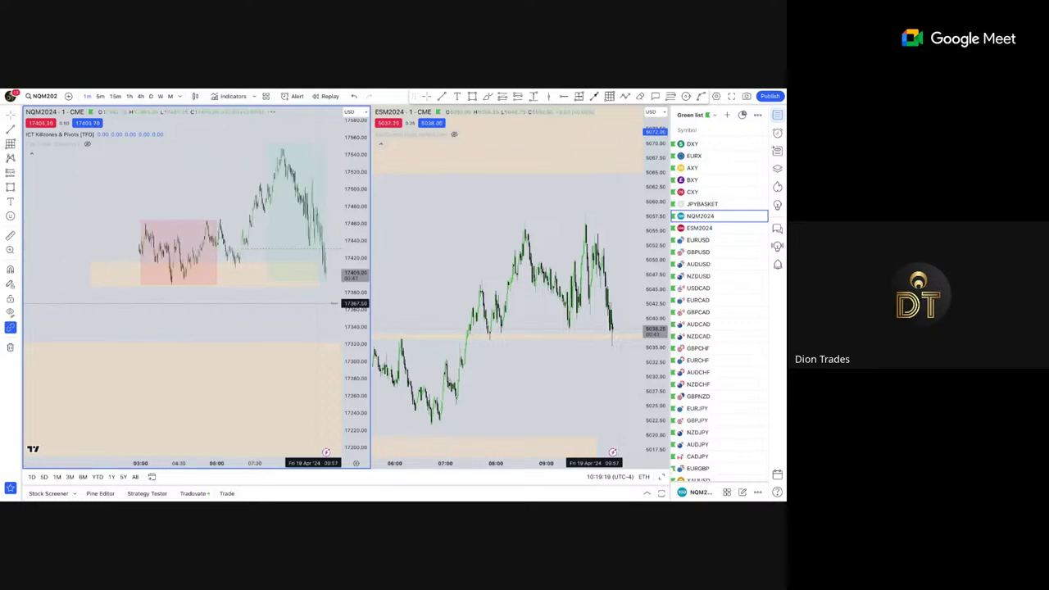
pyautogui.click(100, 136)
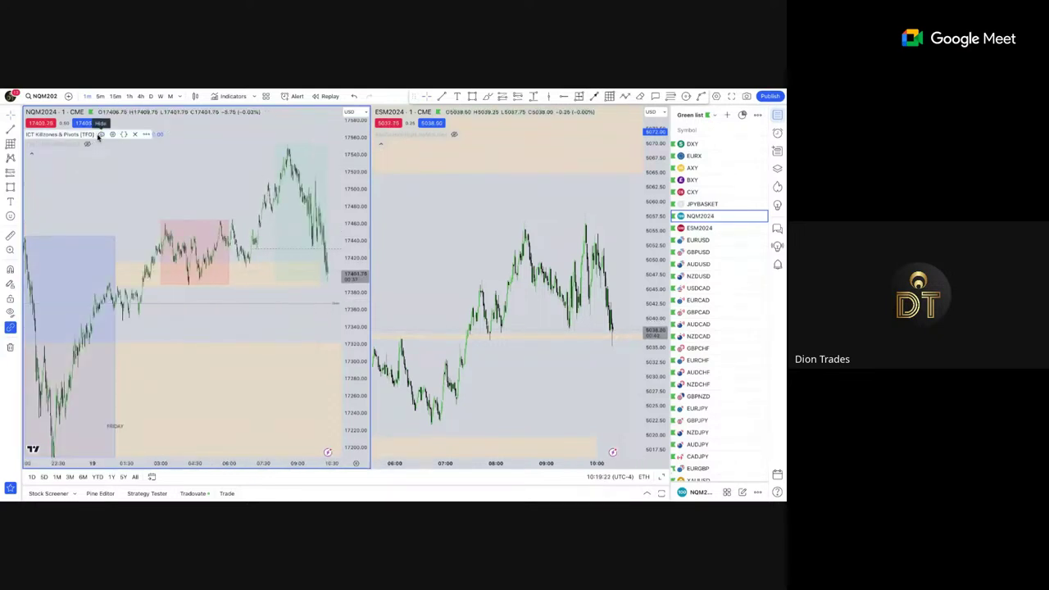
pyautogui.moveTo(351, 156); pyautogui.dragTo(347, 325)
pyautogui.scroll(-3, 293, 326)
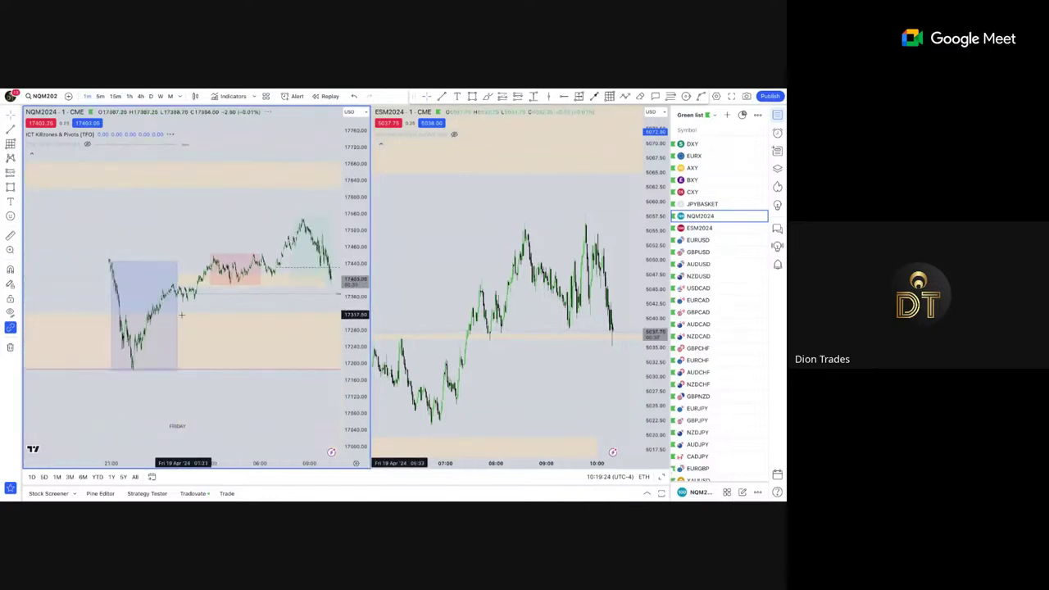
# Draw a level trend line on NQM2024 at about 17349 from 01:01 to 10:27 on 19 April, and hide the killzones indicator.
pyautogui.scroll(2, 219, 240)
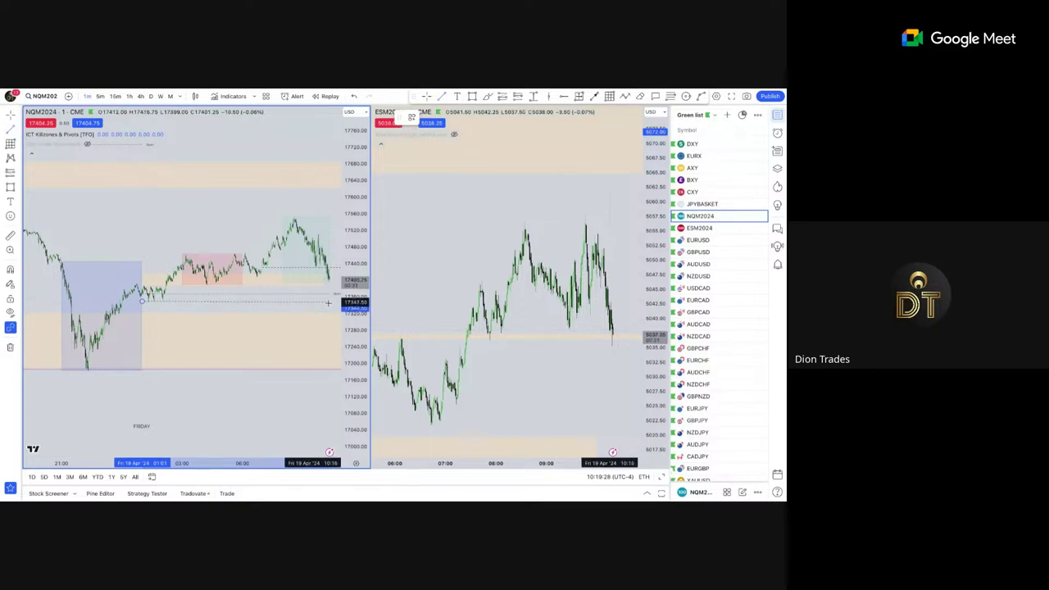
pyautogui.moveTo(329, 304); pyautogui.dragTo(333, 307)
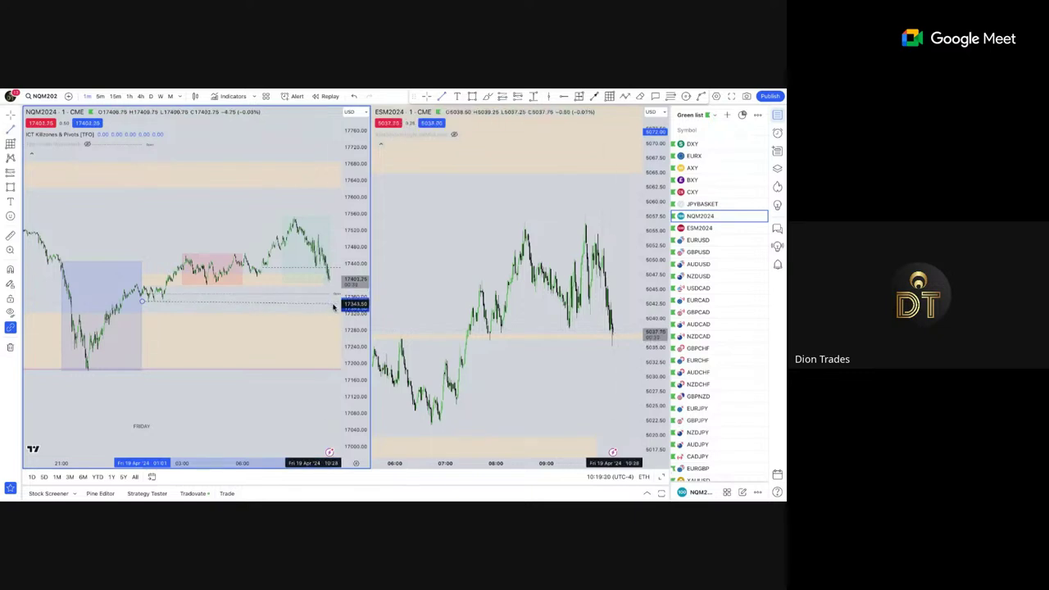
pyautogui.click(332, 303)
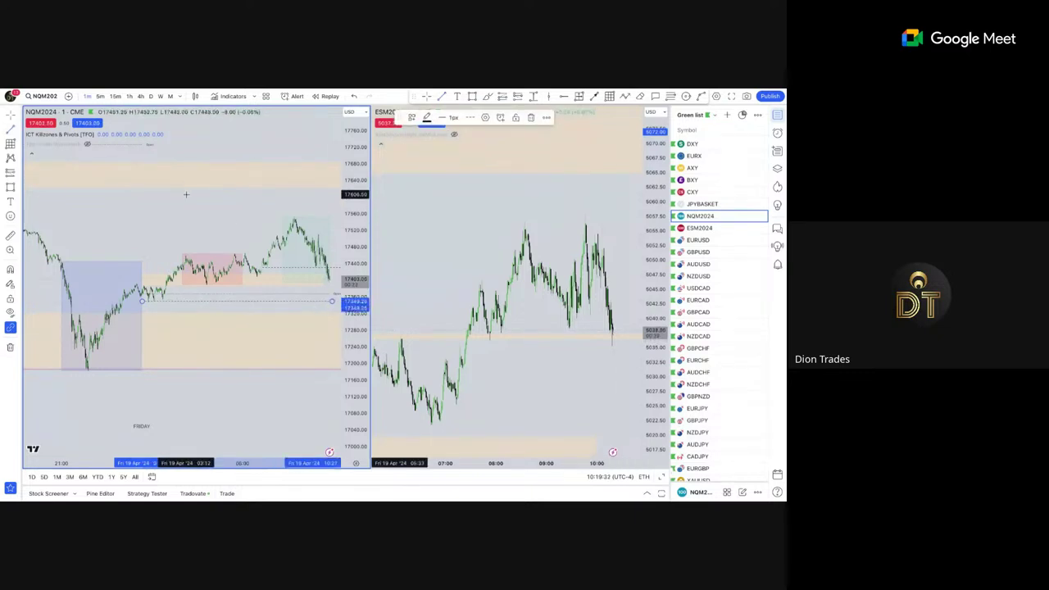
pyautogui.click(101, 135)
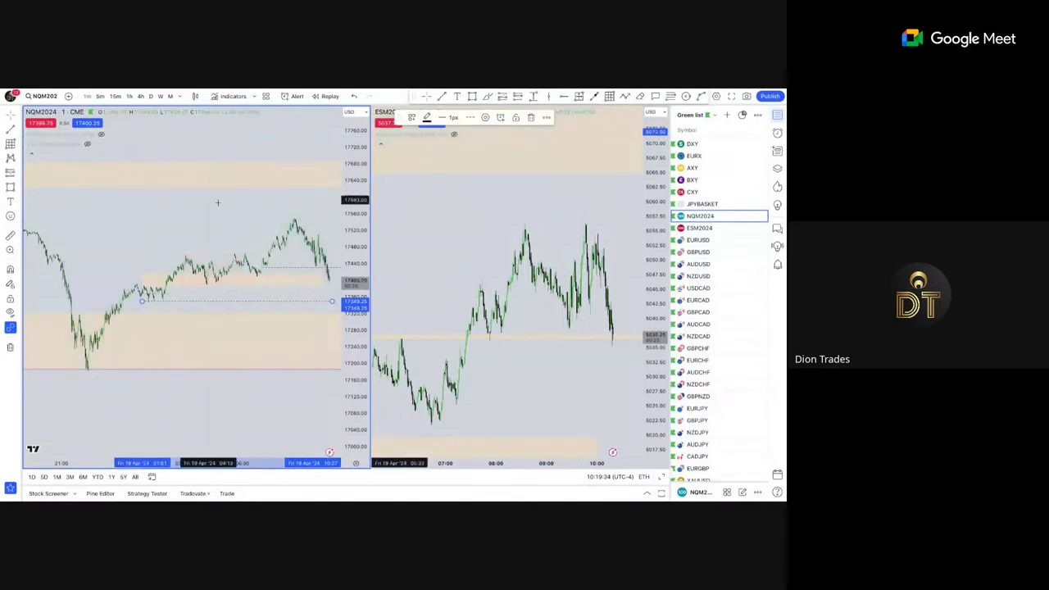
# Delete the dotted line at about 17430 and the small zone just below it on the NQM2024 chart.
pyautogui.rightClick(289, 218)
pyautogui.click(289, 218)
pyautogui.scroll(5, 296, 320)
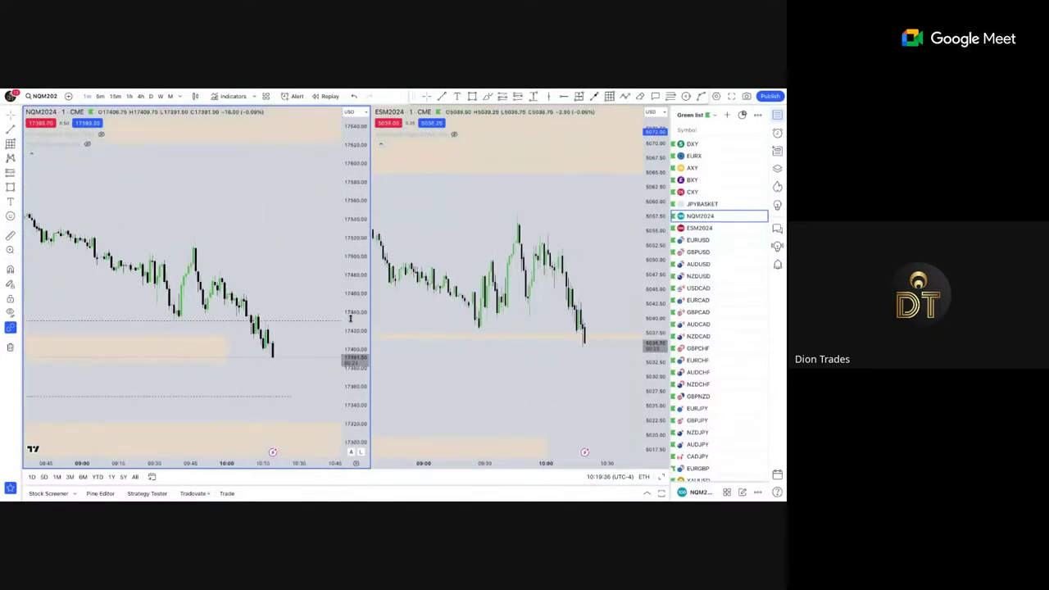
pyautogui.click(313, 251)
pyautogui.click(229, 276)
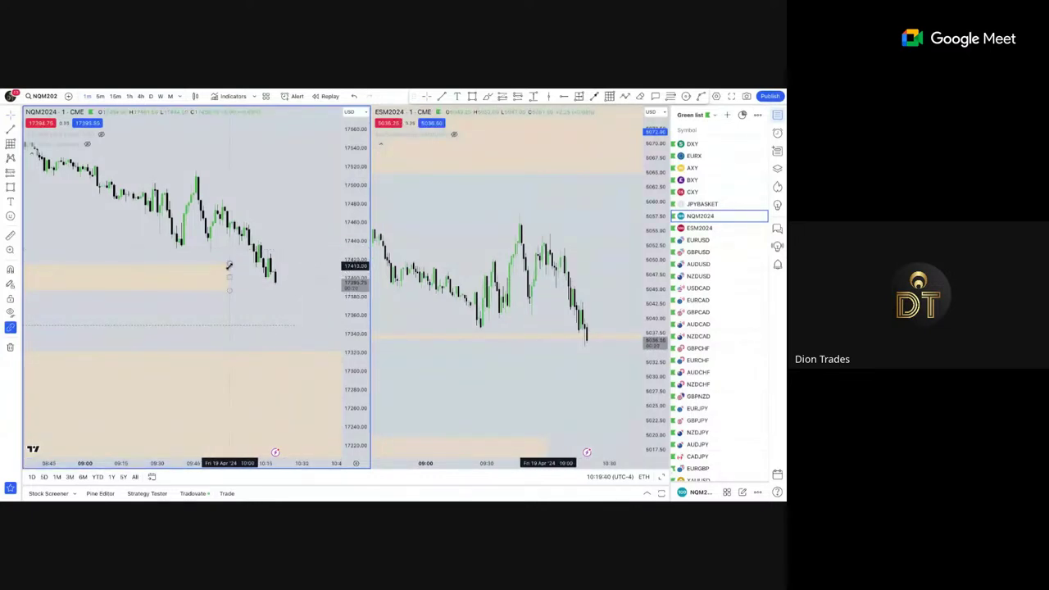
pyautogui.click(236, 268)
pyautogui.scroll(-5, 238, 264)
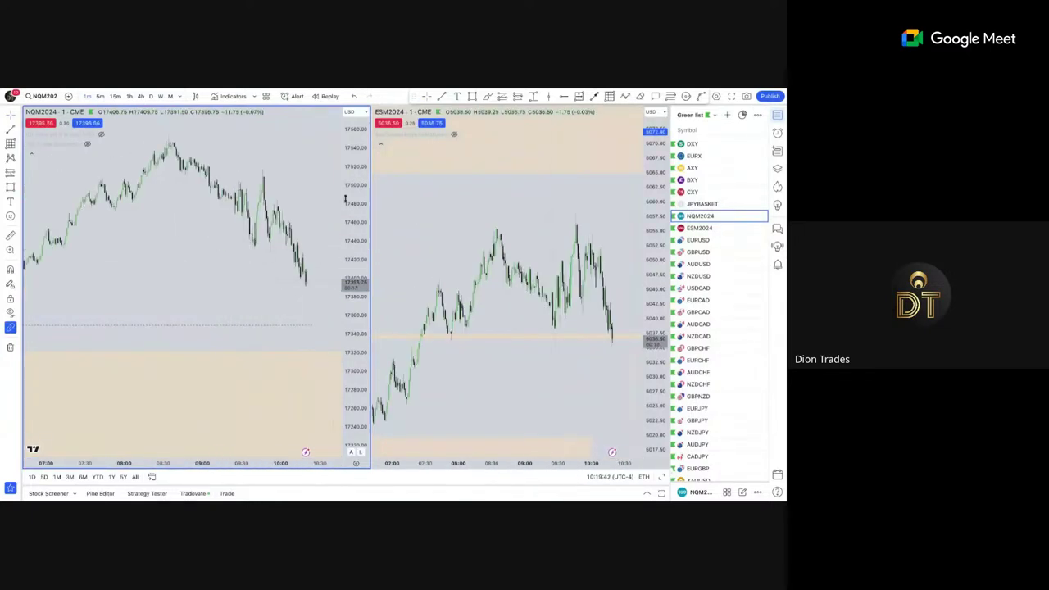
# Switch the NQM2024 and ESM2024 charts to the 5-minute timeframe.
pyautogui.scroll(5, 358, 196)
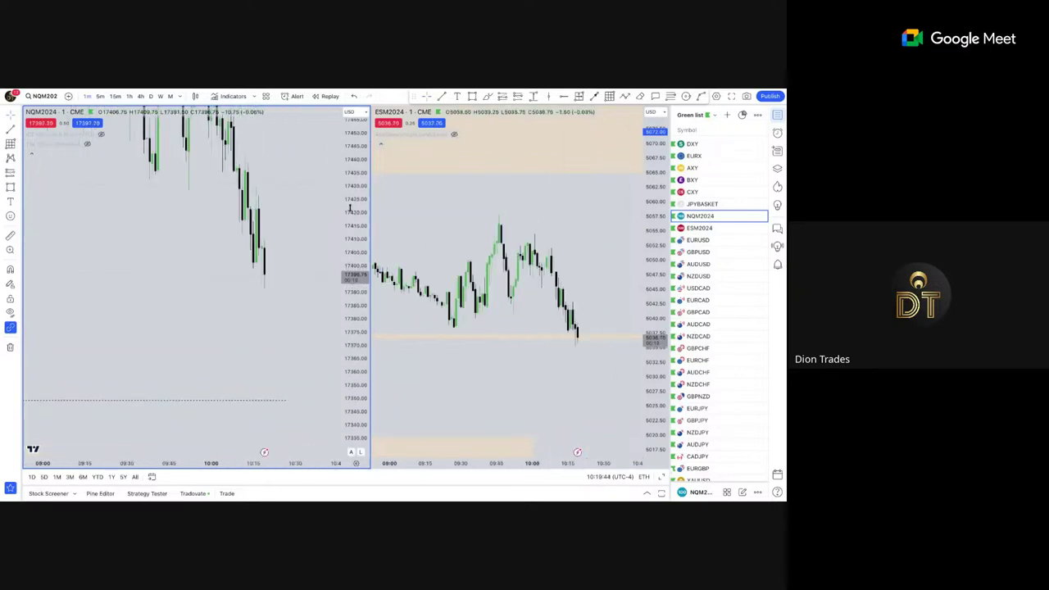
pyautogui.click(100, 96)
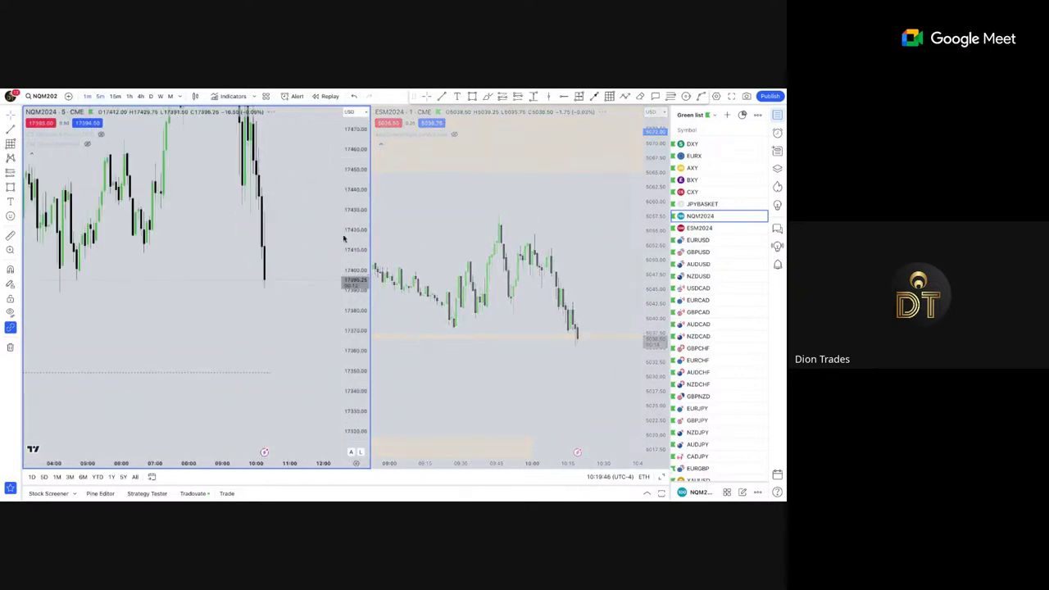
pyautogui.scroll(-5, 328, 263)
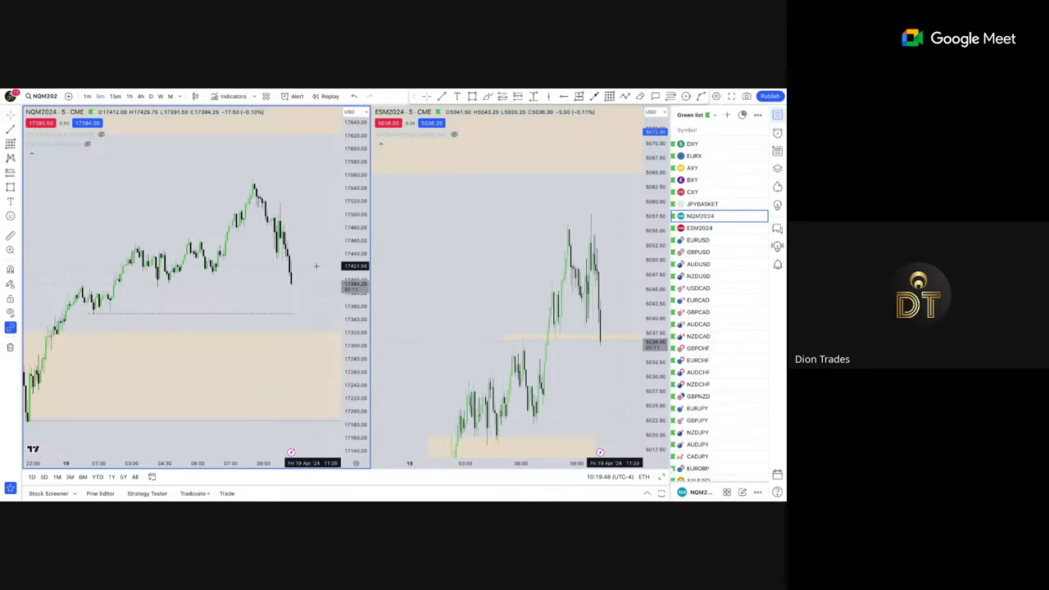
# Examine the 5-minute drop on NQM2024 and ESM2024 against the dotted low level and the zones back to 18 April.
pyautogui.moveTo(293, 274); pyautogui.dragTo(294, 293)
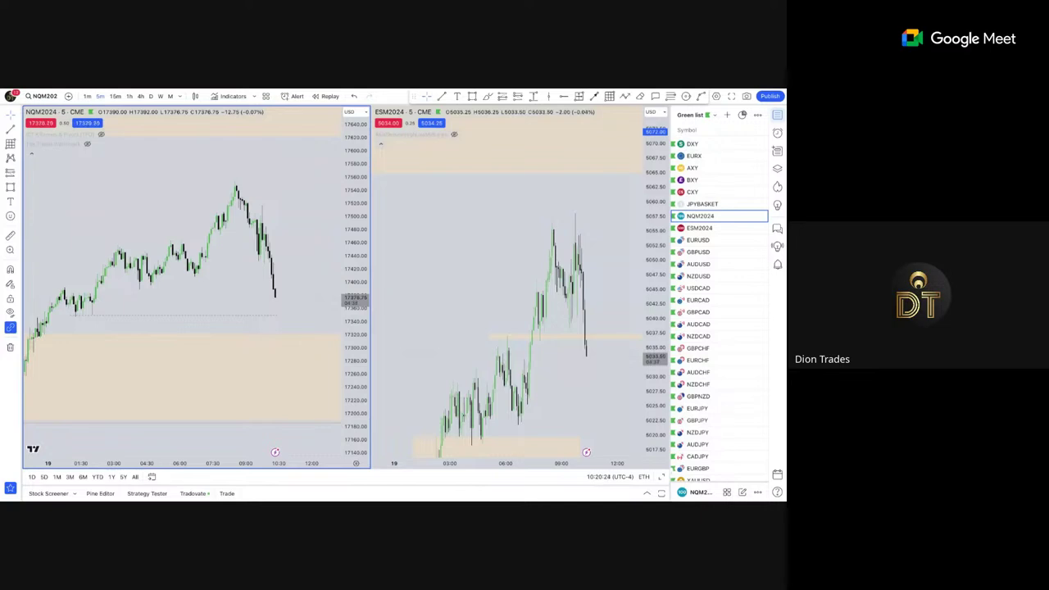
pyautogui.scroll(2, 248, 279)
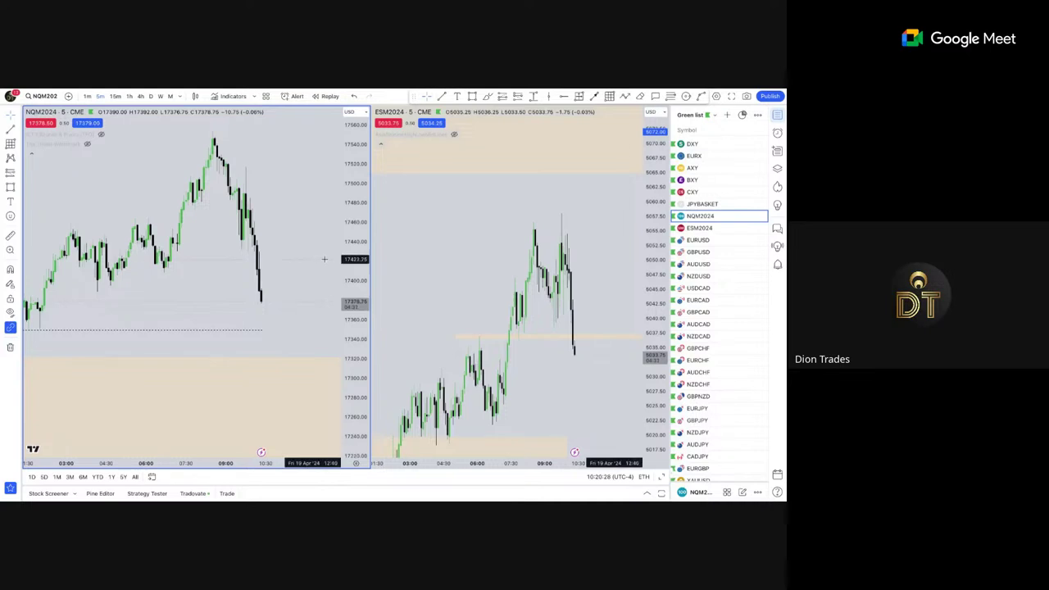
pyautogui.scroll(-2, 324, 260)
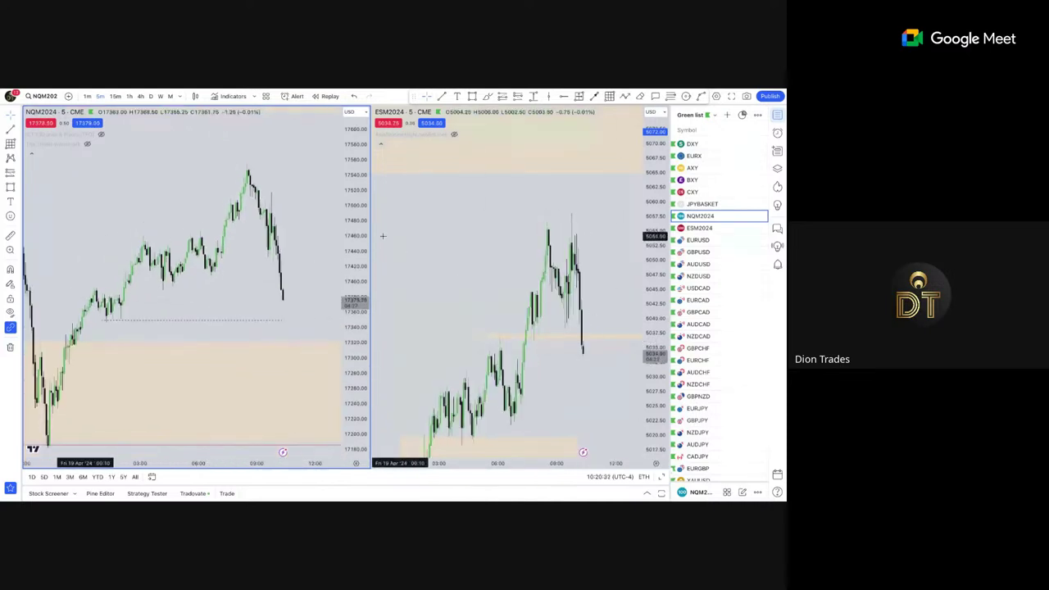
pyautogui.scroll(3, 382, 236)
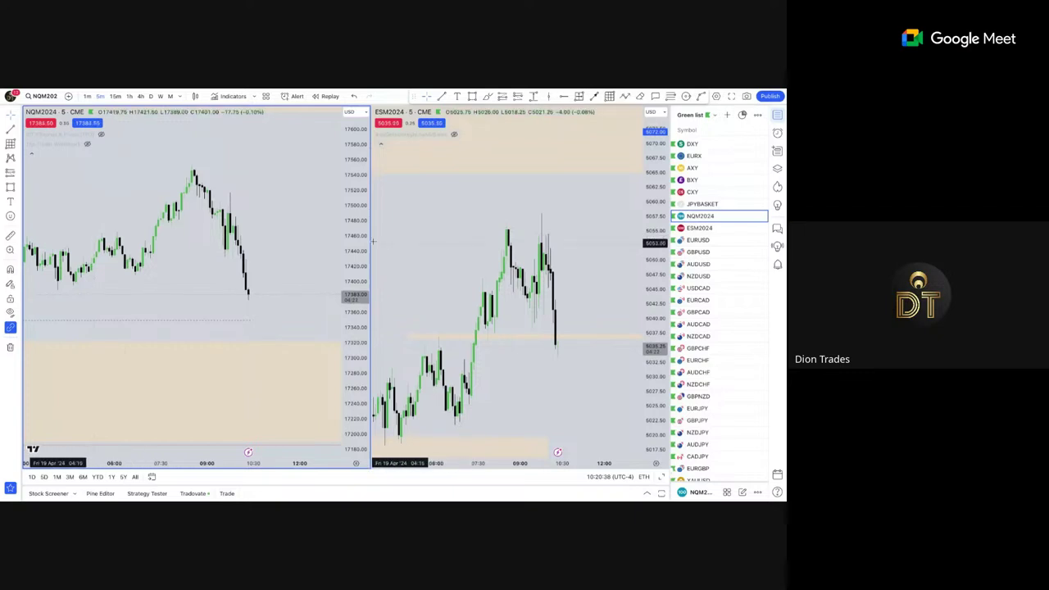
pyautogui.scroll(-5, 312, 232)
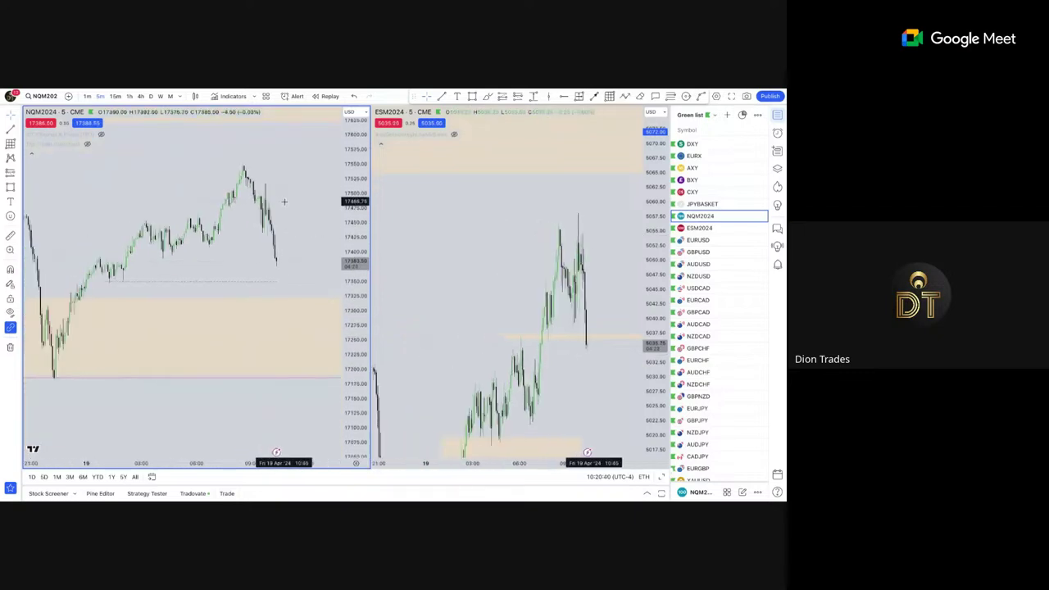
pyautogui.scroll(-5, 285, 202)
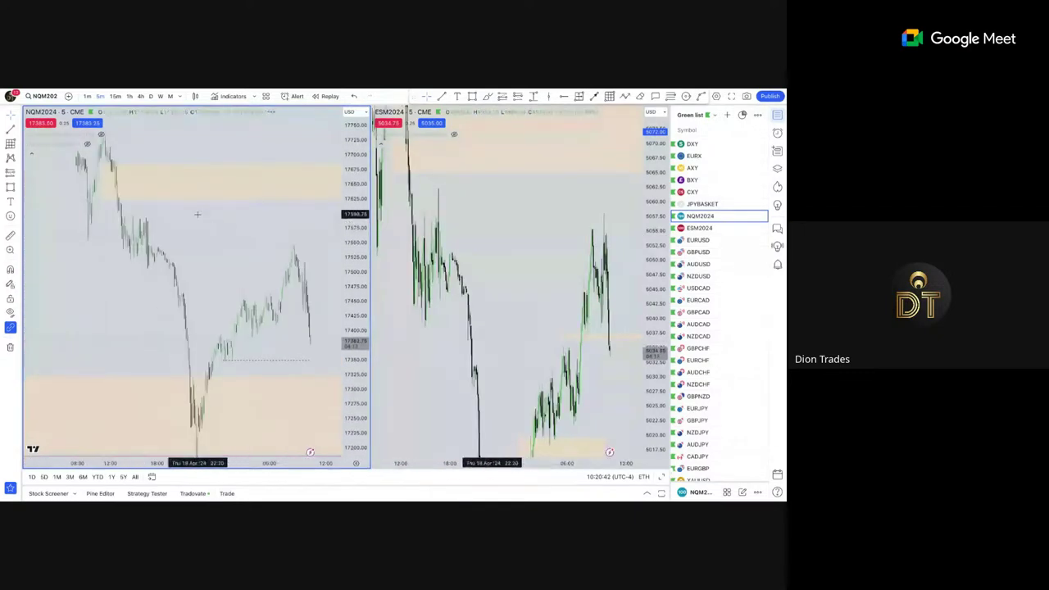
pyautogui.scroll(8, 197, 214)
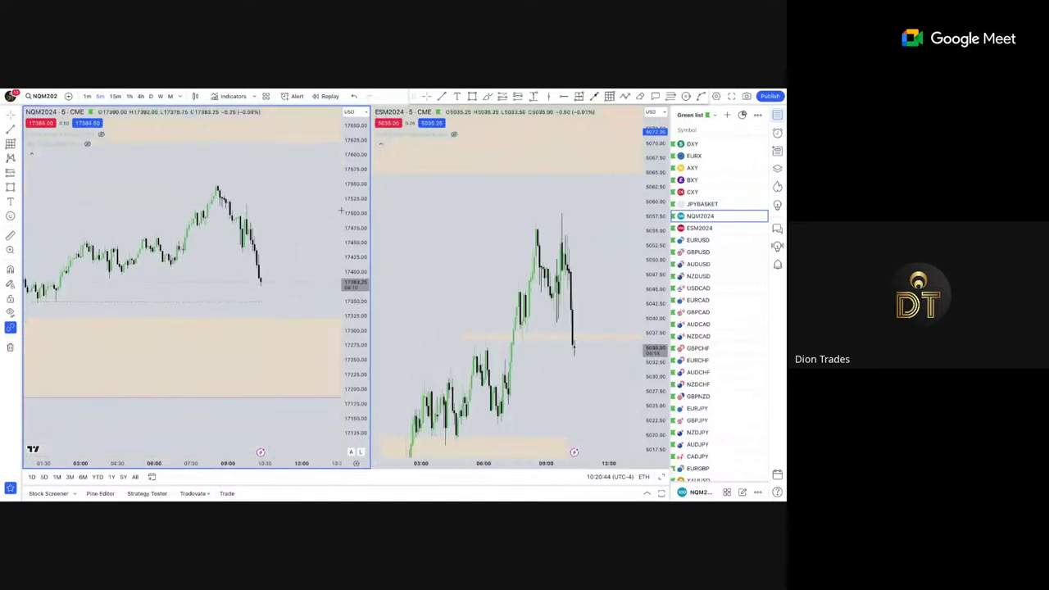
# Place a short position on NQM2024 with entry 17461.25, stop 17479.75 and target 17409.00.
pyautogui.scroll(6, 274, 204)
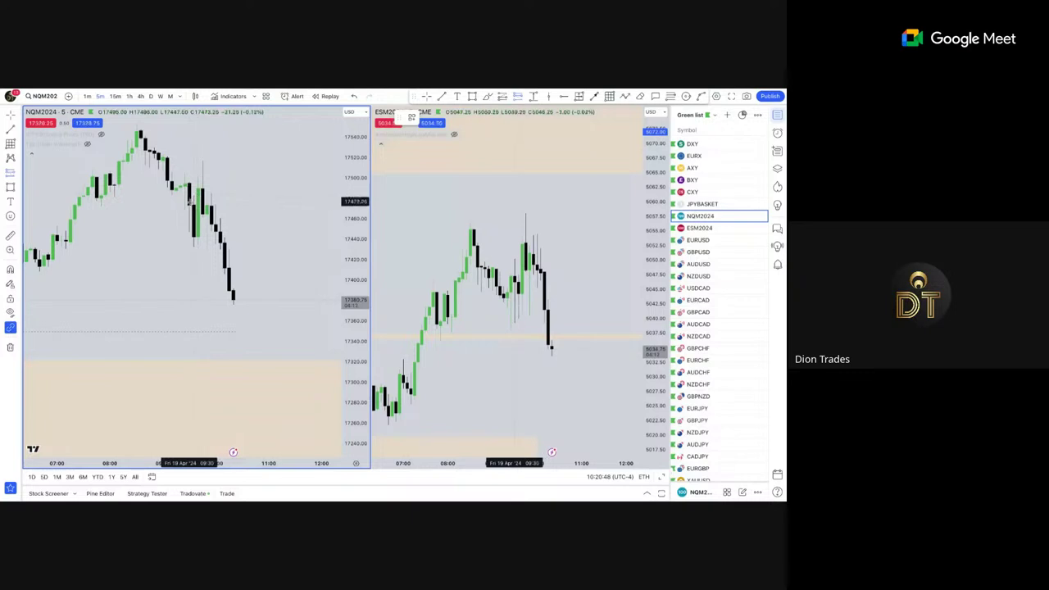
pyautogui.click(196, 215)
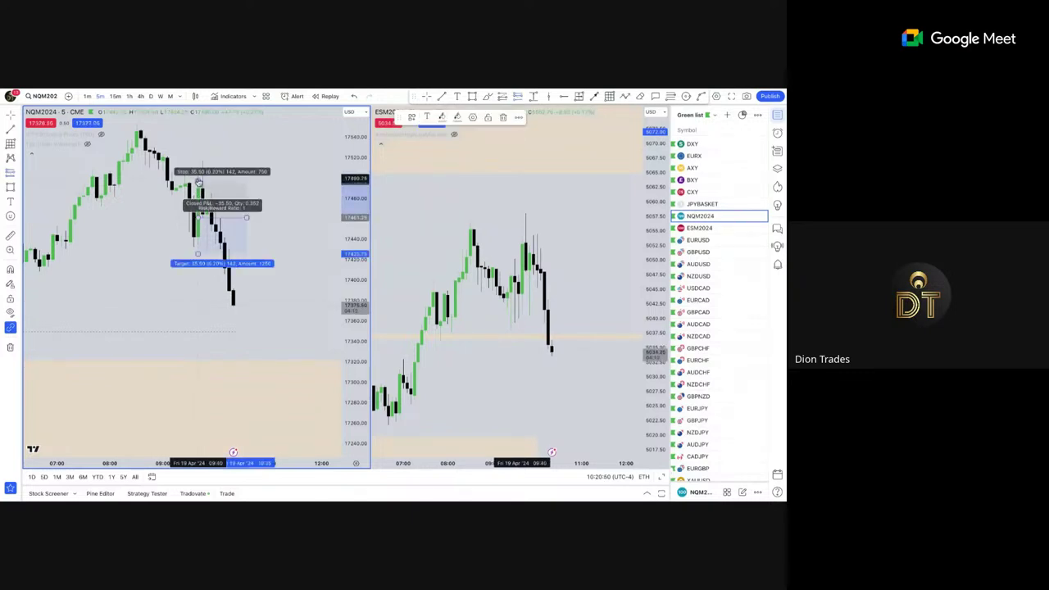
pyautogui.moveTo(208, 256); pyautogui.dragTo(201, 285)
pyautogui.scroll(-2, 269, 235)
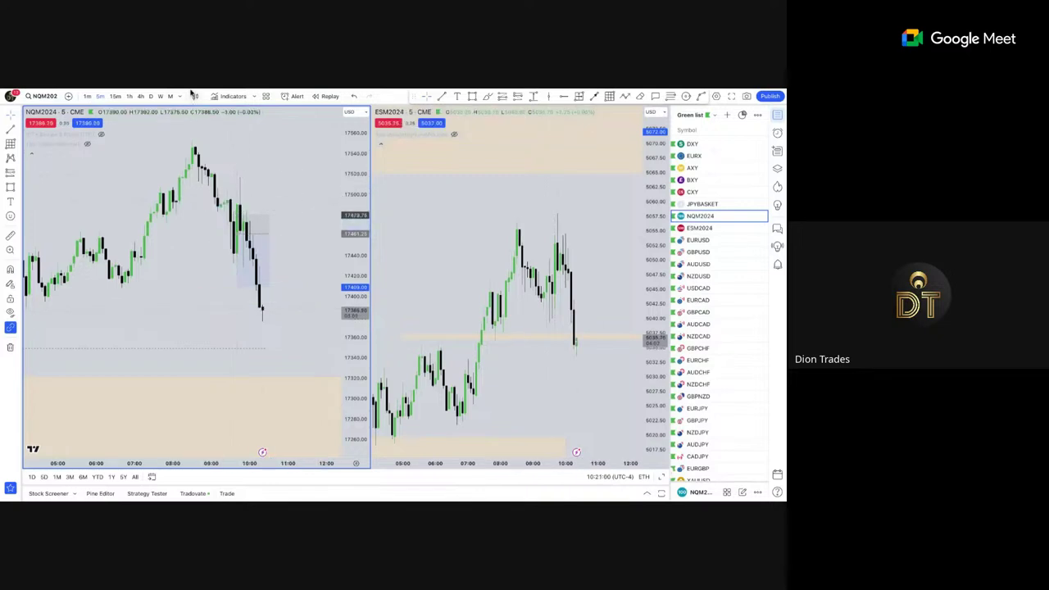
pyautogui.scroll(-2, 255, 319)
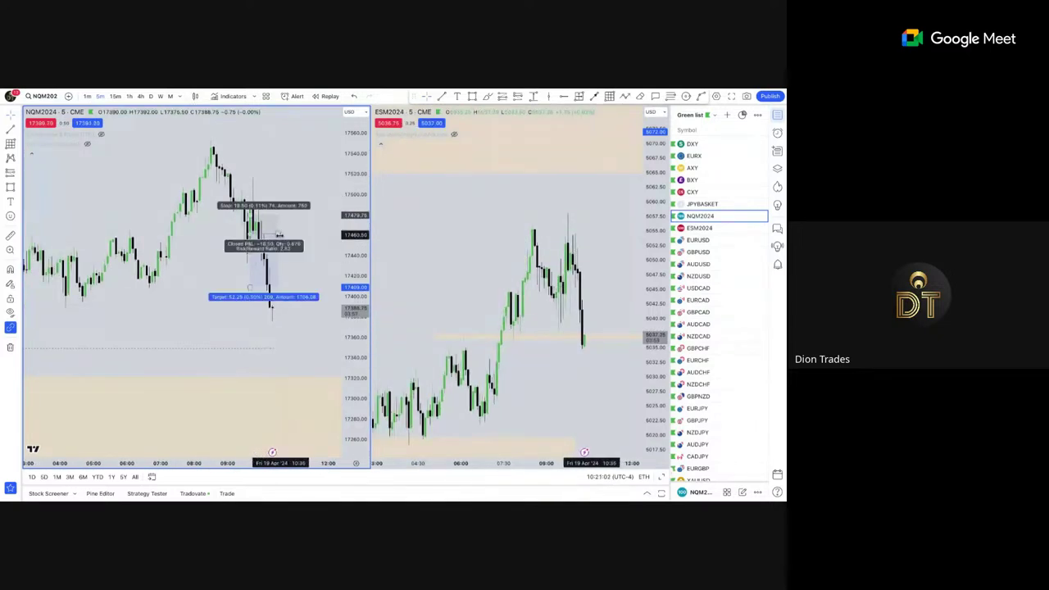
# Compare the 19 April 5-minute swings and latest drop of NQM2024 and ESM2024.
pyautogui.scroll(-2, 116, 317)
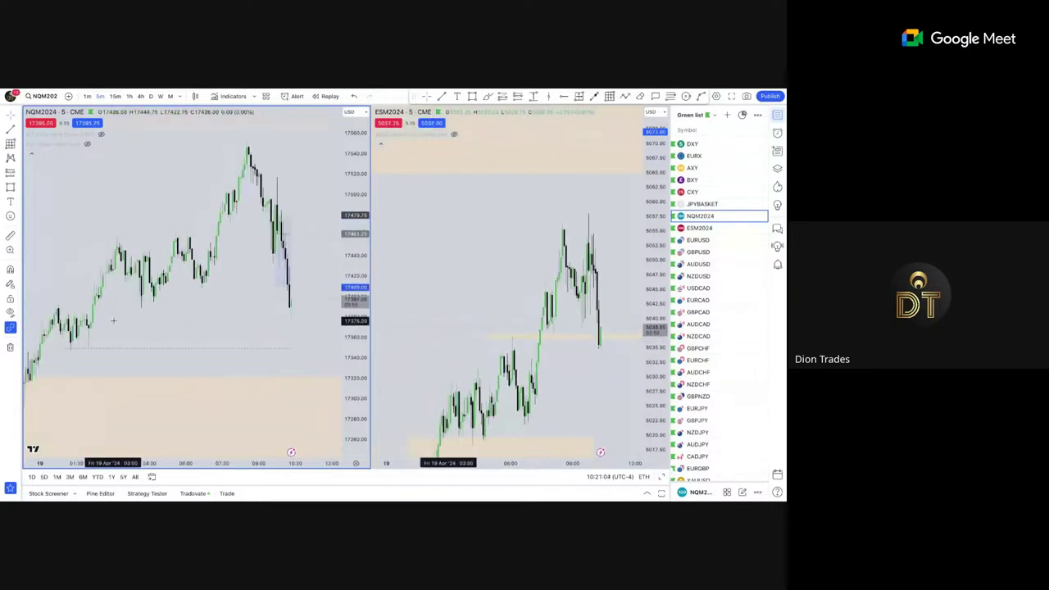
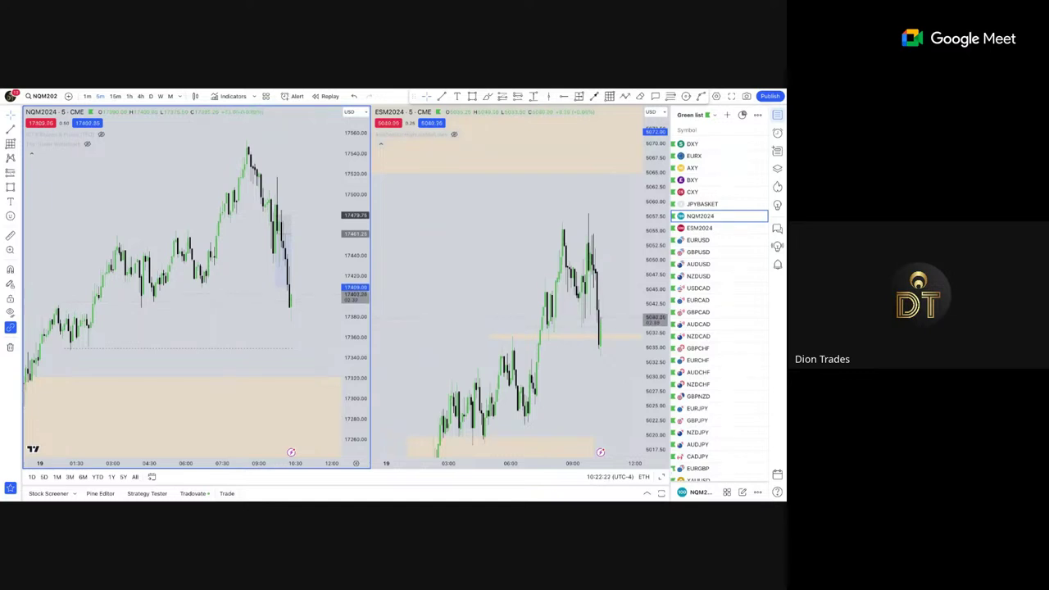
pyautogui.scroll(3, 231, 117)
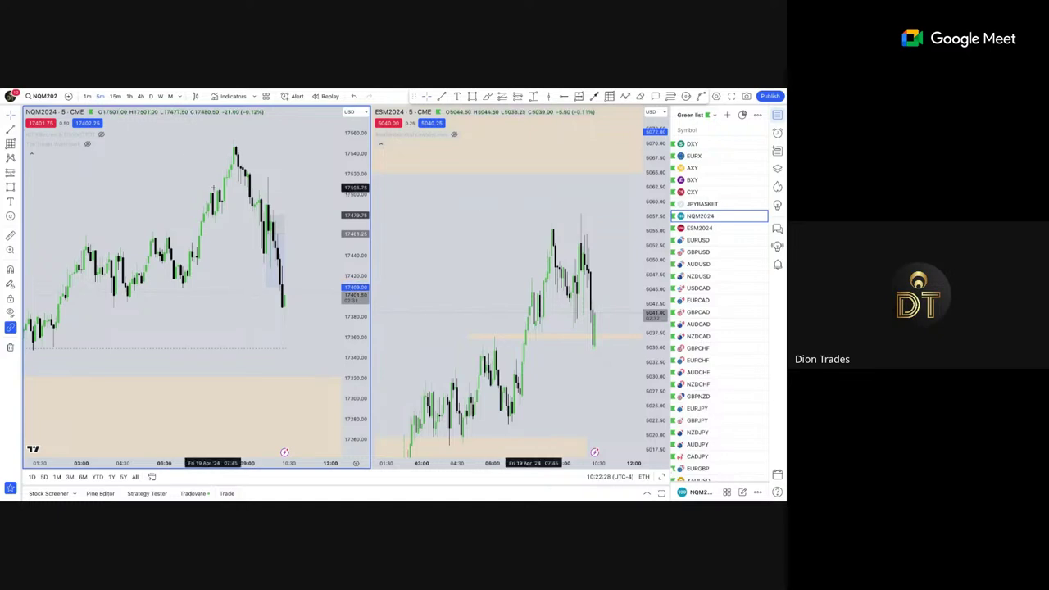
pyautogui.scroll(3, 297, 241)
pyautogui.scroll(-3, 296, 241)
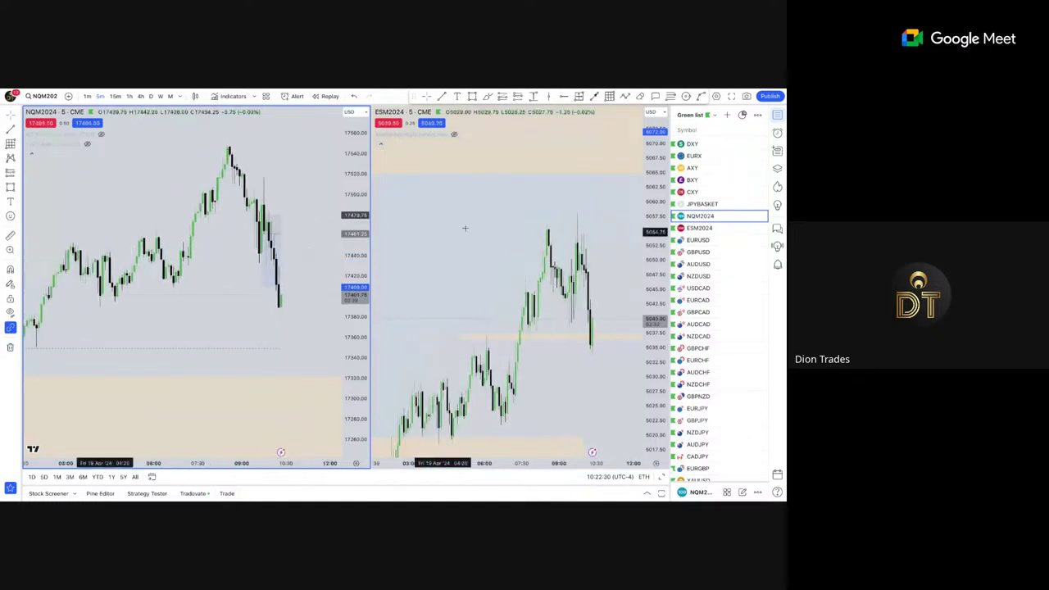
pyautogui.click(457, 189)
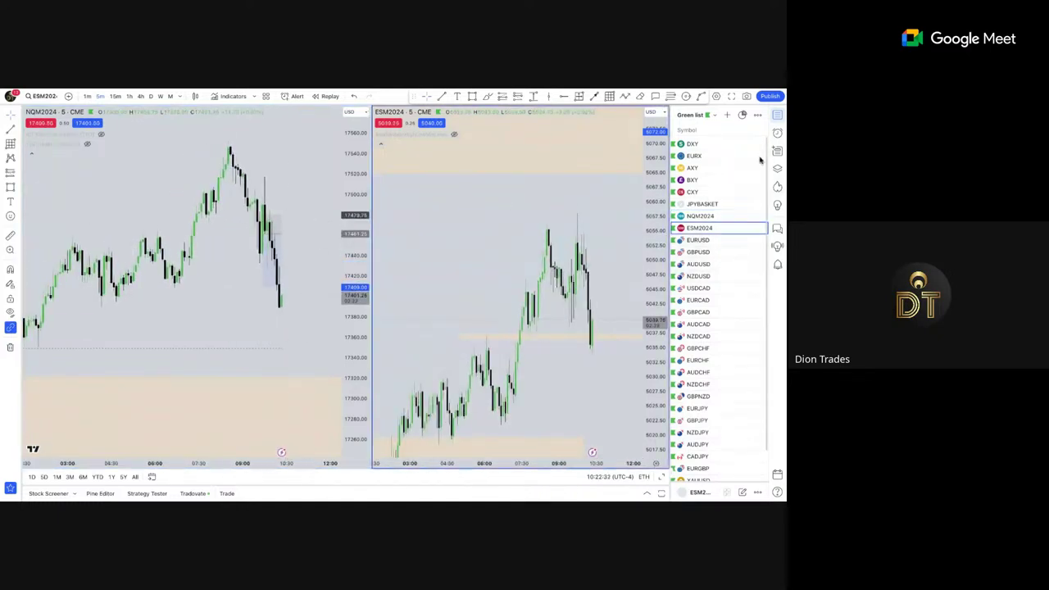
pyautogui.click(316, 155)
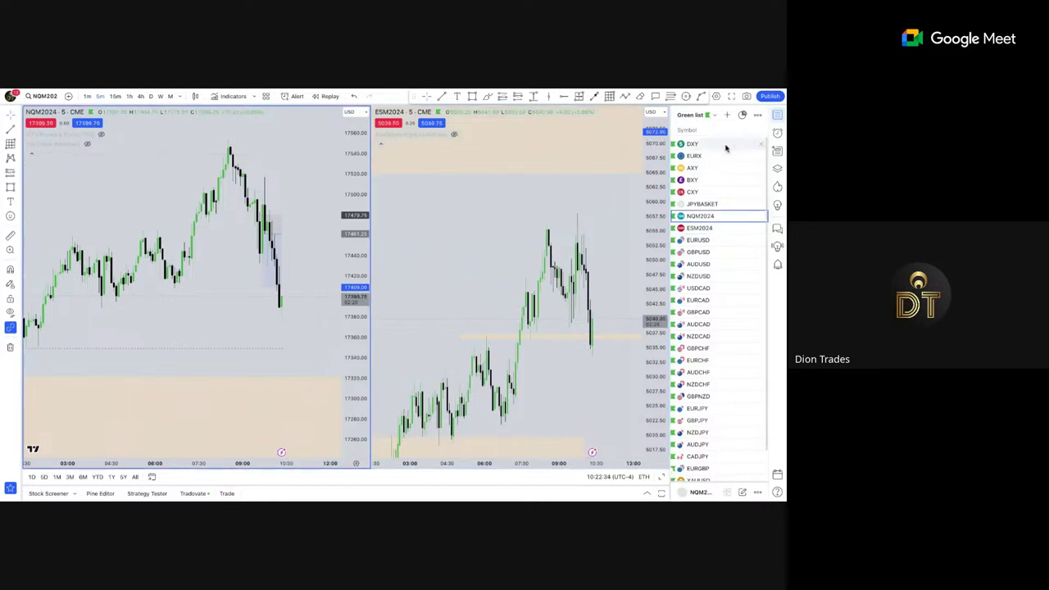
pyautogui.click(482, 247)
pyautogui.moveTo(316, 264); pyautogui.dragTo(276, 265)
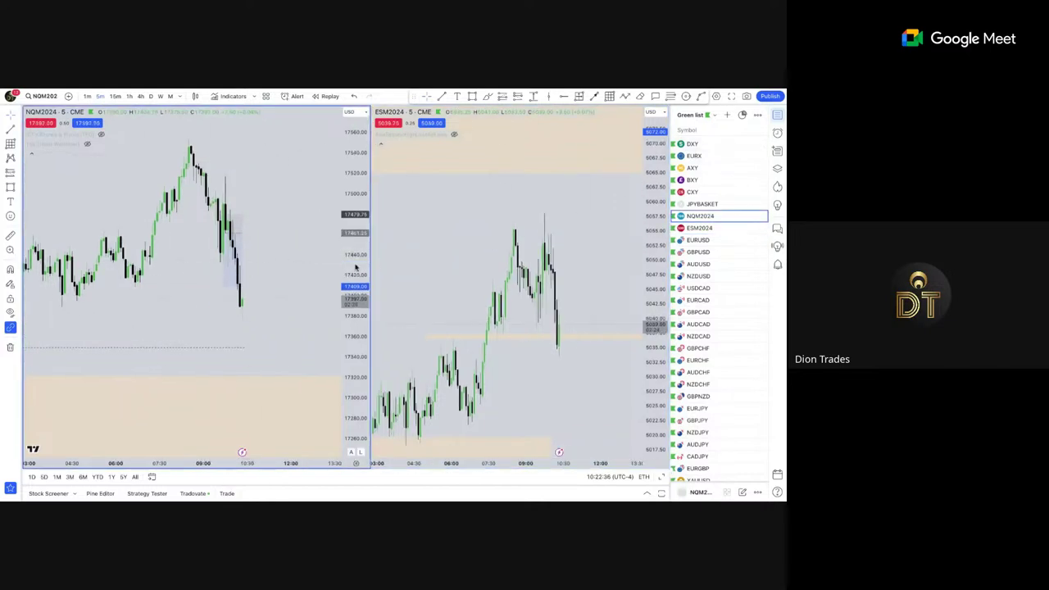
# Draw a small rectangle zone on ESM2024 from about 5046.50 down to about 5043, beside the latest drop.
pyautogui.moveTo(600, 266); pyautogui.dragTo(588, 264)
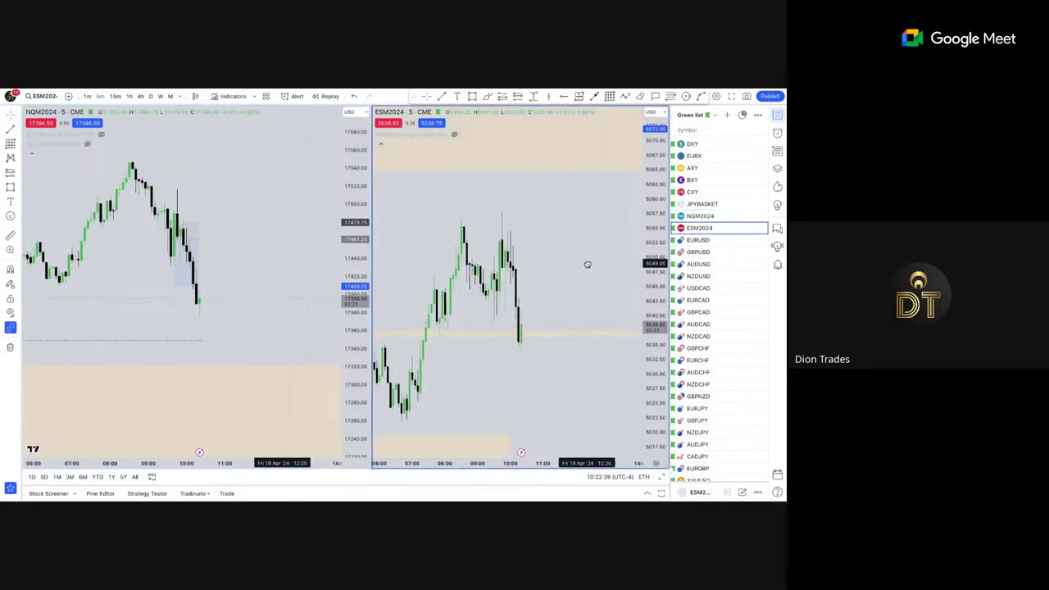
pyautogui.click(472, 97)
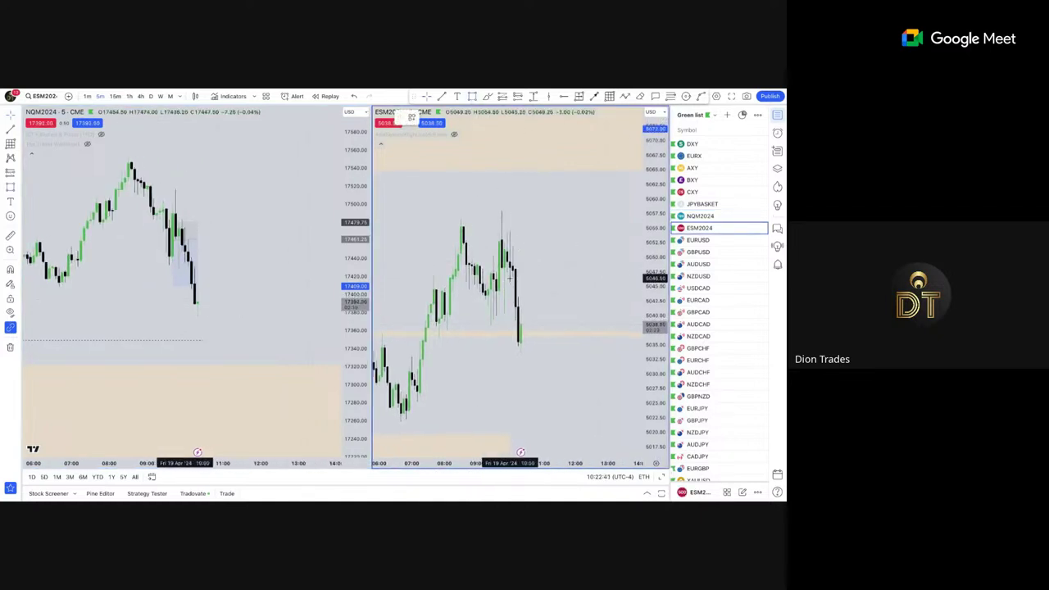
pyautogui.click(518, 279)
pyautogui.click(551, 298)
pyautogui.click(583, 335)
pyautogui.scroll(-5, 582, 335)
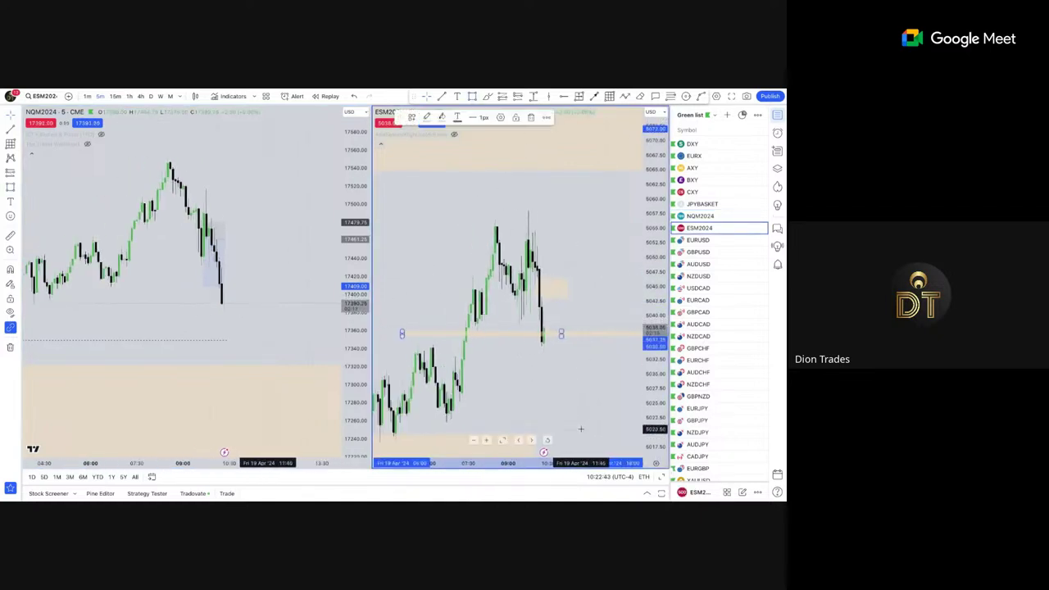
# Place a short position on ESM2024 with its entry at 5043.25, at the lower edge of the small new zone.
pyautogui.moveTo(622, 344); pyautogui.dragTo(562, 297)
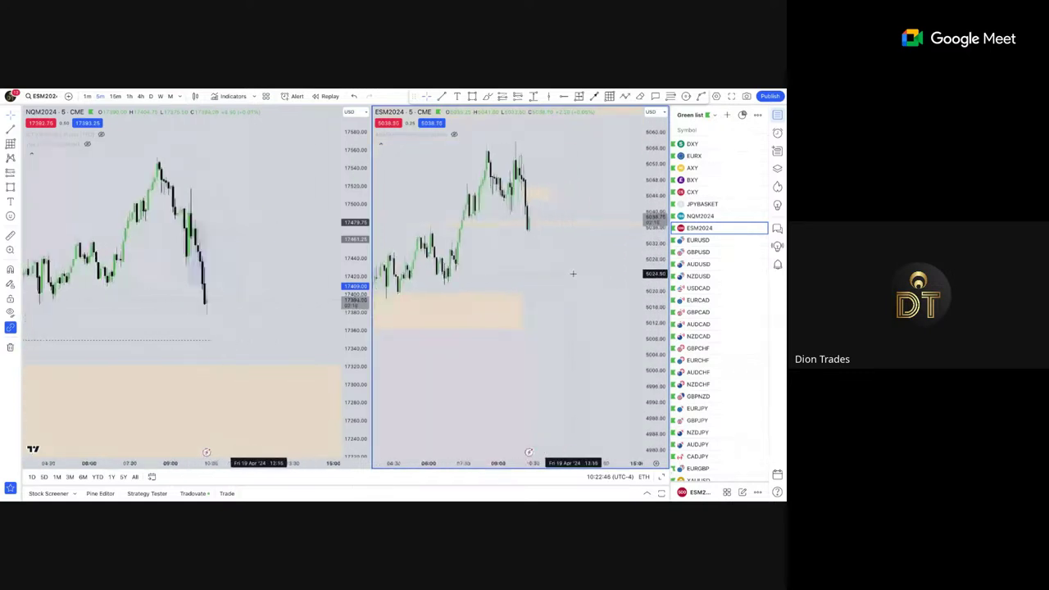
pyautogui.moveTo(662, 256); pyautogui.dragTo(659, 291)
pyautogui.moveTo(576, 290); pyautogui.dragTo(599, 293)
pyautogui.scroll(3, 598, 292)
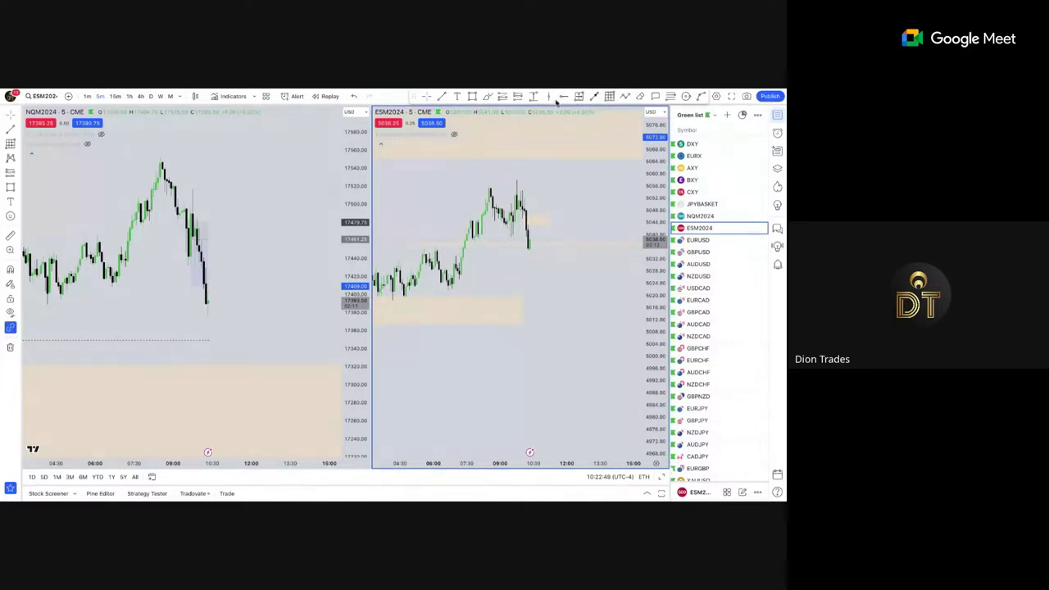
pyautogui.click(549, 96)
pyautogui.click(538, 225)
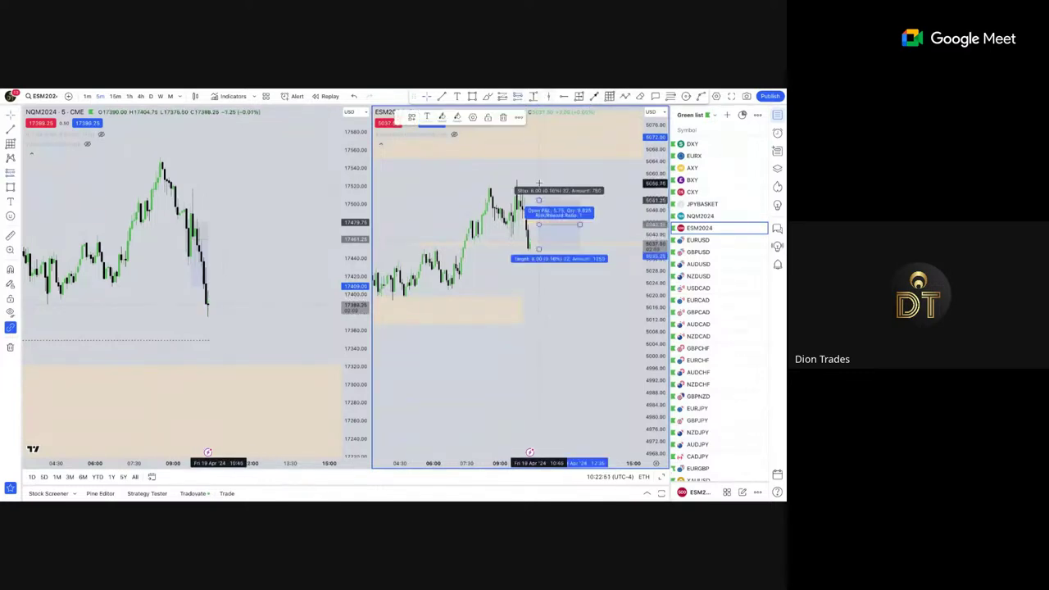
# Set the ESM2024 short position's stop to 5052.25 and target to 5021.75, shorten its time span, and compare it with the NQM2024 position.
pyautogui.moveTo(539, 200); pyautogui.dragTo(539, 197)
pyautogui.moveTo(539, 250); pyautogui.dragTo(540, 289)
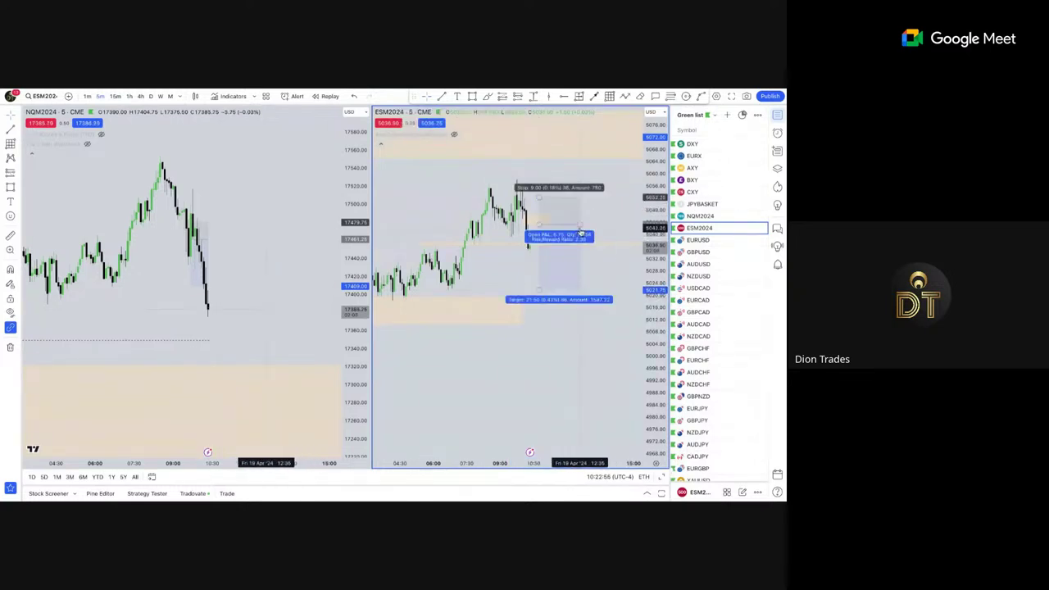
pyautogui.moveTo(581, 226); pyautogui.dragTo(562, 226)
pyautogui.click(613, 218)
pyautogui.moveTo(654, 312)
pyautogui.mouseDown()
pyautogui.moveTo(651, 199)
pyautogui.moveTo(615, 239)
pyautogui.mouseUp()
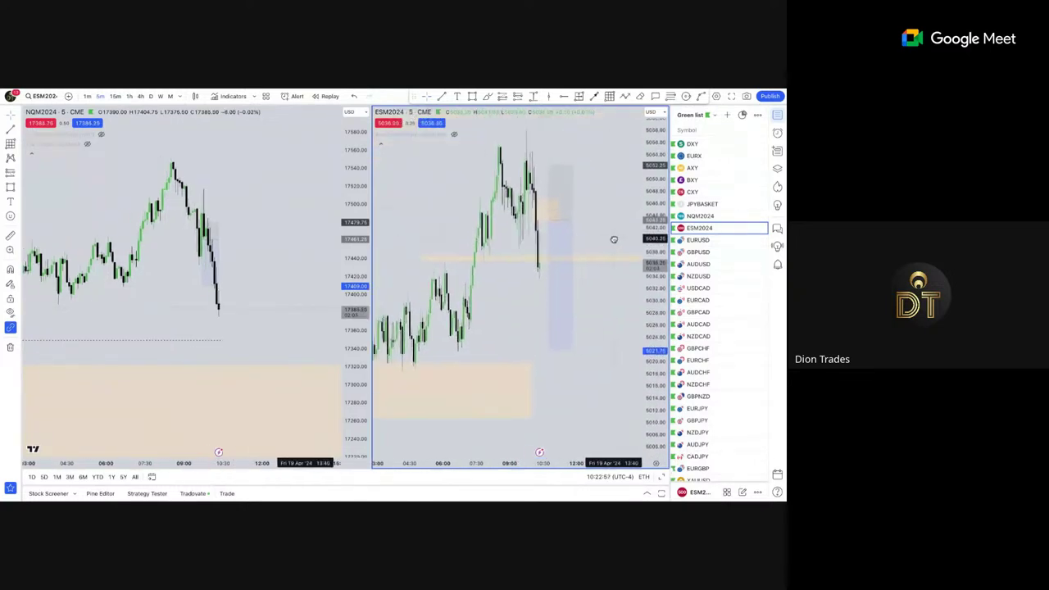
pyautogui.scroll(3, 614, 239)
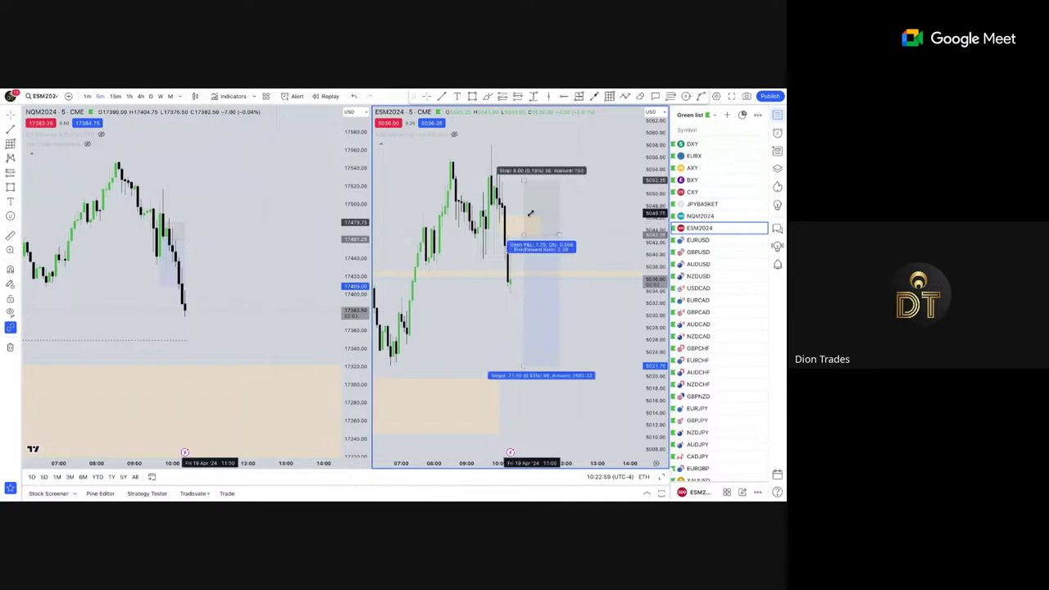
pyautogui.scroll(-3, 250, 251)
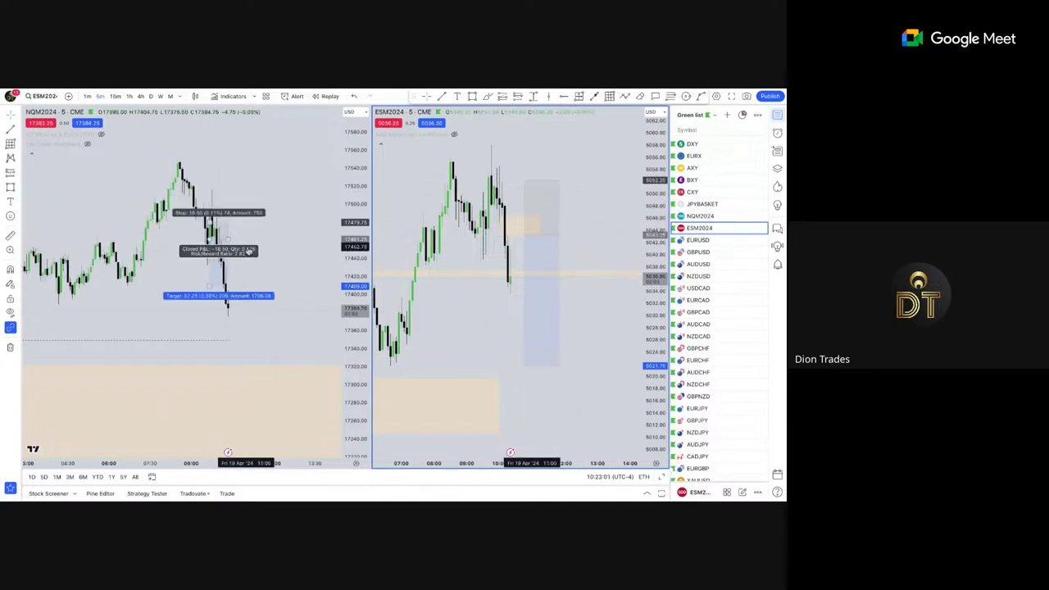
pyautogui.scroll(2, 248, 252)
pyautogui.scroll(-3, 289, 229)
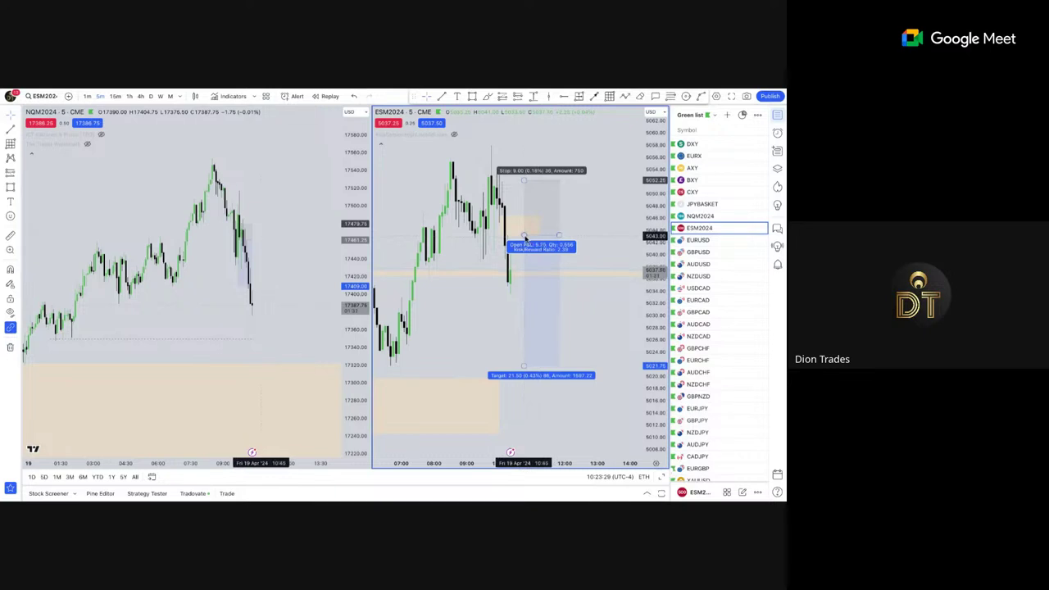
# Move the ESM2024 short position's entry to 5043.00, keeping its stop and target levels.
pyautogui.moveTo(525, 237); pyautogui.dragTo(520, 216)
pyautogui.click(520, 236)
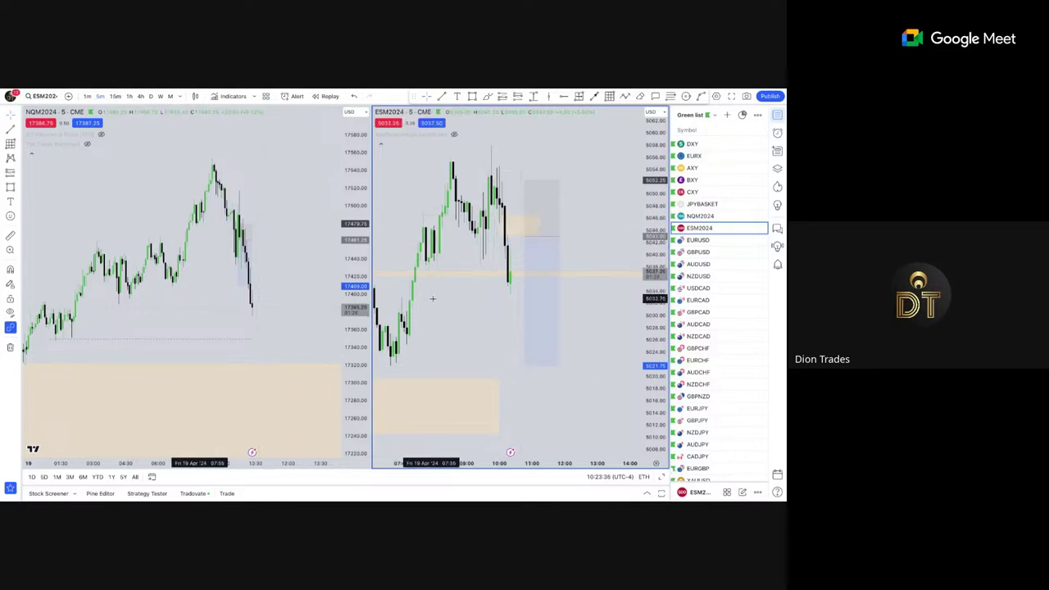
pyautogui.scroll(2, 439, 280)
pyautogui.scroll(-2, 536, 284)
pyautogui.scroll(-3, 631, 279)
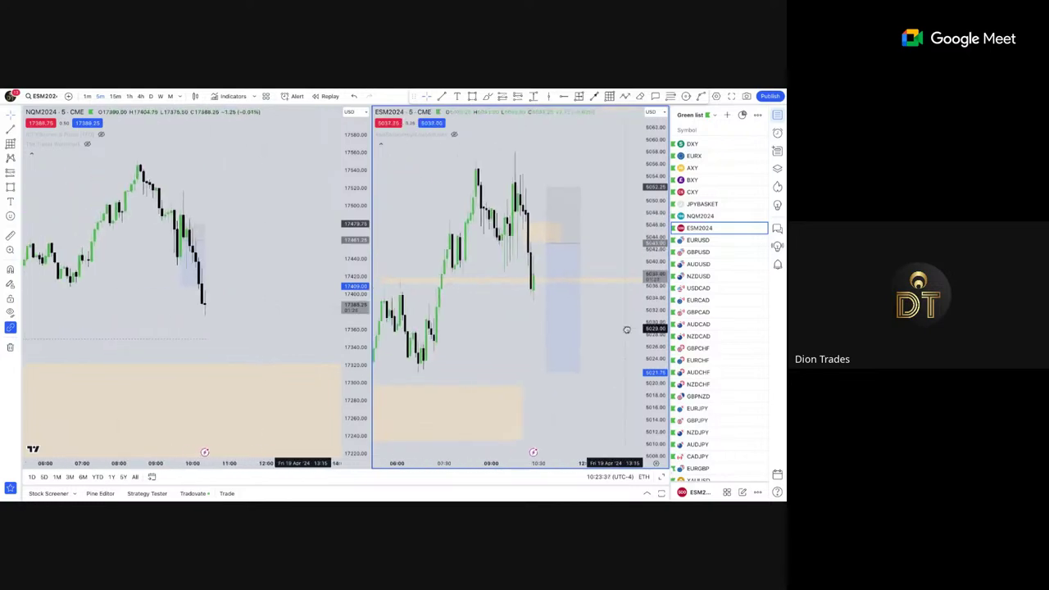
pyautogui.scroll(1, 634, 275)
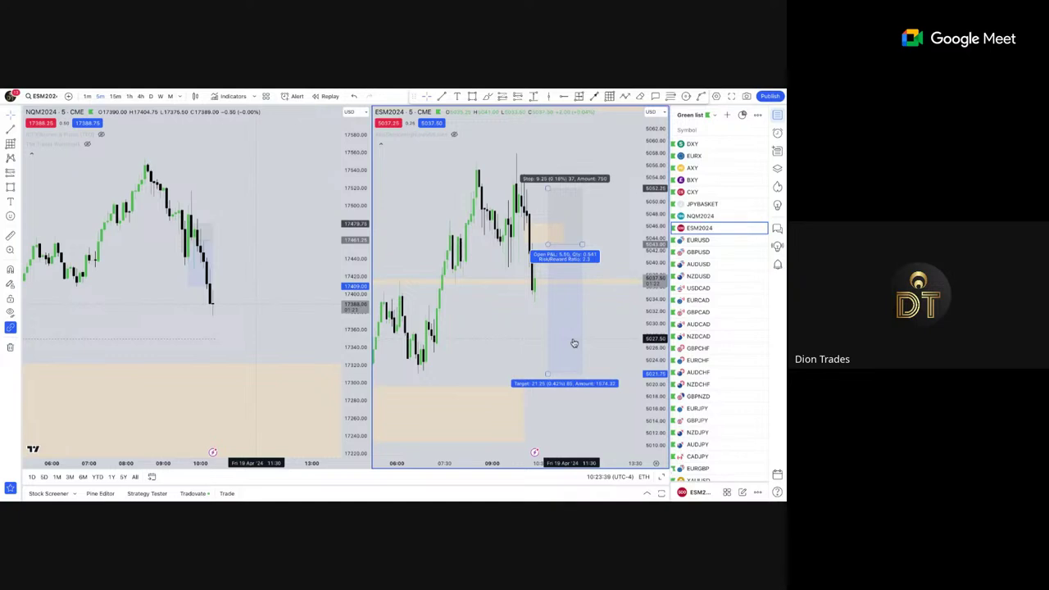
# Examine NQM2024 and ESM2024 on the 15-minute timeframe, and return both charts to 5 minutes.
pyautogui.click(116, 97)
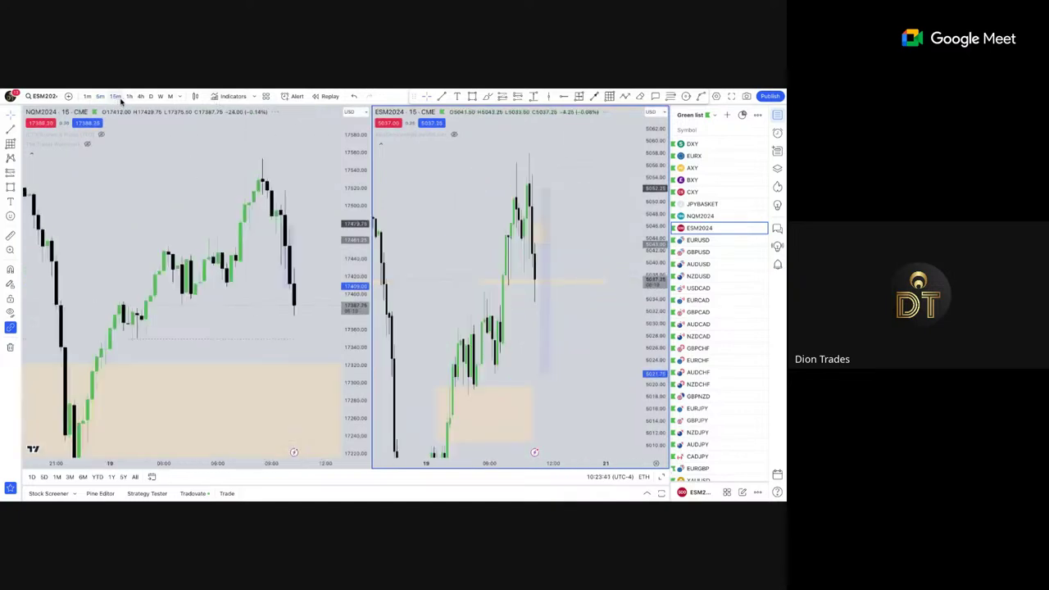
pyautogui.scroll(1, 519, 298)
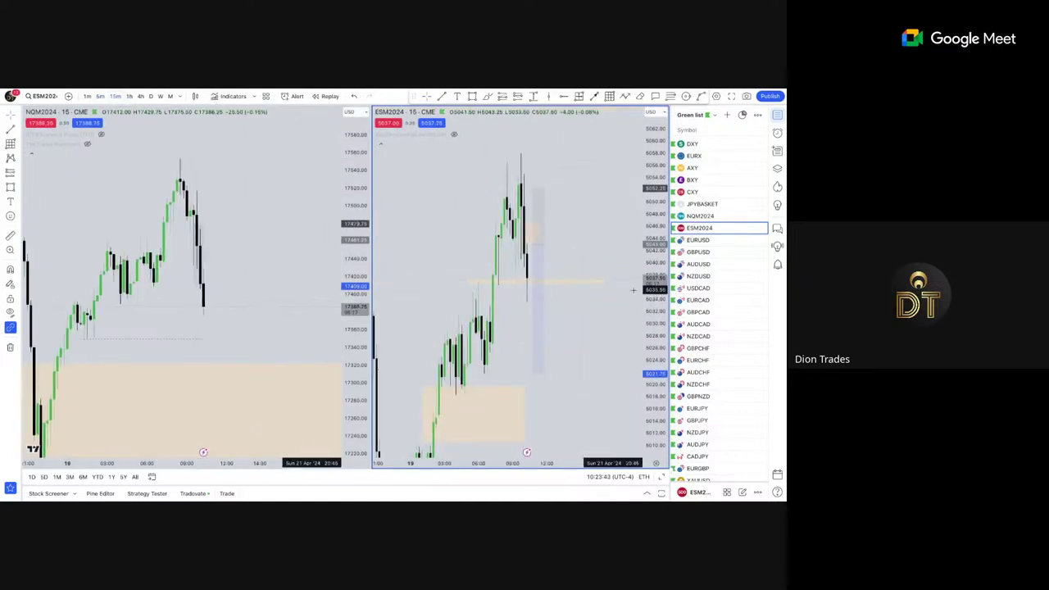
pyautogui.scroll(-3, 615, 278)
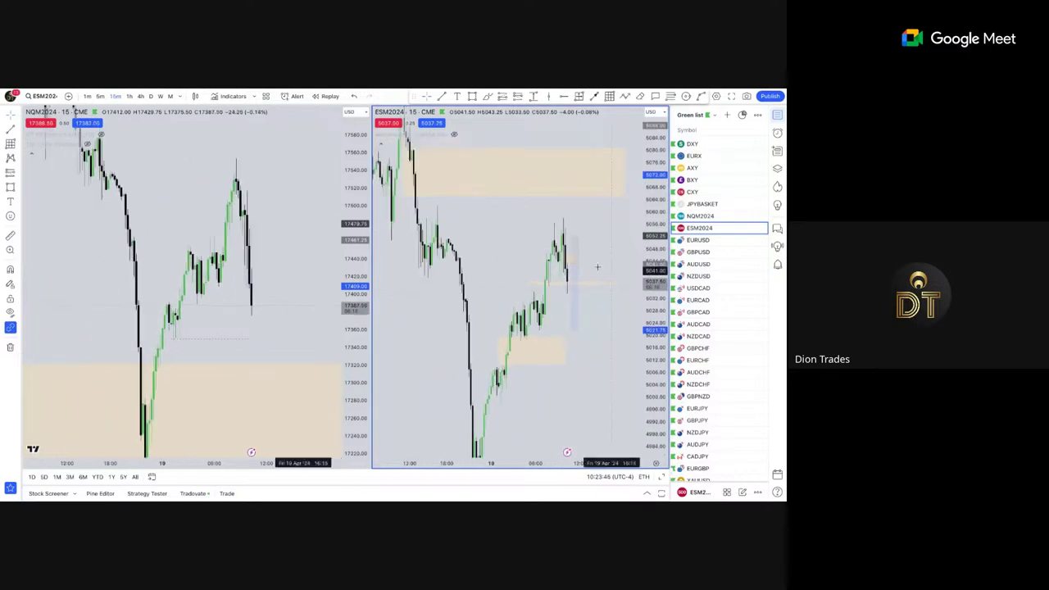
pyautogui.click(99, 96)
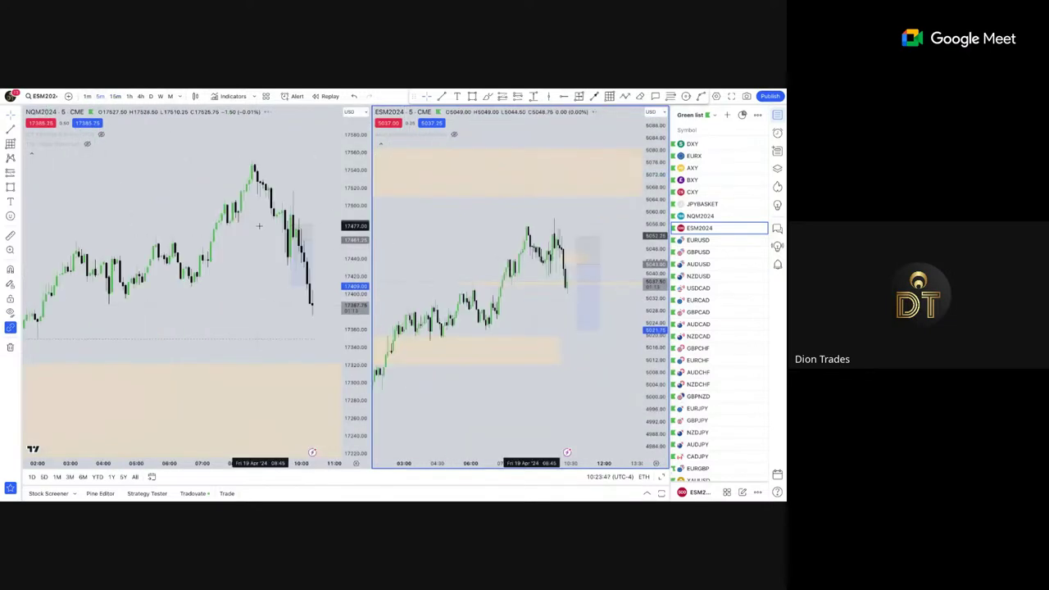
pyautogui.moveTo(244, 287); pyautogui.dragTo(169, 277)
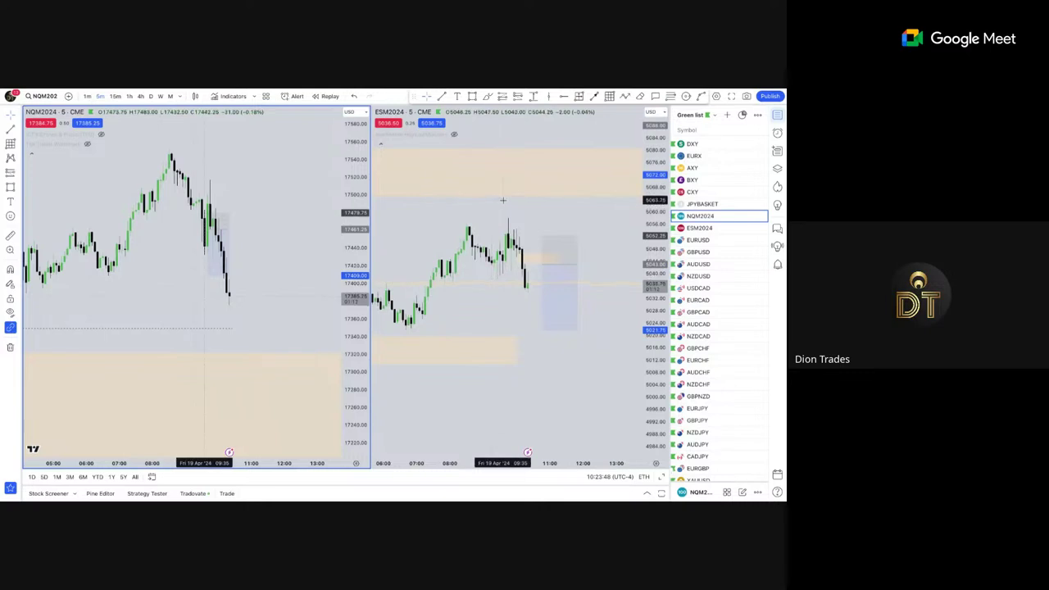
# Load DXY in place of ESM2024 and compare its 5-minute swings with NQM2024.
pyautogui.click(537, 150)
pyautogui.click(704, 144)
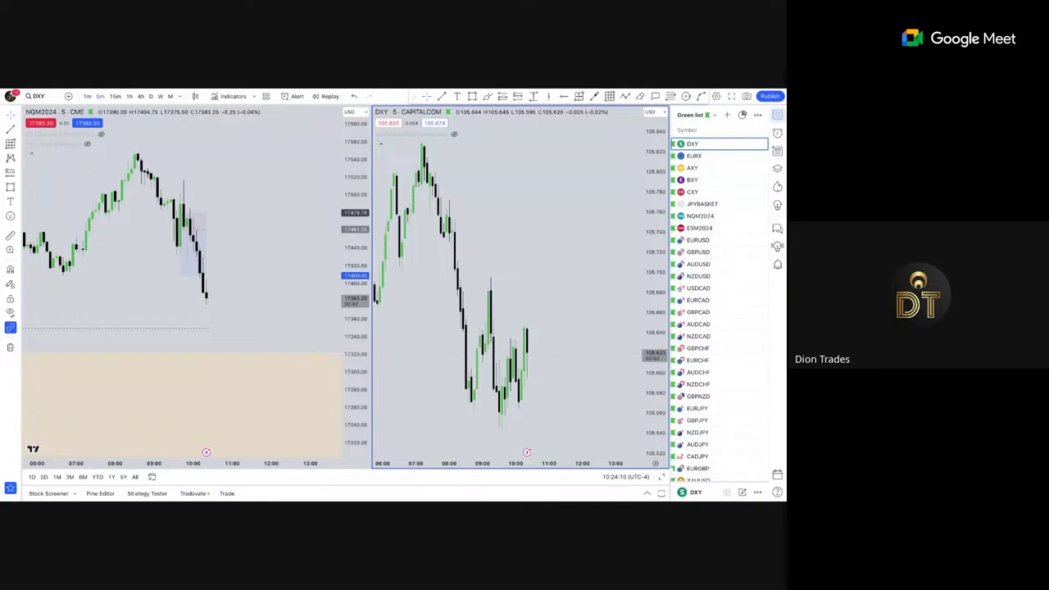
pyautogui.scroll(2, 233, 156)
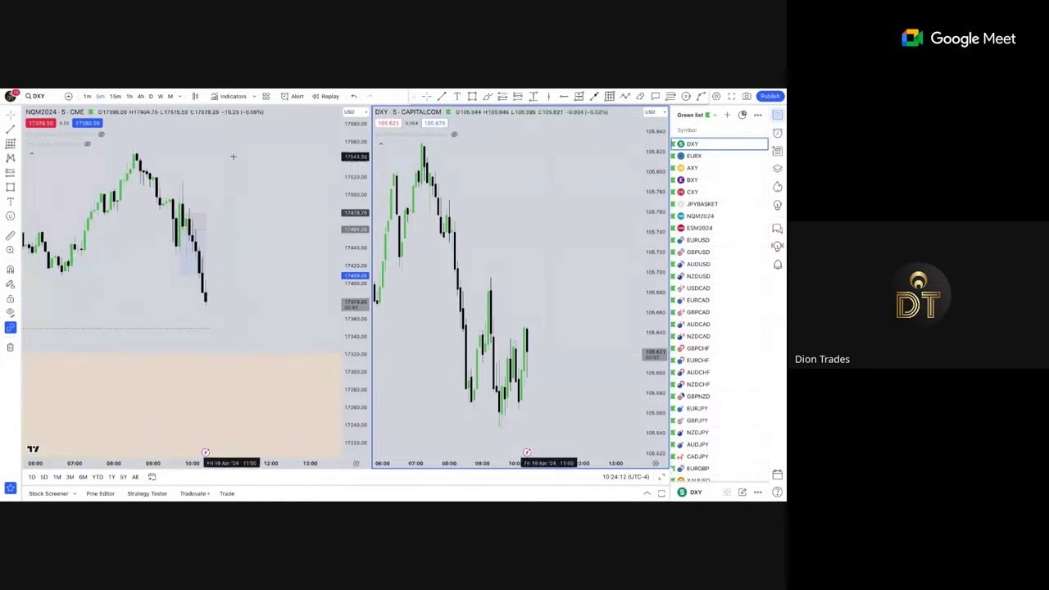
pyautogui.scroll(-3, 652, 275)
pyautogui.scroll(-3, 569, 298)
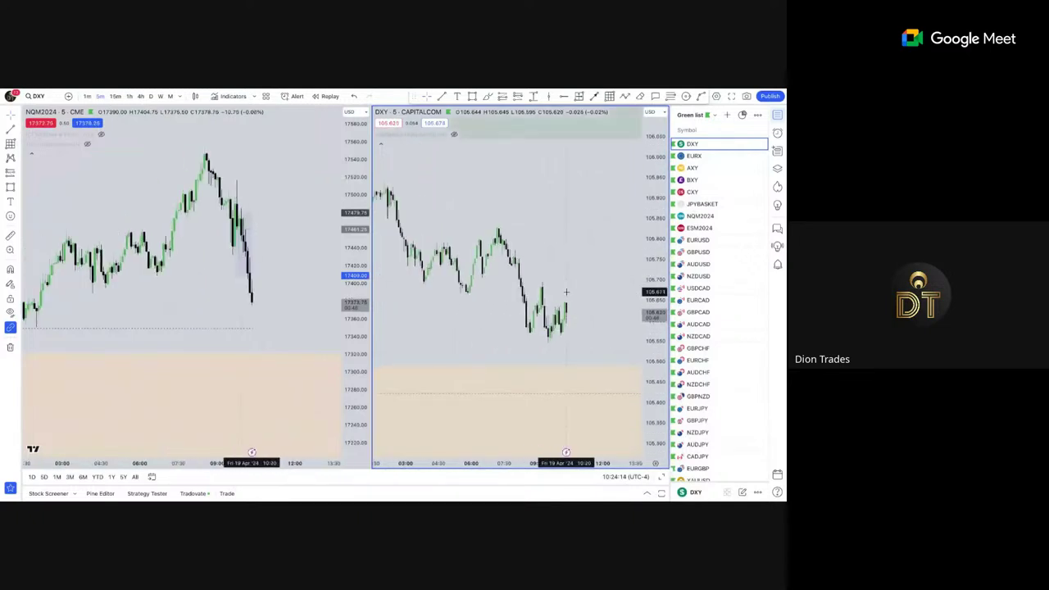
pyautogui.scroll(-3, 585, 295)
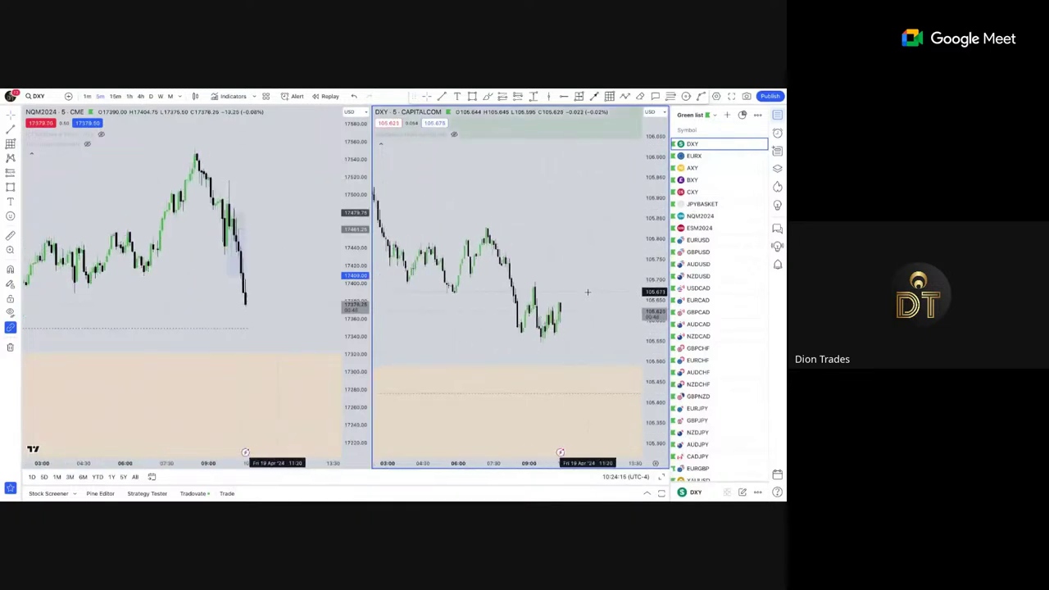
# Switch both charts to 1 hour and examine DXY's 18 April low inside the orange zone.
pyautogui.click(129, 96)
pyautogui.scroll(4, 610, 291)
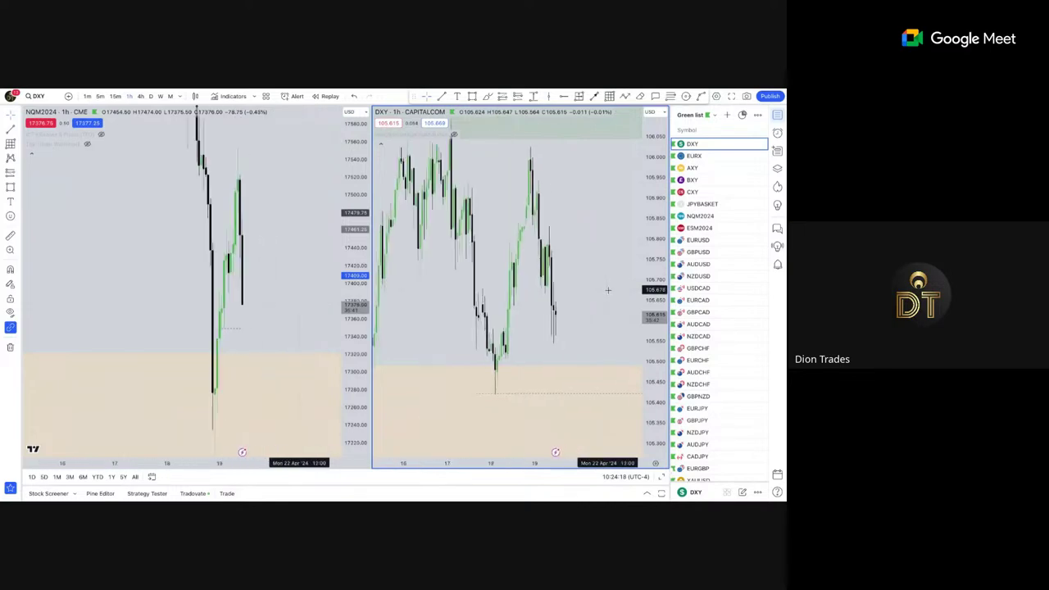
pyautogui.scroll(-3, 656, 301)
pyautogui.scroll(3, 574, 303)
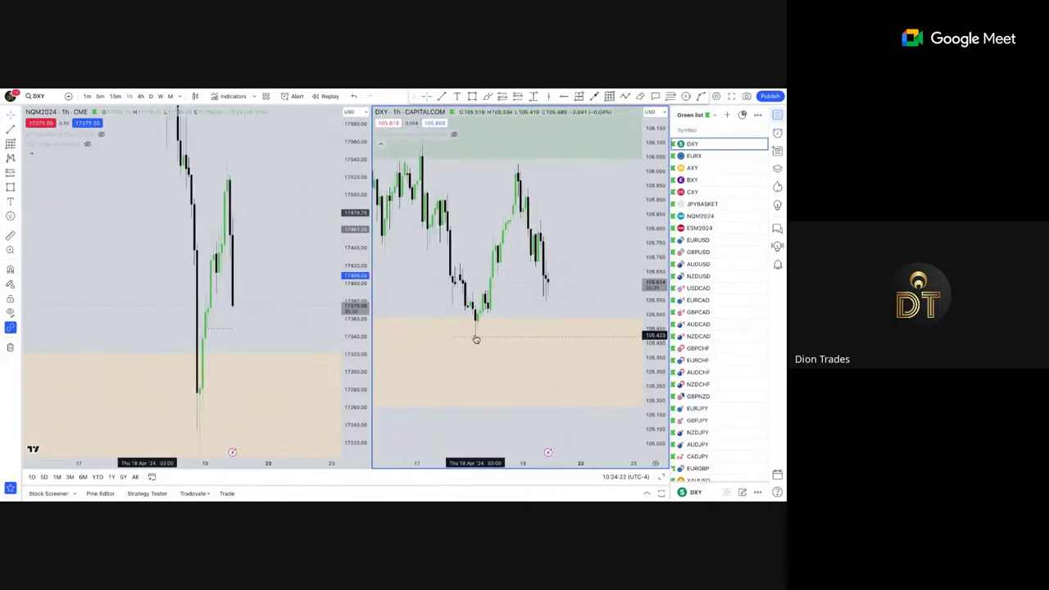
pyautogui.scroll(1, 543, 293)
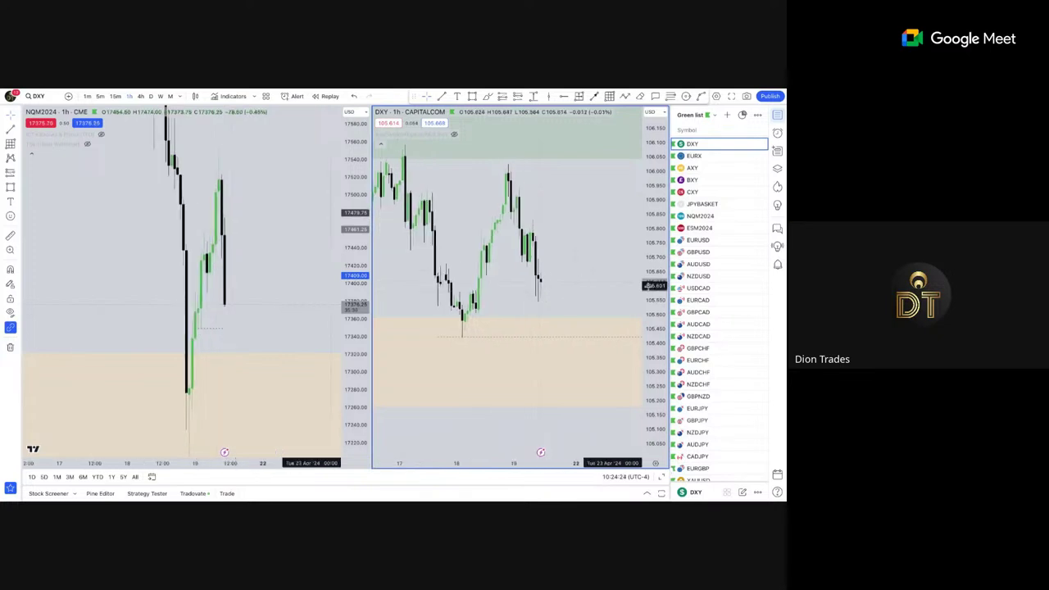
# Load USDCAD in place of DXY and examine its 1-hour drop from the short entry toward the target.
pyautogui.click(709, 289)
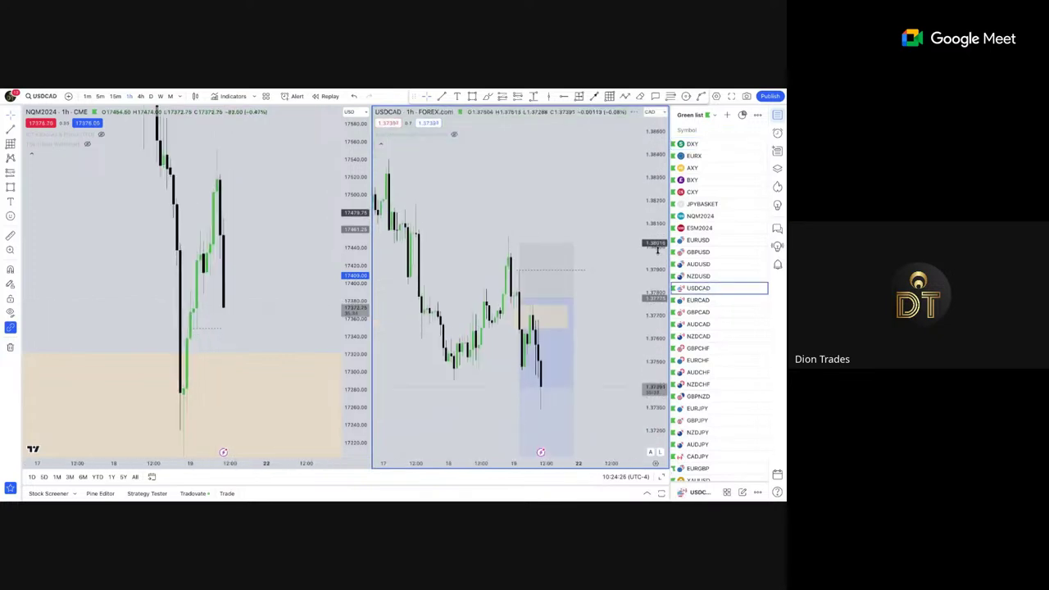
pyautogui.moveTo(497, 370); pyautogui.dragTo(523, 295)
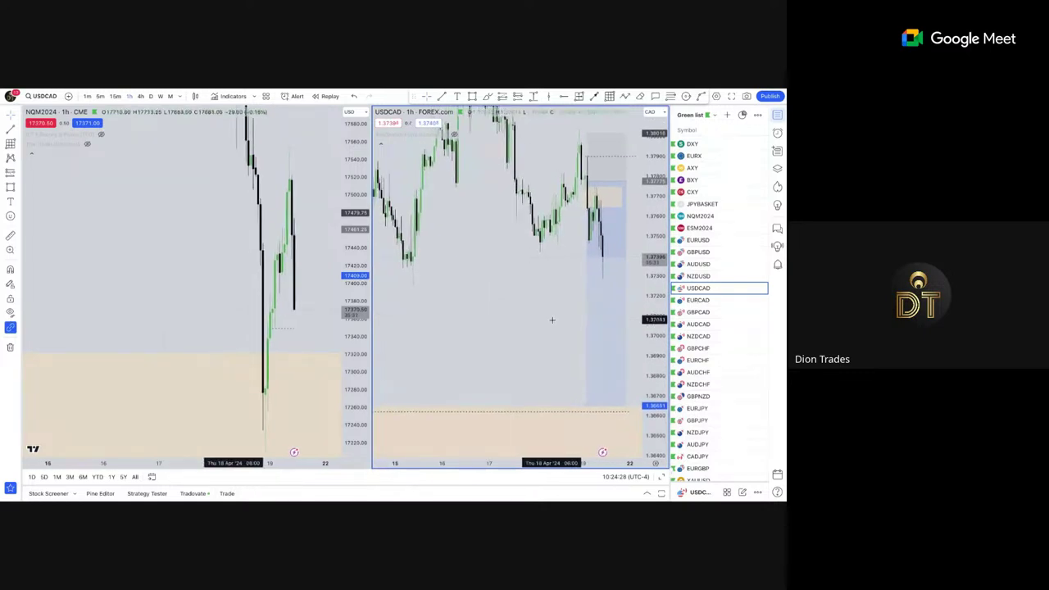
pyautogui.scroll(1, 556, 318)
pyautogui.moveTo(664, 284); pyautogui.dragTo(664, 201)
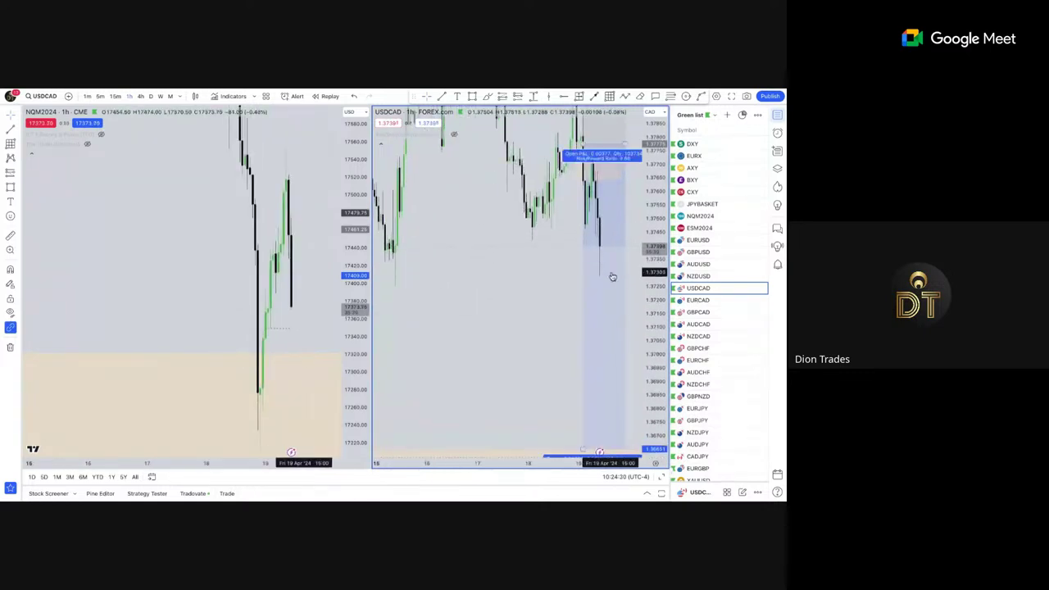
pyautogui.scroll(-3, 615, 277)
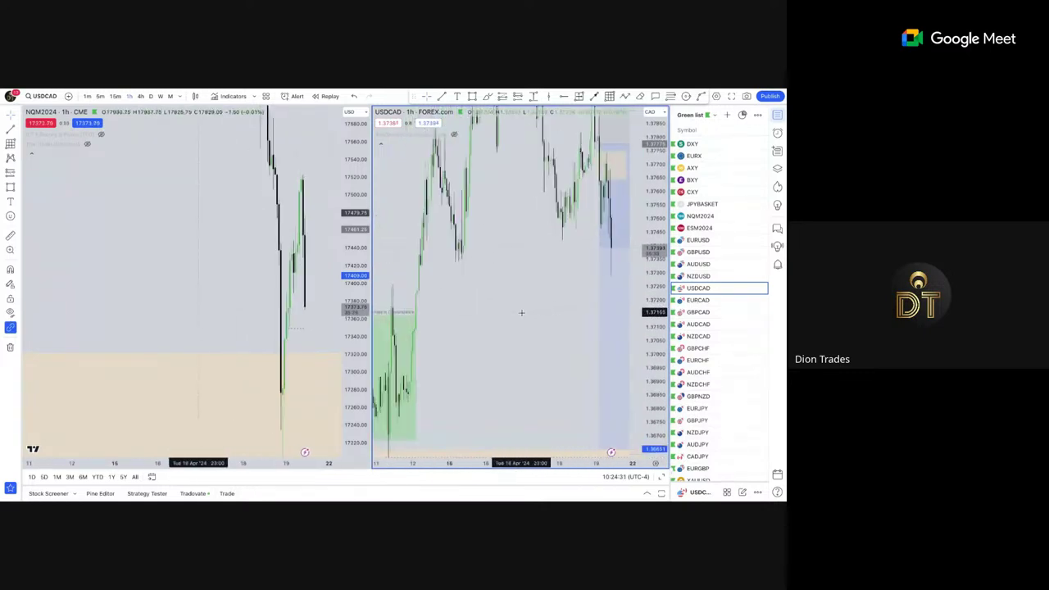
# Draw a horizontal trend line on USDCAD at about 1.37255, from the 15 April low to just past the latest candle.
pyautogui.click(443, 96)
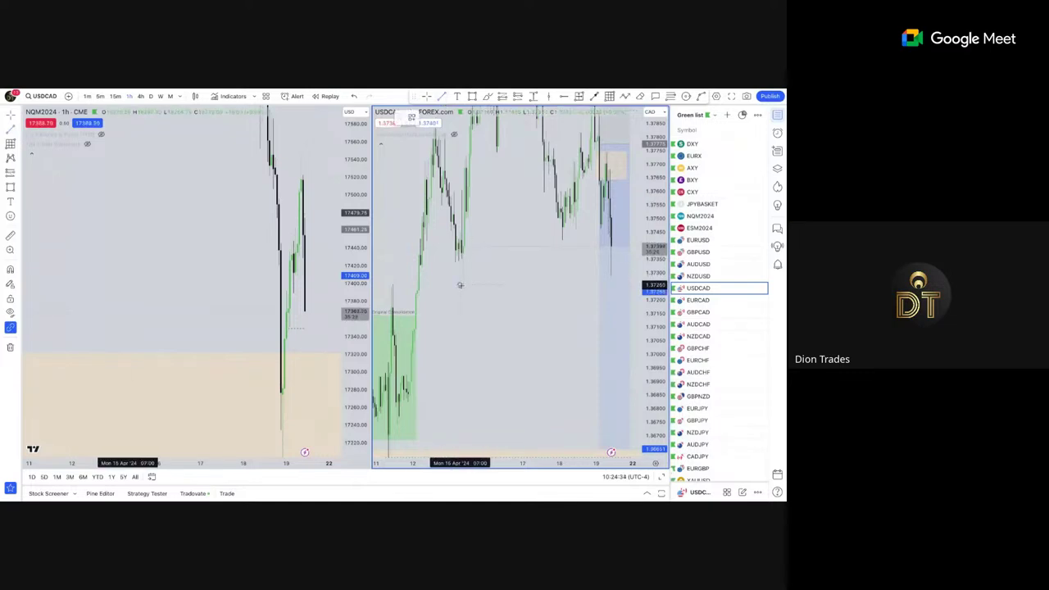
pyautogui.click(460, 285)
pyautogui.click(623, 286)
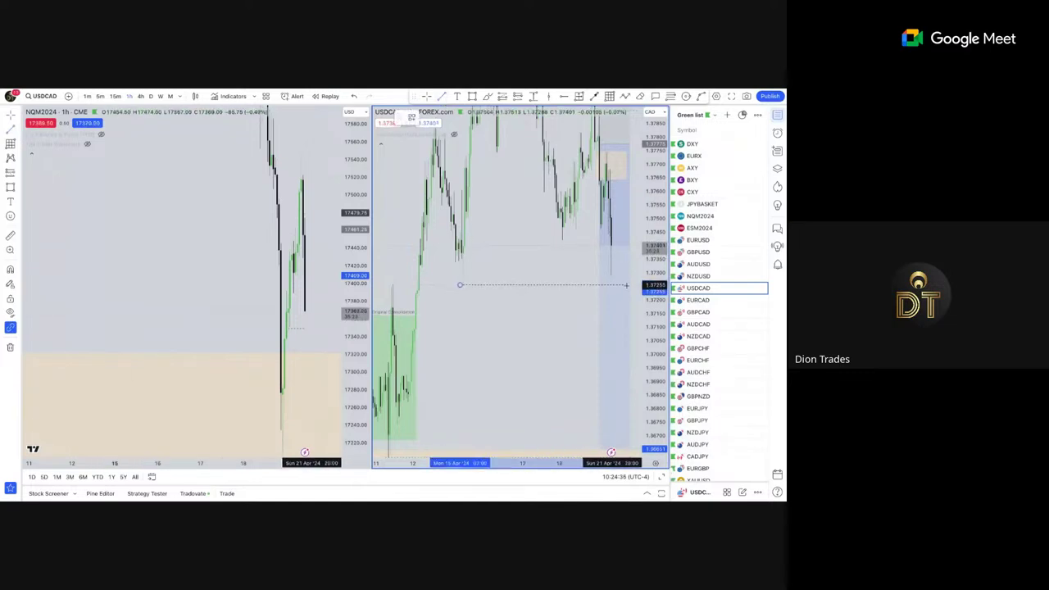
pyautogui.scroll(3, 554, 265)
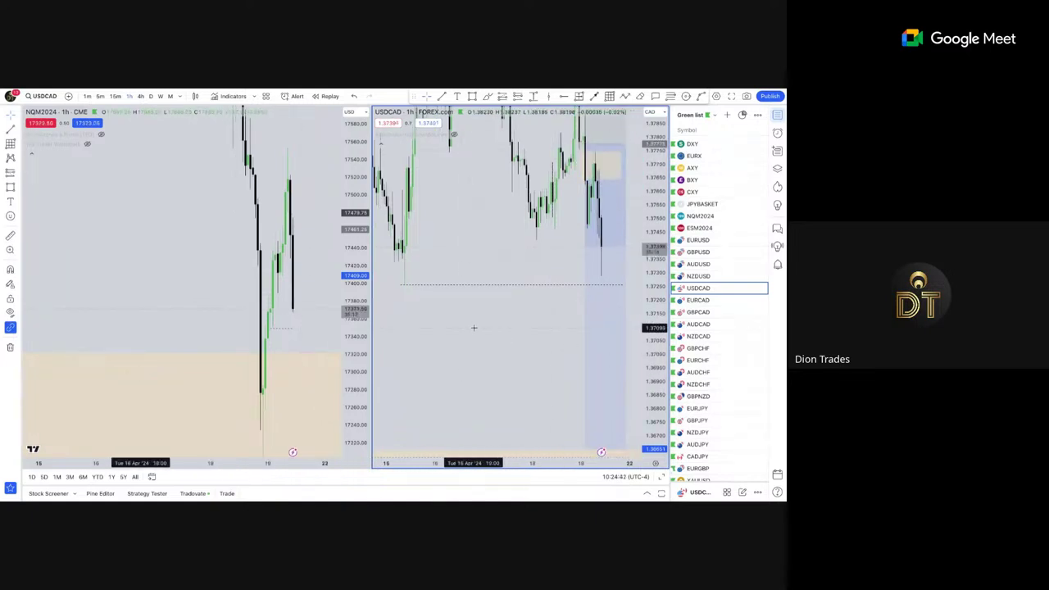
# Examine NQM2024's latest drop on the 1-hour chart, and switch both charts to 5 minutes to compare it with USDCAD.
pyautogui.scroll(2, 326, 289)
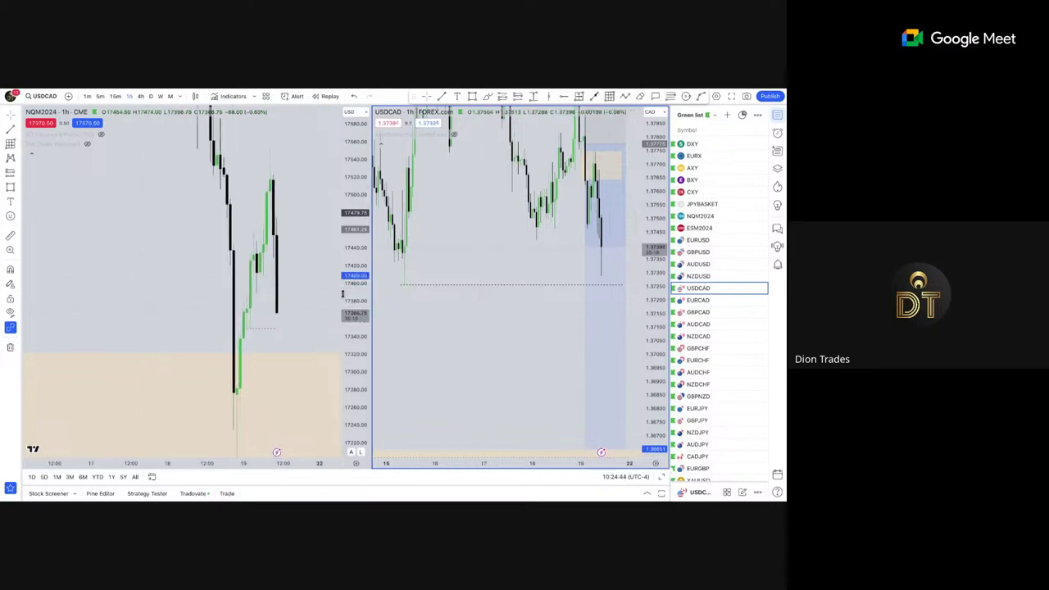
pyautogui.scroll(2, 311, 300)
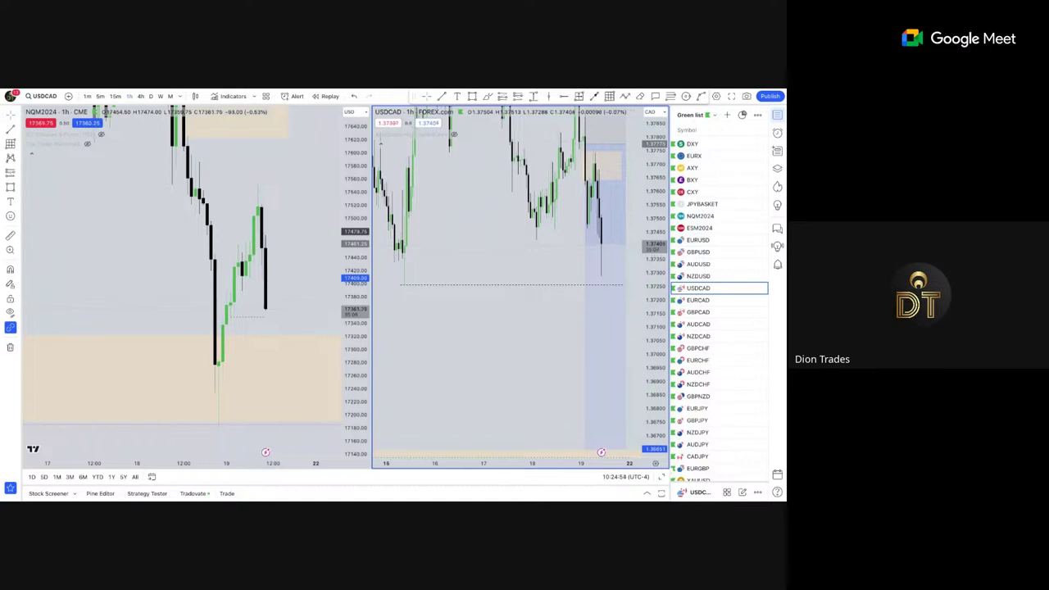
pyautogui.scroll(1, 303, 250)
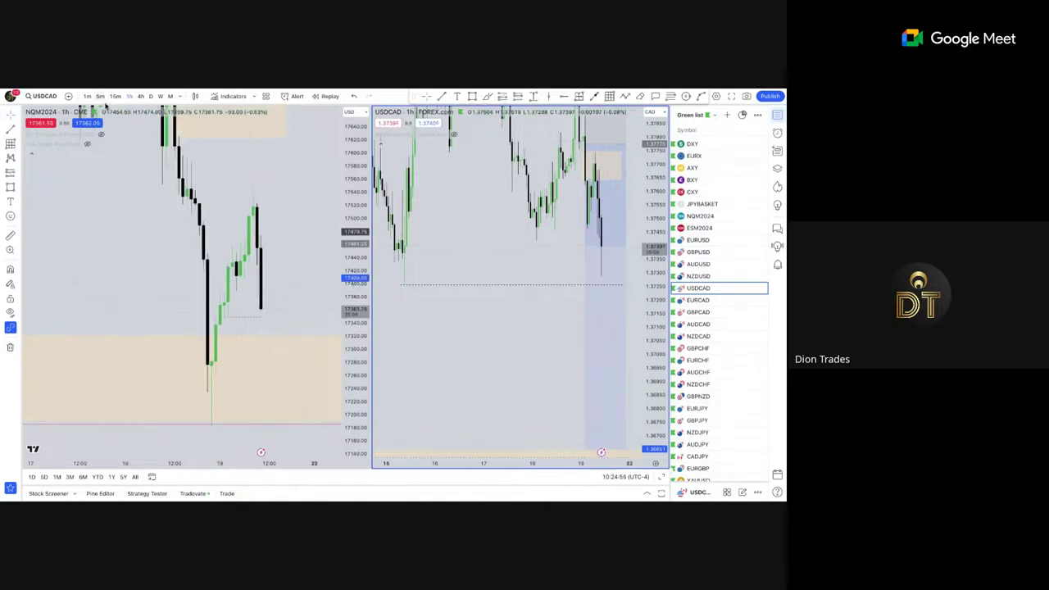
pyautogui.click(101, 96)
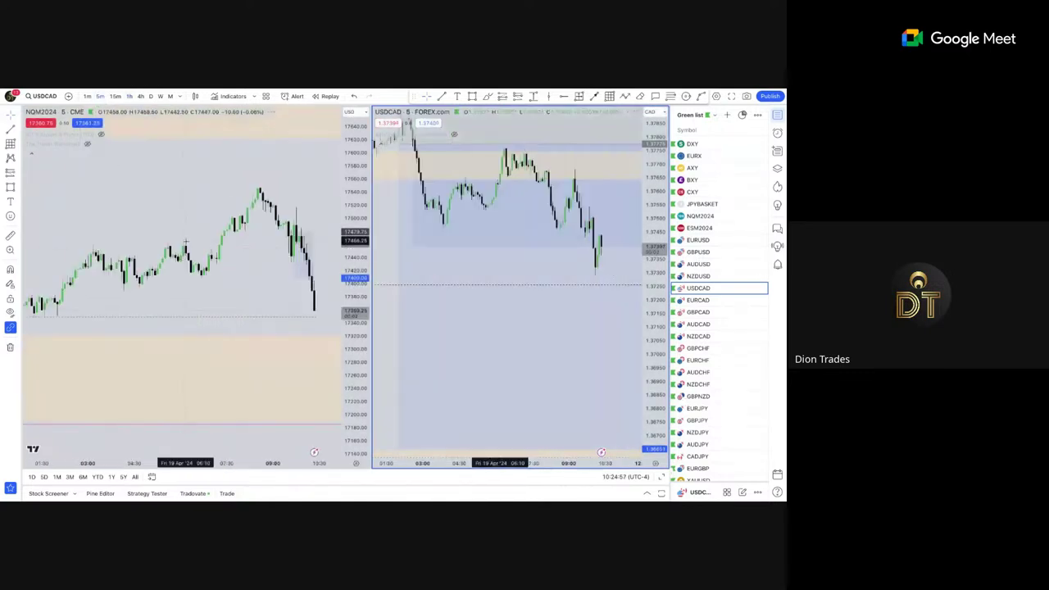
pyautogui.click(194, 192)
pyautogui.scroll(1, 188, 194)
pyautogui.moveTo(188, 194); pyautogui.dragTo(140, 199)
pyautogui.click(398, 215)
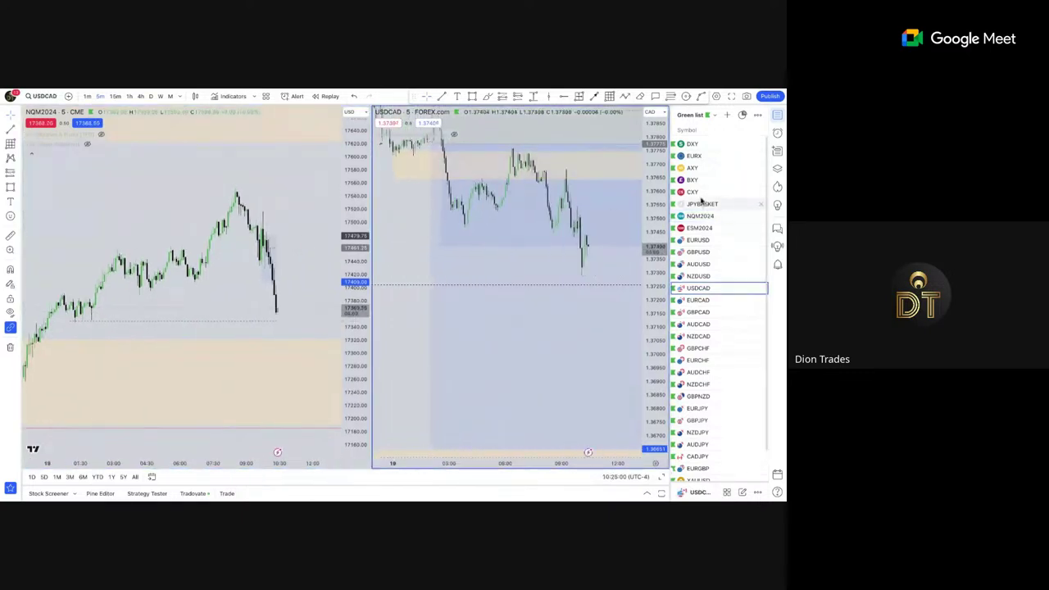
# Load DXY in place of USDCAD and compare its 19 April 5-minute decline with NQM2024.
pyautogui.click(705, 144)
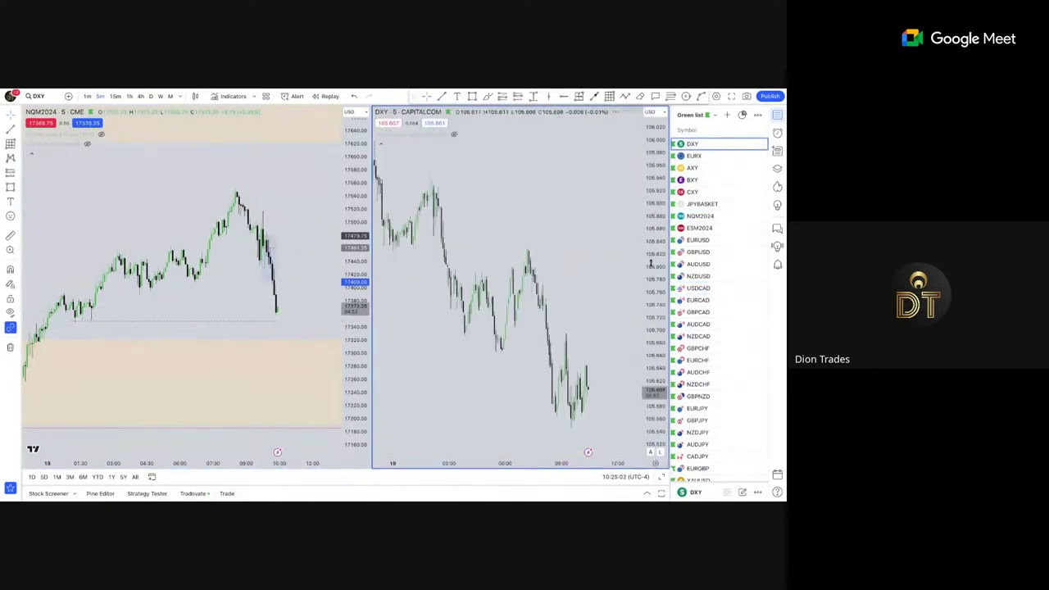
pyautogui.scroll(3, 607, 271)
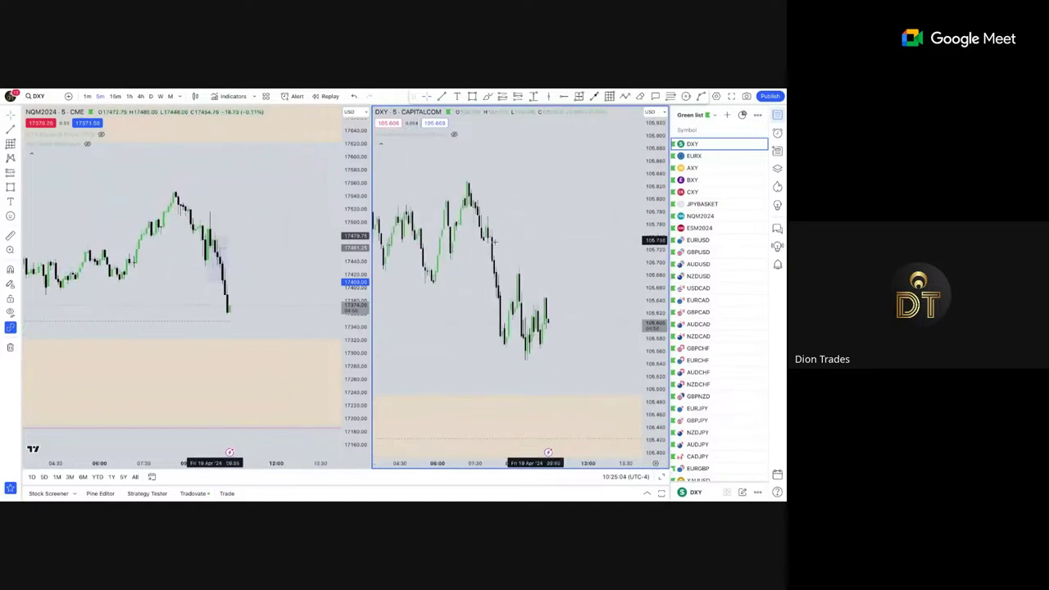
pyautogui.scroll(-3, 298, 241)
pyautogui.moveTo(292, 241); pyautogui.dragTo(256, 240)
pyautogui.moveTo(472, 209); pyautogui.dragTo(510, 204)
pyautogui.scroll(3, 294, 226)
pyautogui.moveTo(293, 229); pyautogui.dragTo(321, 273)
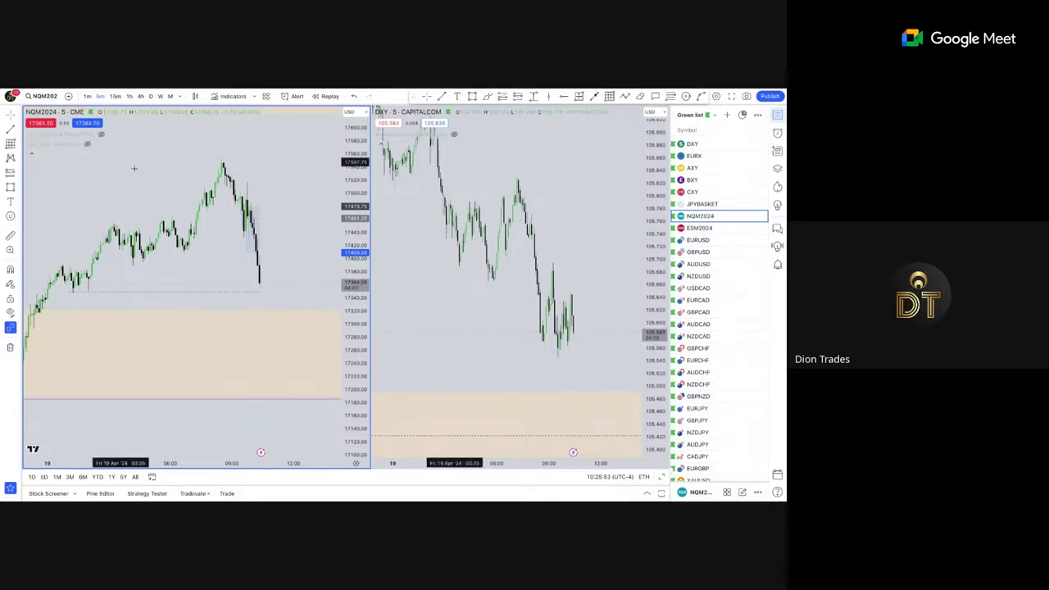
# Load XAUUSD in place of NQM2024, set both charts to 1 hour, and compare gold's swings with DXY.
pyautogui.scroll(-2, 755, 342)
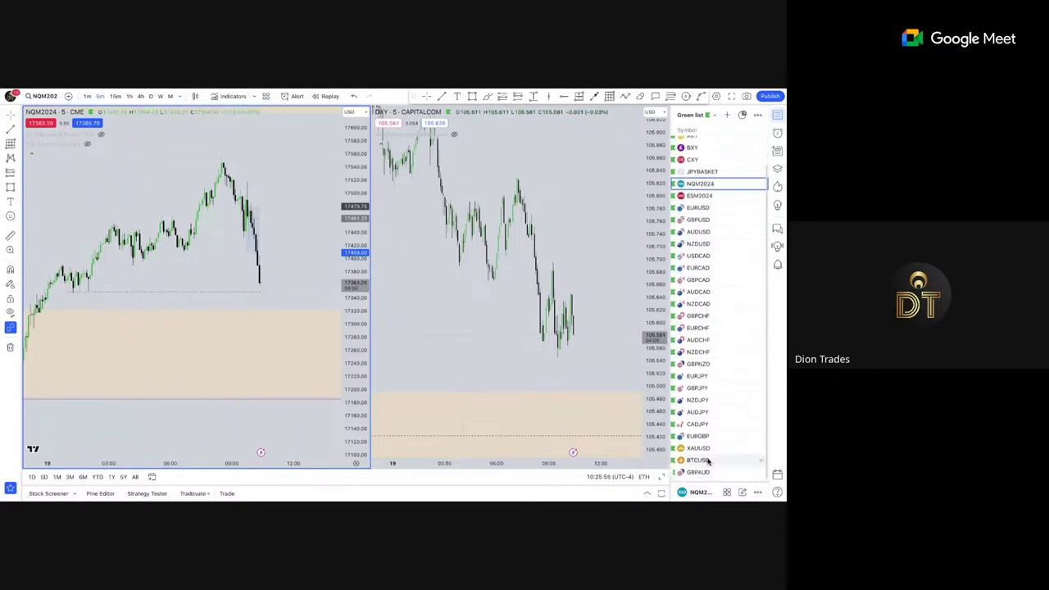
pyautogui.click(701, 449)
pyautogui.click(129, 97)
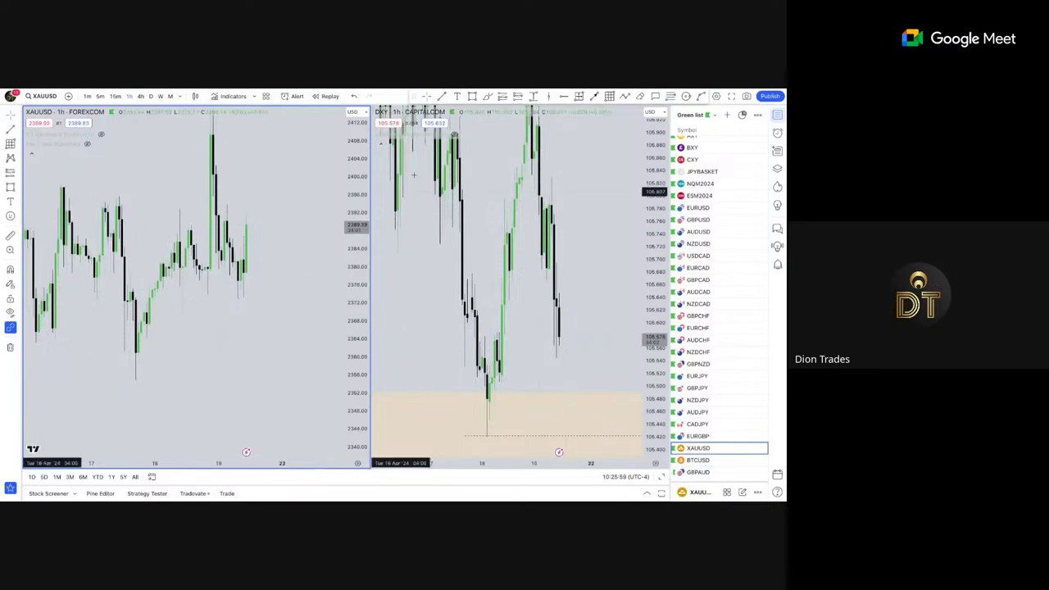
pyautogui.scroll(-2, 193, 213)
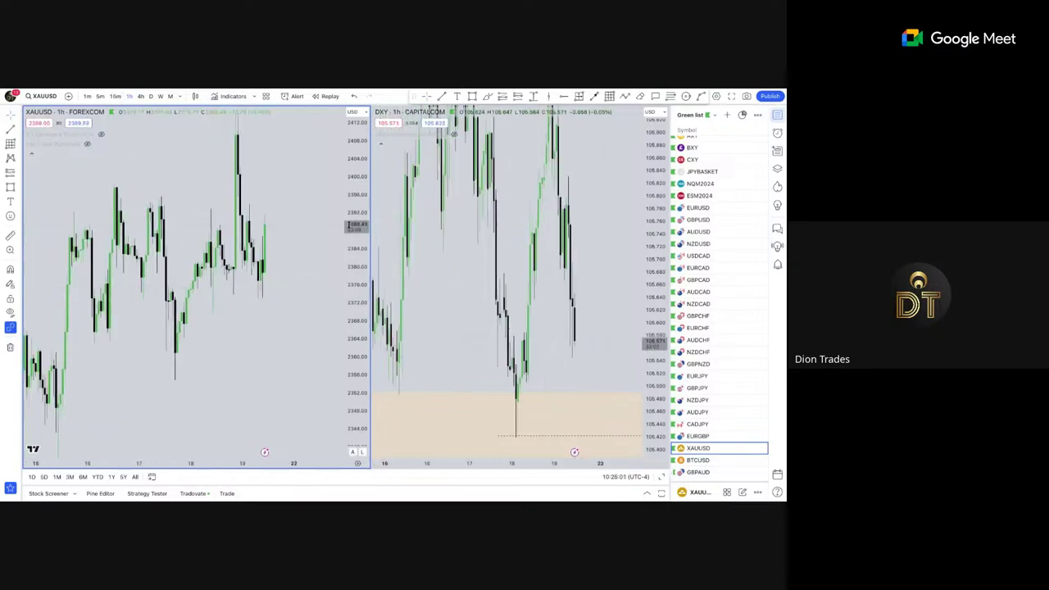
pyautogui.scroll(3, 290, 278)
pyautogui.click(633, 202)
pyautogui.scroll(-5, 659, 246)
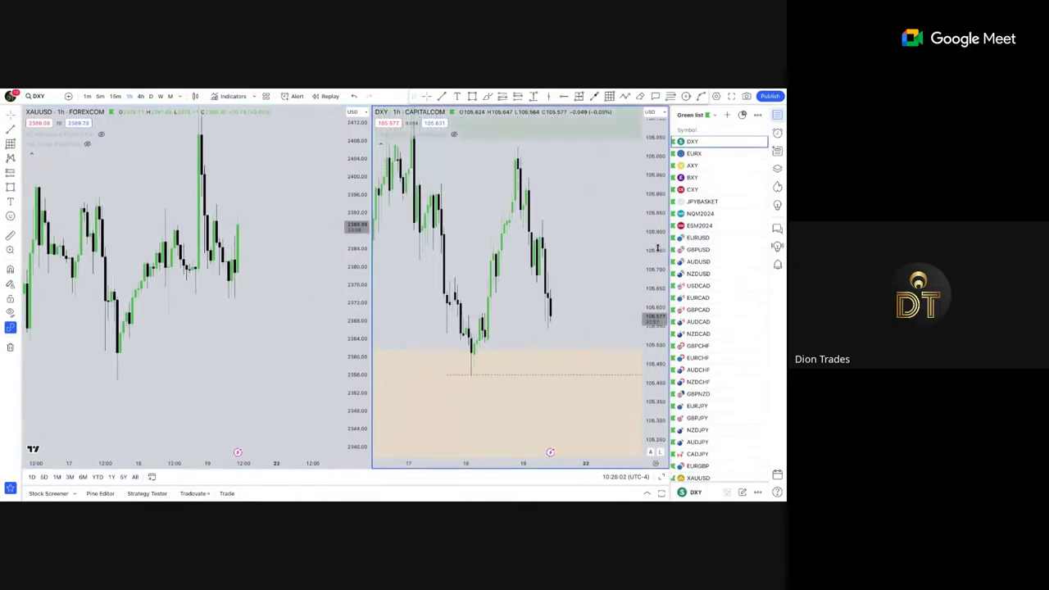
pyautogui.scroll(-1, 605, 274)
pyautogui.scroll(-2, 652, 276)
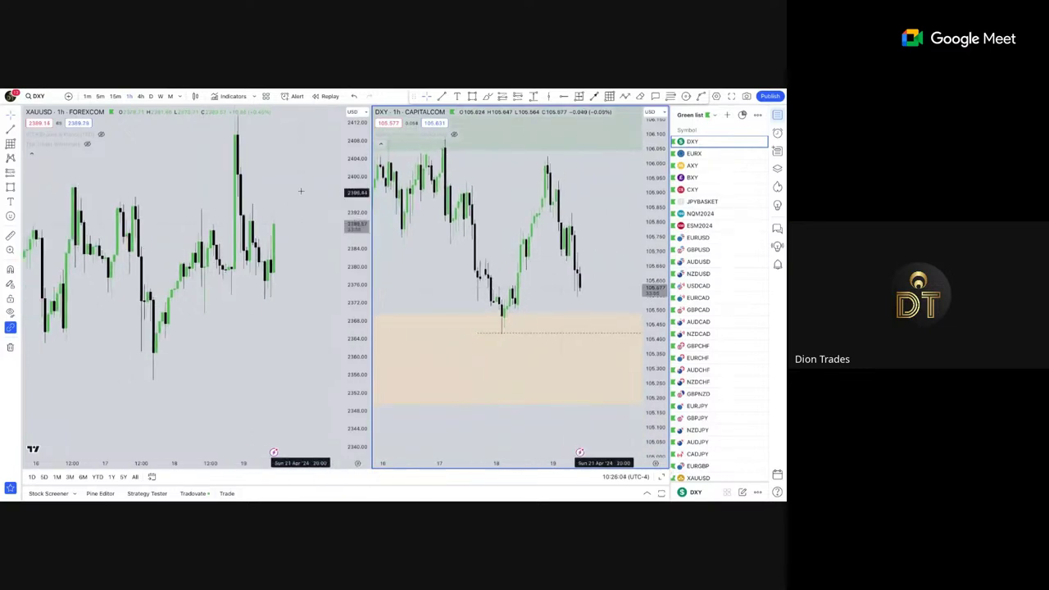
# Draw a horizontal trend line on XAUUSD at about 2373.85, from the 18 April 19:00 low to just past the latest candle.
pyautogui.click(248, 234)
pyautogui.scroll(4, 254, 229)
pyautogui.moveTo(257, 209); pyautogui.dragTo(263, 221)
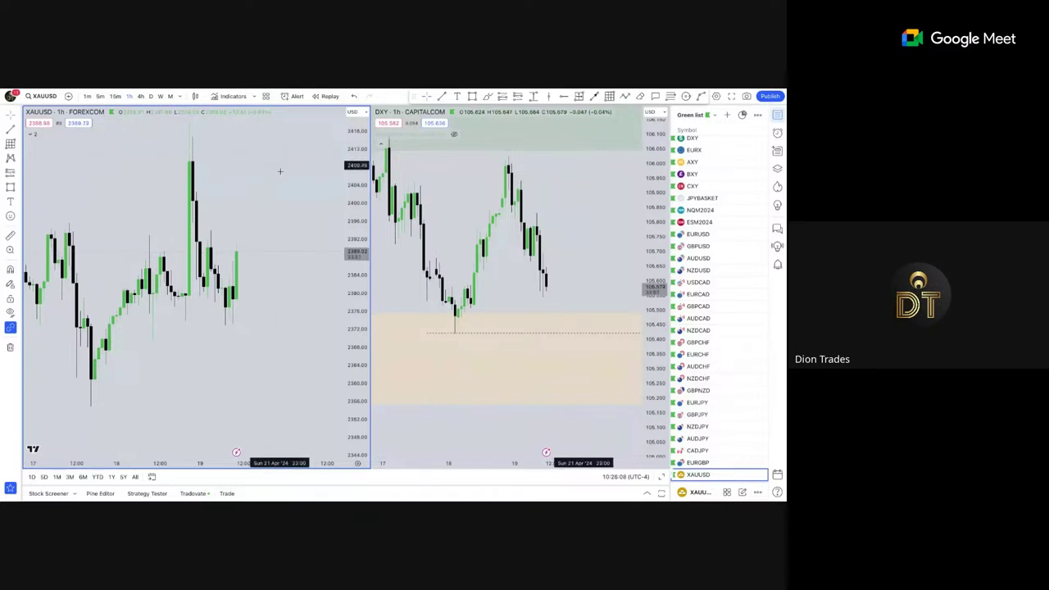
pyautogui.moveTo(286, 284)
pyautogui.mouseDown()
pyautogui.moveTo(261, 301)
pyautogui.moveTo(292, 301)
pyautogui.mouseUp()
pyautogui.scroll(1, 754, 197)
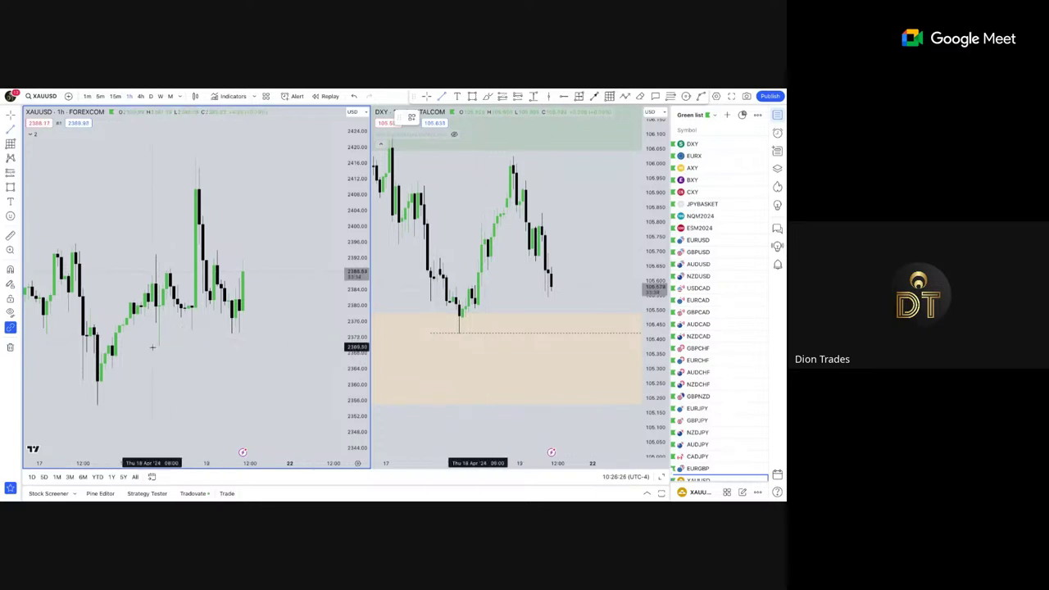
pyautogui.click(189, 330)
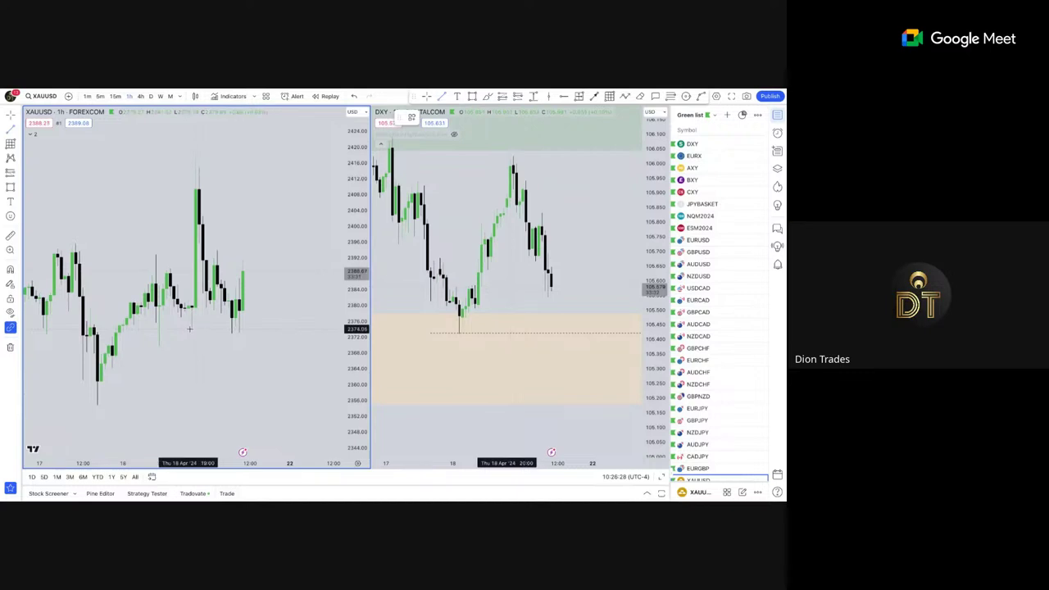
pyautogui.click(267, 328)
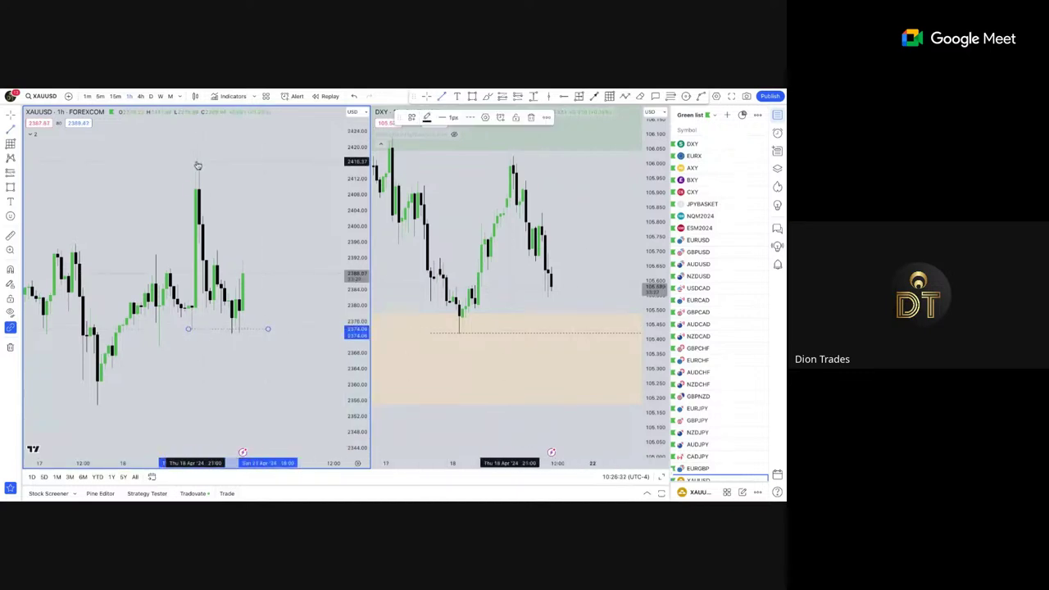
pyautogui.click(201, 323)
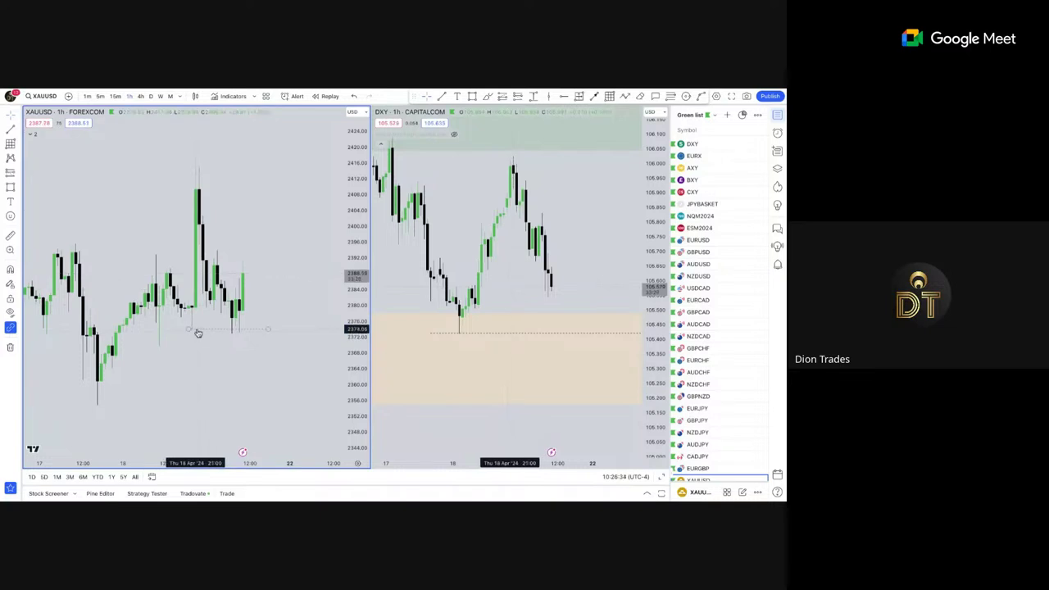
pyautogui.click(197, 331)
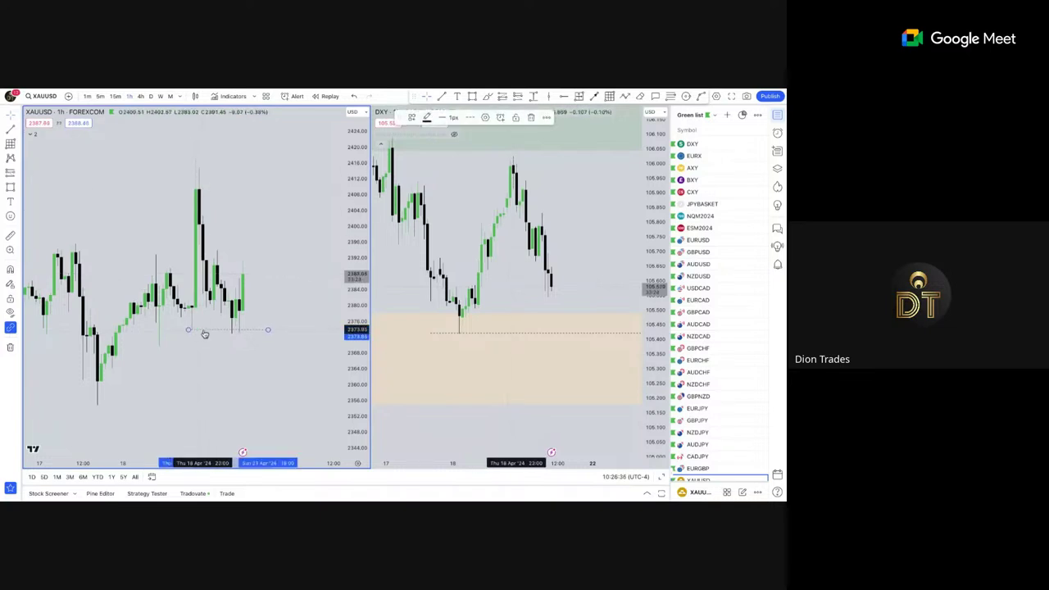
# Switch both charts to 5 minutes and mark an orange zone on XAUUSD at about 2376 to 2378, from the 19 April low's rebound to the latest candle.
pyautogui.scroll(1, 248, 284)
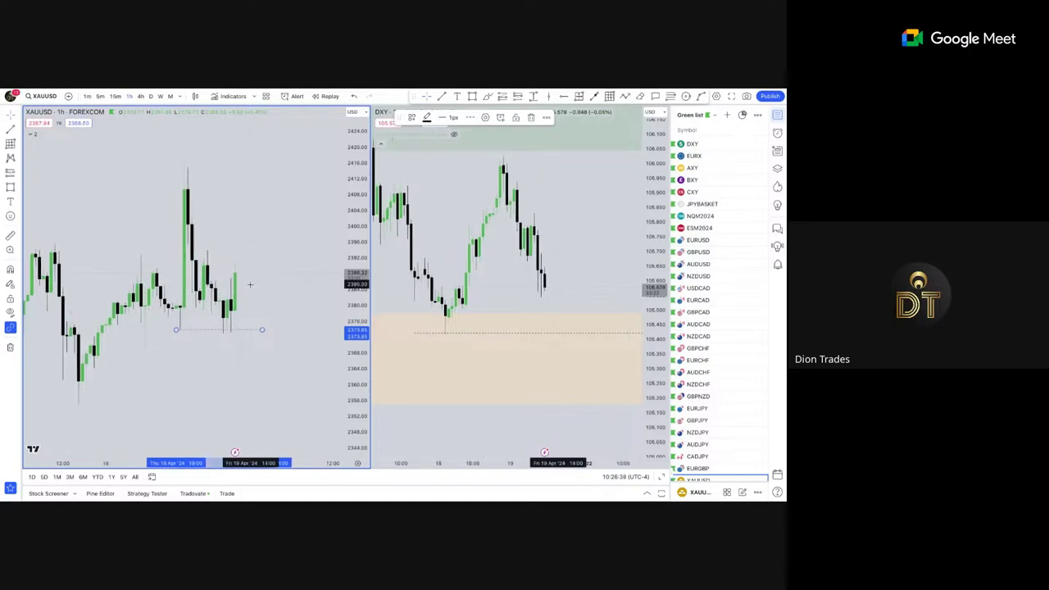
pyautogui.click(113, 95)
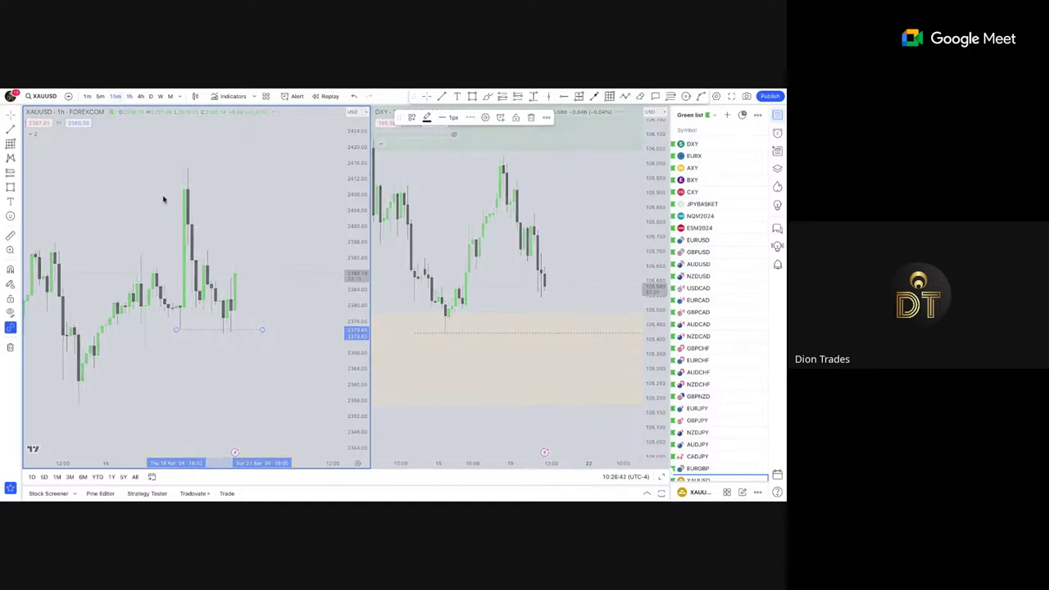
pyautogui.scroll(-2, 166, 287)
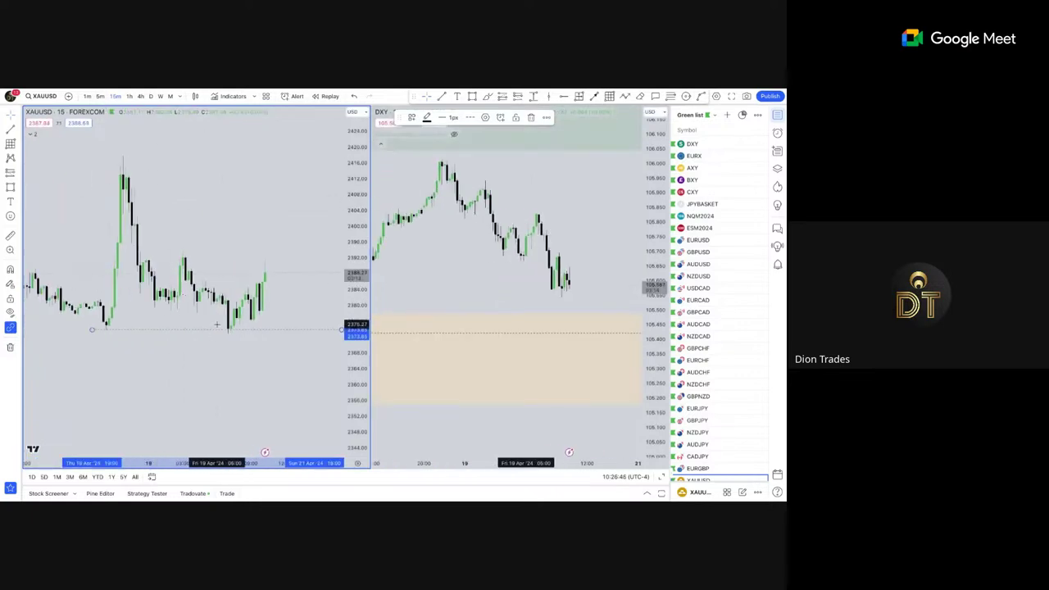
pyautogui.click(100, 96)
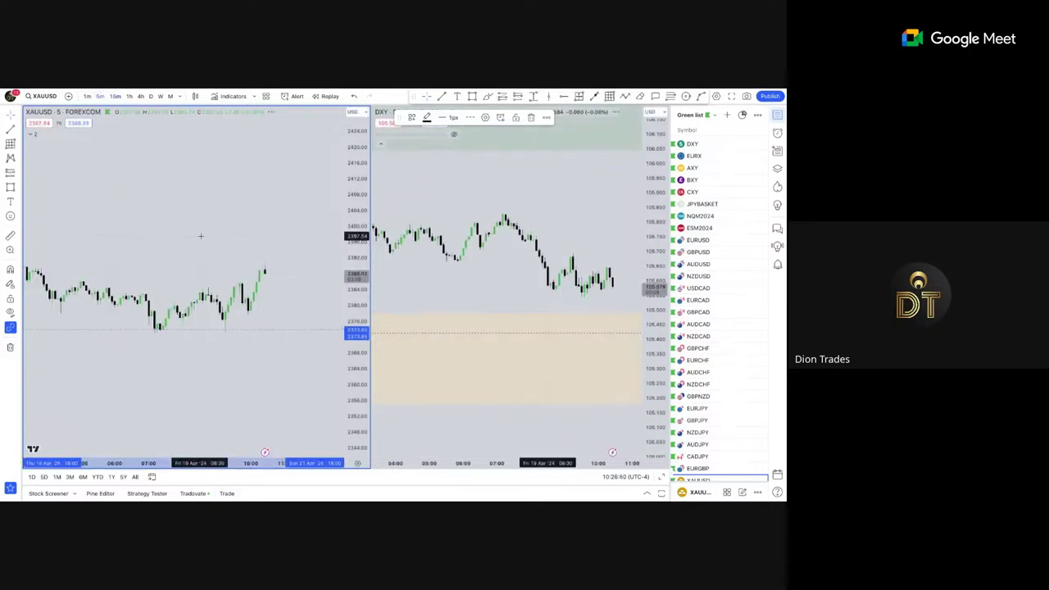
pyautogui.scroll(4, 233, 371)
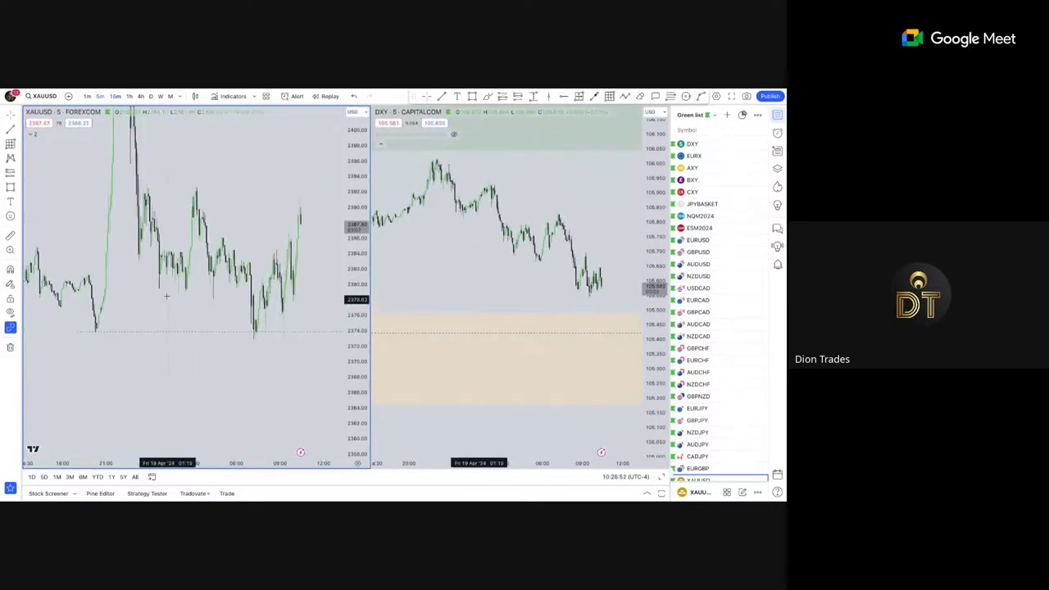
pyautogui.scroll(3, 301, 334)
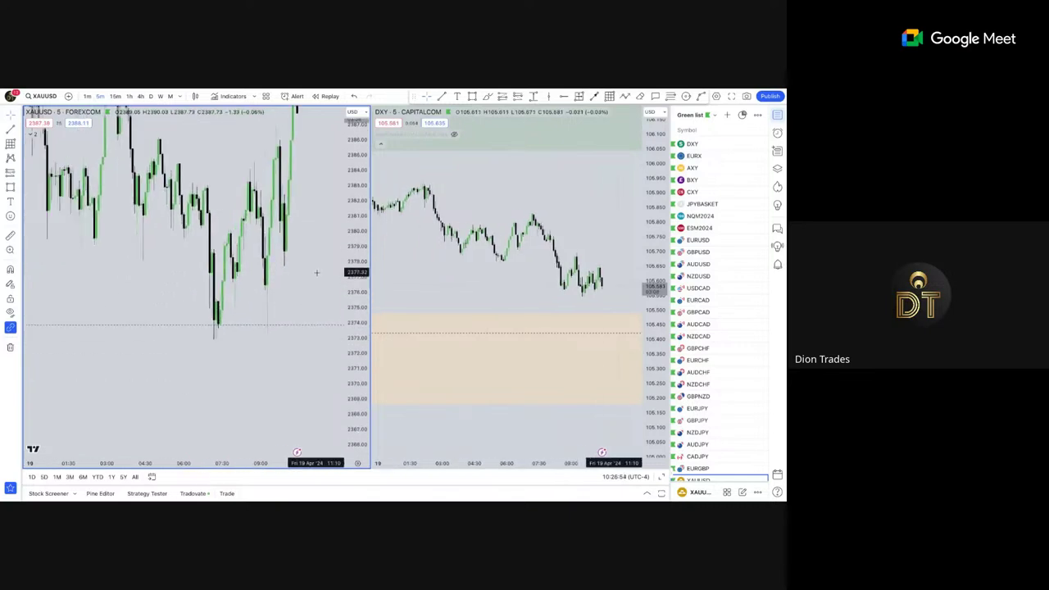
pyautogui.scroll(-4, 320, 284)
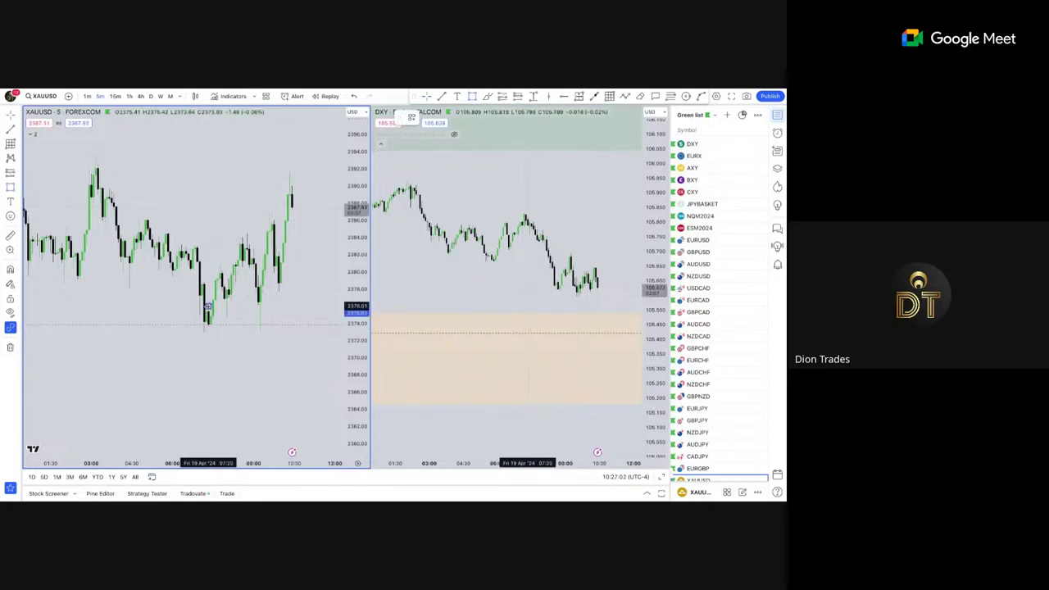
pyautogui.click(290, 302)
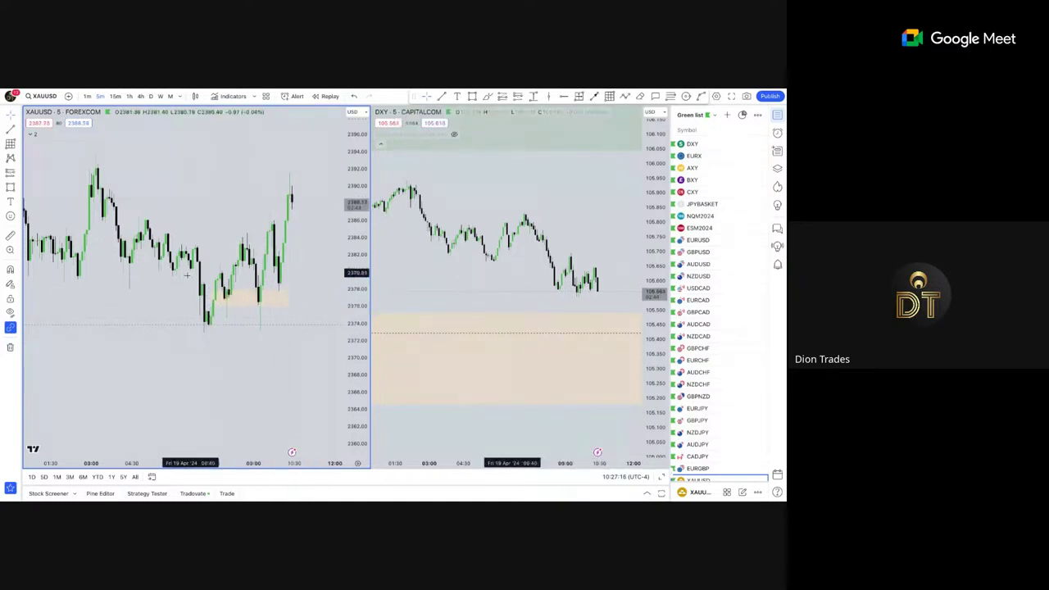
# Draw short horizontal trend lines on XAUUSD below the orange zone at about 2374.7 and just above it at about 2378.3.
pyautogui.scroll(1, 200, 295)
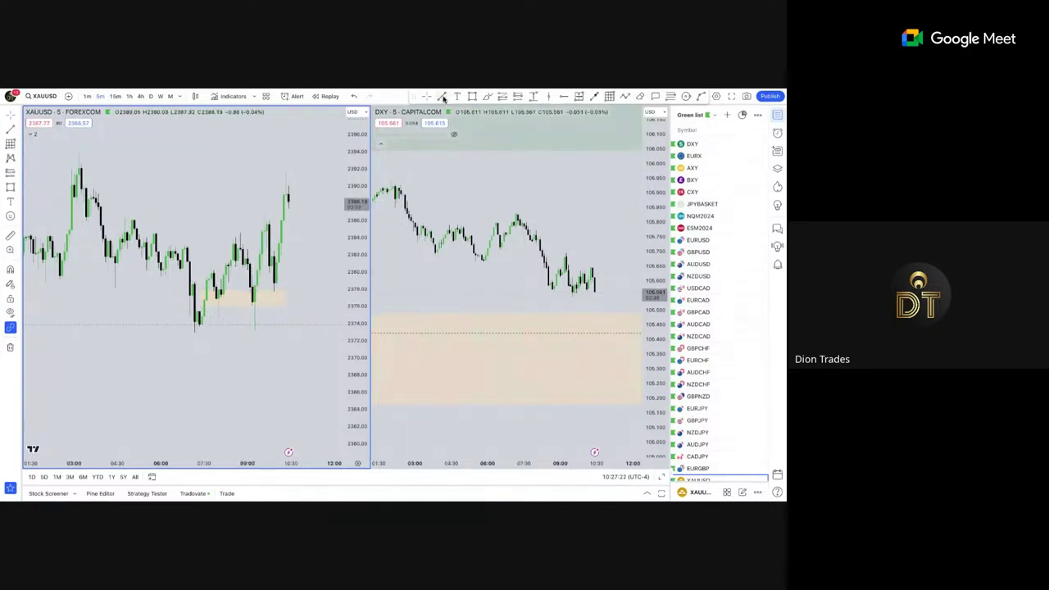
pyautogui.click(216, 317)
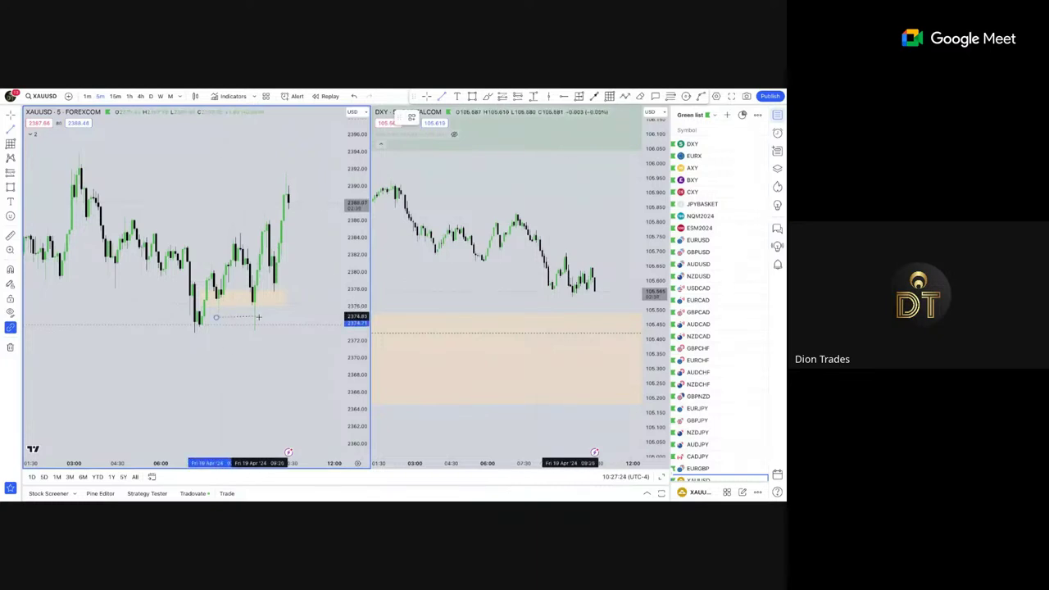
pyautogui.click(256, 317)
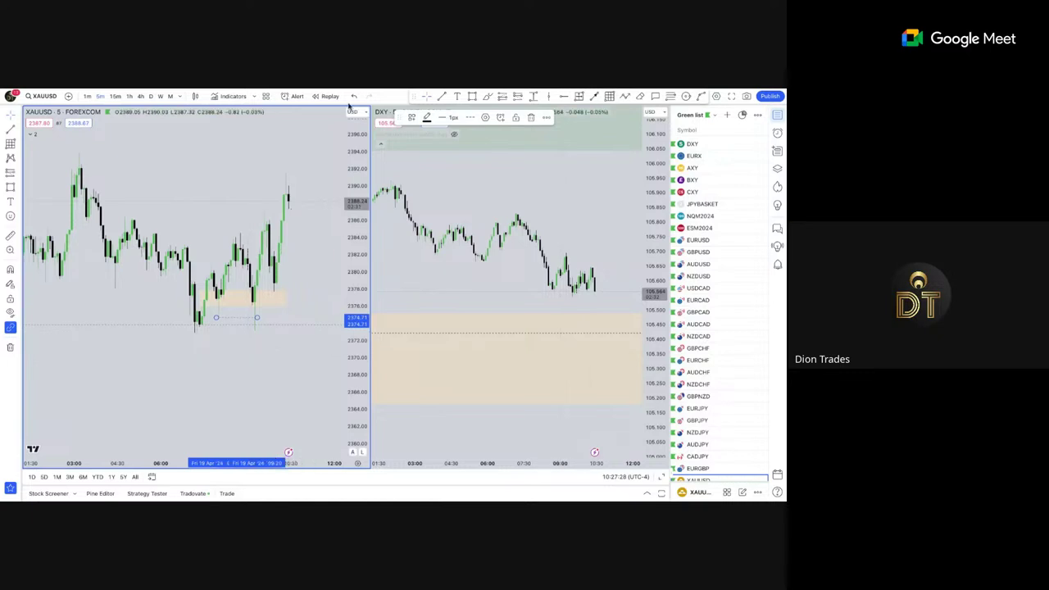
pyautogui.click(442, 97)
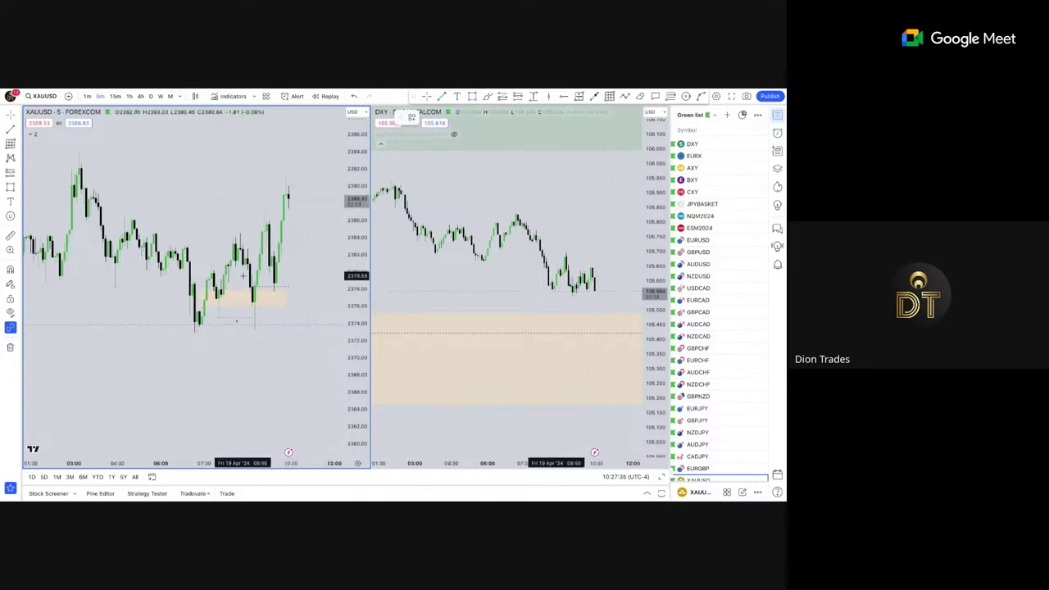
pyautogui.scroll(1, 290, 258)
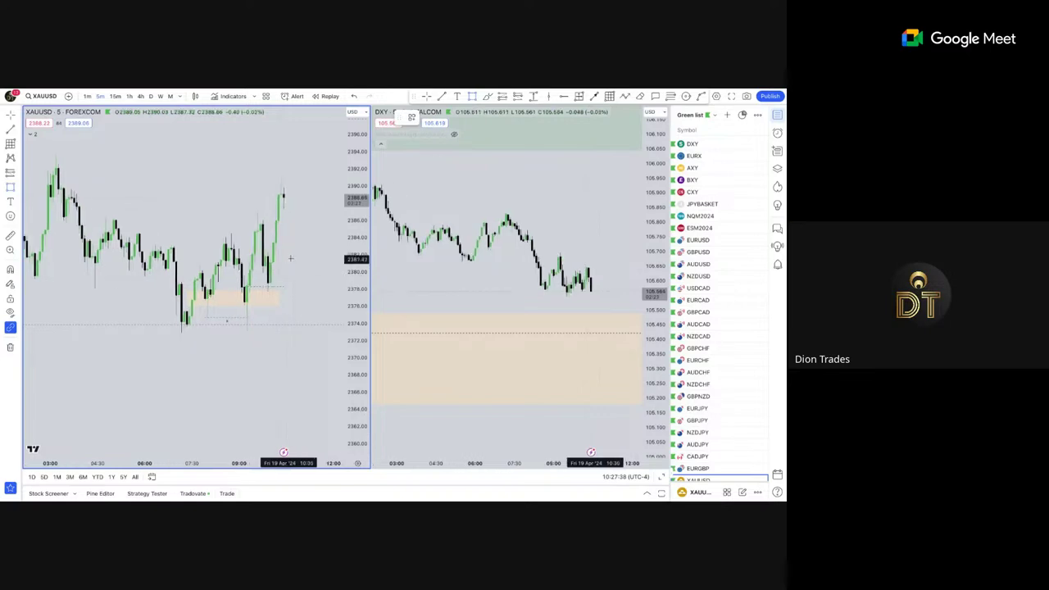
# Draw a horizontal trend line on XAUUSD at about 2394, from the early 19 April high to just past the latest candle.
pyautogui.scroll(-4, 290, 258)
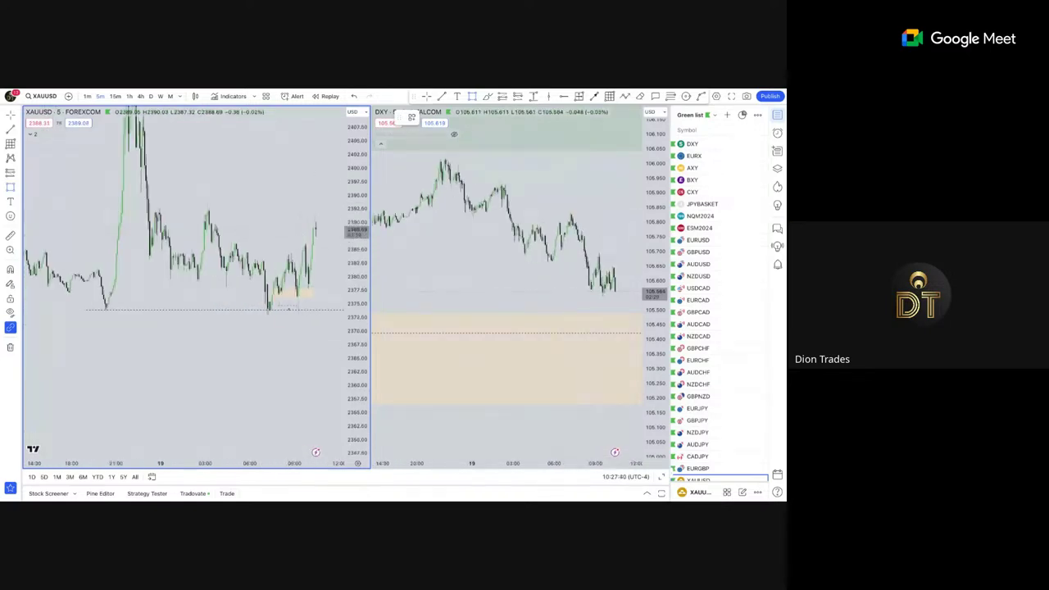
pyautogui.click(442, 97)
pyautogui.click(200, 201)
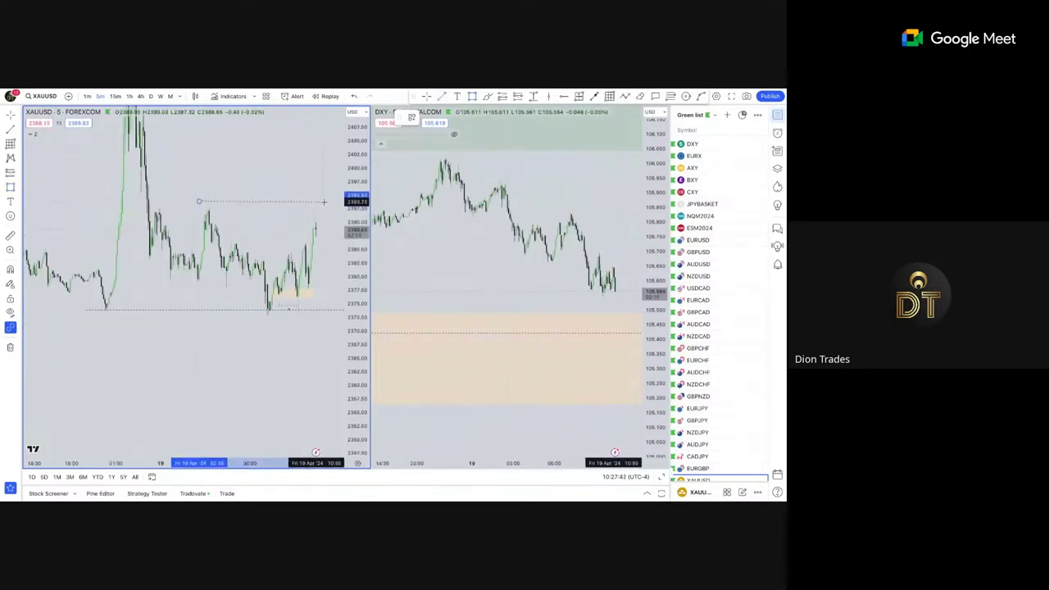
pyautogui.click(324, 201)
pyautogui.scroll(3, 338, 218)
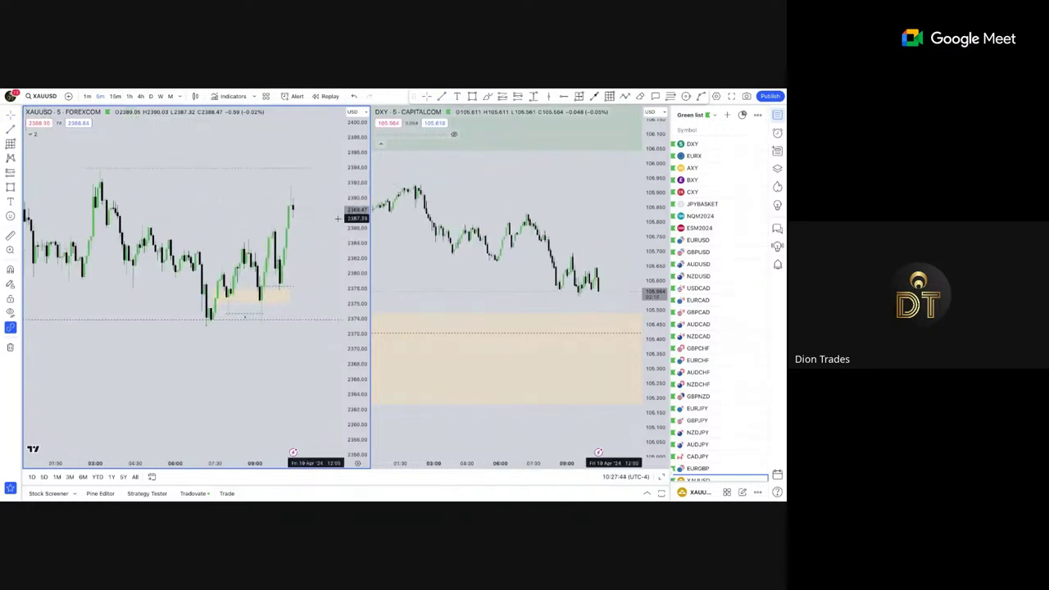
# Draw a Fibonacci retracement over XAUUSD's latest rally, from about 2377.6 up to about 2391.7.
pyautogui.scroll(4, 338, 218)
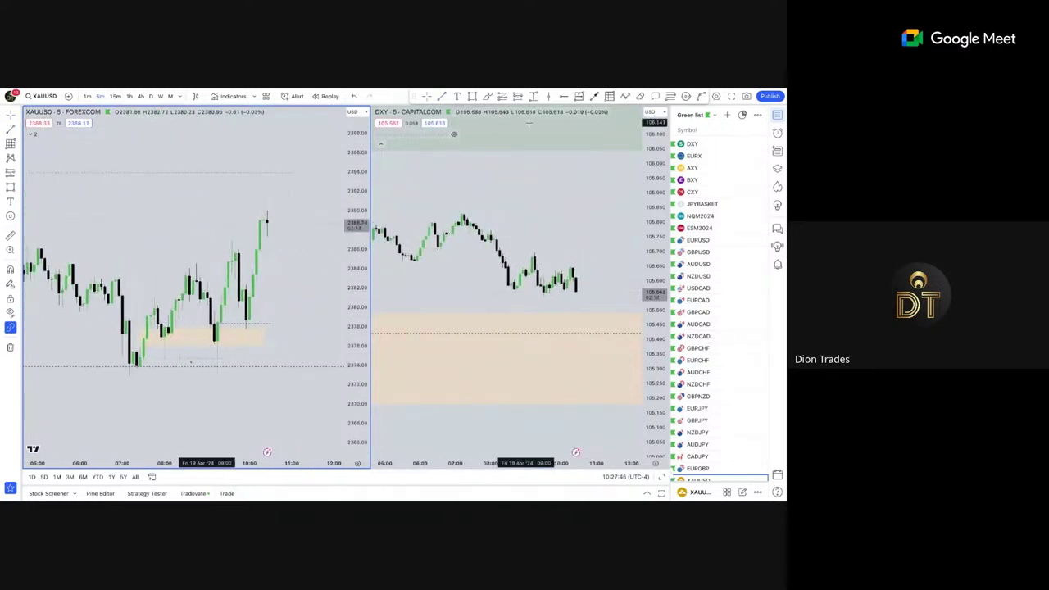
pyautogui.click(668, 96)
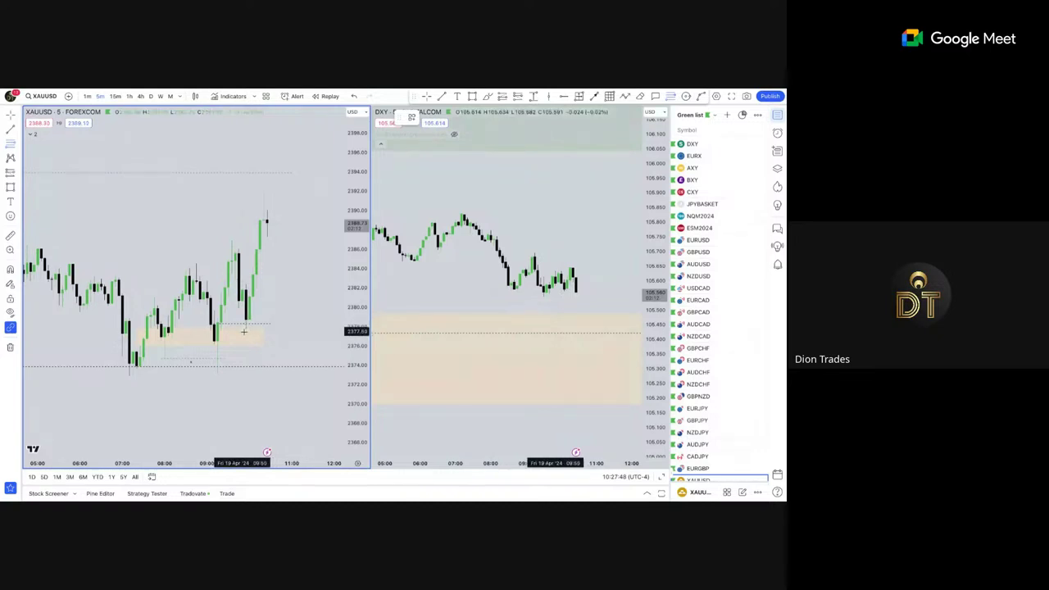
pyautogui.click(241, 330)
pyautogui.click(302, 195)
pyautogui.click(310, 231)
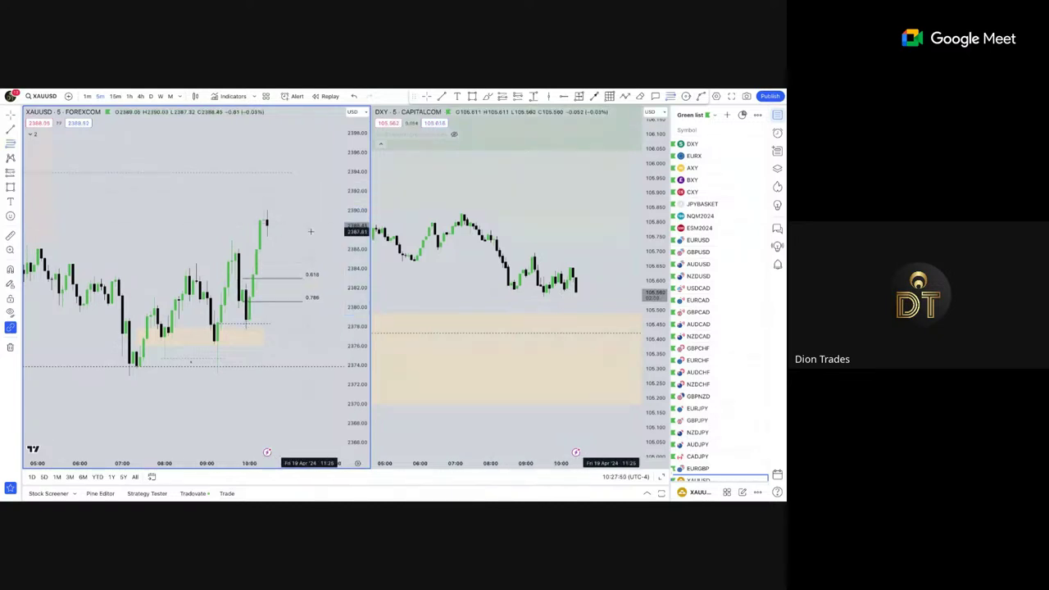
# Place a long position on XAUUSD with entry at about 2384.6, stop at 2380.27 and target at 2393.82, and remove the Fibonacci retracement.
pyautogui.click(270, 263)
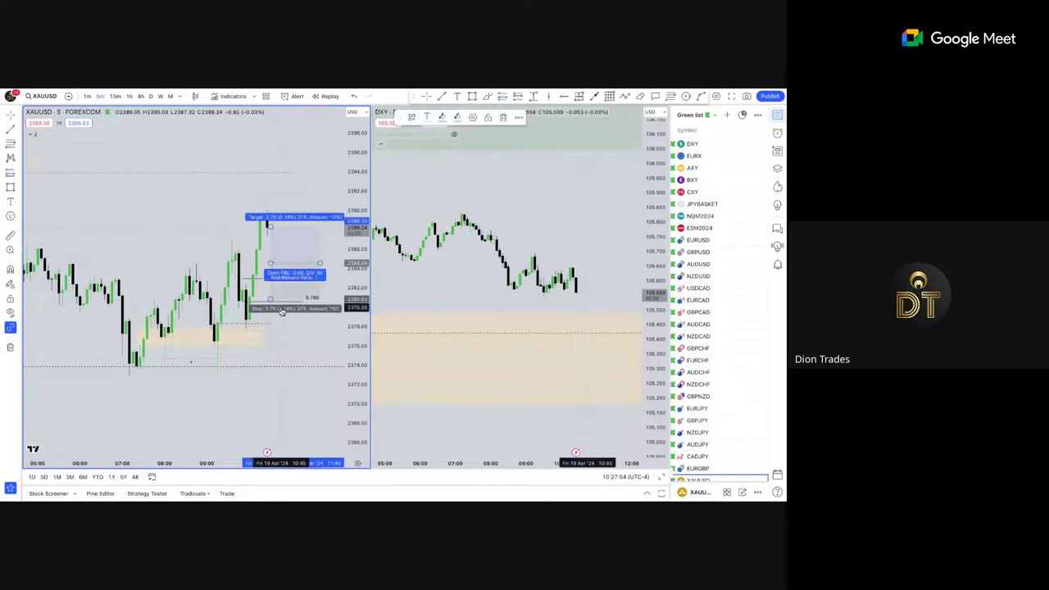
pyautogui.moveTo(270, 300); pyautogui.dragTo(271, 303)
pyautogui.moveTo(270, 222); pyautogui.dragTo(274, 174)
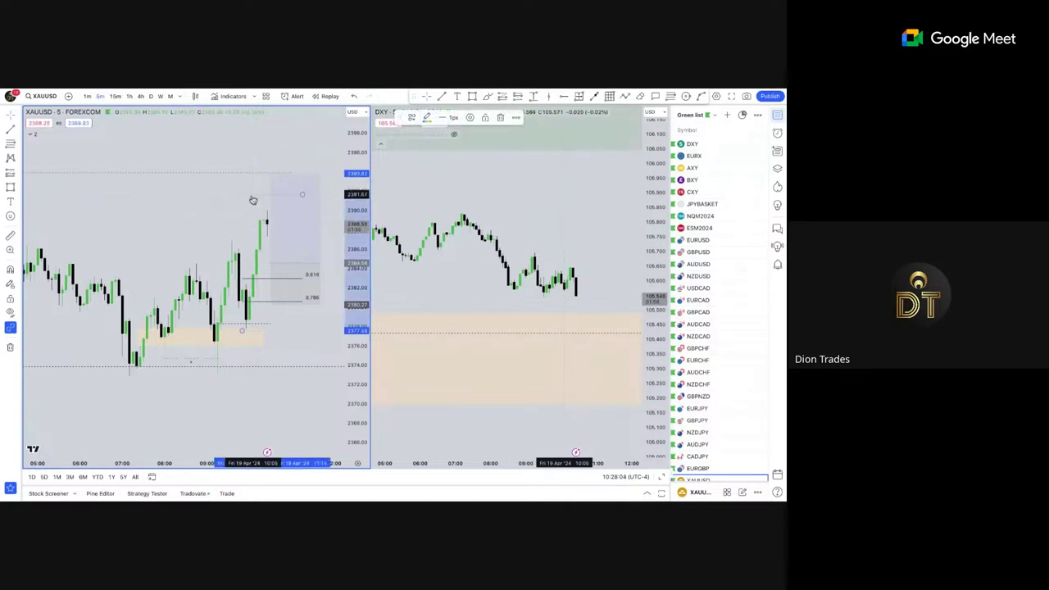
pyautogui.scroll(-2, 253, 234)
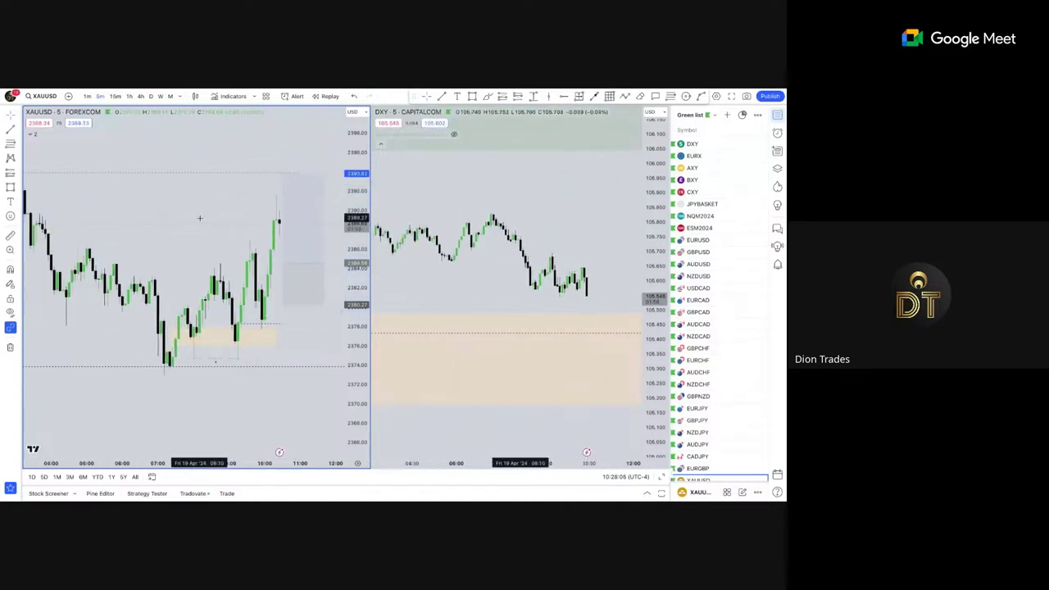
# Review XAUUSD's 19 April swings and shift the long position later and higher, to a stop of about 2381.7 and a target of about 2395.2.
pyautogui.moveTo(199, 222); pyautogui.dragTo(194, 231)
pyautogui.scroll(-1, 194, 231)
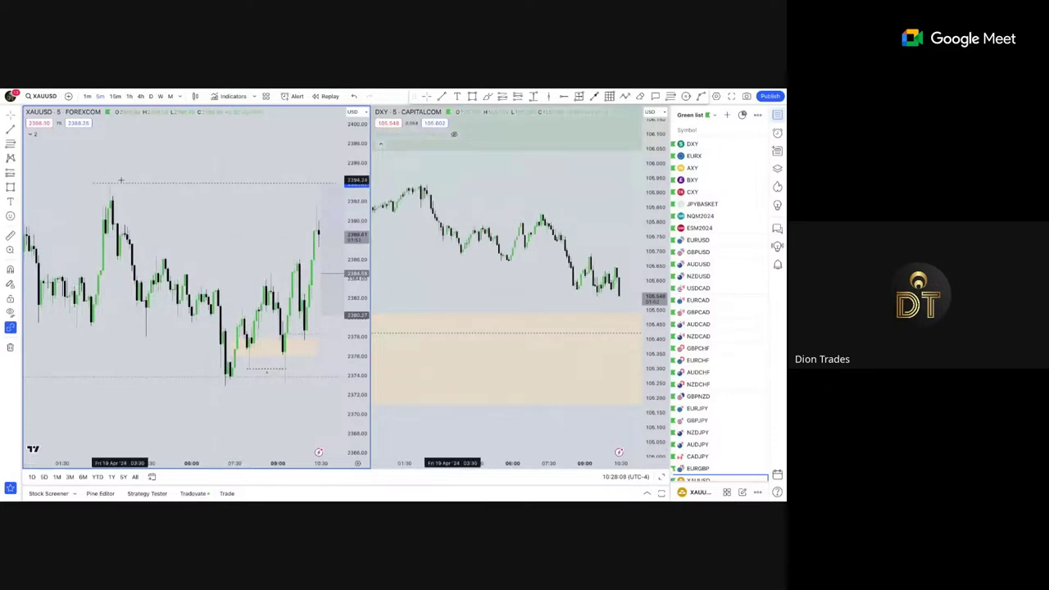
pyautogui.scroll(-2, 132, 187)
pyautogui.scroll(3, 132, 187)
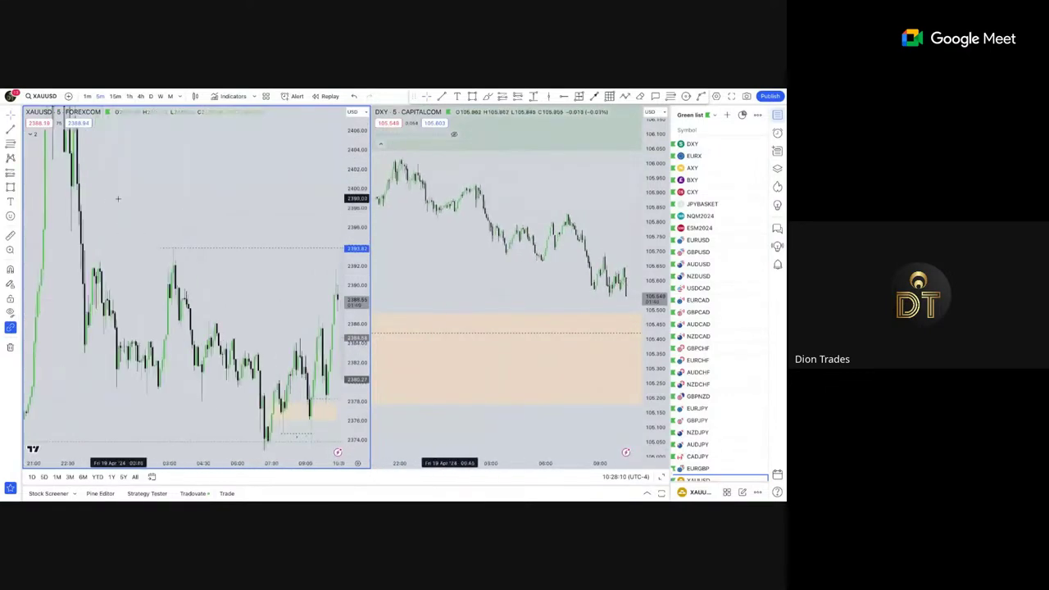
pyautogui.scroll(3, 228, 192)
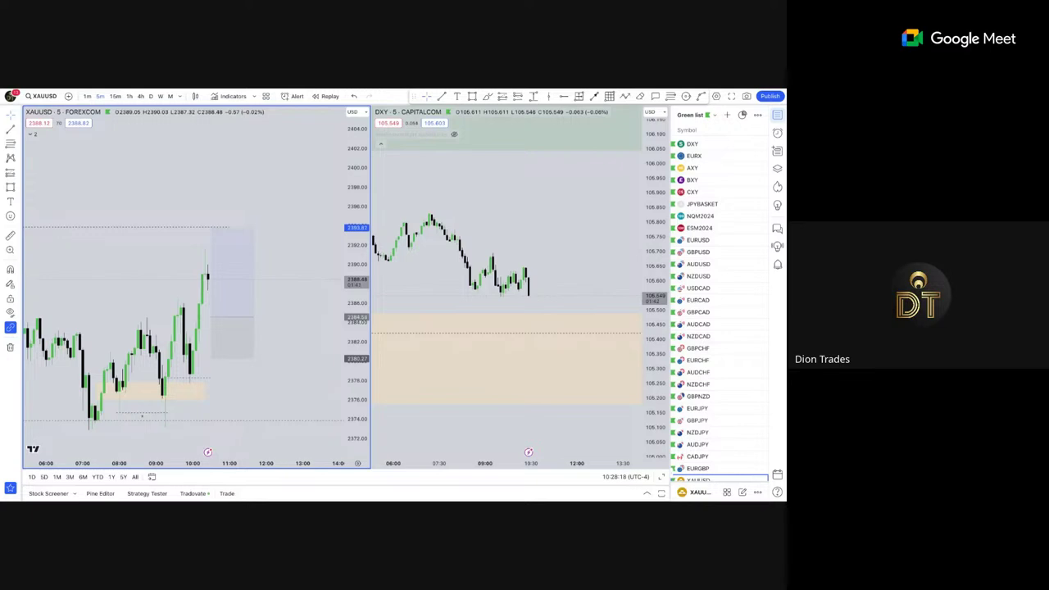
pyautogui.moveTo(149, 288); pyautogui.dragTo(186, 262)
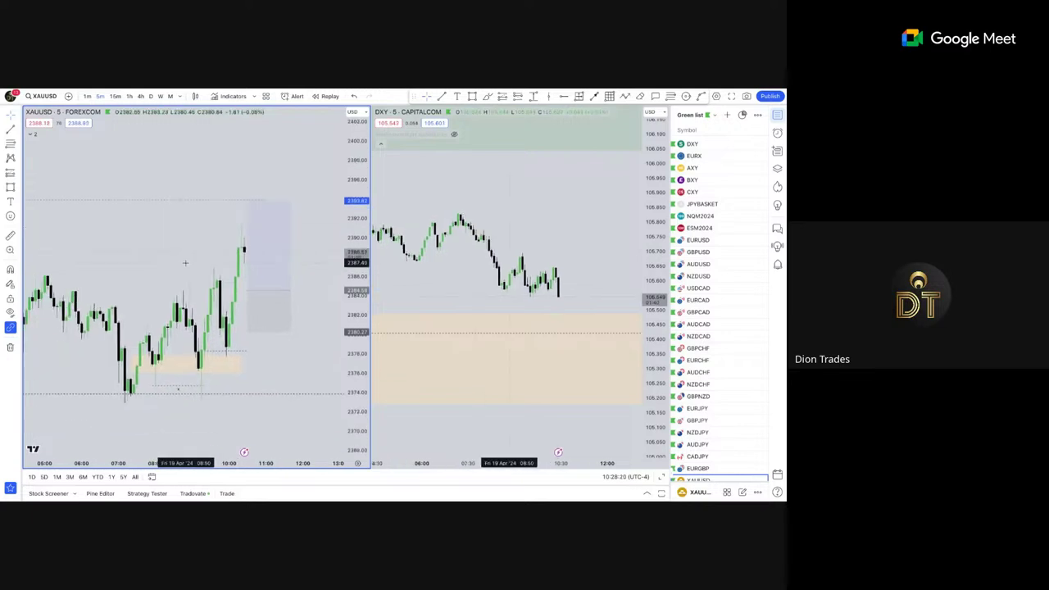
pyautogui.click(291, 246)
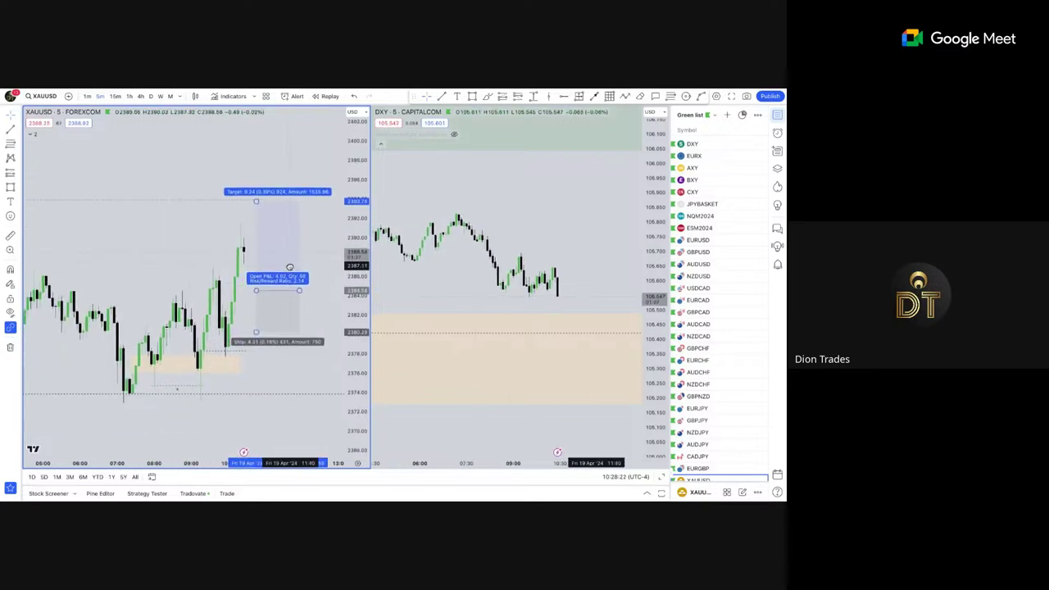
pyautogui.click(211, 224)
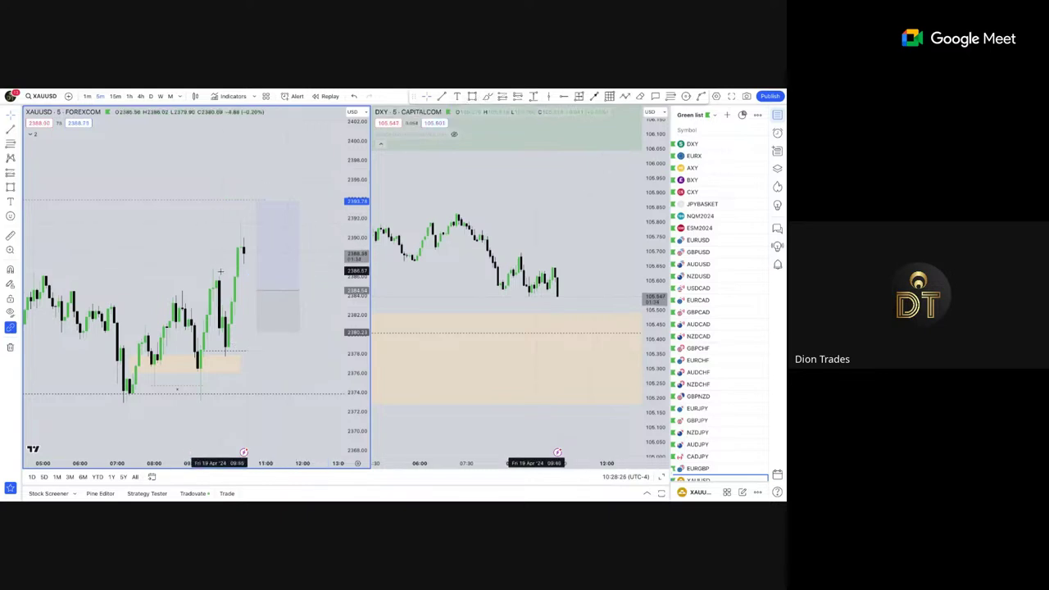
pyautogui.moveTo(283, 288)
pyautogui.mouseDown()
pyautogui.moveTo(266, 278)
pyautogui.moveTo(296, 274)
pyautogui.mouseUp()
# Draw a horizontal trend line on XAUUSD at about 2385.4, from the swing high before the latest rally into the long position.
pyautogui.click(443, 97)
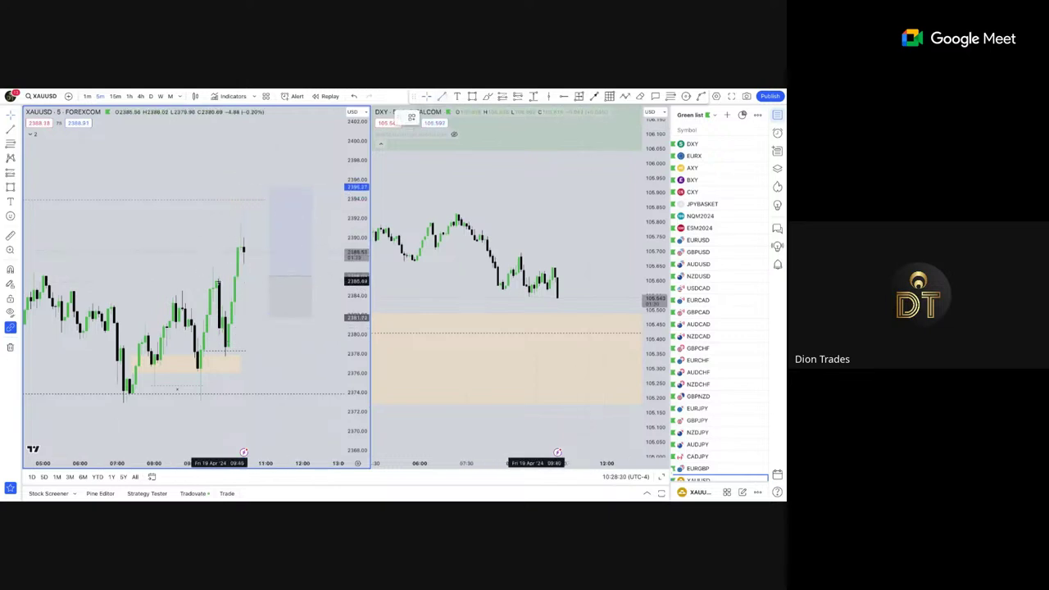
pyautogui.click(219, 282)
pyautogui.click(278, 280)
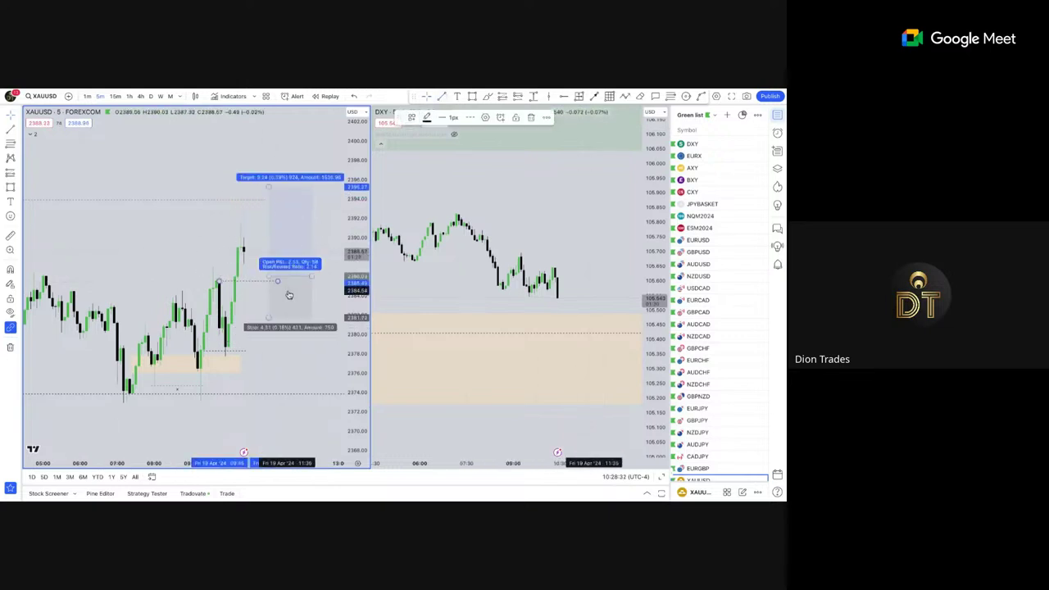
# Move XAUUSD's long position onto the new line, with entry at about 2385.4, stop at about 2381.14 and target at about 2393.9.
pyautogui.moveTo(288, 292); pyautogui.dragTo(265, 324)
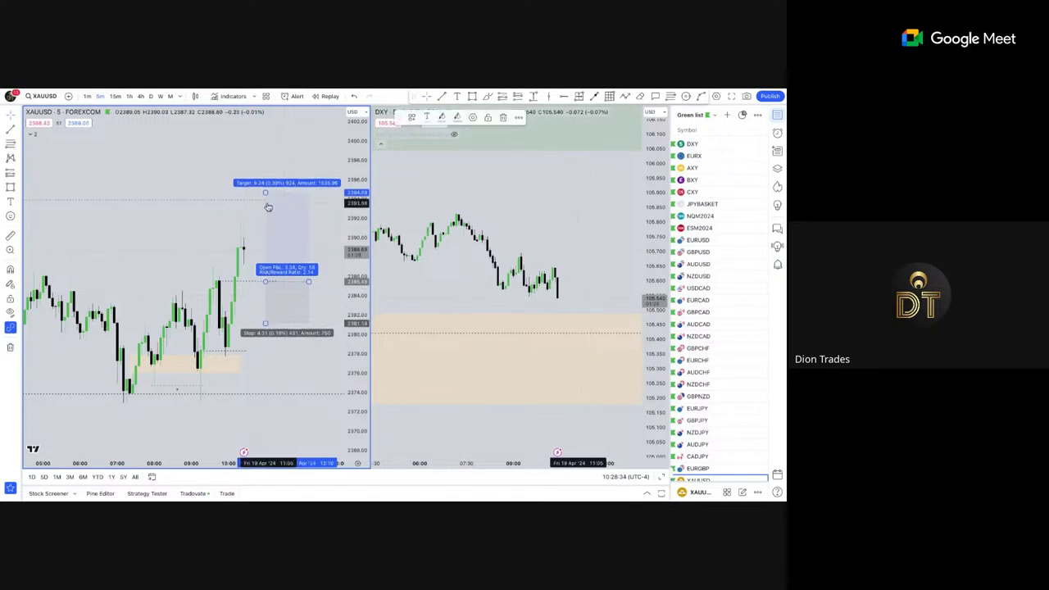
pyautogui.moveTo(267, 199); pyautogui.dragTo(267, 200)
pyautogui.click(230, 217)
pyautogui.scroll(-2, 231, 217)
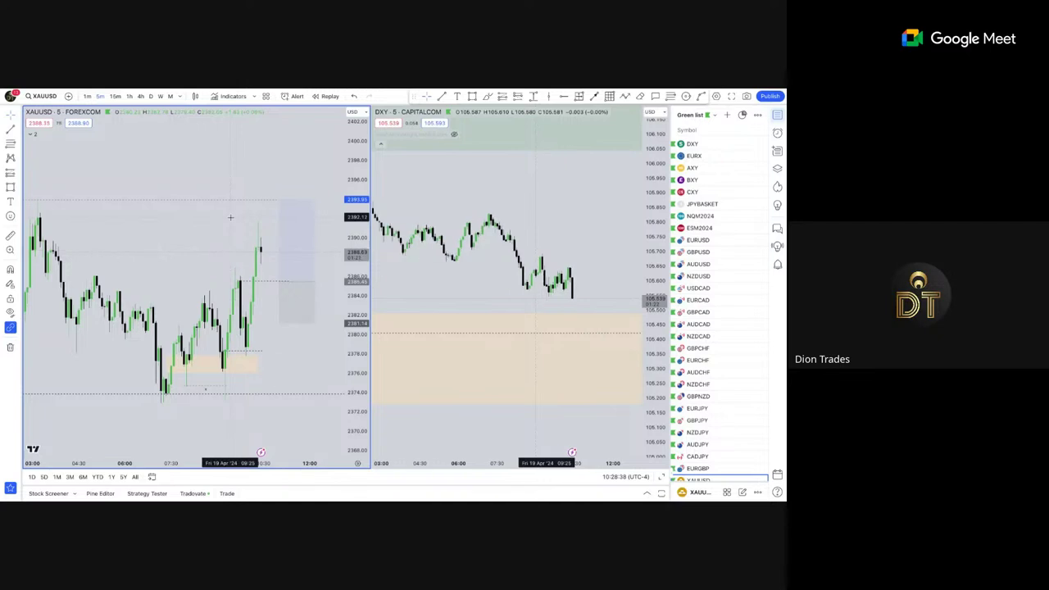
pyautogui.scroll(3, 231, 217)
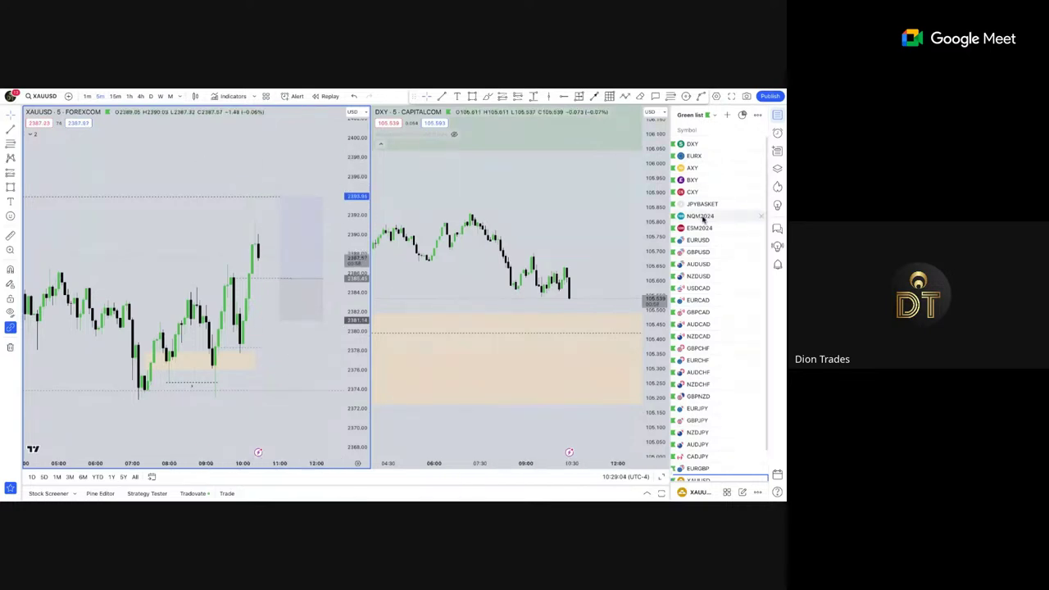
# Switch from XAUUSD to NQM2024 on the 1h timeframe and examine its 18–19 April drop and rebound around the marked zones.
pyautogui.click(703, 217)
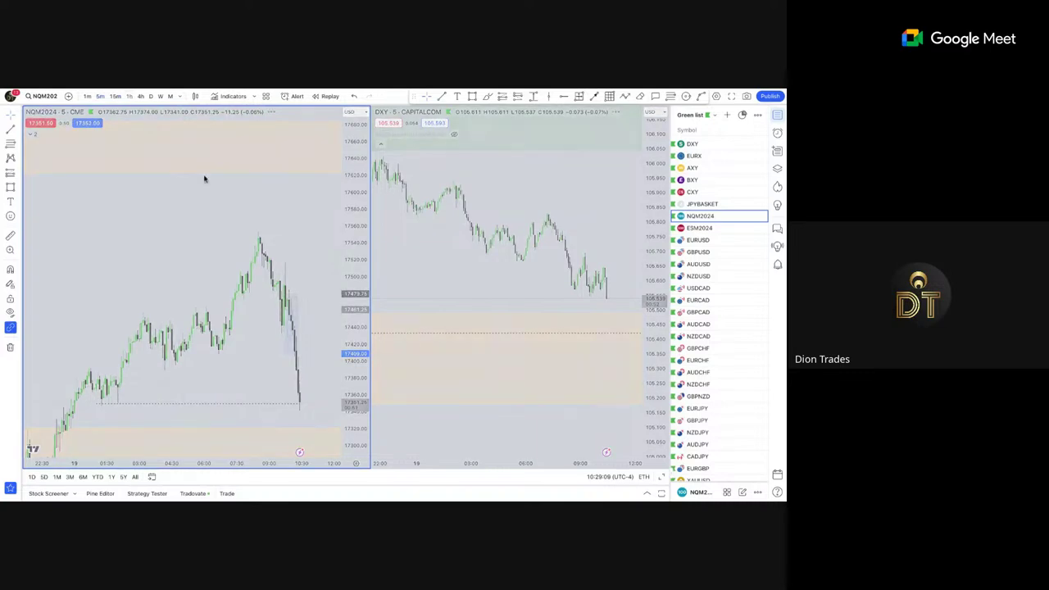
pyautogui.scroll(5, 203, 213)
pyautogui.moveTo(359, 188); pyautogui.dragTo(359, 248)
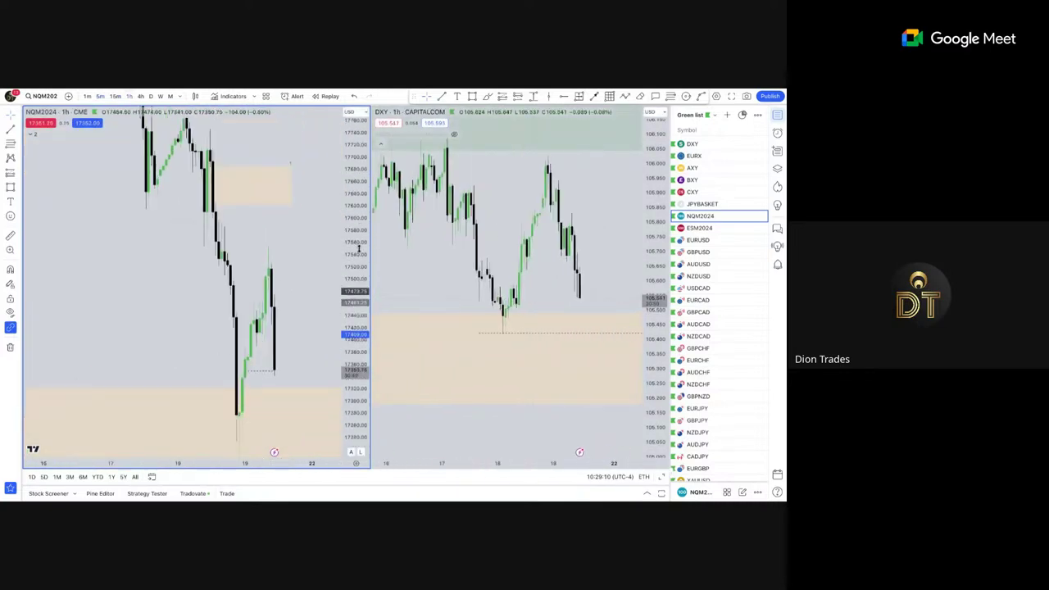
pyautogui.scroll(-5, 311, 262)
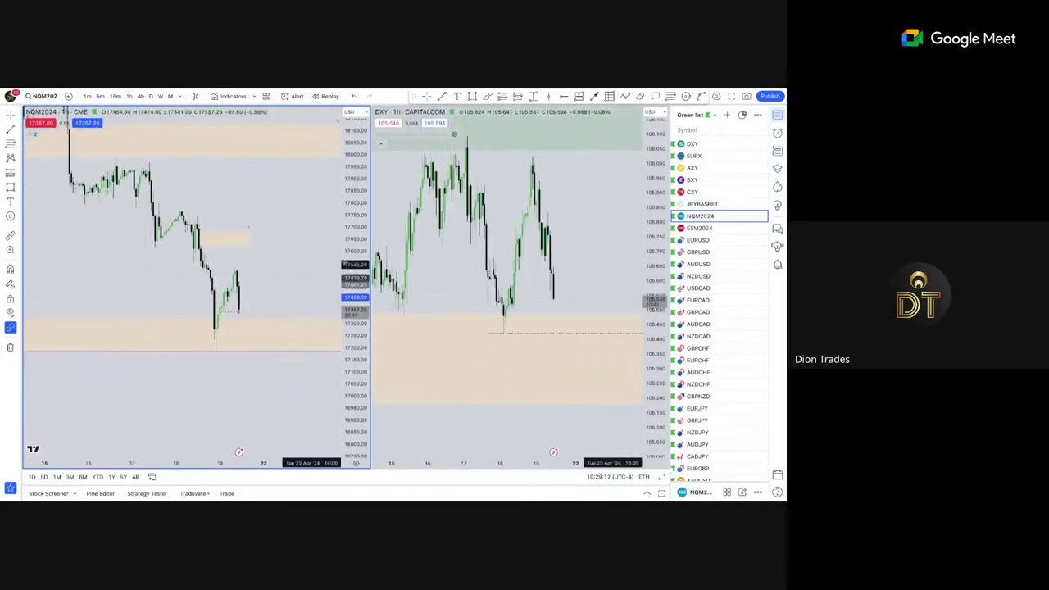
pyautogui.scroll(5, 344, 258)
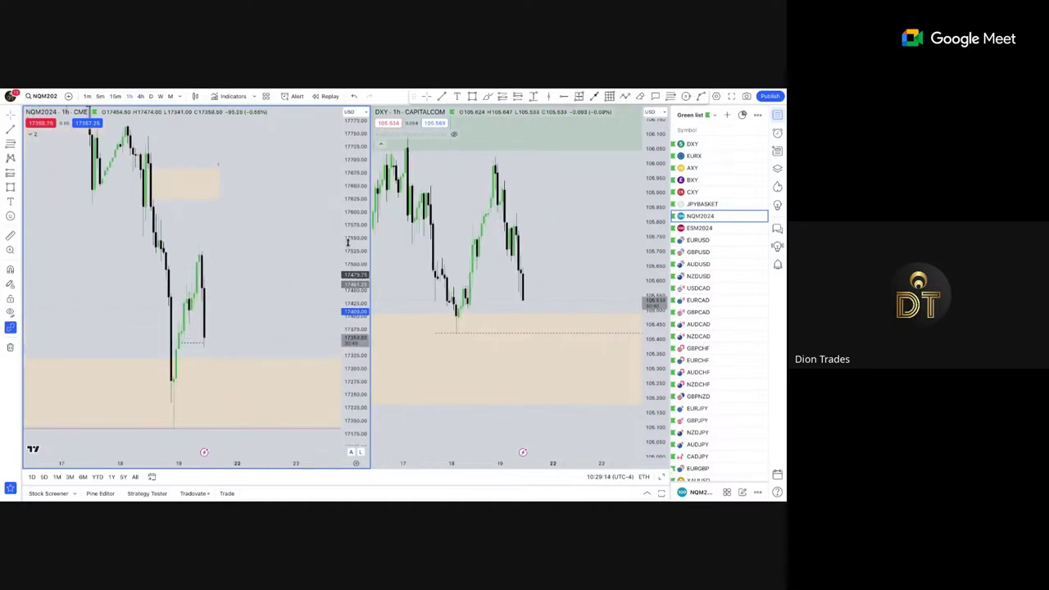
pyautogui.moveTo(348, 242); pyautogui.dragTo(348, 311)
pyautogui.moveTo(292, 279); pyautogui.dragTo(298, 267)
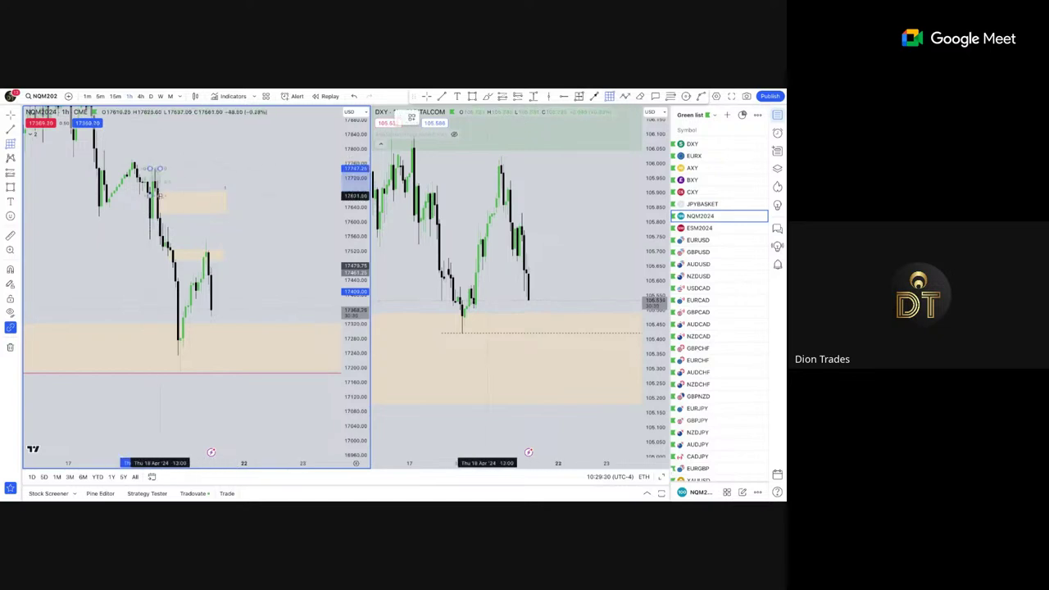
# Draw a Gann box over NQM2024's 18–19 April drop, from about 17747 down to about 17185, and remove it.
pyautogui.moveTo(151, 170); pyautogui.dragTo(244, 374)
pyautogui.click(275, 315)
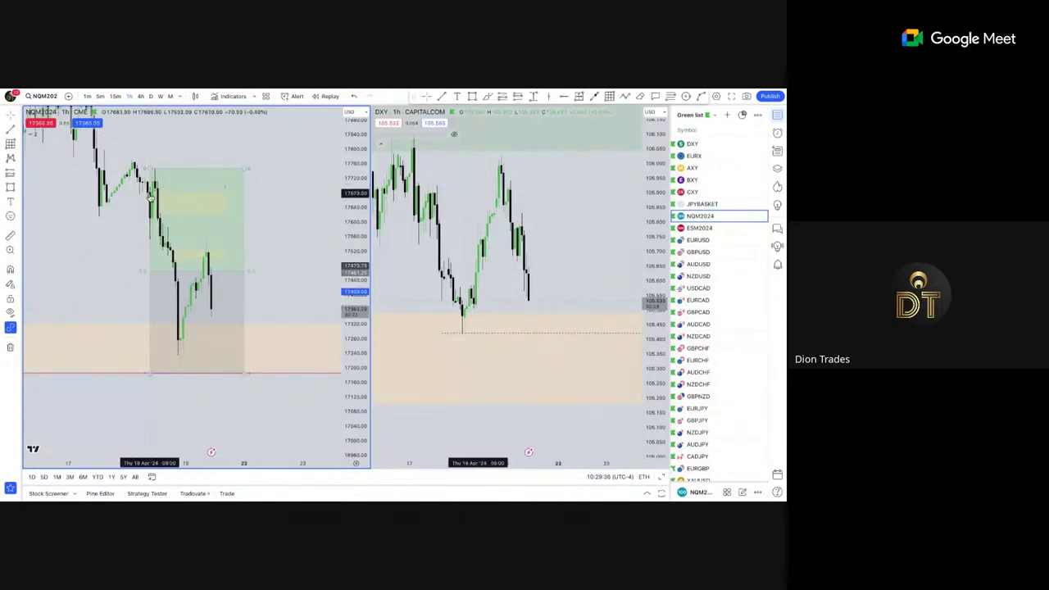
pyautogui.click(246, 255)
pyautogui.press('Delete')
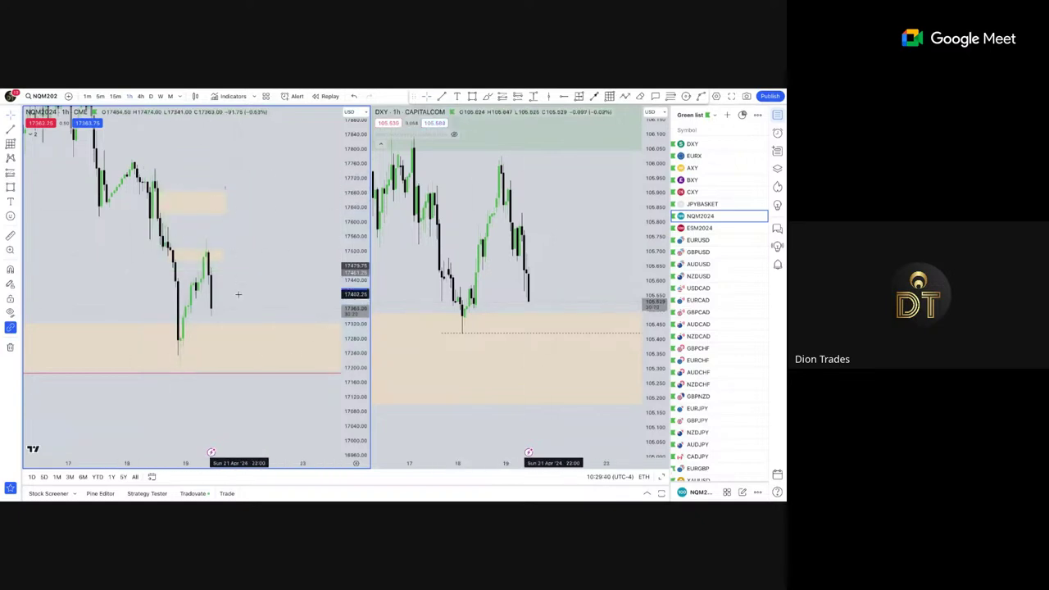
# Examine NQM2024's 19 April reaction at the zone around 17500 to 17525 on the 1-minute timeframe.
pyautogui.scroll(2, 213, 278)
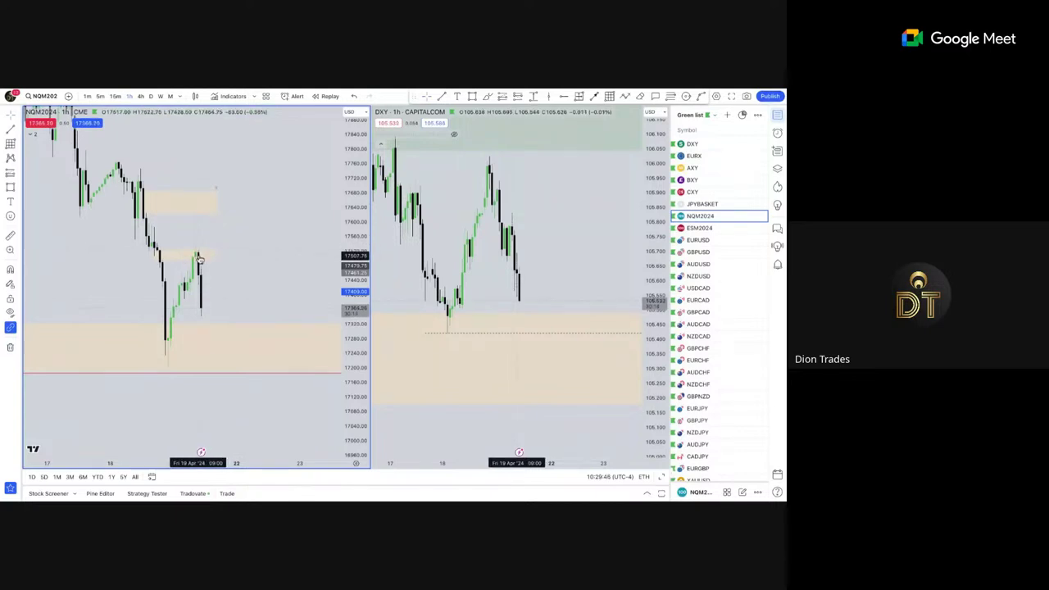
pyautogui.click(99, 96)
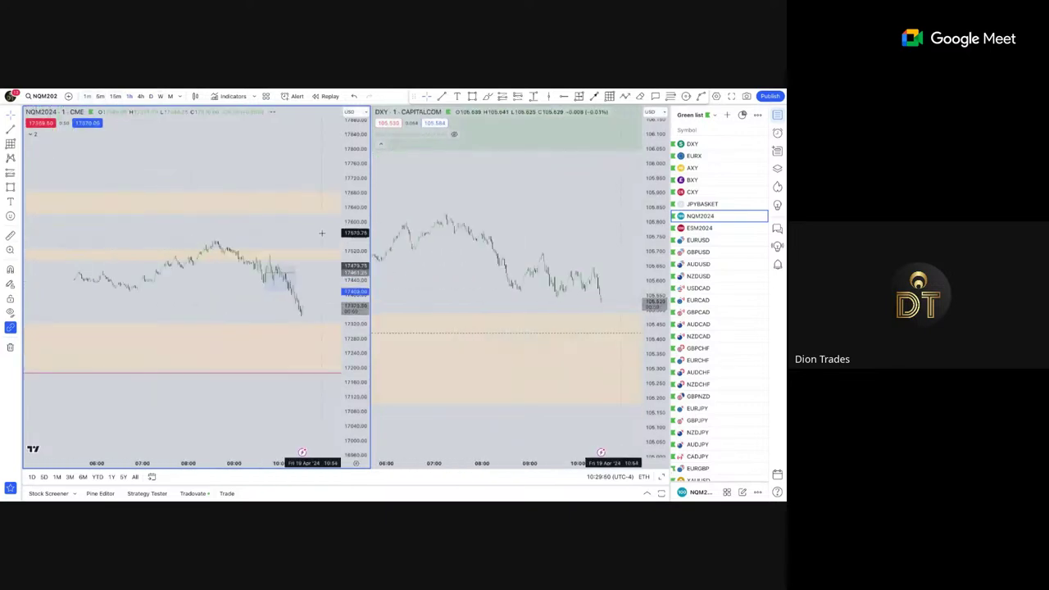
pyautogui.scroll(5, 293, 238)
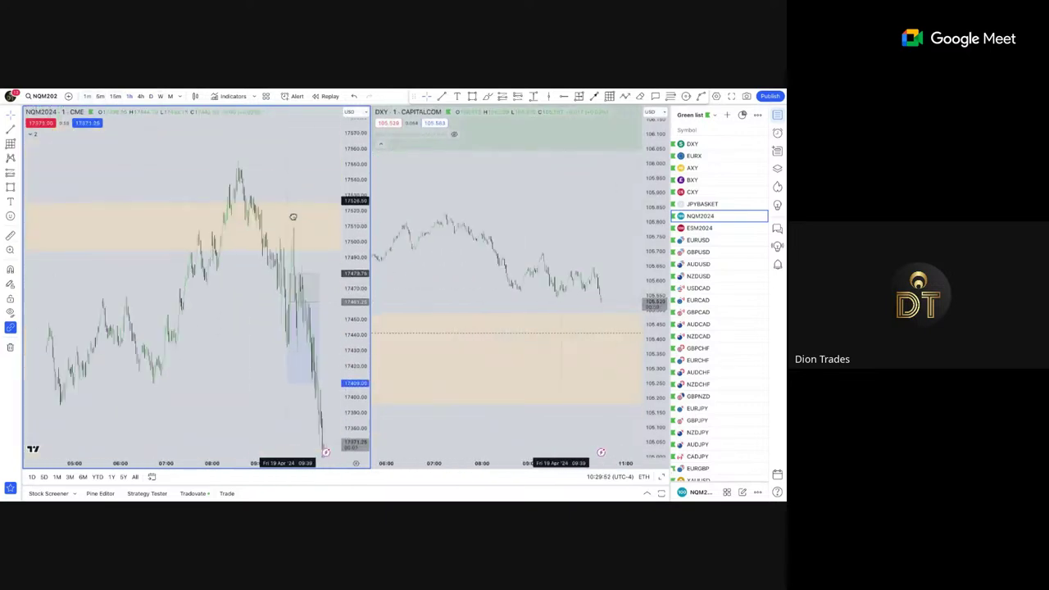
pyautogui.scroll(3, 292, 258)
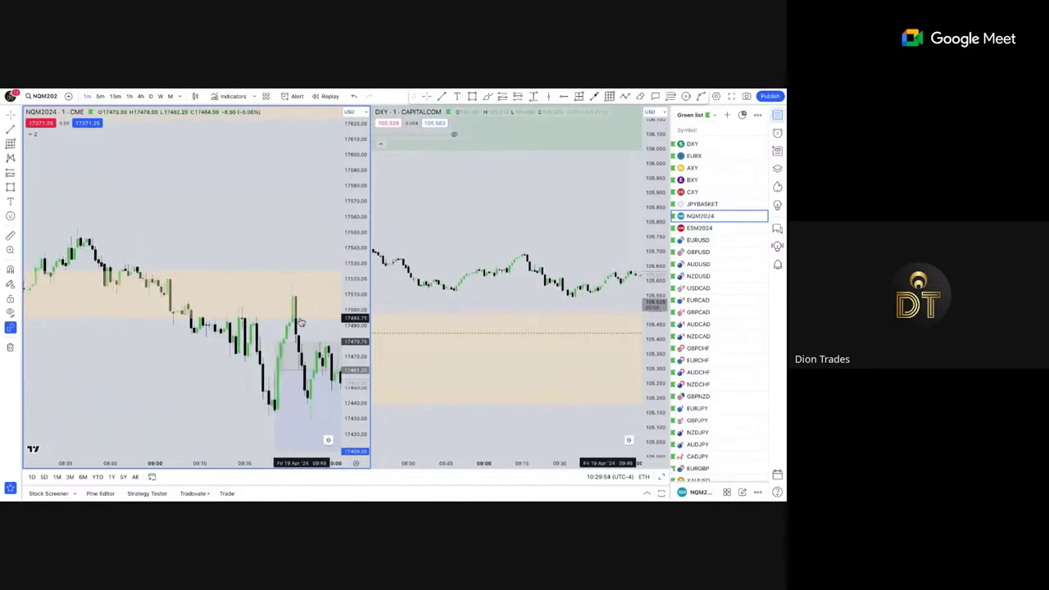
pyautogui.scroll(-4, 197, 327)
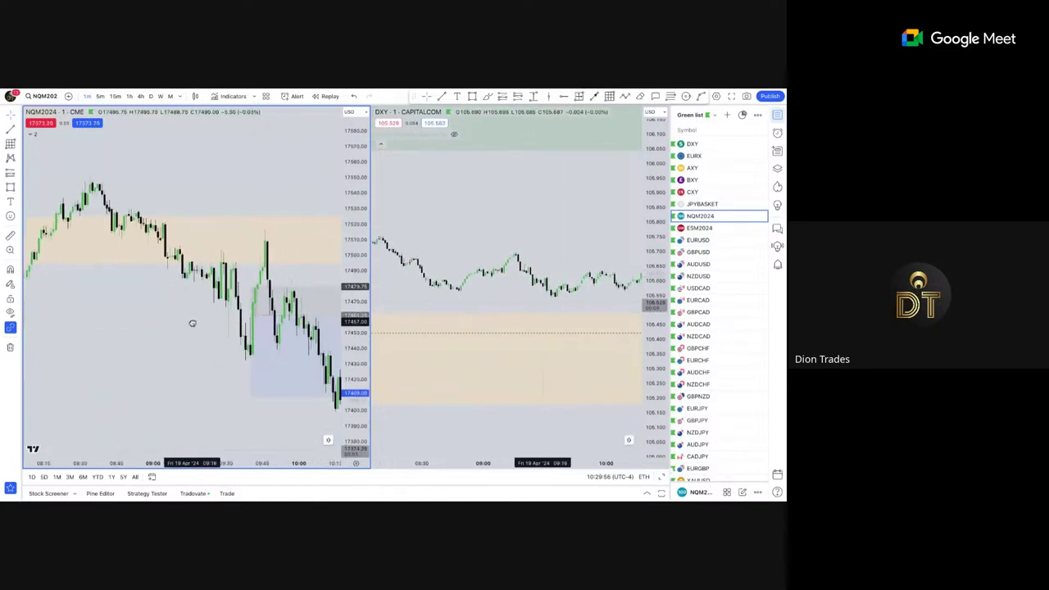
pyautogui.scroll(-2, 212, 320)
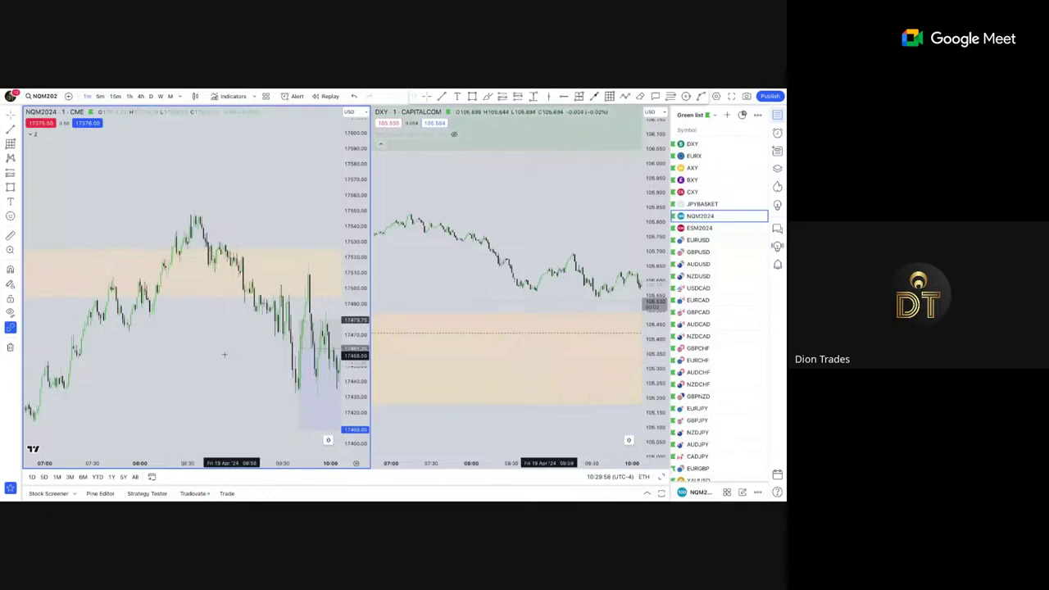
pyautogui.scroll(3, 224, 354)
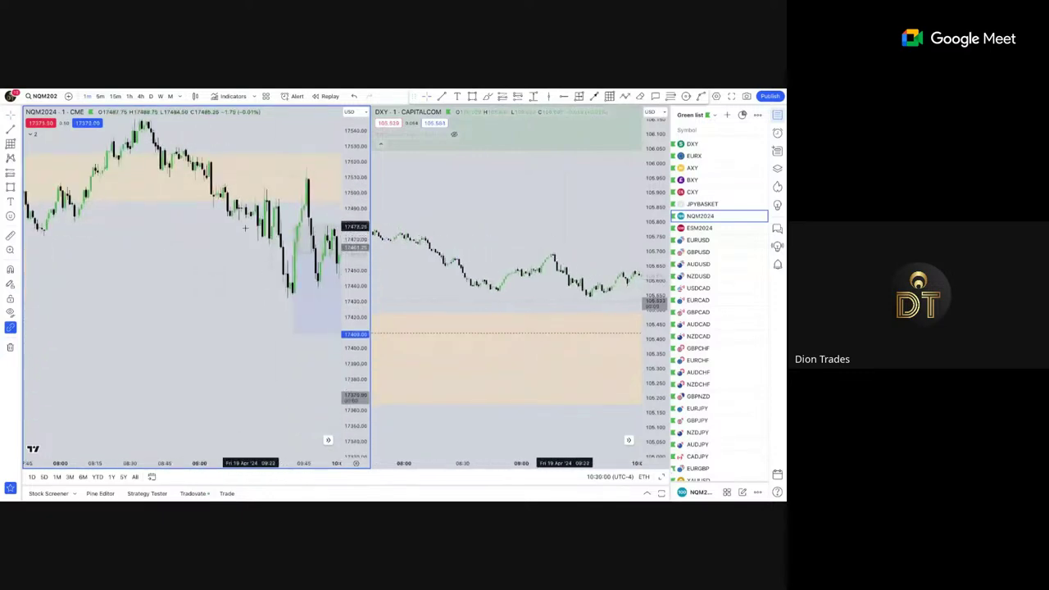
pyautogui.moveTo(246, 228); pyautogui.dragTo(199, 389)
pyautogui.moveTo(244, 251); pyautogui.dragTo(220, 195)
# Sketch a zigzag path above NQM2024's price, starting at about 17570 and ending with a steep rise to about 17614.
pyautogui.click(648, 97)
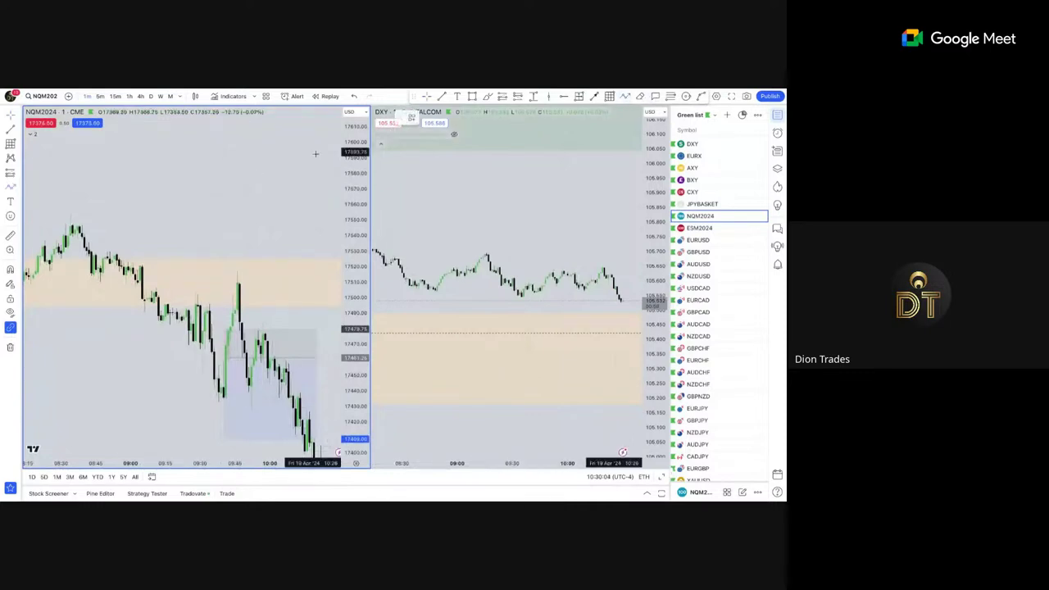
pyautogui.click(163, 190)
pyautogui.click(172, 202)
pyautogui.click(179, 185)
pyautogui.click(191, 205)
pyautogui.click(195, 189)
pyautogui.click(207, 205)
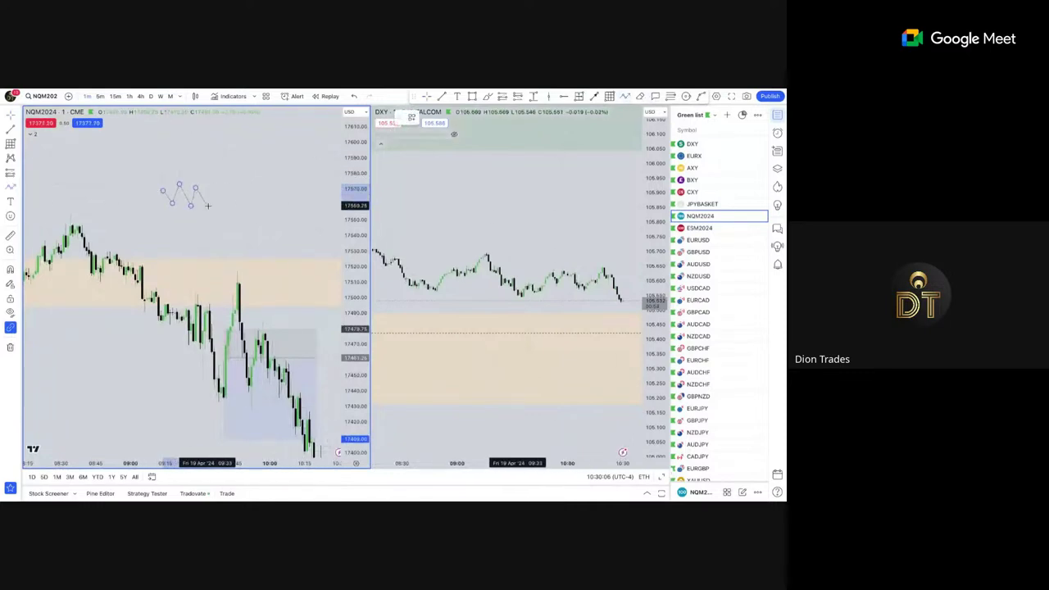
pyautogui.doubleClick(226, 121)
# Delete the sketched zigzag path from the NQM2024 chart.
pyautogui.moveTo(272, 157); pyautogui.dragTo(274, 260)
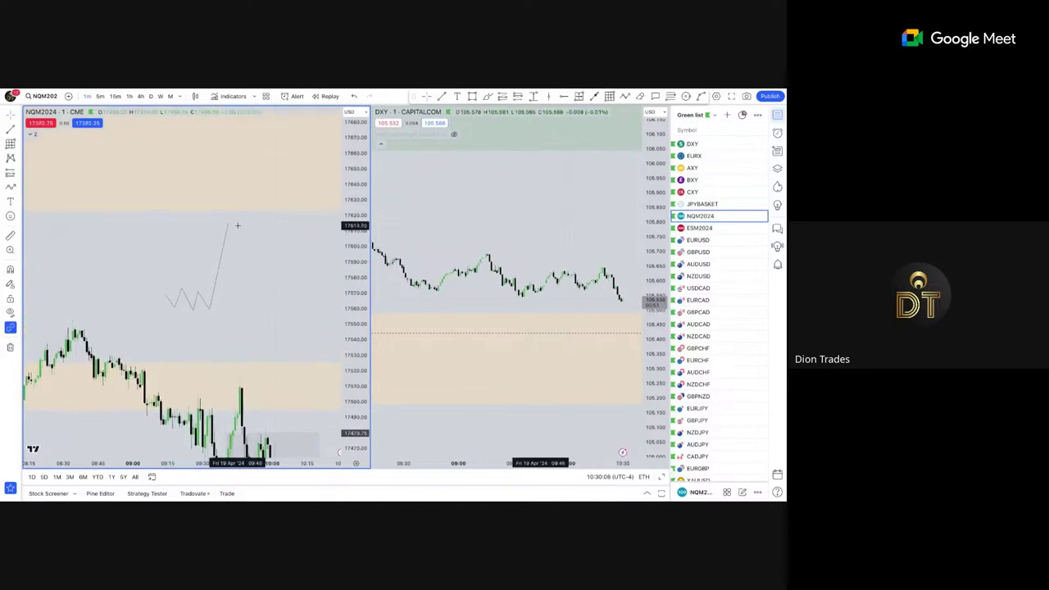
pyautogui.moveTo(230, 224); pyautogui.dragTo(233, 216)
pyautogui.moveTo(255, 343); pyautogui.dragTo(240, 278)
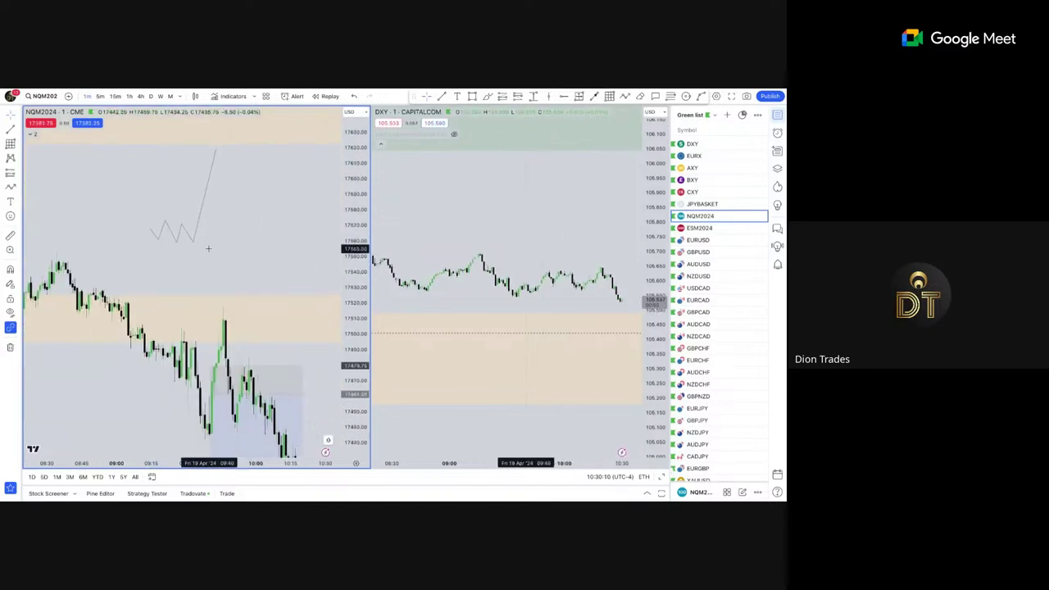
pyautogui.click(196, 233)
pyautogui.press('Delete')
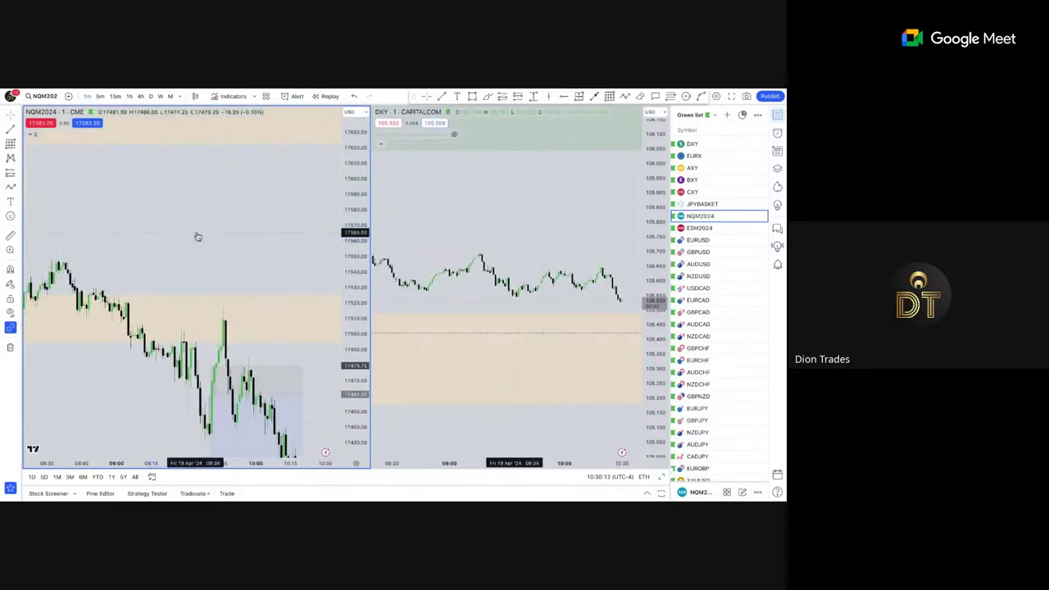
# Check NQM2024's decline on the 4h timeframe and return to the 1-minute timeframe to examine the short position.
pyautogui.moveTo(222, 228); pyautogui.dragTo(228, 203)
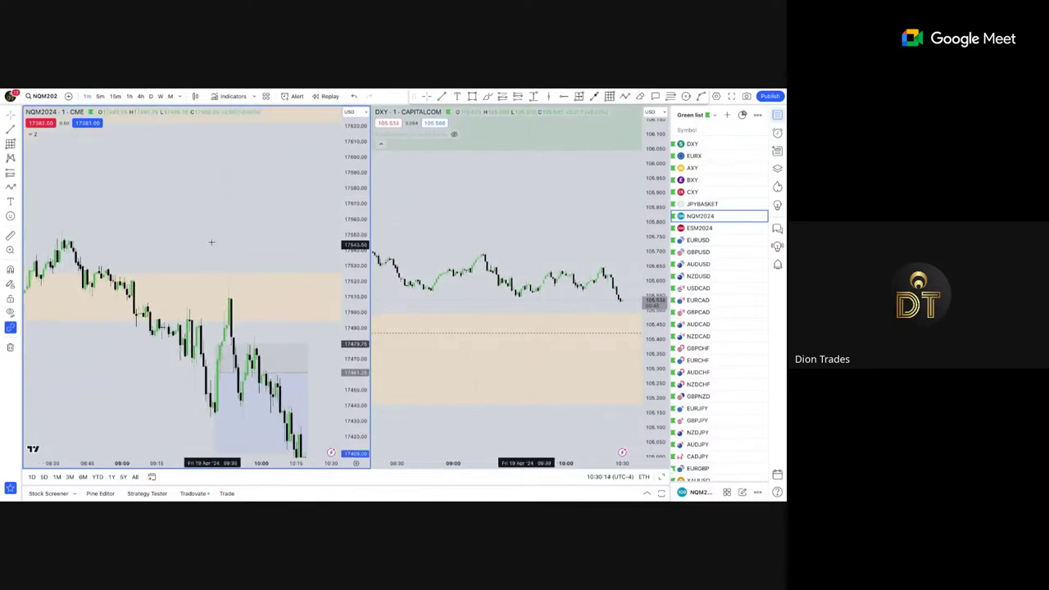
pyautogui.click(144, 96)
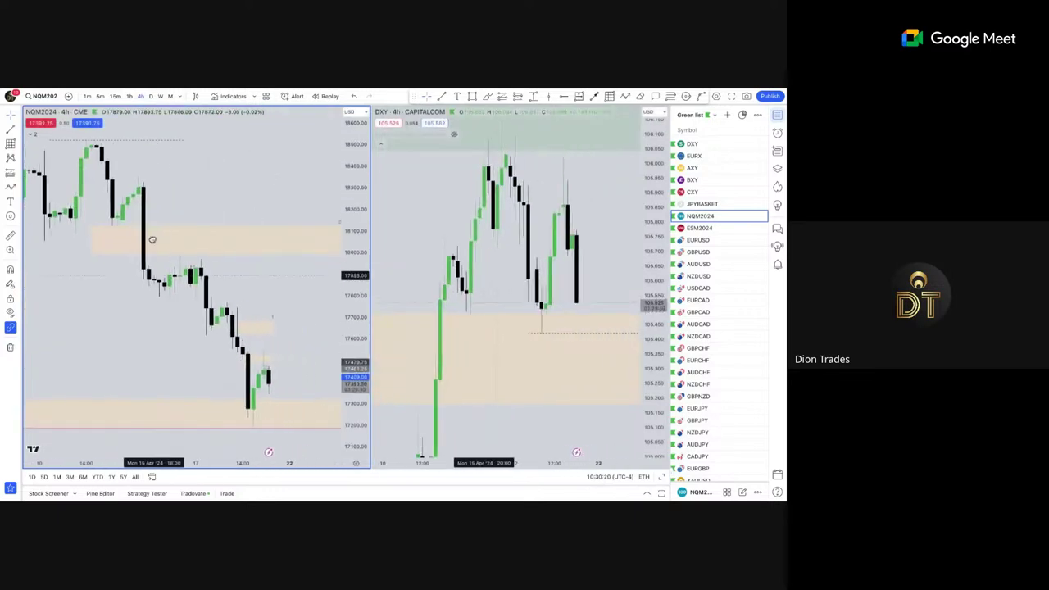
pyautogui.click(88, 96)
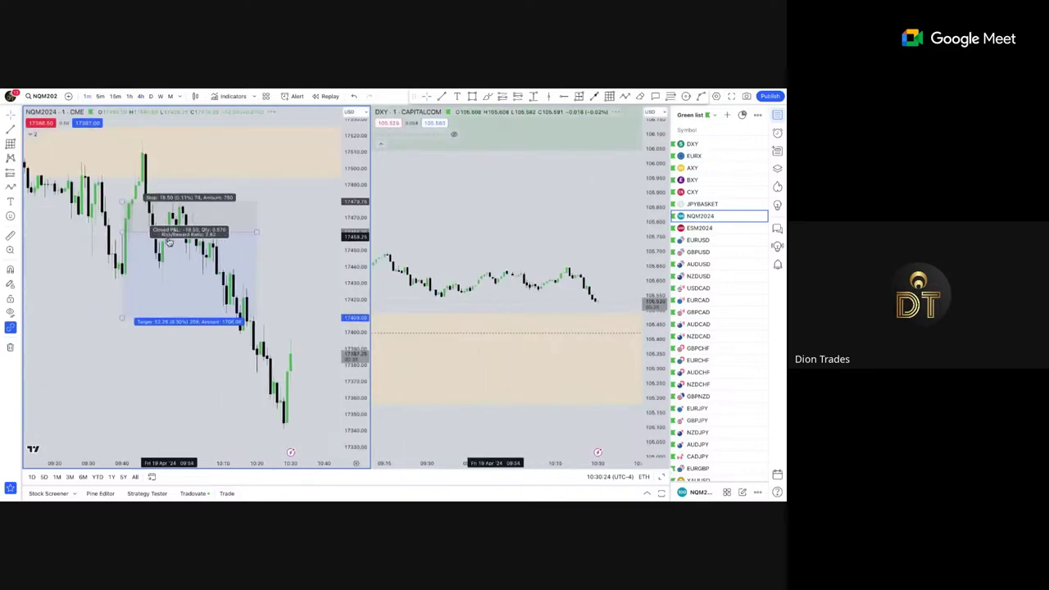
pyautogui.scroll(-6, 147, 261)
pyautogui.scroll(3, 295, 252)
pyautogui.scroll(4, 351, 236)
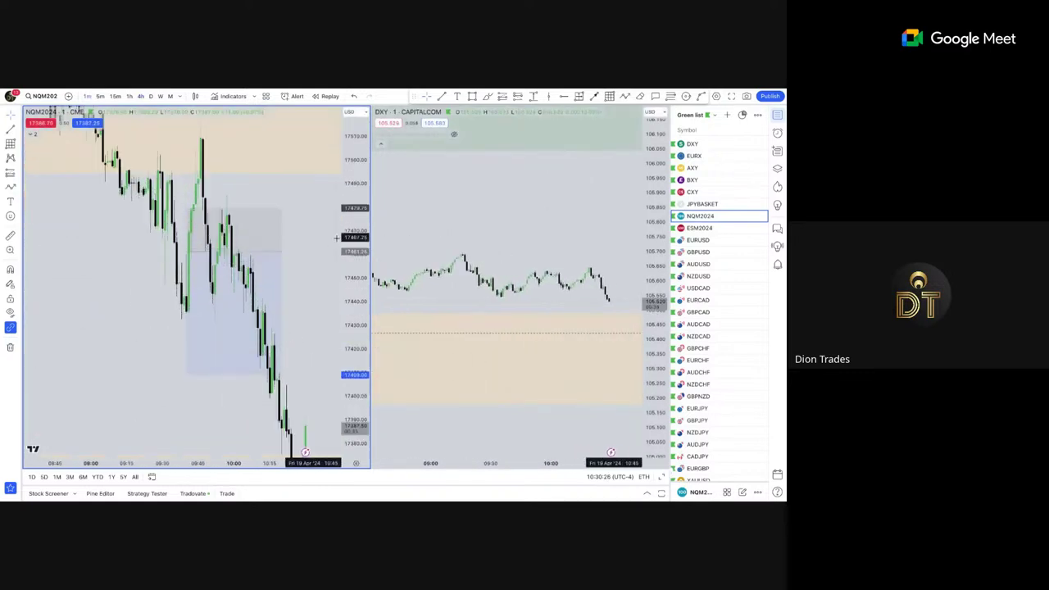
pyautogui.scroll(3, 106, 251)
# Shift NQM2024's short position slightly earlier and lower, to an entry of about 17456.5, stop of 17475 and target of 17404.25.
pyautogui.moveTo(73, 248); pyautogui.dragTo(188, 271)
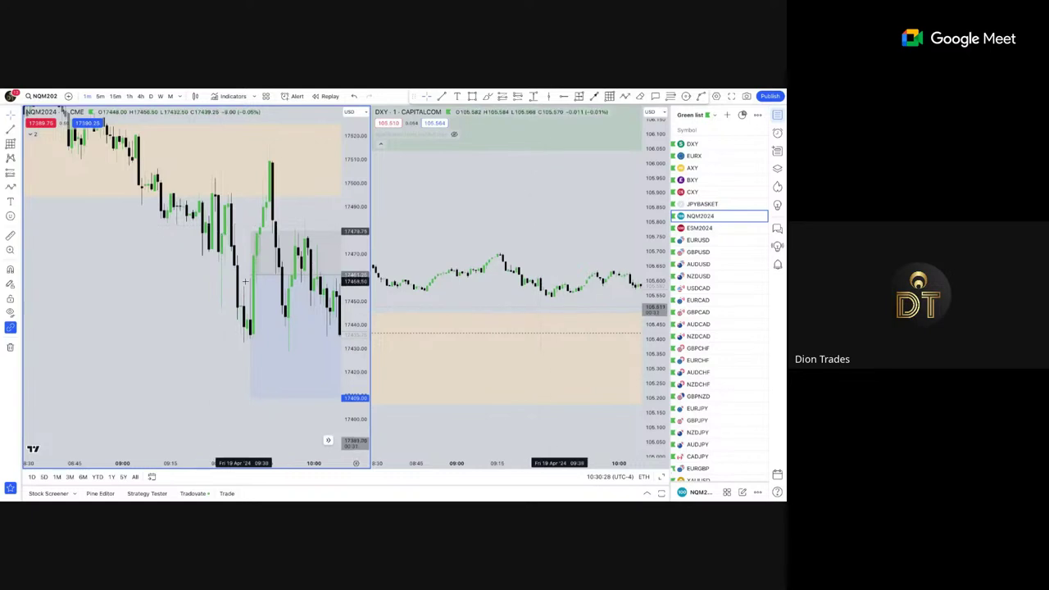
pyautogui.moveTo(267, 295); pyautogui.dragTo(263, 303)
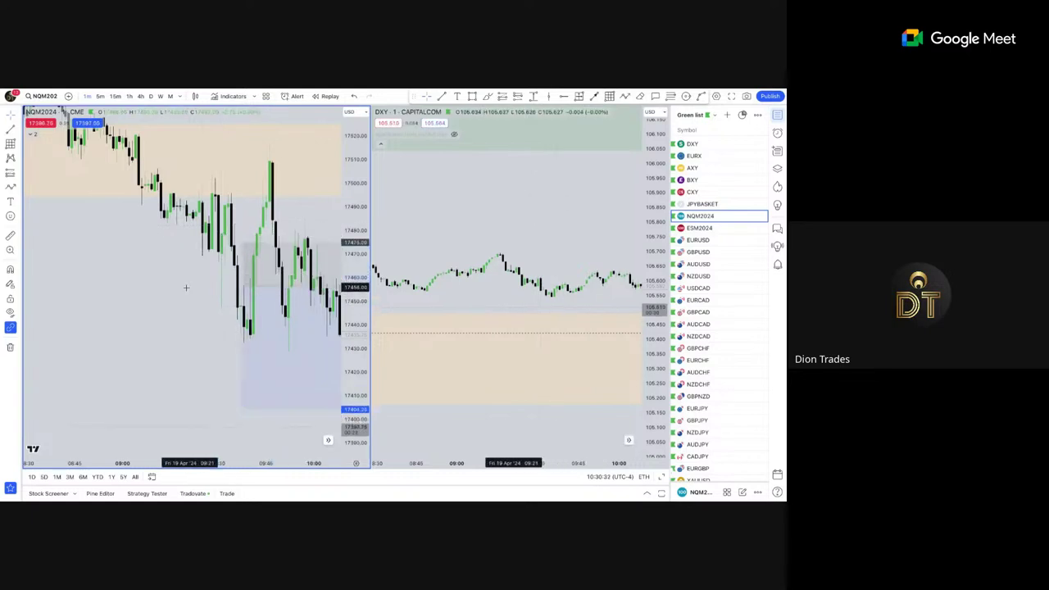
pyautogui.moveTo(188, 286); pyautogui.dragTo(109, 277)
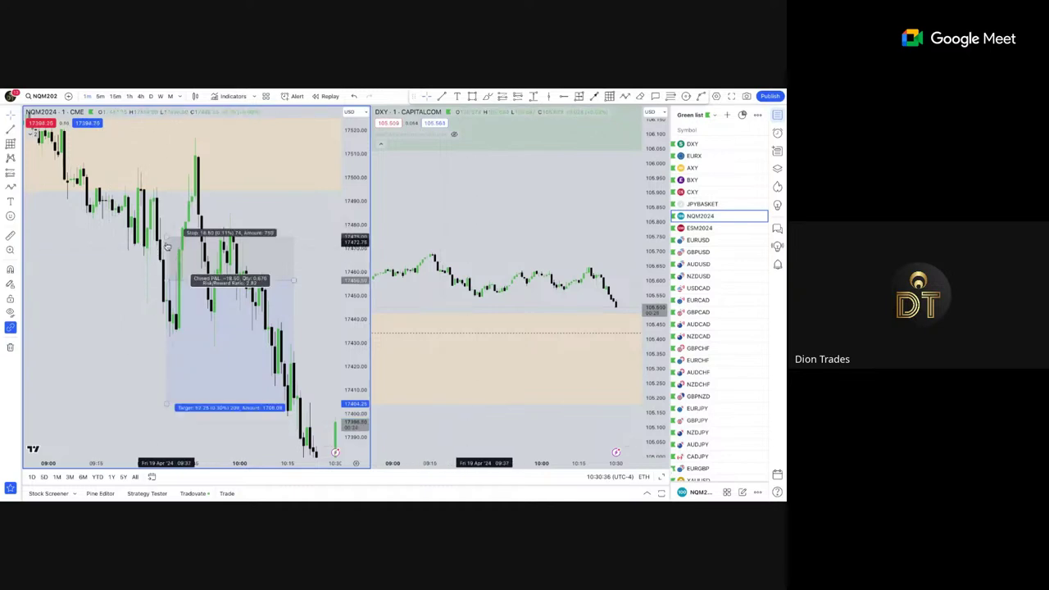
pyautogui.scroll(-5, 353, 204)
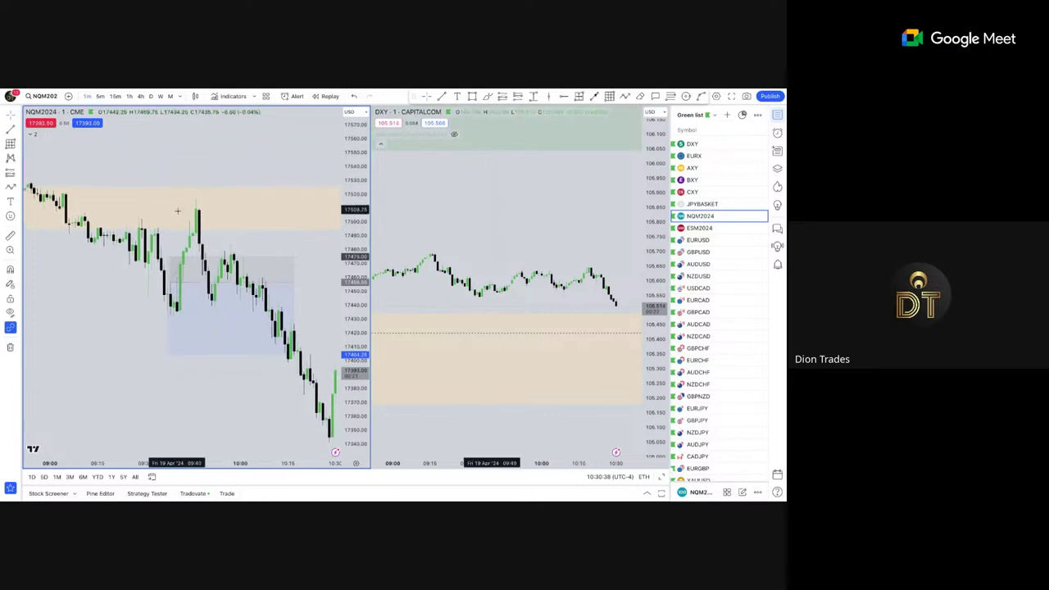
pyautogui.scroll(-5, 177, 211)
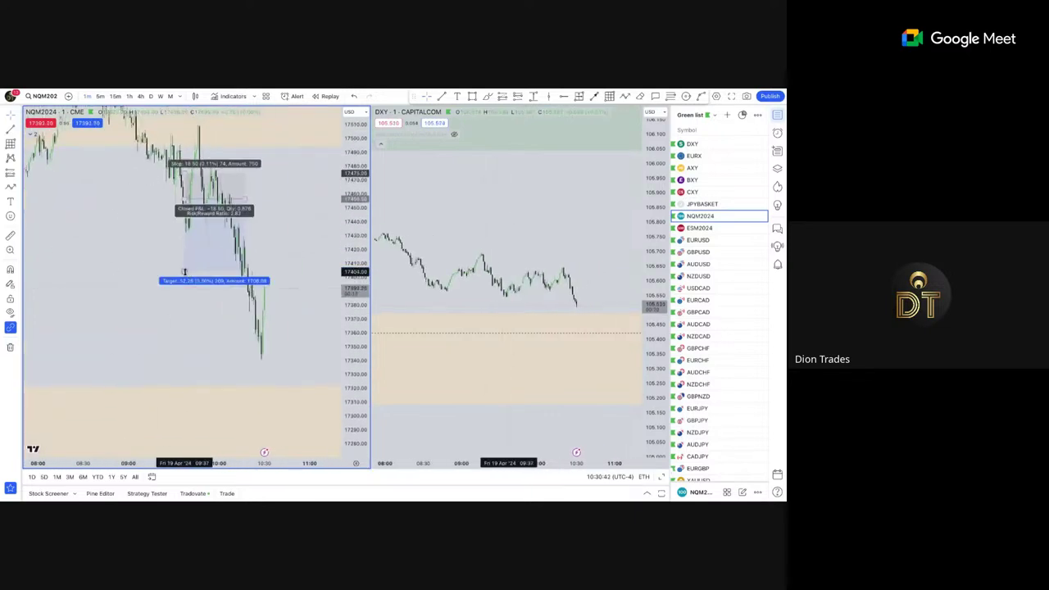
pyautogui.moveTo(142, 227); pyautogui.dragTo(149, 295)
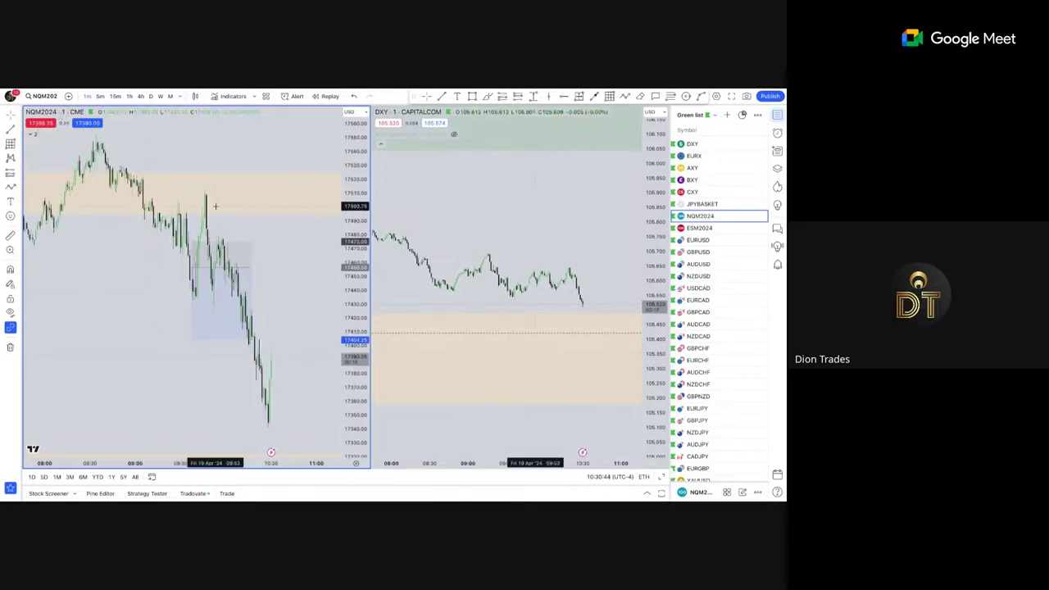
pyautogui.scroll(3, 242, 192)
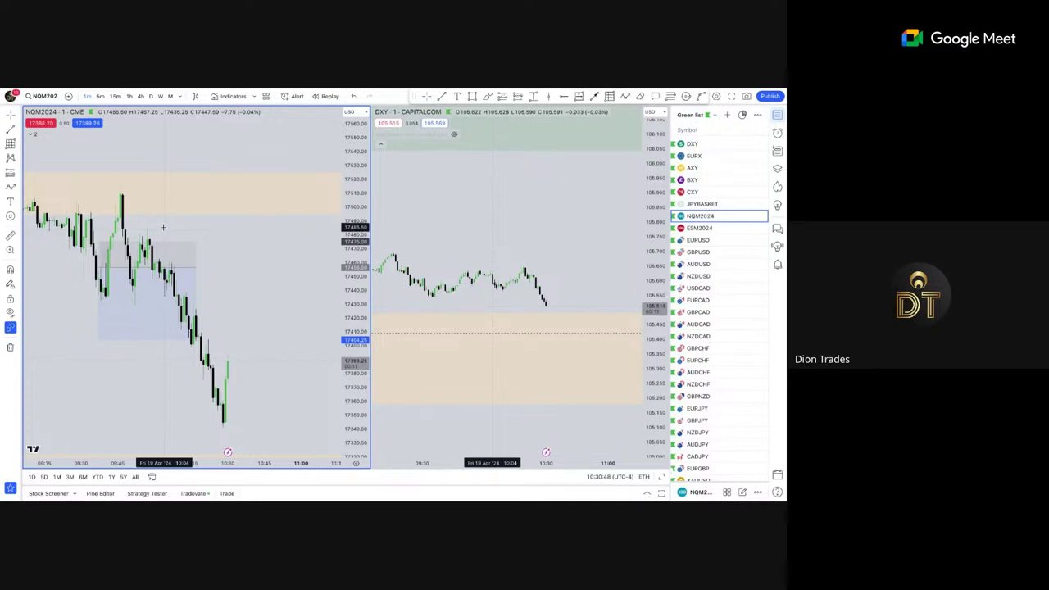
# Try raising the stop of NQM2024's short position to about 17493.25, then undo the stop change.
pyautogui.moveTo(222, 235); pyautogui.dragTo(278, 239)
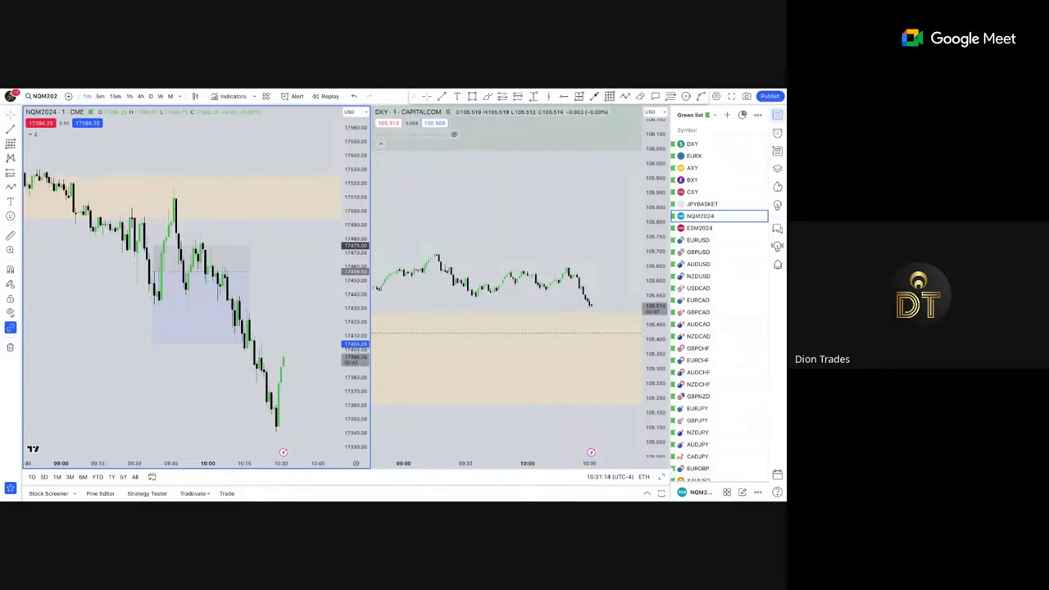
pyautogui.scroll(-4, 139, 248)
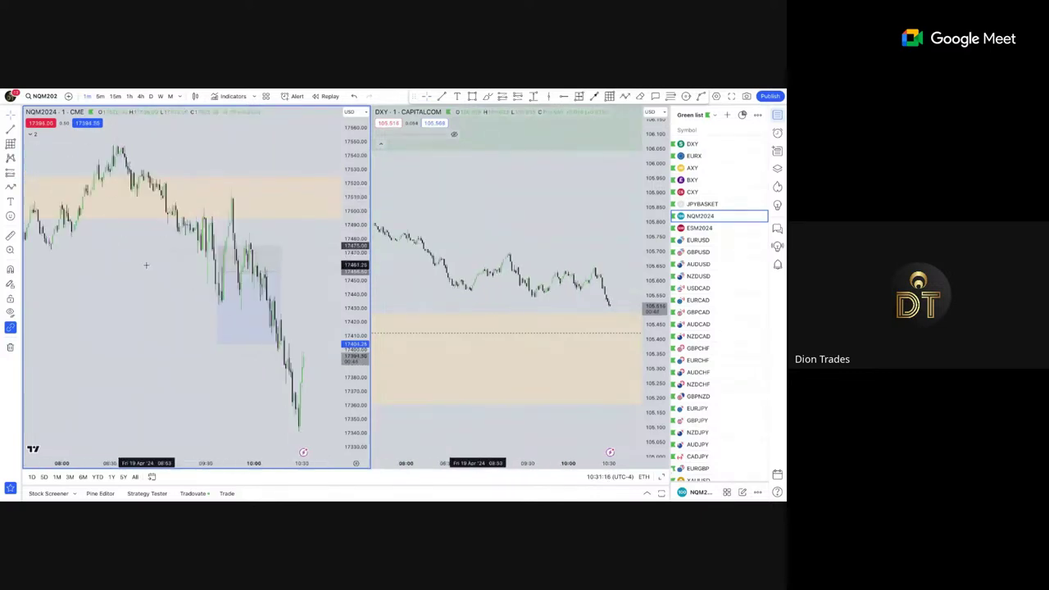
pyautogui.moveTo(146, 265); pyautogui.dragTo(147, 228)
pyautogui.click(242, 233)
pyautogui.scroll(3, 233, 217)
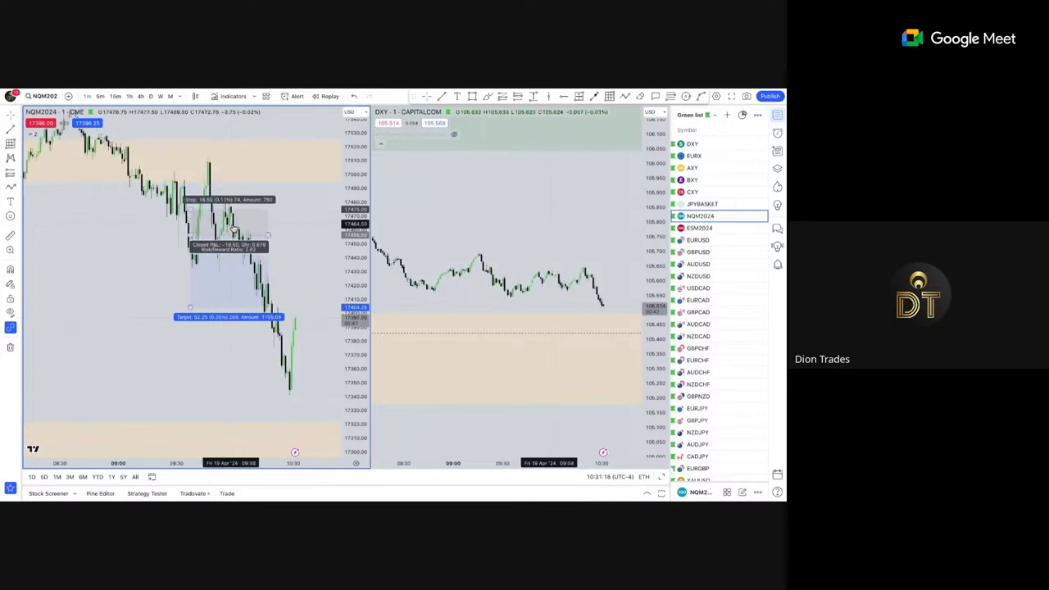
pyautogui.moveTo(179, 206); pyautogui.dragTo(192, 182)
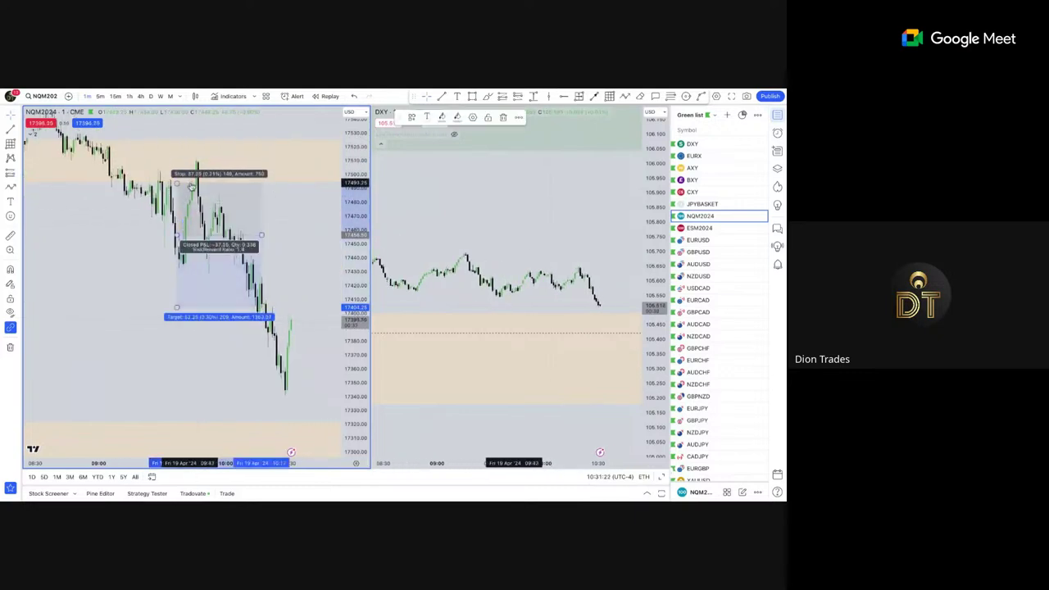
pyautogui.hotkey('ctrl', 'z')
pyautogui.click(87, 274)
# Copy images of the NQM2024 and DXY chart layout, framing the decline and short position at wider and closer zoom.
pyautogui.scroll(-3, 87, 275)
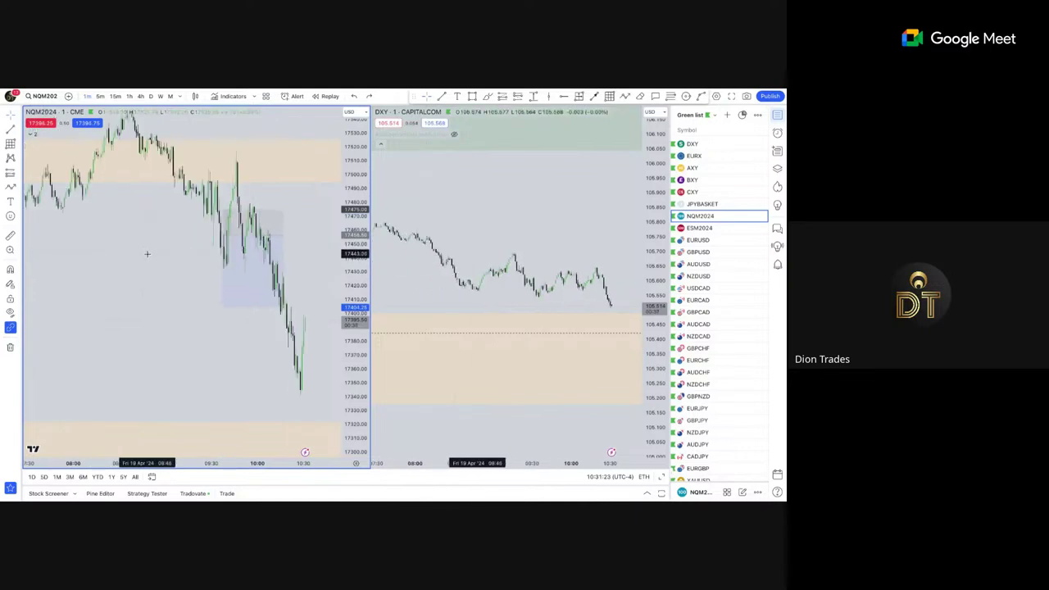
pyautogui.click(745, 96)
pyautogui.click(708, 137)
pyautogui.scroll(3, 94, 336)
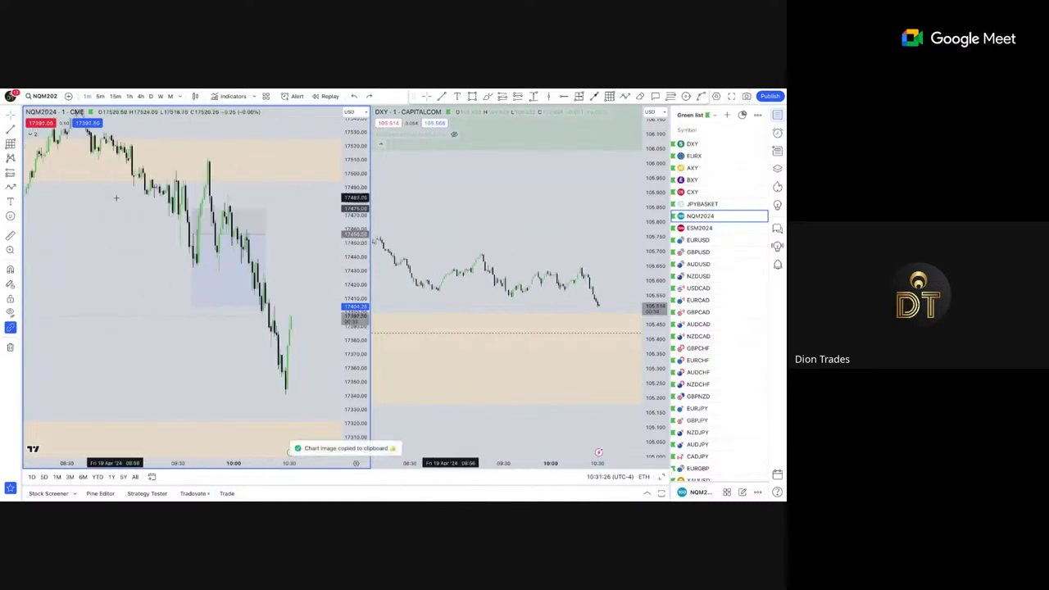
pyautogui.scroll(1, 95, 336)
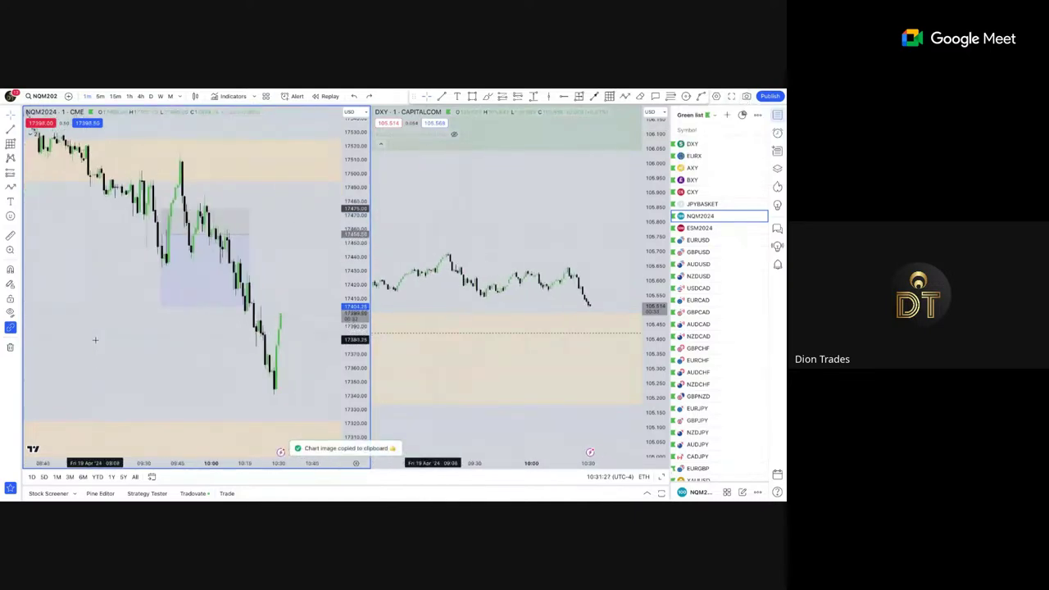
pyautogui.click(745, 96)
pyautogui.click(732, 138)
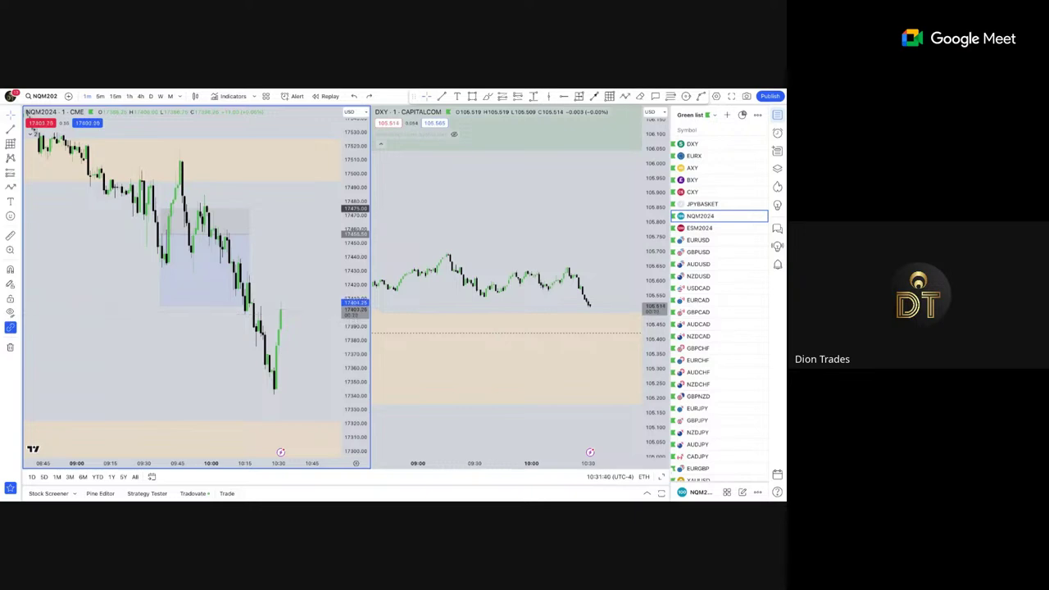
# Maximize the NQM2024 chart, switch it to USDCAD on the 1h timeframe and examine the short position against the lower zone.
pyautogui.scroll(-3, 291, 226)
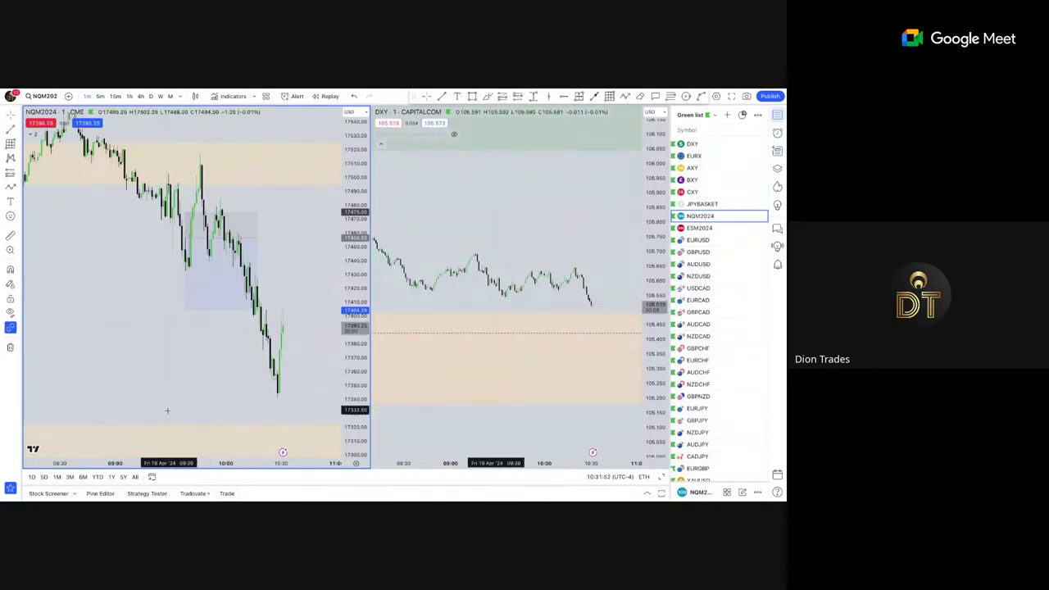
pyautogui.click(180, 442)
pyautogui.click(128, 96)
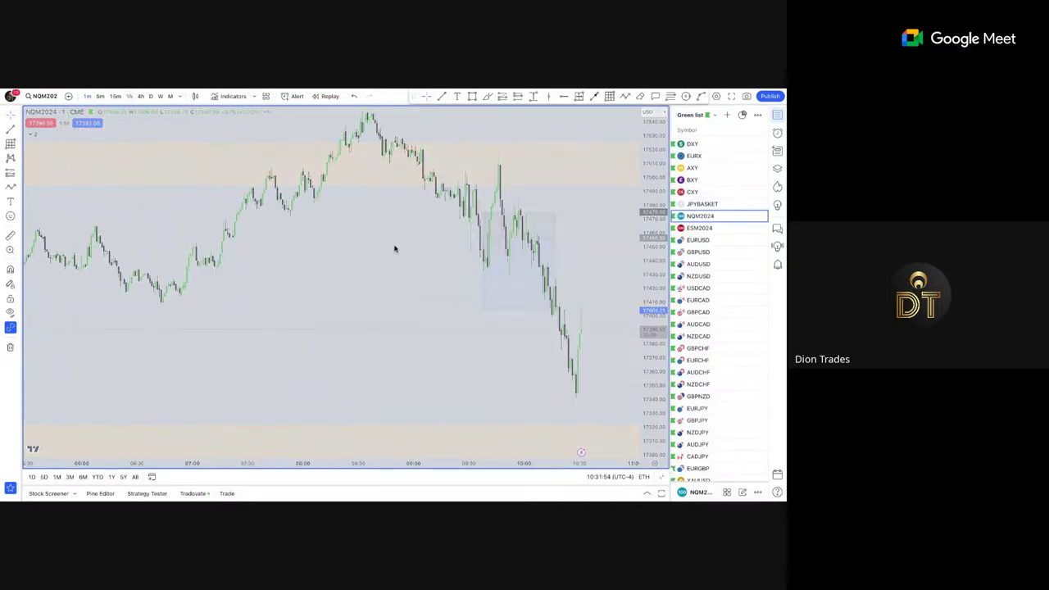
pyautogui.click(713, 287)
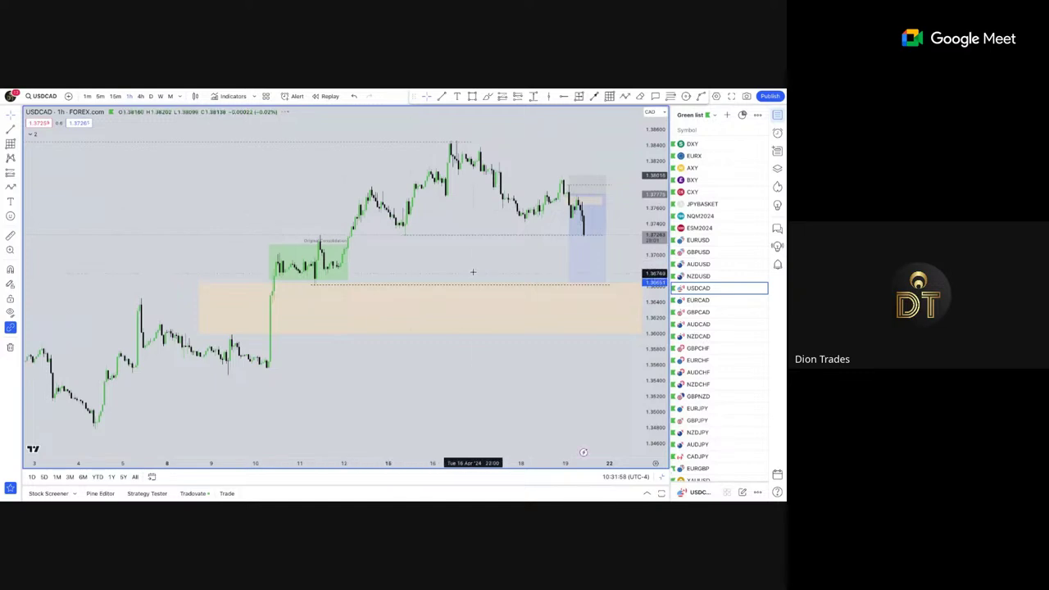
pyautogui.scroll(3, 474, 273)
pyautogui.moveTo(656, 244); pyautogui.dragTo(655, 147)
pyautogui.moveTo(405, 255); pyautogui.dragTo(355, 285)
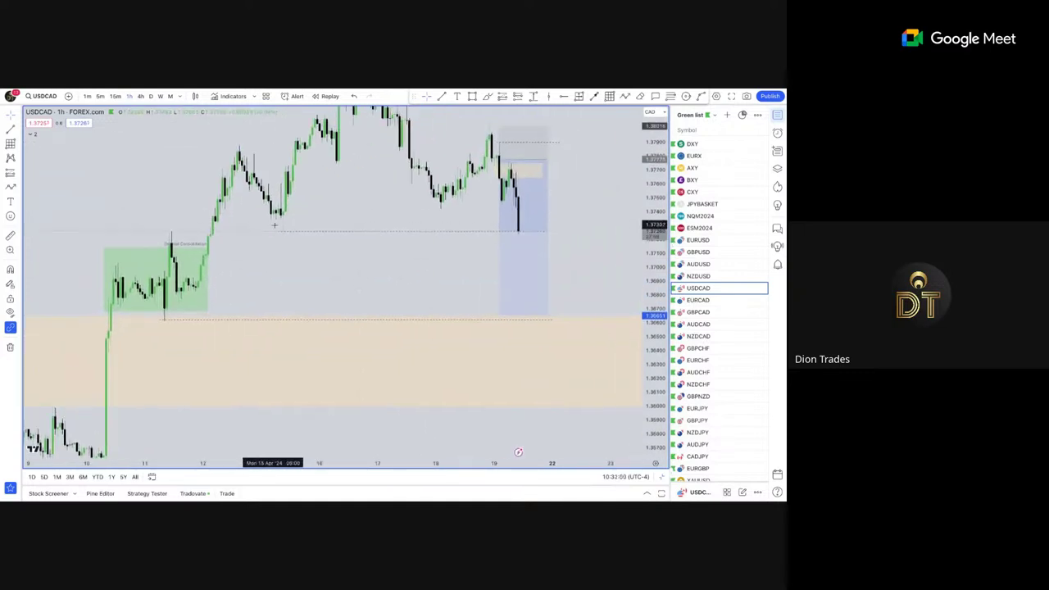
pyautogui.moveTo(411, 256); pyautogui.dragTo(356, 288)
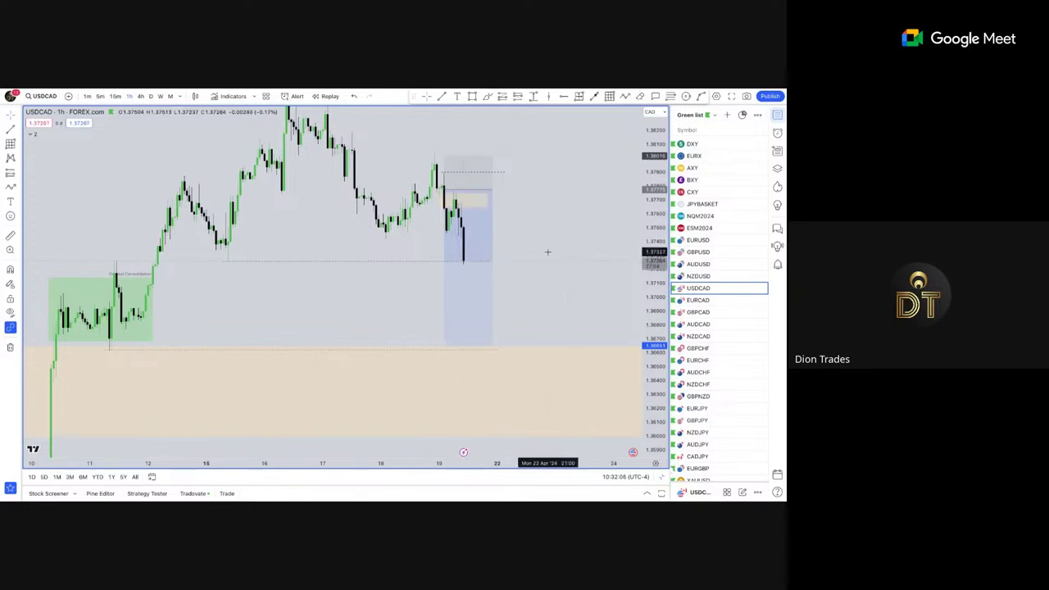
pyautogui.scroll(2, 547, 252)
pyautogui.scroll(-3, 546, 269)
pyautogui.moveTo(551, 282); pyautogui.dragTo(539, 277)
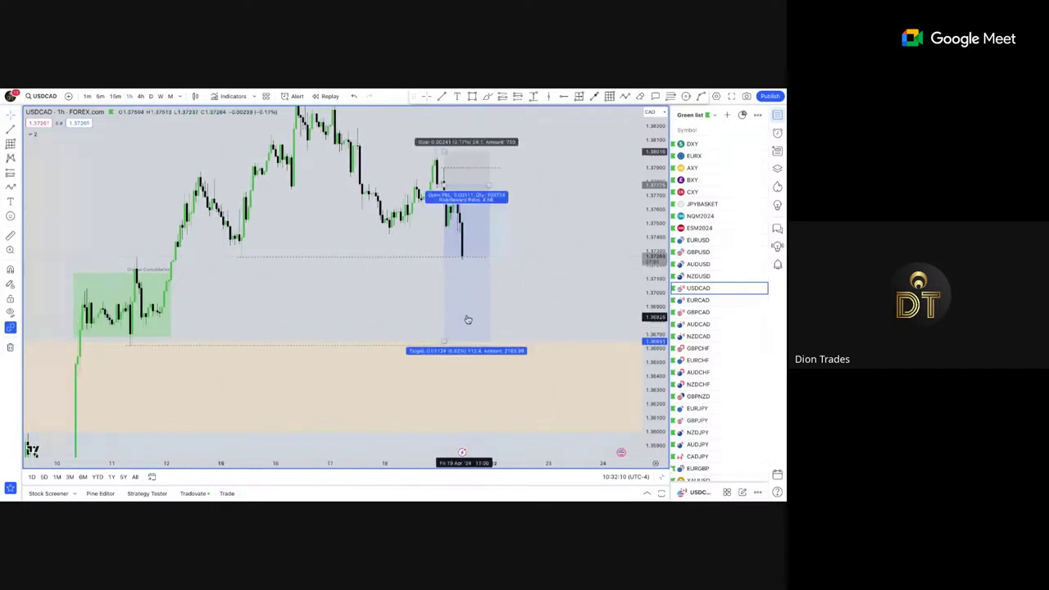
# Sketch a zigzag path from USDCAD's latest low to about 1.3702, up to about 1.3732 and down to the target near 1.3665.
pyautogui.scroll(2, 471, 320)
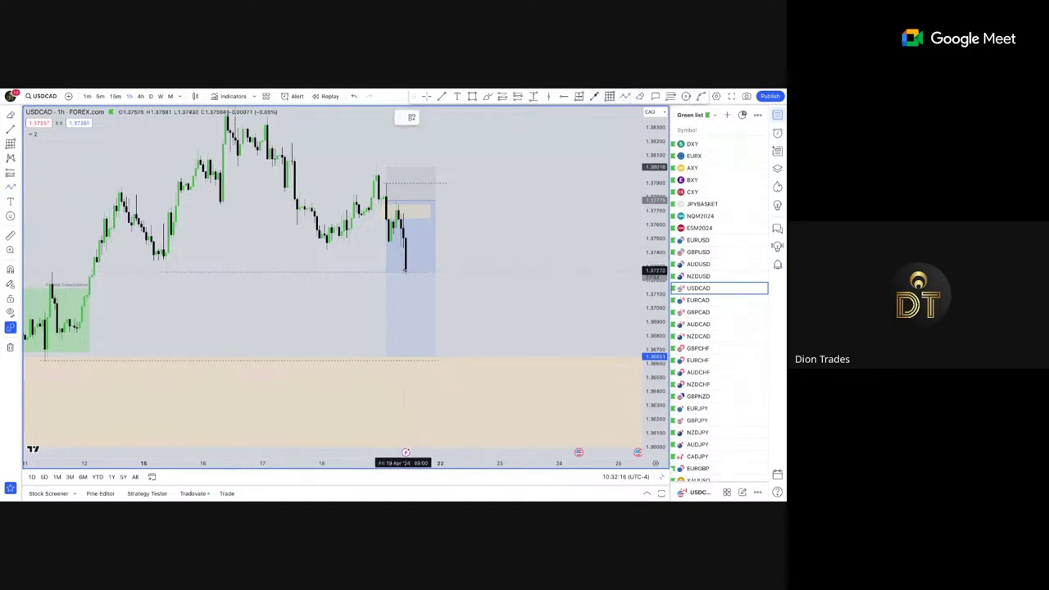
pyautogui.click(405, 273)
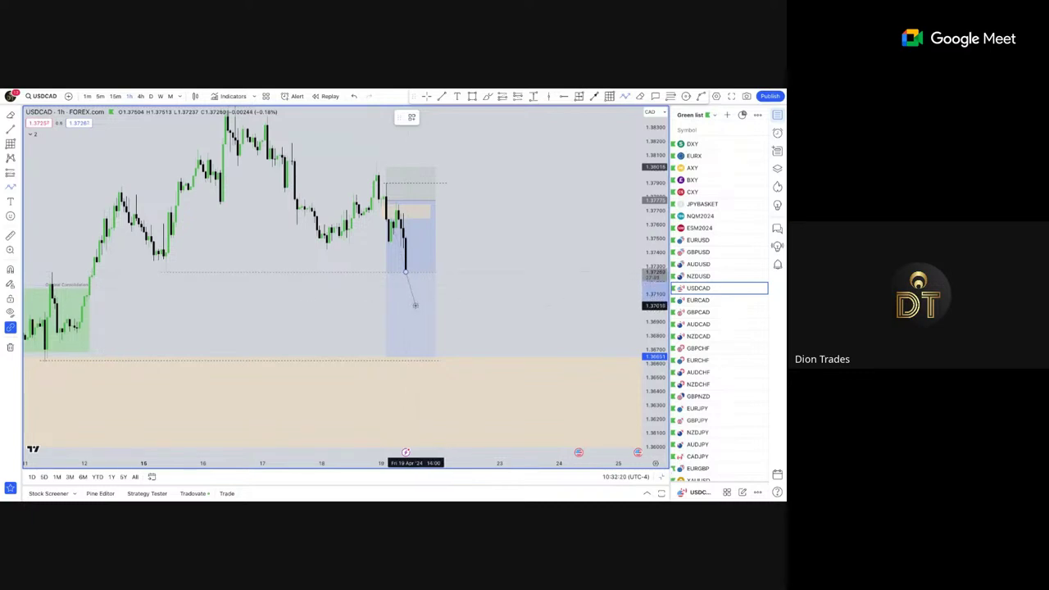
pyautogui.click(416, 305)
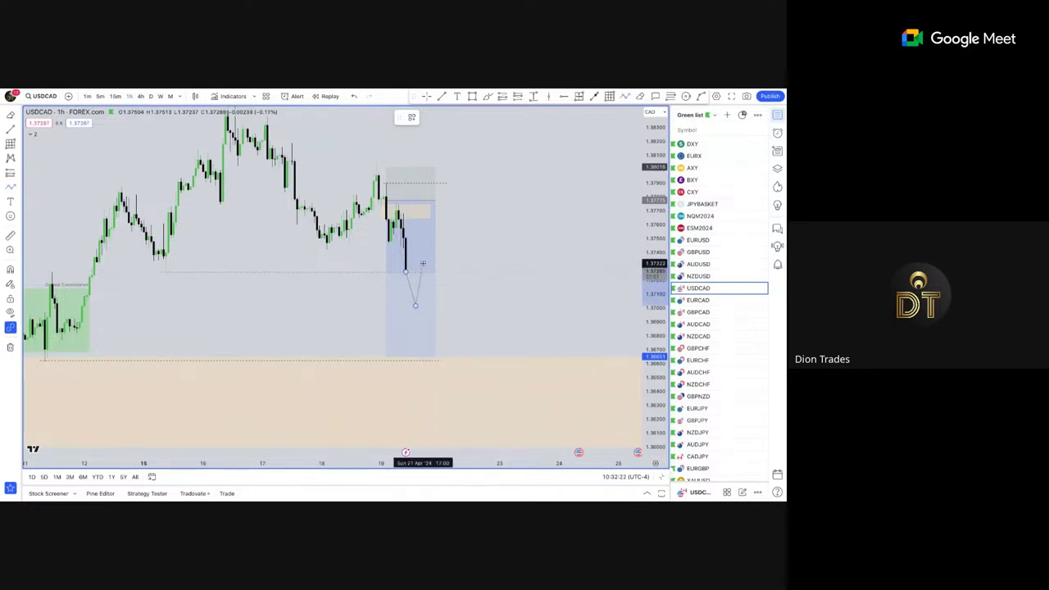
pyautogui.click(423, 263)
pyautogui.click(443, 359)
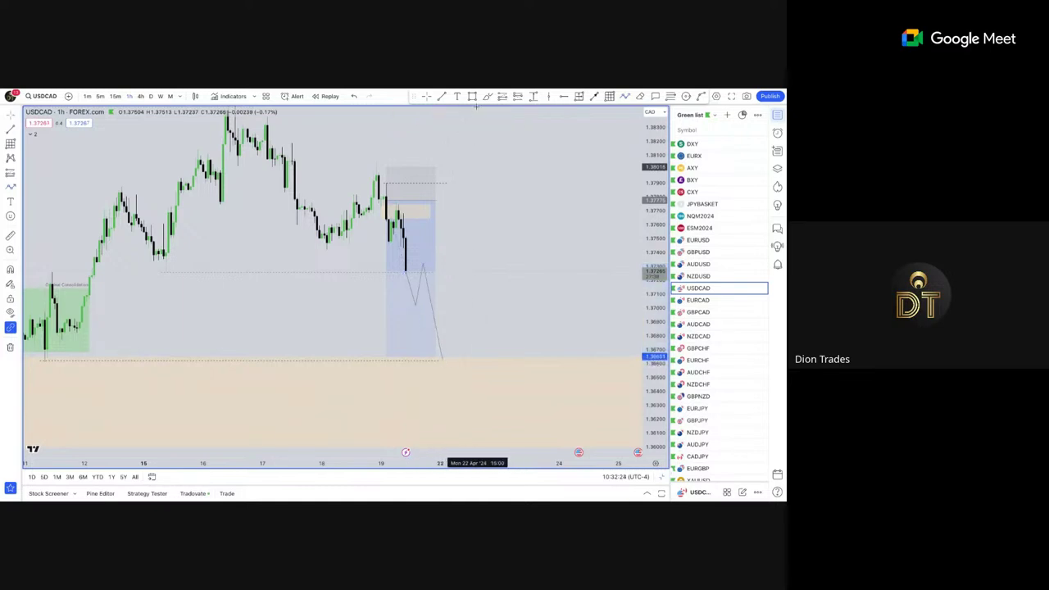
# Draw a small rectangular zone over USDCAD's last falling candle, from about 1.3744 down to about 1.3728.
pyautogui.click(473, 96)
pyautogui.click(399, 247)
pyautogui.click(432, 270)
pyautogui.click(504, 279)
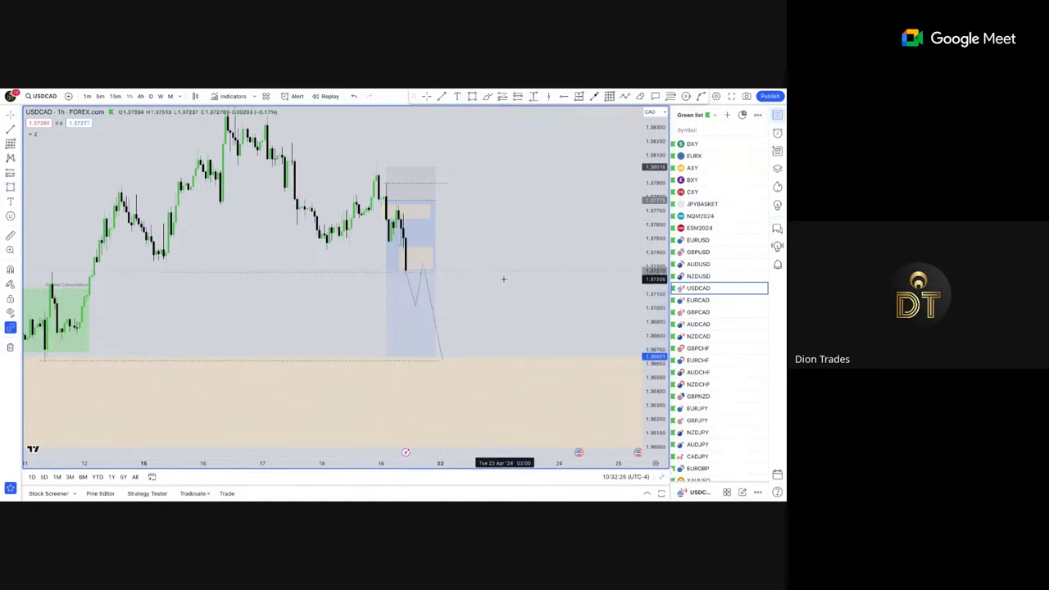
# Delete the sketched zigzag path and the small rectangle around its retracement peak from the USDCAD chart.
pyautogui.click(405, 291)
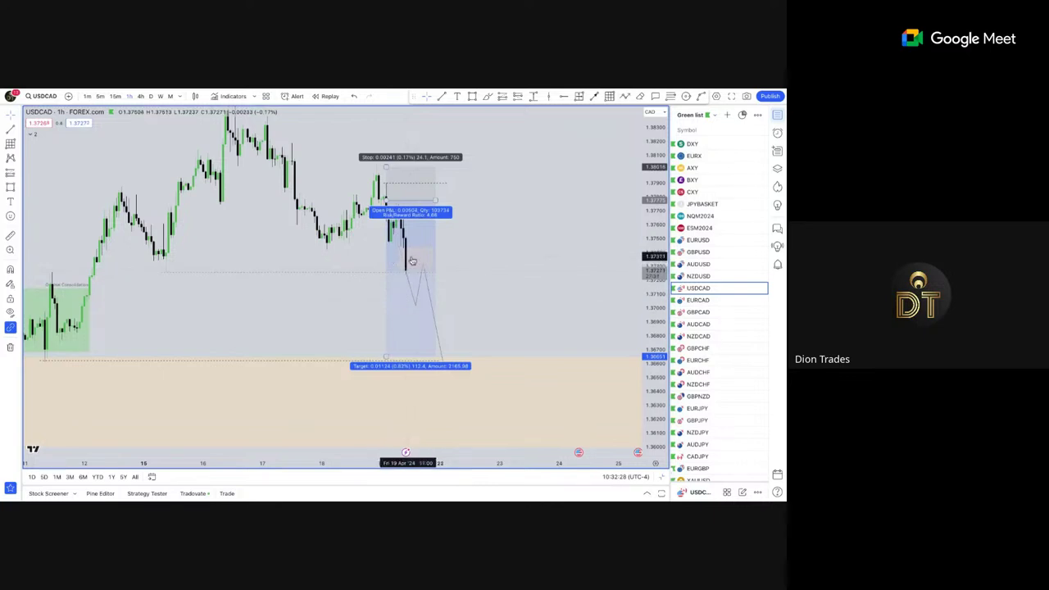
pyautogui.click(424, 266)
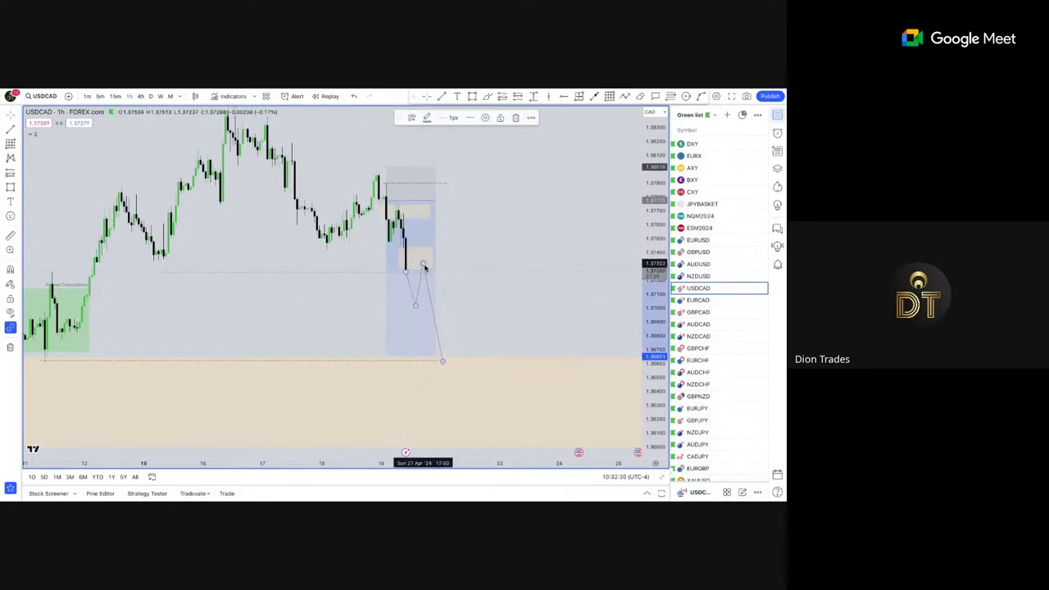
pyautogui.press('Delete')
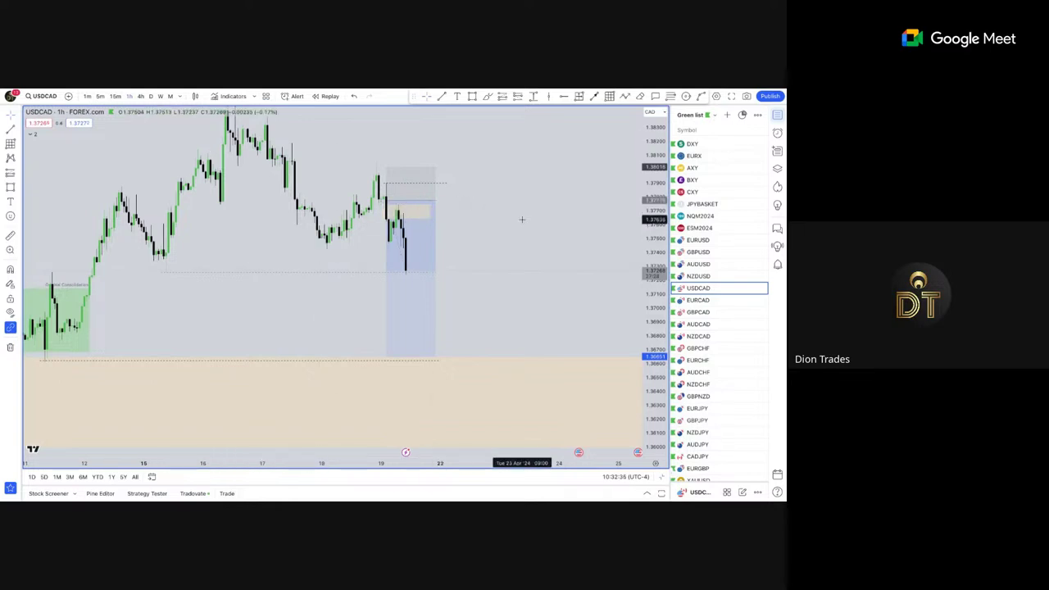
# Examine USDCAD's 1h swing highs and lows from the 16 April peak to the current short position.
pyautogui.moveTo(501, 254); pyautogui.dragTo(581, 265)
pyautogui.scroll(5, 581, 264)
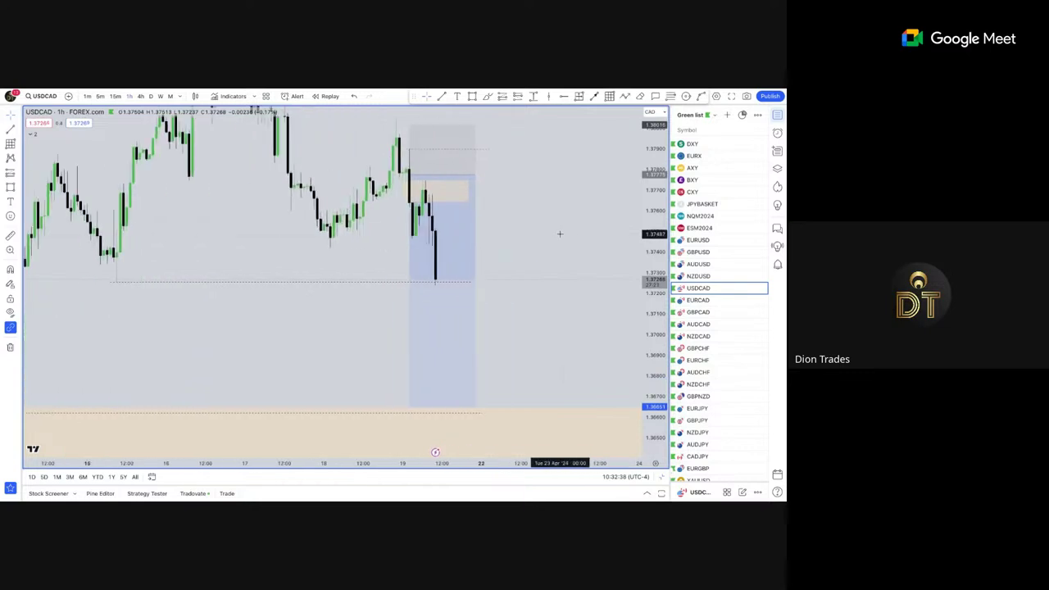
pyautogui.scroll(2, 573, 269)
pyautogui.scroll(2, 560, 238)
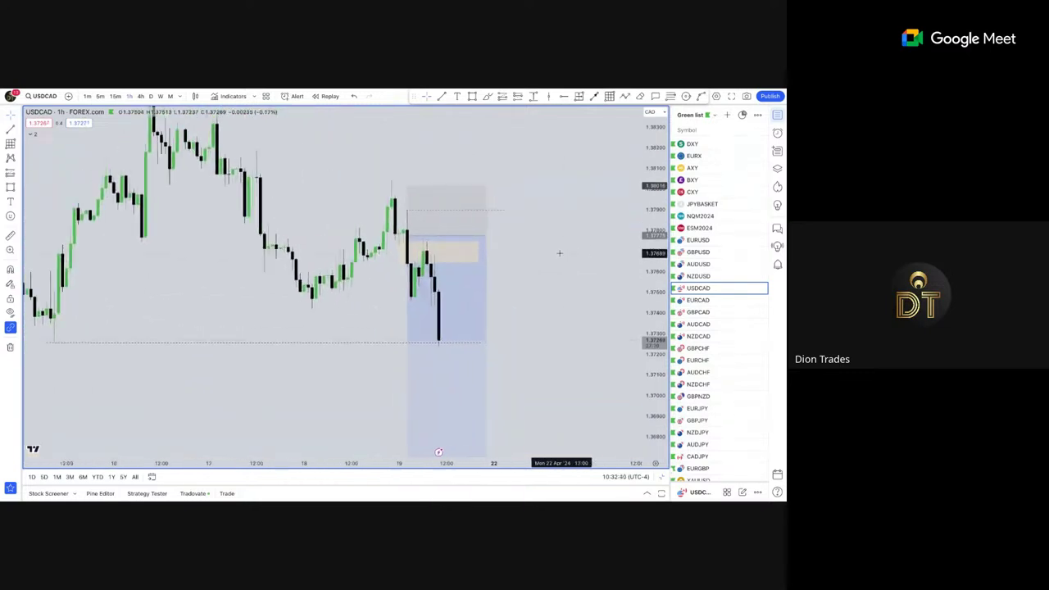
pyautogui.moveTo(279, 197); pyautogui.dragTo(384, 191)
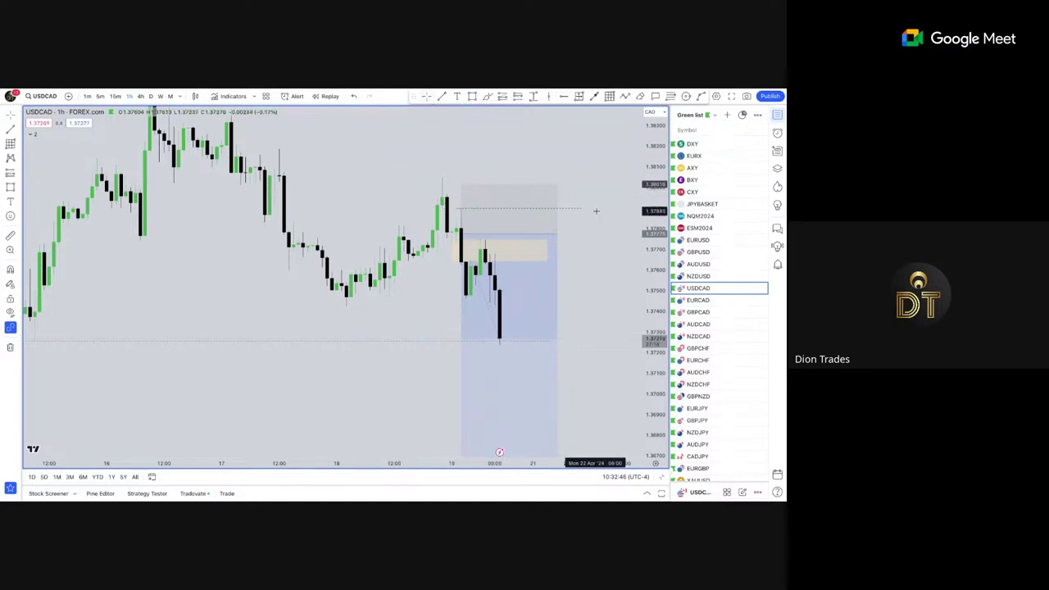
pyautogui.moveTo(577, 193); pyautogui.dragTo(544, 185)
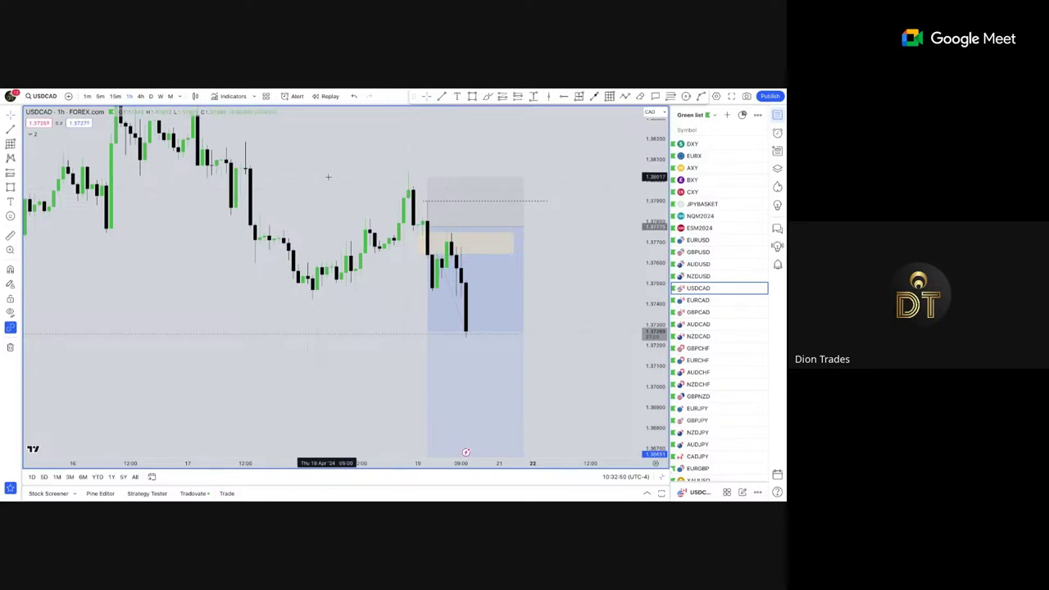
pyautogui.moveTo(328, 175); pyautogui.dragTo(391, 275)
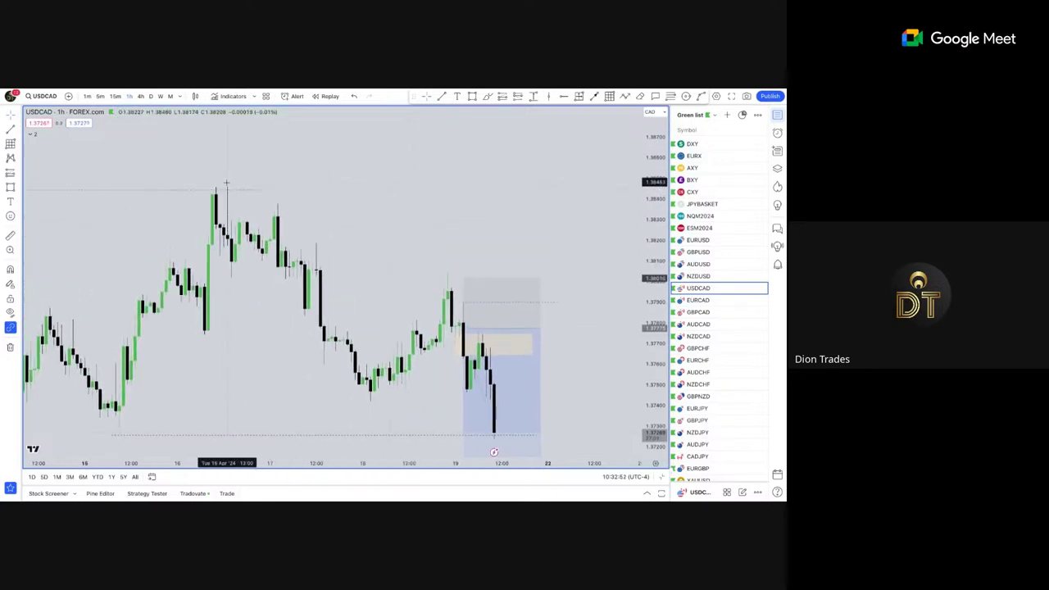
pyautogui.moveTo(482, 192); pyautogui.dragTo(461, 178)
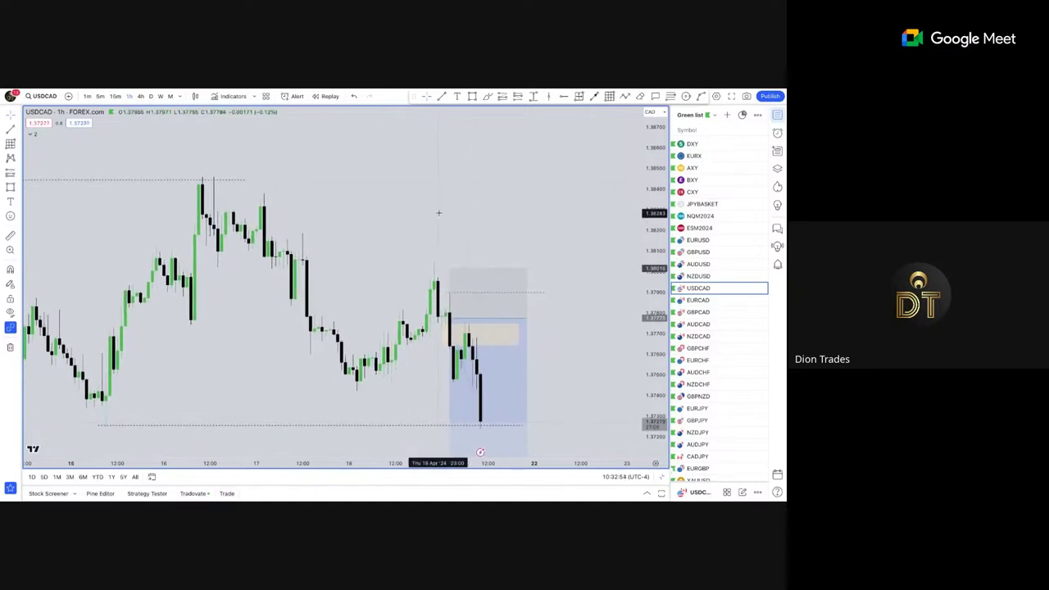
pyautogui.scroll(3, 443, 218)
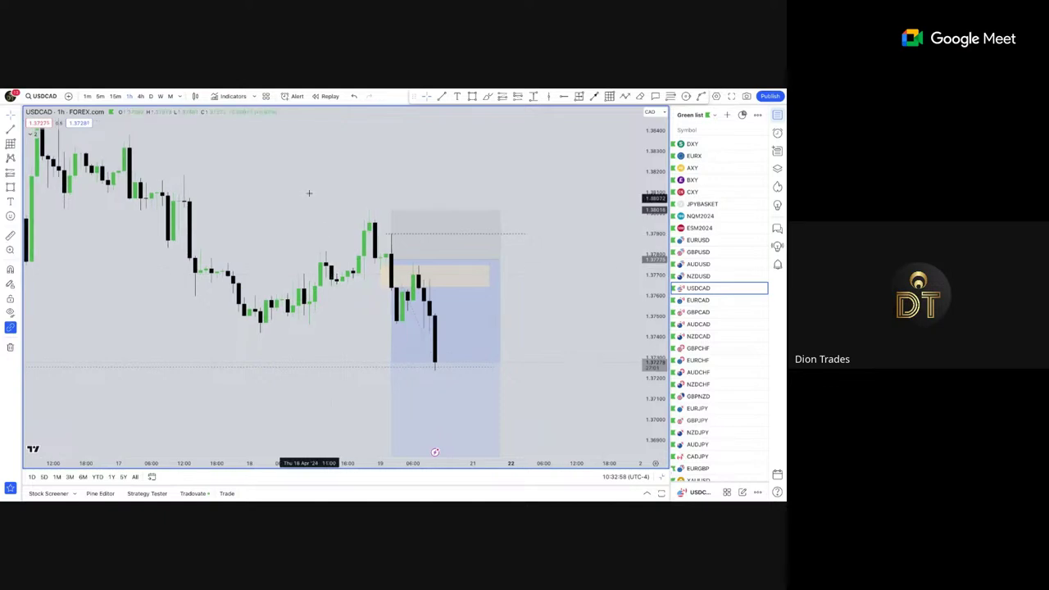
pyautogui.moveTo(308, 188); pyautogui.dragTo(304, 165)
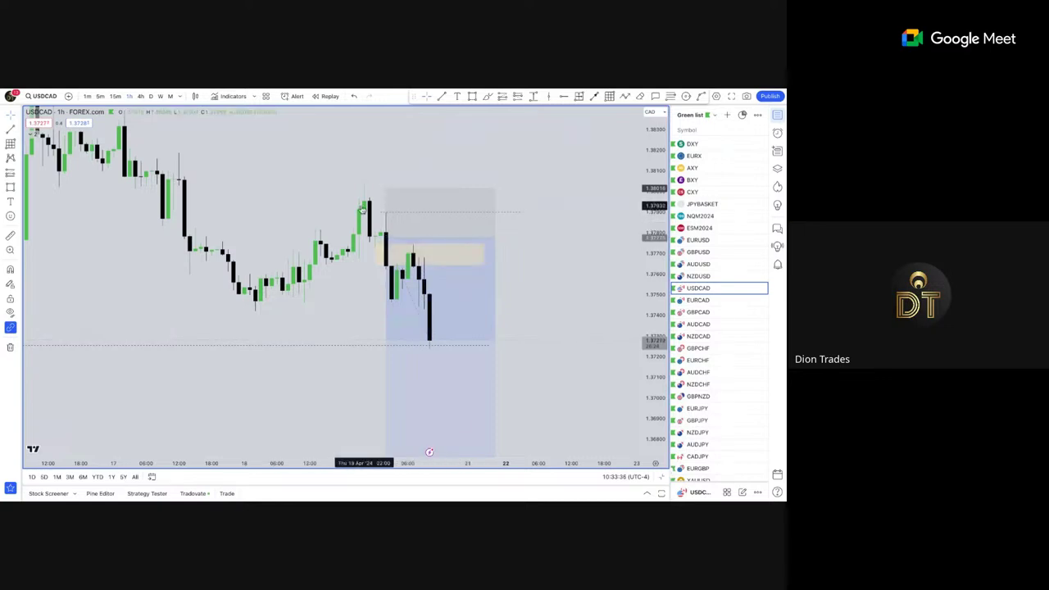
pyautogui.moveTo(336, 190); pyautogui.dragTo(332, 198)
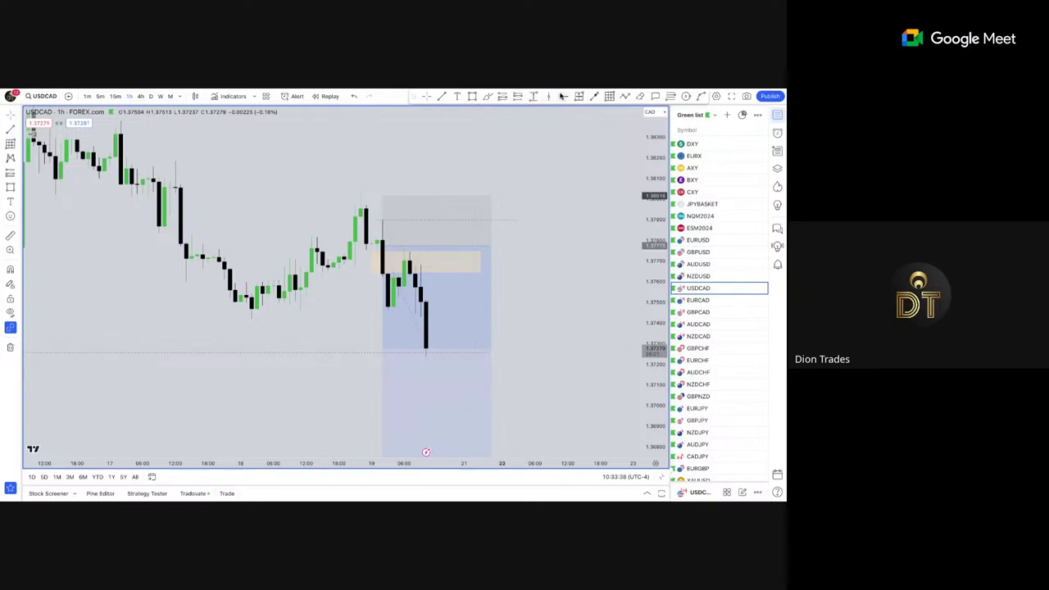
# Add a text label "STH" above USDCAD's 18 April swing high and set its font size to 10.
pyautogui.click(459, 98)
pyautogui.click(316, 229)
pyautogui.write('S')
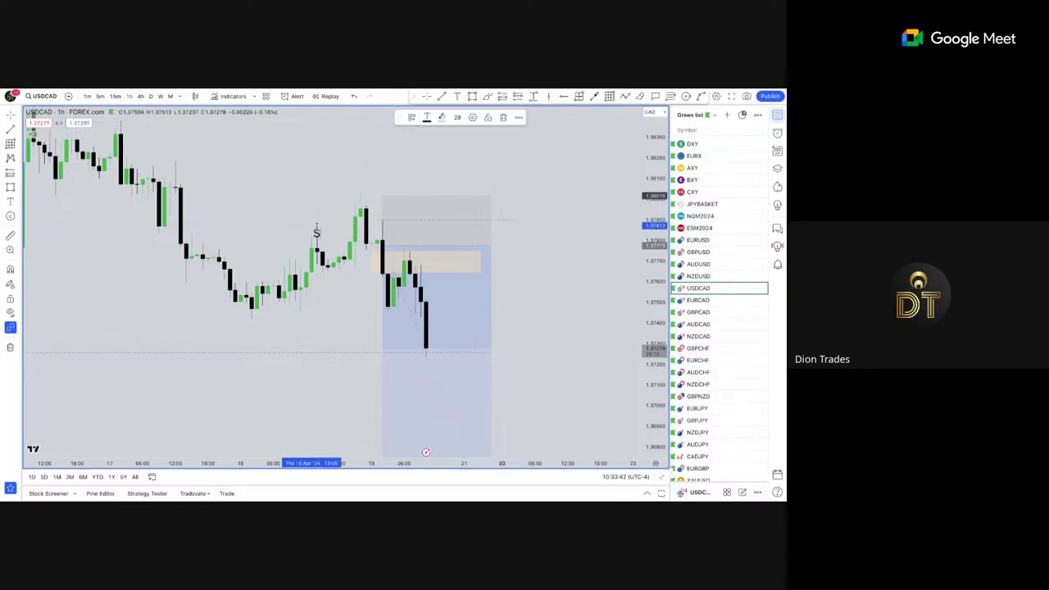
pyautogui.write('TH')
pyautogui.click(457, 117)
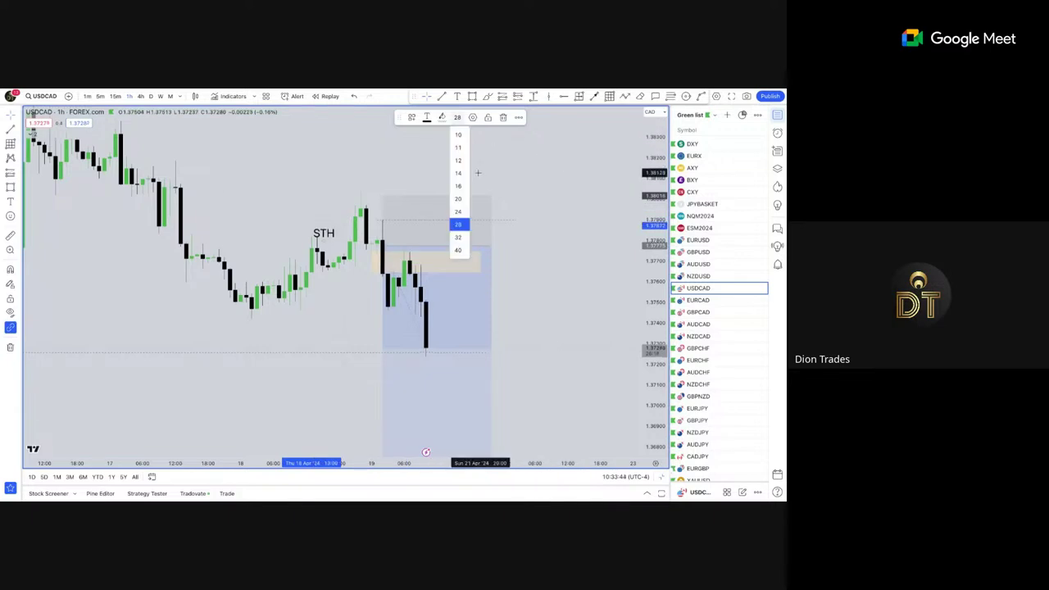
pyautogui.click(455, 138)
pyautogui.click(294, 178)
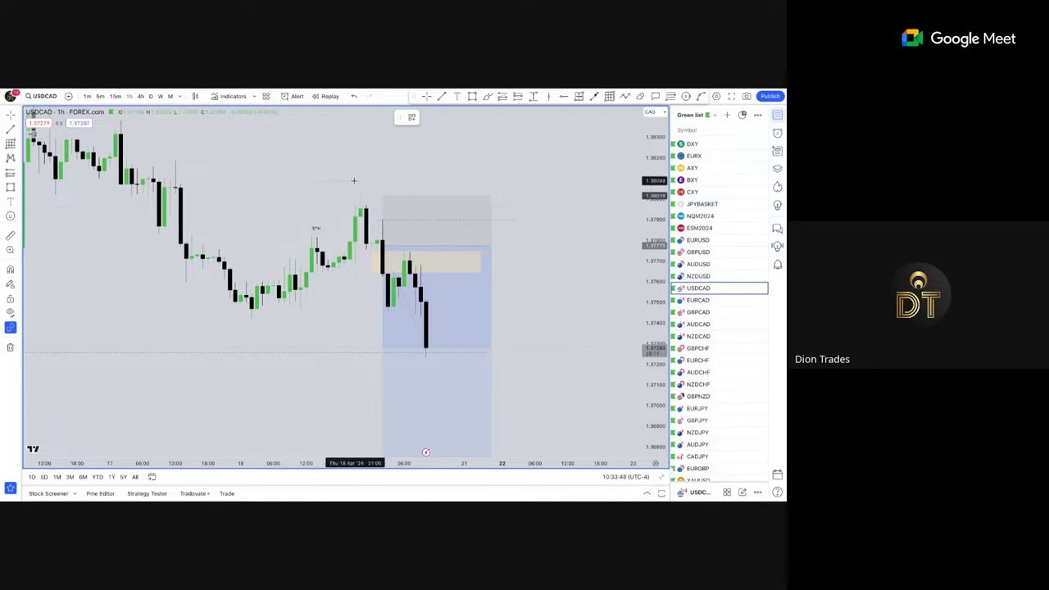
# Set the STH label's font size to 12 and reposition it over the 18 April swing high.
pyautogui.doubleClick(316, 227)
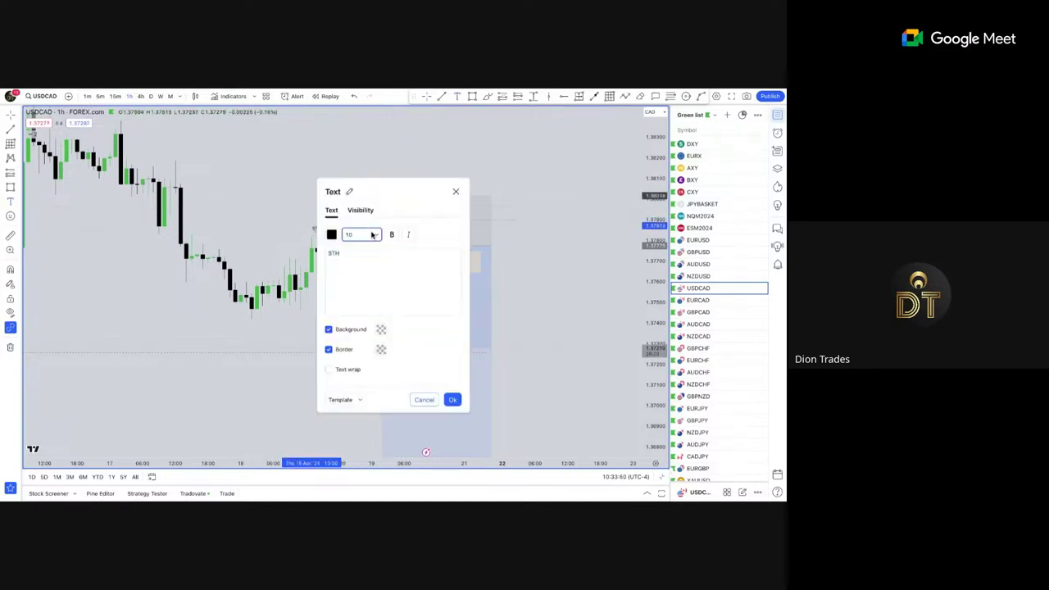
pyautogui.click(371, 236)
pyautogui.click(360, 269)
pyautogui.click(453, 399)
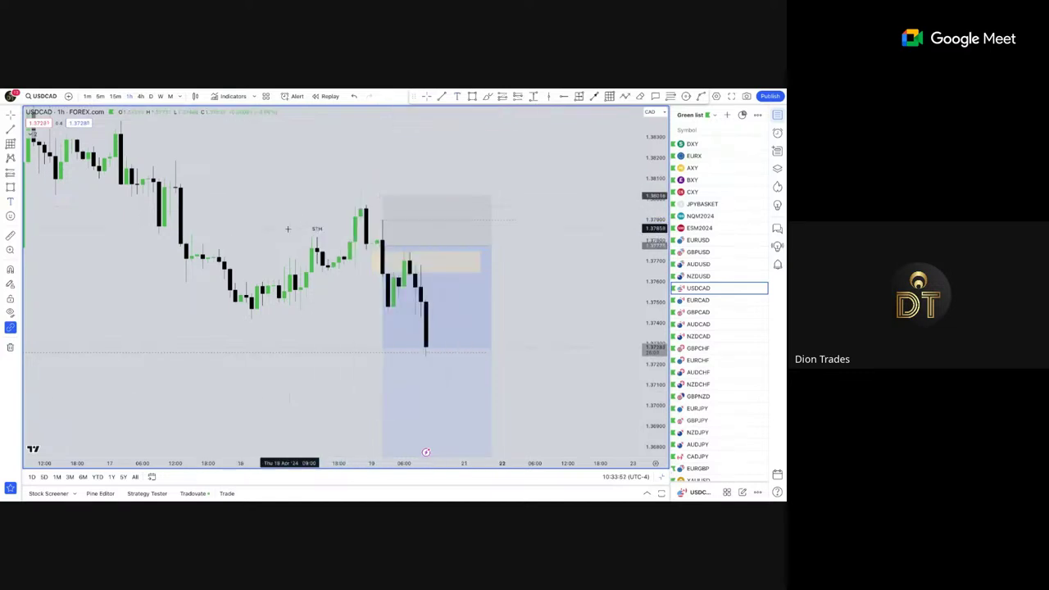
pyautogui.moveTo(316, 230); pyautogui.dragTo(311, 230)
pyautogui.click(325, 231)
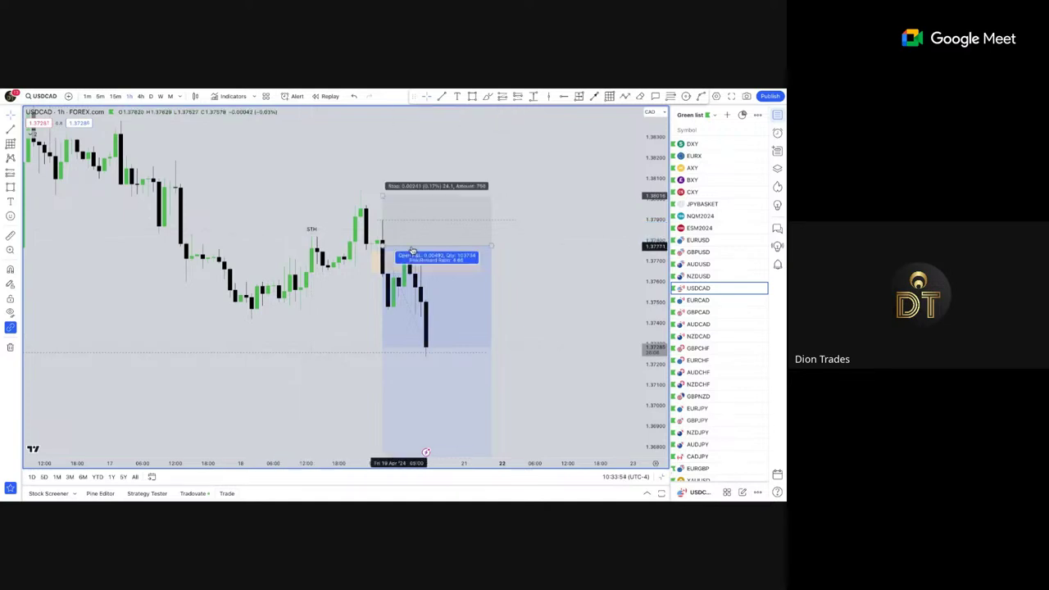
# Place a copy of the STH label above the late 18 April peak, at about 1.3806.
pyautogui.scroll(5, 653, 216)
pyautogui.moveTo(550, 206); pyautogui.dragTo(562, 228)
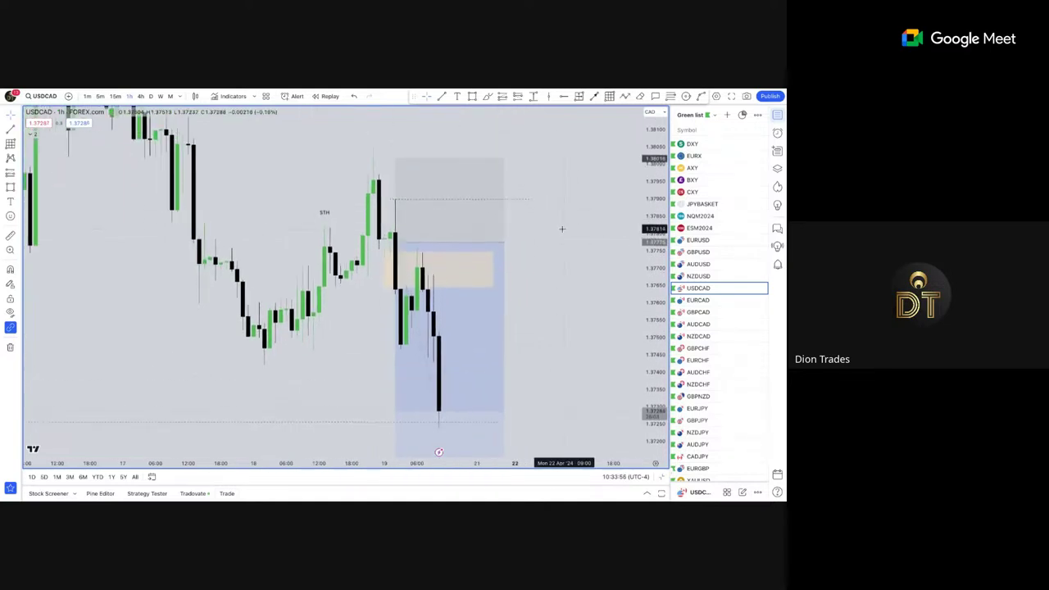
pyautogui.scroll(1, 562, 228)
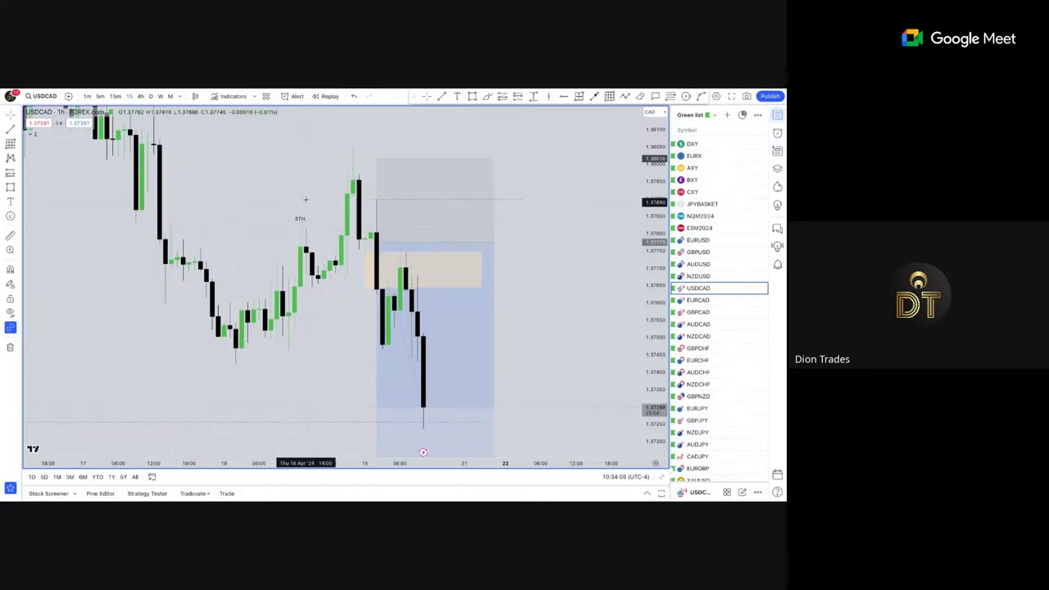
pyautogui.moveTo(301, 223); pyautogui.dragTo(294, 225)
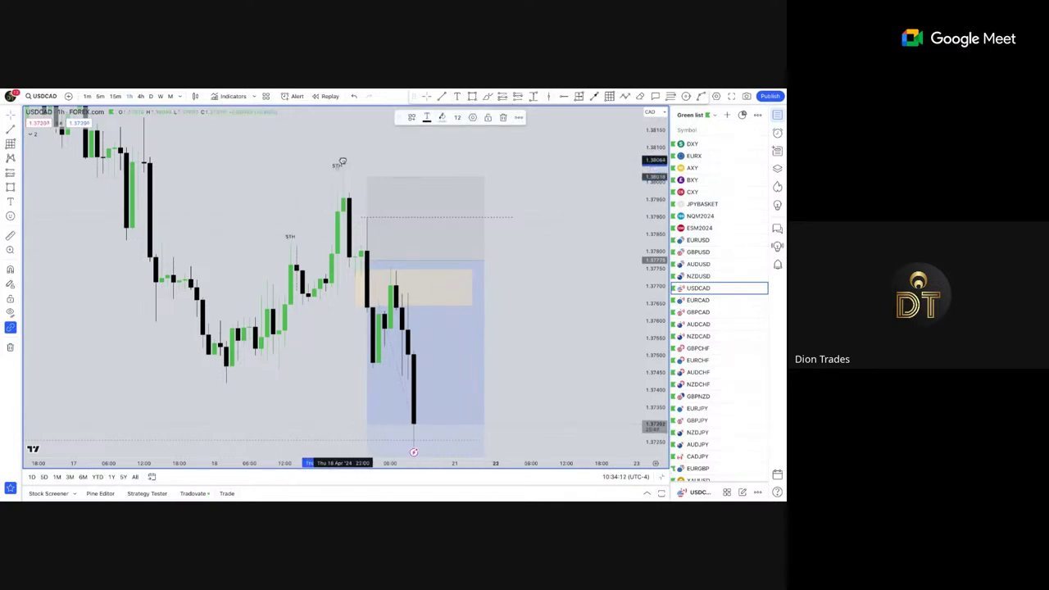
# Start a bar replay of the USDCAD 1h chart from the start of 19 April, just after the peak.
pyautogui.click(330, 97)
pyautogui.click(360, 155)
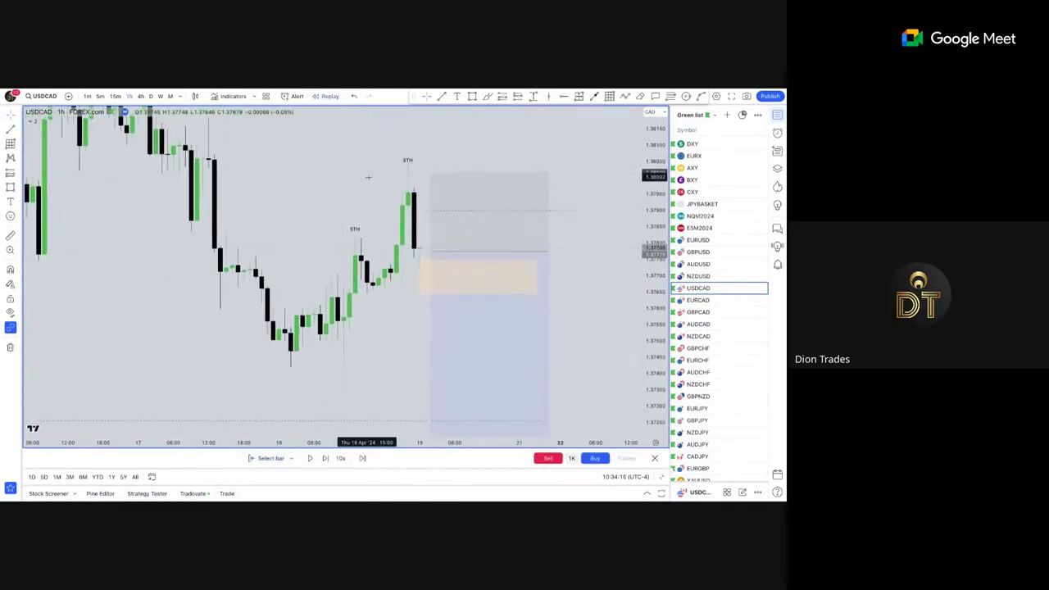
pyautogui.scroll(2, 325, 215)
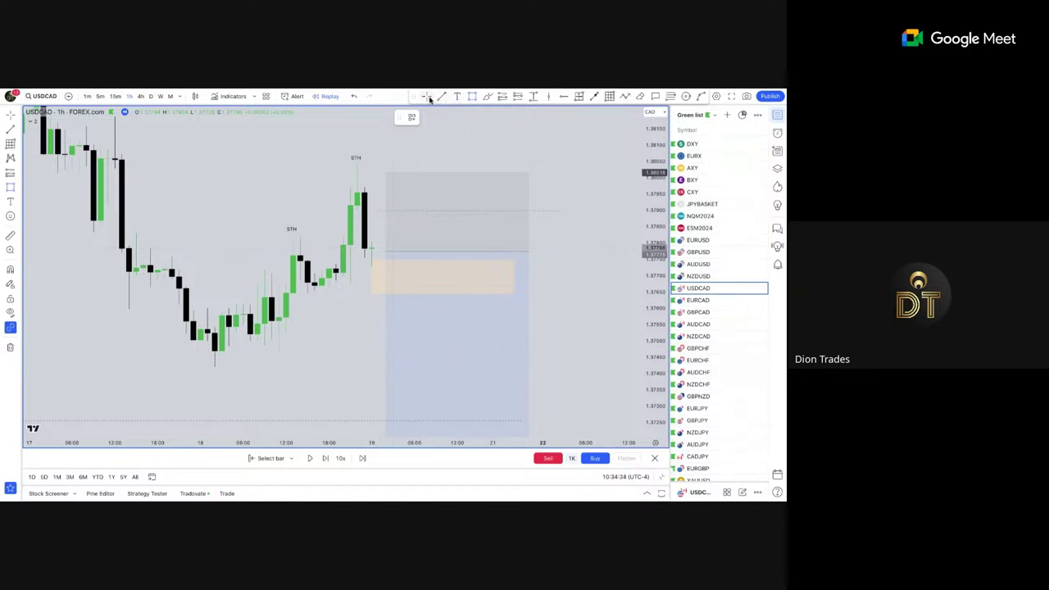
# Place another copy of the STH label beside the dashed line near 1.3790.
pyautogui.moveTo(356, 162); pyautogui.dragTo(413, 211)
pyautogui.click(296, 175)
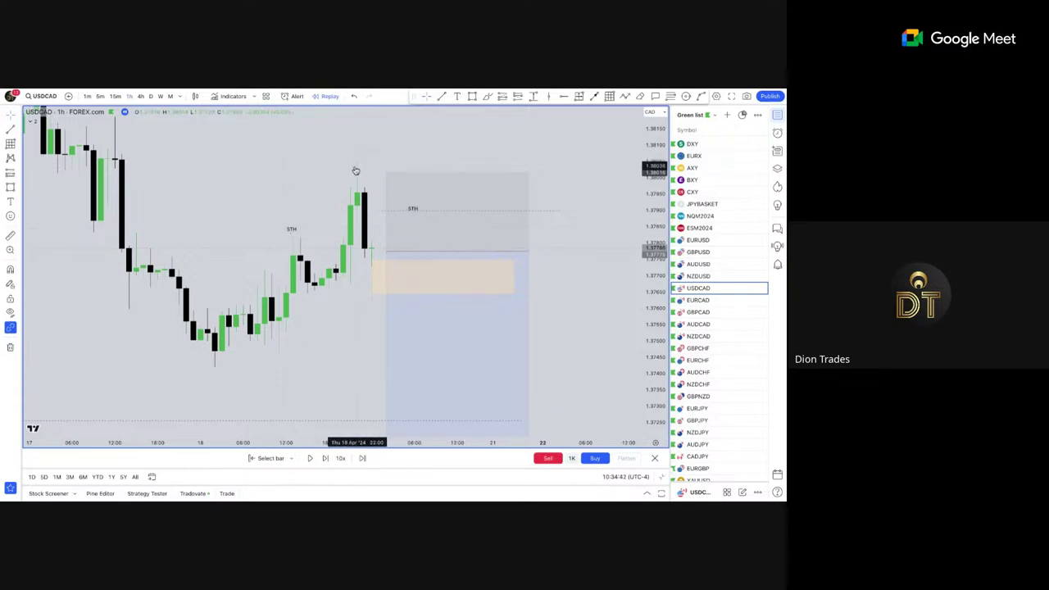
pyautogui.click(413, 211)
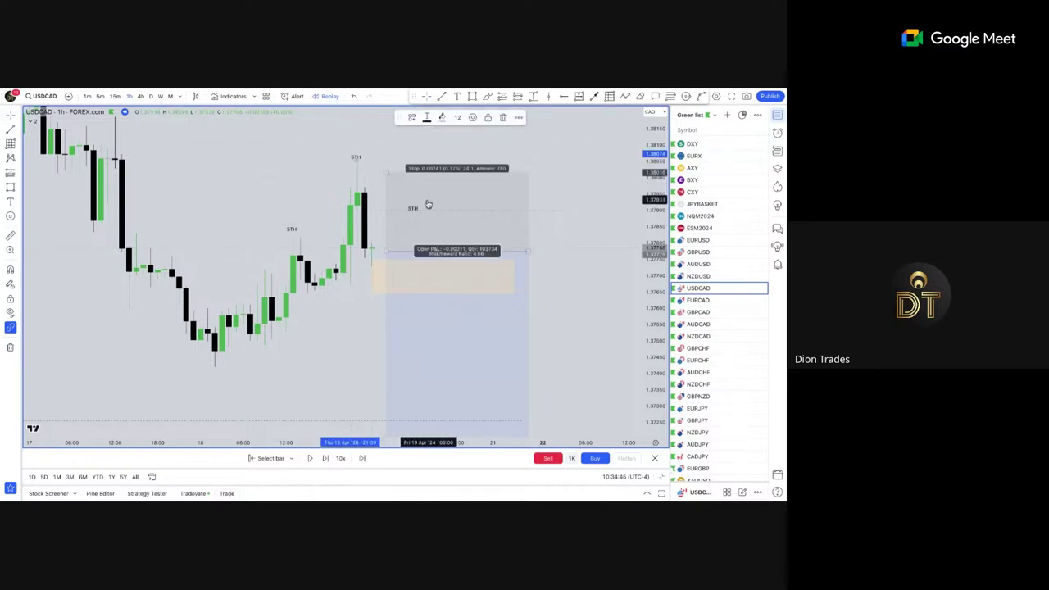
# Change the text of the label above the late 18 April peak to "ITH".
pyautogui.doubleClick(356, 159)
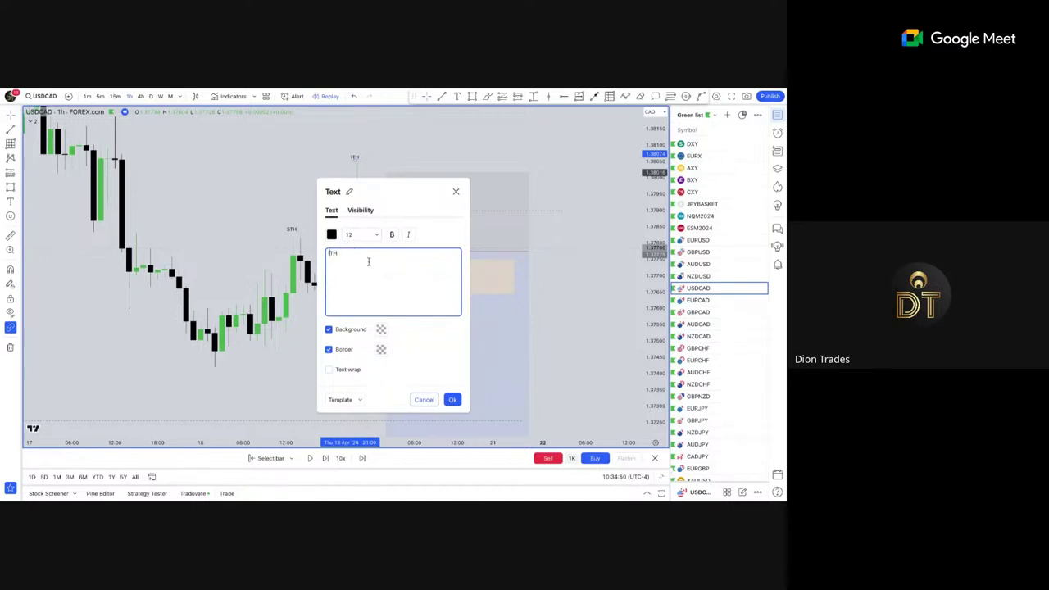
pyautogui.click(453, 401)
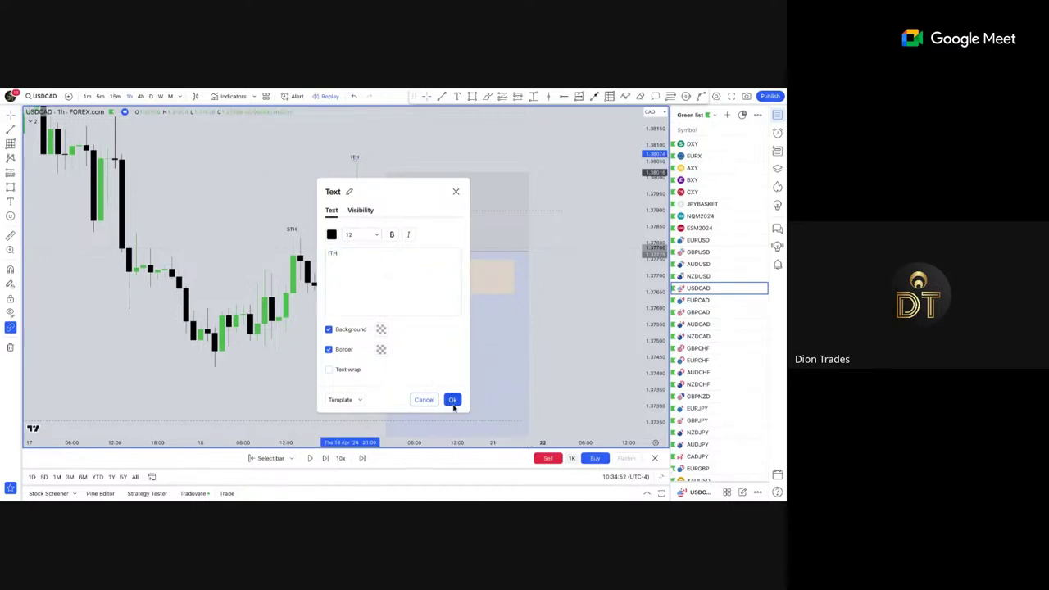
pyautogui.click(452, 402)
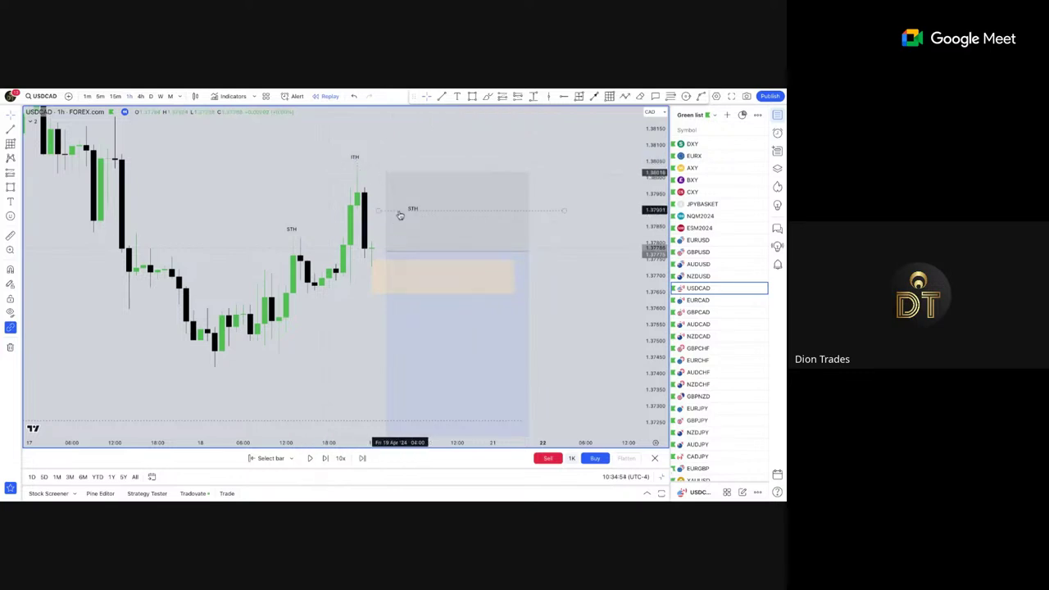
# Advance the replay bar by bar through 19 April until it reaches the live USDCAD candle.
pyautogui.click(328, 464)
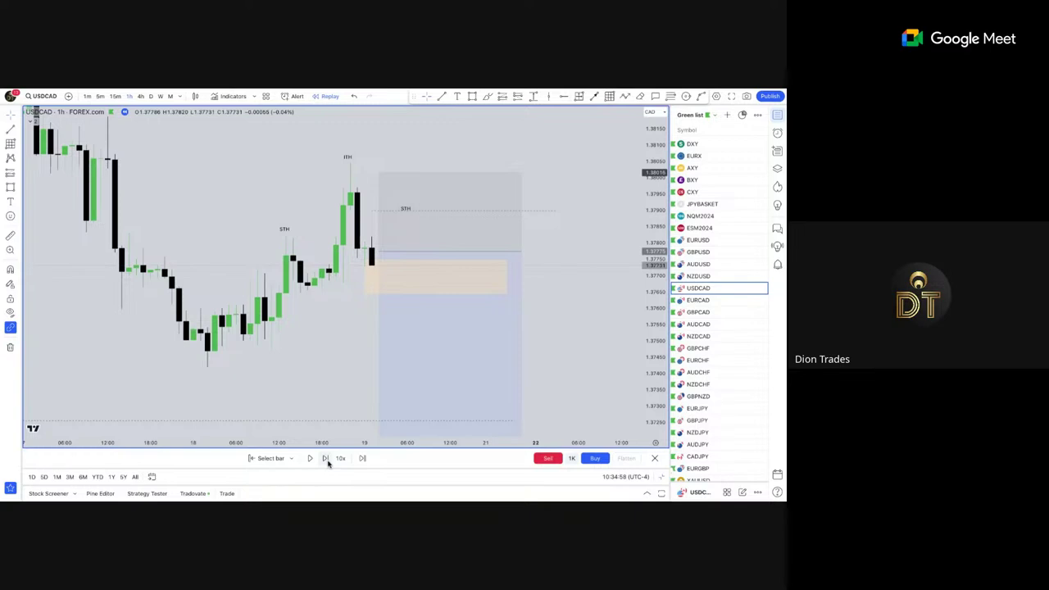
pyautogui.click(326, 460)
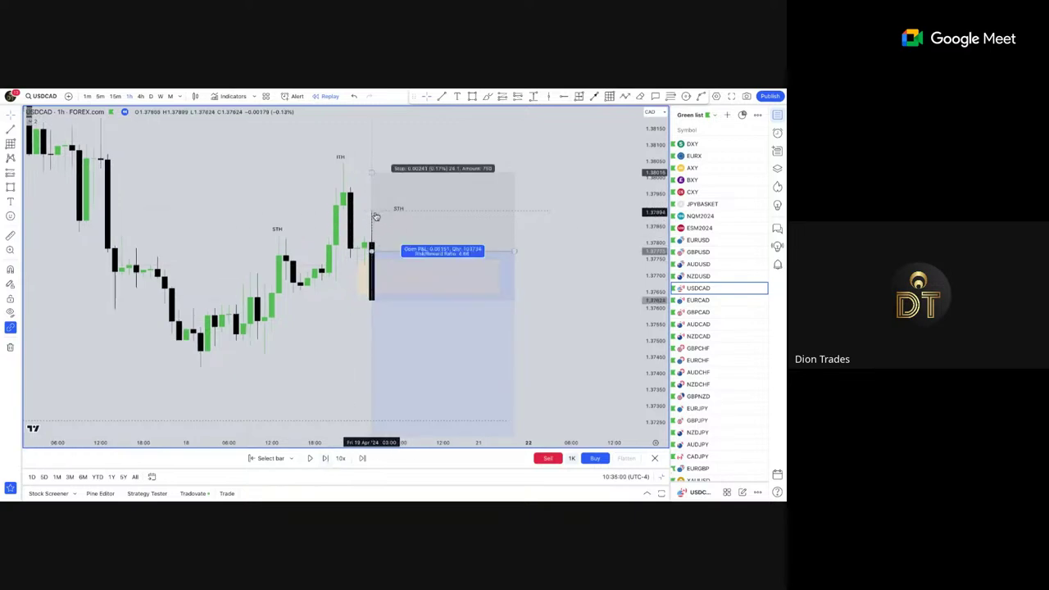
pyautogui.click(327, 460)
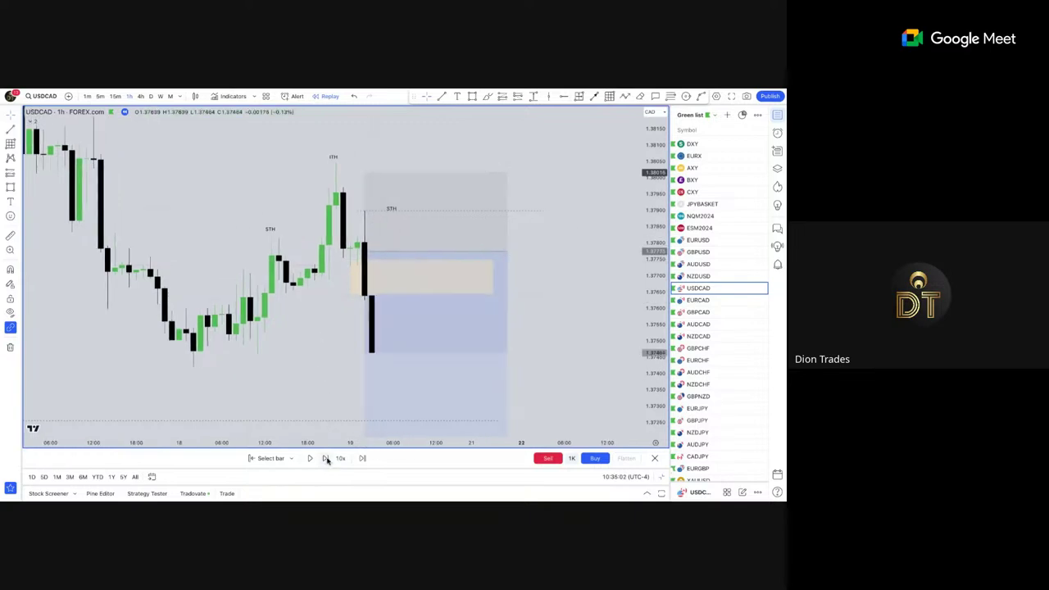
pyautogui.click(326, 460)
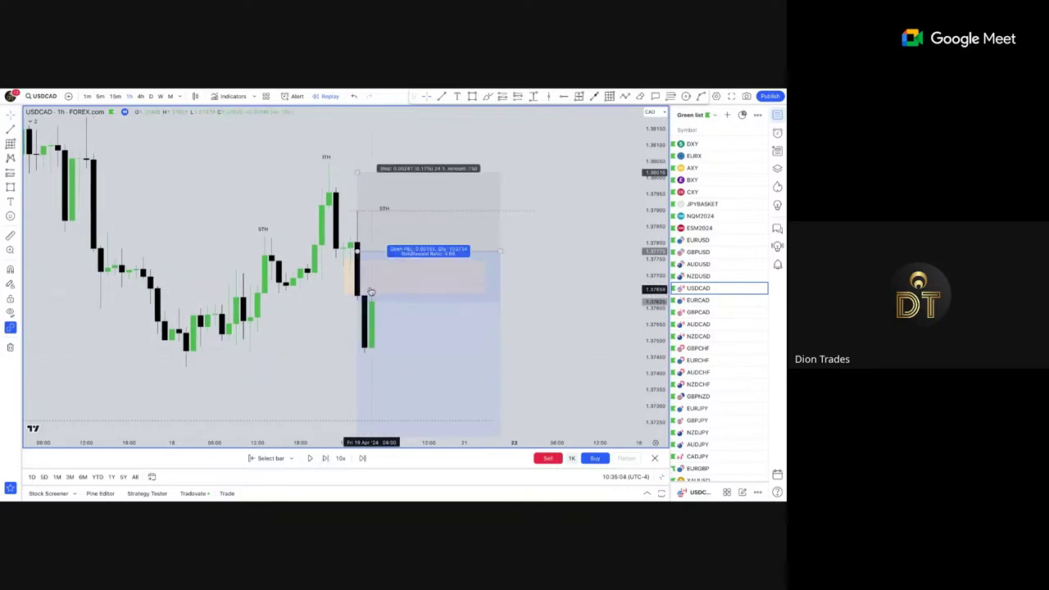
pyautogui.click(327, 458)
pyautogui.click(328, 459)
pyautogui.click(327, 458)
pyautogui.click(327, 458)
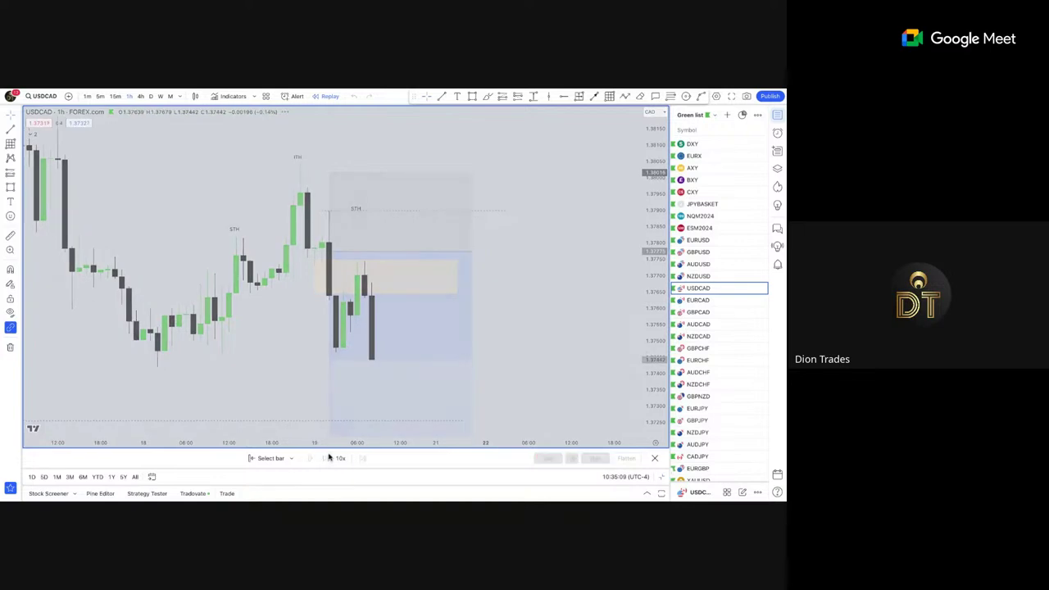
# Move the STH label beside the dashed line onto the high of the 19 April wick near 1.3790.
pyautogui.moveTo(381, 232); pyautogui.dragTo(302, 233)
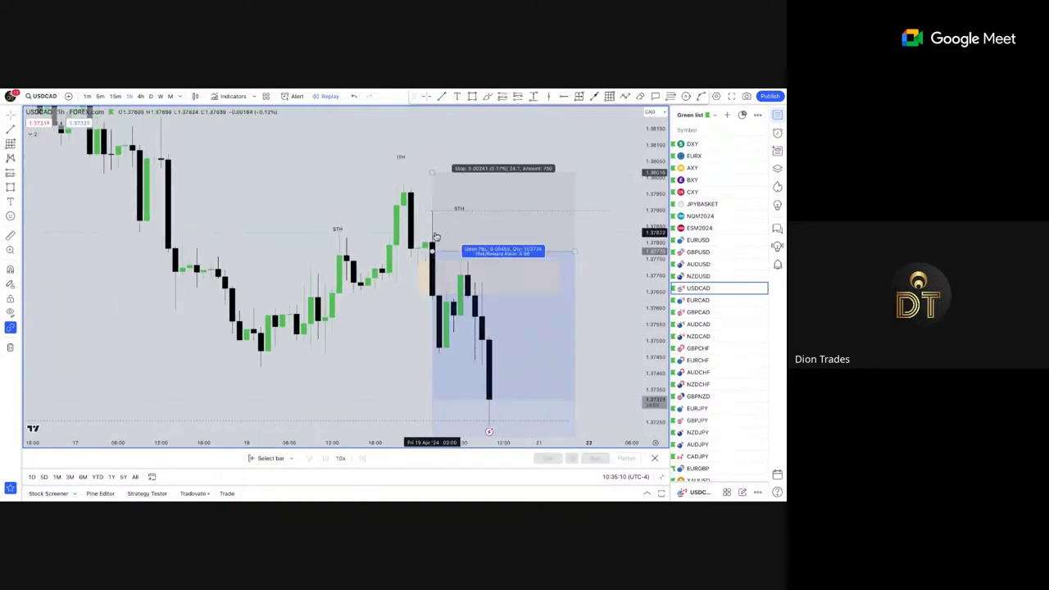
pyautogui.moveTo(330, 200); pyautogui.dragTo(298, 201)
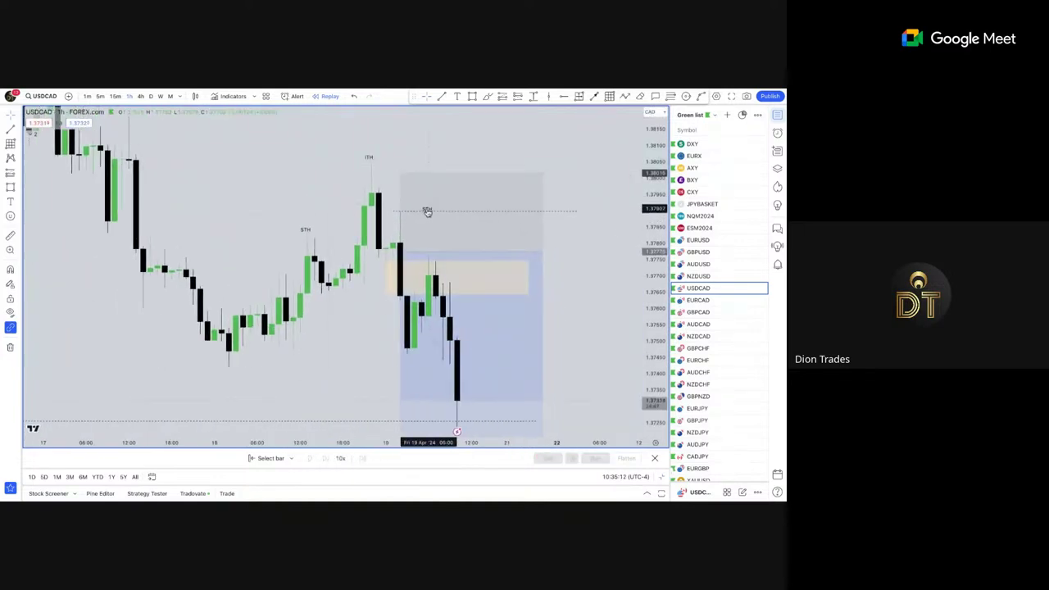
pyautogui.moveTo(427, 210); pyautogui.dragTo(405, 203)
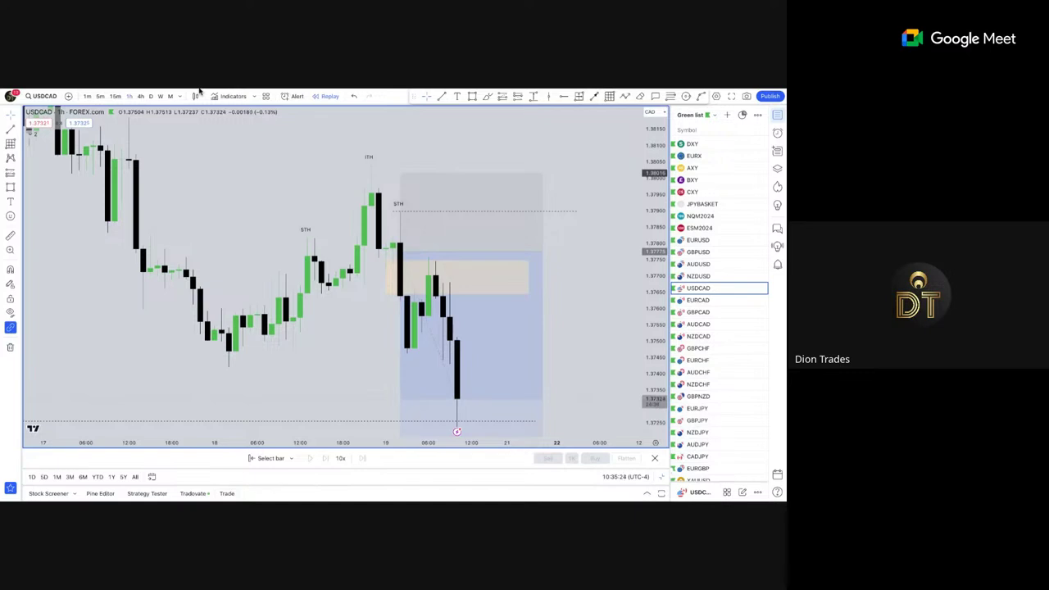
pyautogui.click(370, 158)
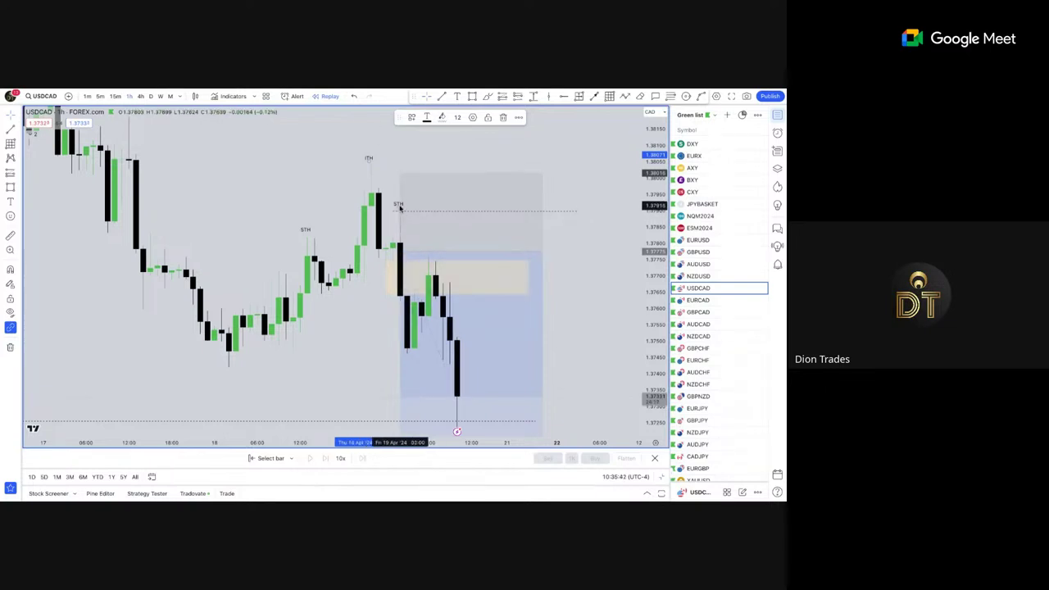
pyautogui.moveTo(399, 205); pyautogui.dragTo(402, 205)
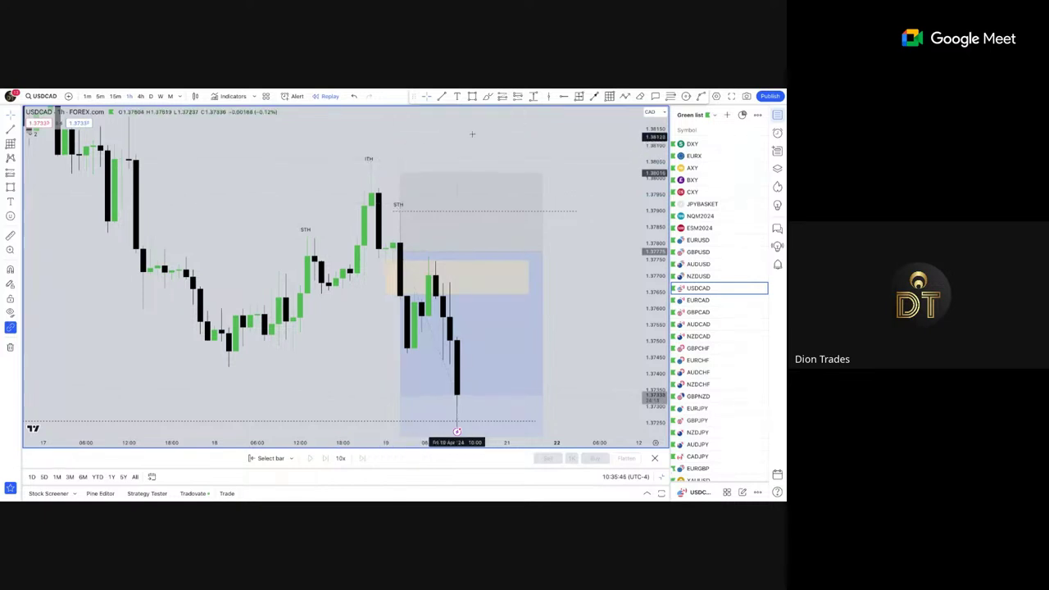
# Sketch a rising line from about 1.3777 to about 1.3795 after the 19 April wick, with a copy of the ITH label at its end.
pyautogui.click(626, 97)
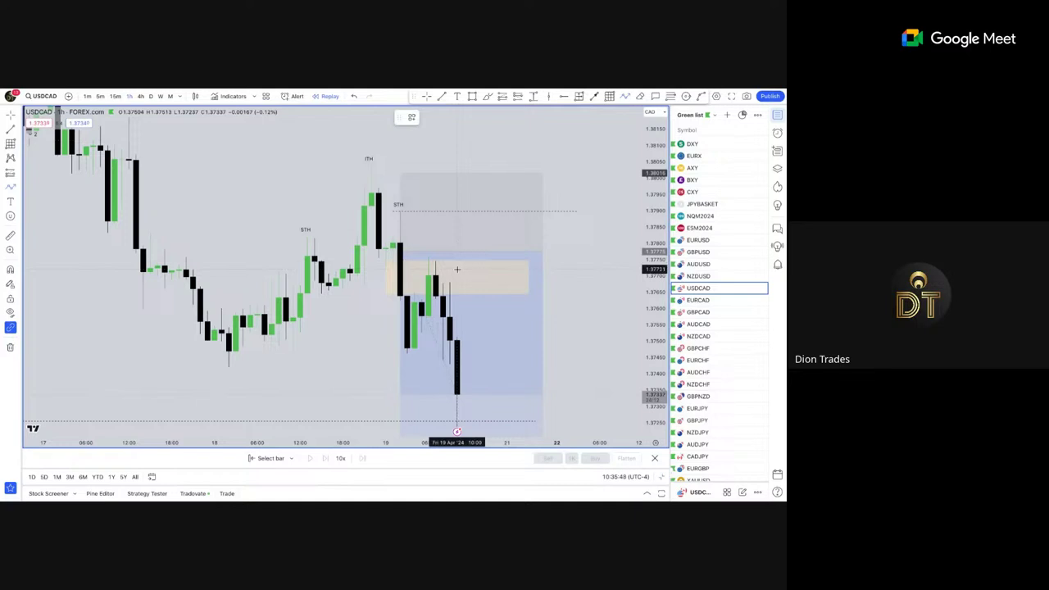
pyautogui.click(414, 252)
pyautogui.click(428, 195)
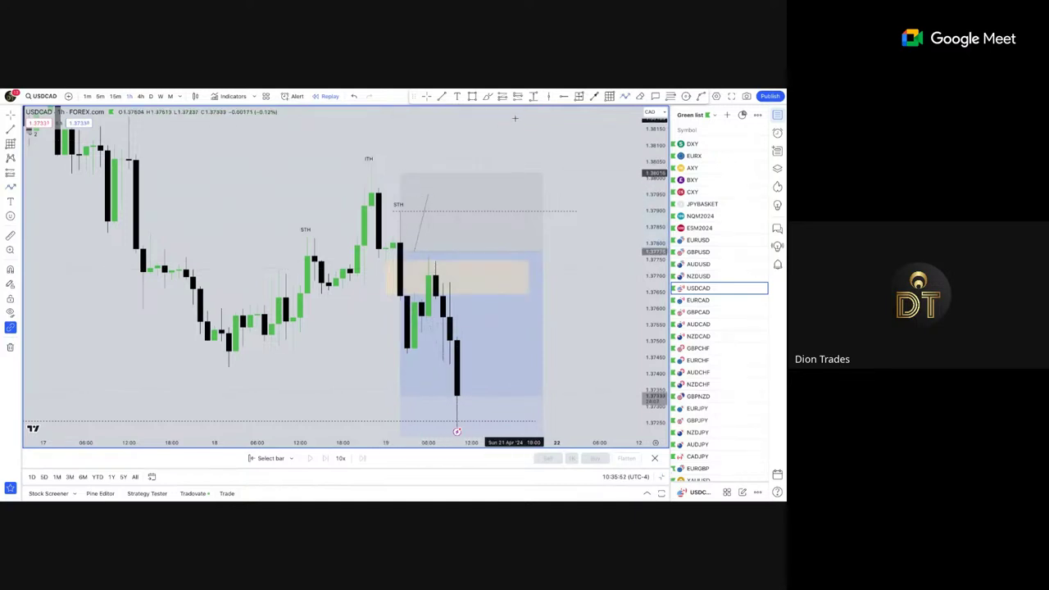
pyautogui.click(439, 196)
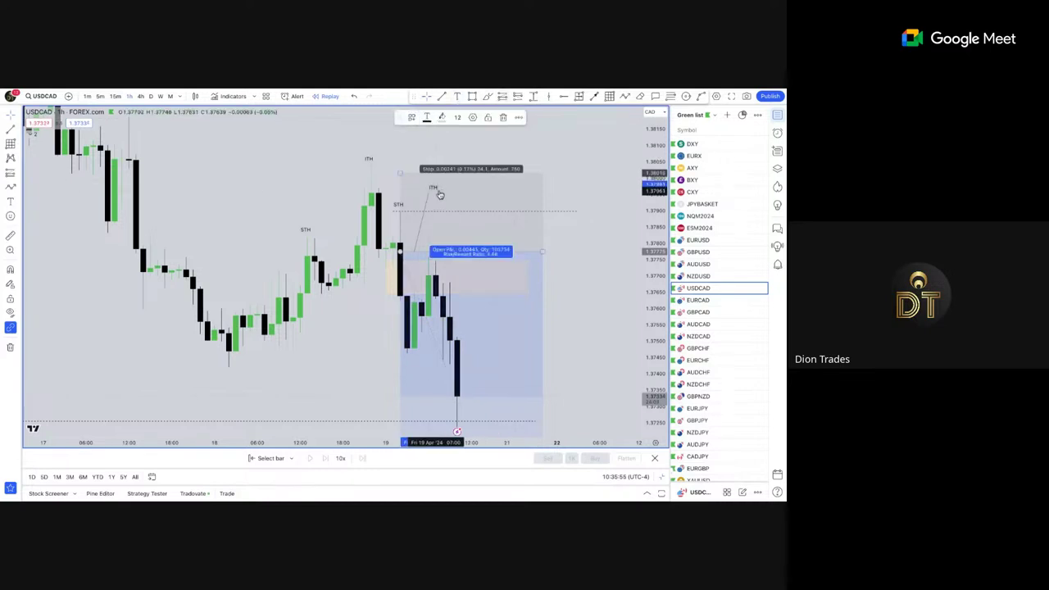
pyautogui.click(624, 200)
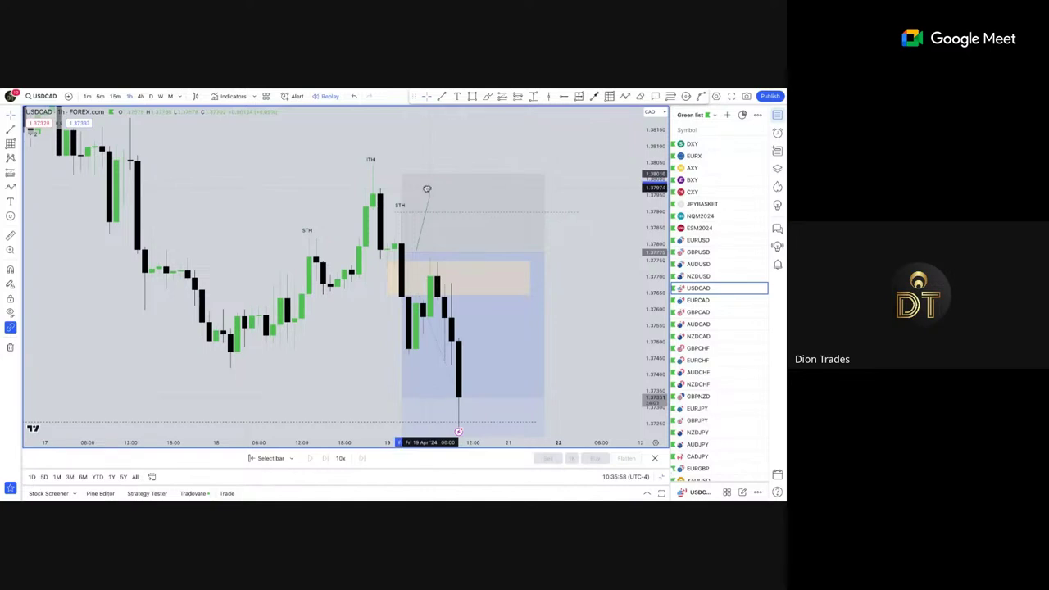
# Copy the 19 April wick's STH label to just below the dashed line, and delete the short position and the spare ITH copy.
pyautogui.click(399, 207)
pyautogui.keyDown('ctrl'); pyautogui.moveTo(399, 210); pyautogui.dragTo(451, 226); pyautogui.keyUp('ctrl')
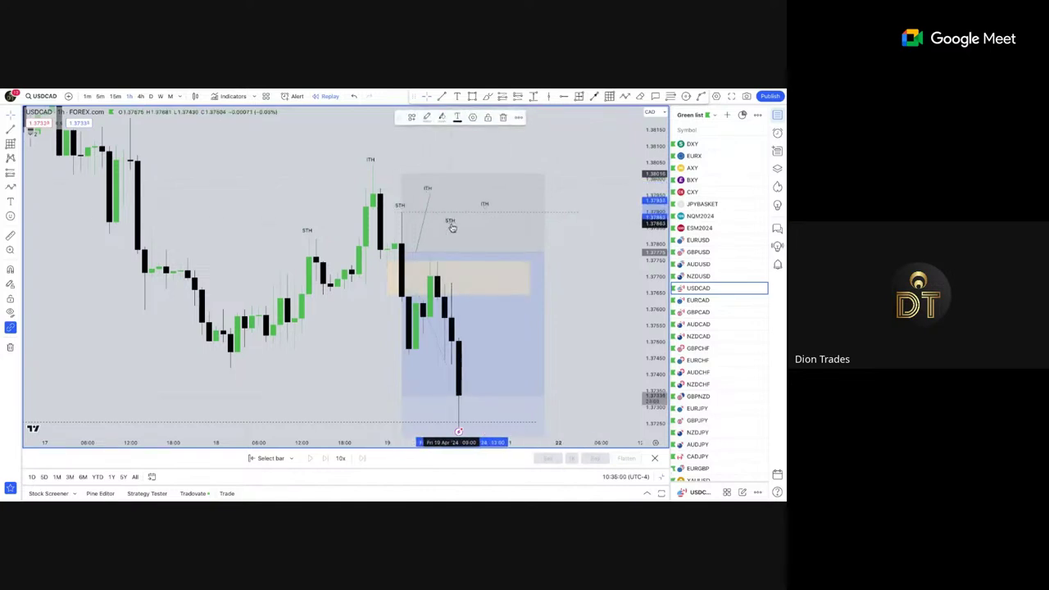
pyautogui.click(452, 227)
pyautogui.press('Delete')
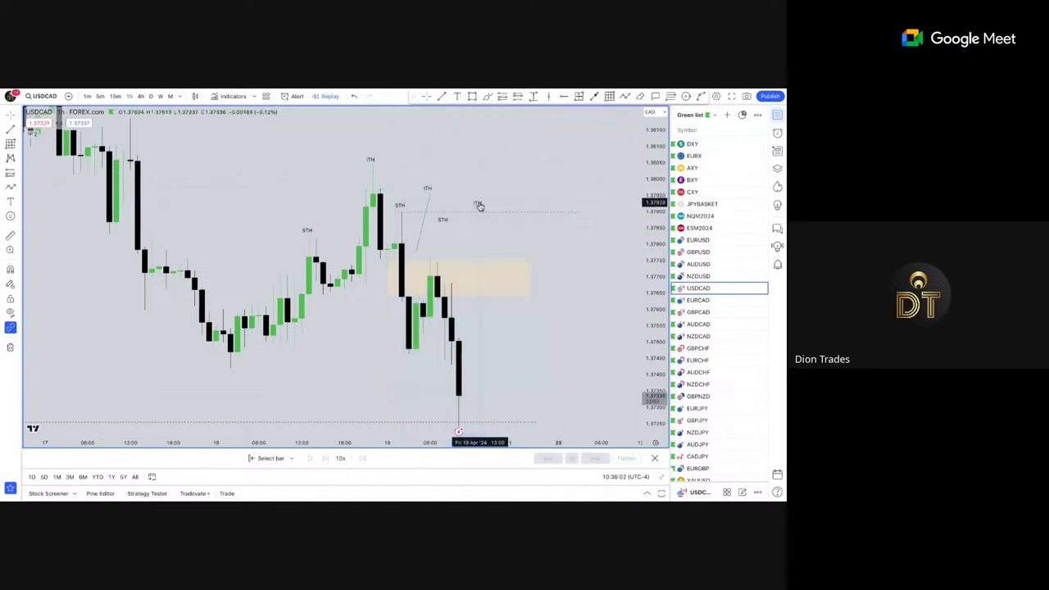
pyautogui.click(480, 205)
pyautogui.press('Delete')
# Move the copied STH label above the 19 April retracement high and shift the rising line into the empty area before 22 April.
pyautogui.moveTo(444, 222); pyautogui.dragTo(459, 223)
pyautogui.click(487, 209)
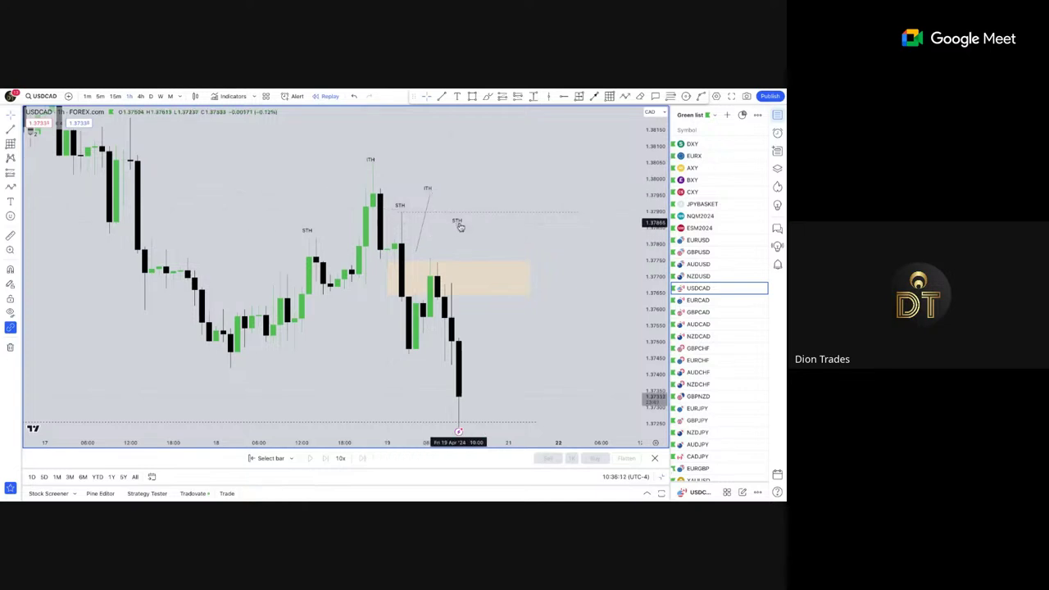
pyautogui.moveTo(460, 224); pyautogui.dragTo(430, 255)
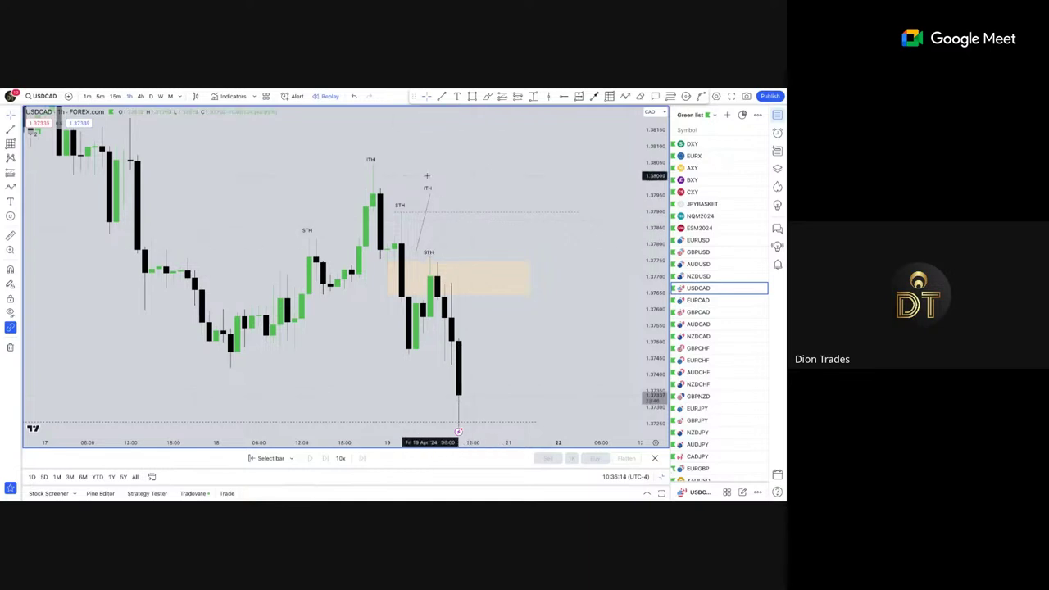
pyautogui.moveTo(430, 209); pyautogui.dragTo(536, 199)
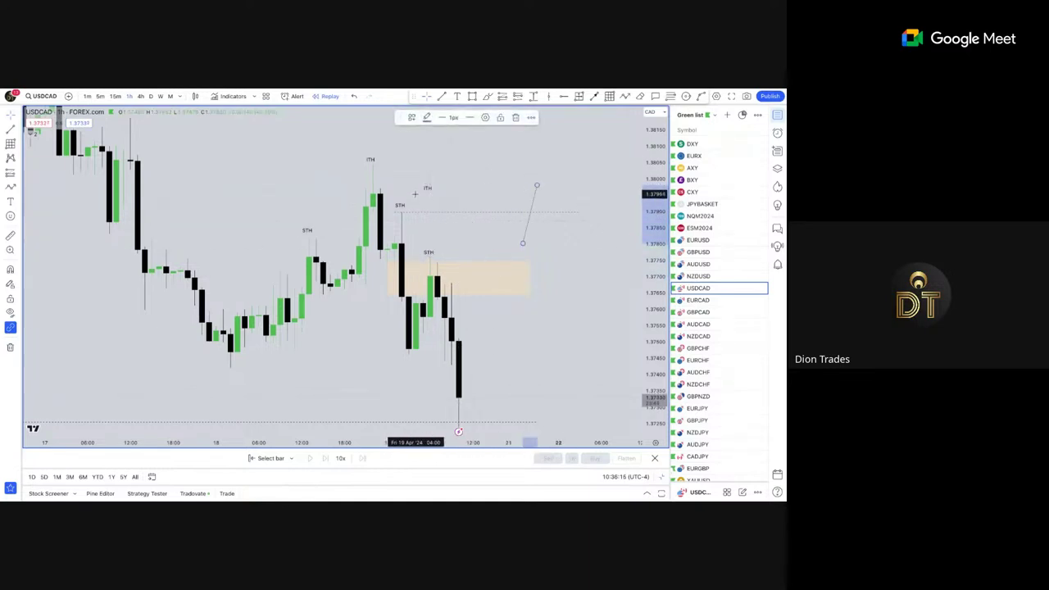
# Delete the leftover ITH label copy above the 19 April retracement high.
pyautogui.click(426, 192)
pyautogui.doubleClick(427, 192)
pyautogui.click(456, 191)
pyautogui.press('Delete')
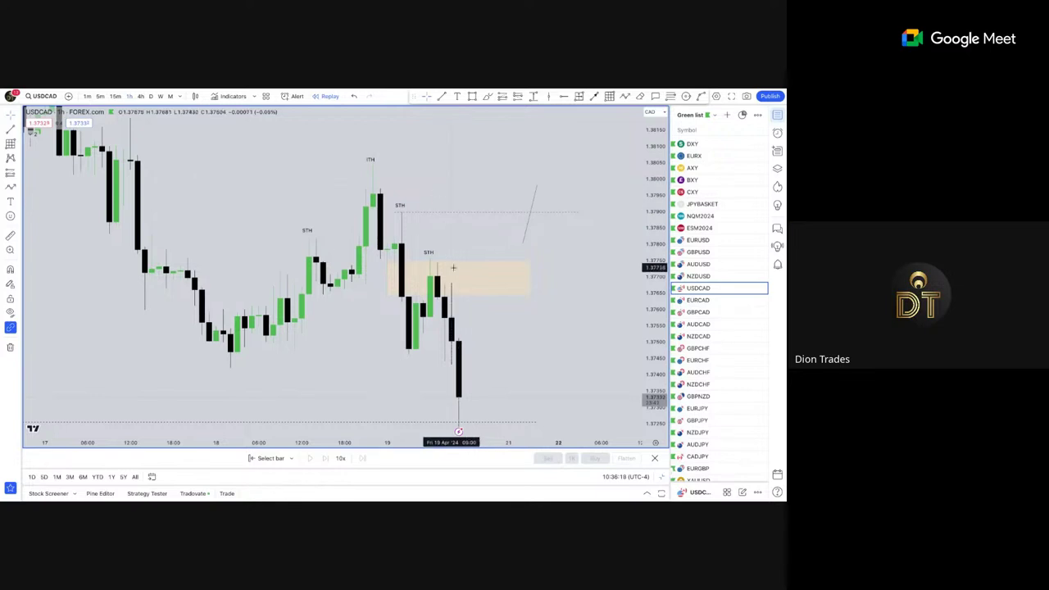
# Try a second STH label beside the one at the 19 April retracement high.
pyautogui.moveTo(429, 253); pyautogui.dragTo(447, 252)
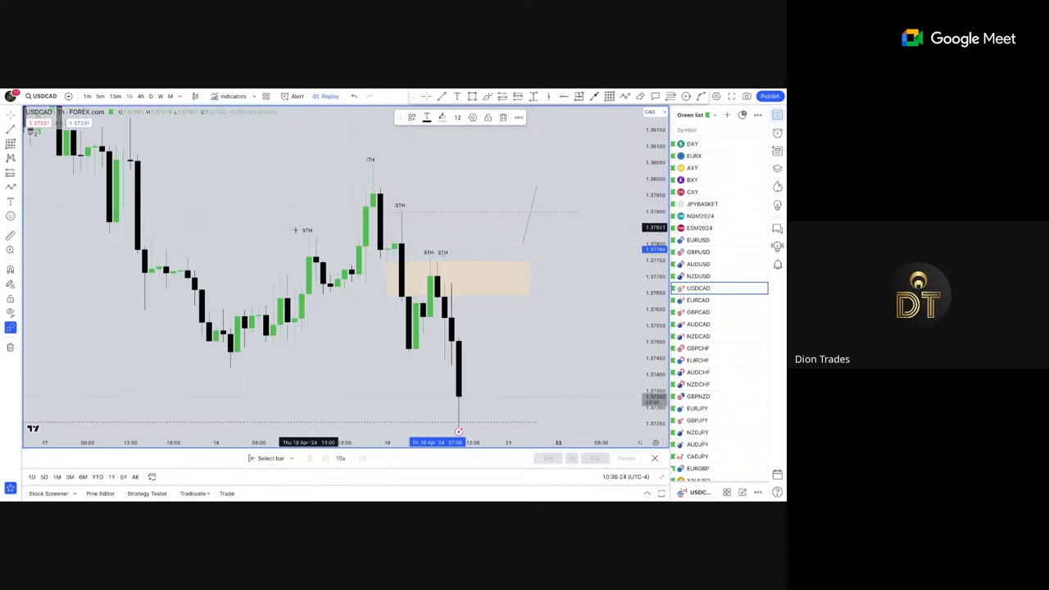
pyautogui.press('Delete')
pyautogui.doubleClick(429, 253)
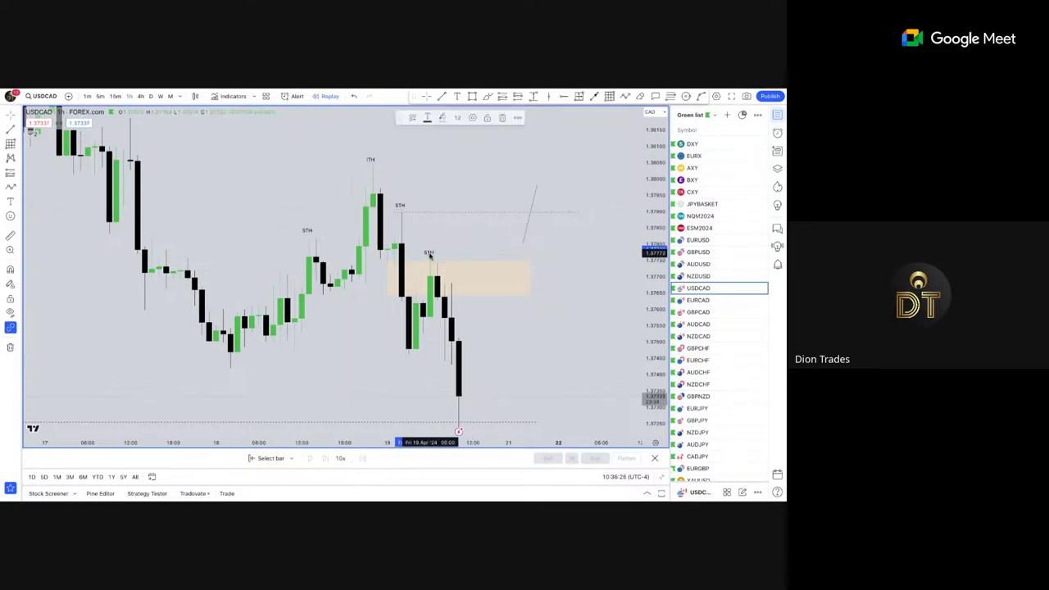
pyautogui.press('BackSpace')
pyautogui.press('Escape')
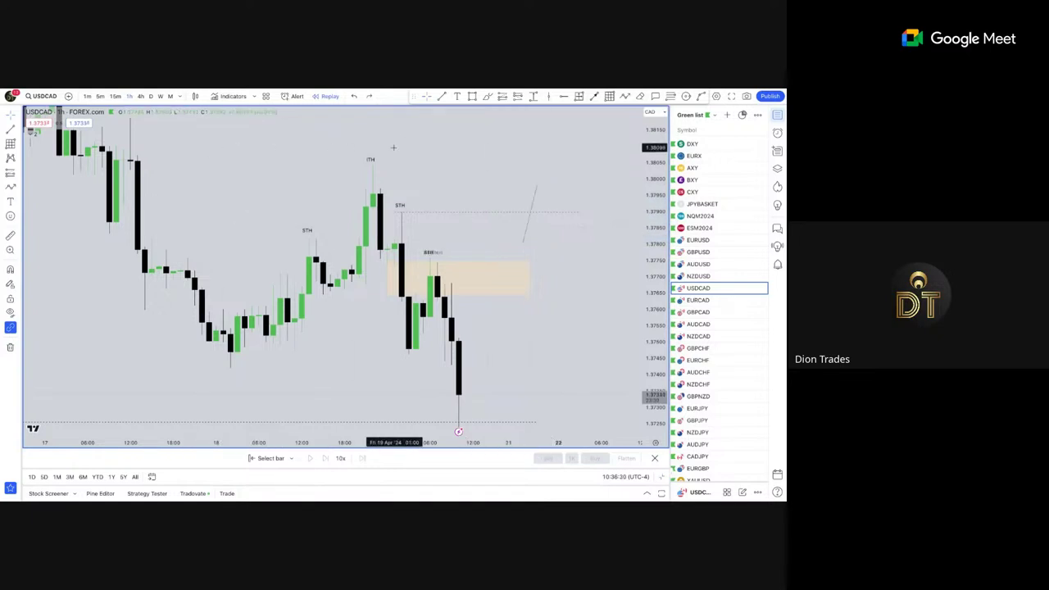
# Undo the recent label and rising-line edits back to the short position, and delete the remaining STH and ITH labels.
pyautogui.hotkey('ctrl', 'z')
pyautogui.hotkey('ctrl', 'z')
pyautogui.hotkey('ctrl', 'z')
pyautogui.hotkey('ctrl', 'z')
pyautogui.hotkey('ctrl', 'z')
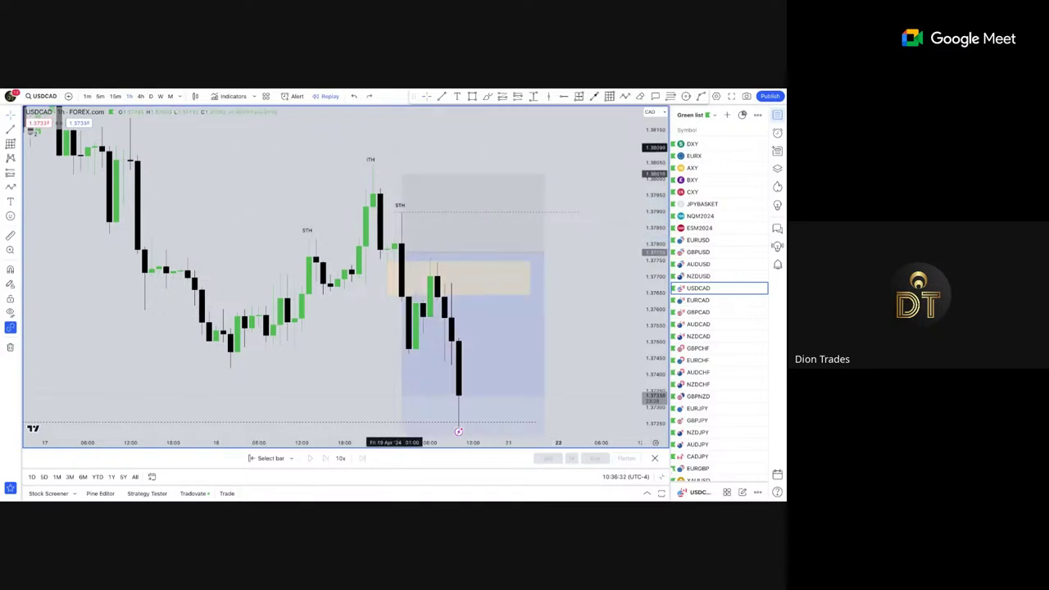
pyautogui.click(399, 207)
pyautogui.press('Delete')
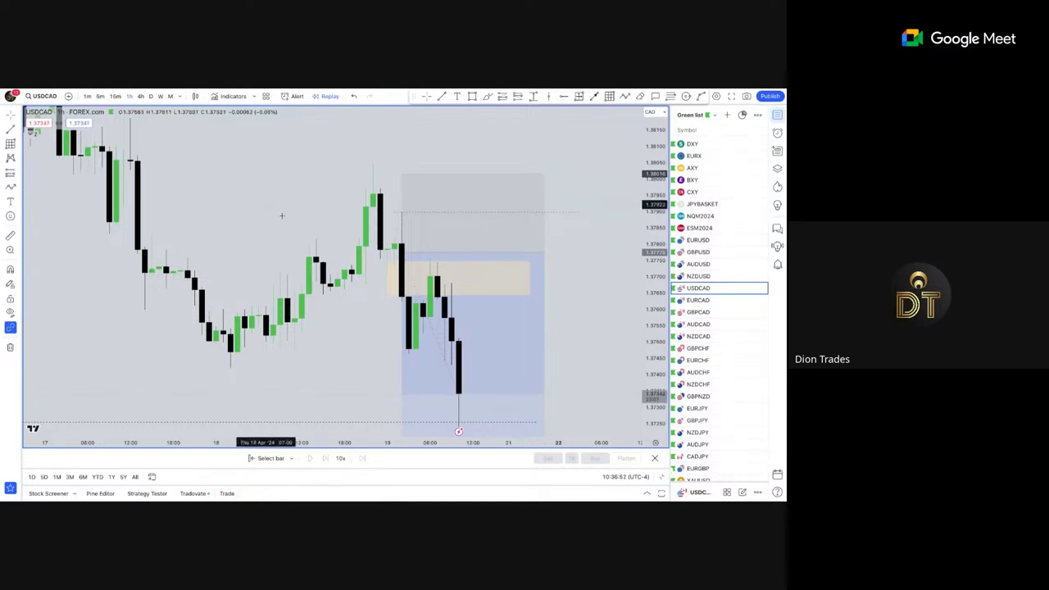
# Draw a horizontal line at about 1.3771 from 18 April through the shaded zone and apply a red labelled template to it.
pyautogui.moveTo(417, 254)
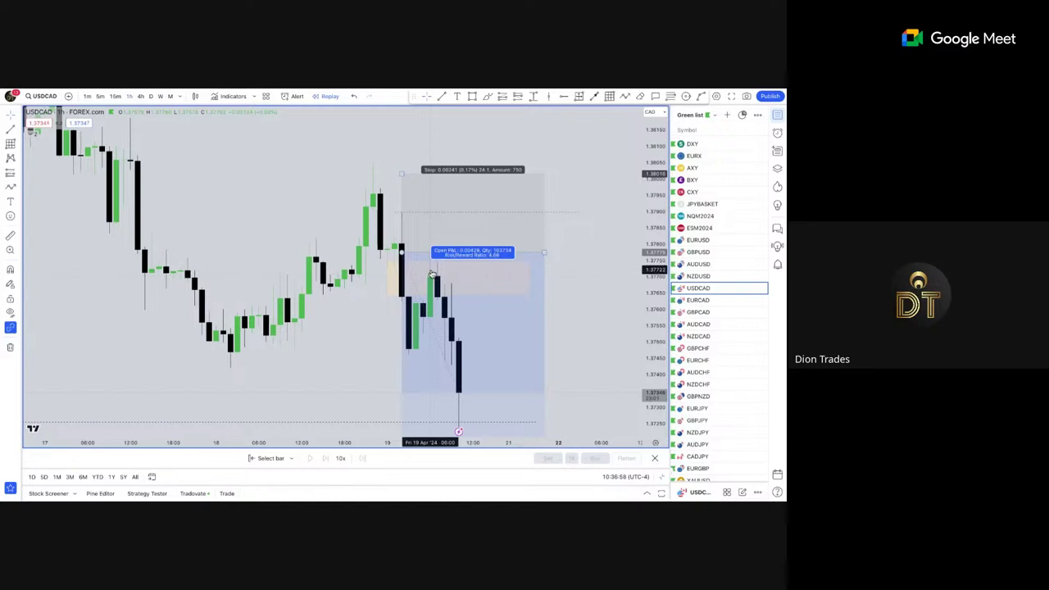
pyautogui.scroll(-2, 358, 297)
pyautogui.moveTo(360, 327); pyautogui.dragTo(331, 304)
pyautogui.scroll(1, 368, 262)
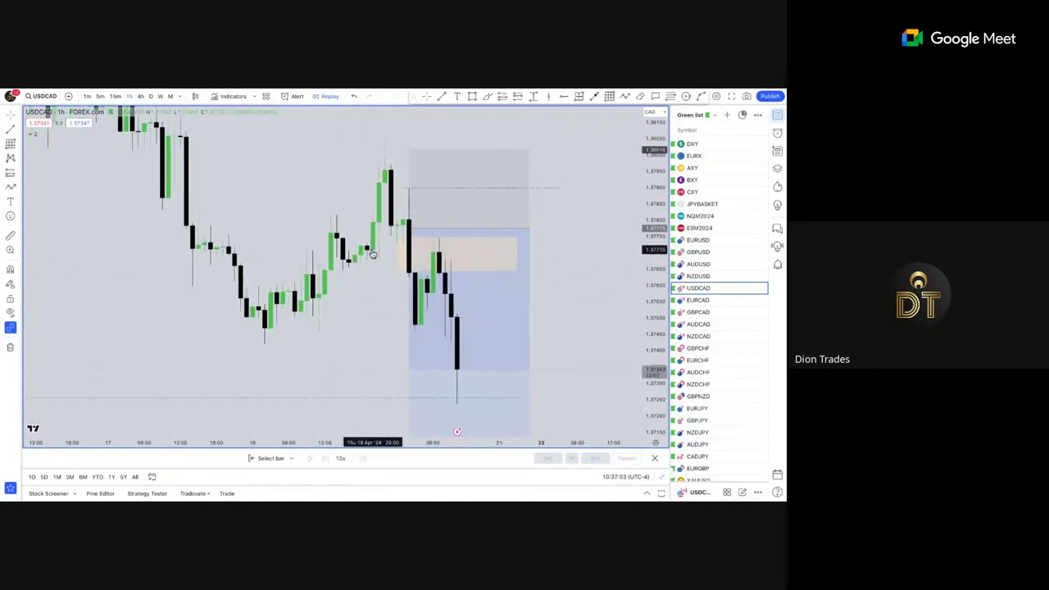
pyautogui.scroll(-2, 373, 255)
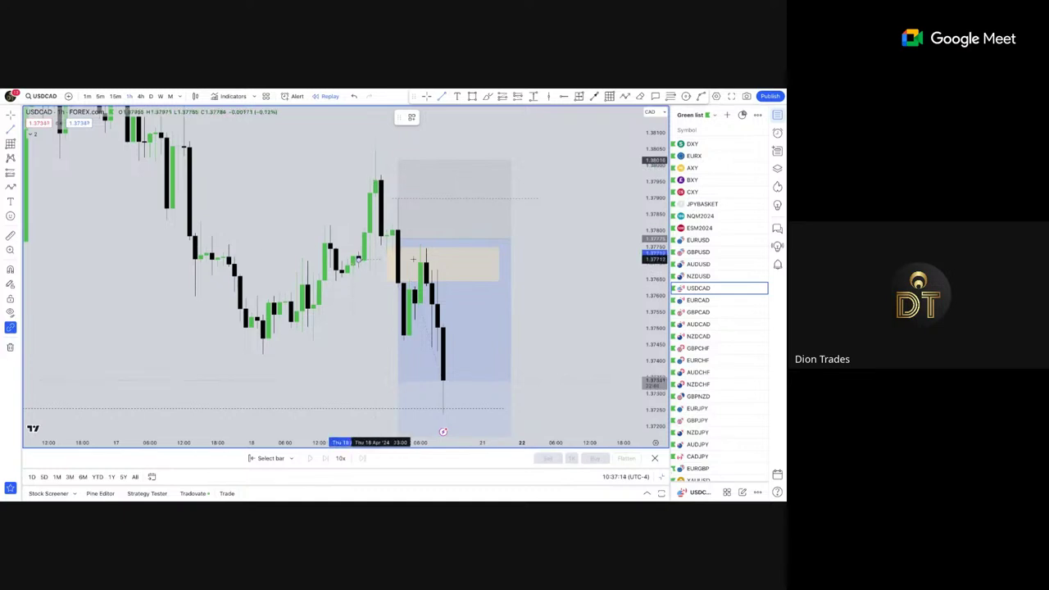
pyautogui.click(499, 260)
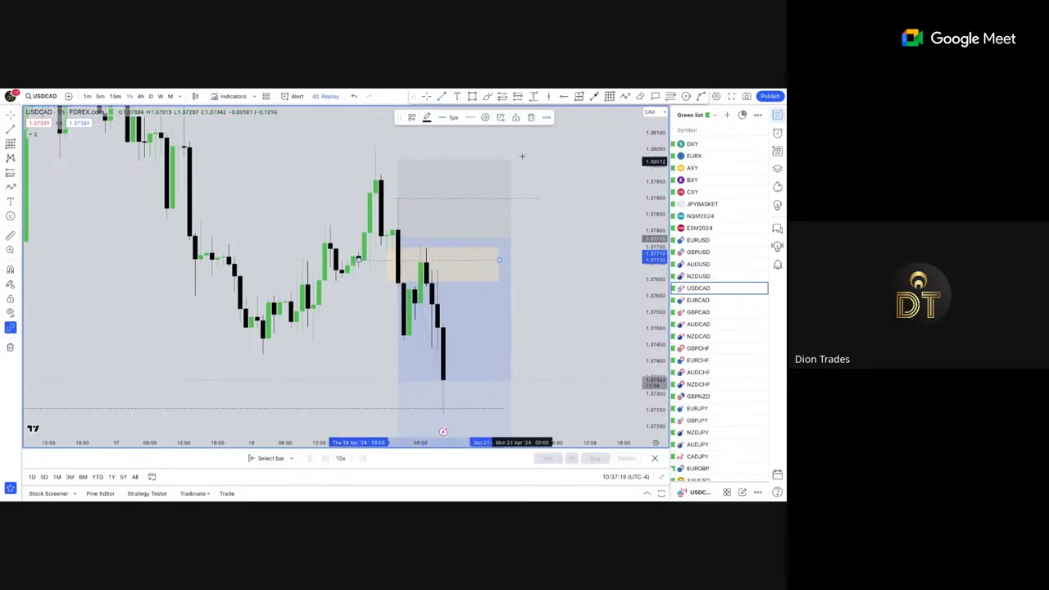
pyautogui.click(412, 117)
pyautogui.click(425, 229)
pyautogui.click(556, 239)
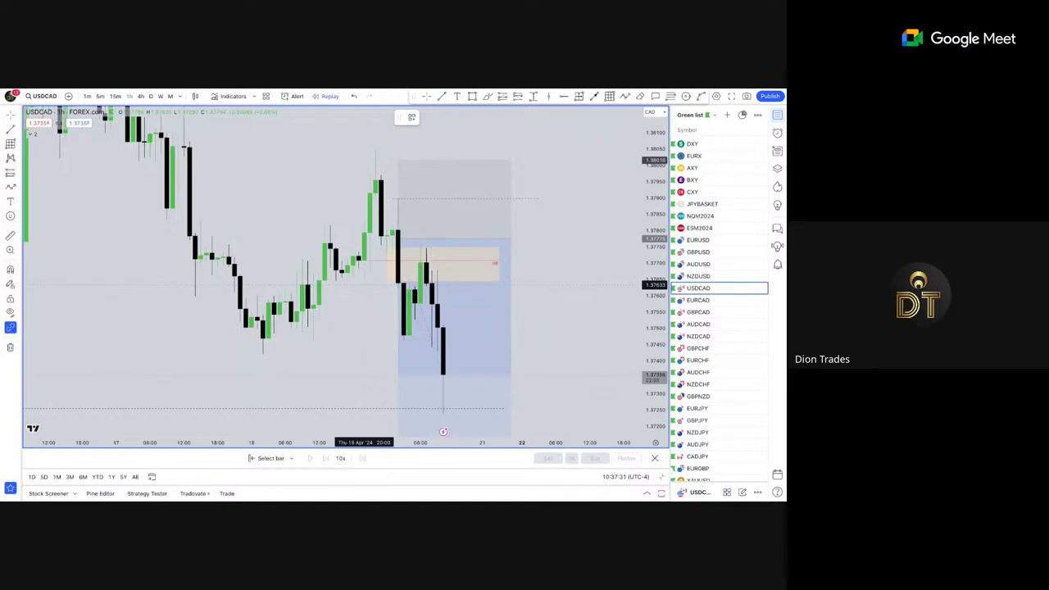
# Open the NQM2024 chart and check the 5-minute timeframe, ending on the 1-hour timeframe.
pyautogui.scroll(-1, 386, 283)
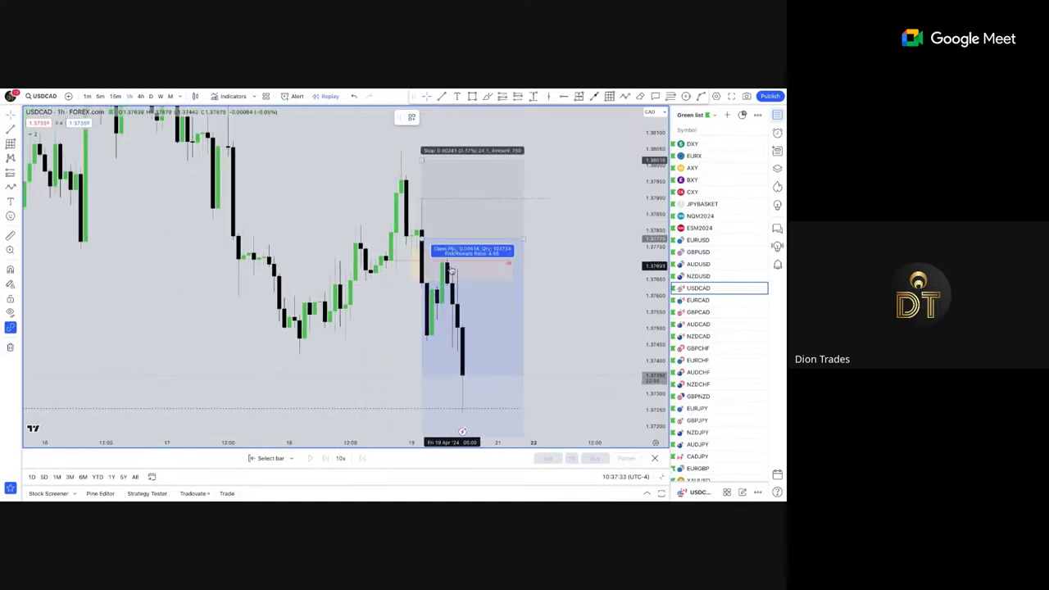
pyautogui.scroll(1, 549, 278)
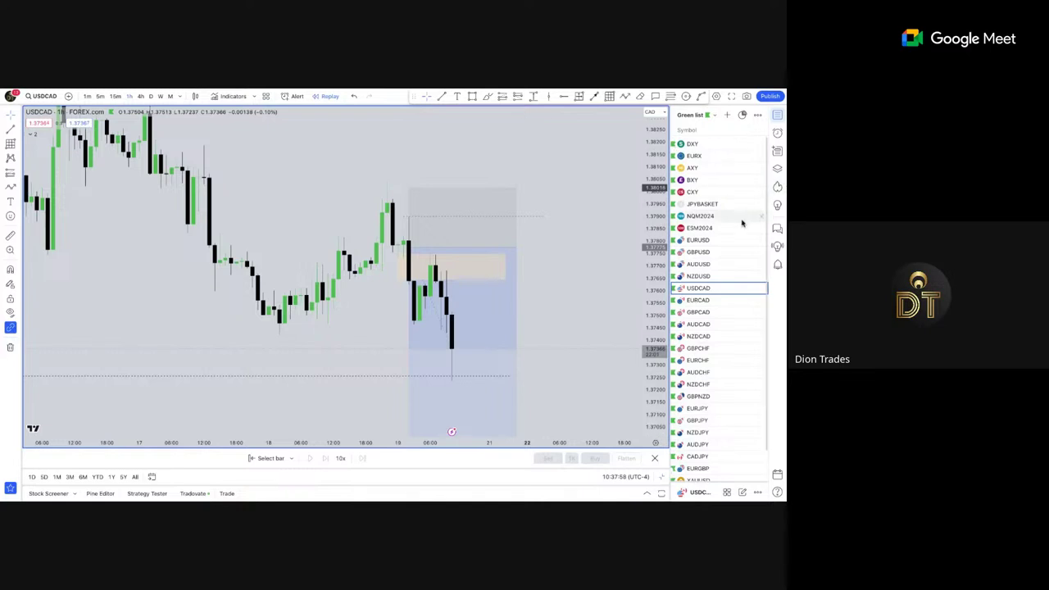
pyautogui.click(705, 217)
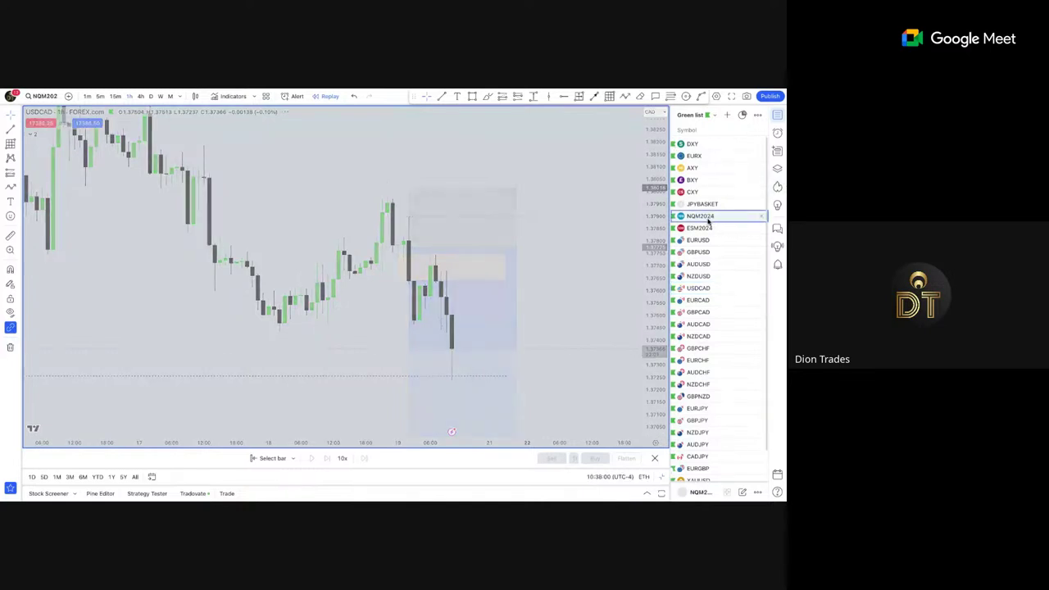
pyautogui.click(99, 97)
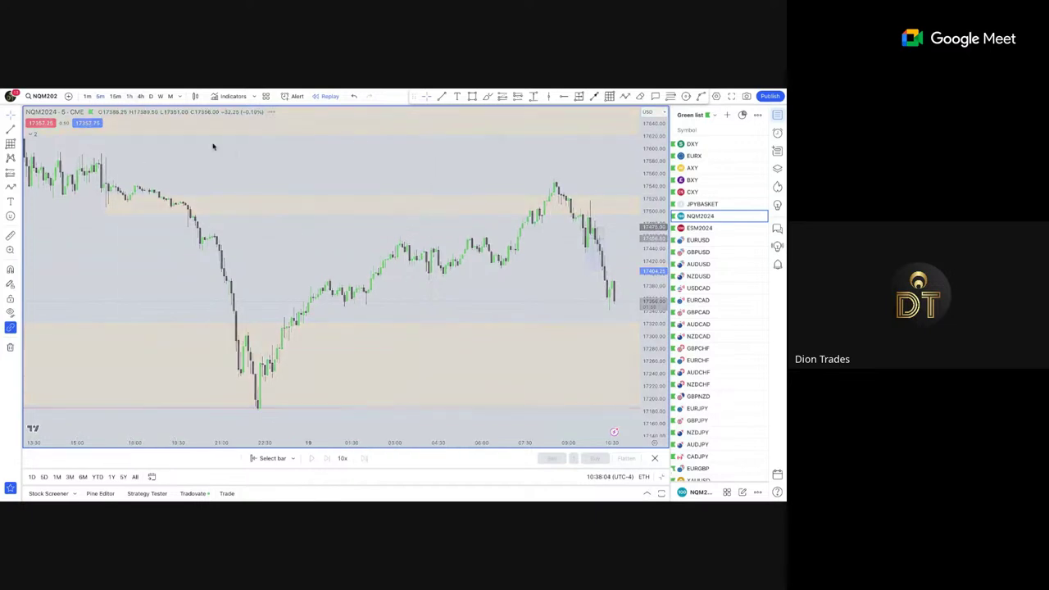
pyautogui.scroll(-3, 443, 338)
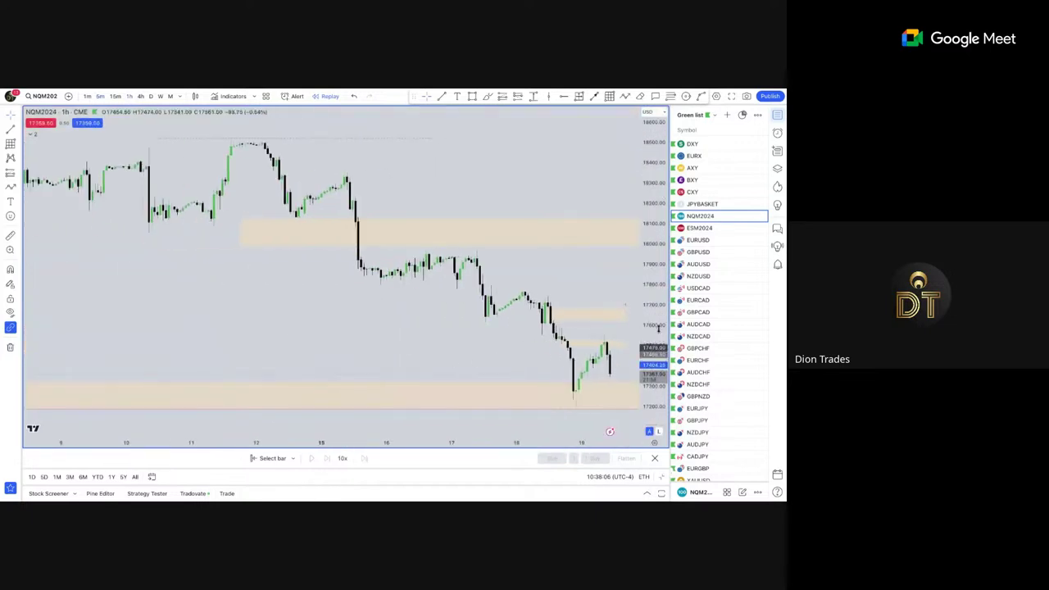
pyautogui.moveTo(654, 332); pyautogui.dragTo(654, 197)
pyautogui.moveTo(585, 294); pyautogui.dragTo(573, 279)
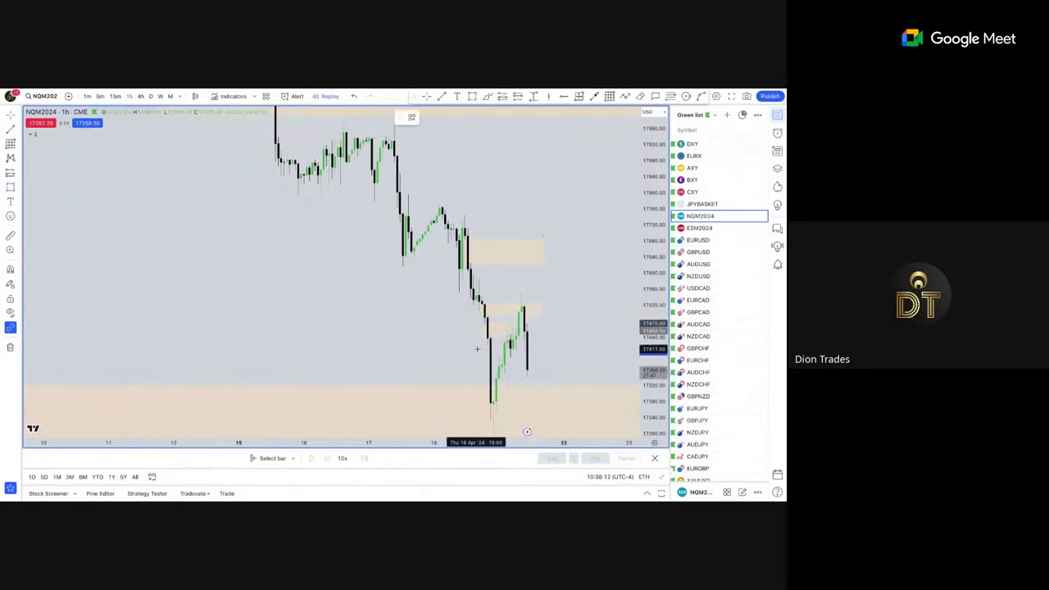
# Draw a zone from about 17,415 to 17,285 around the 18 April drop, and delete it along with the two small zones above it.
pyautogui.click(539, 401)
pyautogui.moveTo(573, 337); pyautogui.dragTo(535, 194)
pyautogui.scroll(3, 535, 194)
pyautogui.moveTo(456, 247); pyautogui.dragTo(468, 314)
pyautogui.scroll(1, 460, 258)
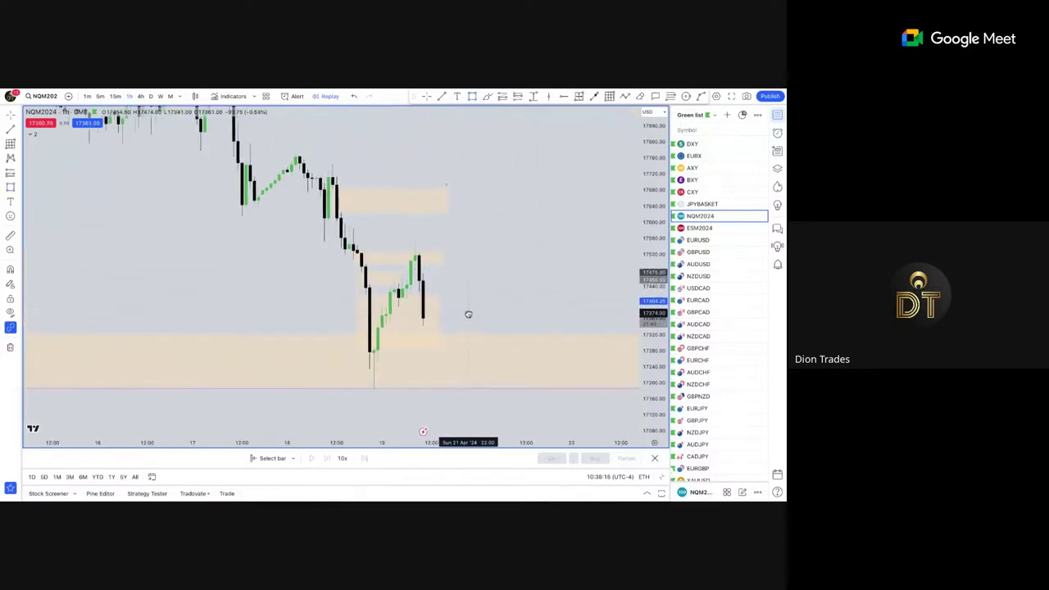
pyautogui.press('Delete')
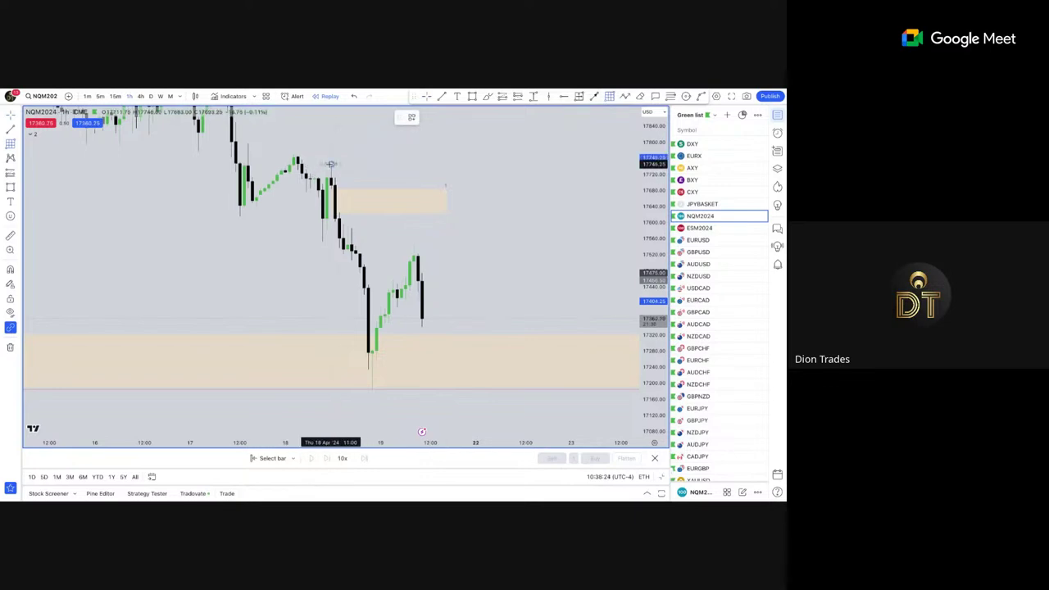
# Draw a Gann box from the 18 April high near 17,748 to the low near 17,188 for its 0.5 level, and undo it.
pyautogui.moveTo(330, 163); pyautogui.dragTo(467, 390)
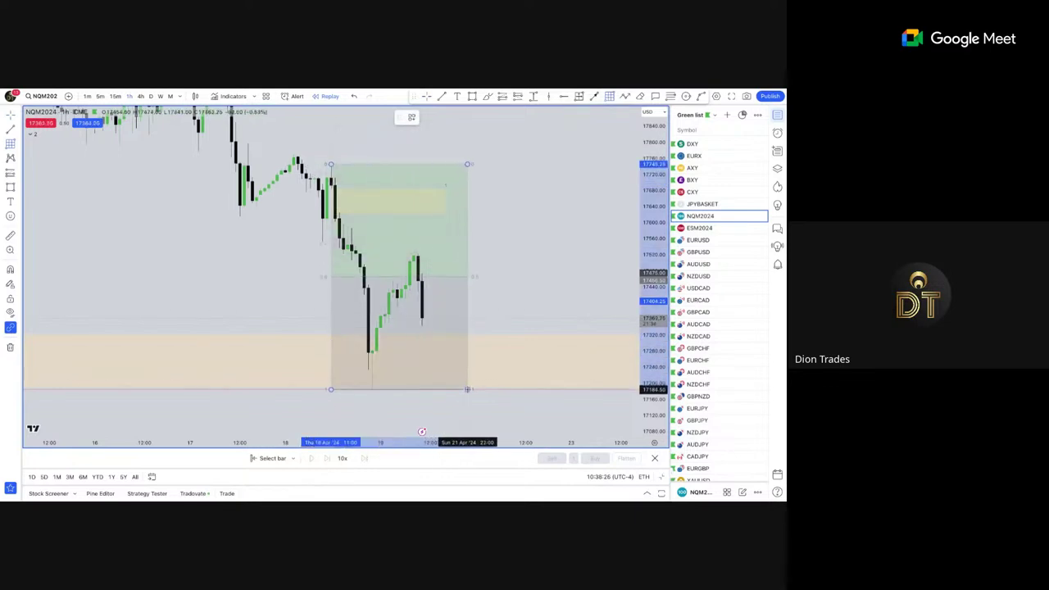
pyautogui.click(497, 299)
pyautogui.scroll(-1, 453, 285)
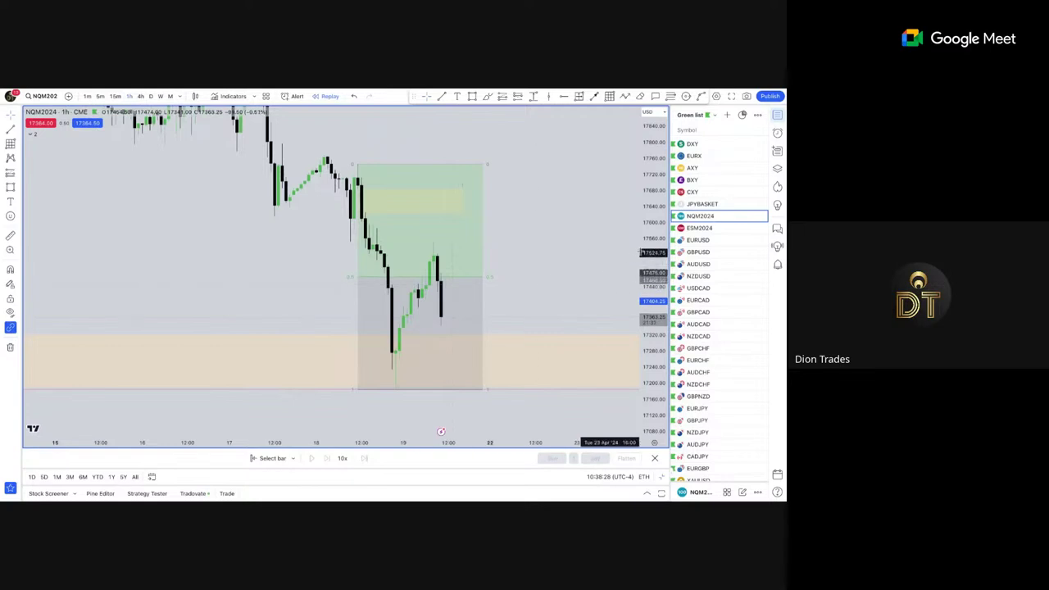
pyautogui.moveTo(654, 307); pyautogui.dragTo(653, 238)
pyautogui.moveTo(569, 282); pyautogui.dragTo(564, 260)
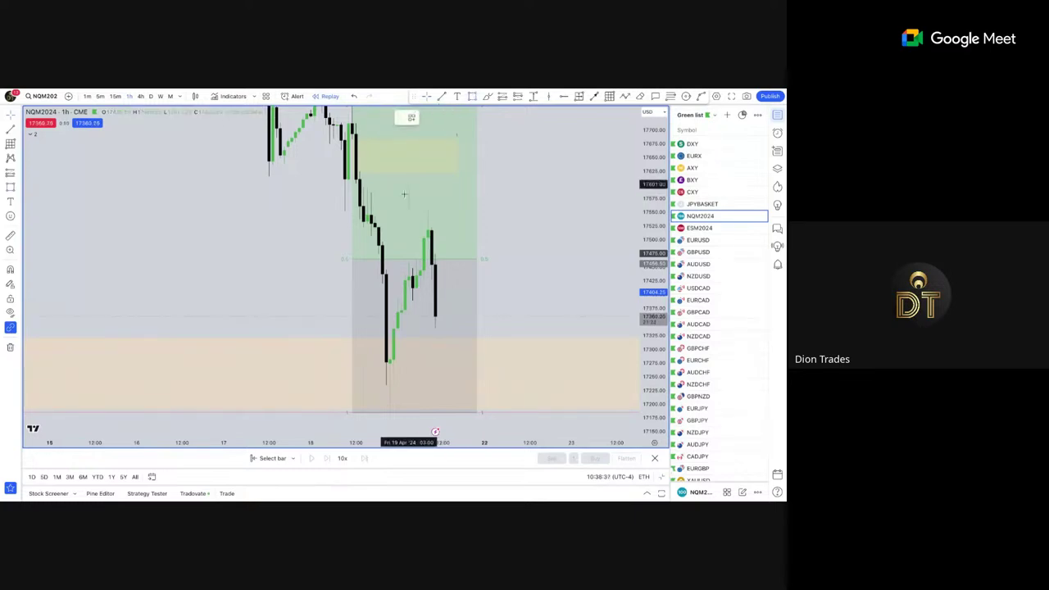
pyautogui.moveTo(377, 258); pyautogui.dragTo(440, 255)
pyautogui.click(501, 251)
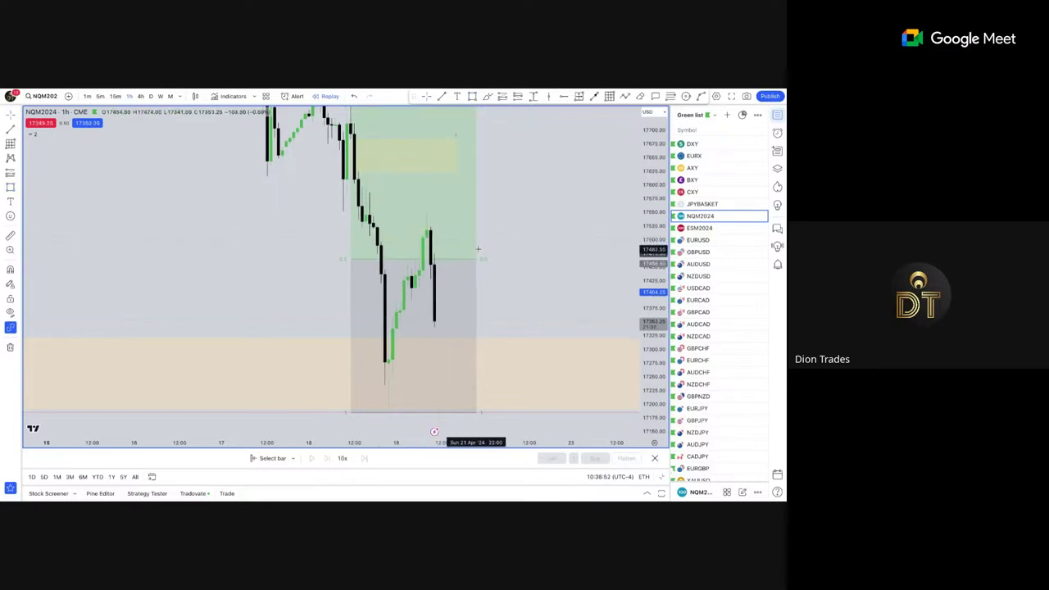
pyautogui.hotkey('ctrl', 'z')
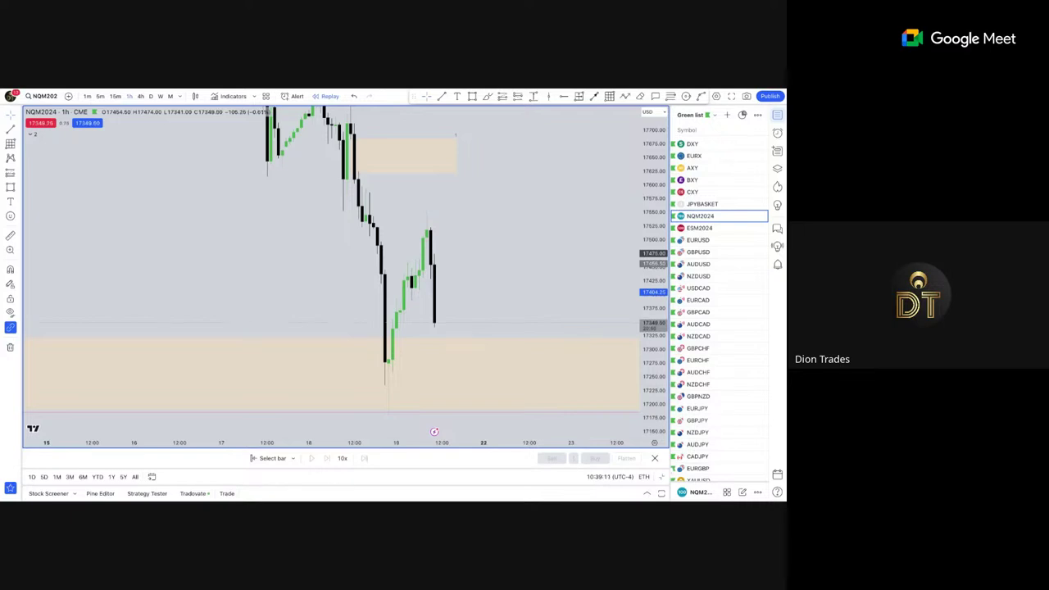
# Switch NQM2024 to the 1-minute timeframe and reset the chart view around the short position.
pyautogui.click(87, 96)
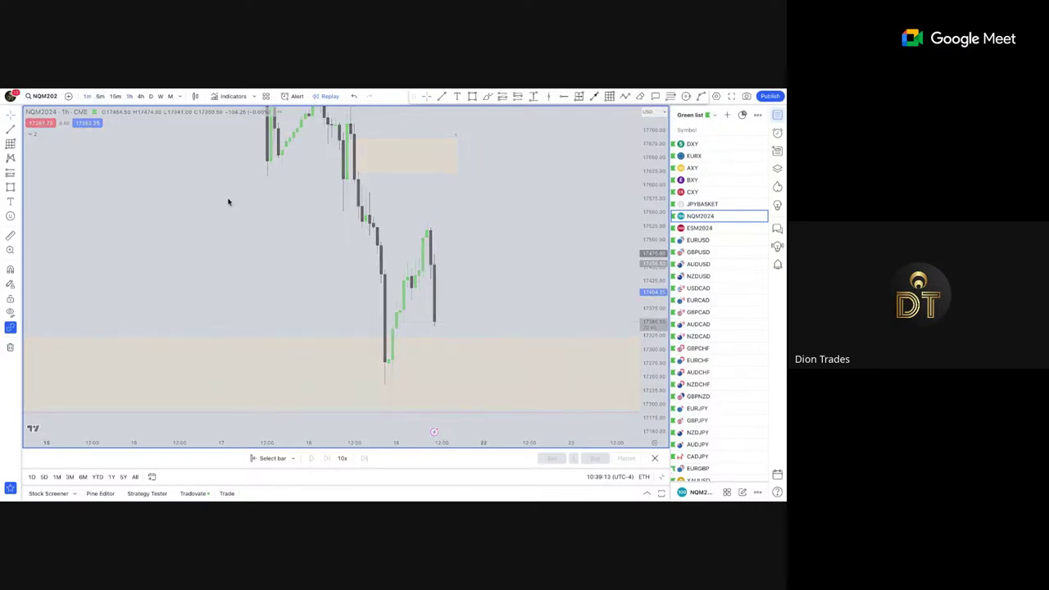
pyautogui.rightClick(318, 188)
pyautogui.rightClick(296, 195)
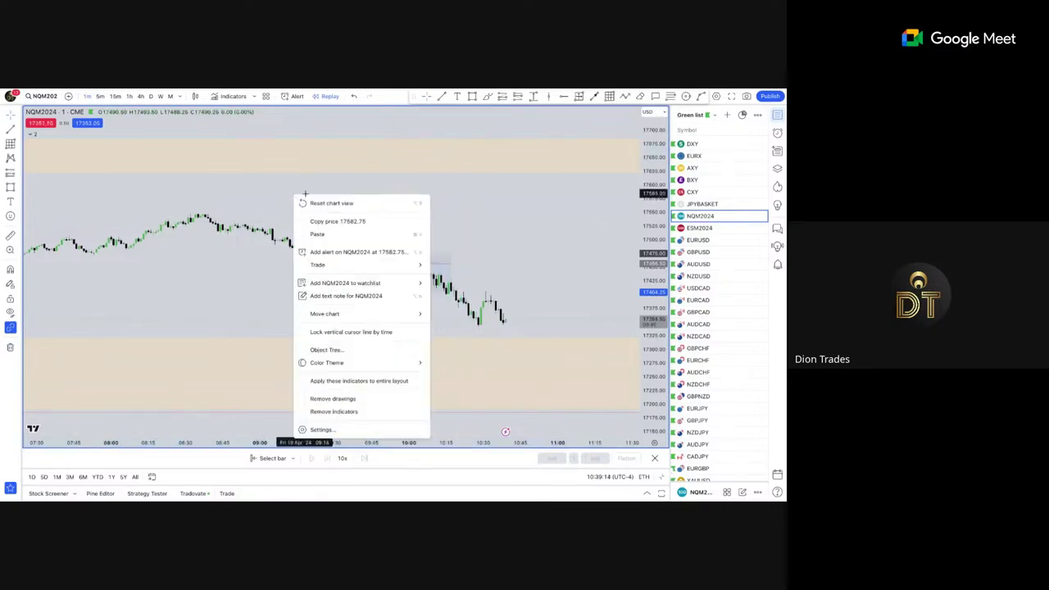
pyautogui.click(320, 203)
pyautogui.scroll(-2, 421, 258)
pyautogui.moveTo(379, 266); pyautogui.dragTo(341, 270)
pyautogui.scroll(2, 341, 269)
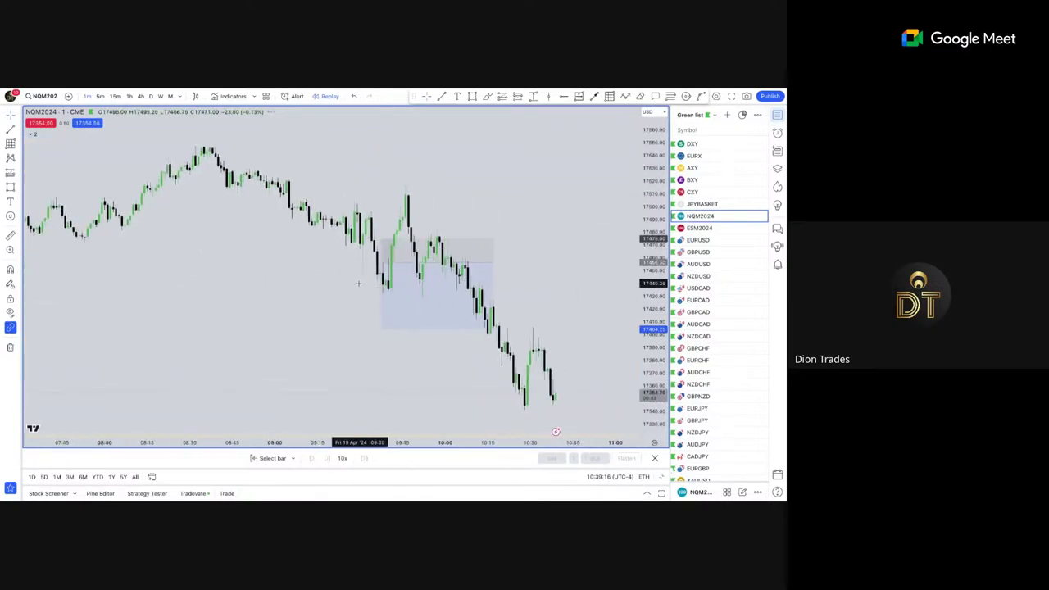
pyautogui.scroll(1, 382, 215)
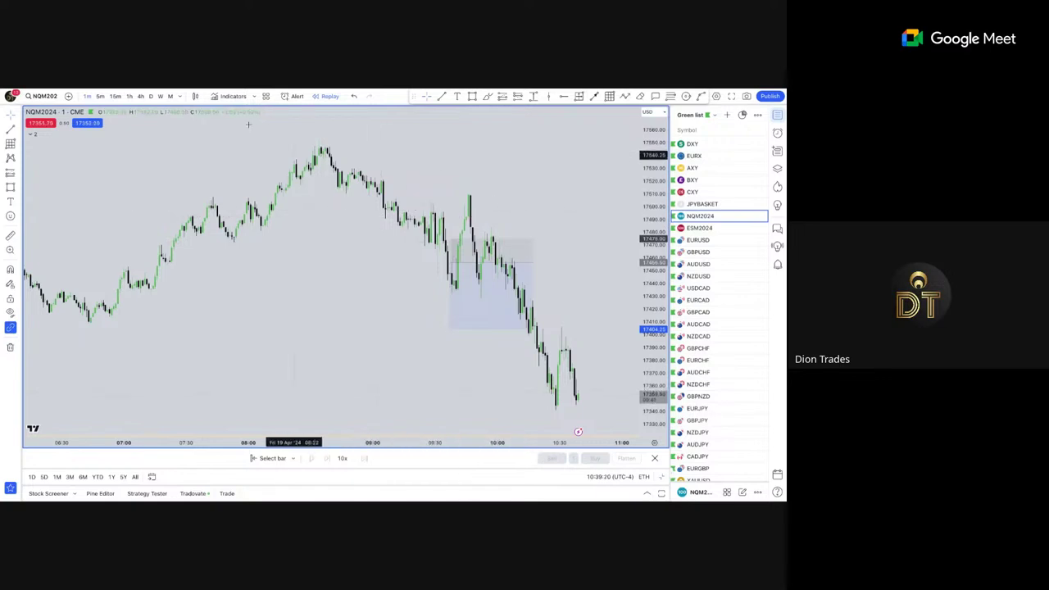
# Open the XAUUSD chart and move the long position back in time so it starts at the latest candle.
pyautogui.scroll(-1, 726, 364)
pyautogui.click(705, 447)
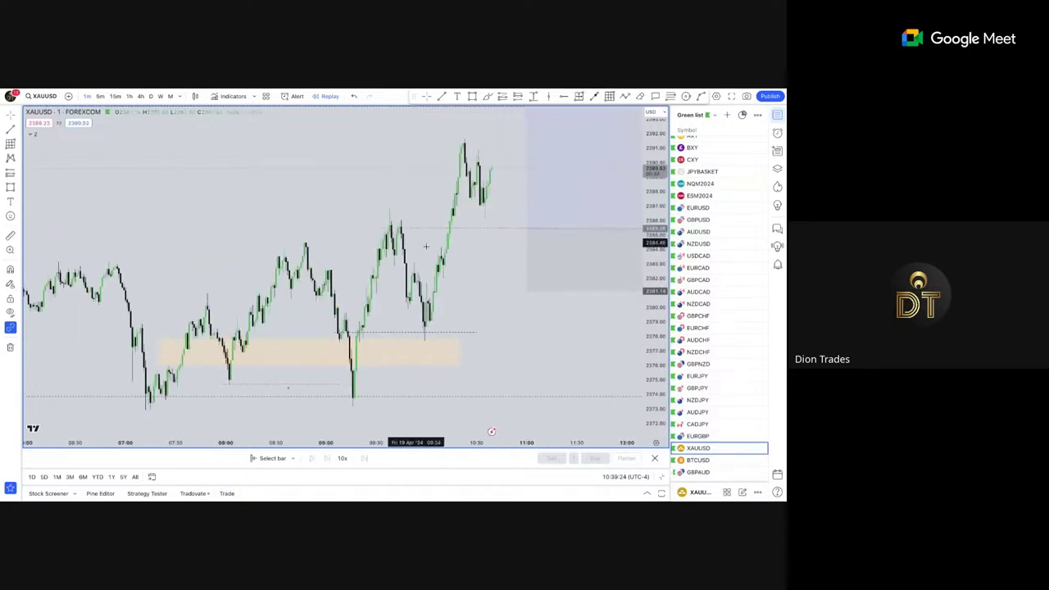
pyautogui.scroll(-2, 489, 274)
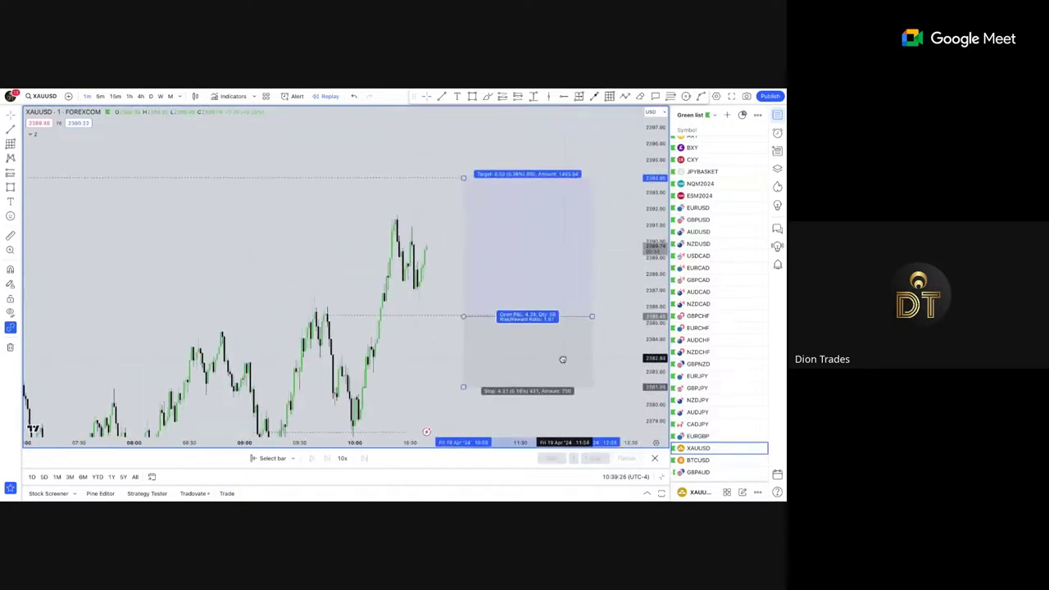
pyautogui.moveTo(562, 359)
pyautogui.mouseDown()
pyautogui.moveTo(520, 359)
pyautogui.moveTo(530, 359)
pyautogui.mouseUp()
pyautogui.click(408, 351)
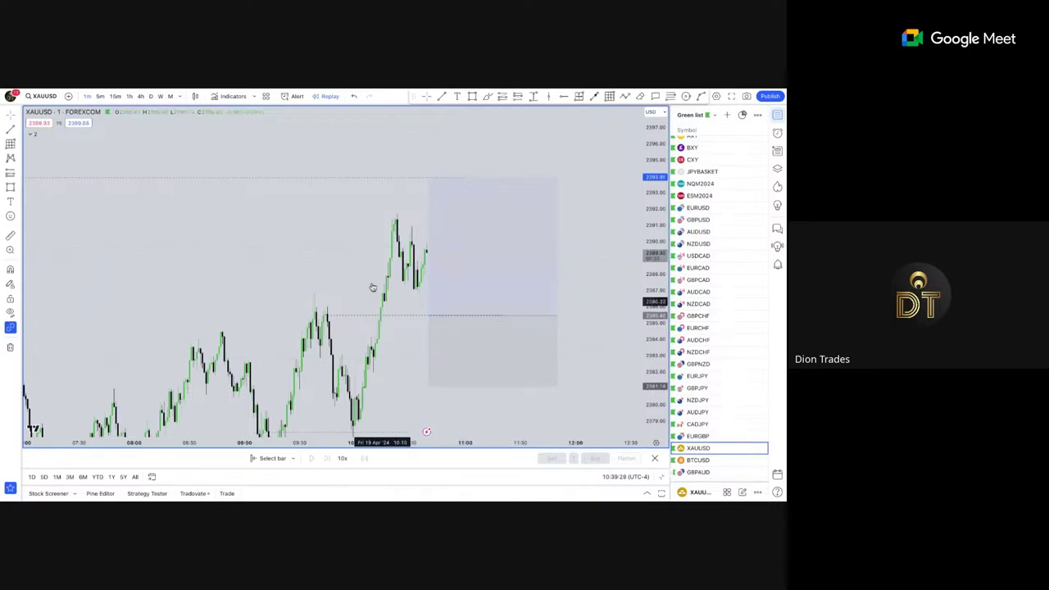
# Examine the XAUUSD long position and upper dashed level on the 5-minute timeframe, and return to the 1-minute timeframe.
pyautogui.click(101, 96)
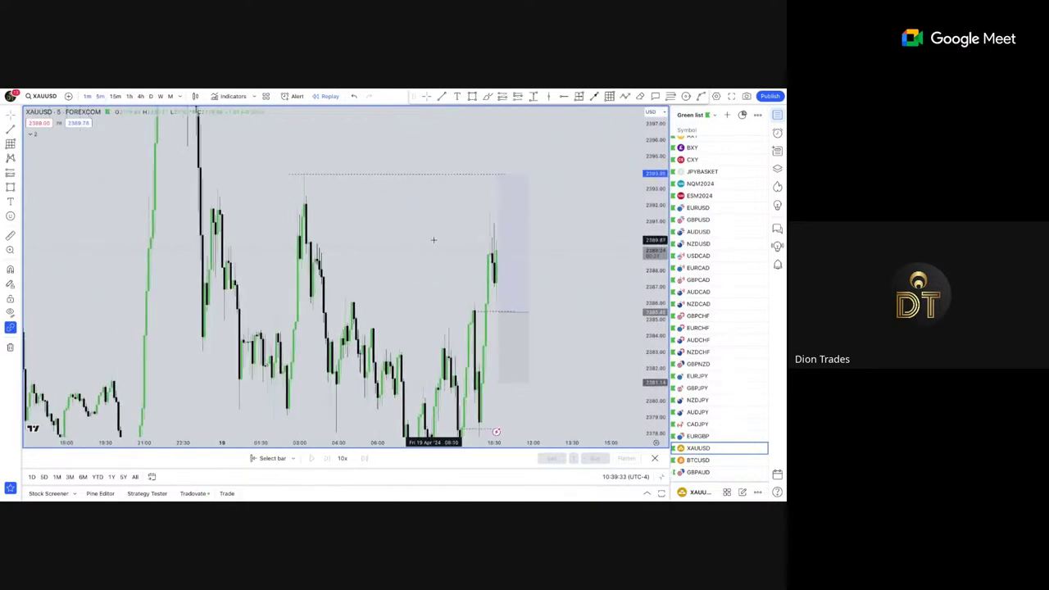
pyautogui.scroll(4, 459, 267)
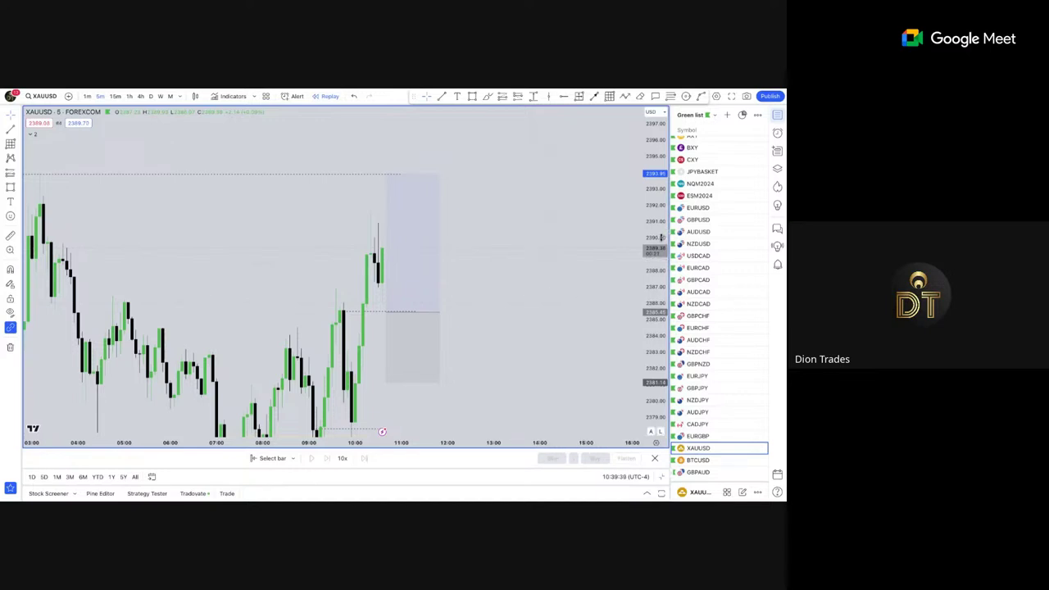
pyautogui.scroll(-3, 598, 268)
pyautogui.scroll(3, 473, 237)
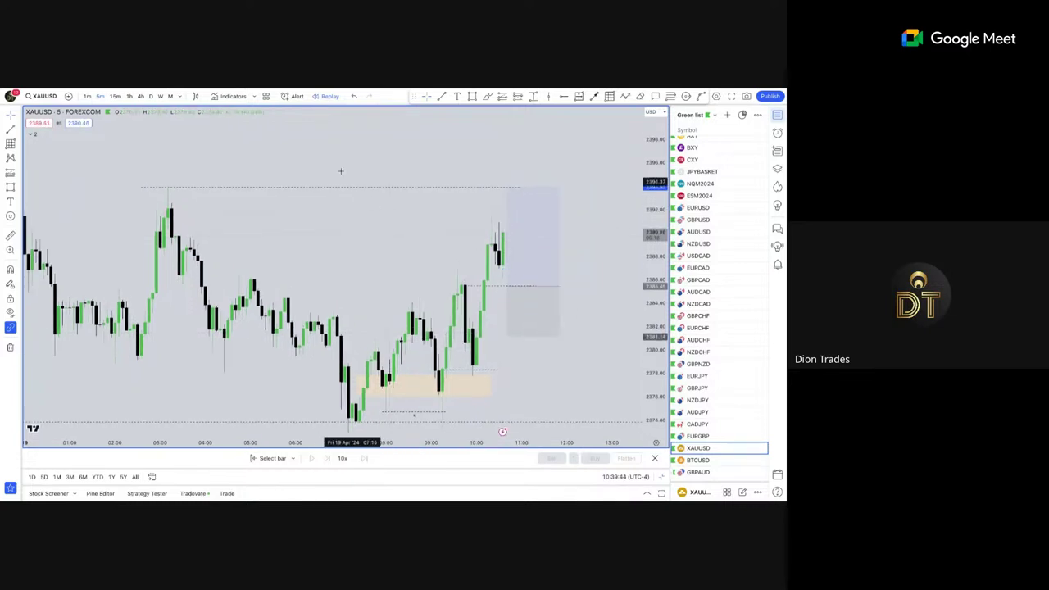
pyautogui.click(88, 97)
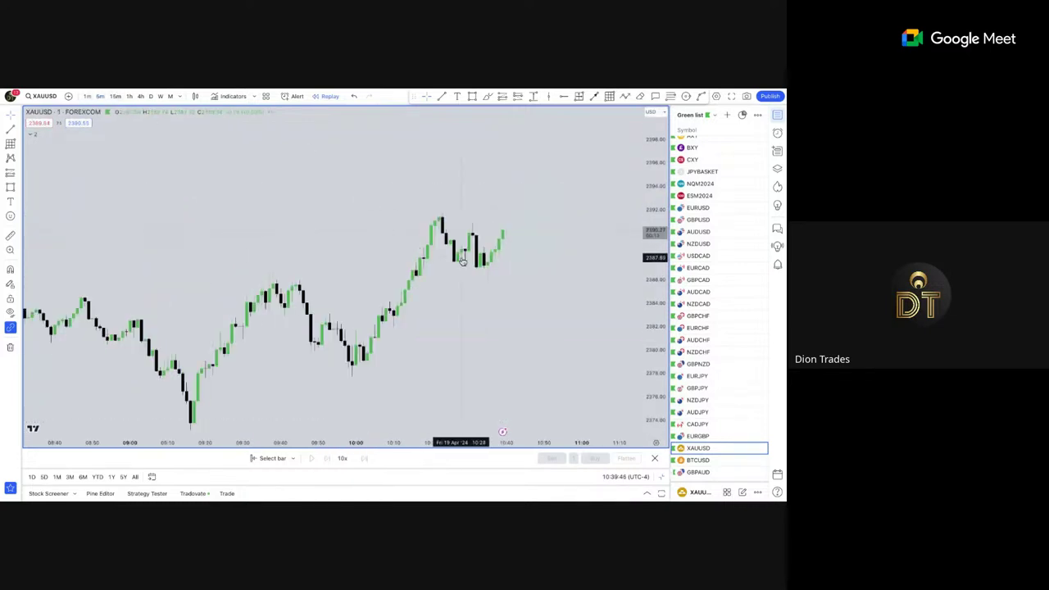
# Draw a trend line from the XAUUSD 1-minute swing high near 2,391.7 down past the latest candle, and delete it.
pyautogui.moveTo(654, 254); pyautogui.dragTo(654, 139)
pyautogui.moveTo(337, 216); pyautogui.dragTo(287, 248)
pyautogui.scroll(3, 275, 245)
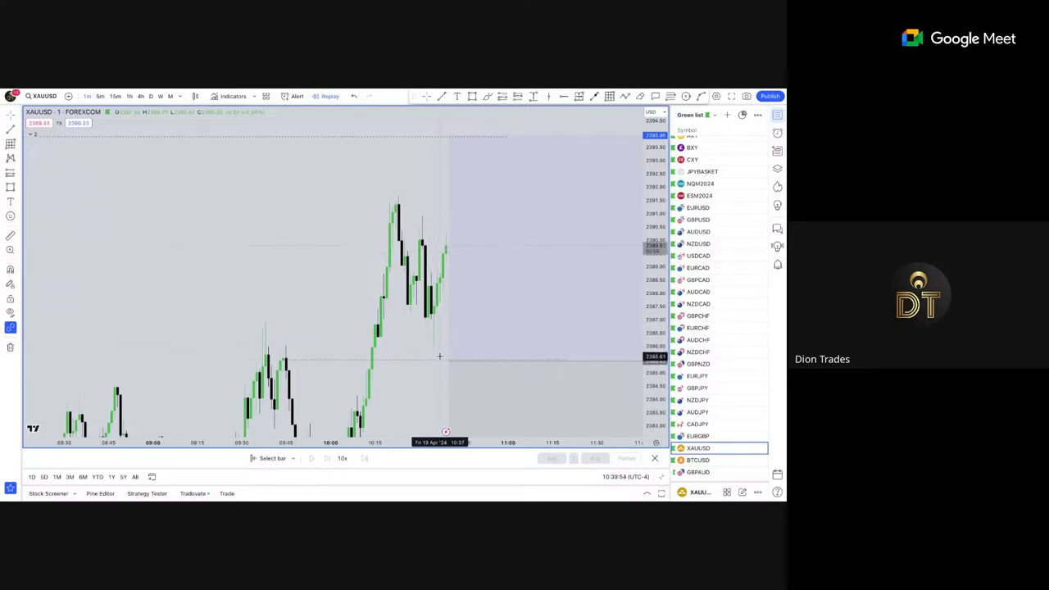
pyautogui.scroll(-2, 312, 159)
pyautogui.moveTo(351, 204); pyautogui.dragTo(292, 220)
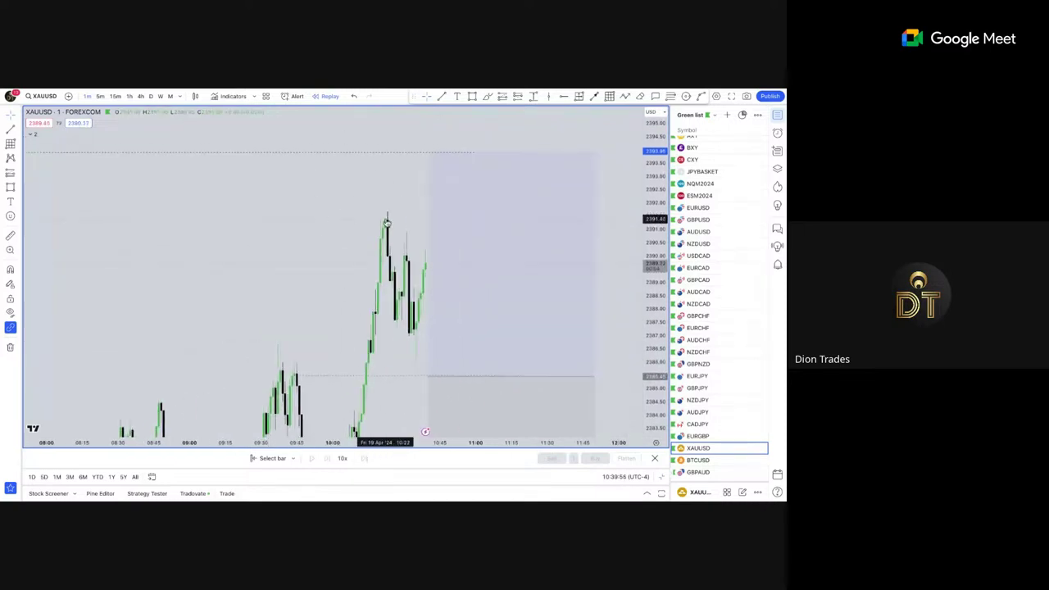
pyautogui.moveTo(654, 215); pyautogui.dragTo(659, 236)
pyautogui.moveTo(283, 212); pyautogui.dragTo(279, 206)
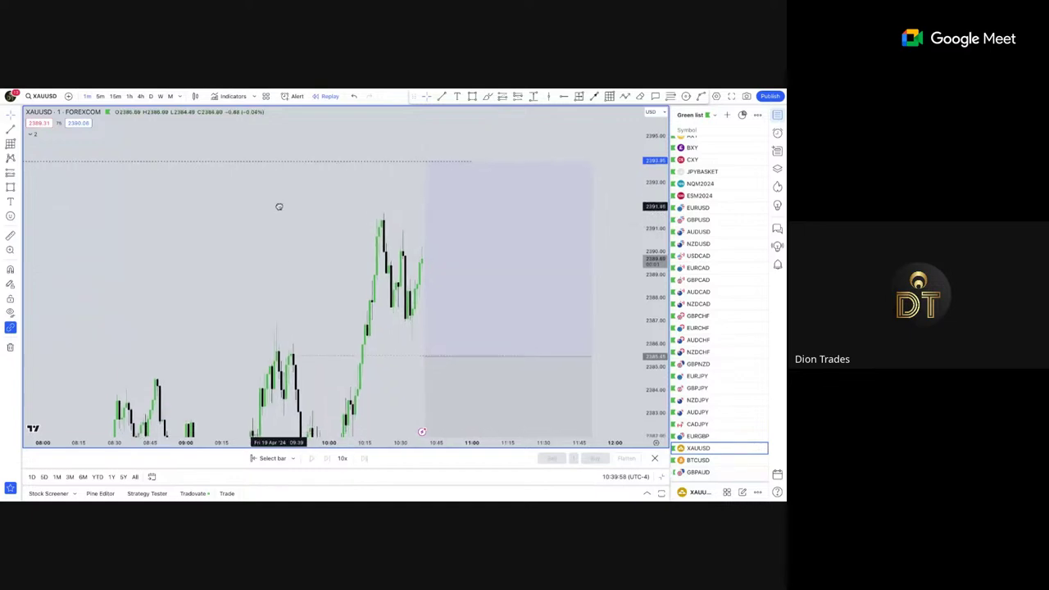
pyautogui.click(443, 97)
pyautogui.click(383, 211)
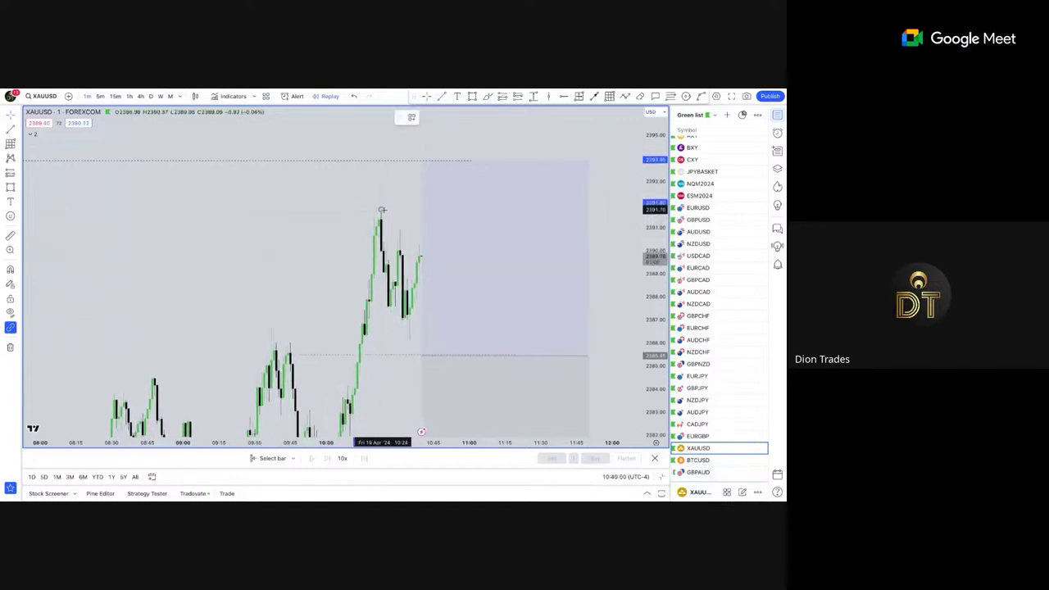
pyautogui.click(430, 245)
pyautogui.click(312, 224)
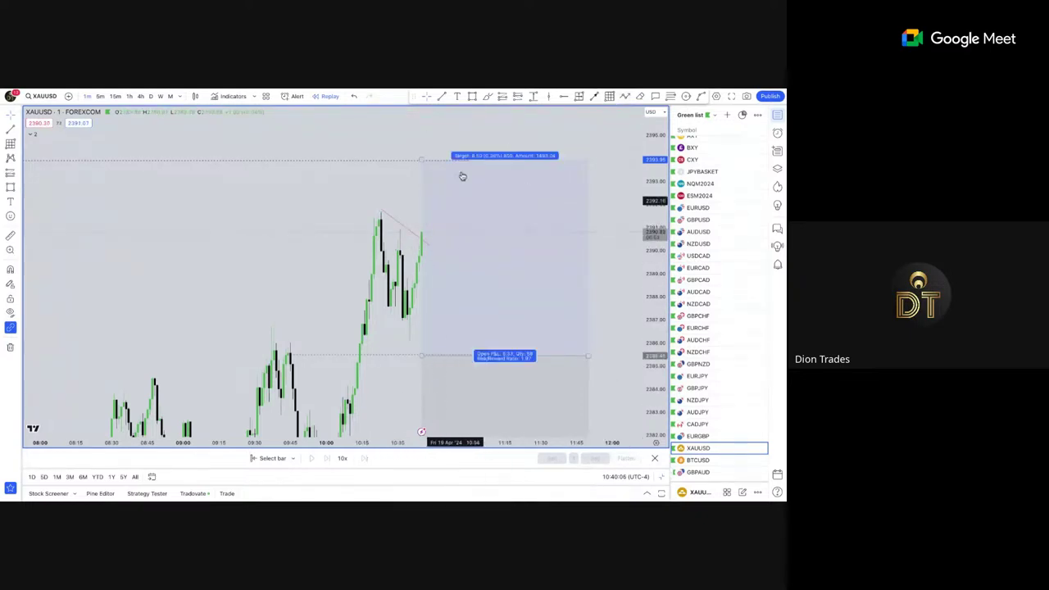
pyautogui.click(398, 227)
pyautogui.press('Delete')
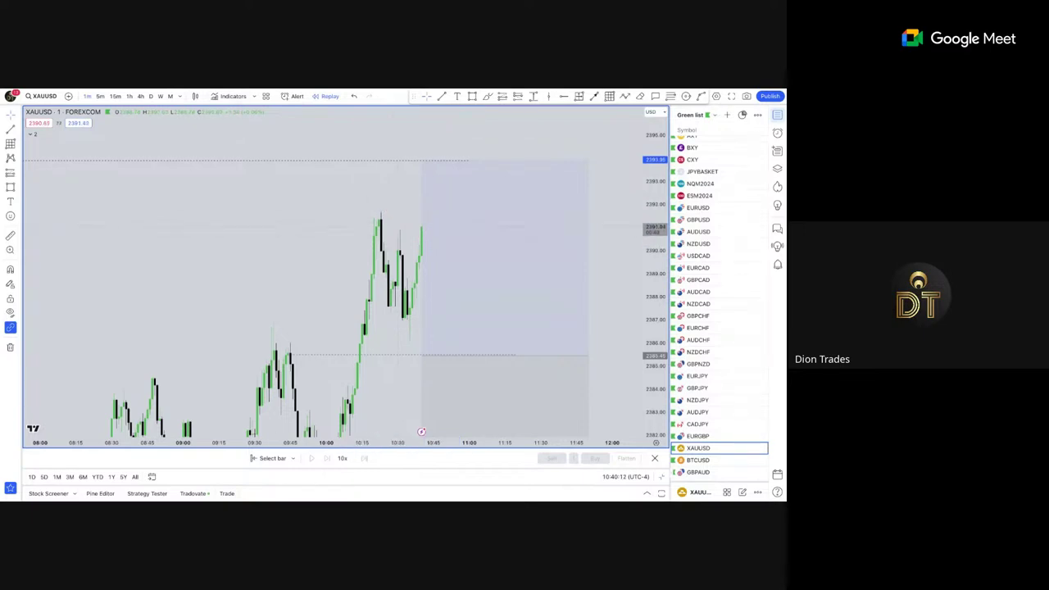
# Switch XAUUSD to the 1-hour timeframe and reset the chart view.
pyautogui.click(128, 96)
pyautogui.rightClick(464, 235)
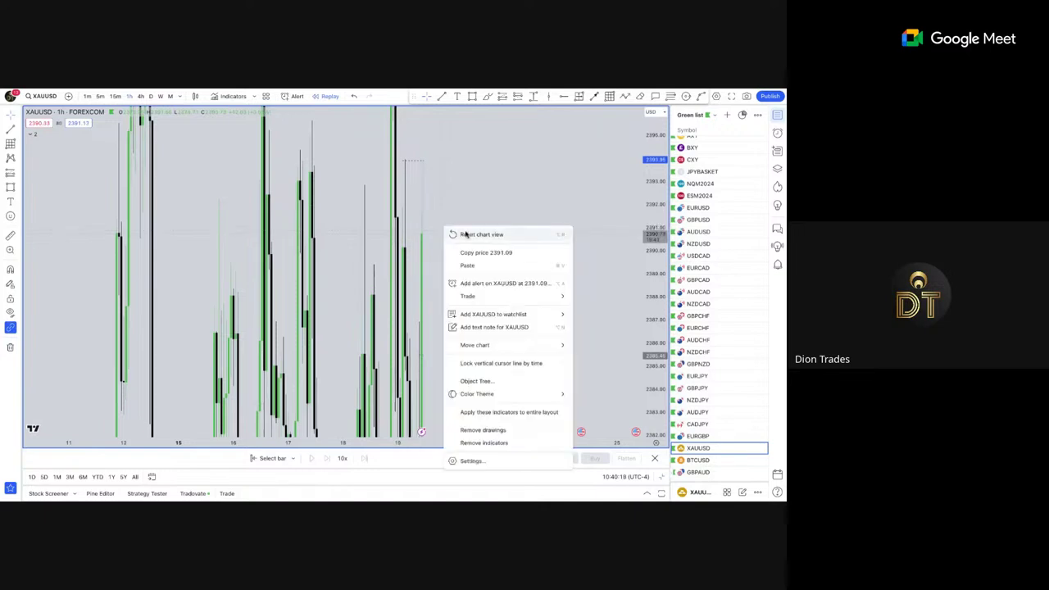
pyautogui.click(464, 235)
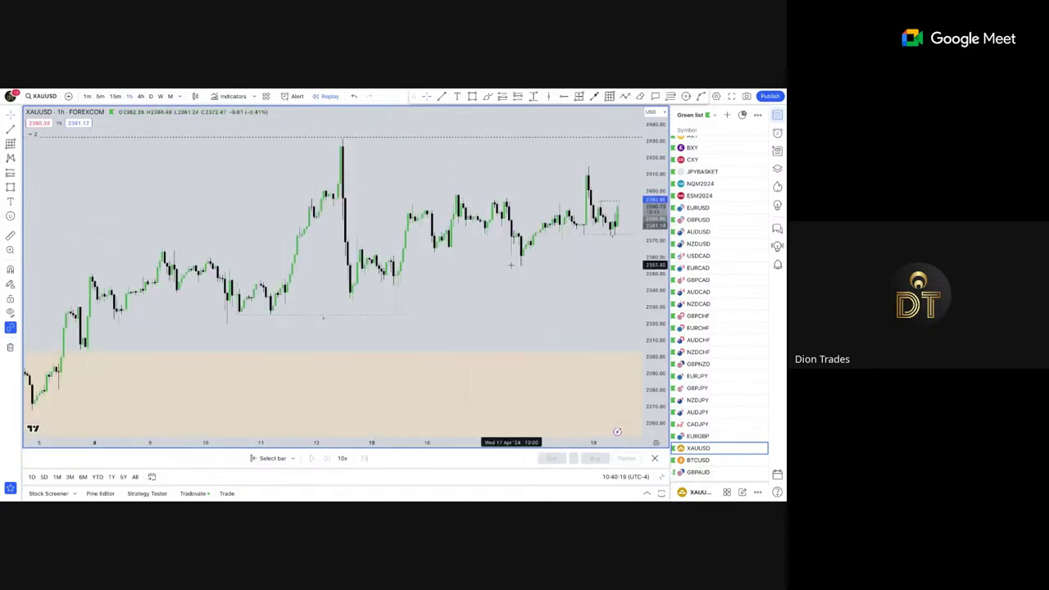
# Open the USDCAD chart and examine the short position and the lower dashed level on the 5-minute timeframe.
pyautogui.click(725, 255)
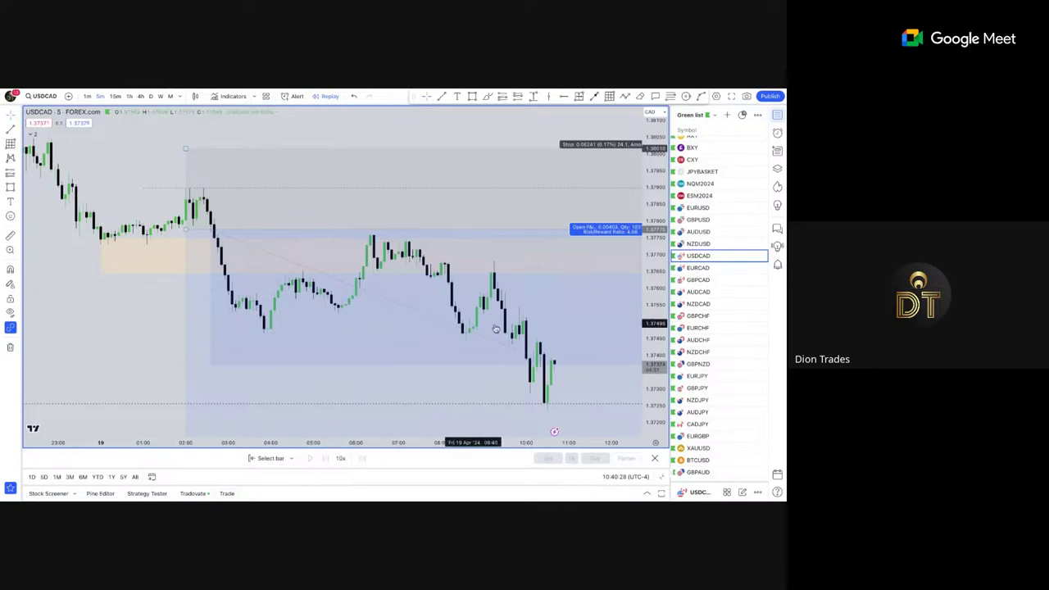
pyautogui.moveTo(121, 320); pyautogui.dragTo(66, 286)
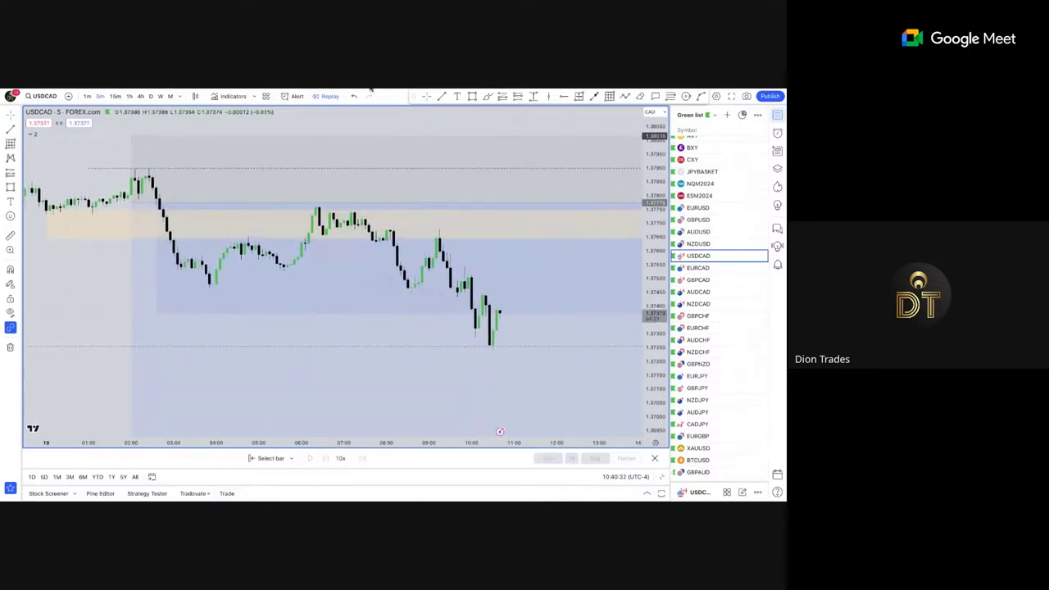
pyautogui.hotkey('alt', 'r')
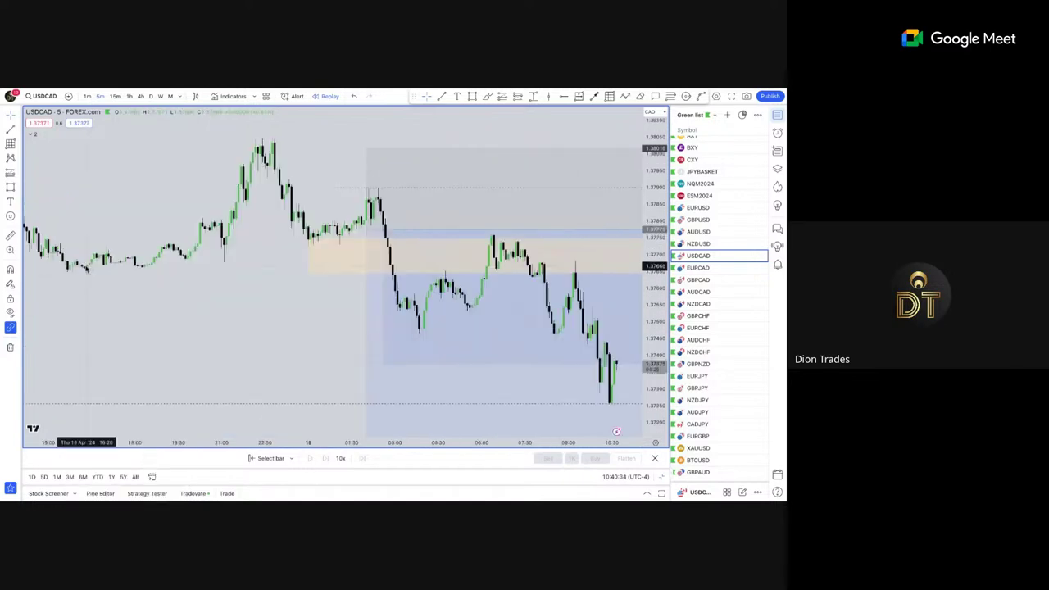
pyautogui.scroll(-2, 238, 326)
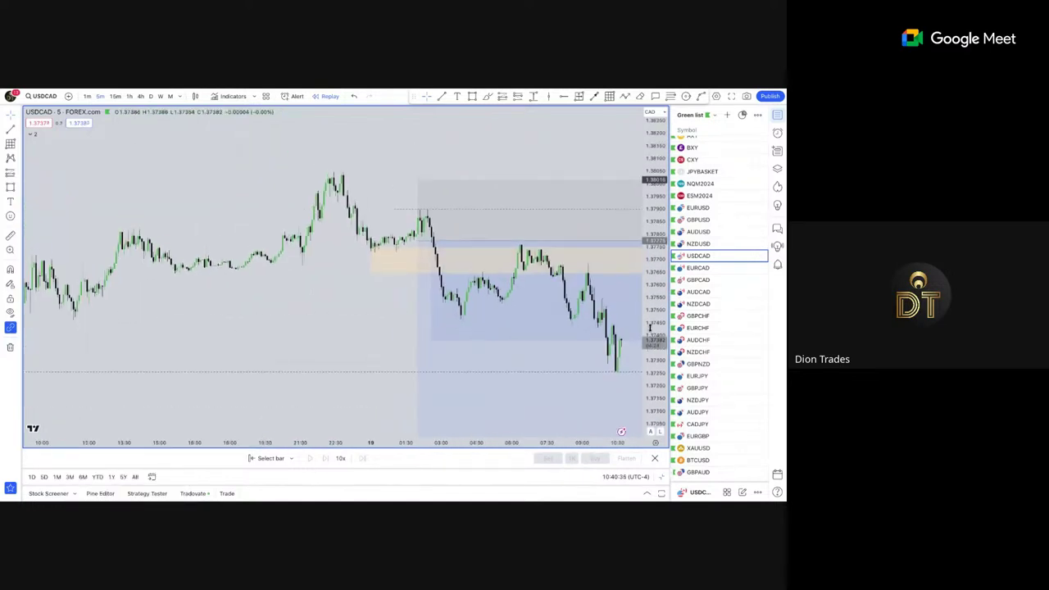
pyautogui.moveTo(304, 328); pyautogui.dragTo(256, 328)
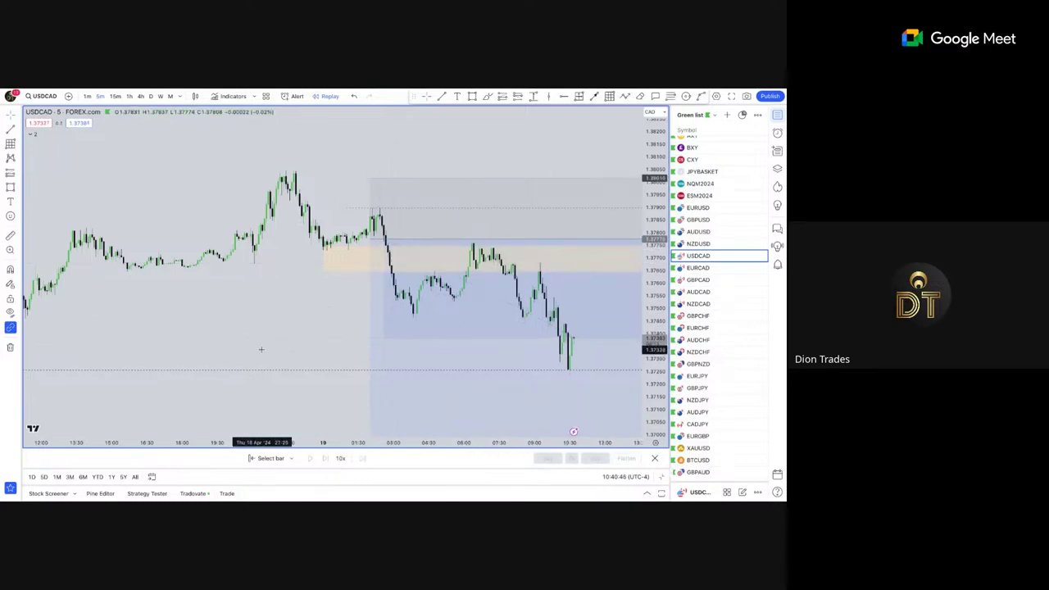
pyautogui.moveTo(260, 349); pyautogui.dragTo(167, 284)
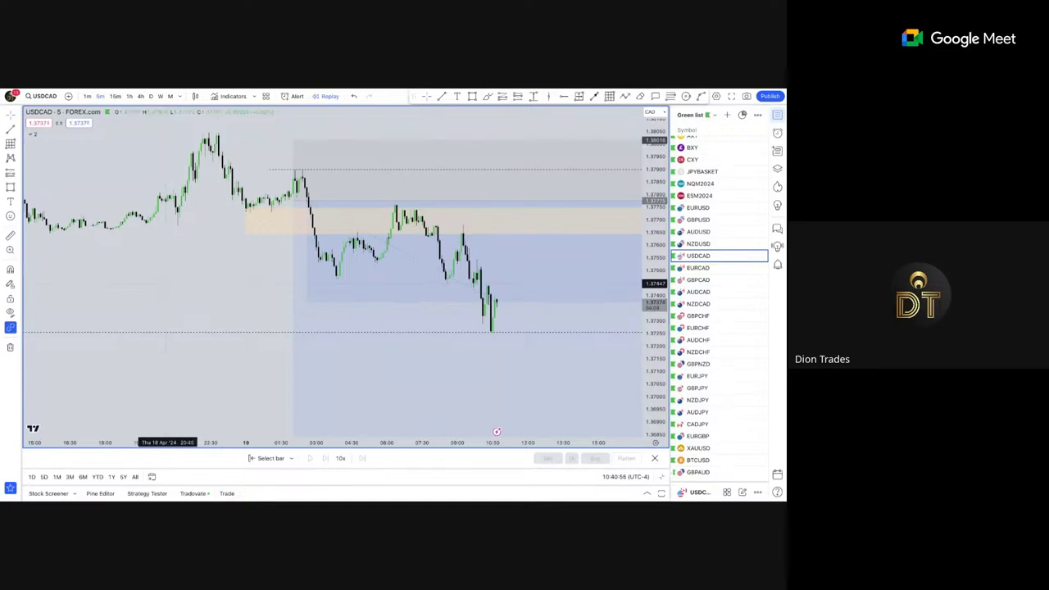
pyautogui.moveTo(422, 442); pyautogui.dragTo(480, 442)
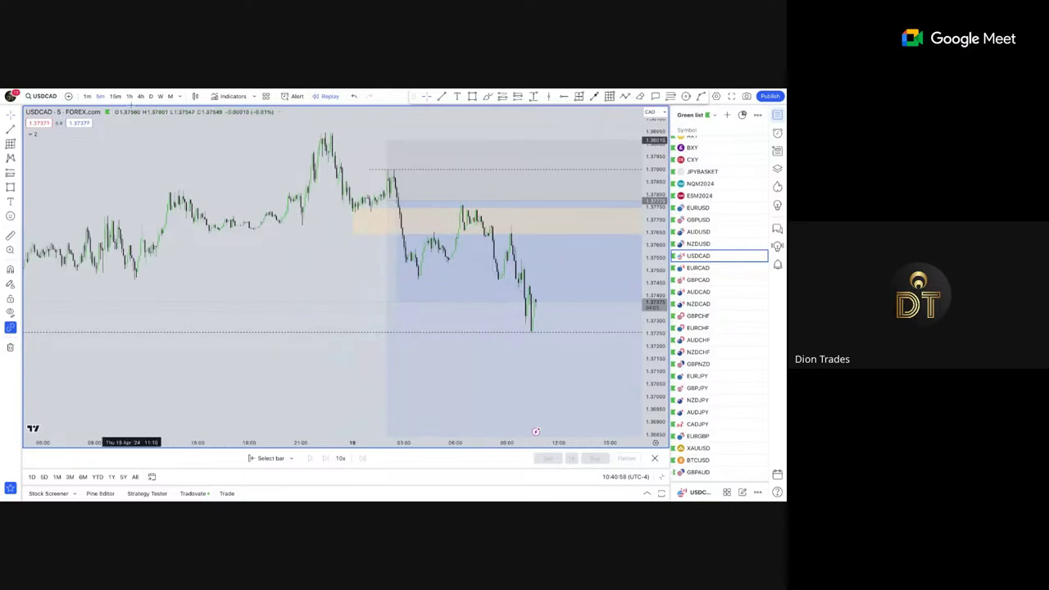
# Raise the target of the USDCAD short position to about 1.37376 on the 1-hour timeframe.
pyautogui.click(129, 96)
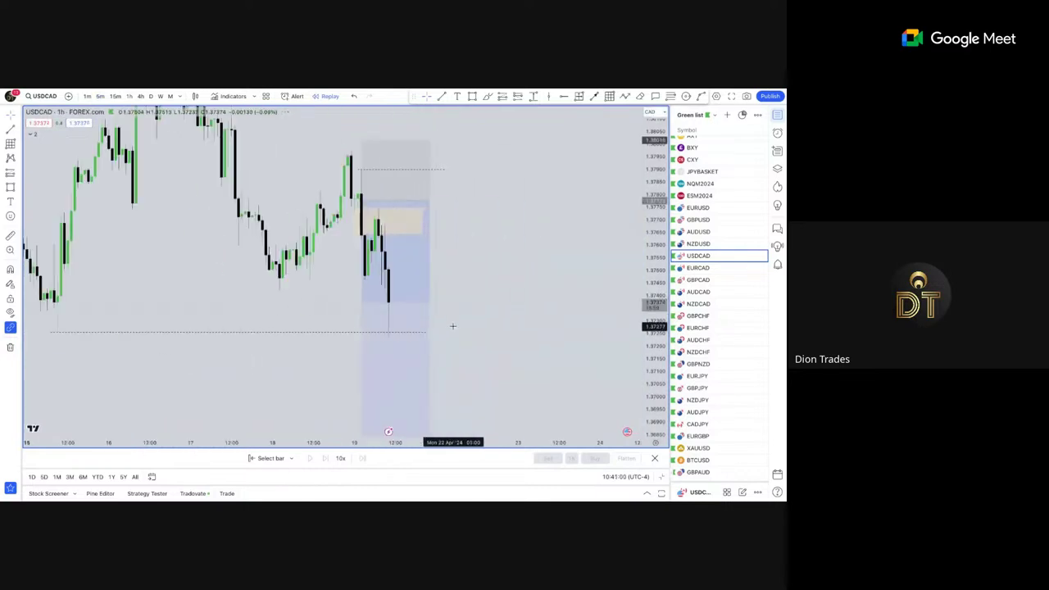
pyautogui.moveTo(508, 314); pyautogui.dragTo(529, 229)
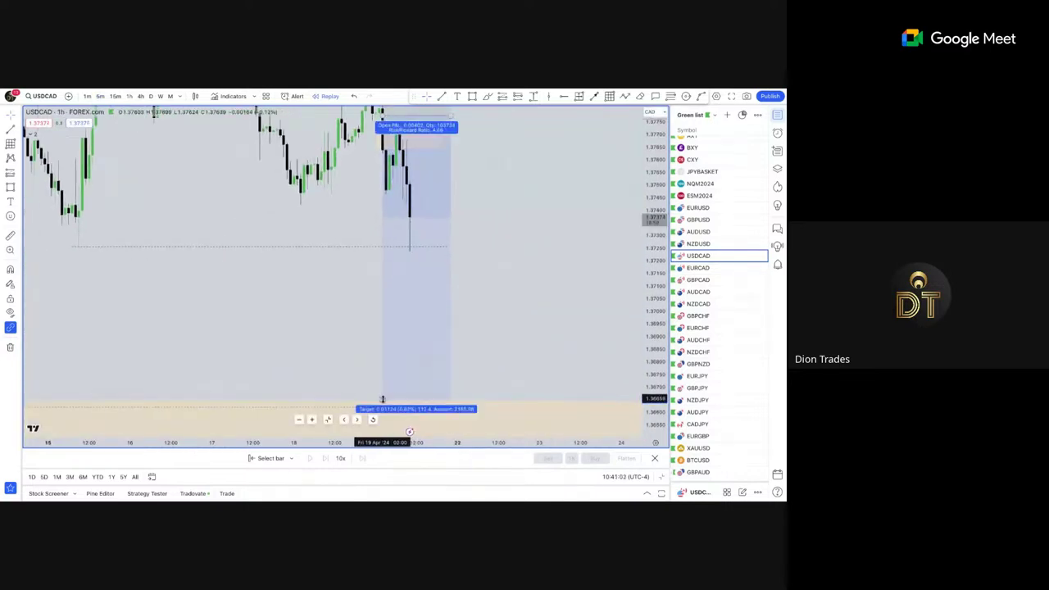
pyautogui.moveTo(382, 400)
pyautogui.mouseDown()
pyautogui.moveTo(401, 215)
pyautogui.moveTo(382, 265)
pyautogui.moveTo(423, 334)
pyautogui.mouseUp()
pyautogui.scroll(2, 551, 306)
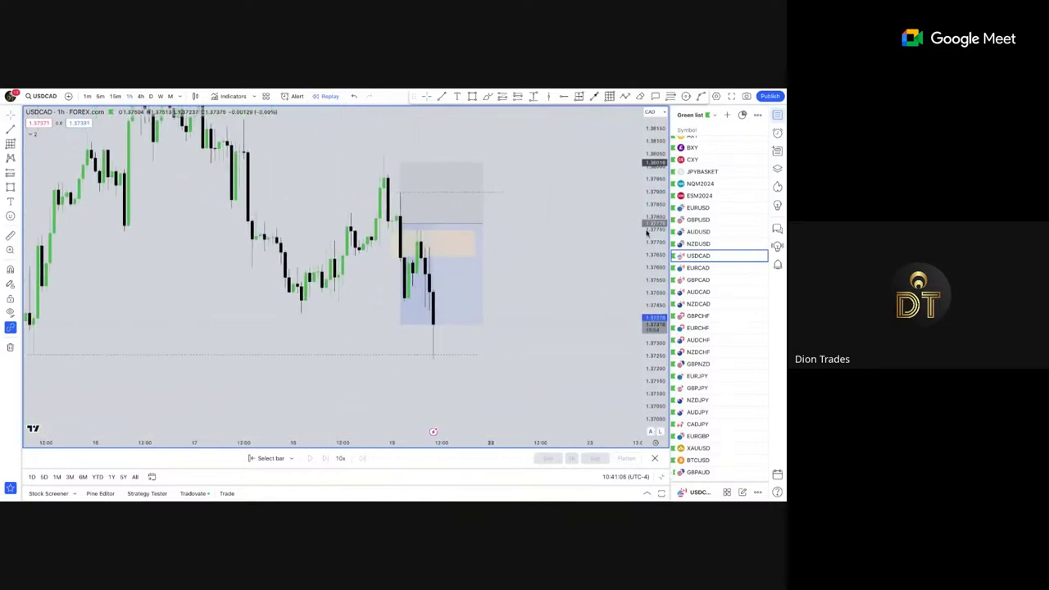
pyautogui.moveTo(654, 226); pyautogui.dragTo(654, 139)
pyautogui.moveTo(566, 263)
pyautogui.mouseDown()
pyautogui.moveTo(620, 269)
pyautogui.moveTo(656, 312)
pyautogui.mouseUp()
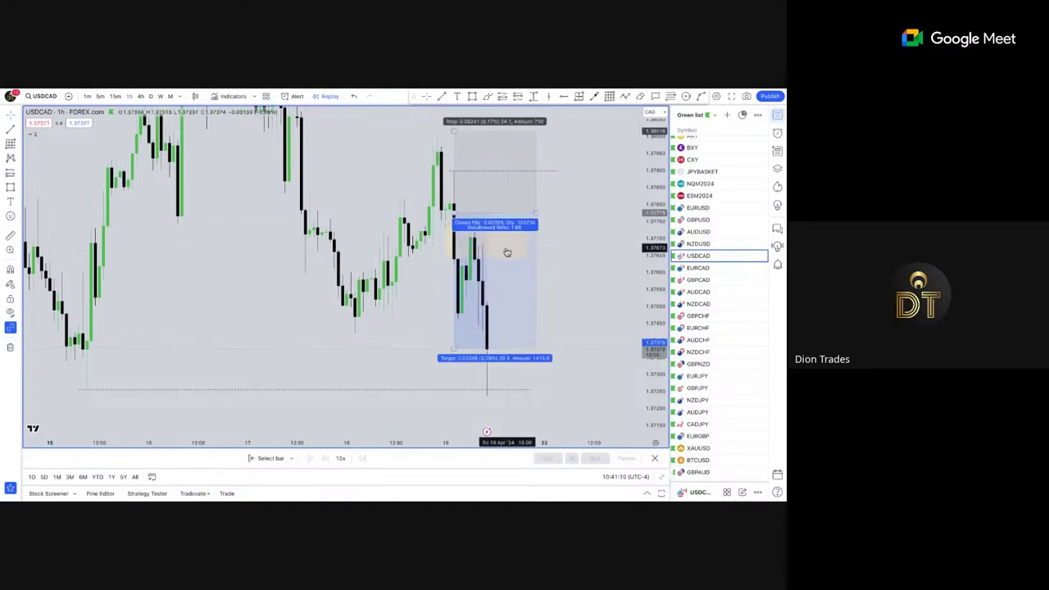
# Close the bar replay controls and compare the USDCAD short position on the 5-minute and 1-hour timeframes.
pyautogui.click(100, 96)
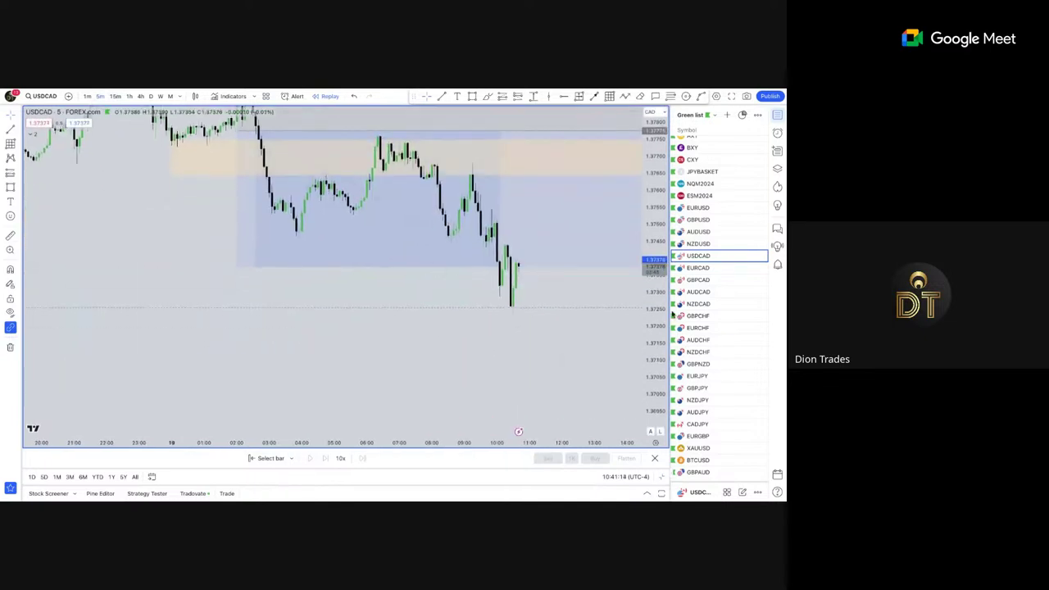
pyautogui.moveTo(658, 307); pyautogui.dragTo(658, 394)
pyautogui.scroll(-8, 492, 324)
pyautogui.click(655, 459)
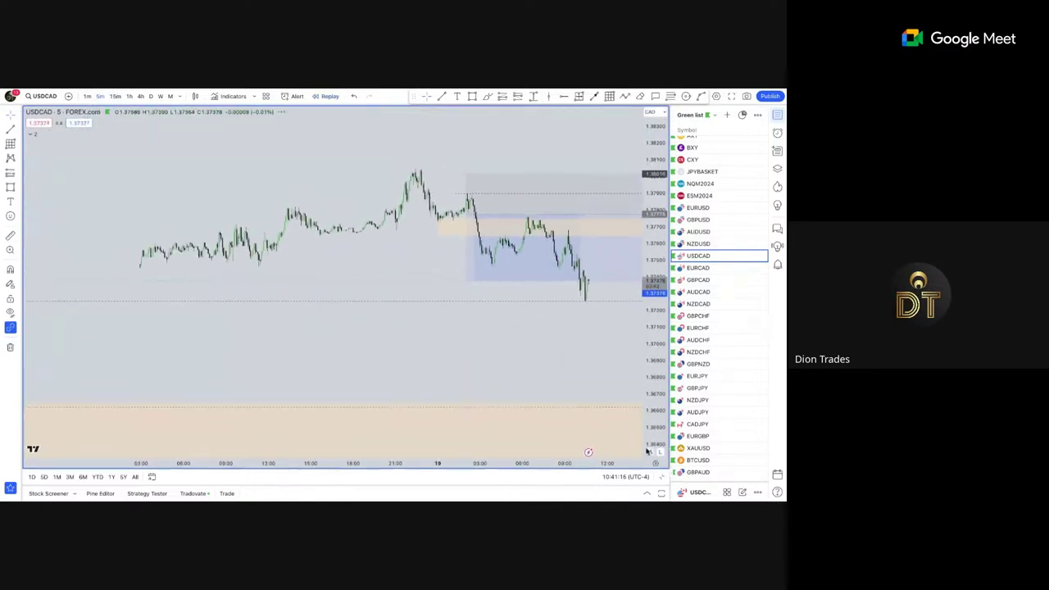
pyautogui.click(128, 96)
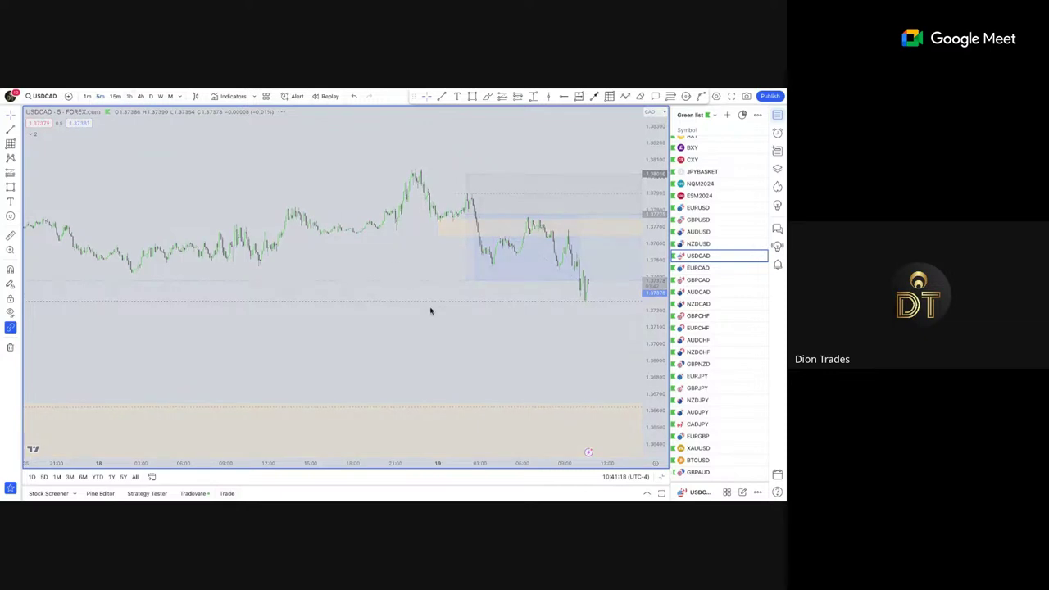
pyautogui.click(512, 303)
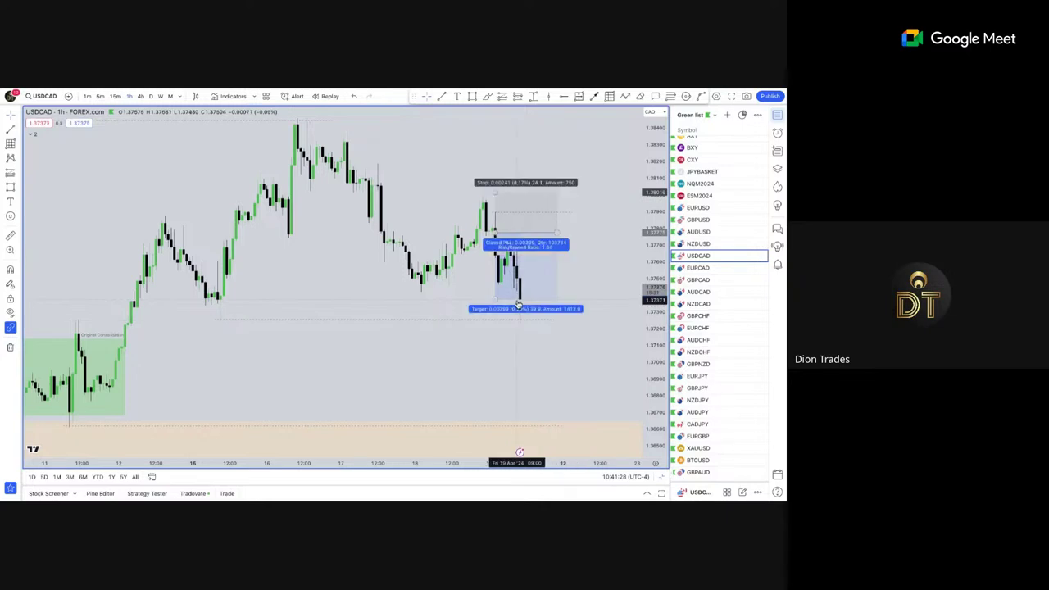
# Sketch a path on the 5-minute chart from the latest candle to about 1.3745, 1.3733 and 1.3763, and delete it.
pyautogui.click(100, 96)
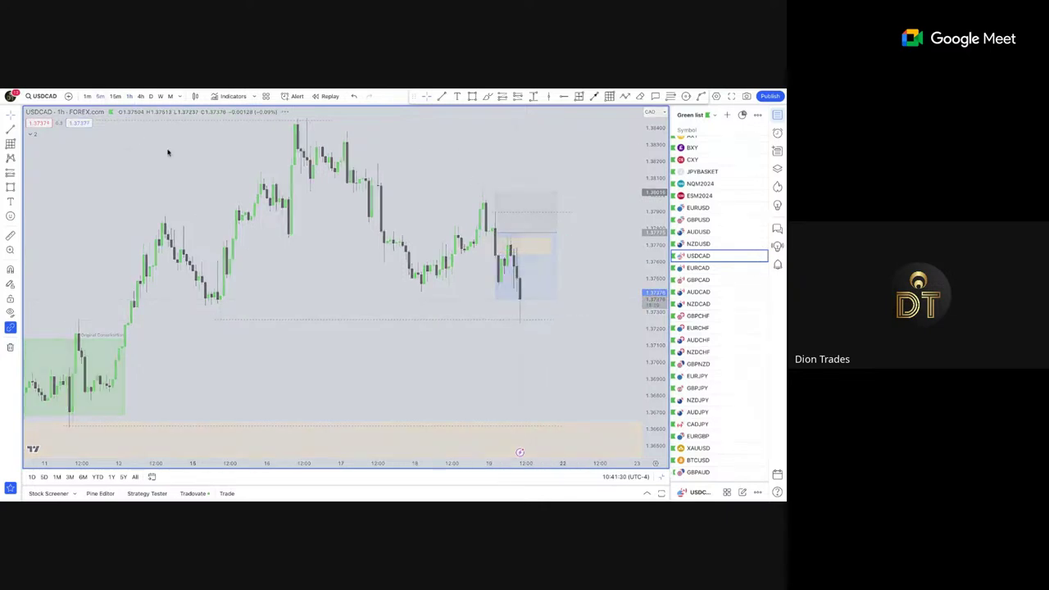
pyautogui.scroll(5, 592, 410)
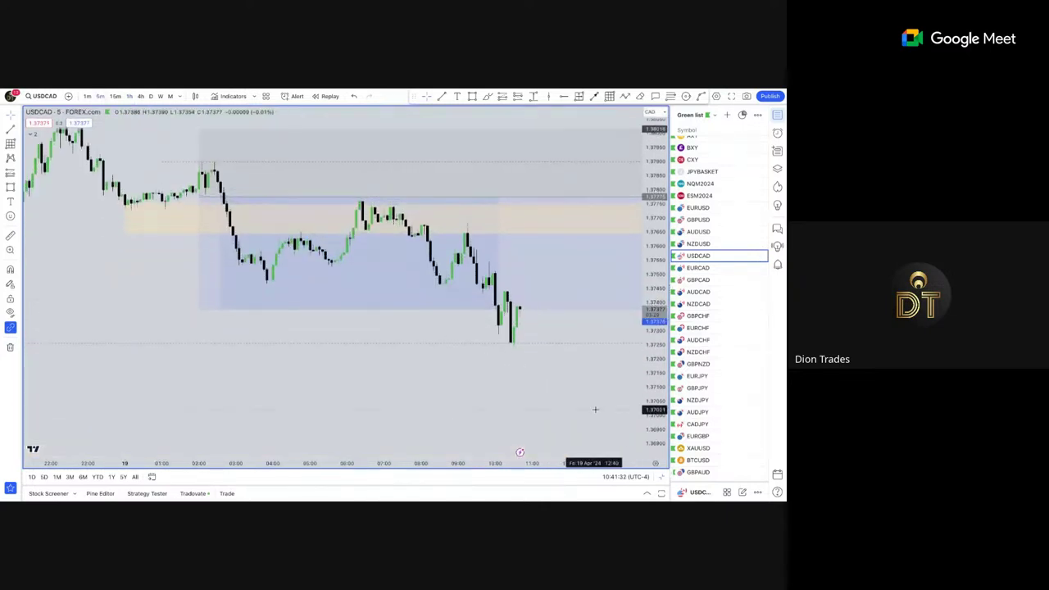
pyautogui.moveTo(430, 306); pyautogui.dragTo(478, 300)
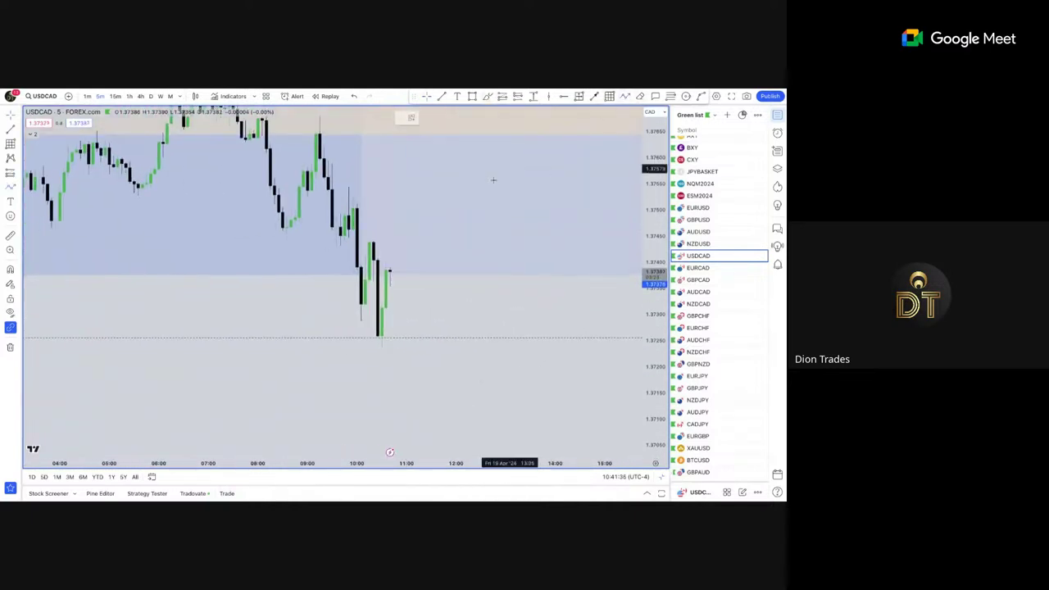
pyautogui.click(402, 233)
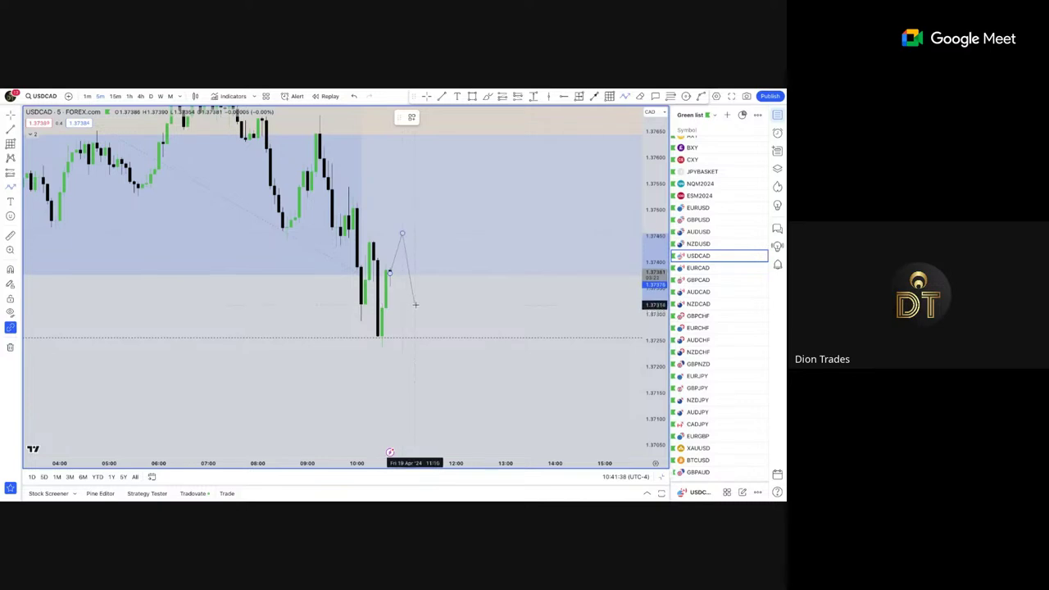
pyautogui.click(415, 299)
pyautogui.click(434, 144)
pyautogui.click(238, 302)
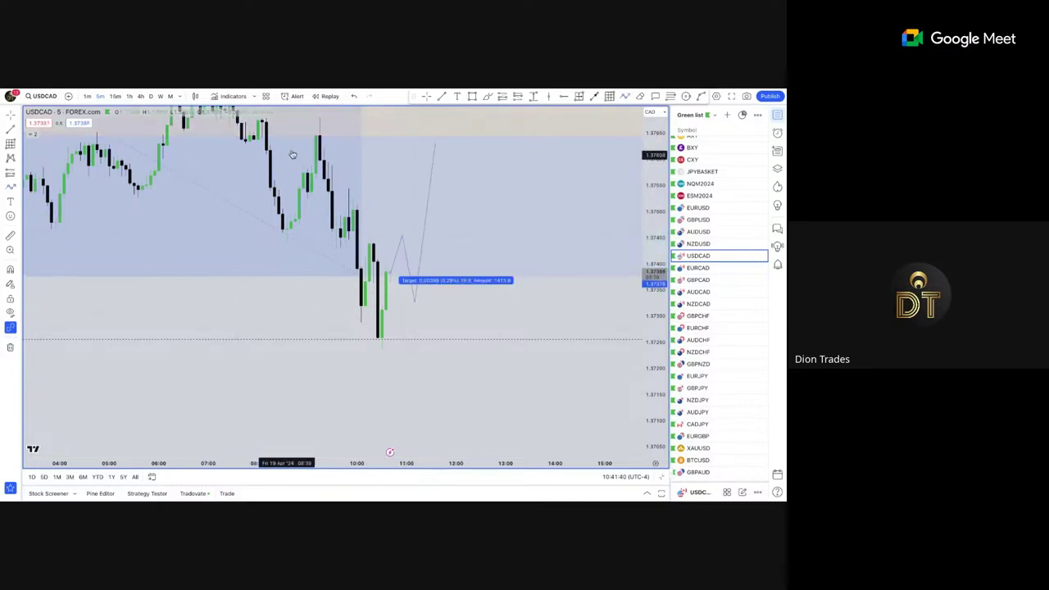
pyautogui.click(436, 149)
pyautogui.press('Delete')
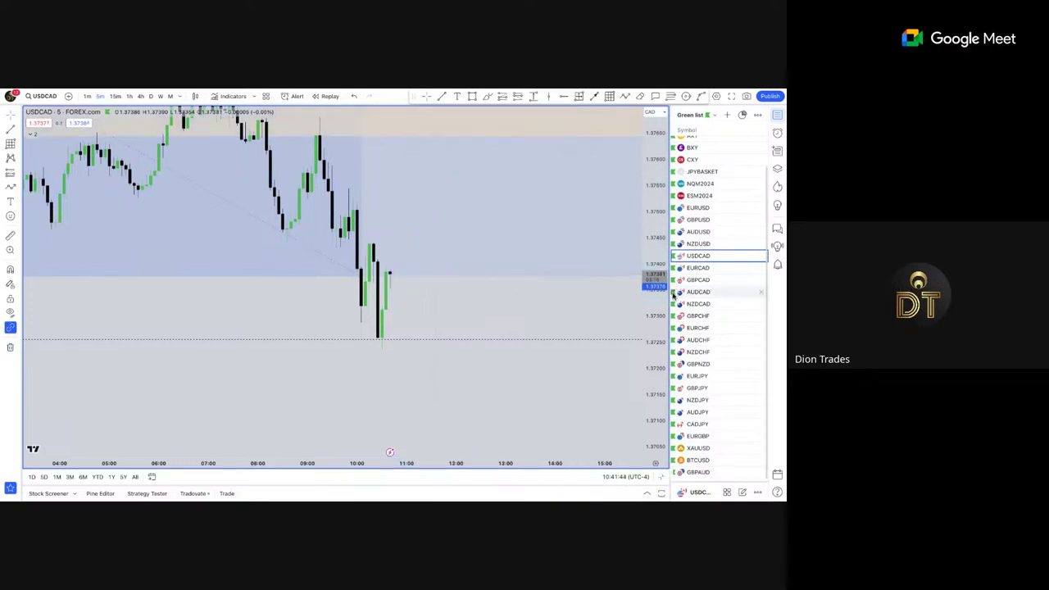
# Examine the USDCAD short position and the lower dashed levels on the 1-hour and 5-minute timeframes.
pyautogui.scroll(-5, 516, 376)
pyautogui.scroll(-2, 516, 377)
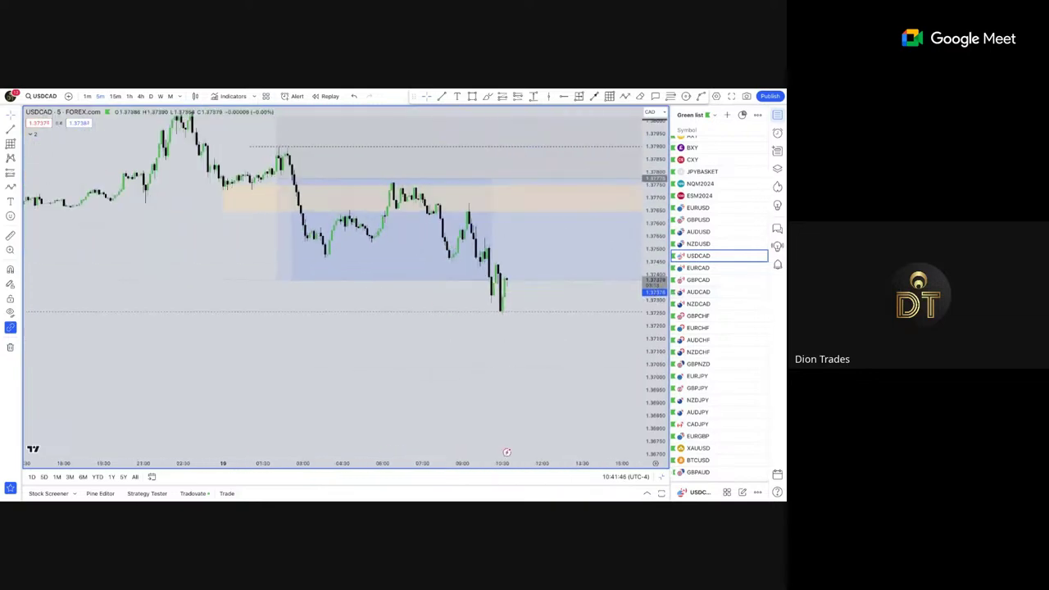
pyautogui.click(129, 96)
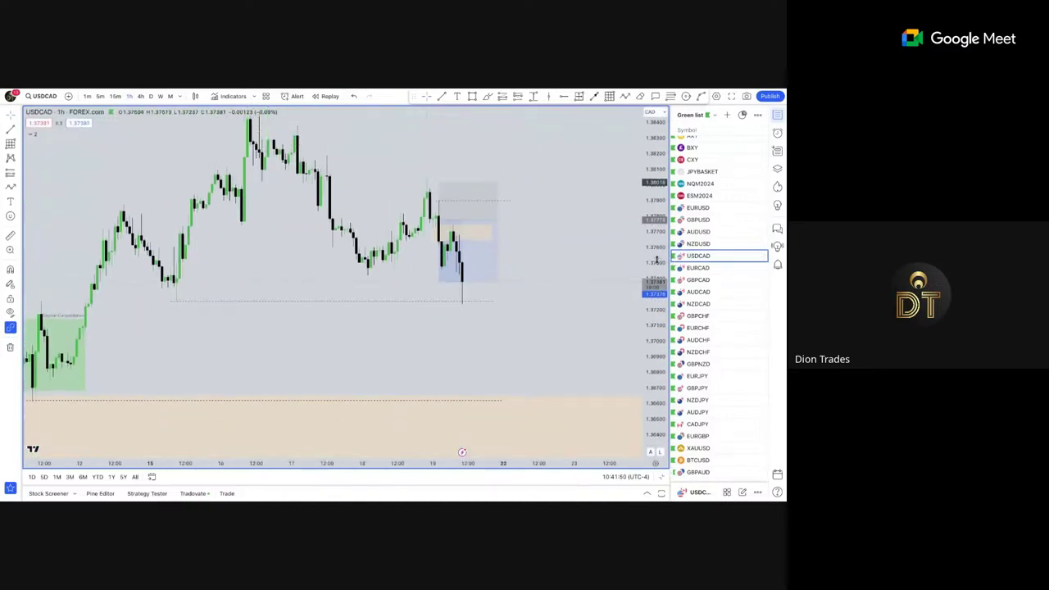
pyautogui.scroll(-3, 598, 276)
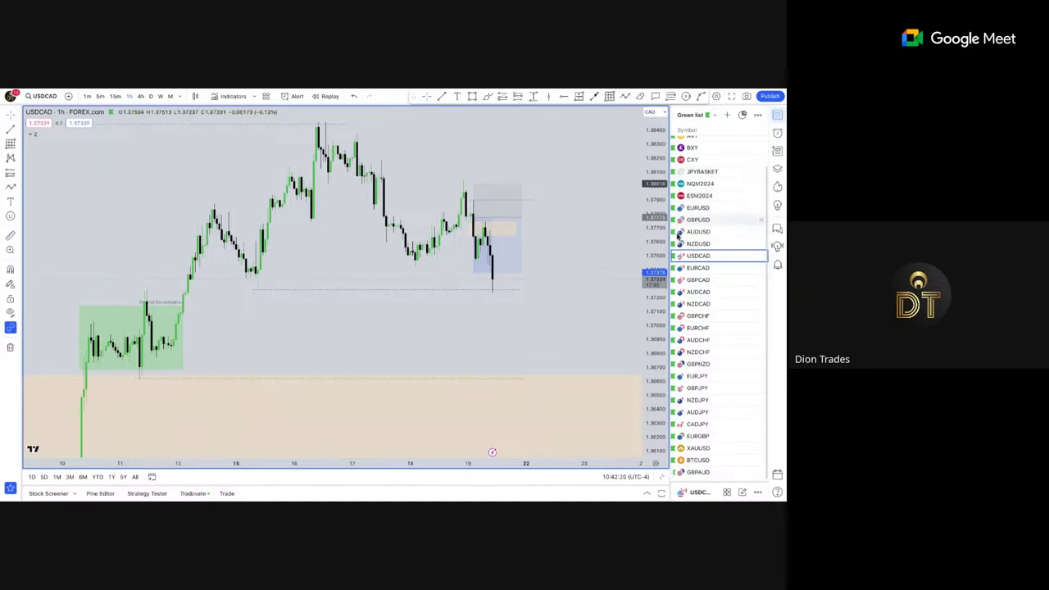
pyautogui.click(100, 96)
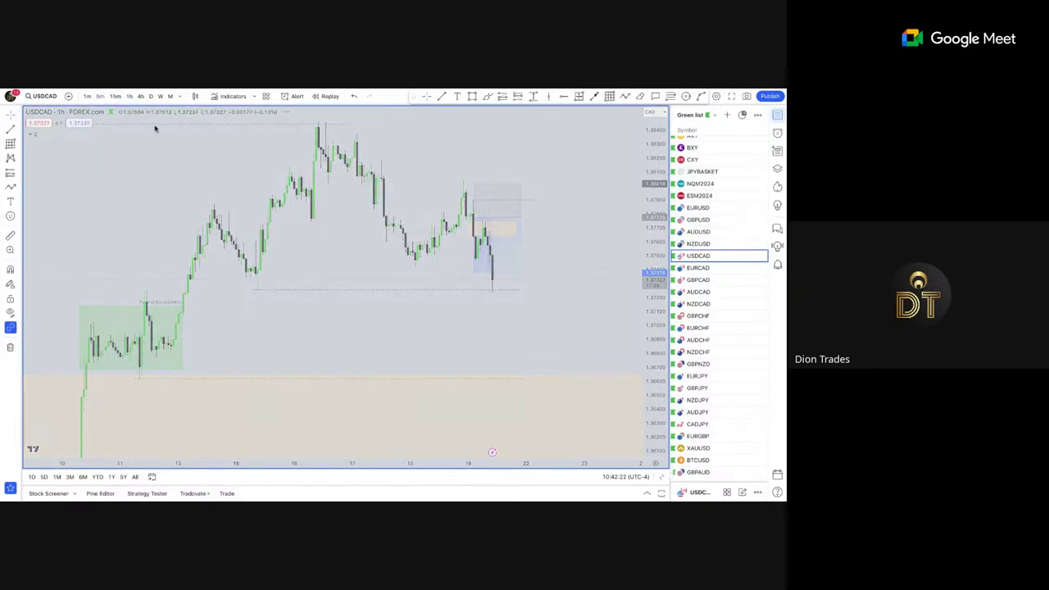
pyautogui.scroll(-2, 383, 359)
pyautogui.moveTo(387, 332); pyautogui.dragTo(361, 292)
pyautogui.scroll(4, 361, 280)
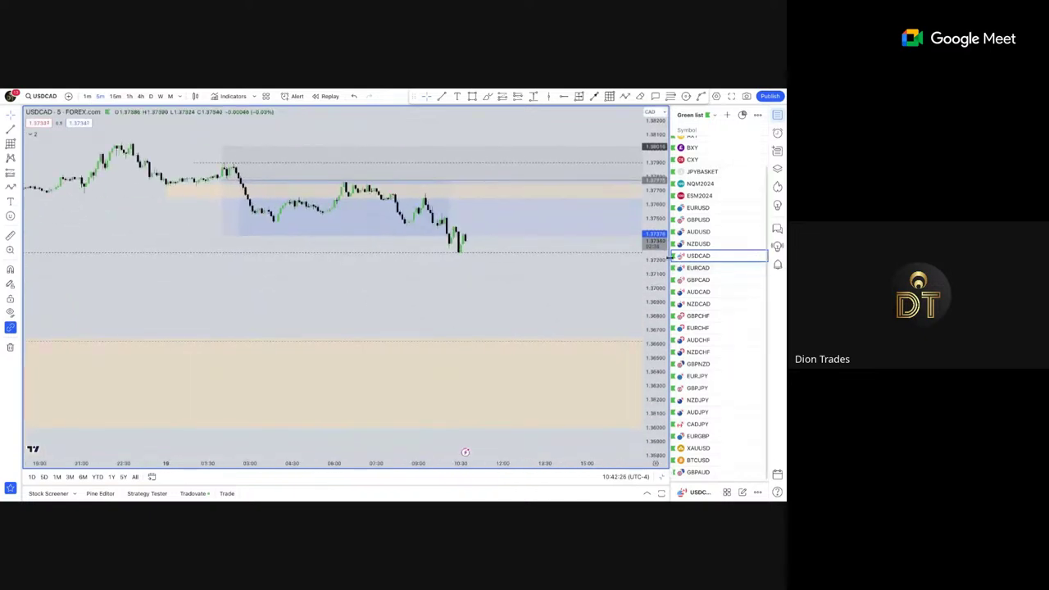
pyautogui.scroll(1, 496, 330)
pyautogui.scroll(-4, 391, 309)
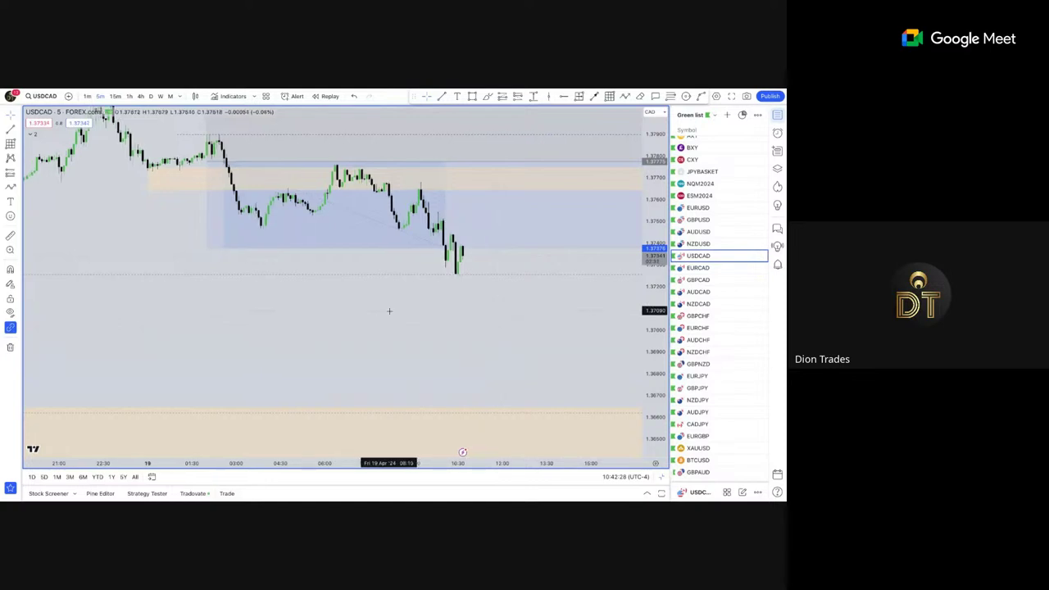
# Show USDCAD on the 1-hour timeframe with the short position and lower zone in view, and copy a chart snapshot image.
pyautogui.scroll(-1, 416, 402)
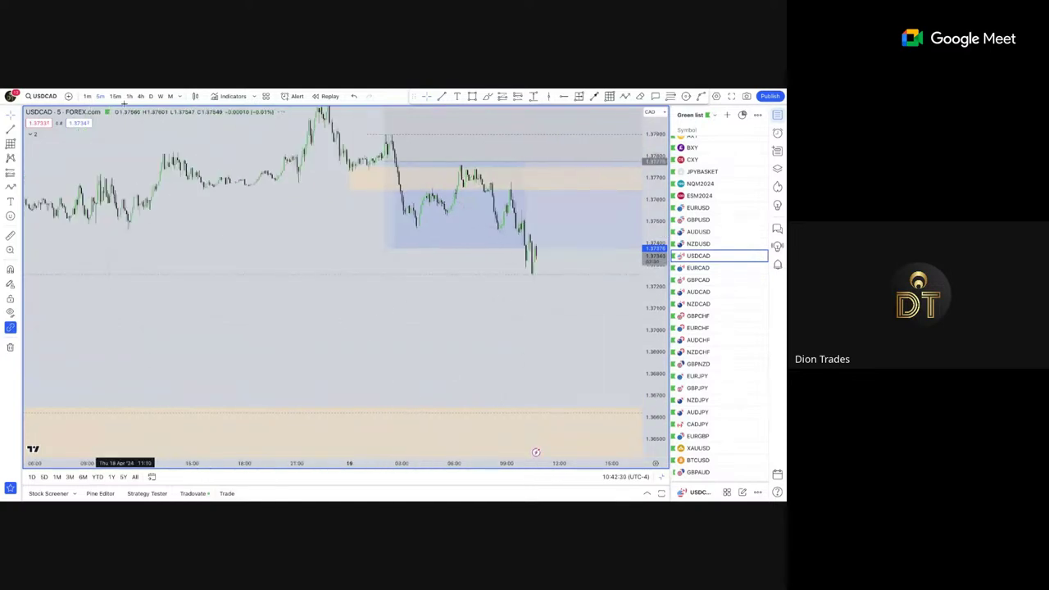
pyautogui.scroll(2, 370, 262)
pyautogui.click(129, 96)
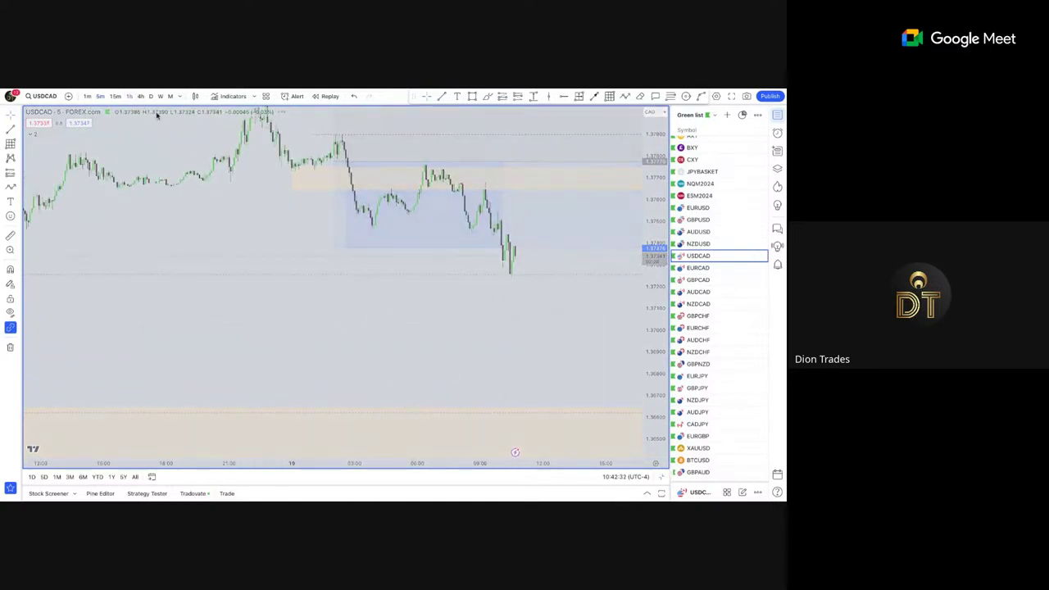
pyautogui.scroll(2, 549, 283)
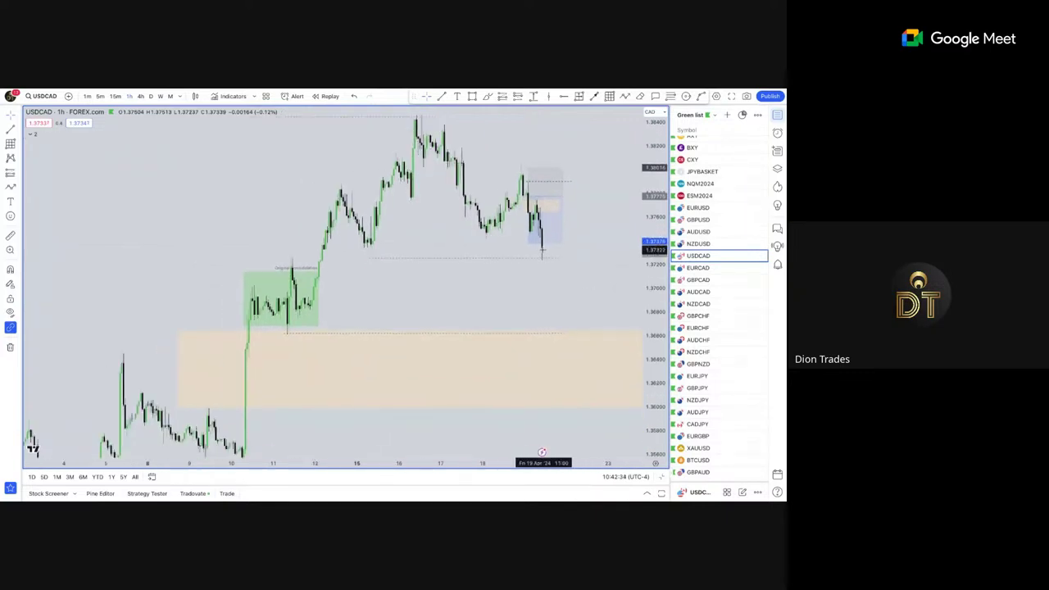
pyautogui.moveTo(560, 296); pyautogui.dragTo(556, 318)
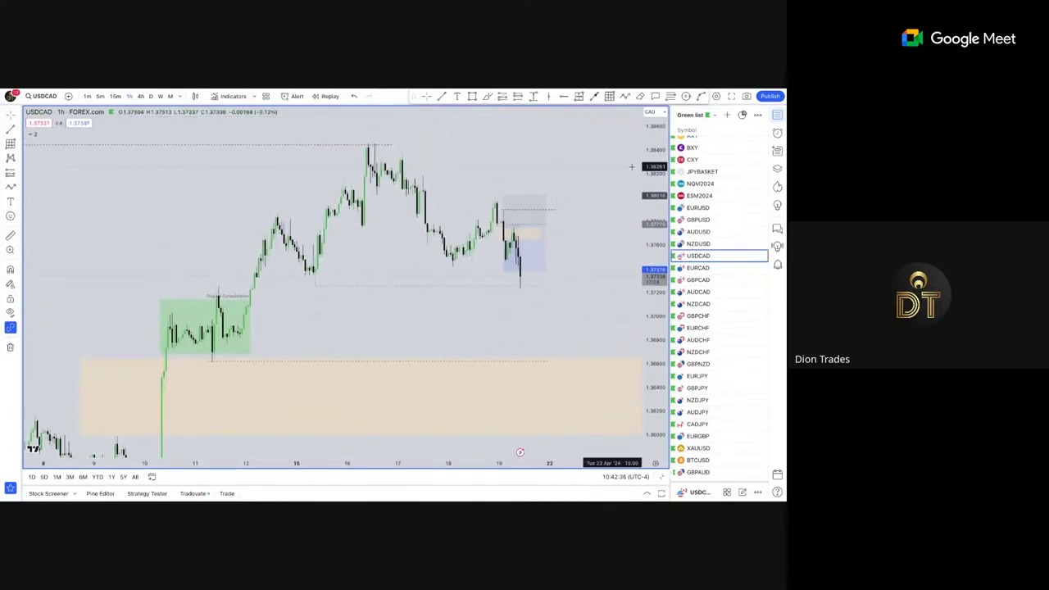
pyautogui.click(747, 97)
pyautogui.click(703, 138)
pyautogui.hotkey('ctrl', 'shift', 's')
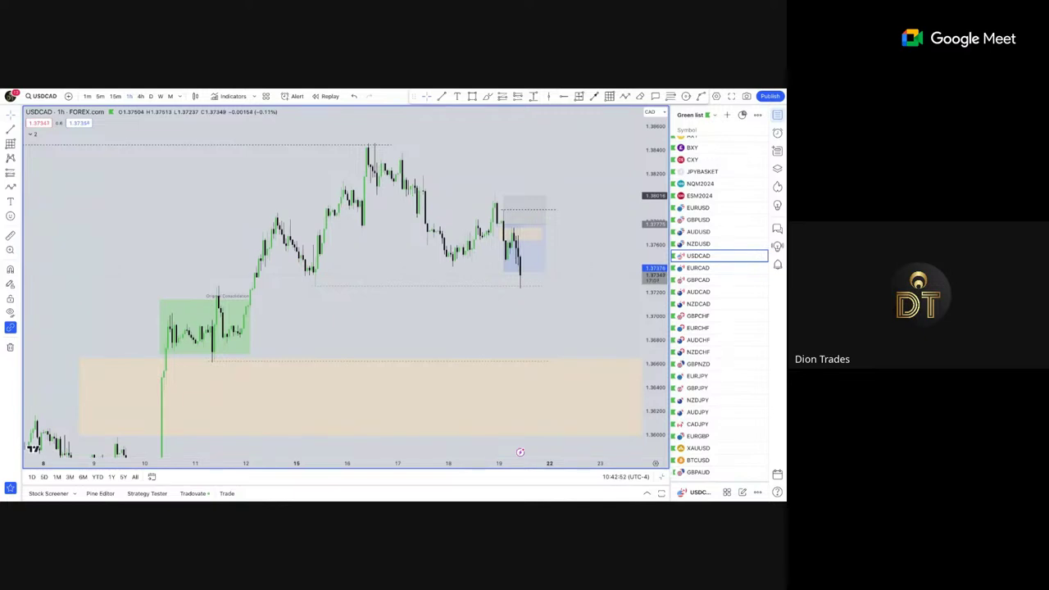
# Lower the target of the USDCAD short position to about 1.36623, at the dashed level by the large orange zone.
pyautogui.moveTo(523, 272); pyautogui.dragTo(526, 361)
pyautogui.click(565, 326)
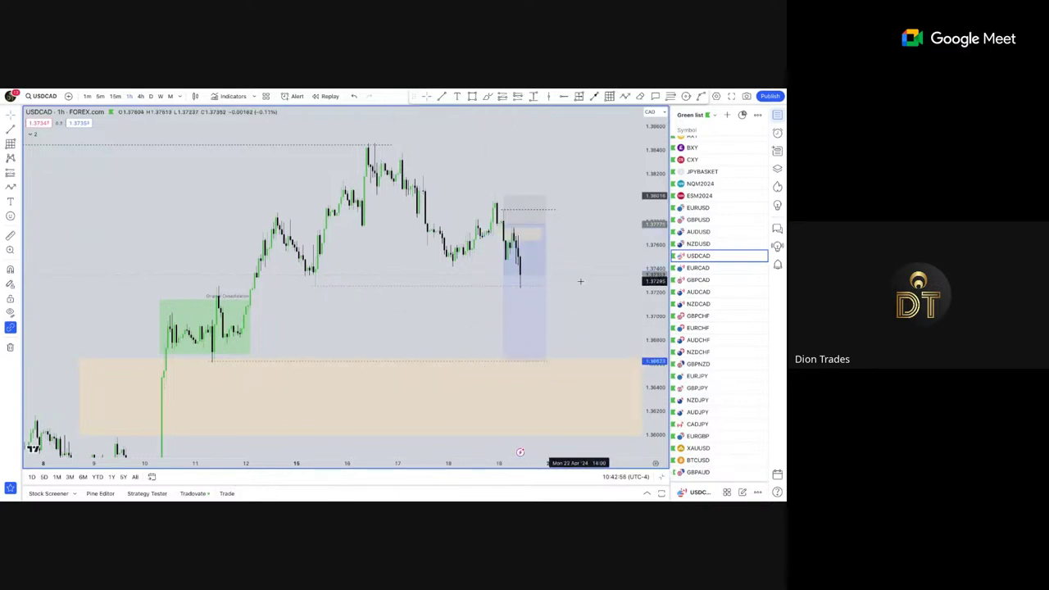
# Sketch a path on the USDCAD 1-hour chart from the latest candle to about 1.3711, 1.3750 and 1.3640.
pyautogui.scroll(2, 572, 291)
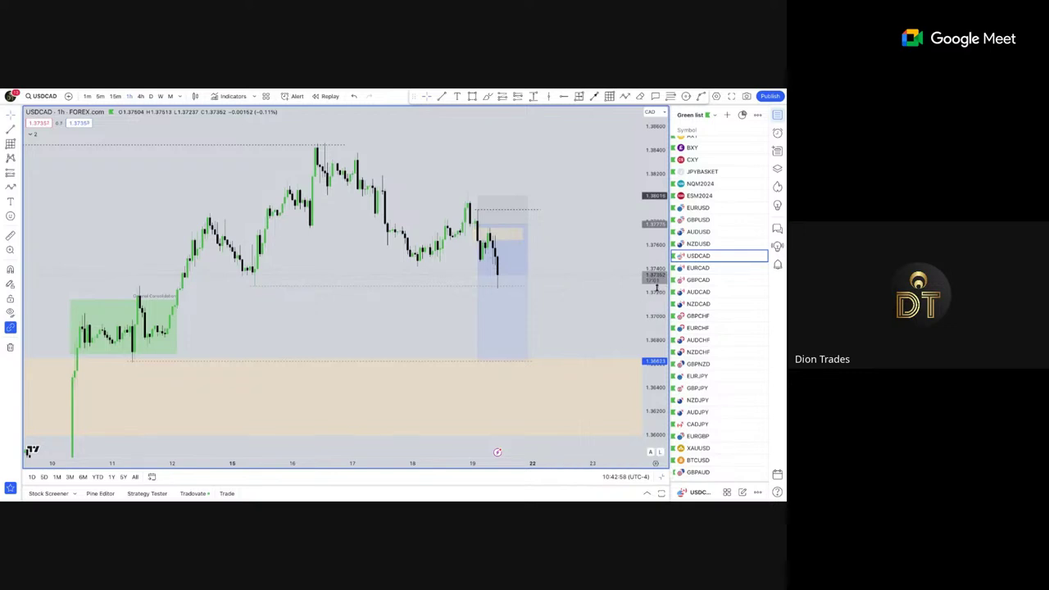
pyautogui.moveTo(609, 300); pyautogui.dragTo(588, 265)
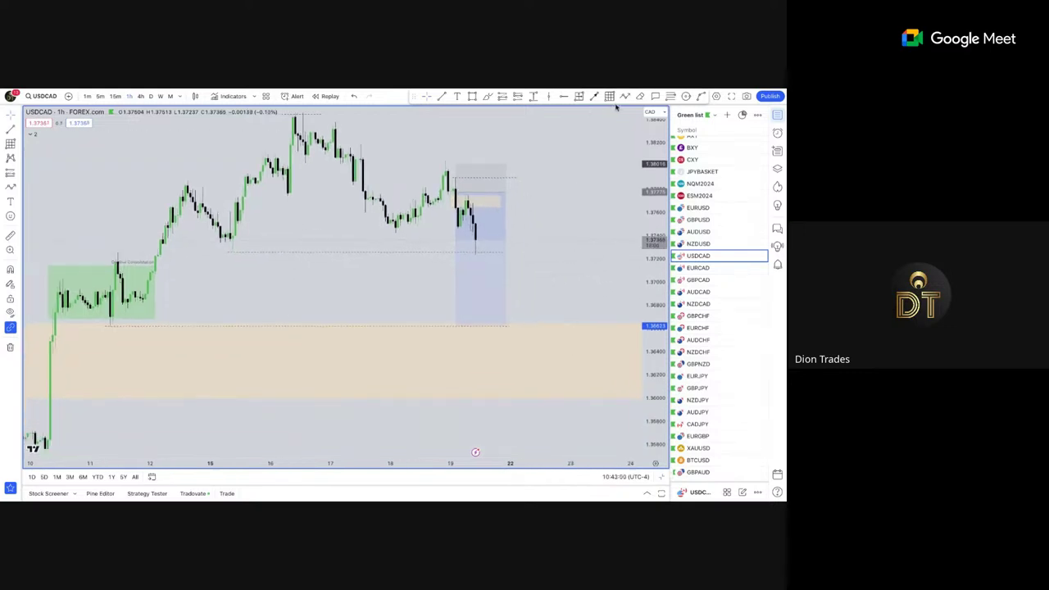
pyautogui.click(475, 241)
pyautogui.click(481, 269)
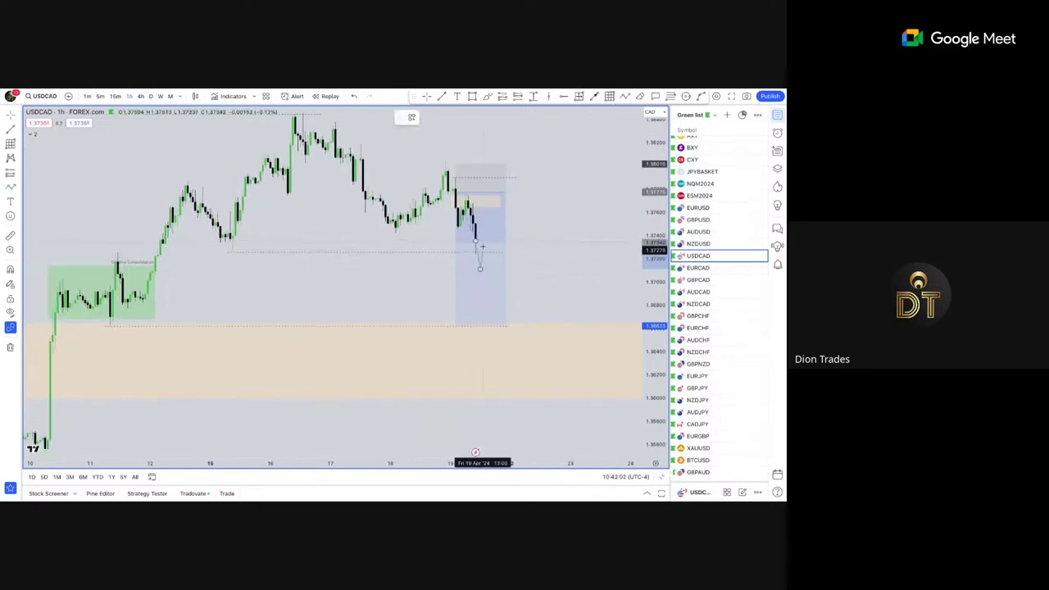
pyautogui.click(490, 224)
pyautogui.doubleClick(518, 351)
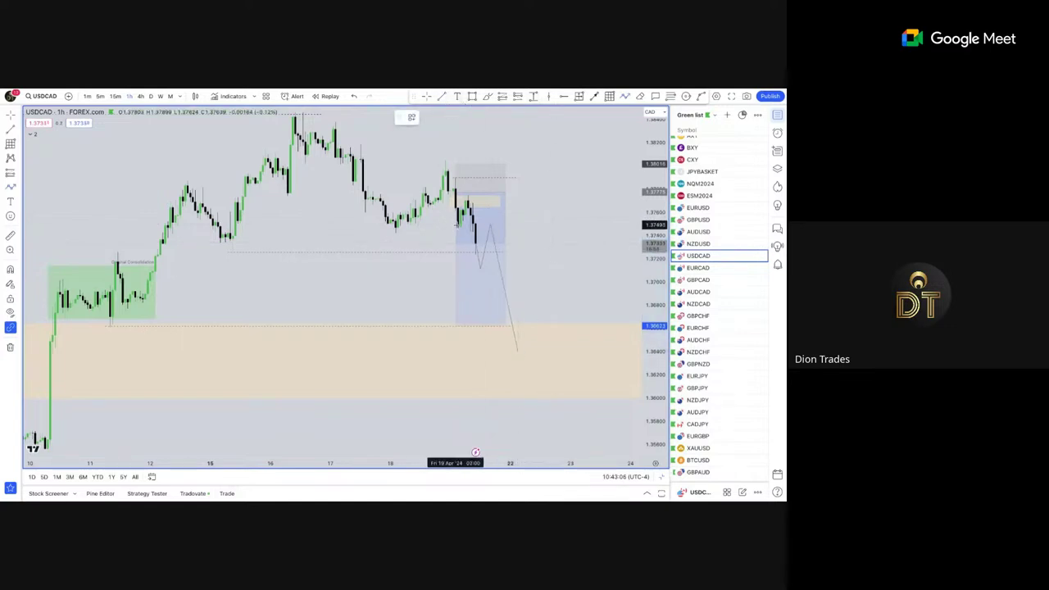
# Draw a short horizontal line rightward from the 19 April candle low at about 1.3748, across the USDCAD short position.
pyautogui.click(458, 226)
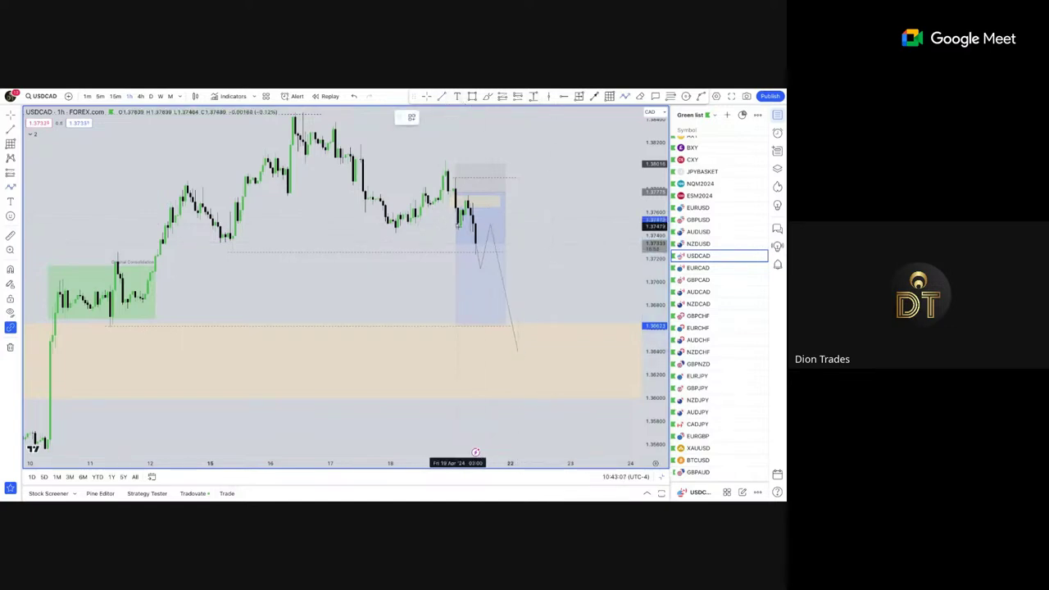
pyautogui.click(512, 225)
pyautogui.click(531, 222)
# Delete the projected path from the USDCAD 1-hour chart.
pyautogui.scroll(5, 546, 222)
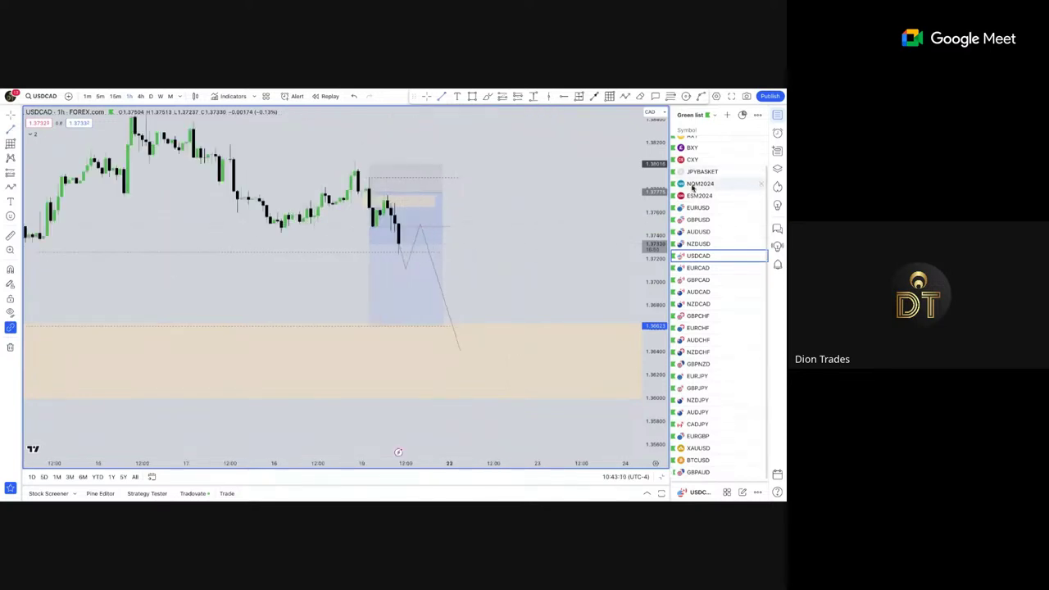
pyautogui.moveTo(654, 320); pyautogui.dragTo(629, 195)
pyautogui.moveTo(484, 190); pyautogui.dragTo(595, 245)
pyautogui.scroll(5, 592, 243)
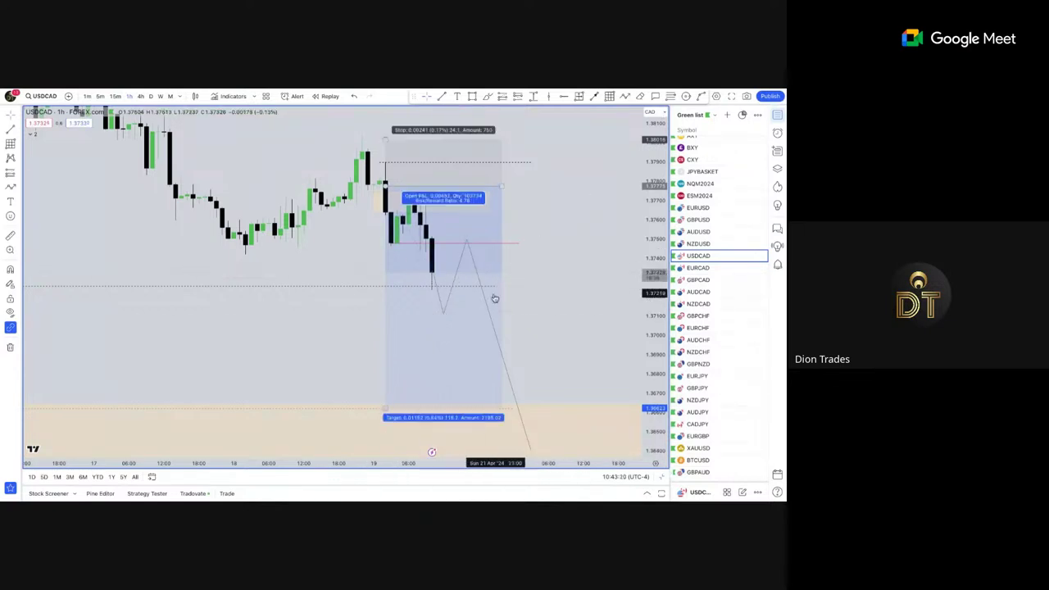
pyautogui.click(510, 382)
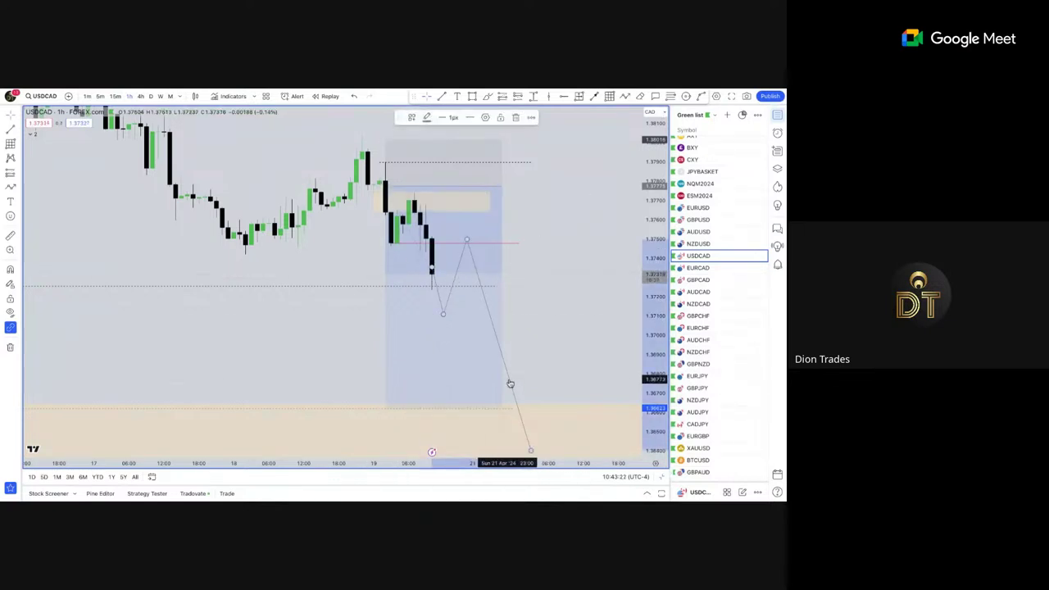
pyautogui.press('Delete')
# Examine the extended USDCAD short position and the line at about 1.3748 on the 5-minute and 1-hour timeframes.
pyautogui.click(99, 97)
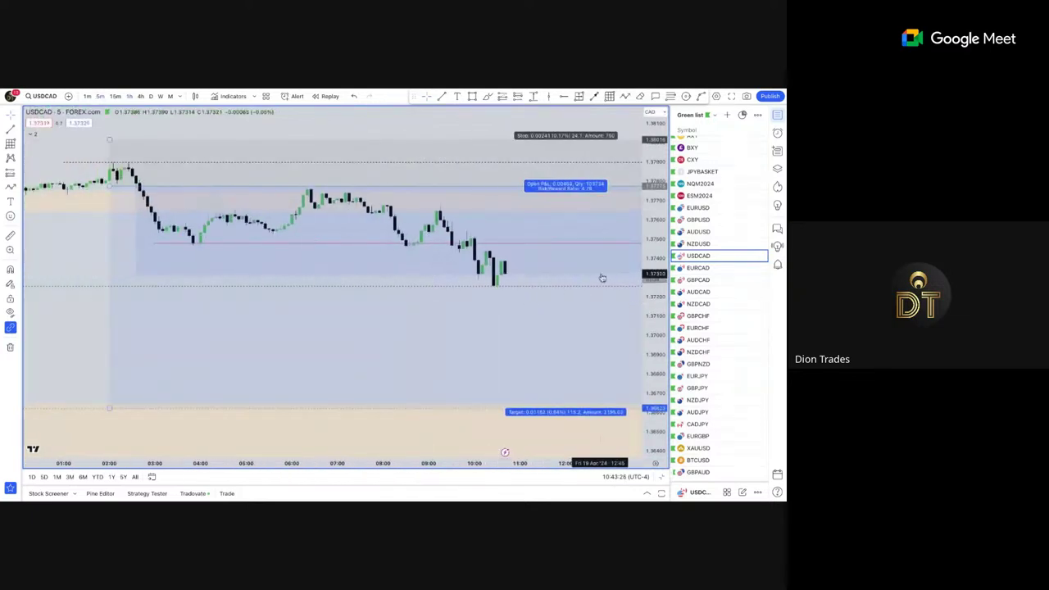
pyautogui.scroll(-8, 312, 279)
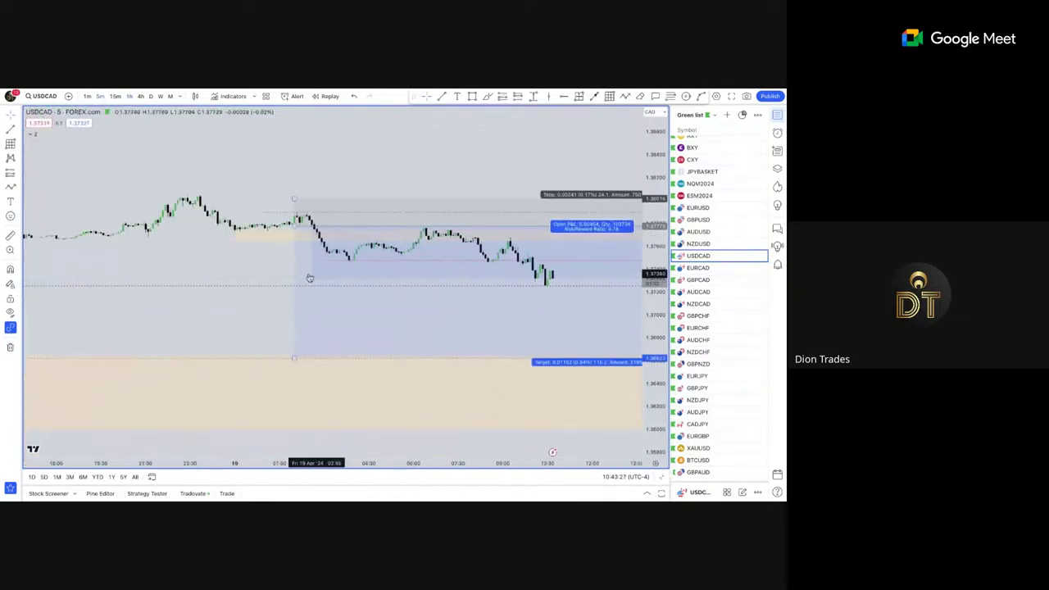
pyautogui.click(129, 96)
pyautogui.press('6')
pyautogui.press('0')
pyautogui.press('Return')
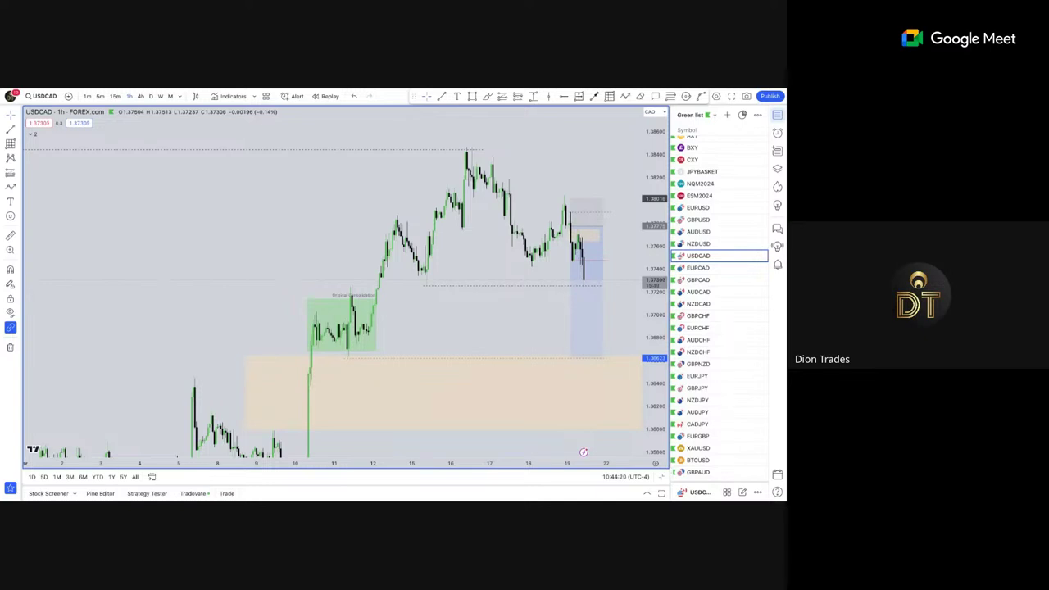
pyautogui.click(99, 96)
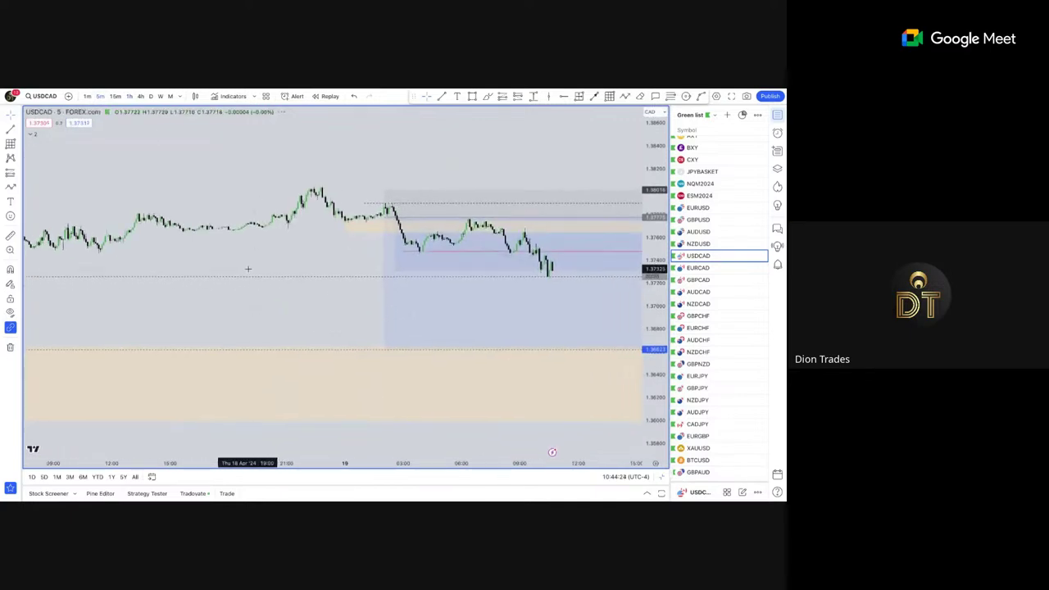
pyautogui.scroll(8, 655, 269)
pyautogui.scroll(3, 185, 243)
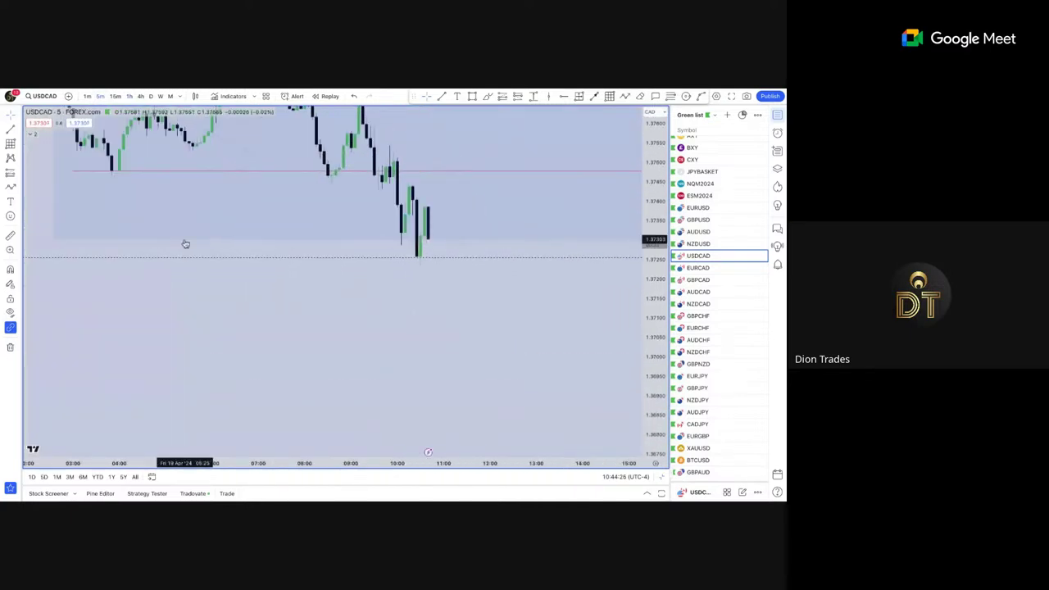
pyautogui.scroll(-4, 640, 234)
pyautogui.moveTo(652, 234); pyautogui.dragTo(654, 369)
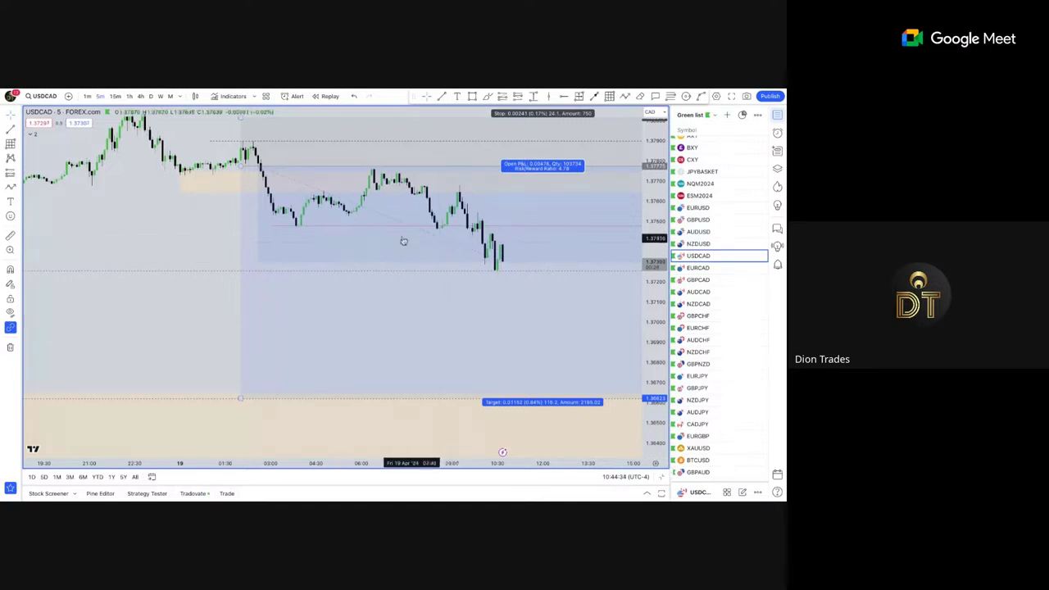
pyautogui.click(132, 96)
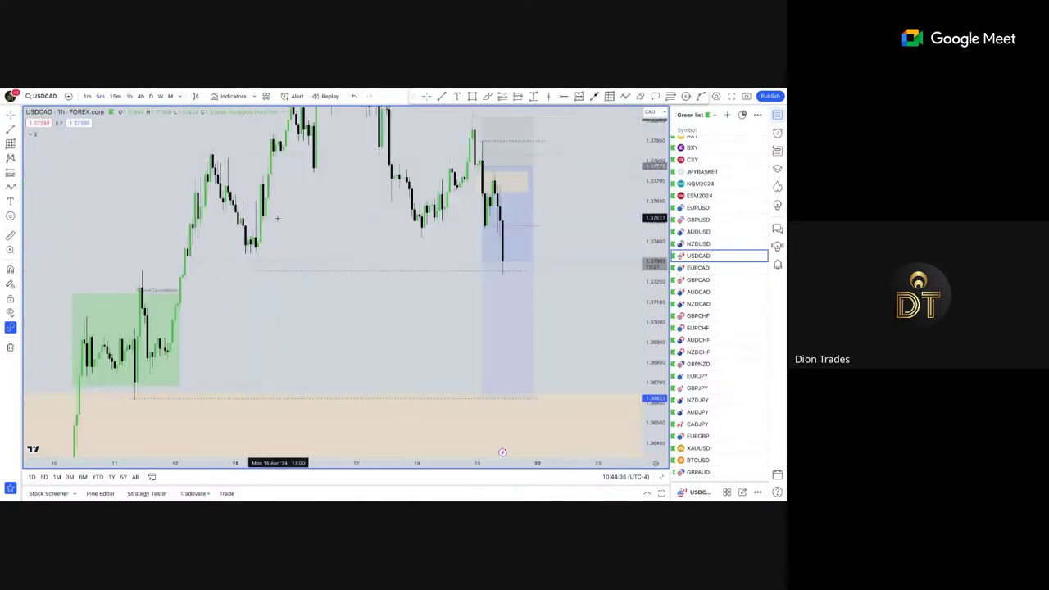
# Review recent NQM2024 price action around the orange zones and the short position on the 1-hour and 5-minute timeframes.
pyautogui.click(742, 185)
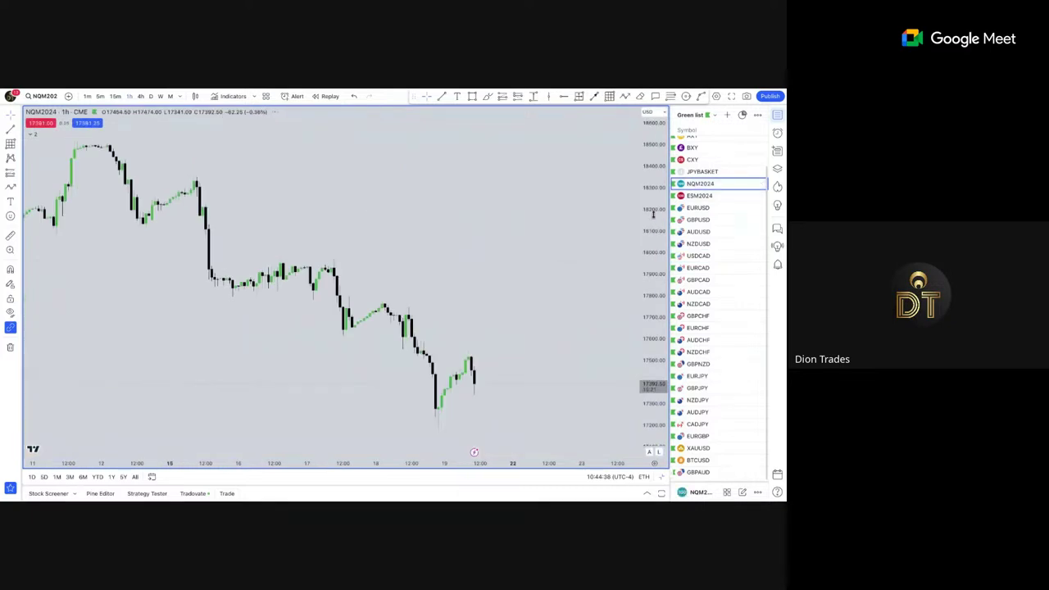
pyautogui.moveTo(518, 320); pyautogui.dragTo(542, 227)
pyautogui.scroll(-3, 544, 227)
pyautogui.scroll(2, 604, 260)
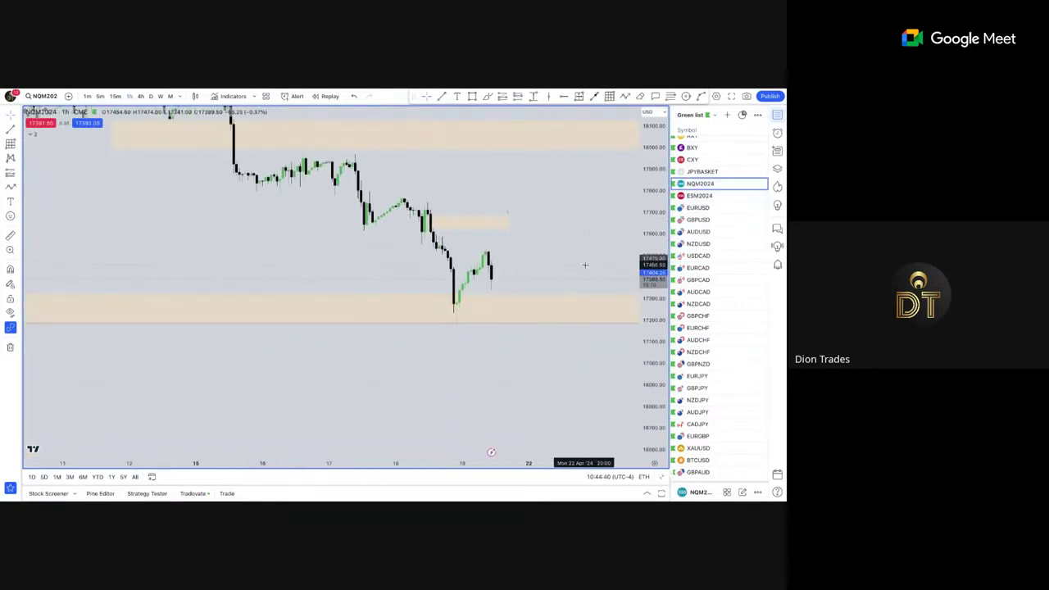
pyautogui.click(99, 96)
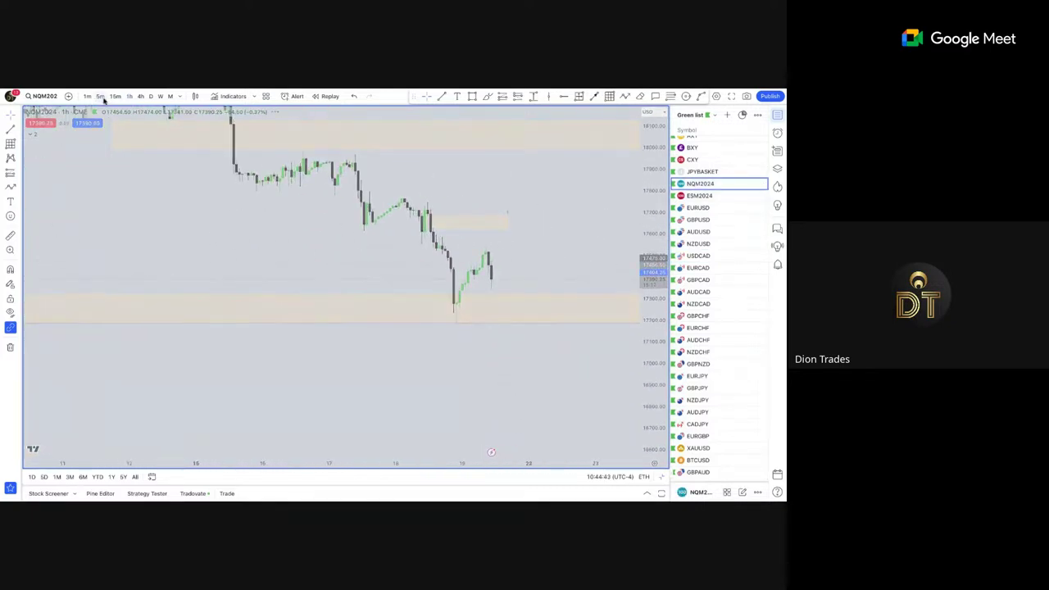
pyautogui.rightClick(416, 205)
pyautogui.click(433, 211)
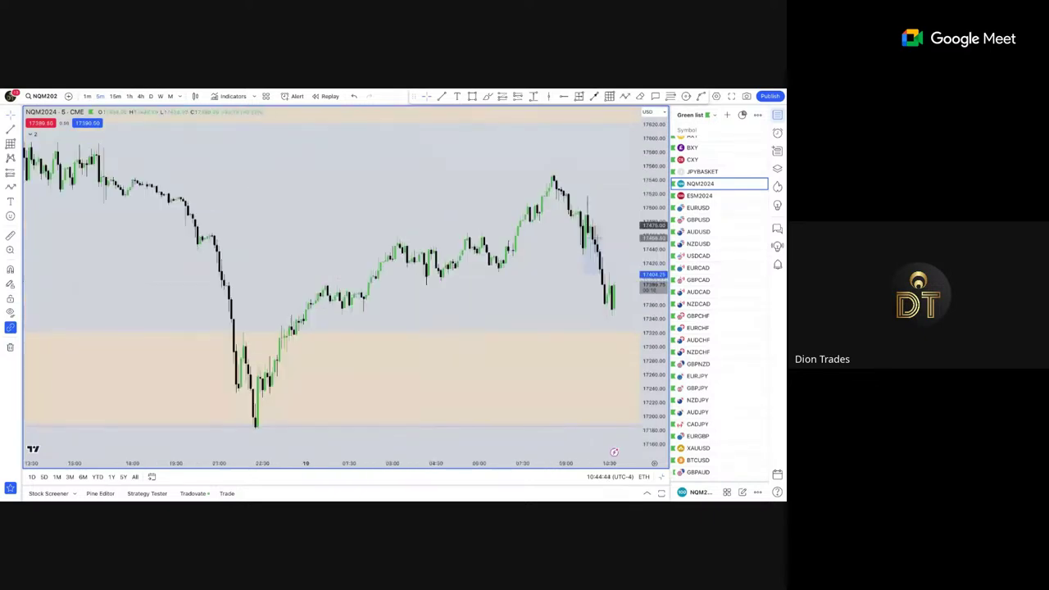
pyautogui.moveTo(421, 150); pyautogui.dragTo(263, 174)
pyautogui.scroll(3, 263, 175)
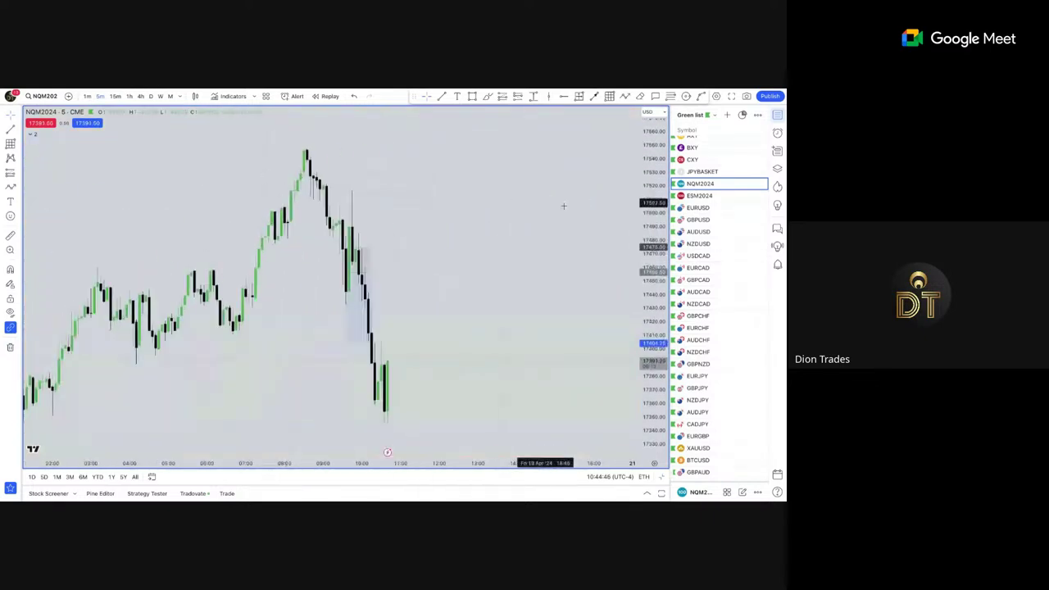
pyautogui.scroll(-3, 643, 238)
pyautogui.scroll(-2, 616, 240)
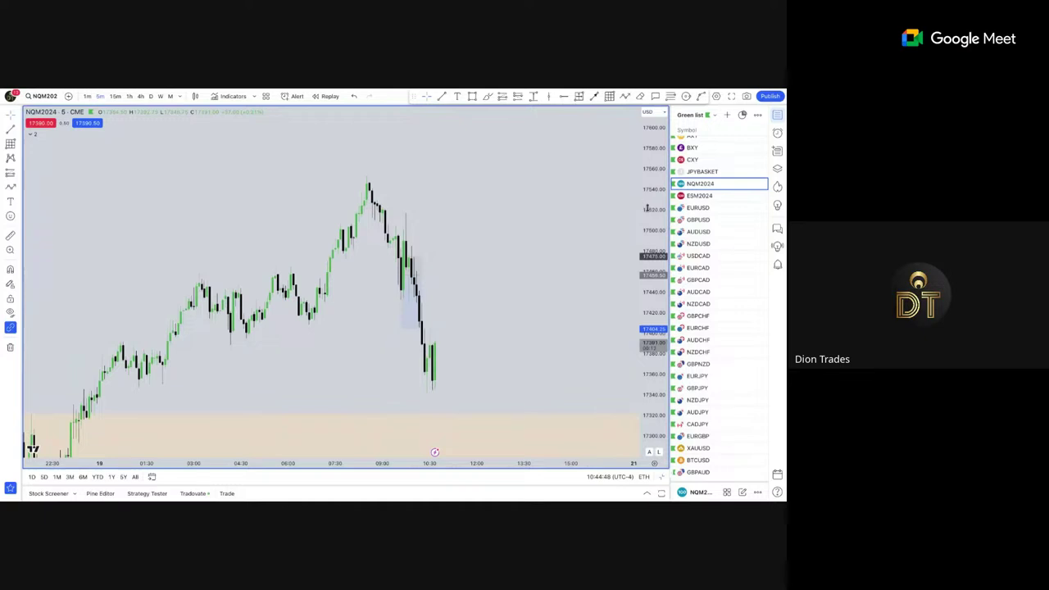
pyautogui.scroll(-2, 506, 211)
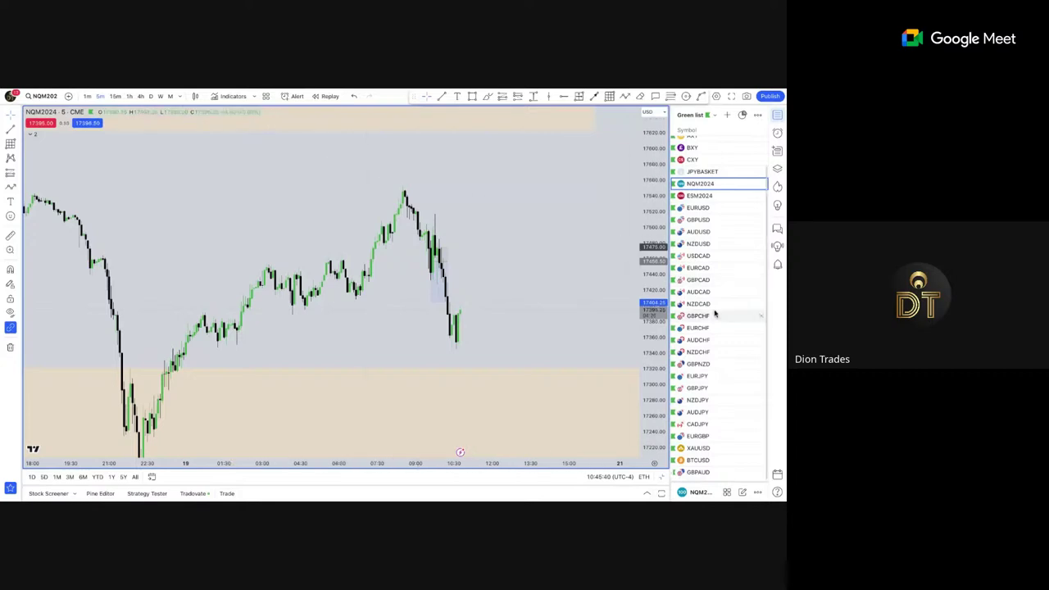
pyautogui.scroll(-1, 562, 298)
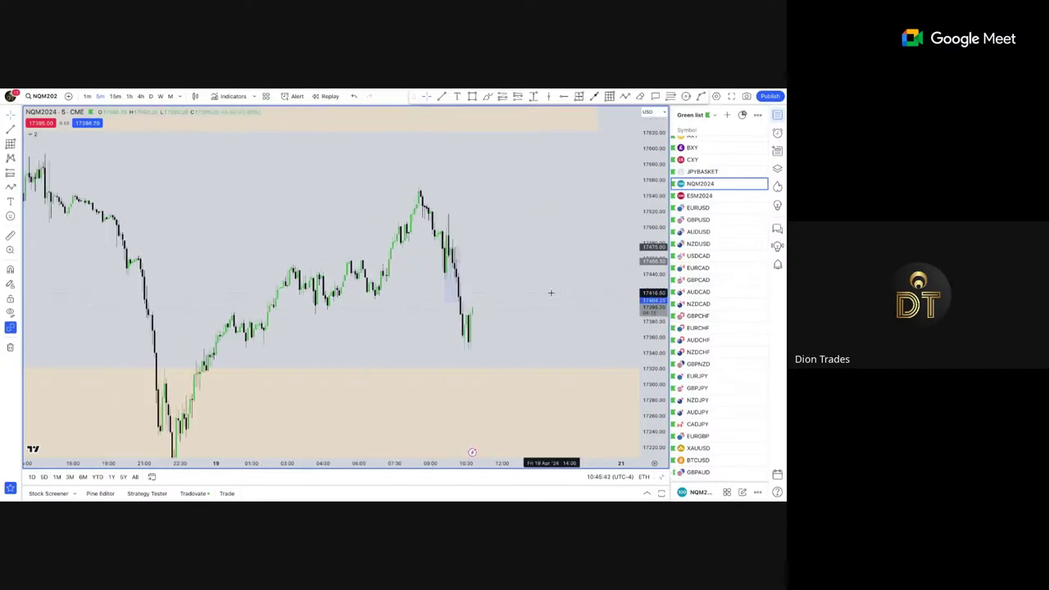
# Open XAUUSD on the 5-minute timeframe, draw a short horizontal line at about 2378.3 above the orange zone, and apply a saved template.
pyautogui.click(721, 448)
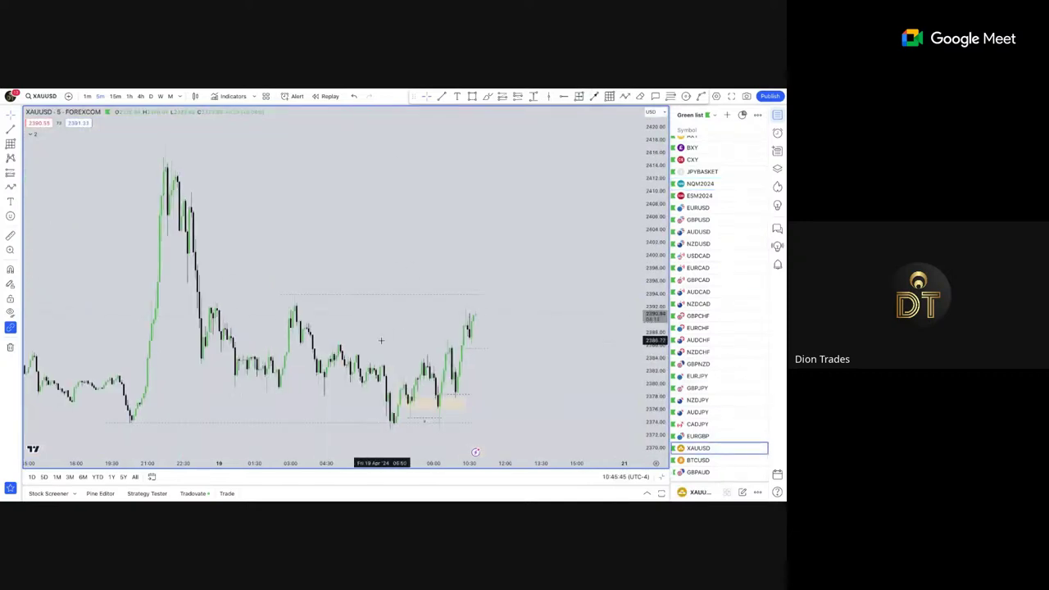
pyautogui.scroll(2, 381, 341)
pyautogui.scroll(-3, 382, 340)
pyautogui.scroll(4, 381, 339)
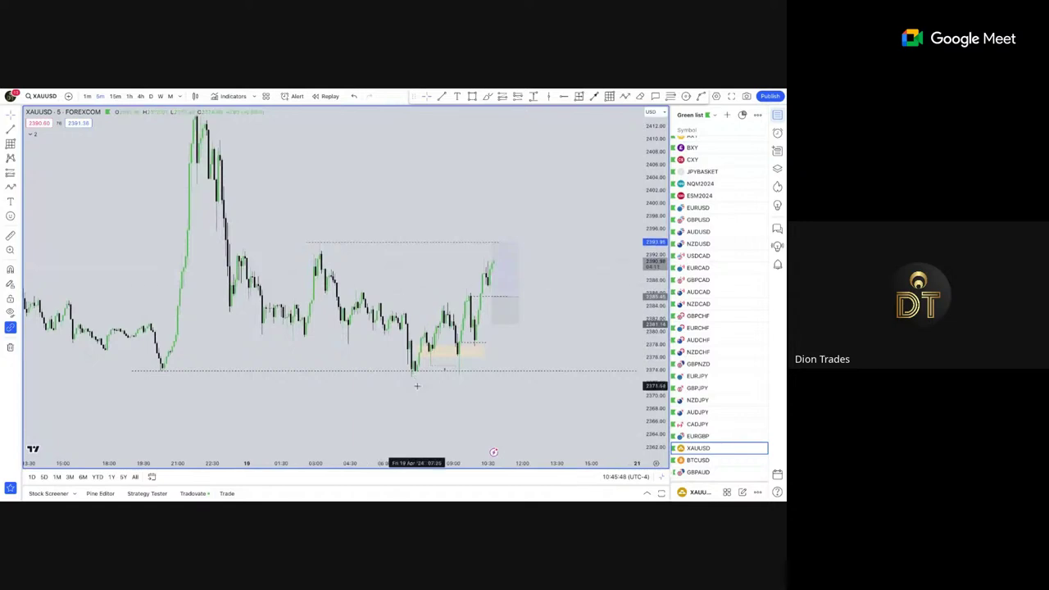
pyautogui.scroll(-2, 364, 332)
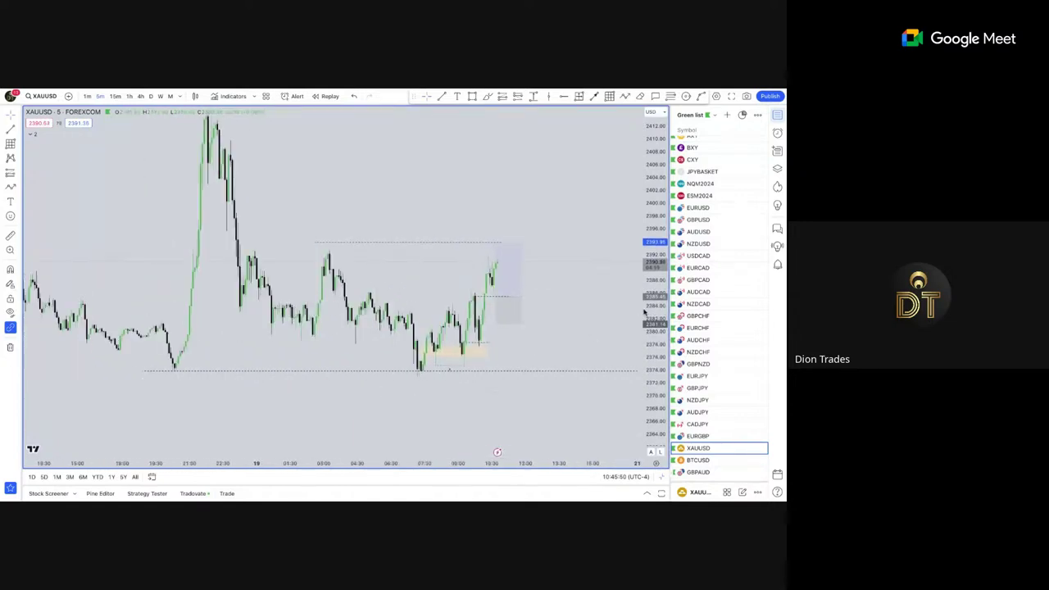
pyautogui.moveTo(648, 312); pyautogui.dragTo(648, 276)
pyautogui.moveTo(604, 342); pyautogui.dragTo(593, 284)
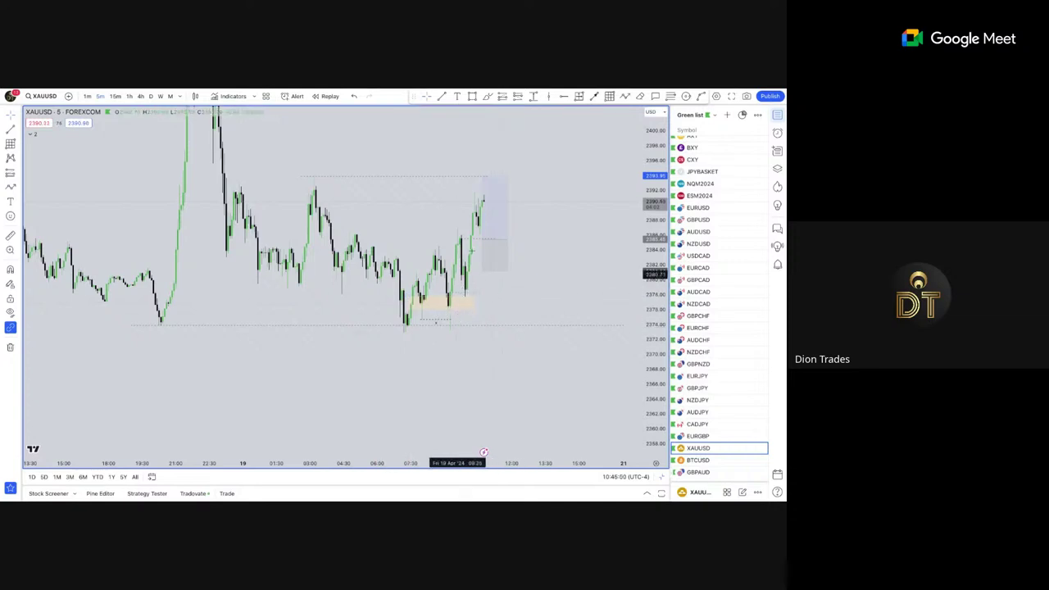
pyautogui.click(447, 293)
pyautogui.click(478, 294)
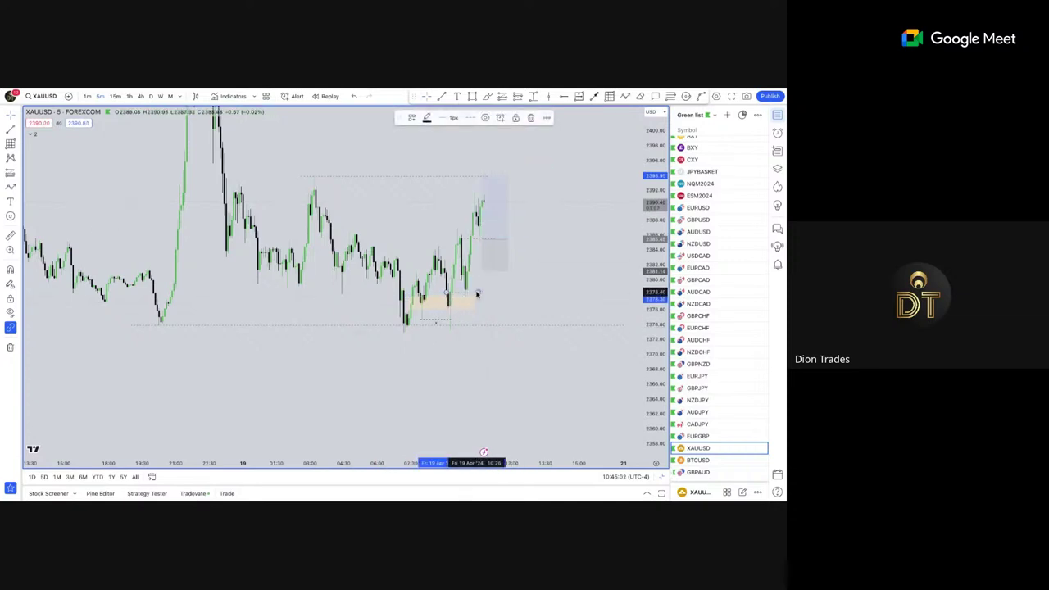
pyautogui.click(411, 118)
pyautogui.click(447, 229)
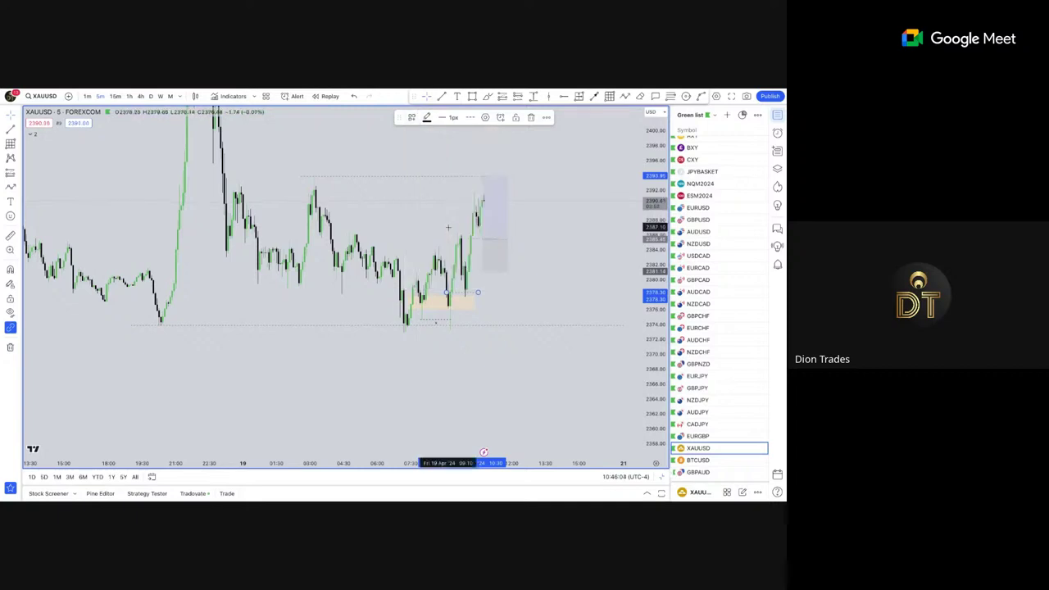
# Examine XAUUSD's long position on the 5-minute timeframe and its larger price structure around the orange zone on the daily and 1-hour timeframes.
pyautogui.click(502, 305)
pyautogui.scroll(1, 575, 261)
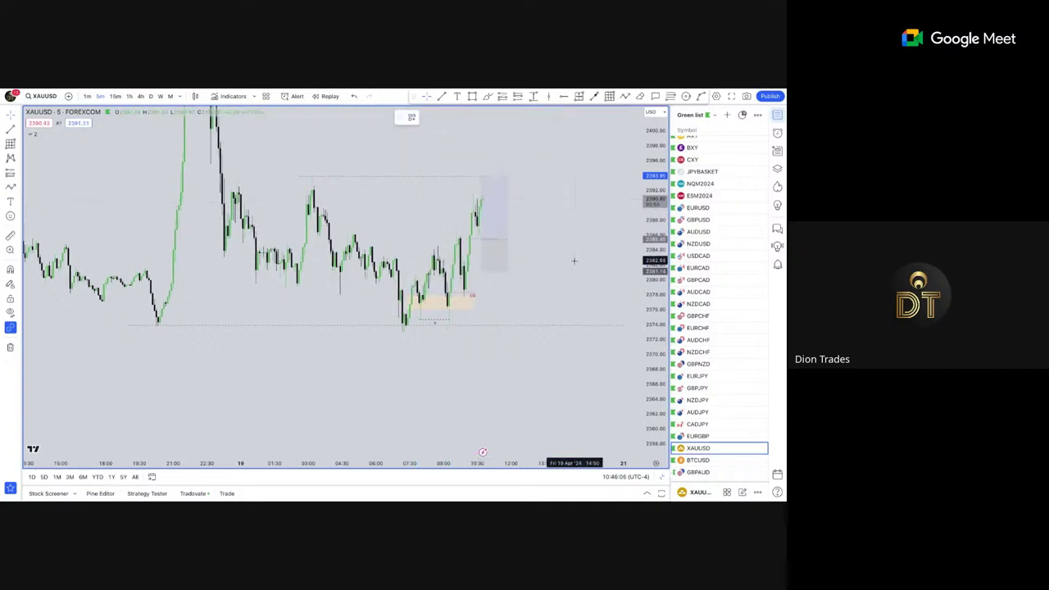
pyautogui.scroll(3, 574, 261)
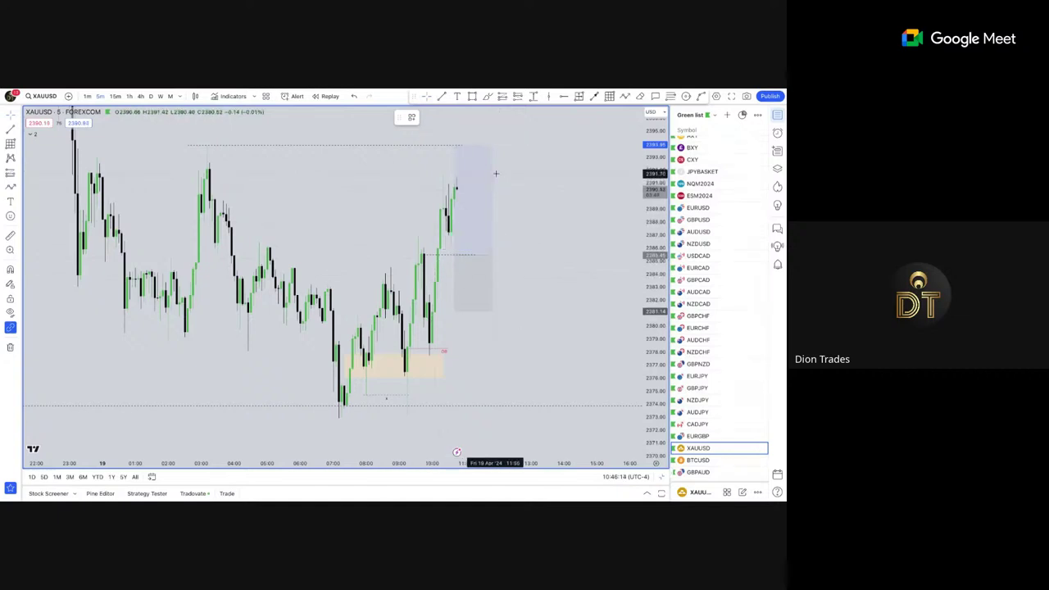
pyautogui.moveTo(548, 218); pyautogui.dragTo(561, 245)
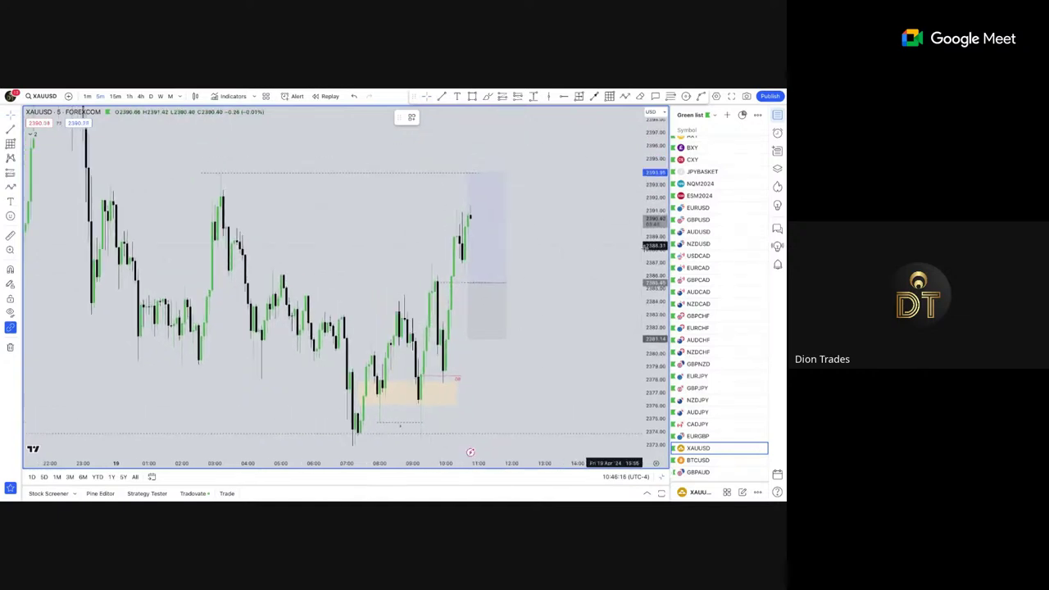
pyautogui.moveTo(650, 249); pyautogui.dragTo(653, 368)
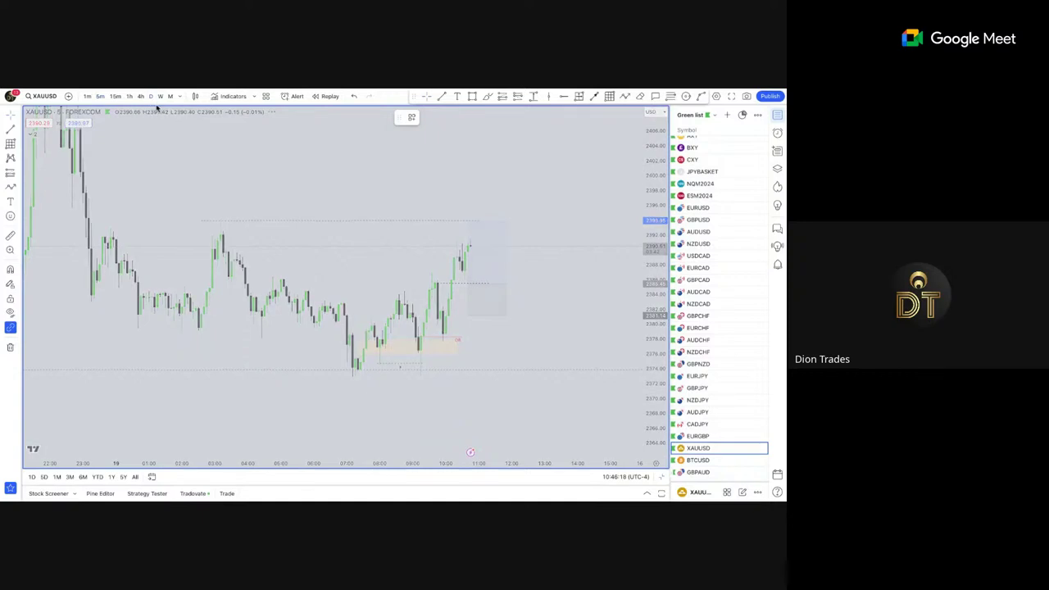
pyautogui.click(152, 97)
pyautogui.rightClick(564, 179)
pyautogui.click(578, 186)
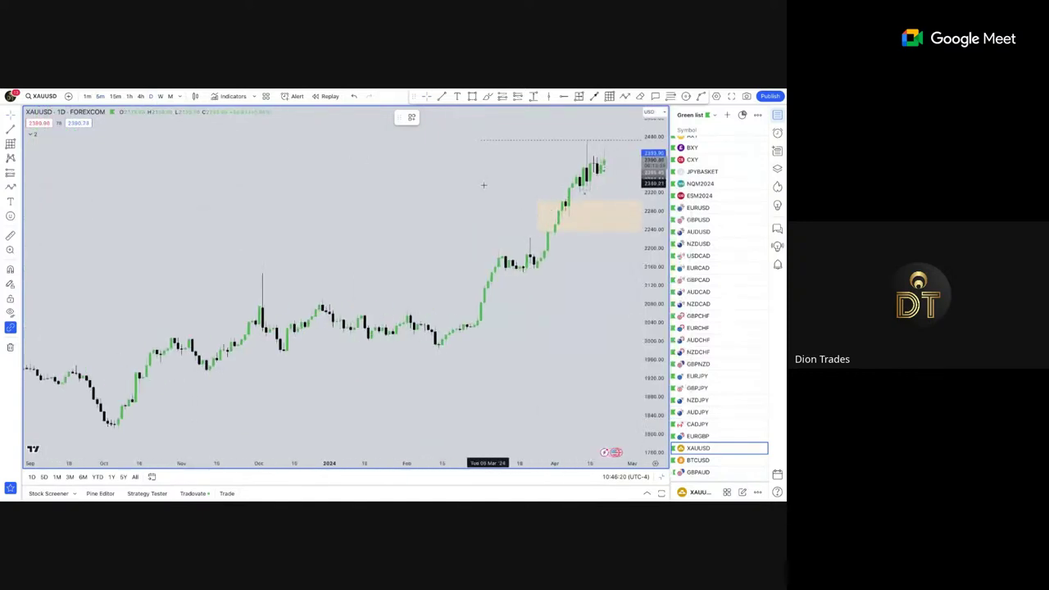
pyautogui.scroll(6, 484, 186)
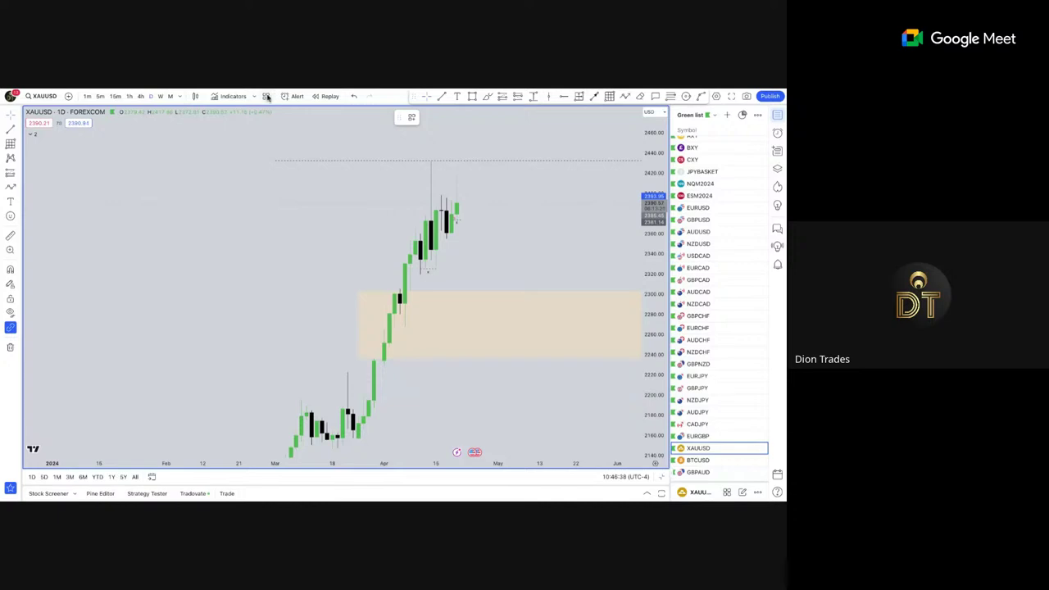
pyautogui.click(129, 96)
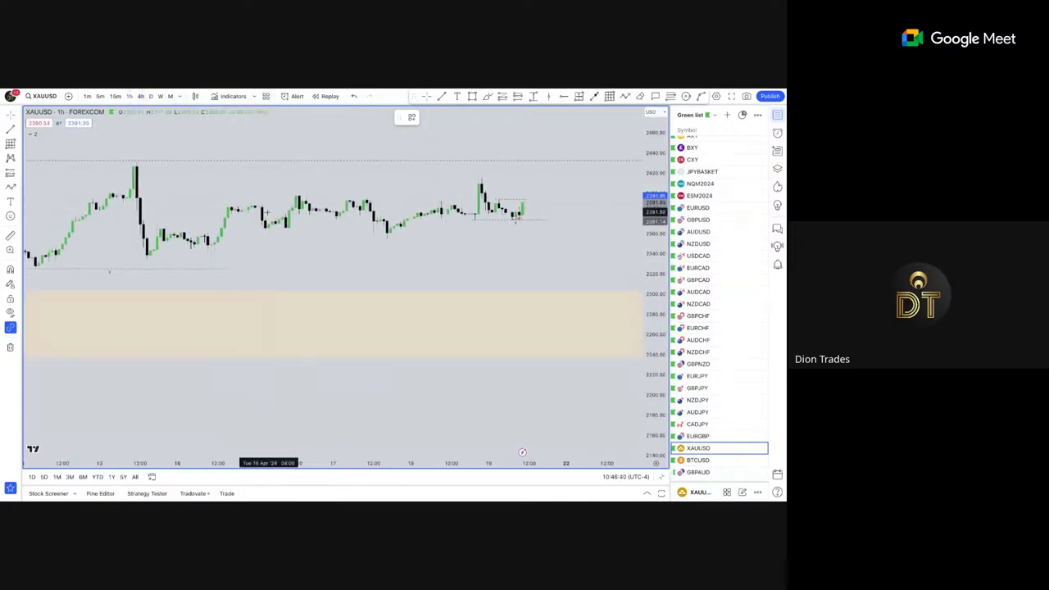
# Open NQM2024 on the 1-hour timeframe and examine the latest candles between the upper and lower orange zones.
pyautogui.click(703, 184)
pyautogui.moveTo(529, 306); pyautogui.dragTo(437, 166)
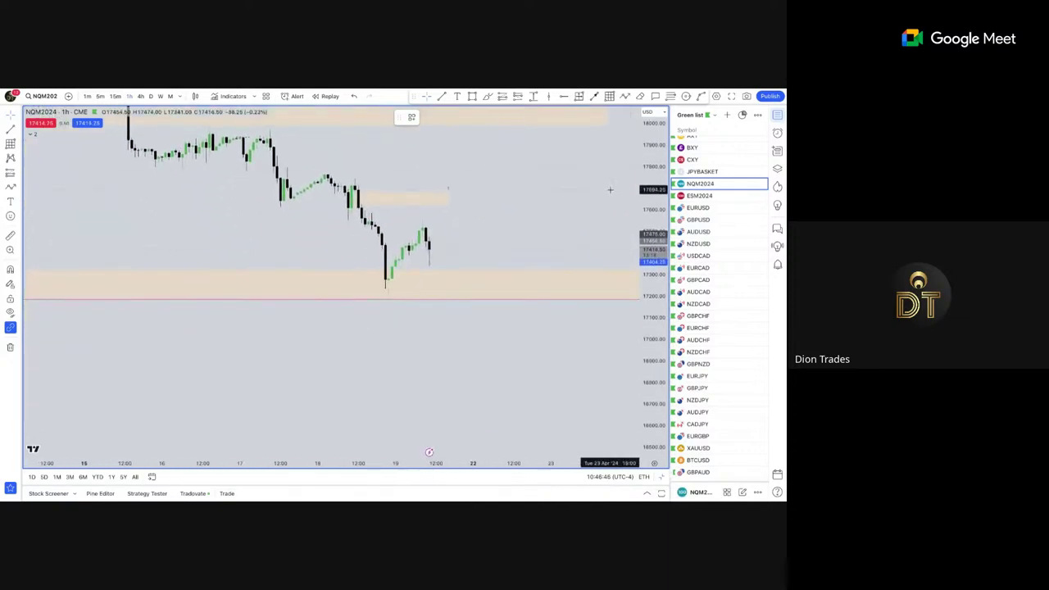
pyautogui.moveTo(654, 194); pyautogui.dragTo(655, 133)
pyautogui.moveTo(529, 203); pyautogui.dragTo(525, 248)
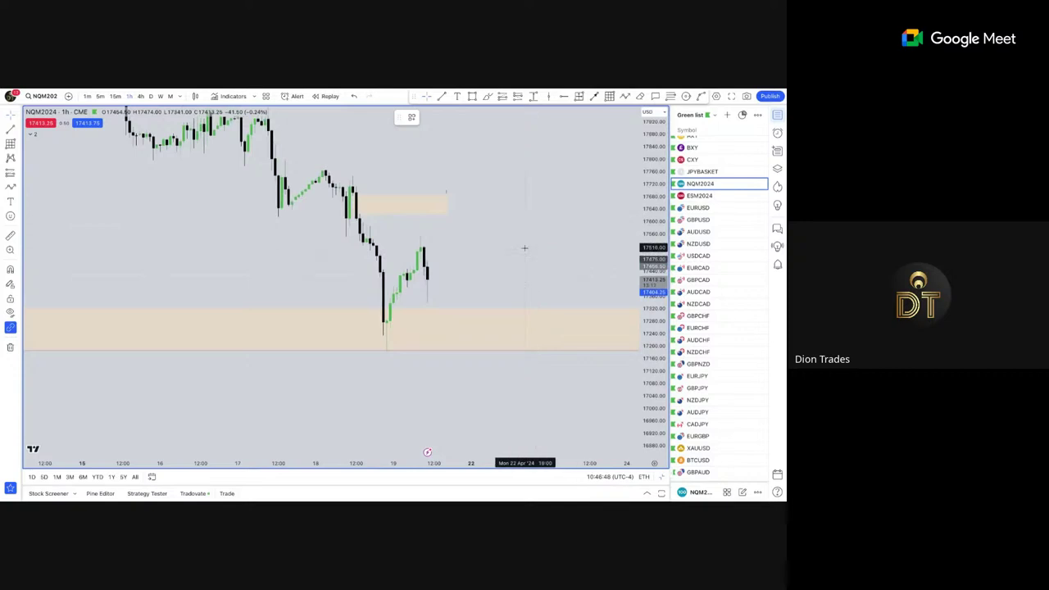
pyautogui.scroll(3, 526, 249)
pyautogui.scroll(-3, 526, 249)
pyautogui.scroll(-3, 612, 222)
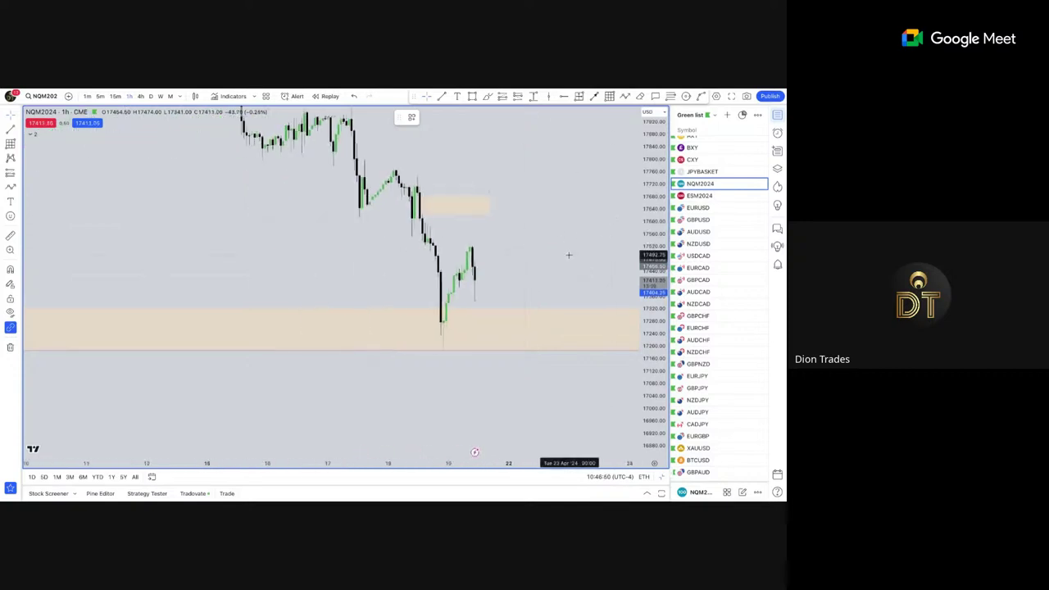
pyautogui.scroll(3, 525, 244)
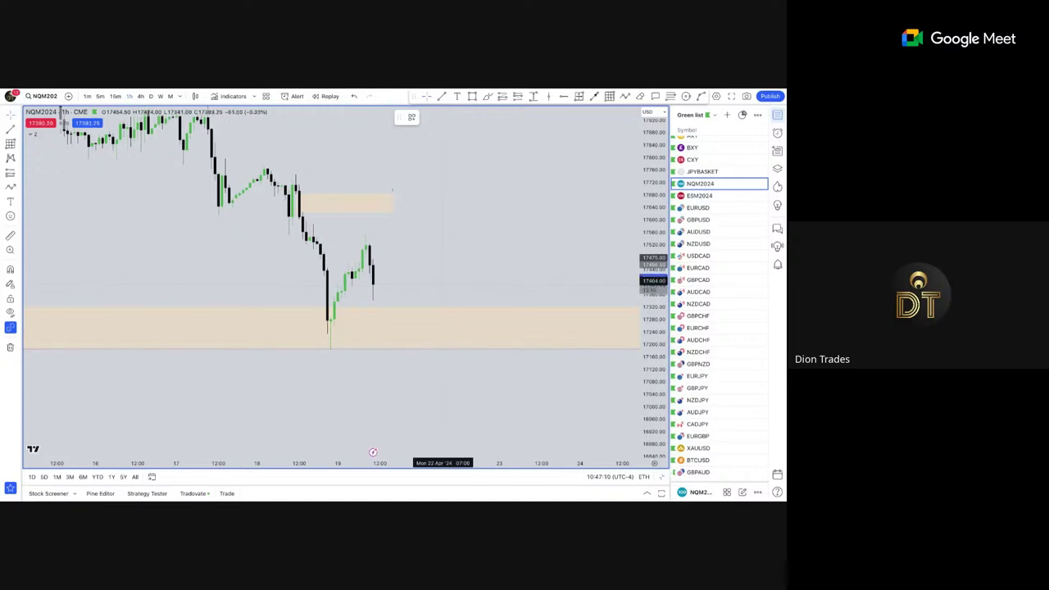
pyautogui.moveTo(434, 269); pyautogui.dragTo(459, 254)
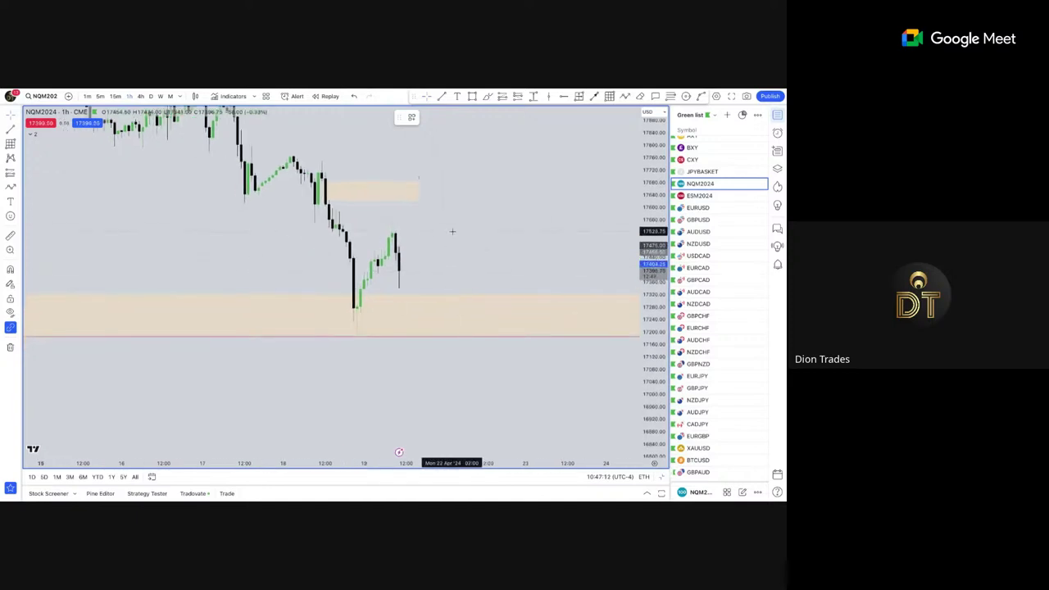
pyautogui.hscroll(2, 452, 231)
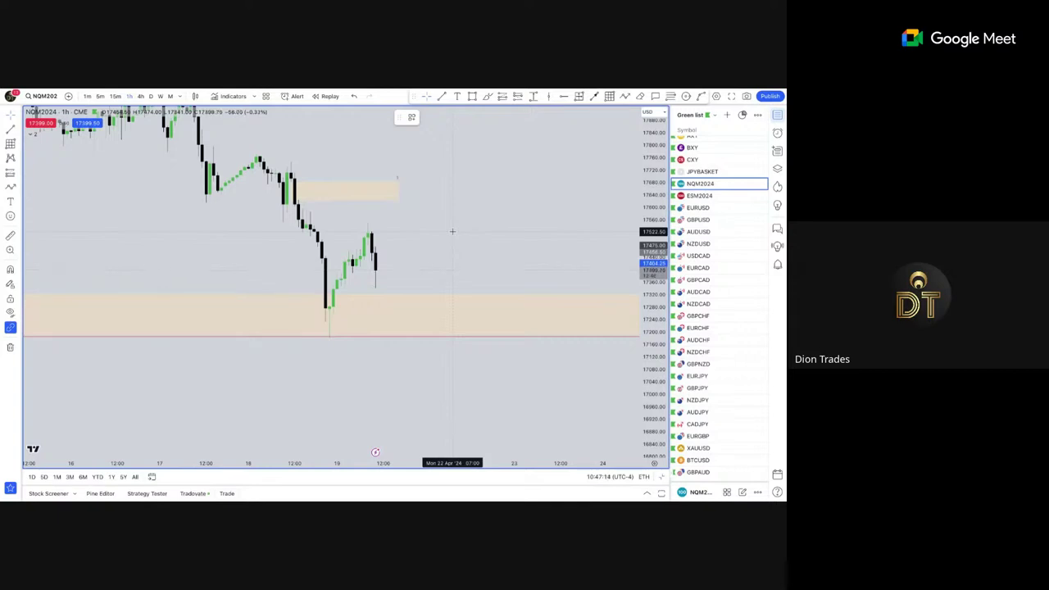